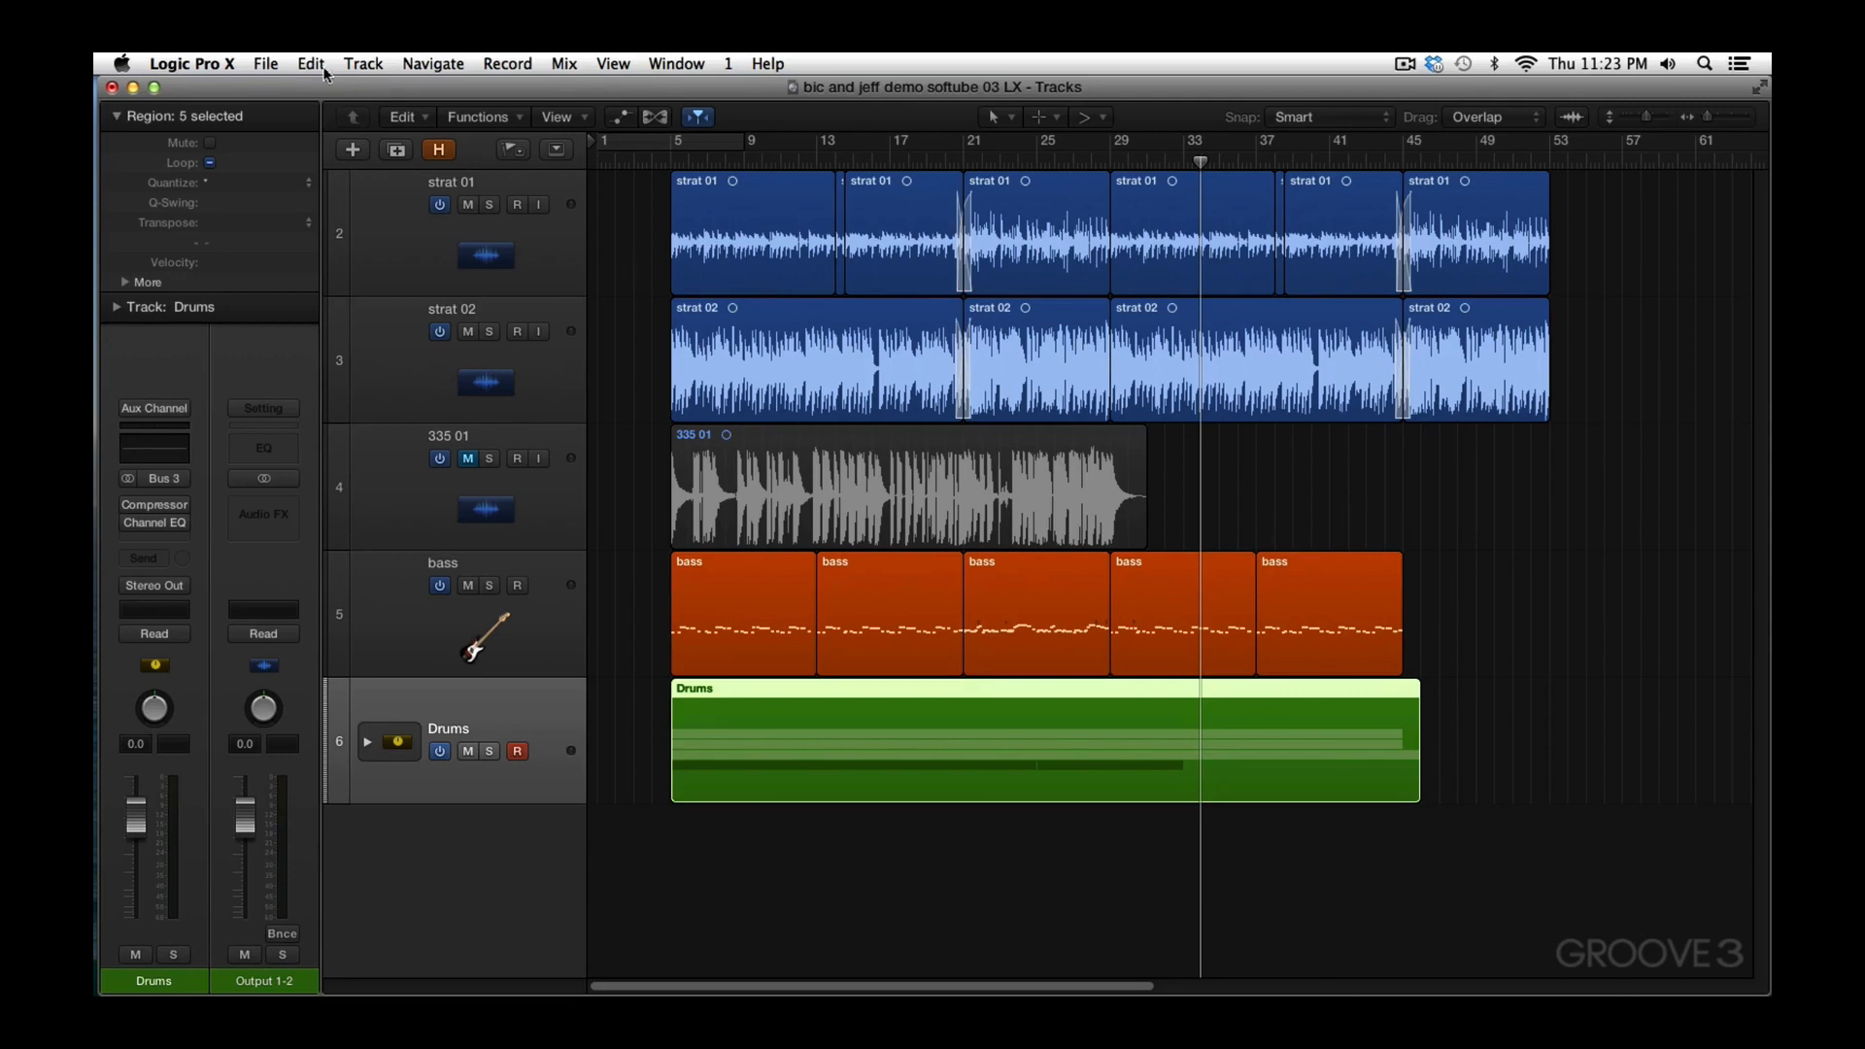
Open the Advanced Tools preferences to check the enabled advanced options, and close the window
click(233, 63)
mouse_move(236, 125)
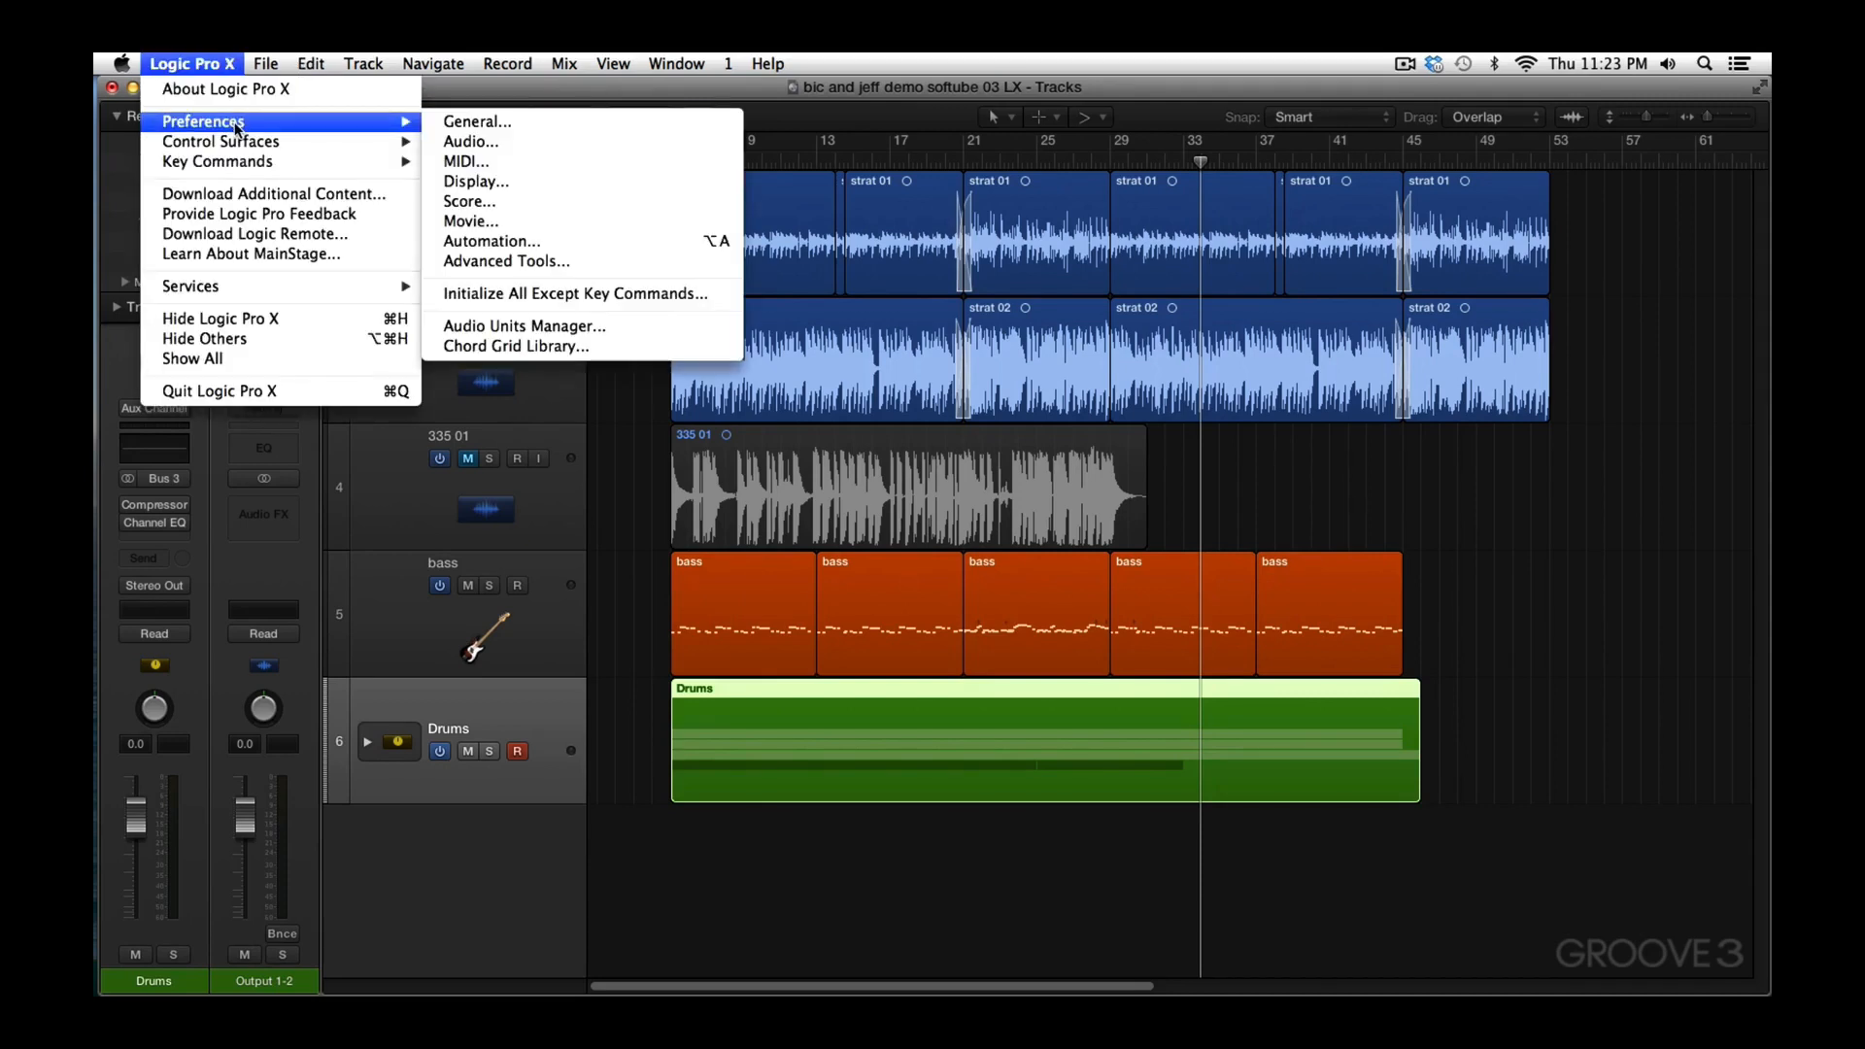
click(479, 262)
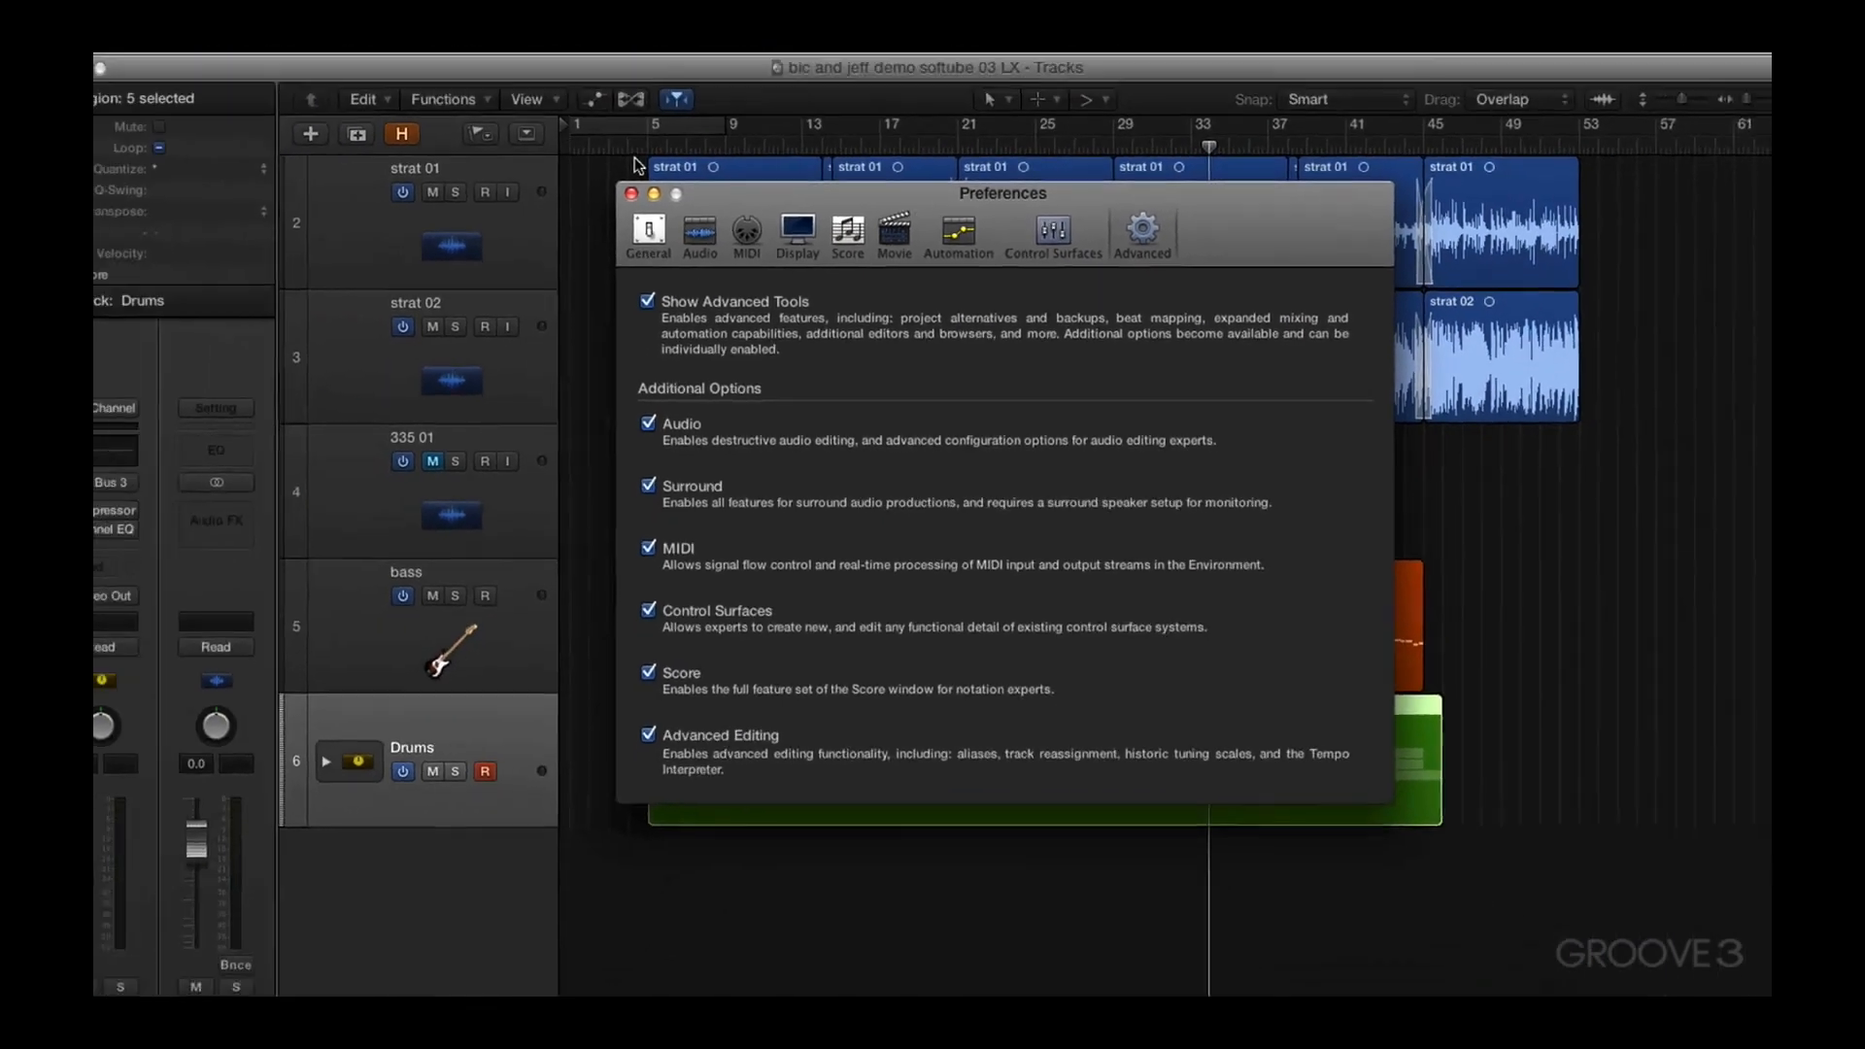
click(429, 70)
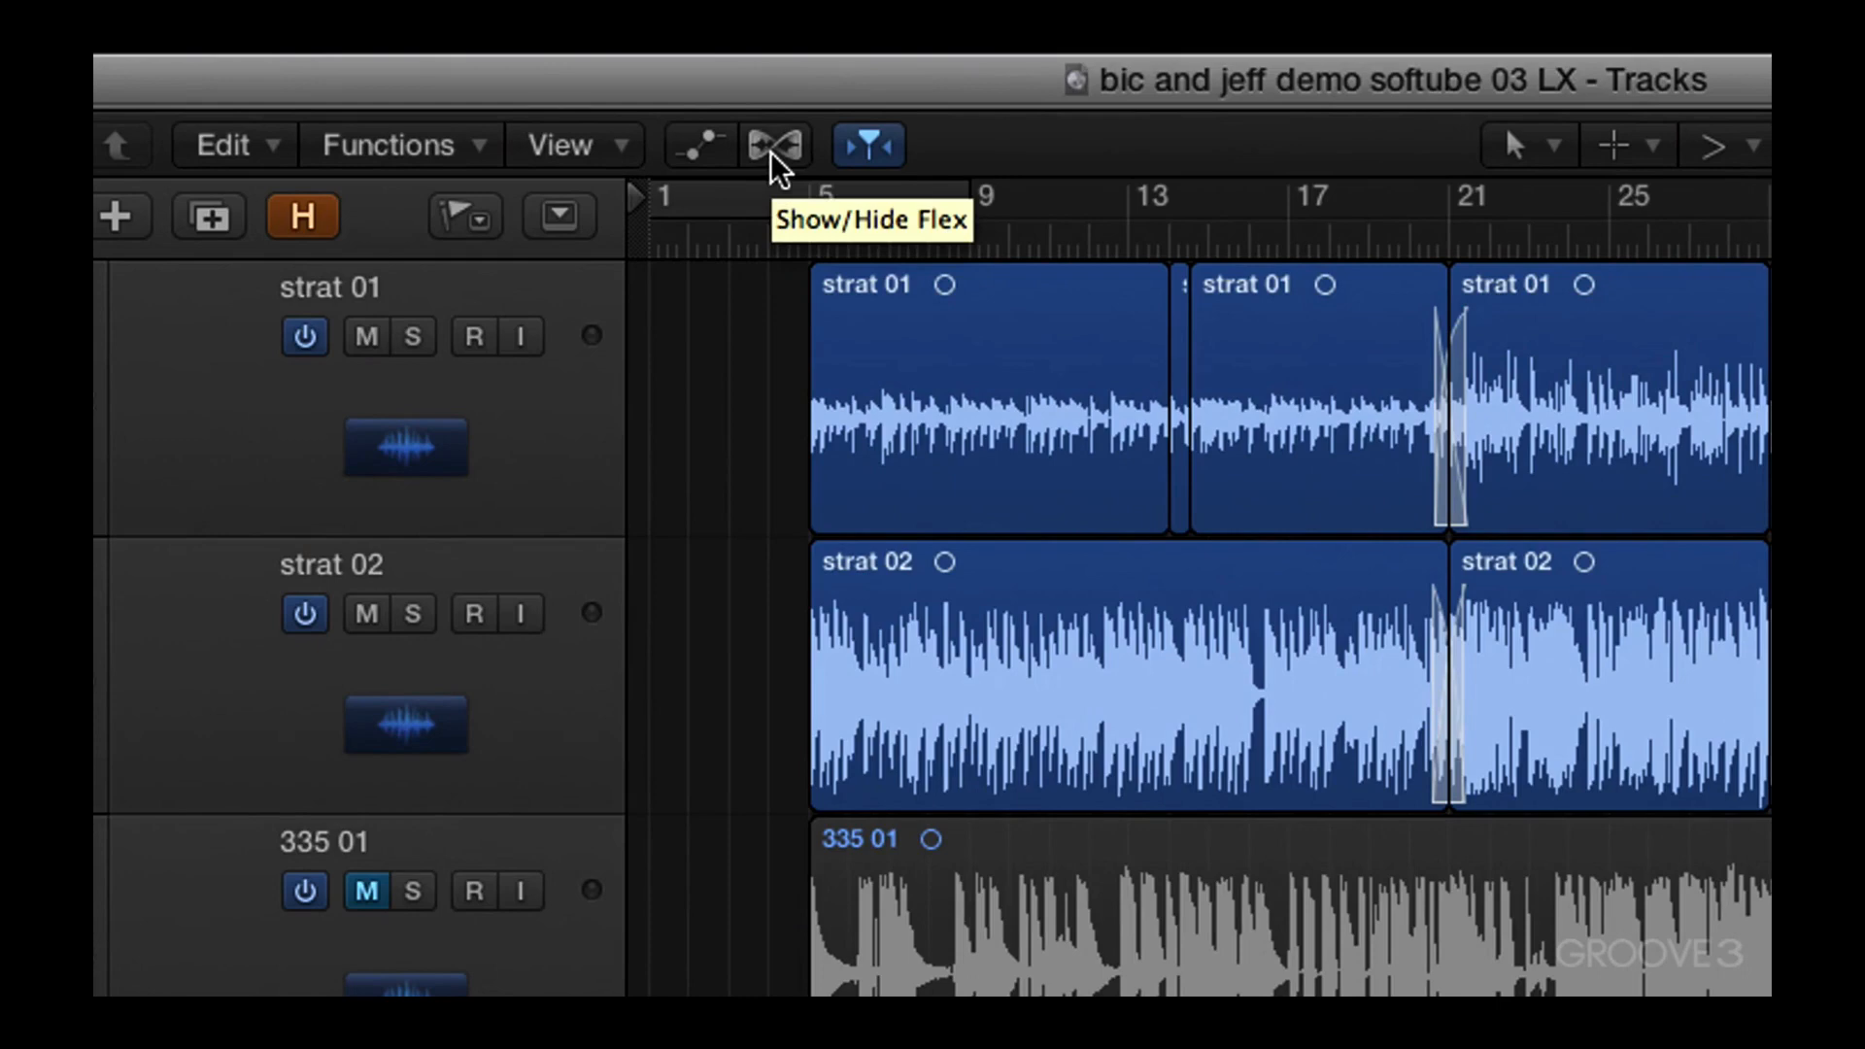
Show the Flex controls in the track headers and set the strat 01, strat 02 and 335 01 tracks to Flex Pitch
click(771, 148)
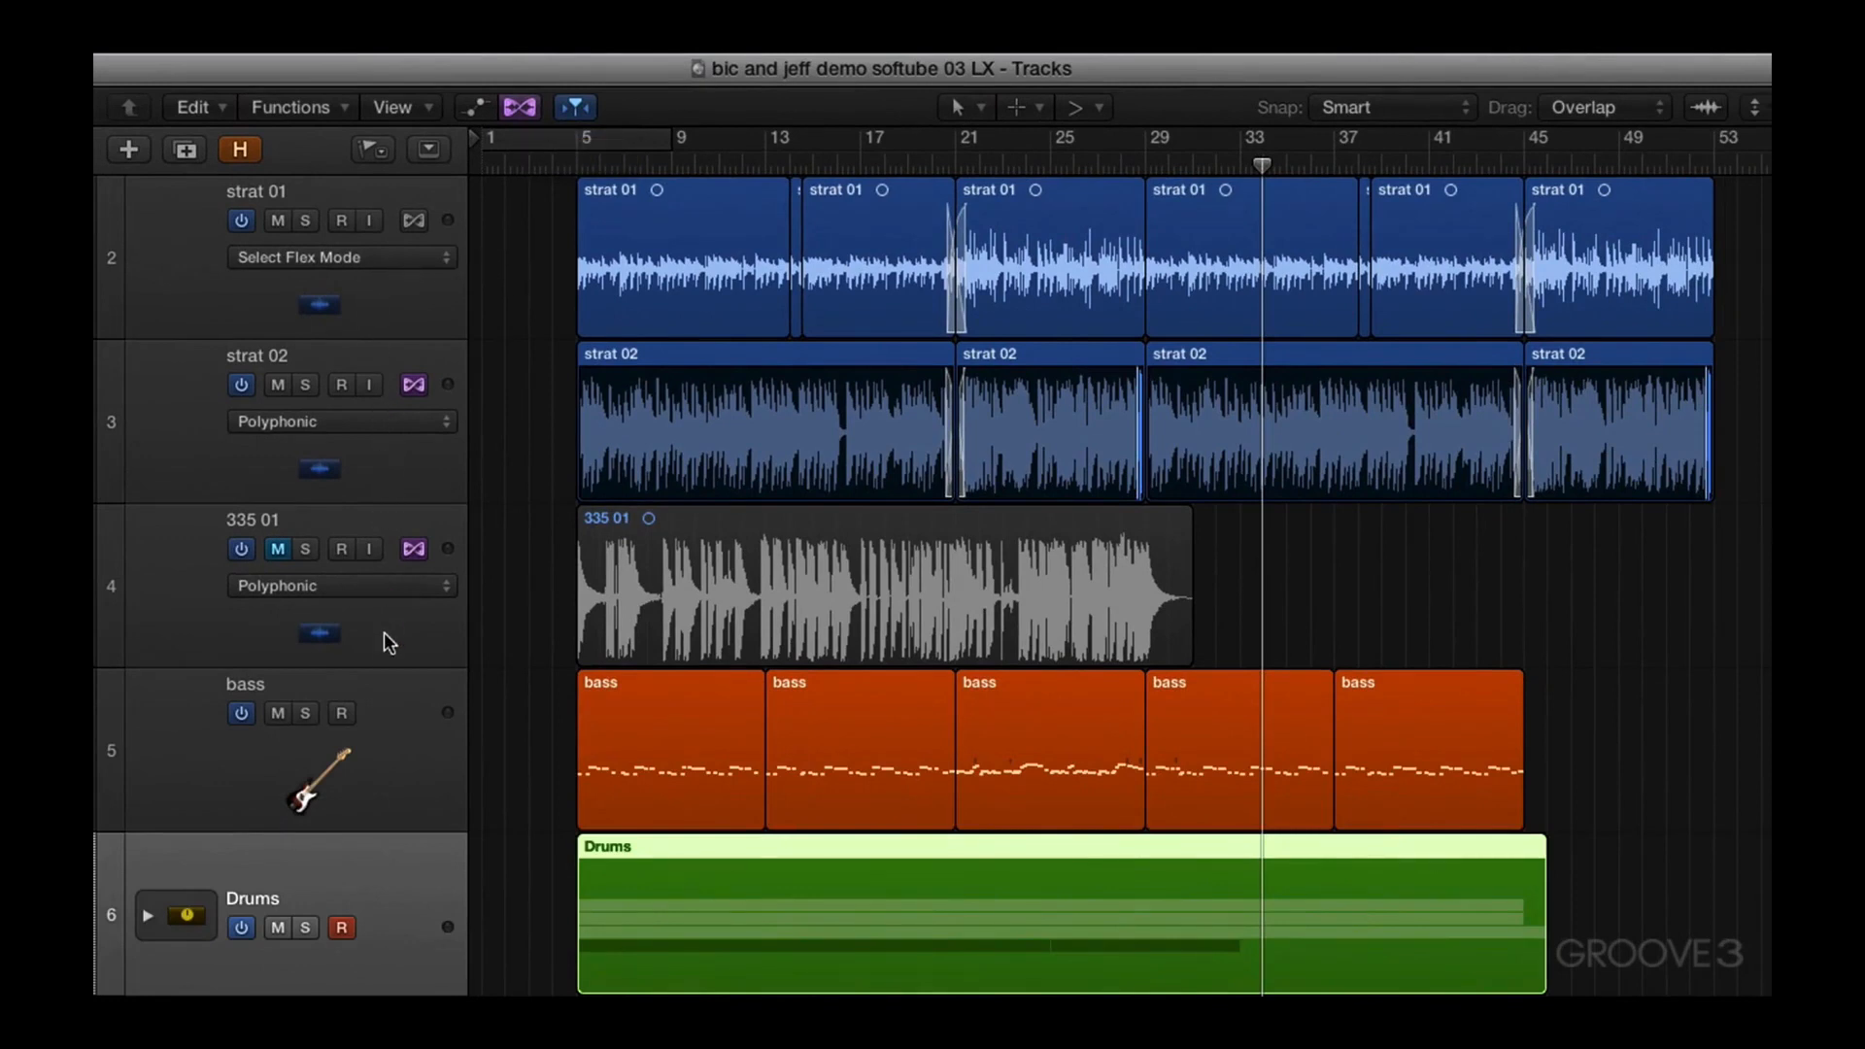
click(445, 591)
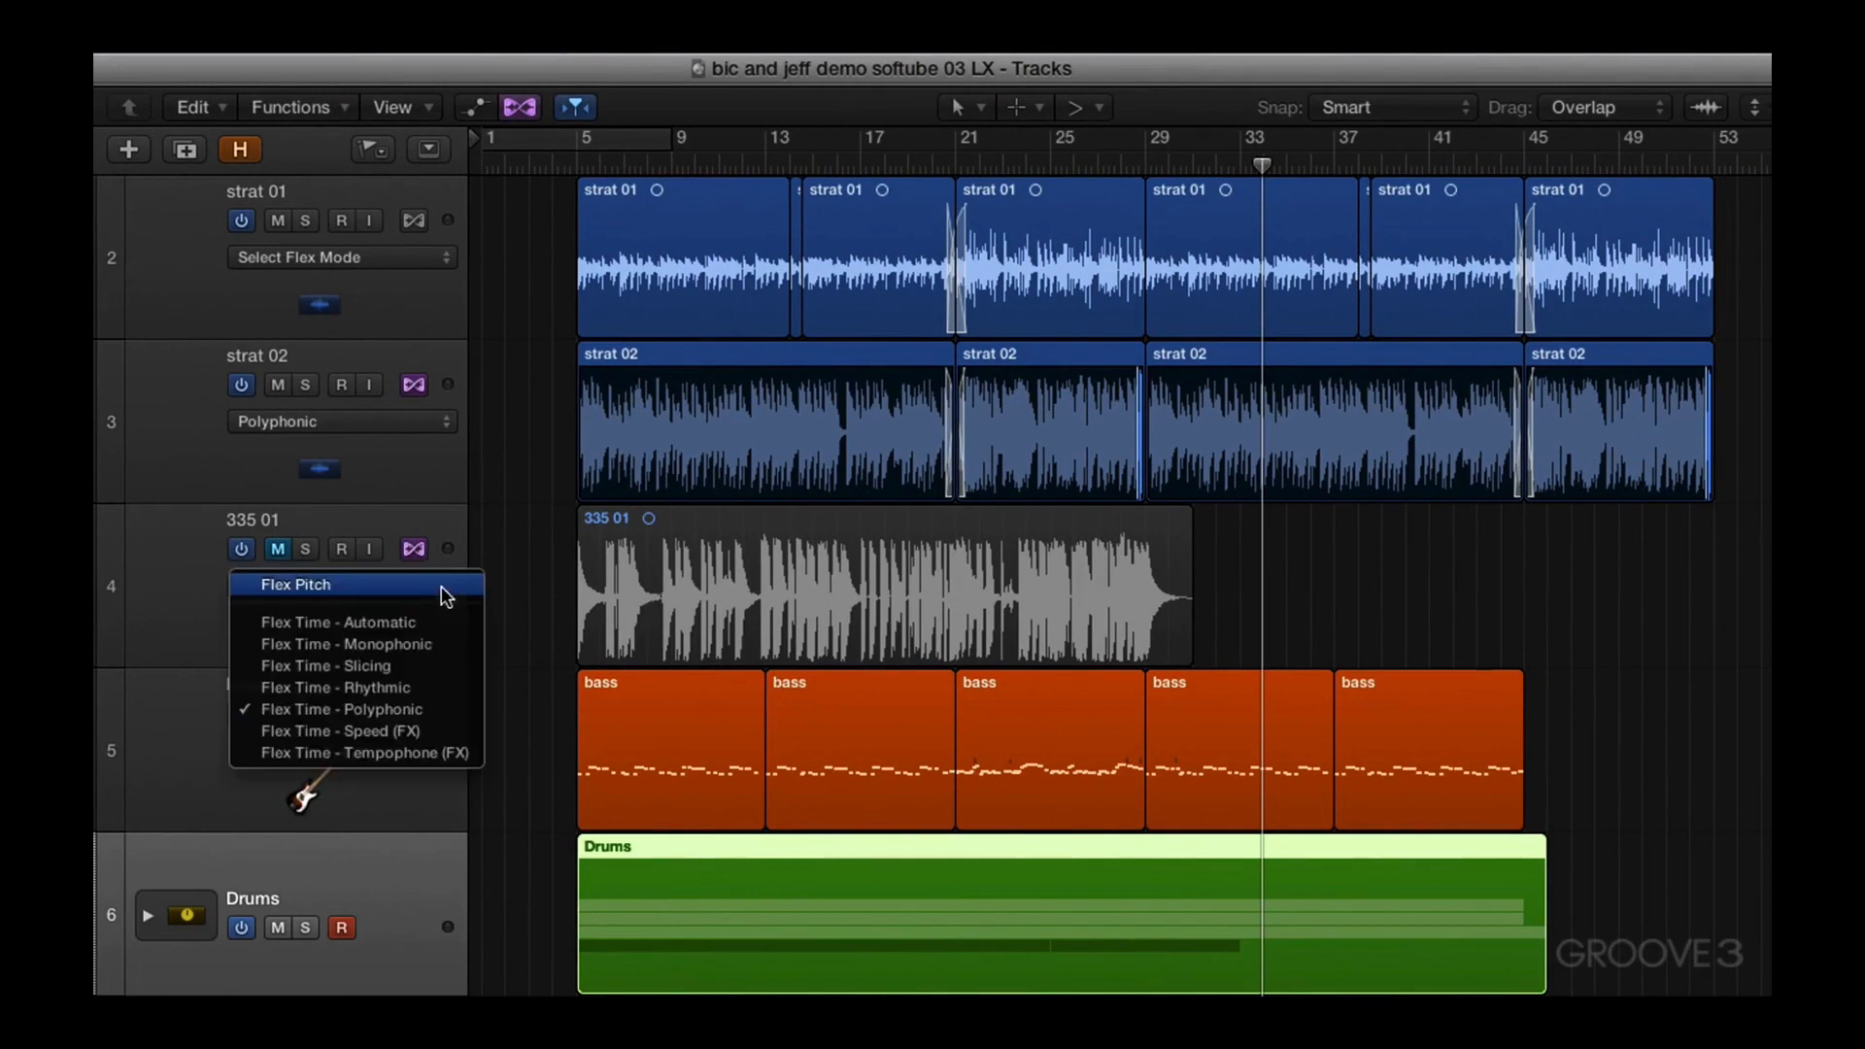
click(428, 709)
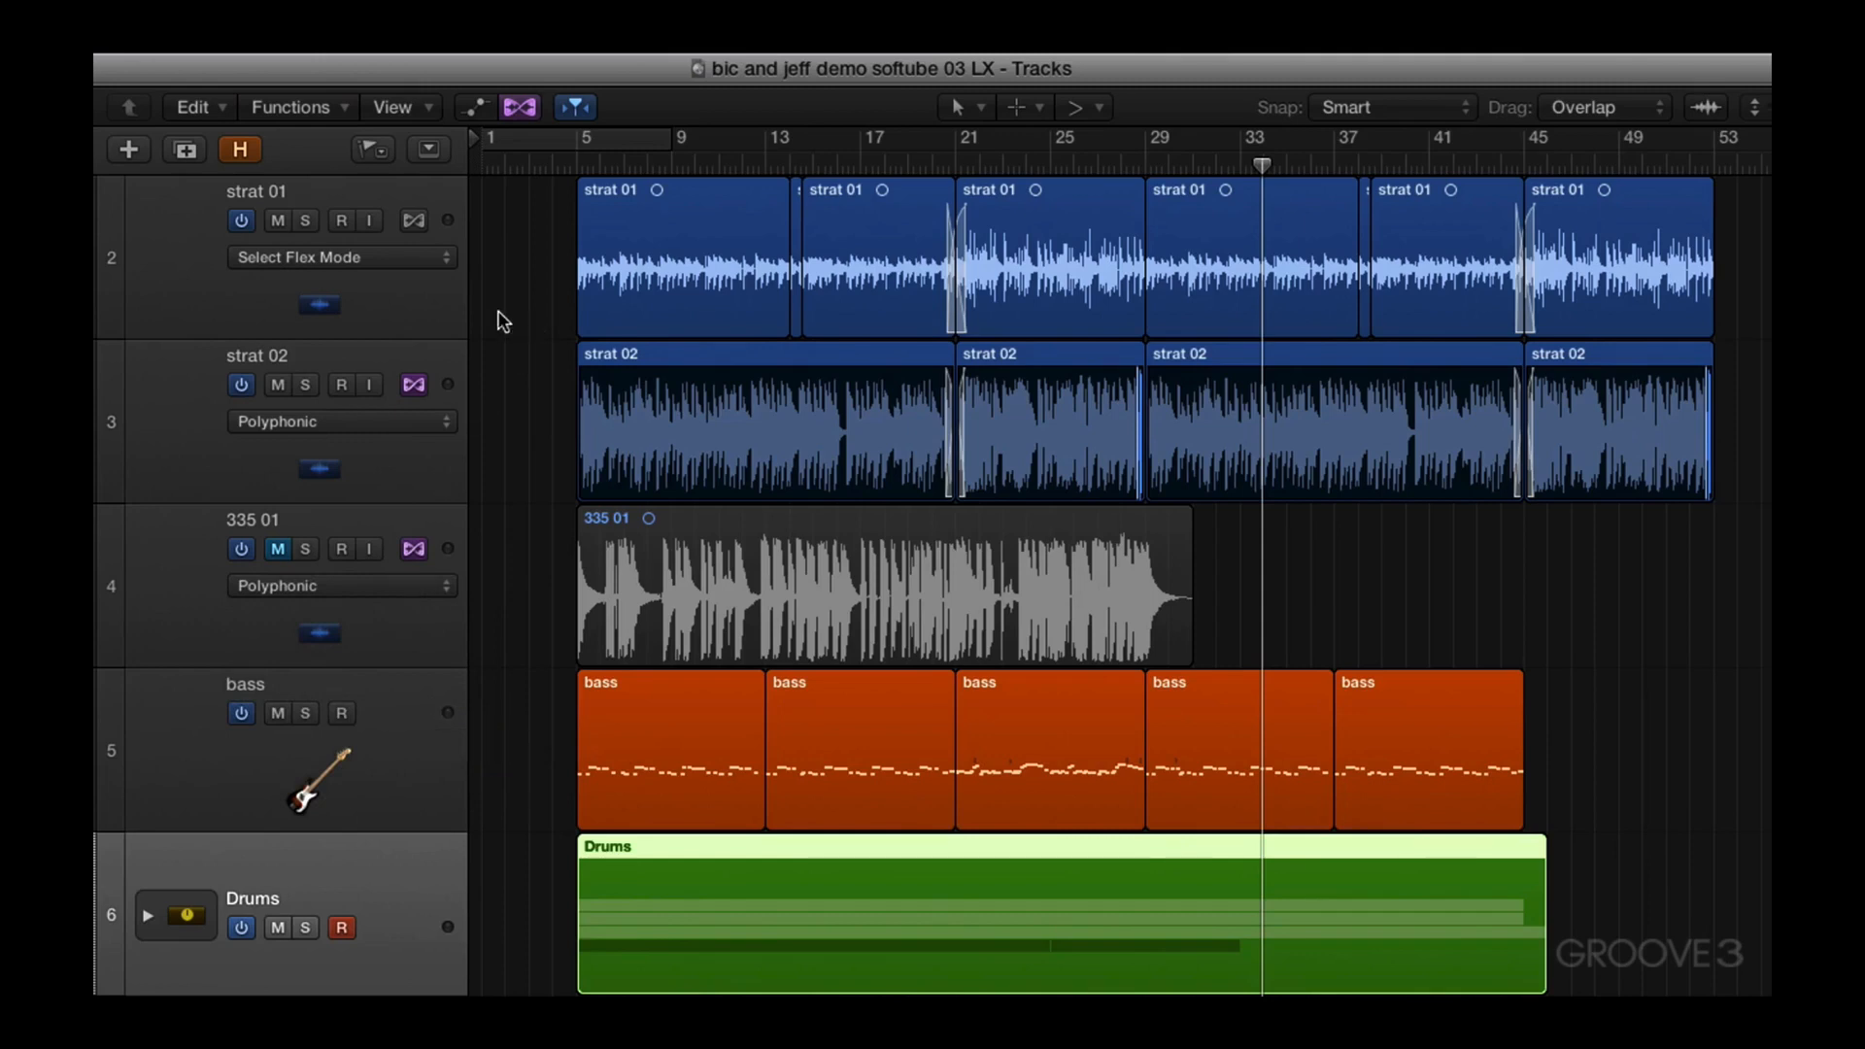
click(421, 258)
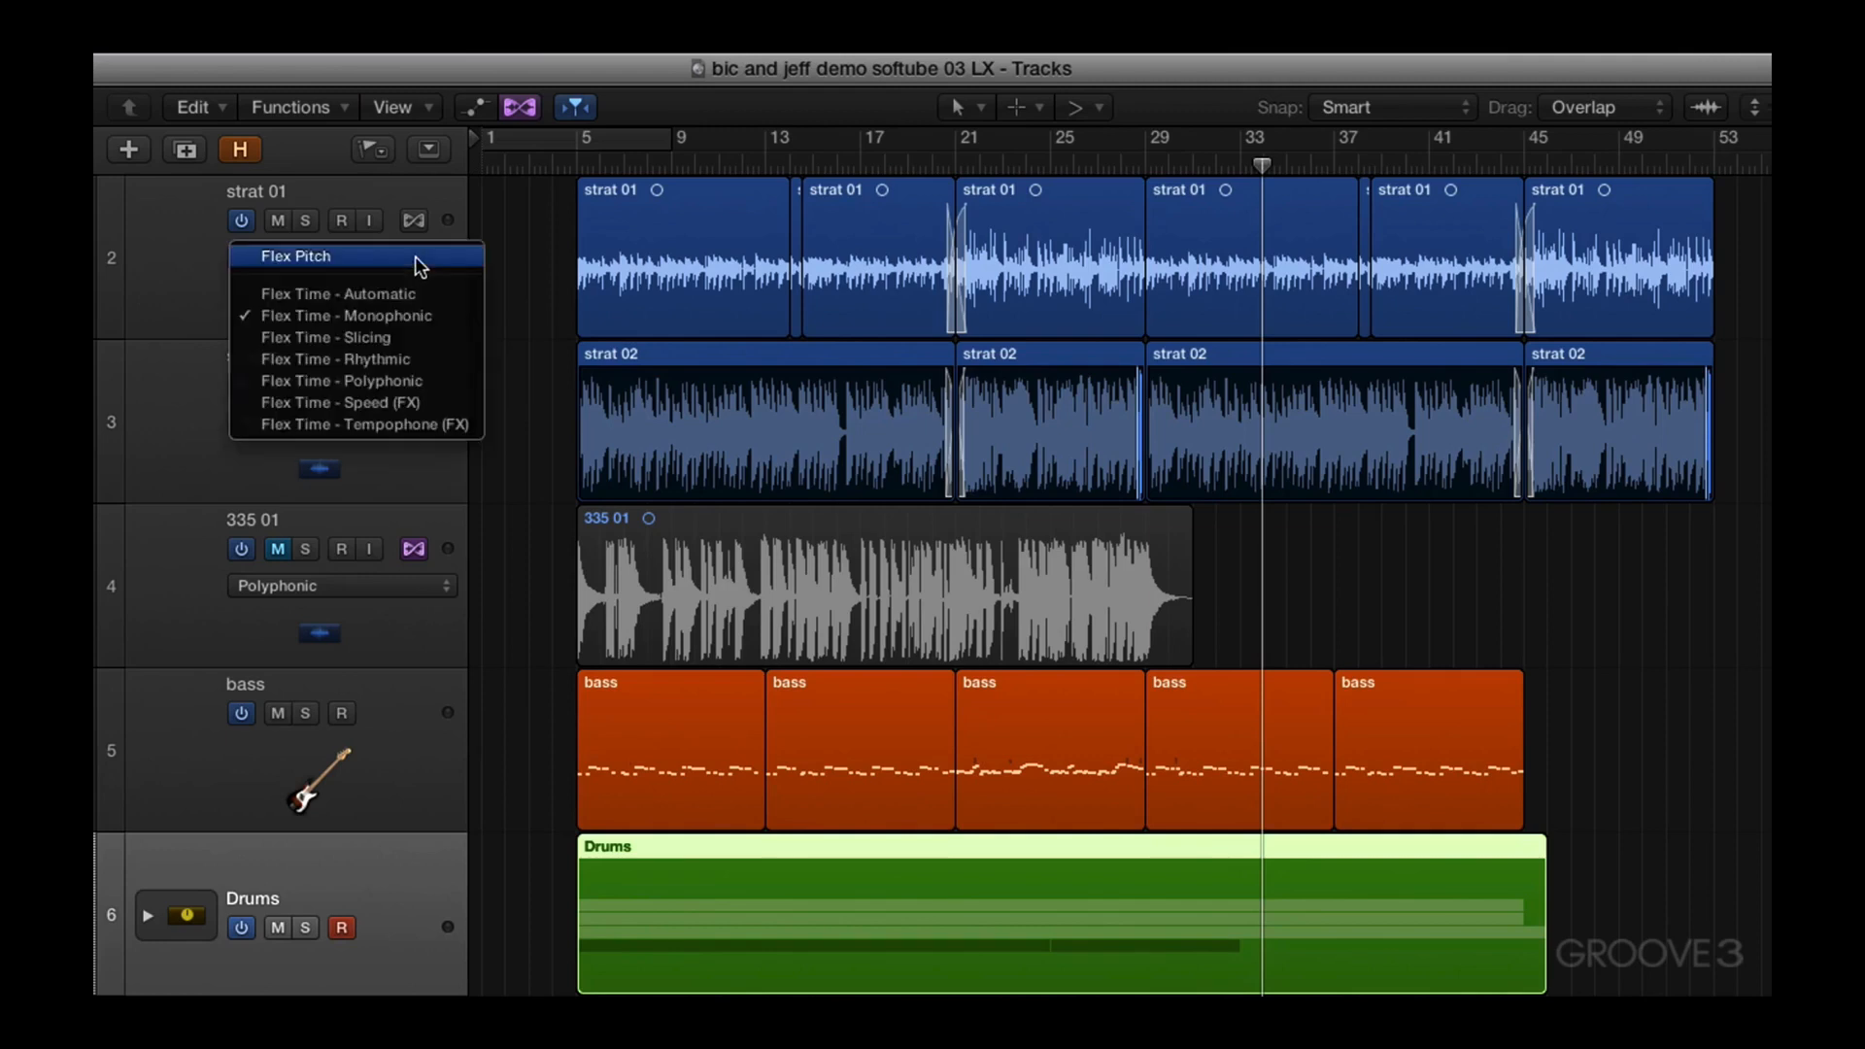
click(416, 254)
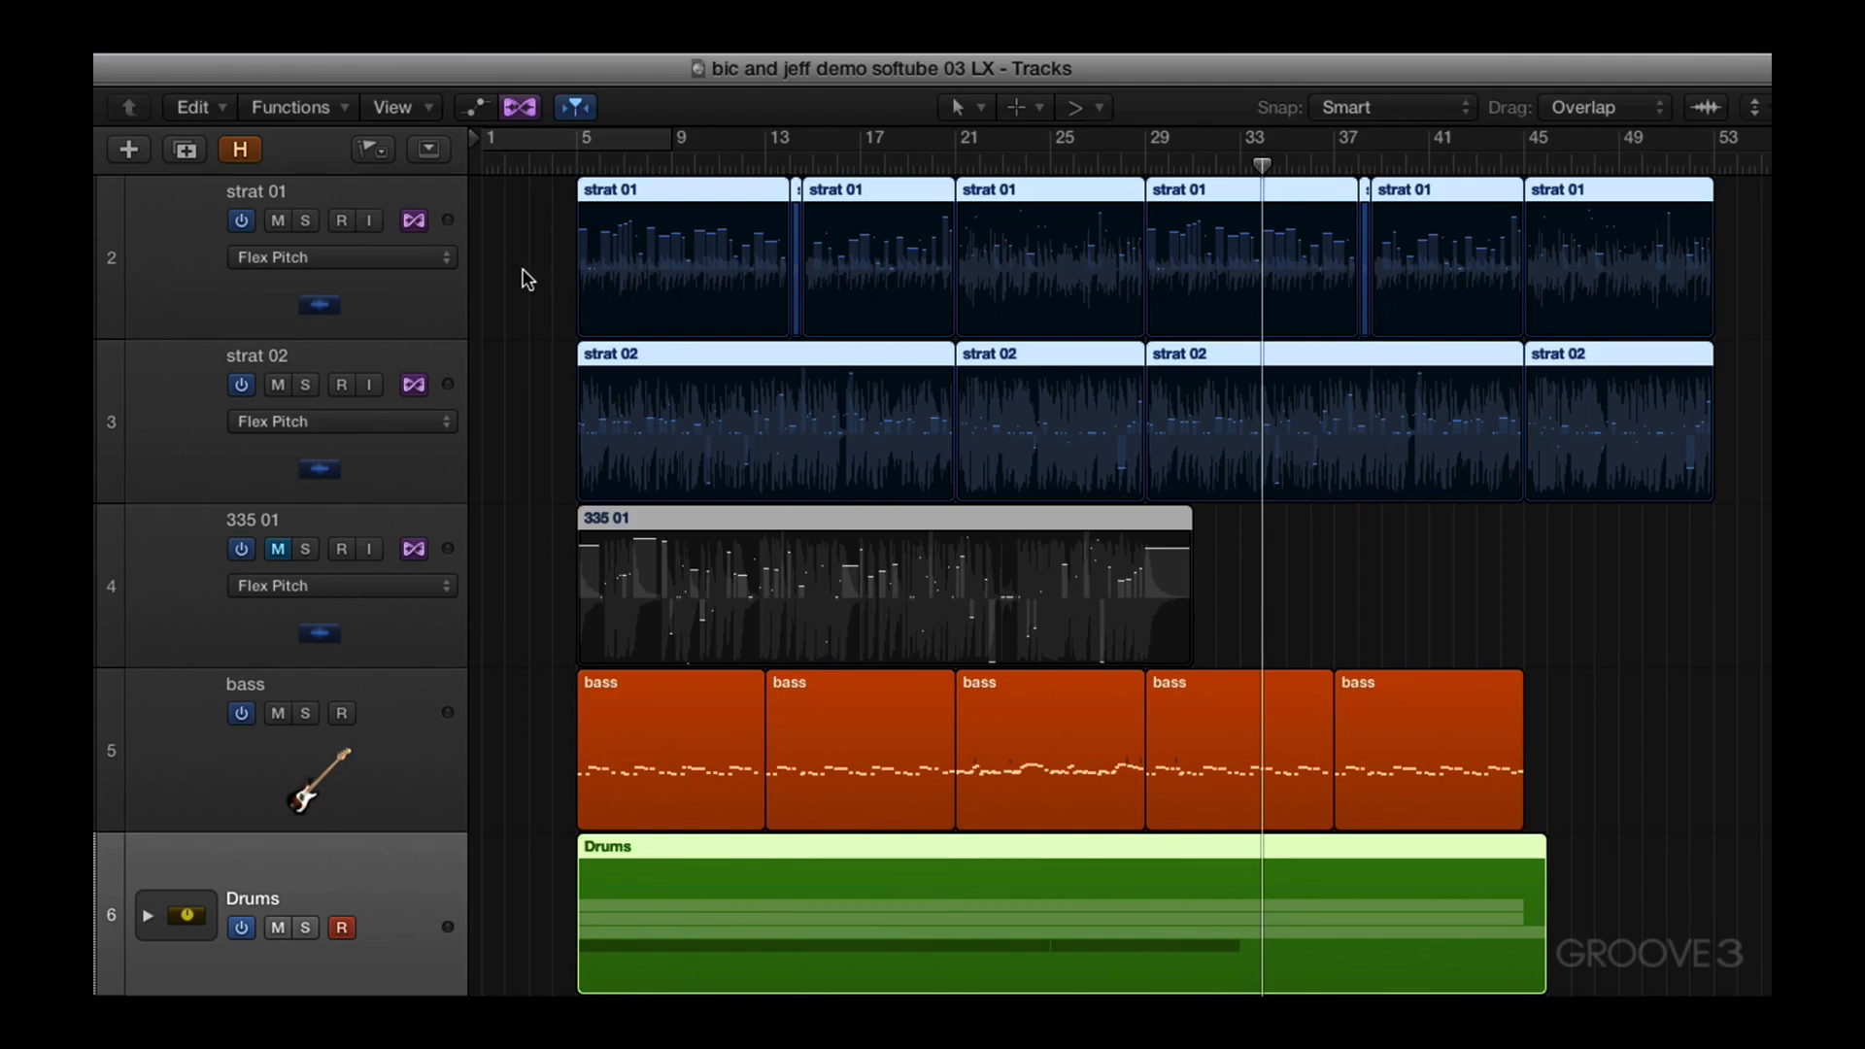
Toggle flex off and back on for the strat 01 track, and deselect all regions
click(415, 221)
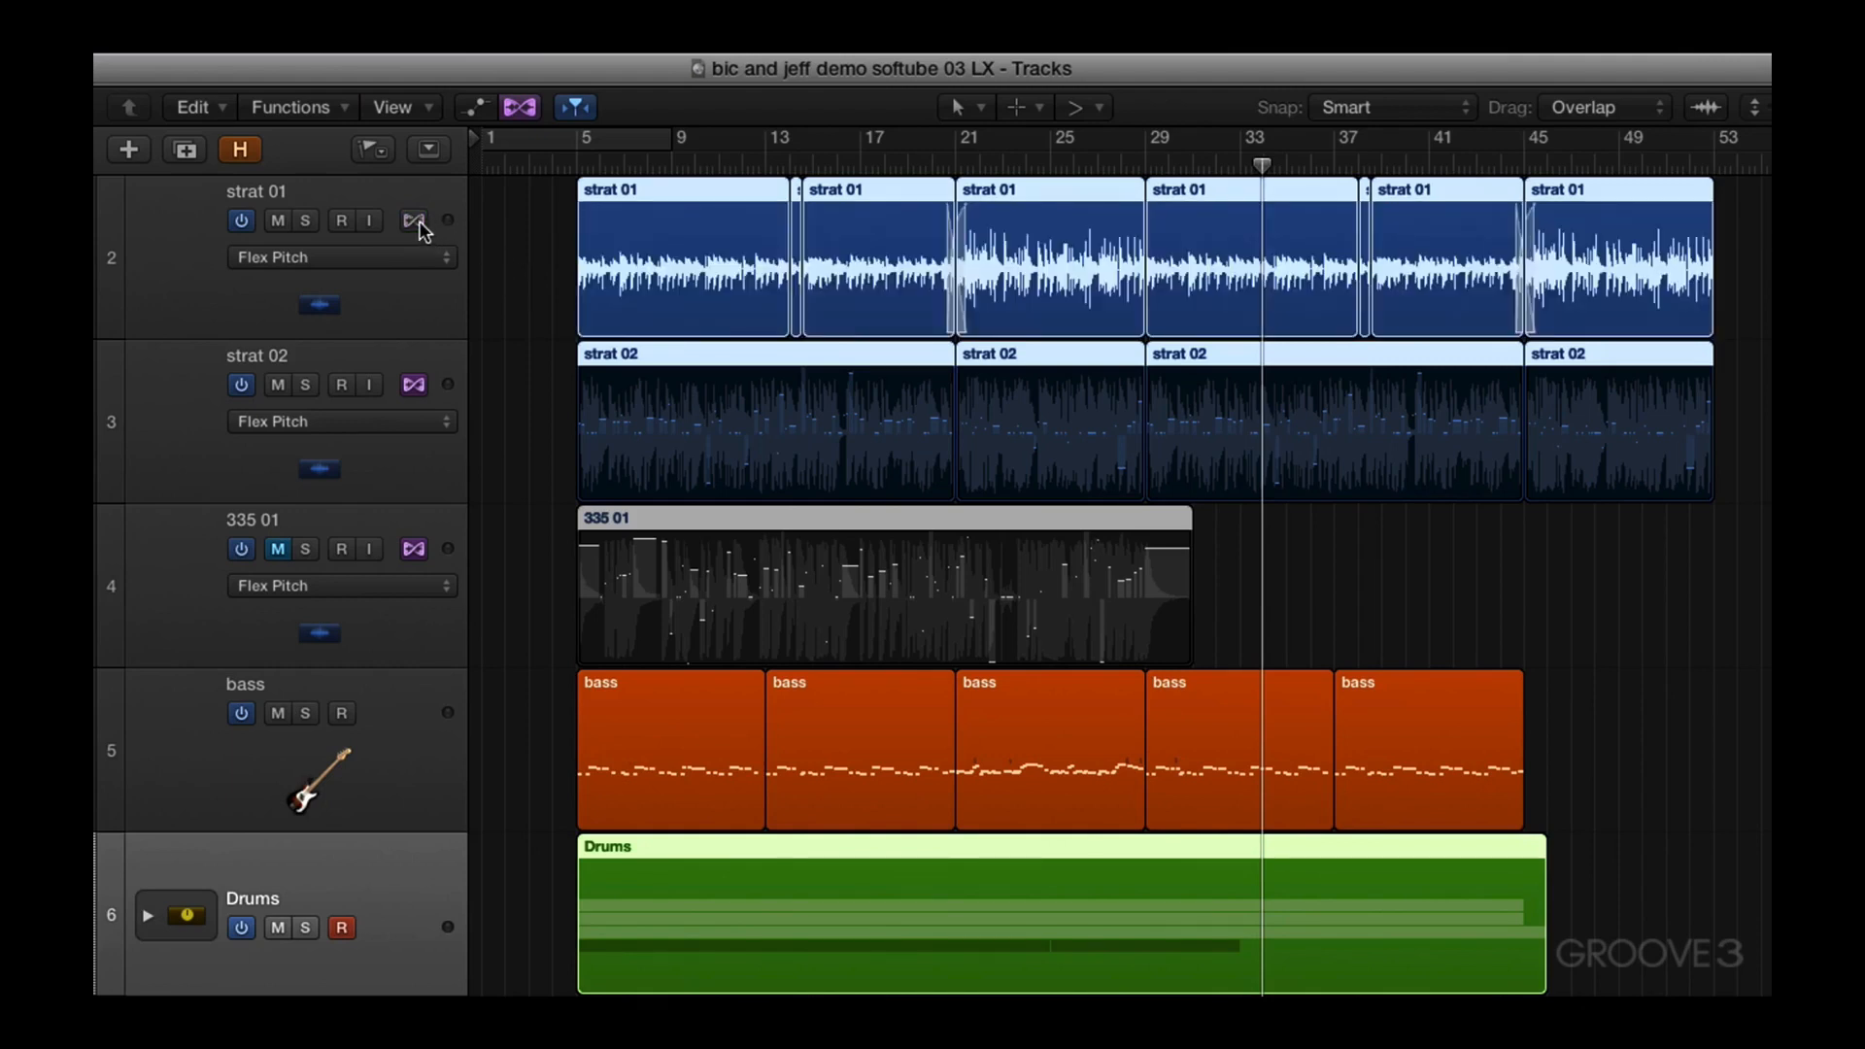
click(418, 220)
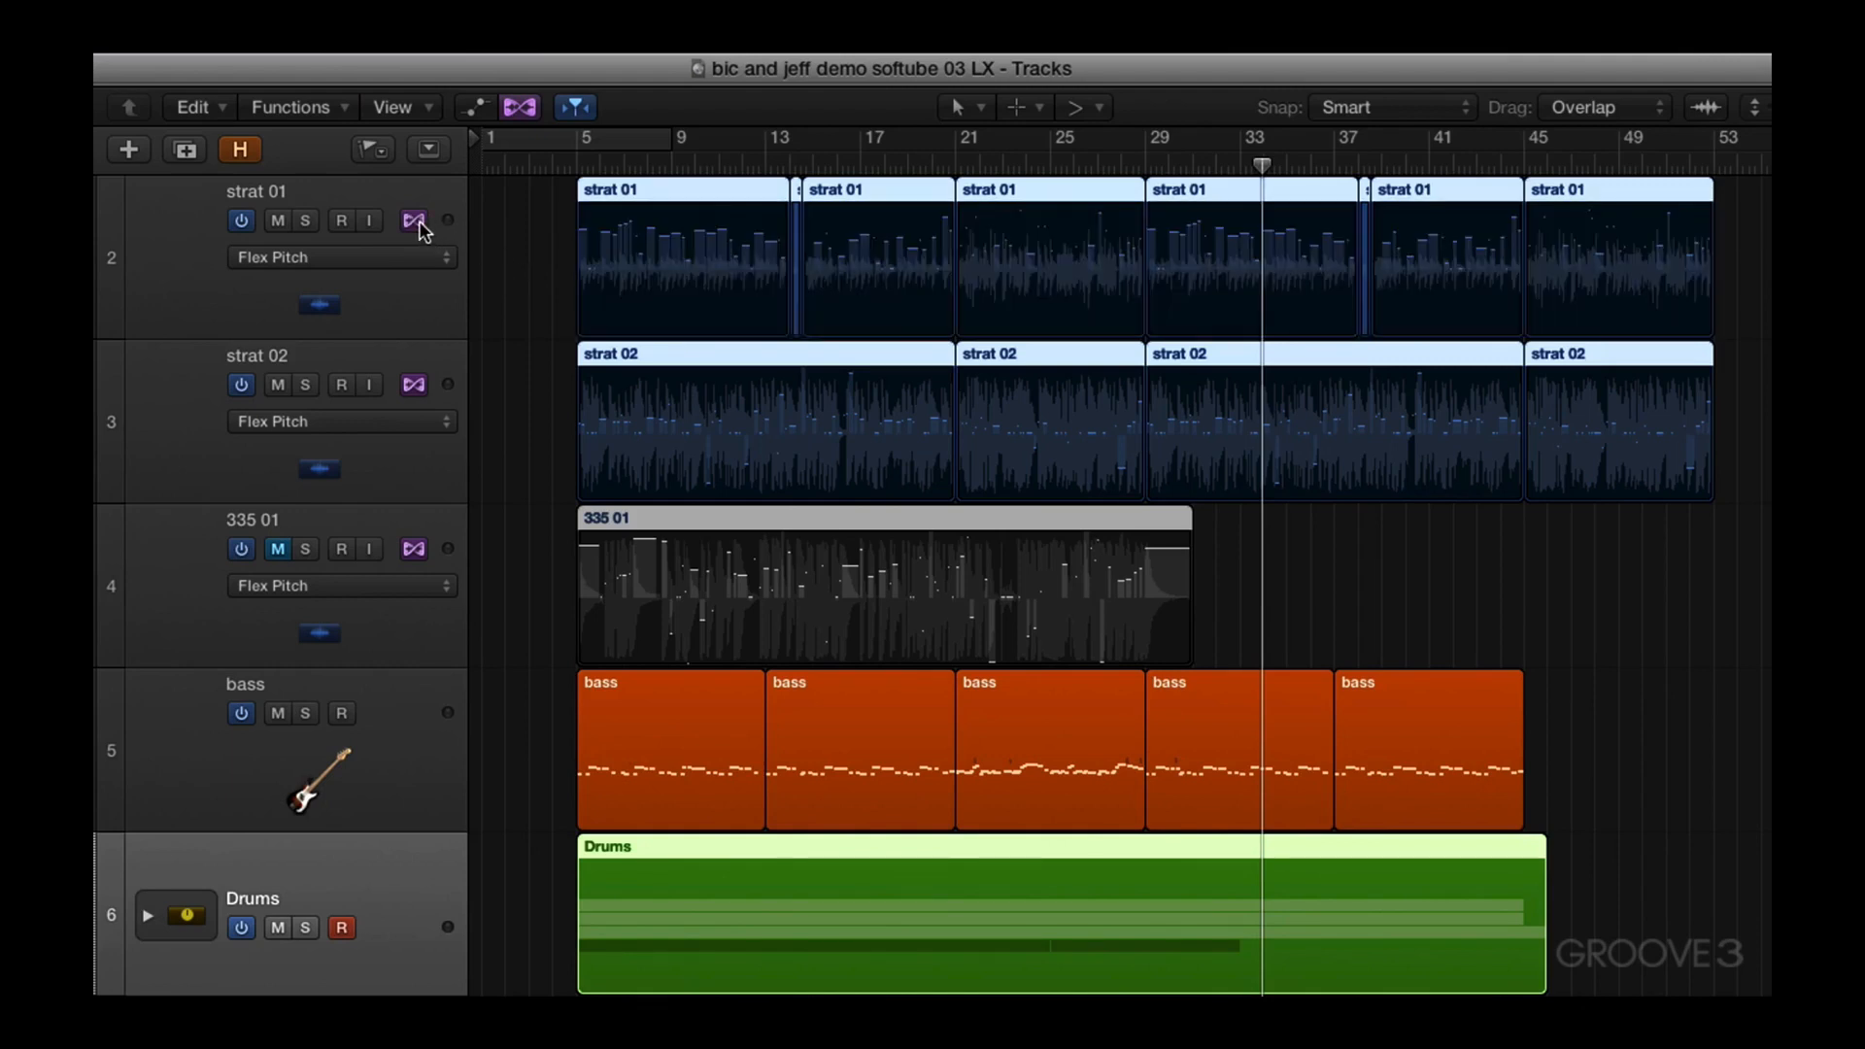
click(418, 220)
click(417, 220)
click(512, 321)
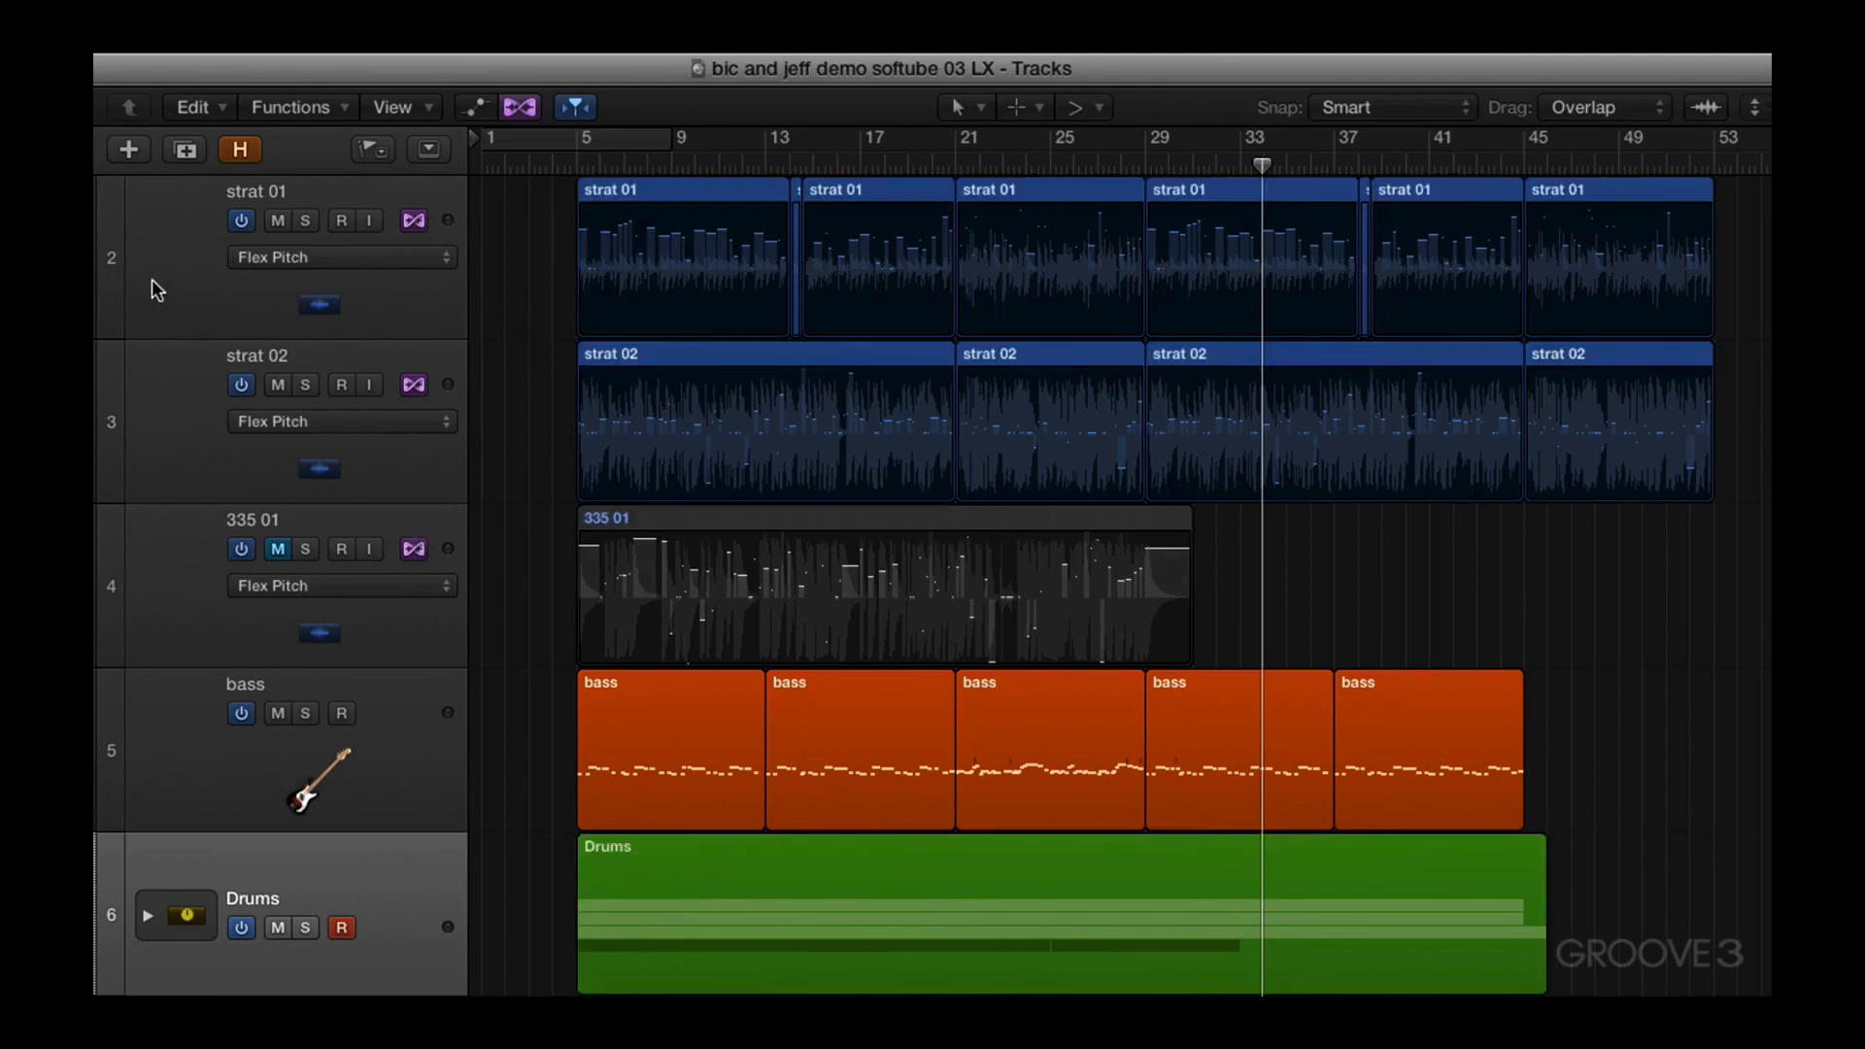
Show the inspector and view the region parameters of several strat 01 and strat 02 regions
click(633, 204)
key(i)
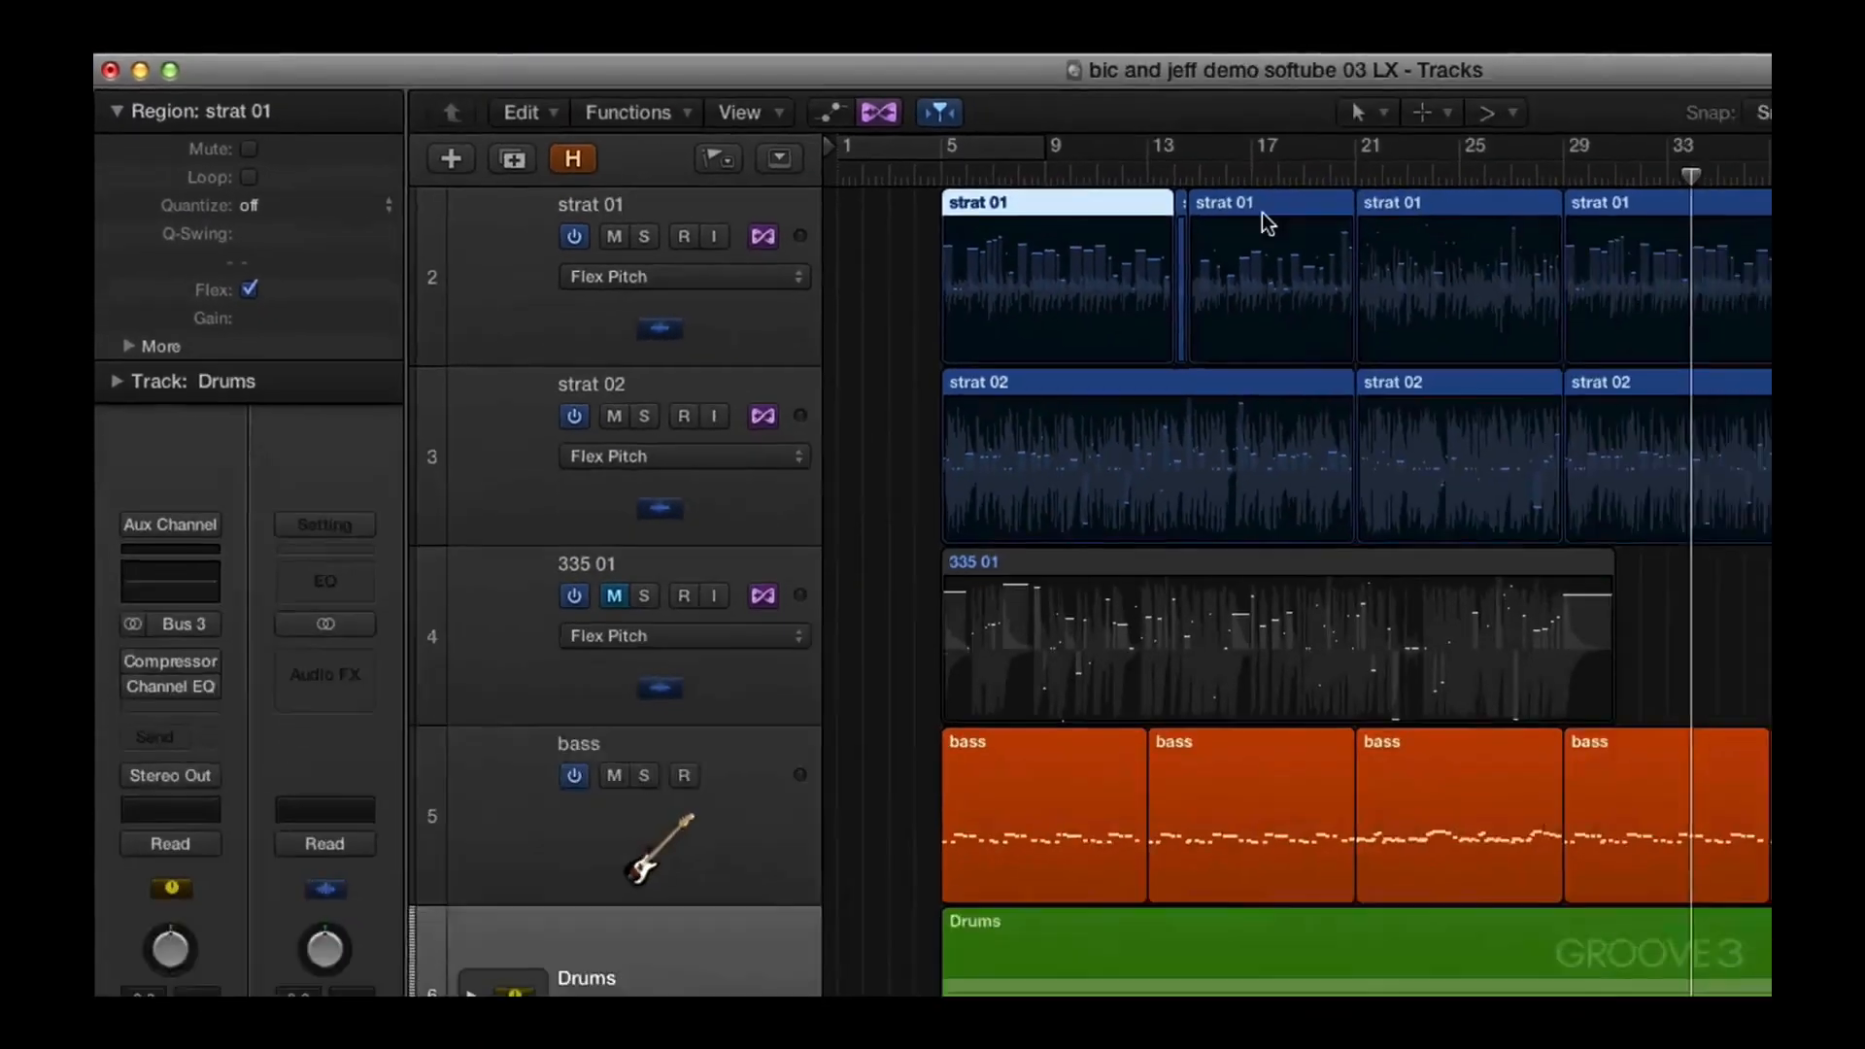
click(1035, 184)
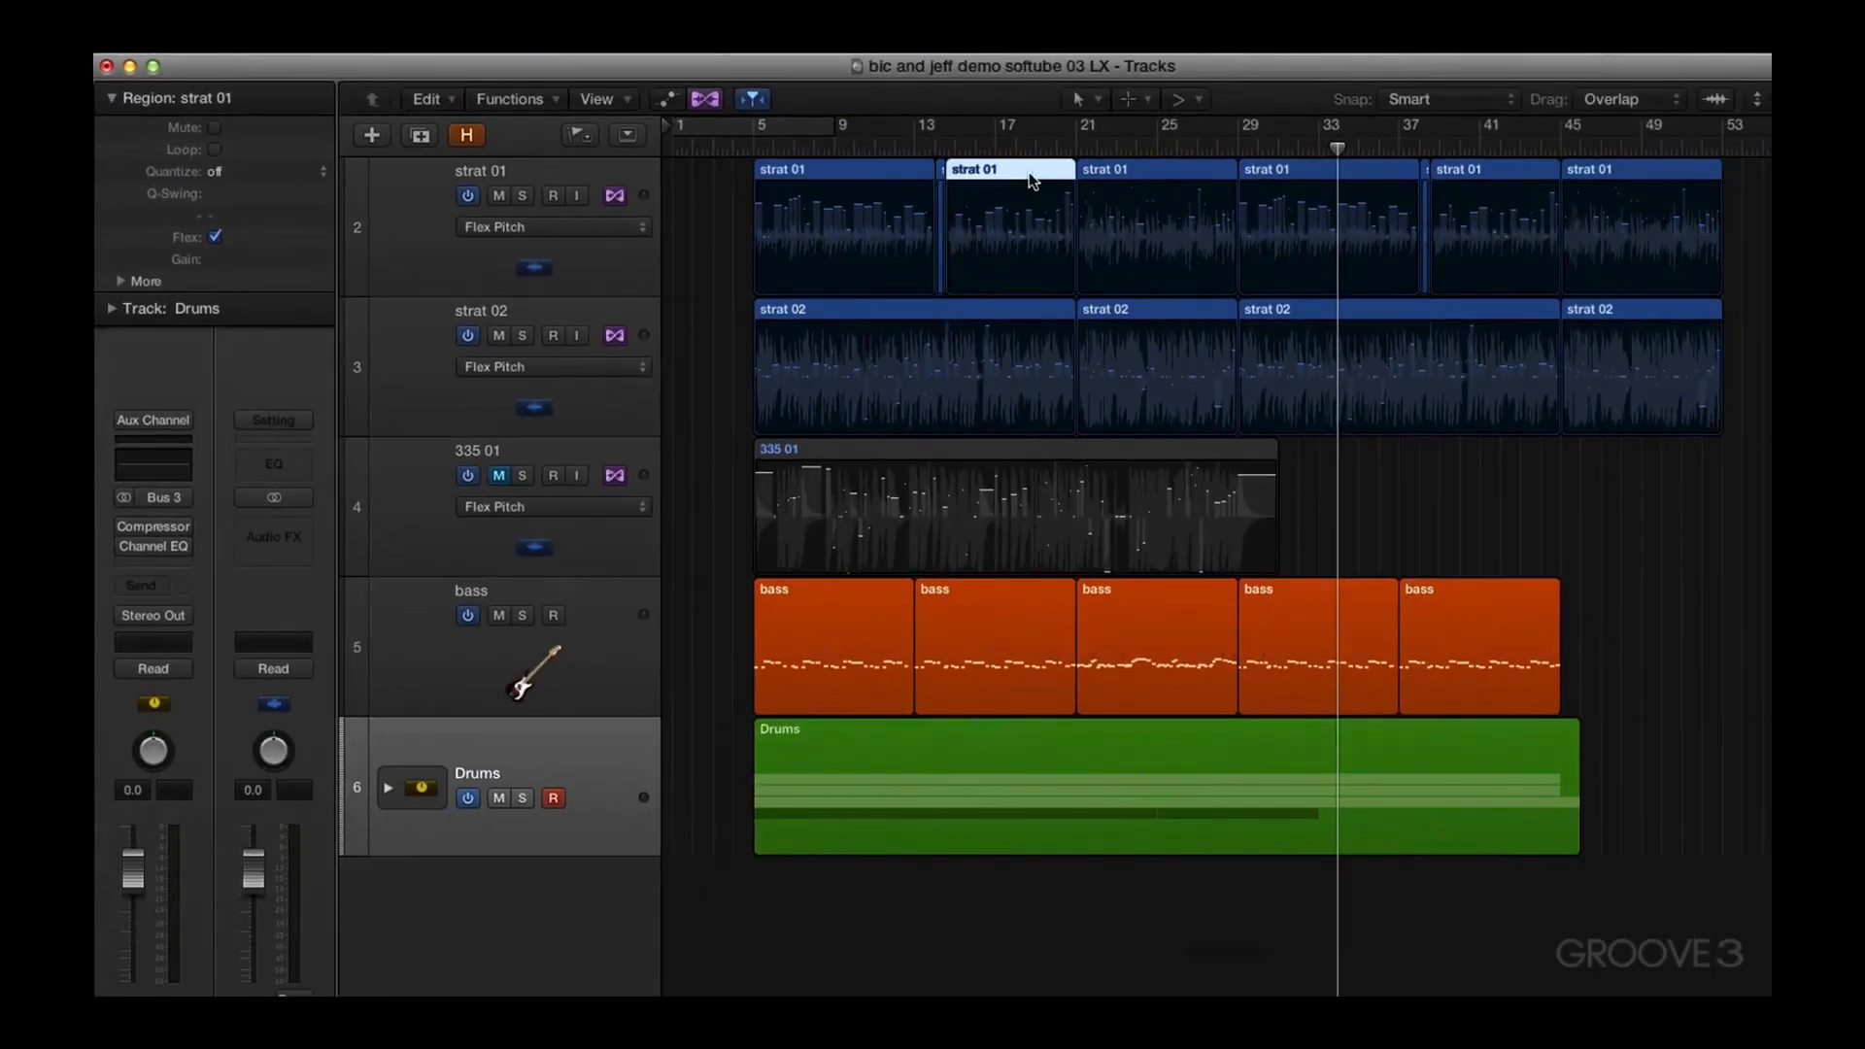
click(1127, 190)
click(1125, 309)
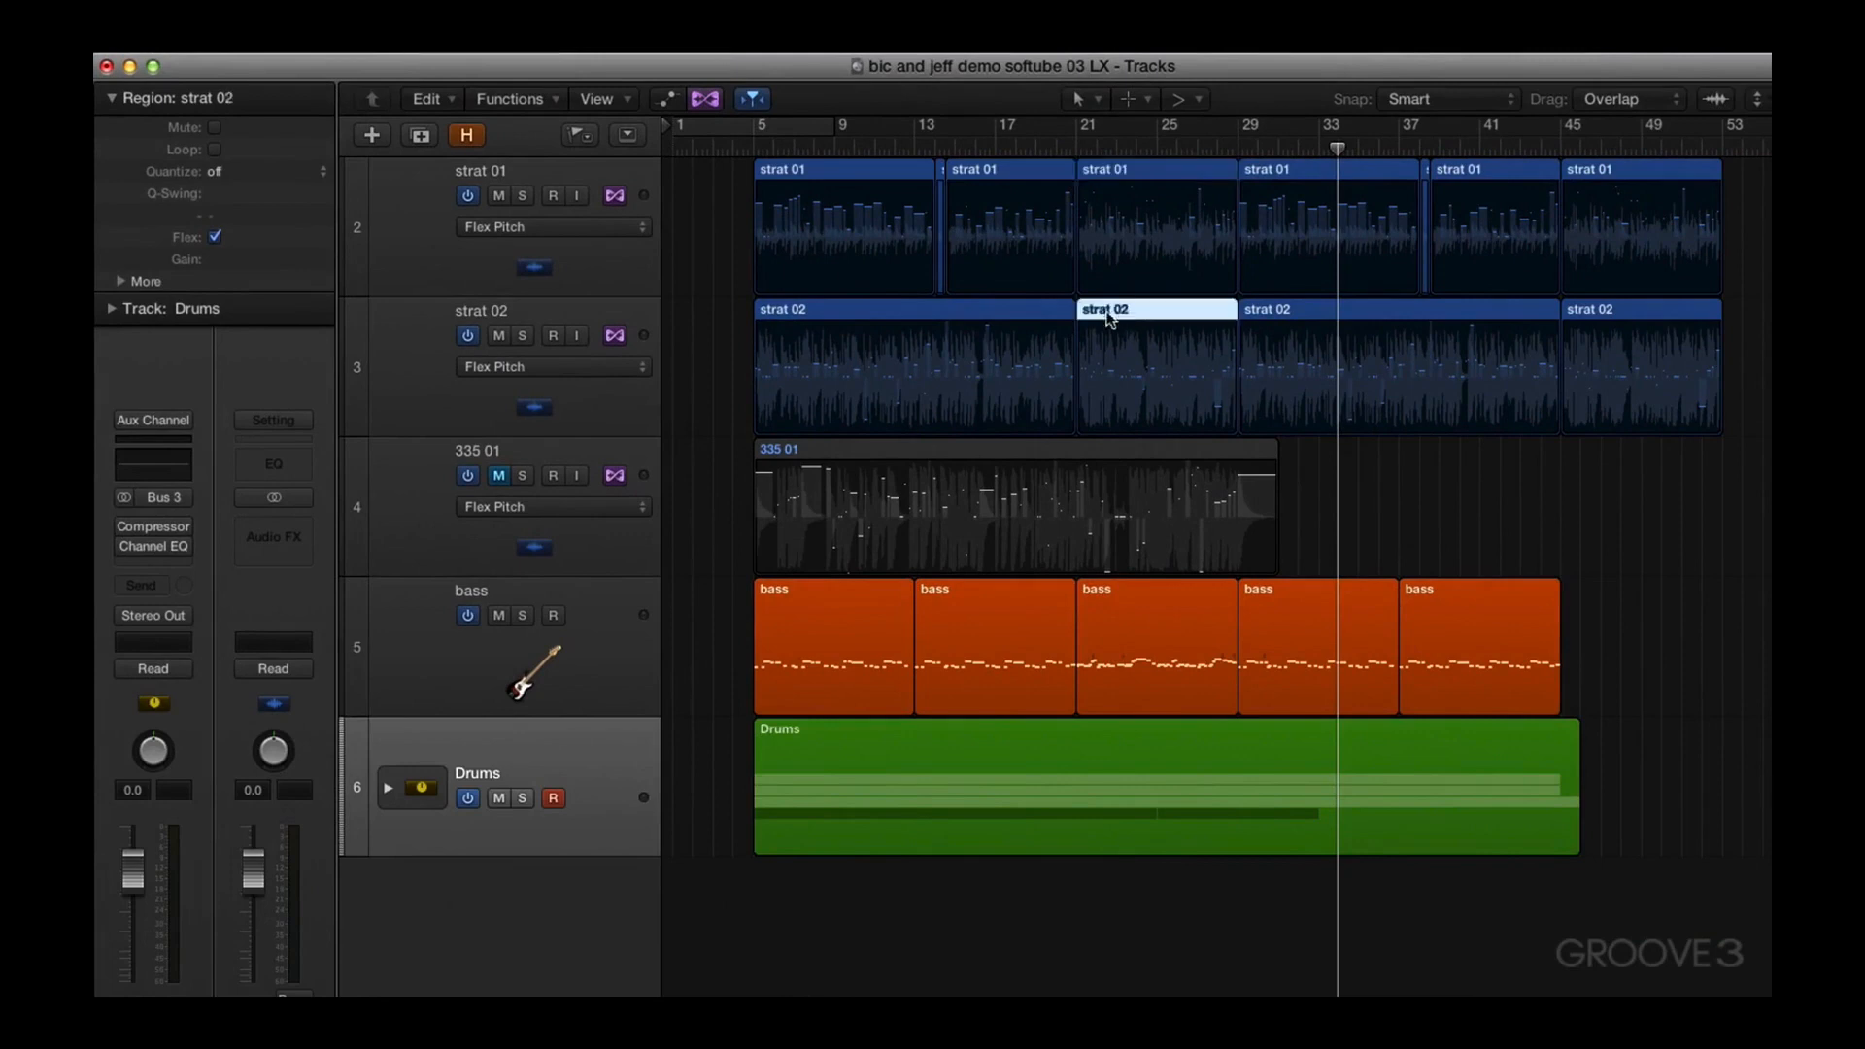
Turn flex off and on again for only the first strat 02 region
click(841, 313)
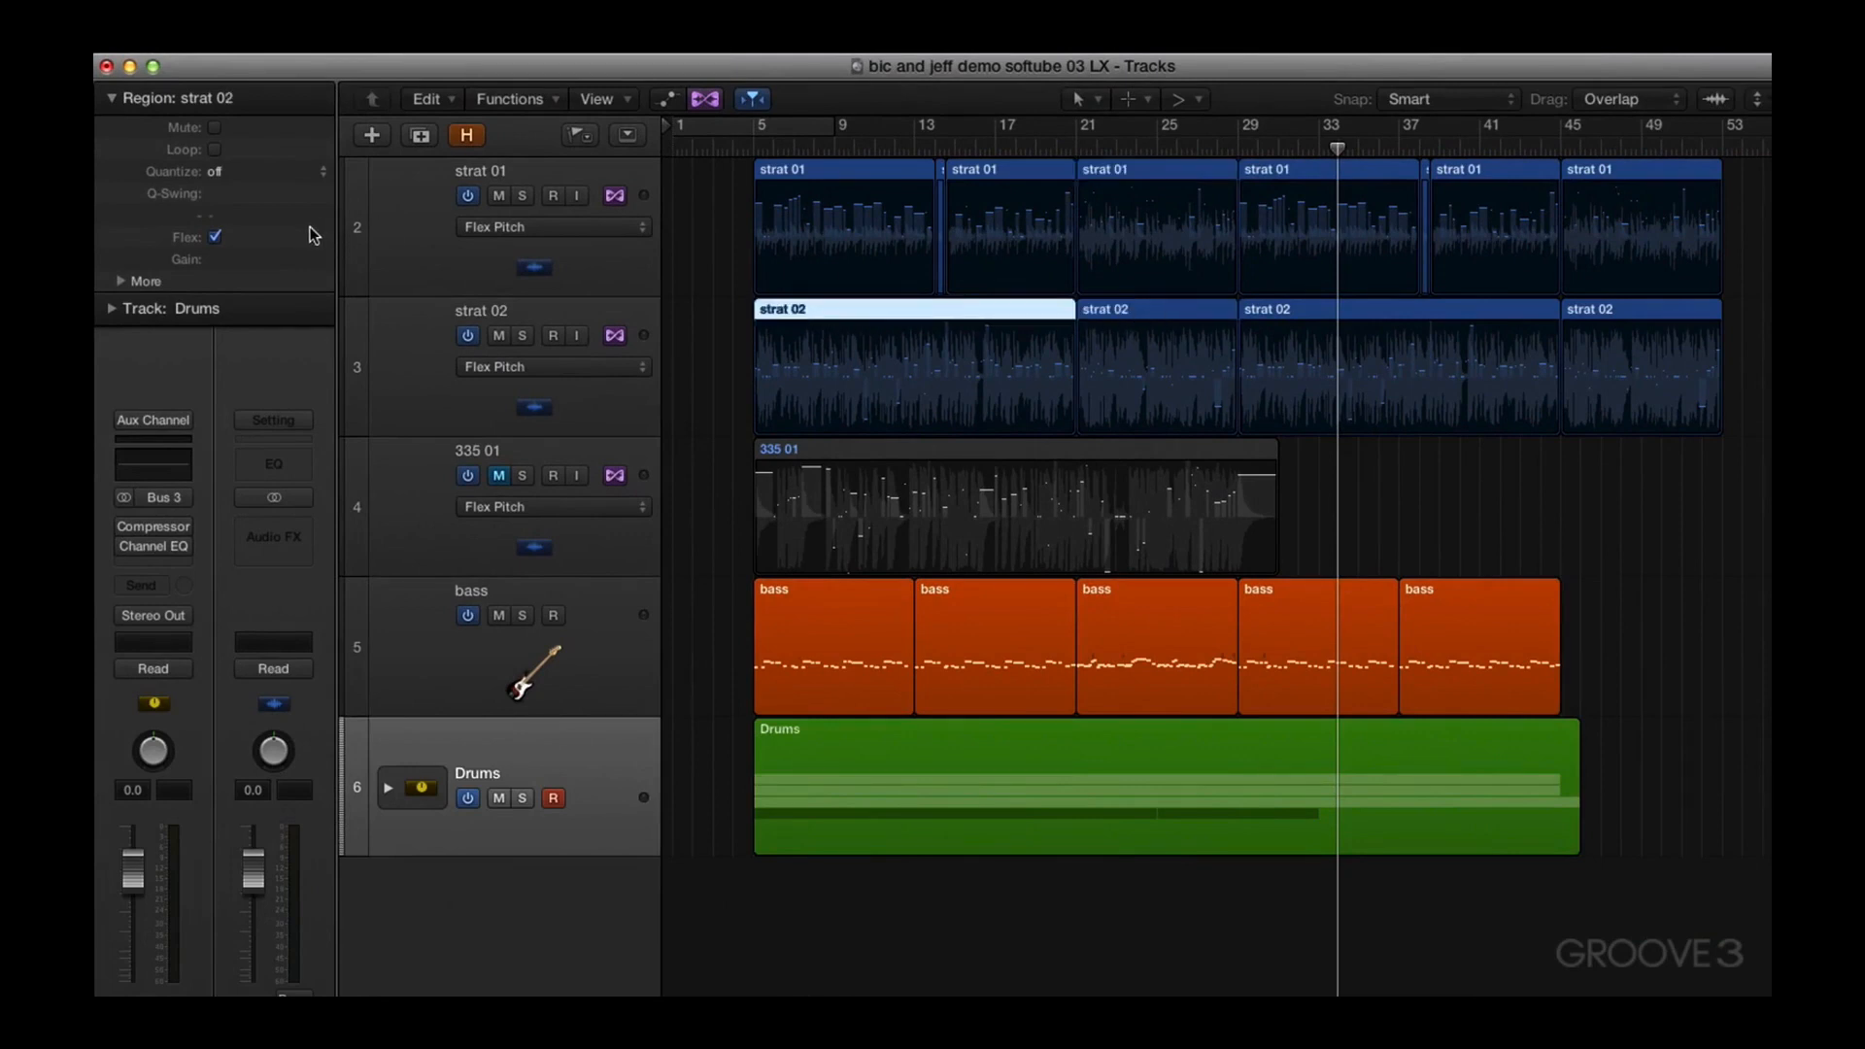
click(215, 237)
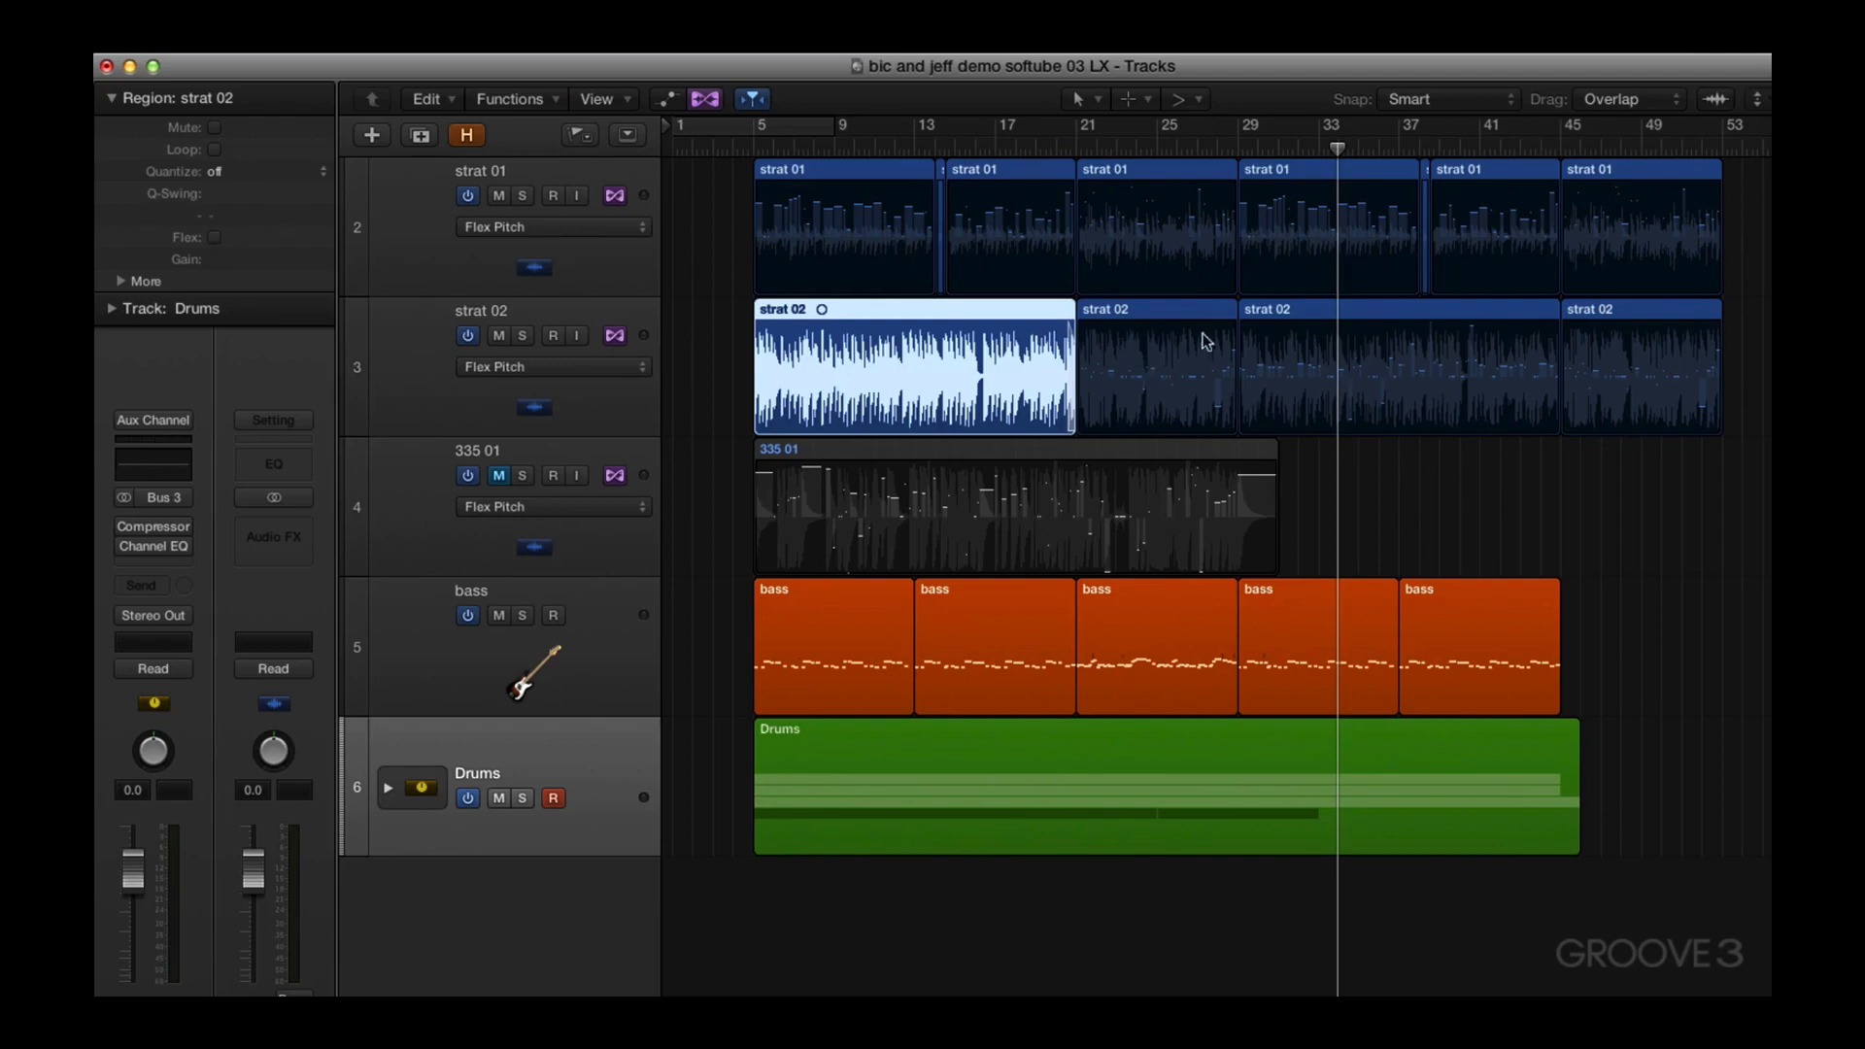
click(214, 237)
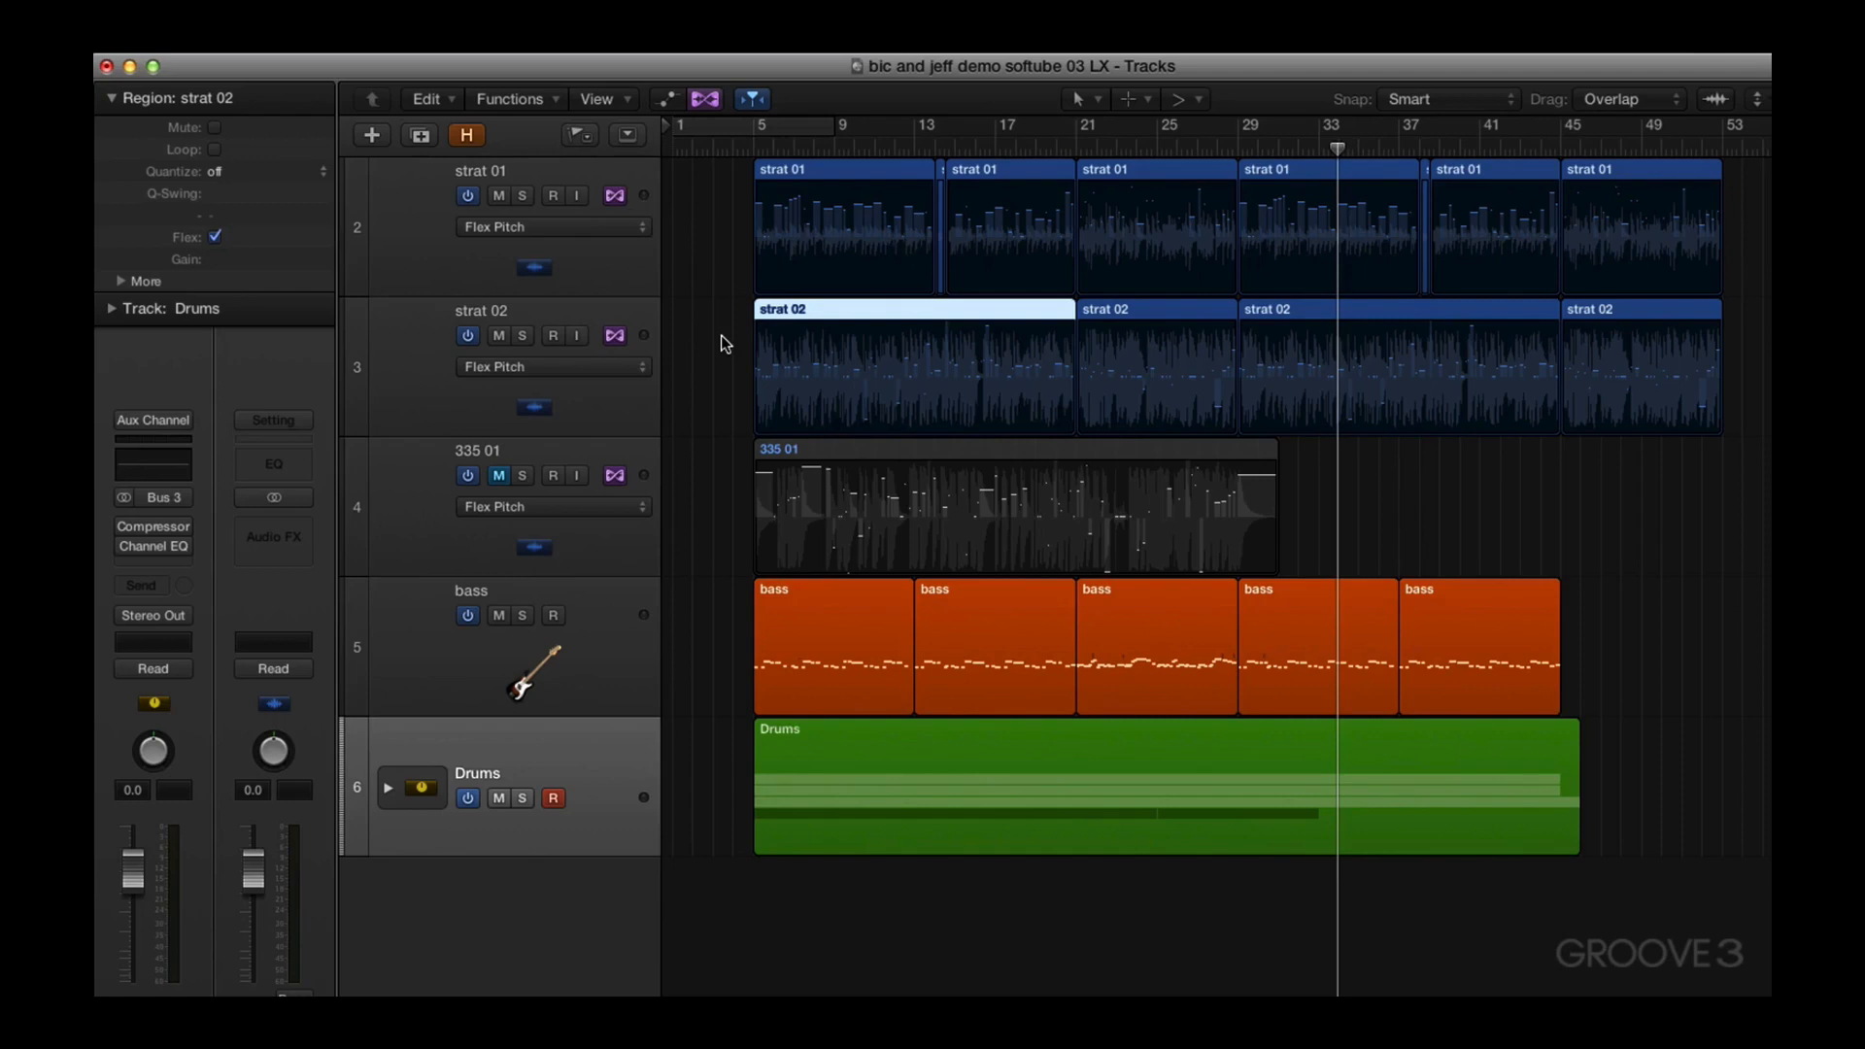
Expand the track parameters in the inspector, select the 335 01 track and unmute it
click(112, 311)
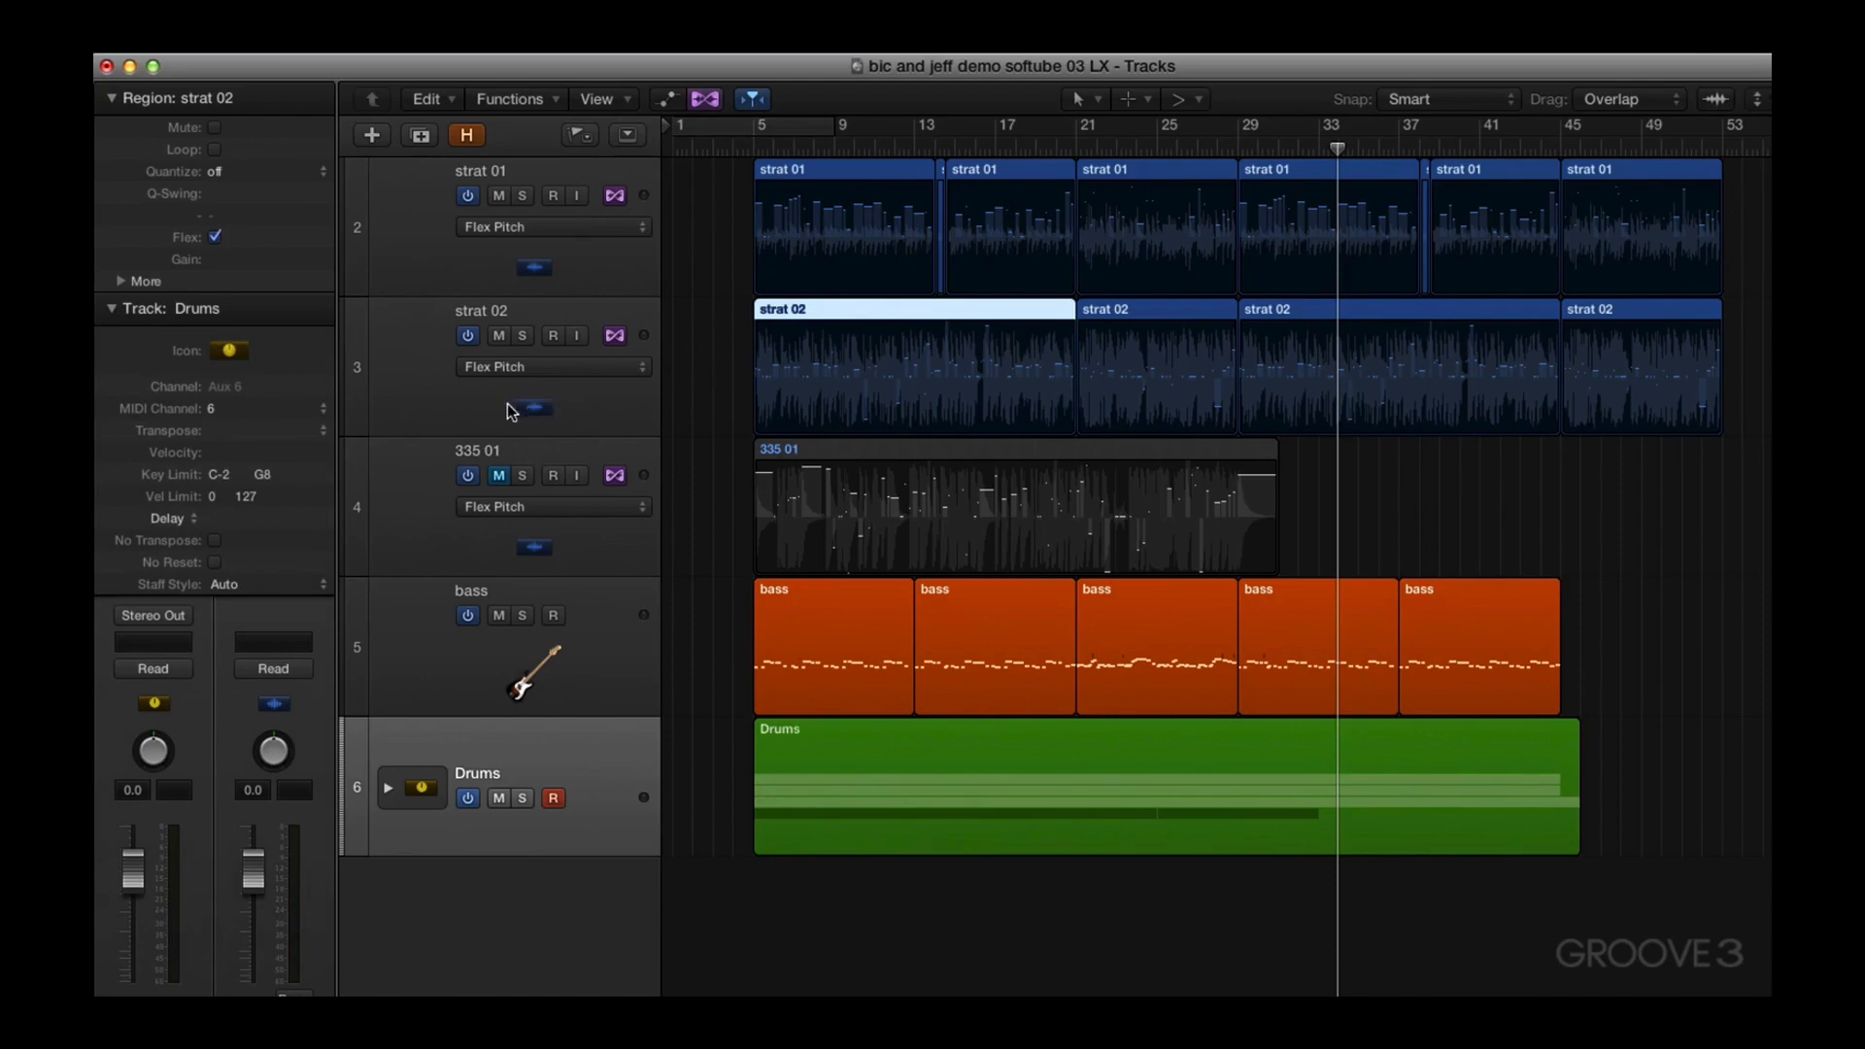
click(593, 564)
click(499, 475)
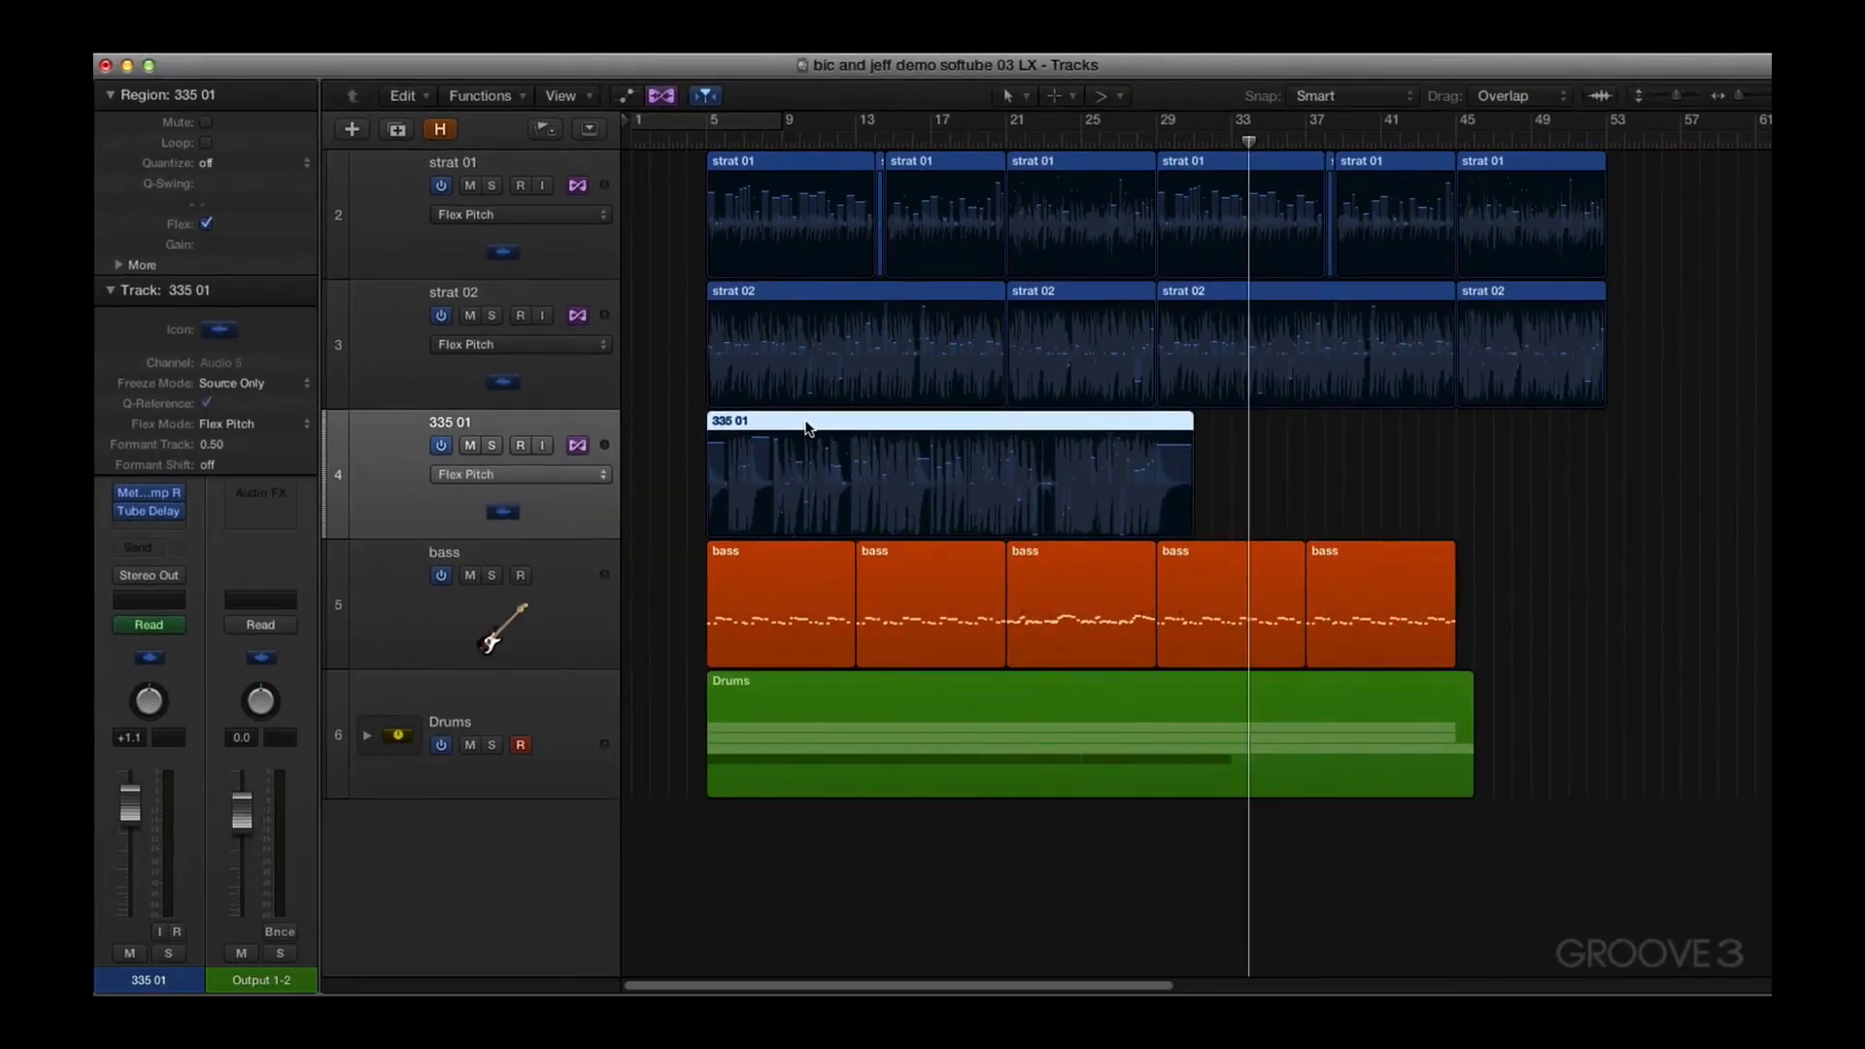
Open the 335 01 region in the audio track editor, and hide and show its local inspector again
double_click(805, 428)
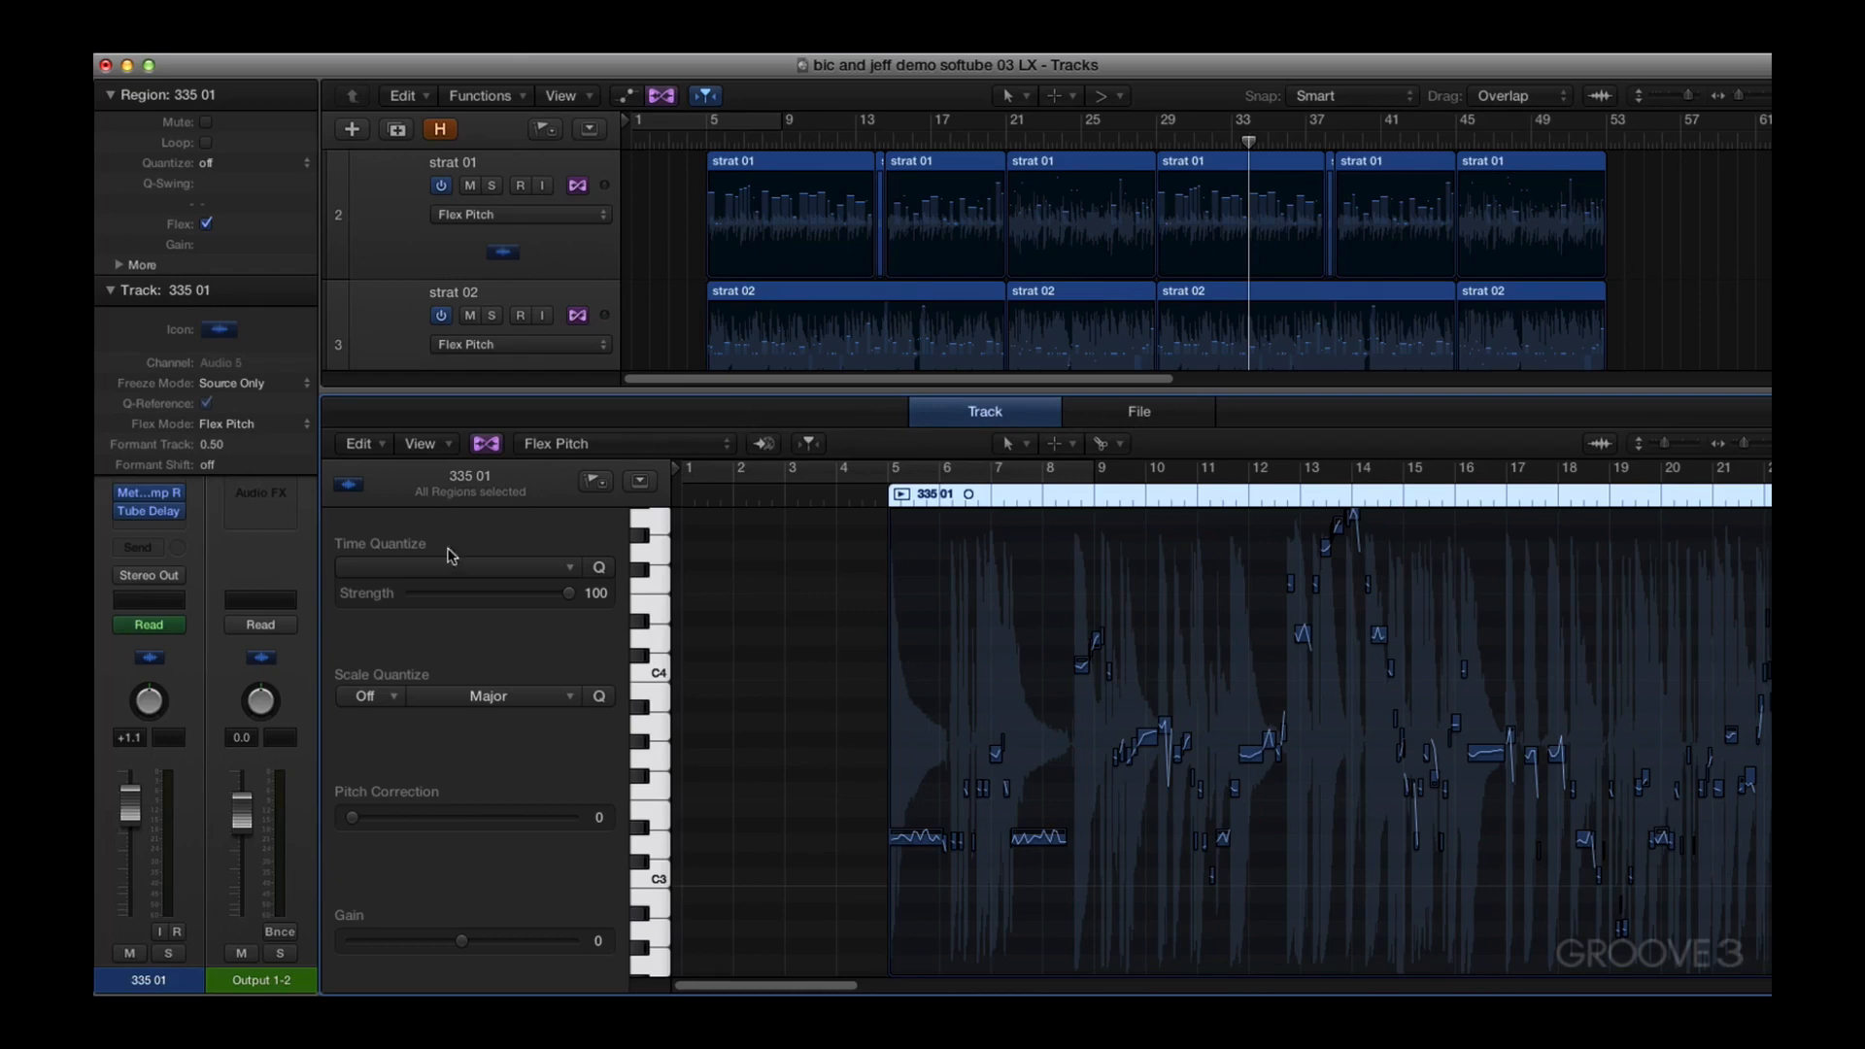
click(442, 449)
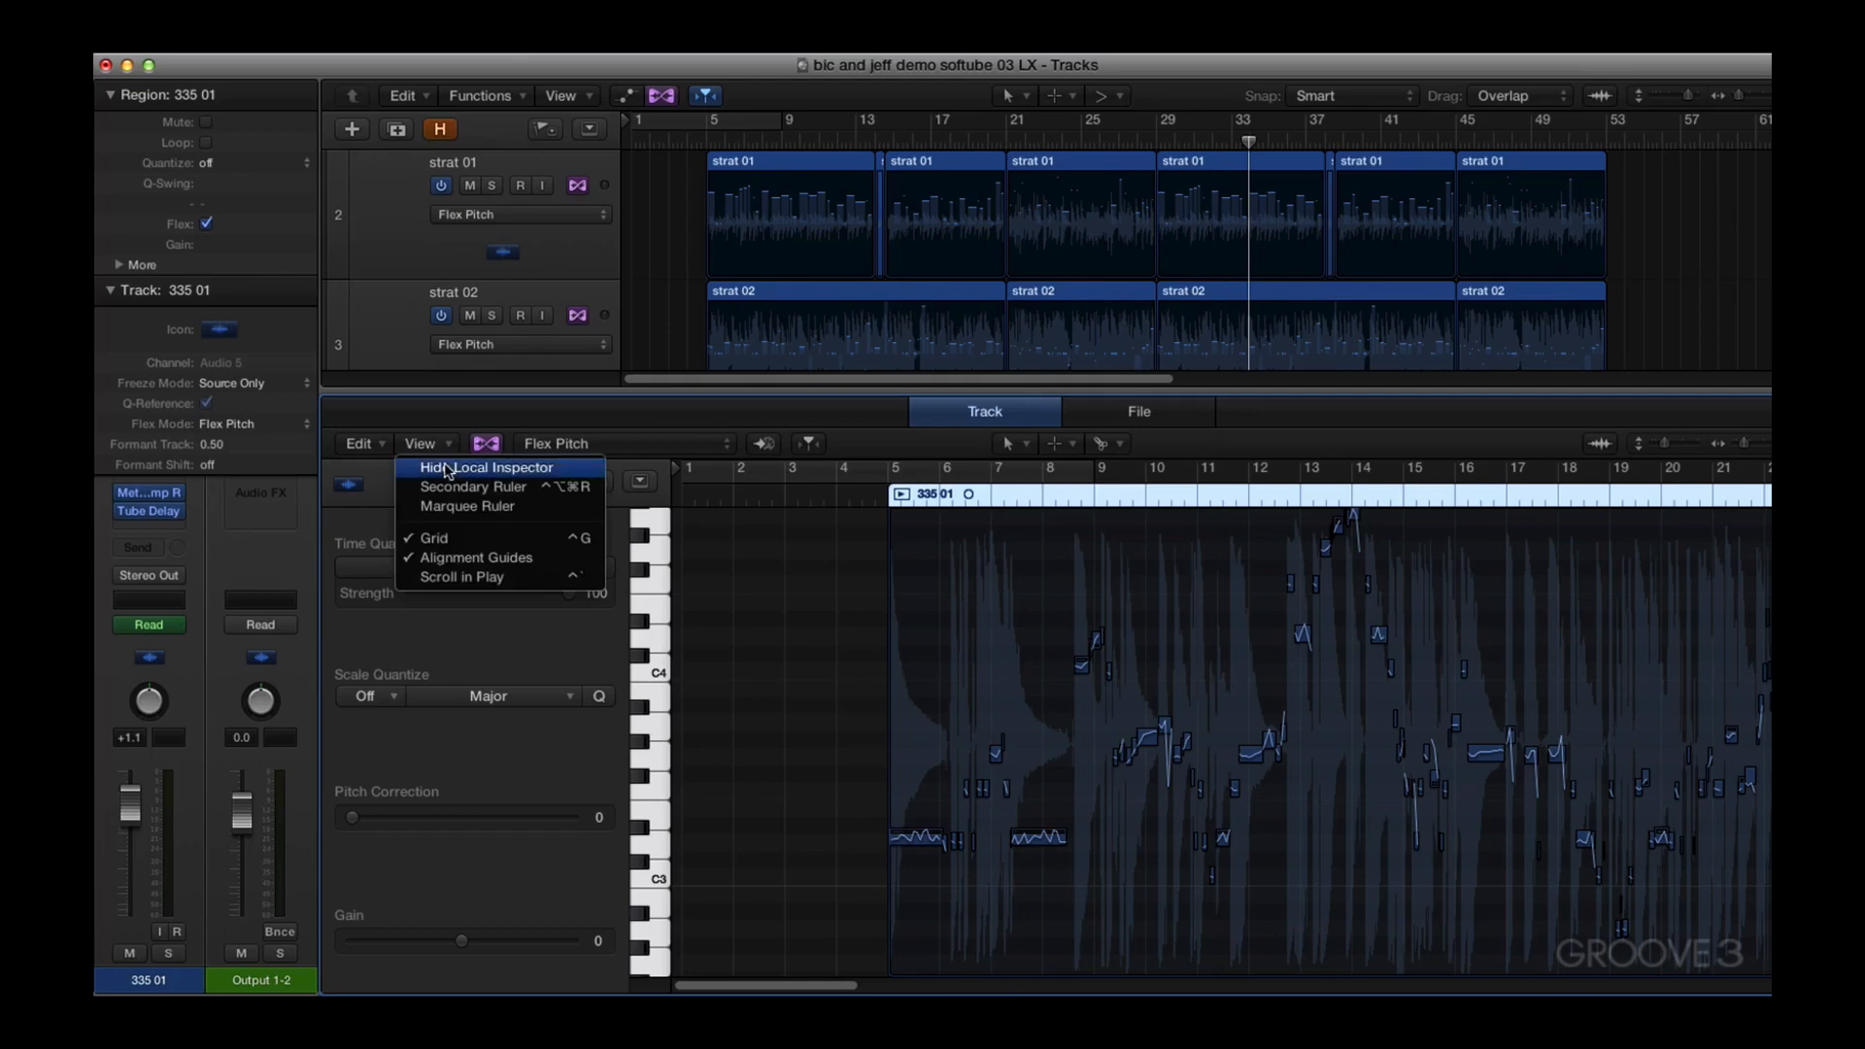
click(474, 481)
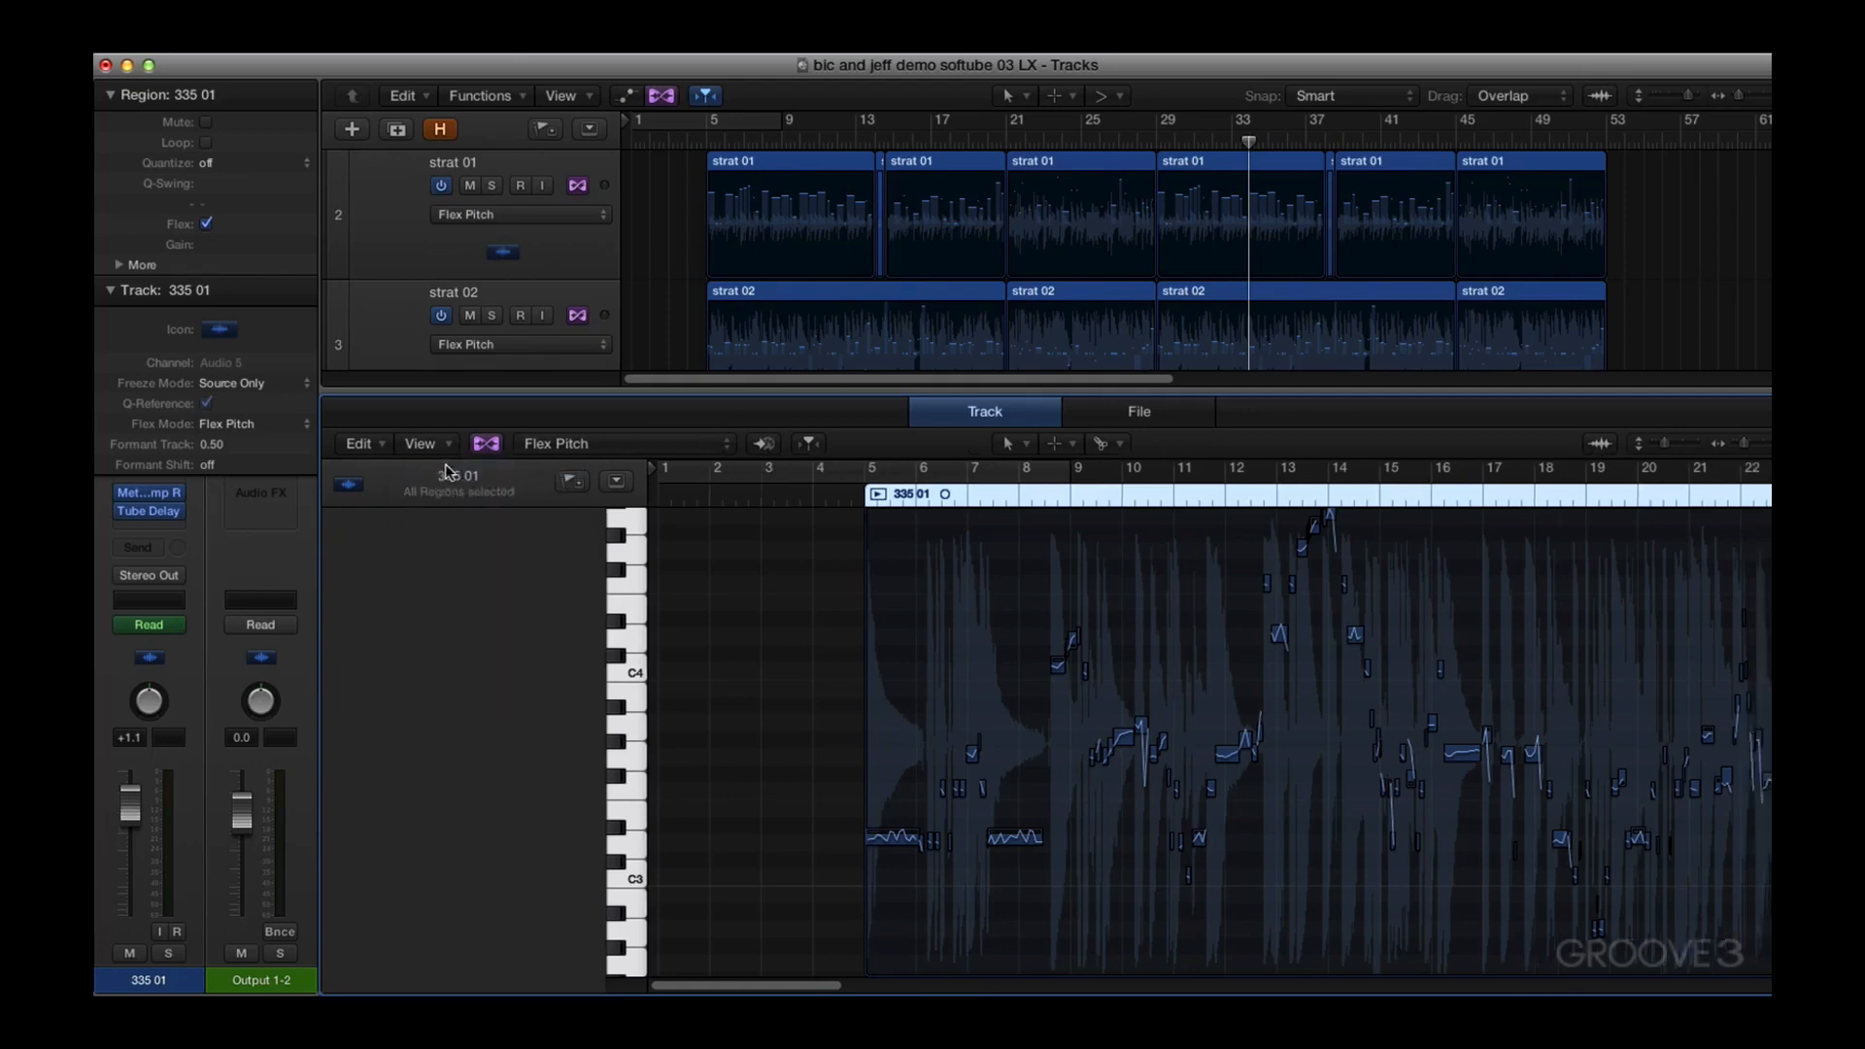
click(424, 444)
click(438, 471)
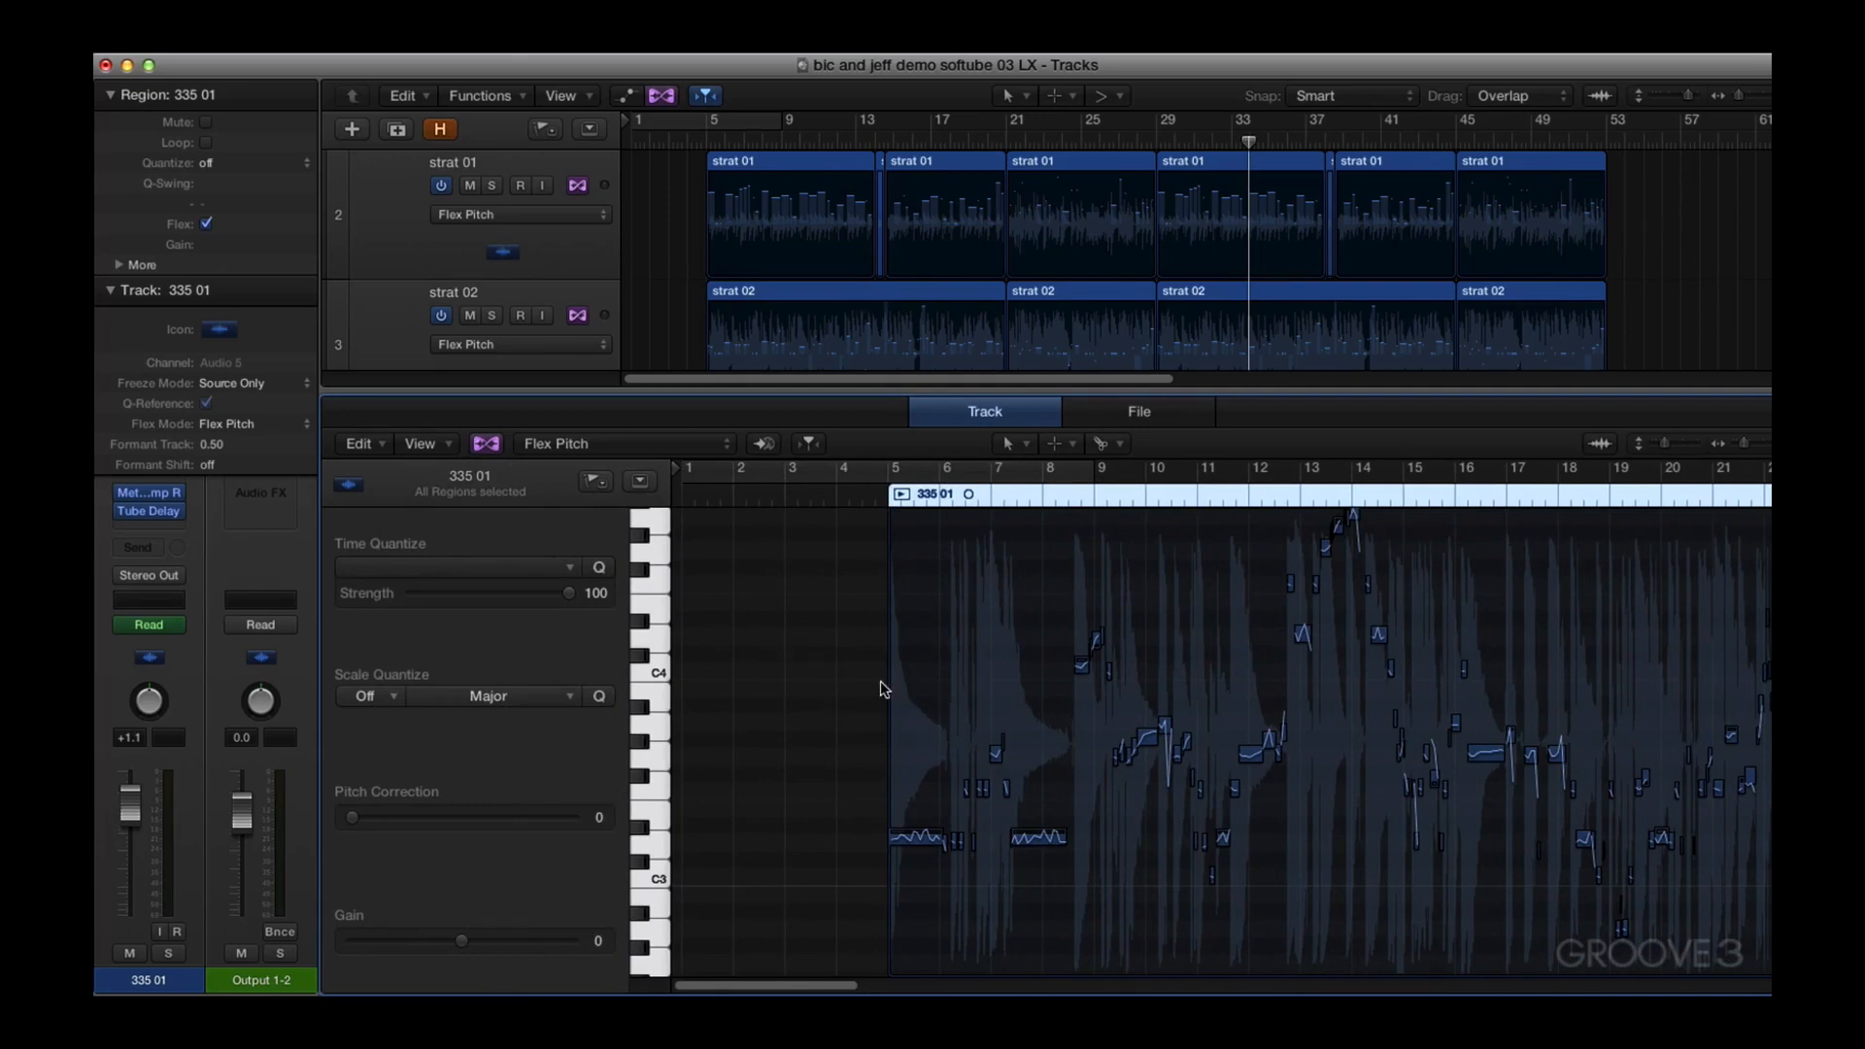
Examine the first 335 01 notes from bar 5 in the track editor, comparing its plain waveform and Flex Pitch views
drag(874, 680, 1068, 933)
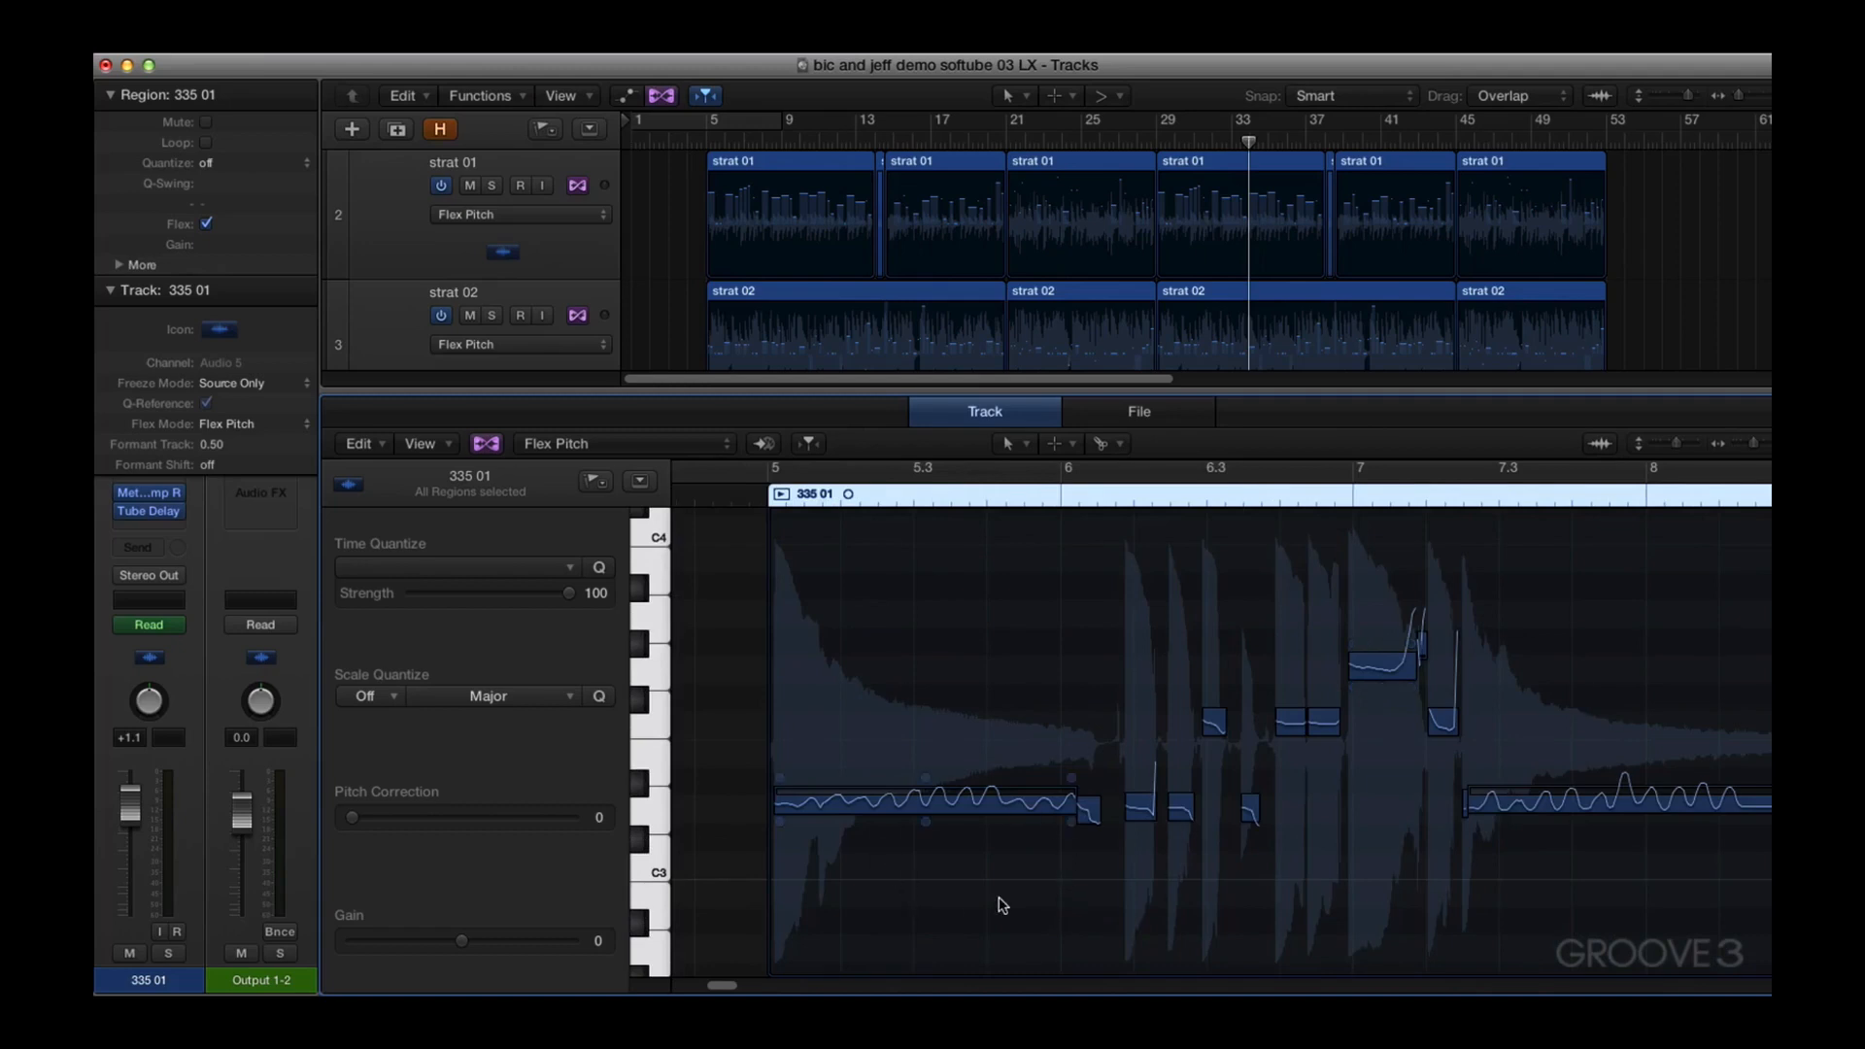
click(484, 445)
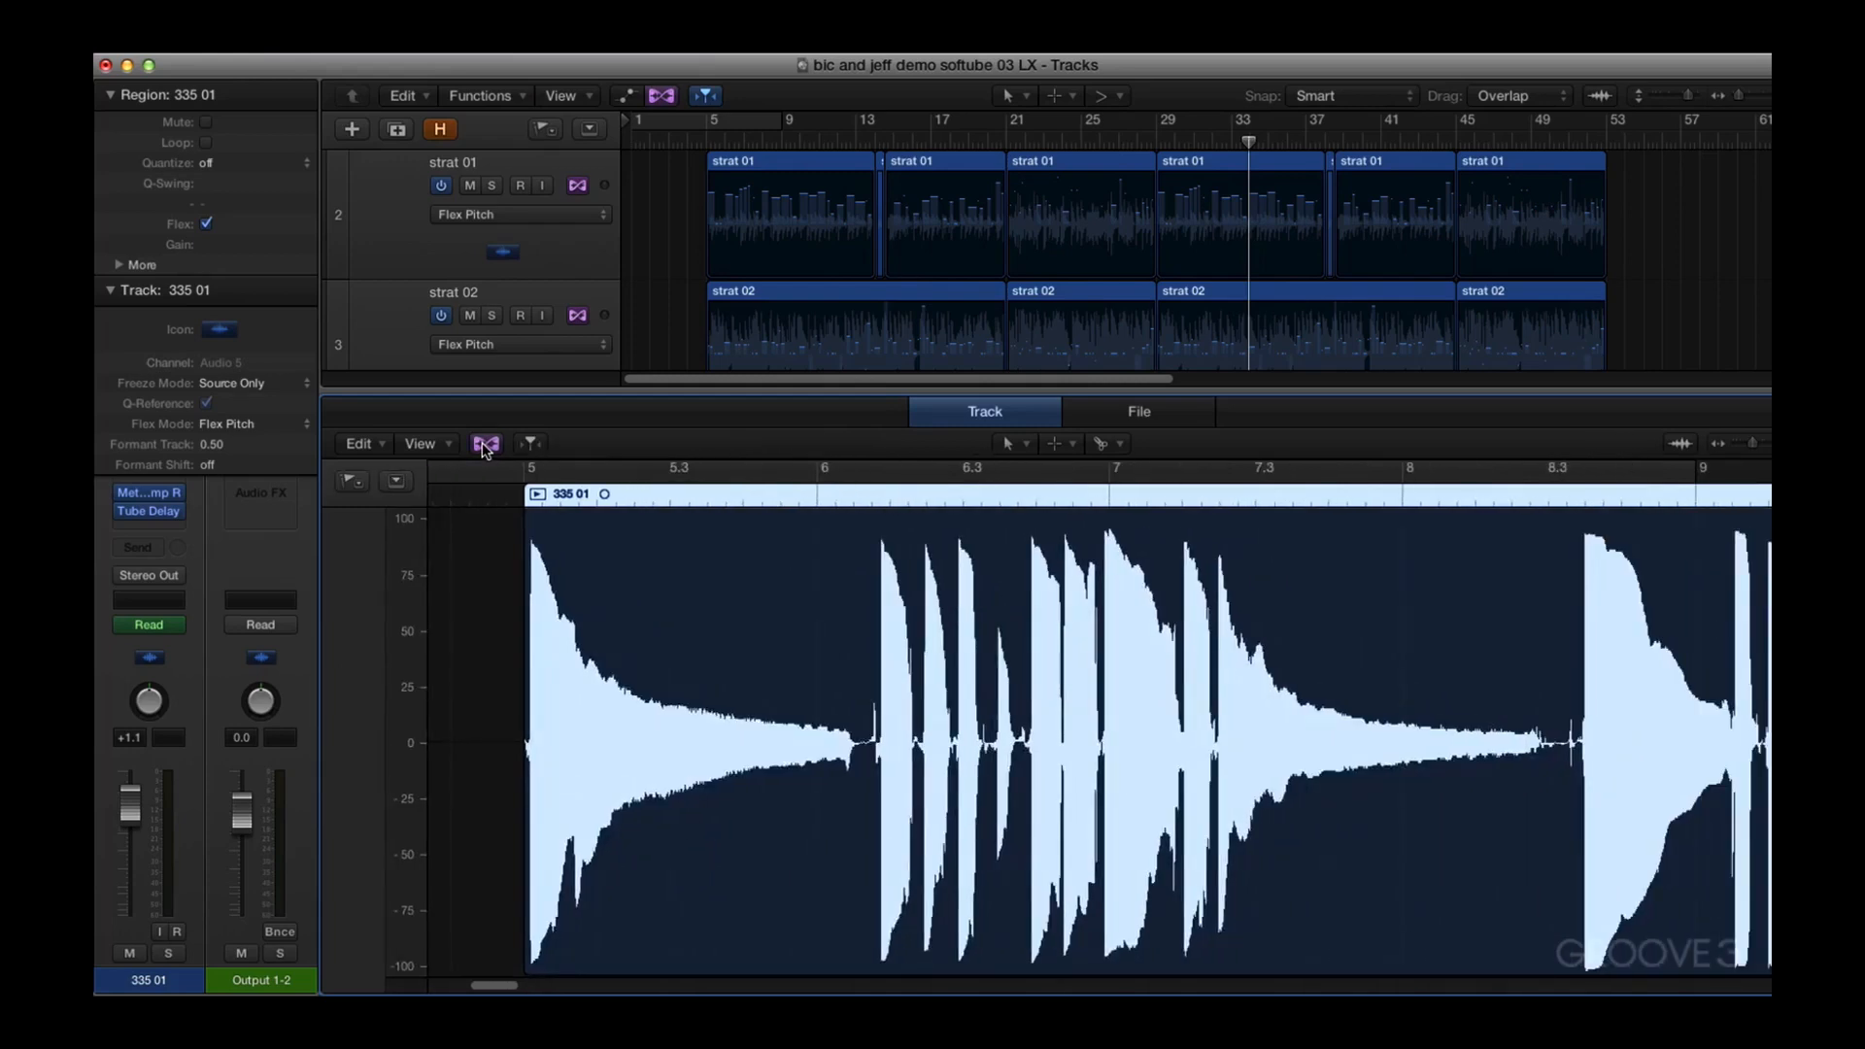
click(485, 445)
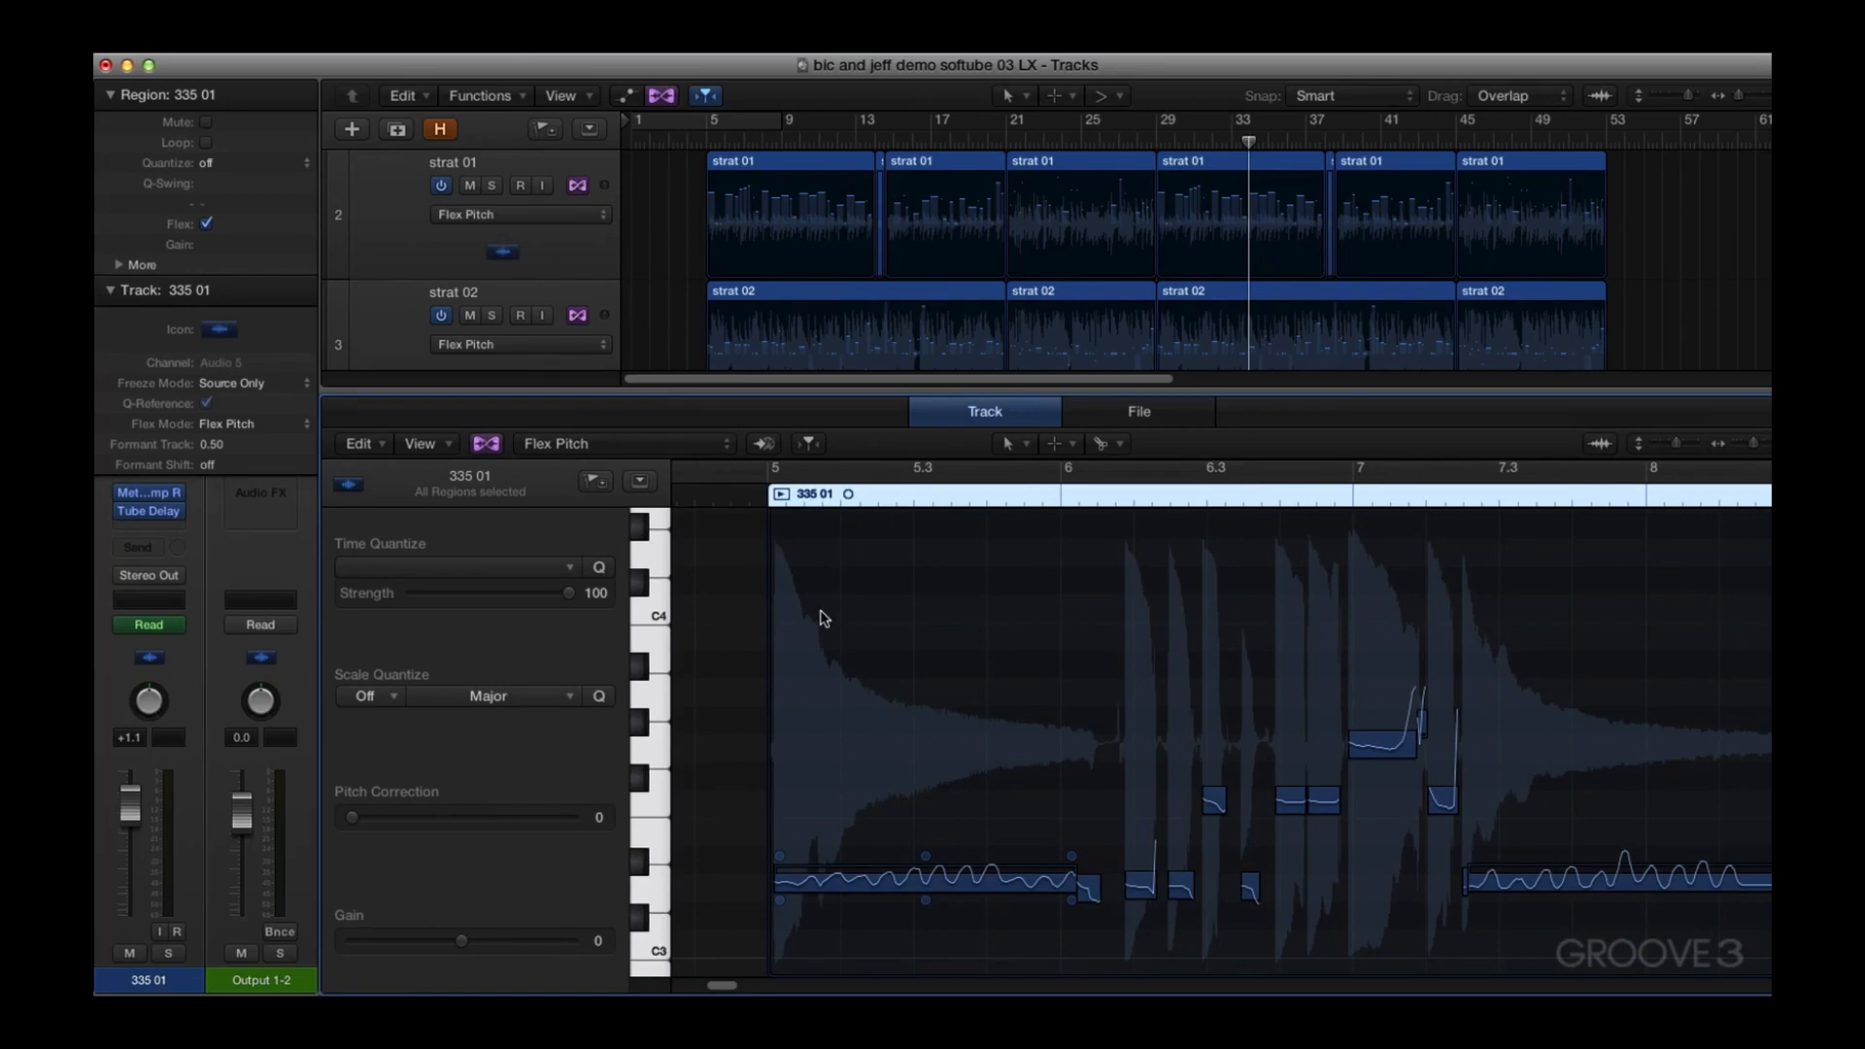
key(ctrl+Up)
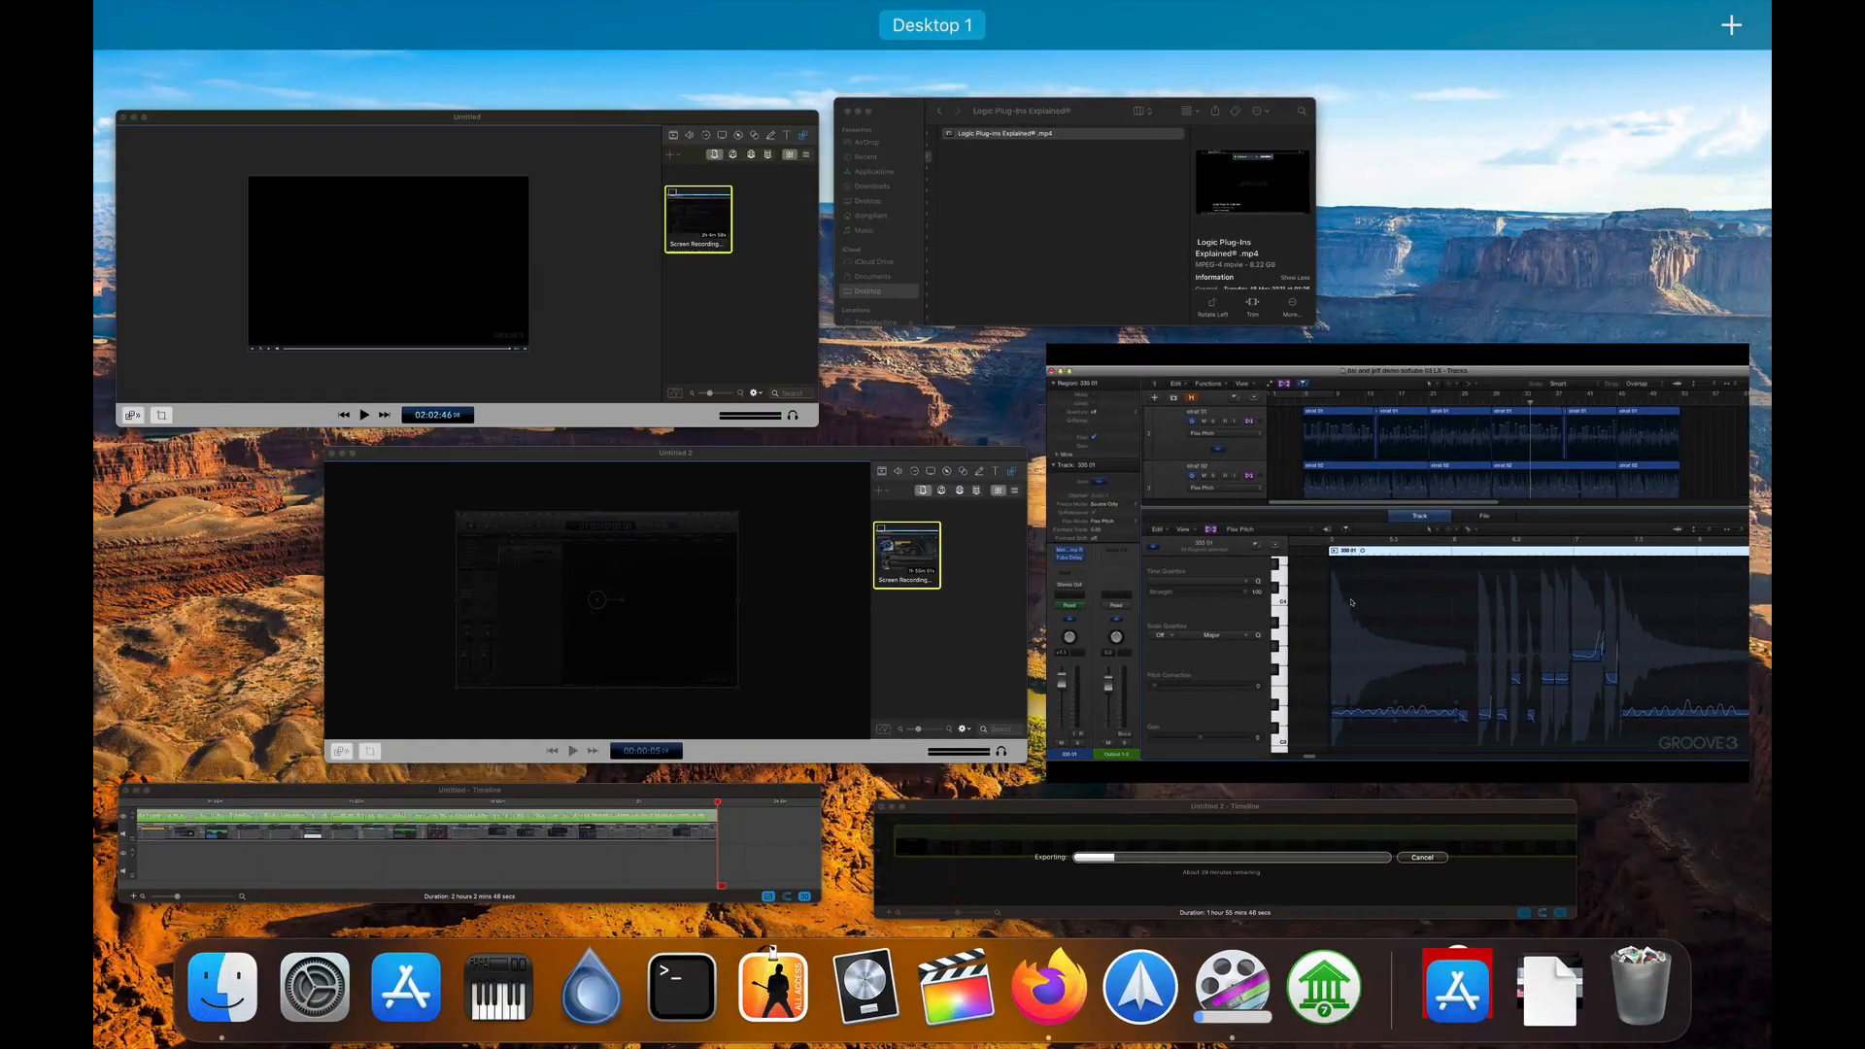
key(ctrl+Up)
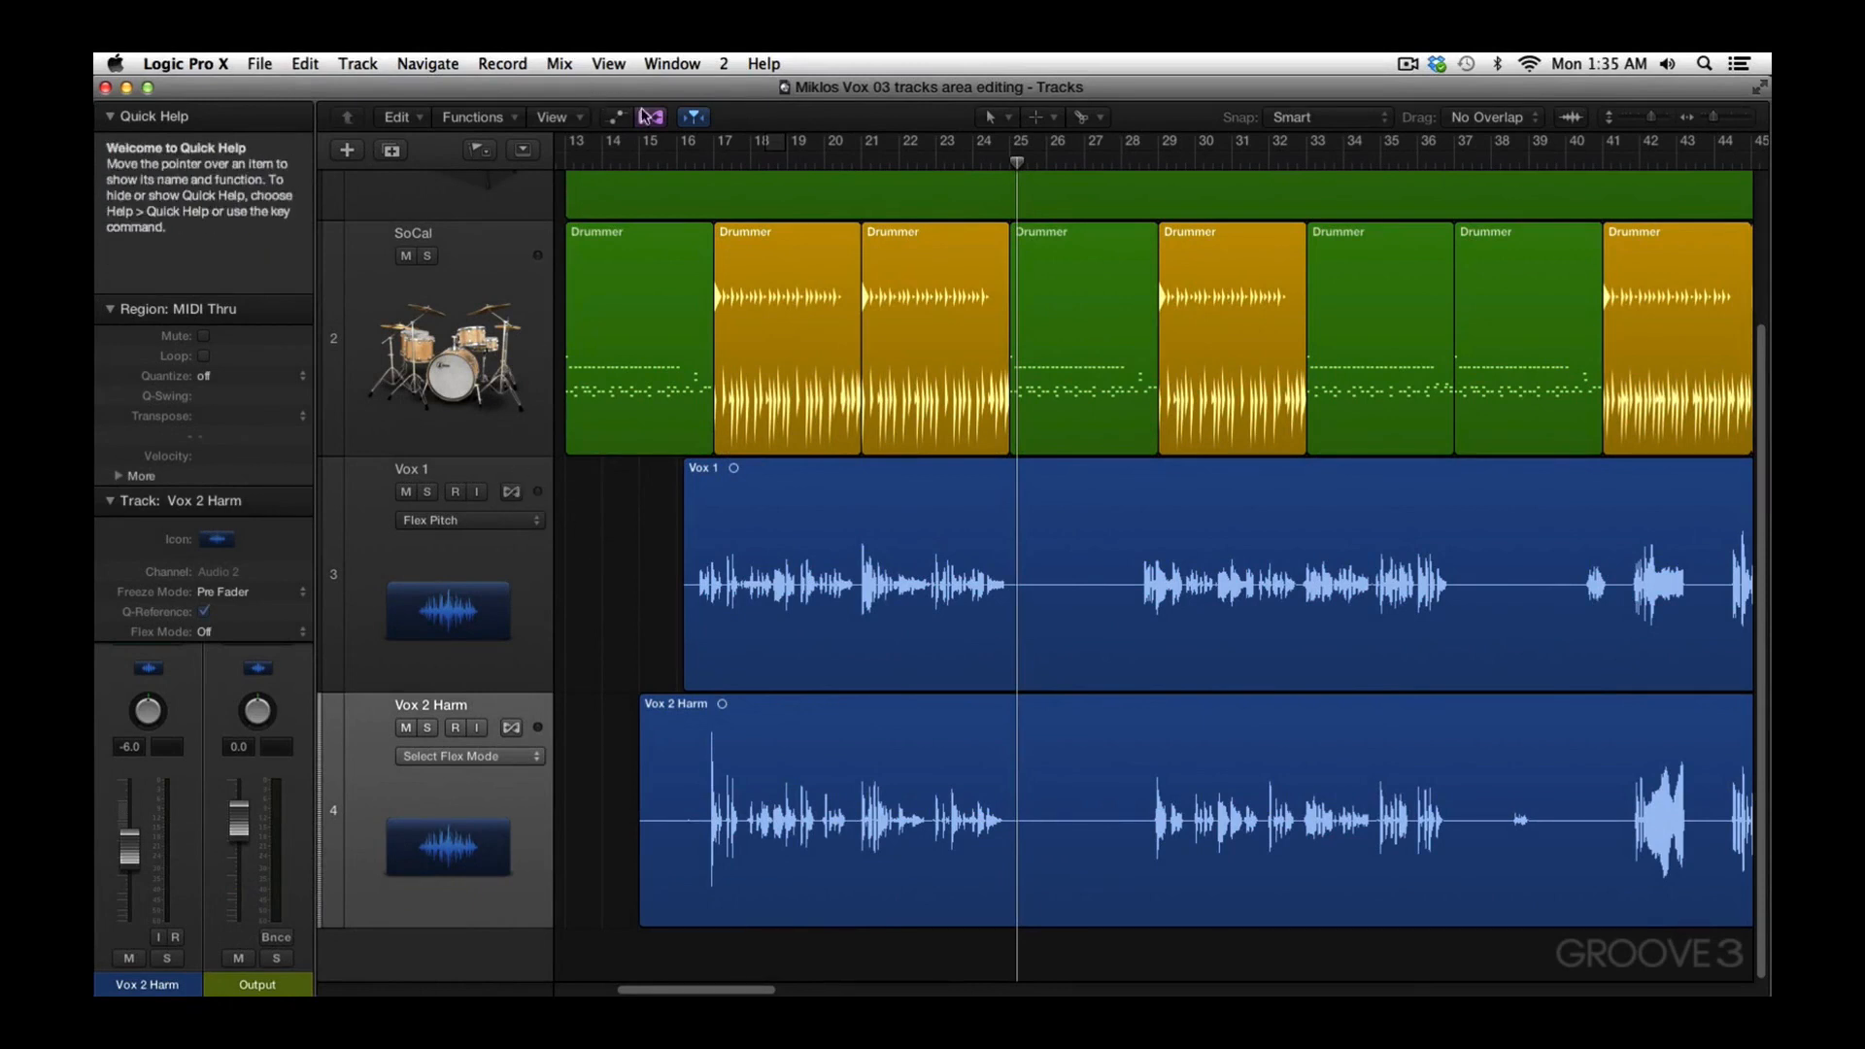
Turn on flex for the Vox 1 track, select the track to view its flex parameters, and turn flex off again
click(511, 492)
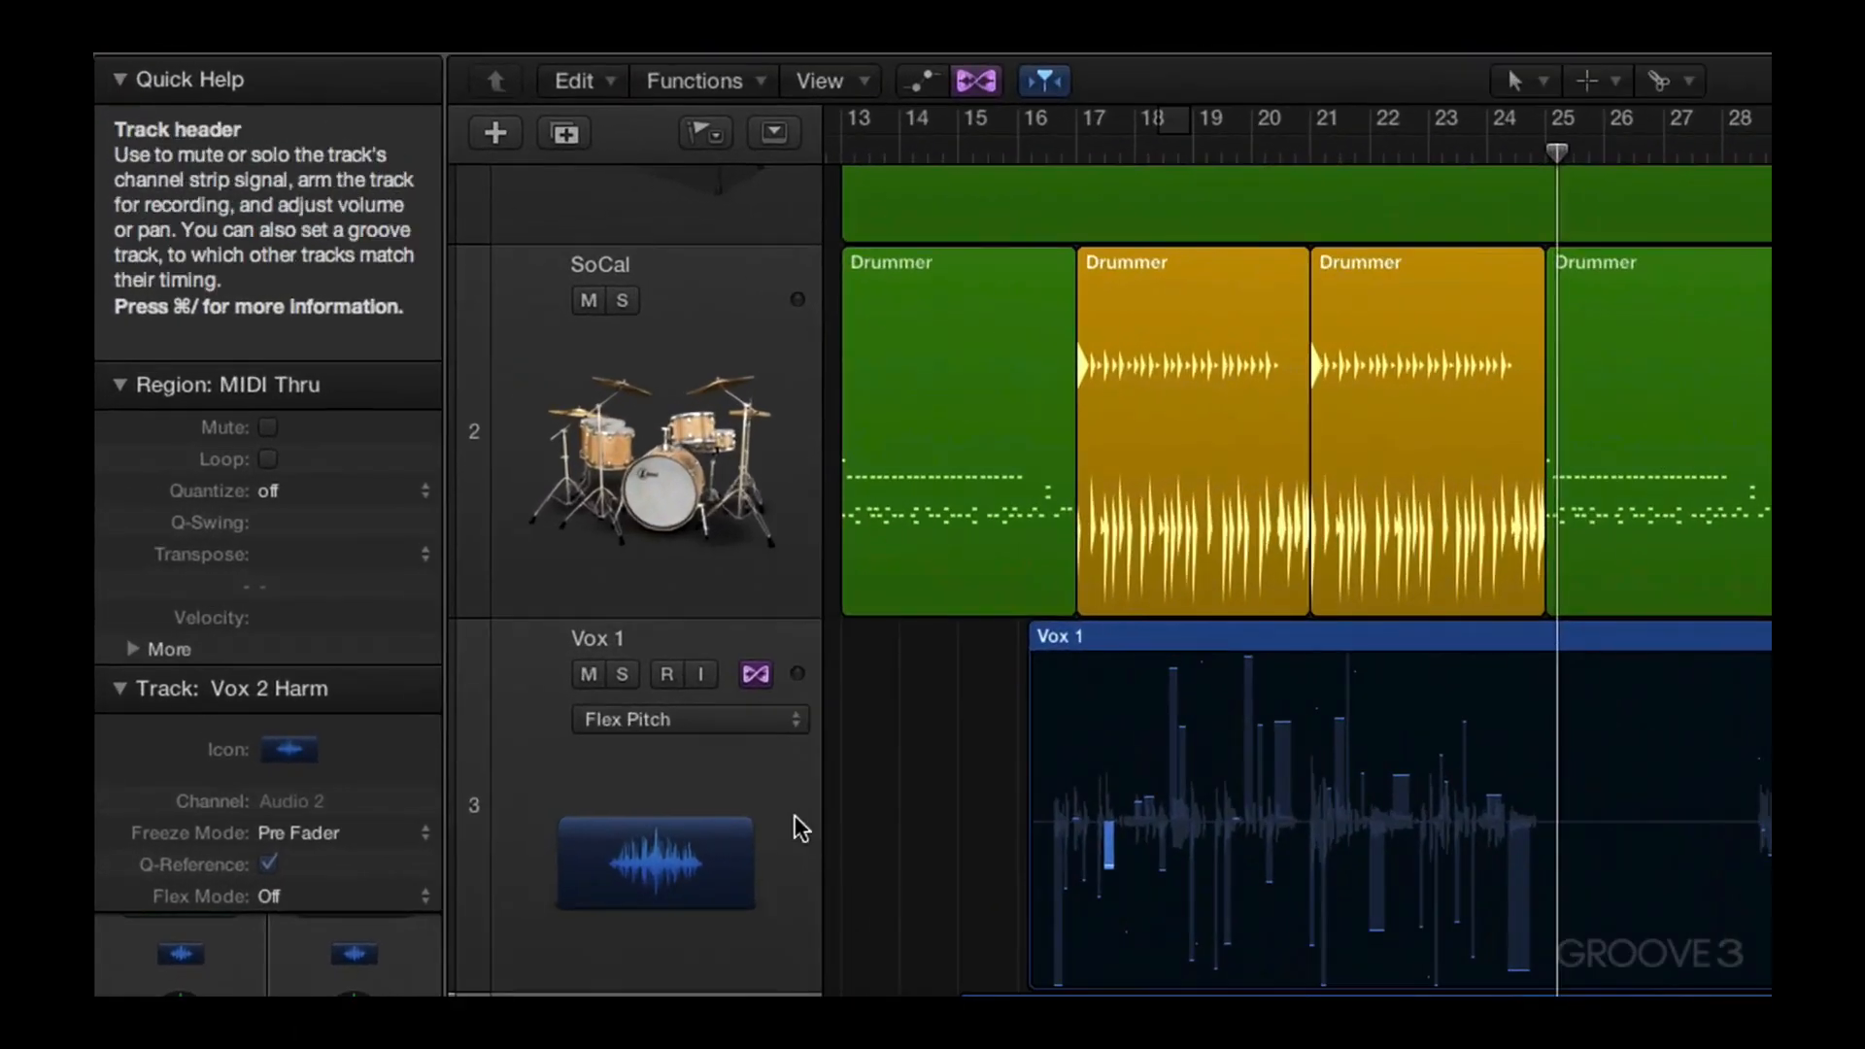
click(795, 816)
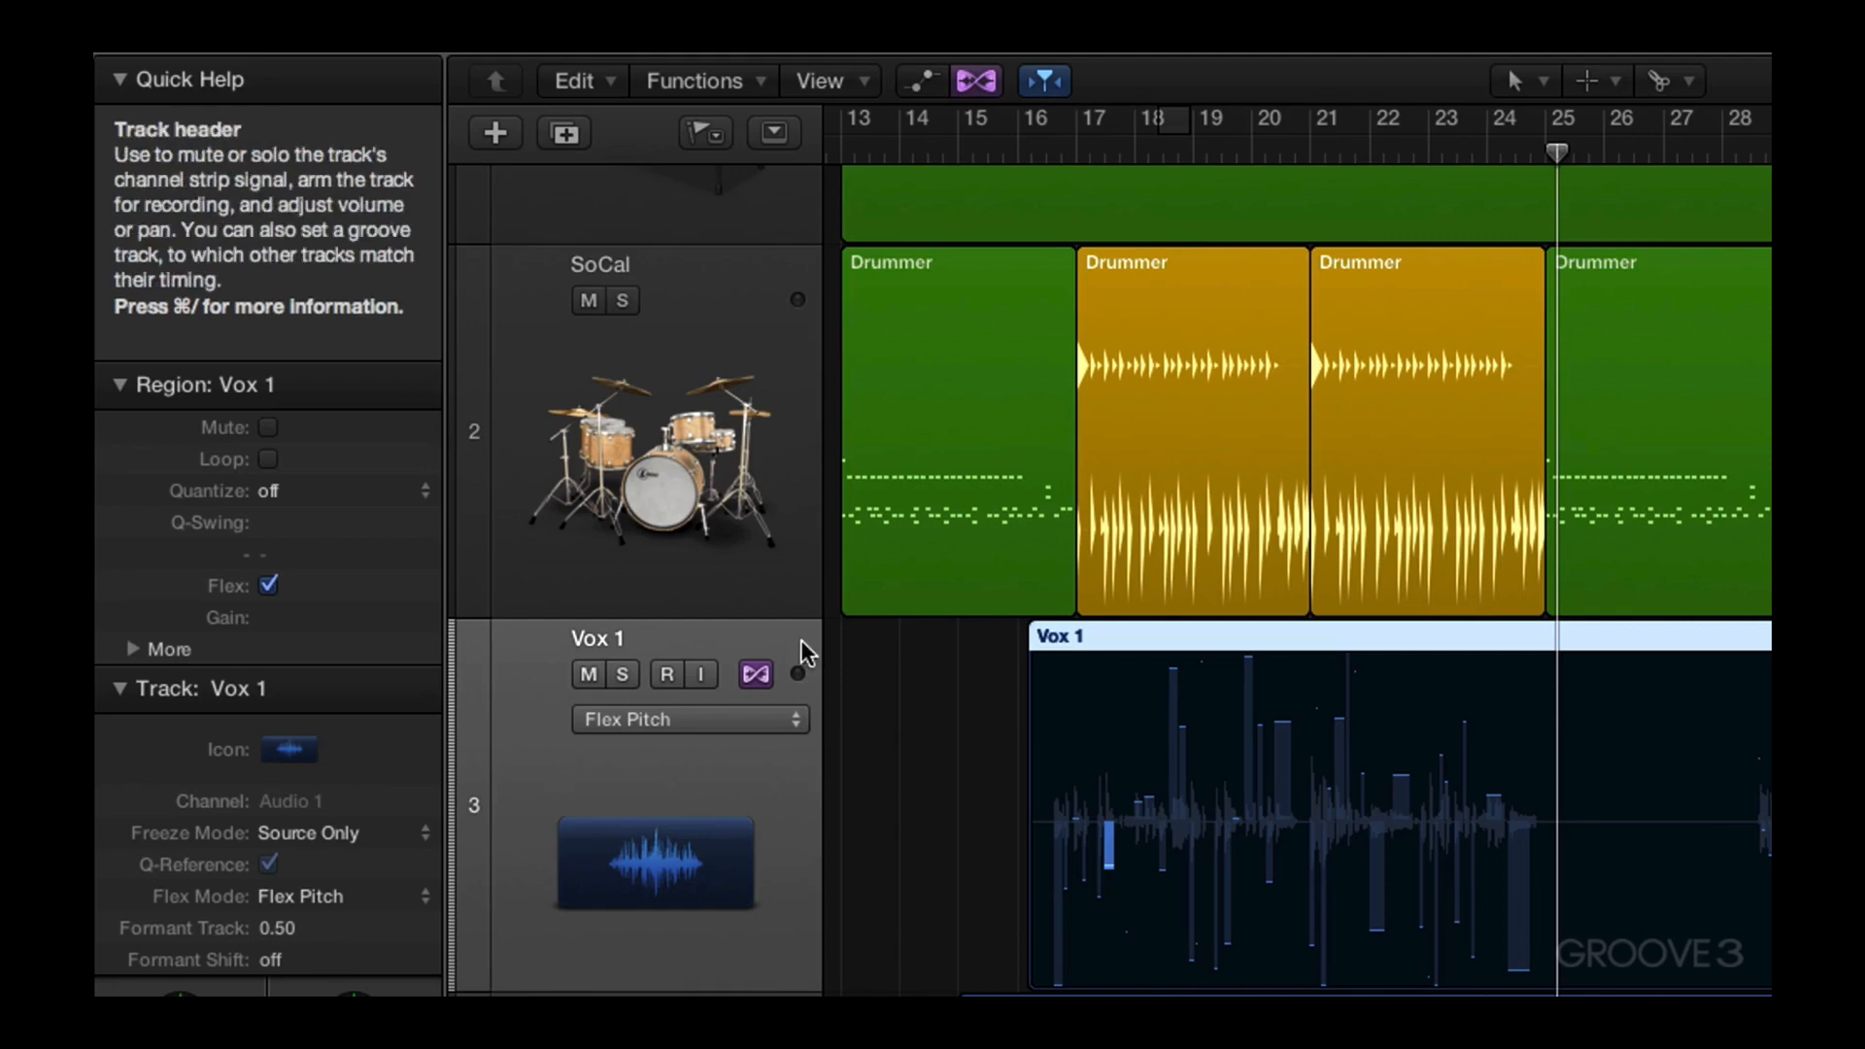
click(764, 671)
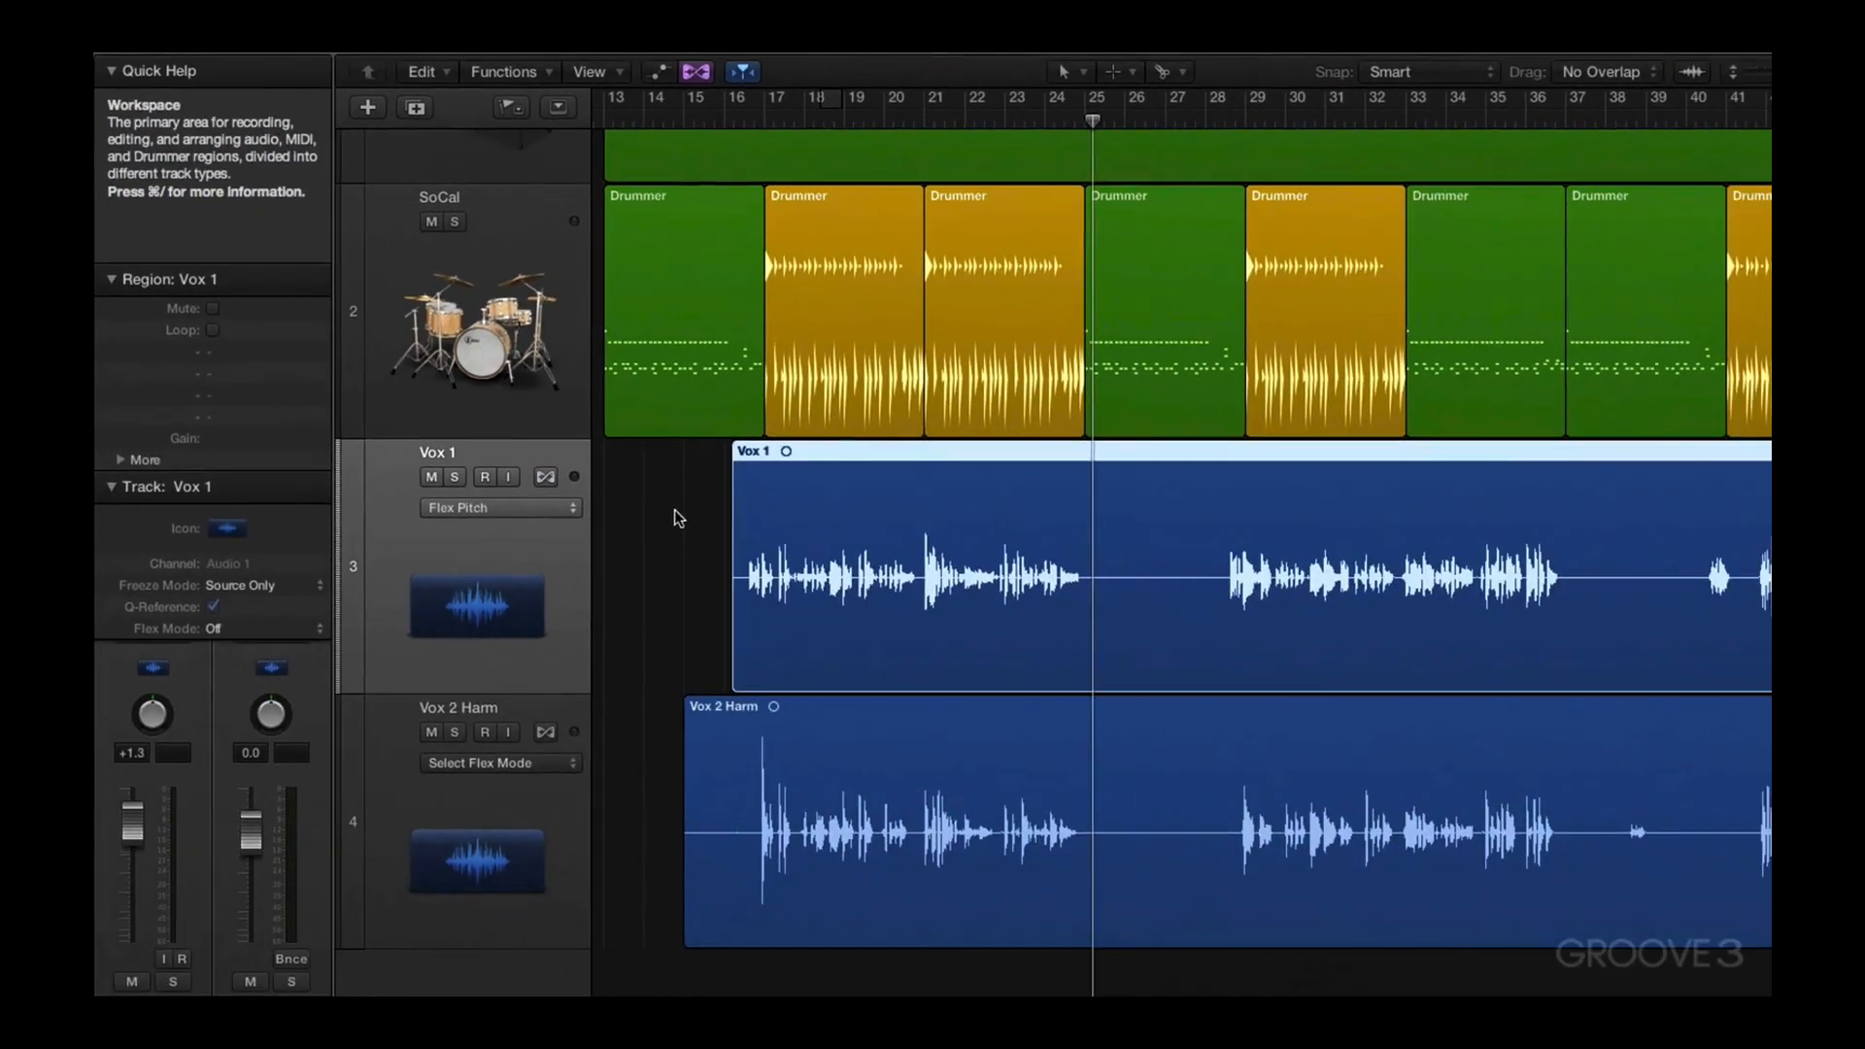
Examine the start of the Vox 1 waveform, switch to the audio editor to view the Vox 1 - Comp A.wav spectrogram, and return to Logic Pro X
drag(674, 509, 902, 646)
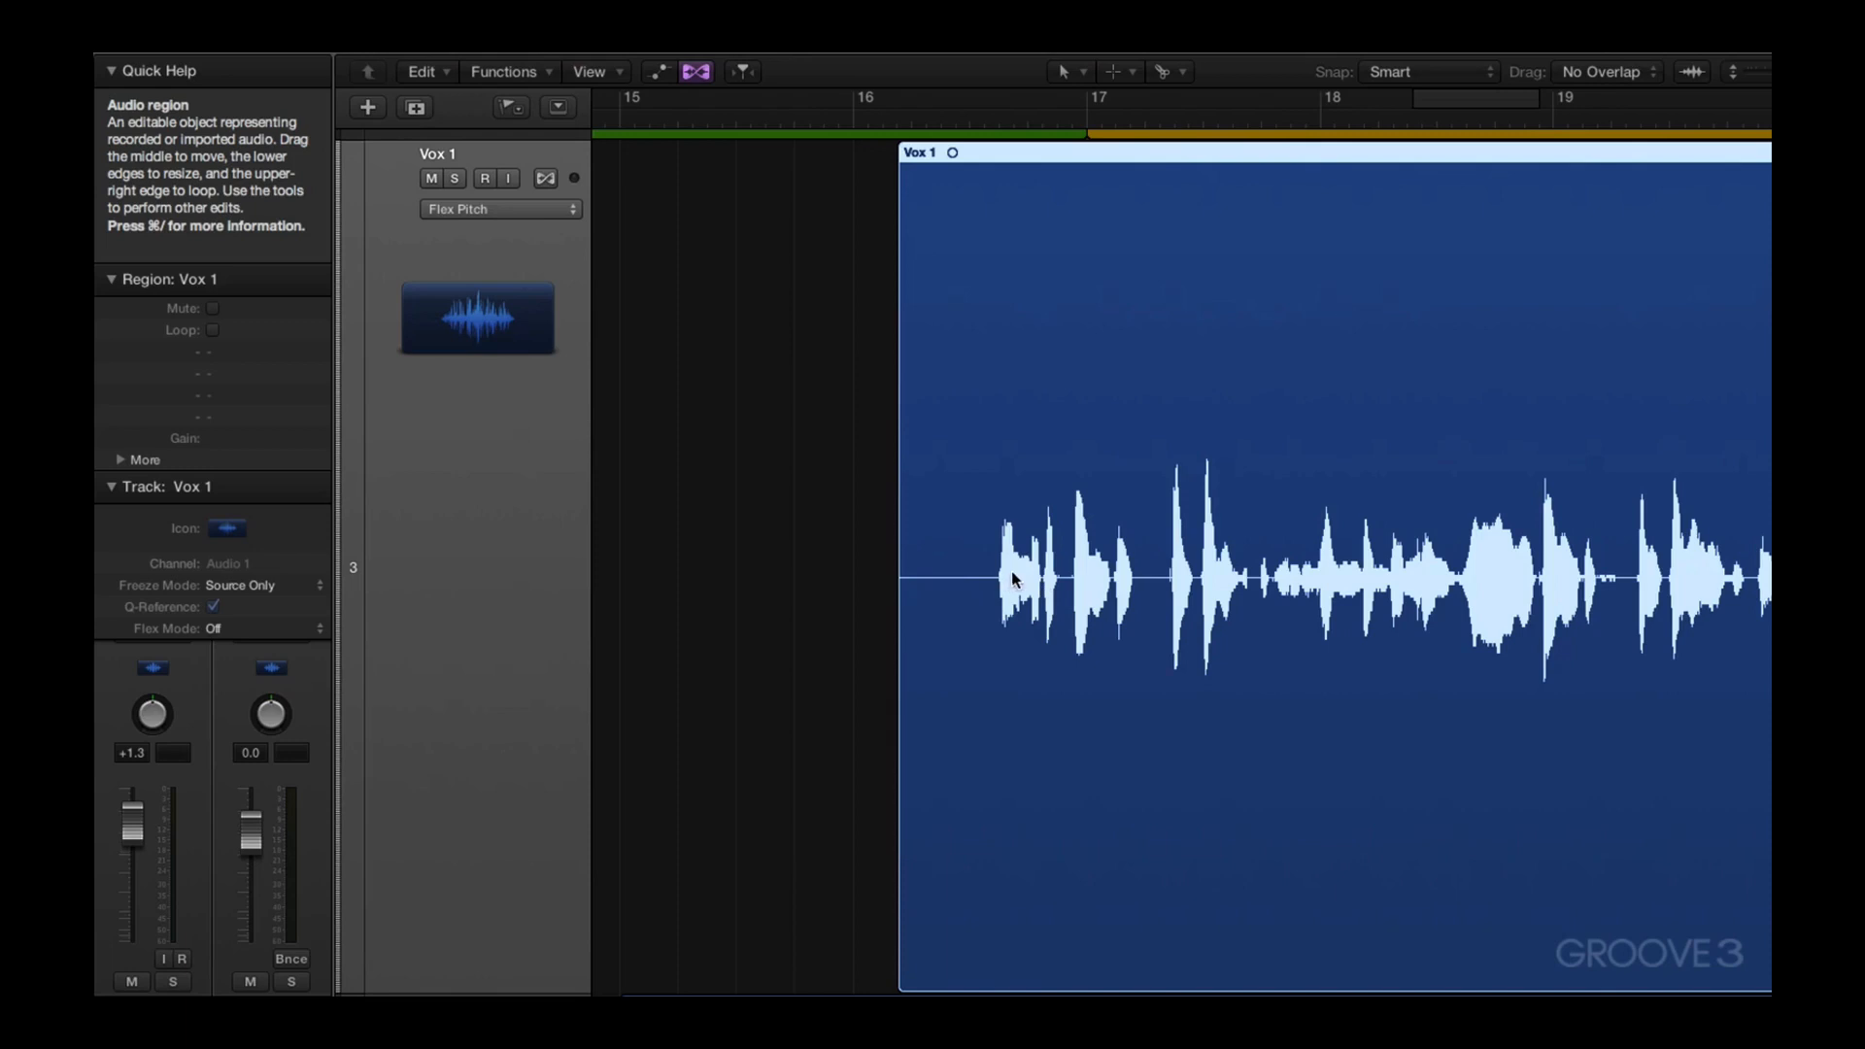
key(super+Tab)
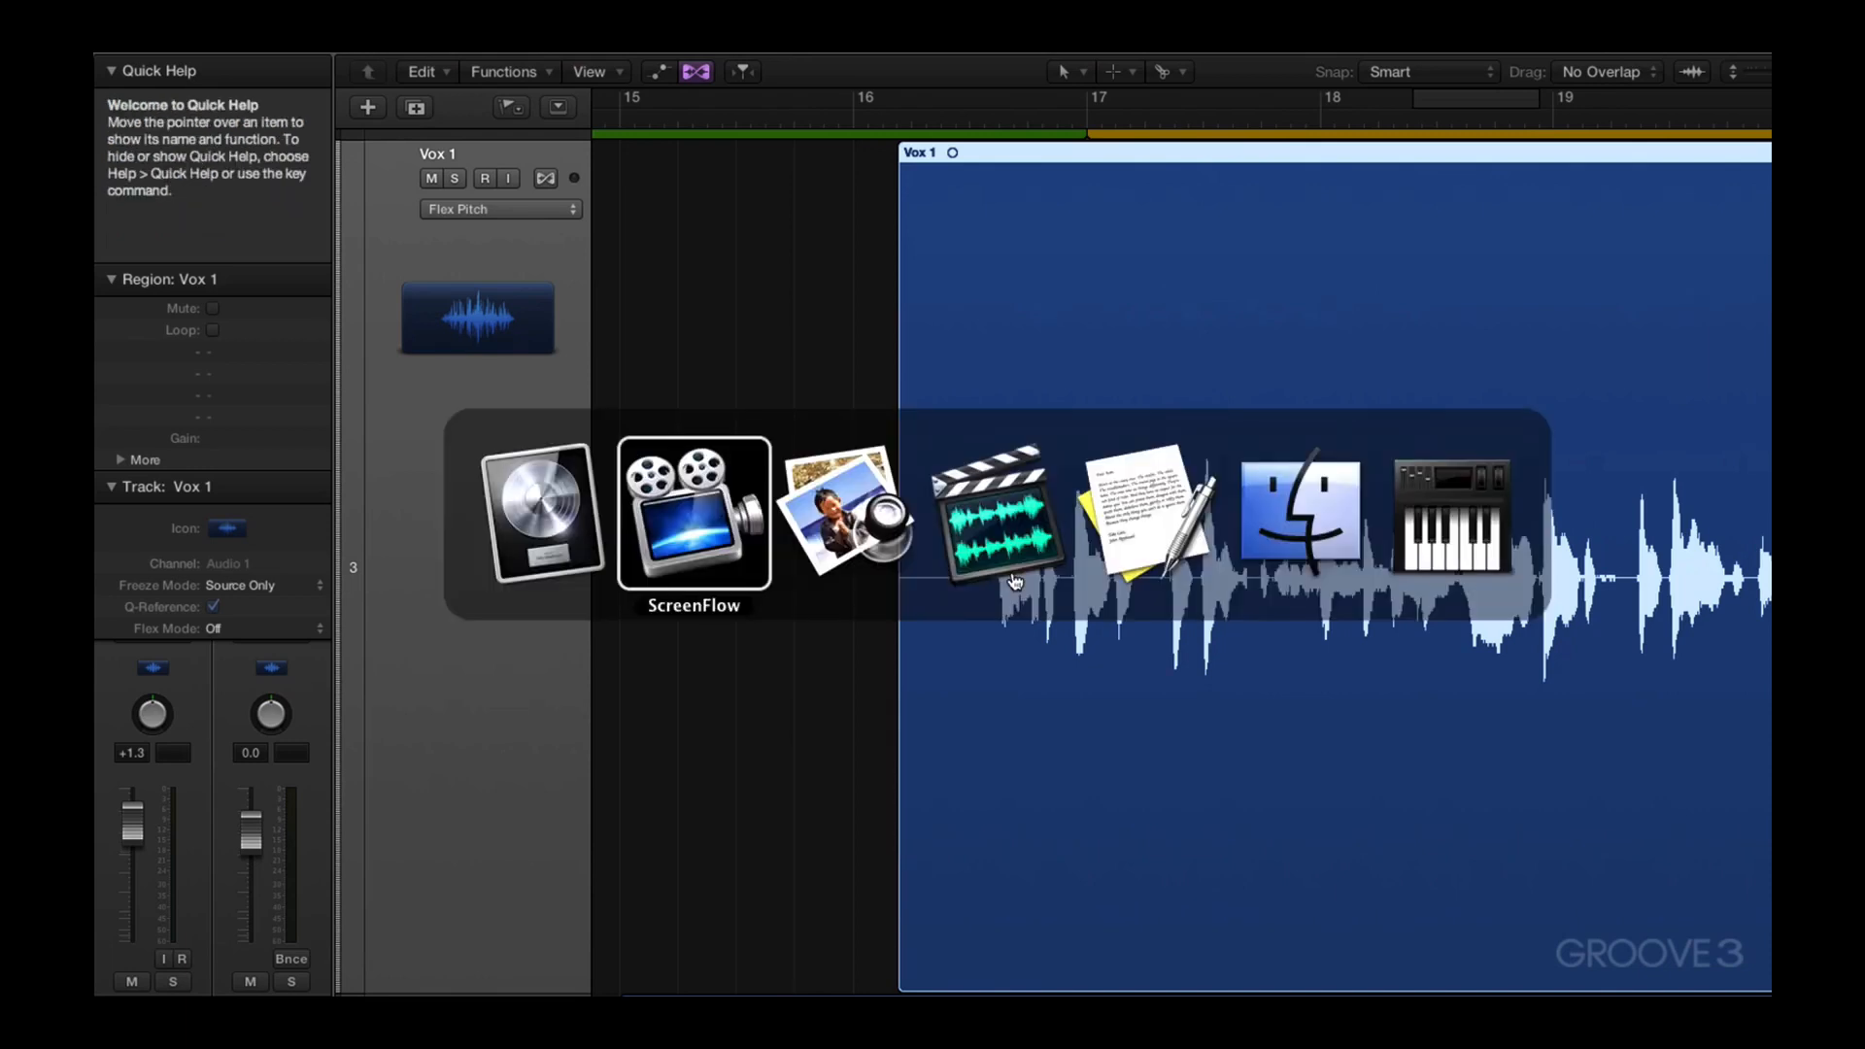
key(super+Tab)
key(super+Tab)
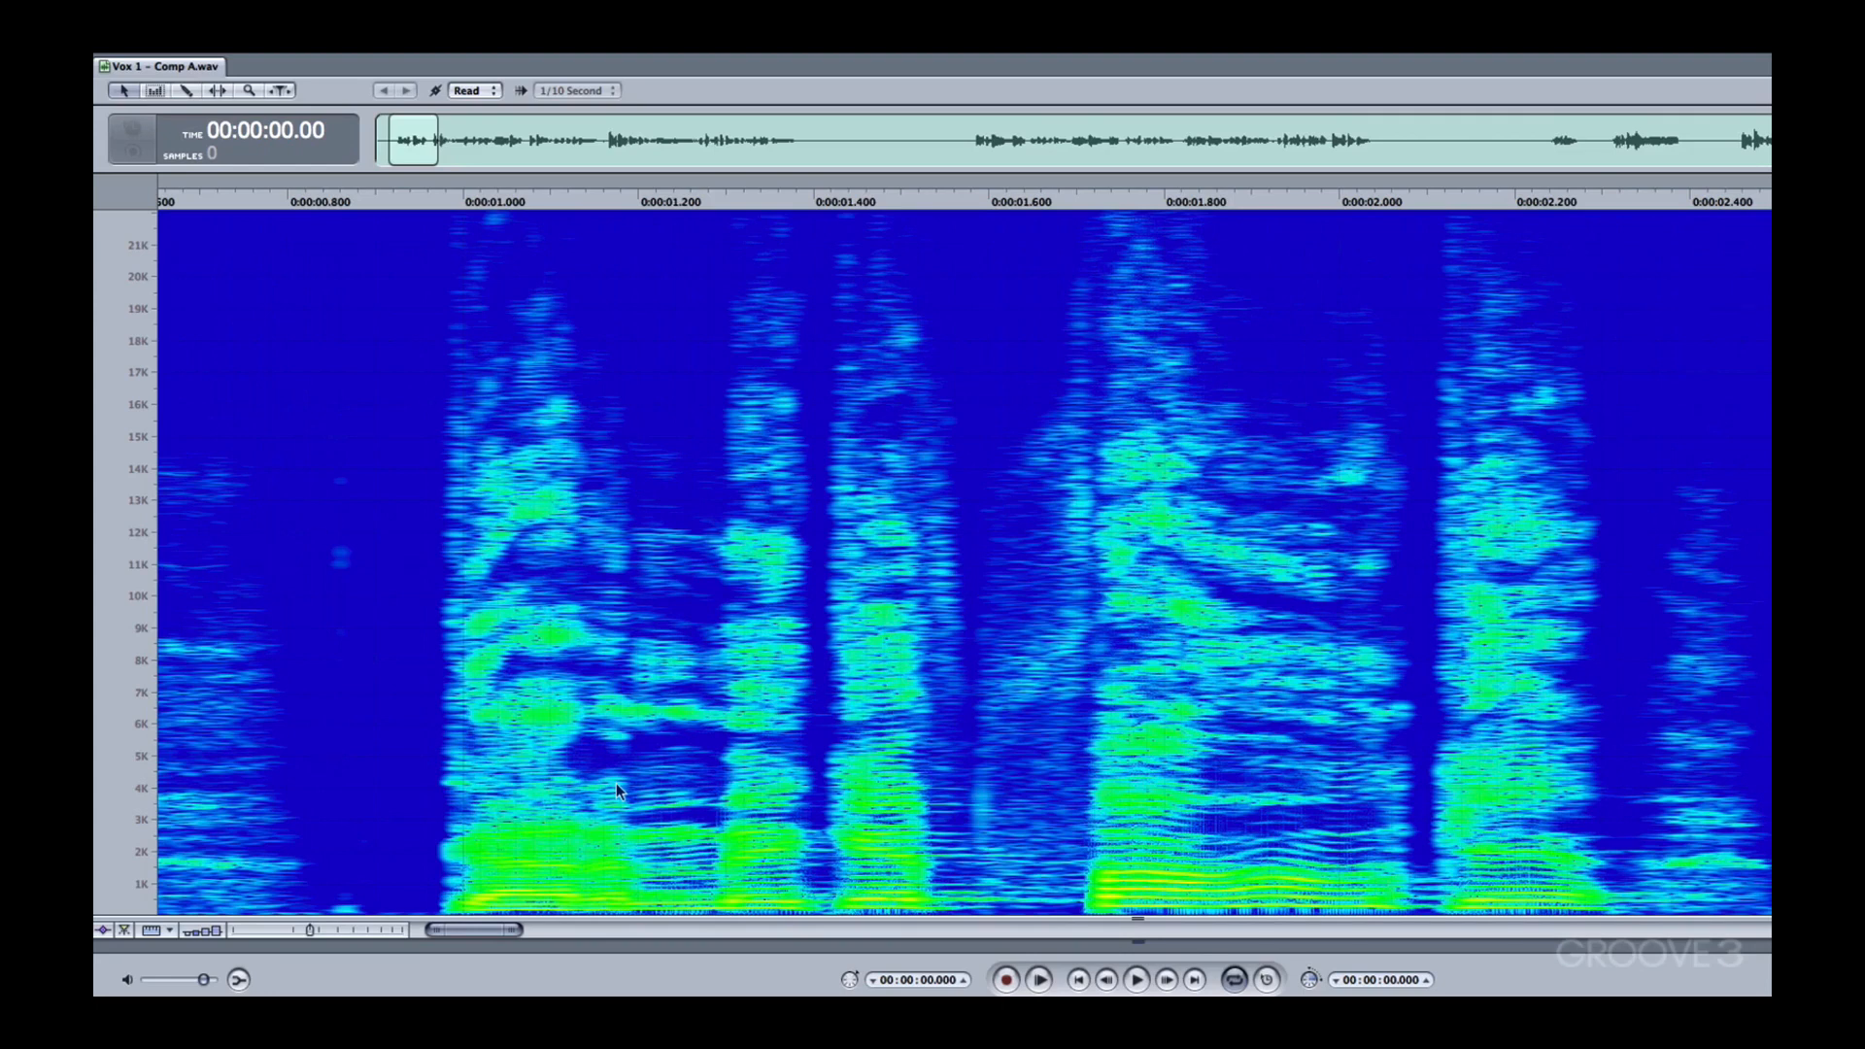
key(super+Tab)
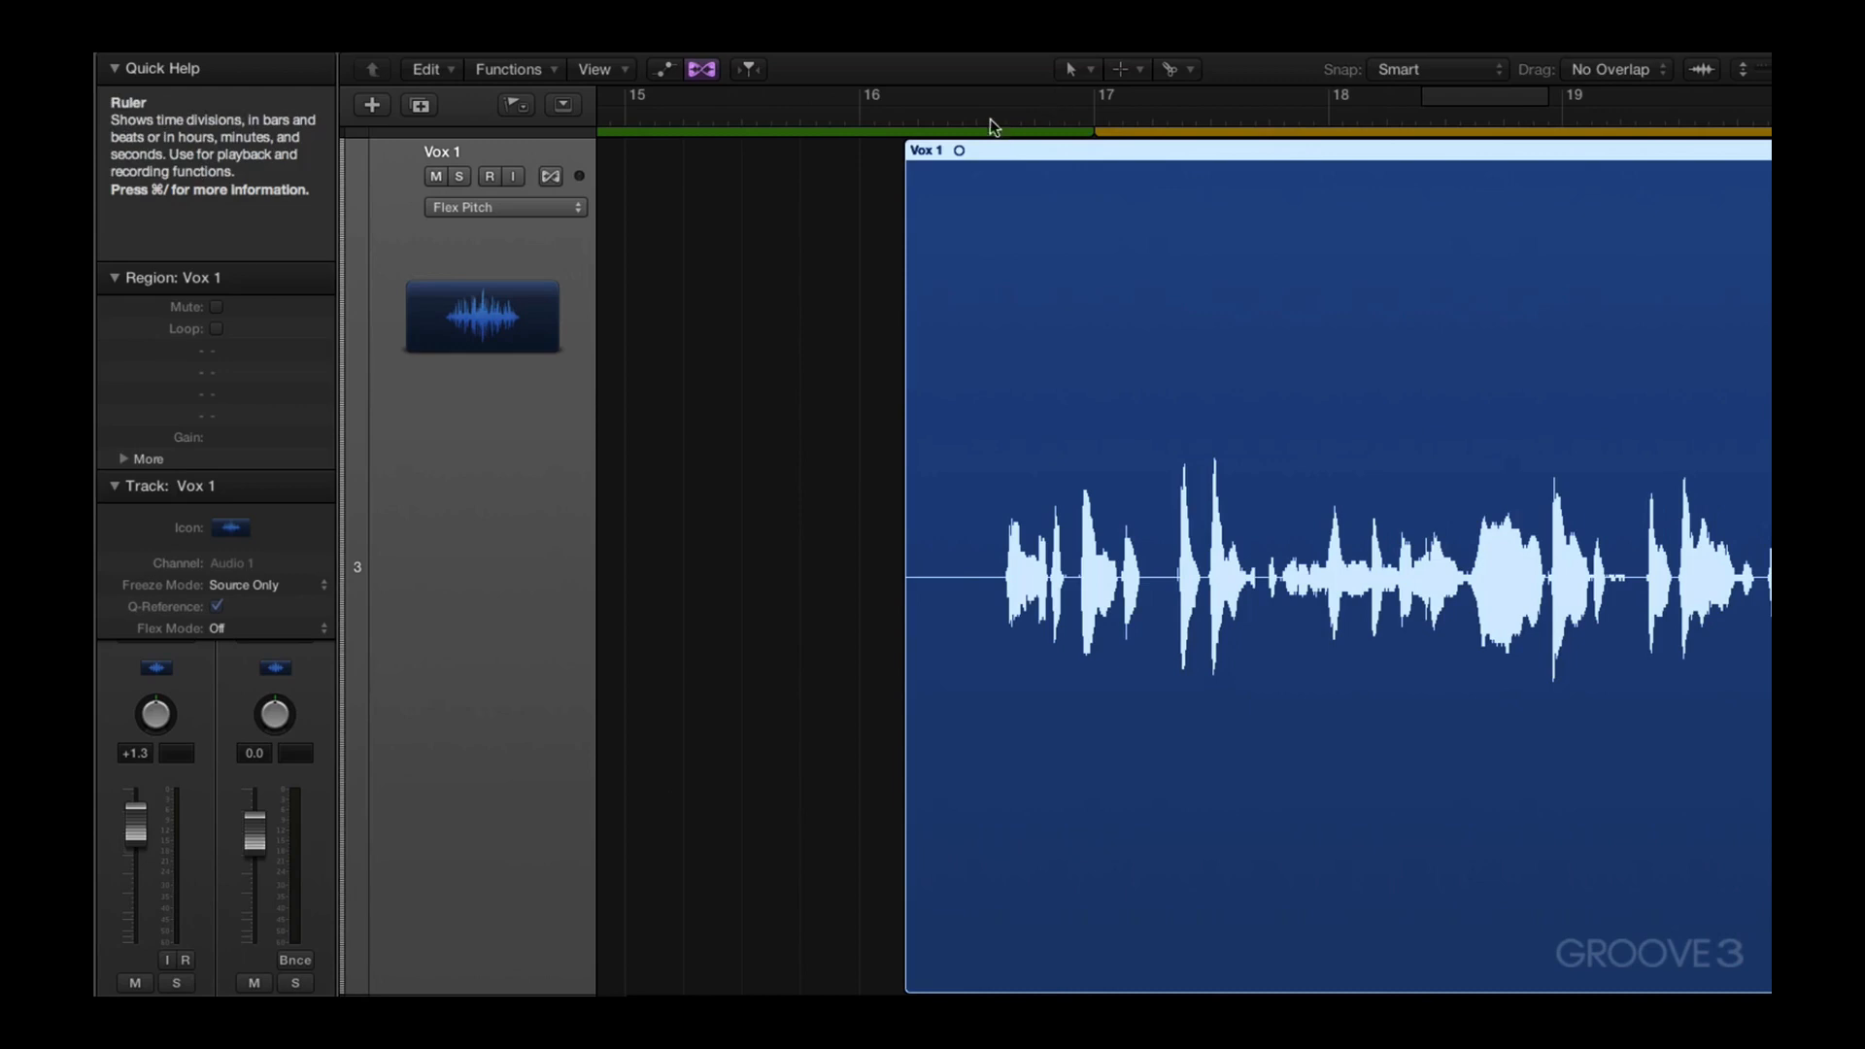
Solo the Vox 1 track and play it without flex from the middle of bar 16
click(462, 177)
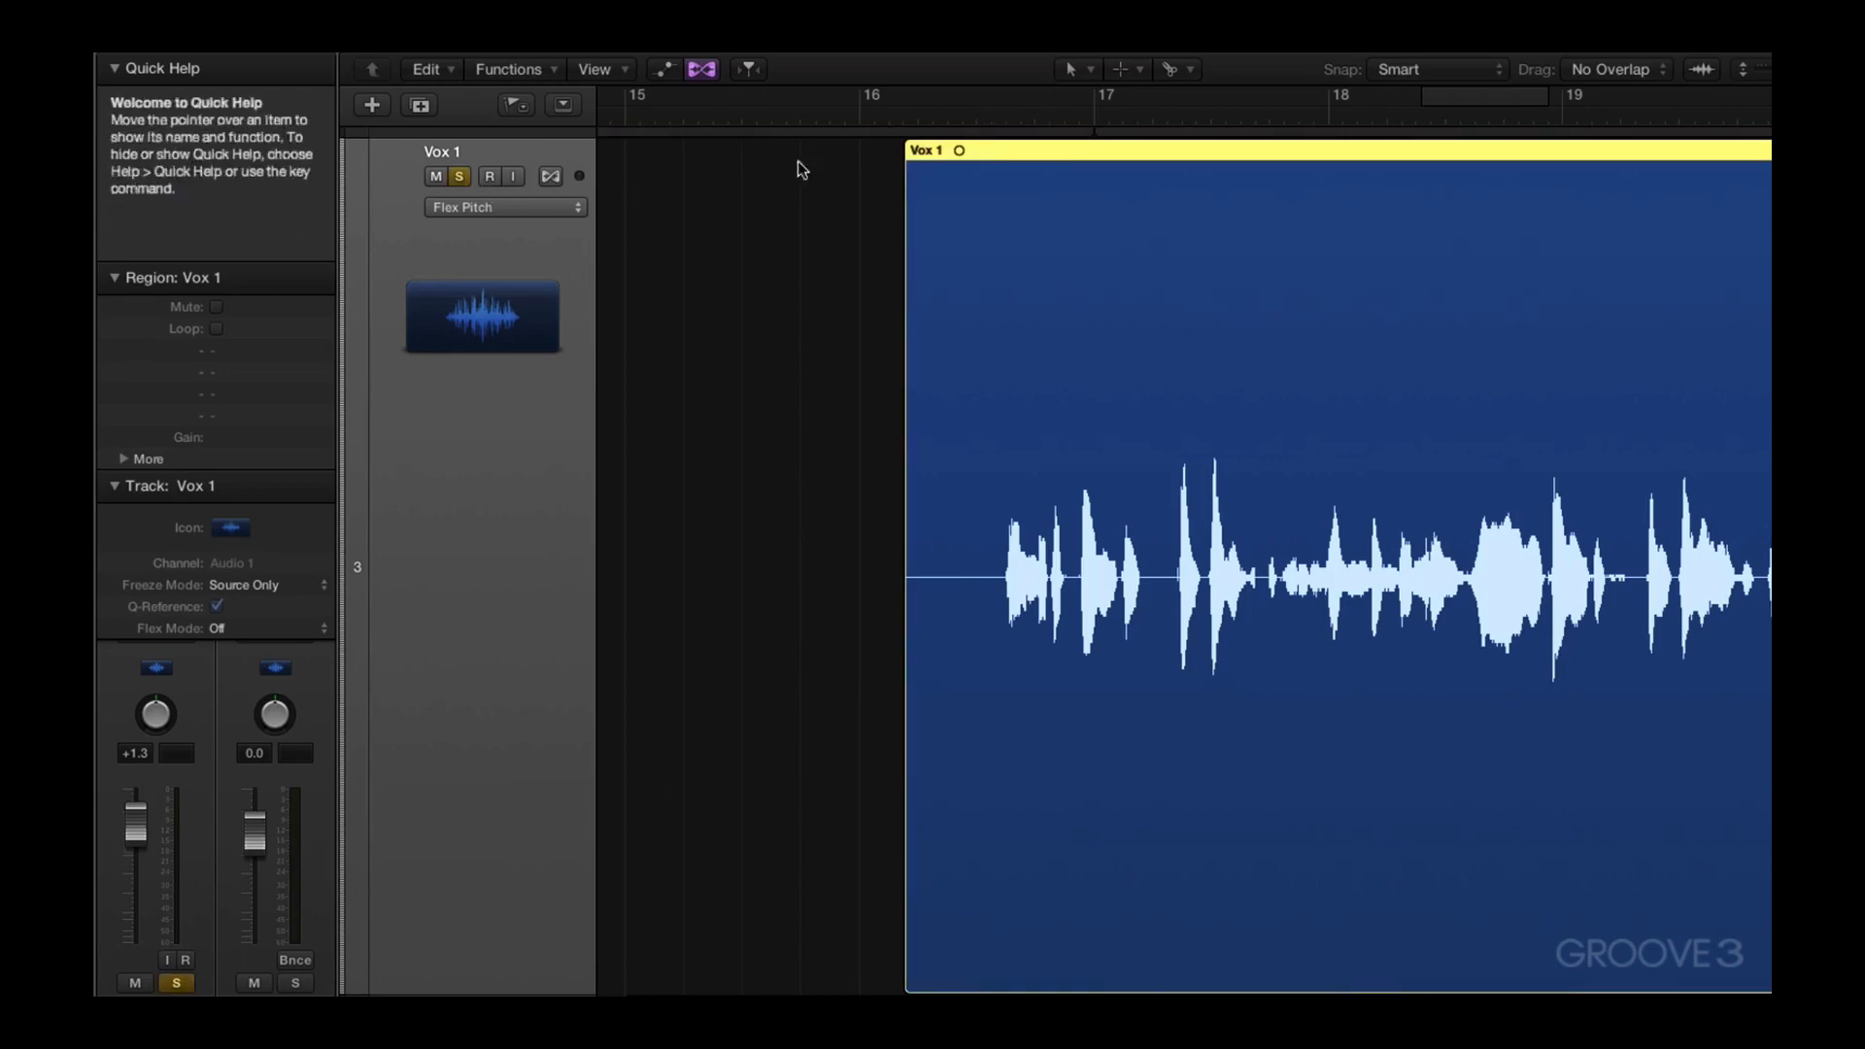
click(981, 121)
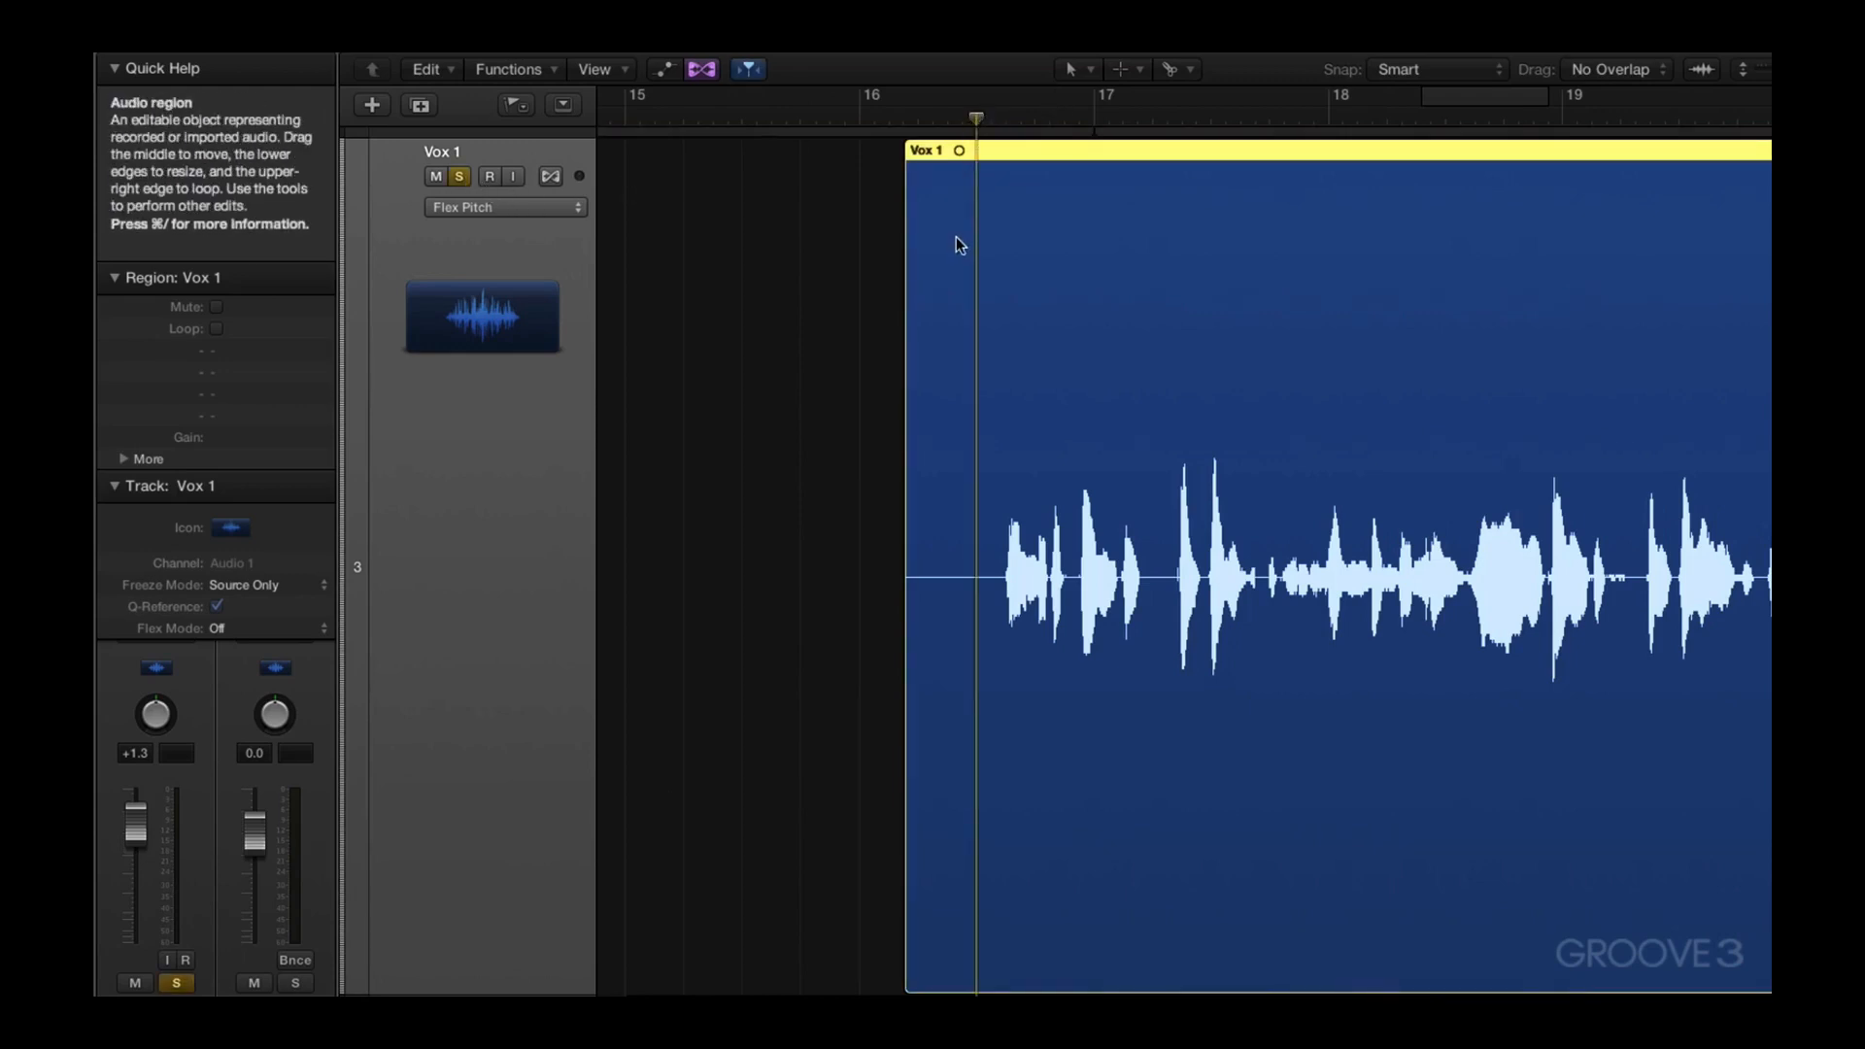
key(space)
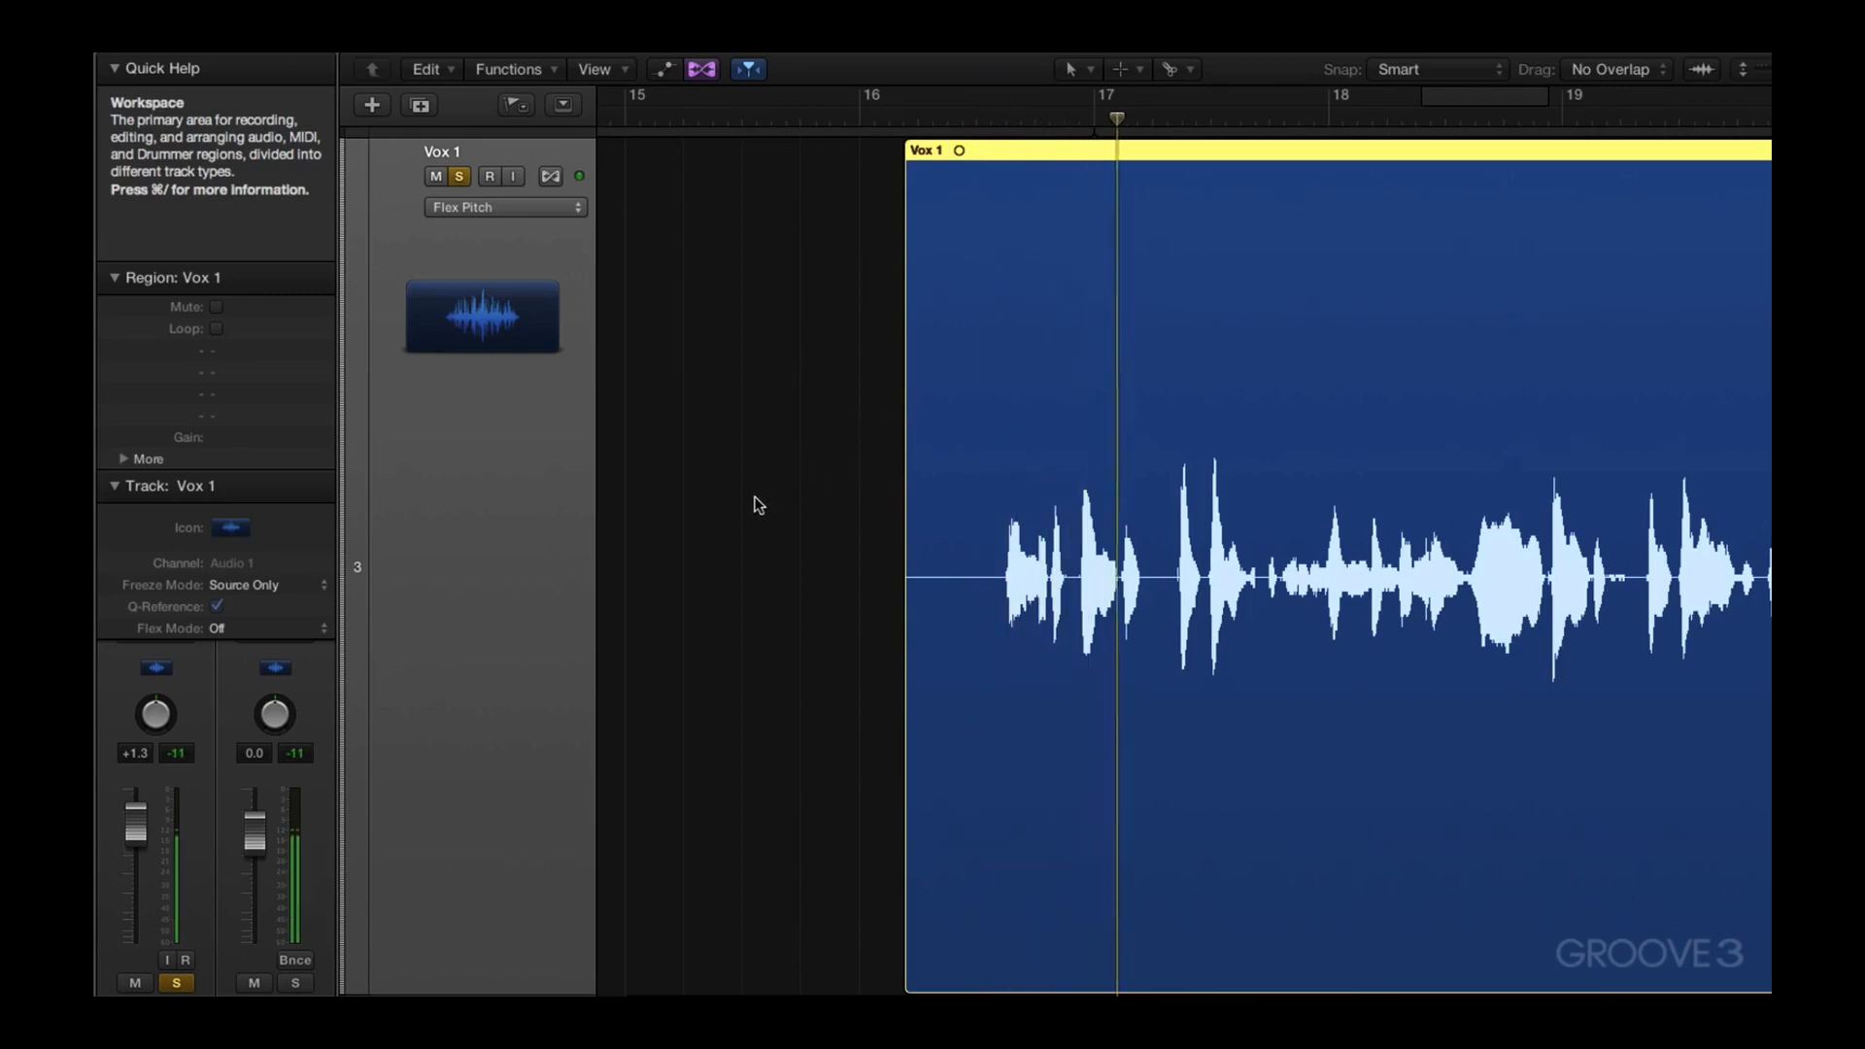
Turn on flex for Vox 1, set its track Formant Shift to 24.0, and play the vocal from bar 16
click(554, 177)
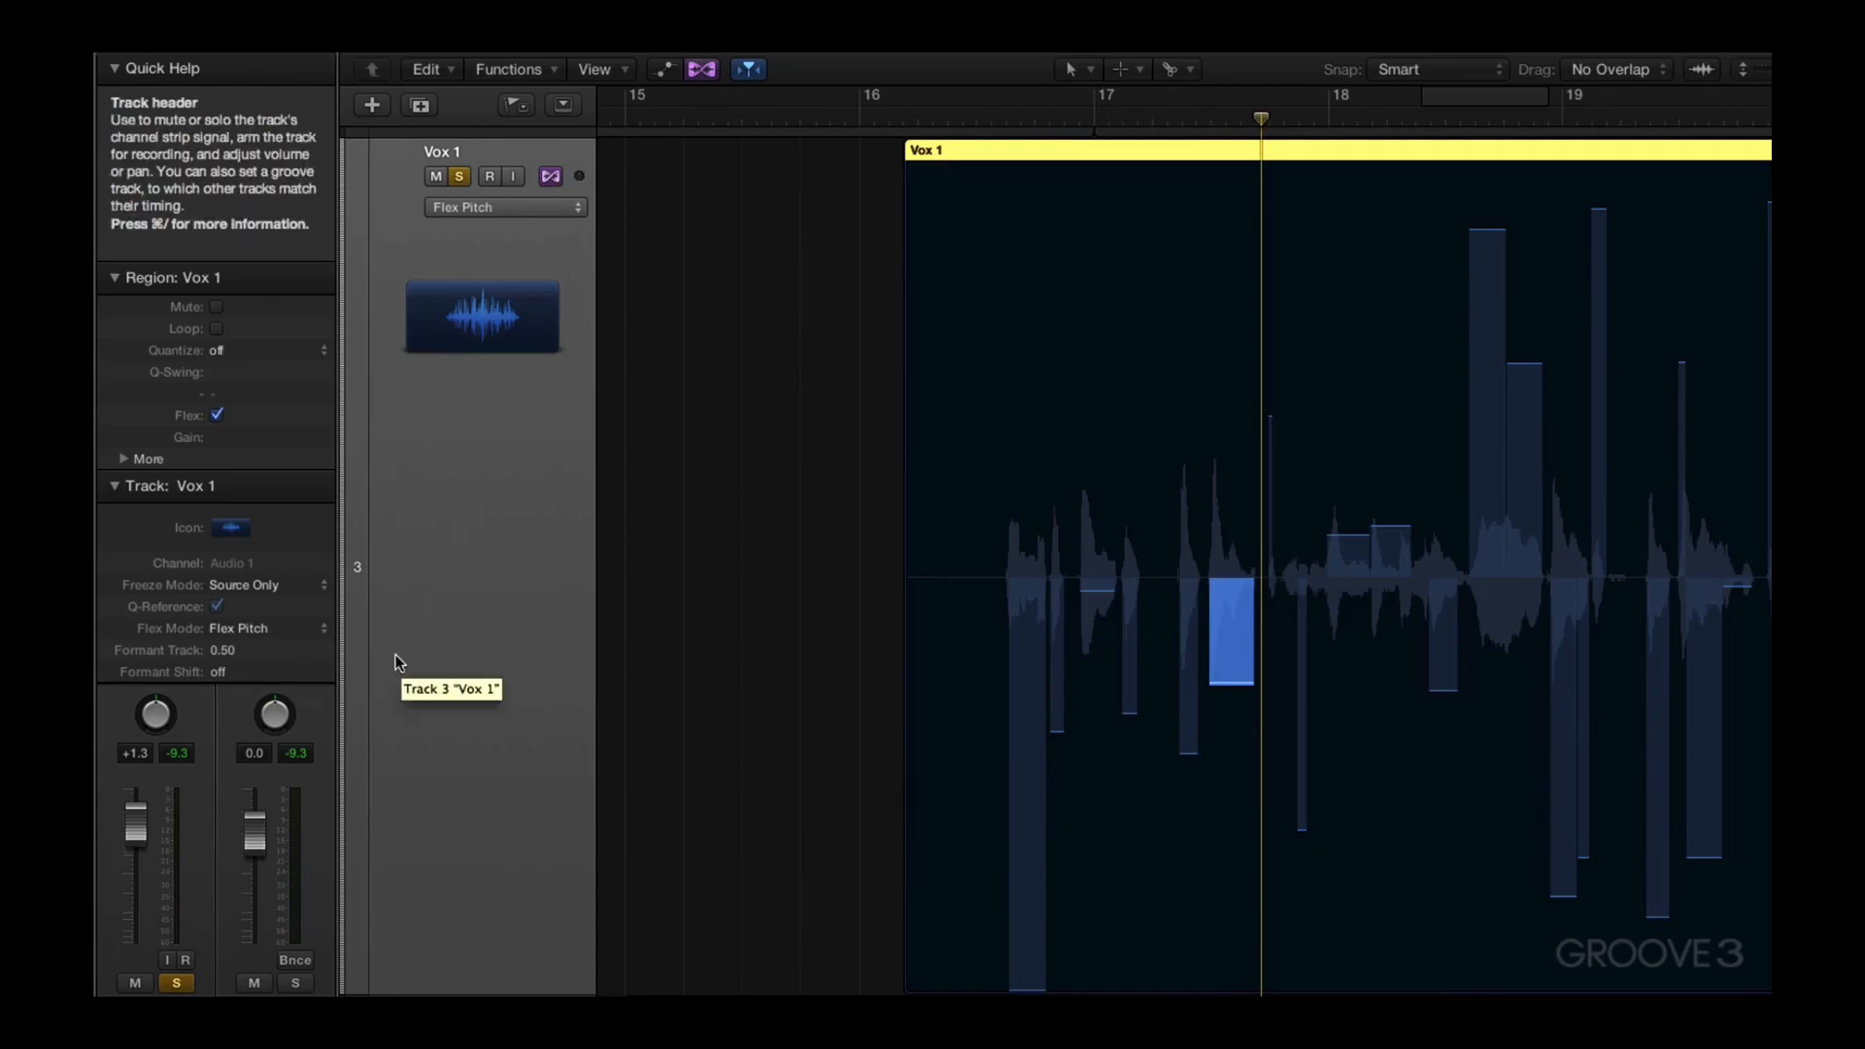
drag(224, 673, 224, 641)
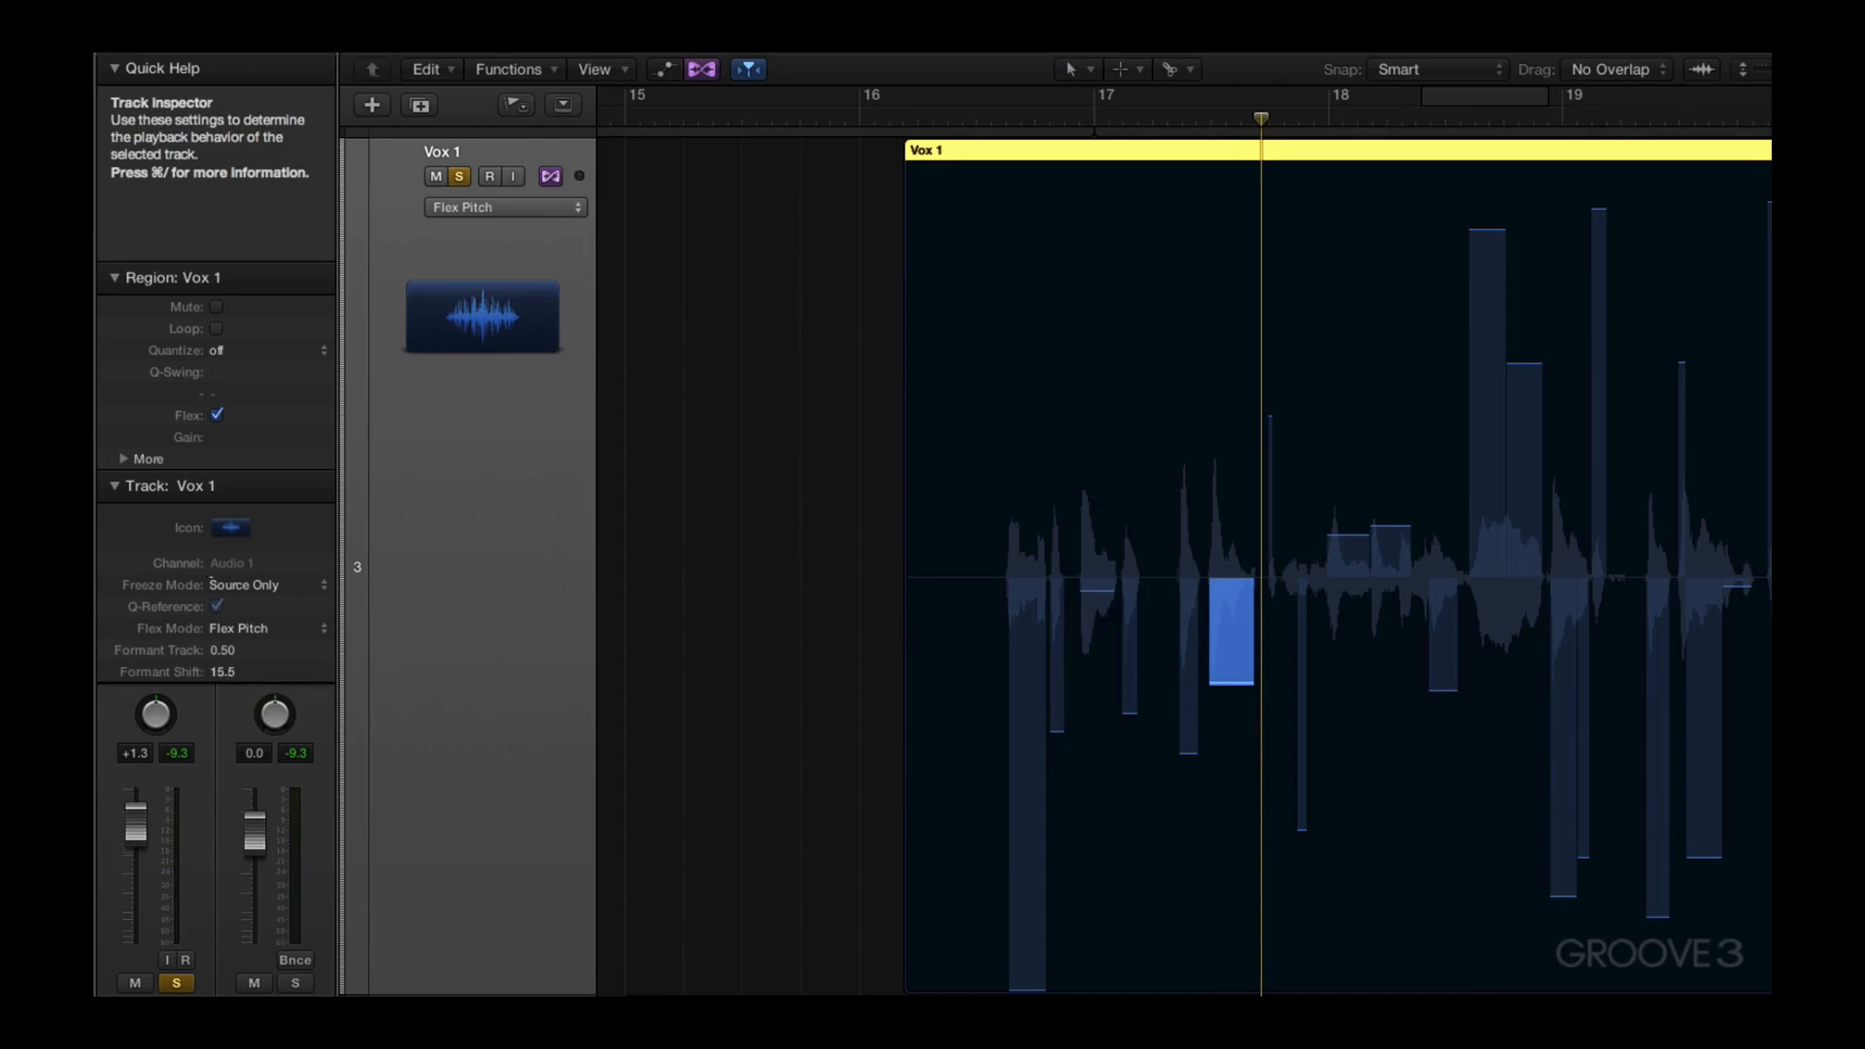
click(906, 111)
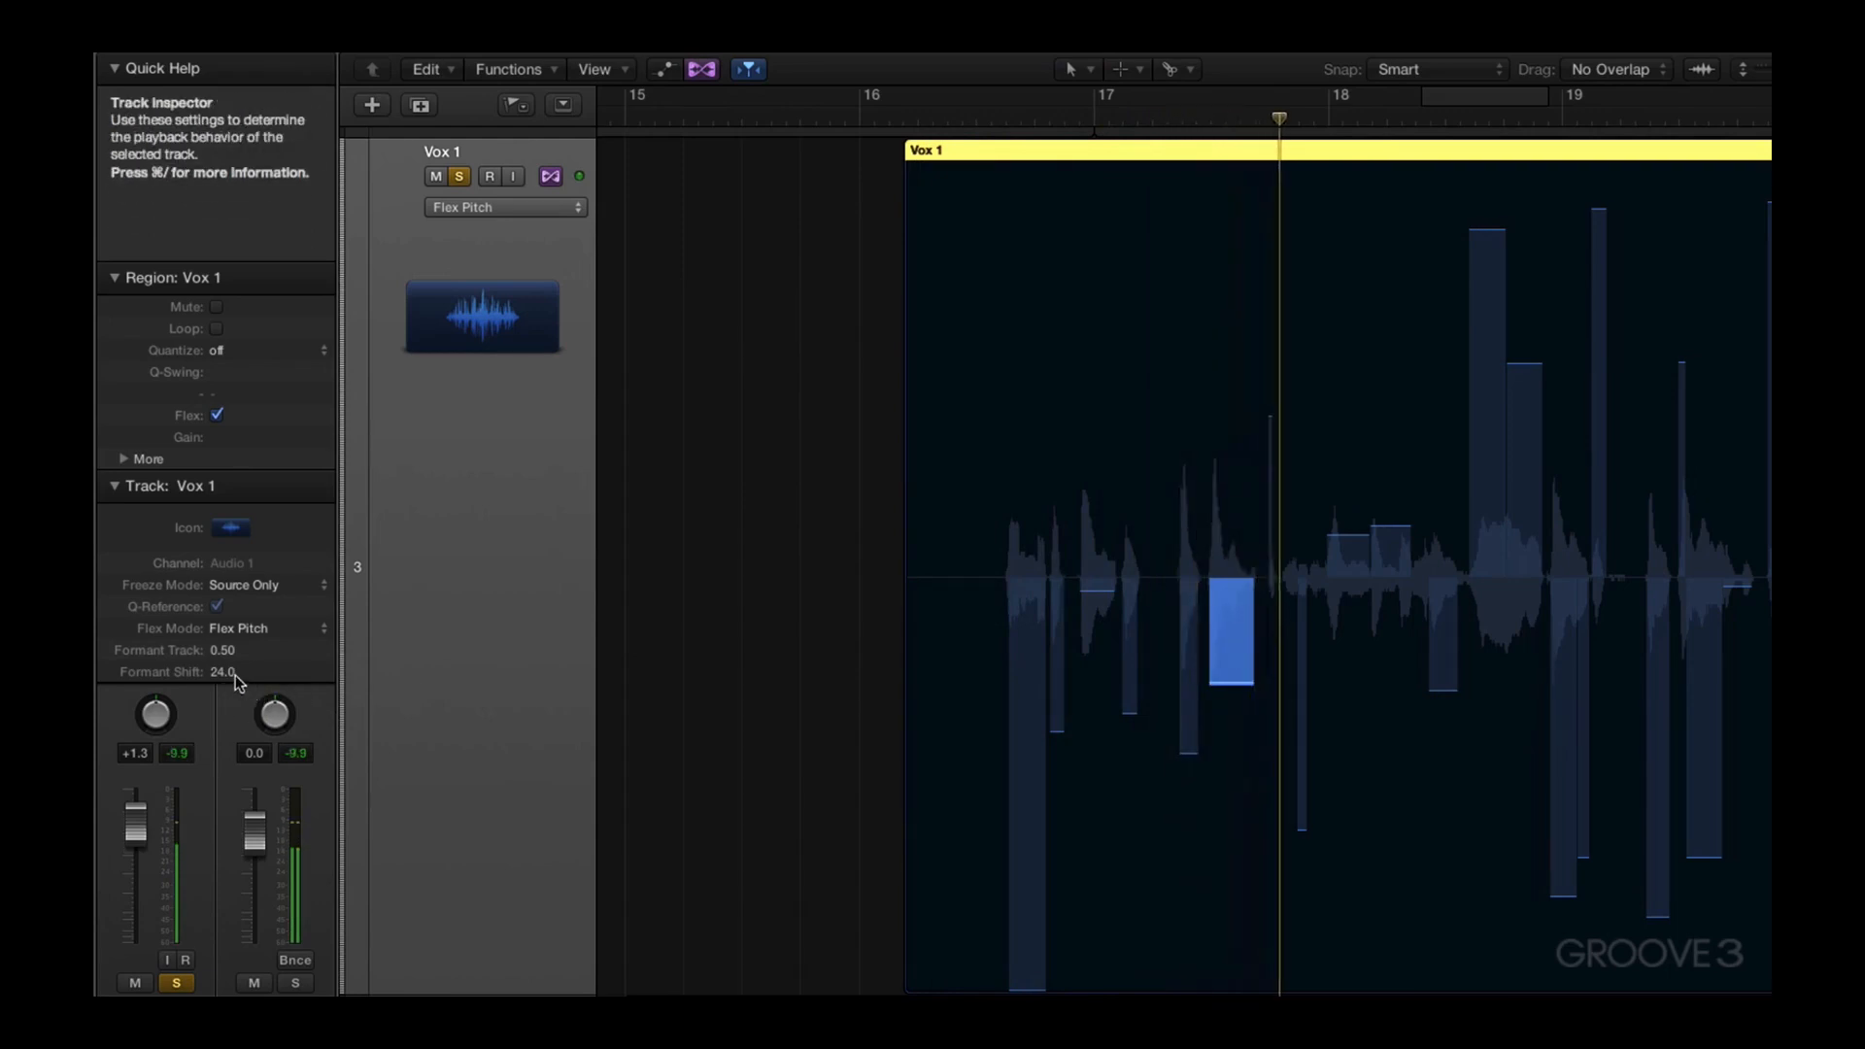
key(space)
Set the Vox 1 track's Formant Shift to -24.0 and play the vocal
drag(224, 672, 242, 816)
key(space)
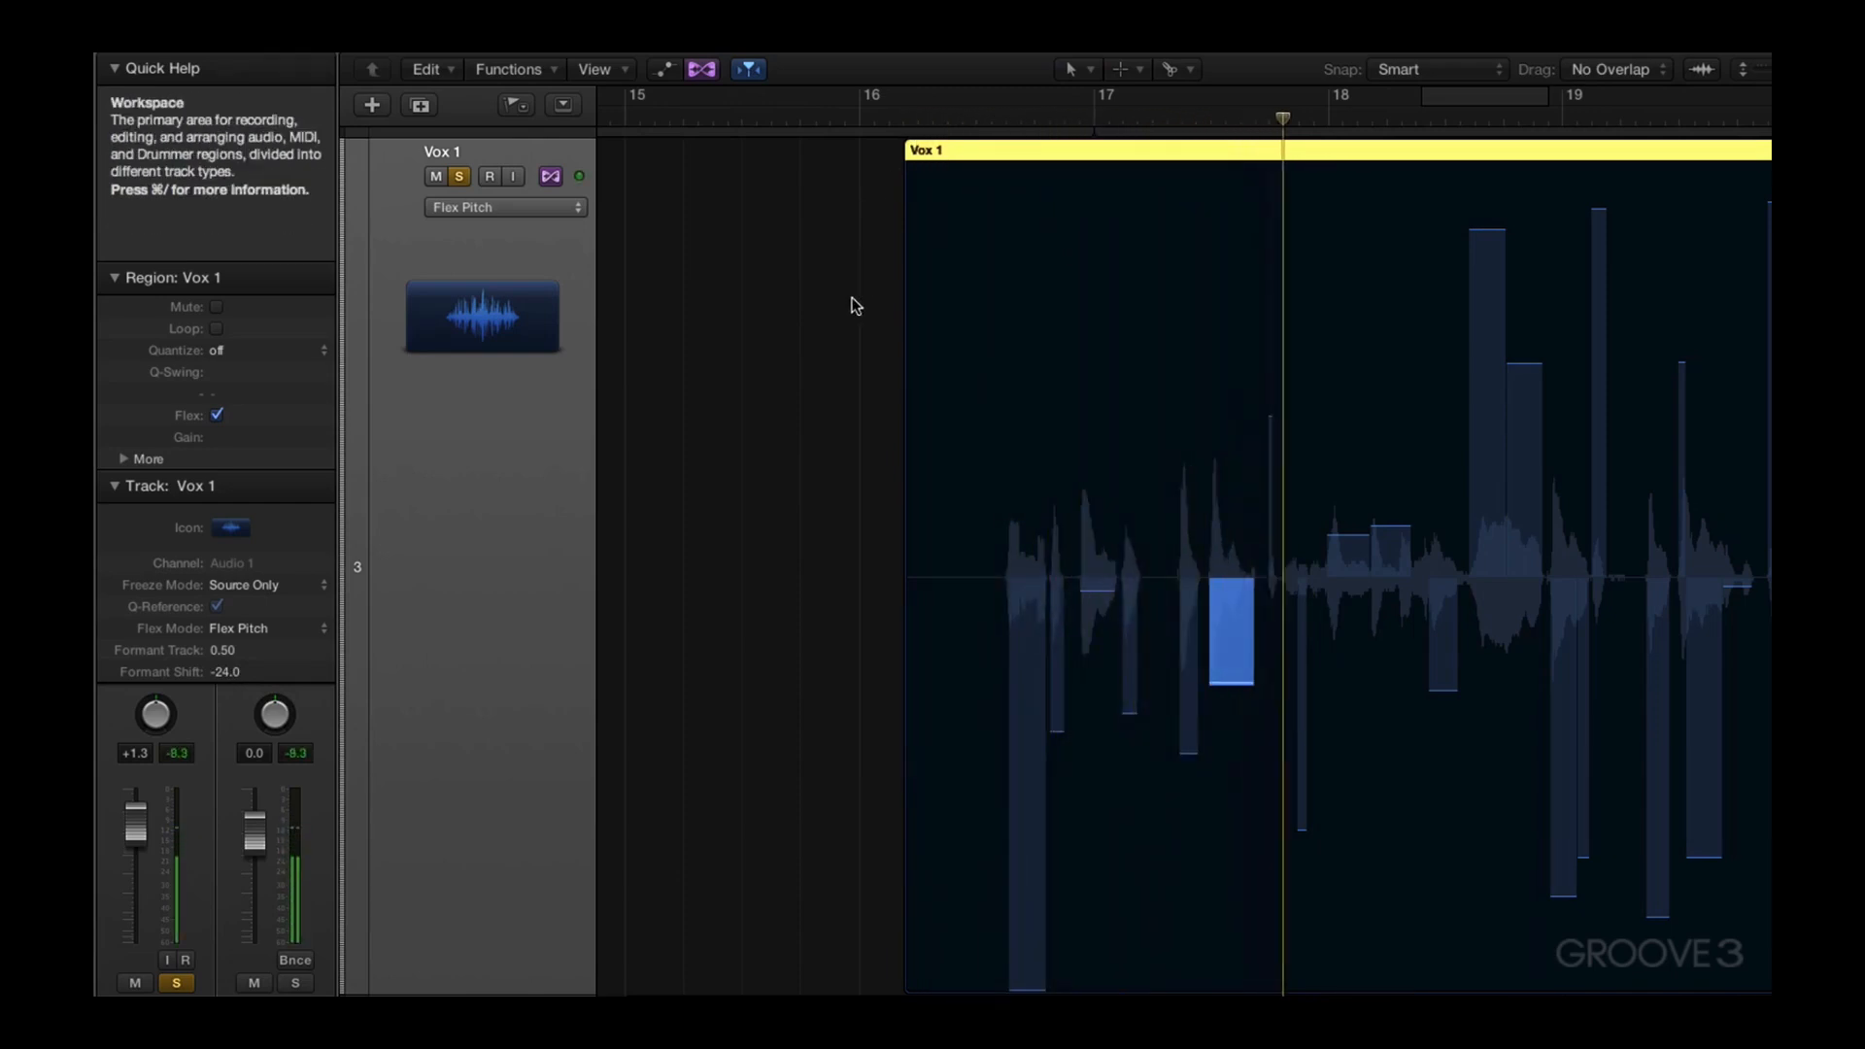
key(space)
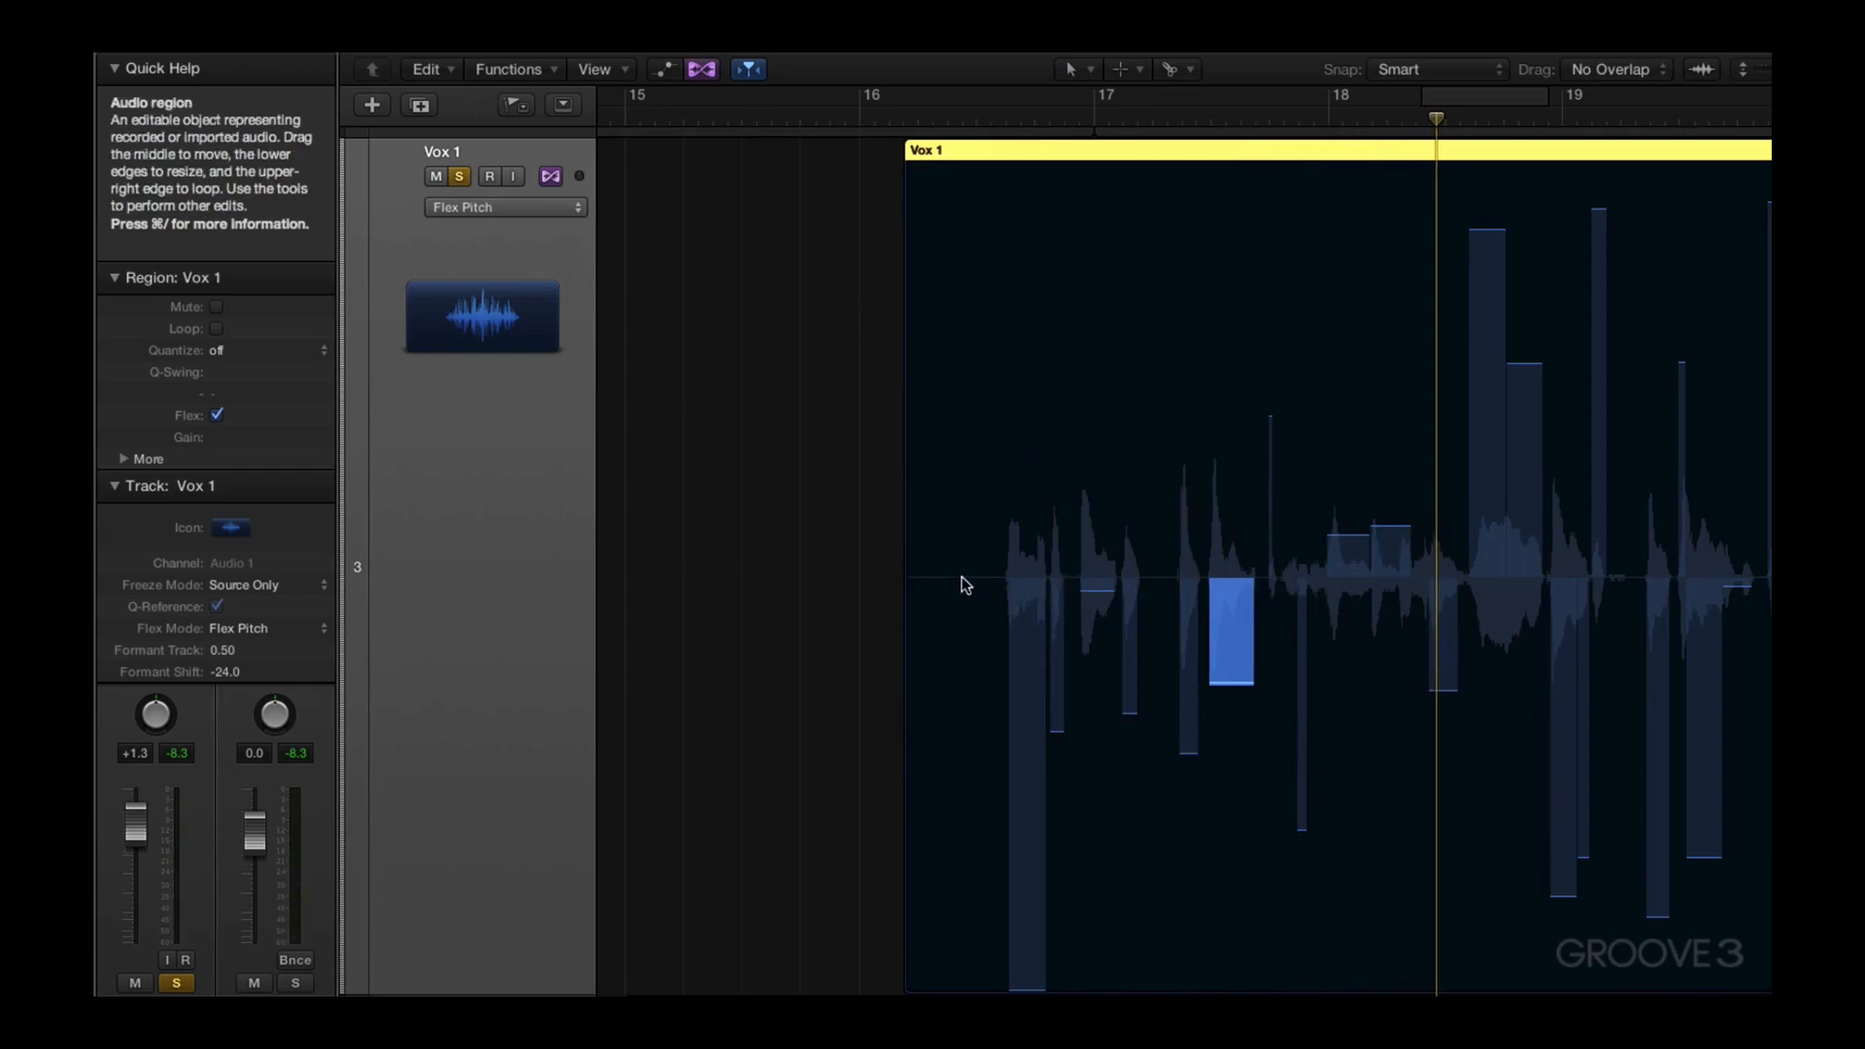
Reset the Vox 1 track's Formant Shift to 0
double_click(221, 672)
text(0)
key(Return)
Open the Vox 1 region in the audio track editor's track view and enlarge the editor area
double_click(1183, 241)
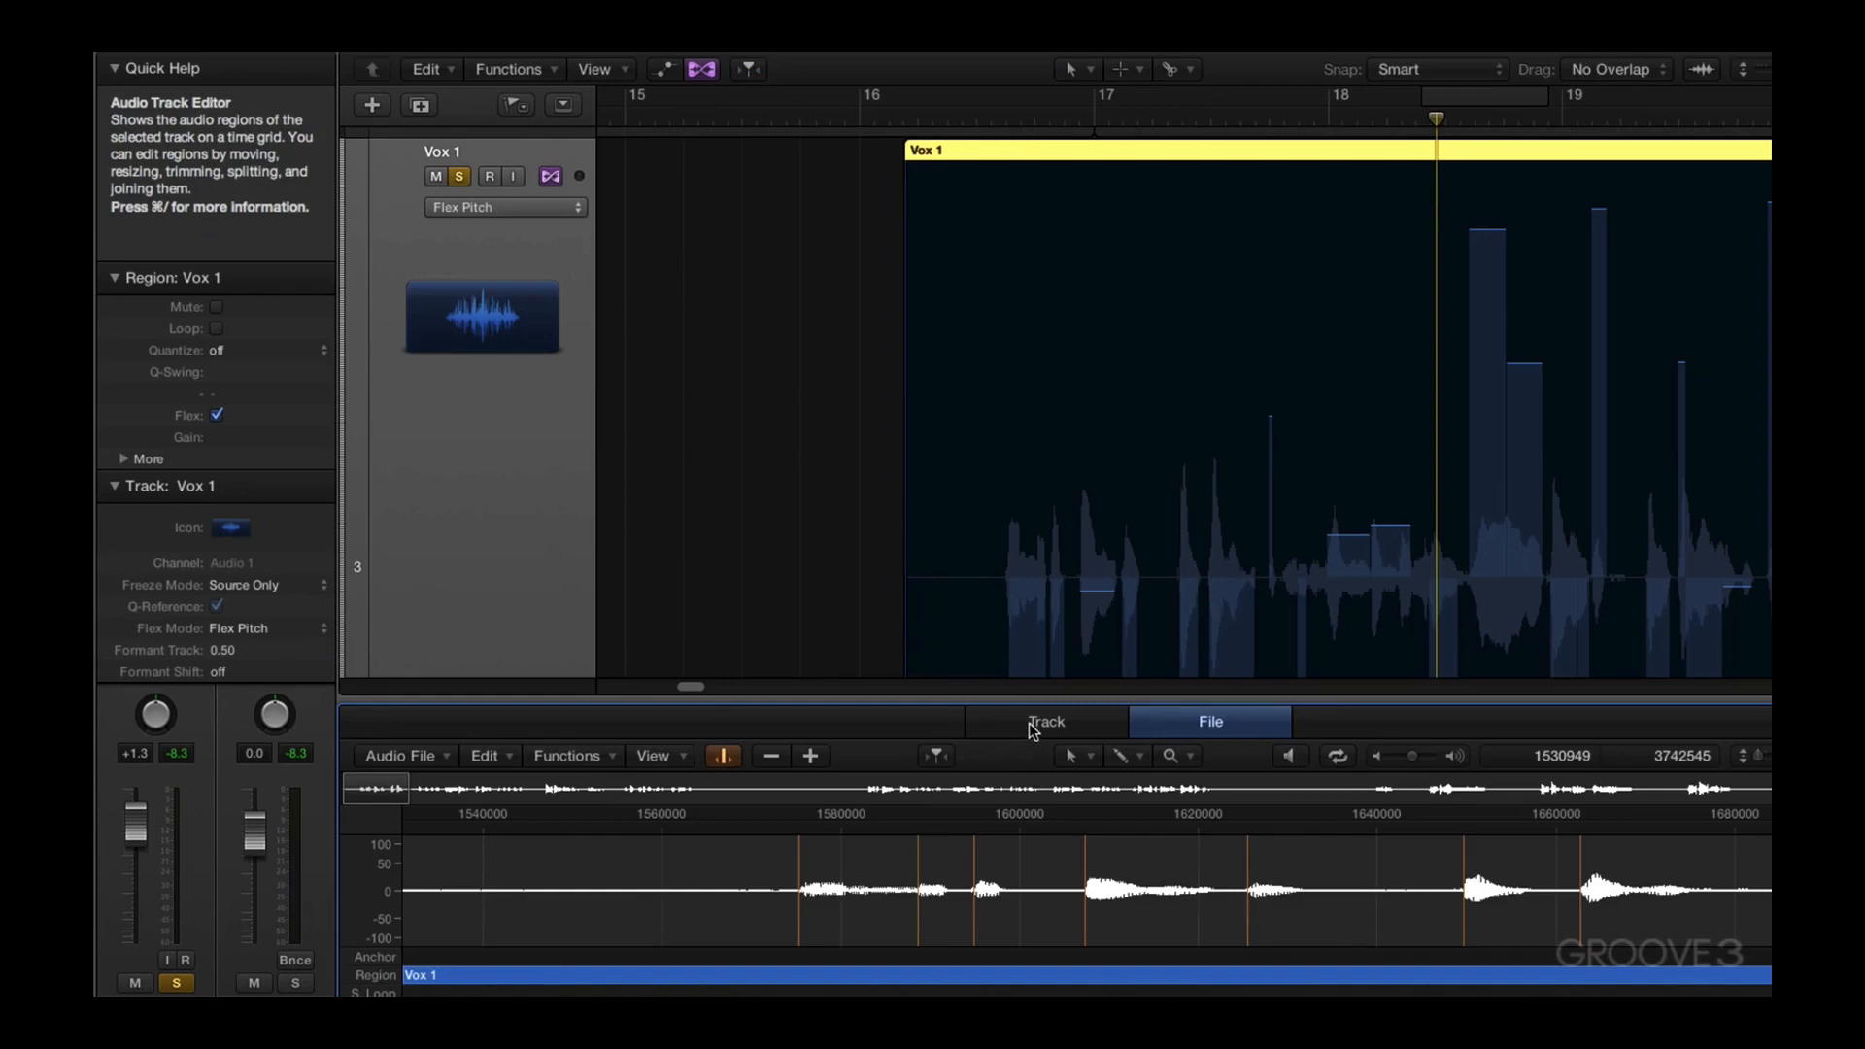
click(1033, 729)
drag(889, 698, 831, 193)
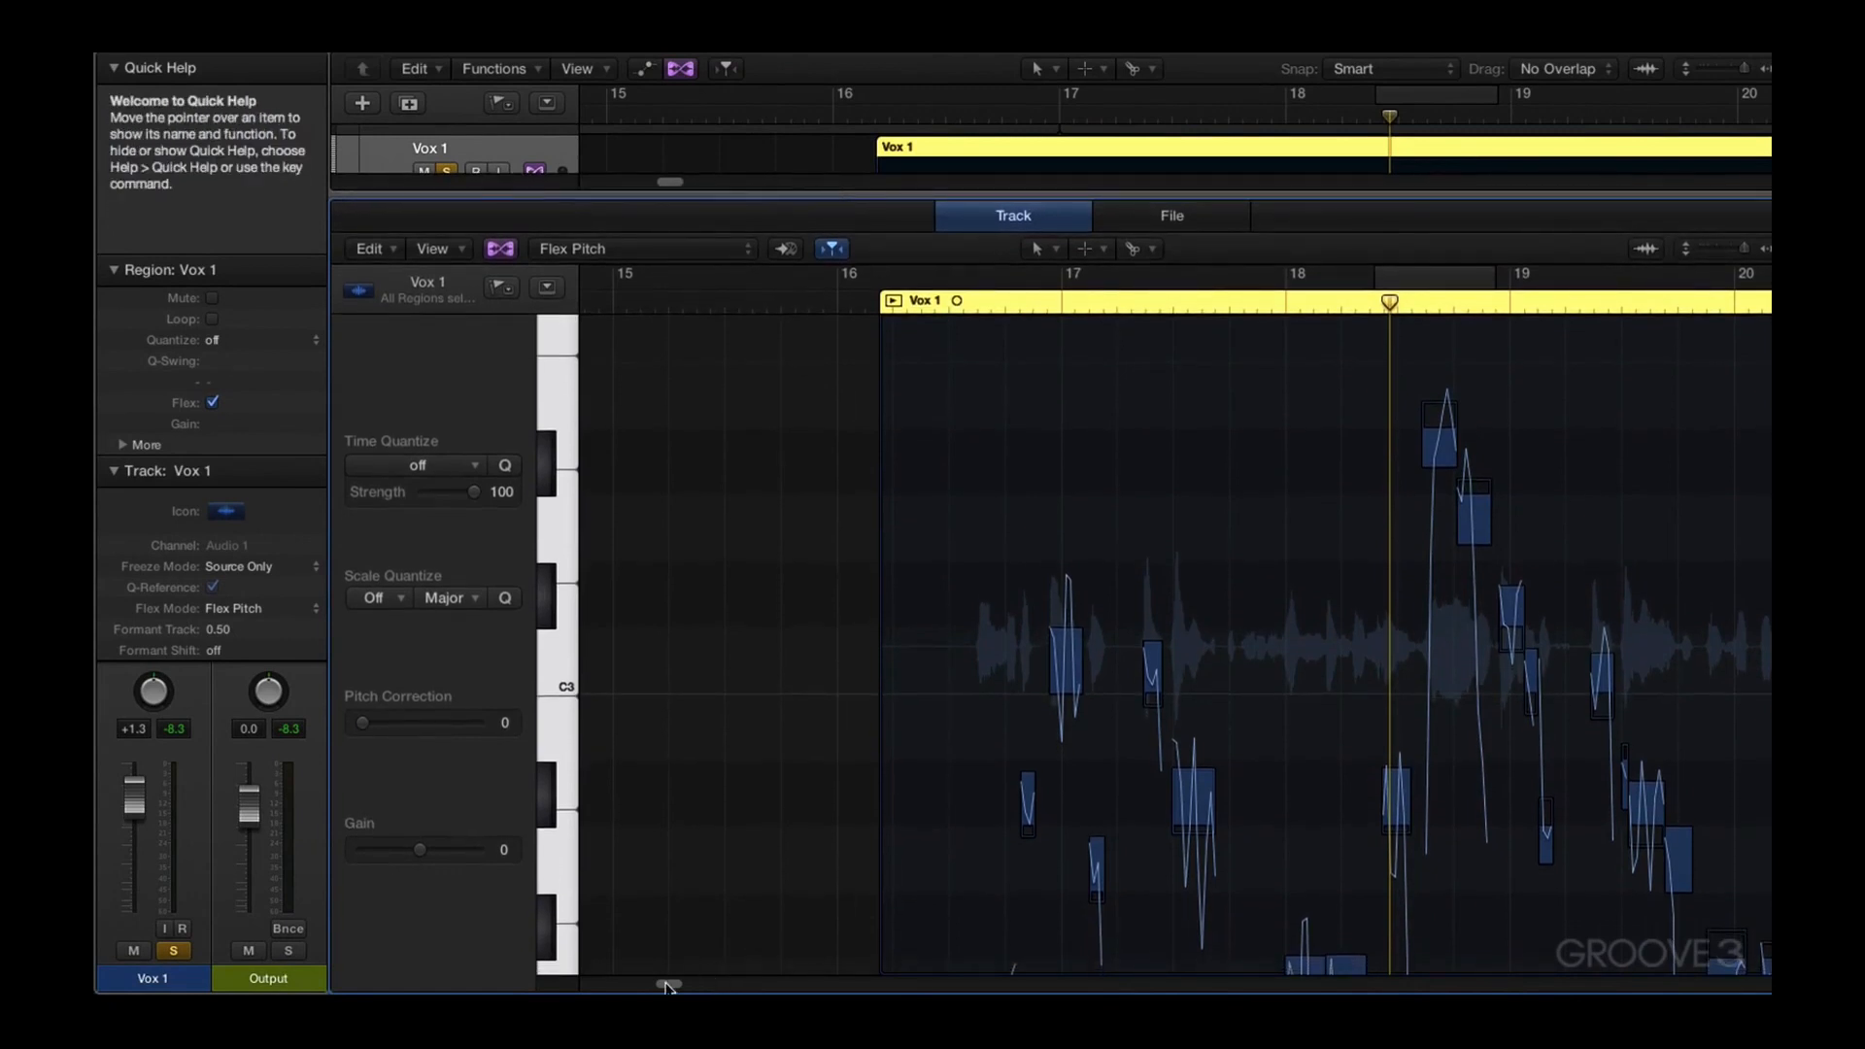
Play the closing notes of the Vox 1 phrase in bar 24 in the track editor
drag(666, 986, 708, 986)
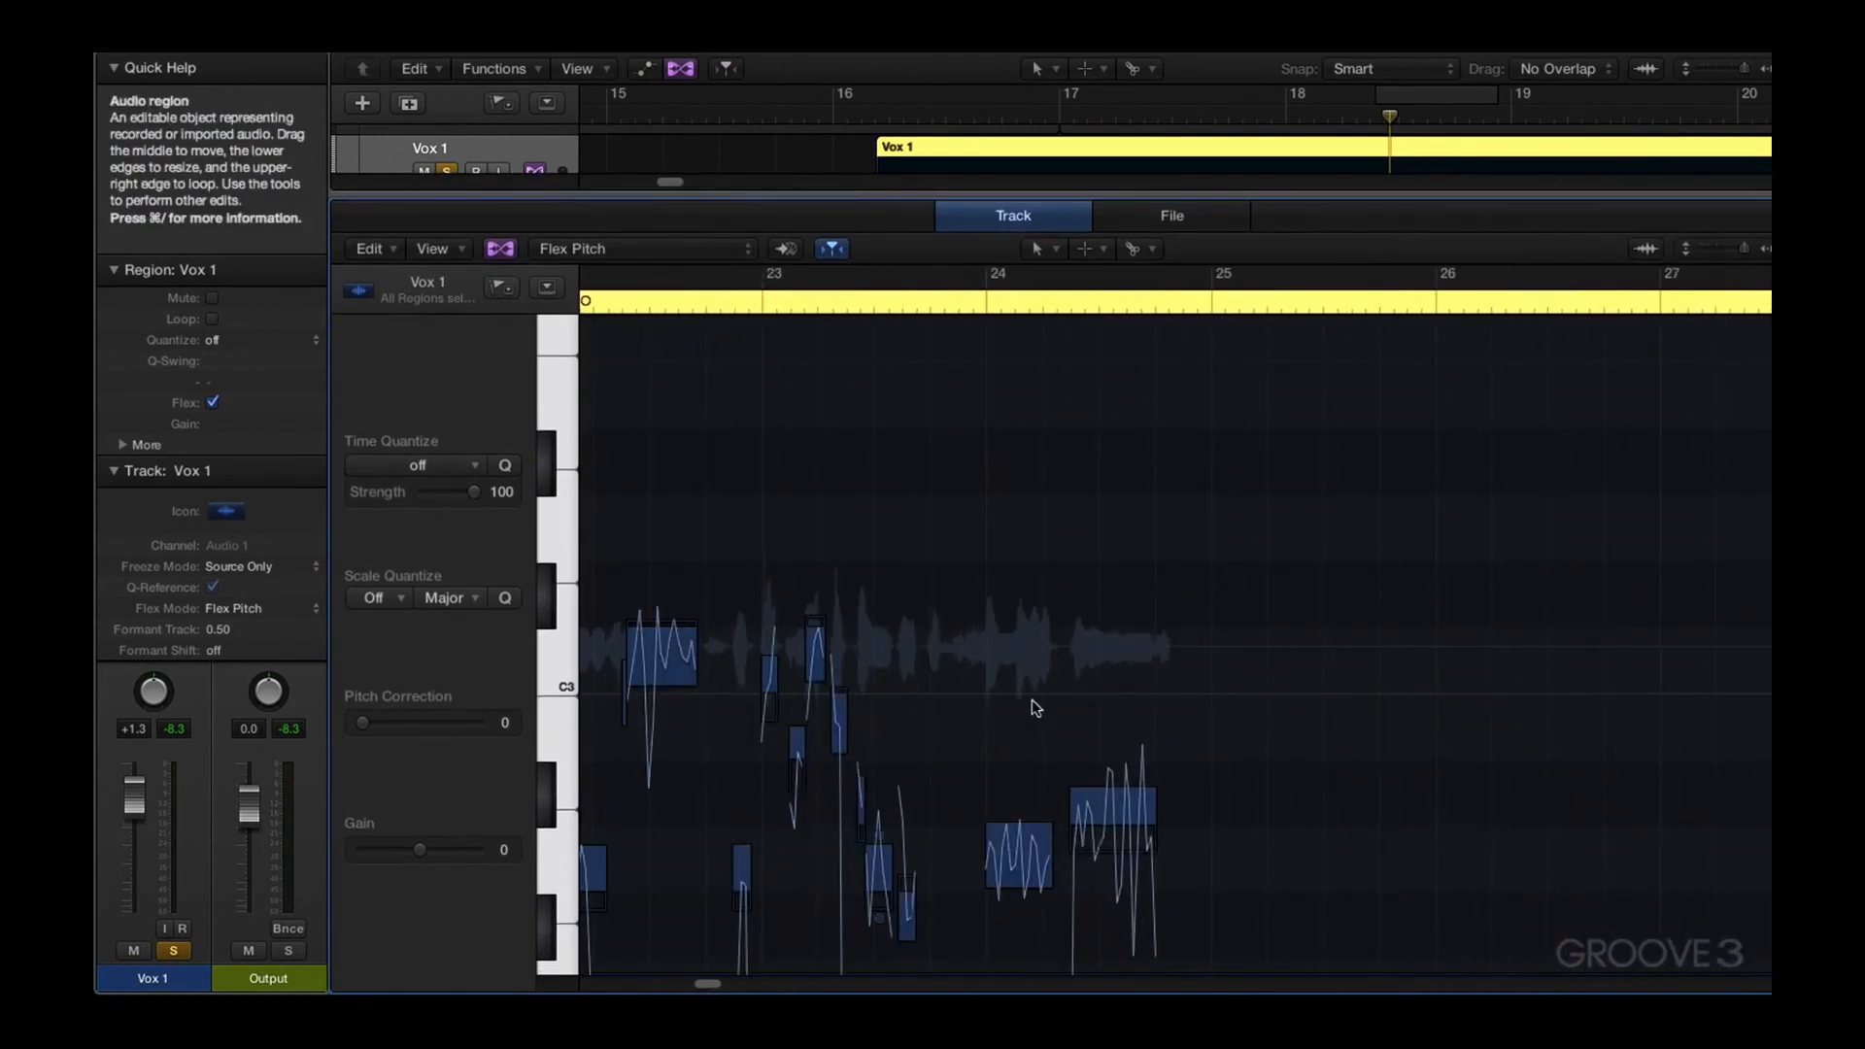
click(1043, 301)
key(space)
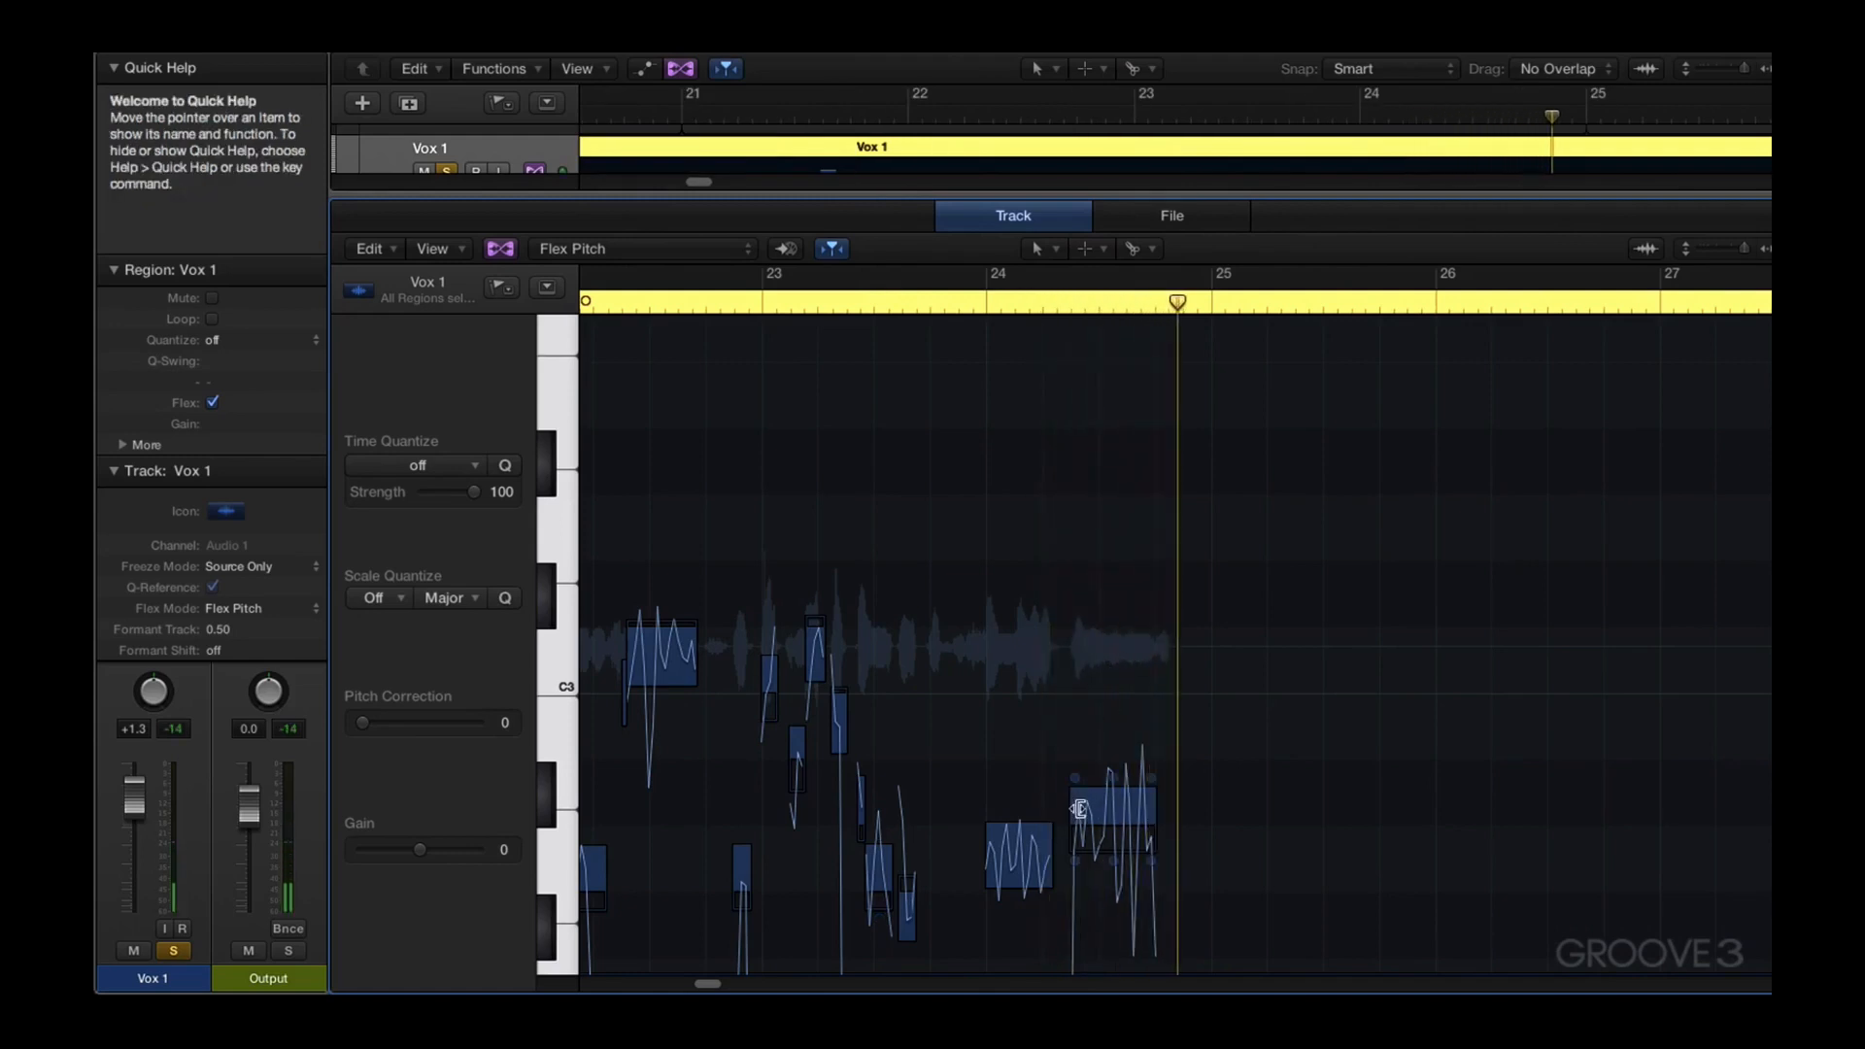
key(space)
Raise the last Vox 1 note in bar 24 first to D3 and on to D#3, playing it after each change
drag(1117, 805, 1104, 525)
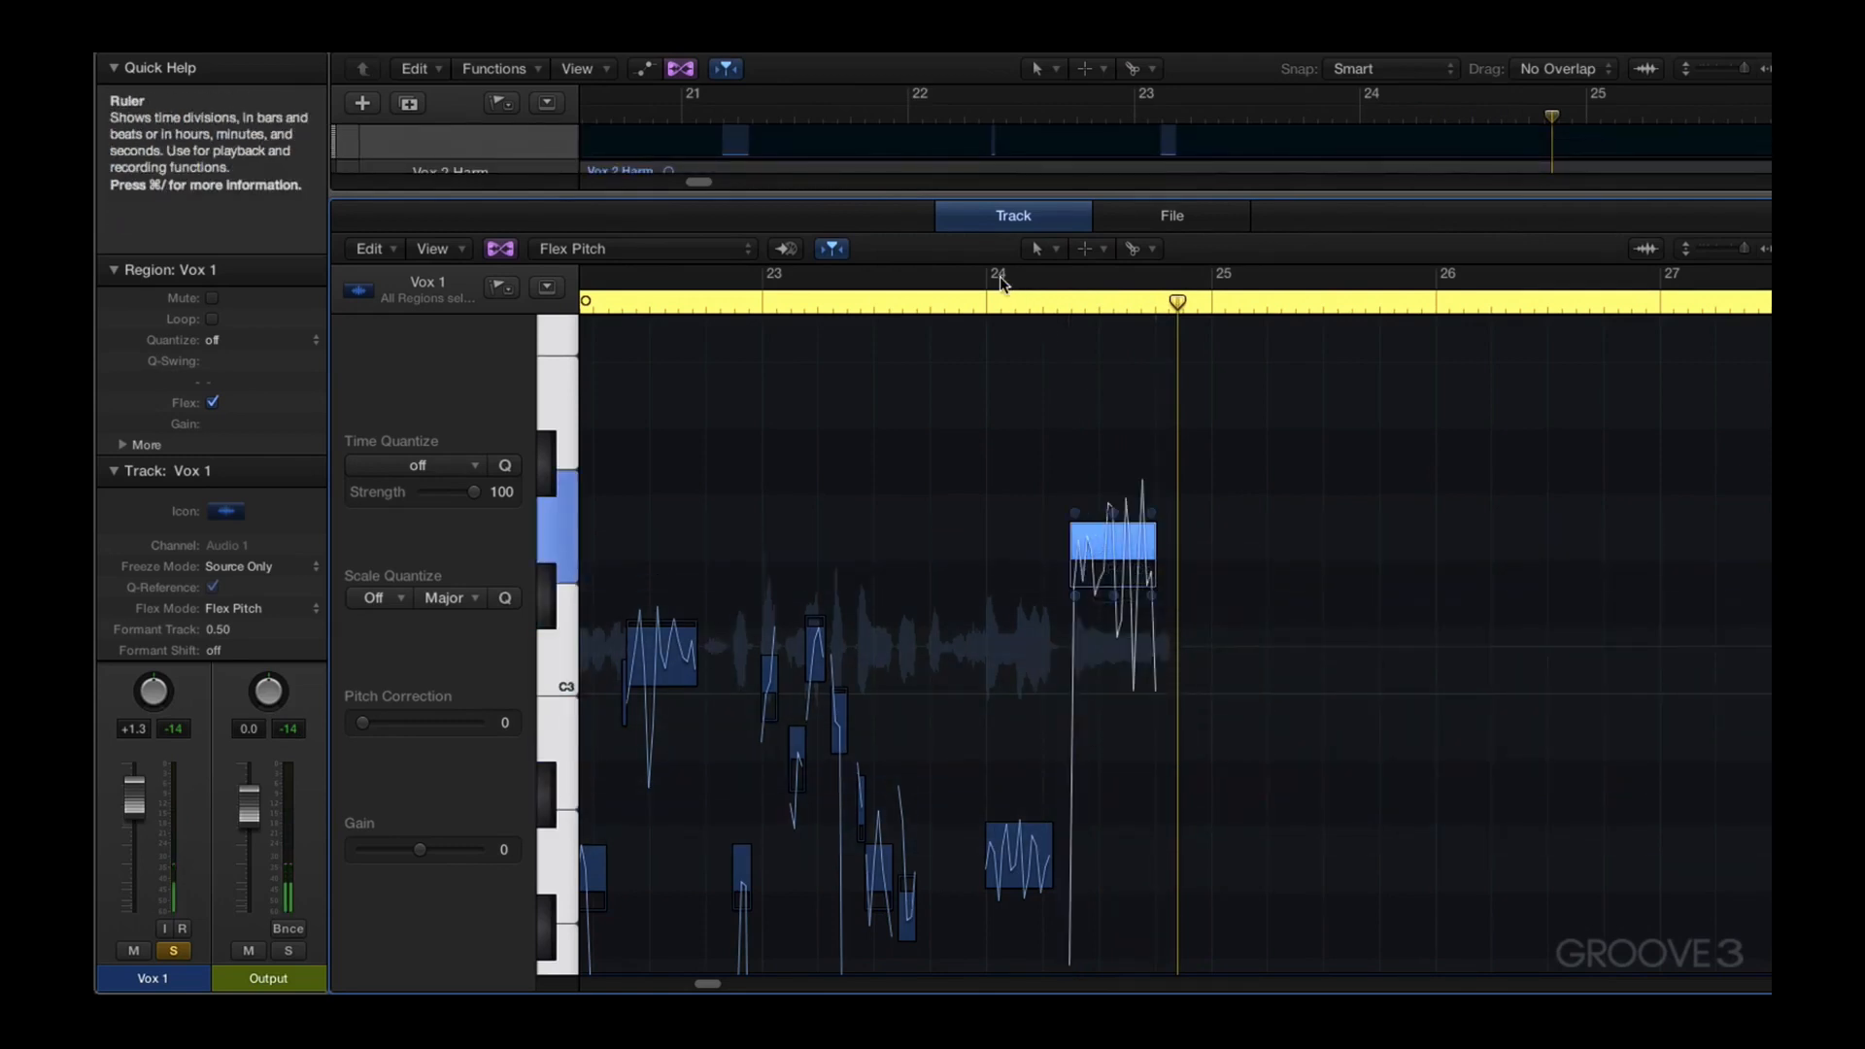
click(987, 303)
key(space)
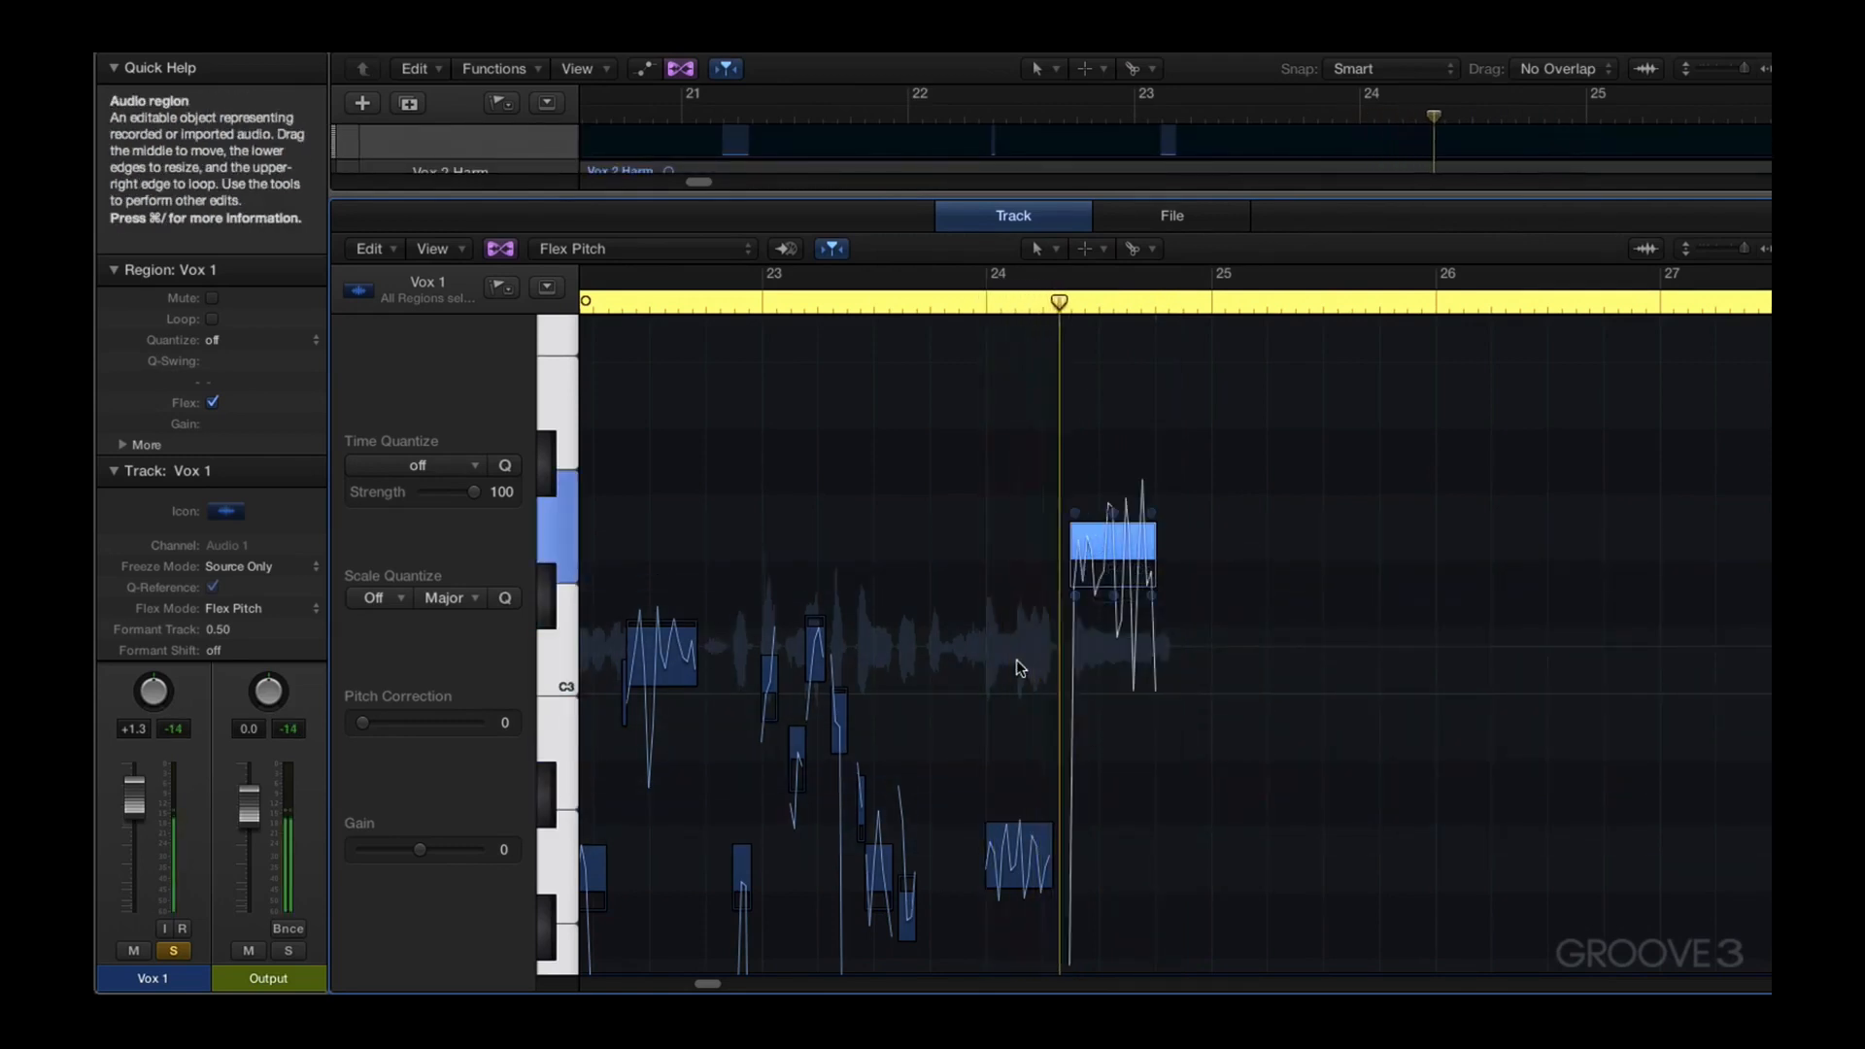
key(space)
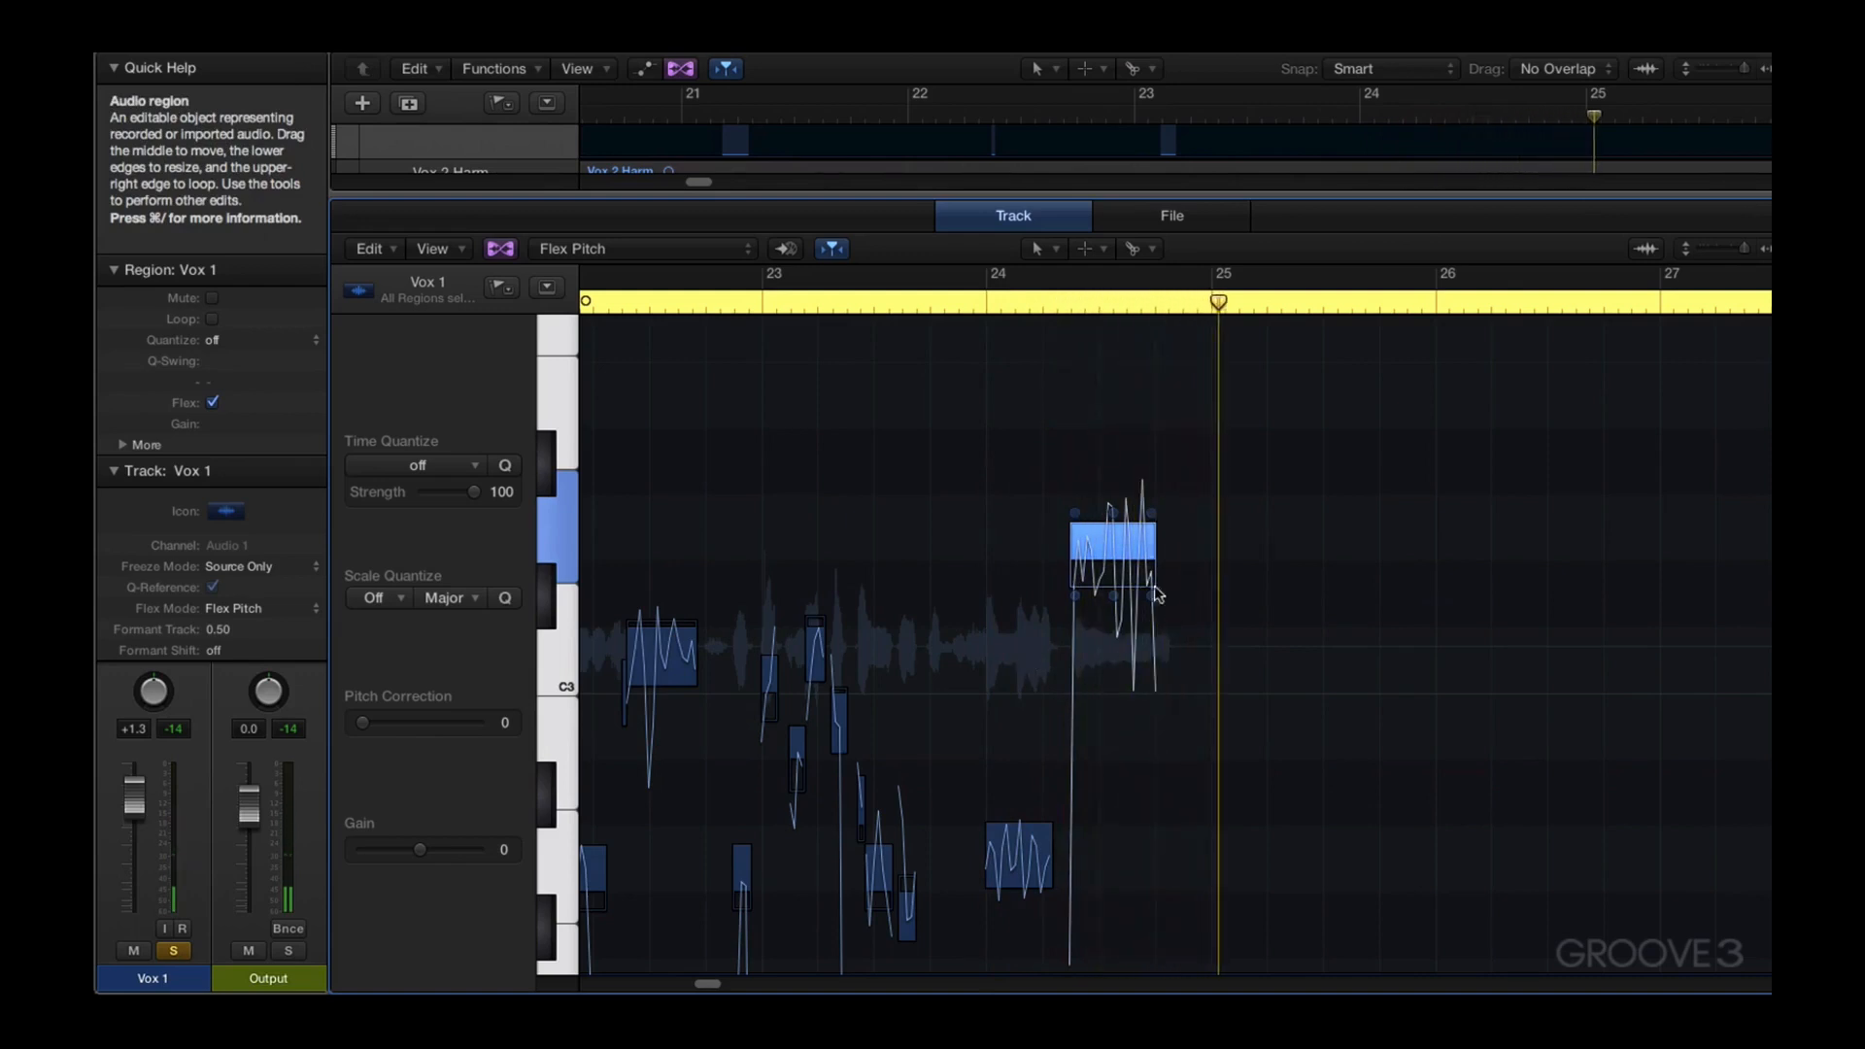
drag(1106, 541, 1095, 470)
click(991, 309)
key(space)
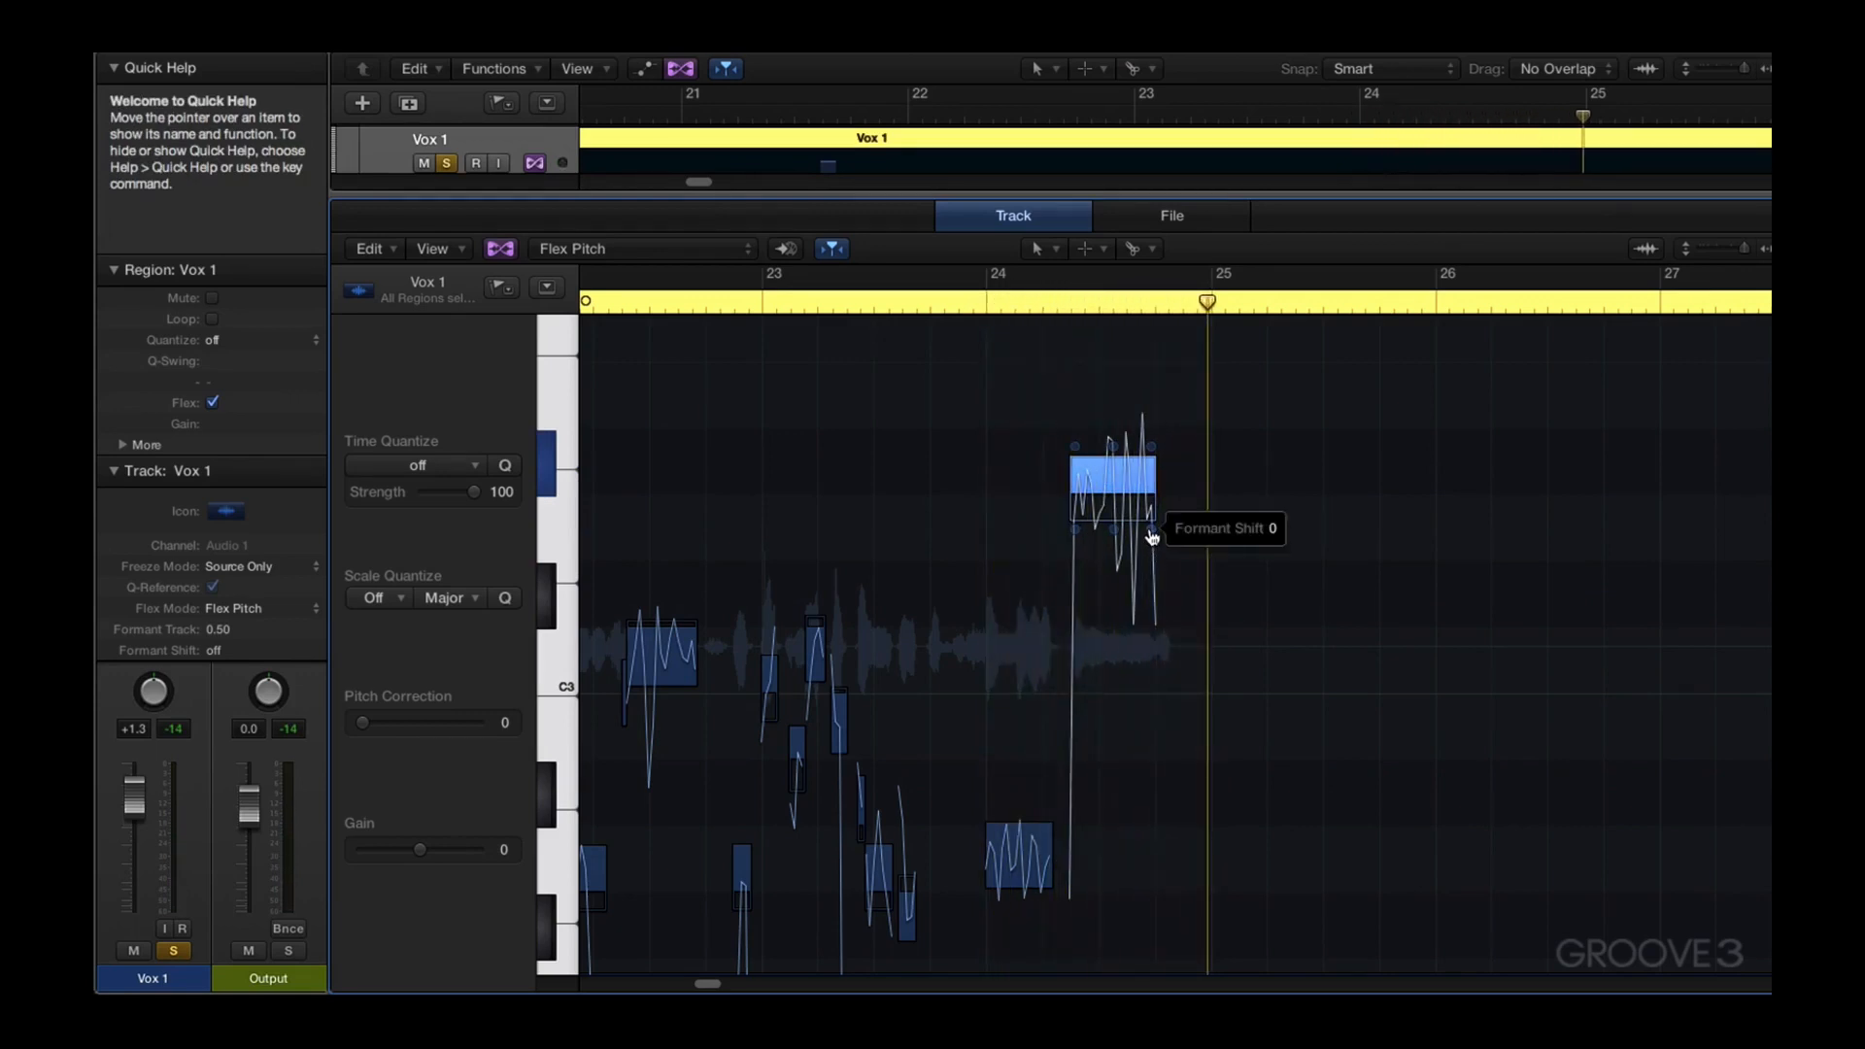
Lower the formant shift of the last note in bar 24 in two stages to -812, playing it after each change
mouse_move(1152, 536)
mouse_down()
mouse_move(1153, 697)
mouse_move(1152, 651)
mouse_up()
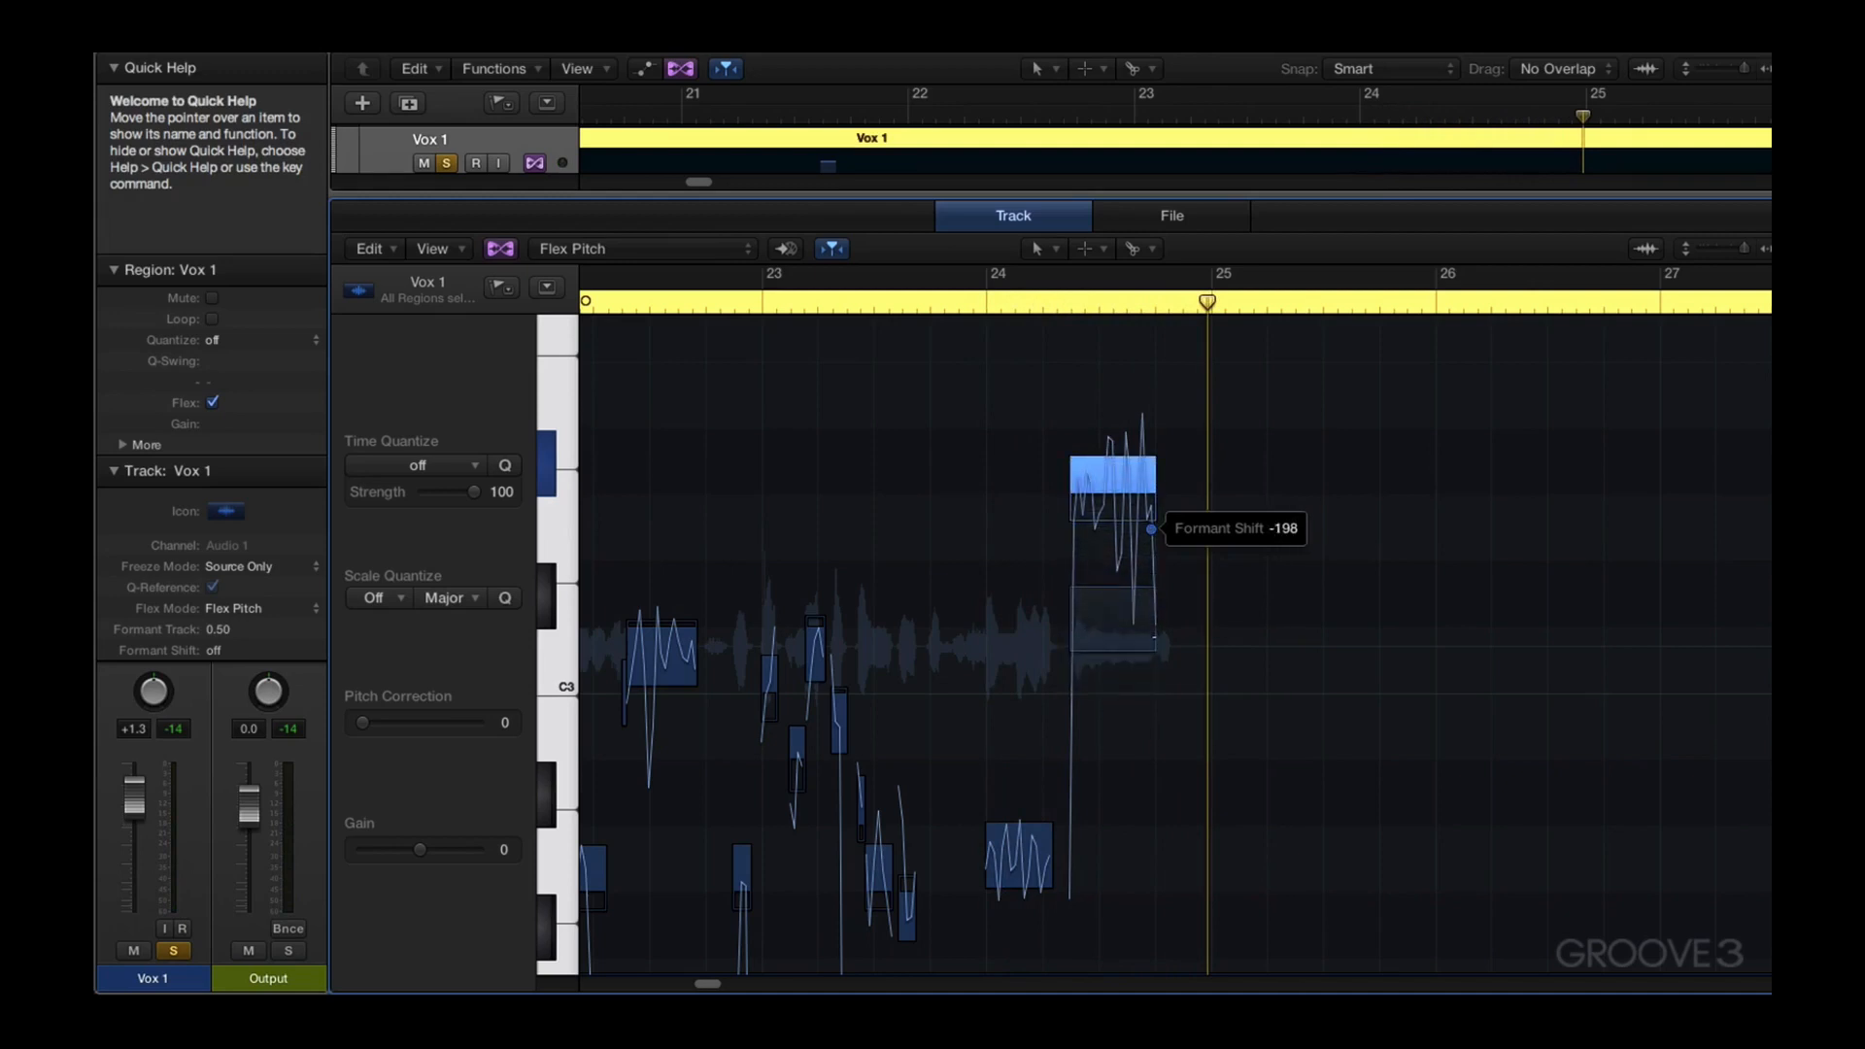
click(960, 299)
key(space)
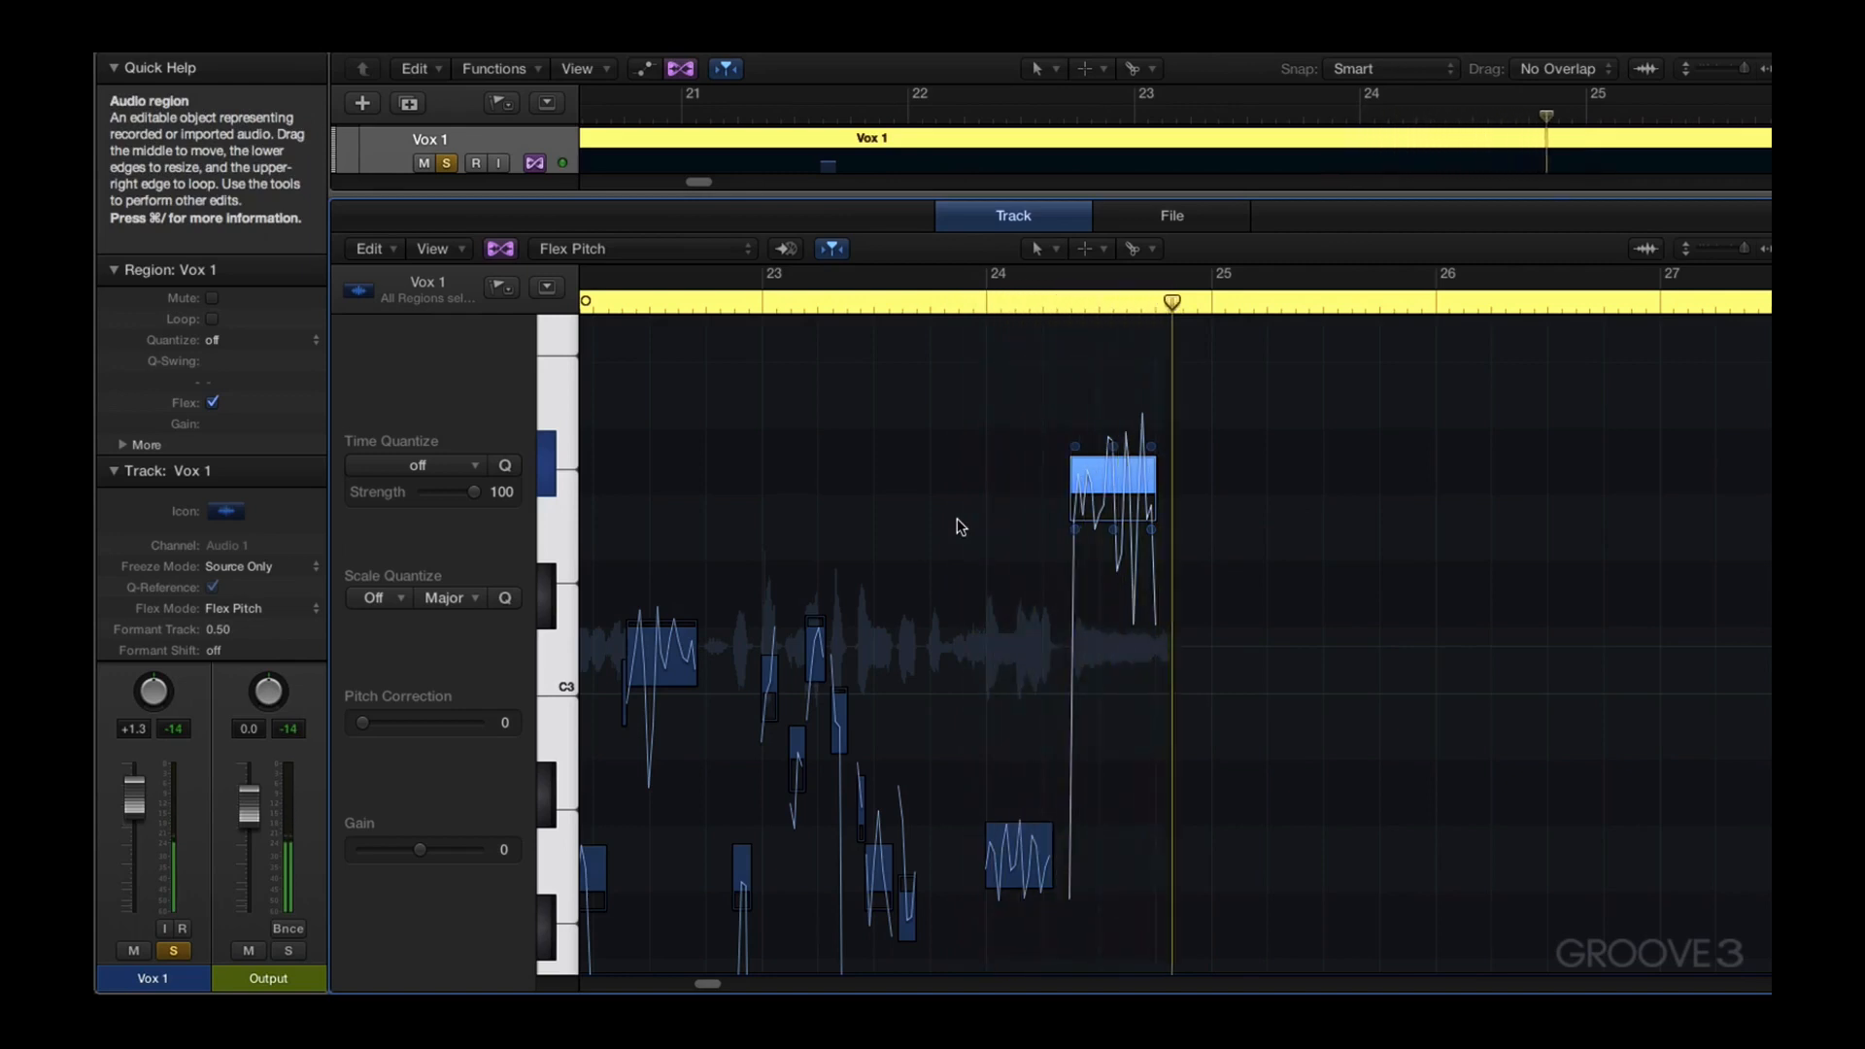
drag(1151, 533, 1151, 632)
click(957, 301)
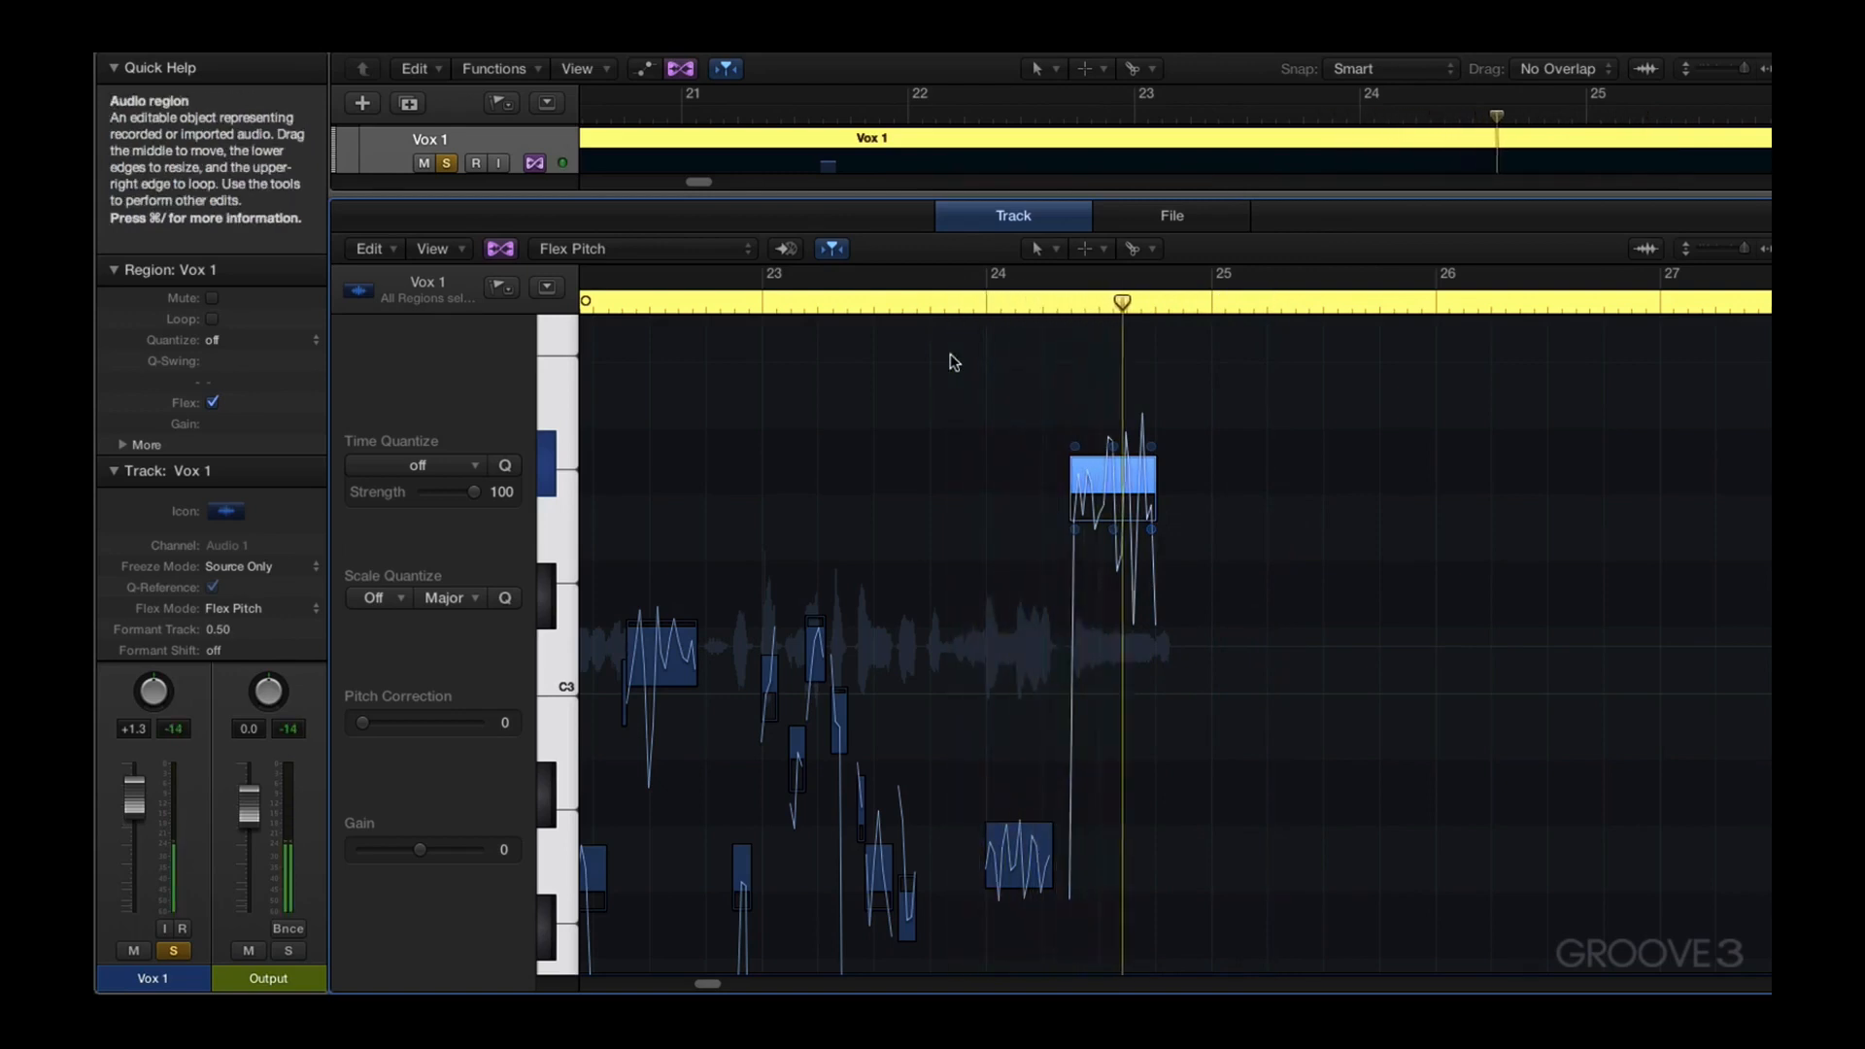
Raise the formant shift of the last note in bar 24 to a positive value and play the note
mouse_move(1152, 538)
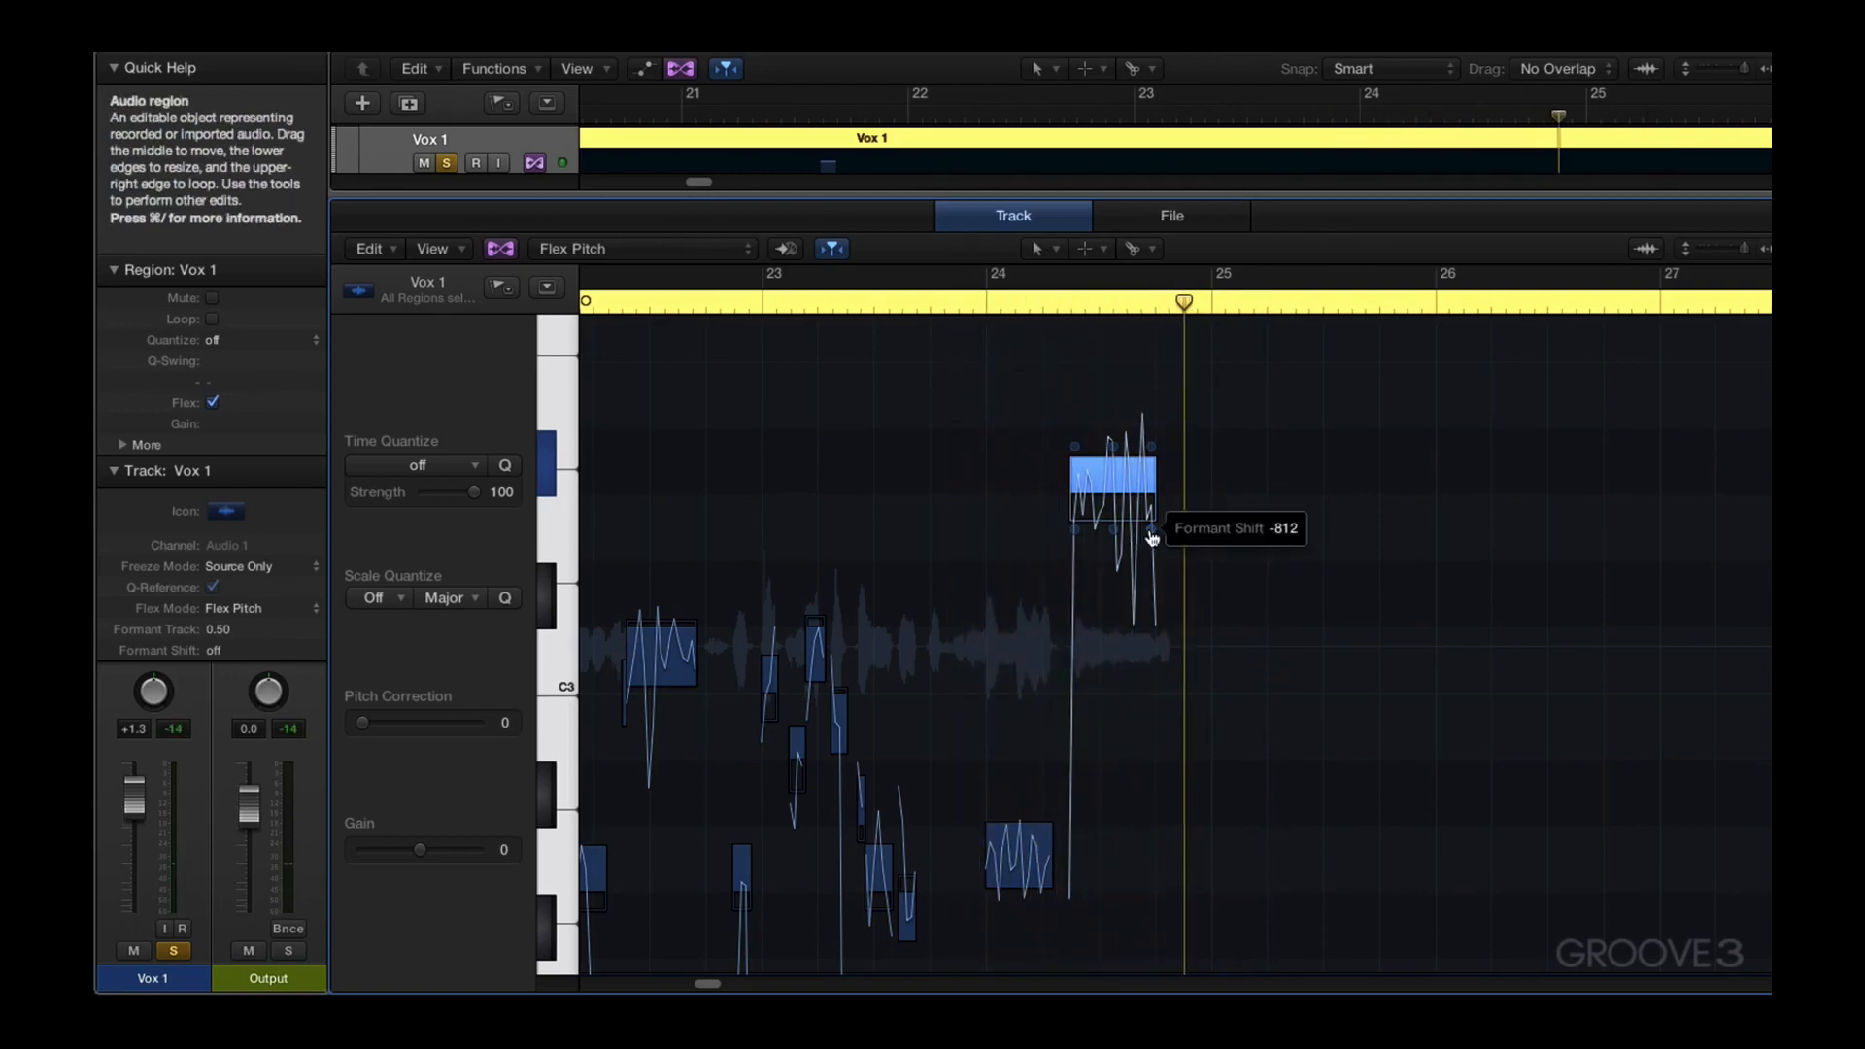
mouse_move(1153, 538)
mouse_down()
mouse_move(1153, 558)
mouse_move(1151, 530)
mouse_up()
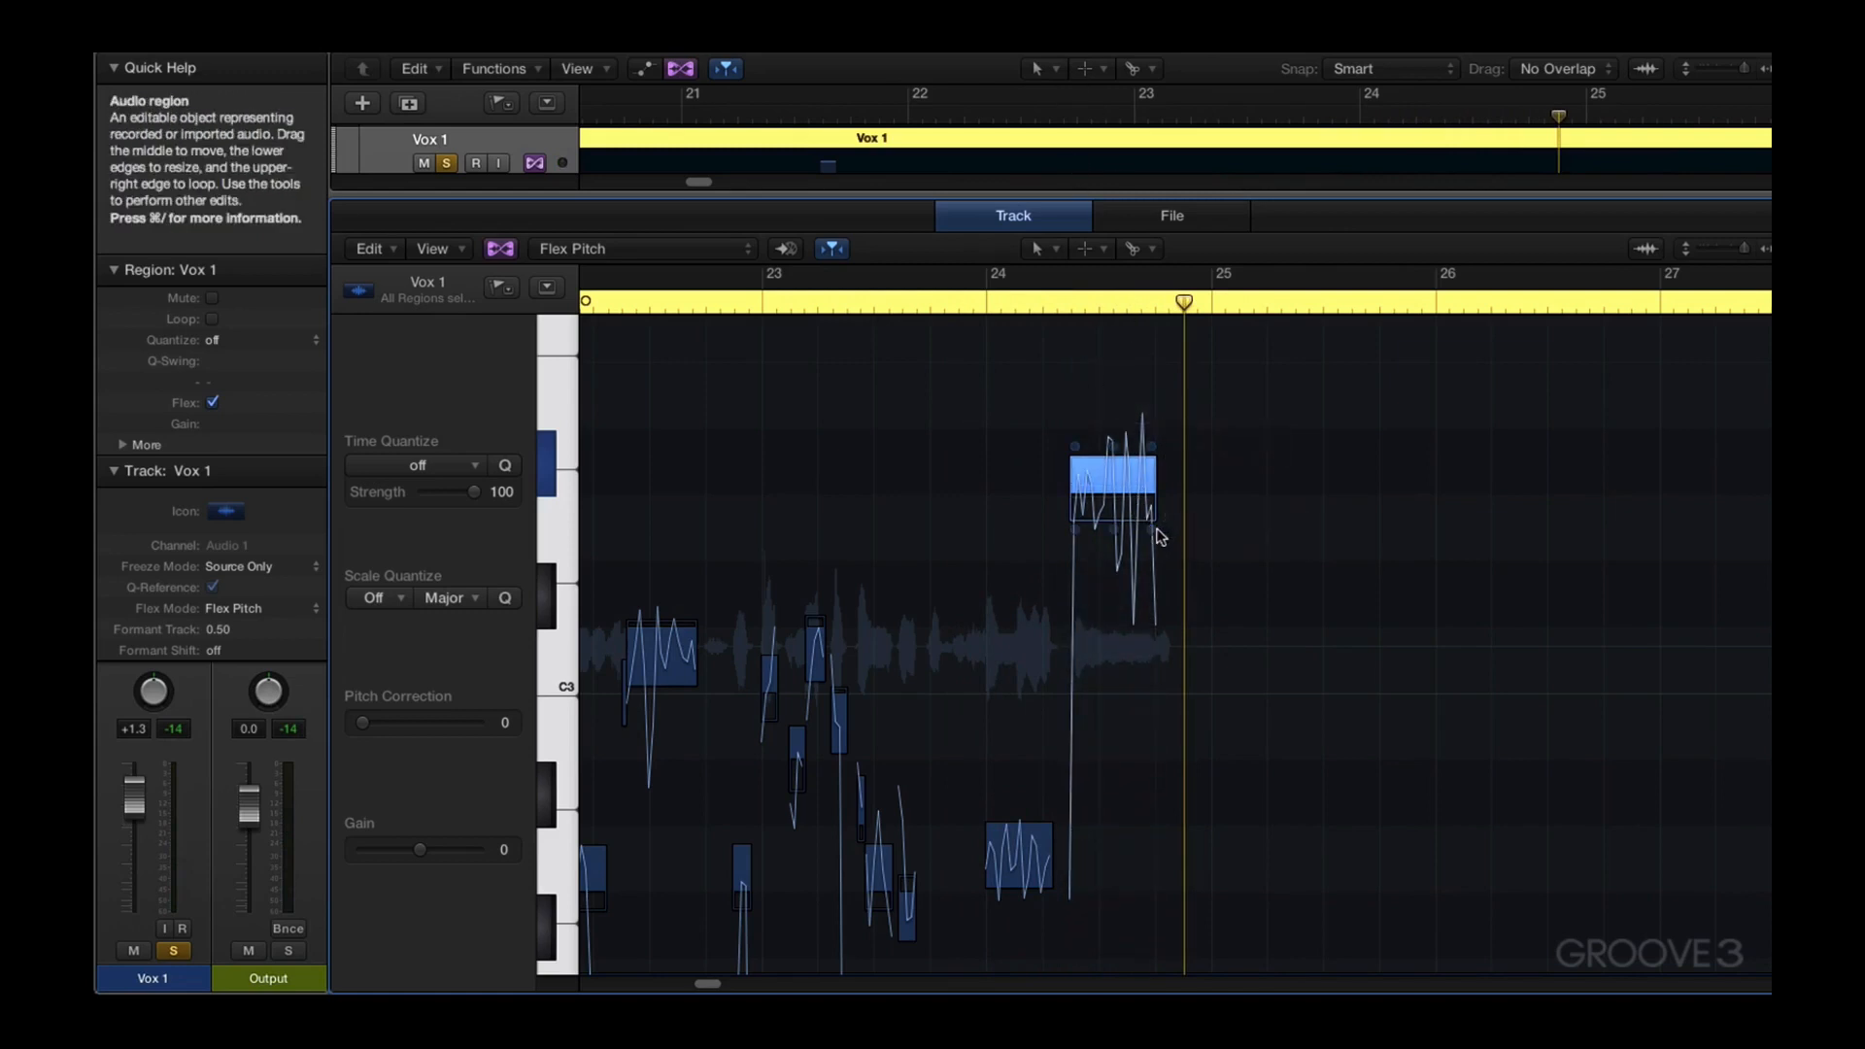
mouse_move(1152, 530)
drag(1152, 531, 1152, 515)
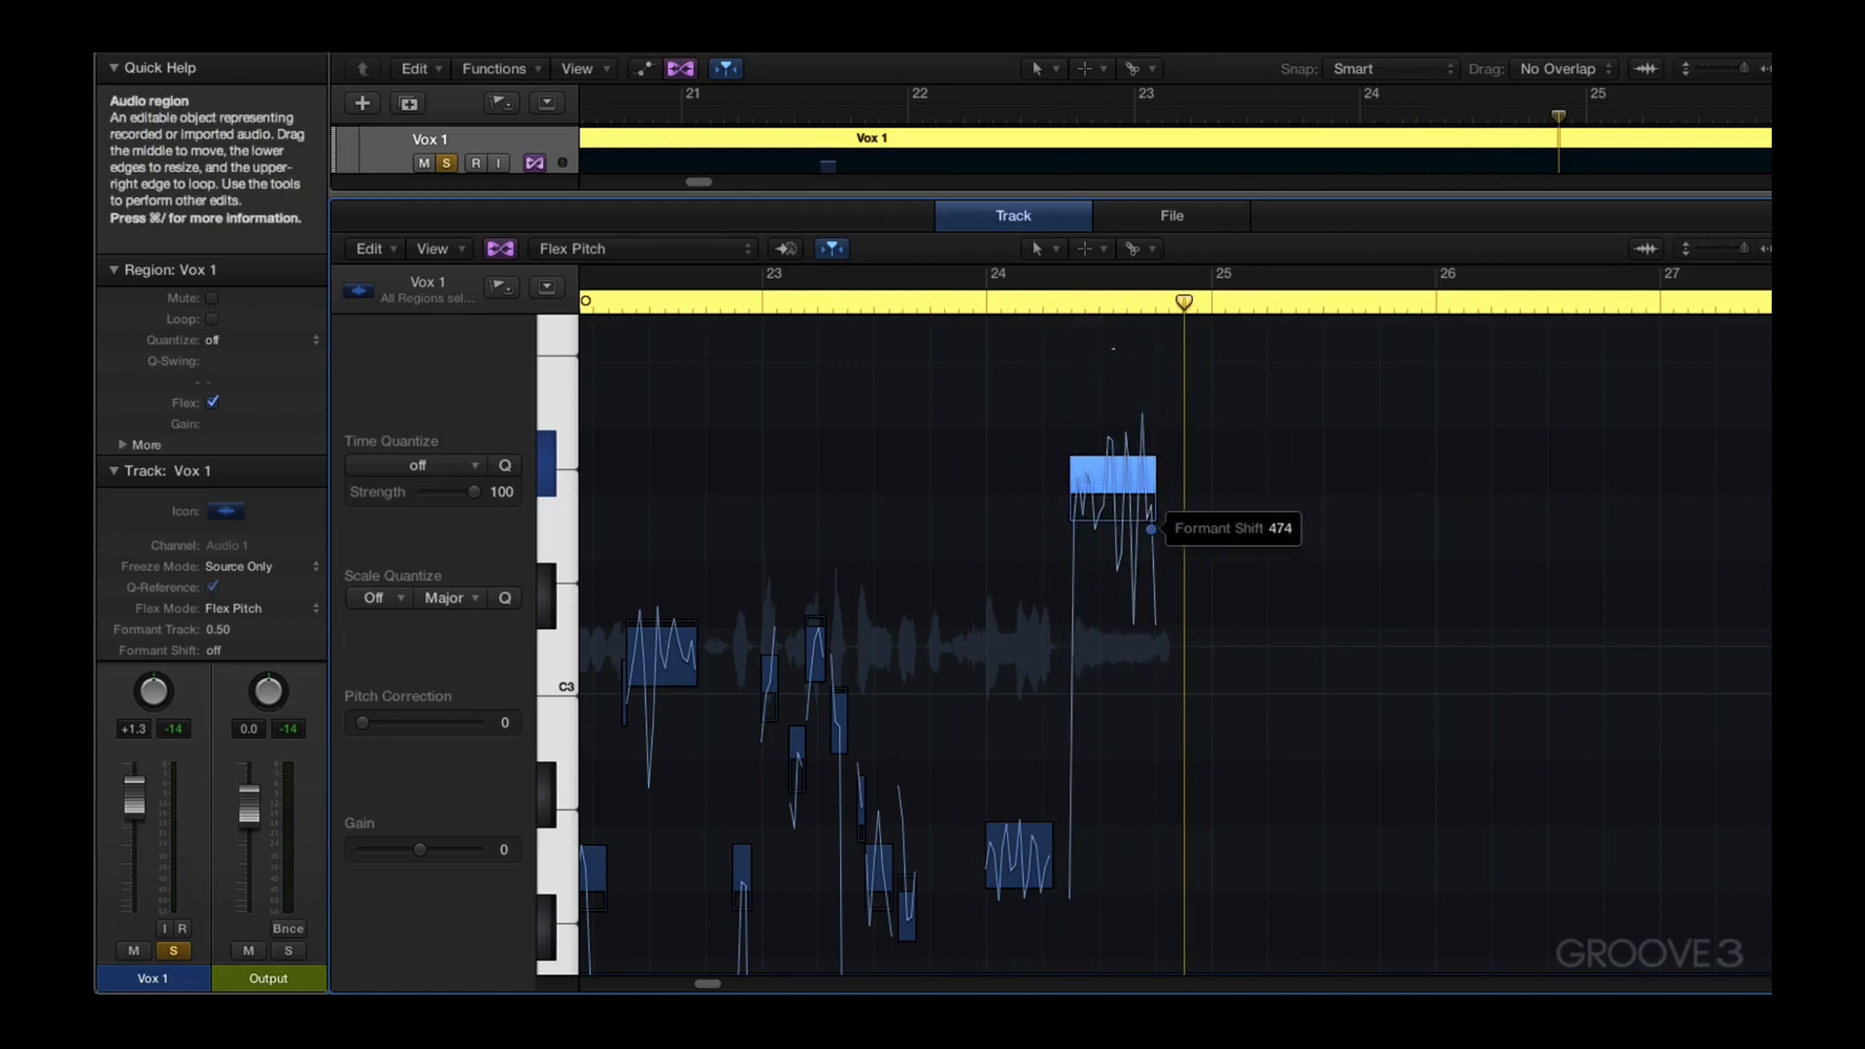
click(947, 302)
key(space)
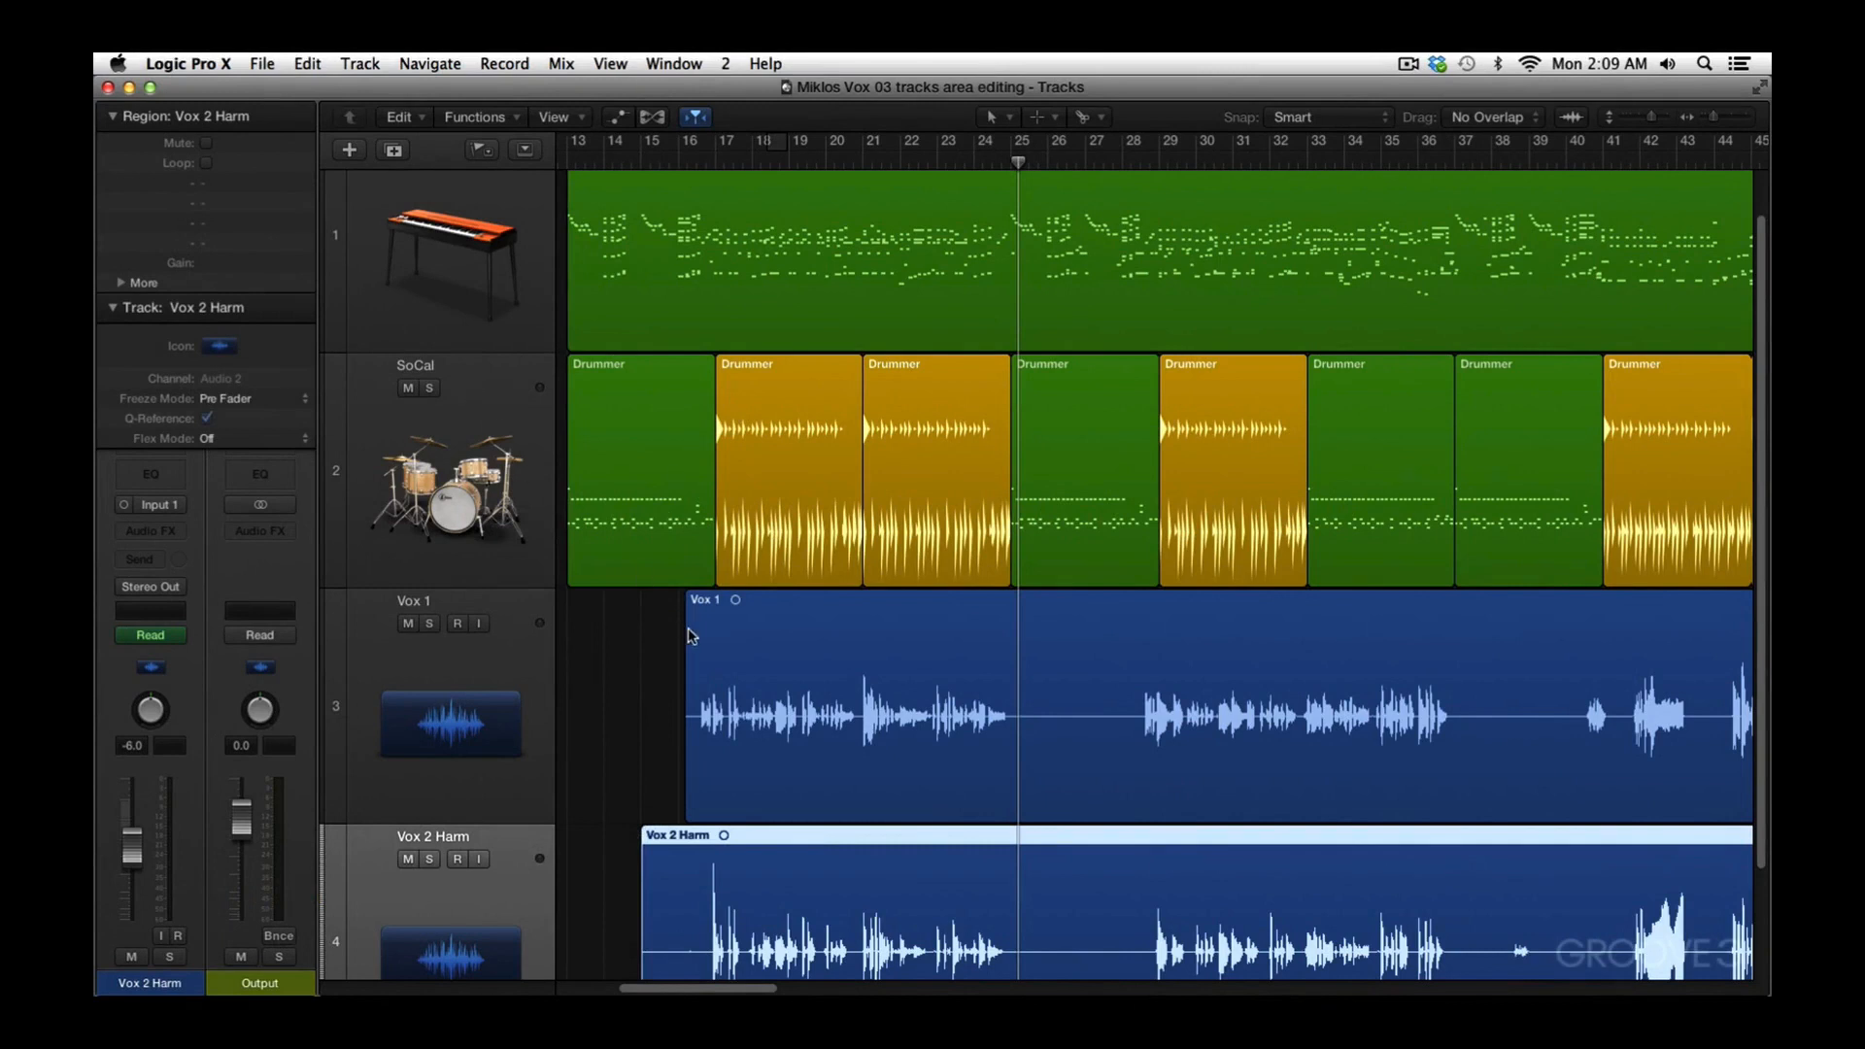
View the list of available Logic Pro X preference categories
click(209, 66)
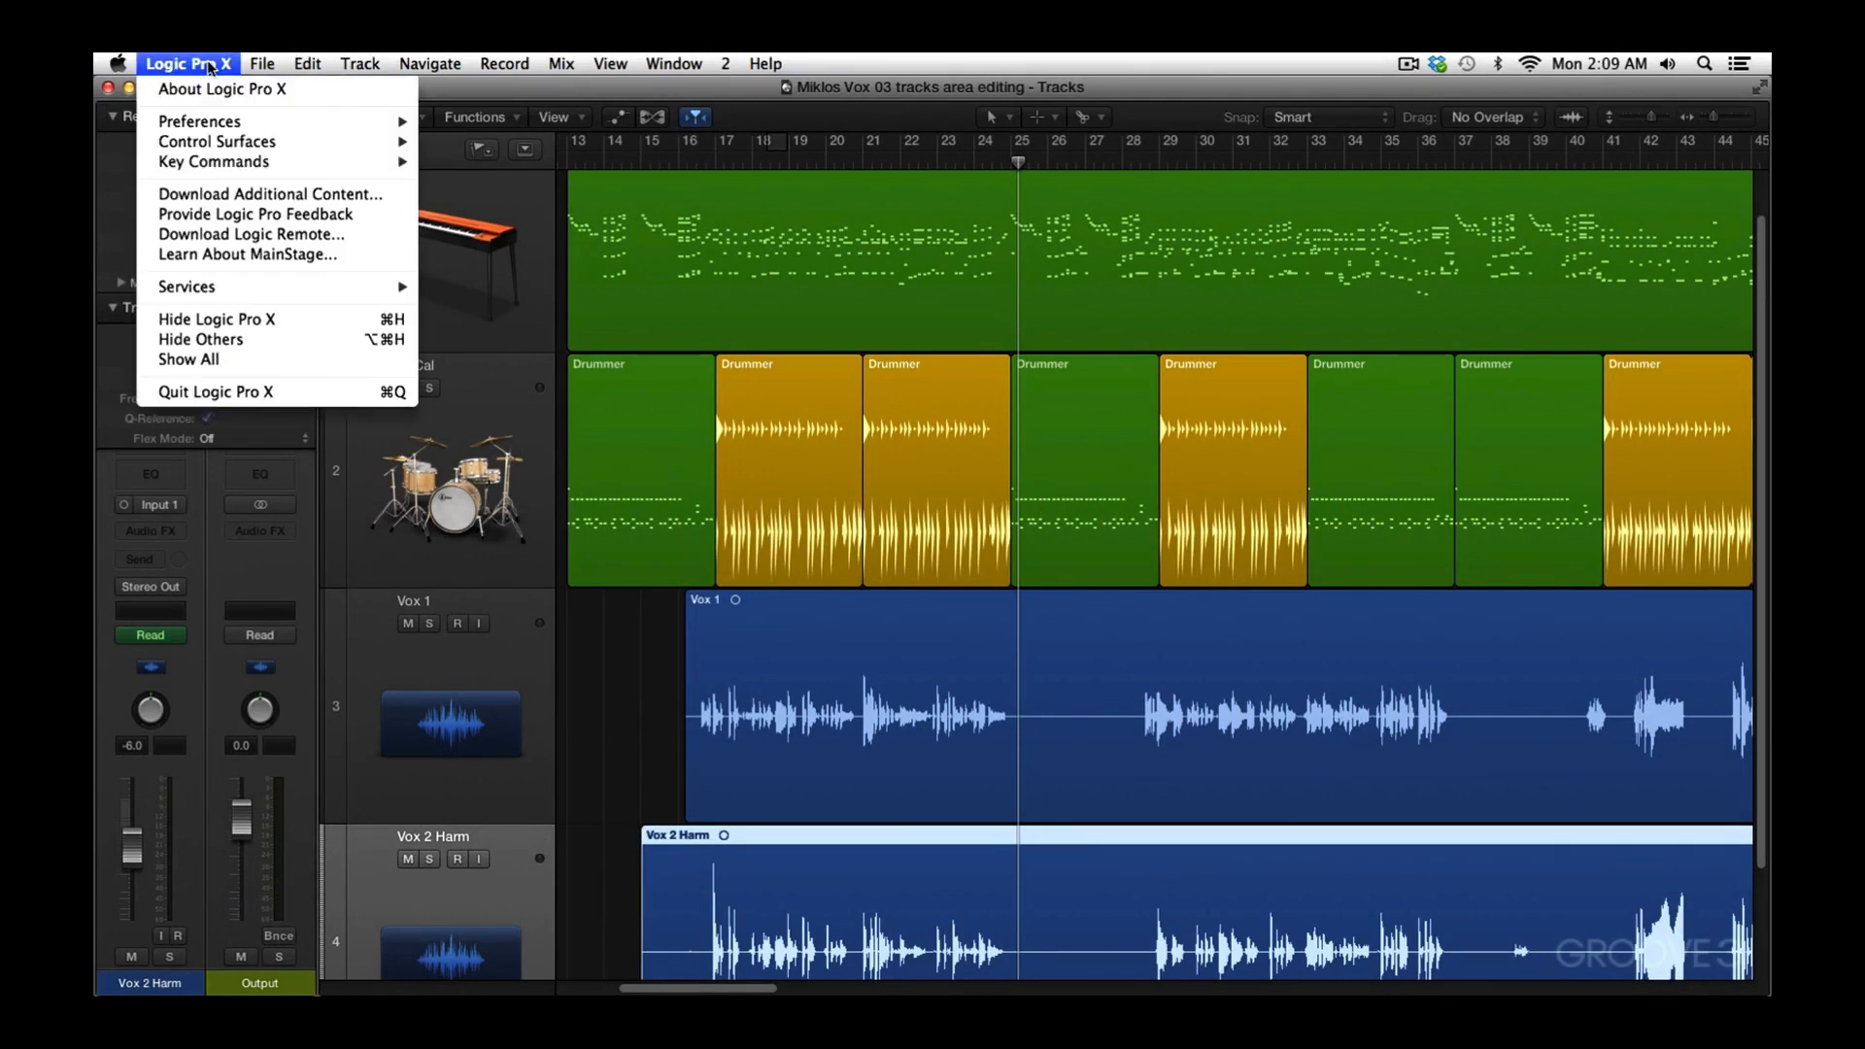
mouse_move(292, 120)
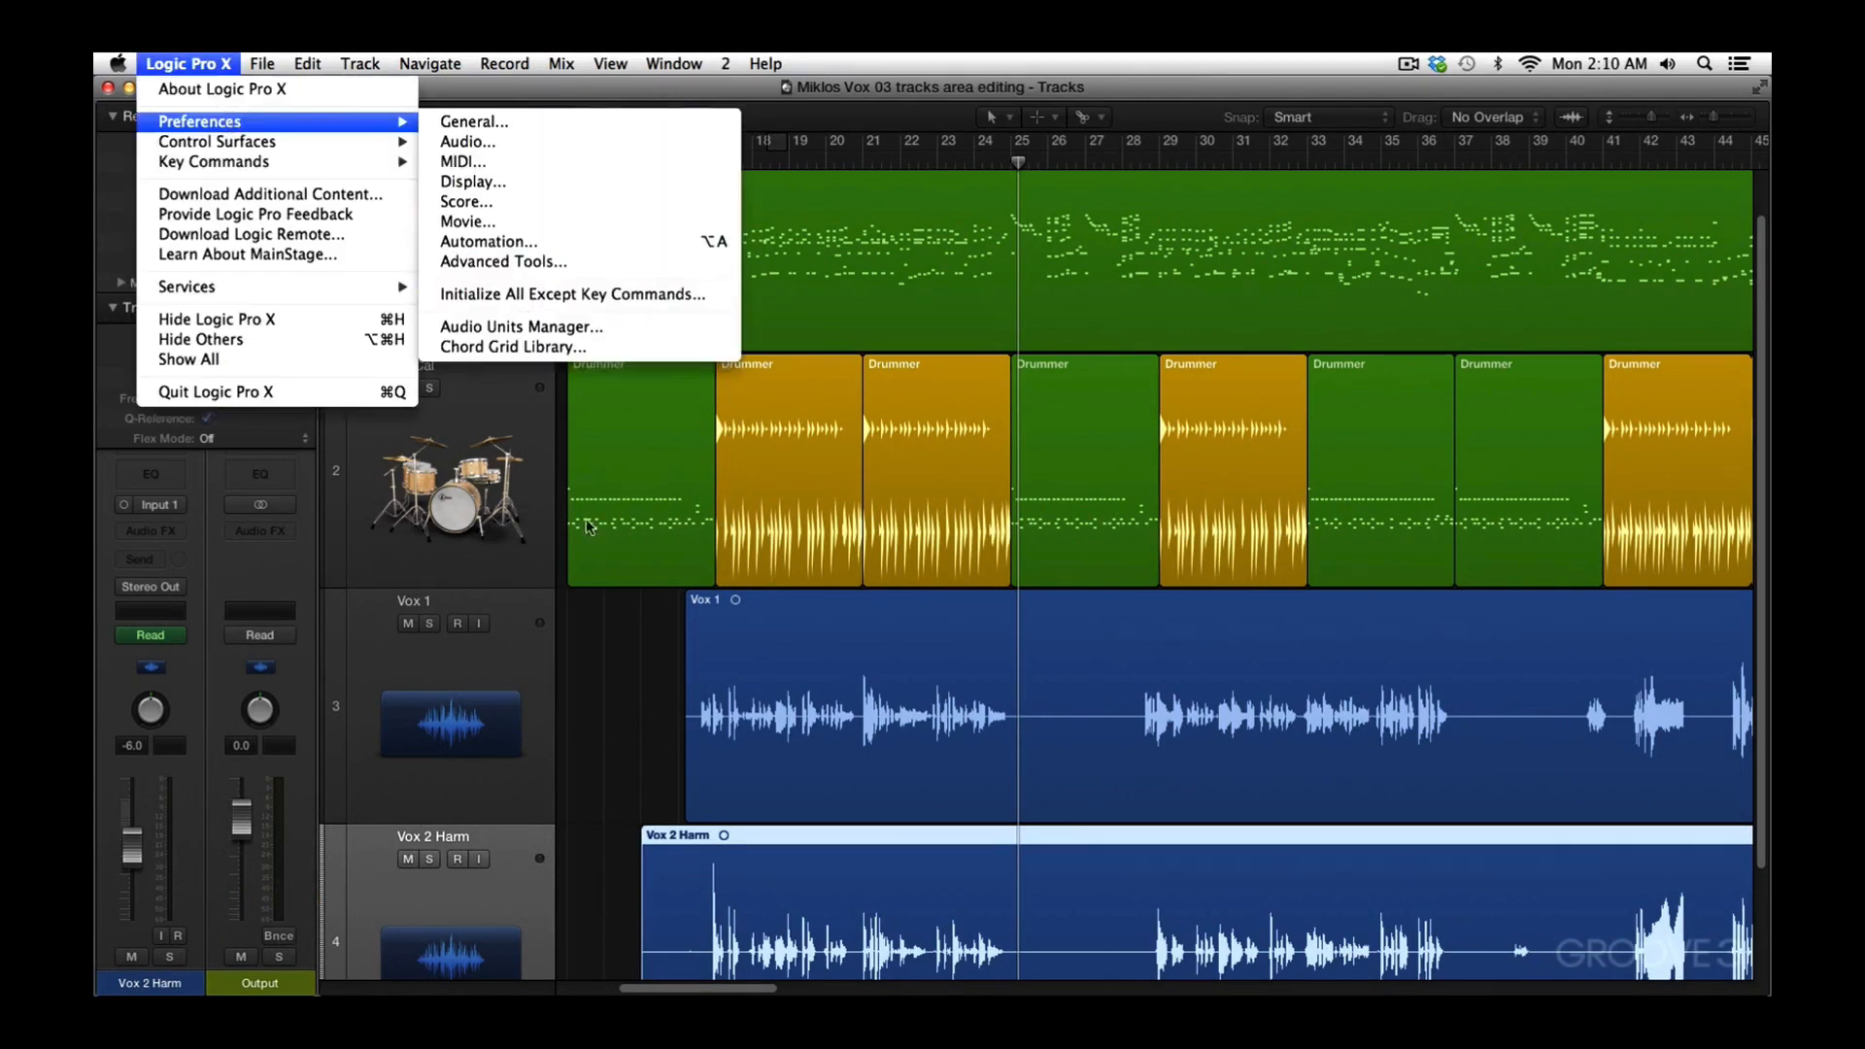
click(623, 625)
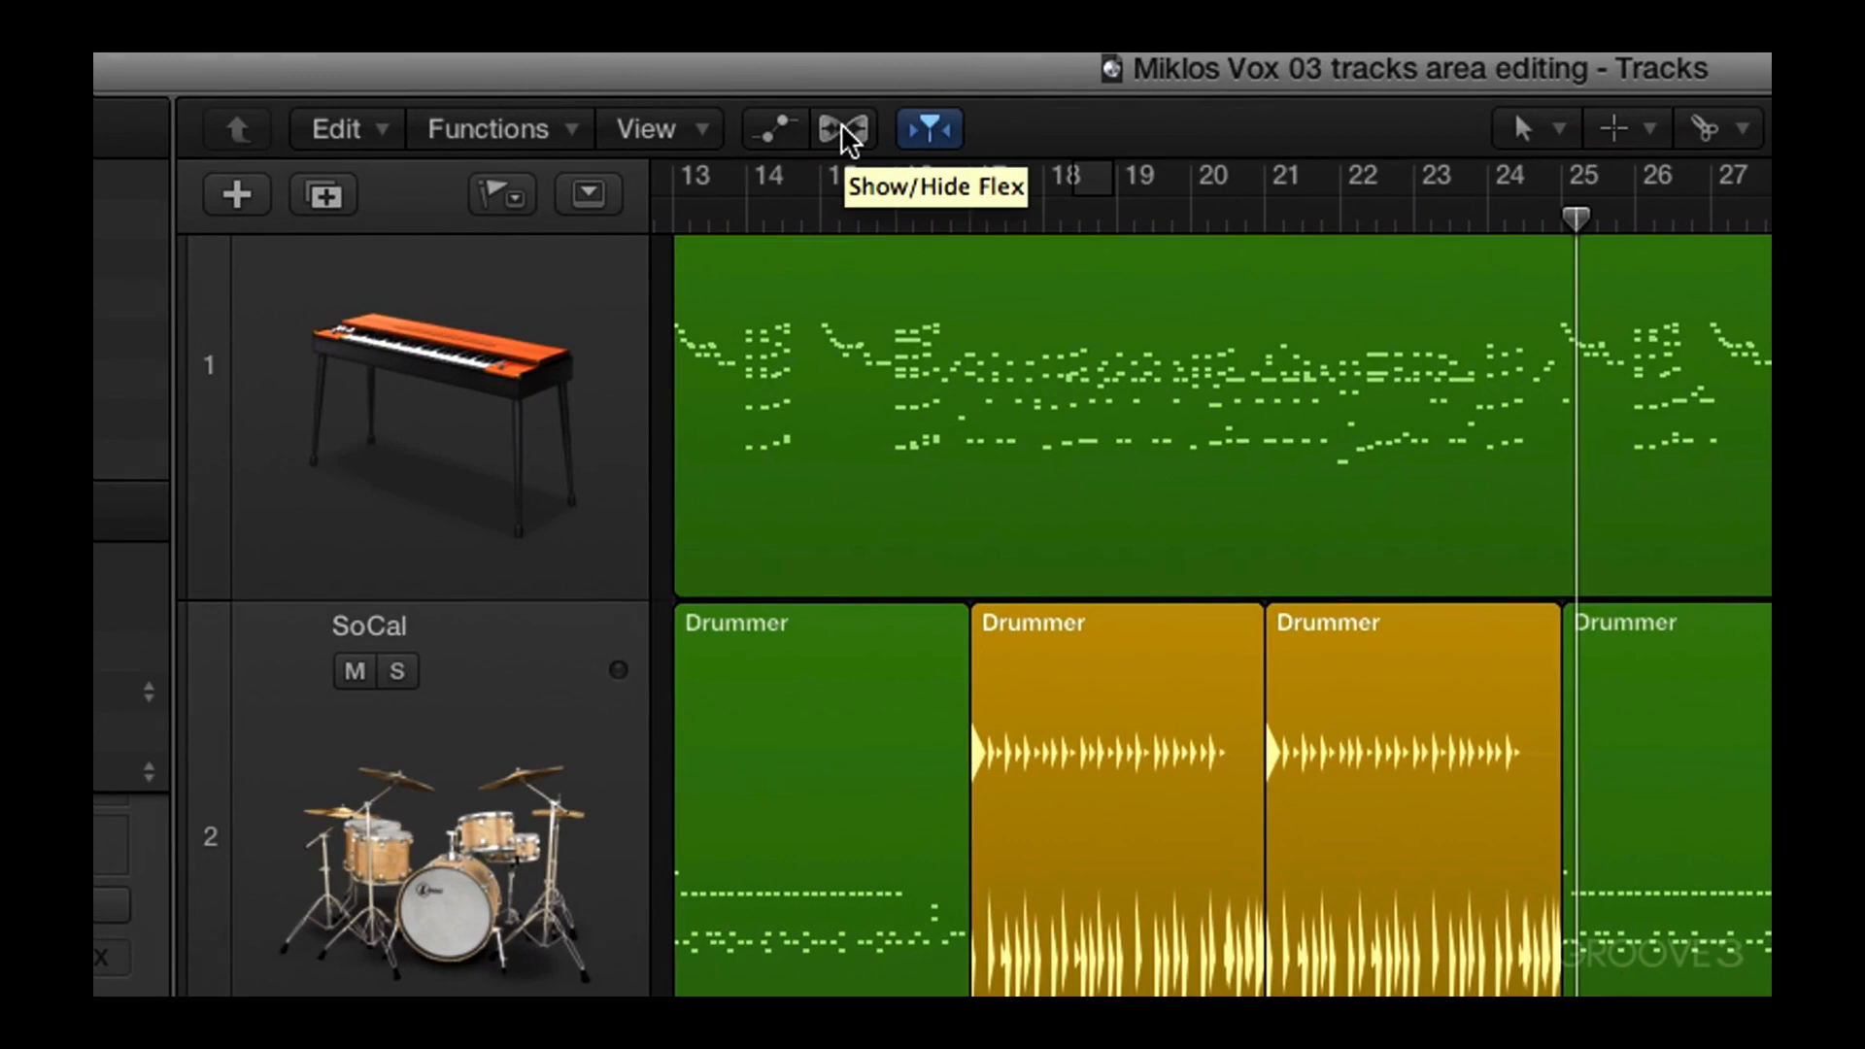
Show flex in the tracks area, turn it on for Vox 1, and select that track to view its flex parameters
click(841, 125)
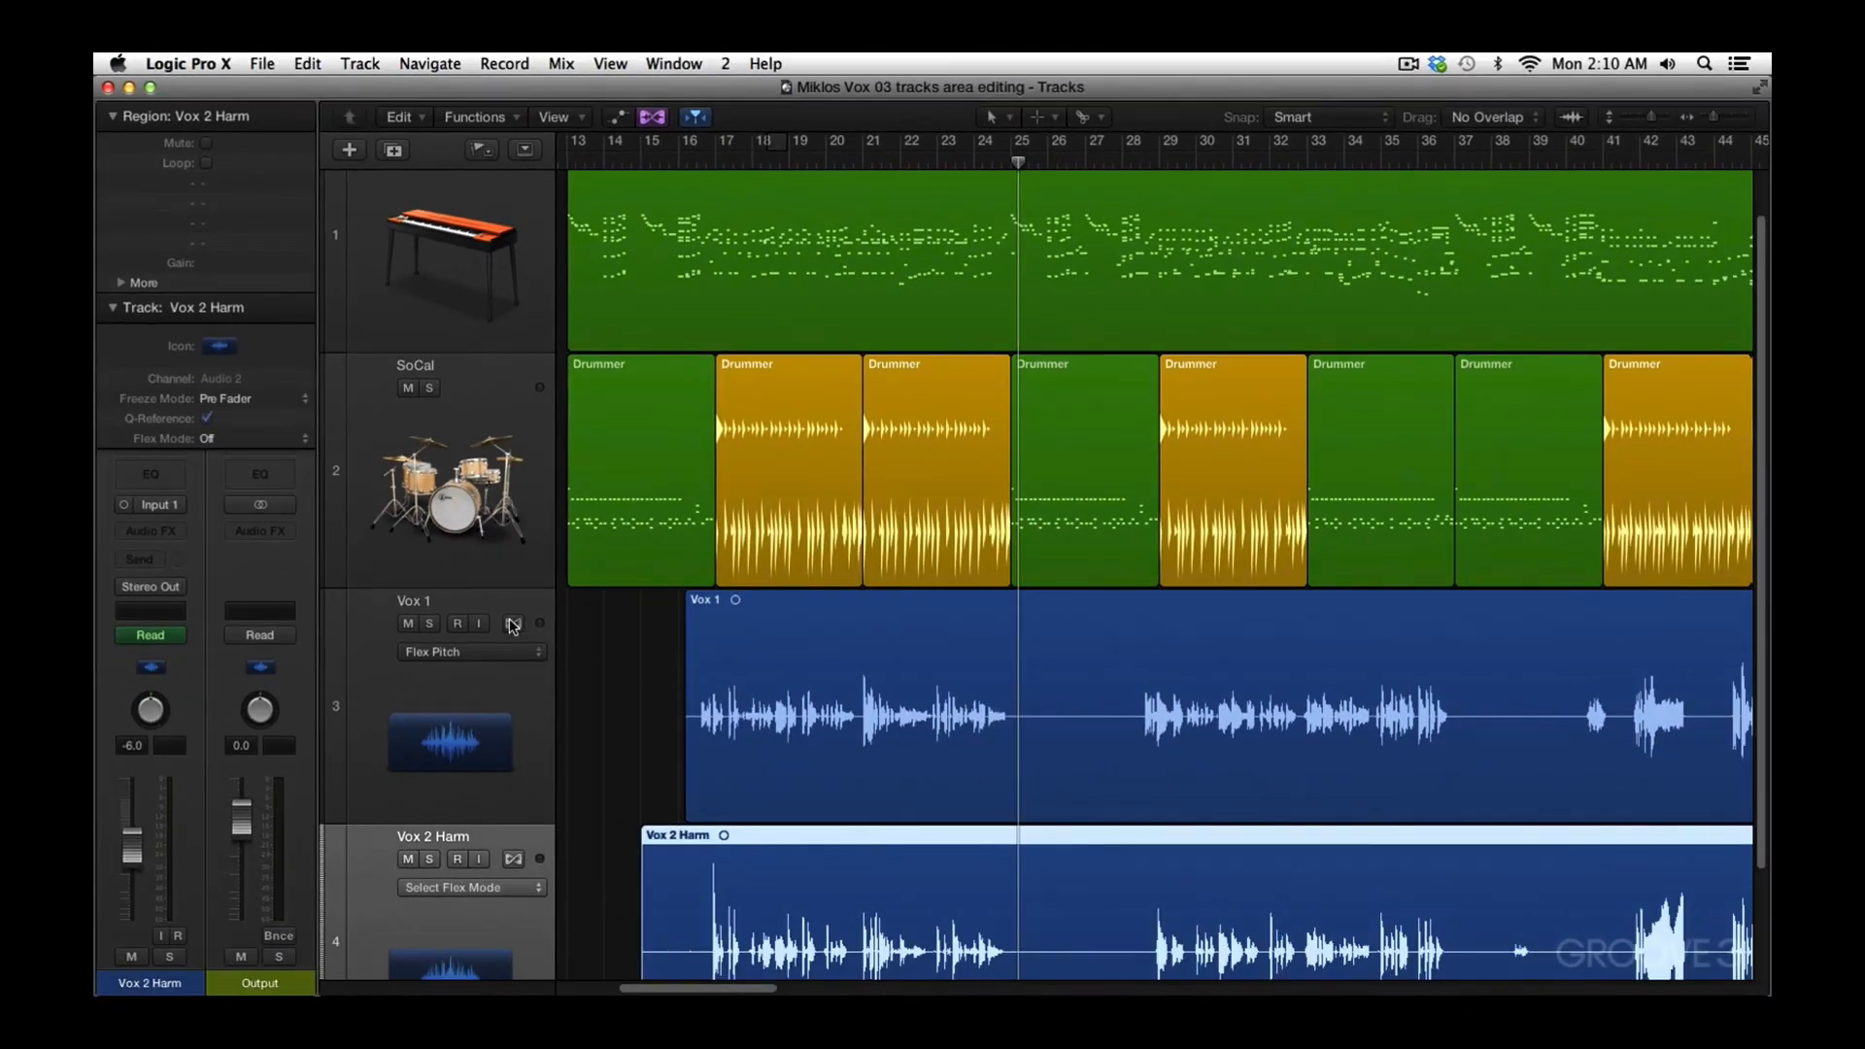
click(513, 624)
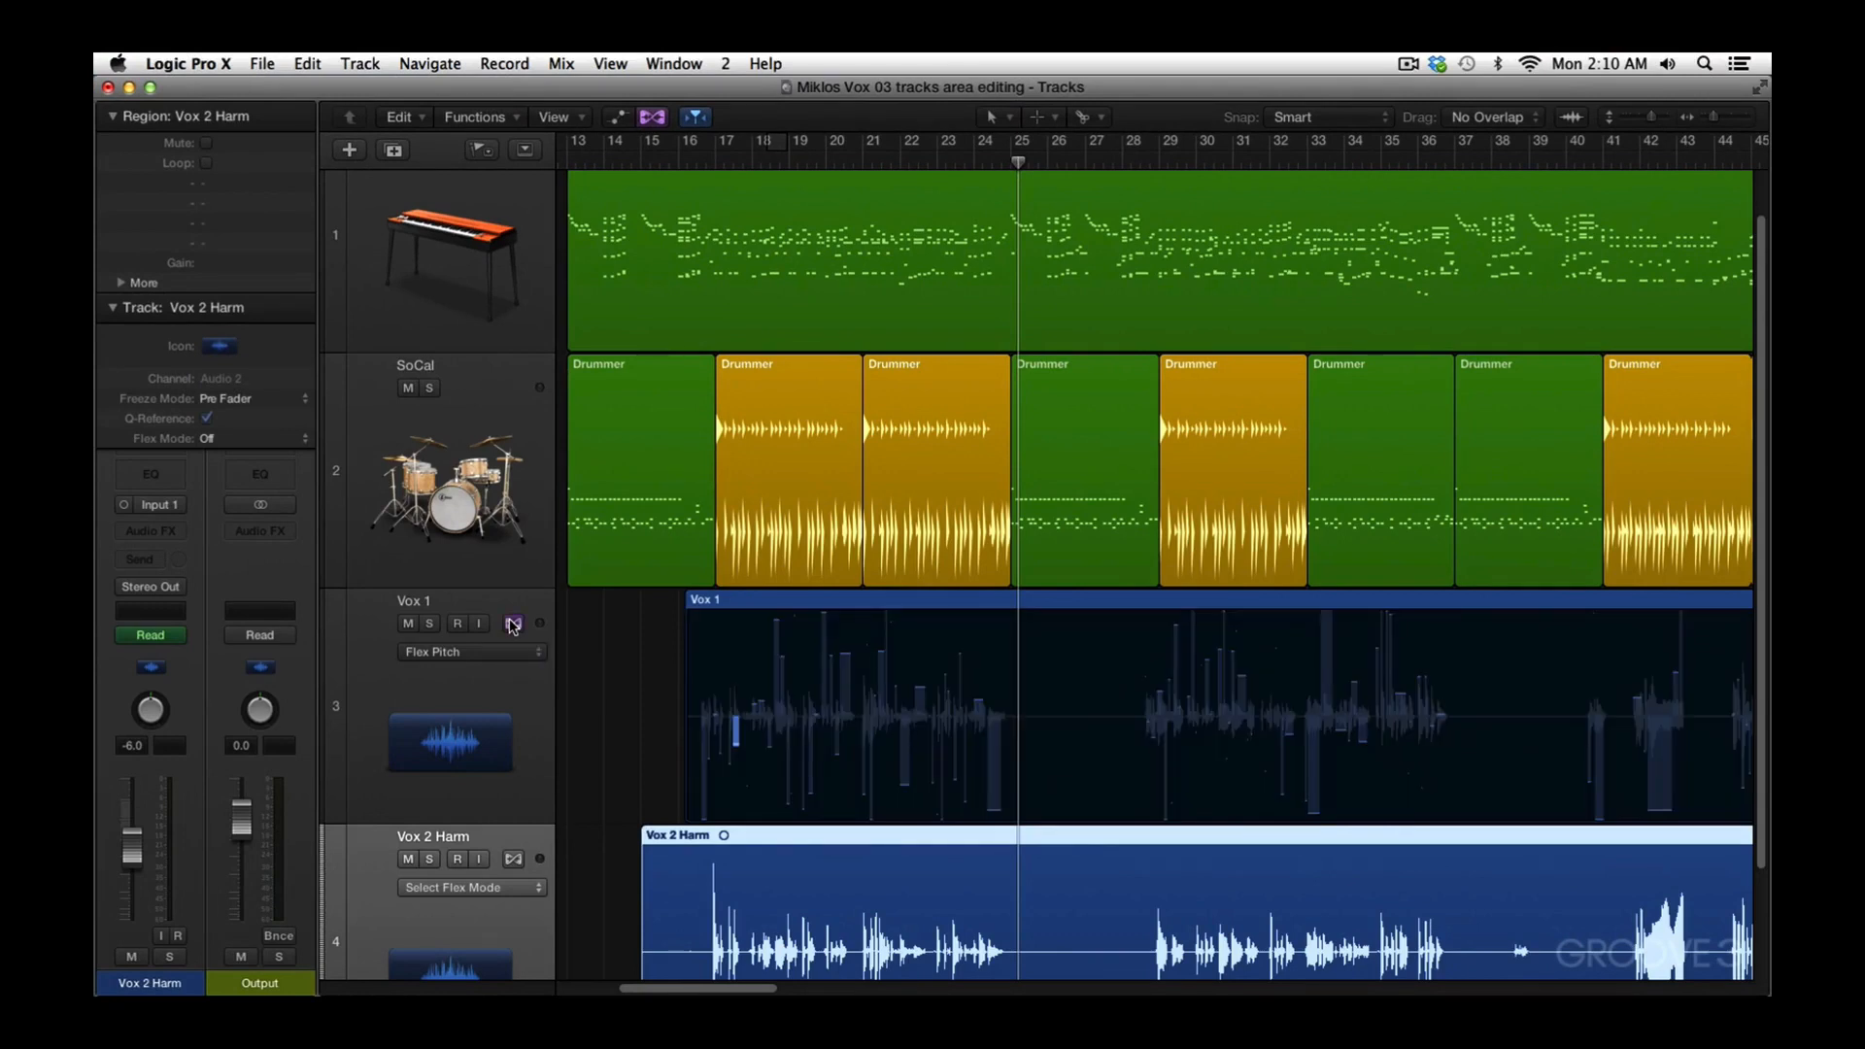
scroll(690, 649, down, 3)
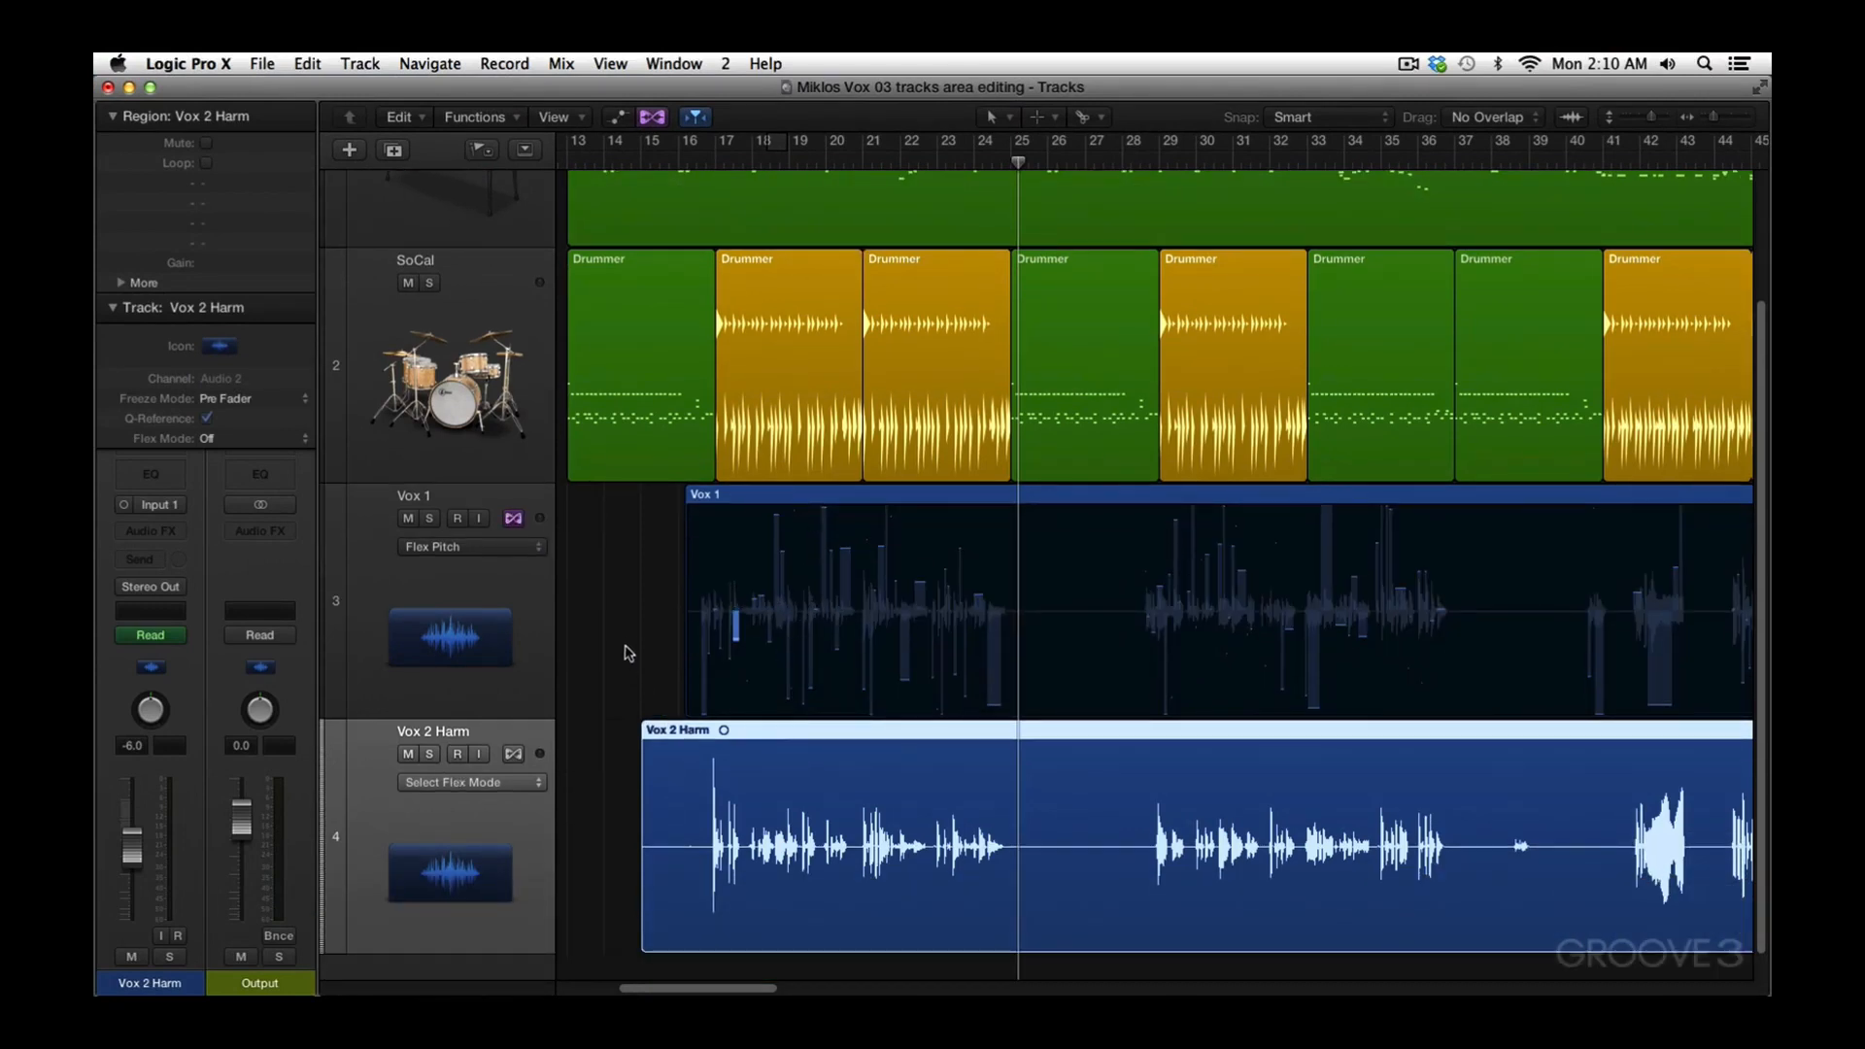
click(522, 607)
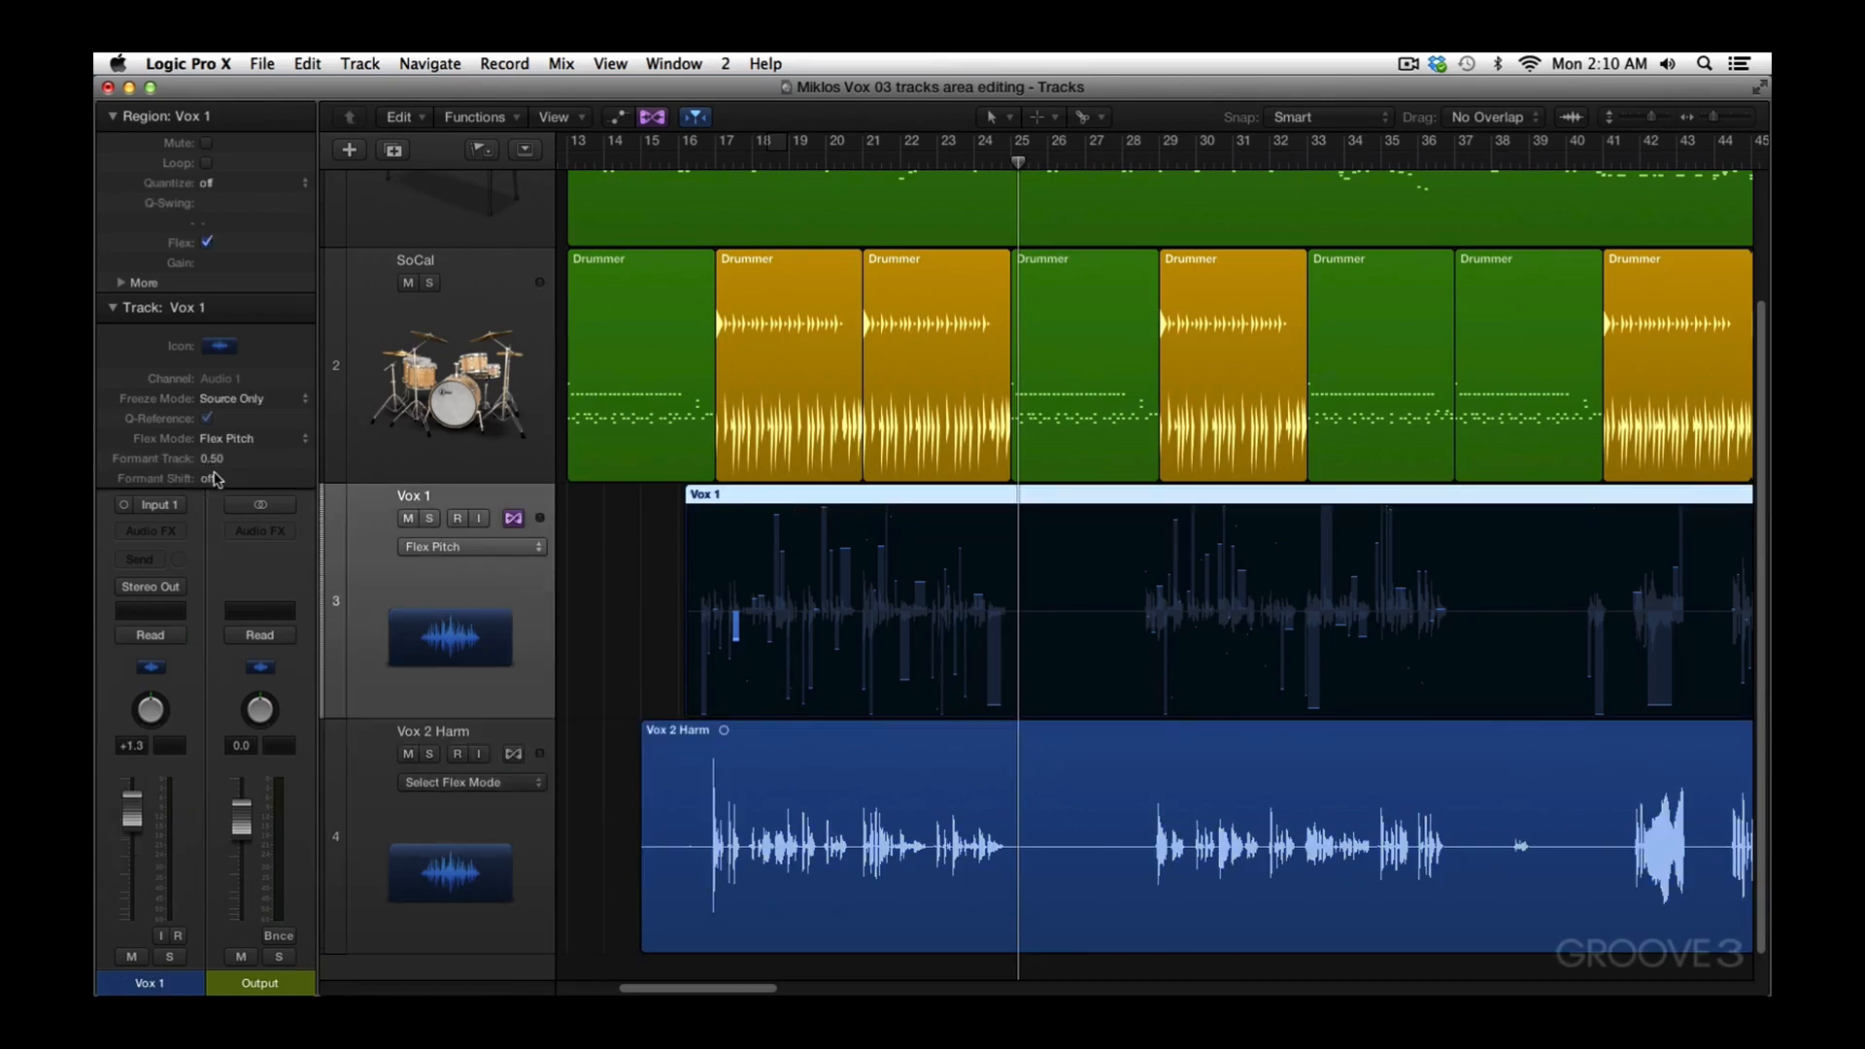
Examine the flex modes offered in the Vox 1 track header and track inspector, keeping Flex Pitch selected
click(483, 550)
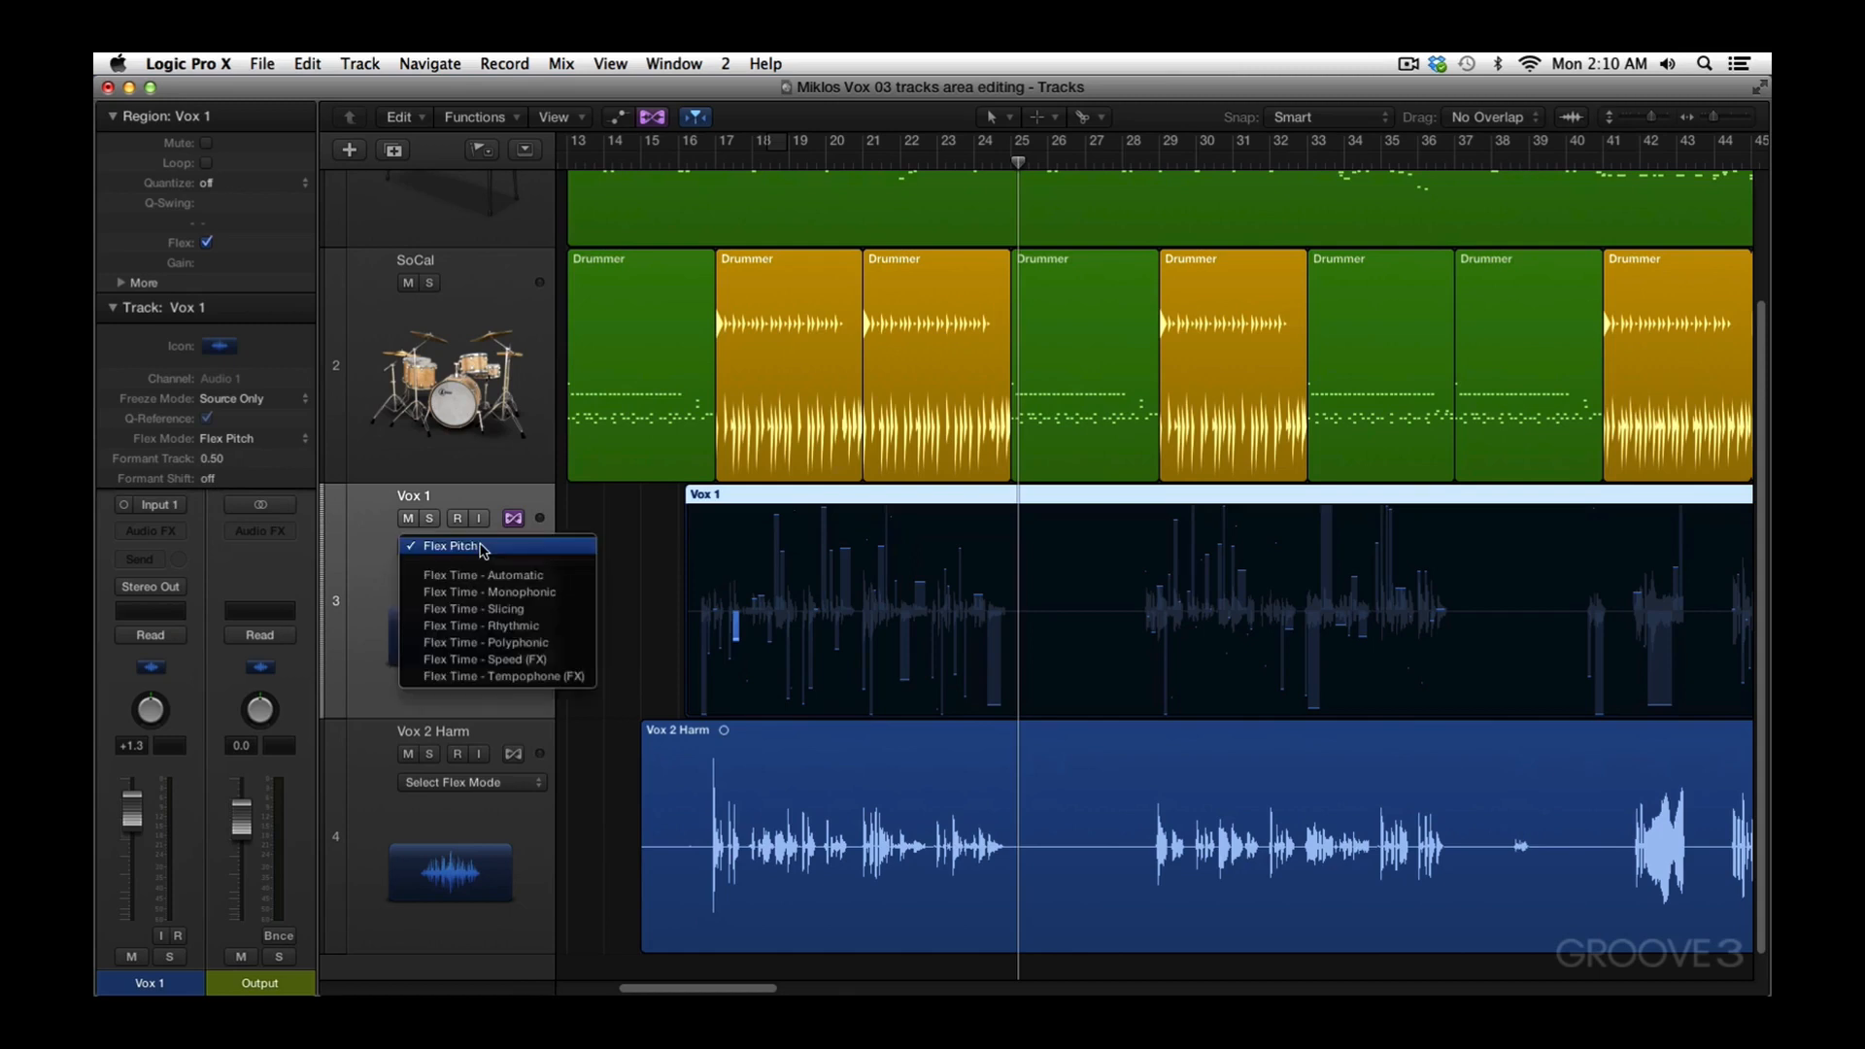
click(537, 551)
click(254, 443)
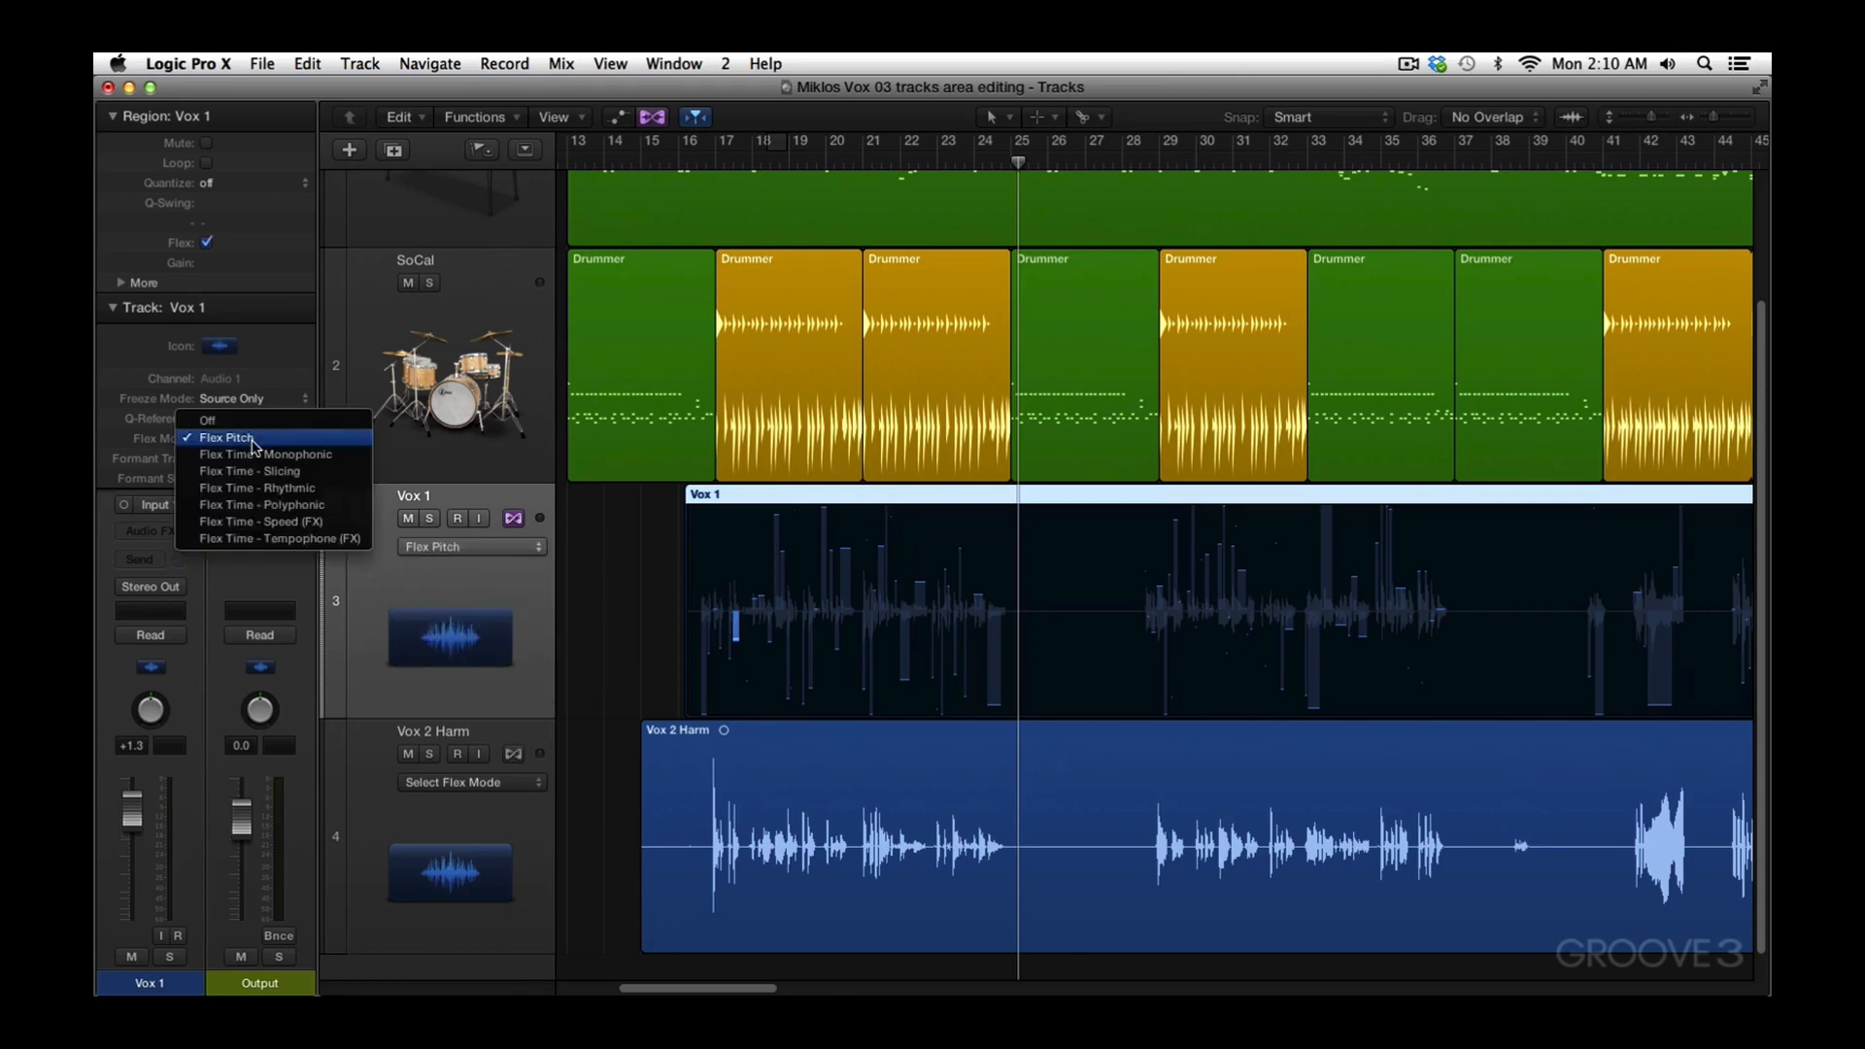
click(254, 442)
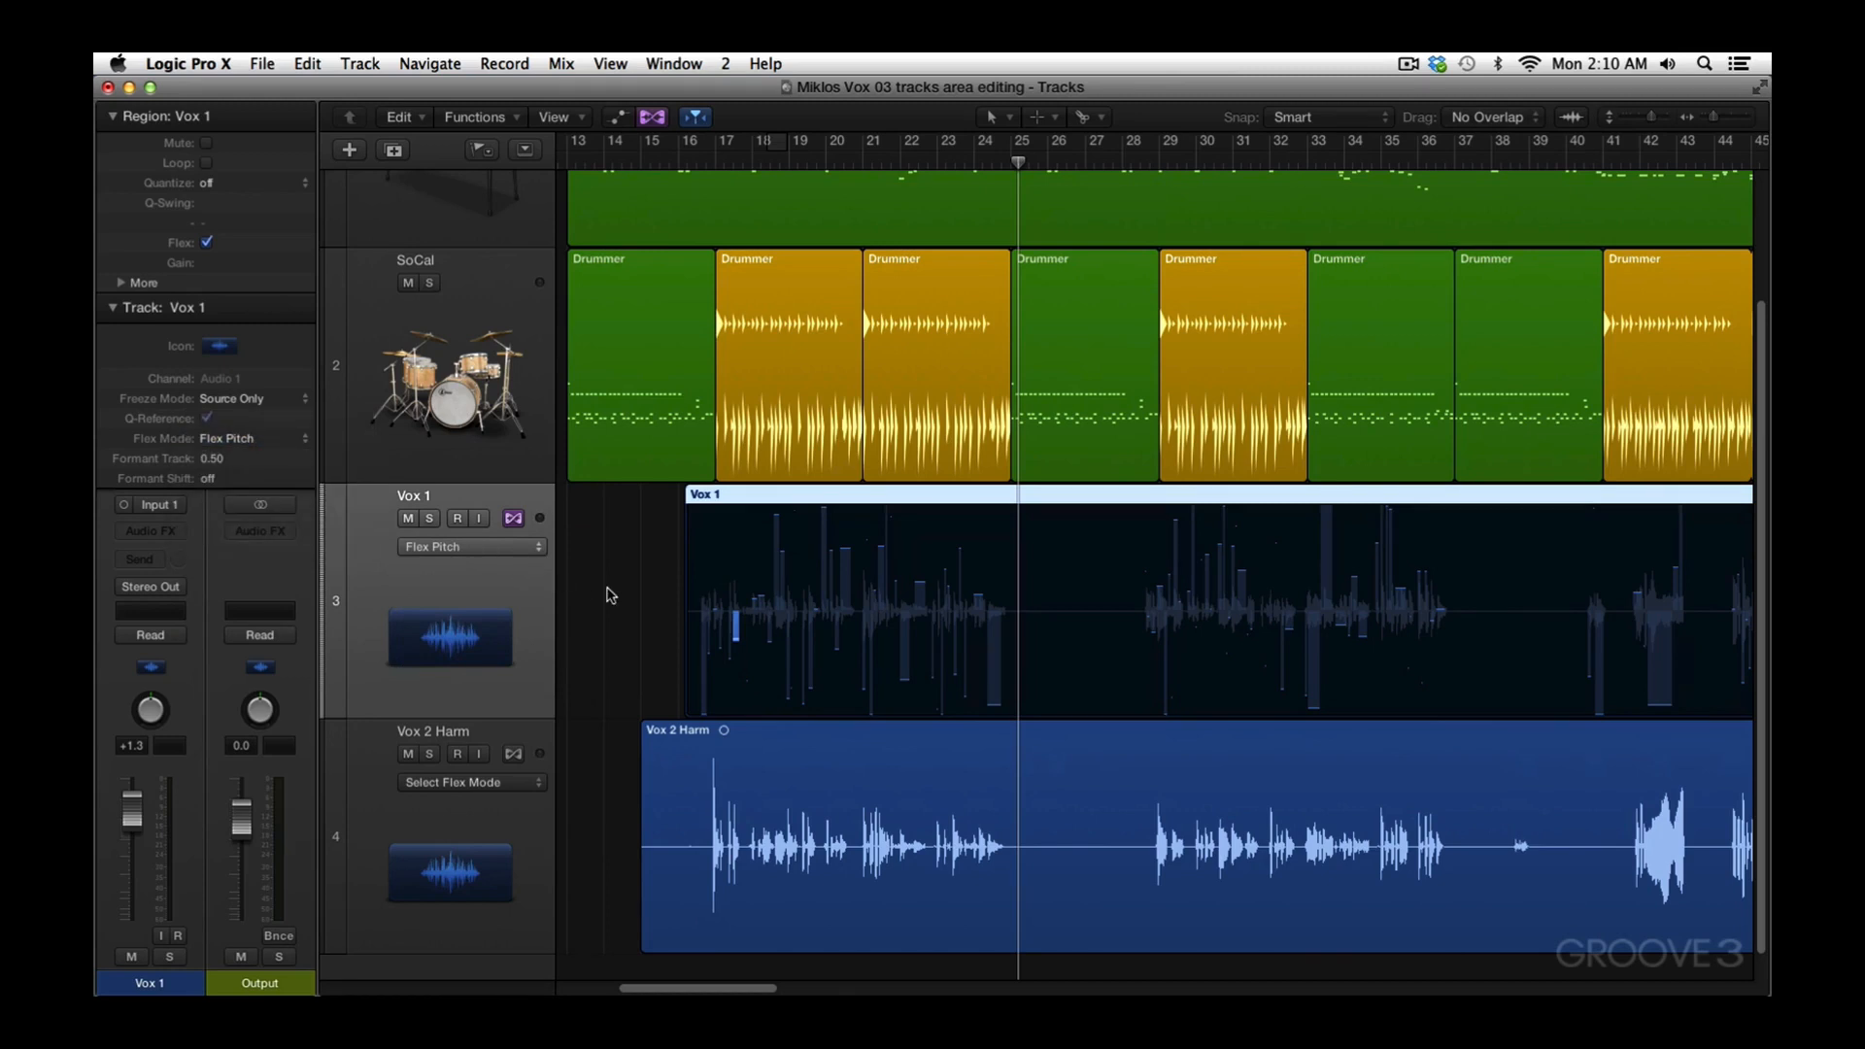
Play the song from the middle of bar 15 with Flex Pitch on for Vox 1
scroll(610, 595, up, 2)
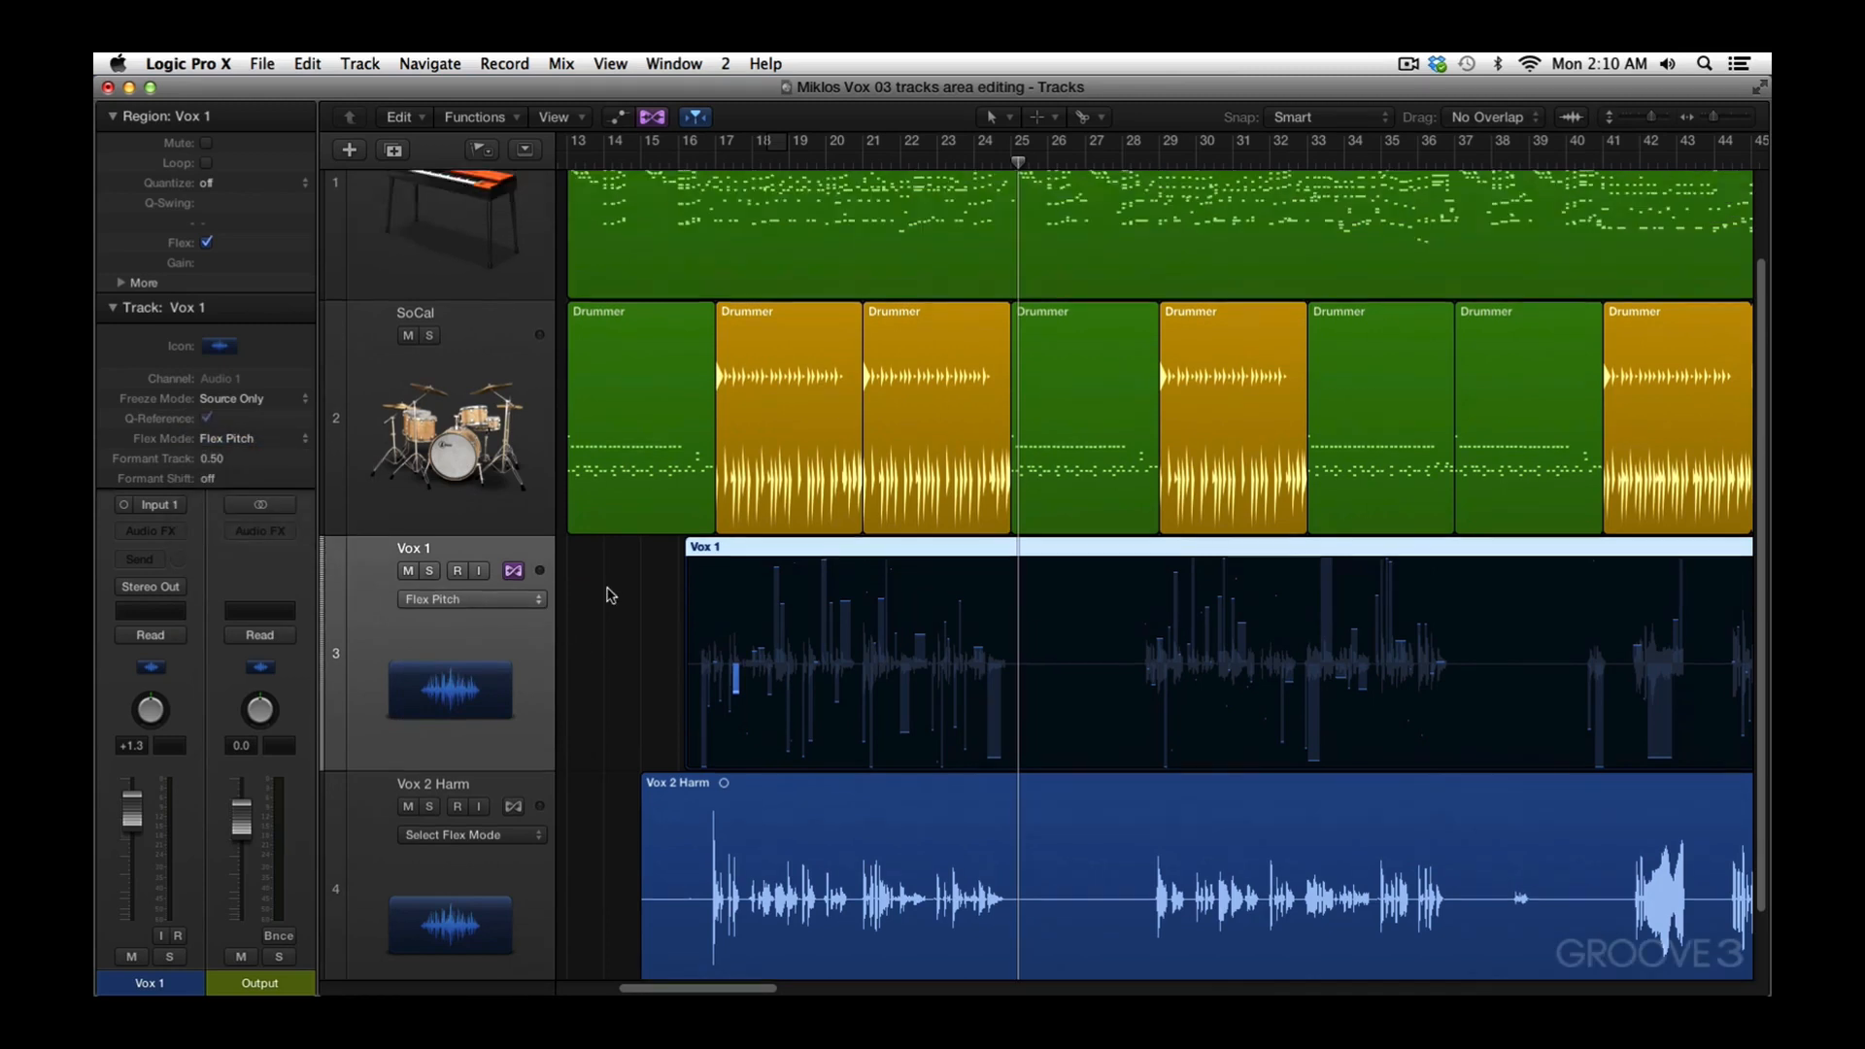
click(670, 165)
key(space)
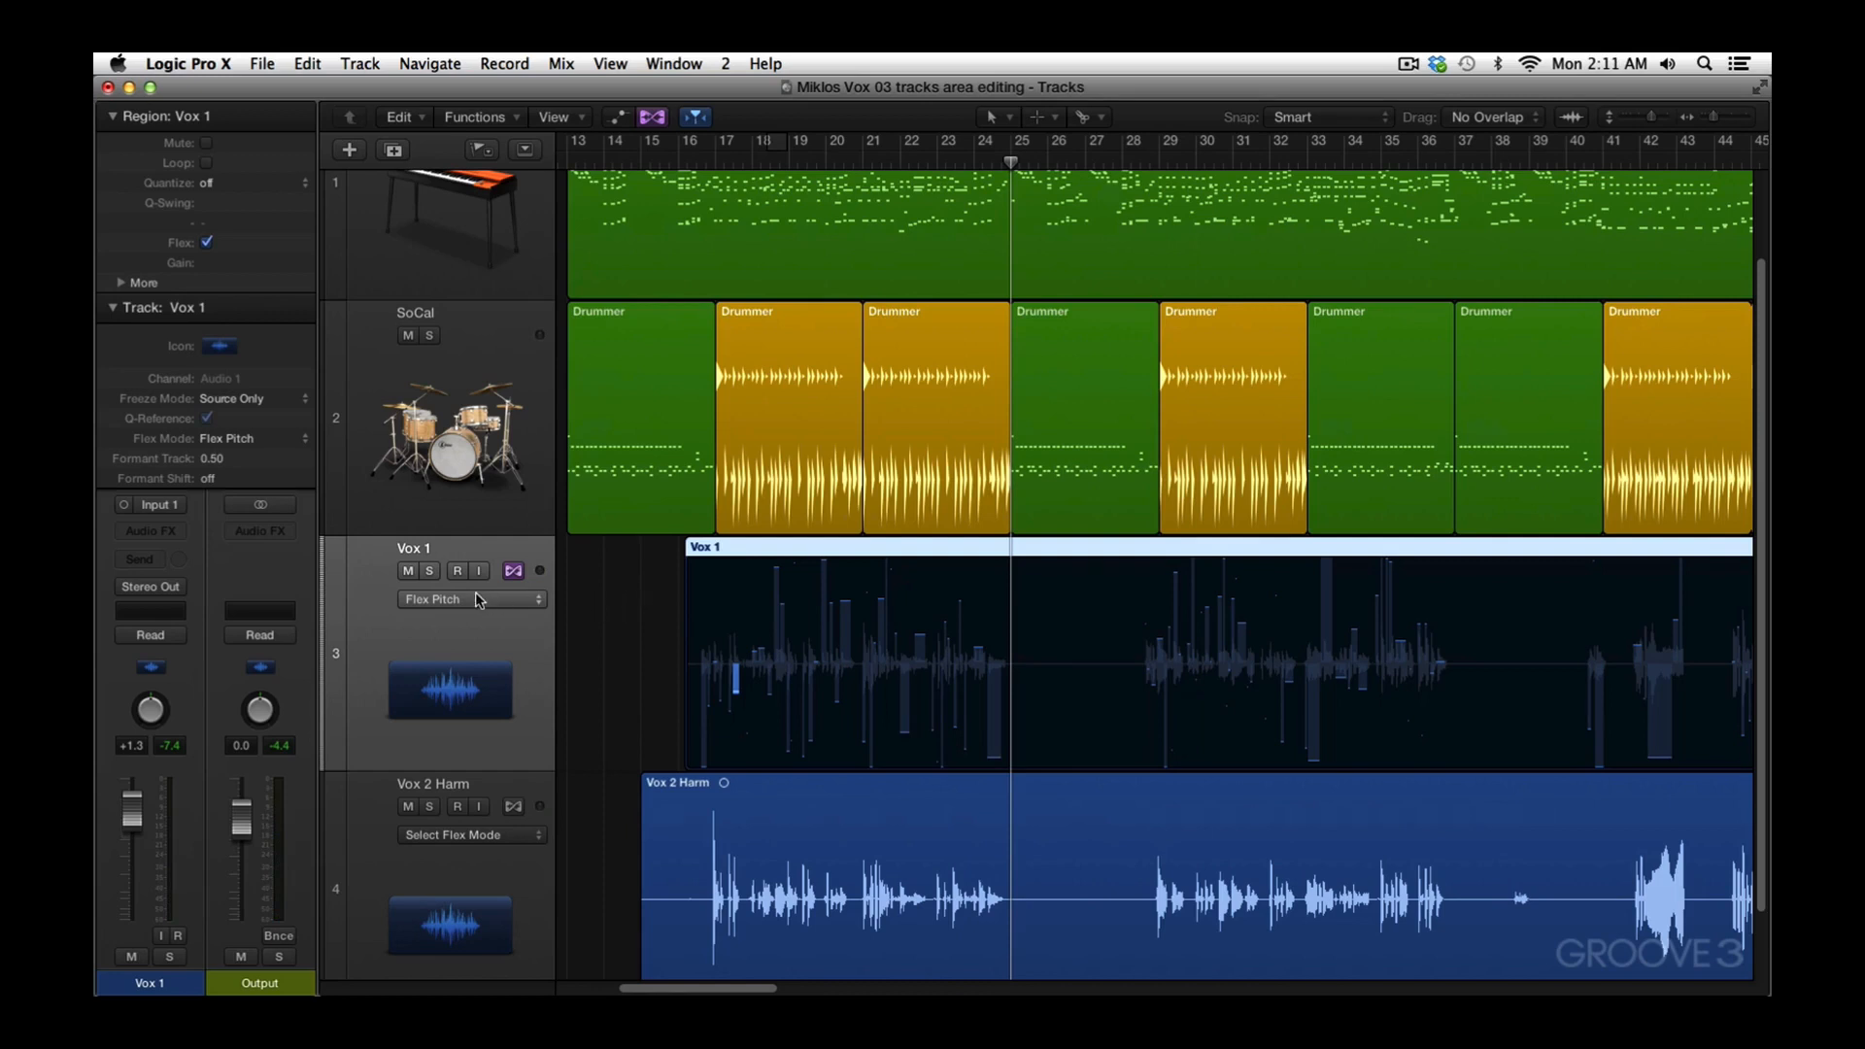
Solo the Vox 1 track to work on its vocal notes alone
click(430, 571)
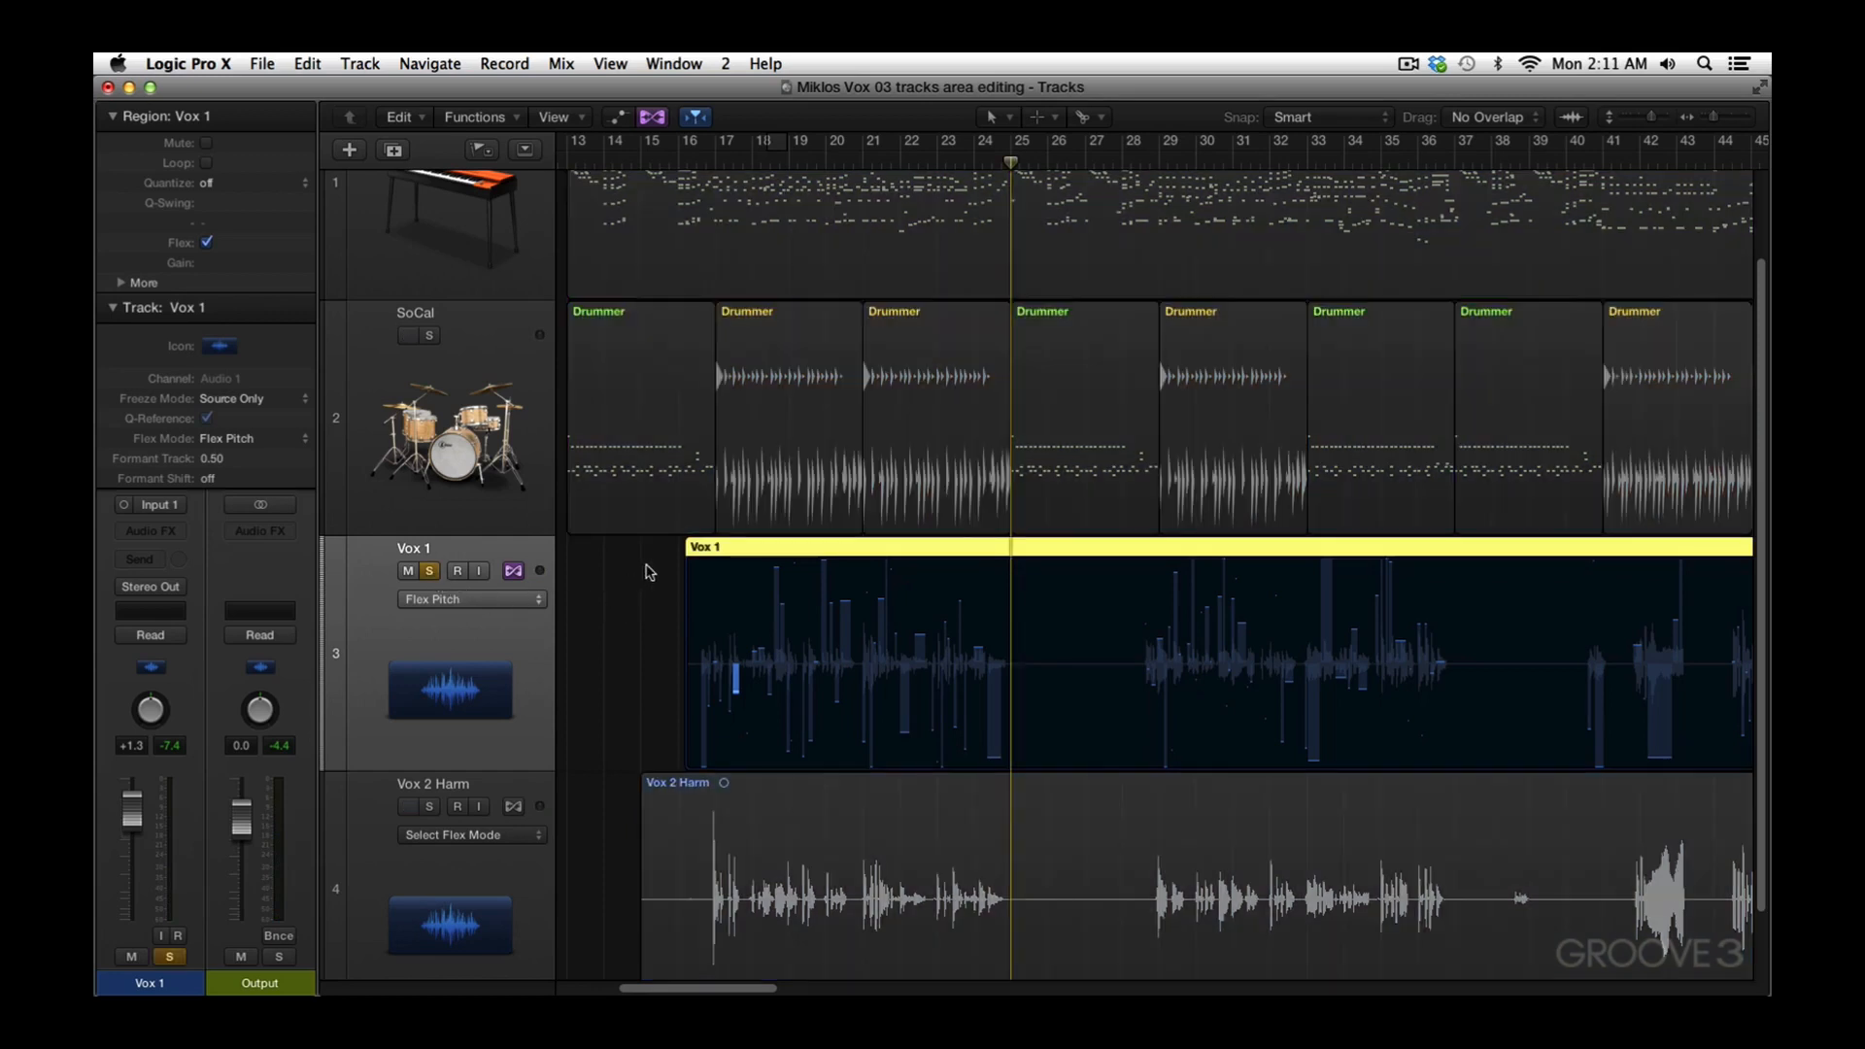
drag(629, 523, 1090, 766)
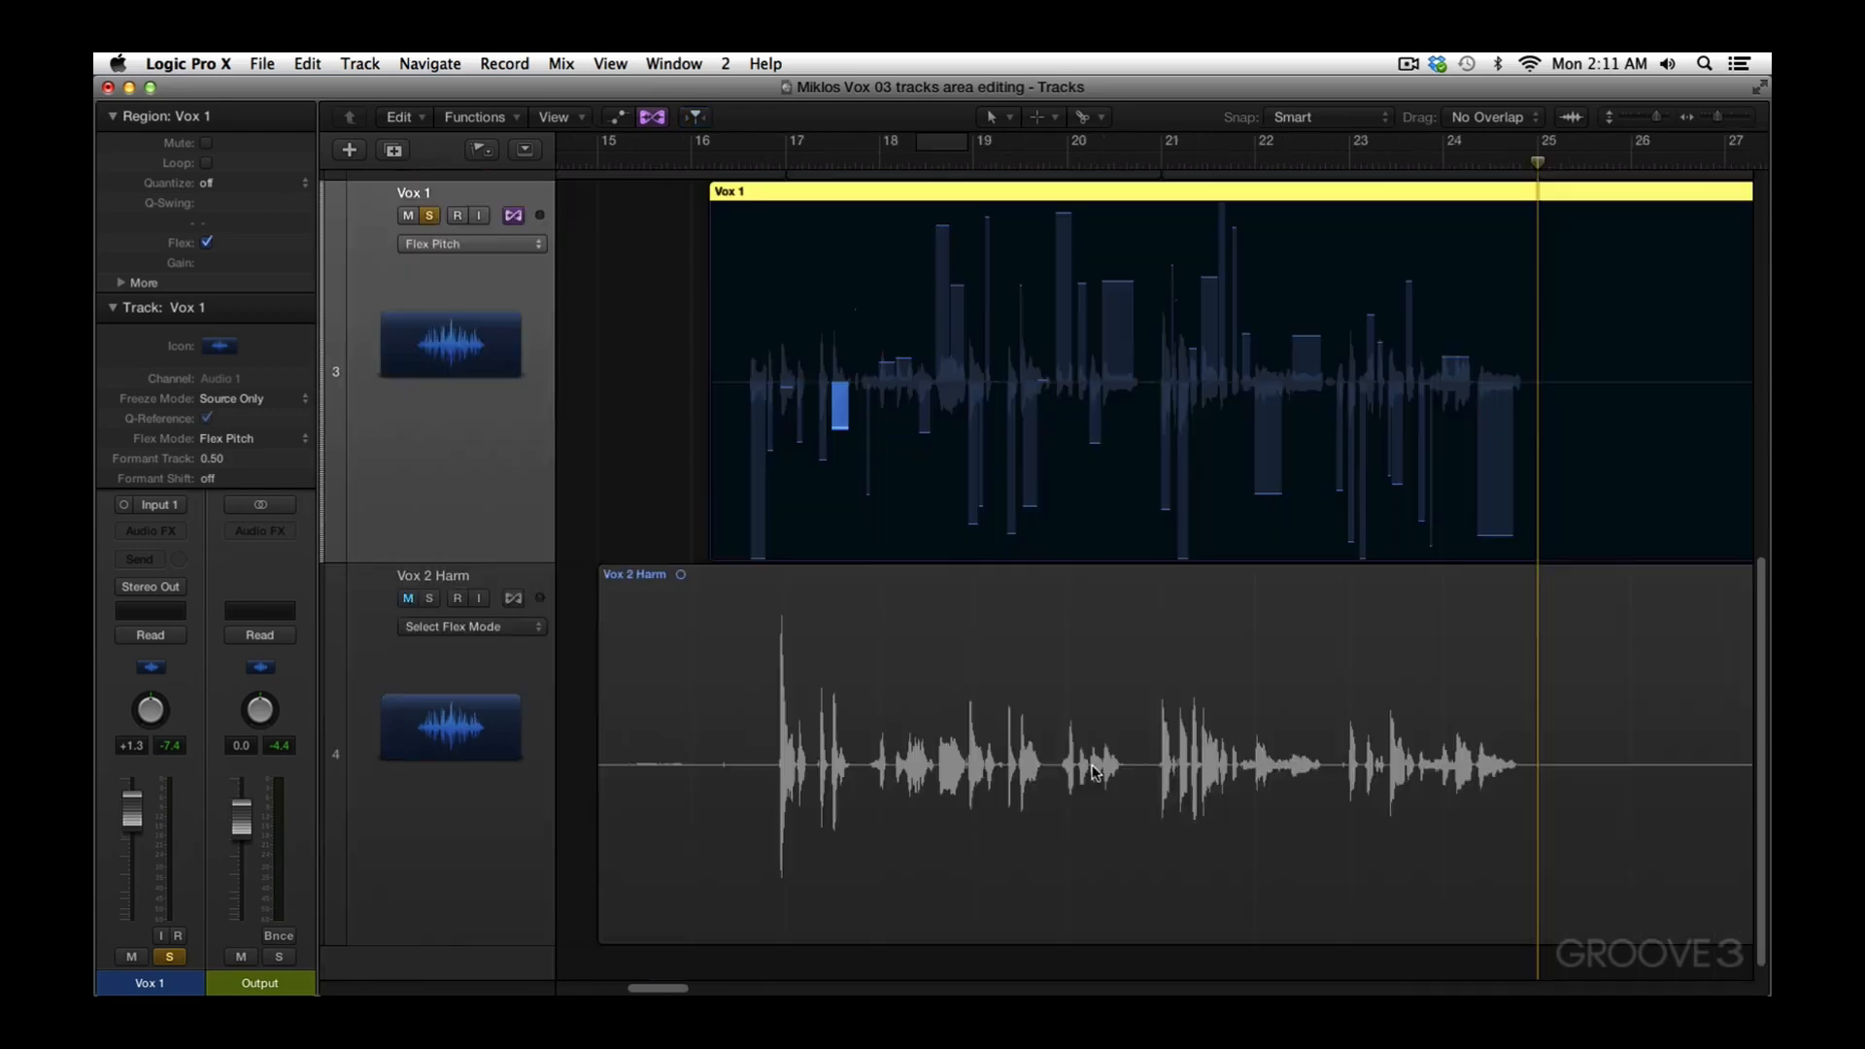
scroll(1064, 681, up, 3)
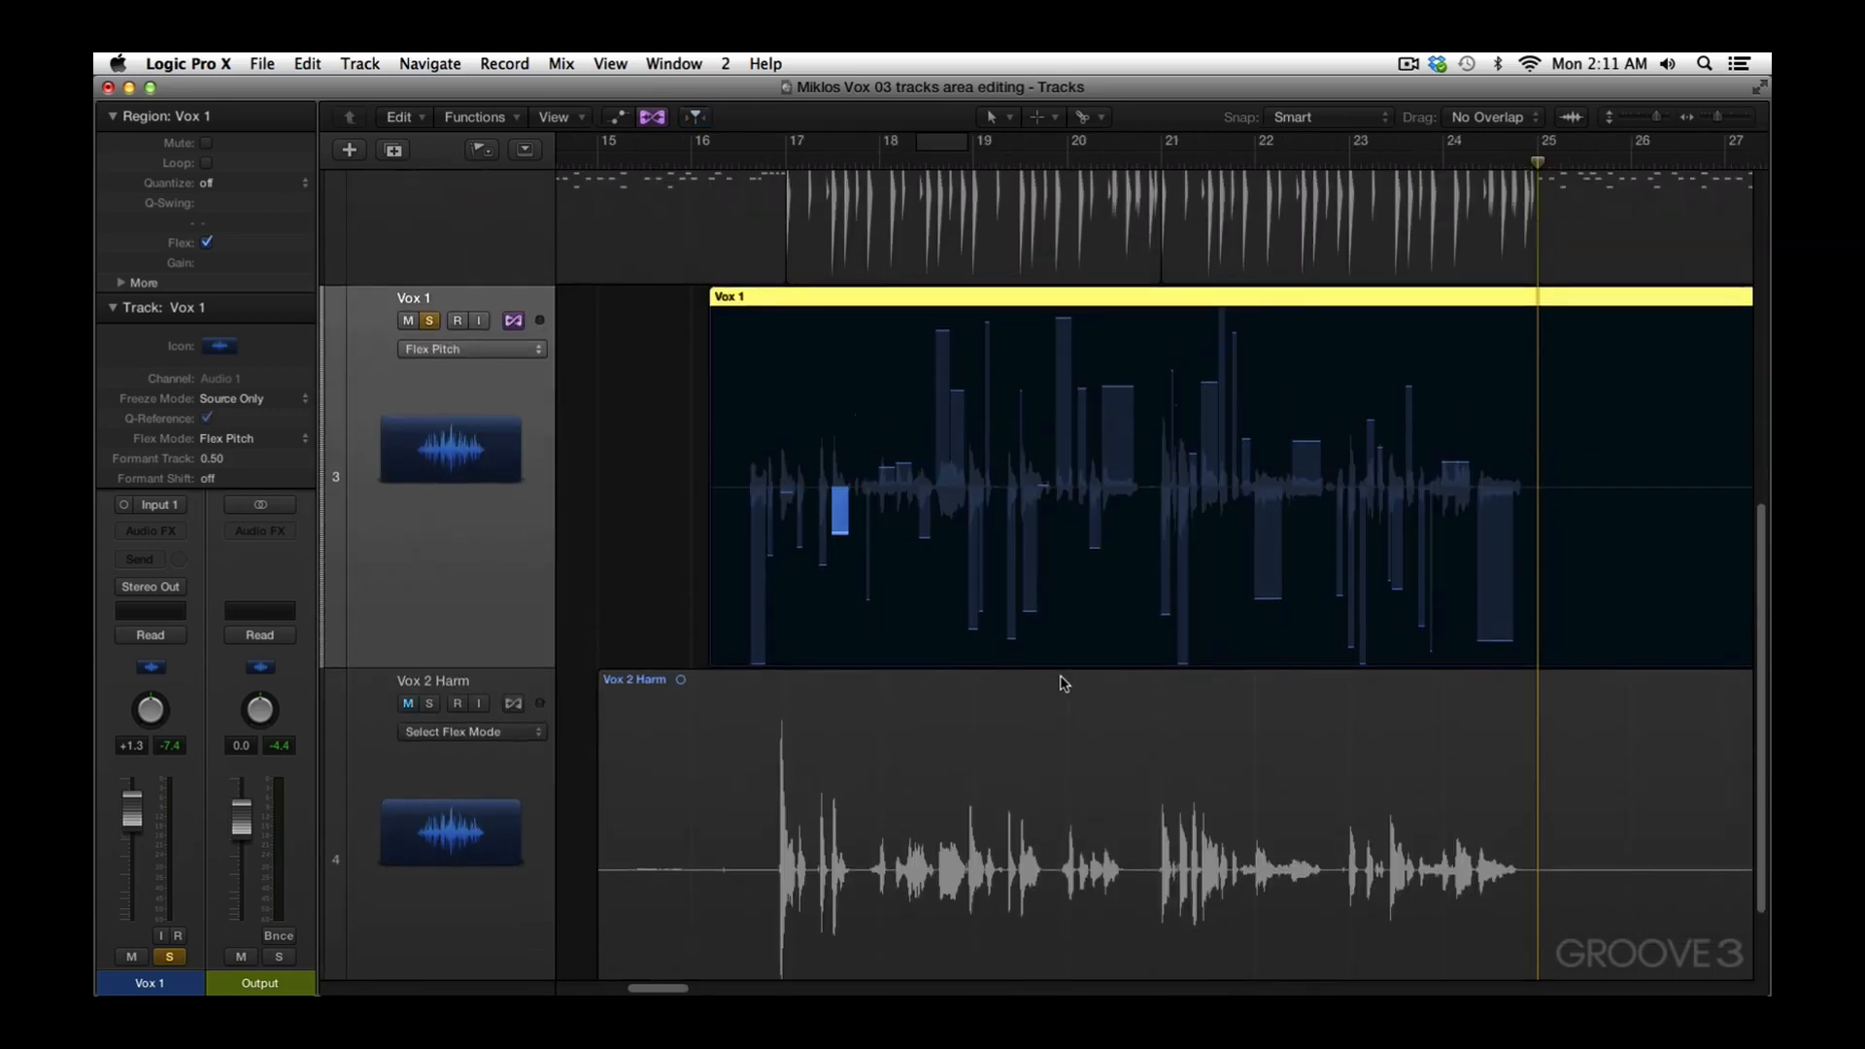
drag(651, 415, 1343, 574)
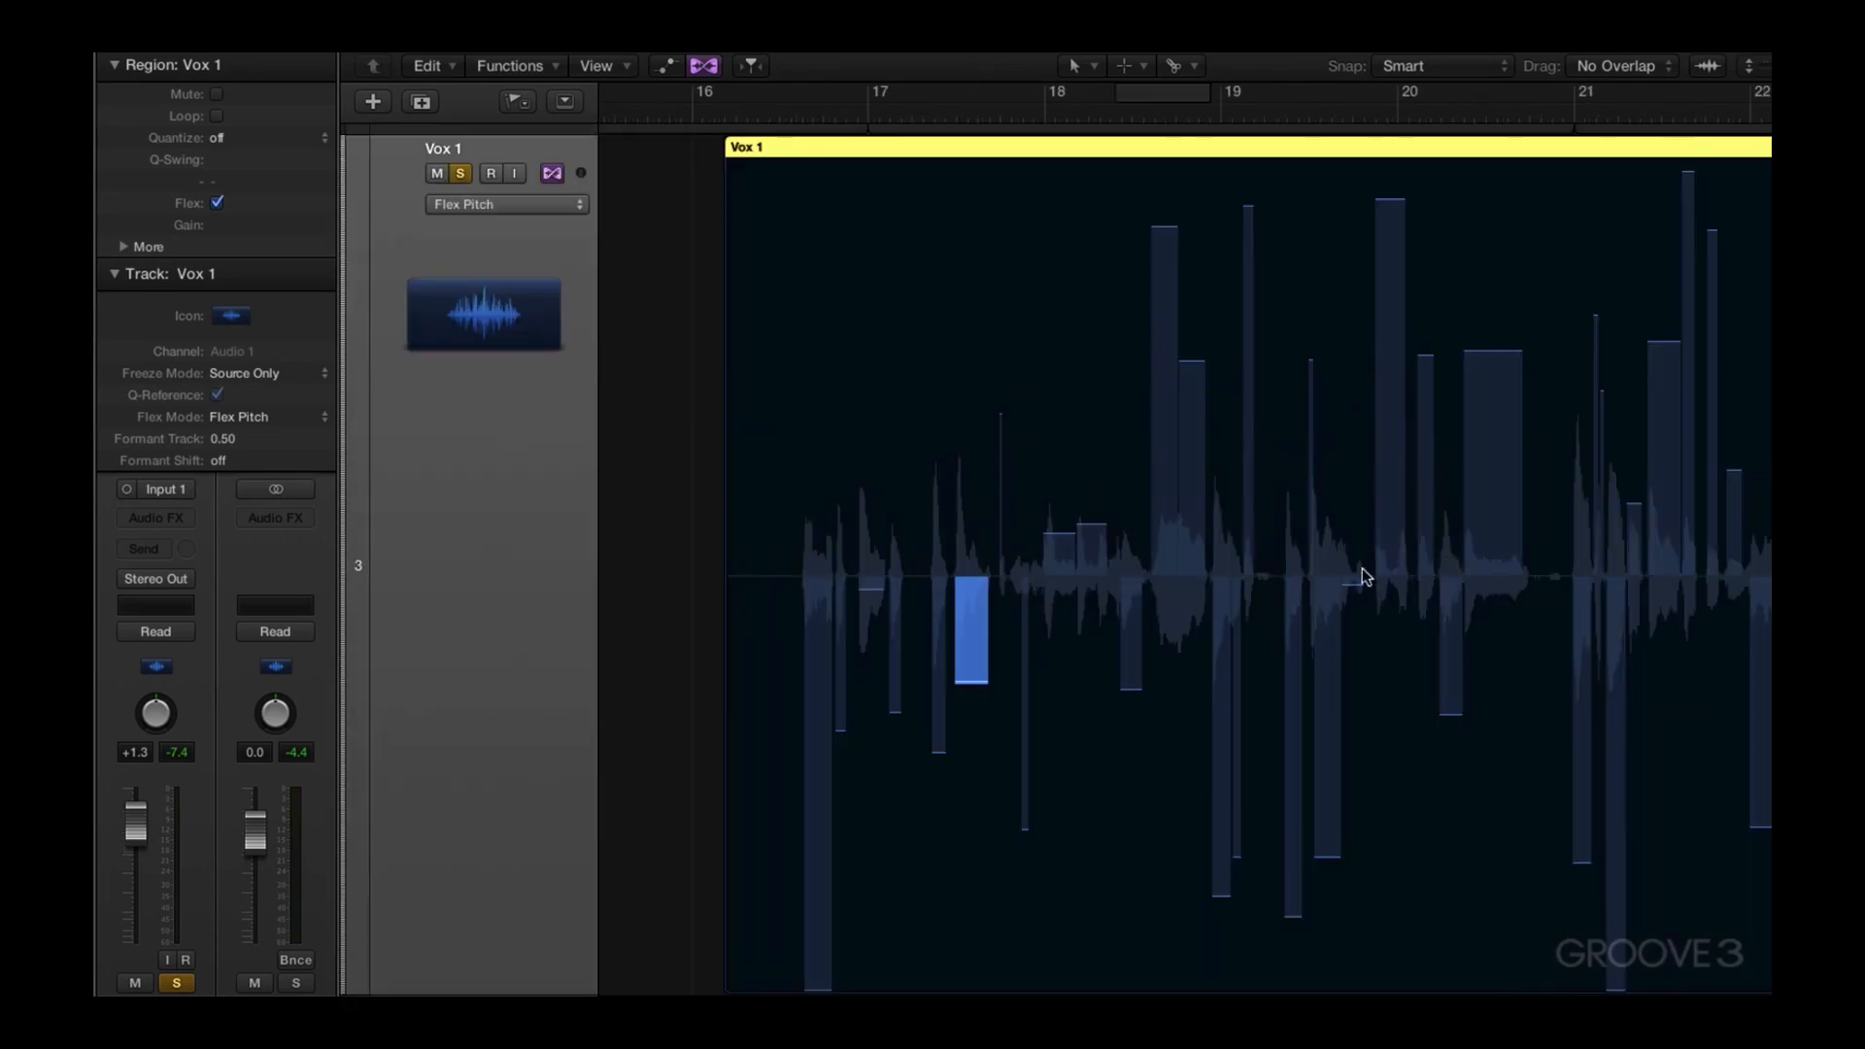
scroll(816, 583, down, 1)
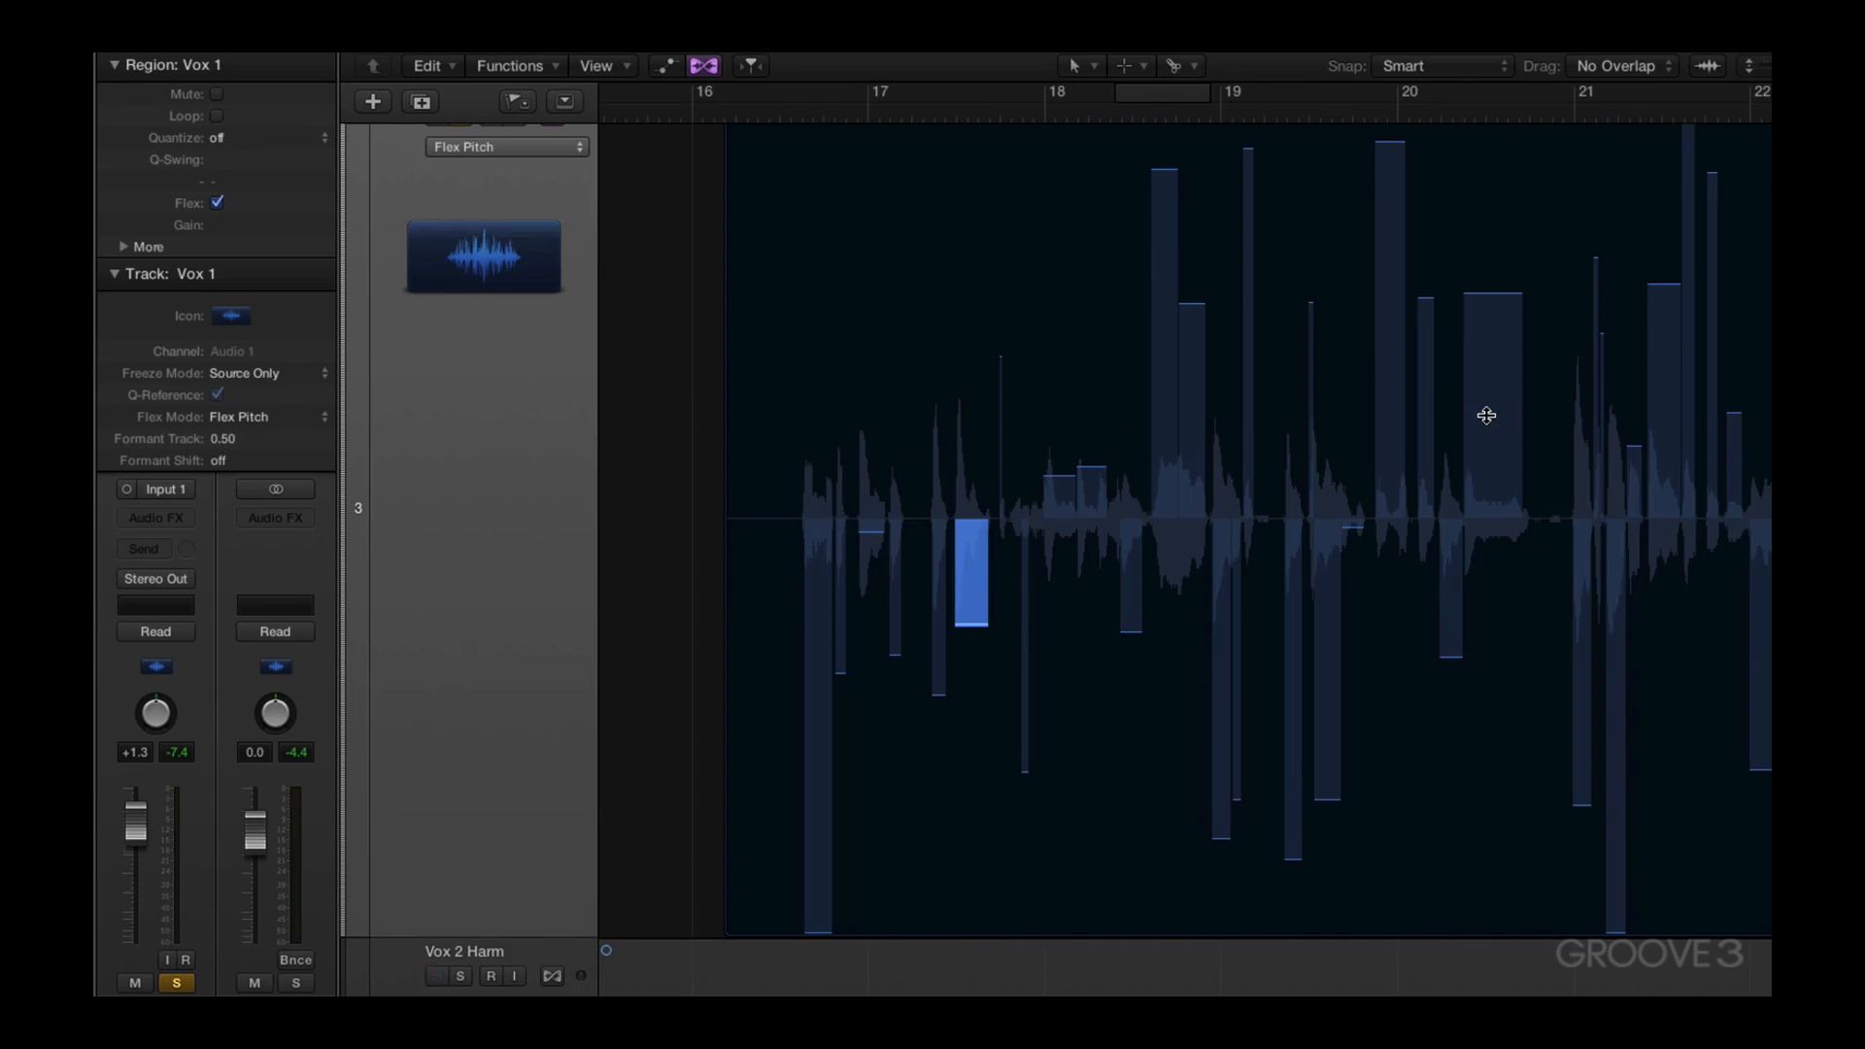
Try several higher and lower pitches for the selected note in bar 17, and set it back to its original pitch
click(983, 628)
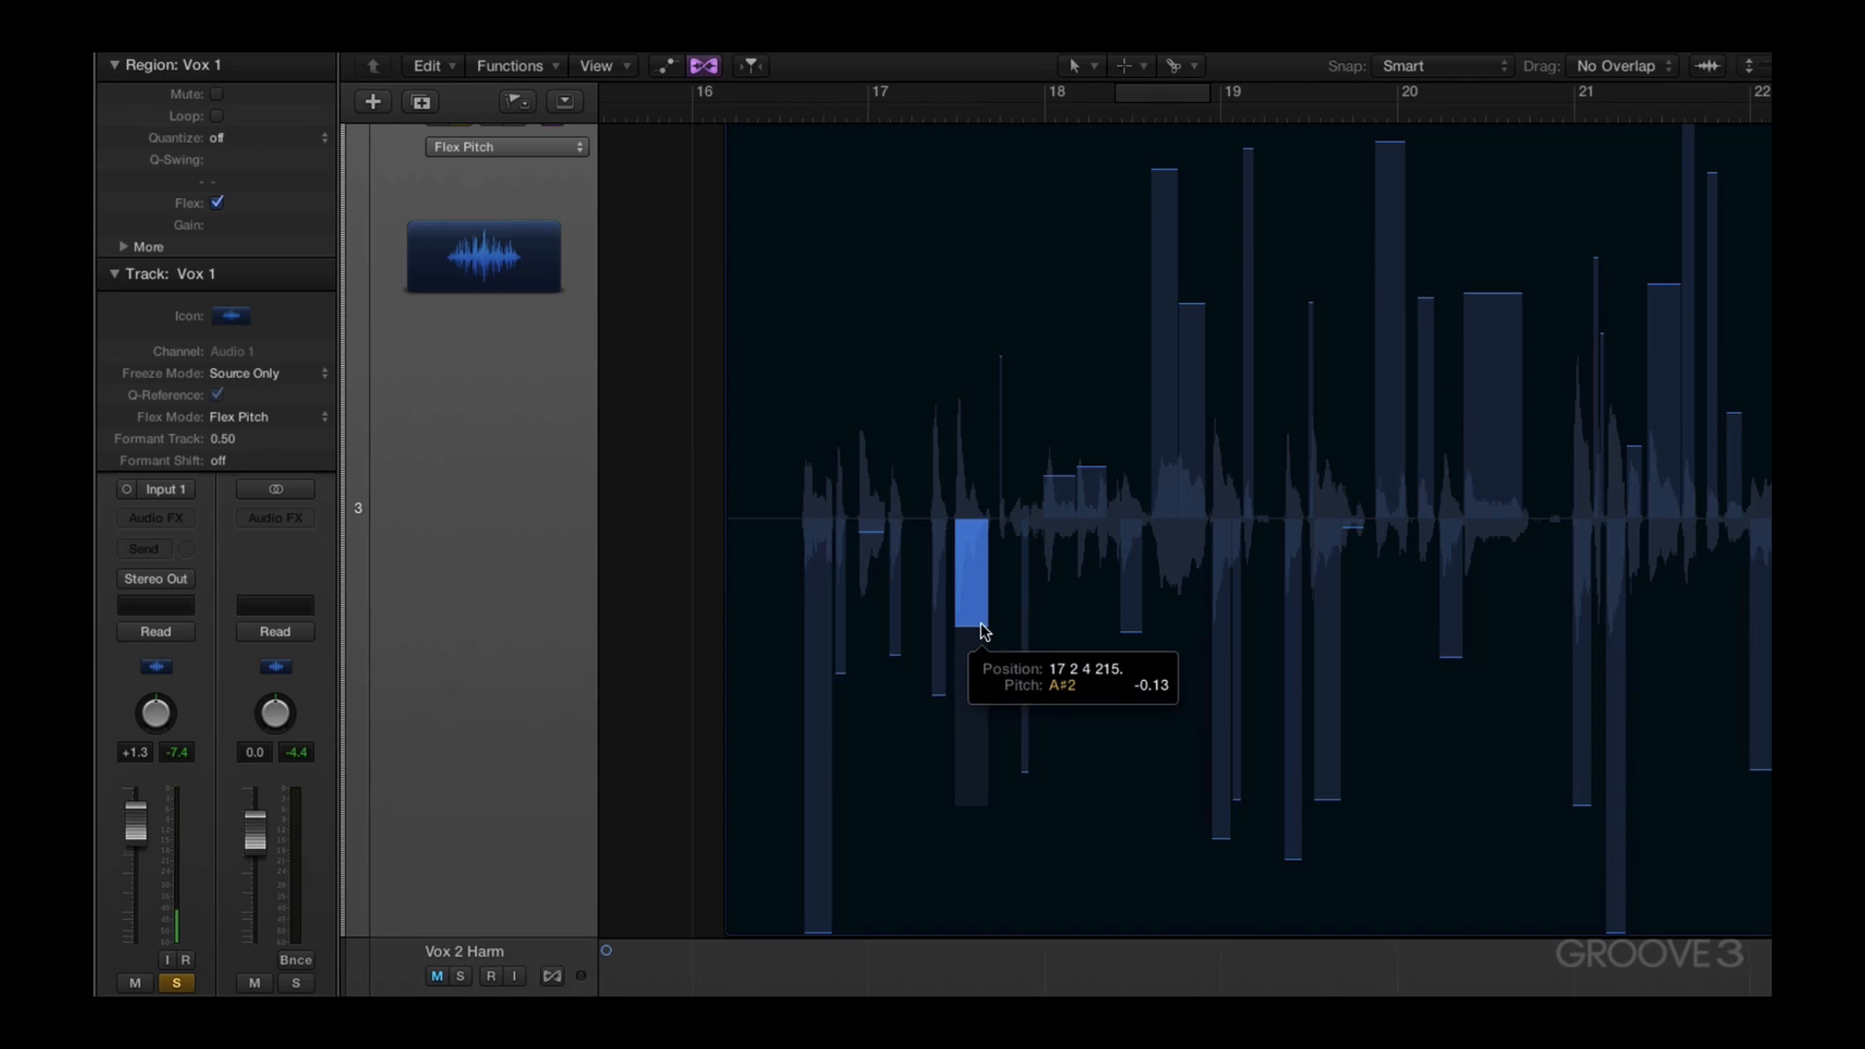
drag(983, 628, 990, 388)
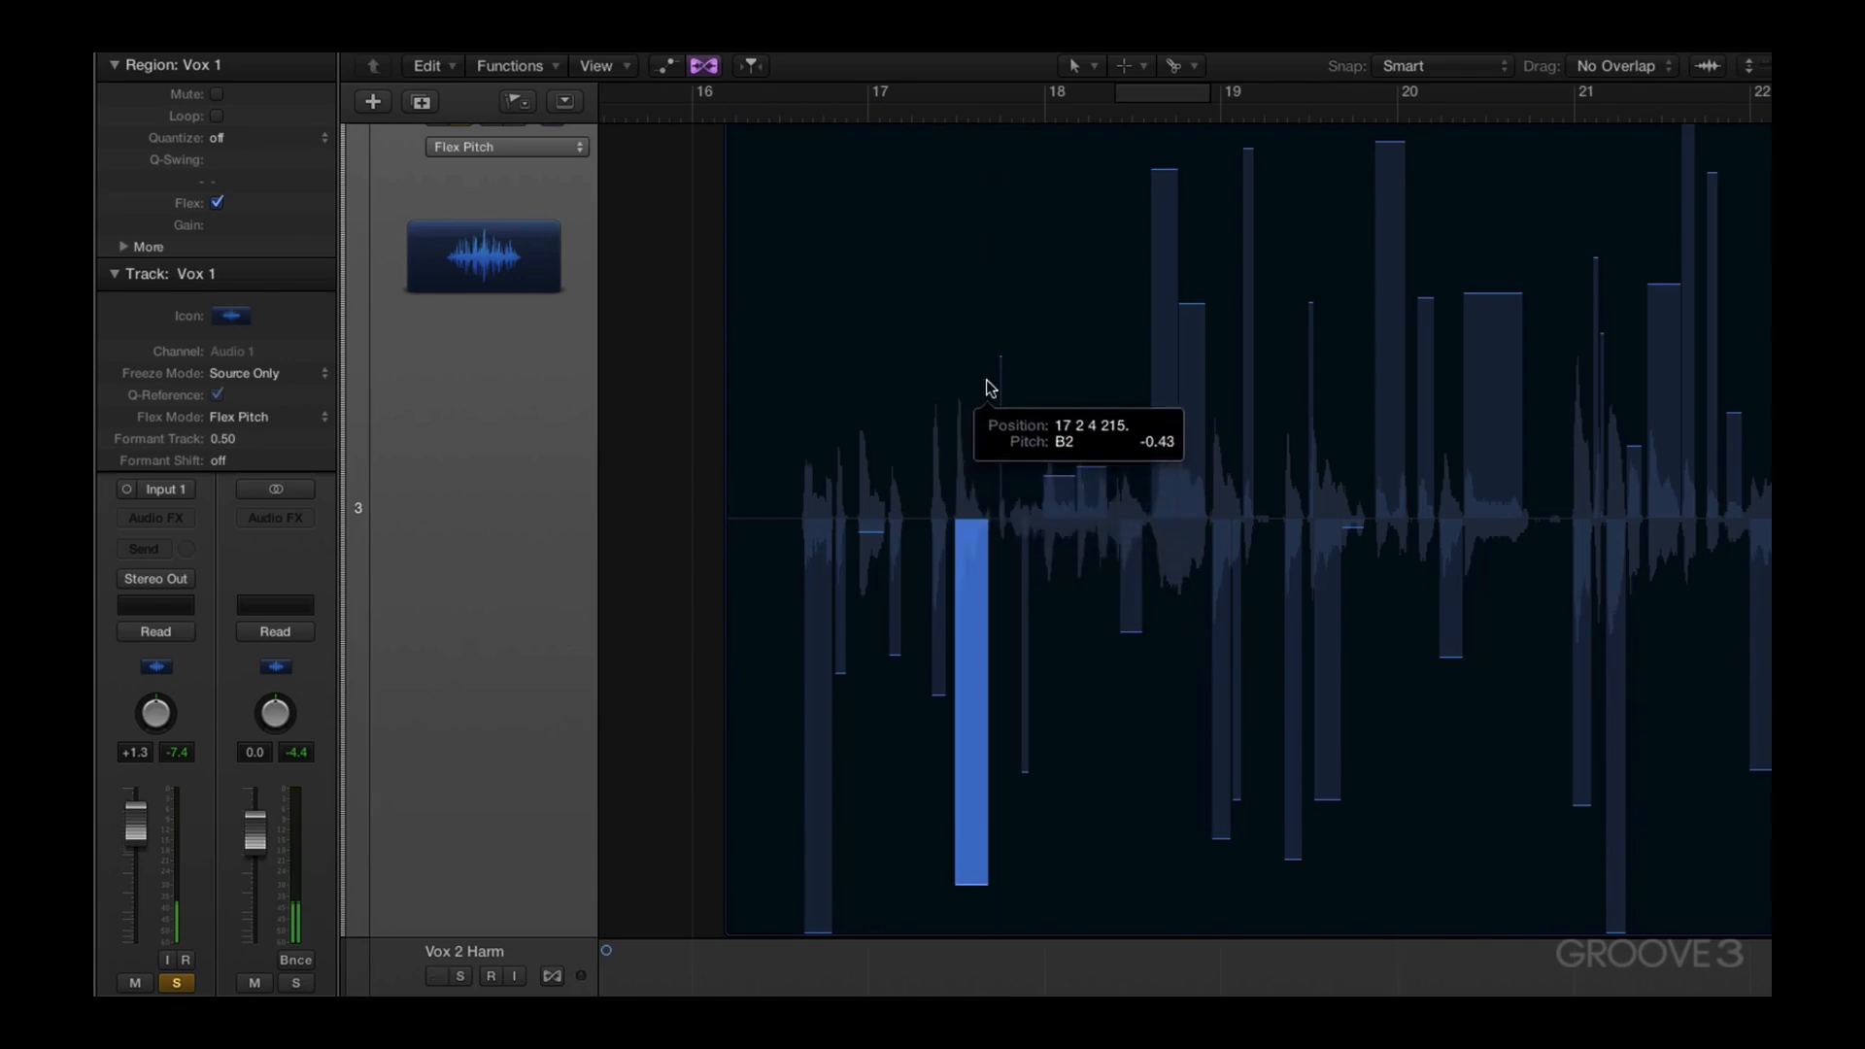
drag(987, 379, 978, 764)
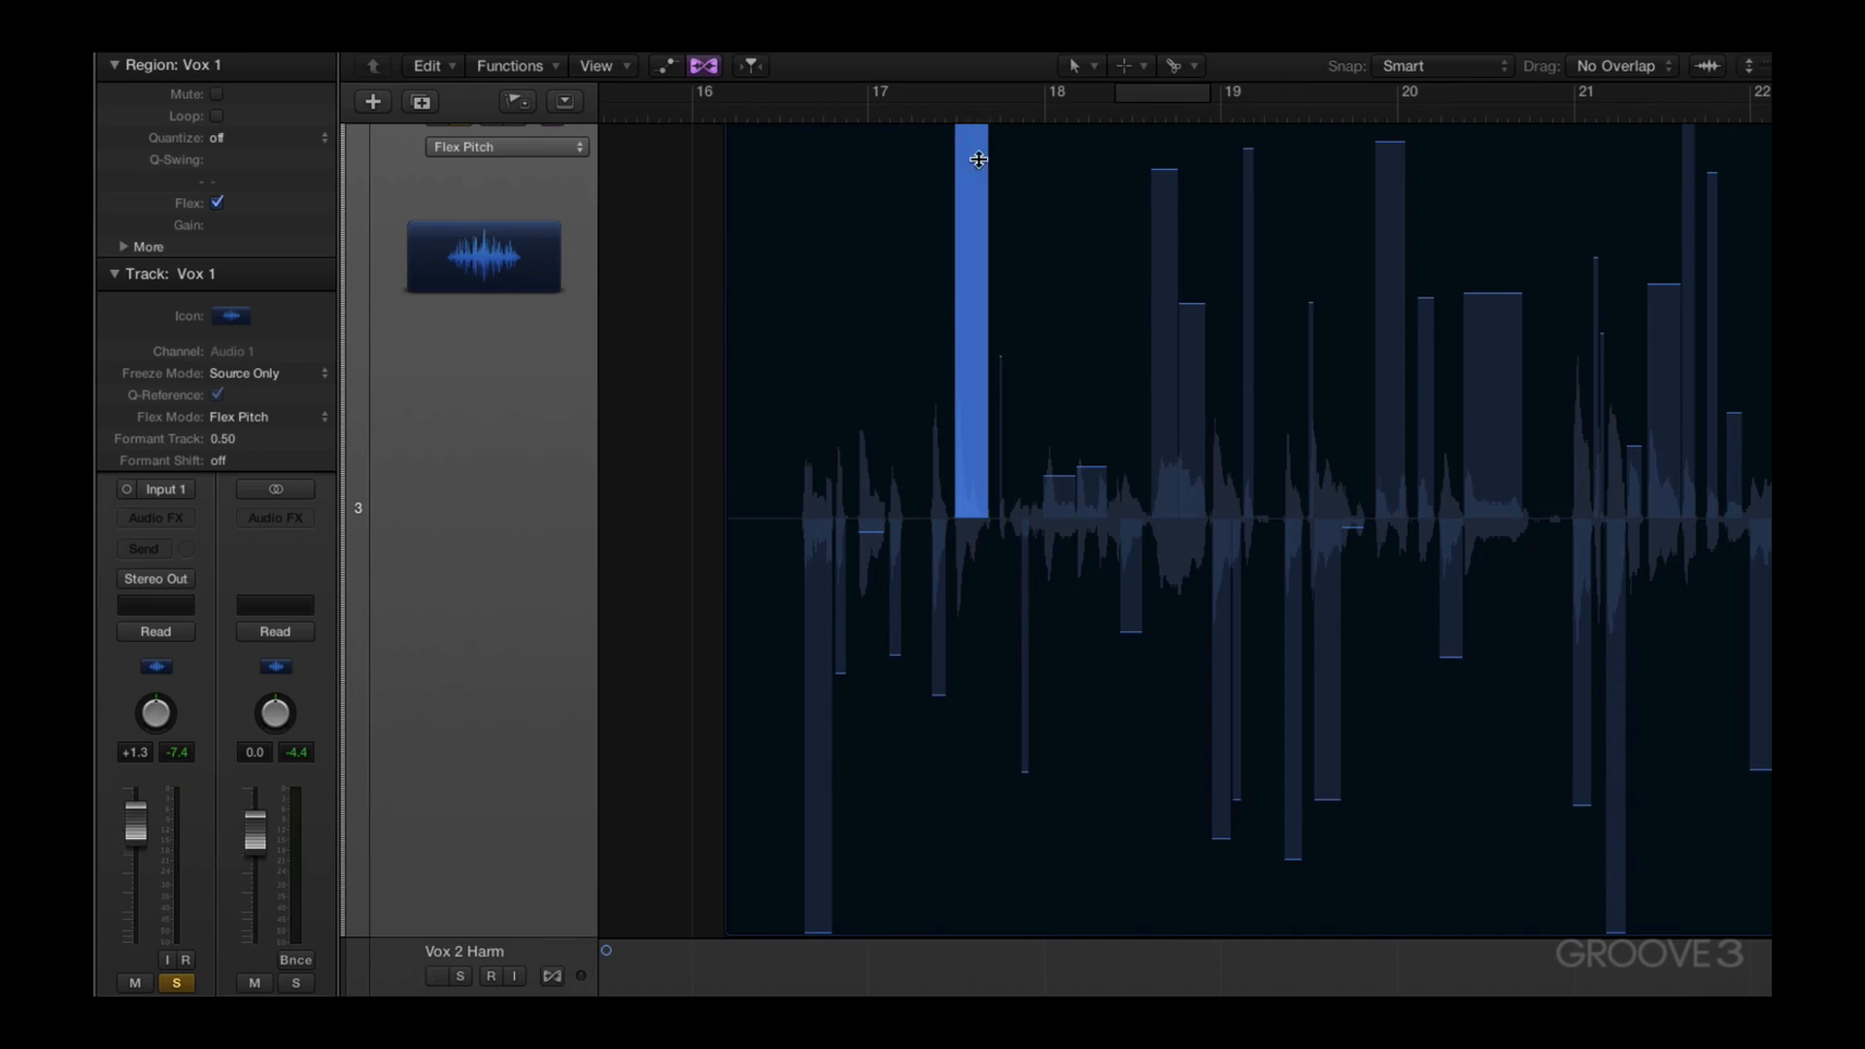
right_click(979, 160)
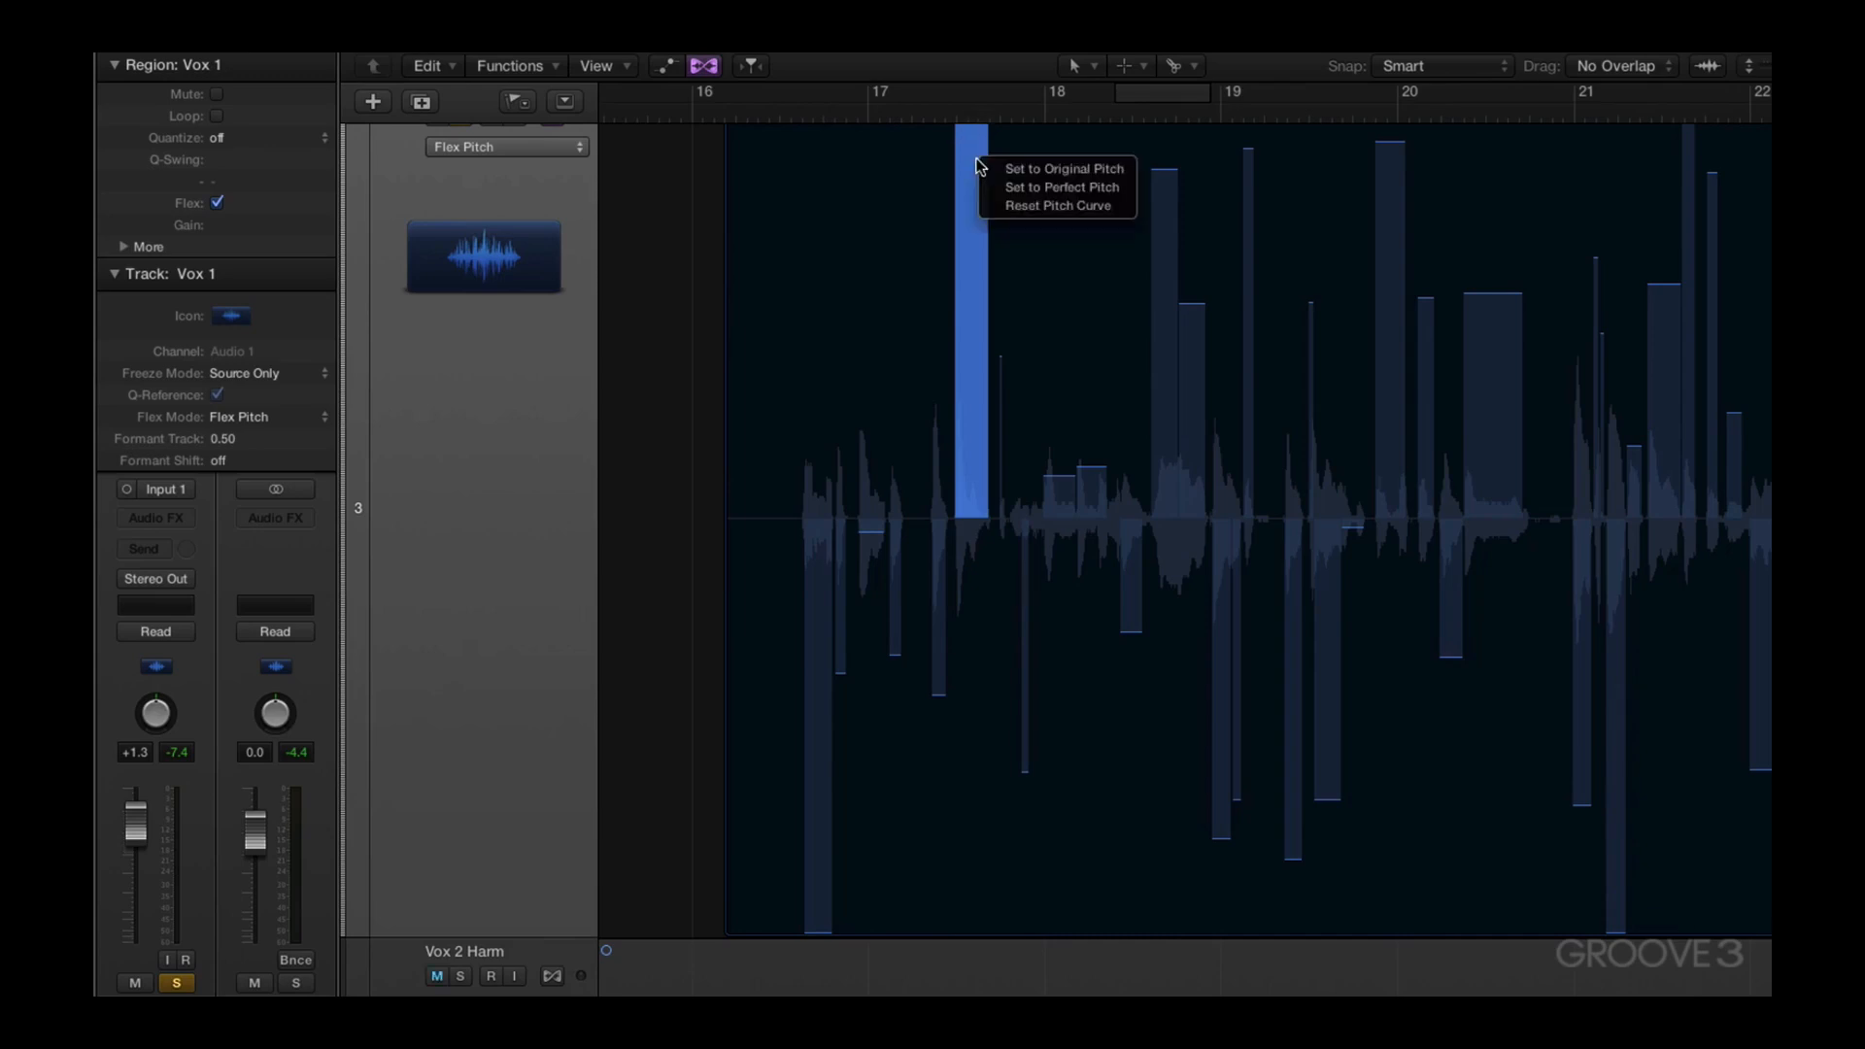
click(1022, 179)
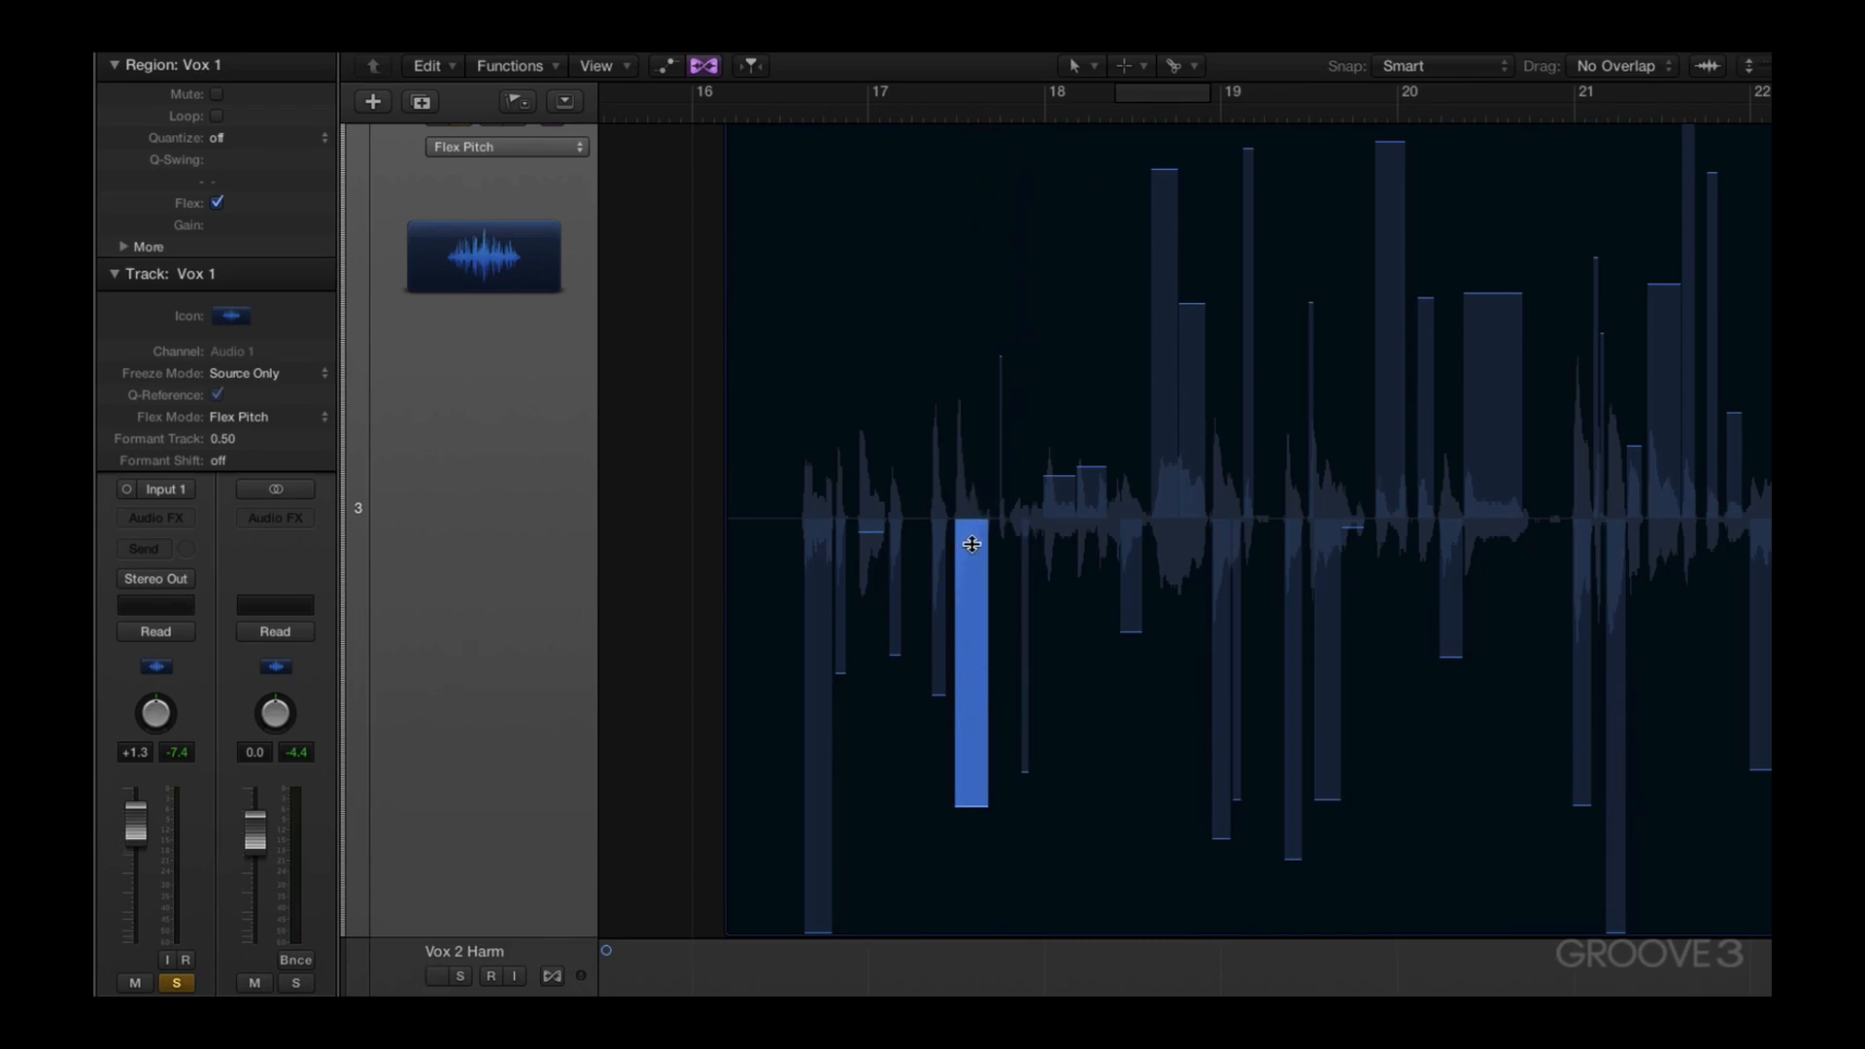
View the pitch commands that apply to all notes in the Vox 1 region
right_click(972, 544)
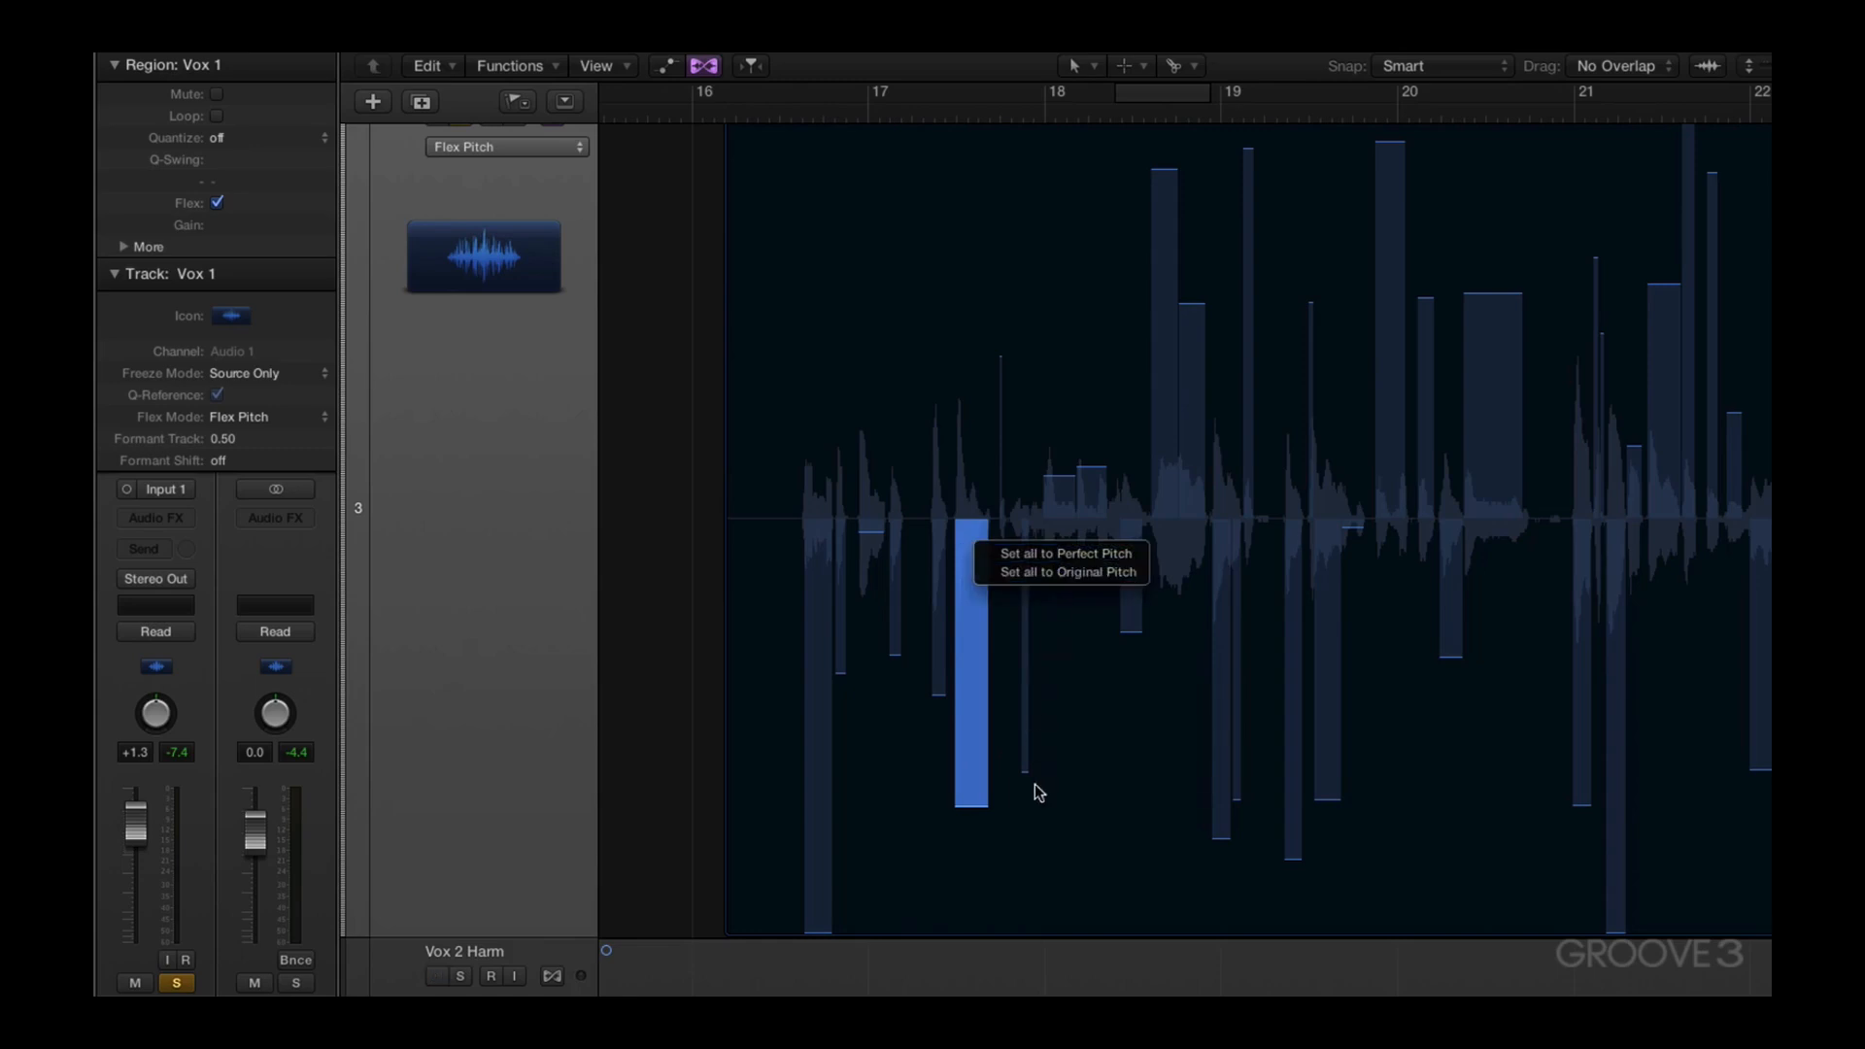
click(1090, 799)
click(777, 410)
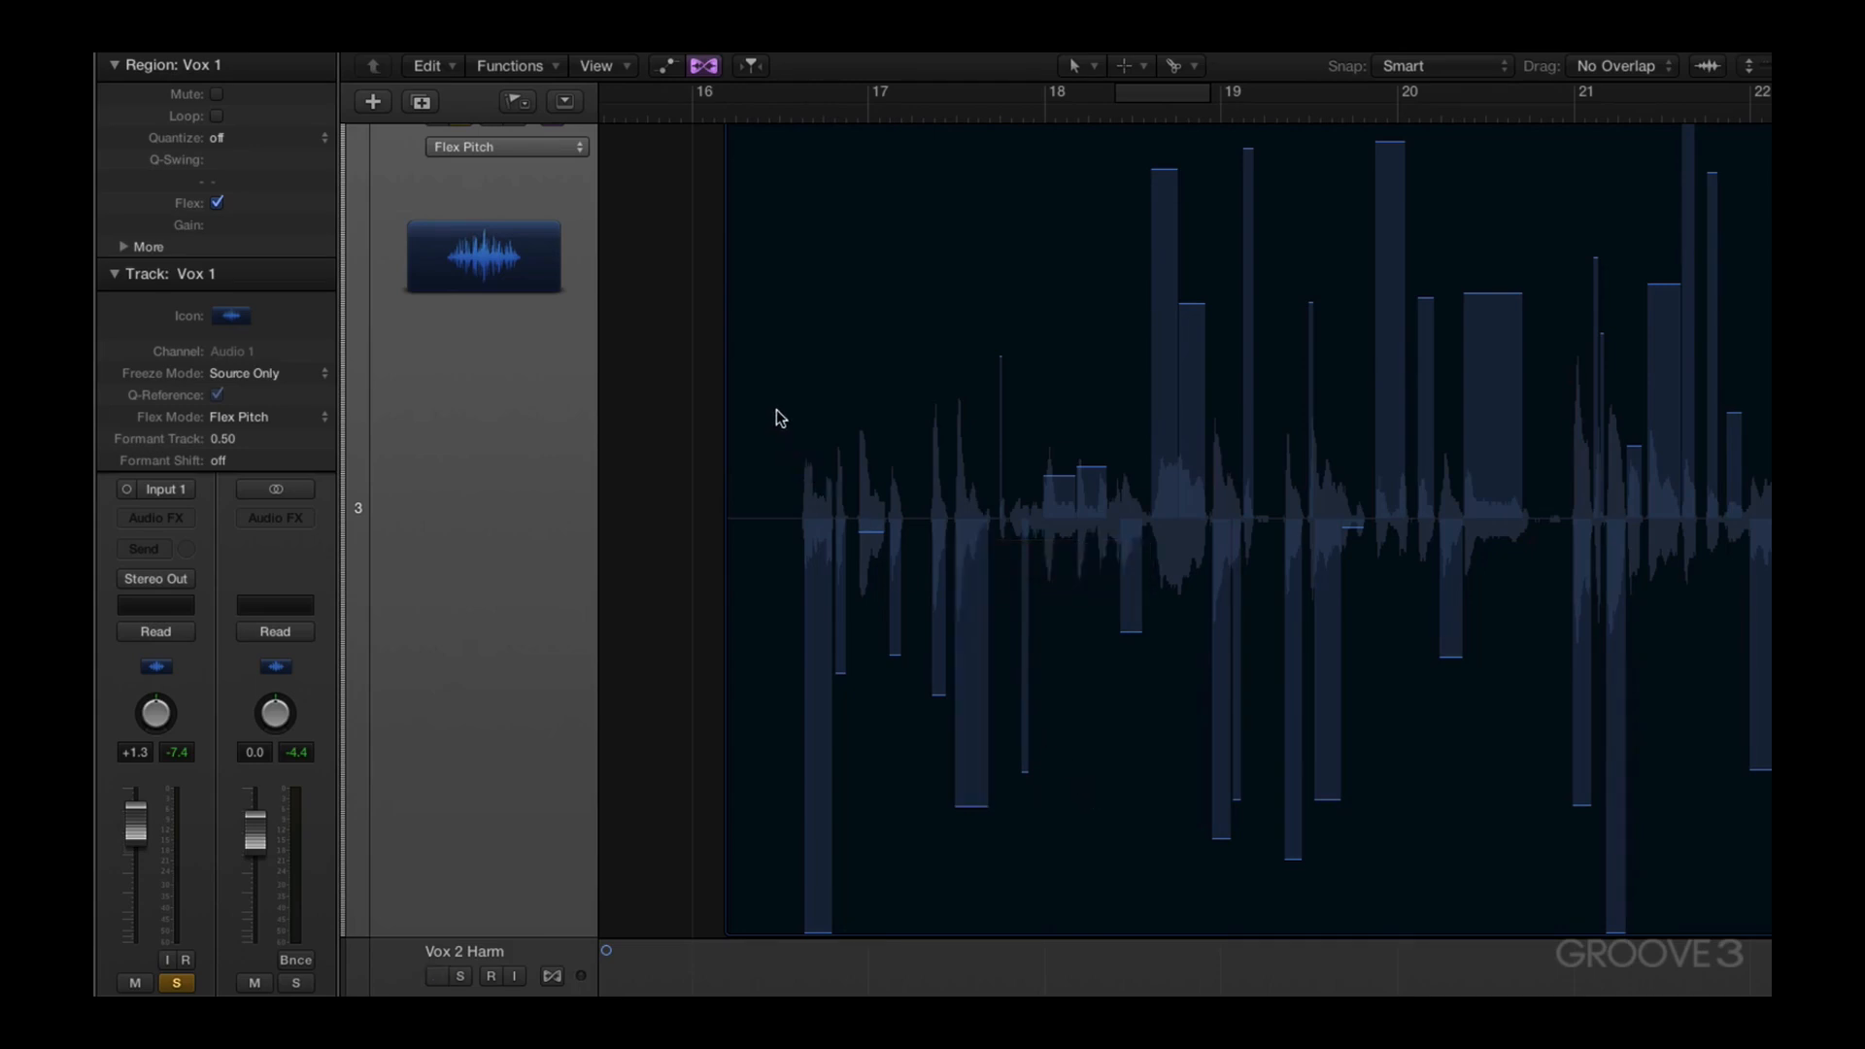
Select the first six notes of the Vox 1 region and shift their pitches together
drag(772, 406, 976, 637)
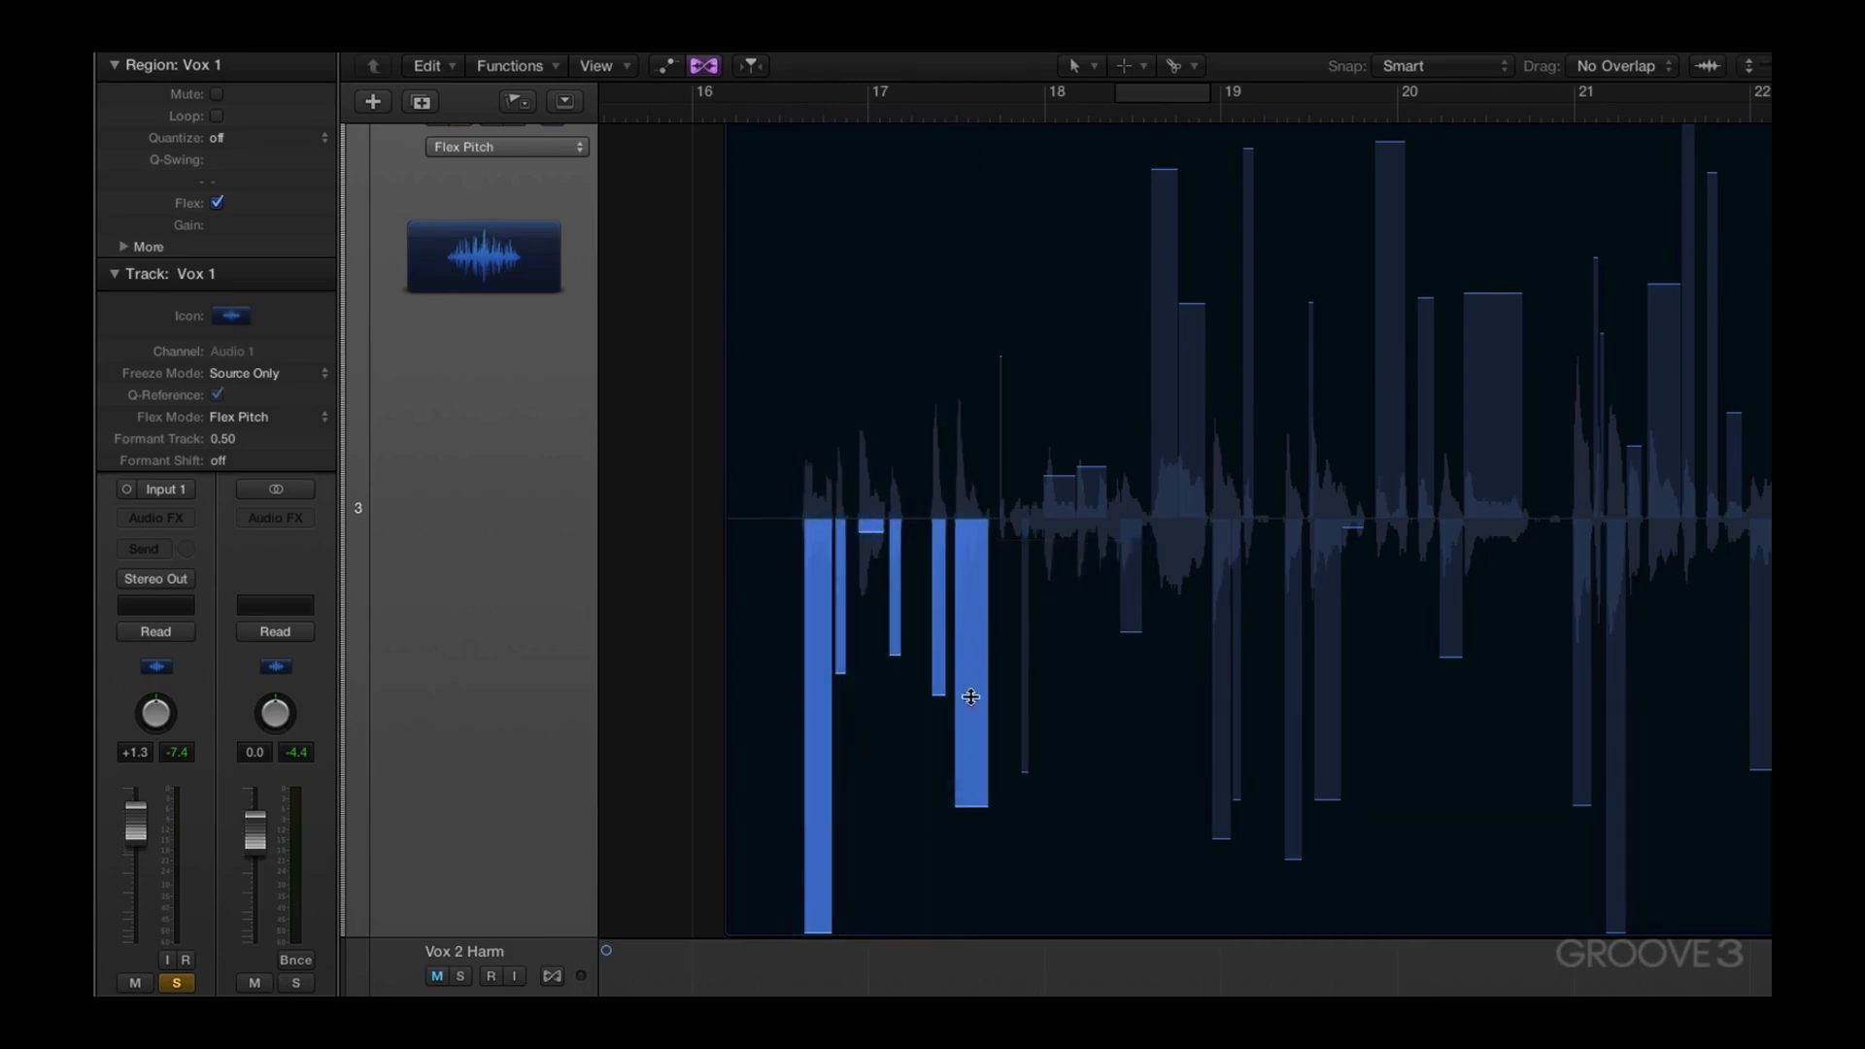
drag(976, 805, 967, 568)
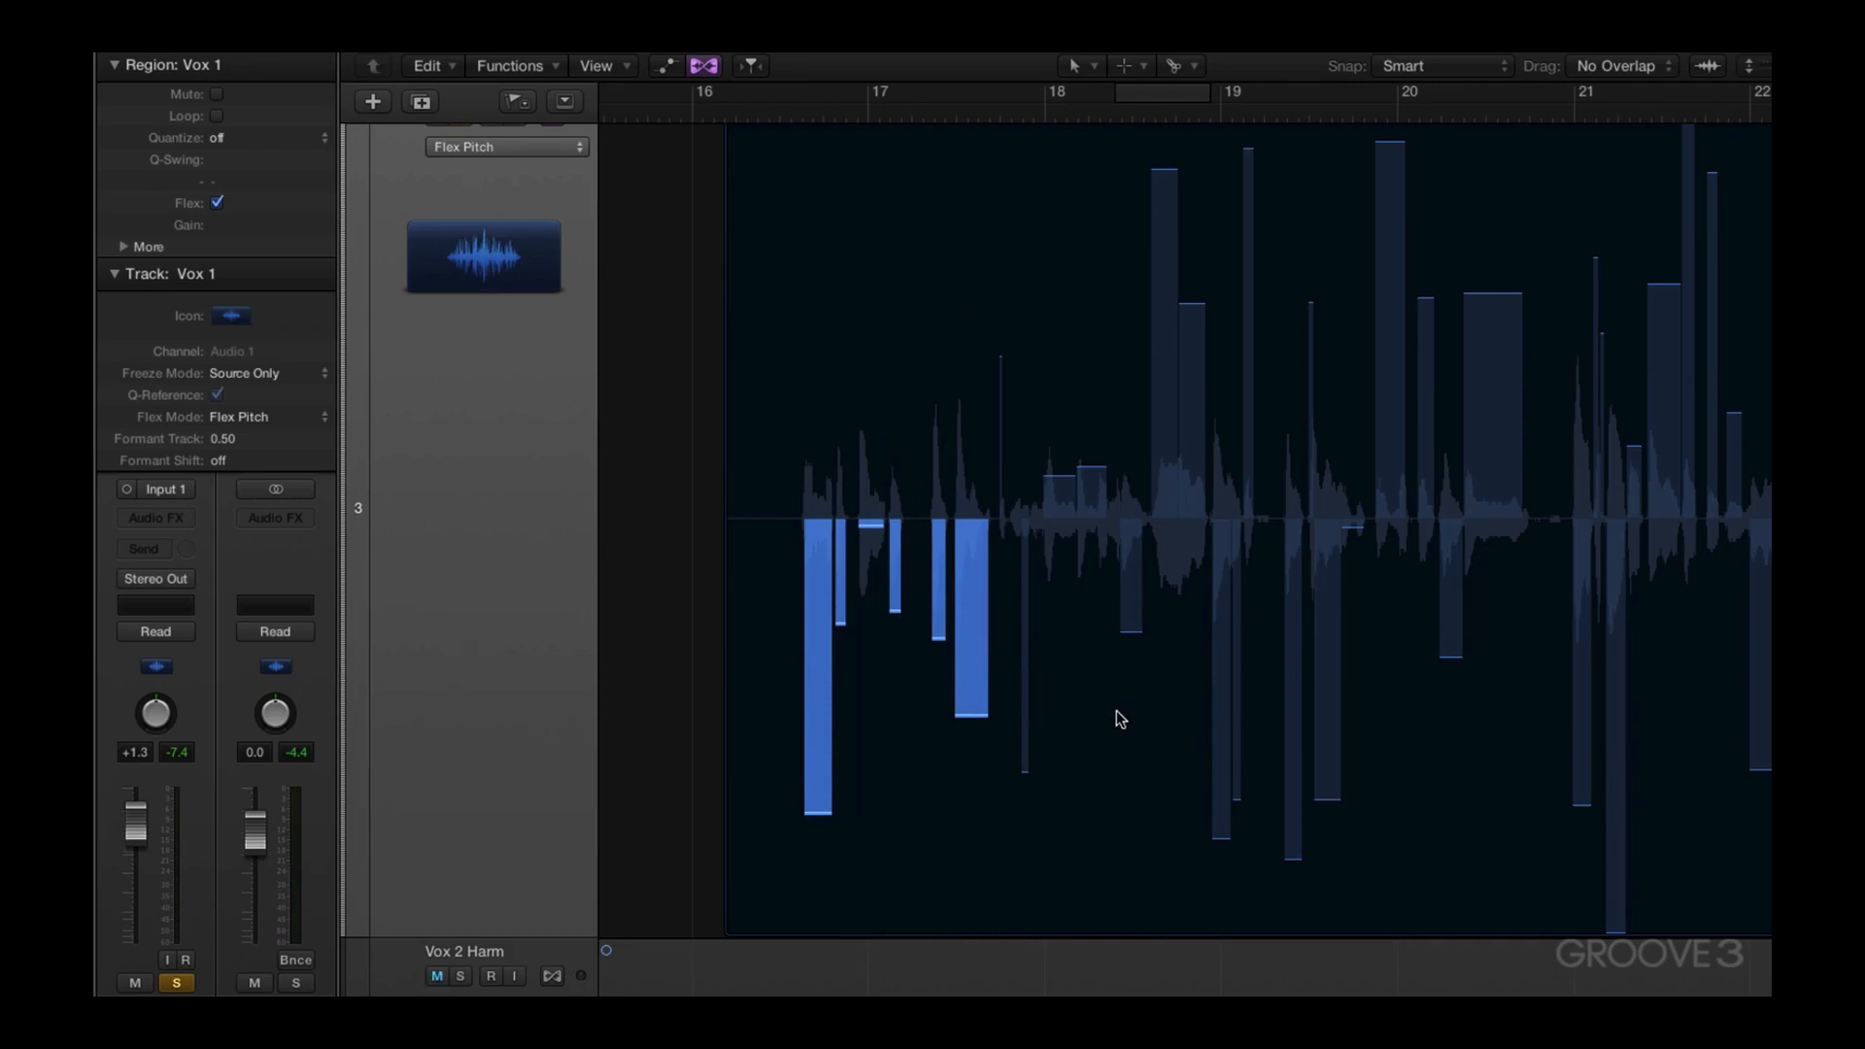
drag(928, 445, 1117, 605)
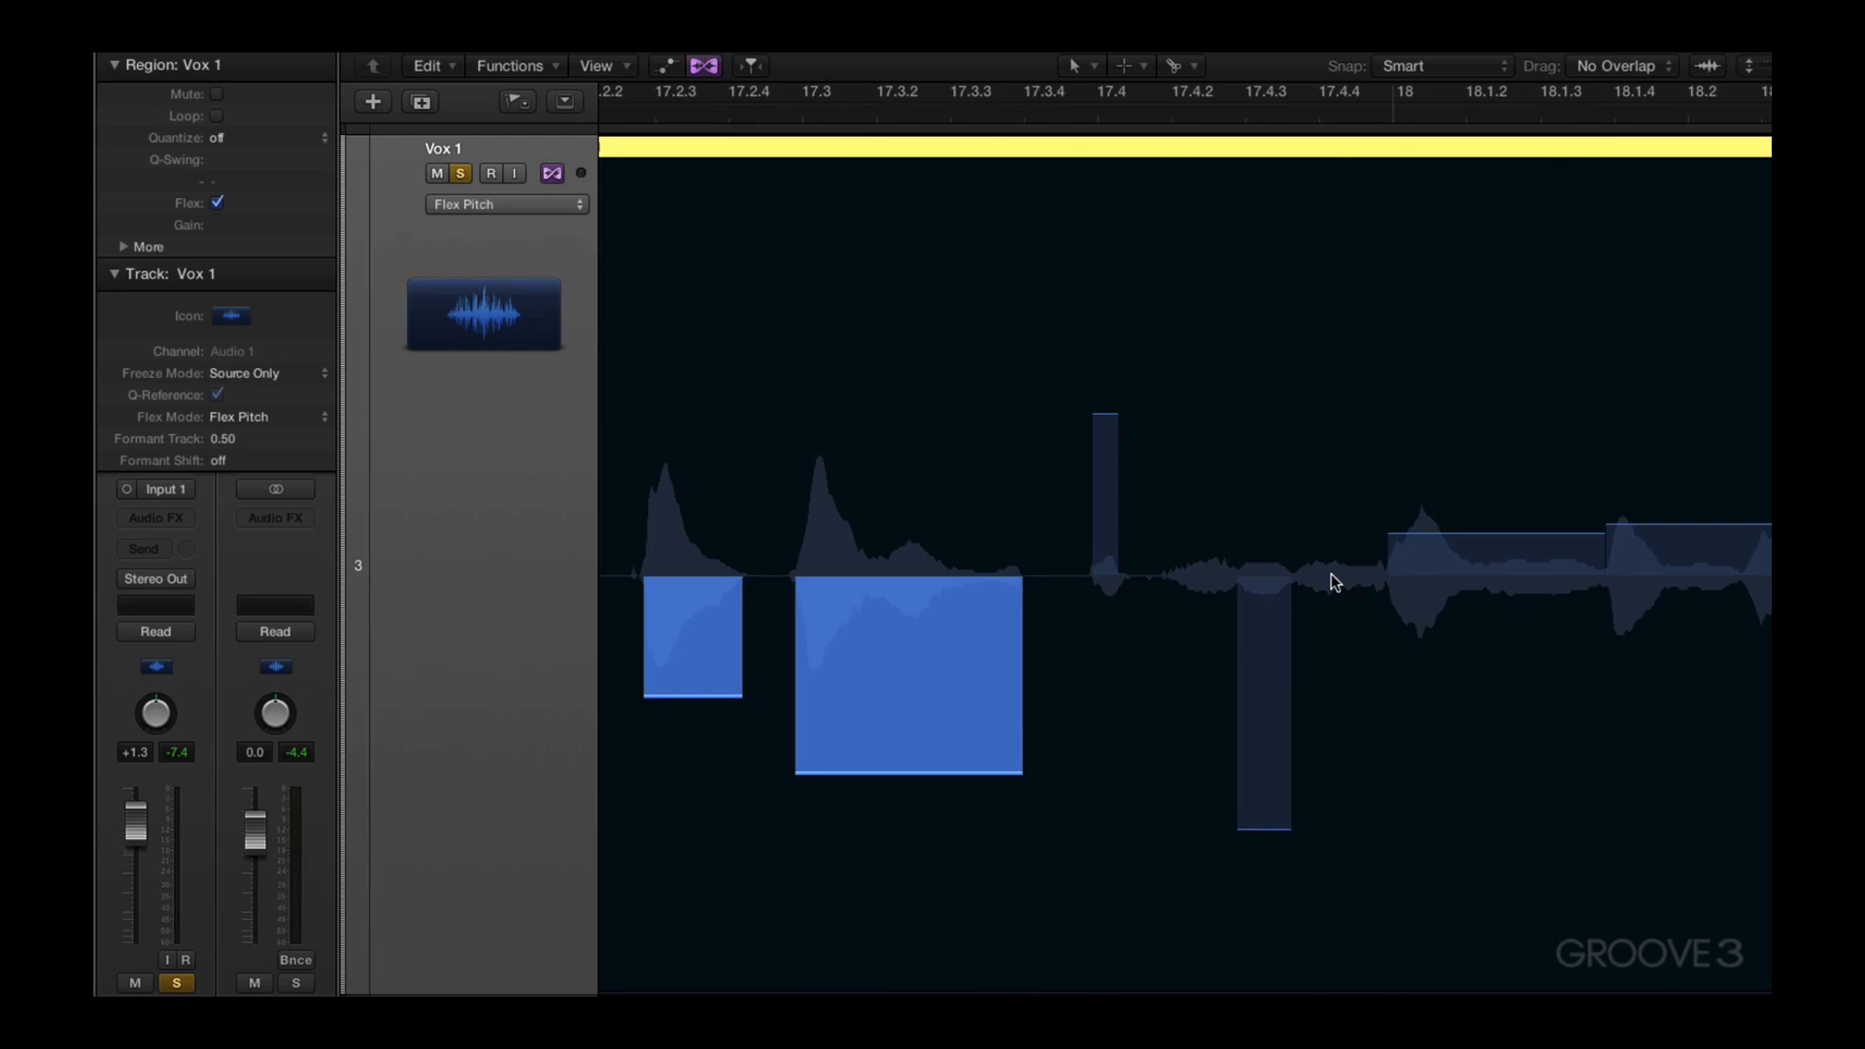
ctrl+alt+click(1390, 677)
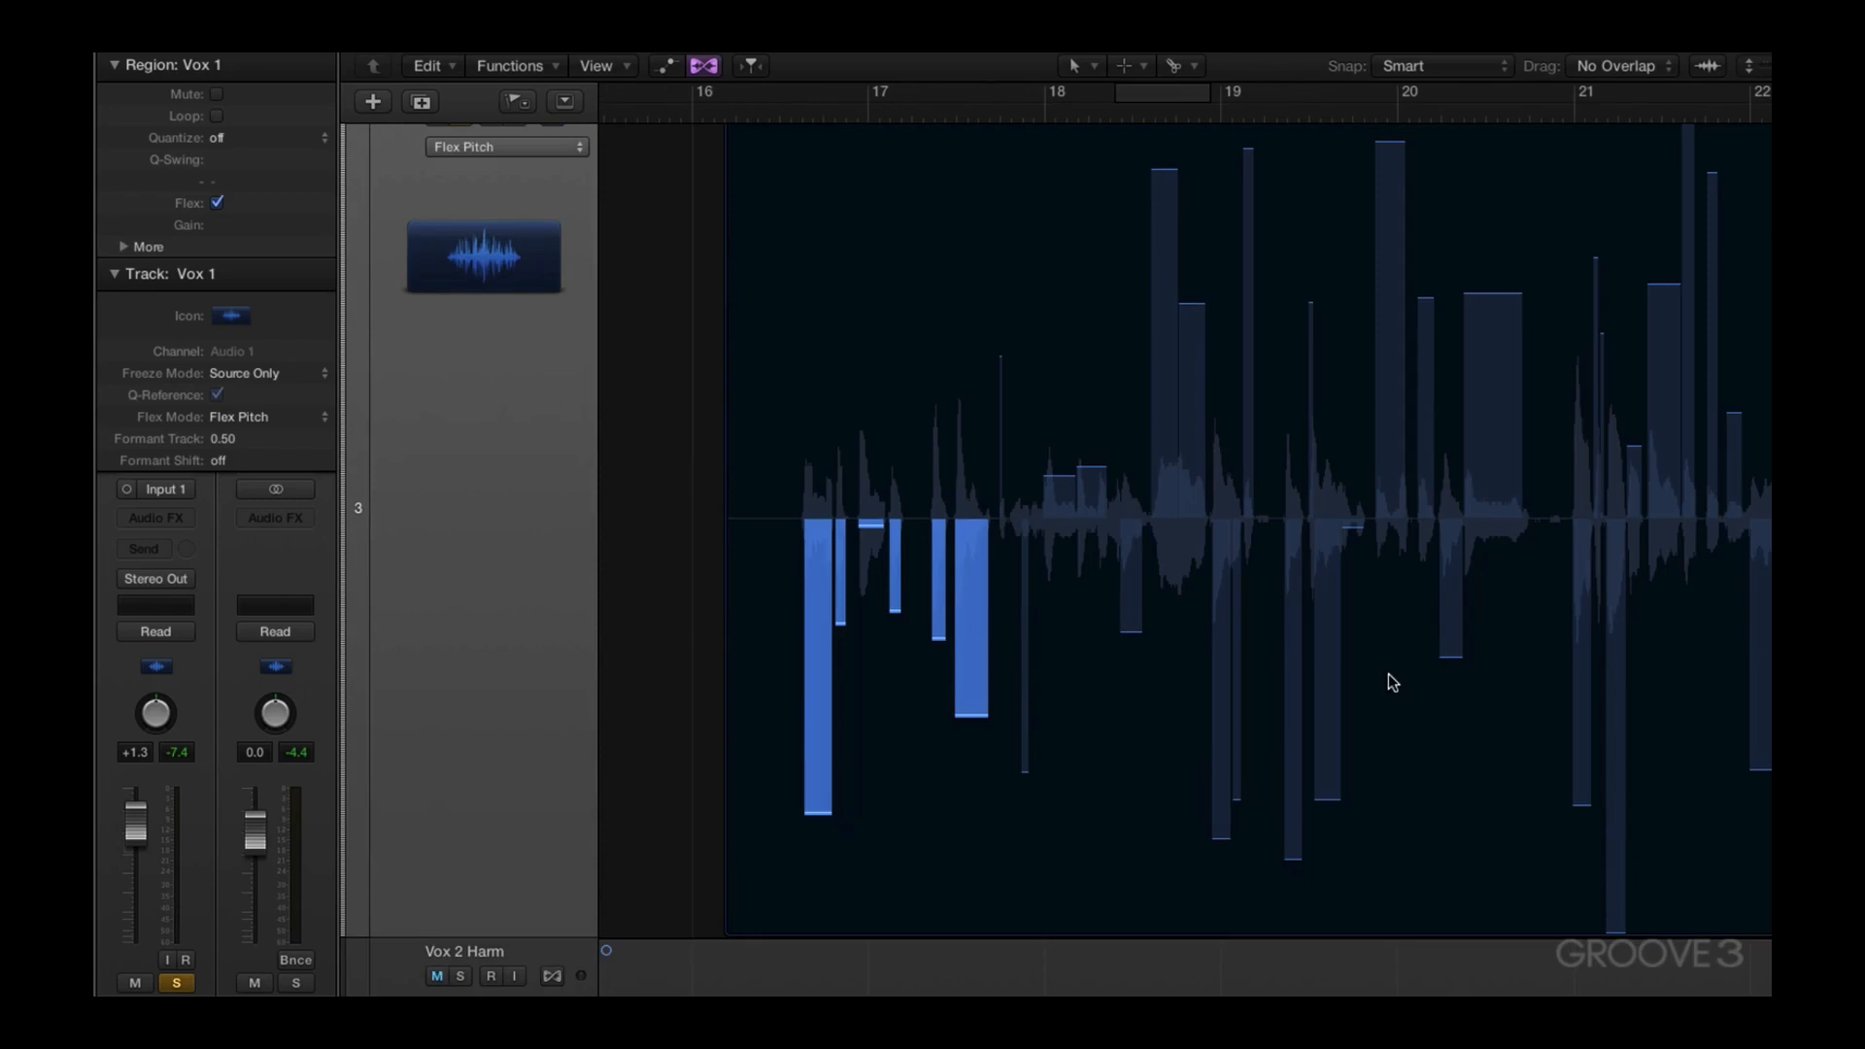
Set all Vox 1 notes to perfect pitch and play the vocal from the middle of bar 16
right_click(895, 737)
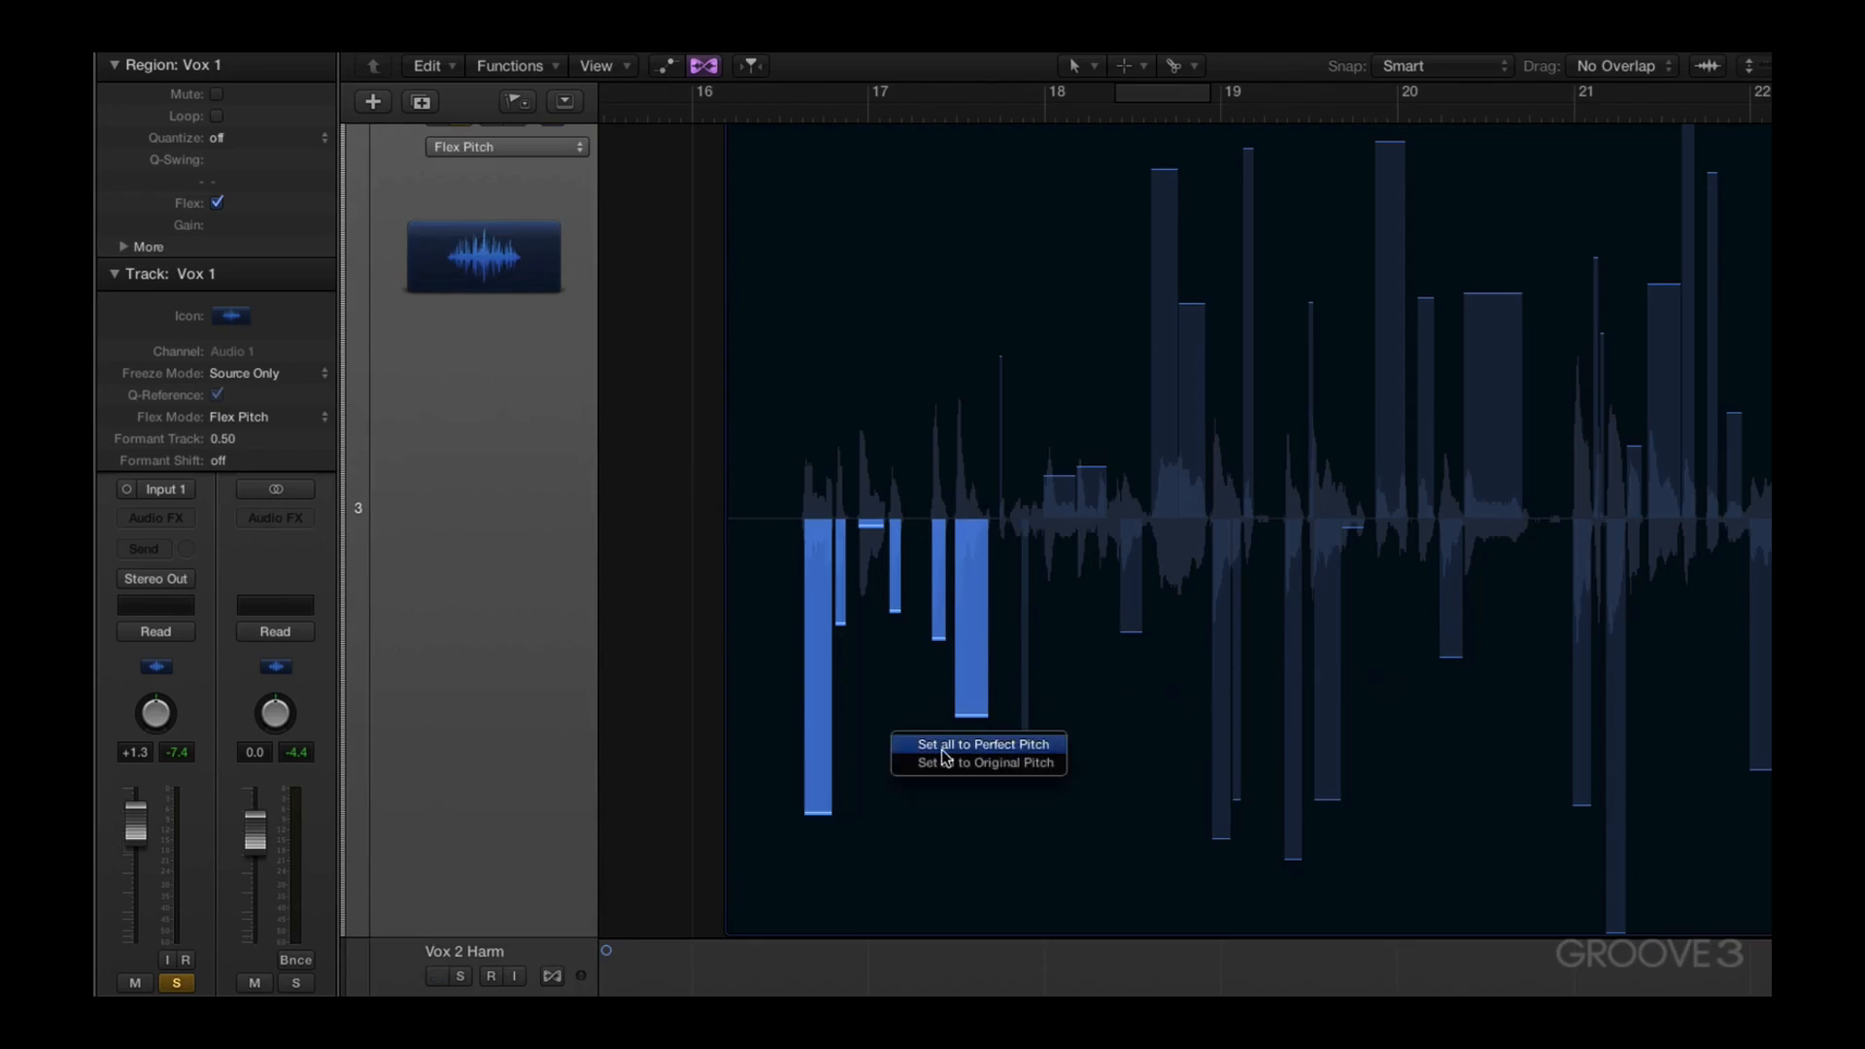
click(943, 747)
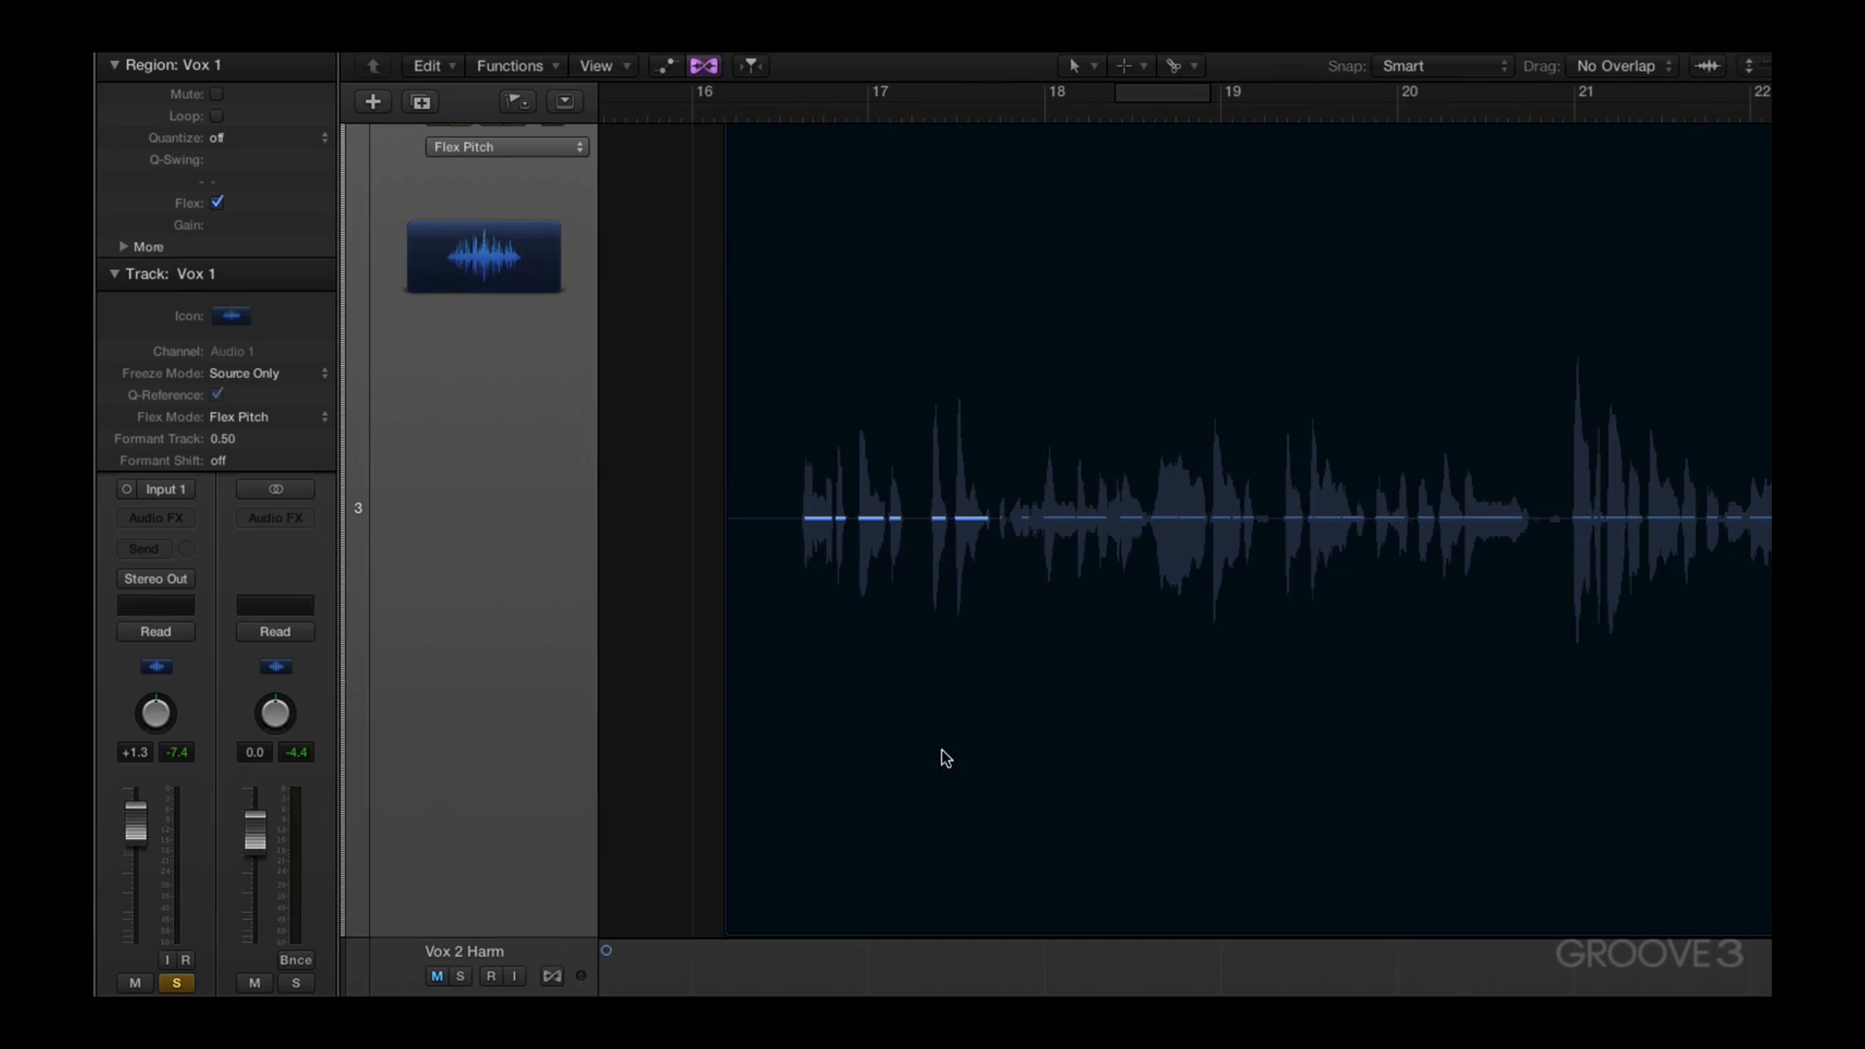
click(777, 120)
key(space)
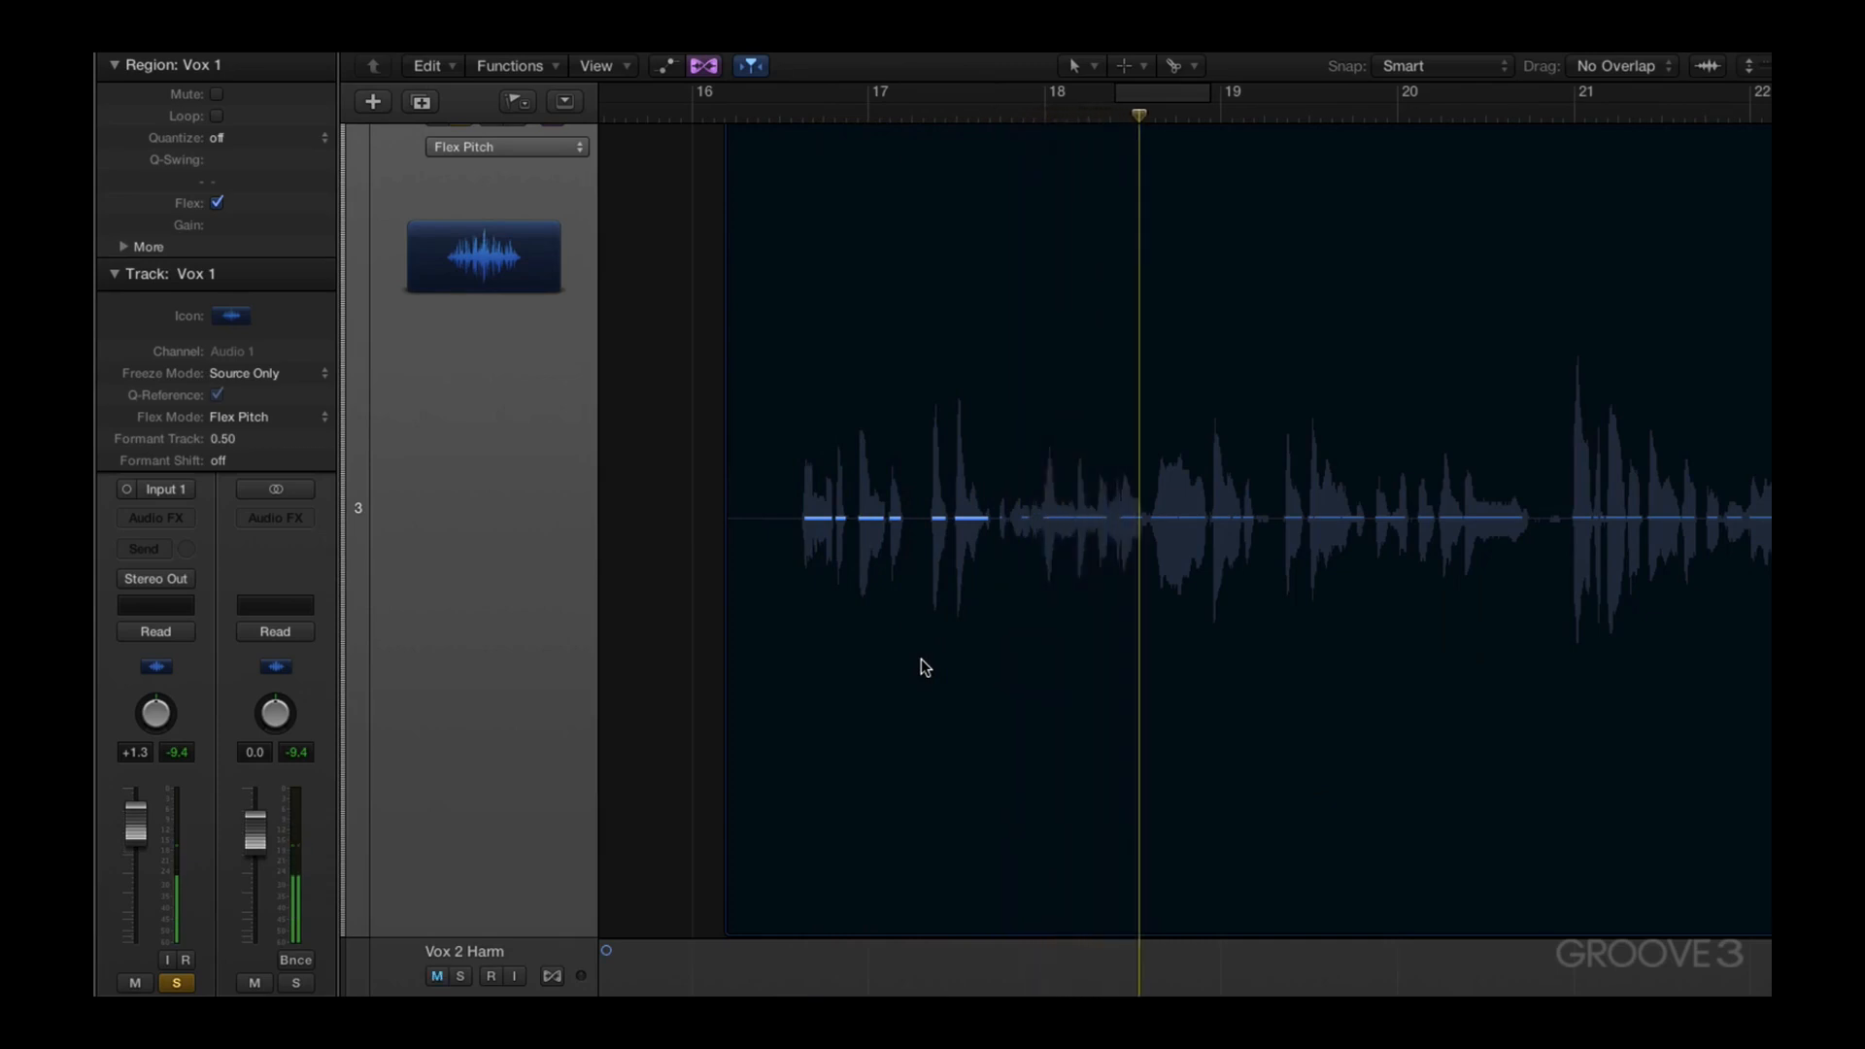
key(space)
Restore all Vox 1 notes to their original pitch and replay the vocal from the middle of bar 16
click(777, 114)
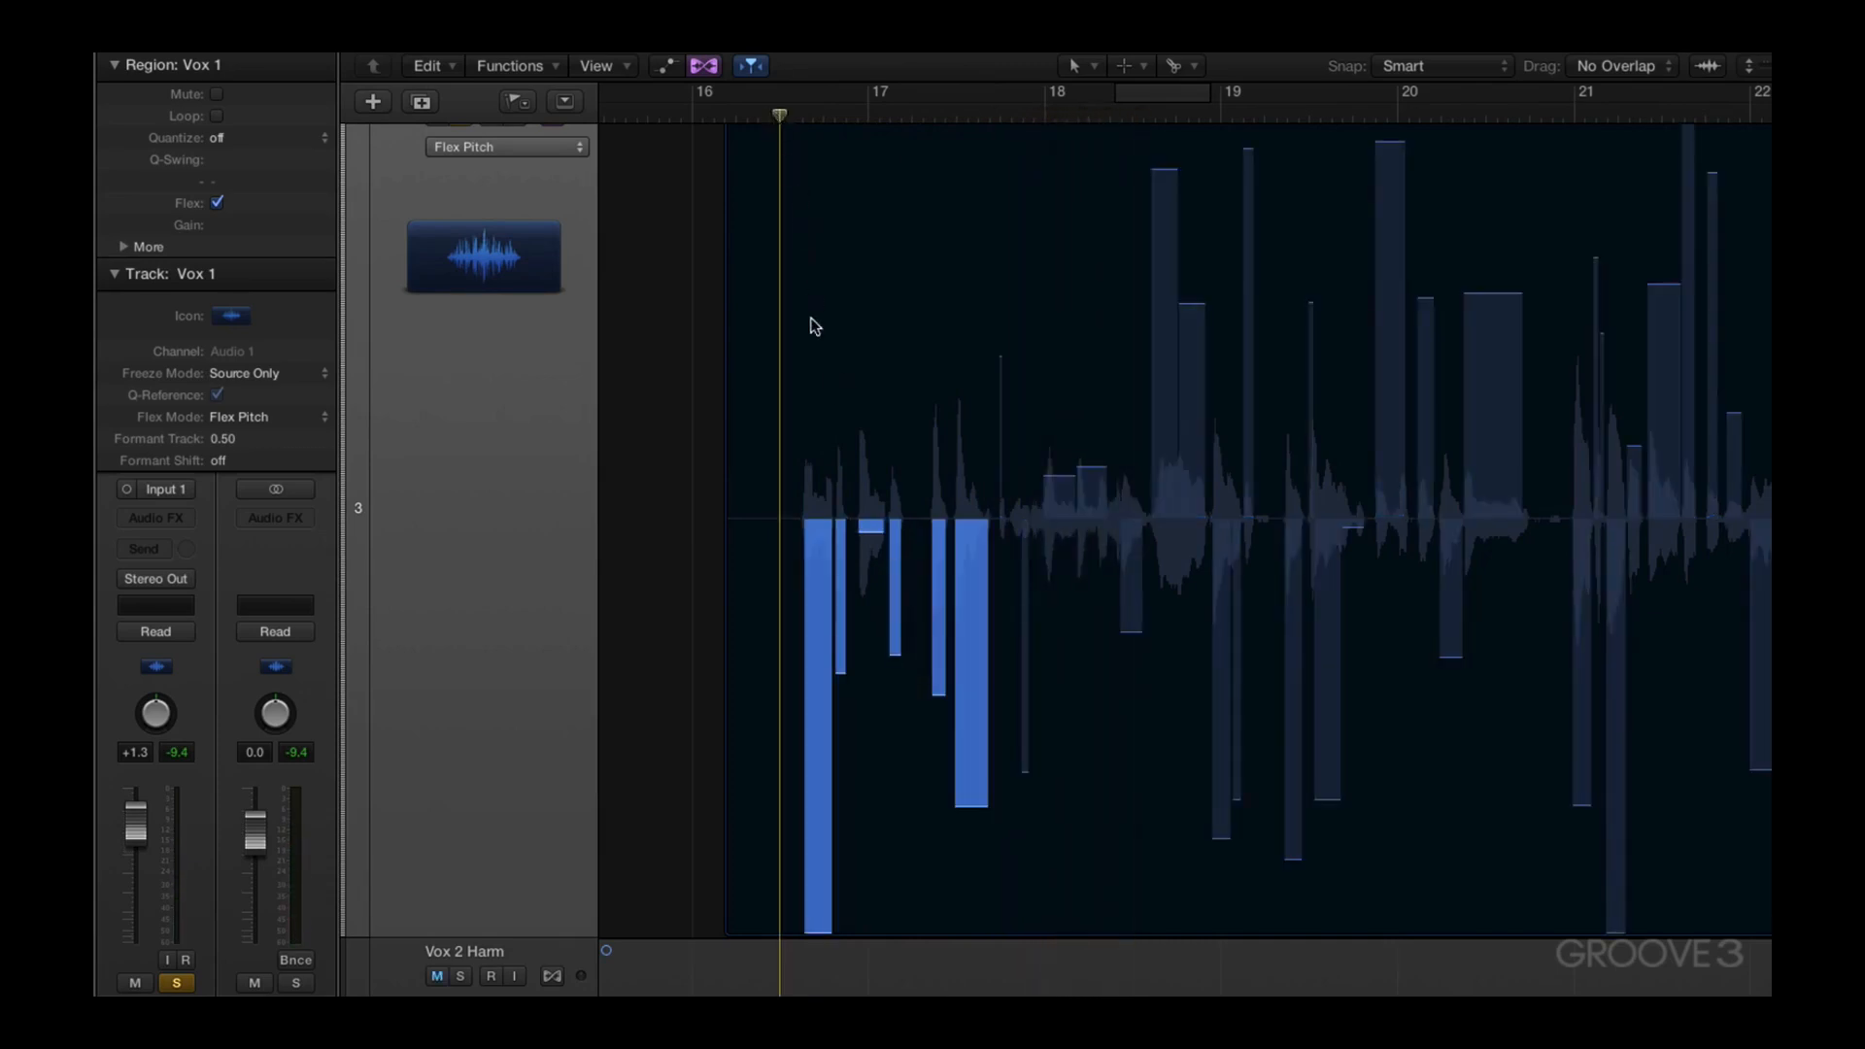
key(space)
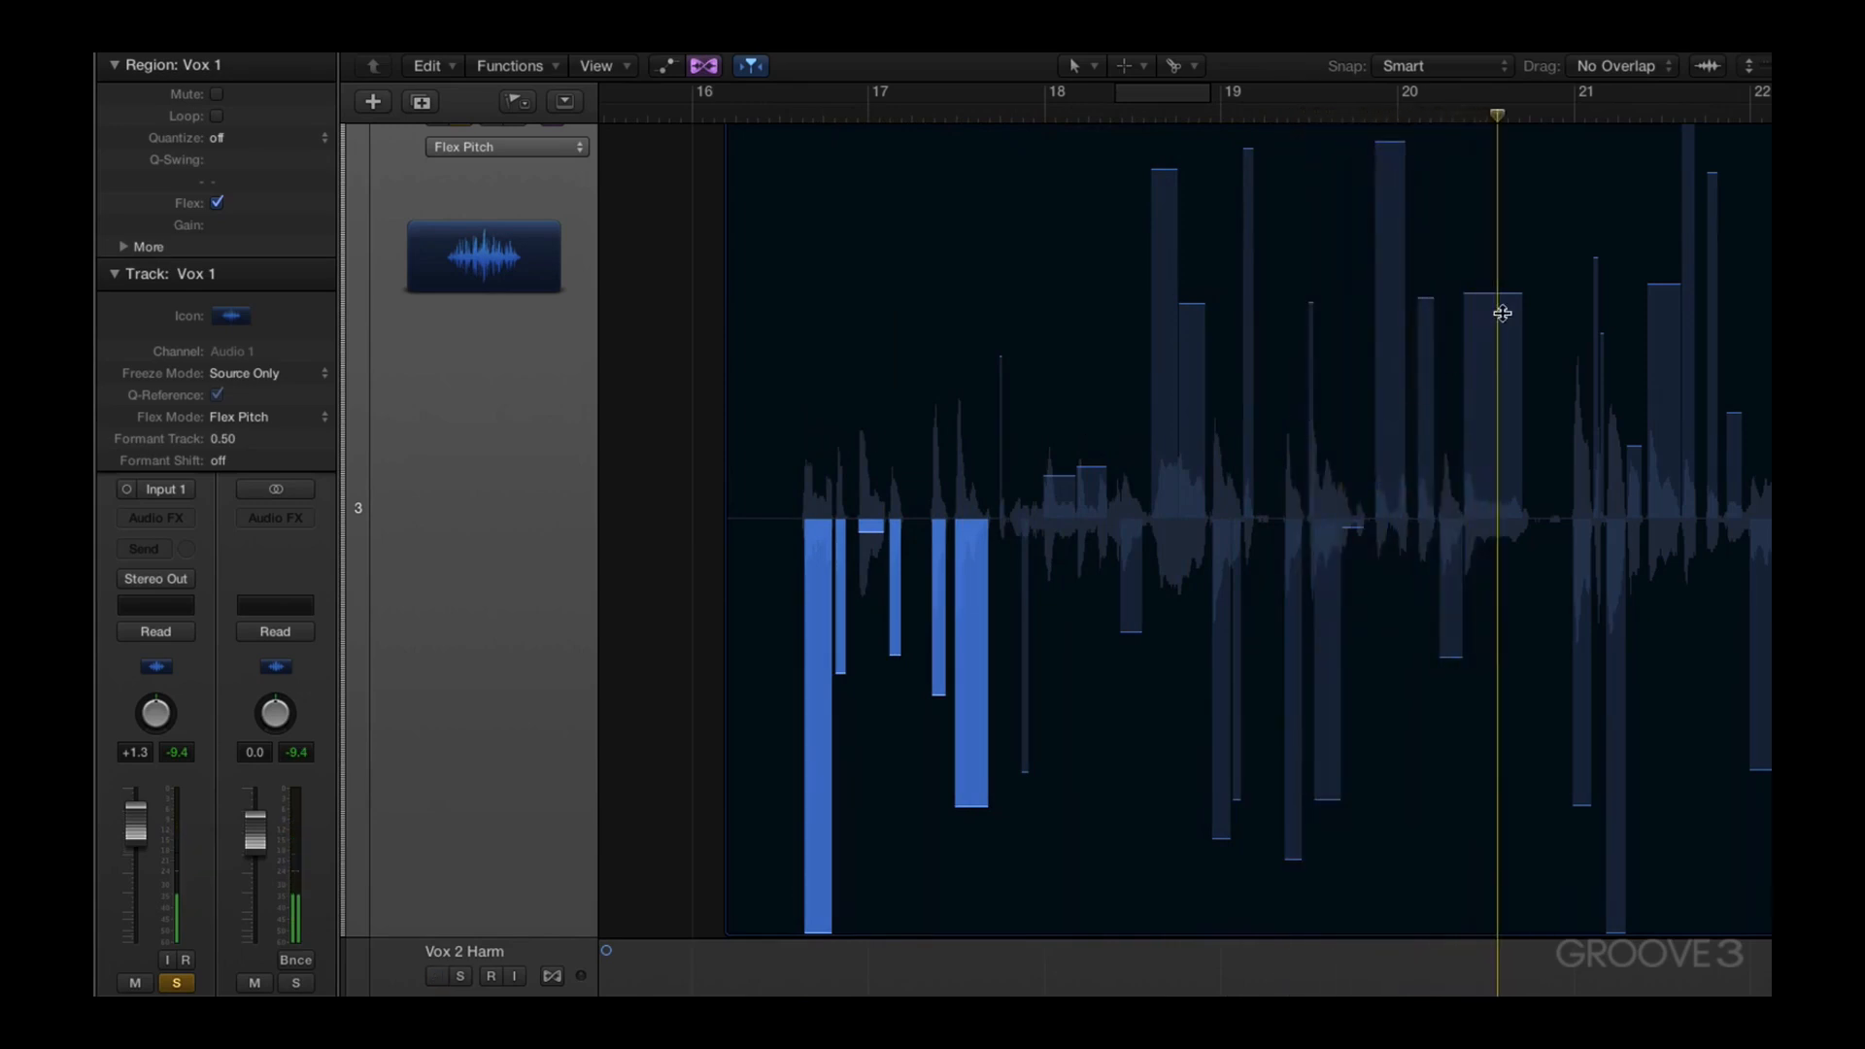
Set the long note in the middle of bar 20 to perfect pitch and play it from bar 19
drag(1489, 297, 1487, 395)
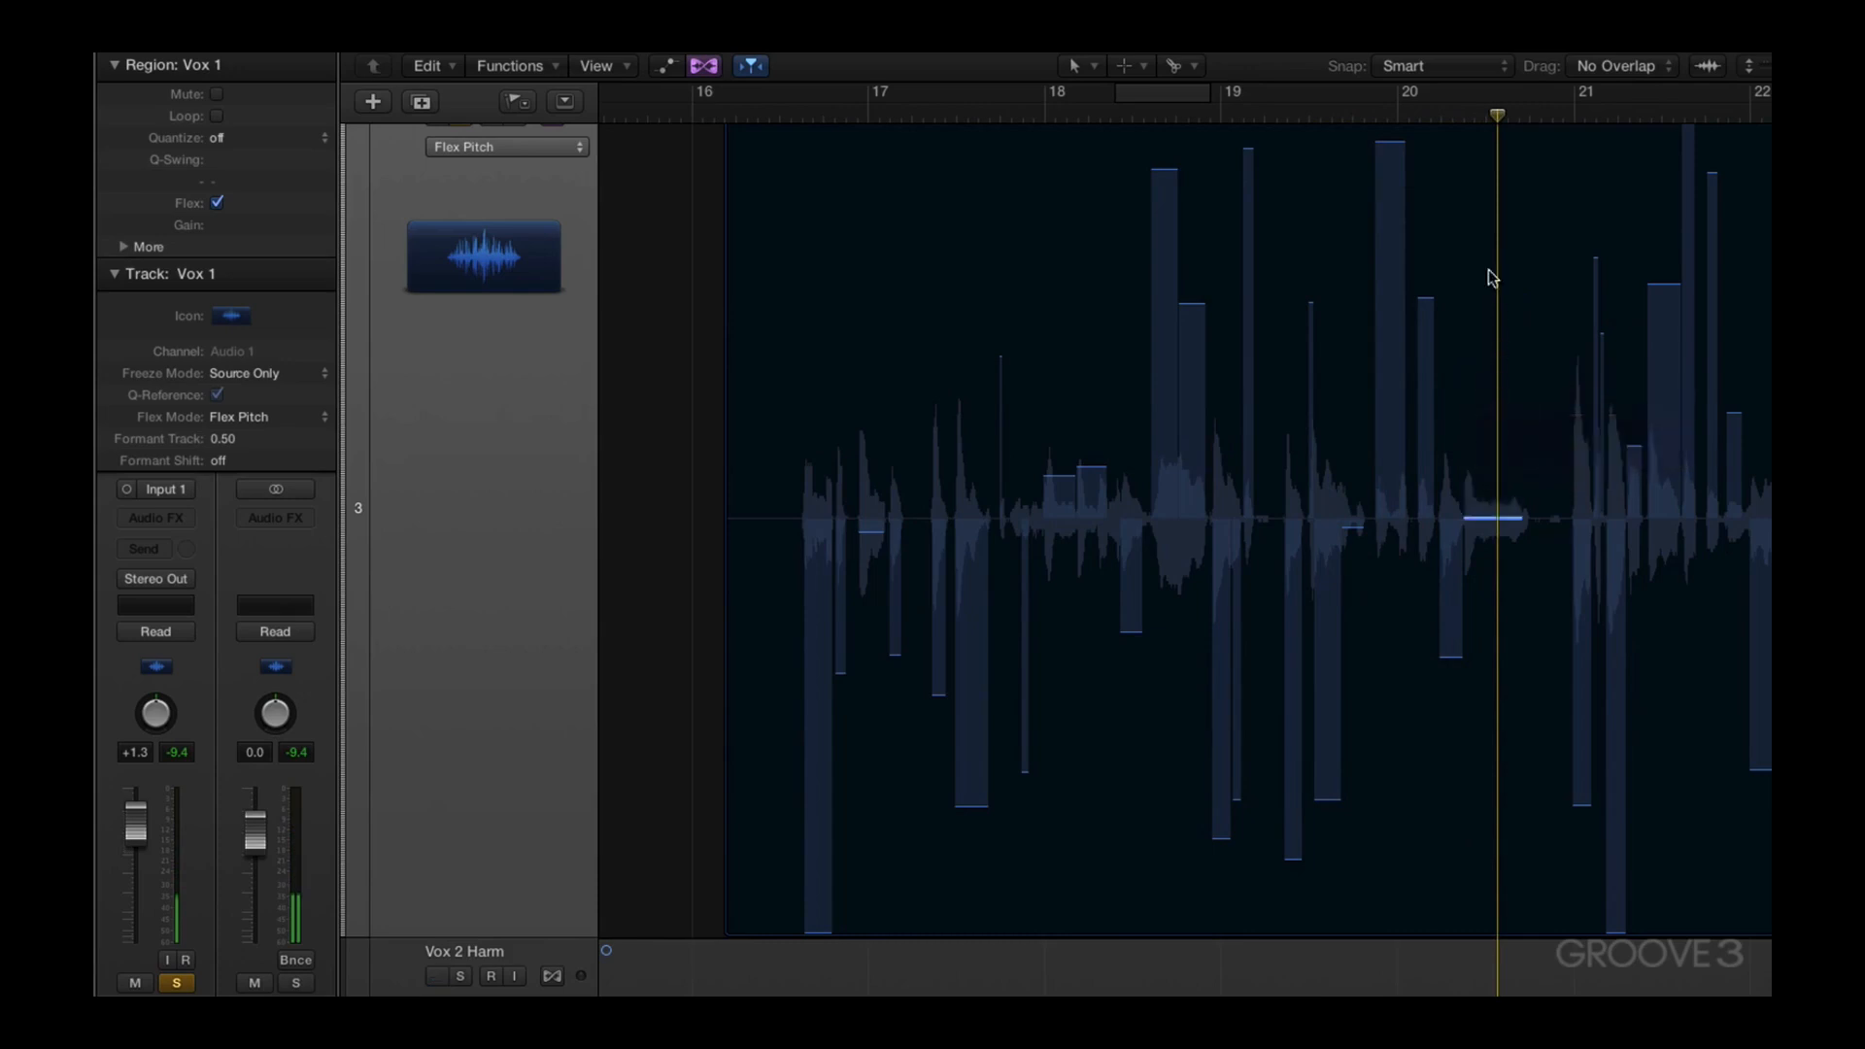
click(1337, 121)
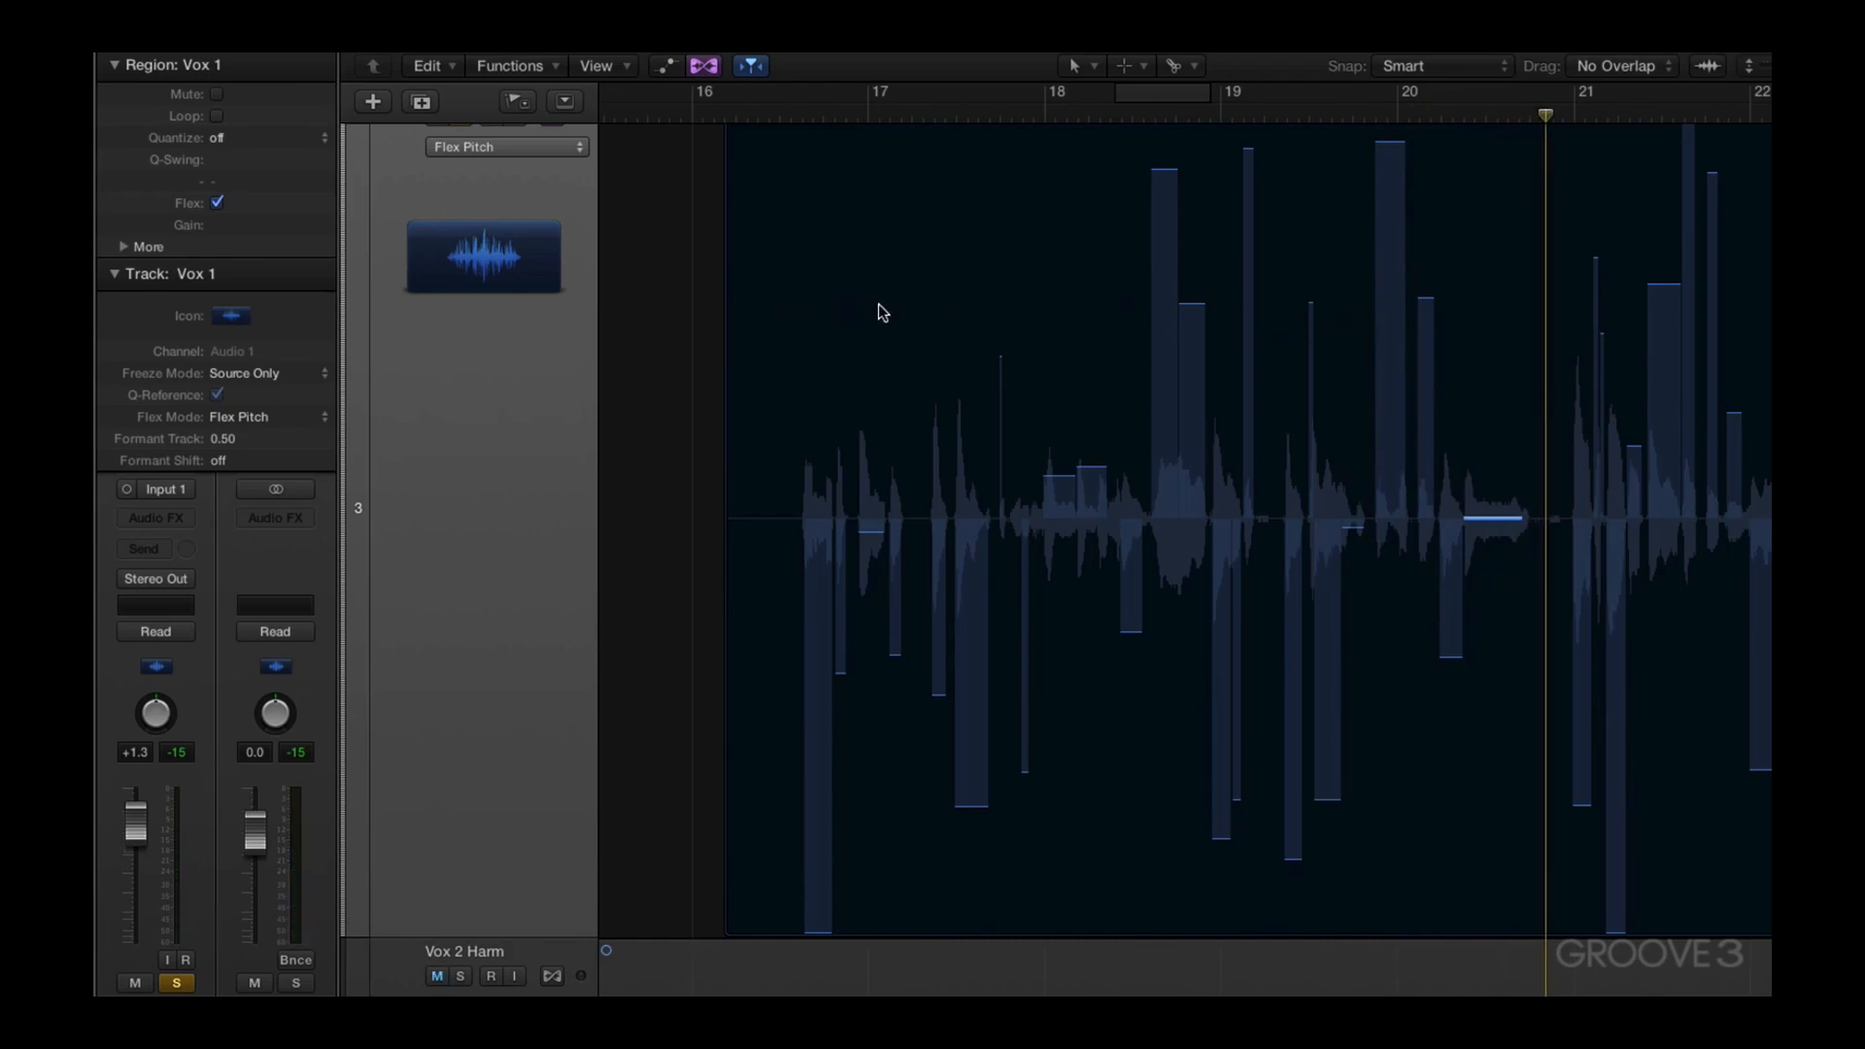
Turn off solo on Vox 1 and play the full mix from just before the start of the vocal phrase in bar 16
key(super+Up)
key(super+Up)
key(super+Up)
scroll(878, 309, up, 4)
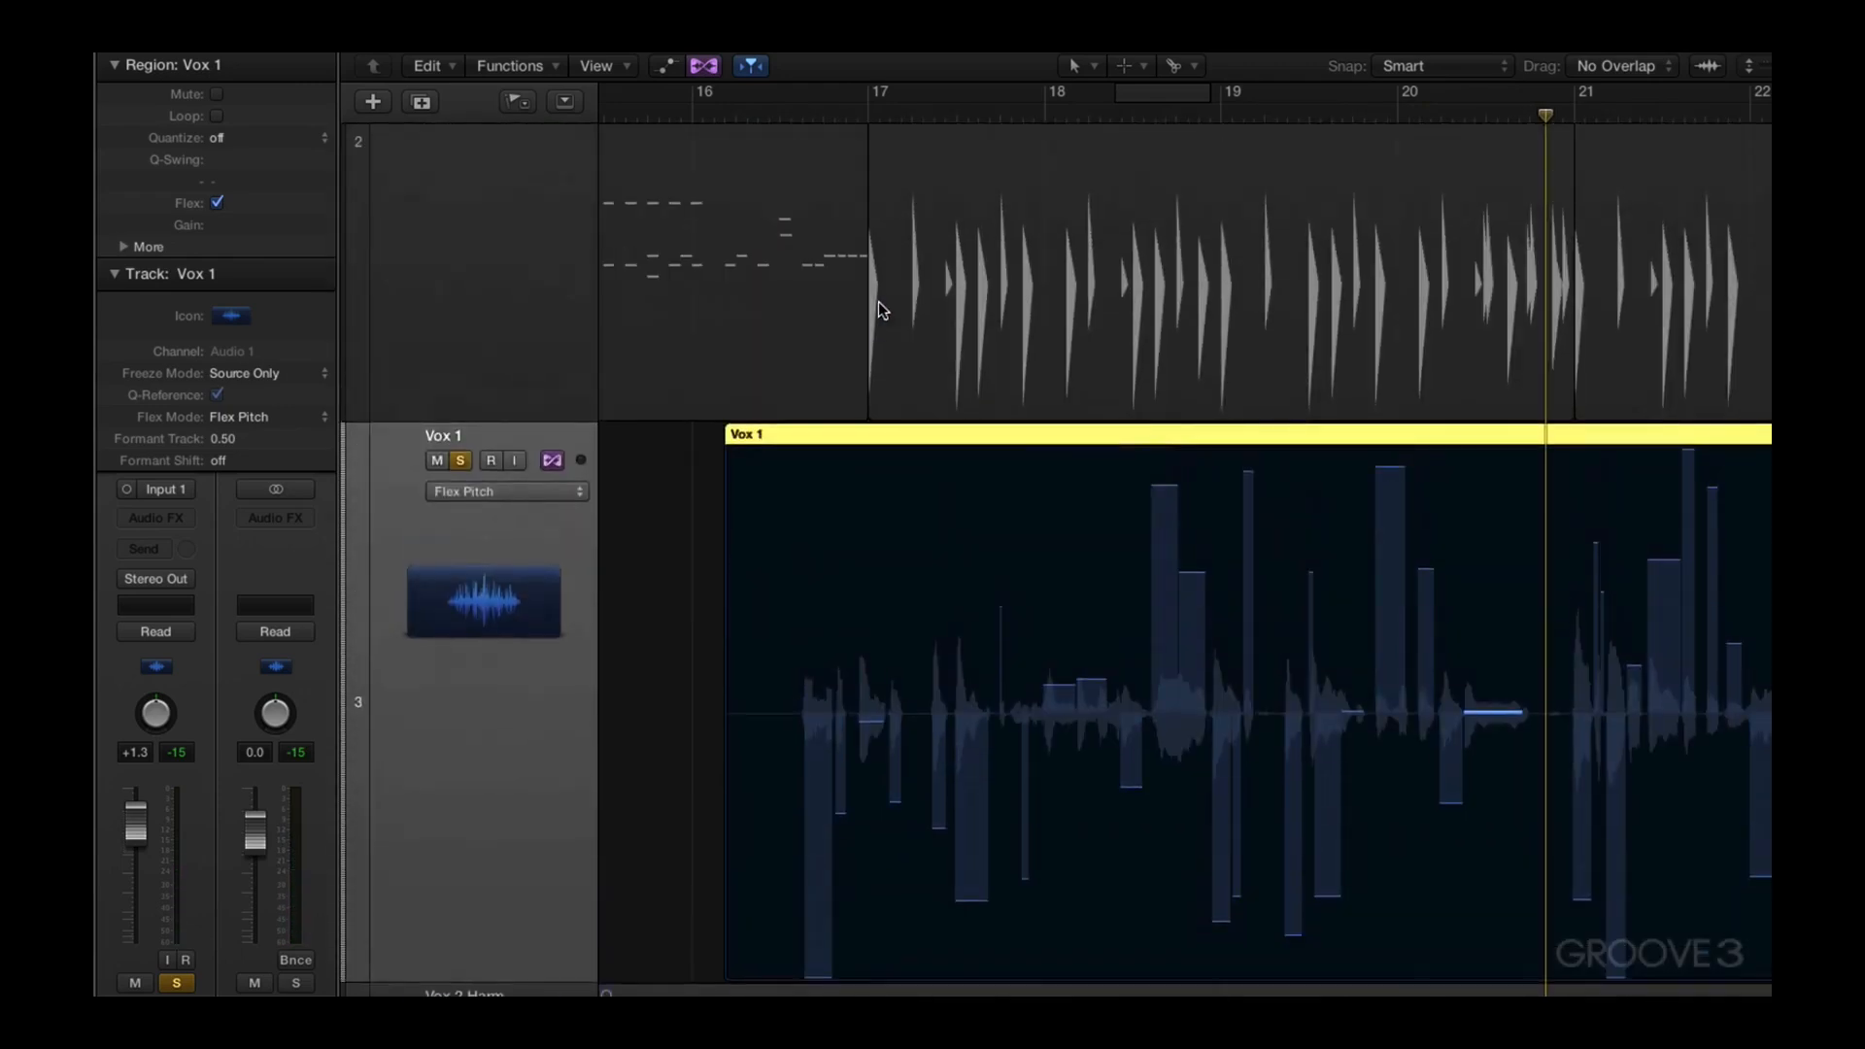
click(460, 461)
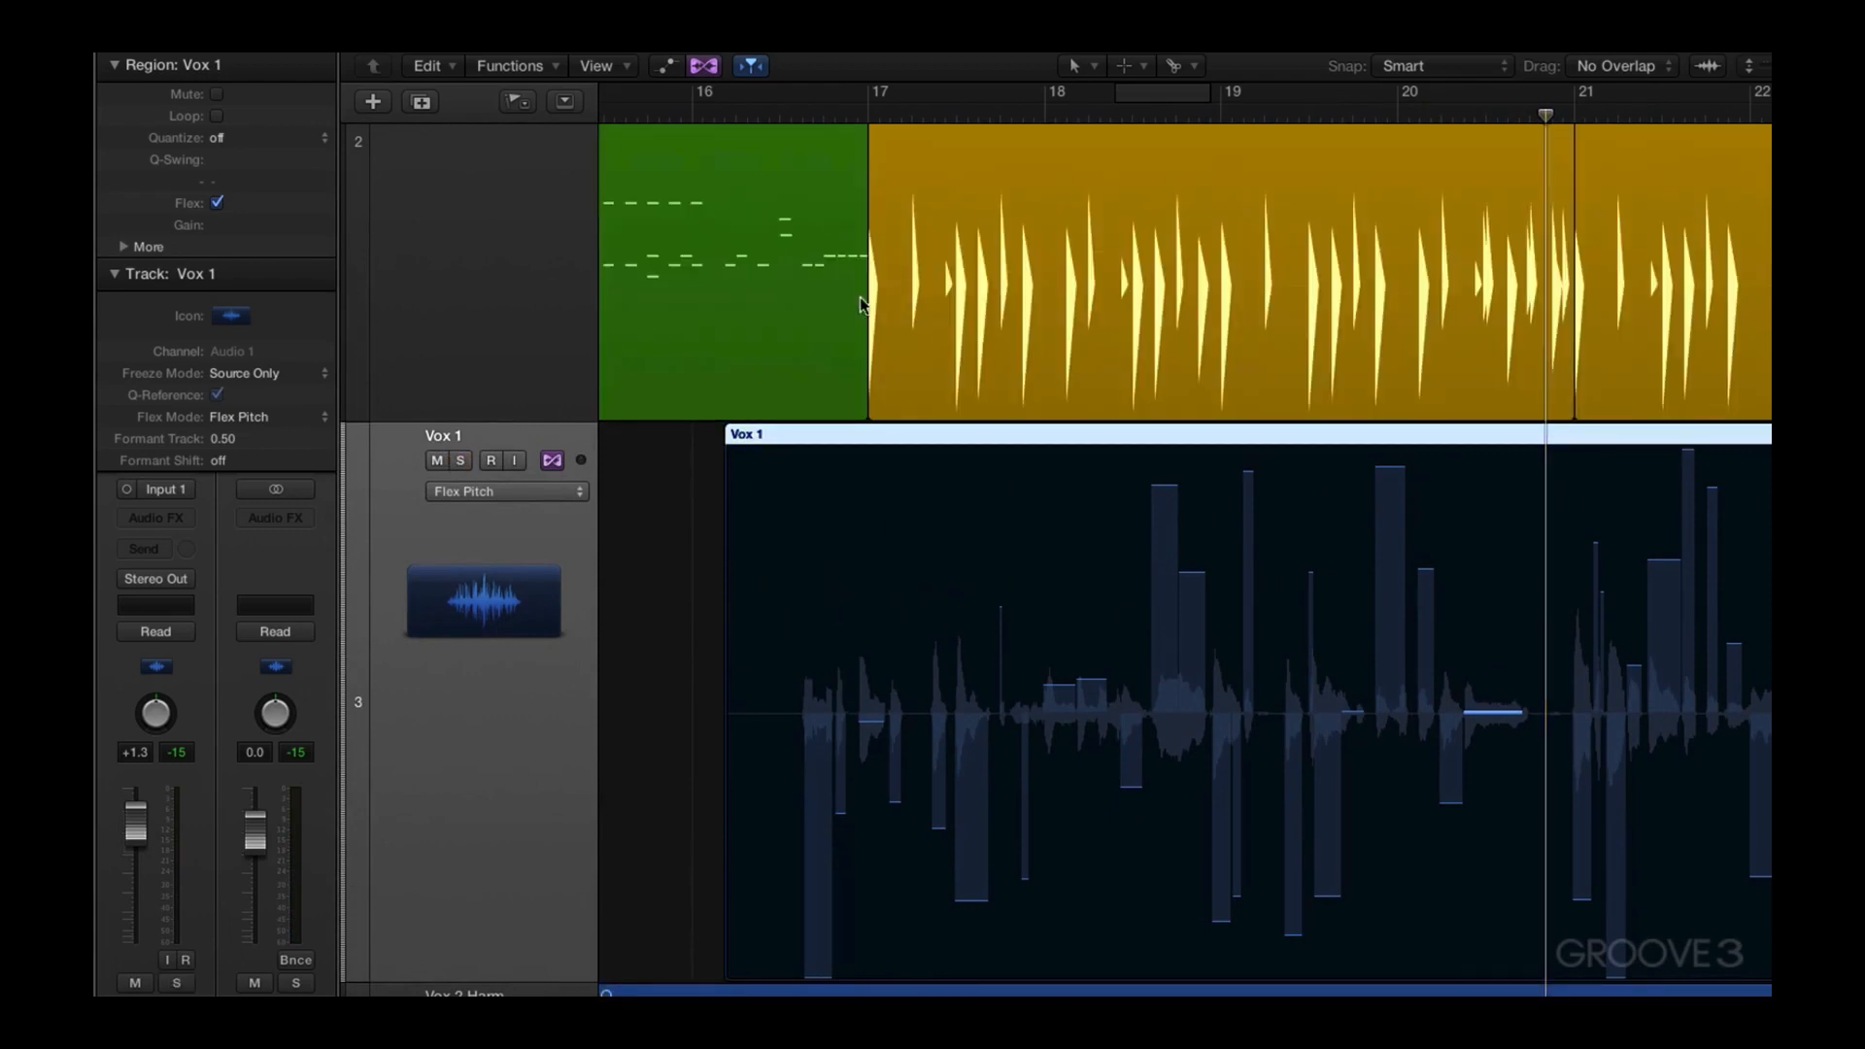
click(754, 113)
key(space)
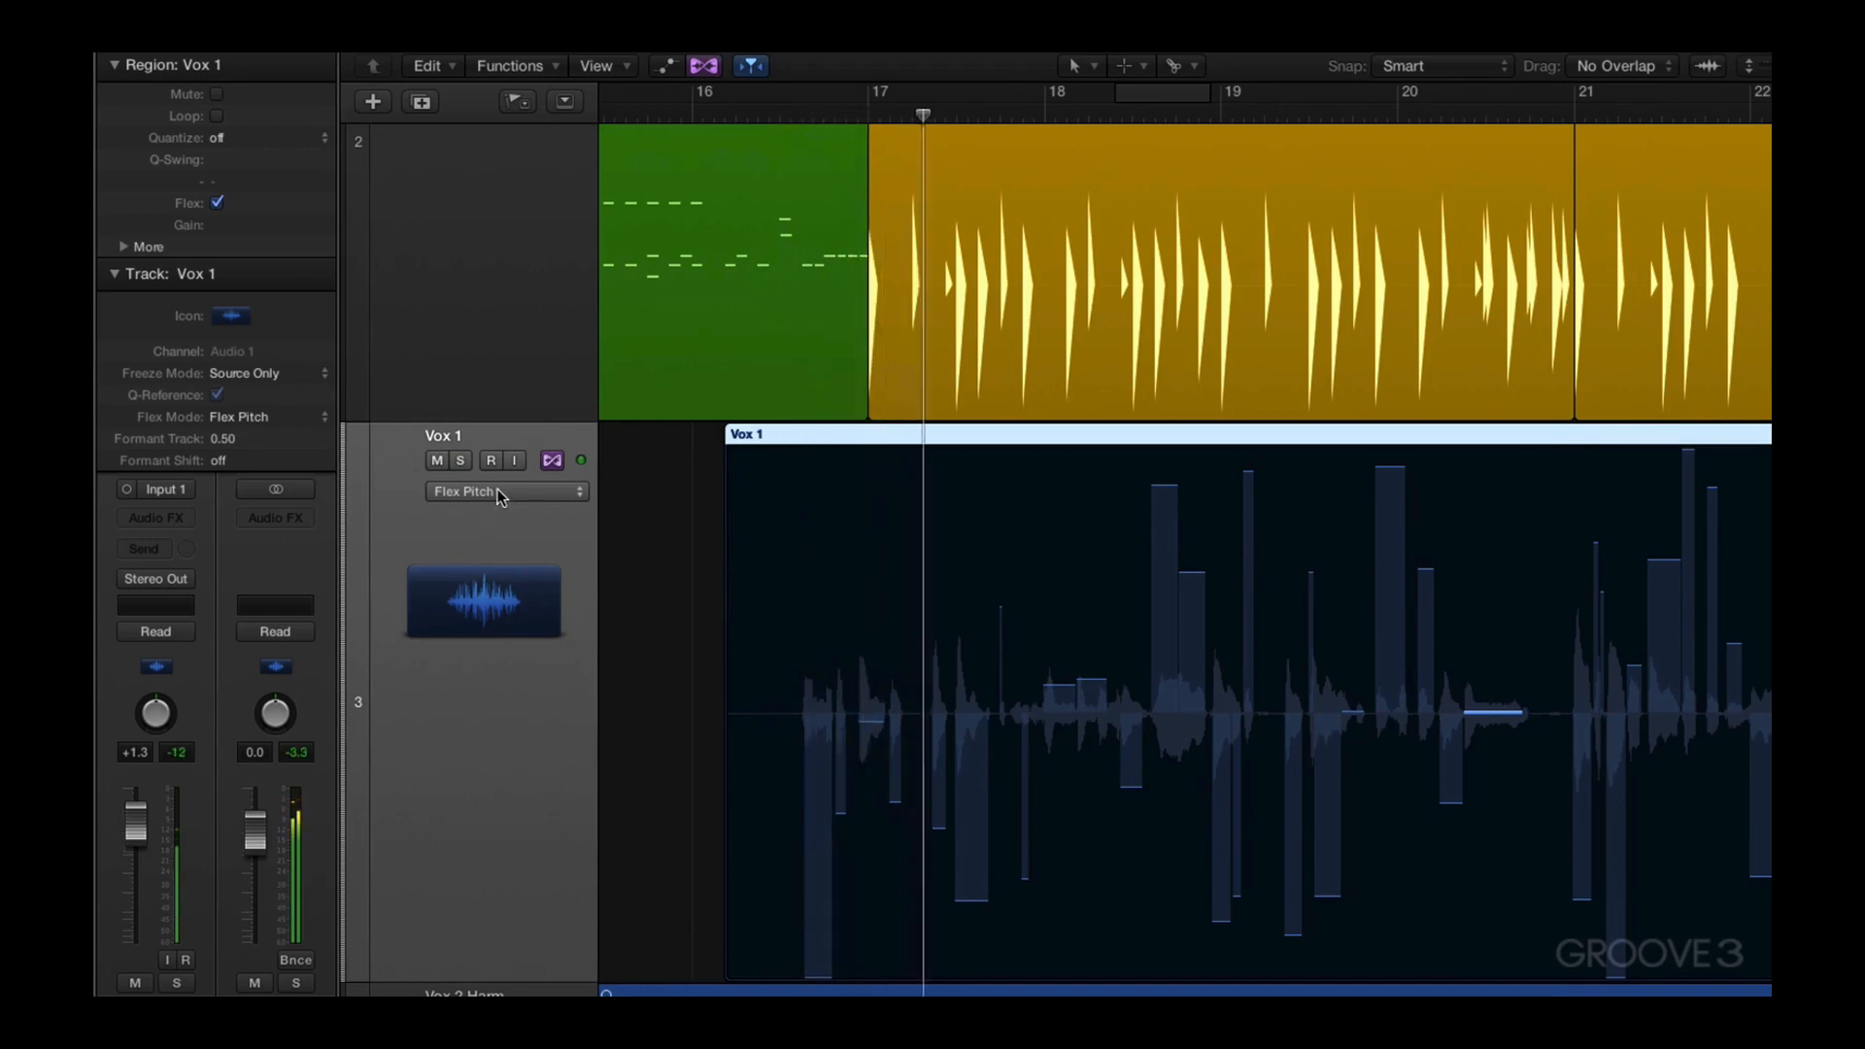
Mute the Vox 2 Harm track and raise the Vox 1 volume to +2.0
scroll(593, 515, down, 6)
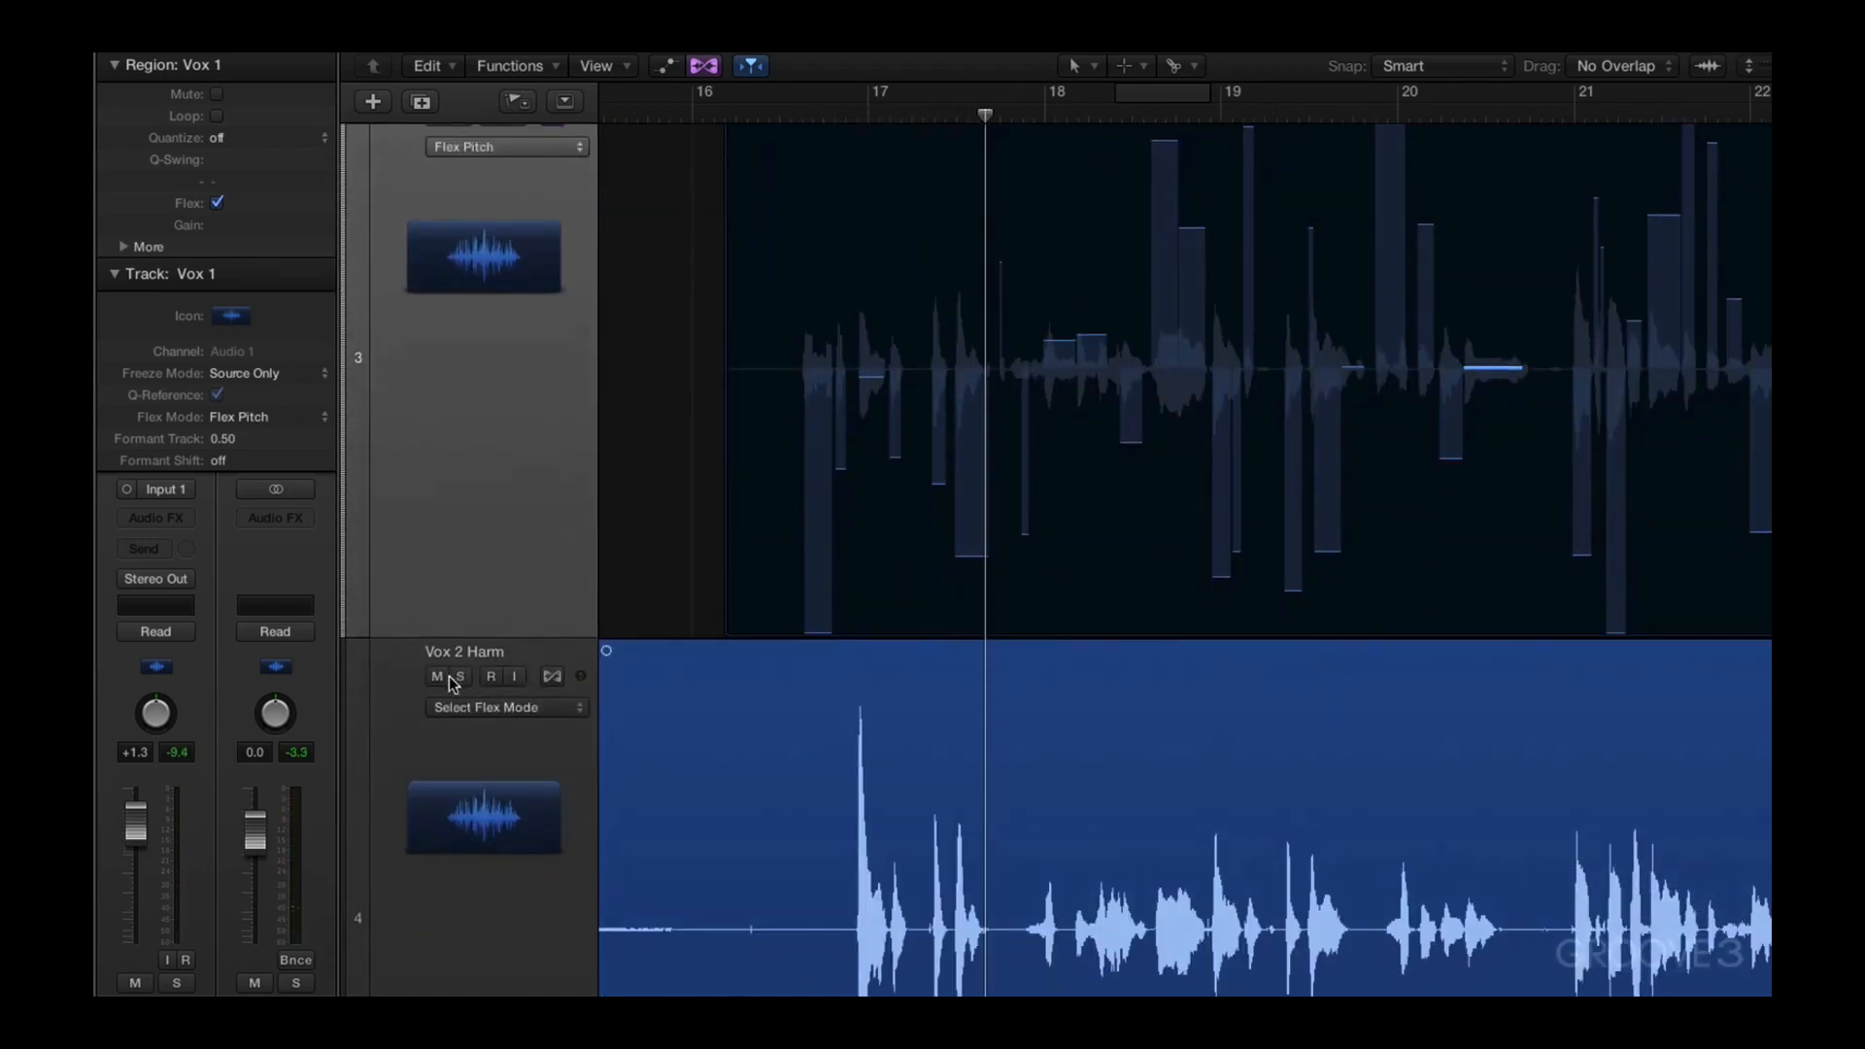
click(442, 677)
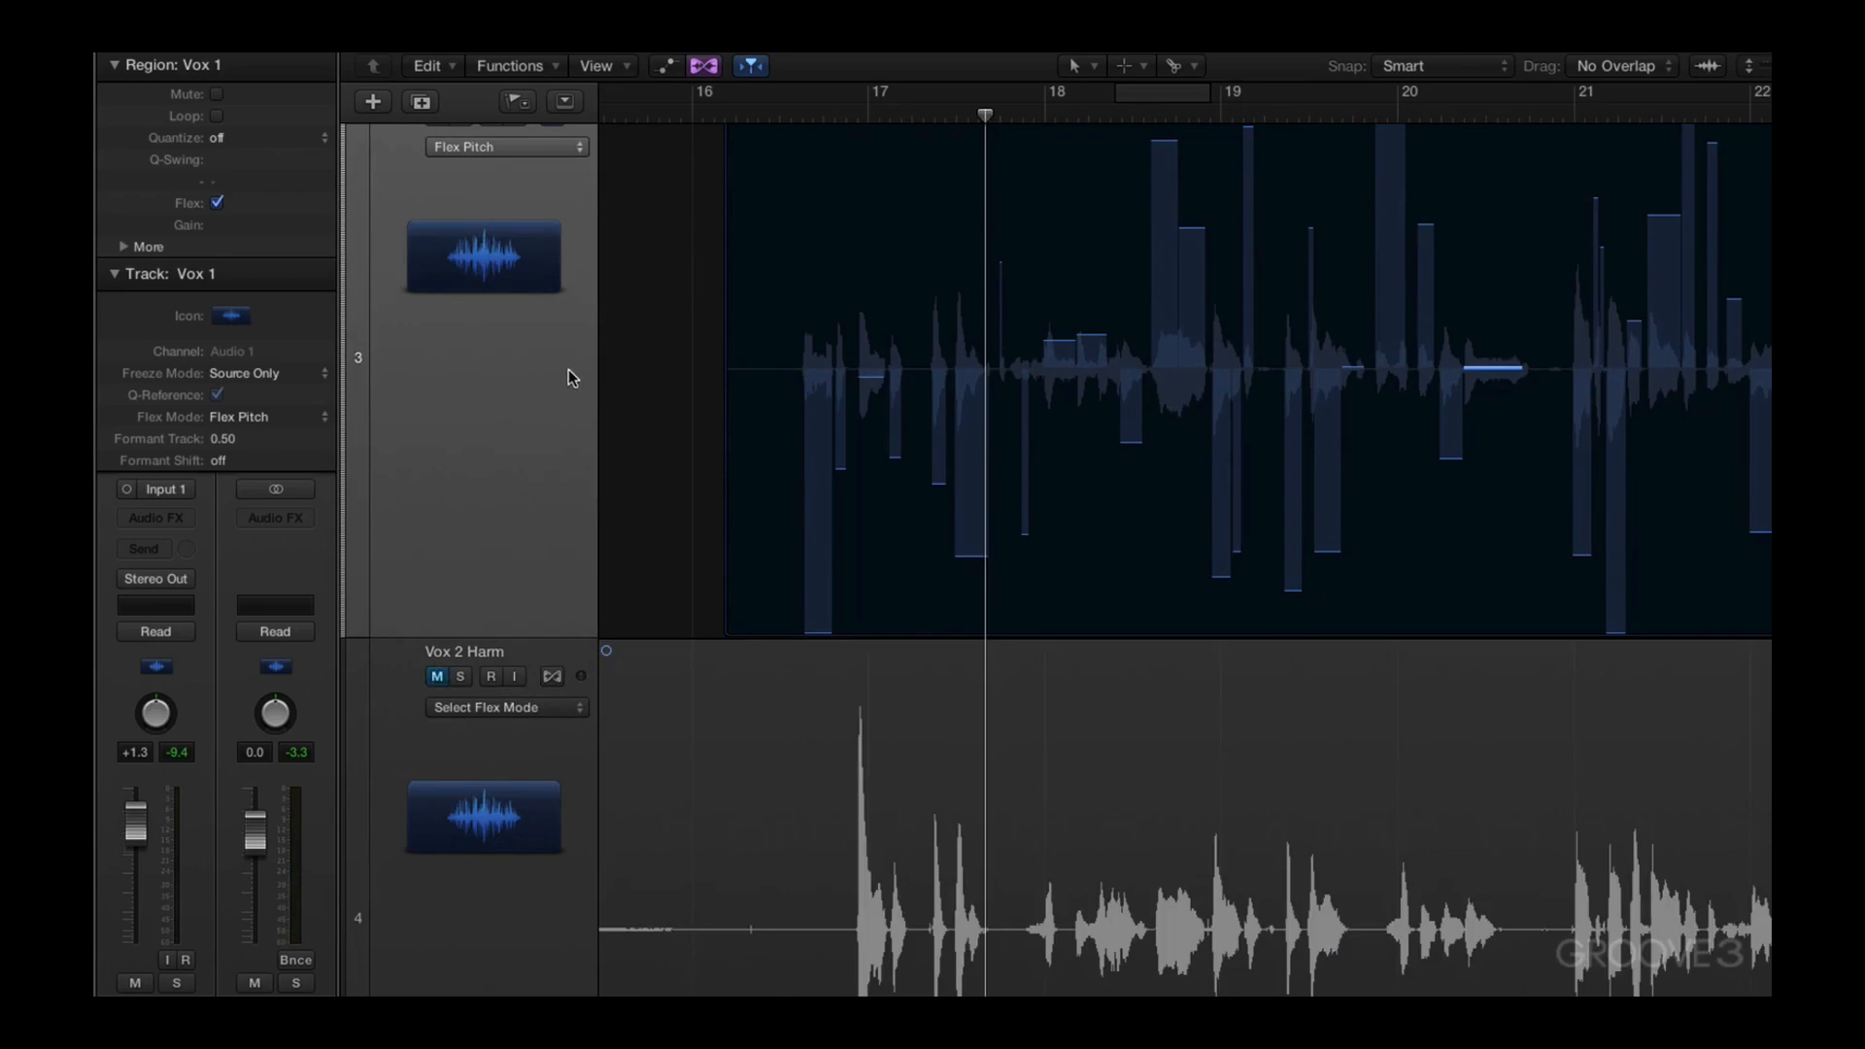
scroll(569, 370, up, 2)
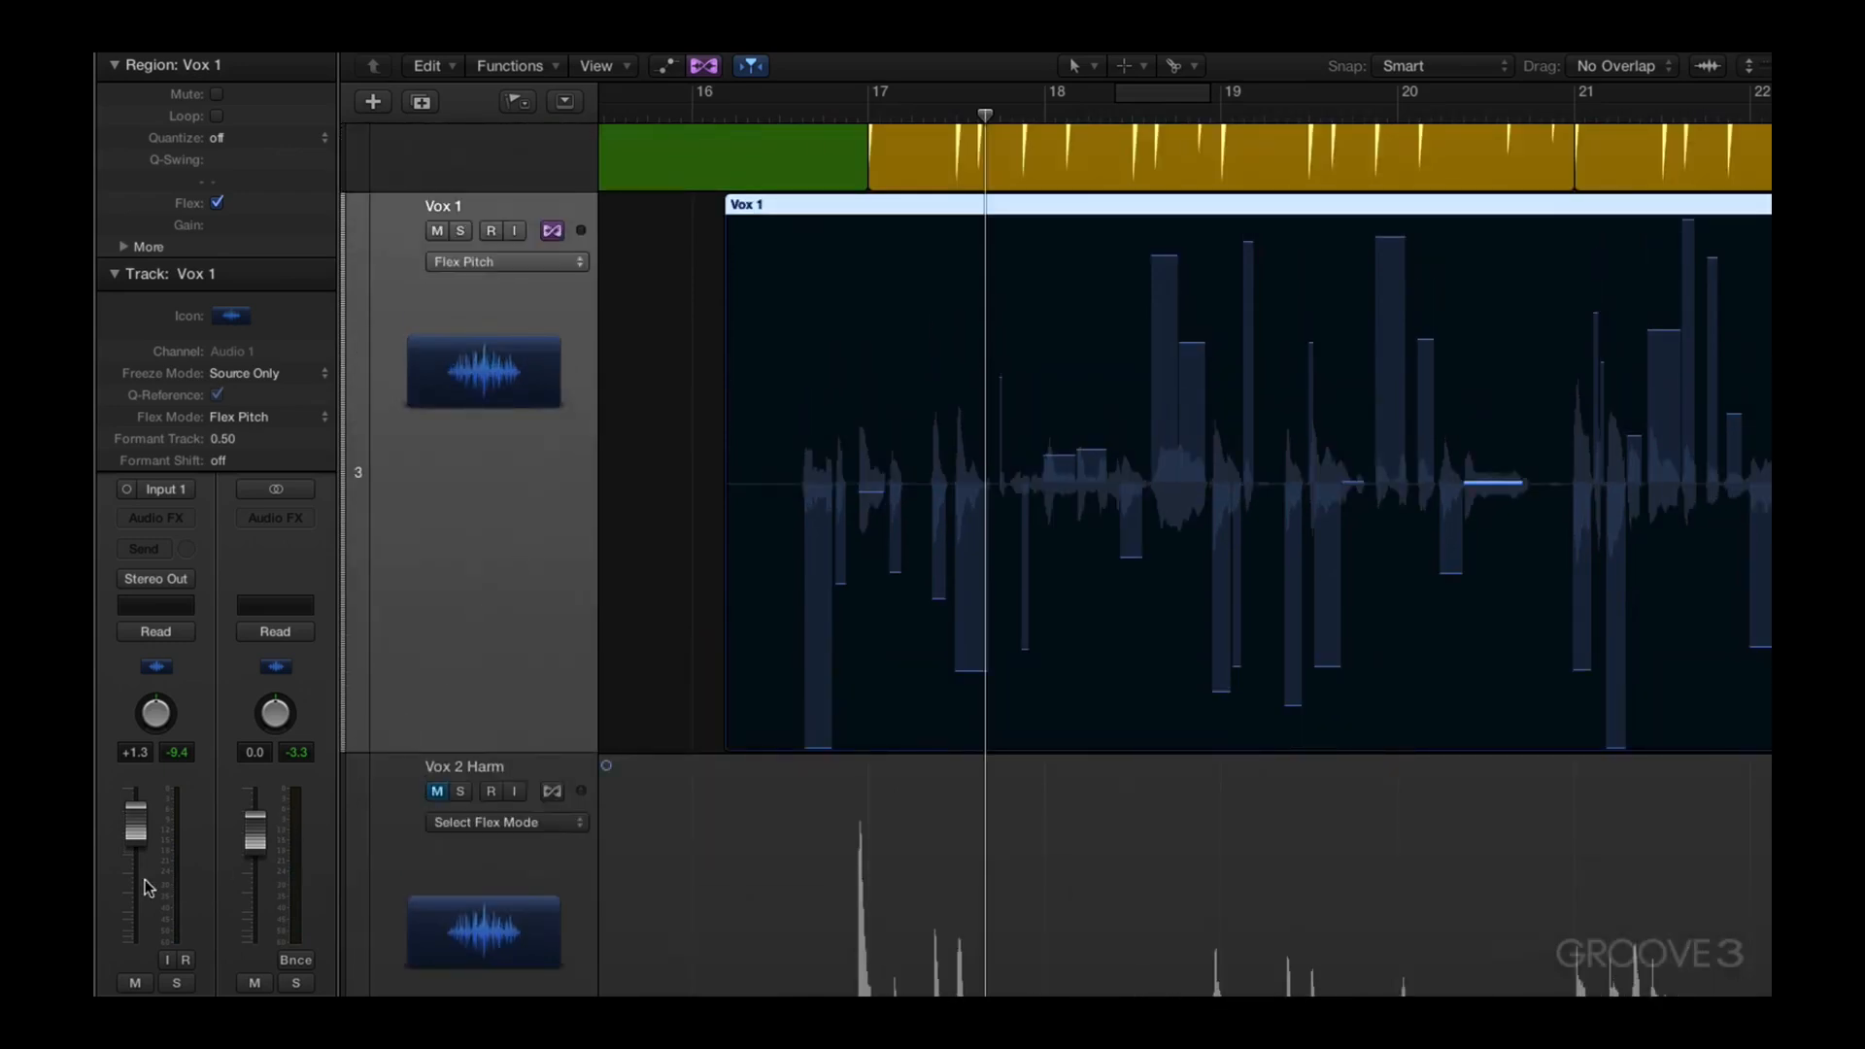
drag(135, 834, 135, 827)
Play the song from the middle of bar 16 to hear Vox 1 in the mix without the harmony vocal
click(777, 111)
key(space)
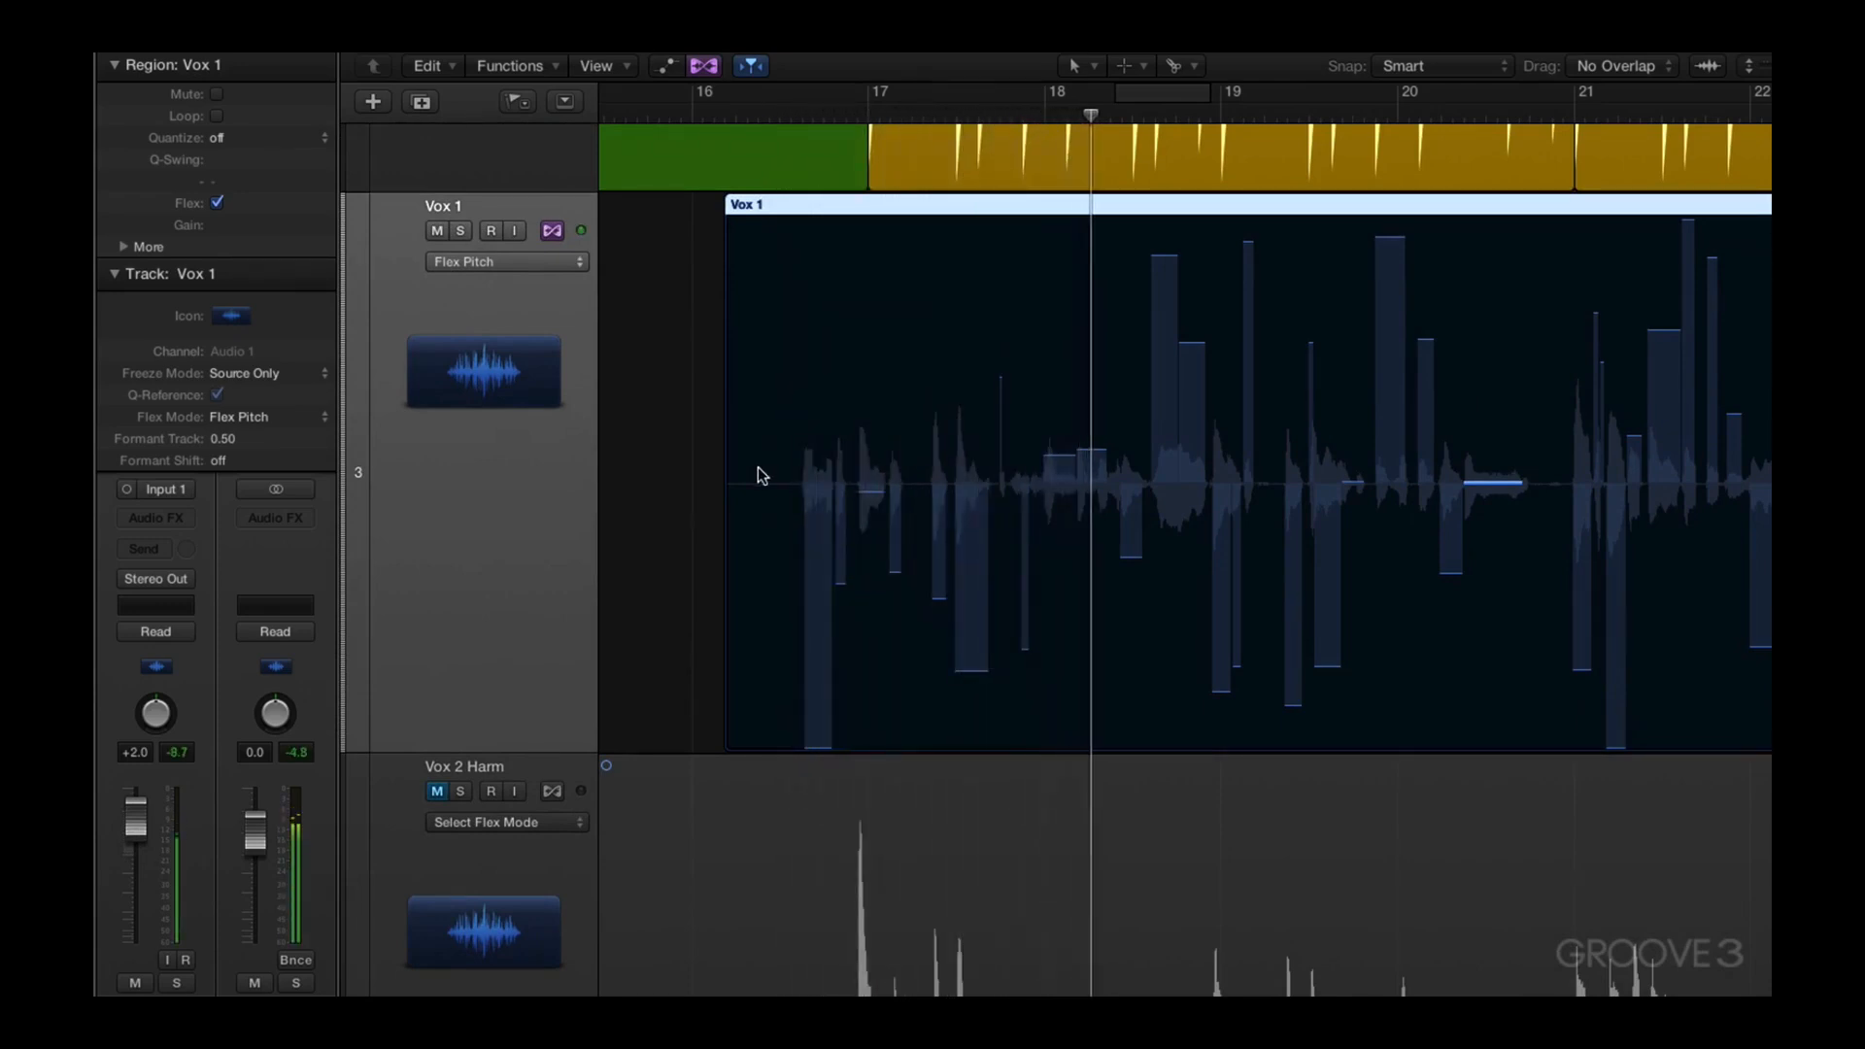
key(space)
Set all Vox 1 notes to perfect pitch and play them in the mix from the middle of bar 16
right_click(809, 415)
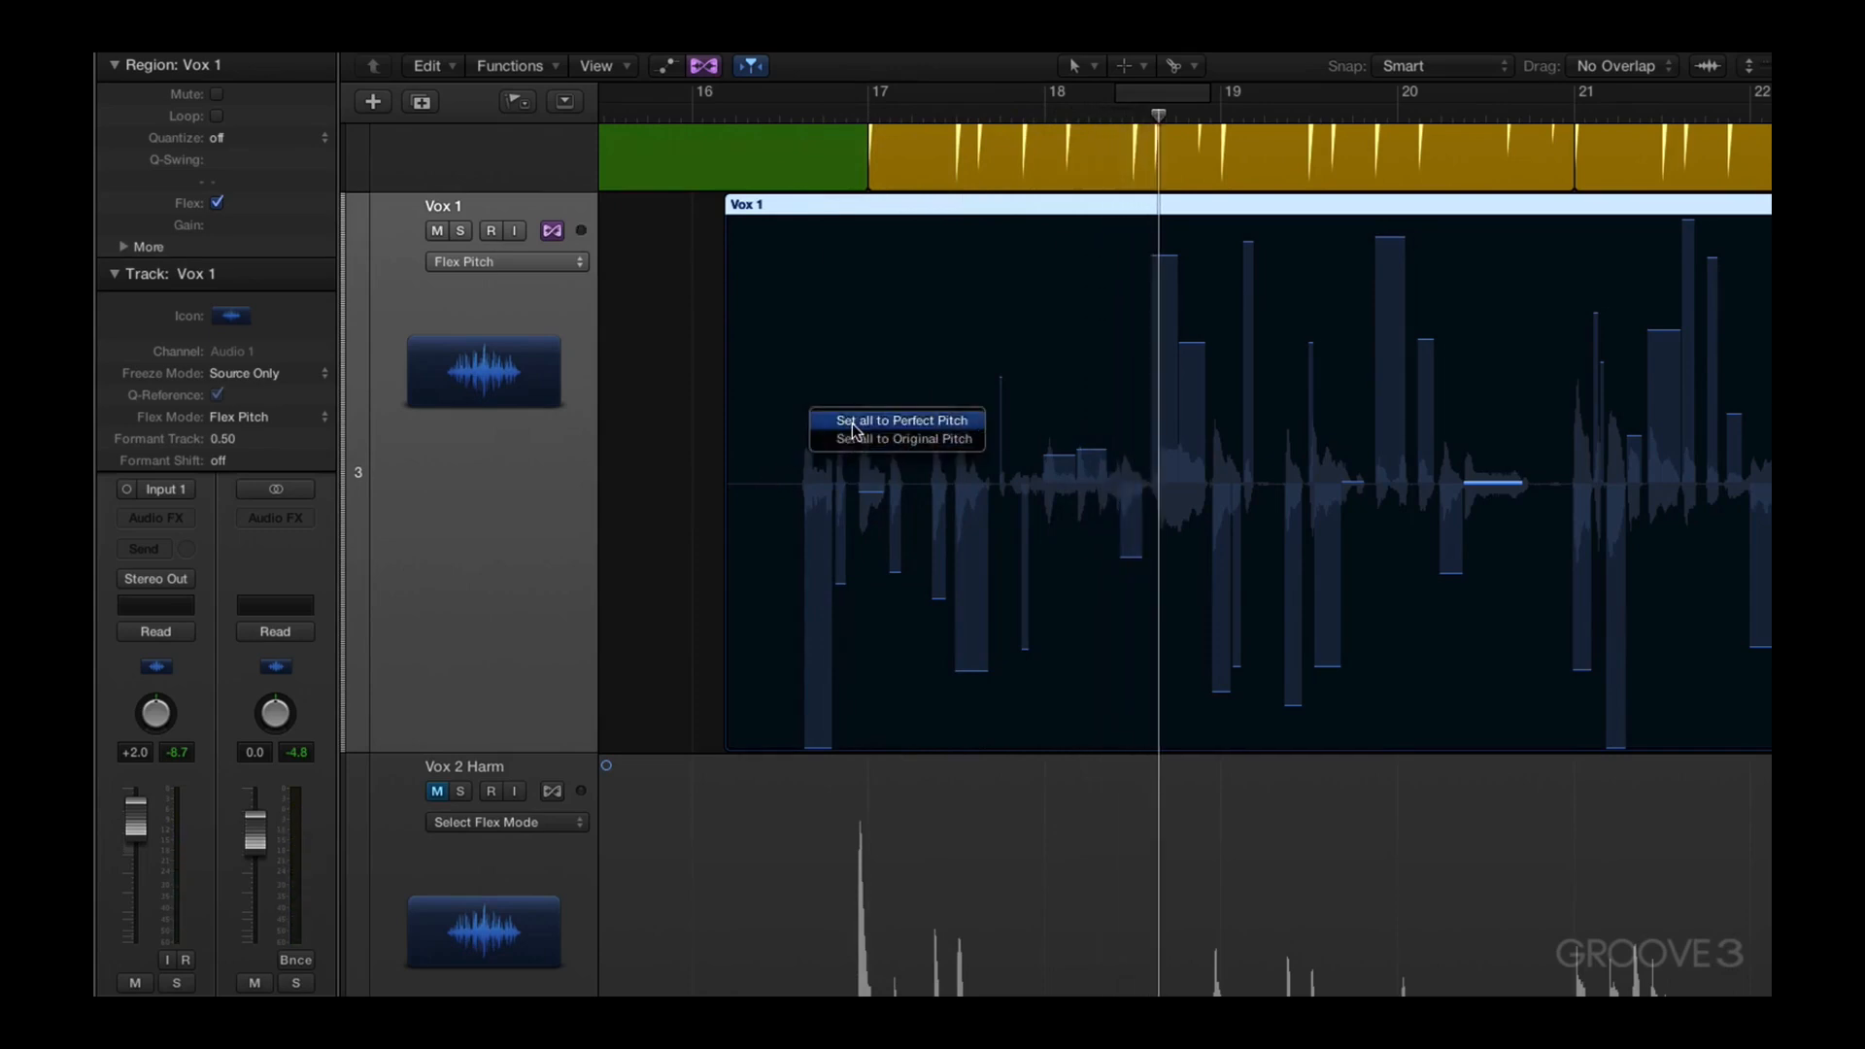
click(853, 425)
click(783, 116)
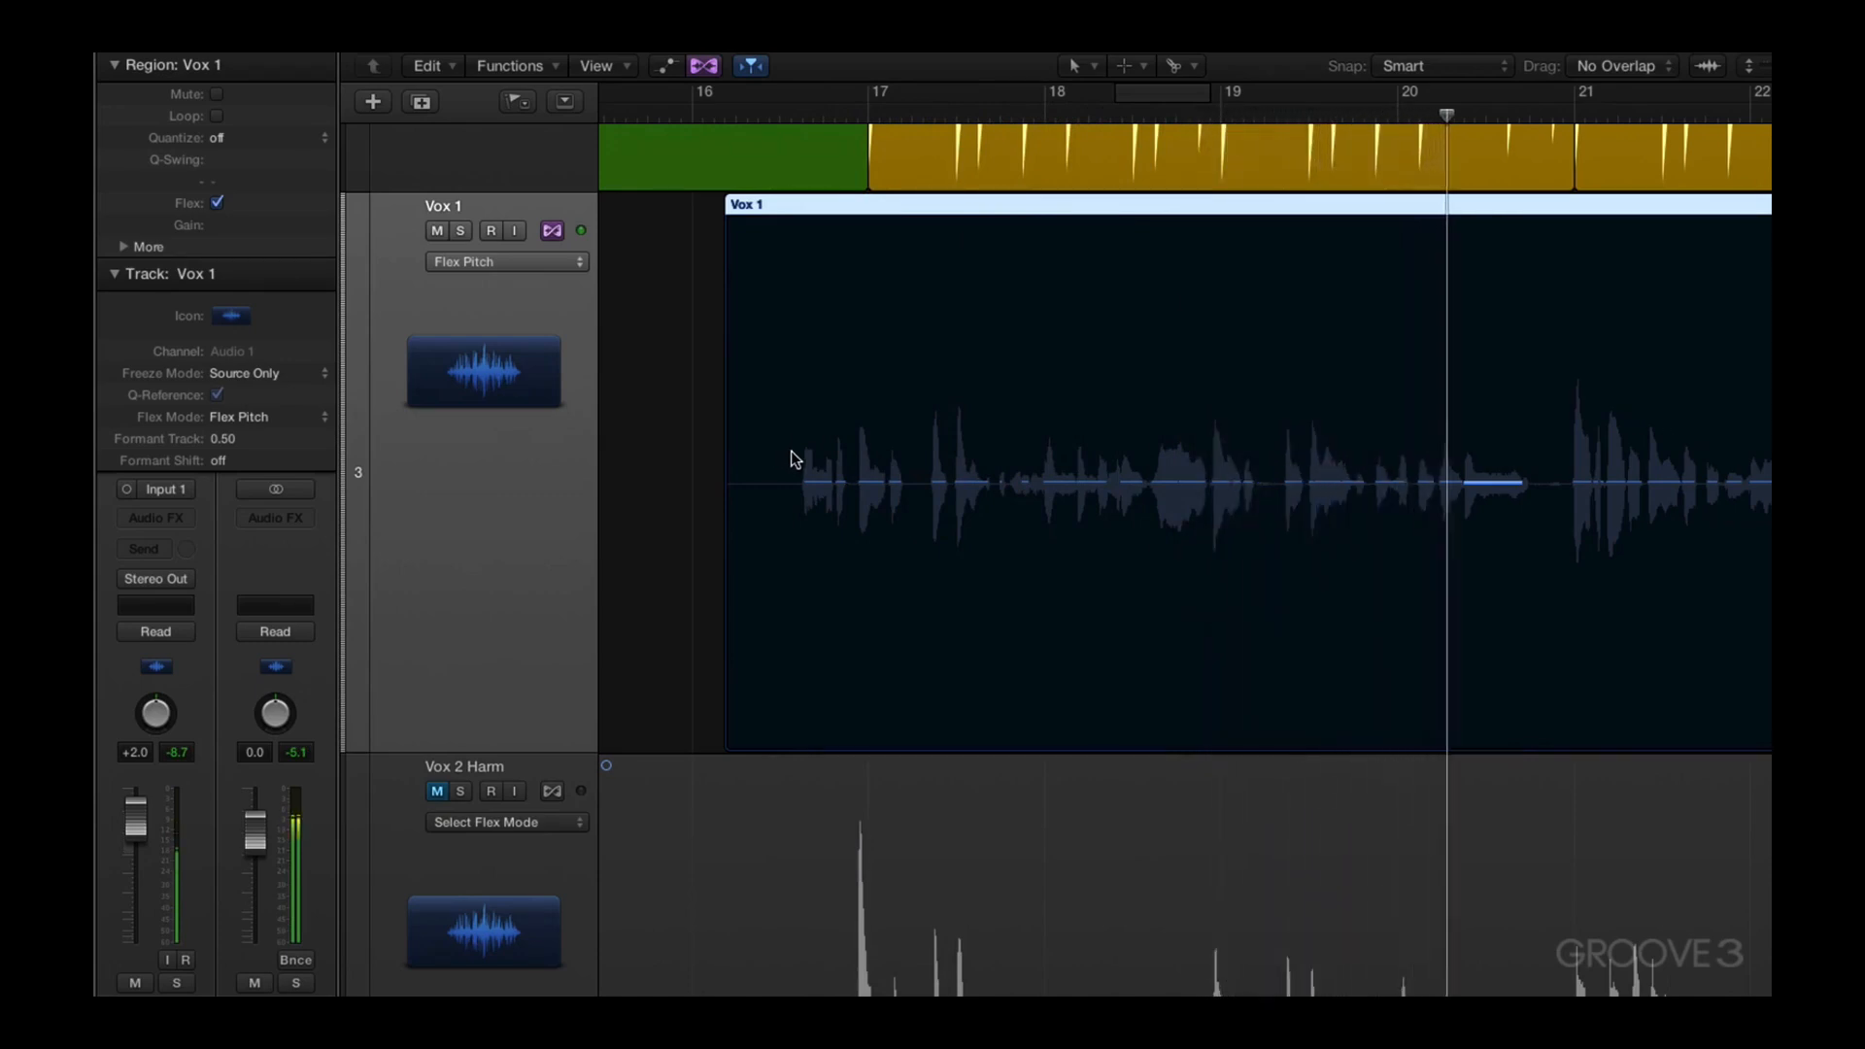
key(space)
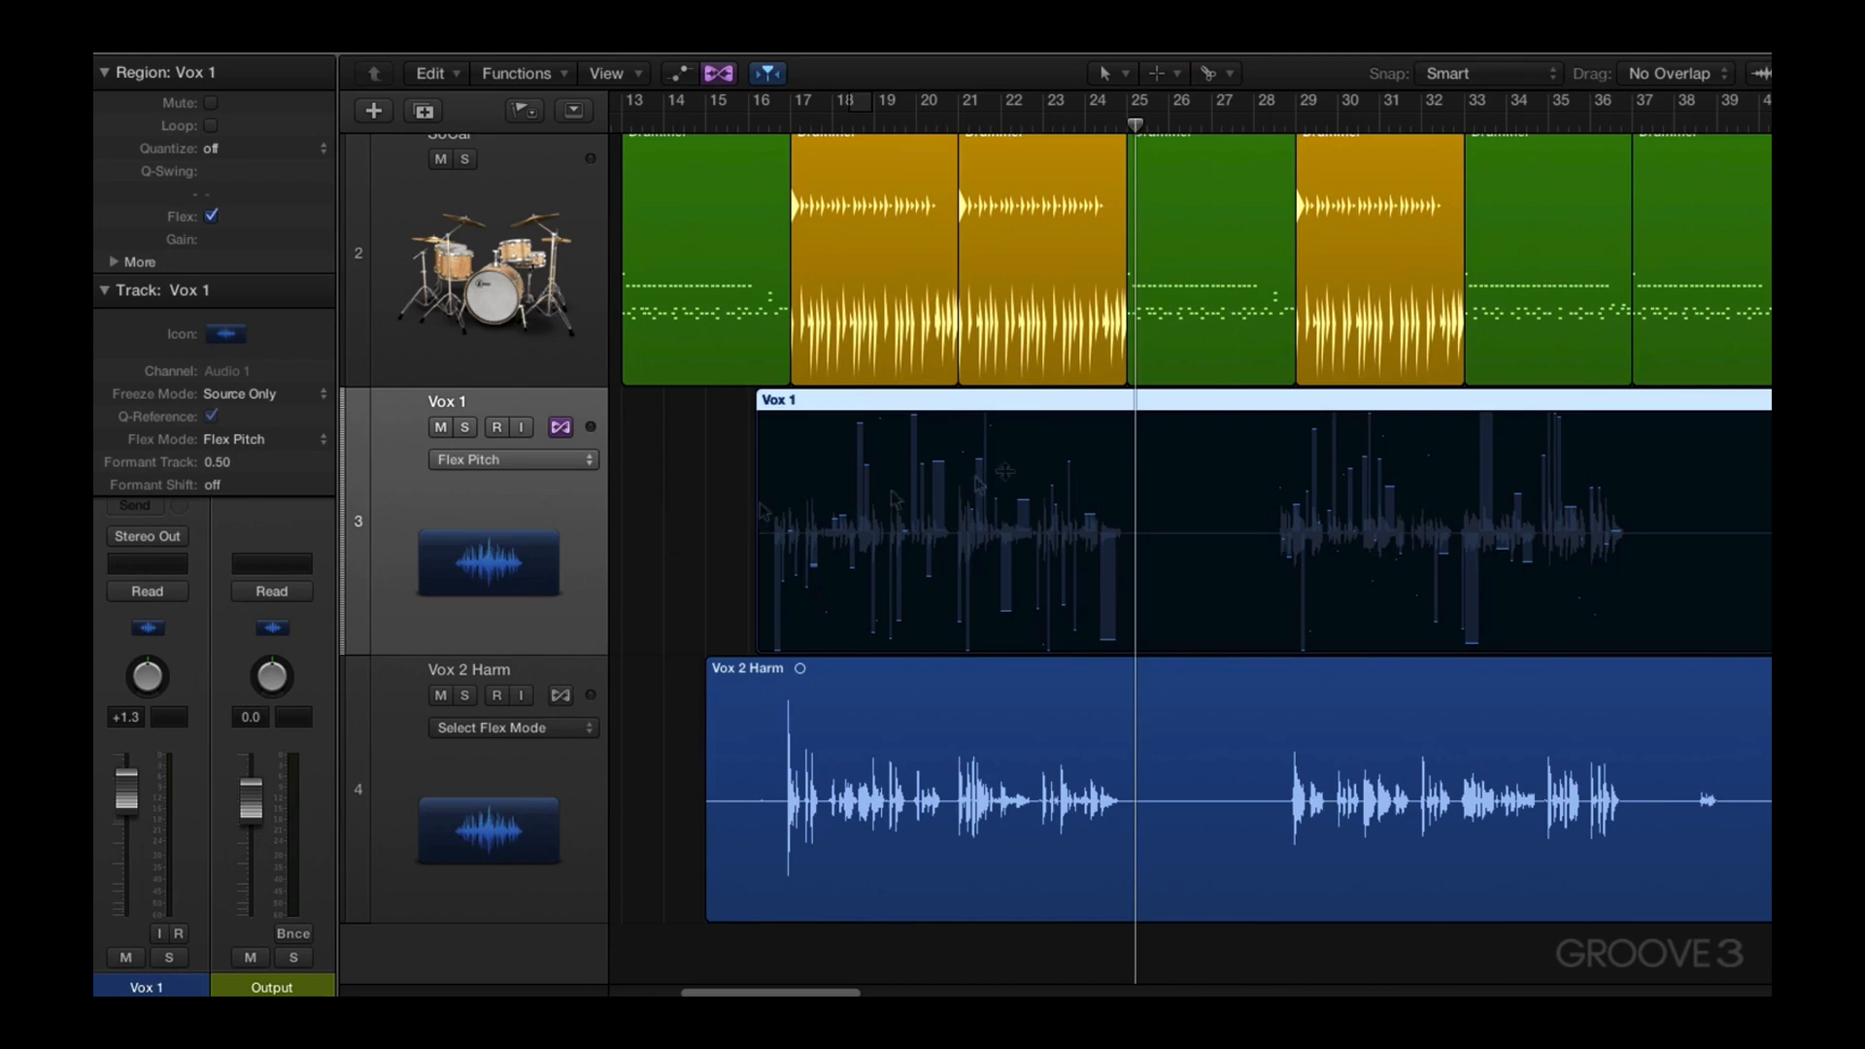
Open the Vox 1 region in the audio editor and display its audio file view
double_click(955, 412)
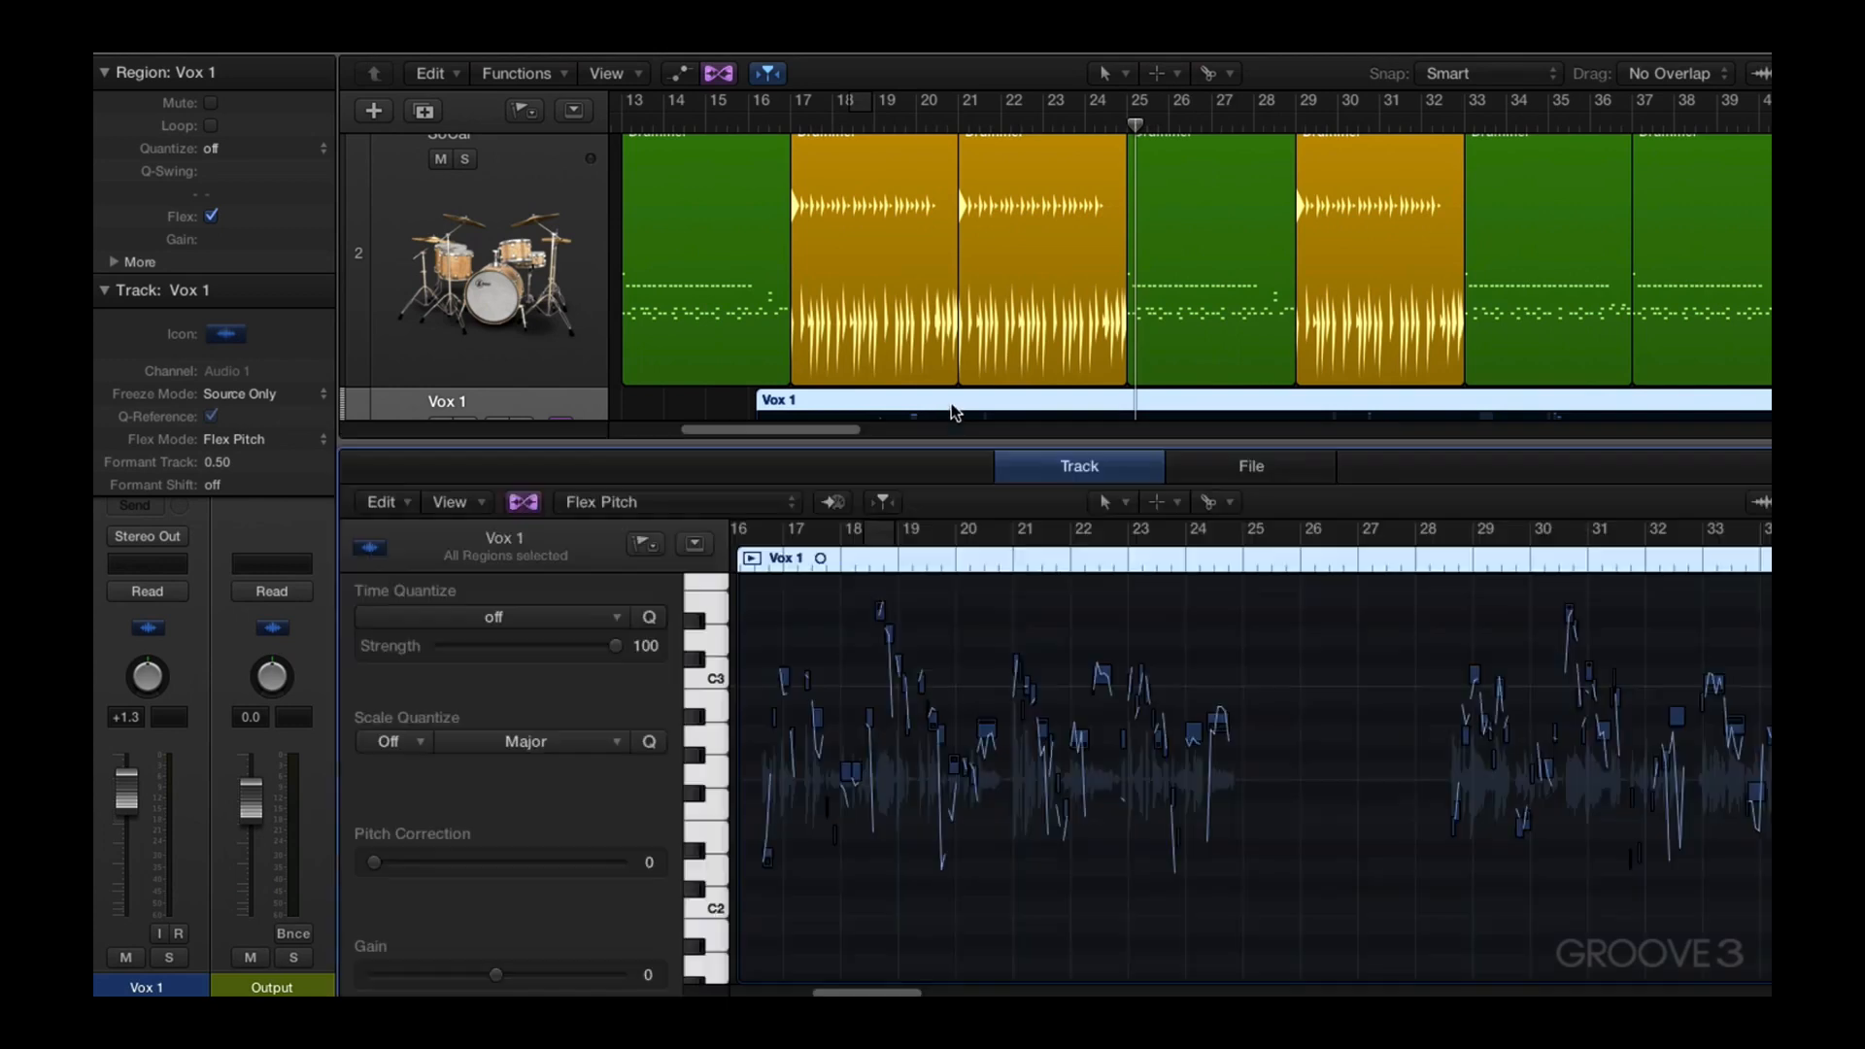
click(1226, 475)
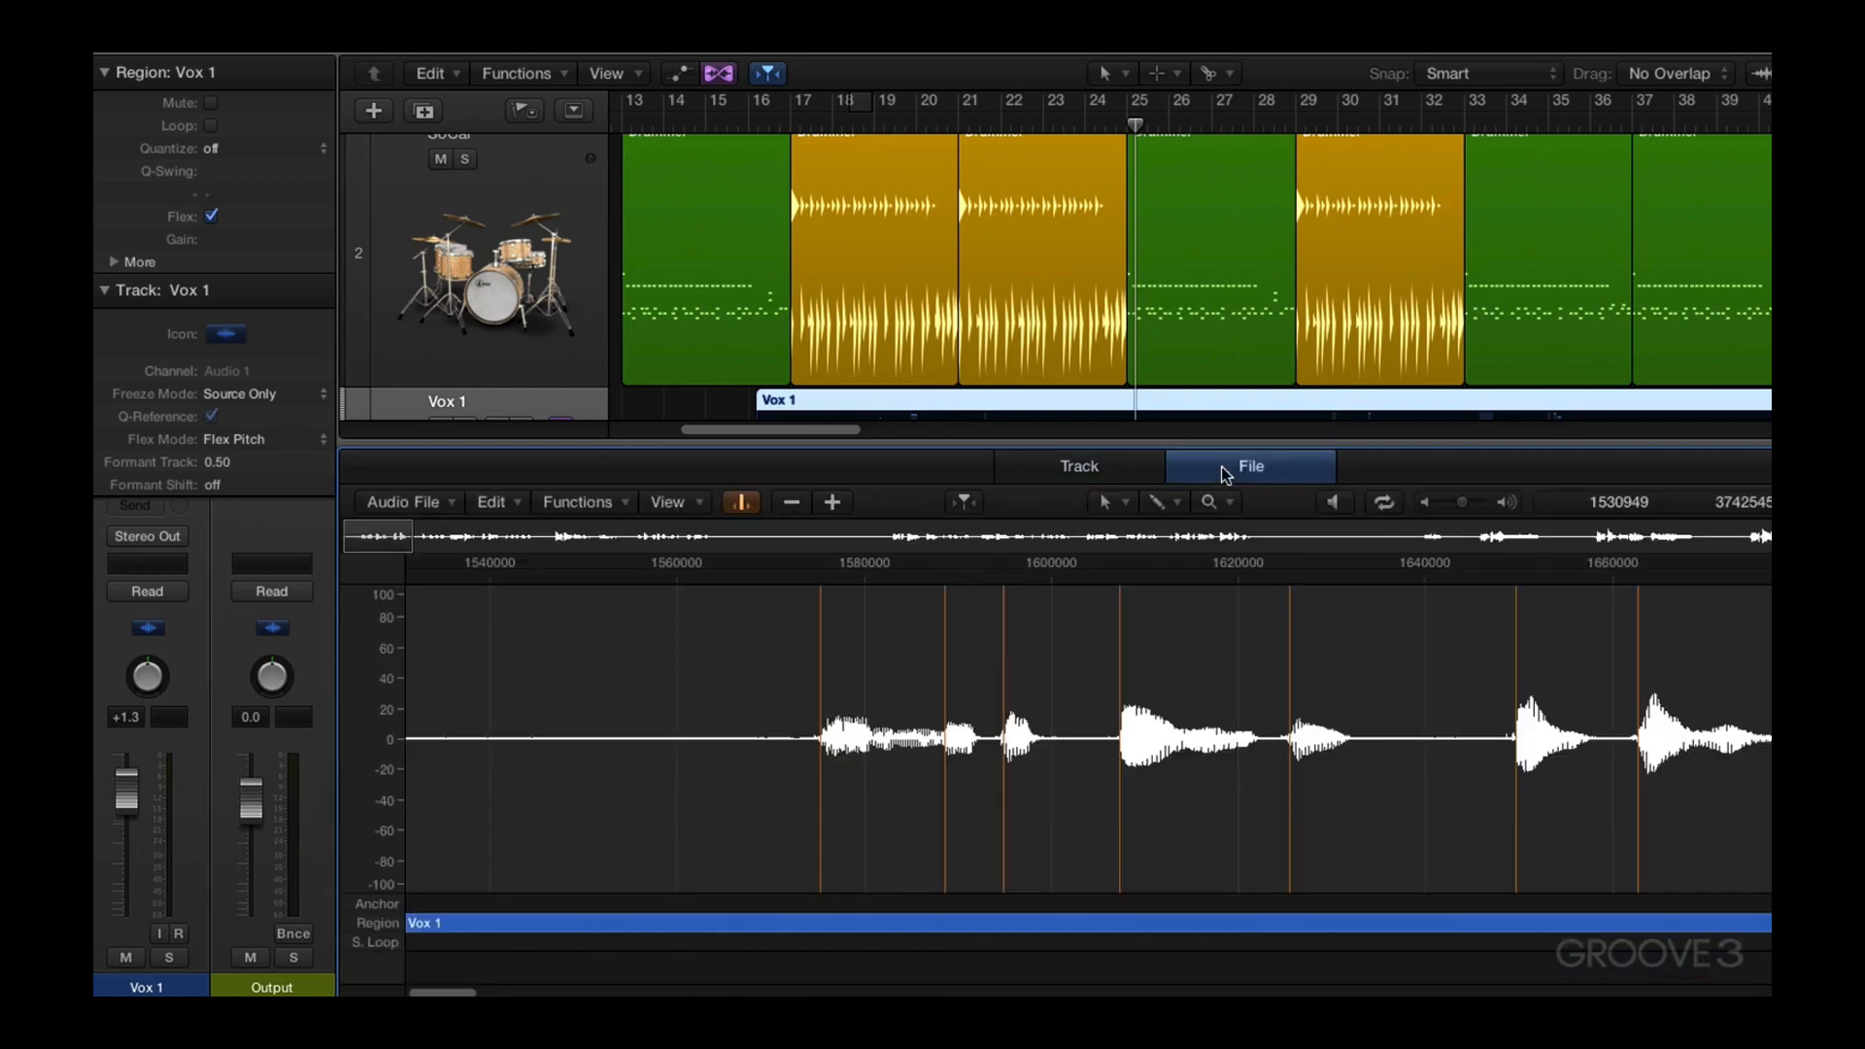
Return the editor to the Track view, keeping Flex Pitch selected and flex display turned on
click(1084, 477)
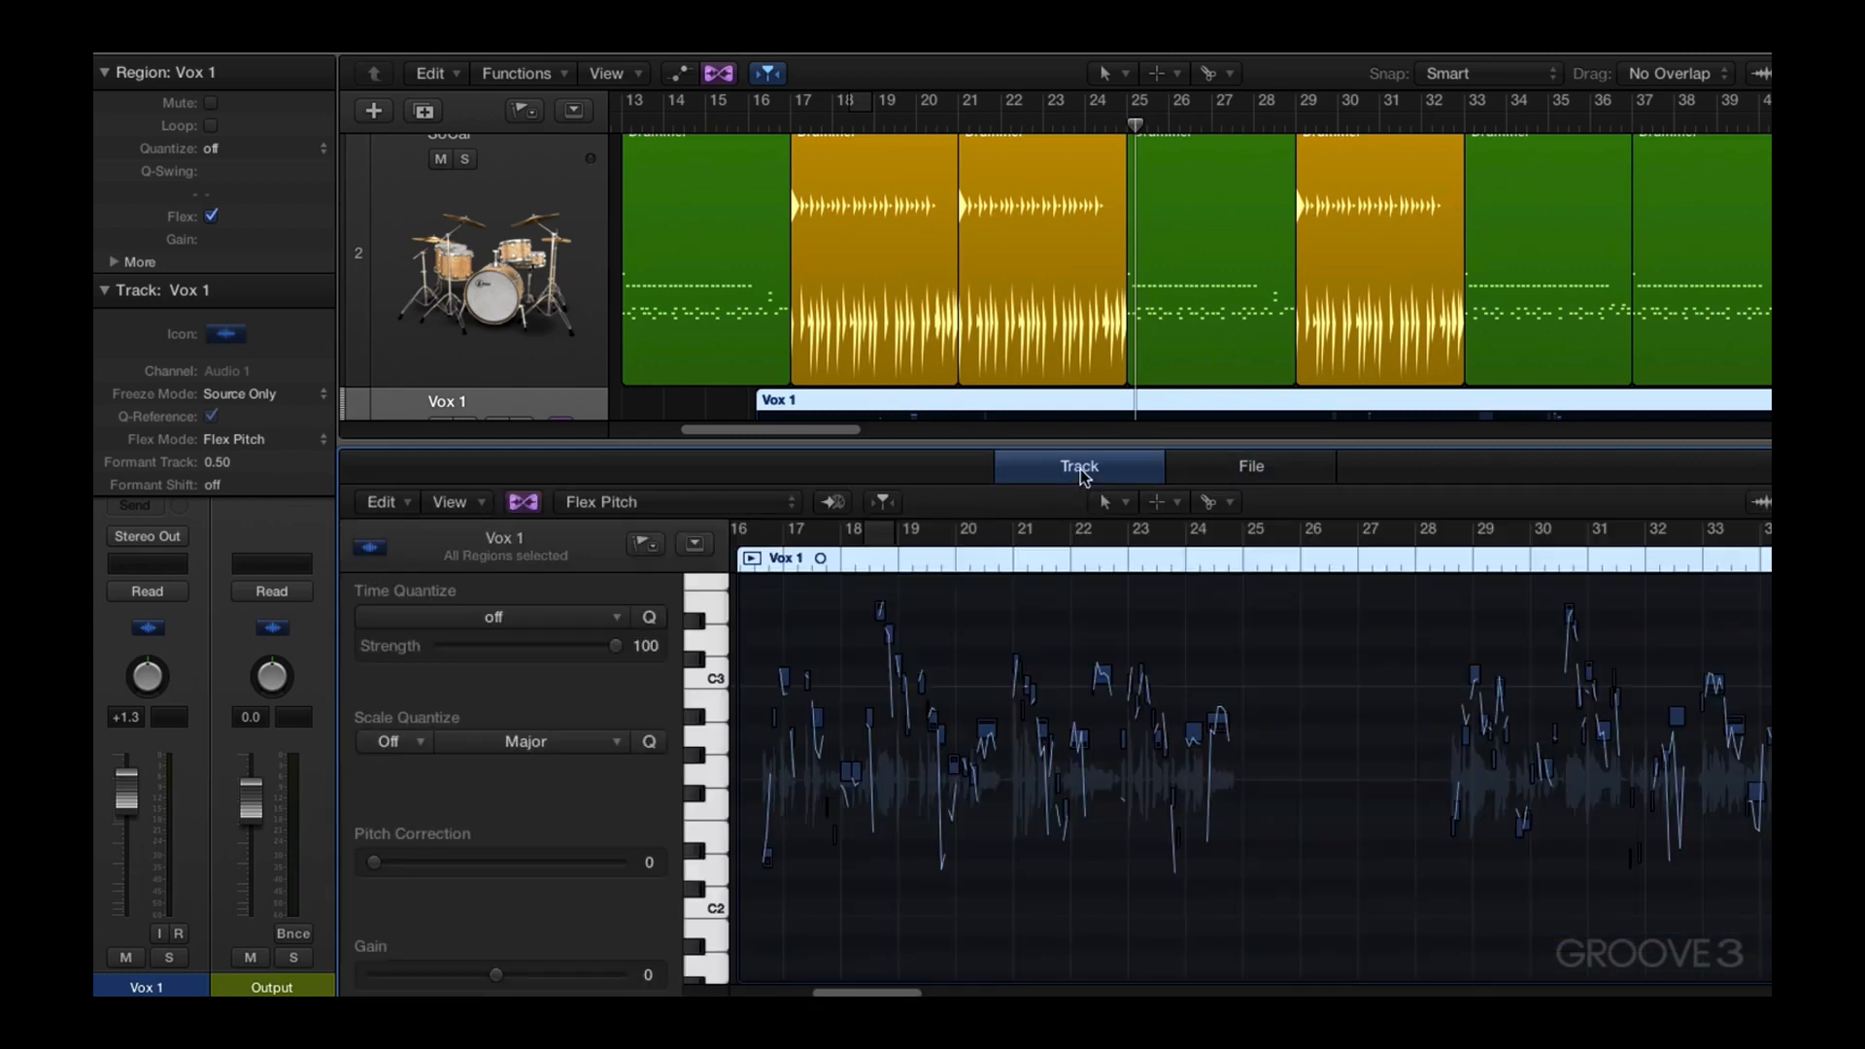
click(761, 509)
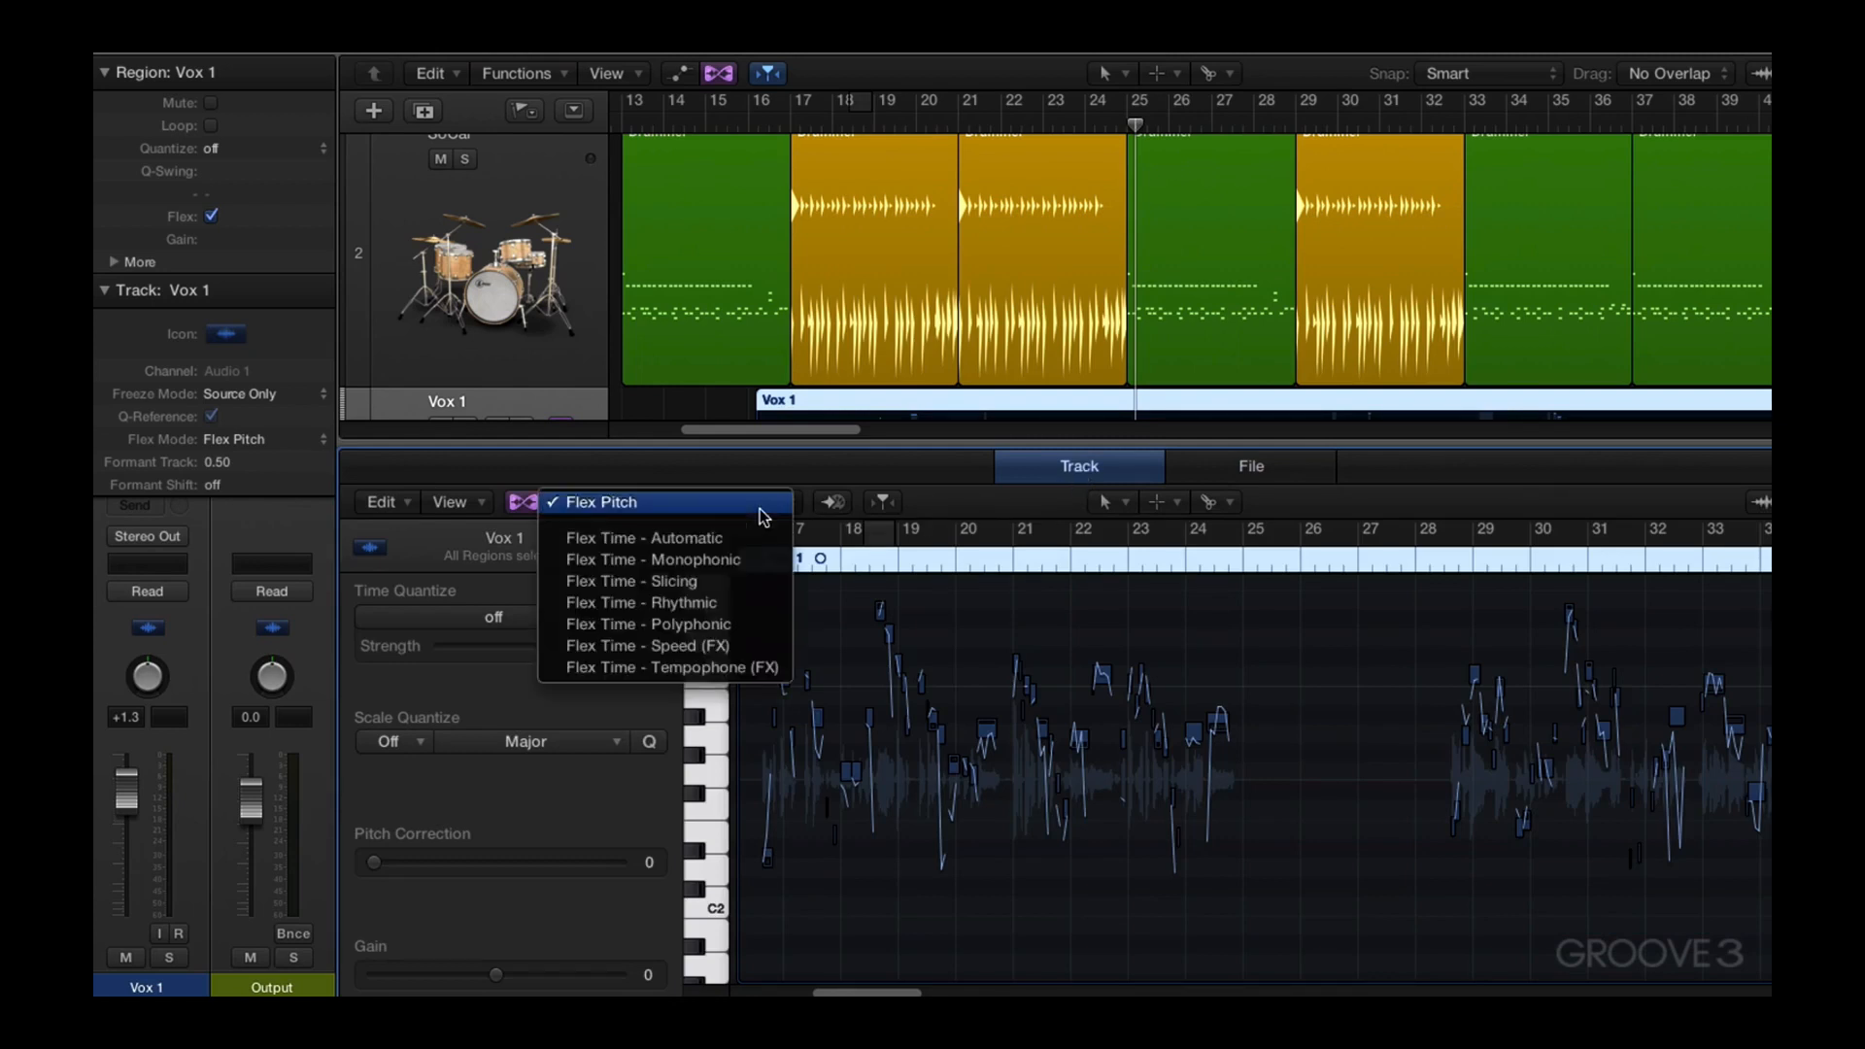
click(762, 509)
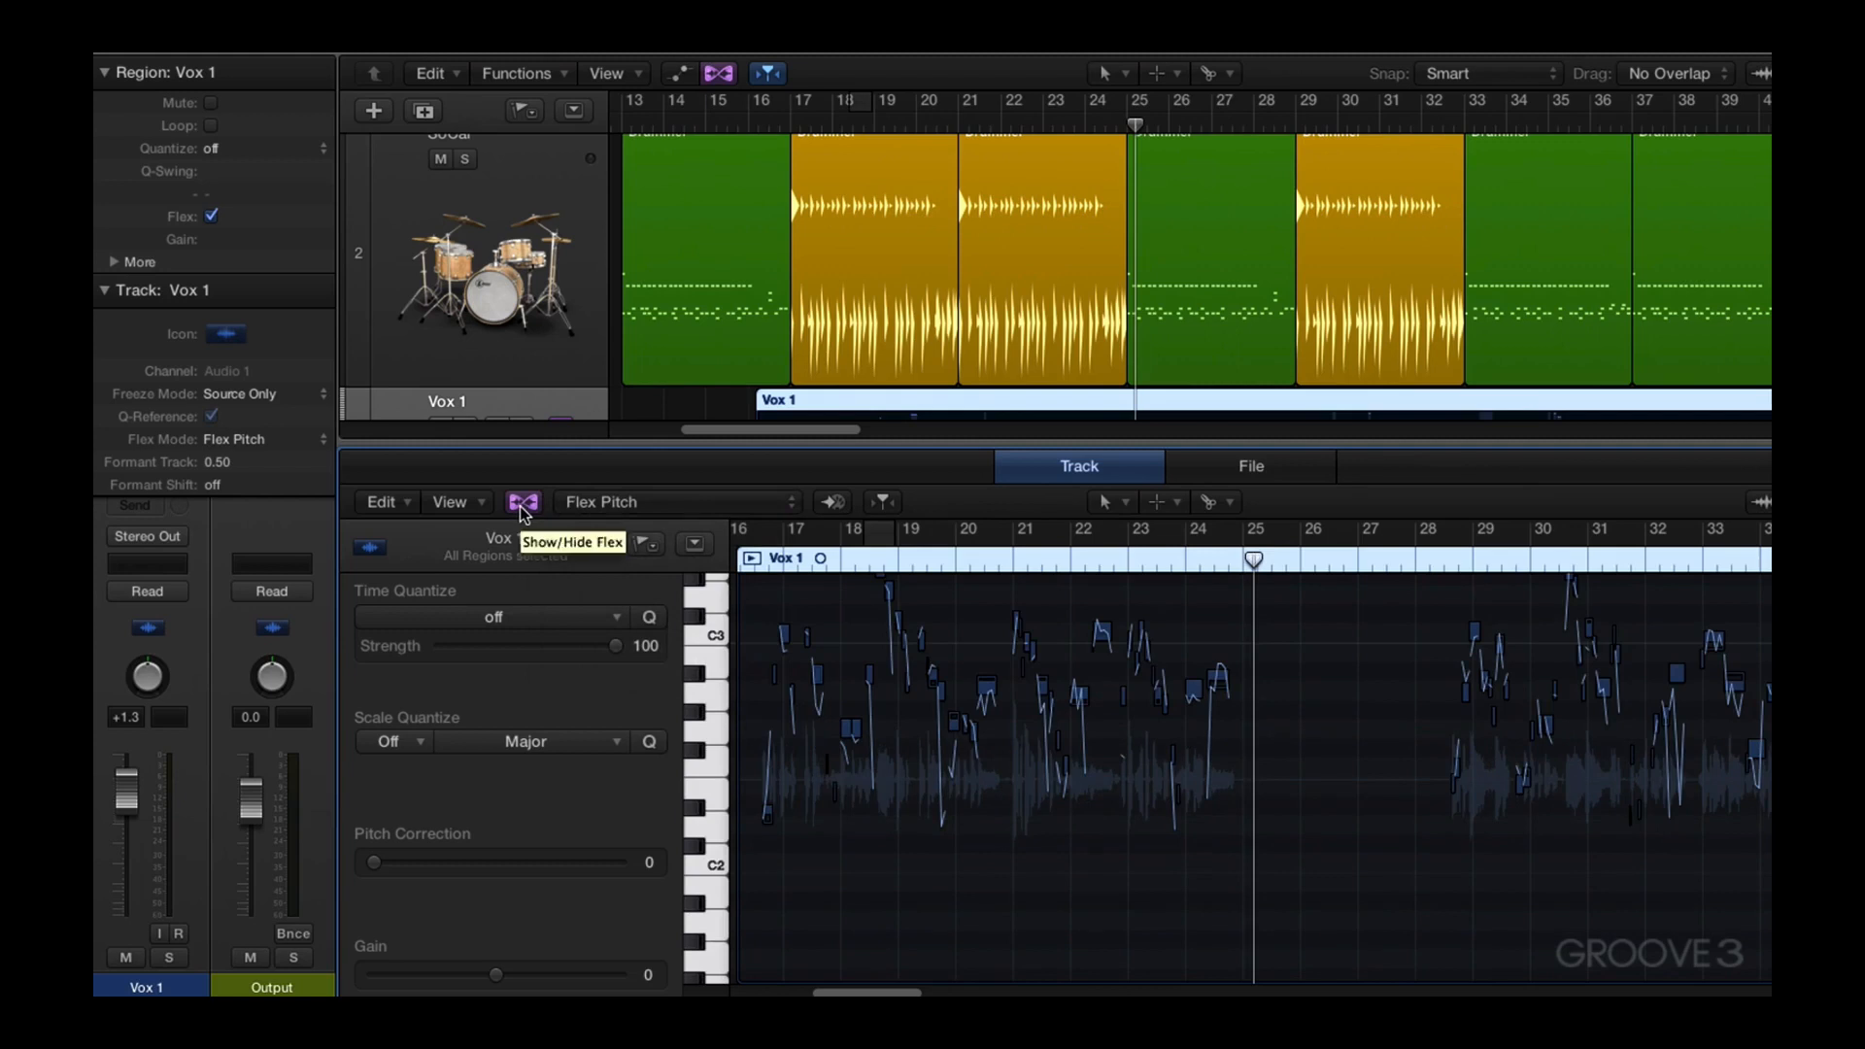
click(523, 502)
click(523, 502)
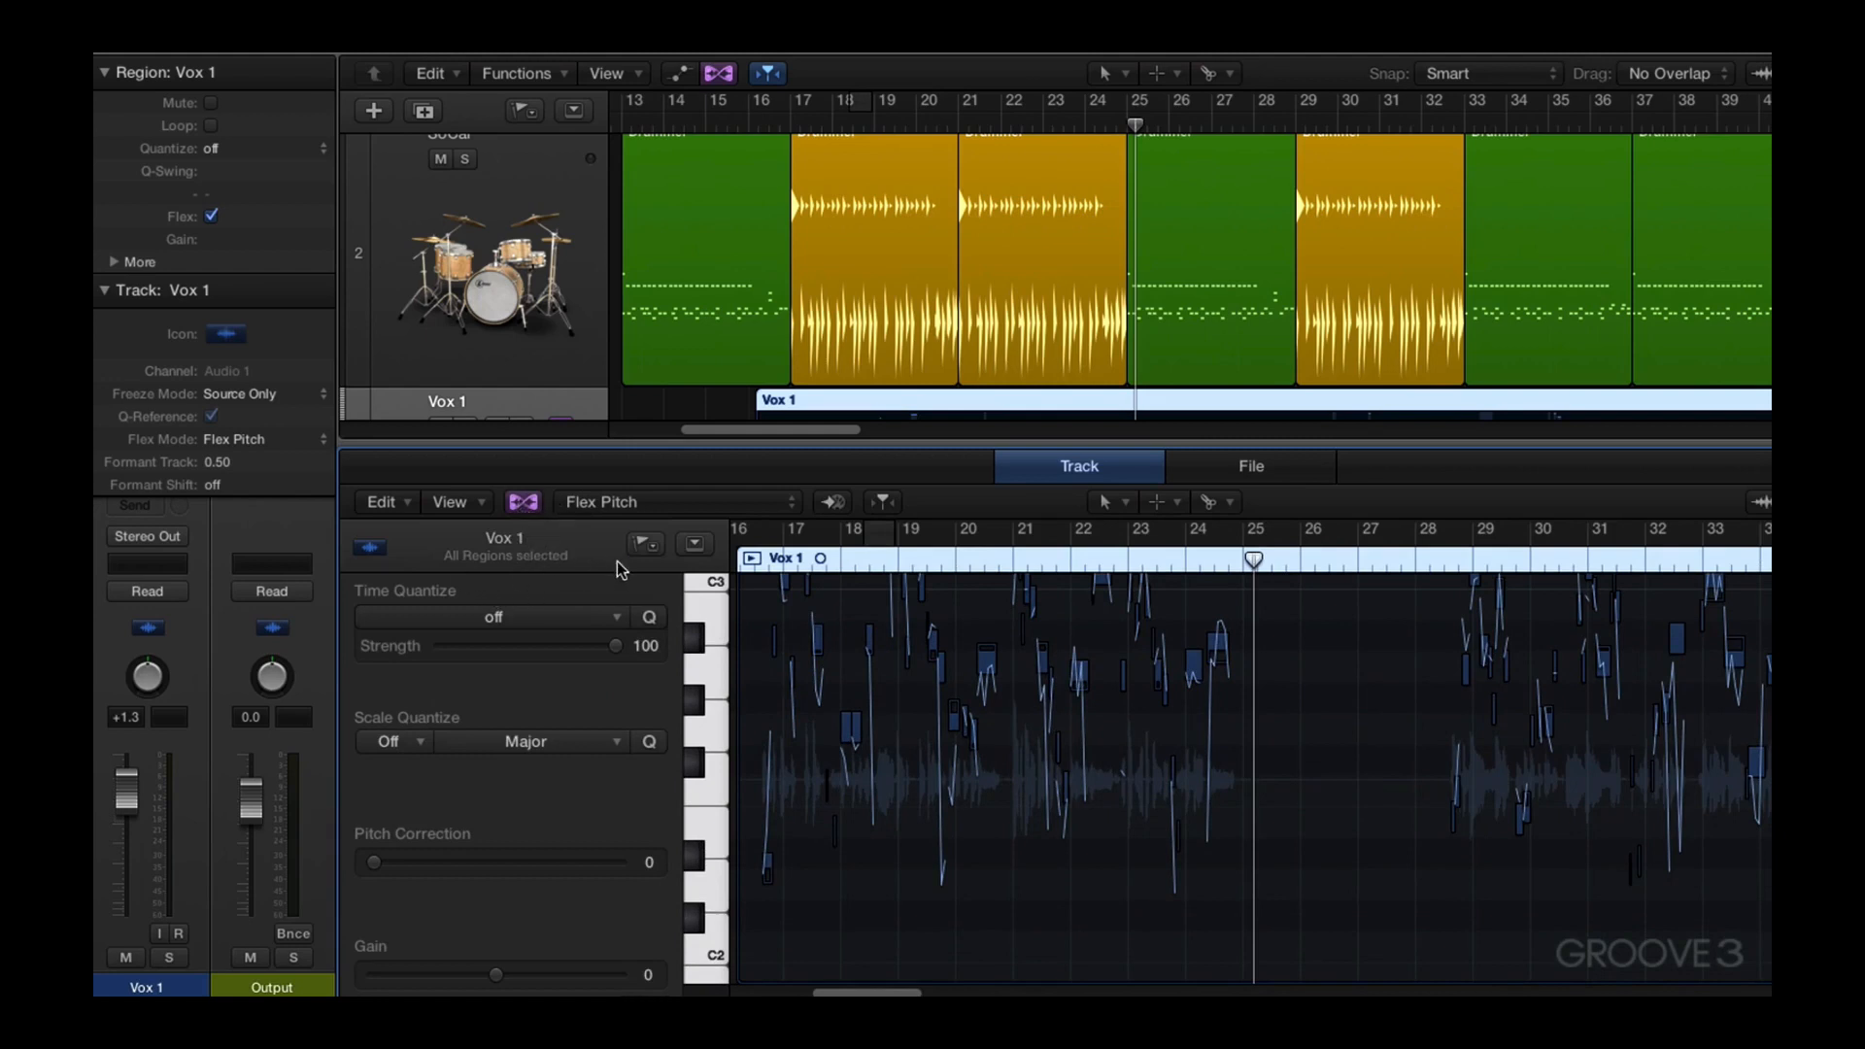
Hide the editor's local inspector and show it again
click(455, 503)
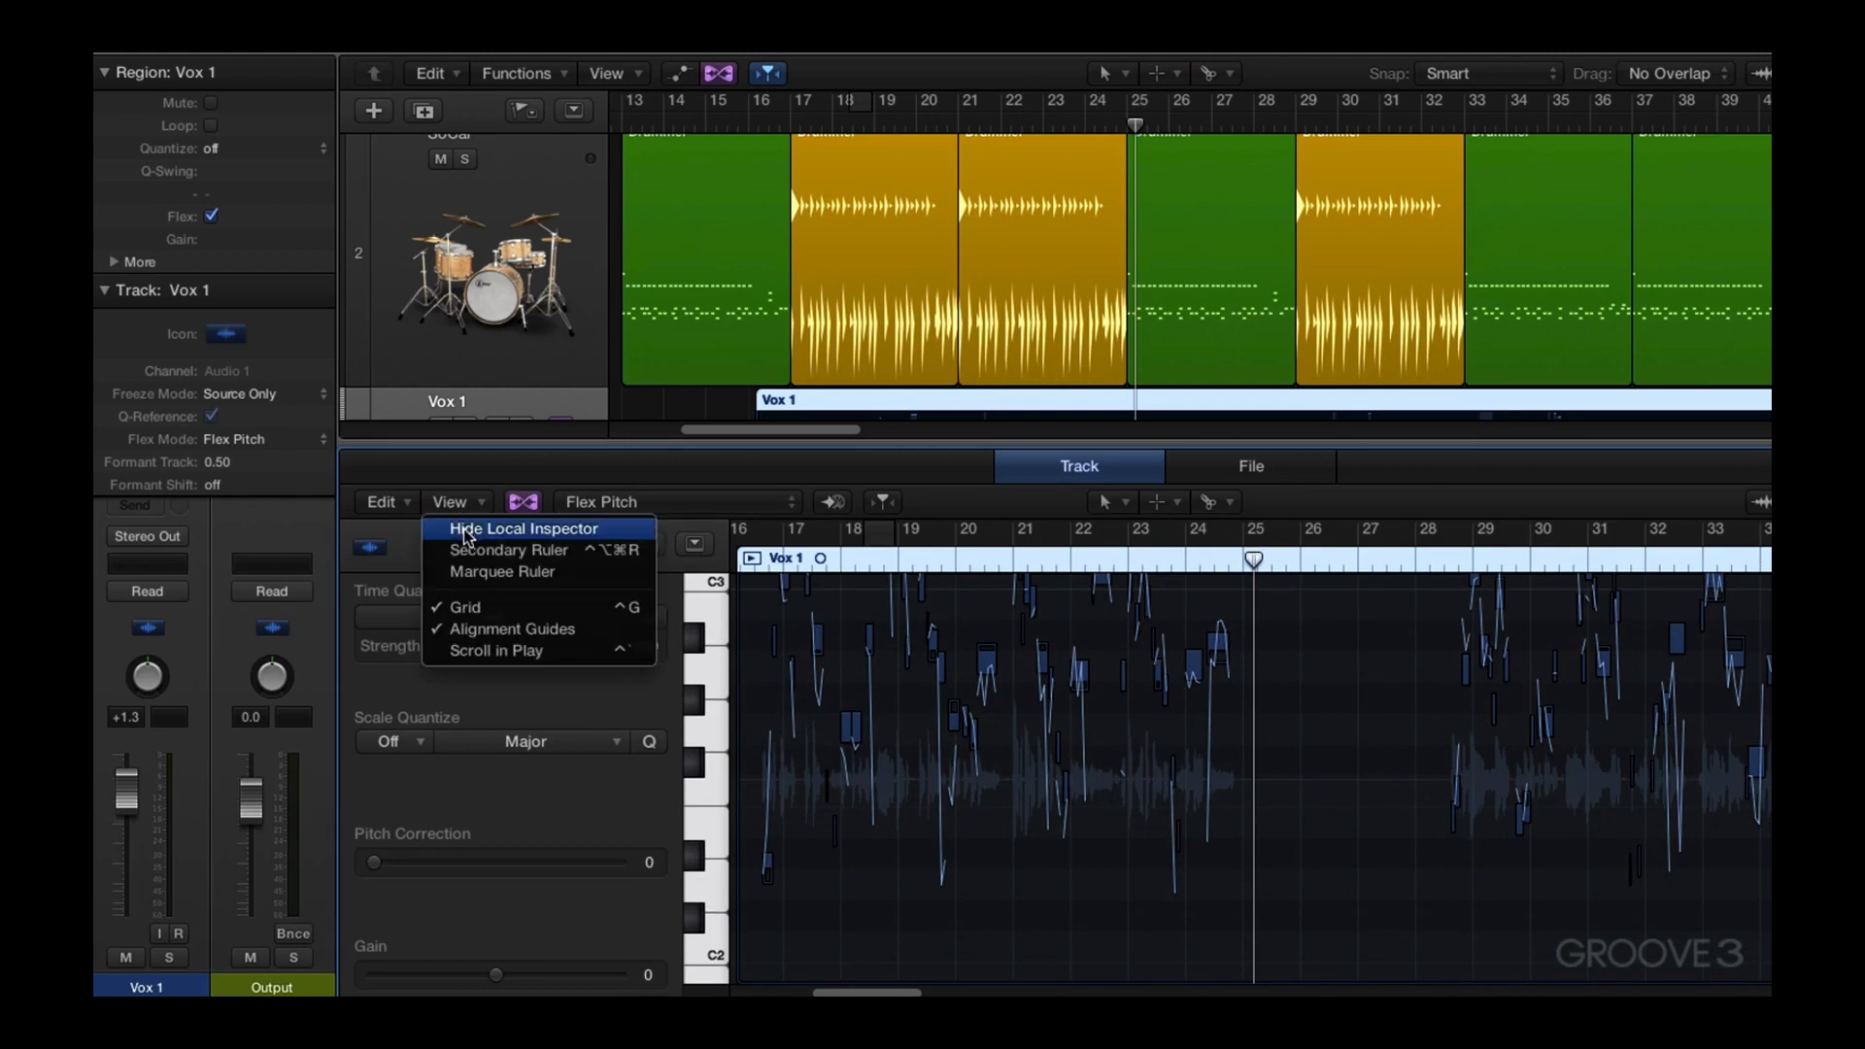
click(467, 530)
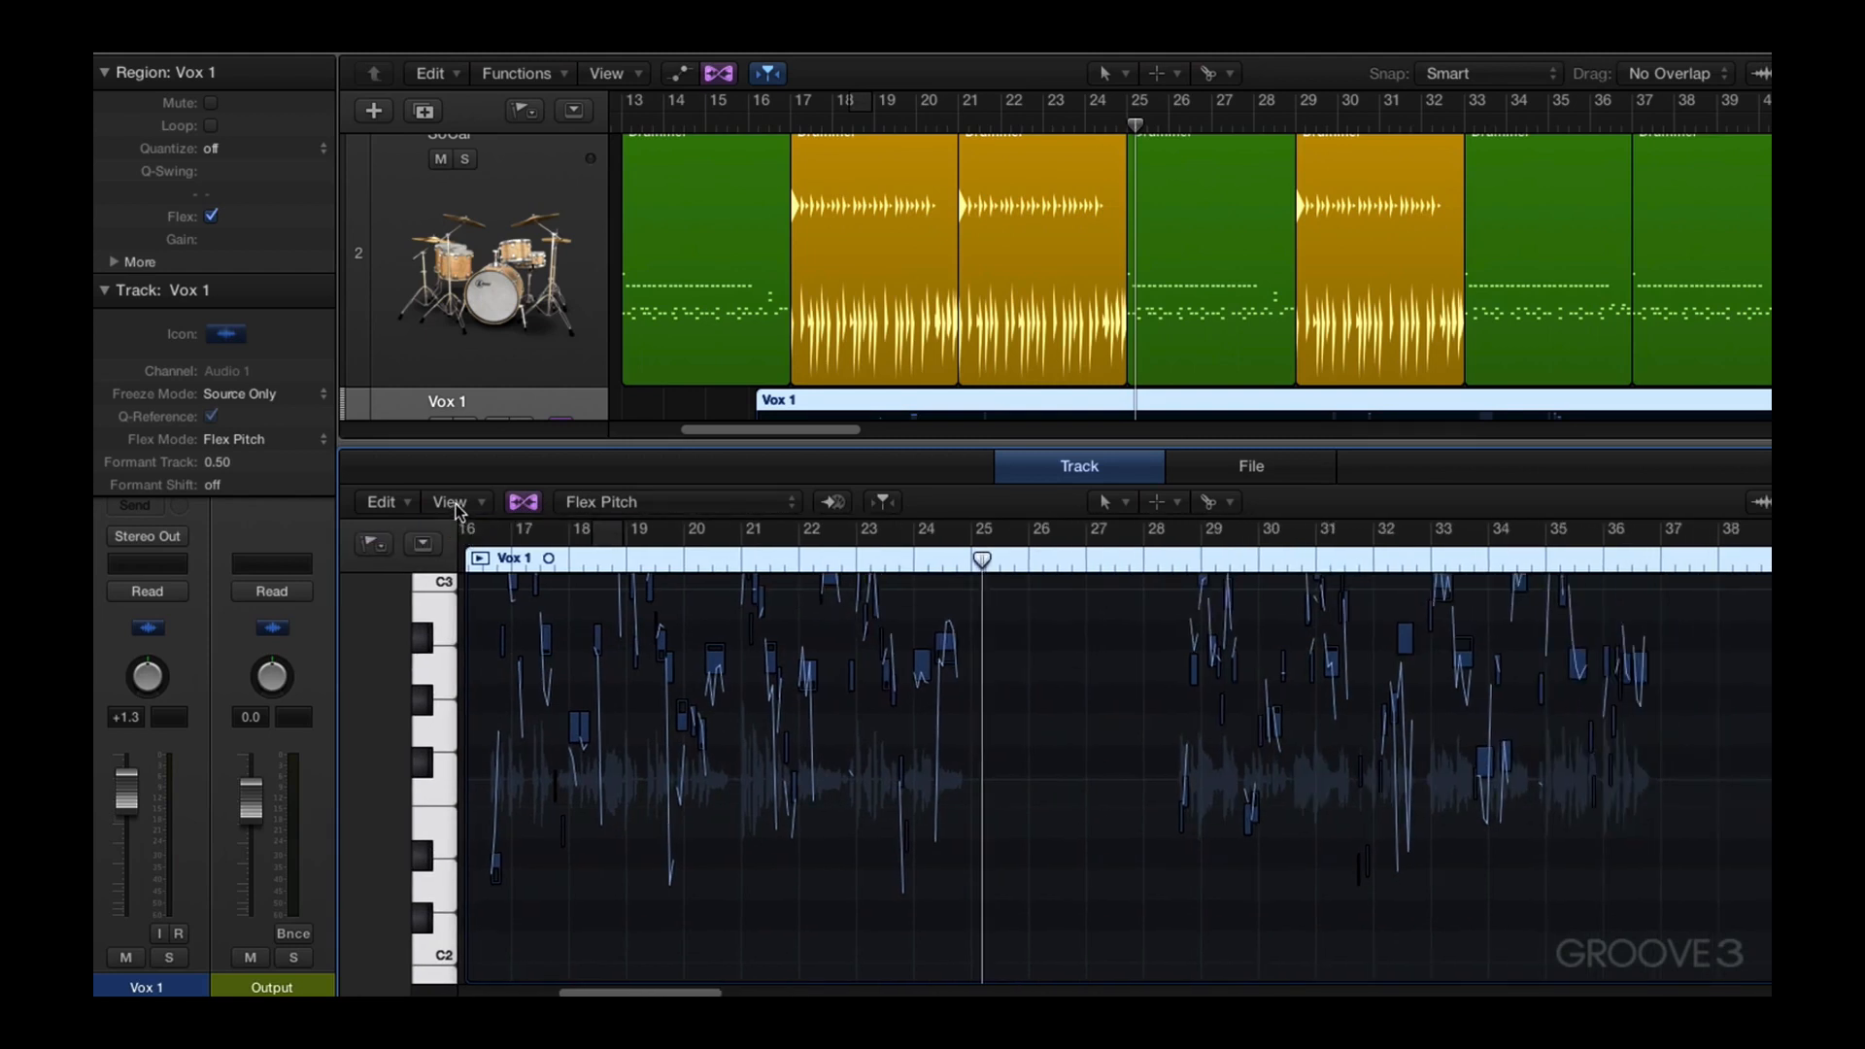
click(456, 505)
click(464, 532)
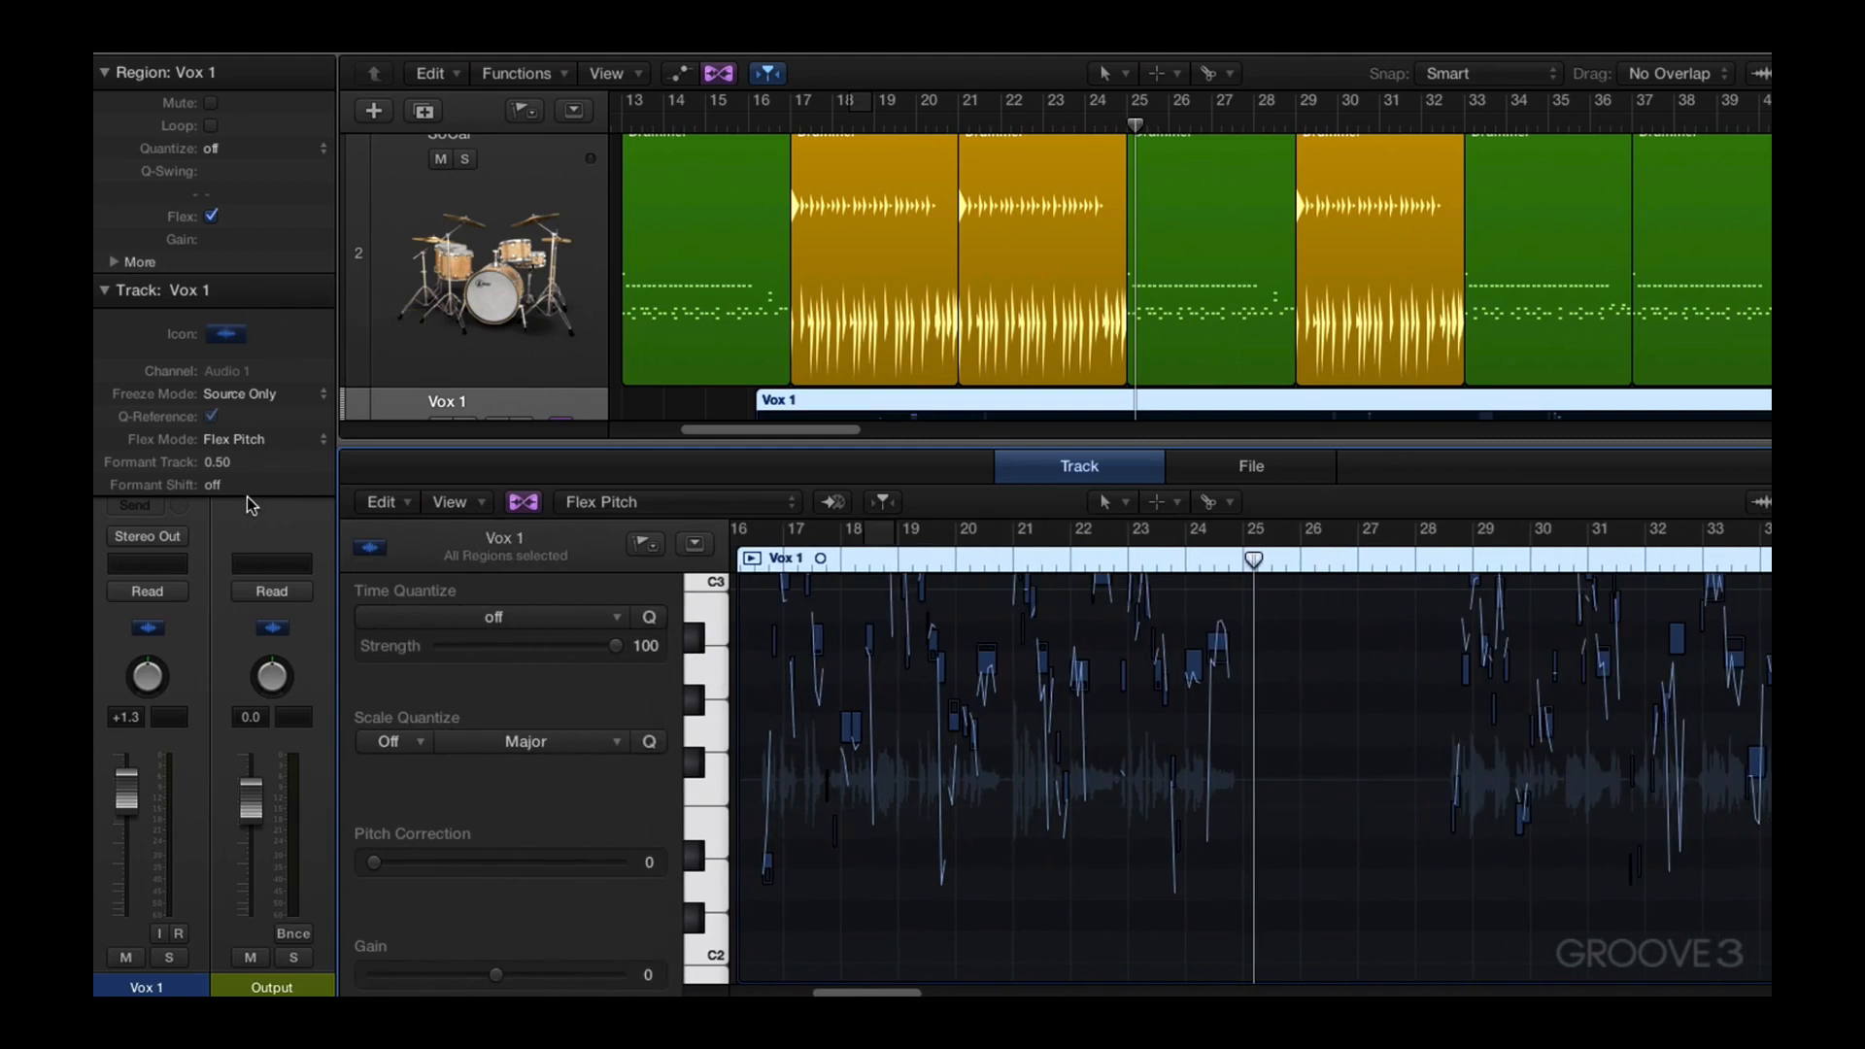
Hide the main inspector and bring the whole Vox 1 track into view in the tracks area
key(i)
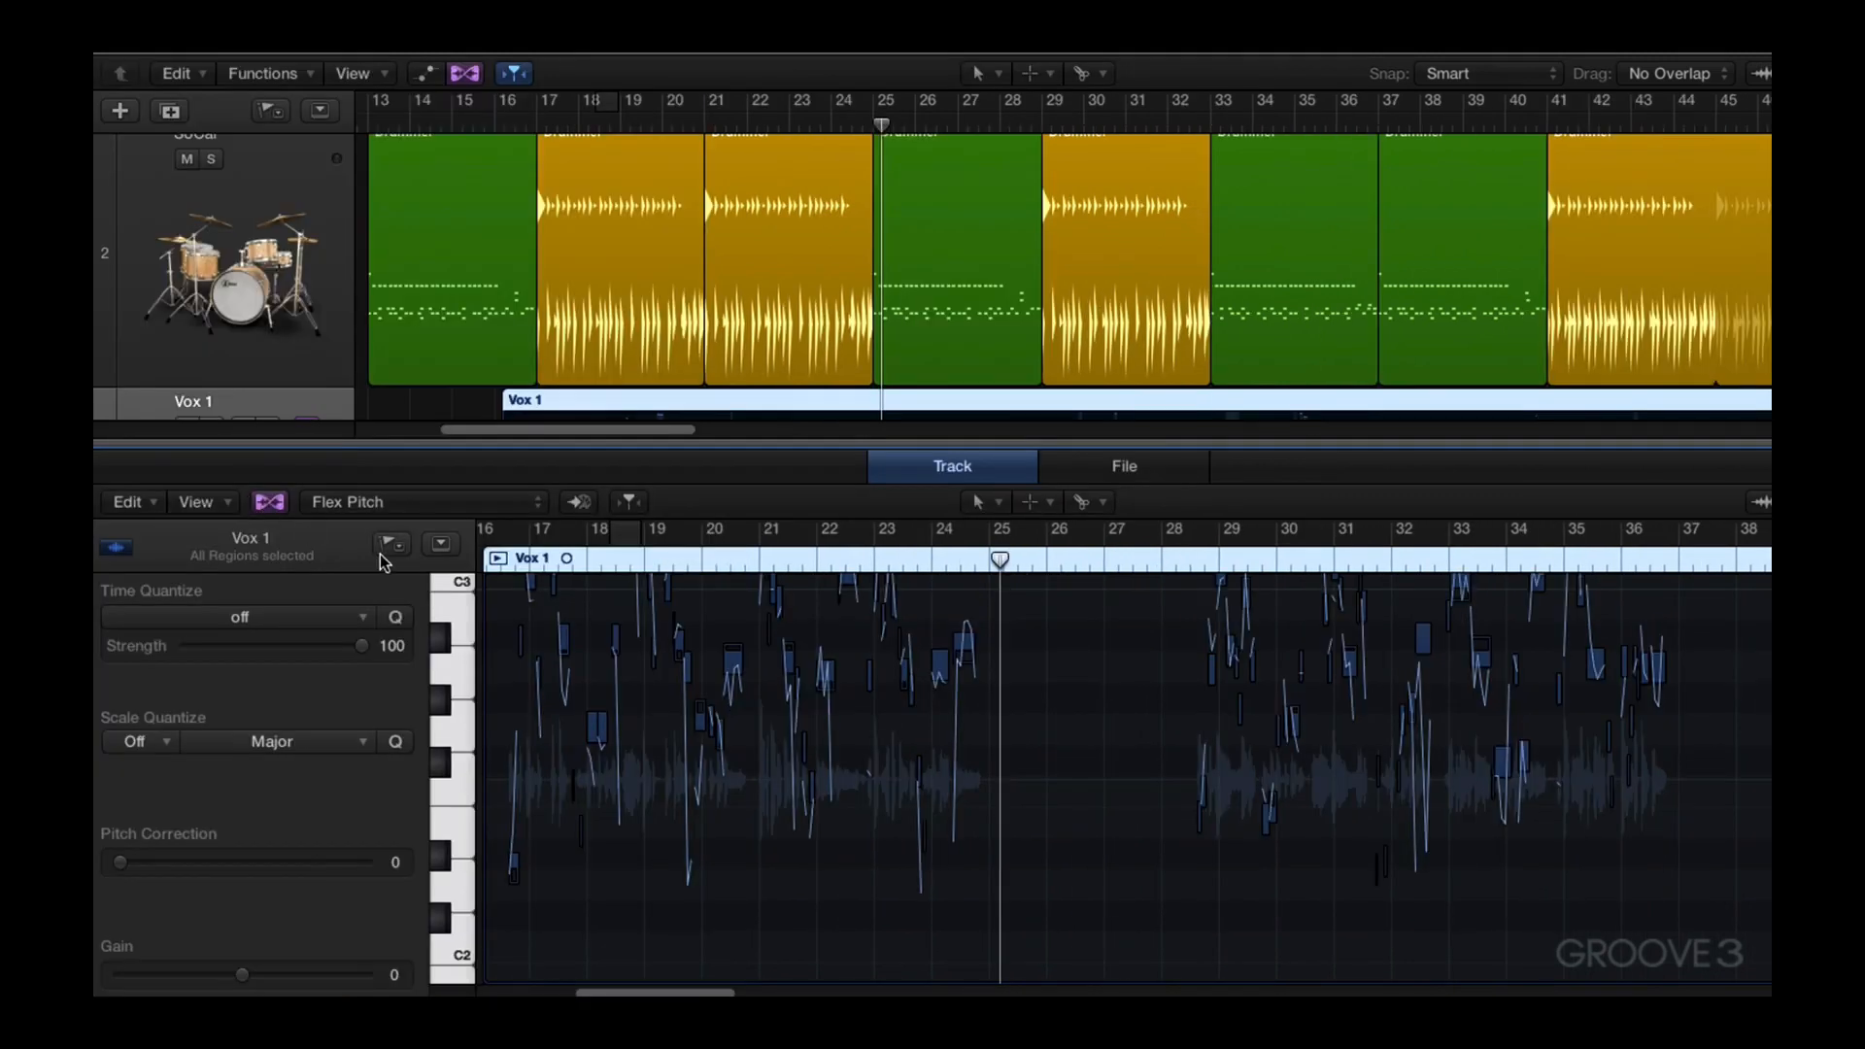
scroll(687, 352, down, 5)
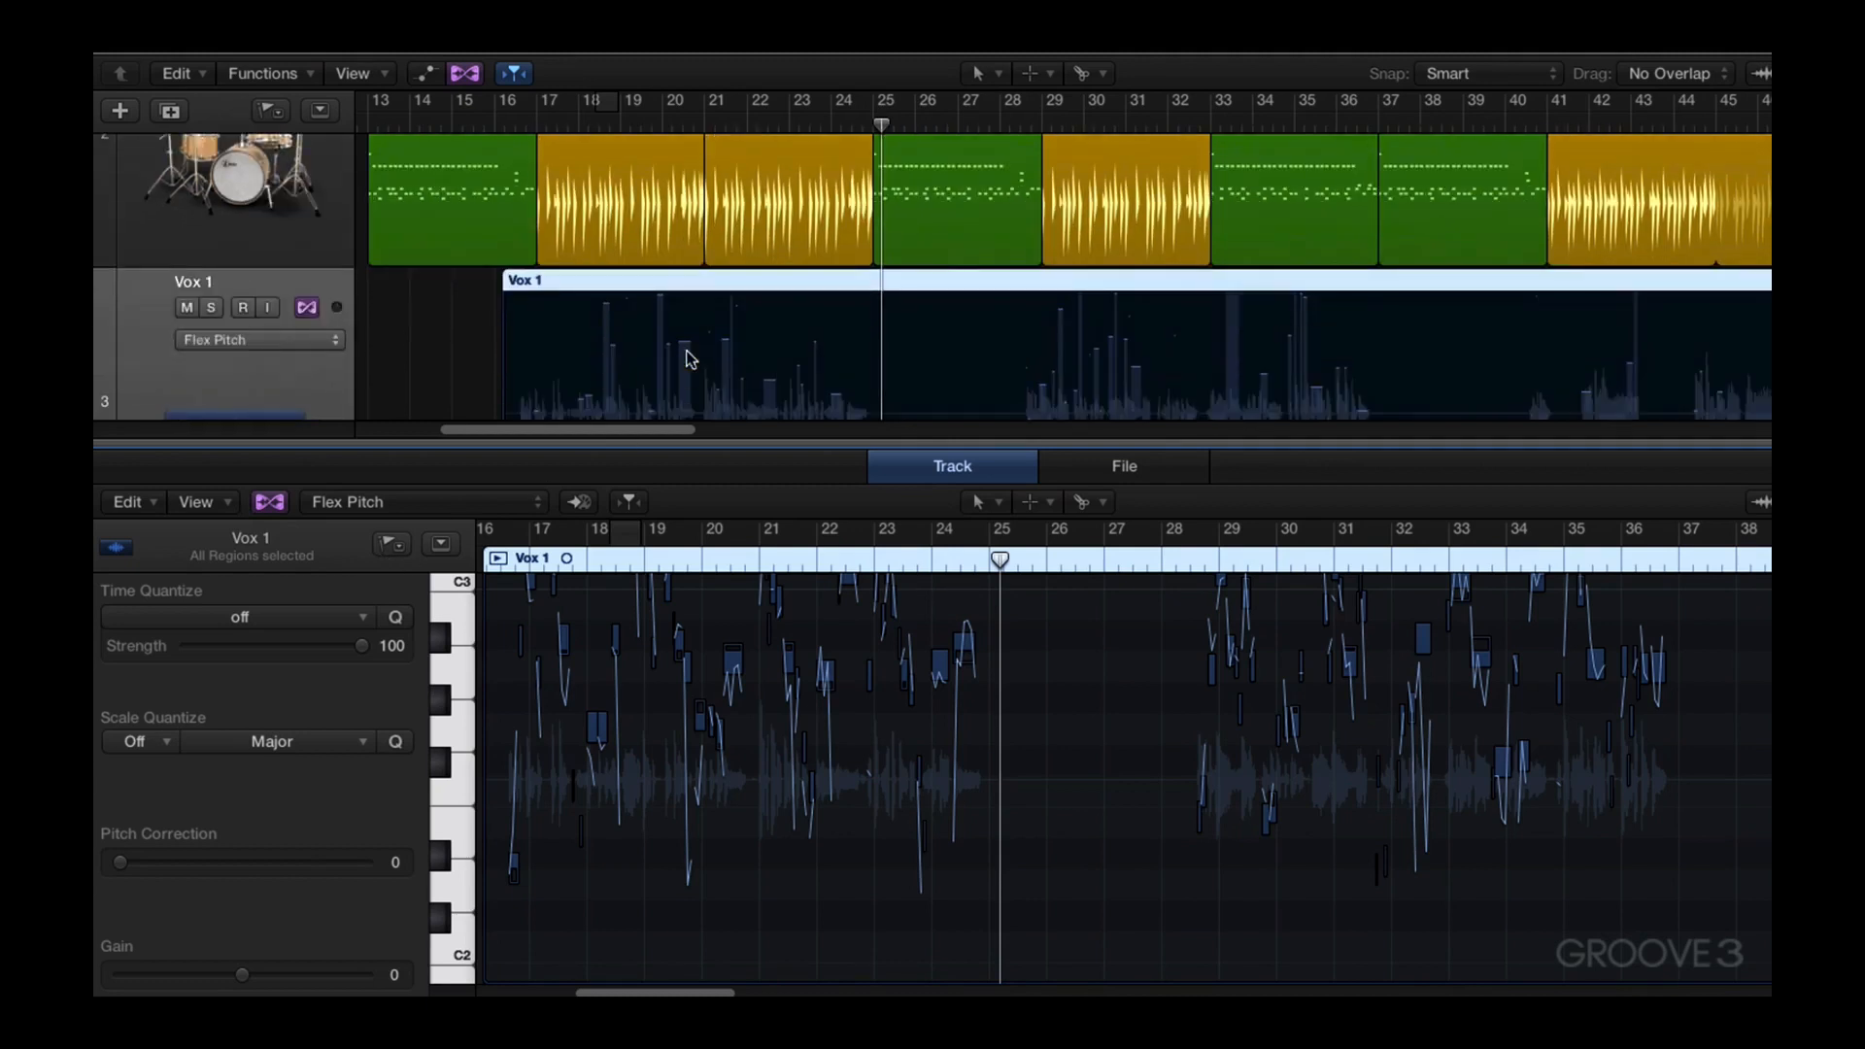
scroll(691, 359, up, 2)
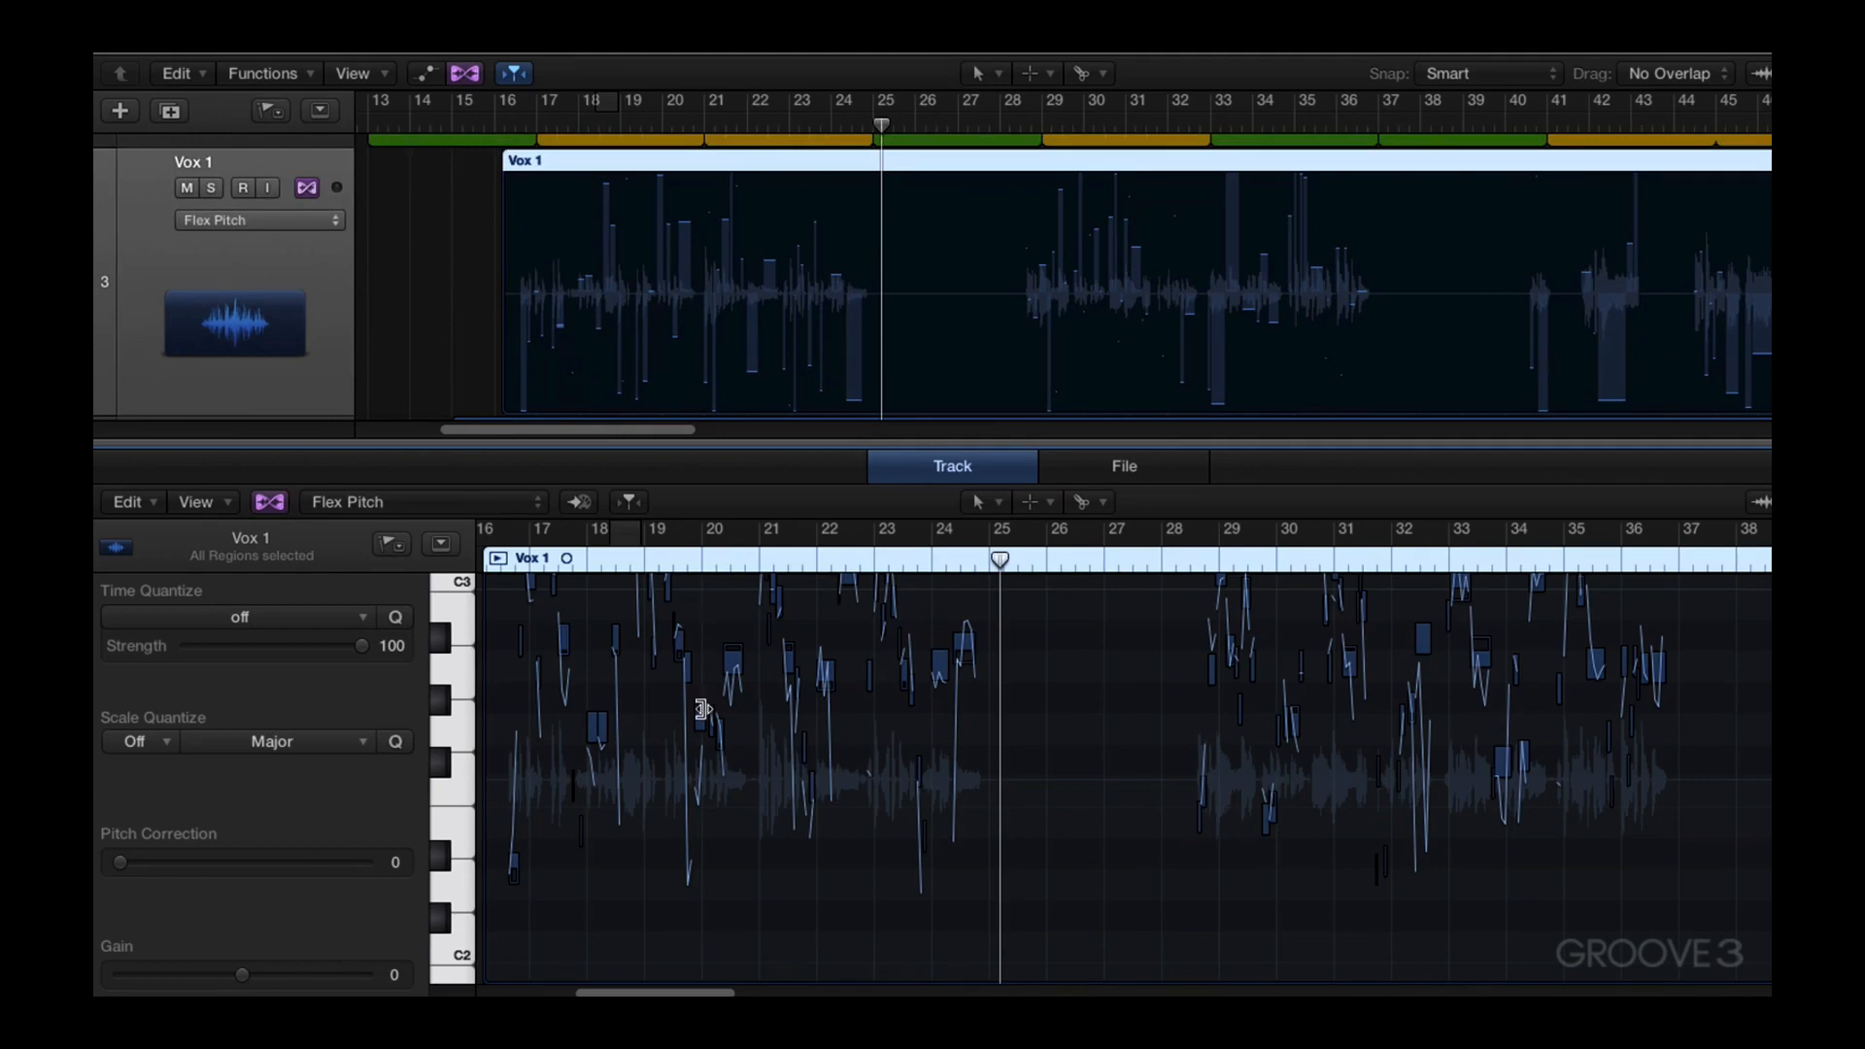
scroll(702, 710, up, 4)
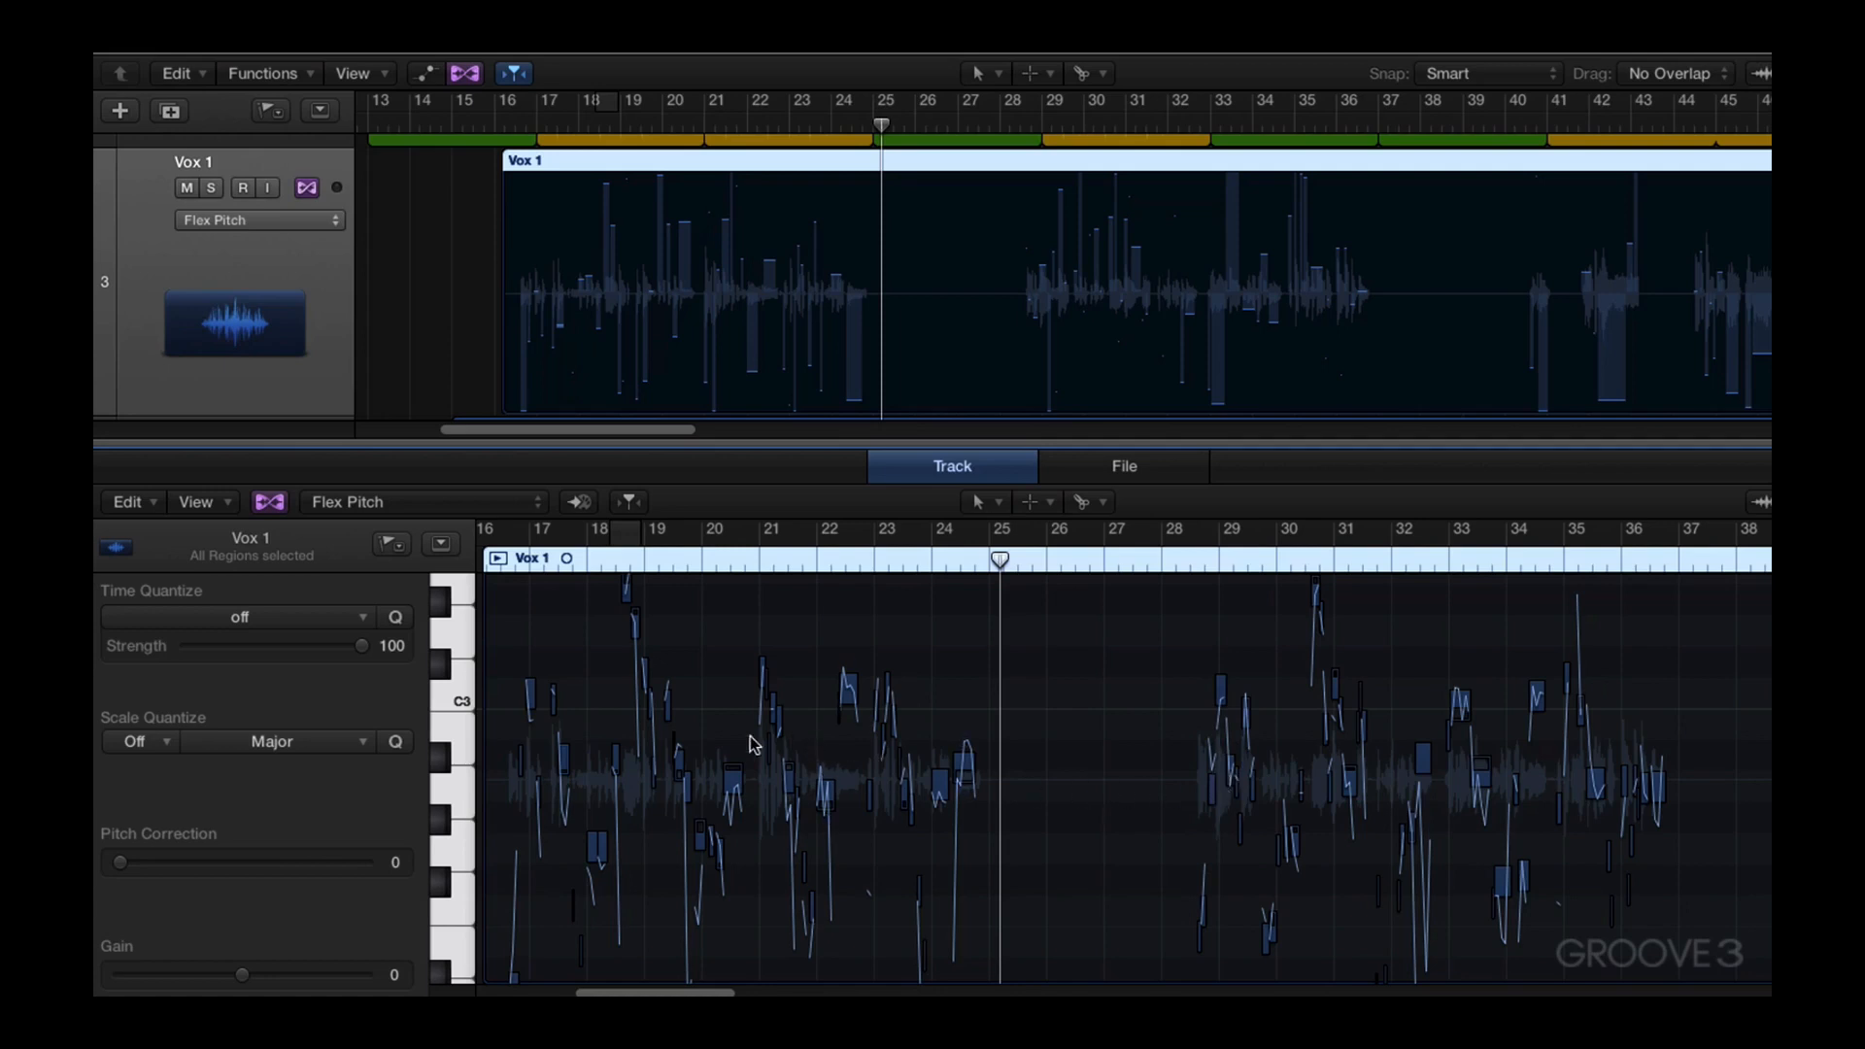
Examine the Vox 1 notes of bars 16 to 19 against the piano keyboard at several zoom levels, including the upper octaves
drag(505, 711, 706, 842)
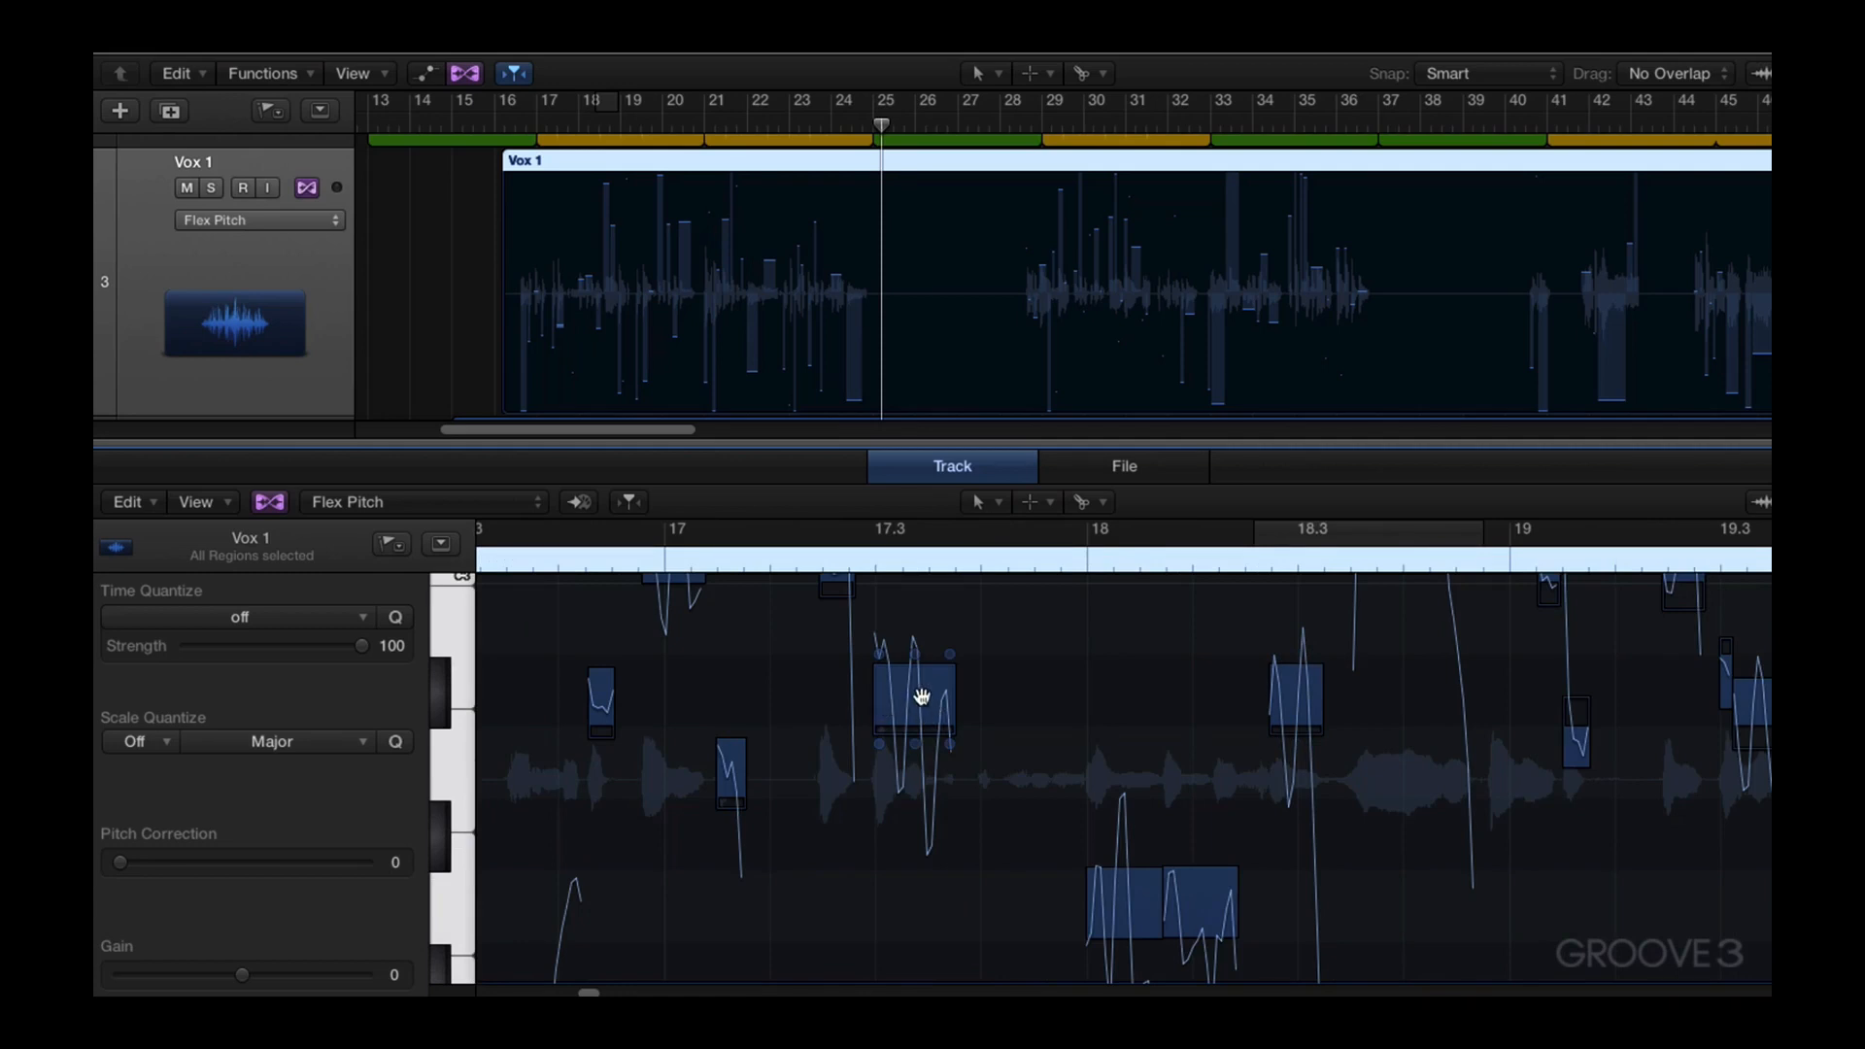
scroll(921, 696, up, 2)
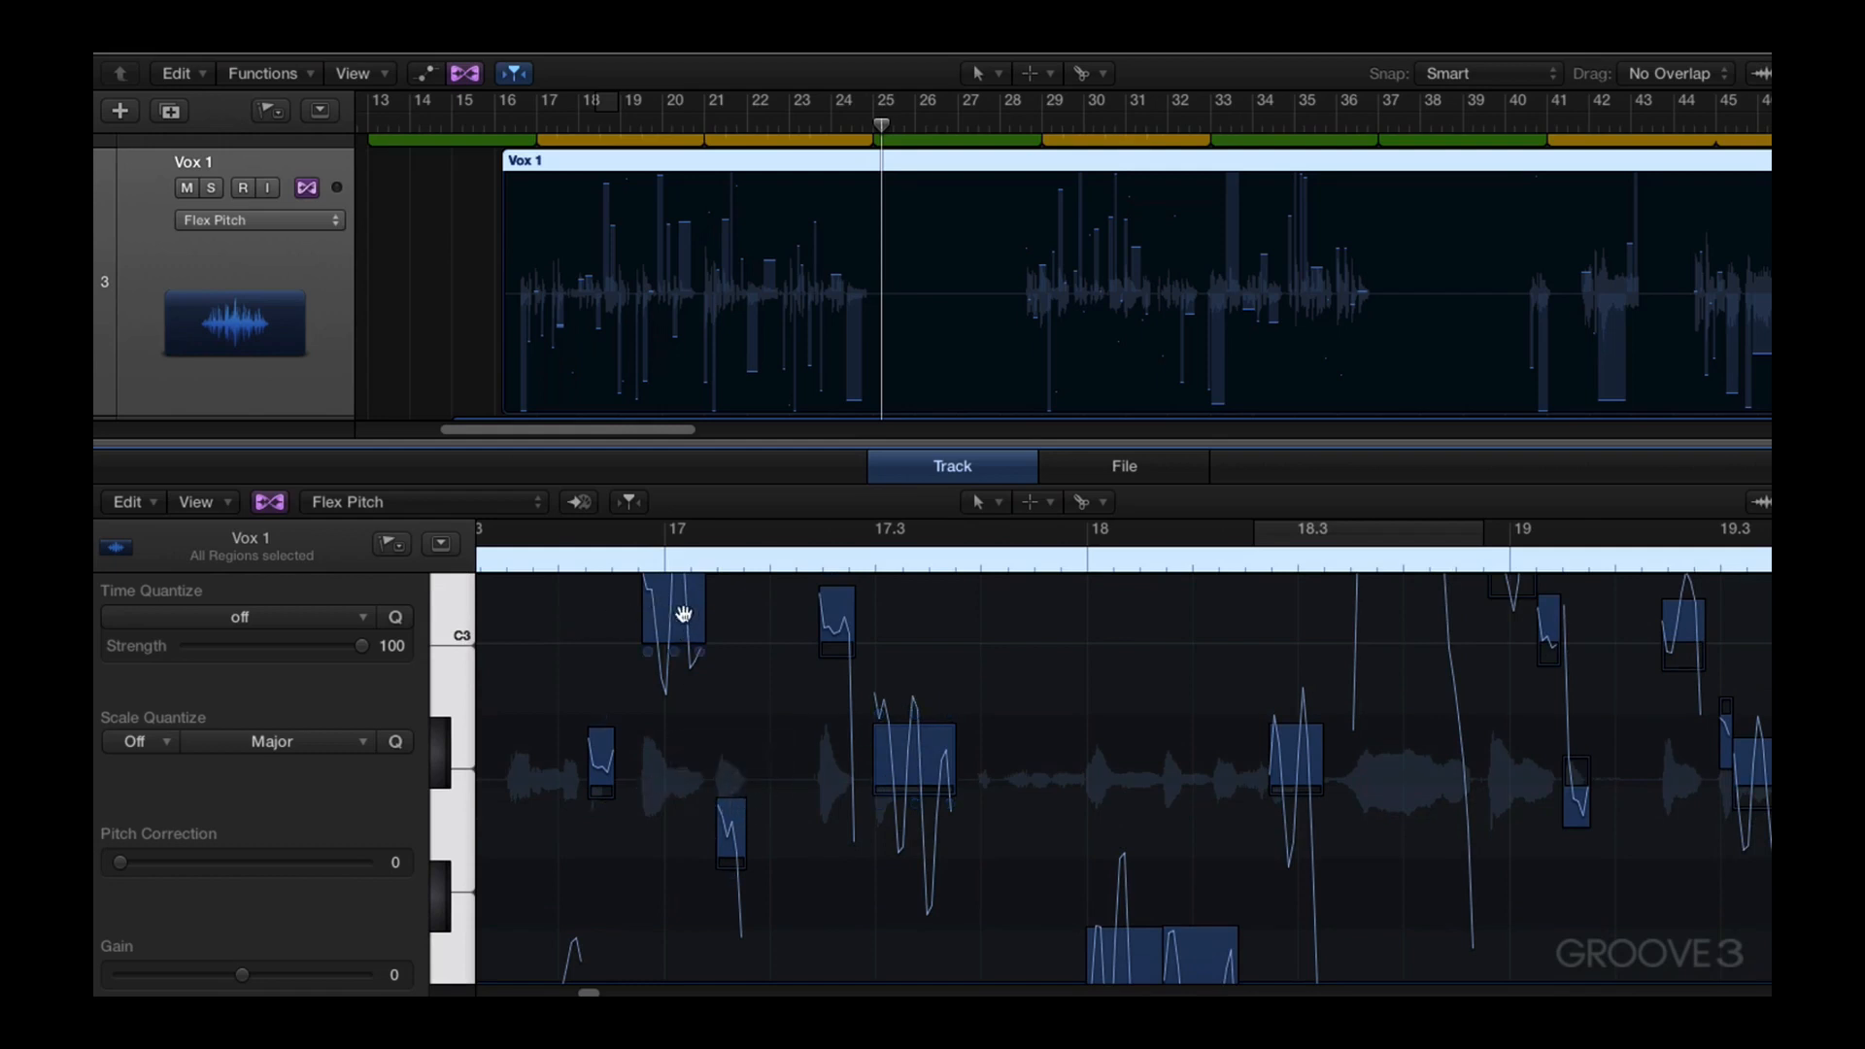
scroll(683, 614, up, 4)
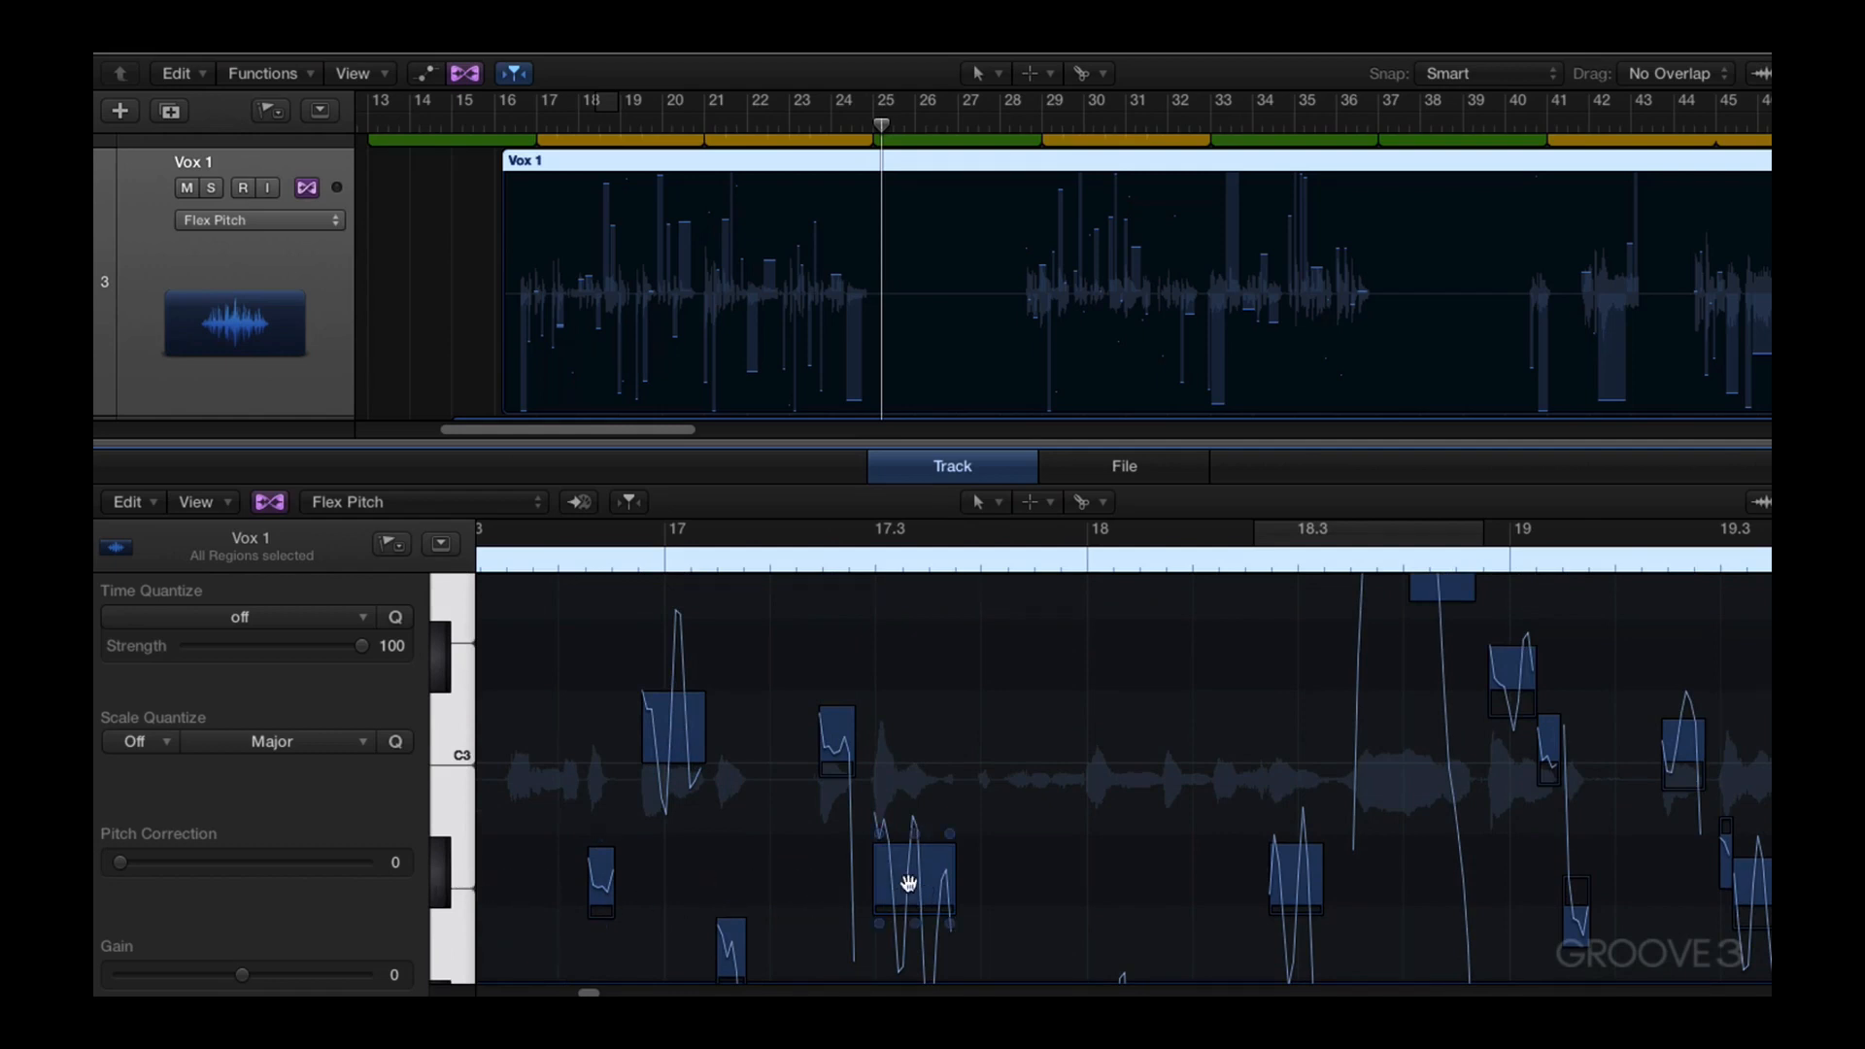
scroll(919, 882, down, 4)
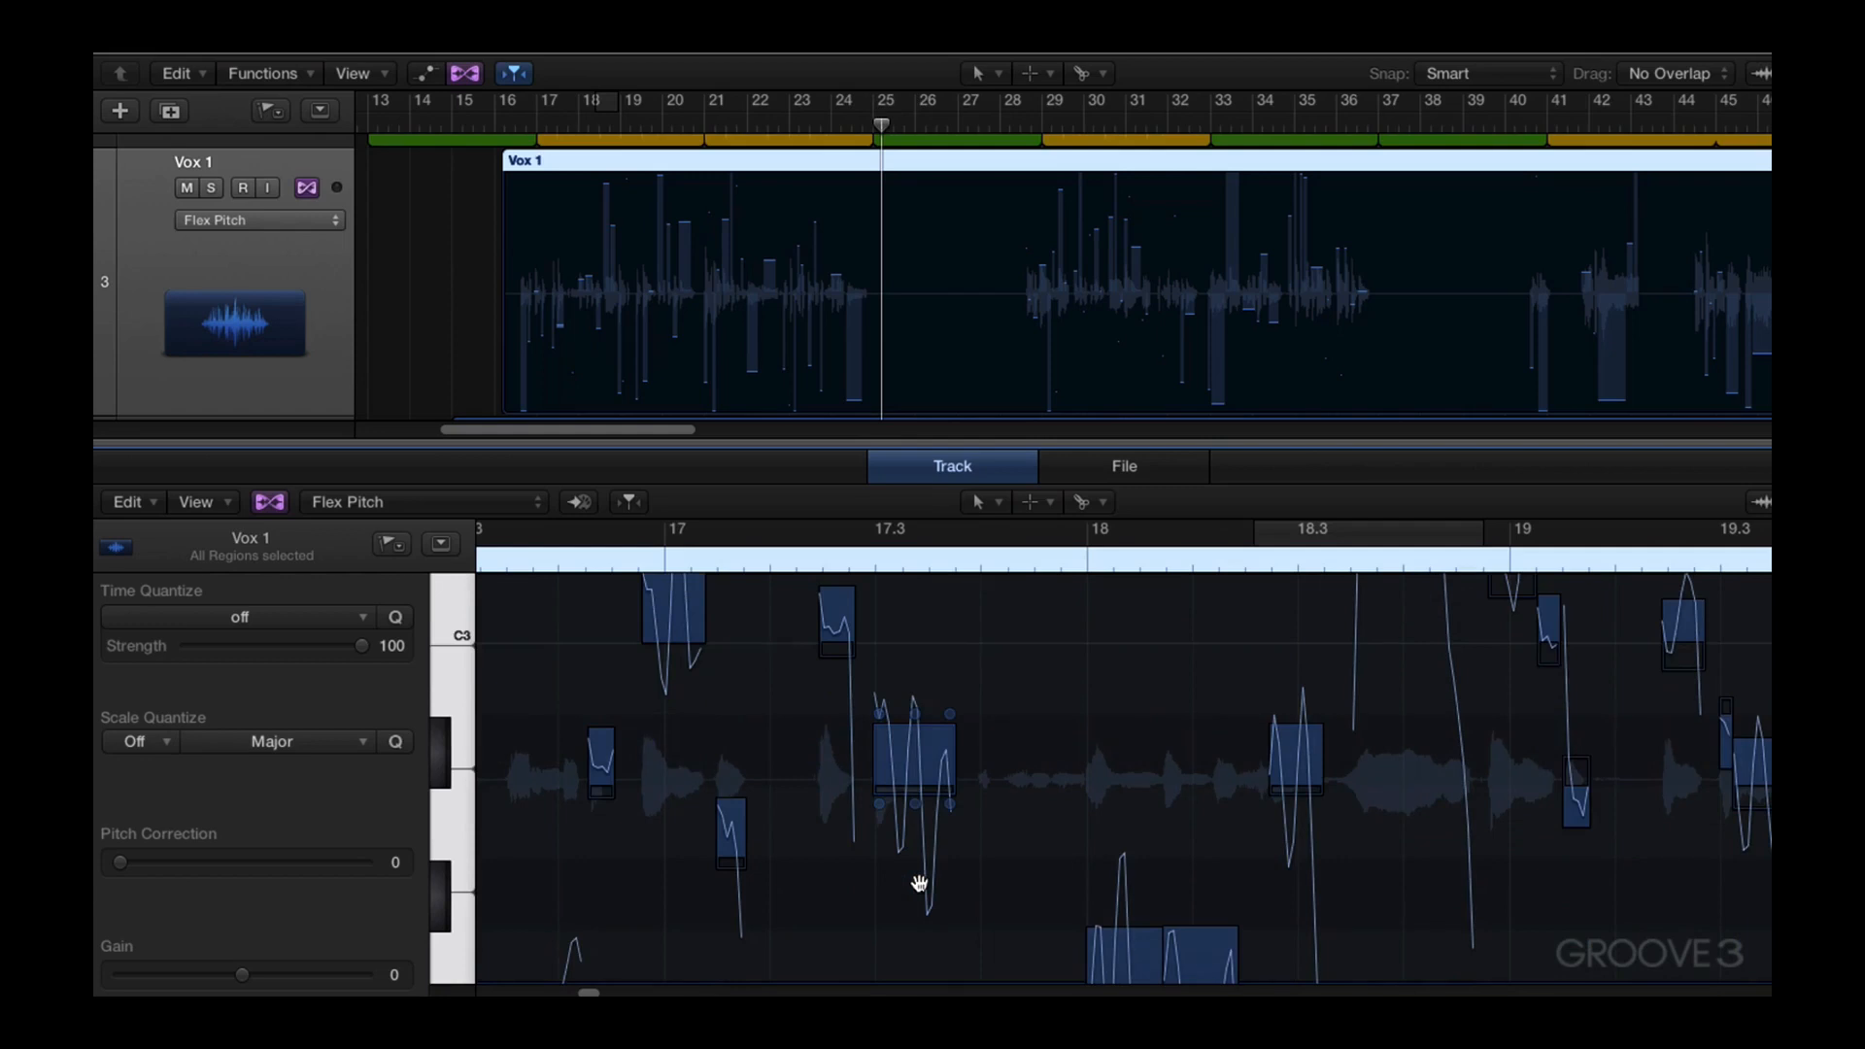
key(super+Up)
key(super+Up)
key(super+Up)
key(super+Up)
key(super+Up)
key(super+Up)
key(super+Up)
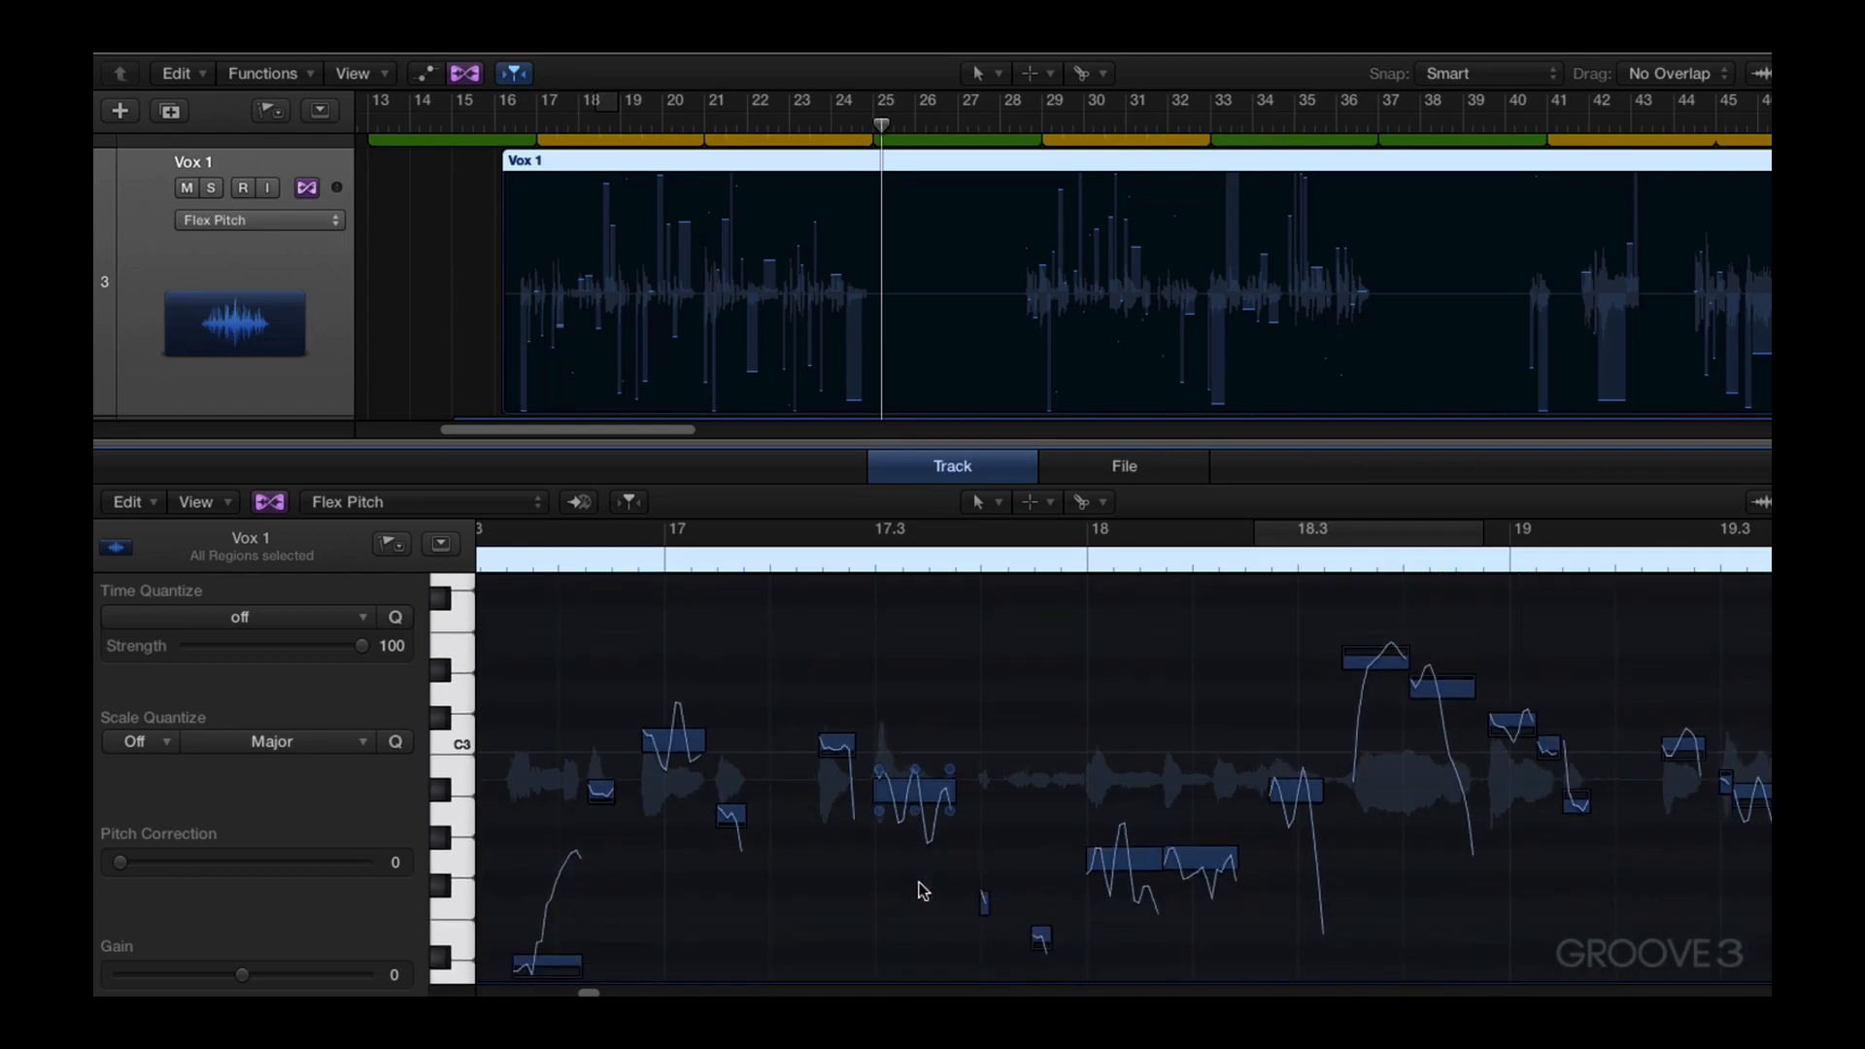
scroll(923, 891, up, 15)
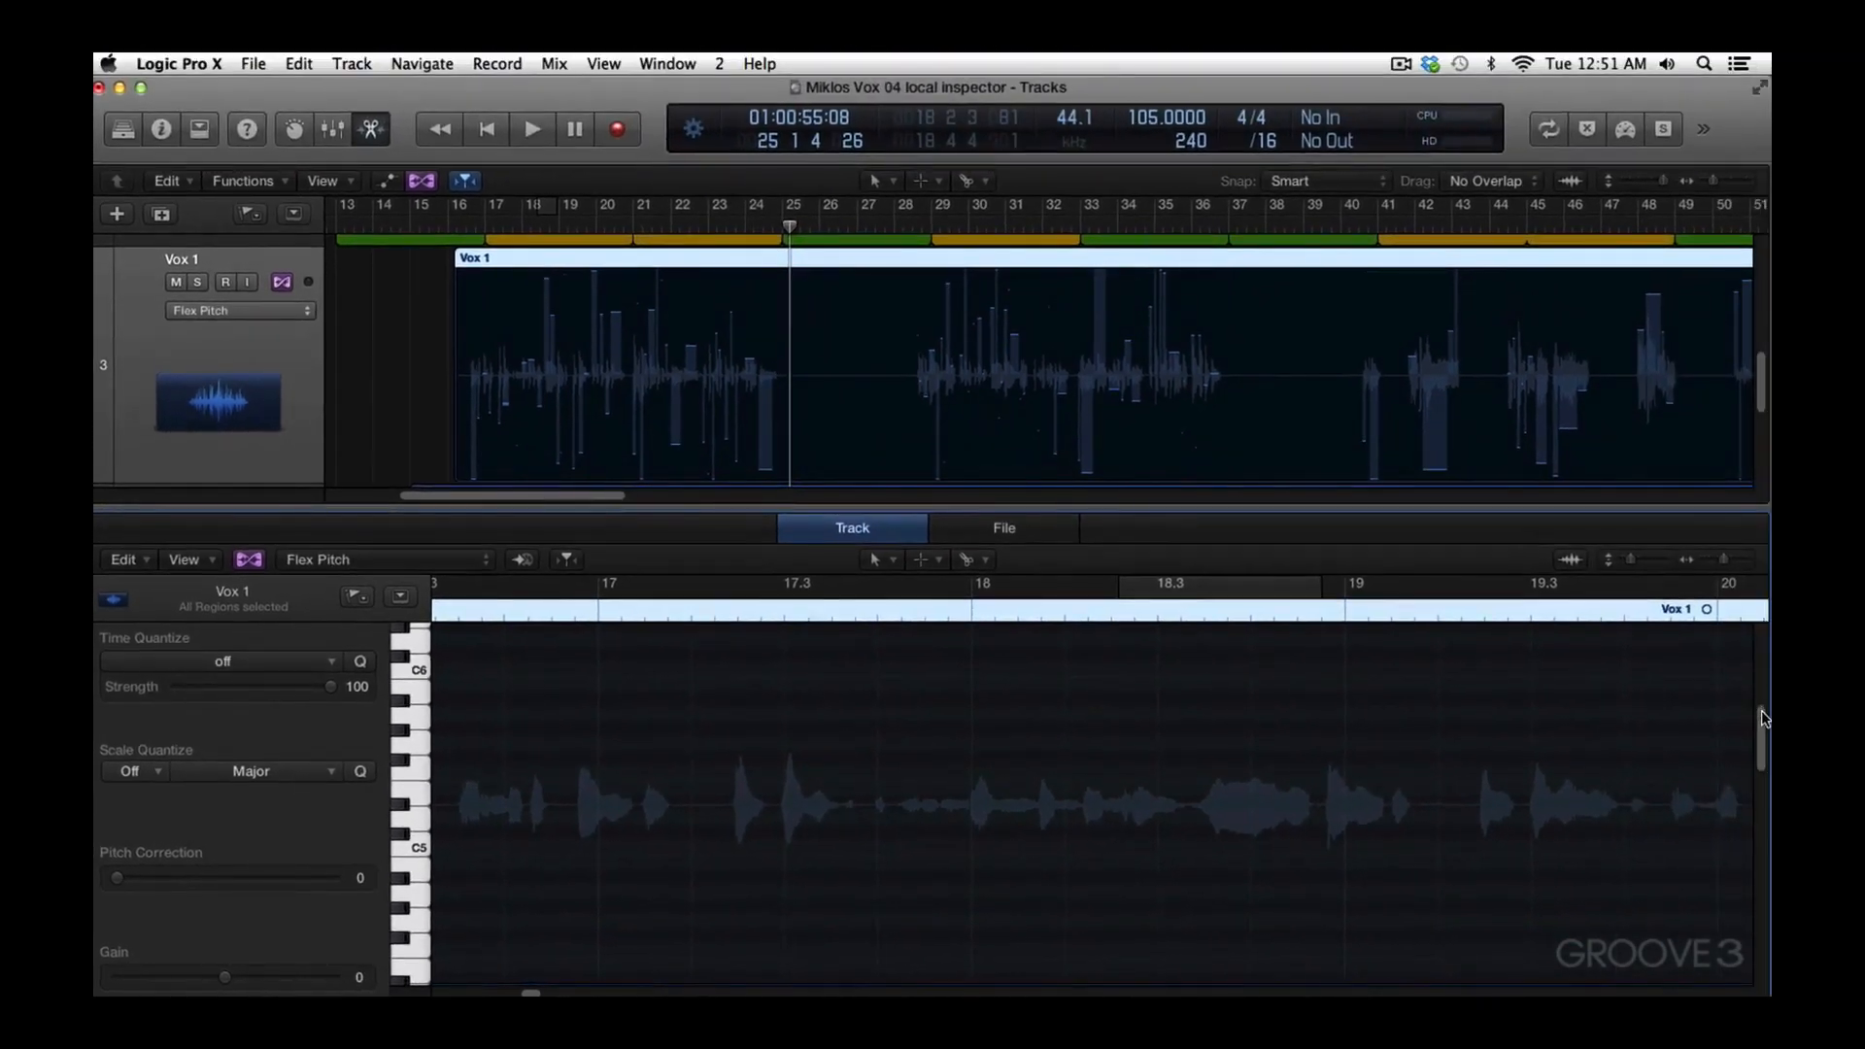
drag(1763, 719, 1768, 809)
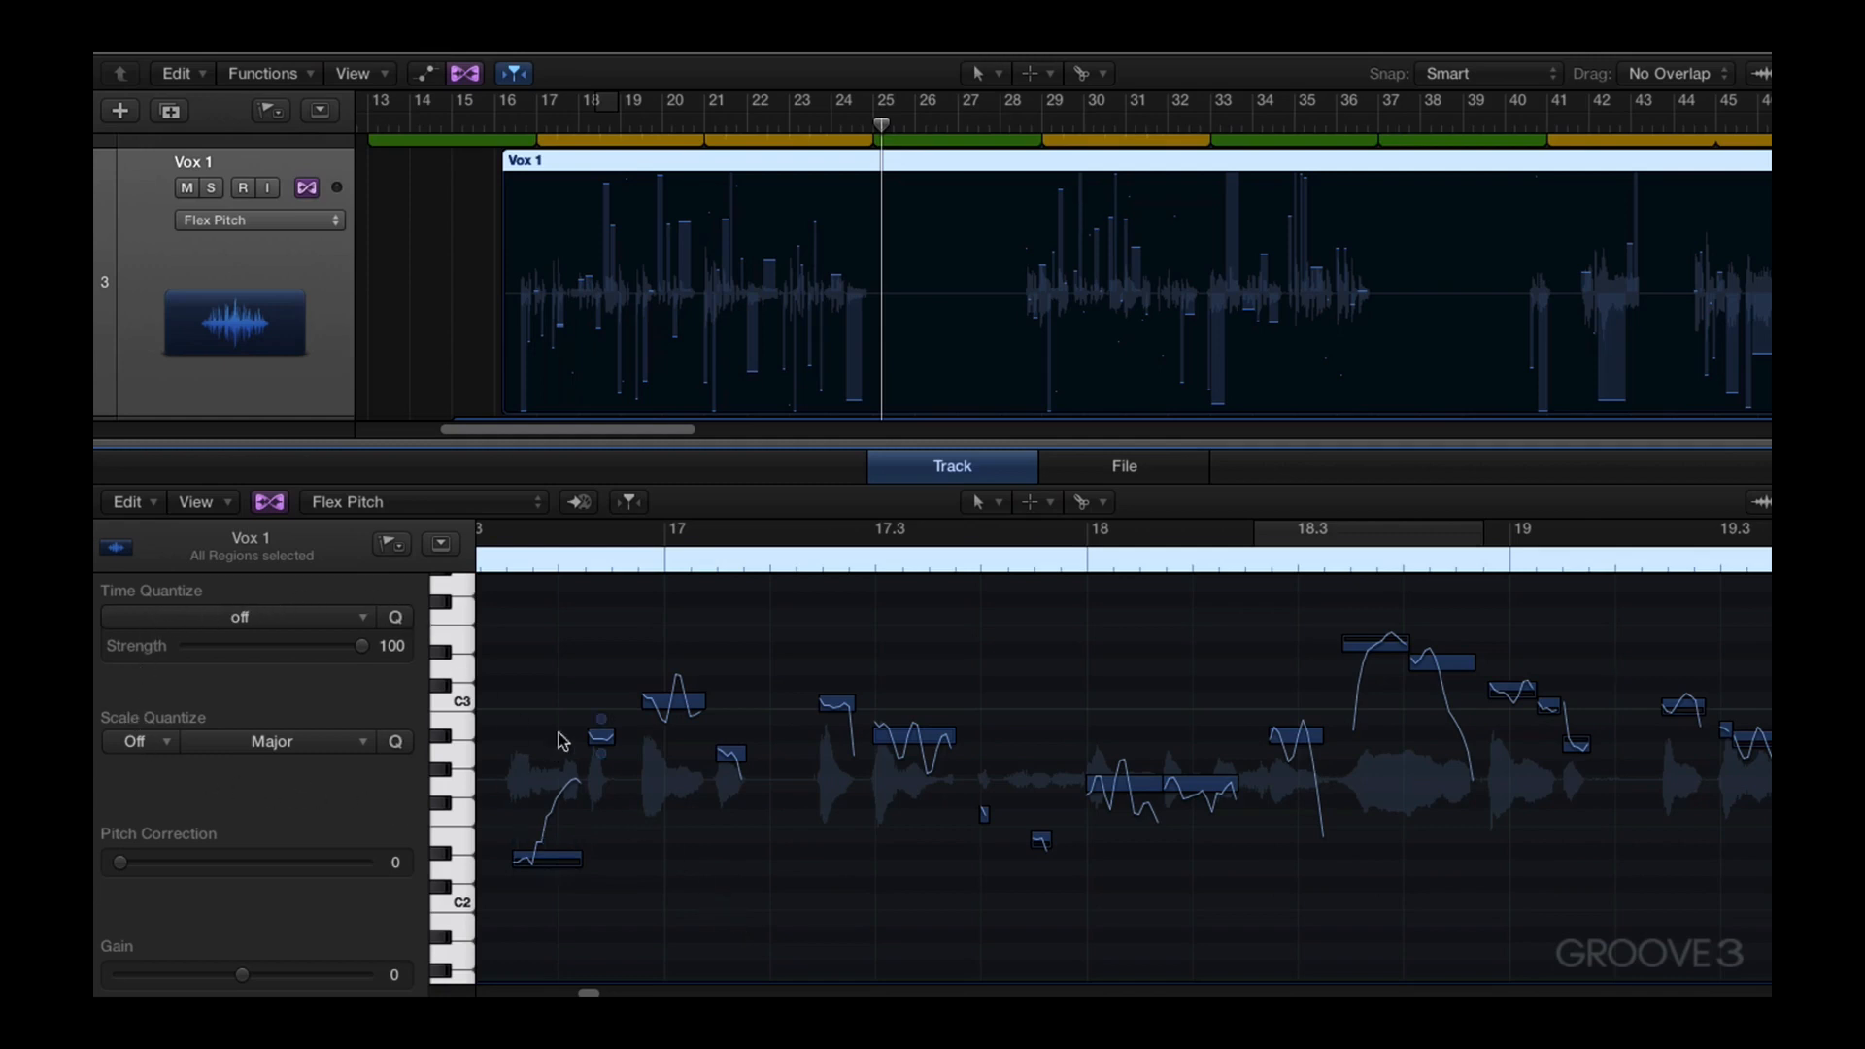
drag(501, 634, 963, 934)
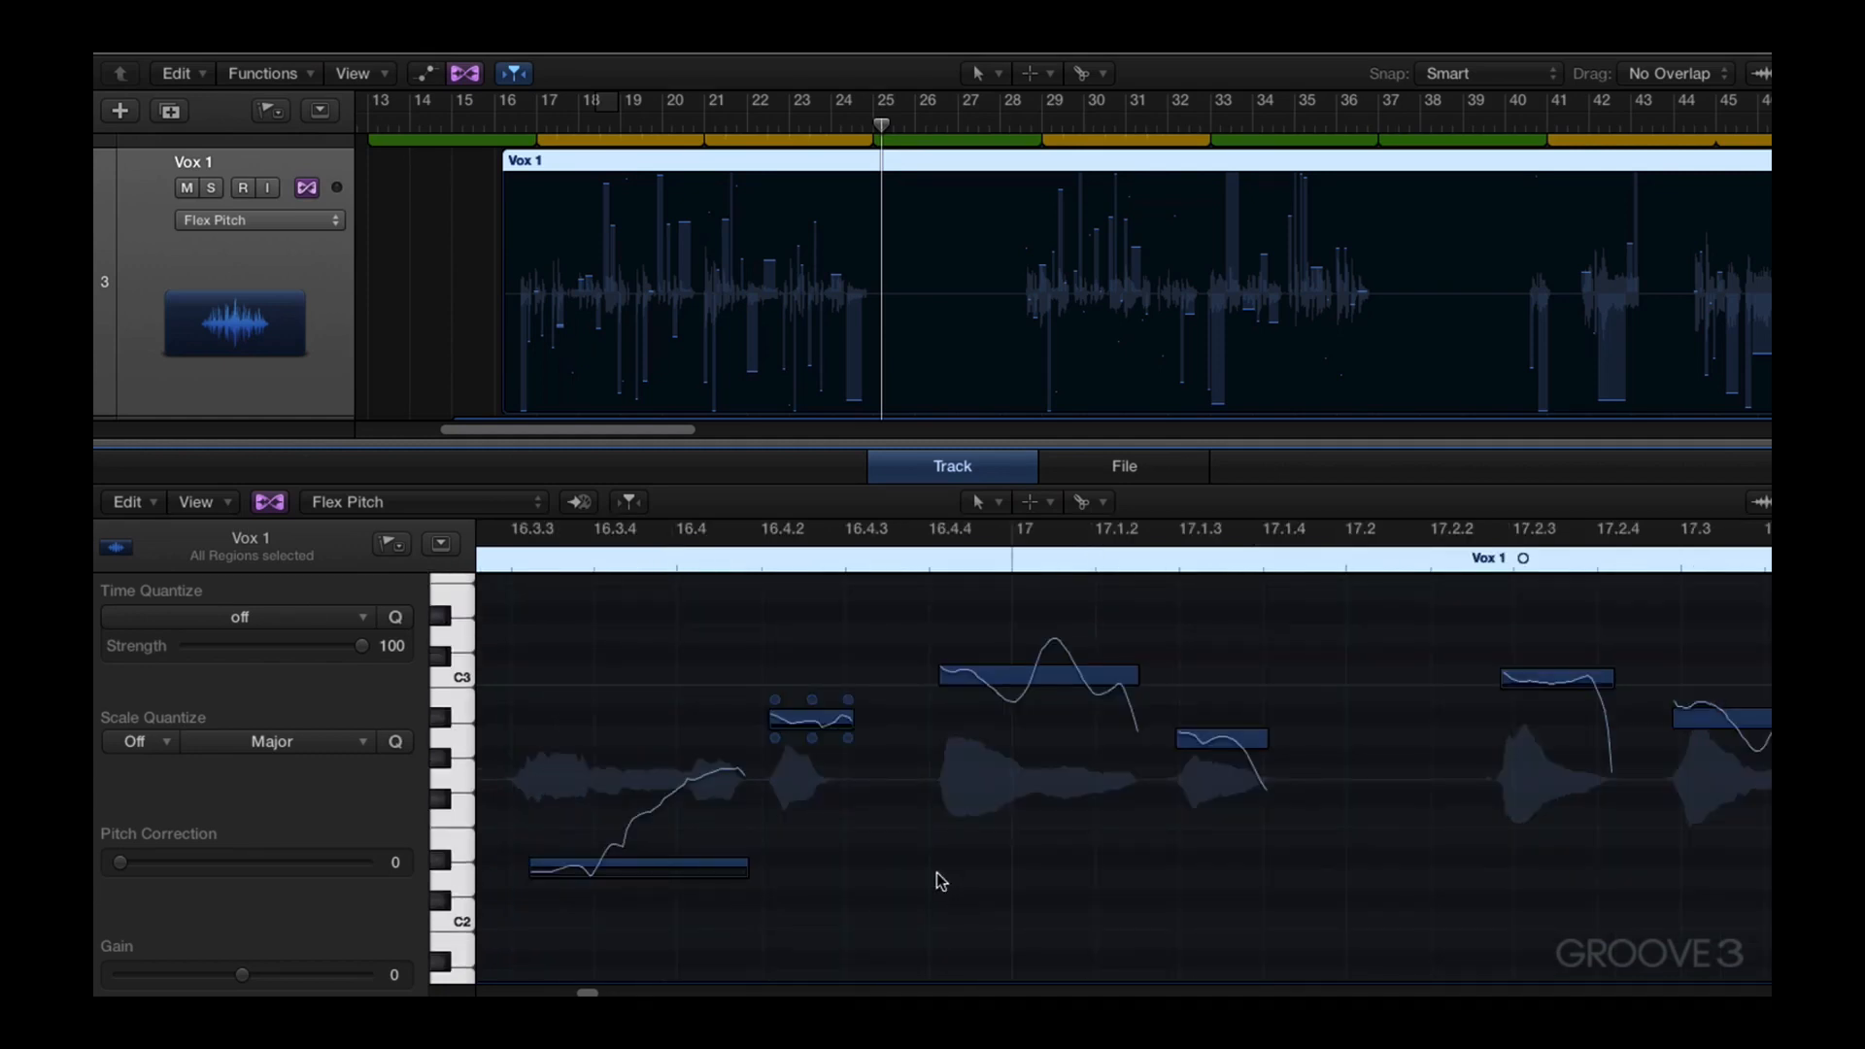
Select the first three notes of Vox 1 and time quantize them to 1/16 Note
click(324, 627)
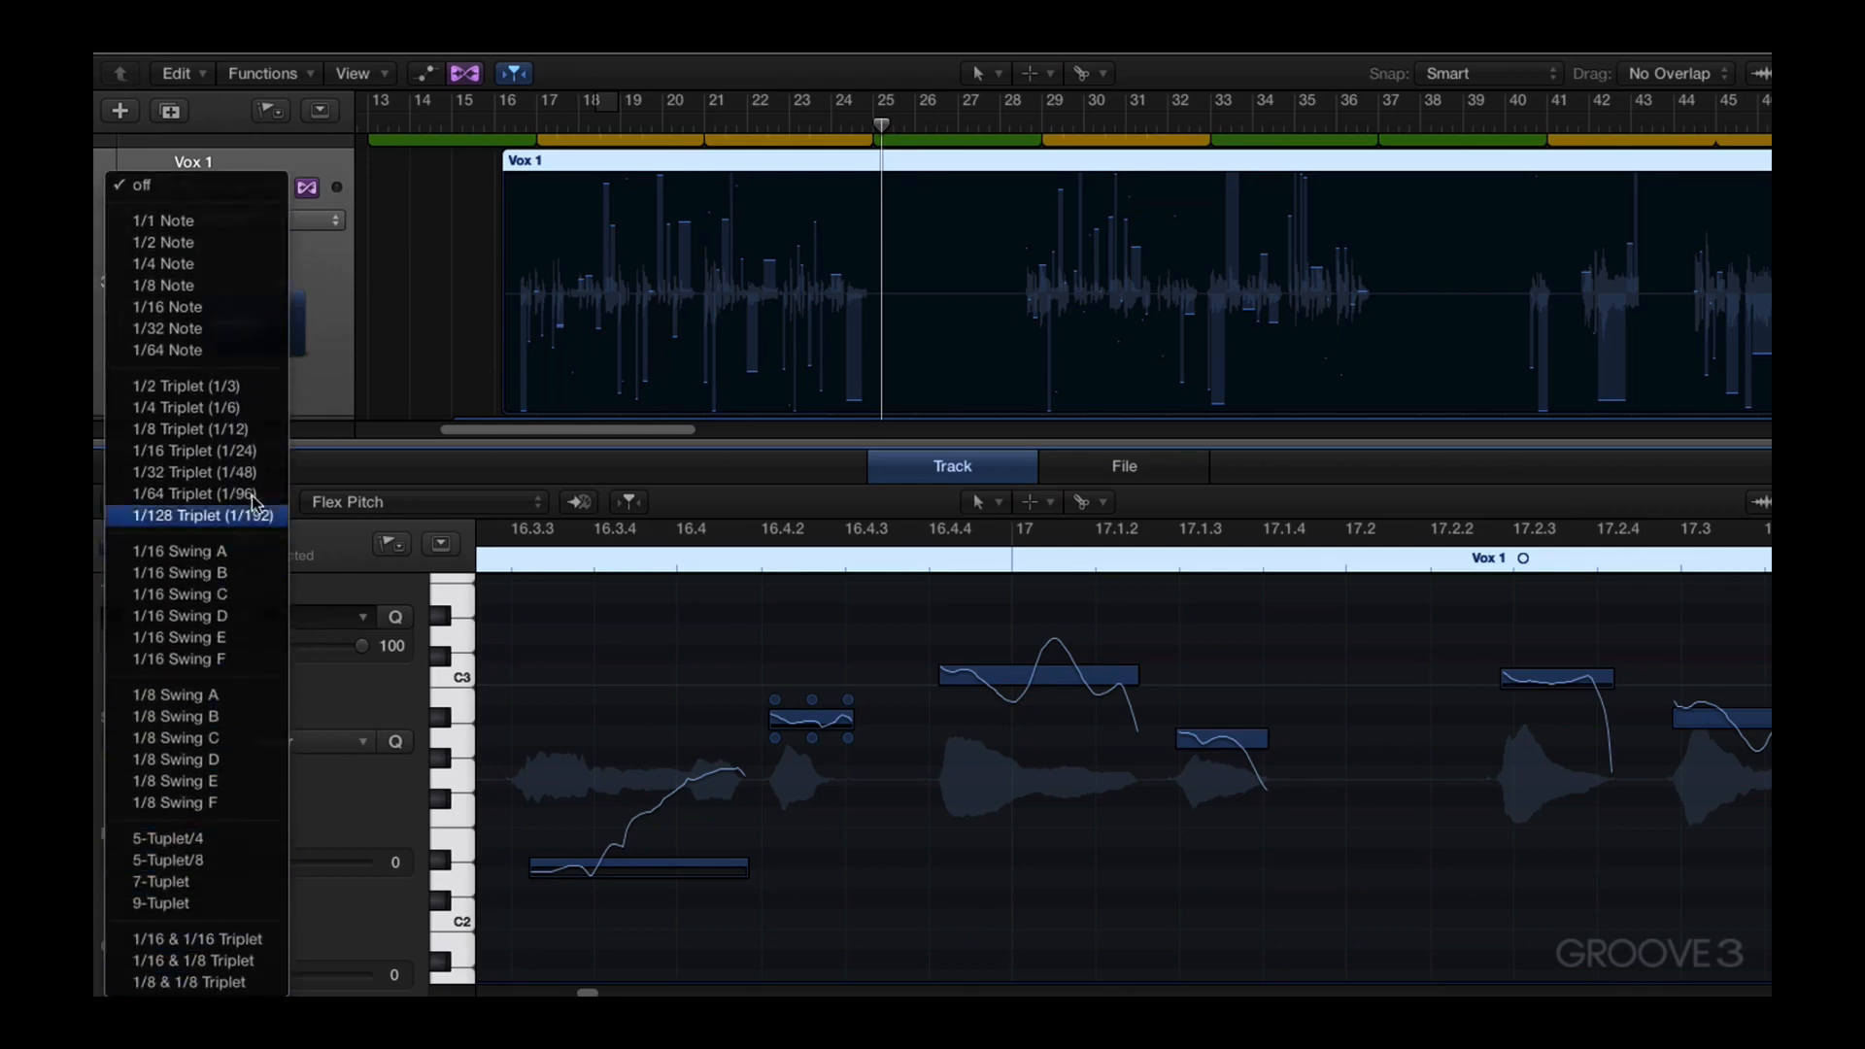
click(712, 638)
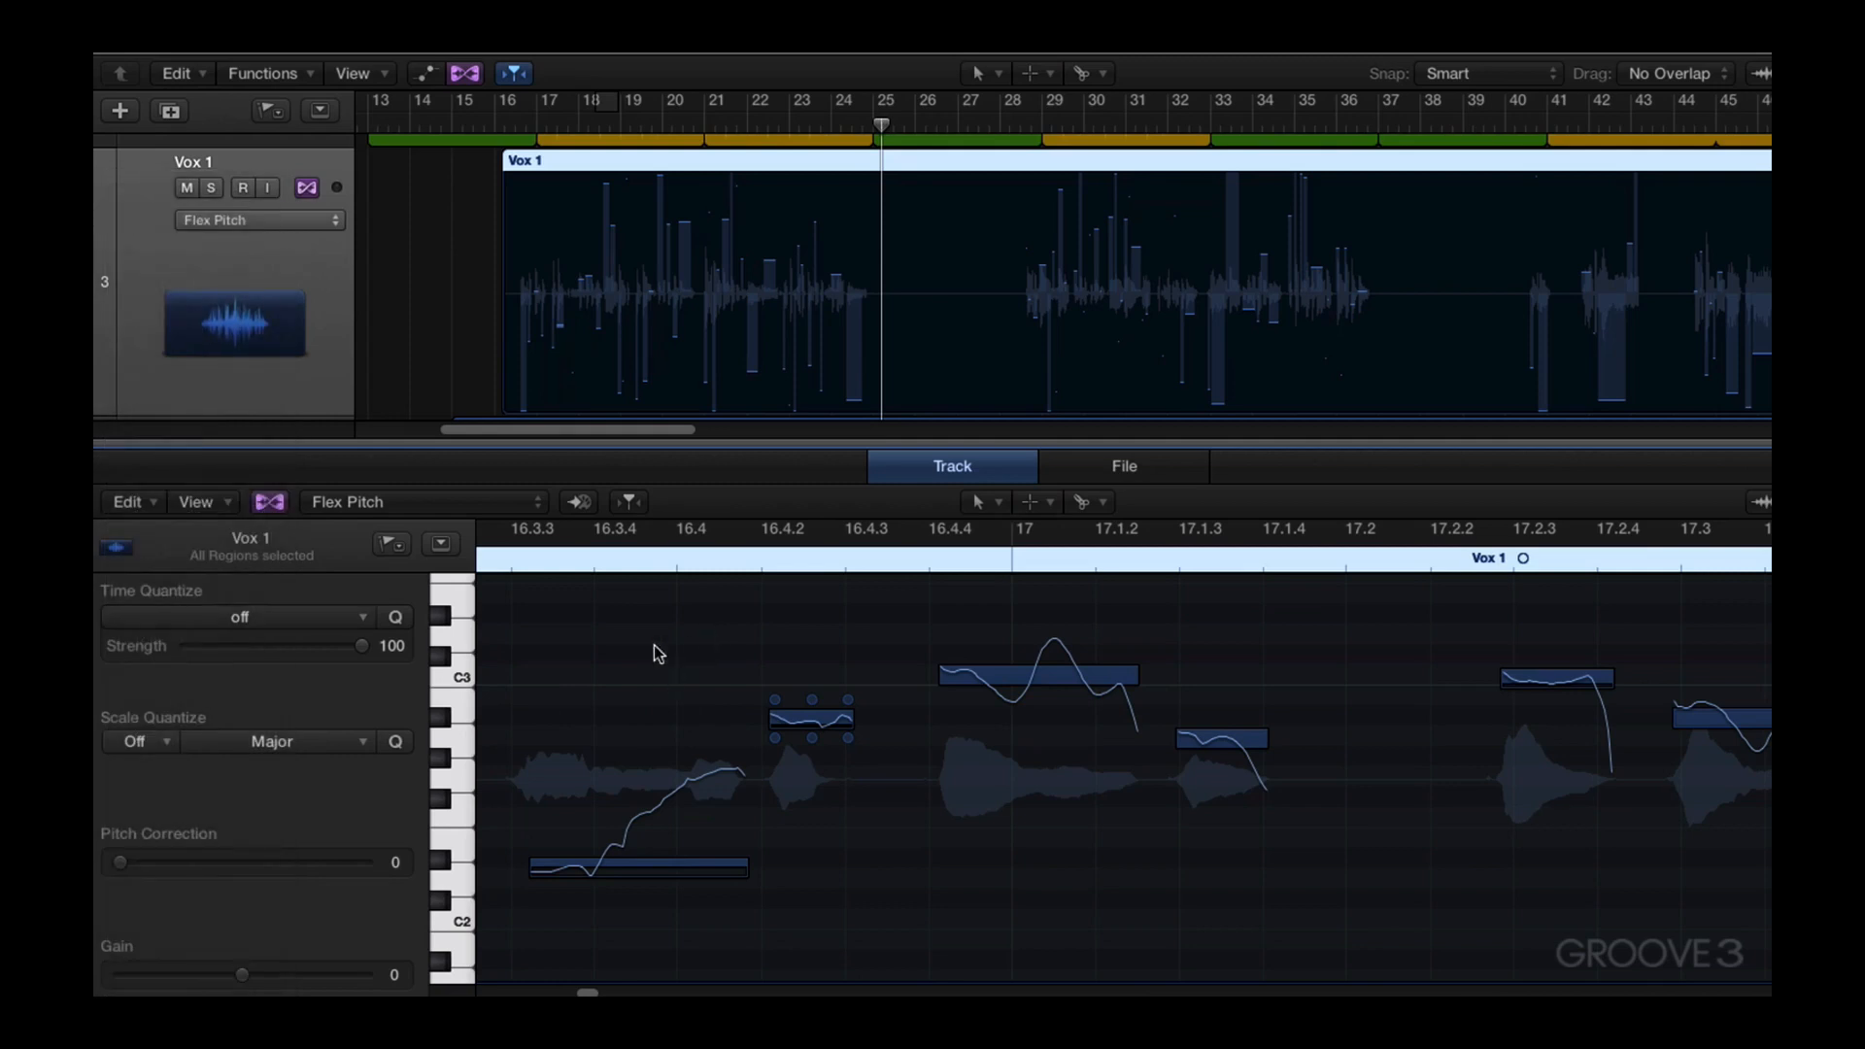
drag(531, 634, 1050, 920)
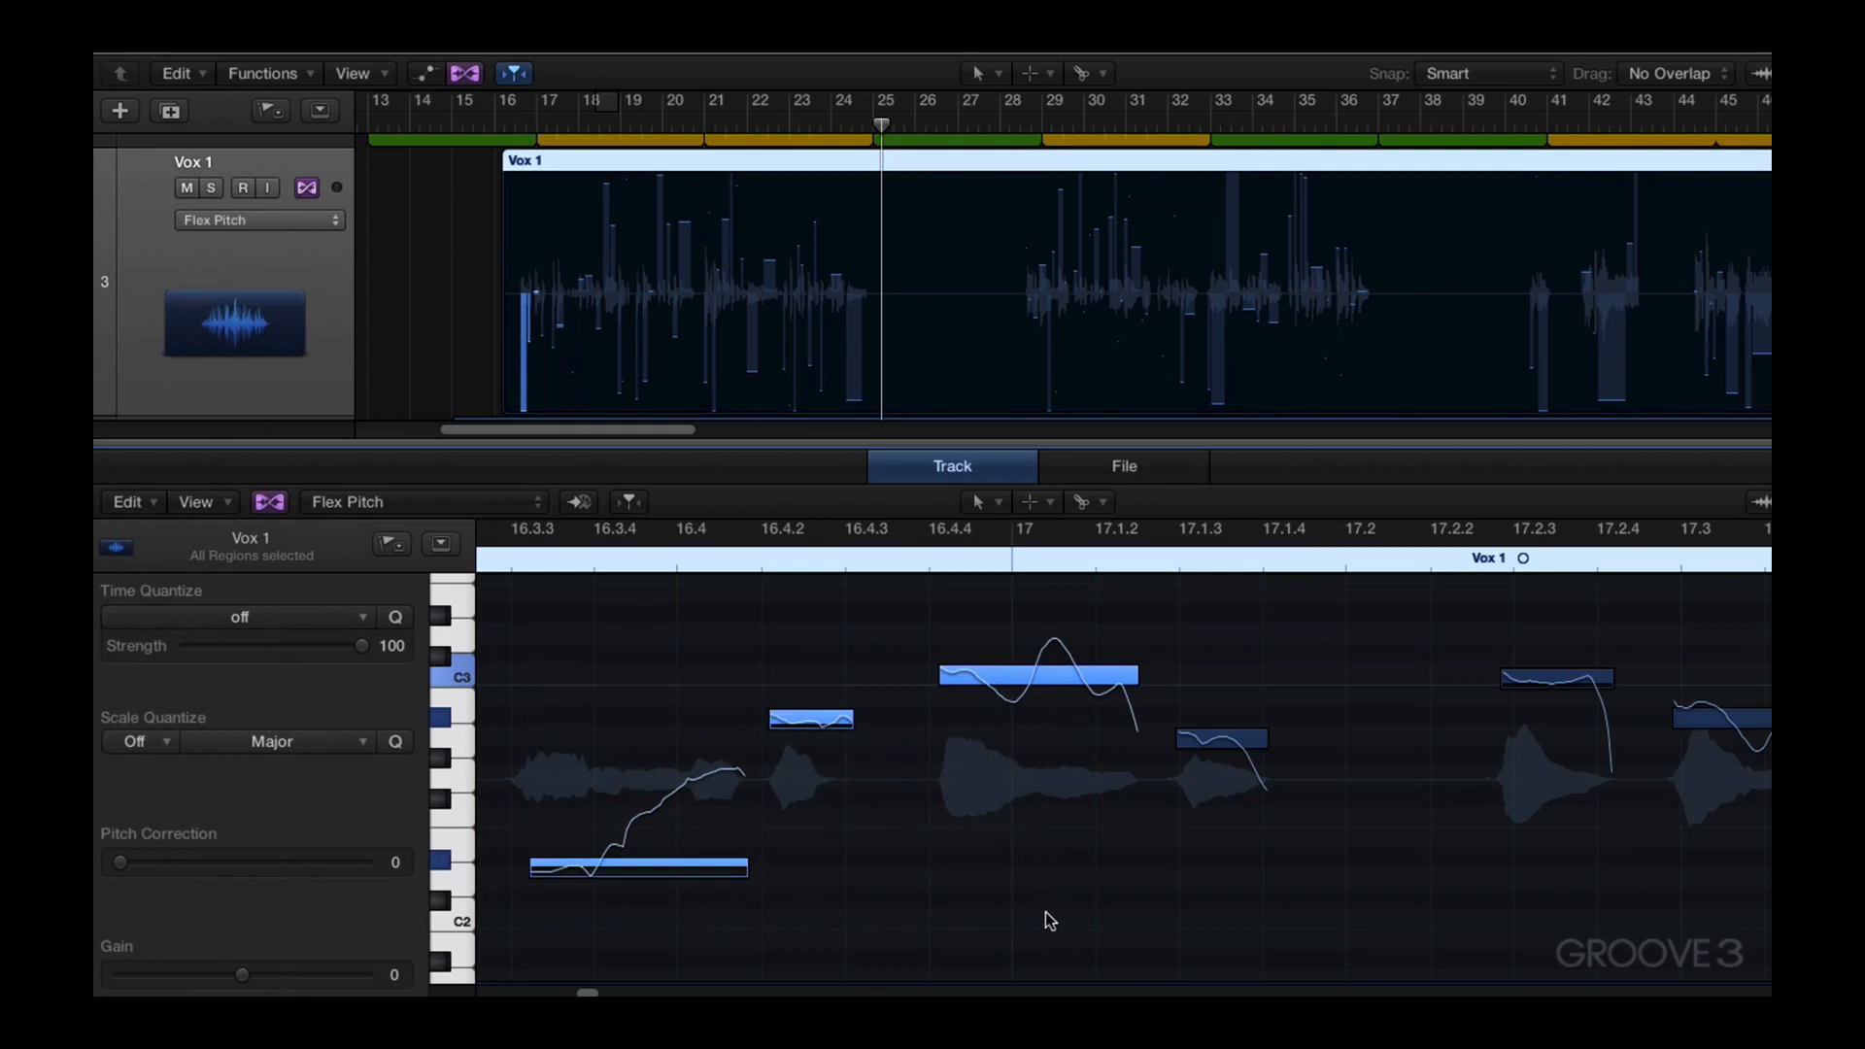
click(306, 628)
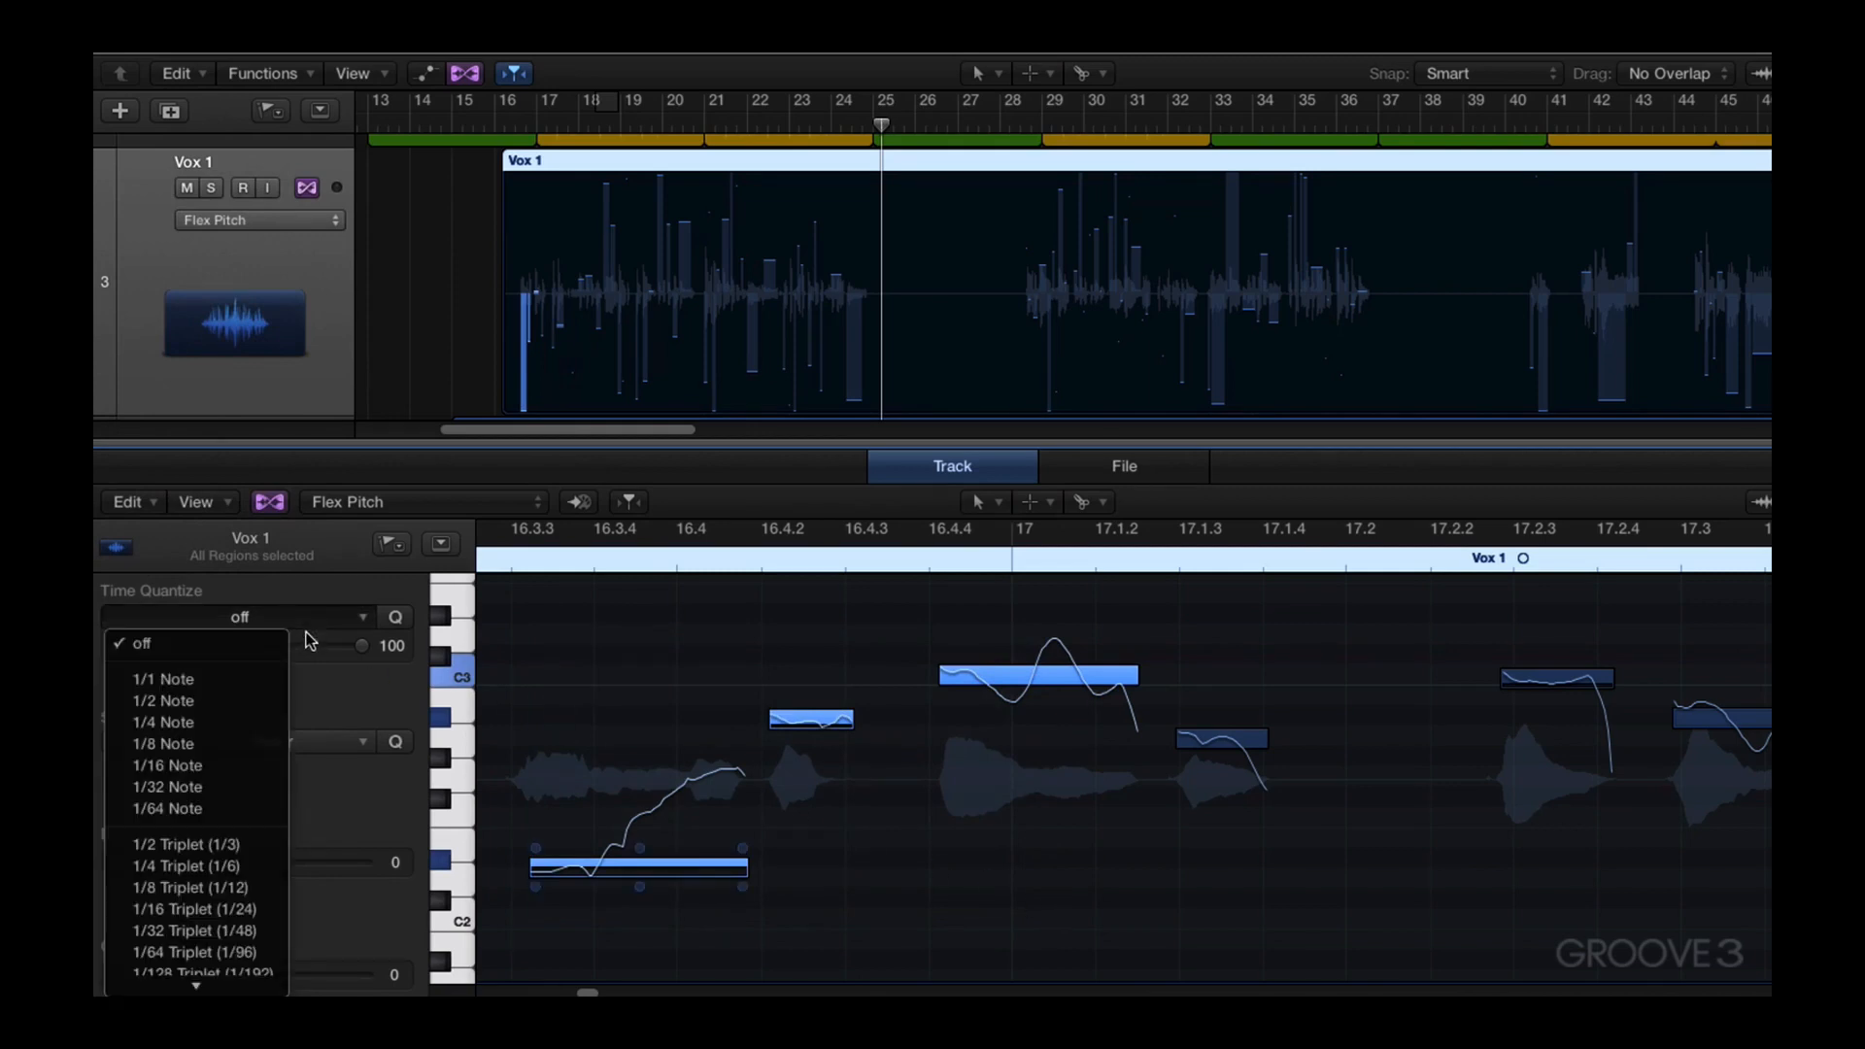
click(275, 773)
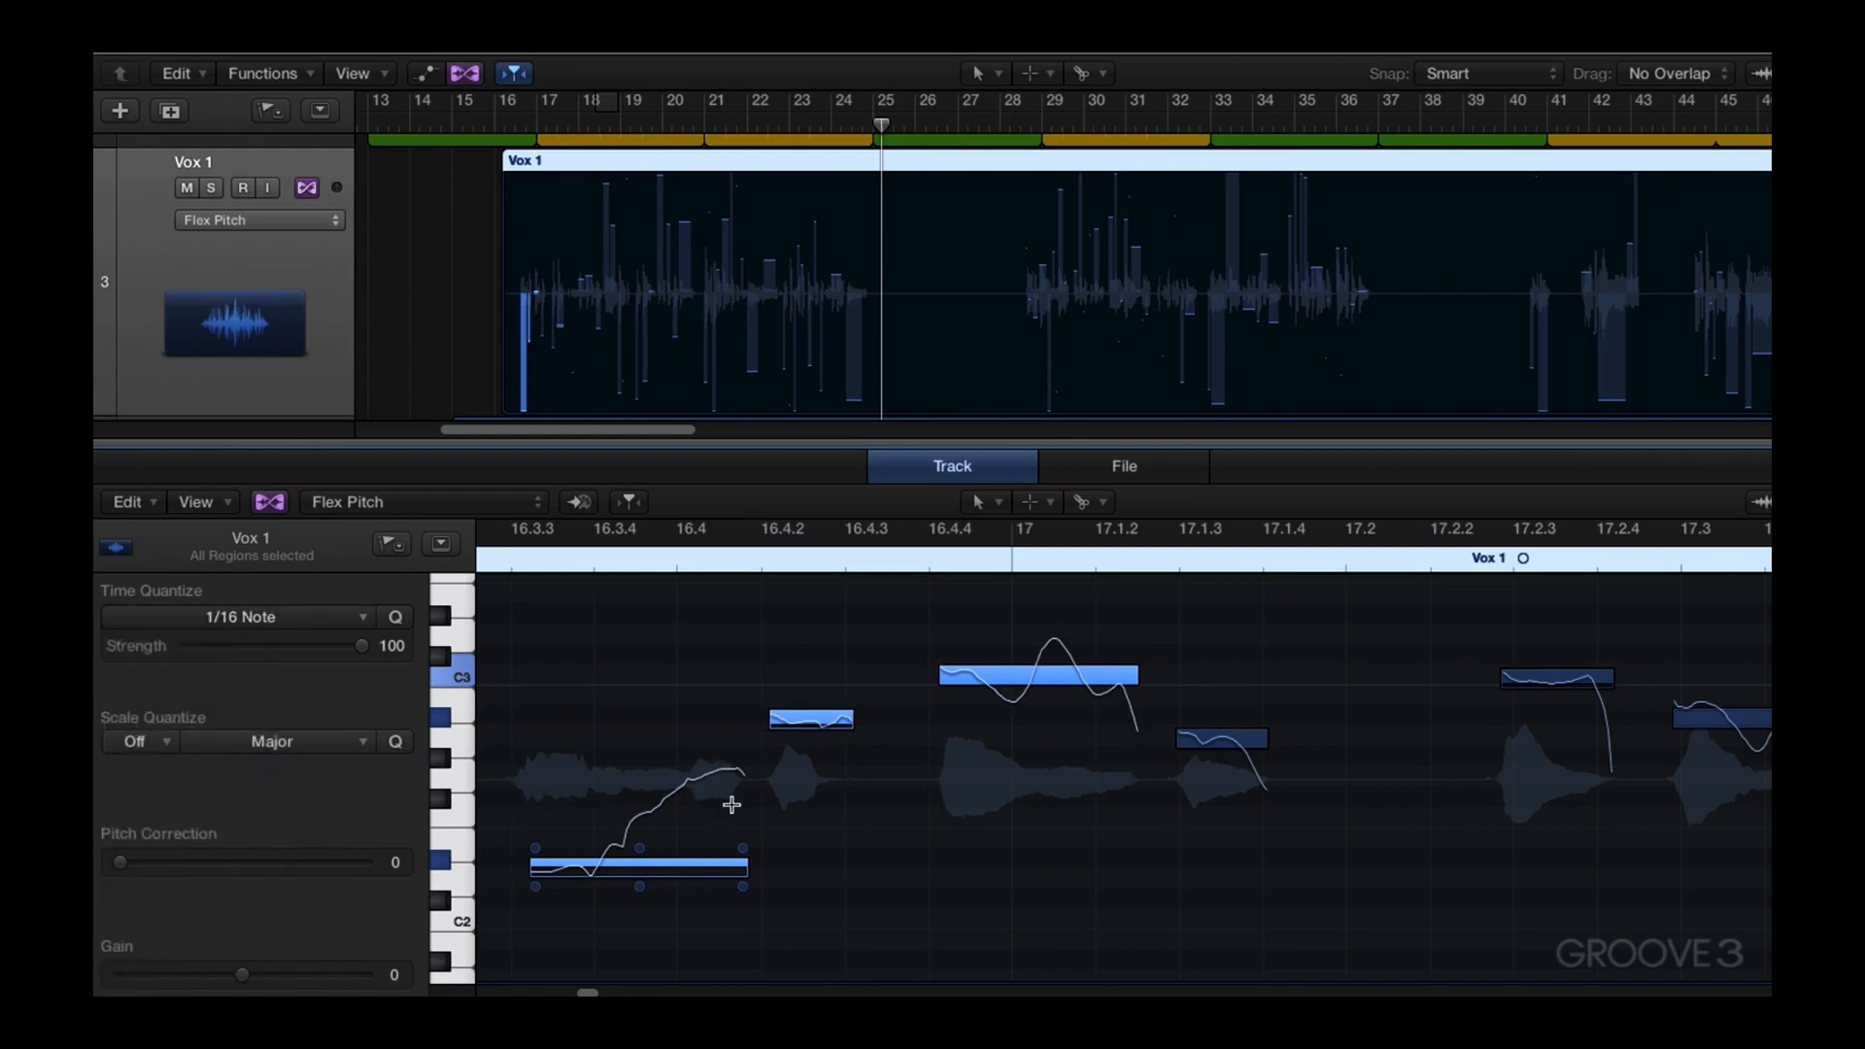
key(super+shift+z)
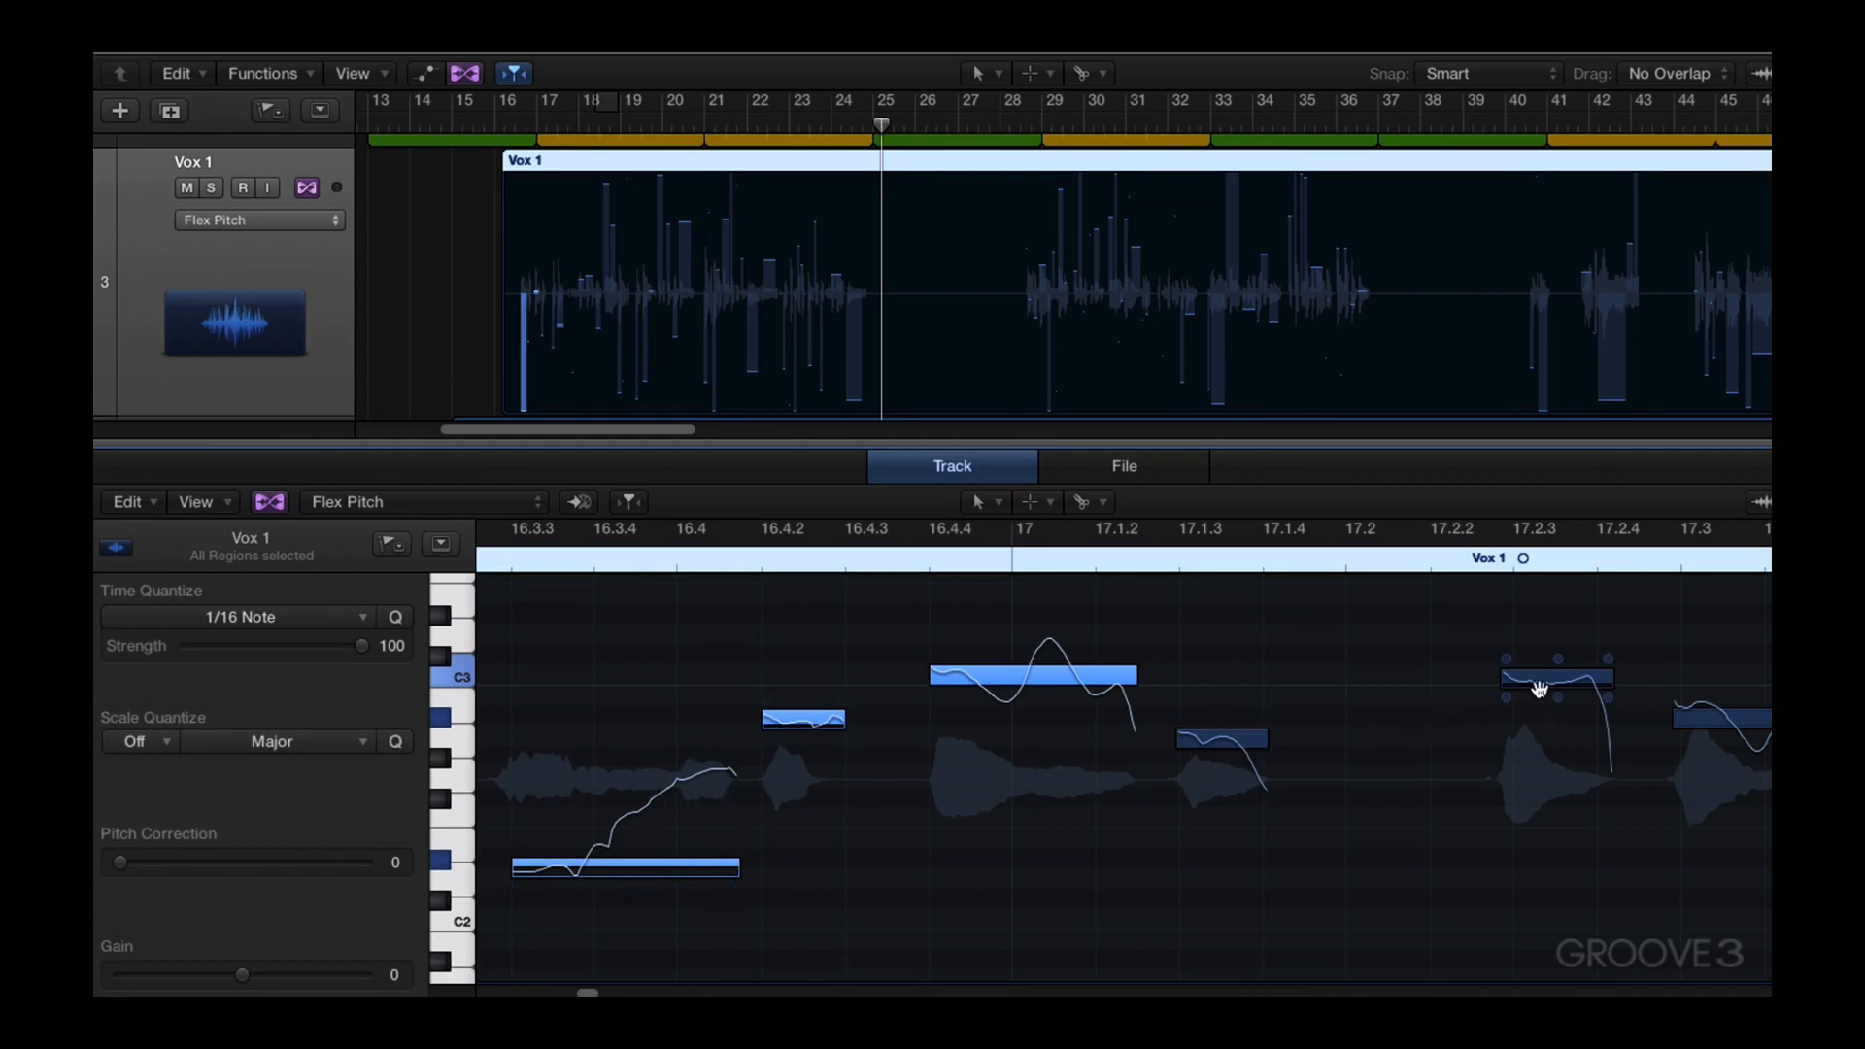
Time quantize only the note near 17.2.3 to 1/16 Note, comparing it with its original timing through undo and redo
click(1539, 686)
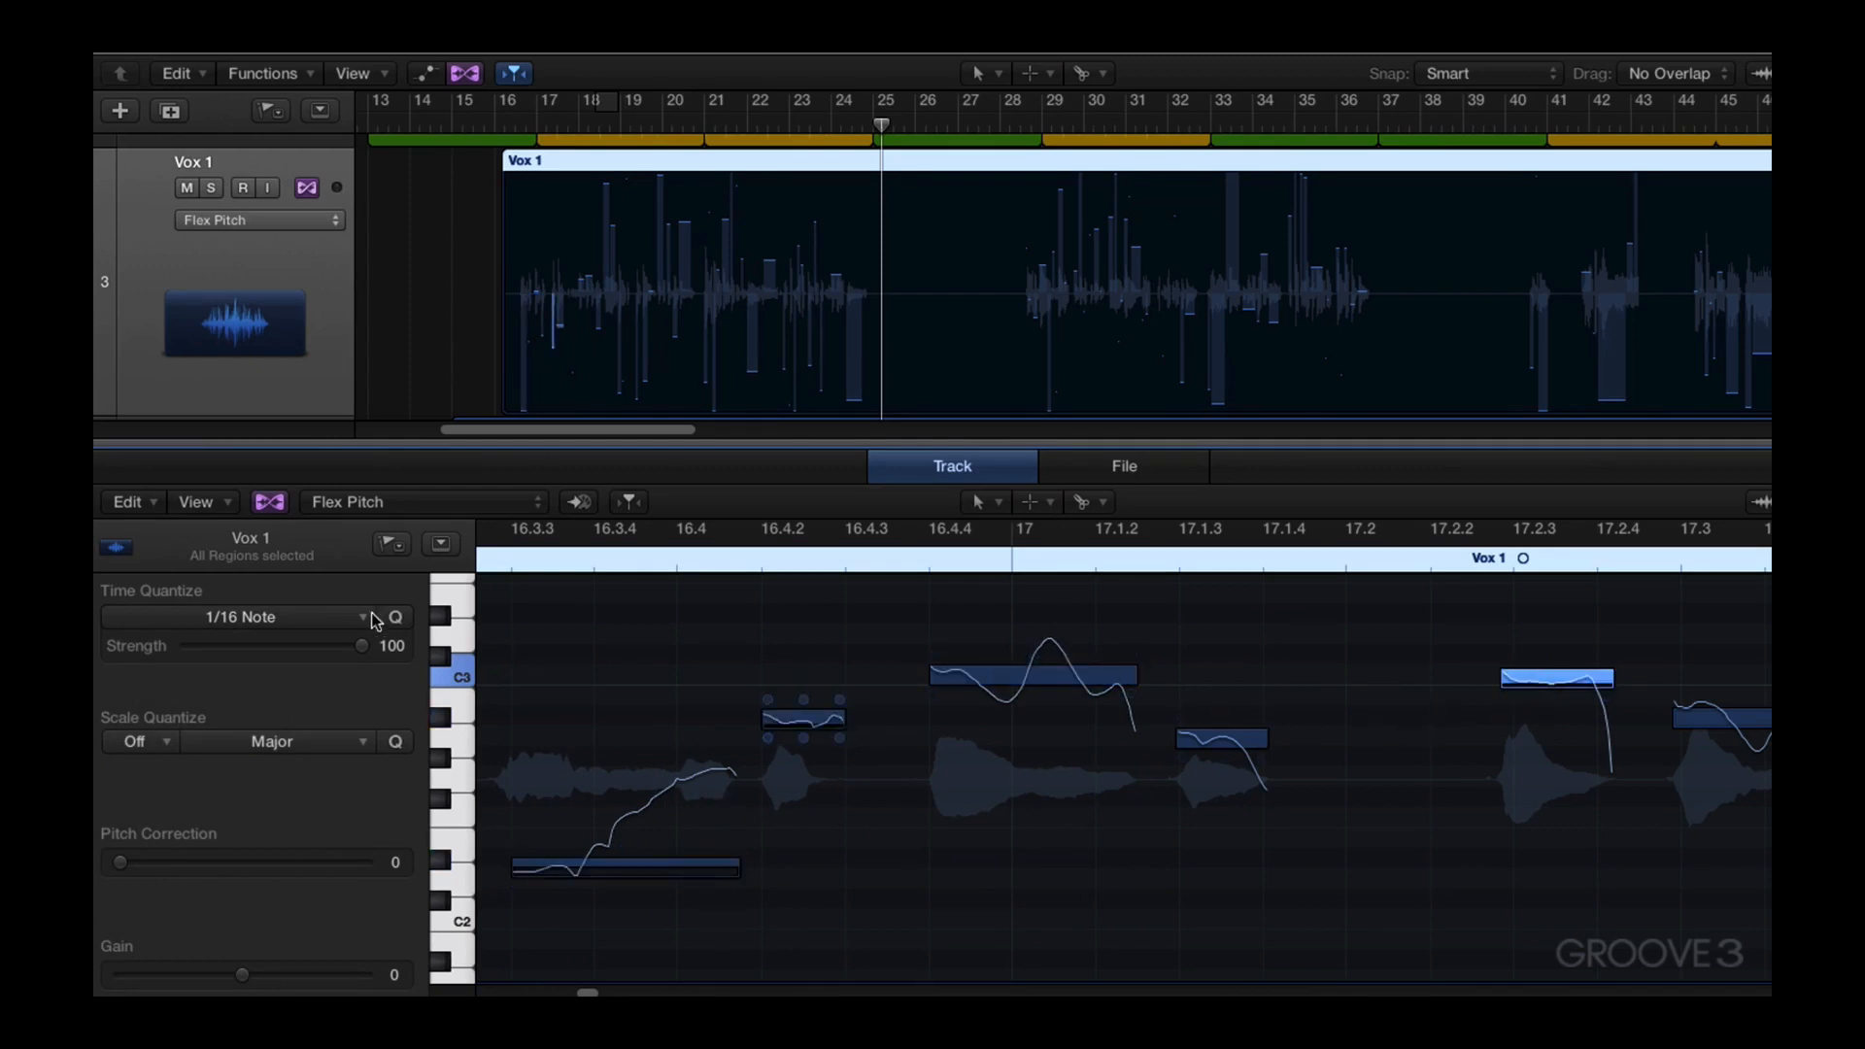
click(396, 620)
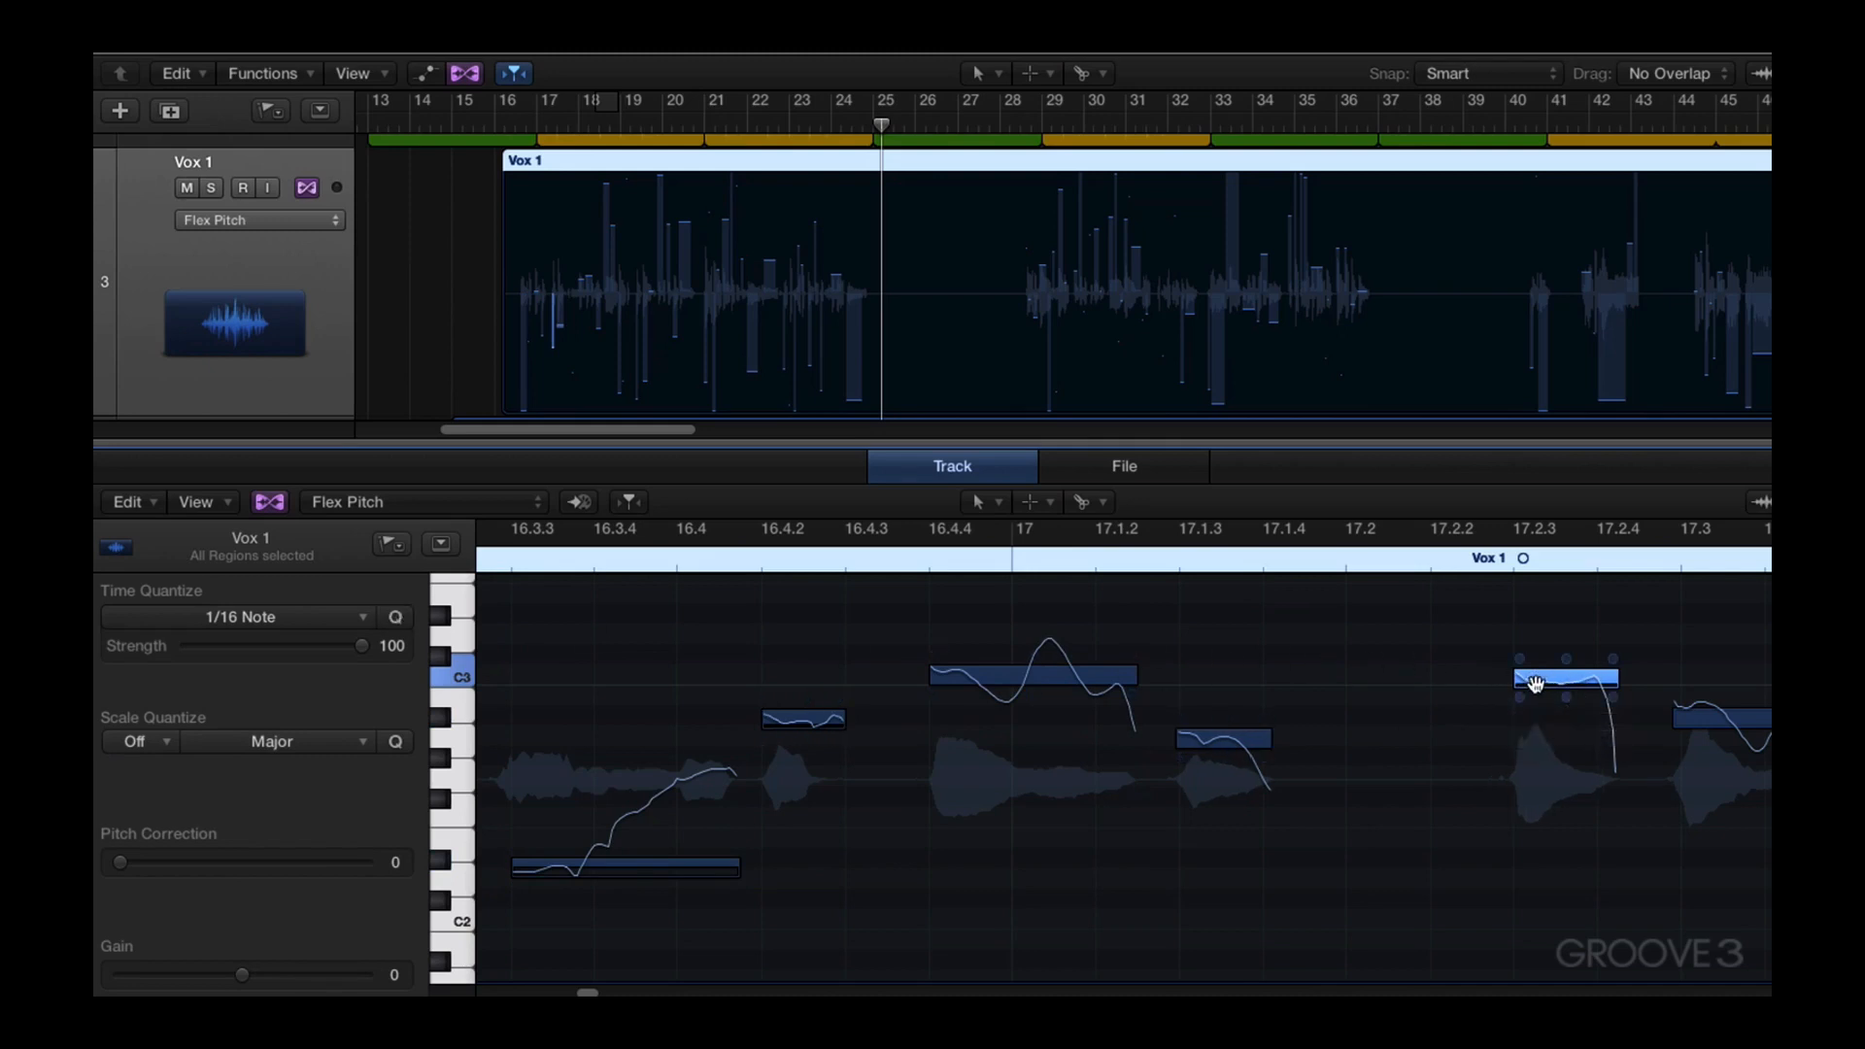
key(super+z)
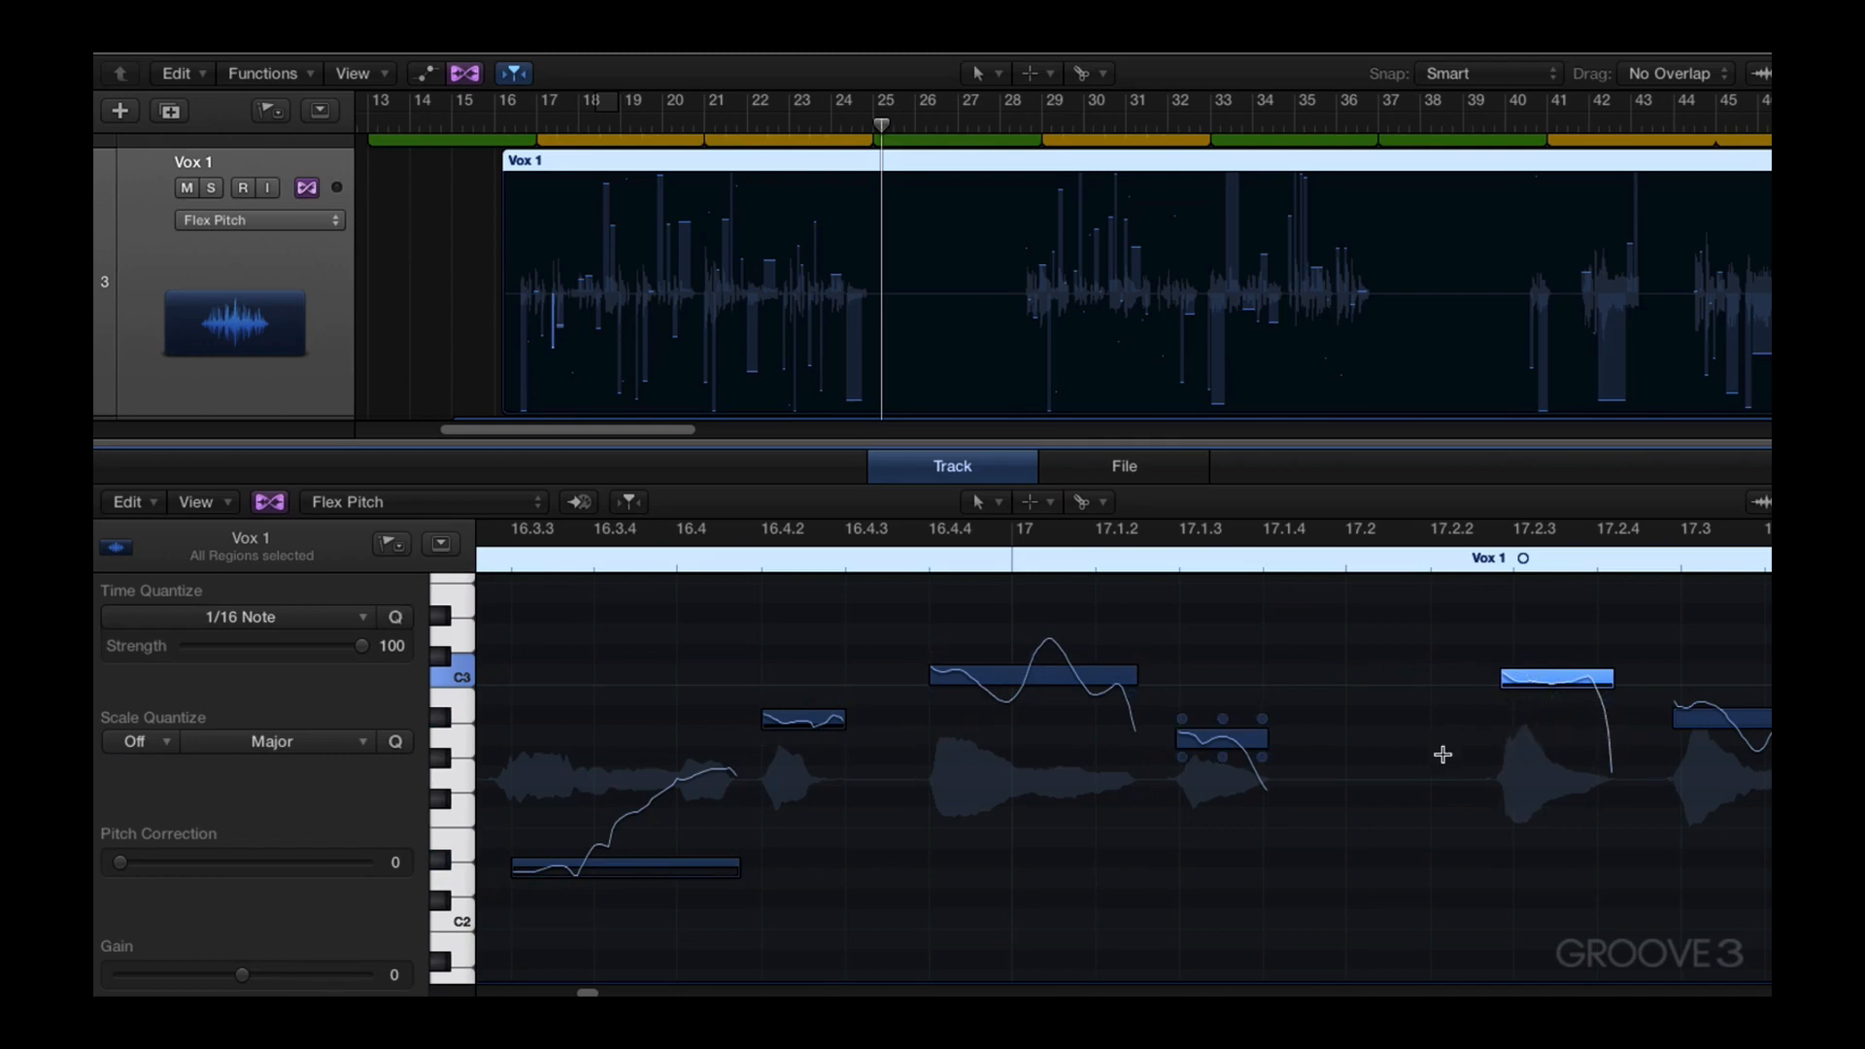
key(super+shift+z)
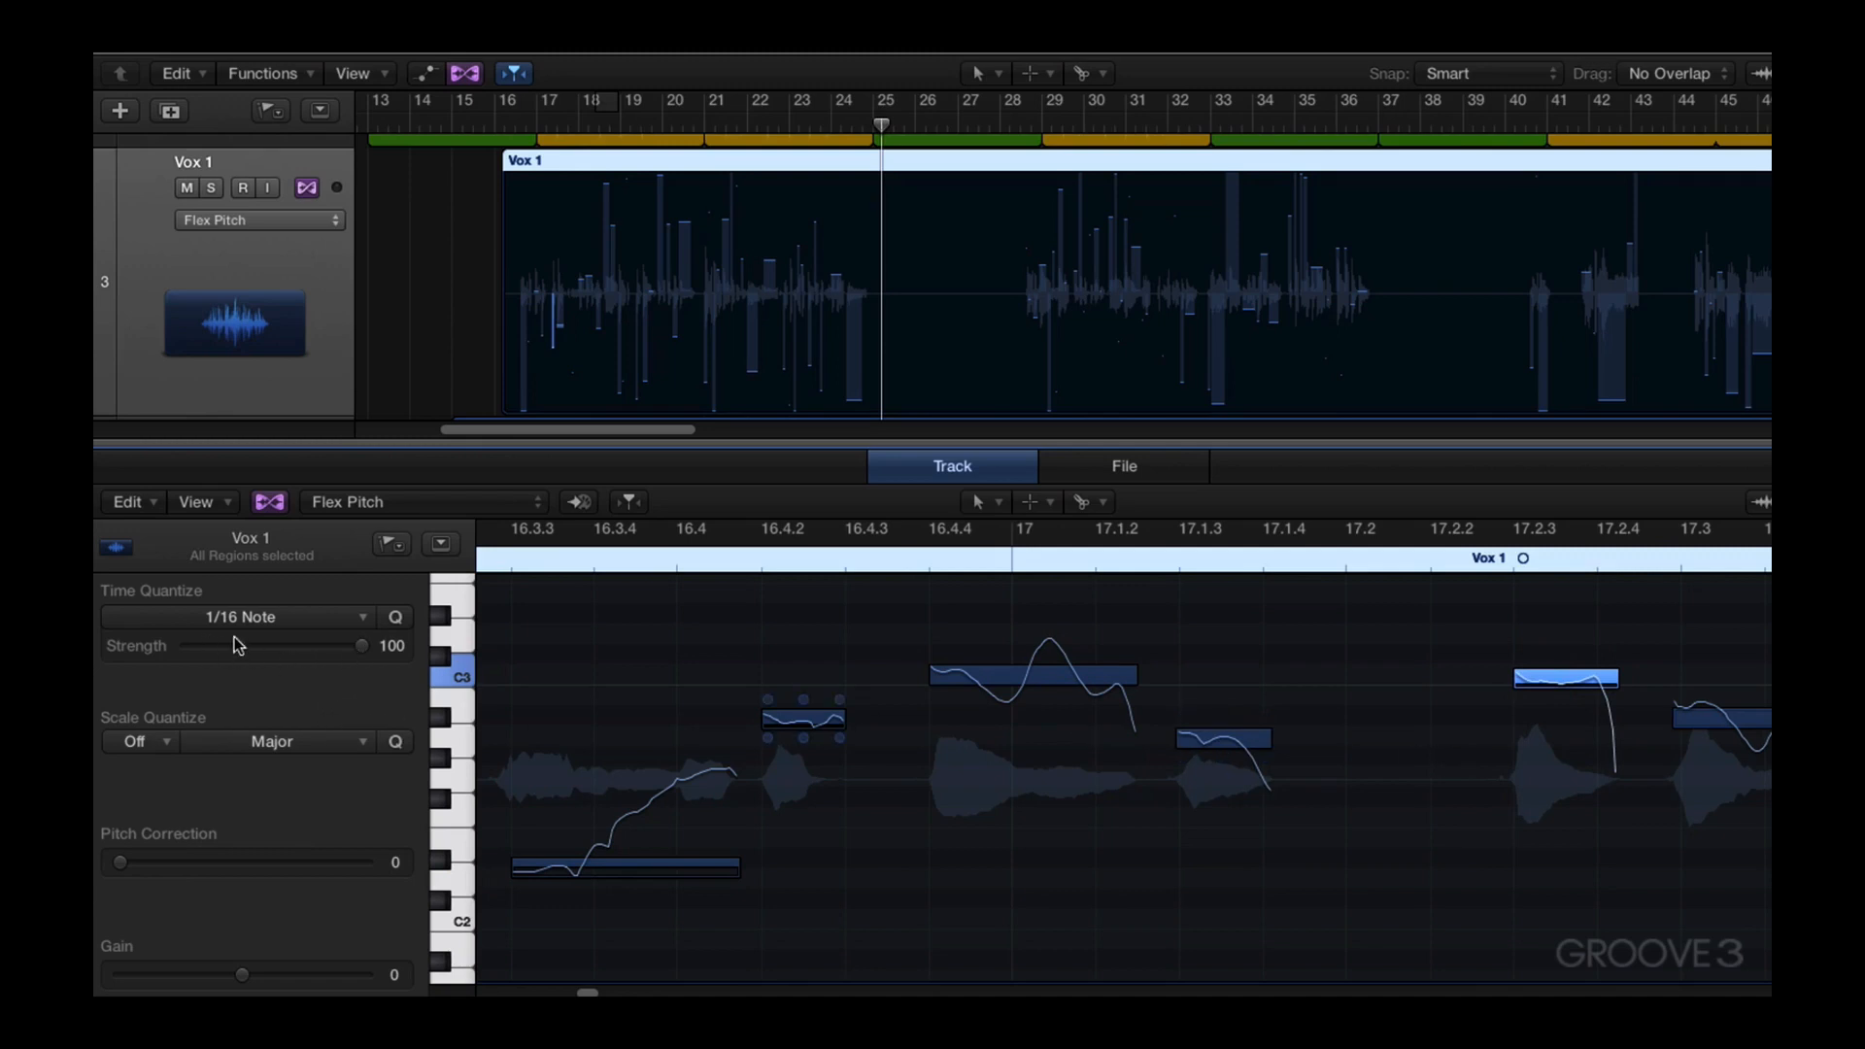
Compare quantize strengths 0 and 100 on the note near 17.2.3, leave its strength at 0 and deselect it
drag(361, 648, 175, 648)
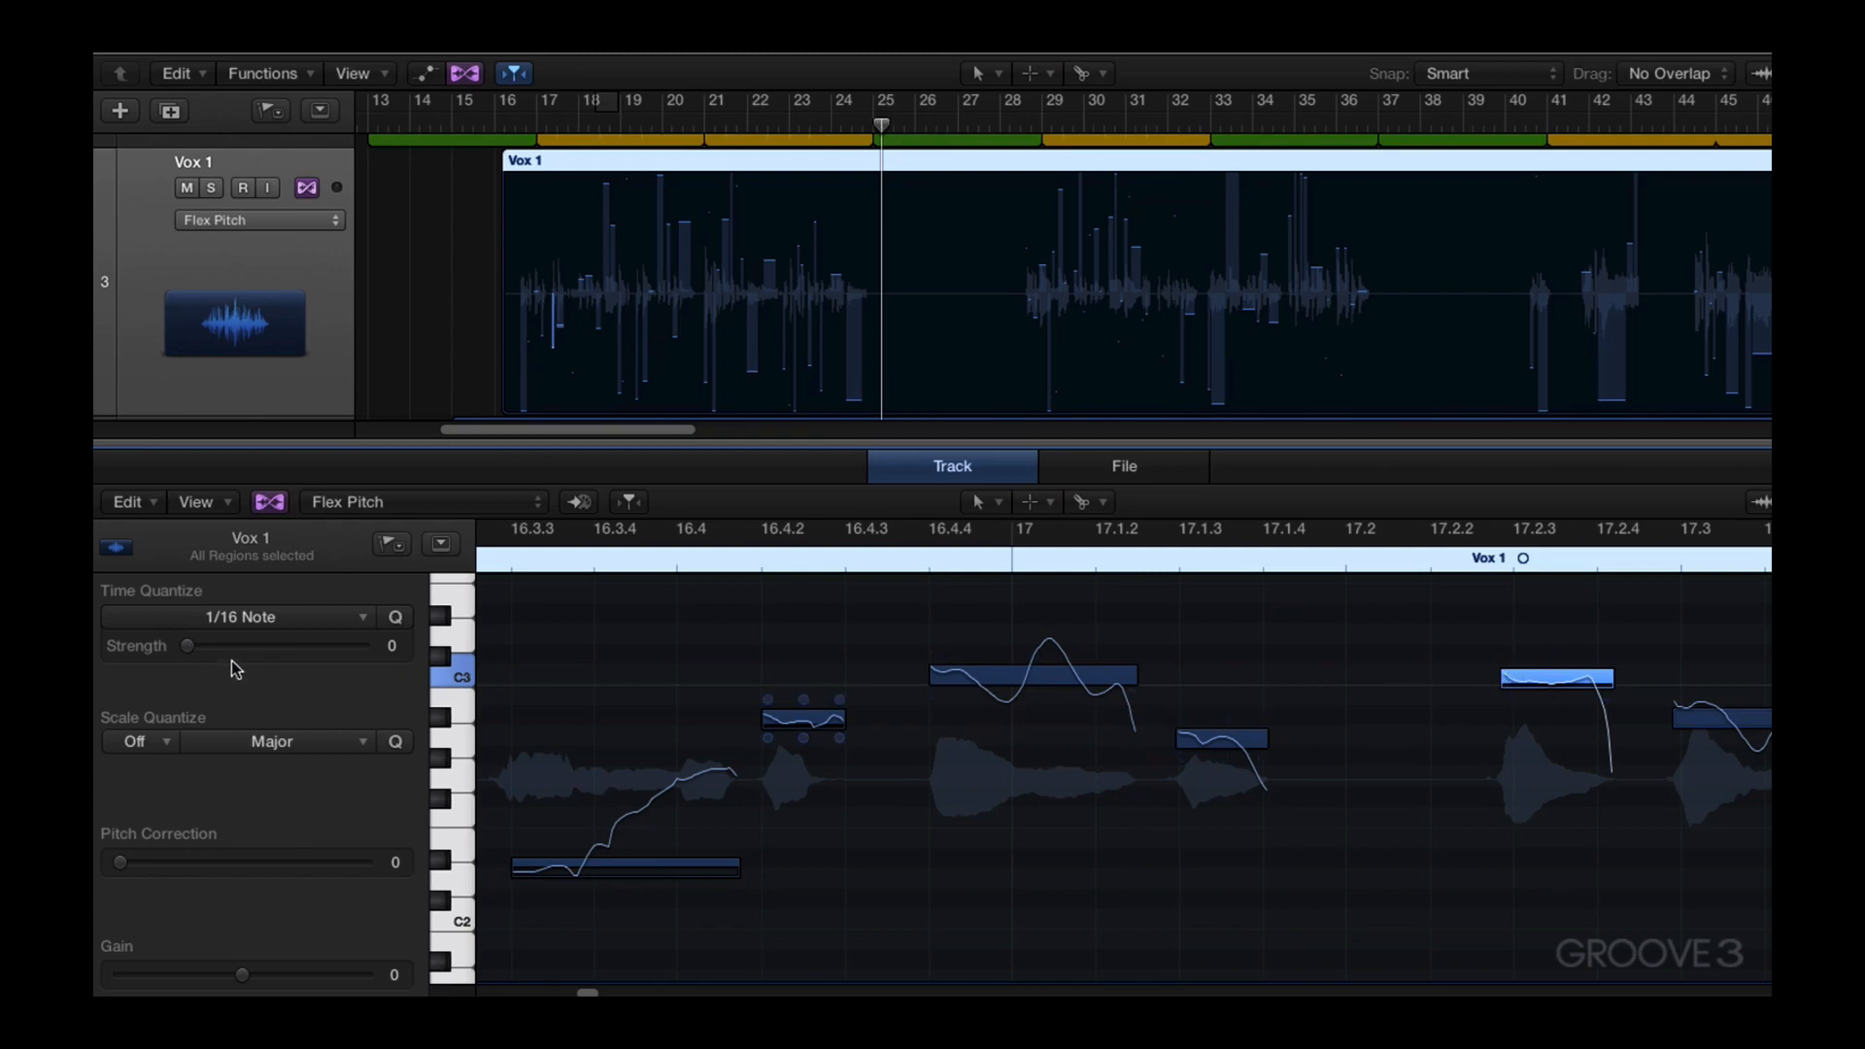
drag(190, 648, 366, 666)
mouse_move(1518, 705)
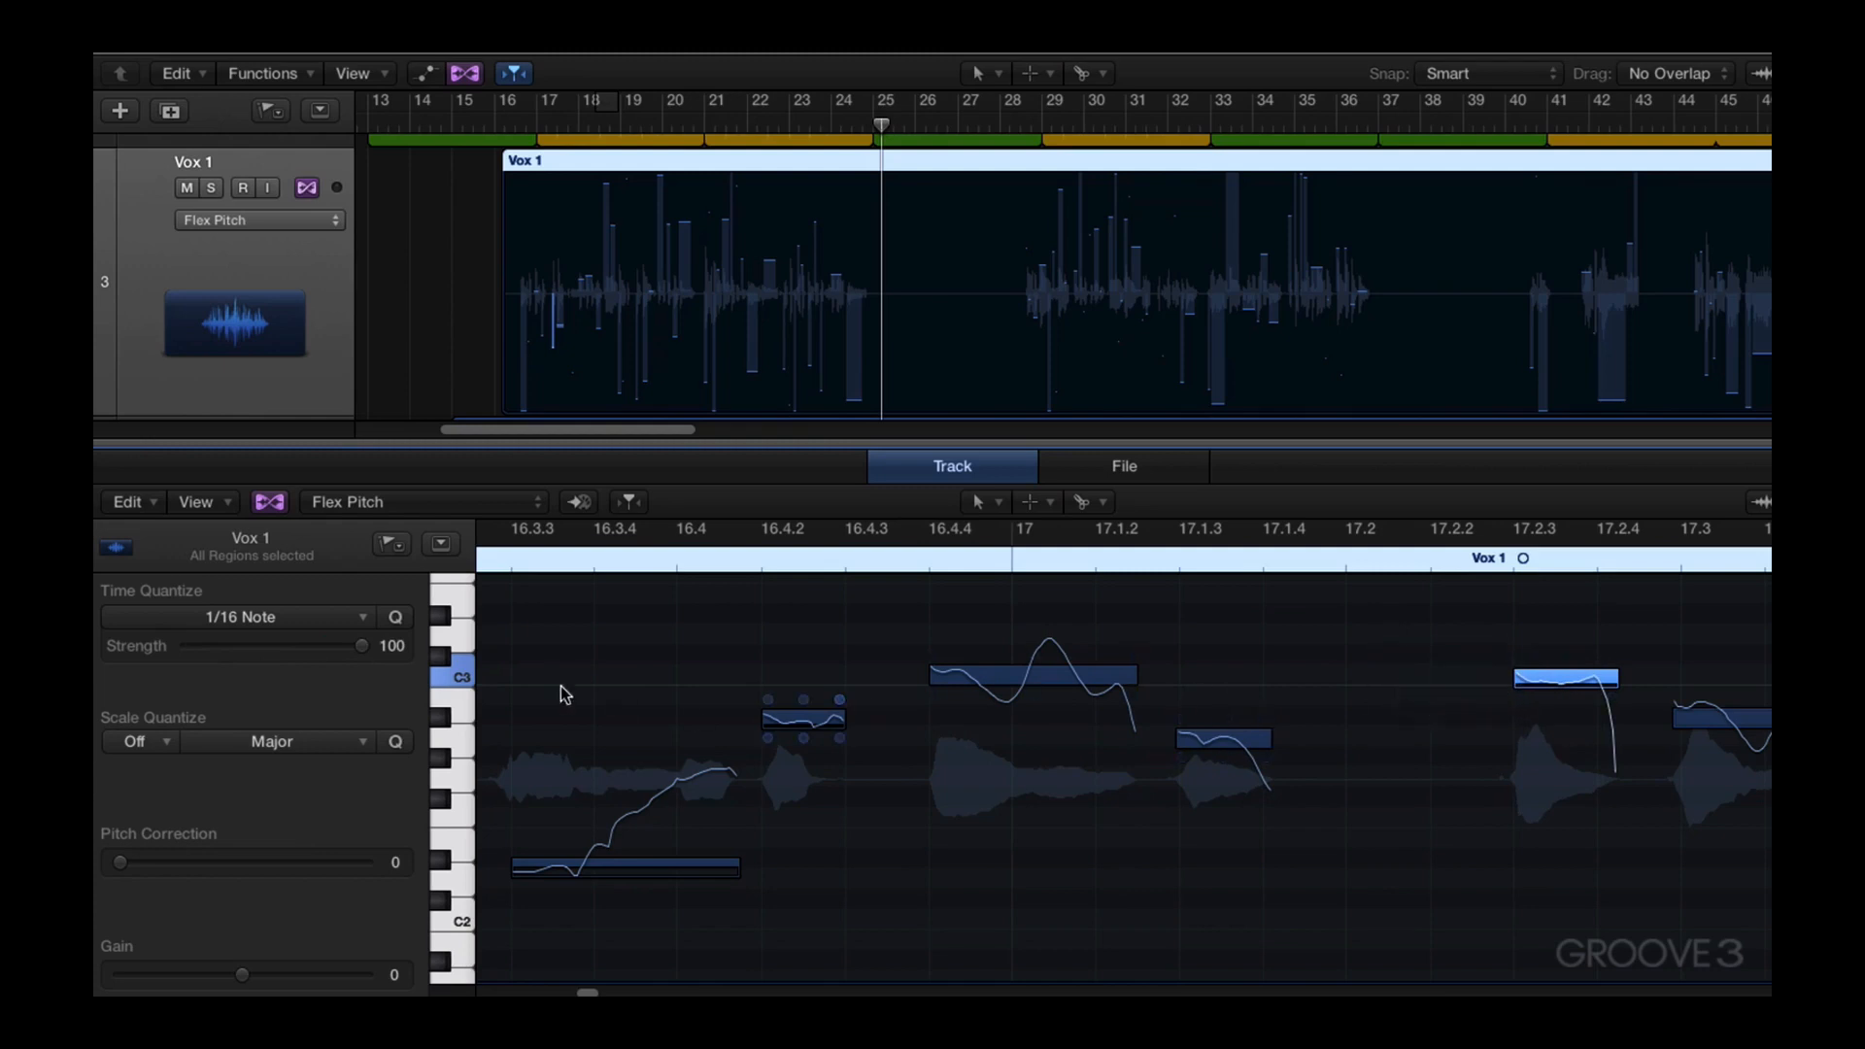
drag(362, 646, 153, 656)
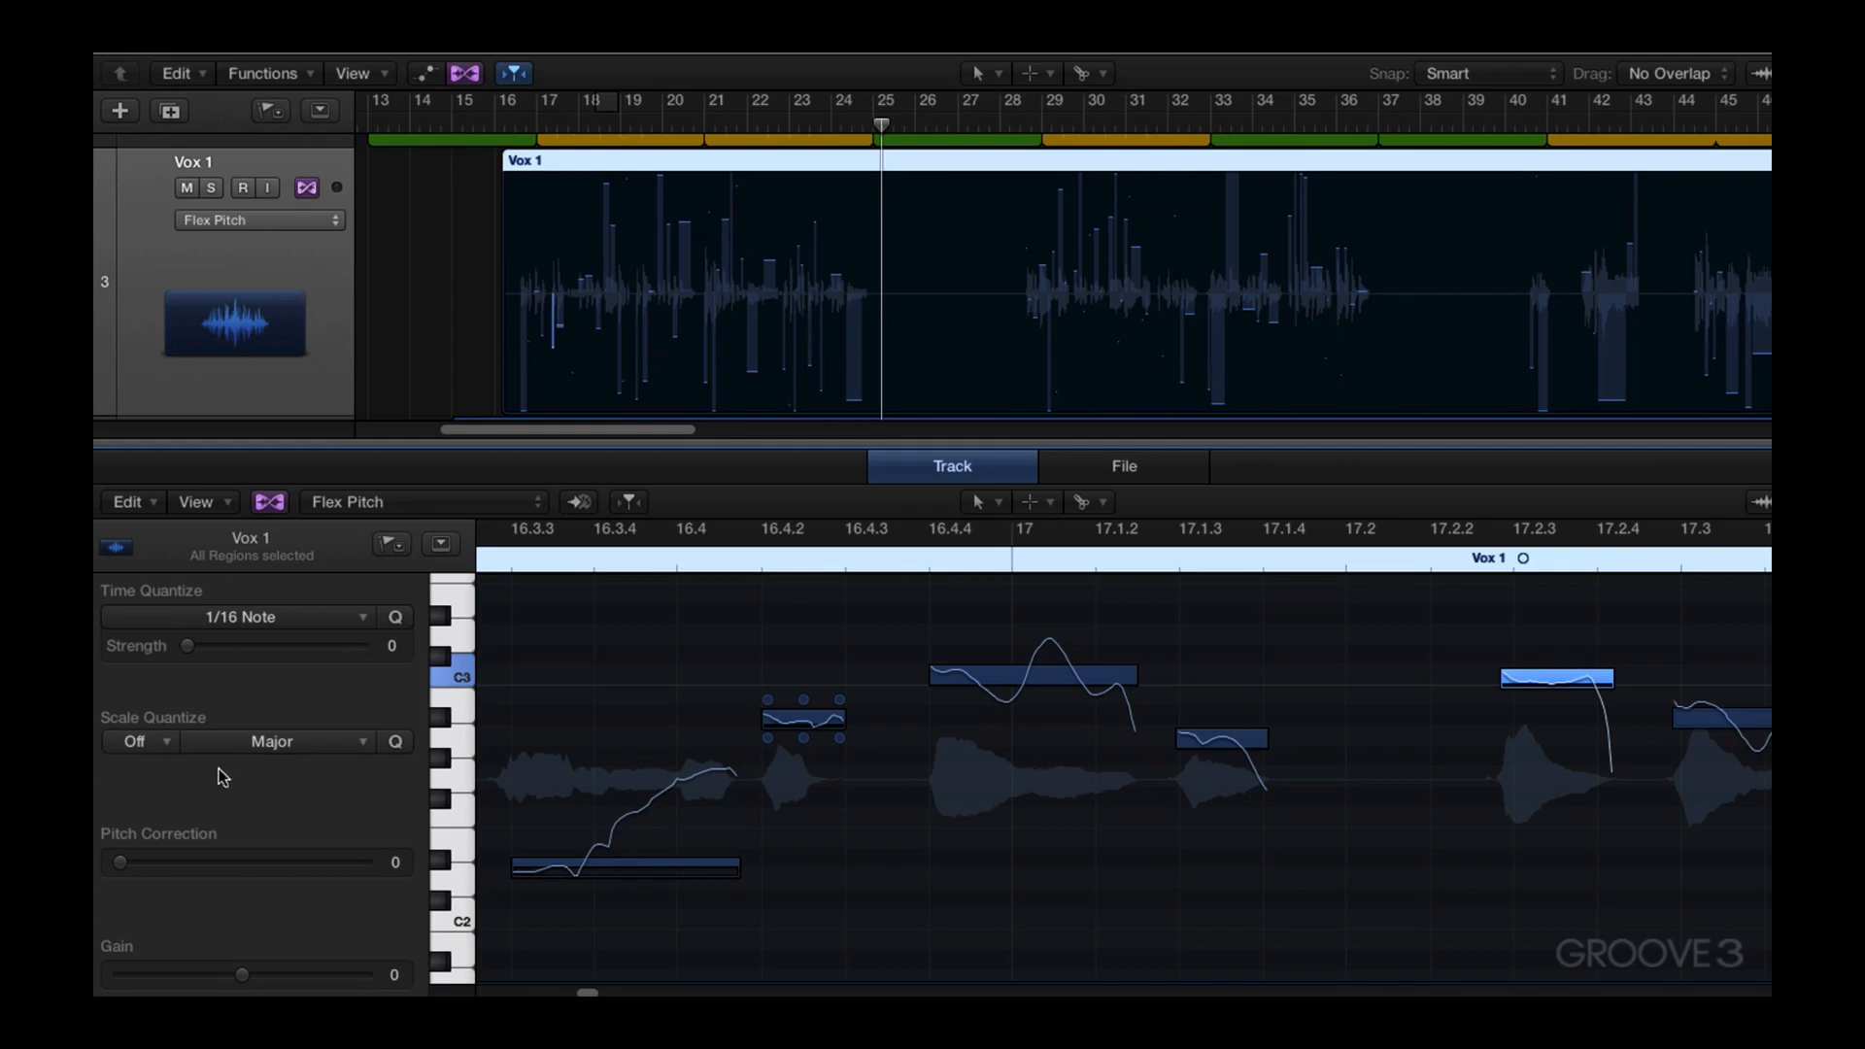
click(648, 667)
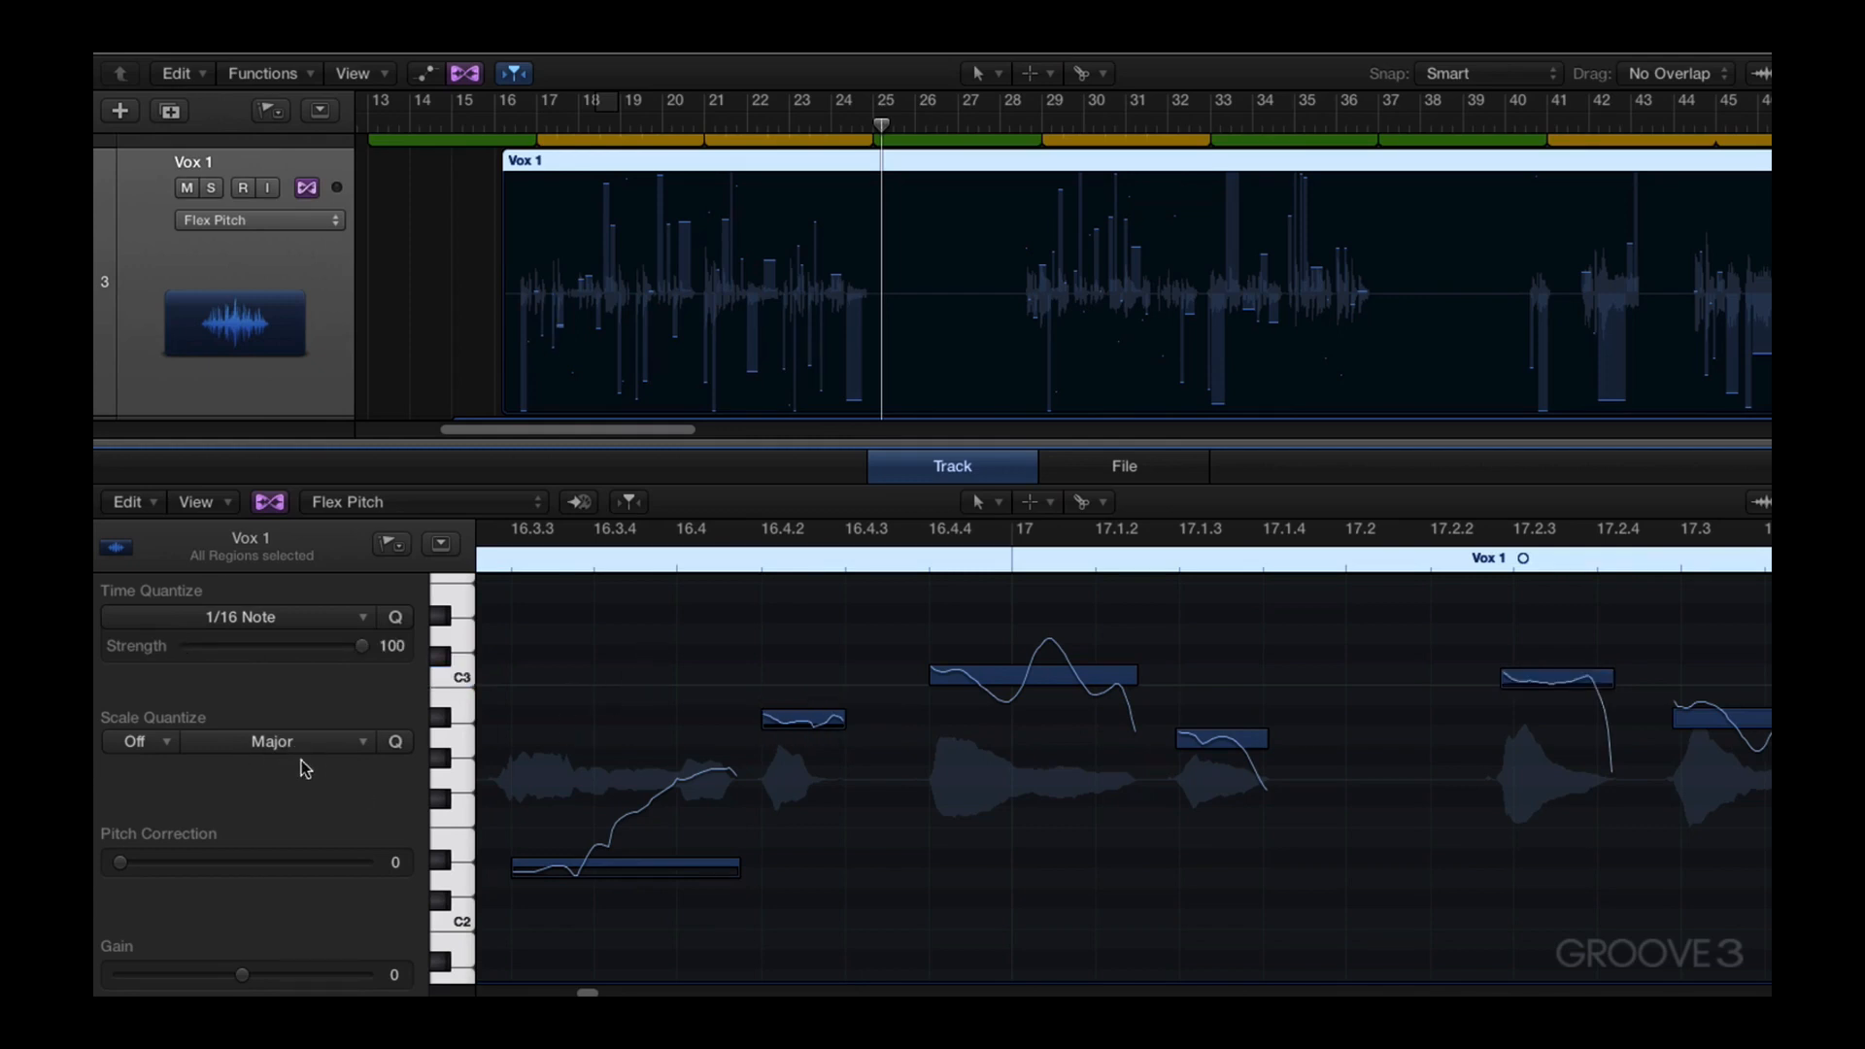
Scale quantize the first four notes of Vox 1 to D Harmonic Minor
click(144, 746)
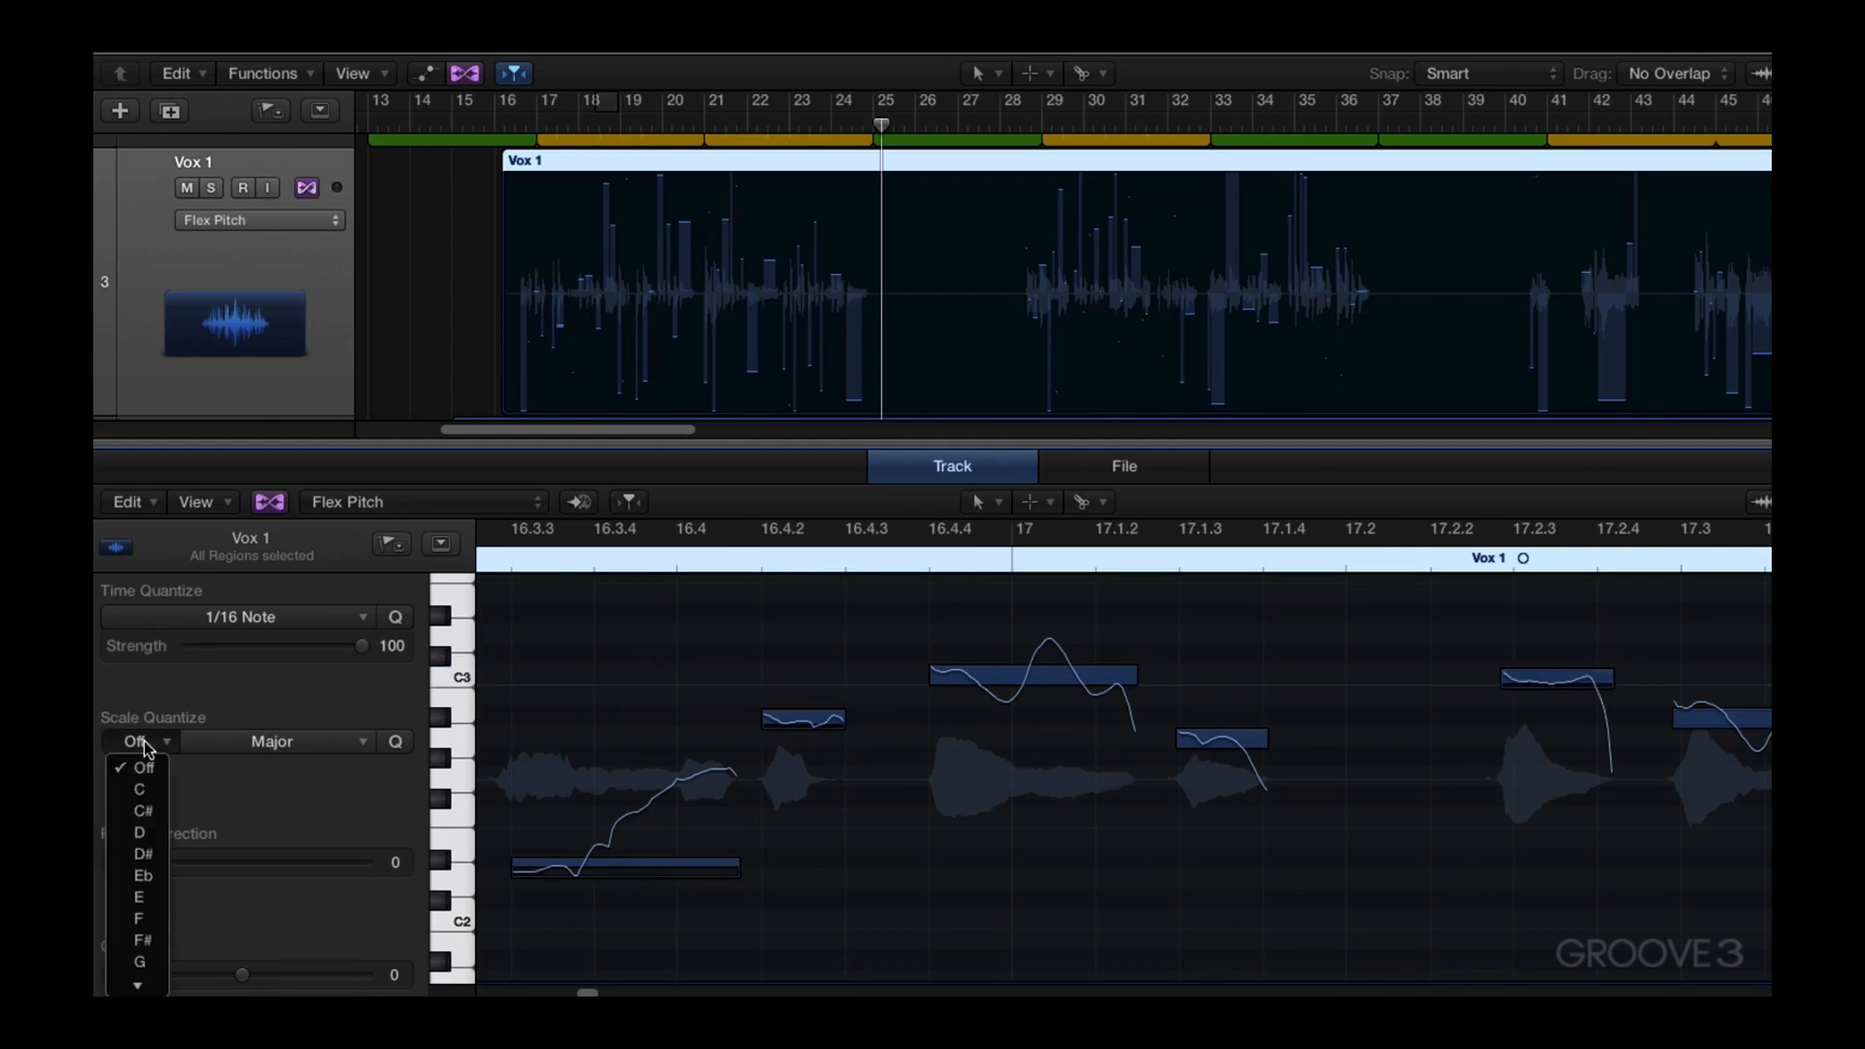
click(144, 835)
click(288, 749)
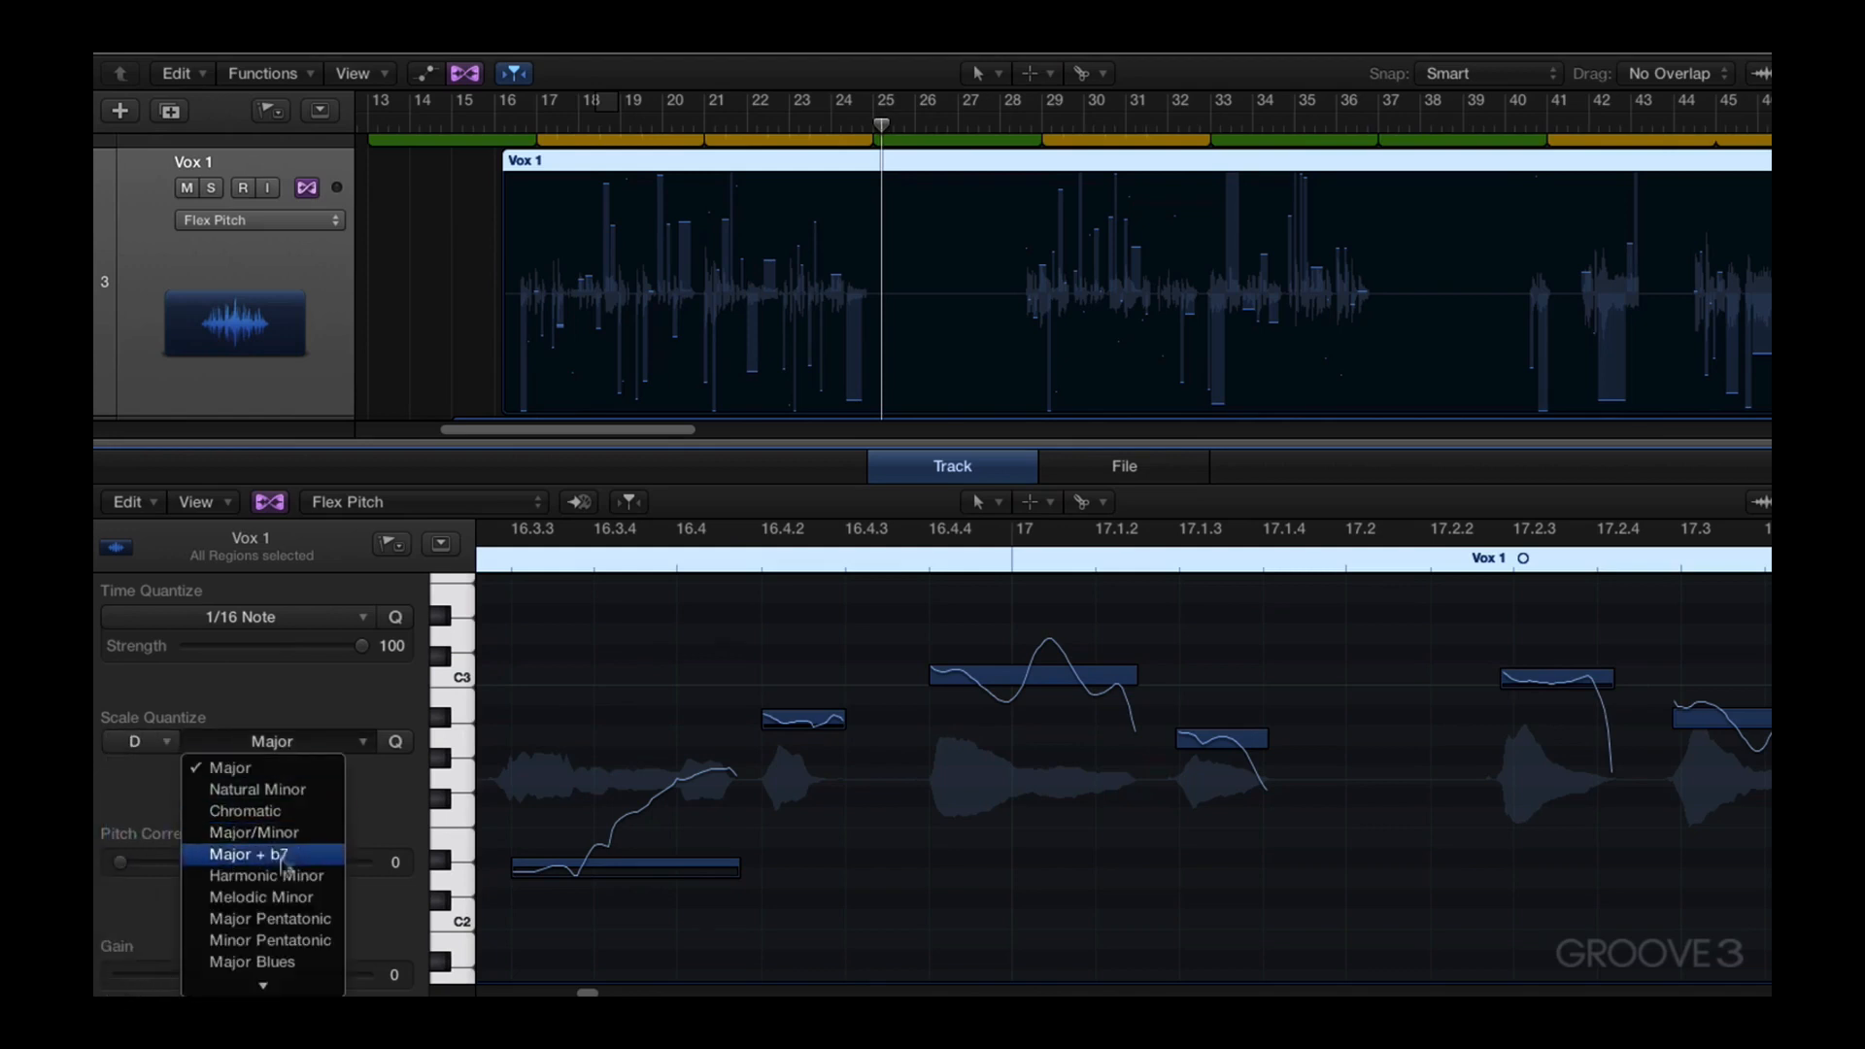
click(283, 876)
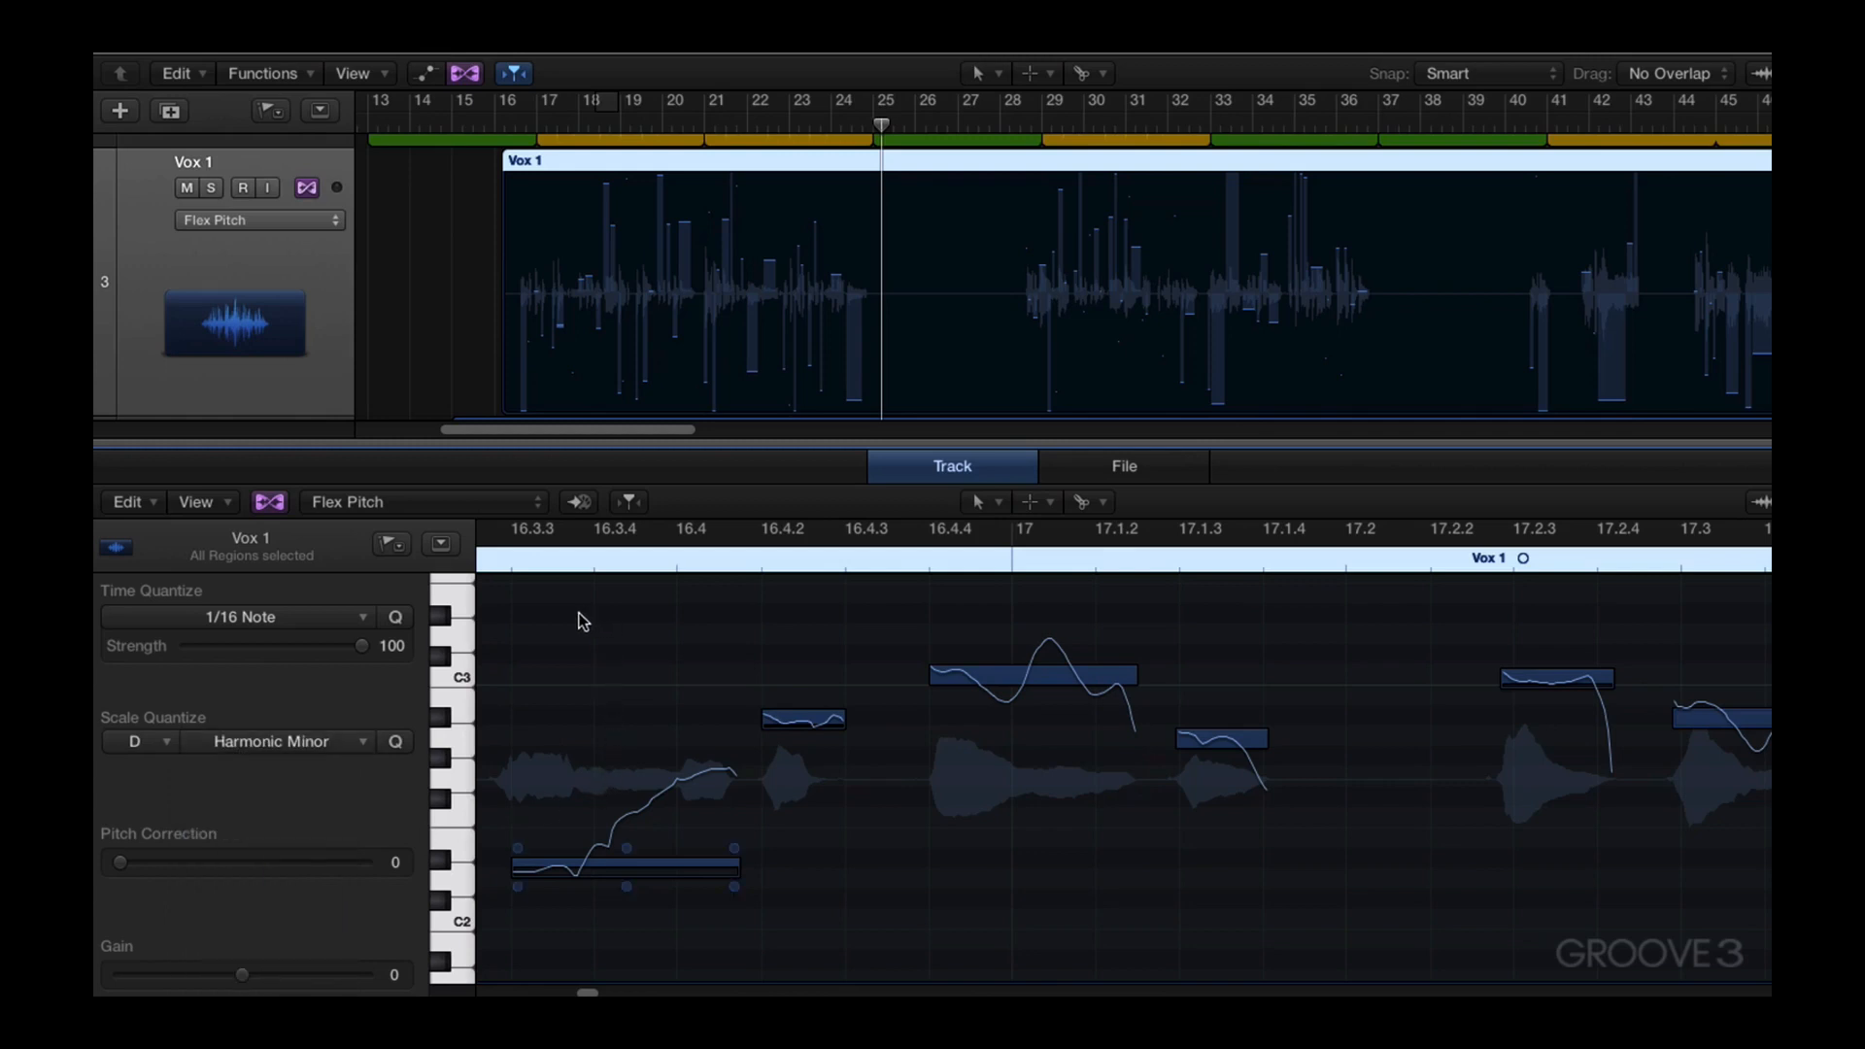
drag(574, 620, 1266, 918)
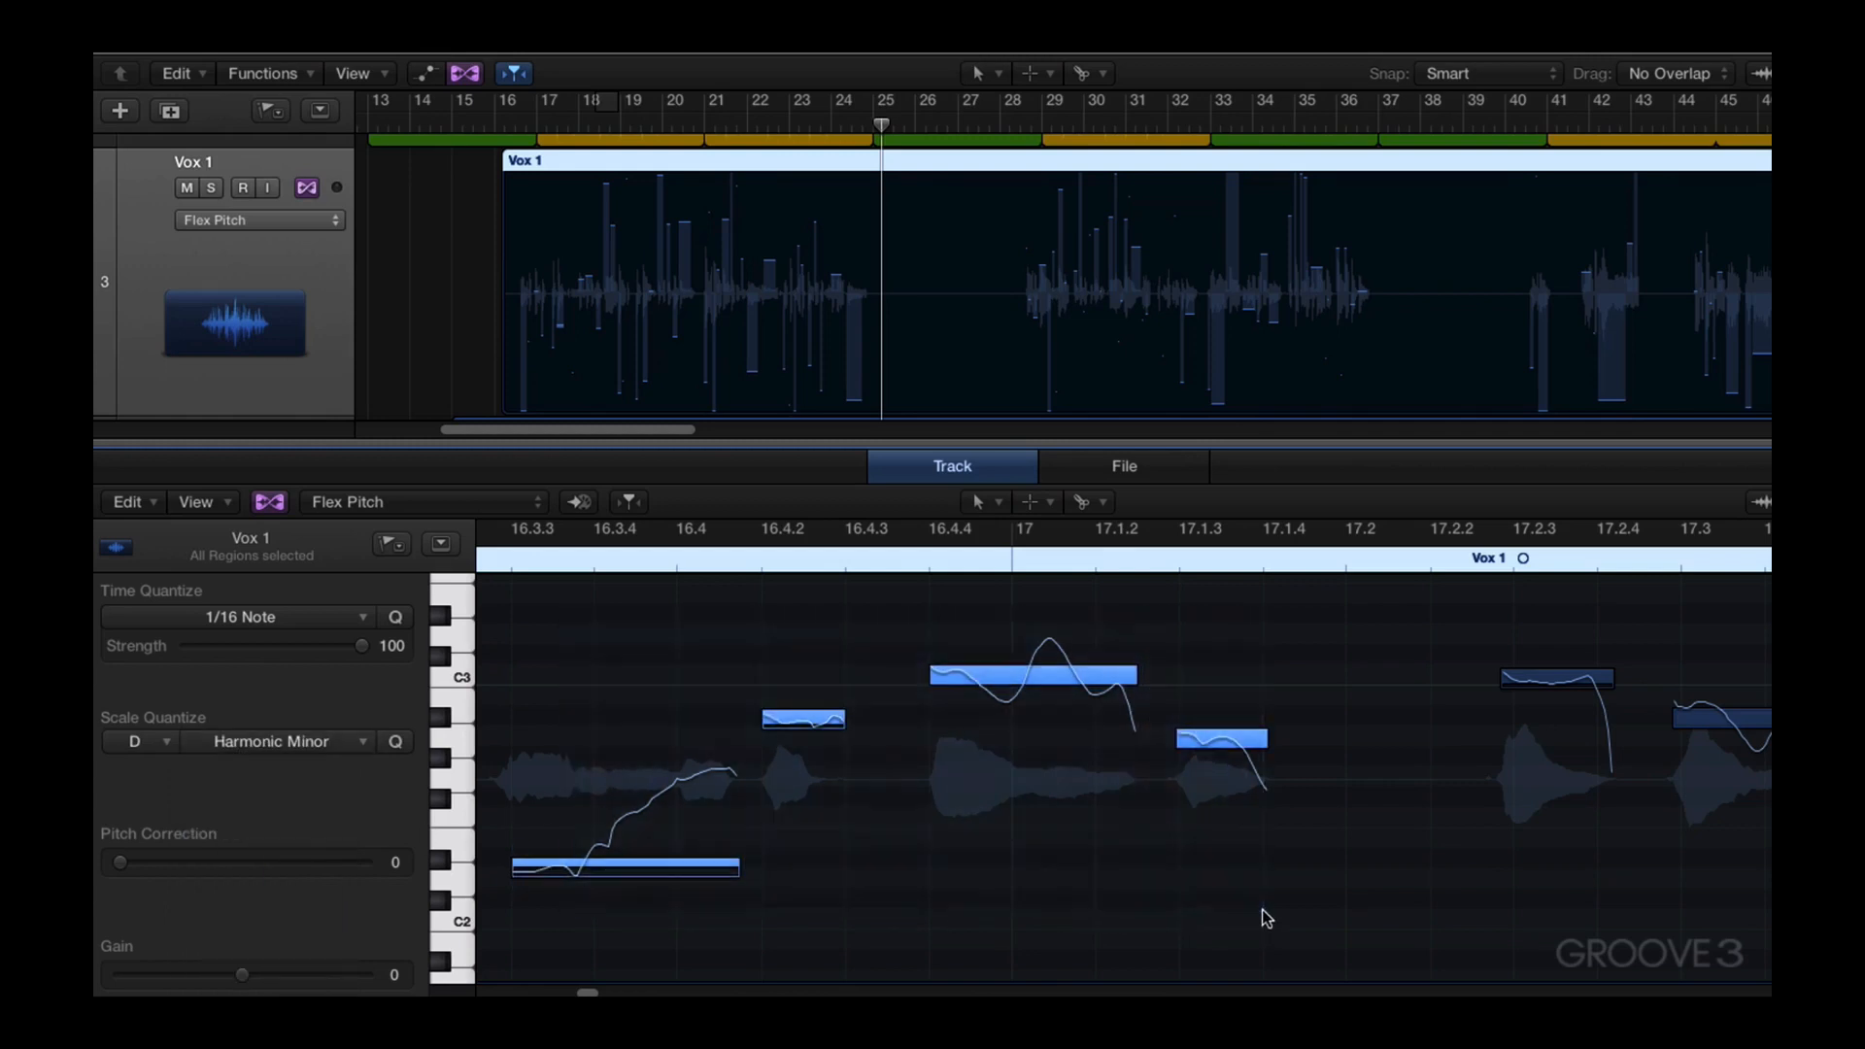
click(392, 747)
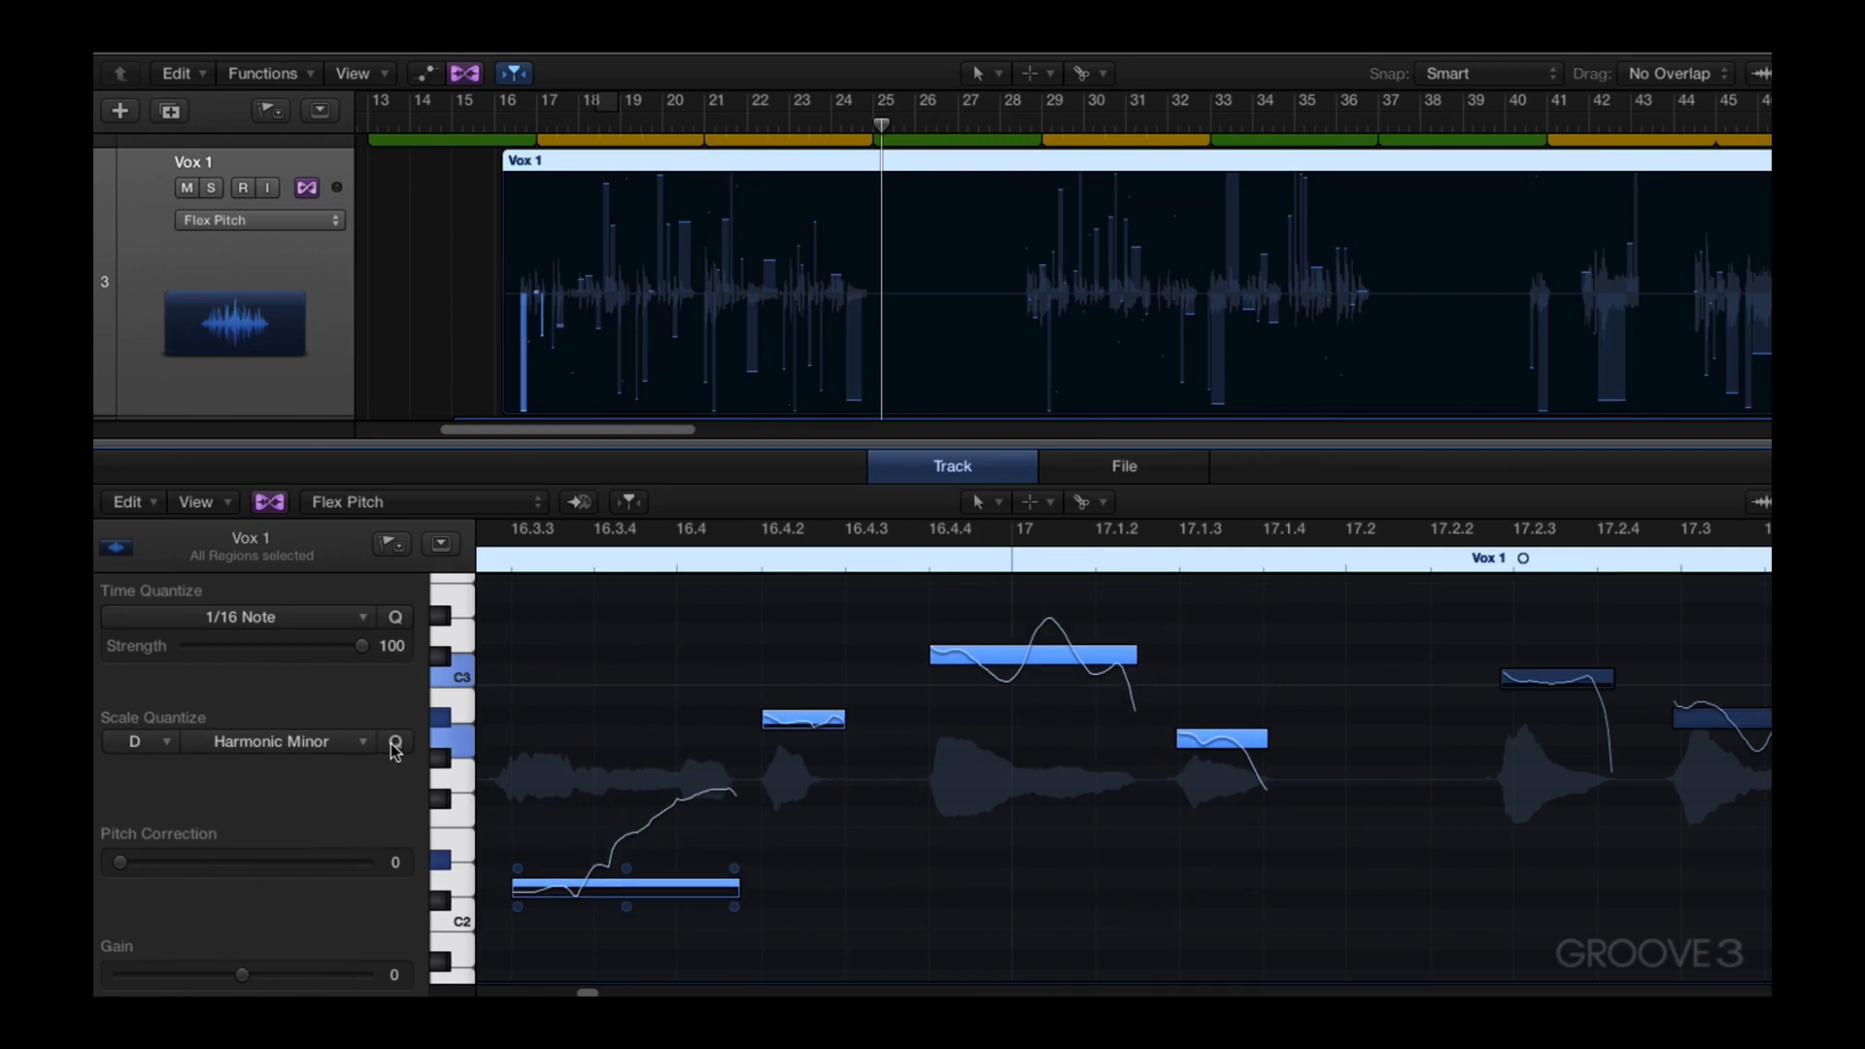
Solo Vox 1, play the scale-quantized phrase from the first note, and undo the scale quantize
click(510, 560)
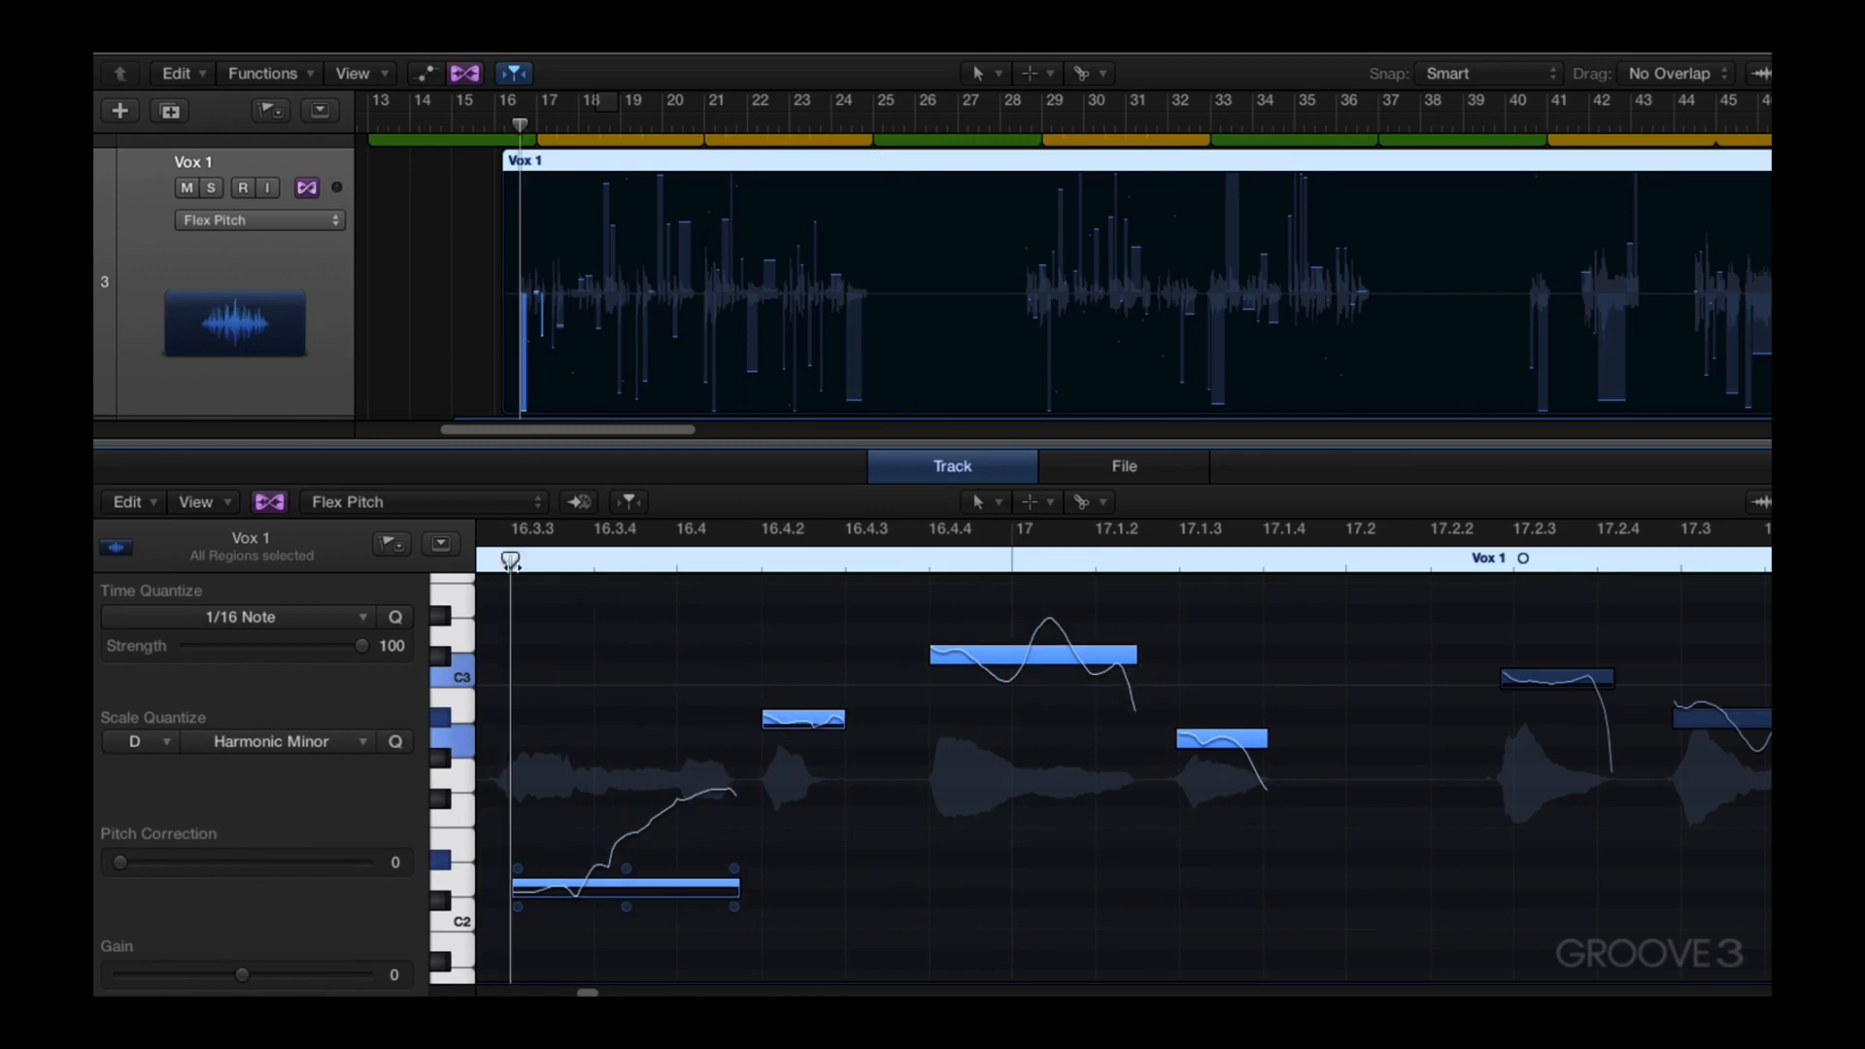
click(212, 189)
key(space)
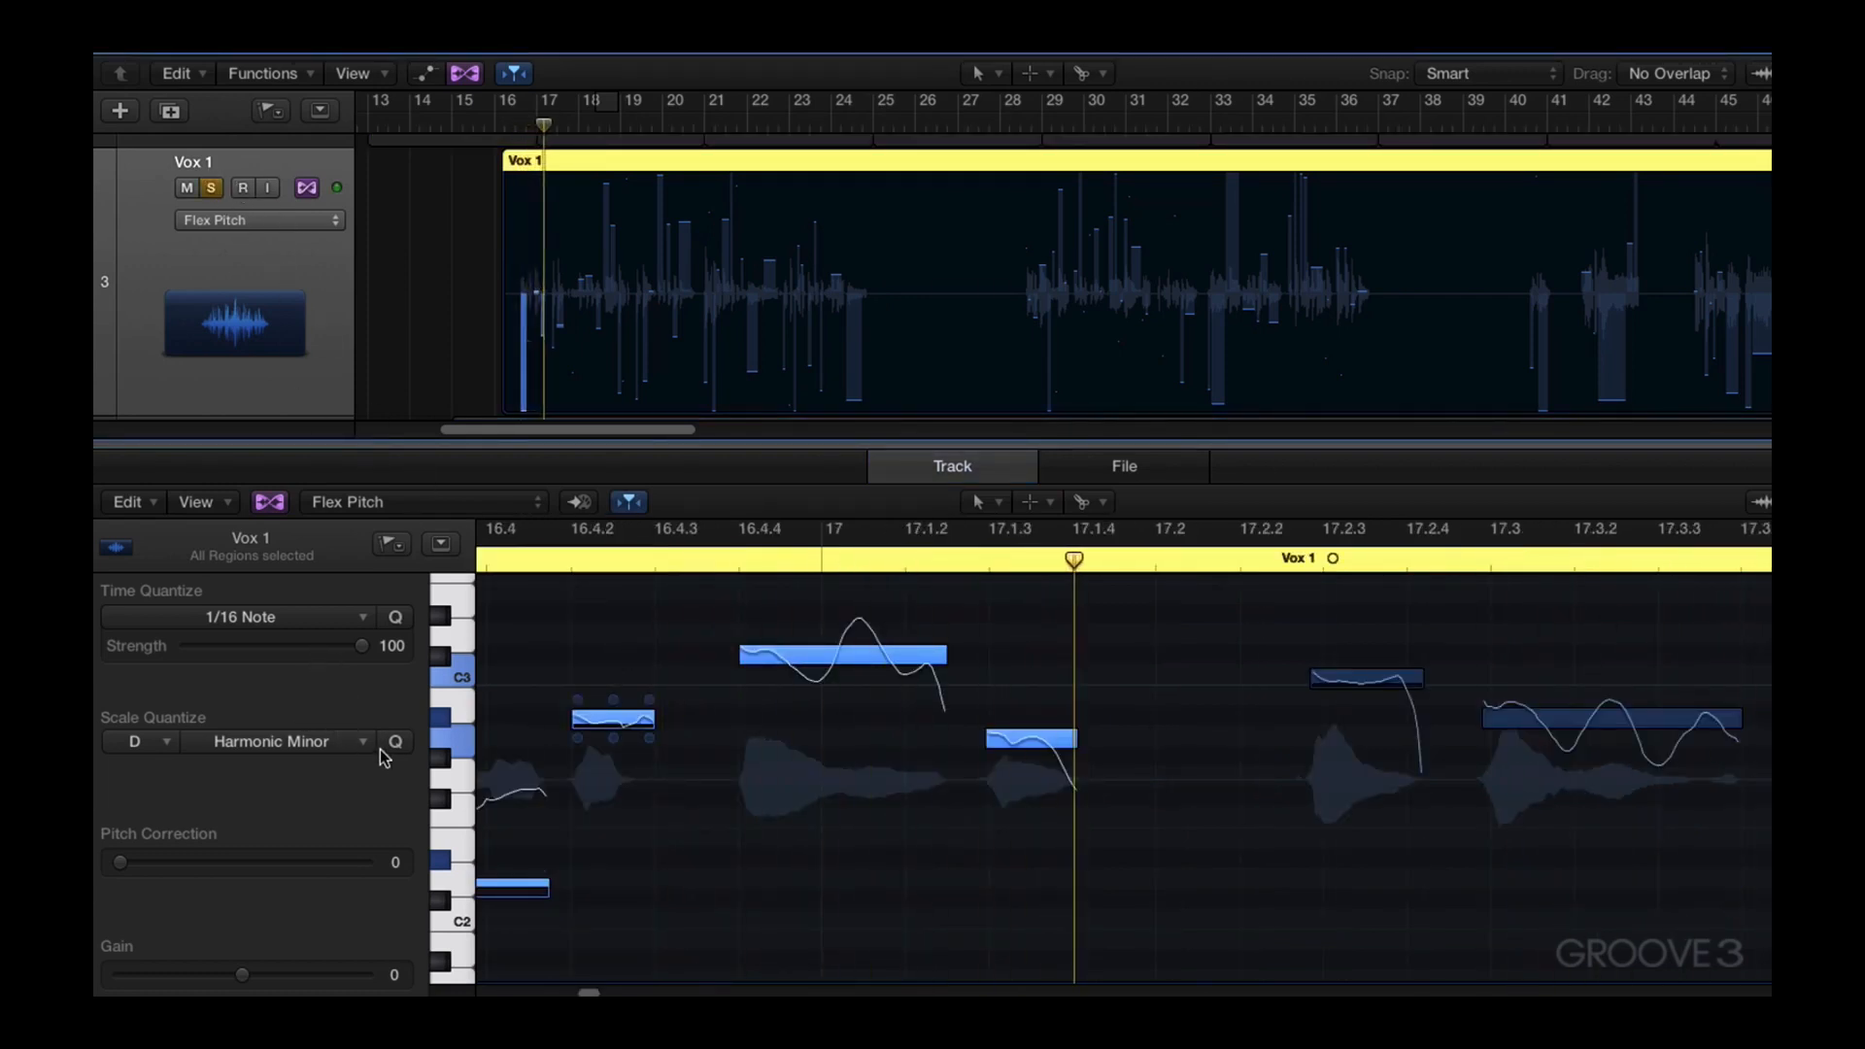
key(super+z)
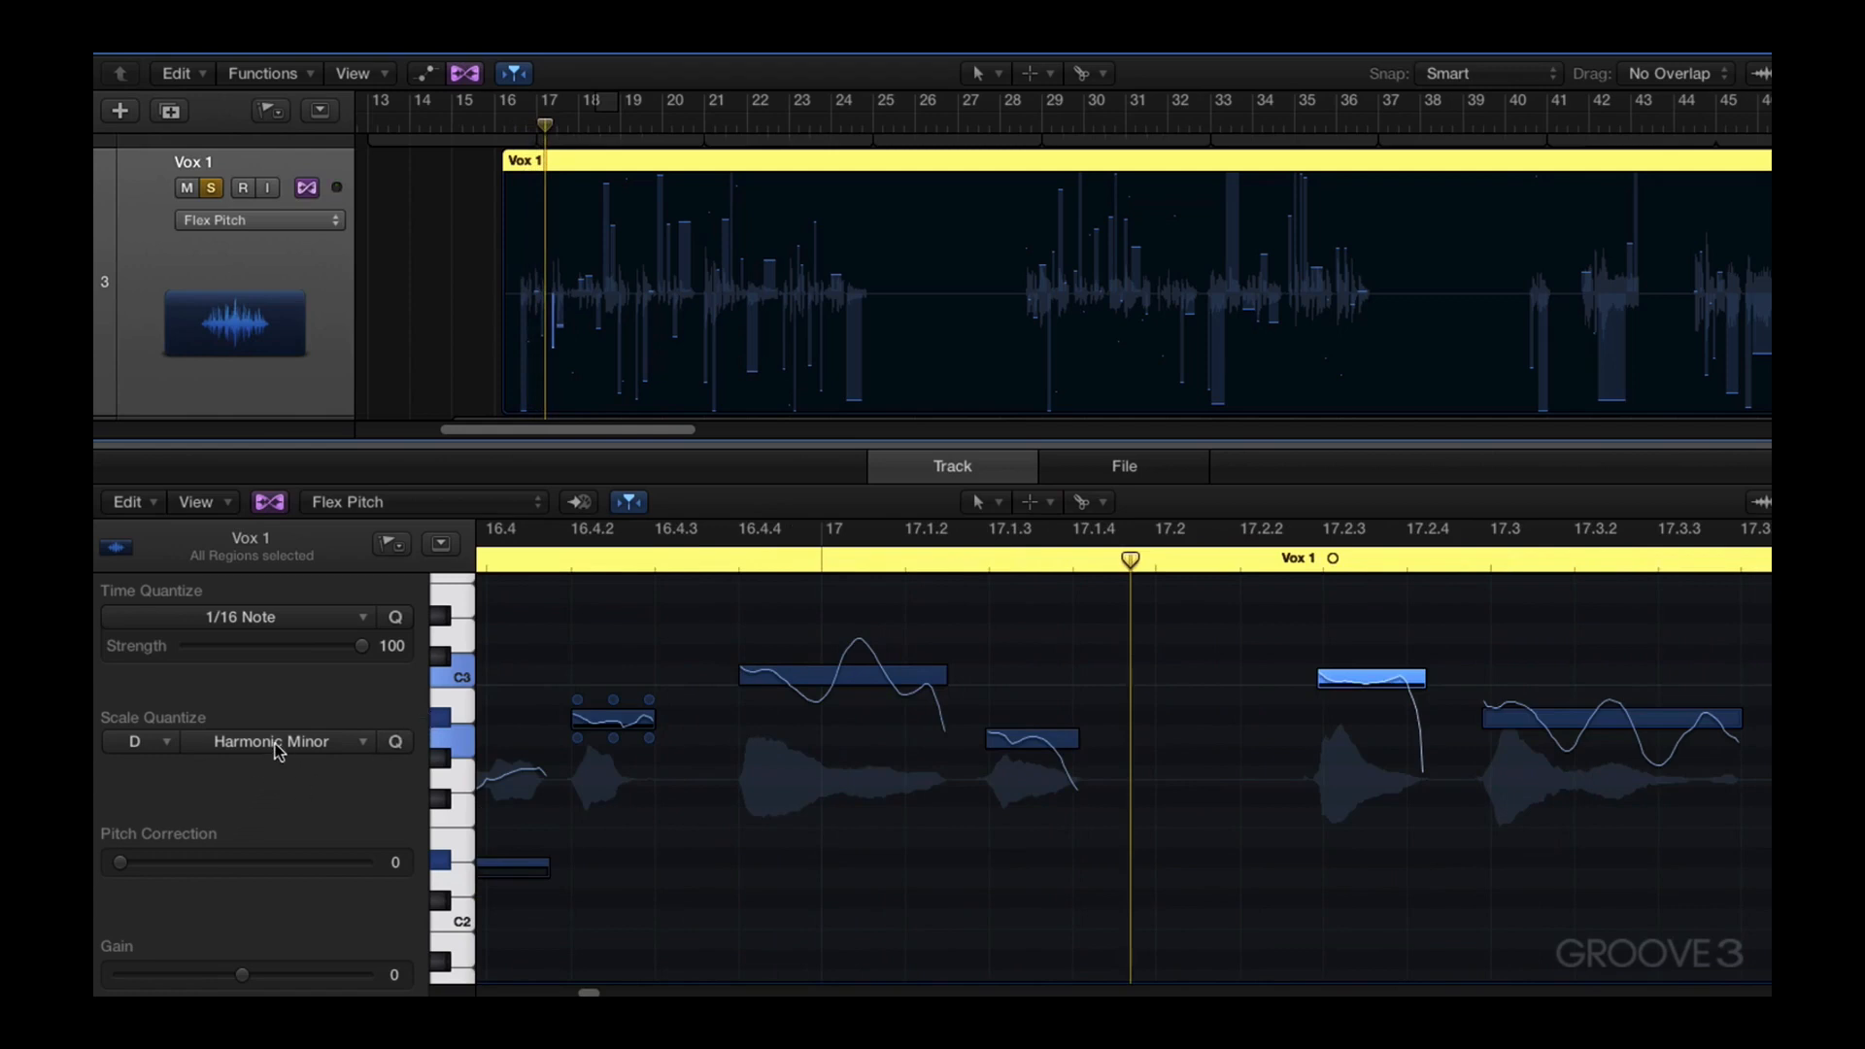
Try the D Klezmer and D Japanese scale quantizes on the three notes from 16.4.2 to 17.1.3, and play the Japanese version
drag(563, 629, 1046, 861)
click(301, 747)
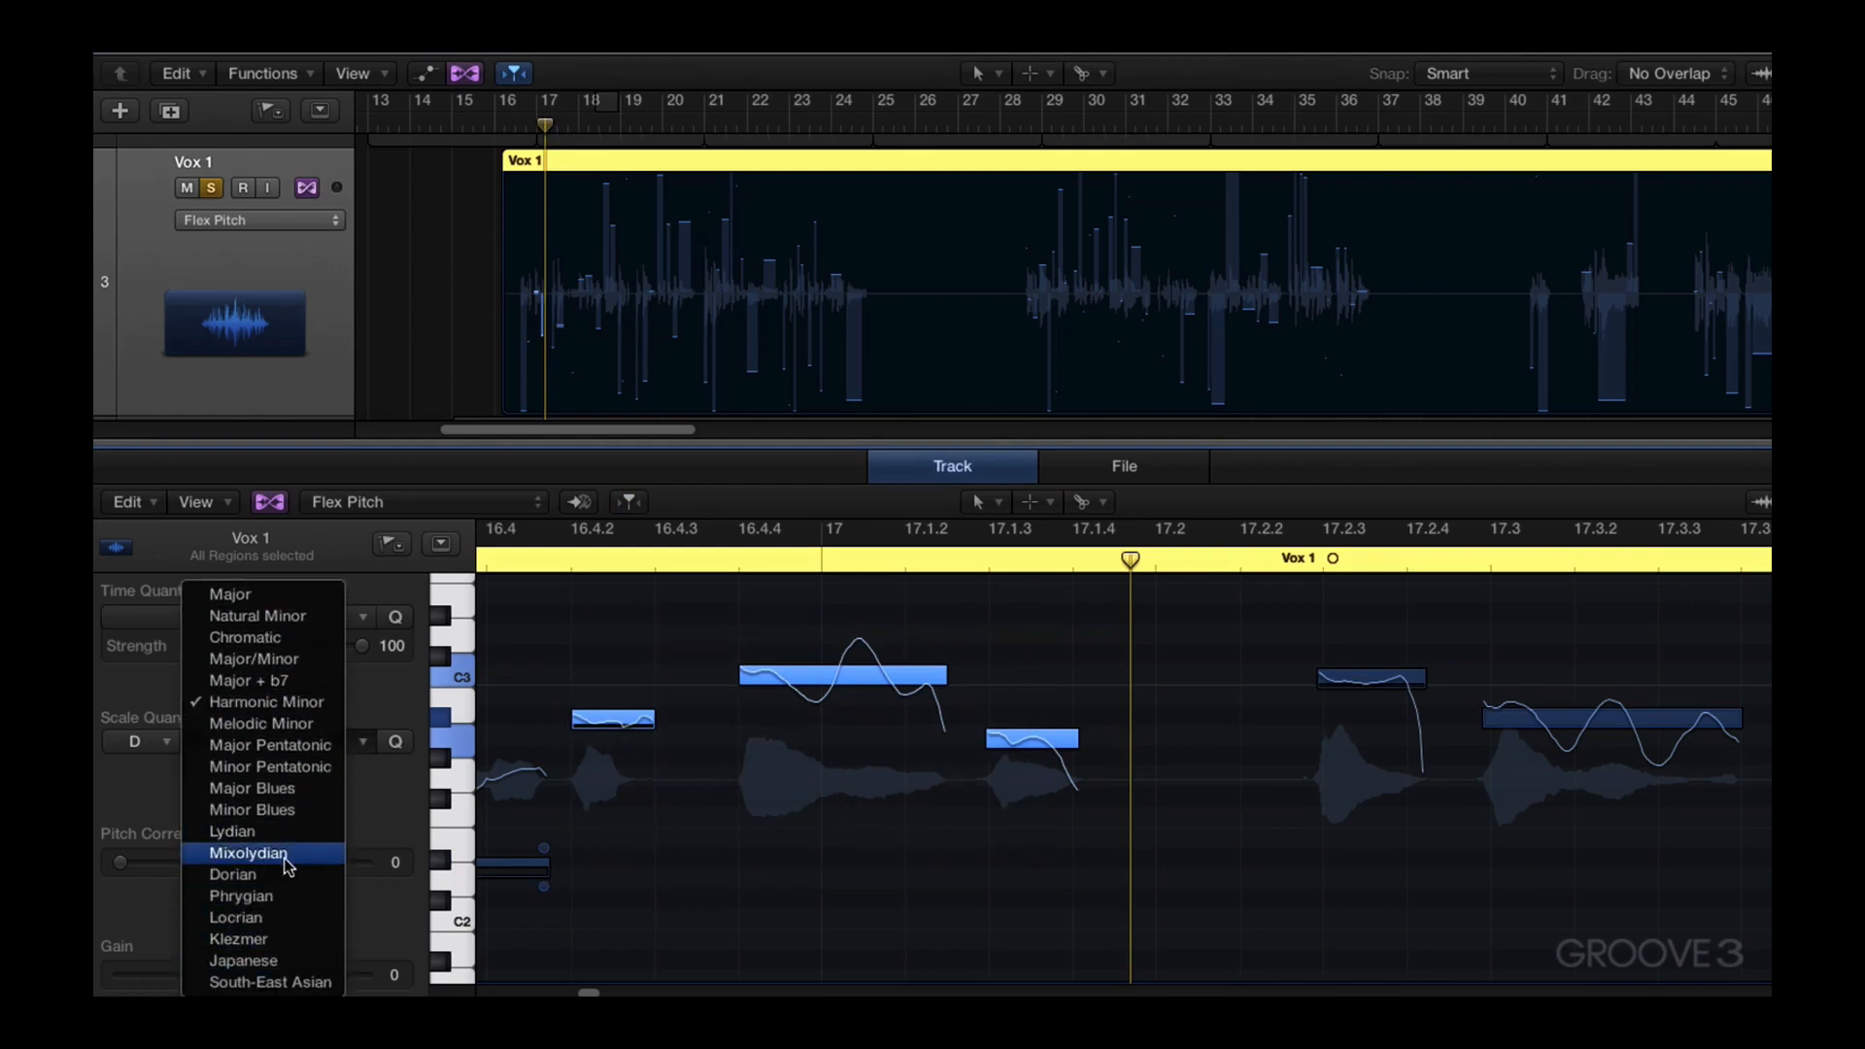
click(281, 935)
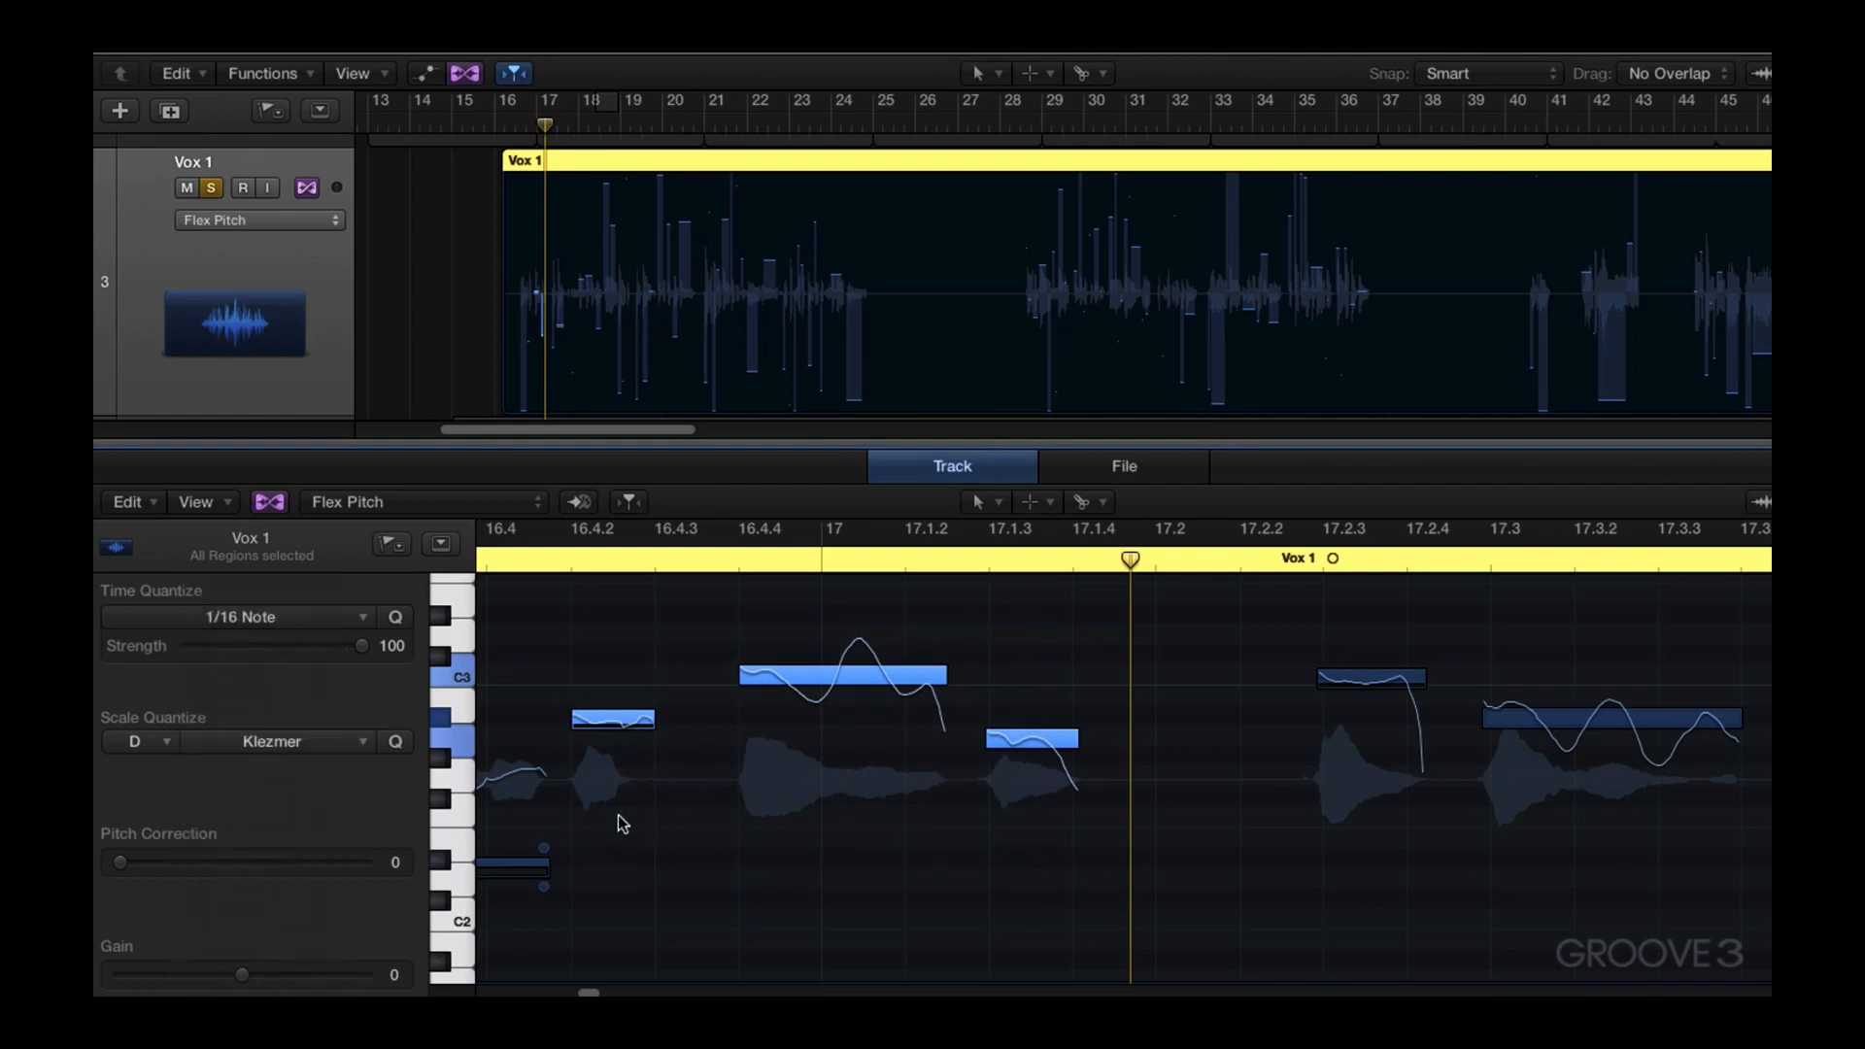
click(308, 746)
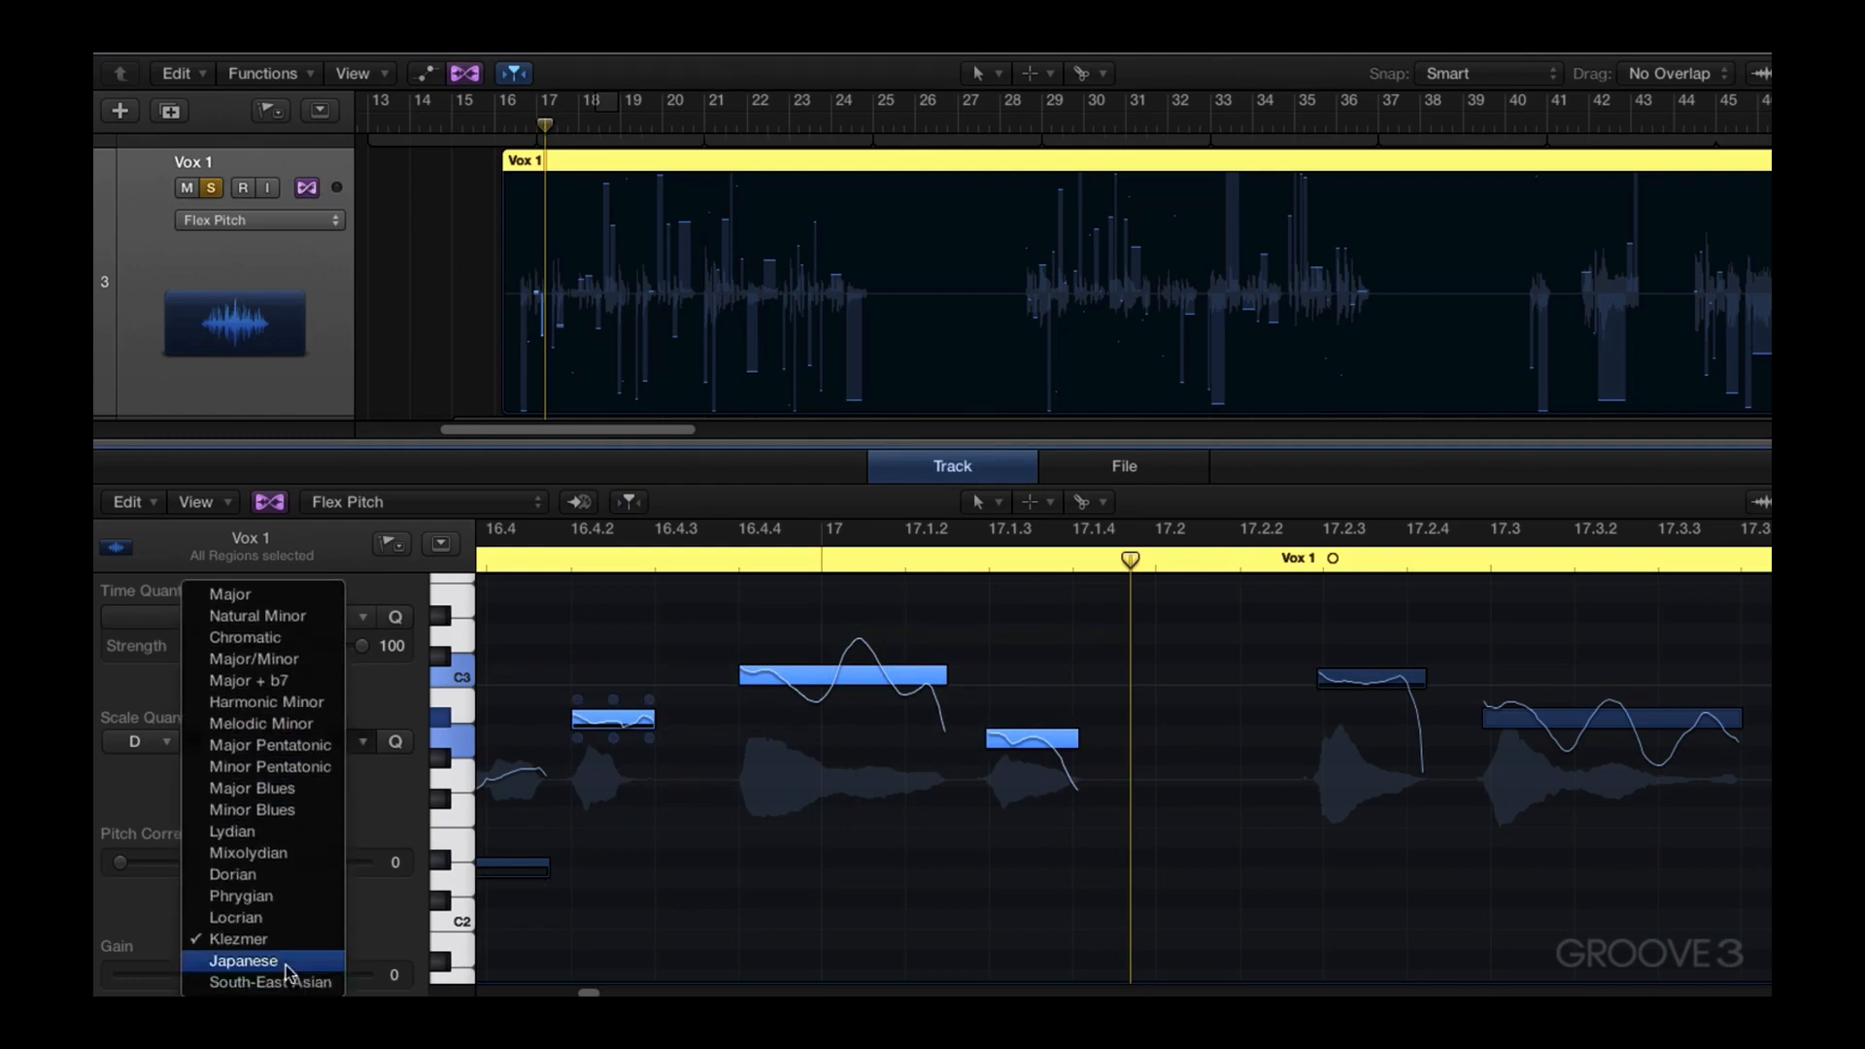
click(286, 965)
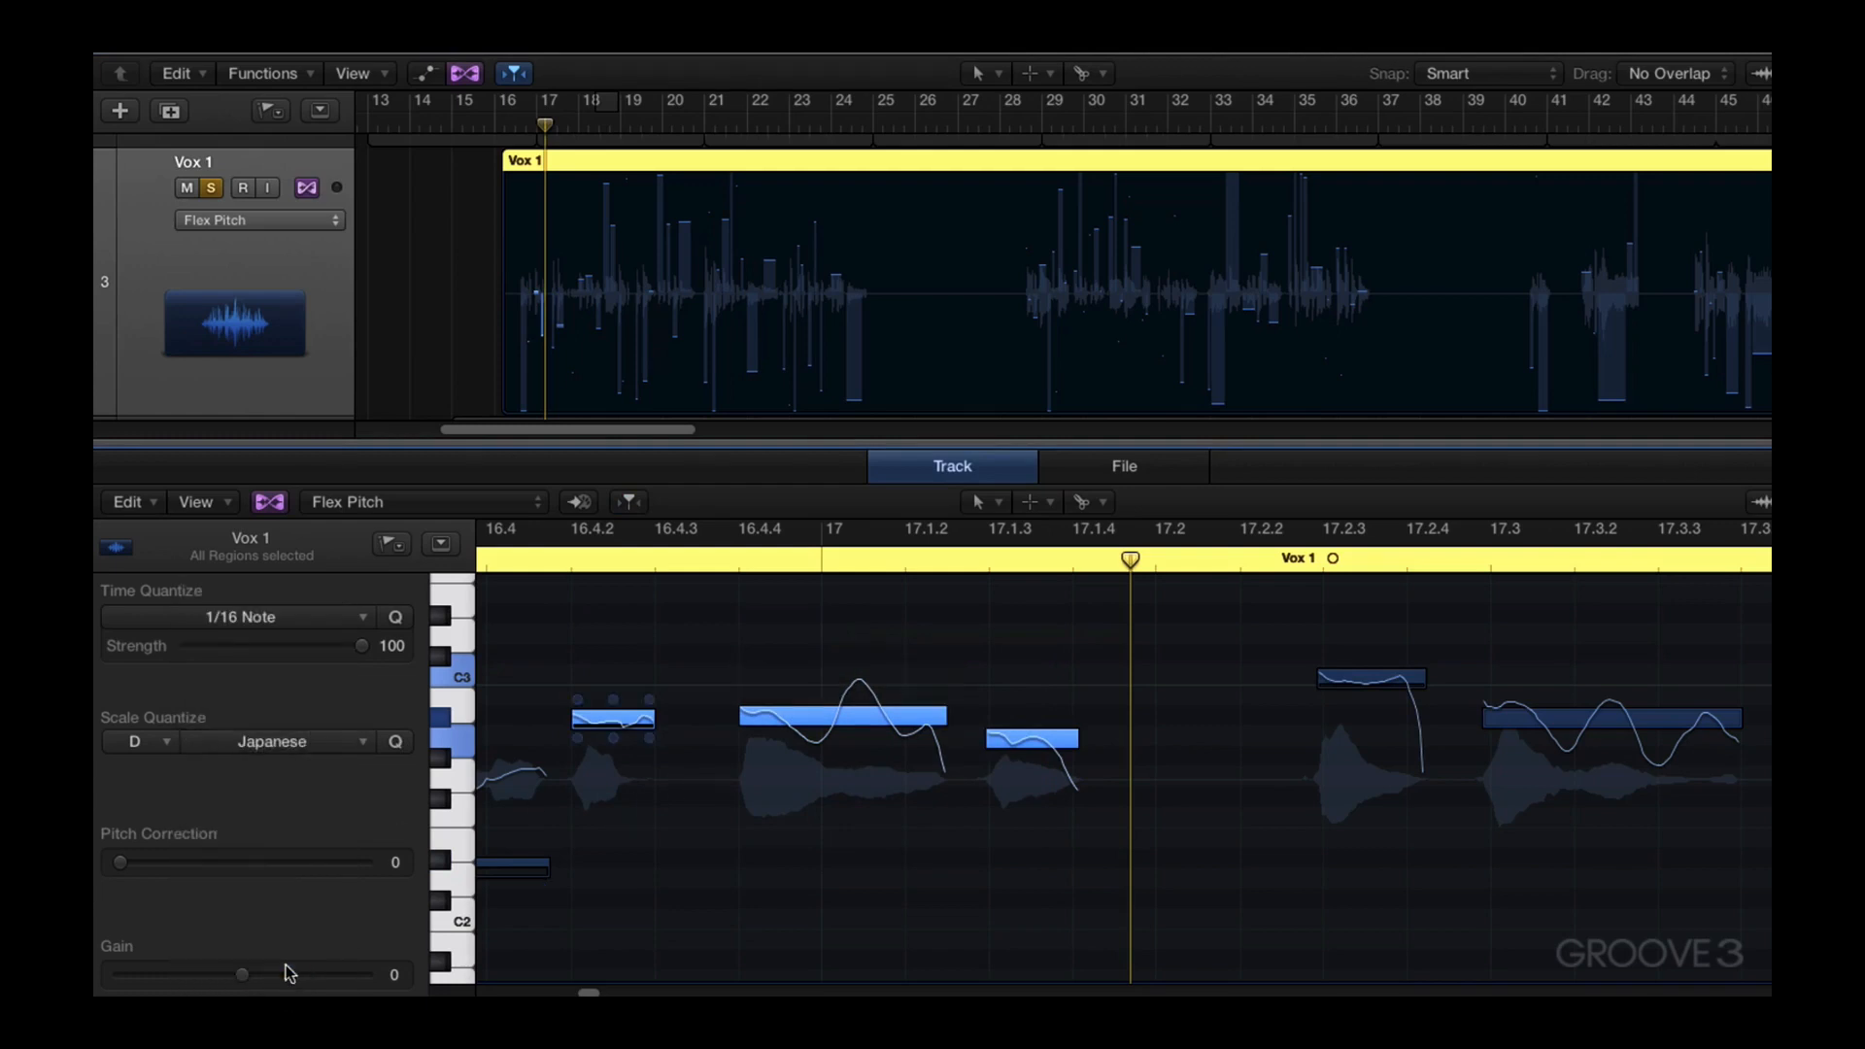
double_click(519, 565)
key(space)
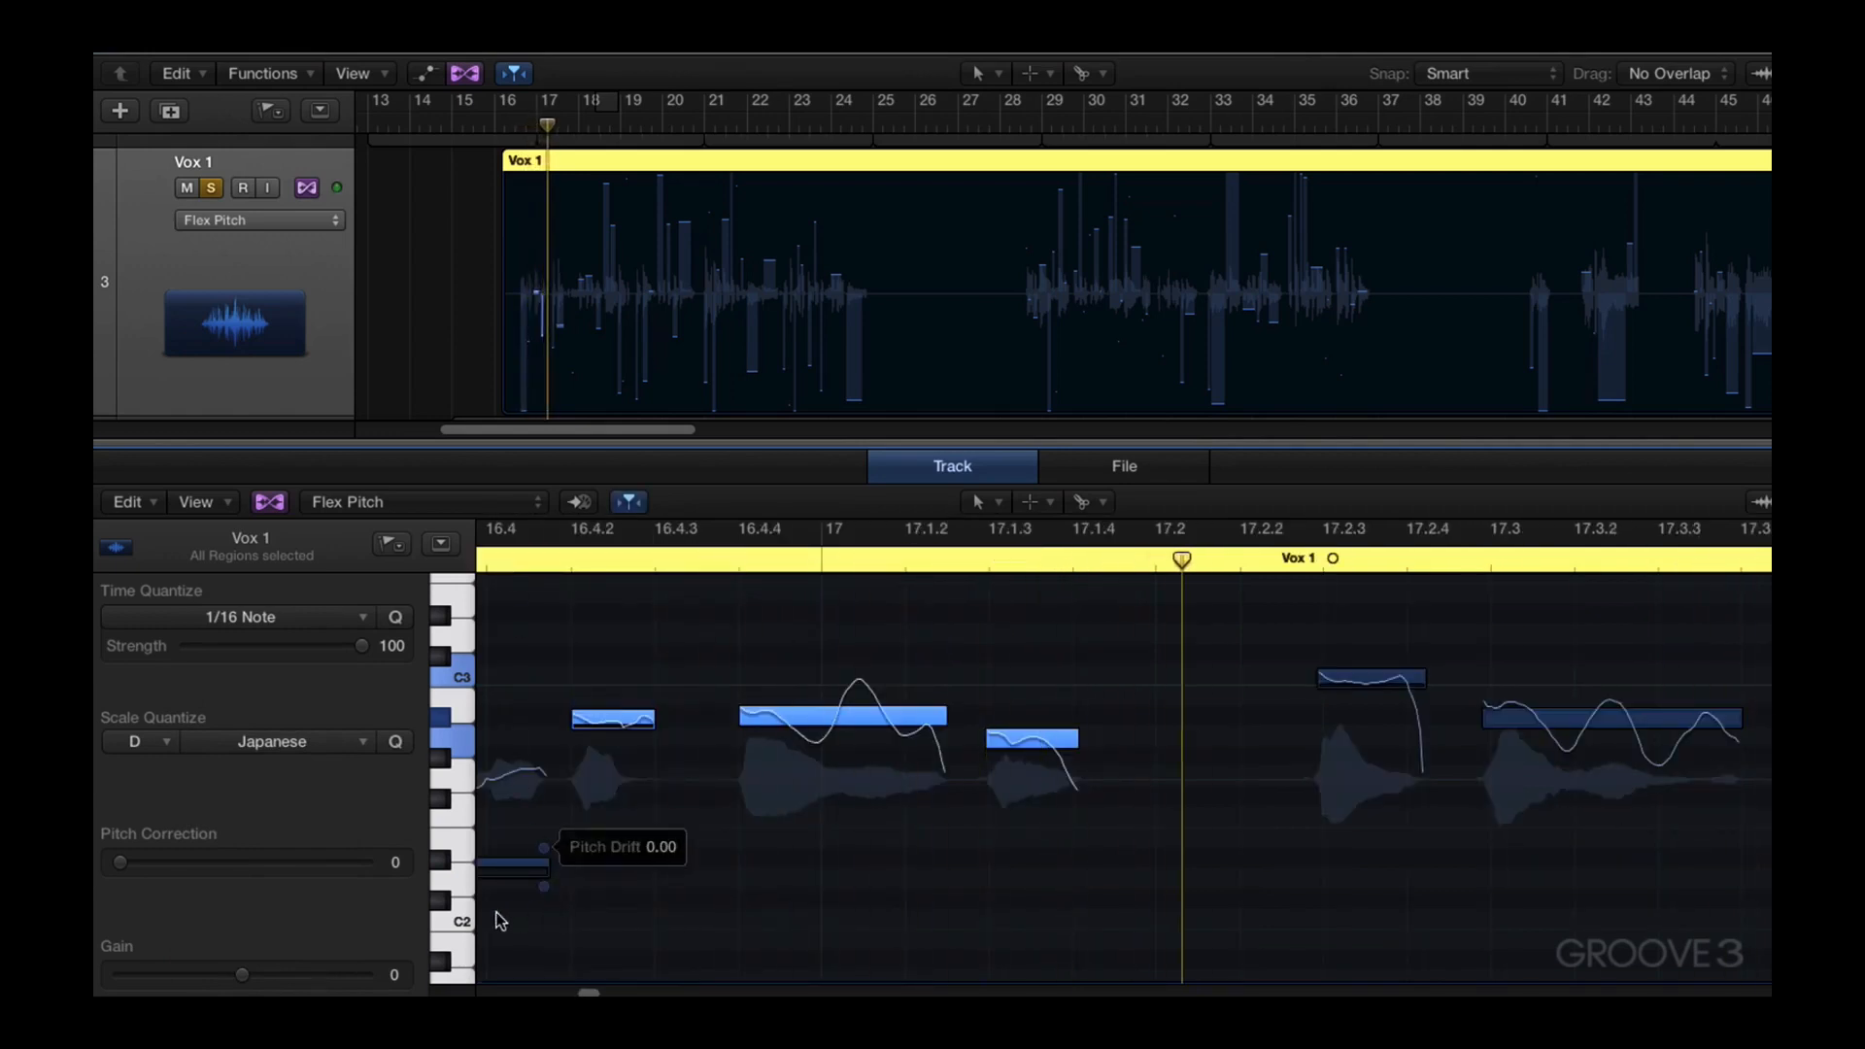
Change the scale quantize to Major, switch its root note to Off, and deselect the notes
click(302, 743)
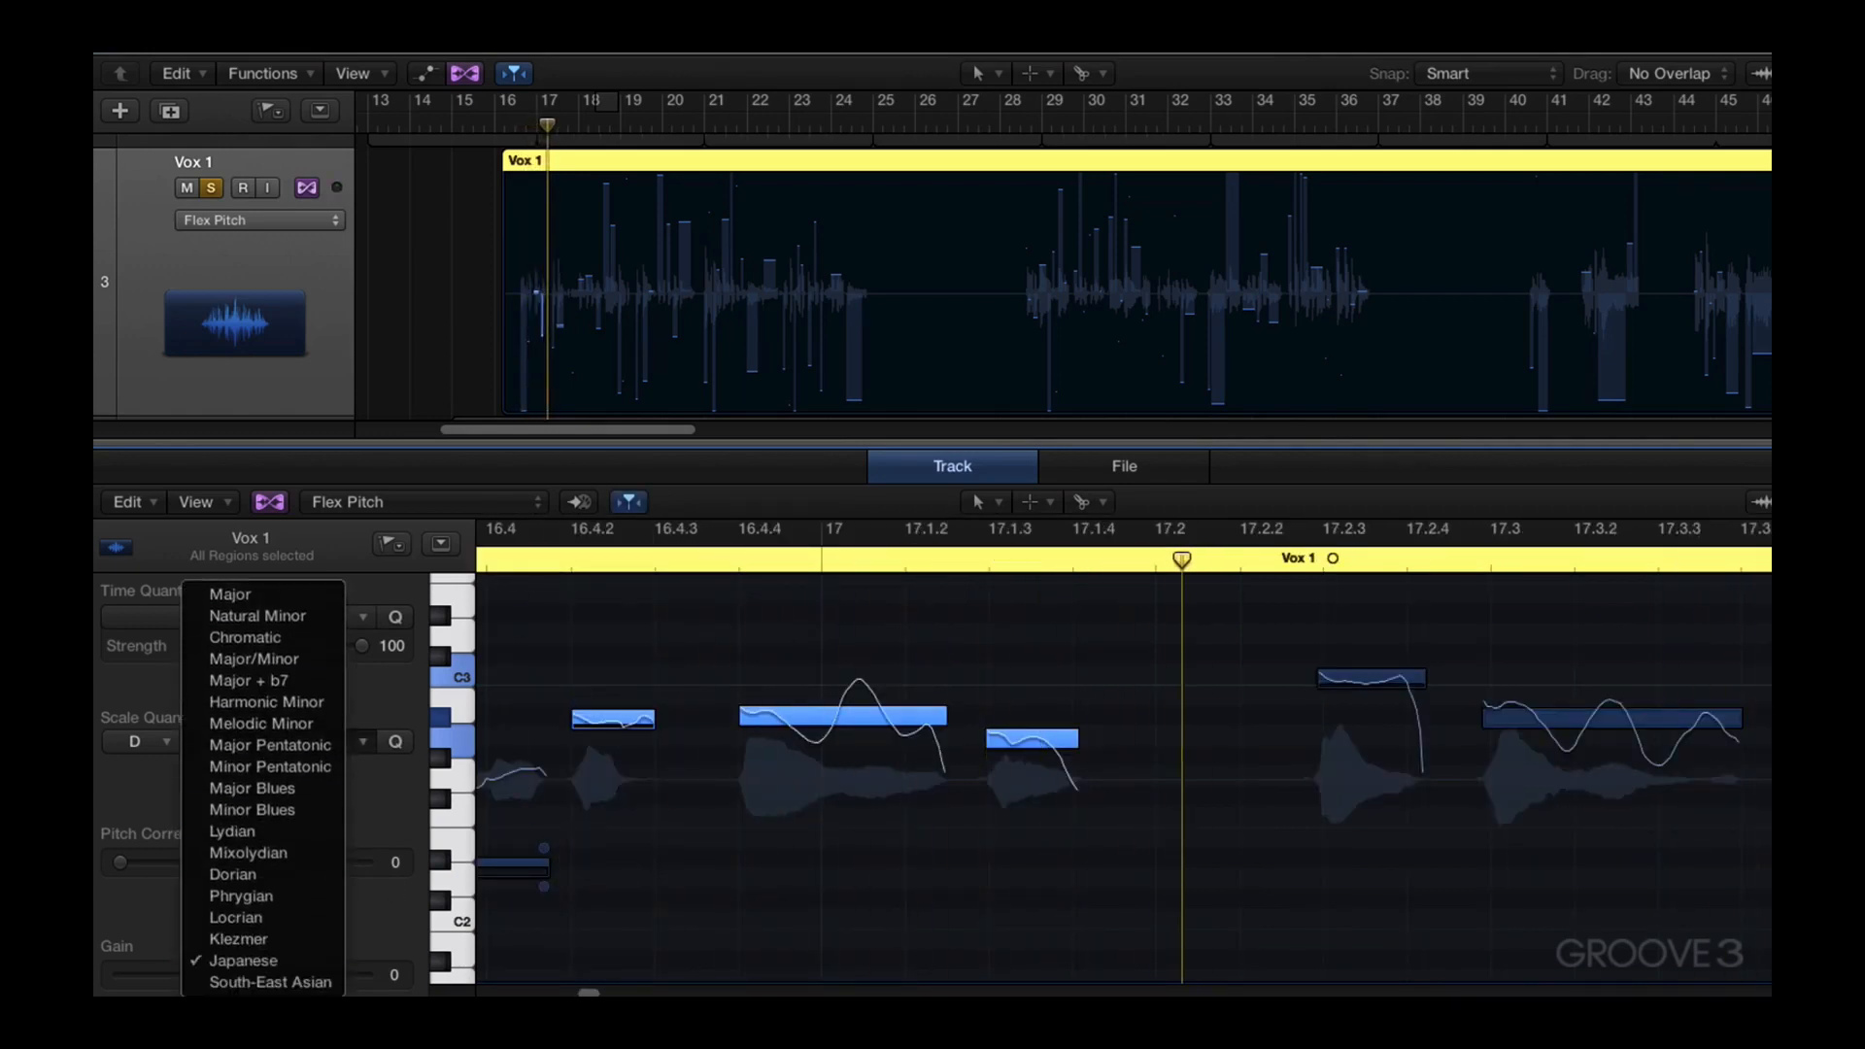
click(268, 599)
click(146, 744)
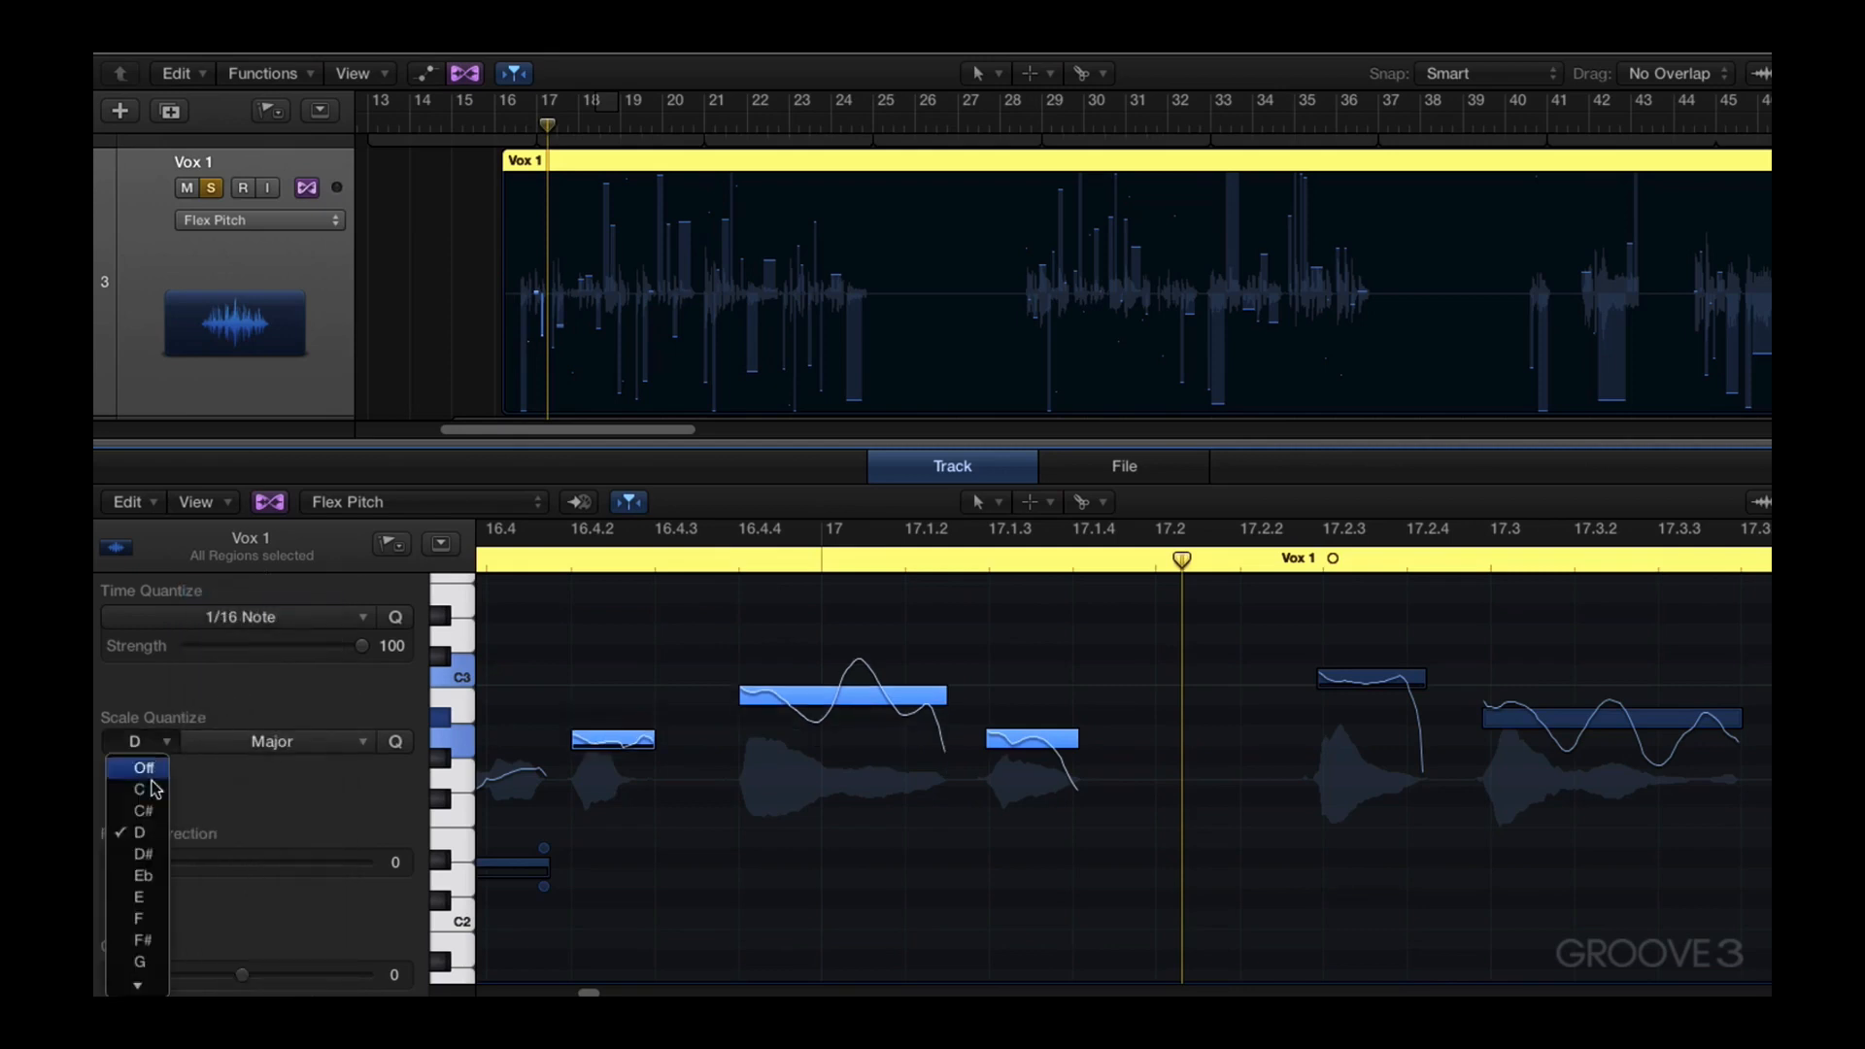
click(148, 773)
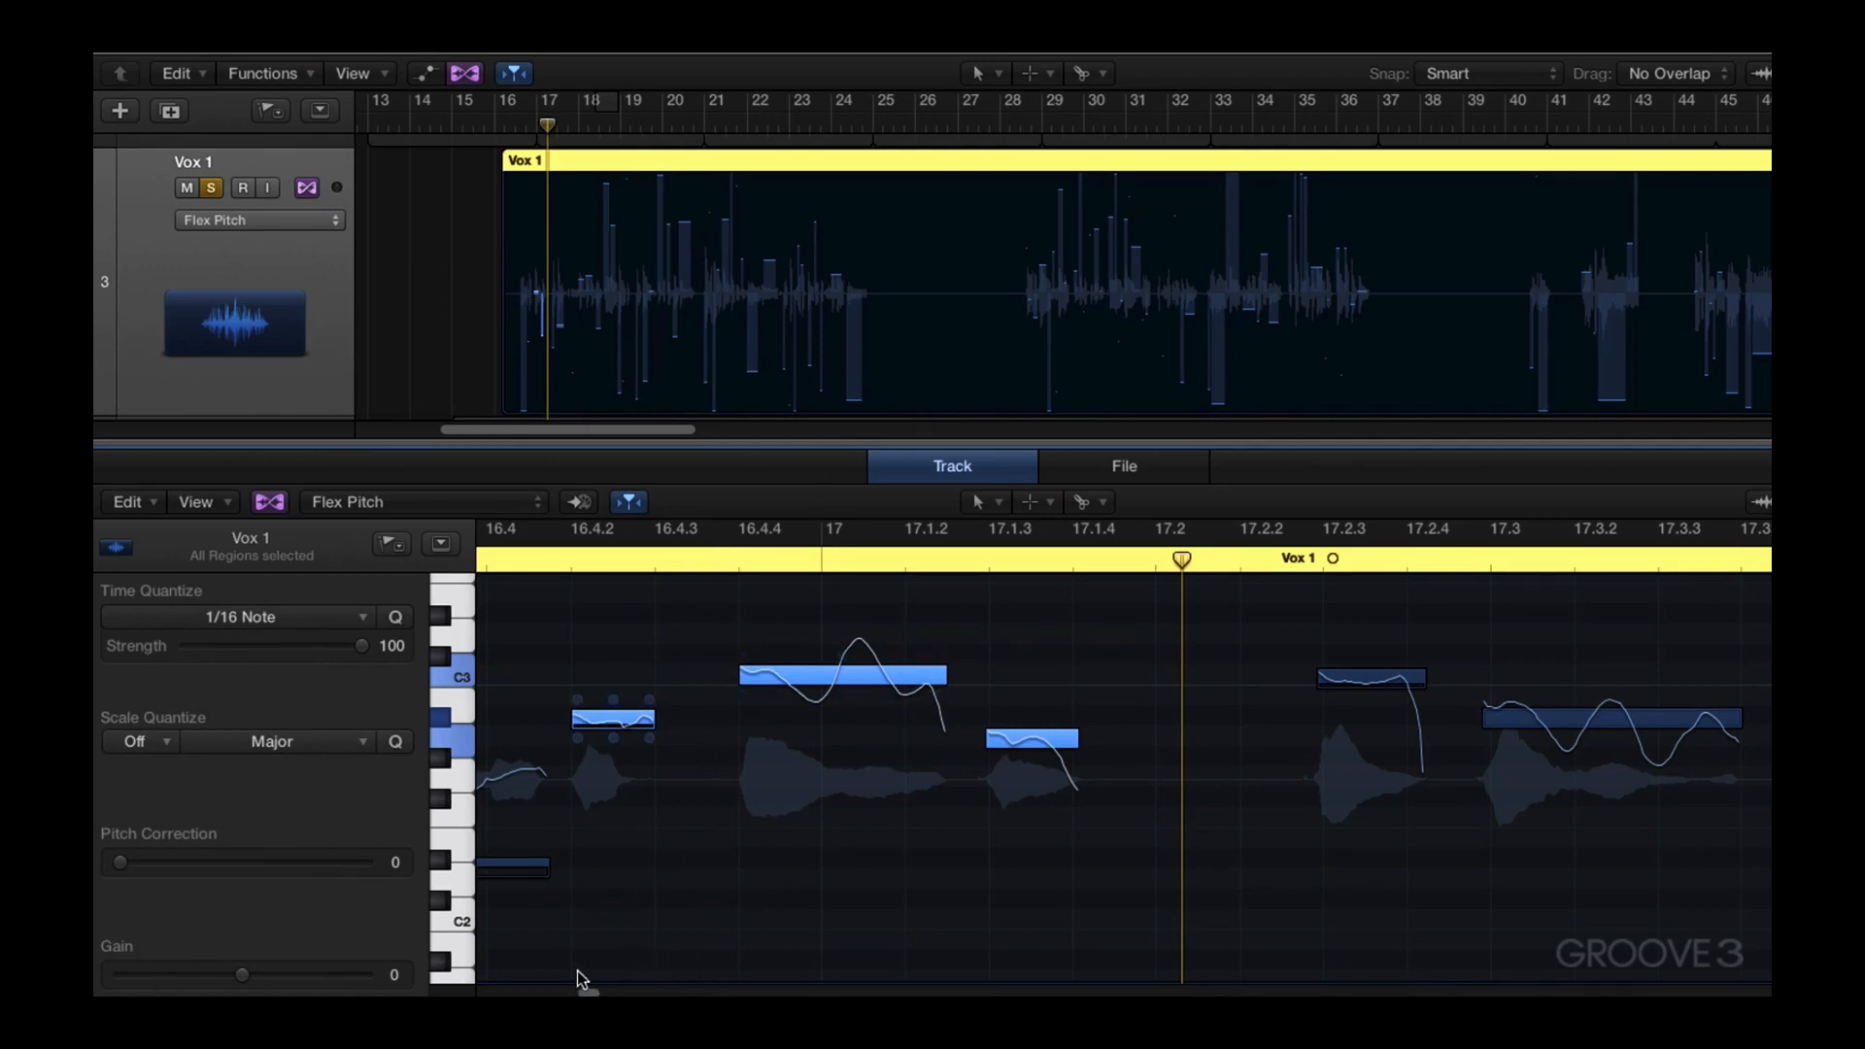
drag(590, 993, 585, 994)
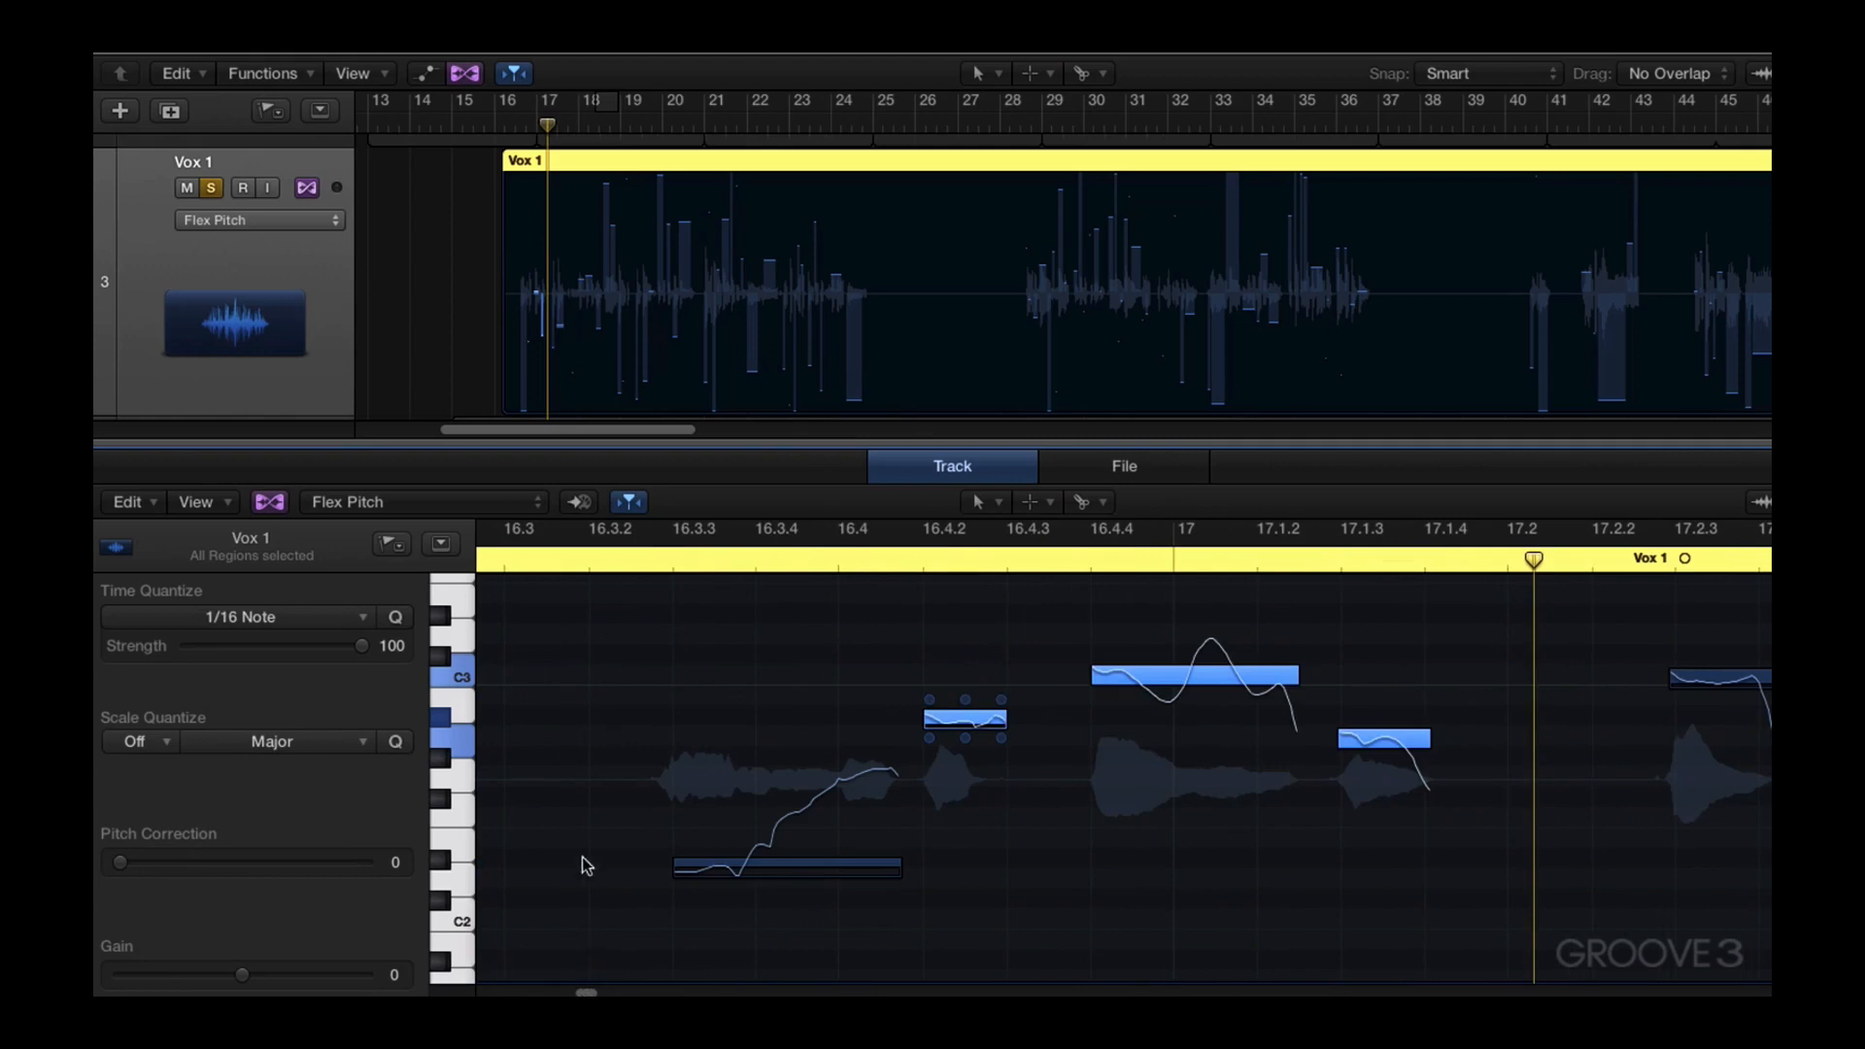
click(550, 787)
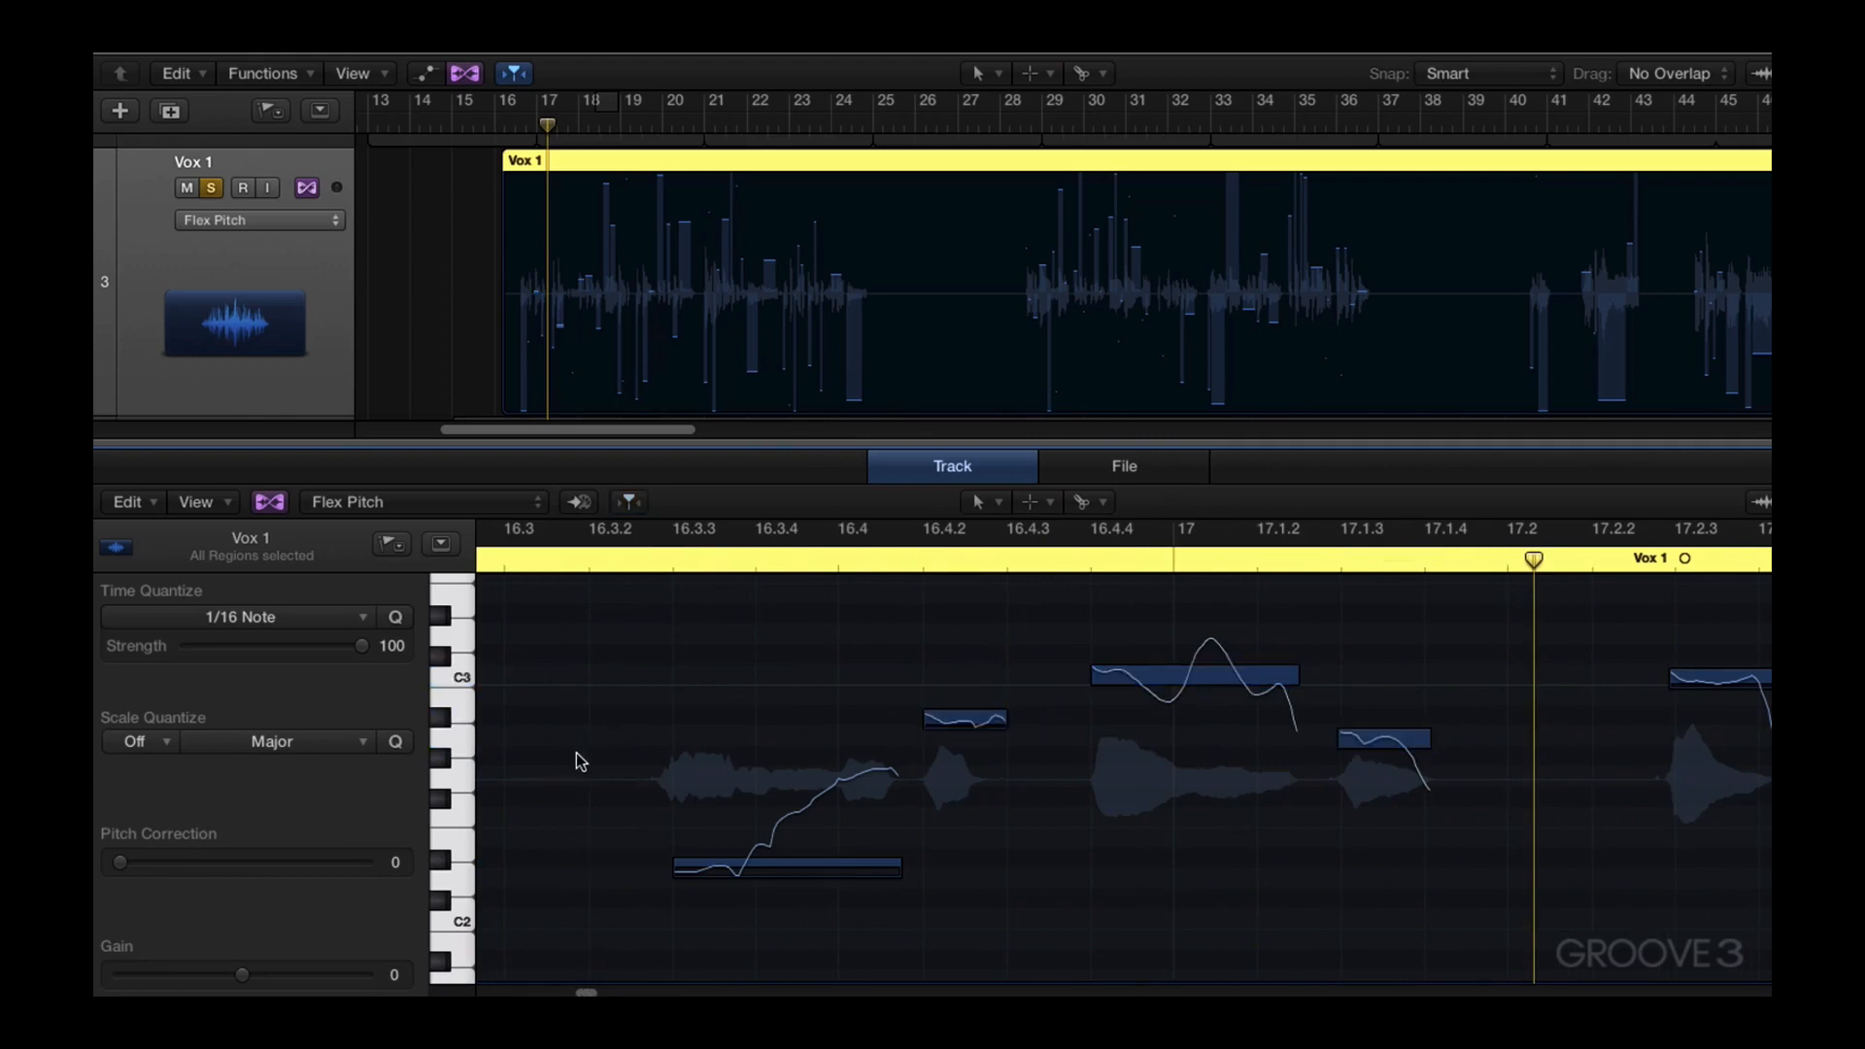
Select every note of Vox 1, try shifting their fine pitch together using the wide note near bar 42, and deselect them
key(z)
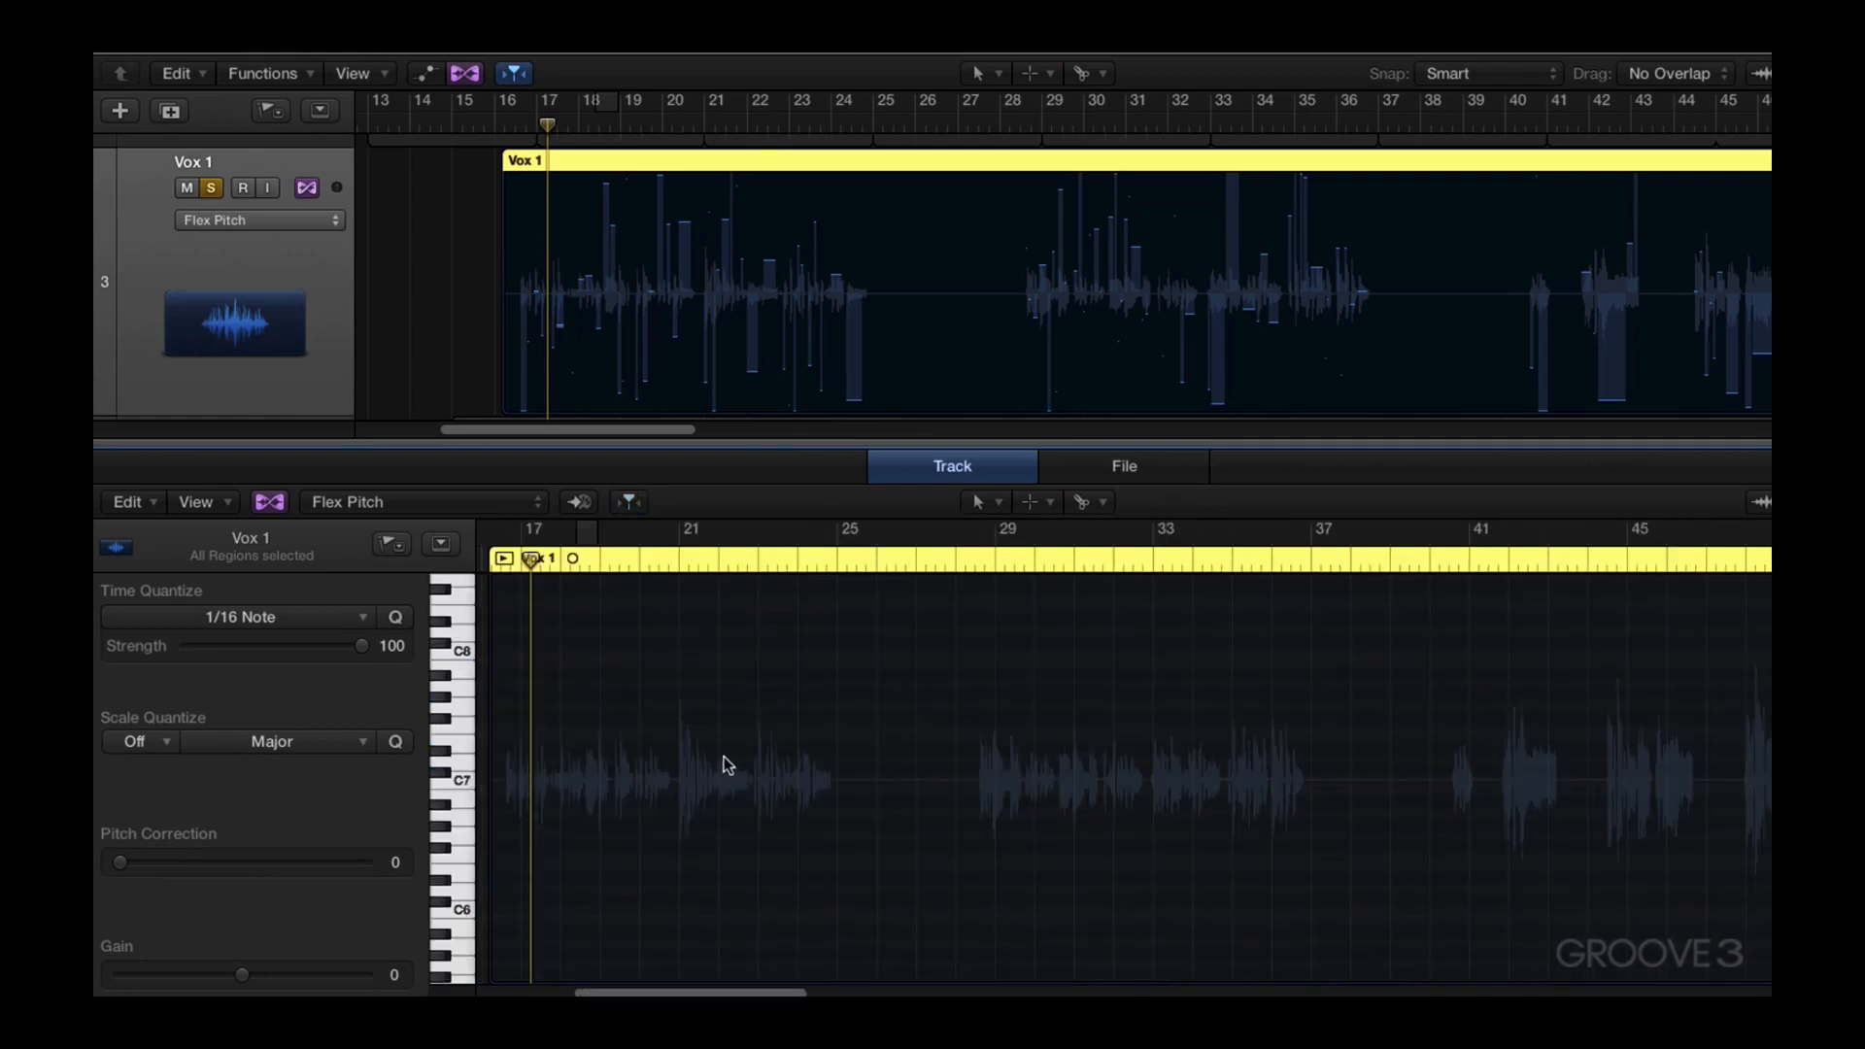
scroll(802, 775, down, 10)
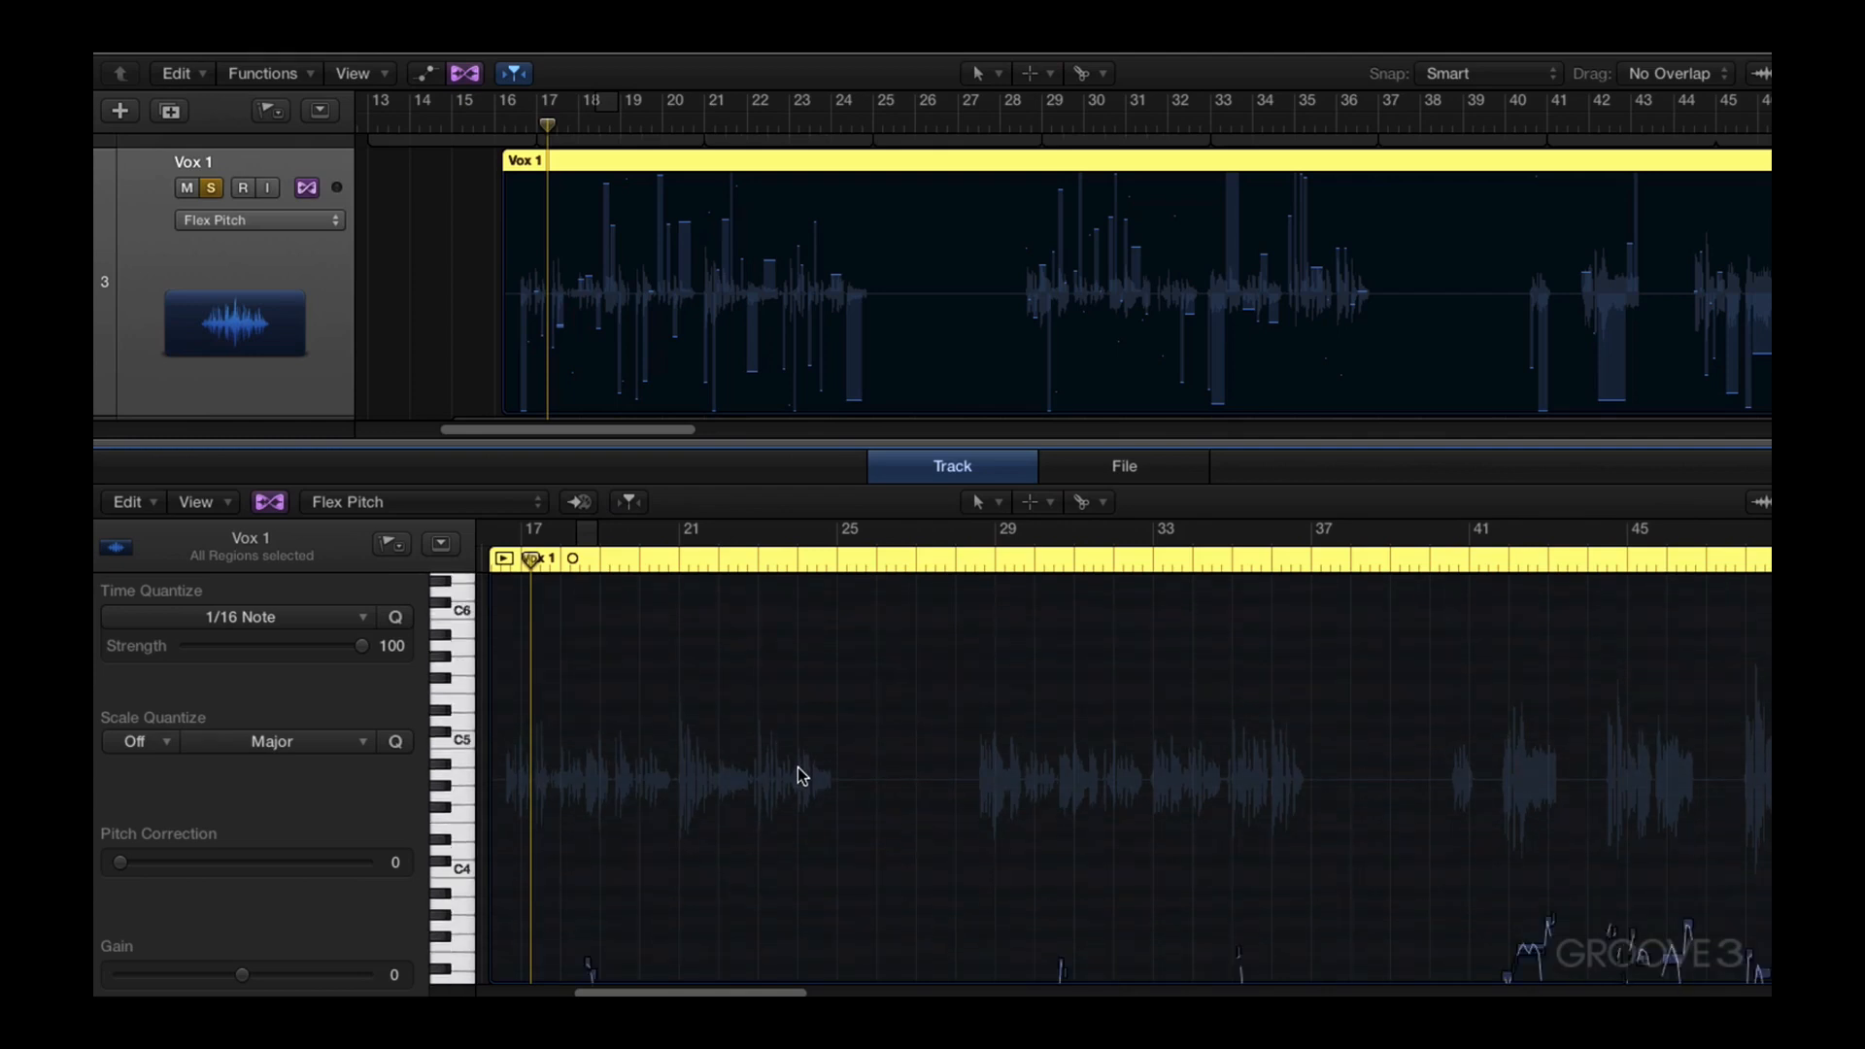
scroll(802, 774, down, 3)
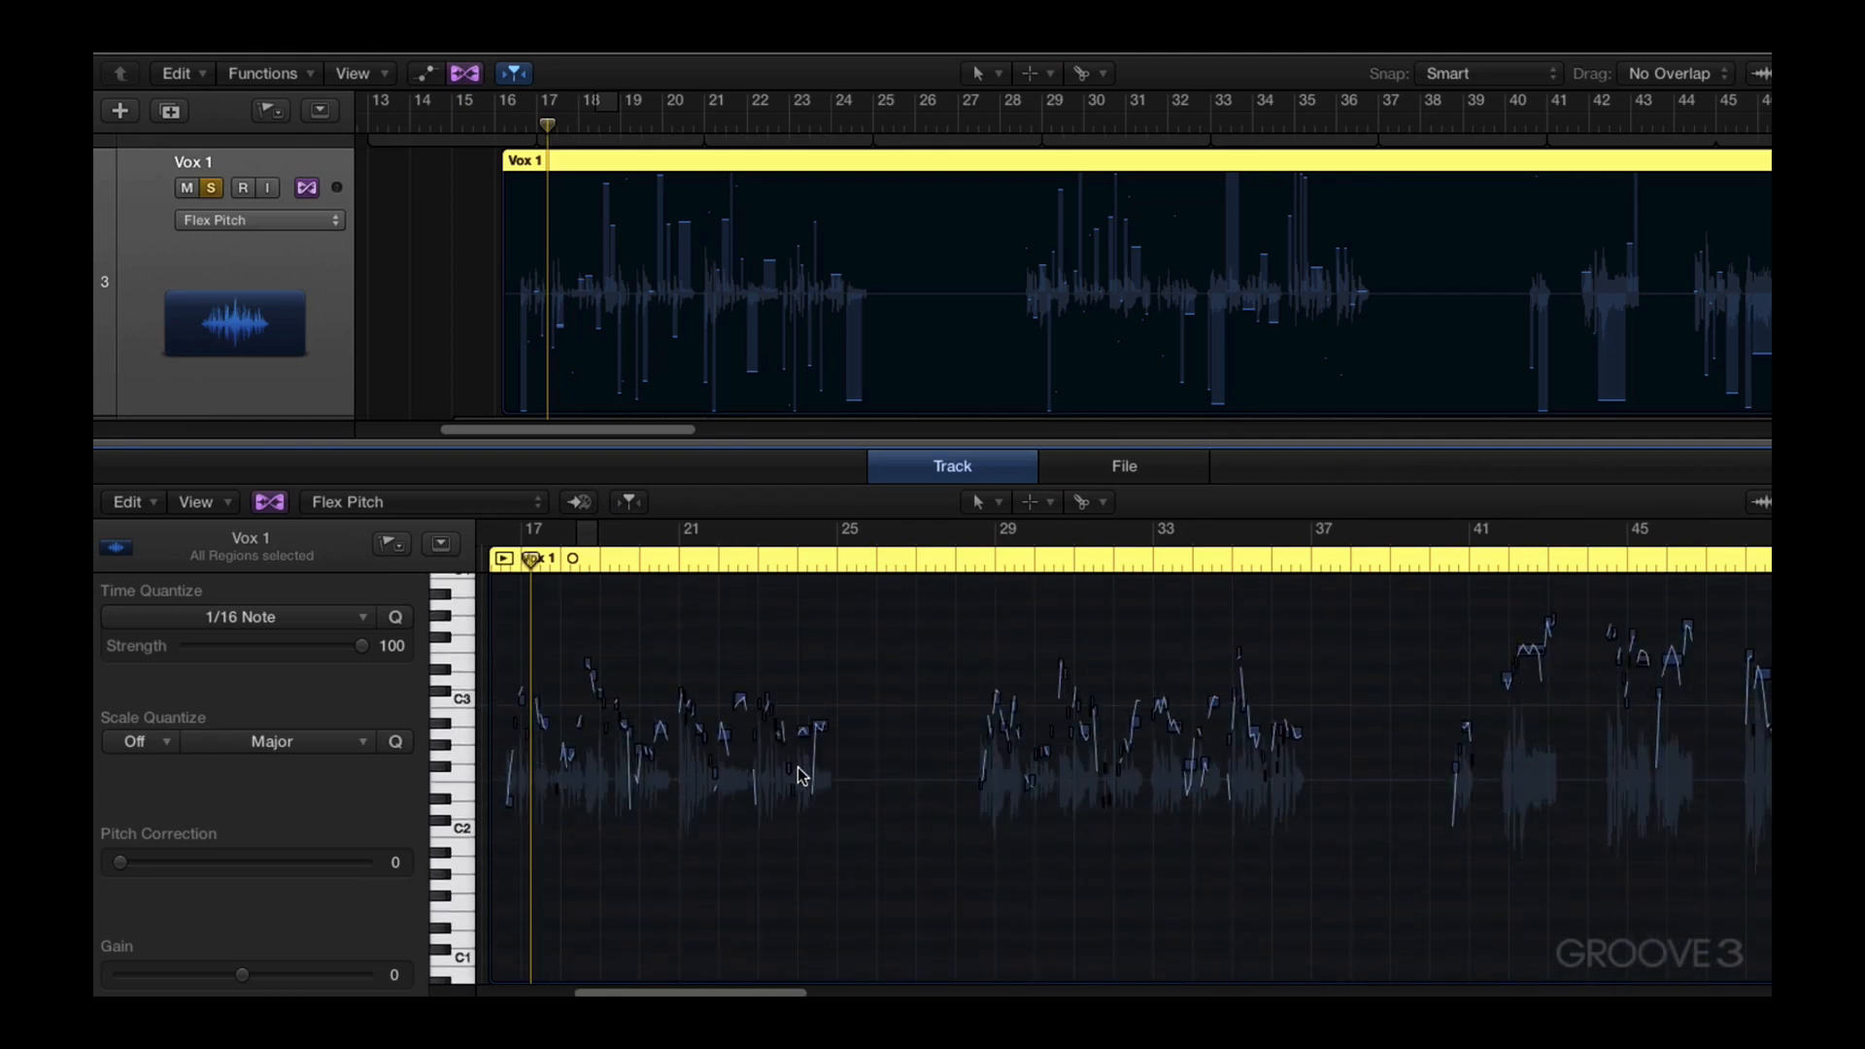
scroll(802, 774, up, 2)
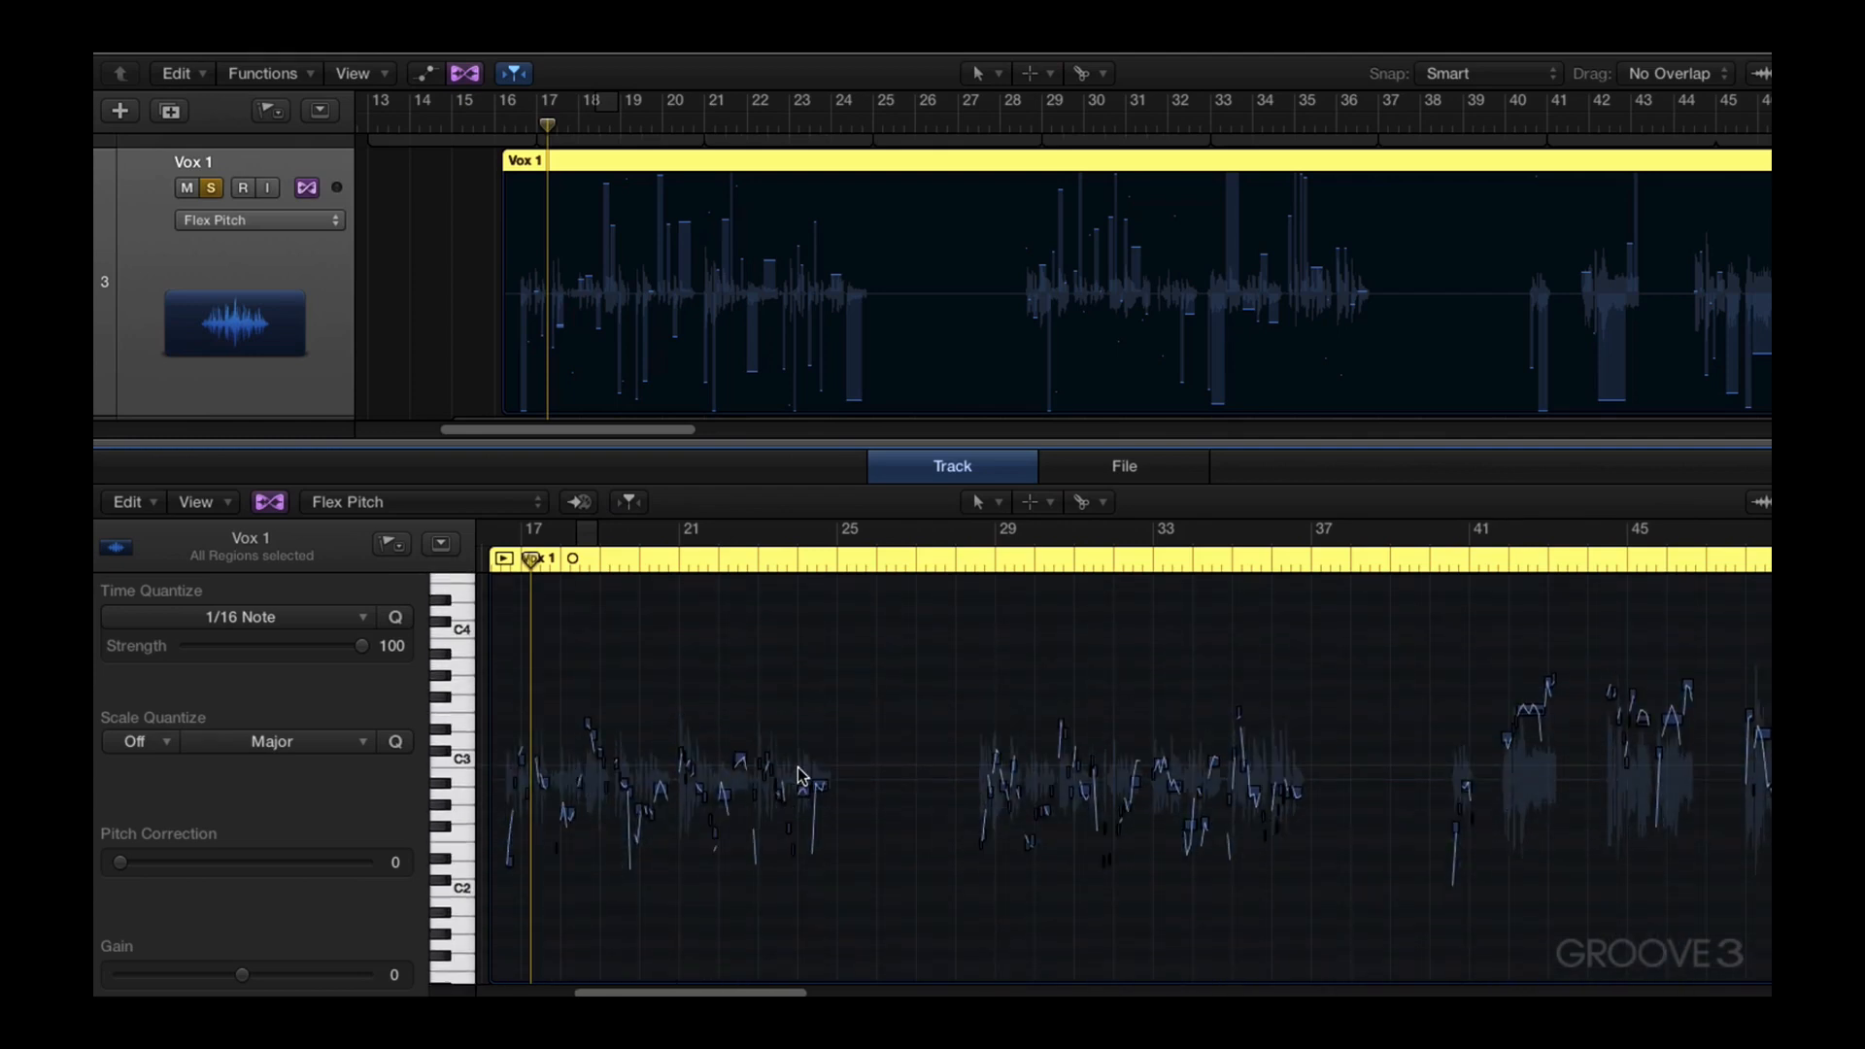
key(super+a)
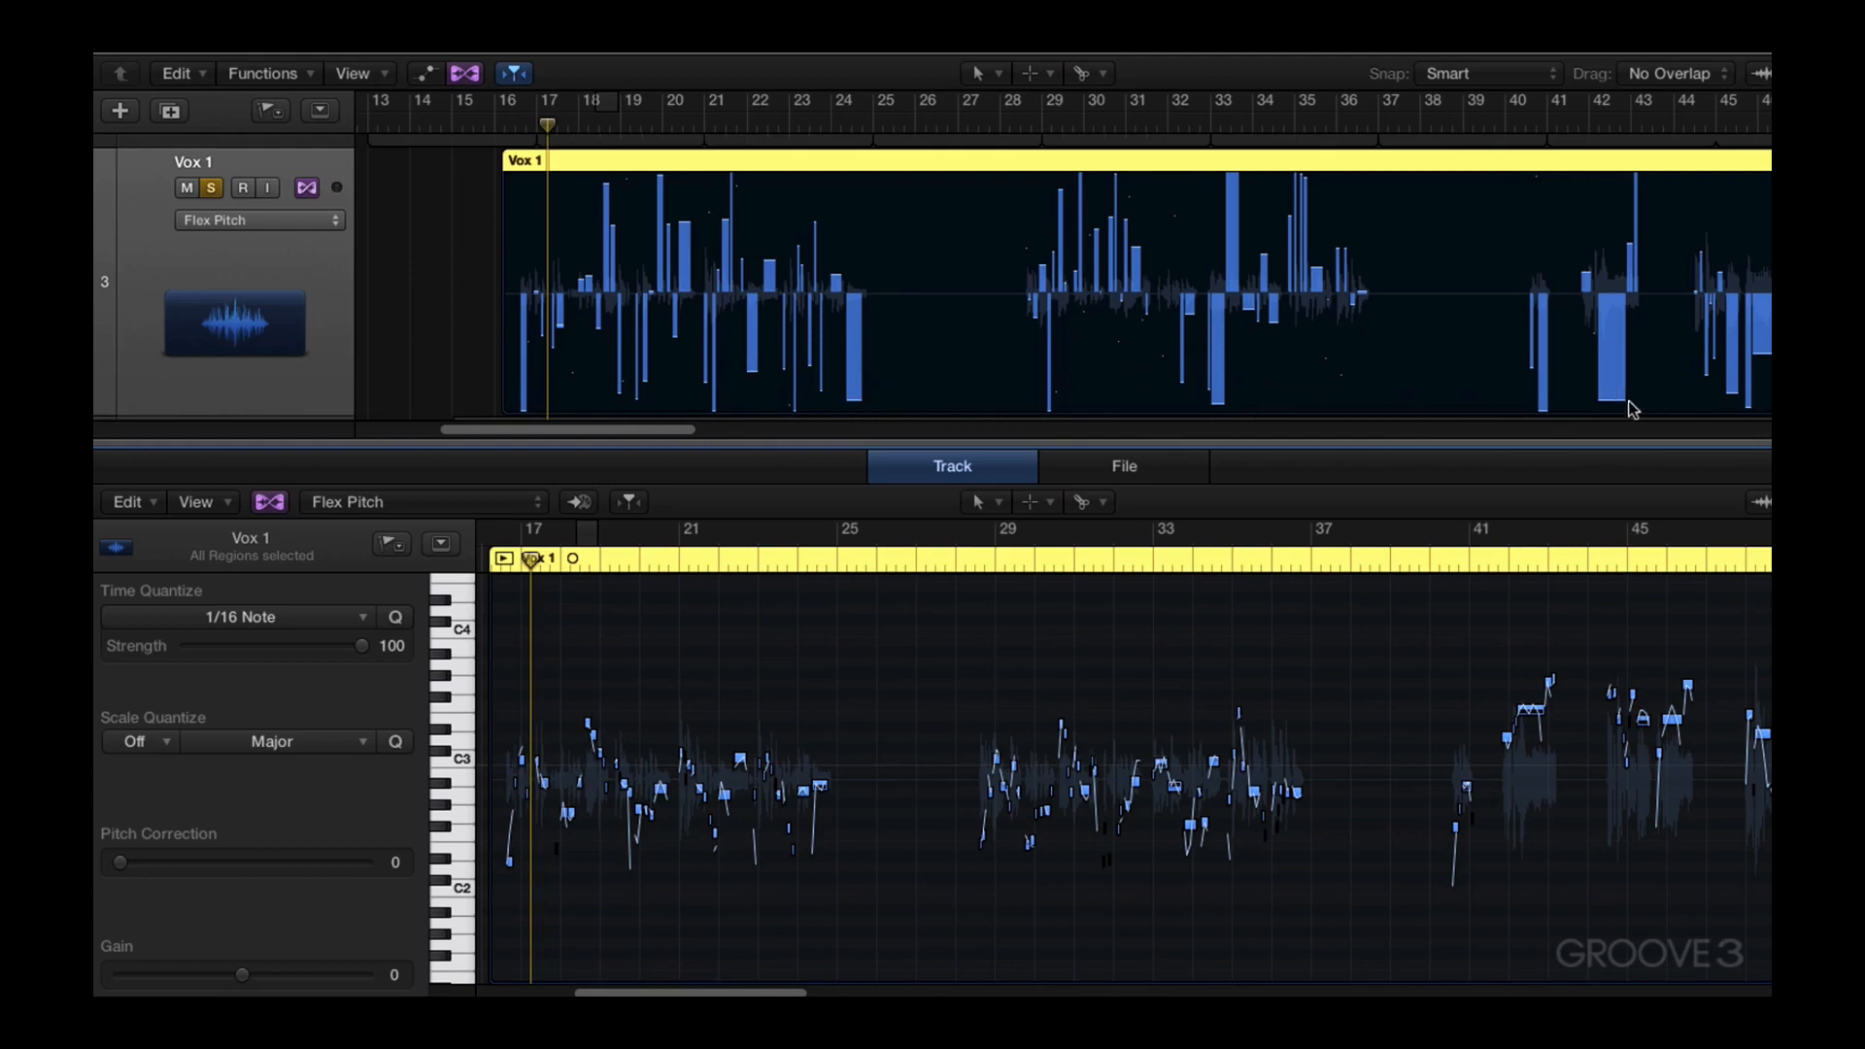
drag(1609, 398, 1604, 301)
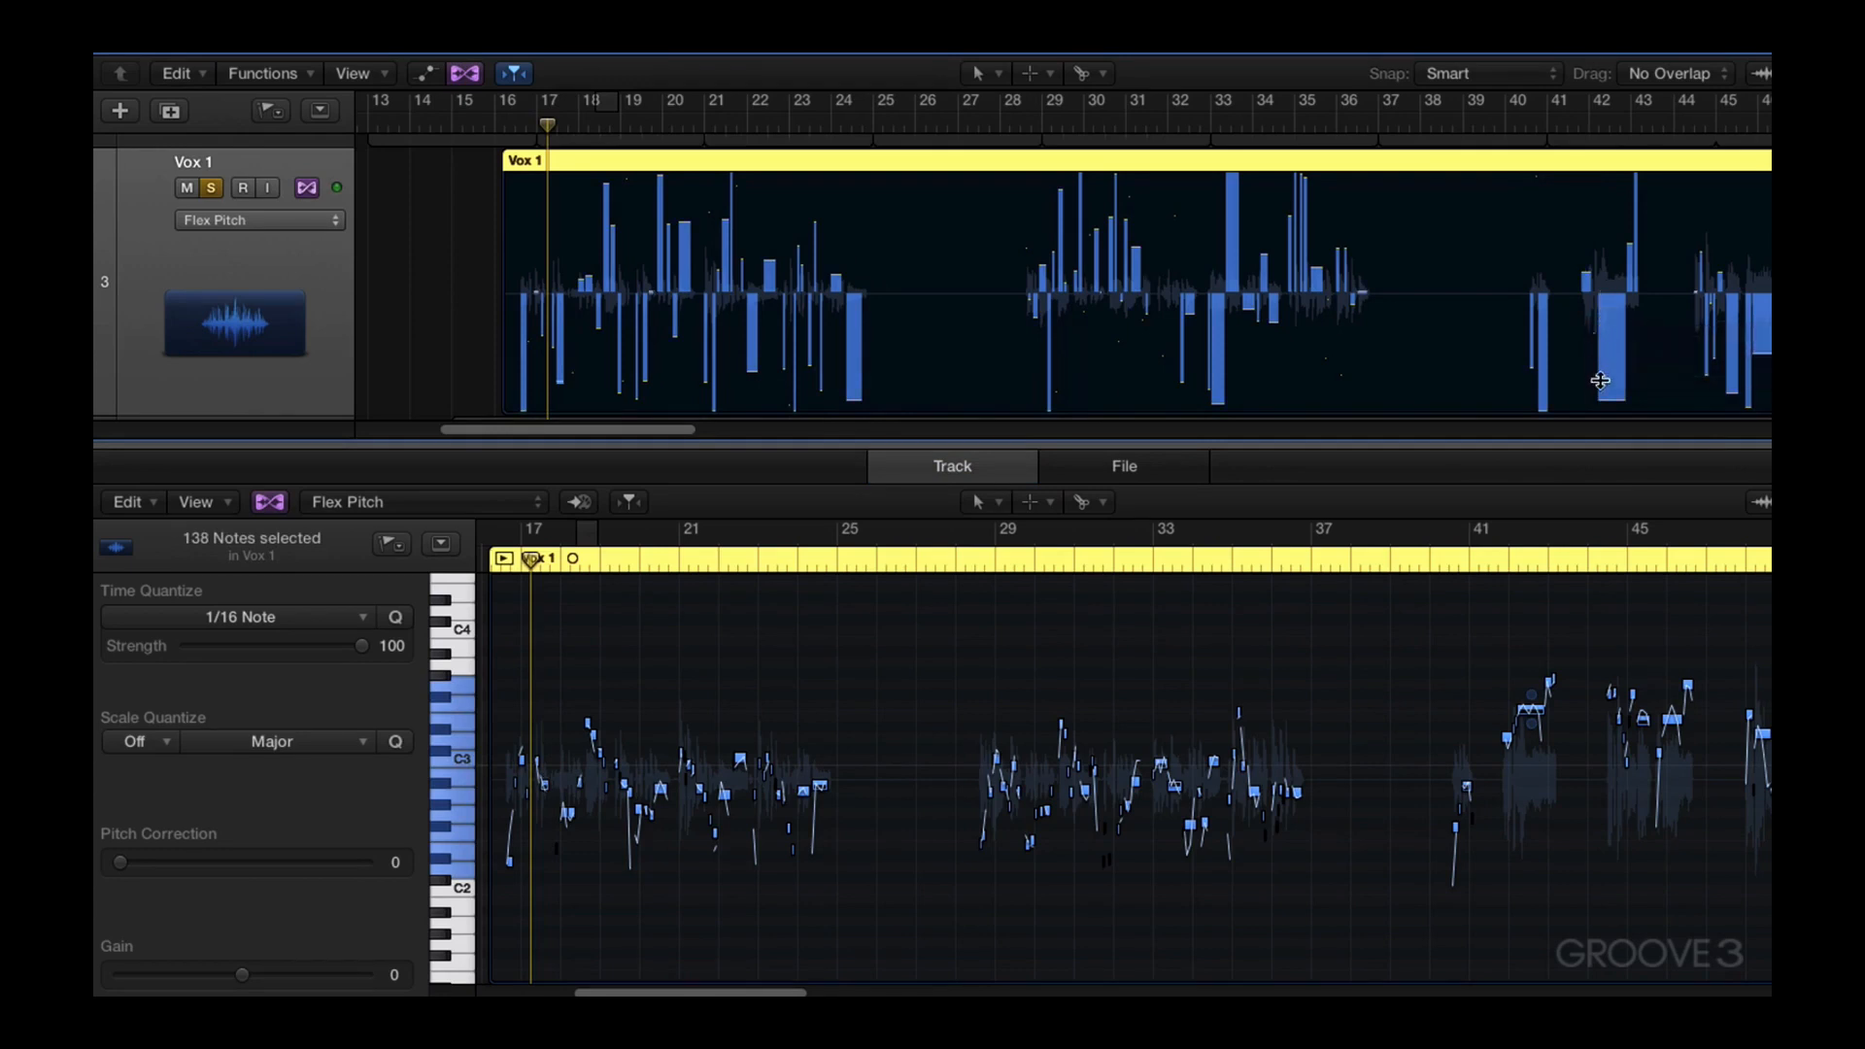
mouse_move(1609, 389)
mouse_down()
mouse_move(1616, 301)
mouse_move(1611, 360)
mouse_up()
click(774, 675)
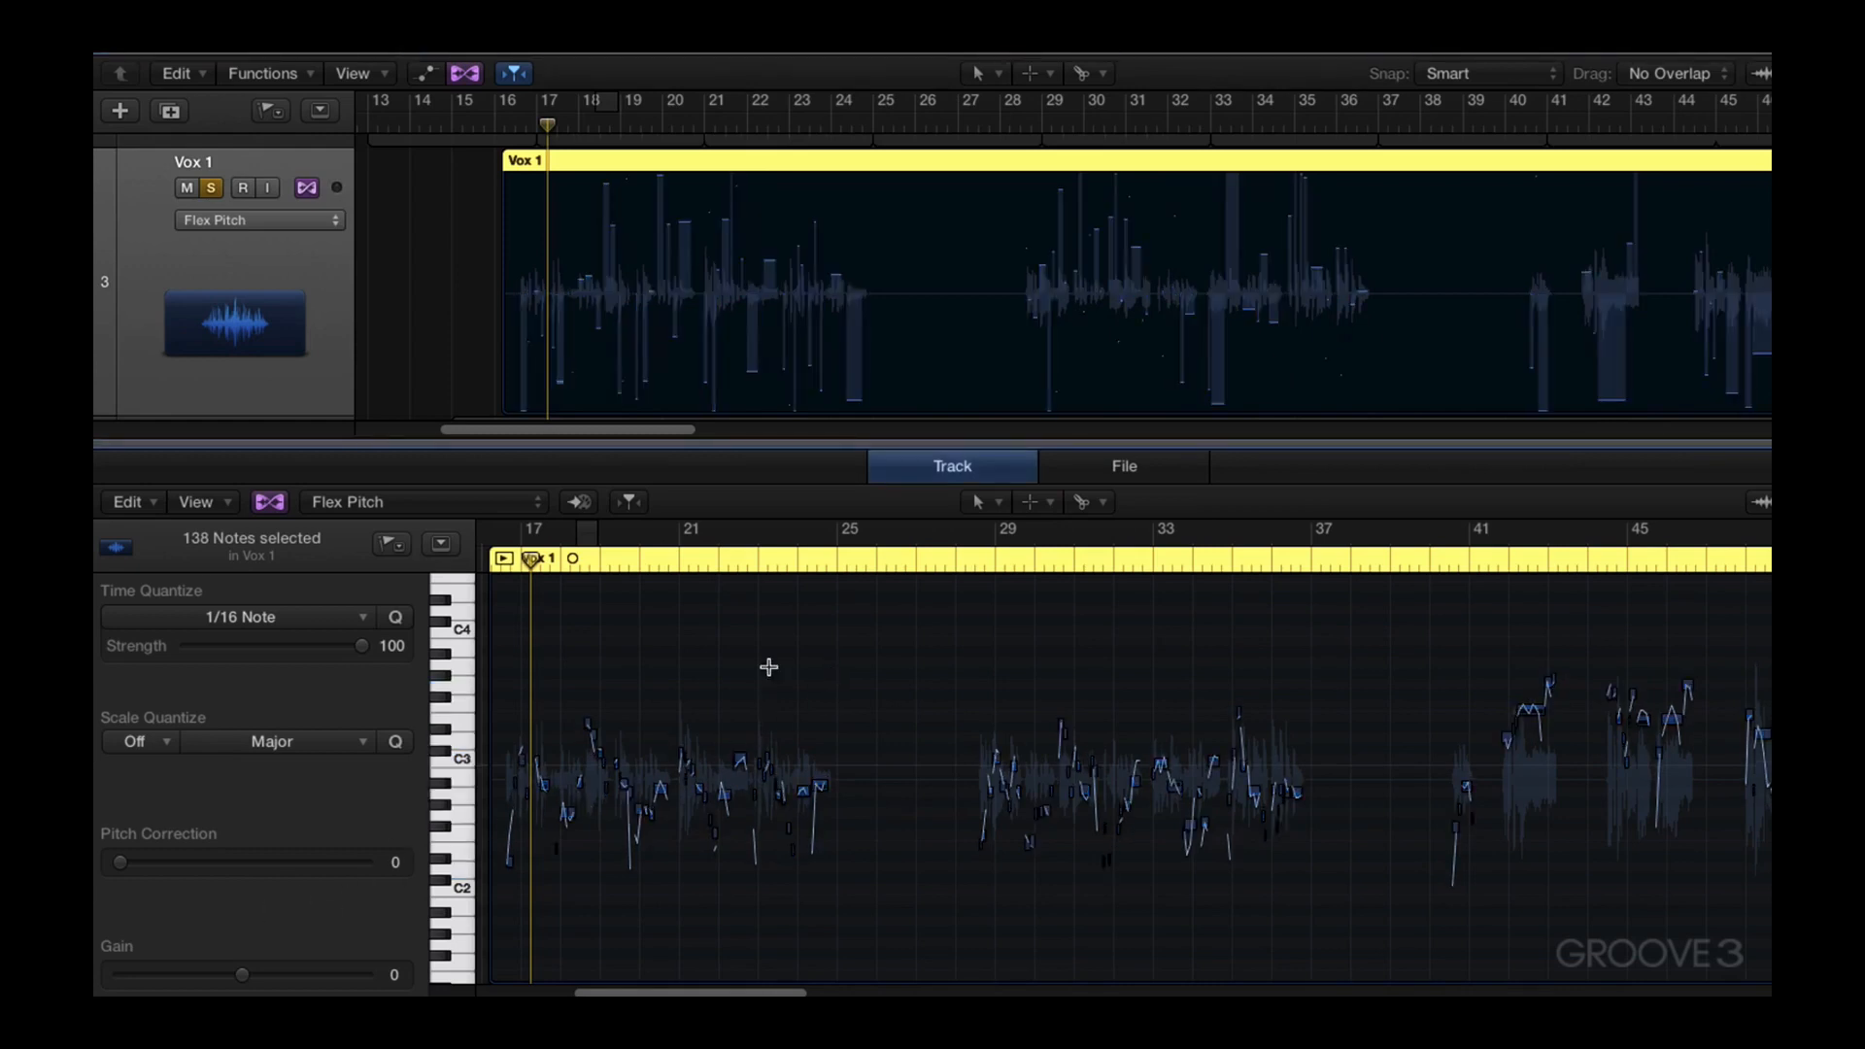
Select all Vox 1 notes, try pitch correction at 100, return it to 0, and deselect the notes
key(super+a)
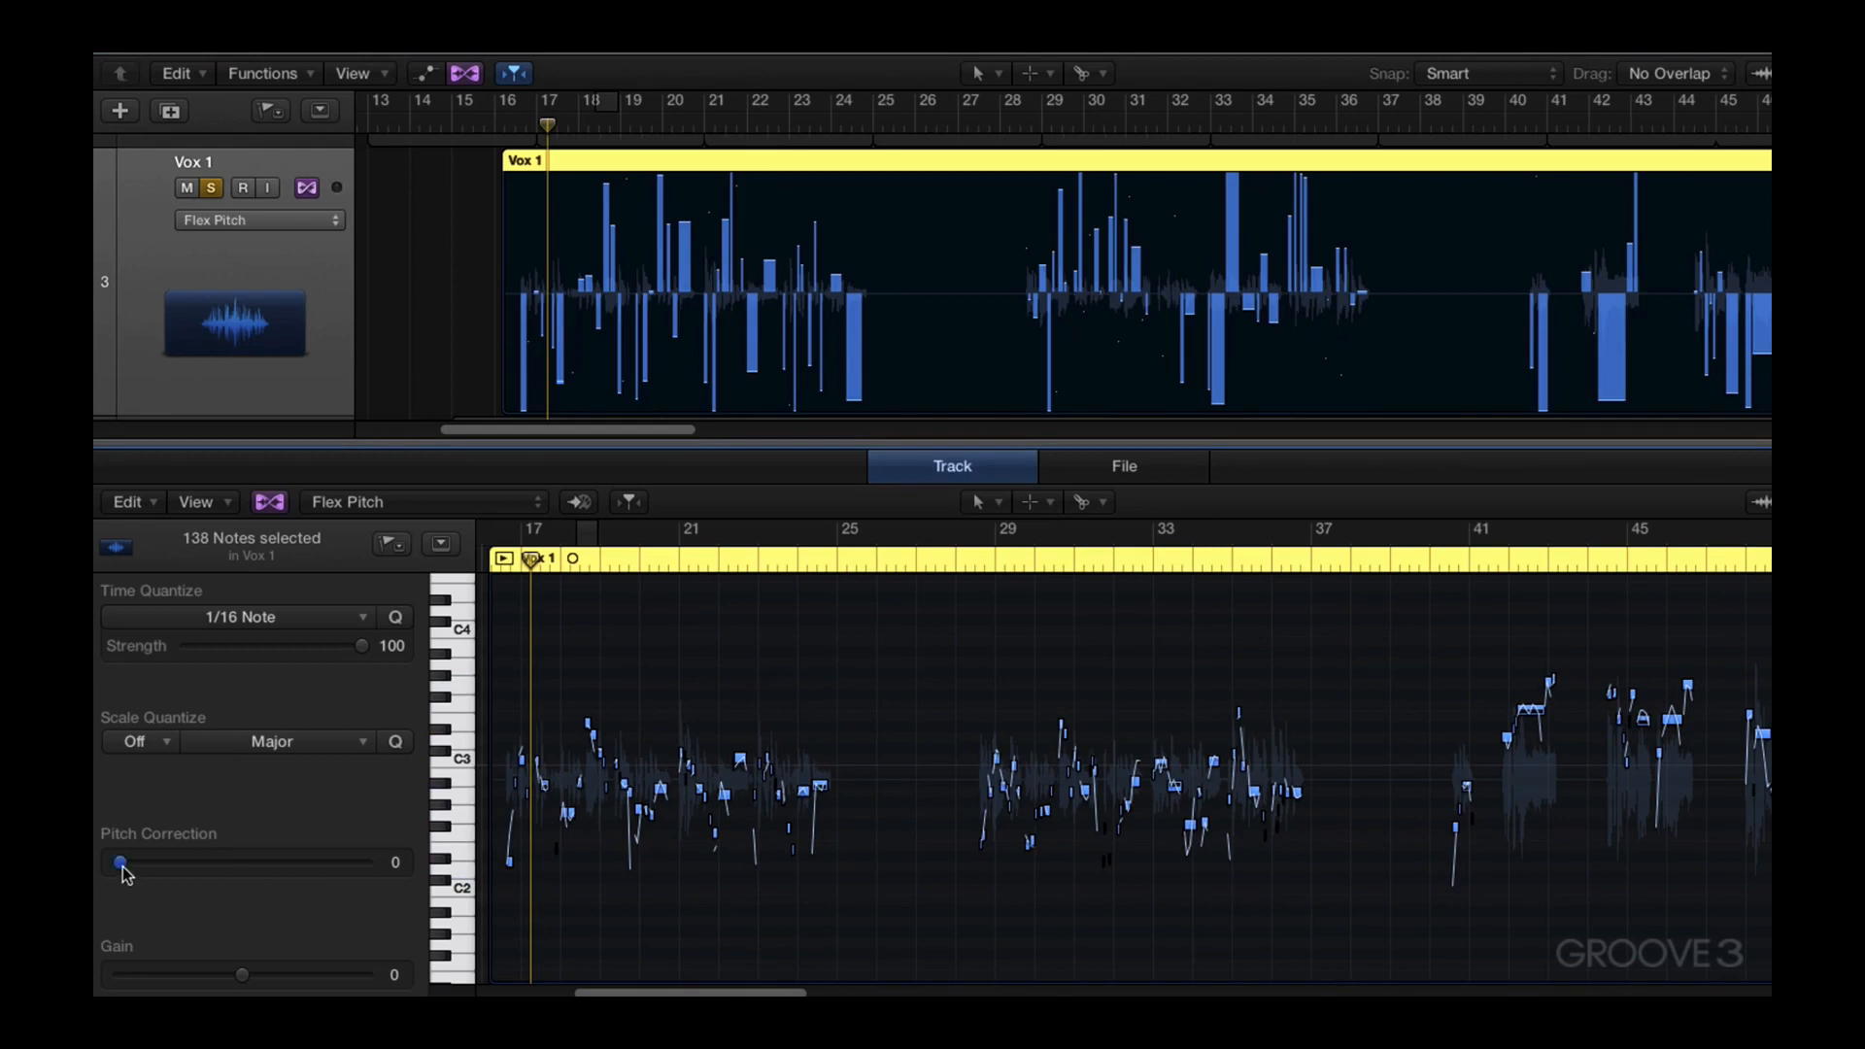
drag(122, 867, 404, 889)
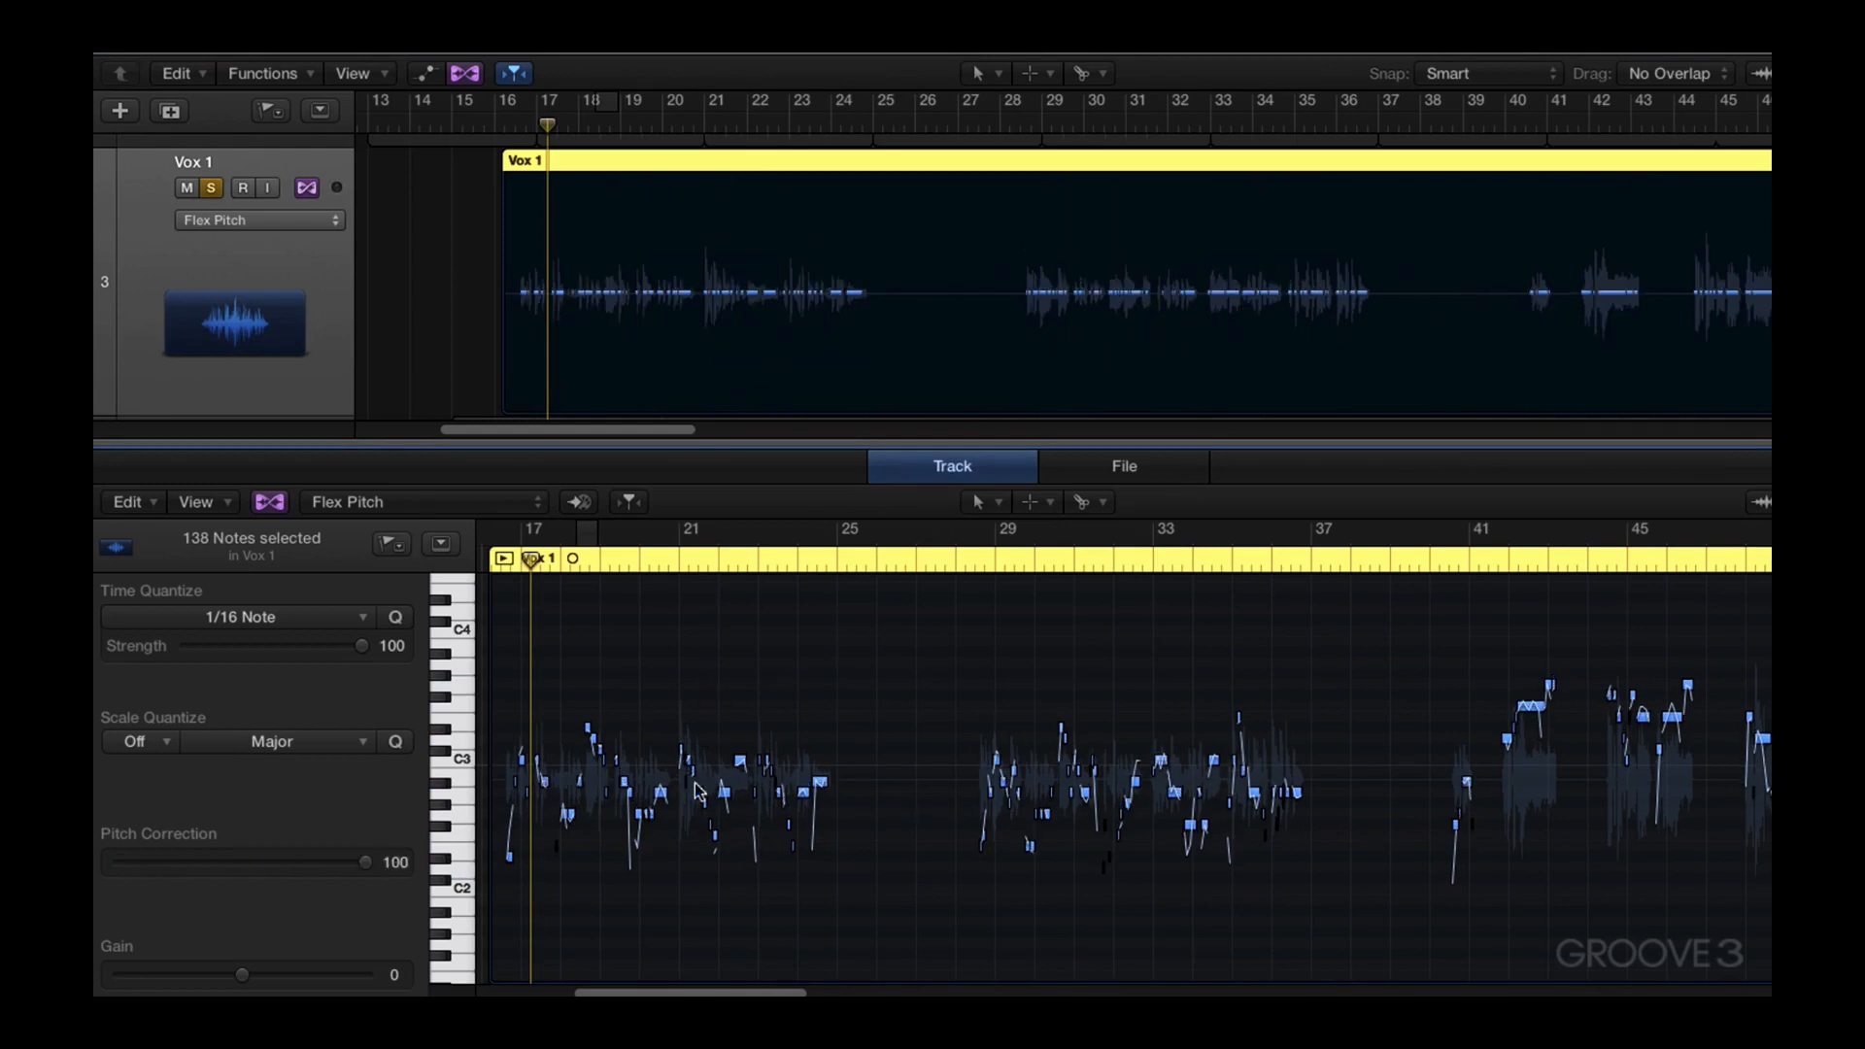
drag(365, 867, 120, 864)
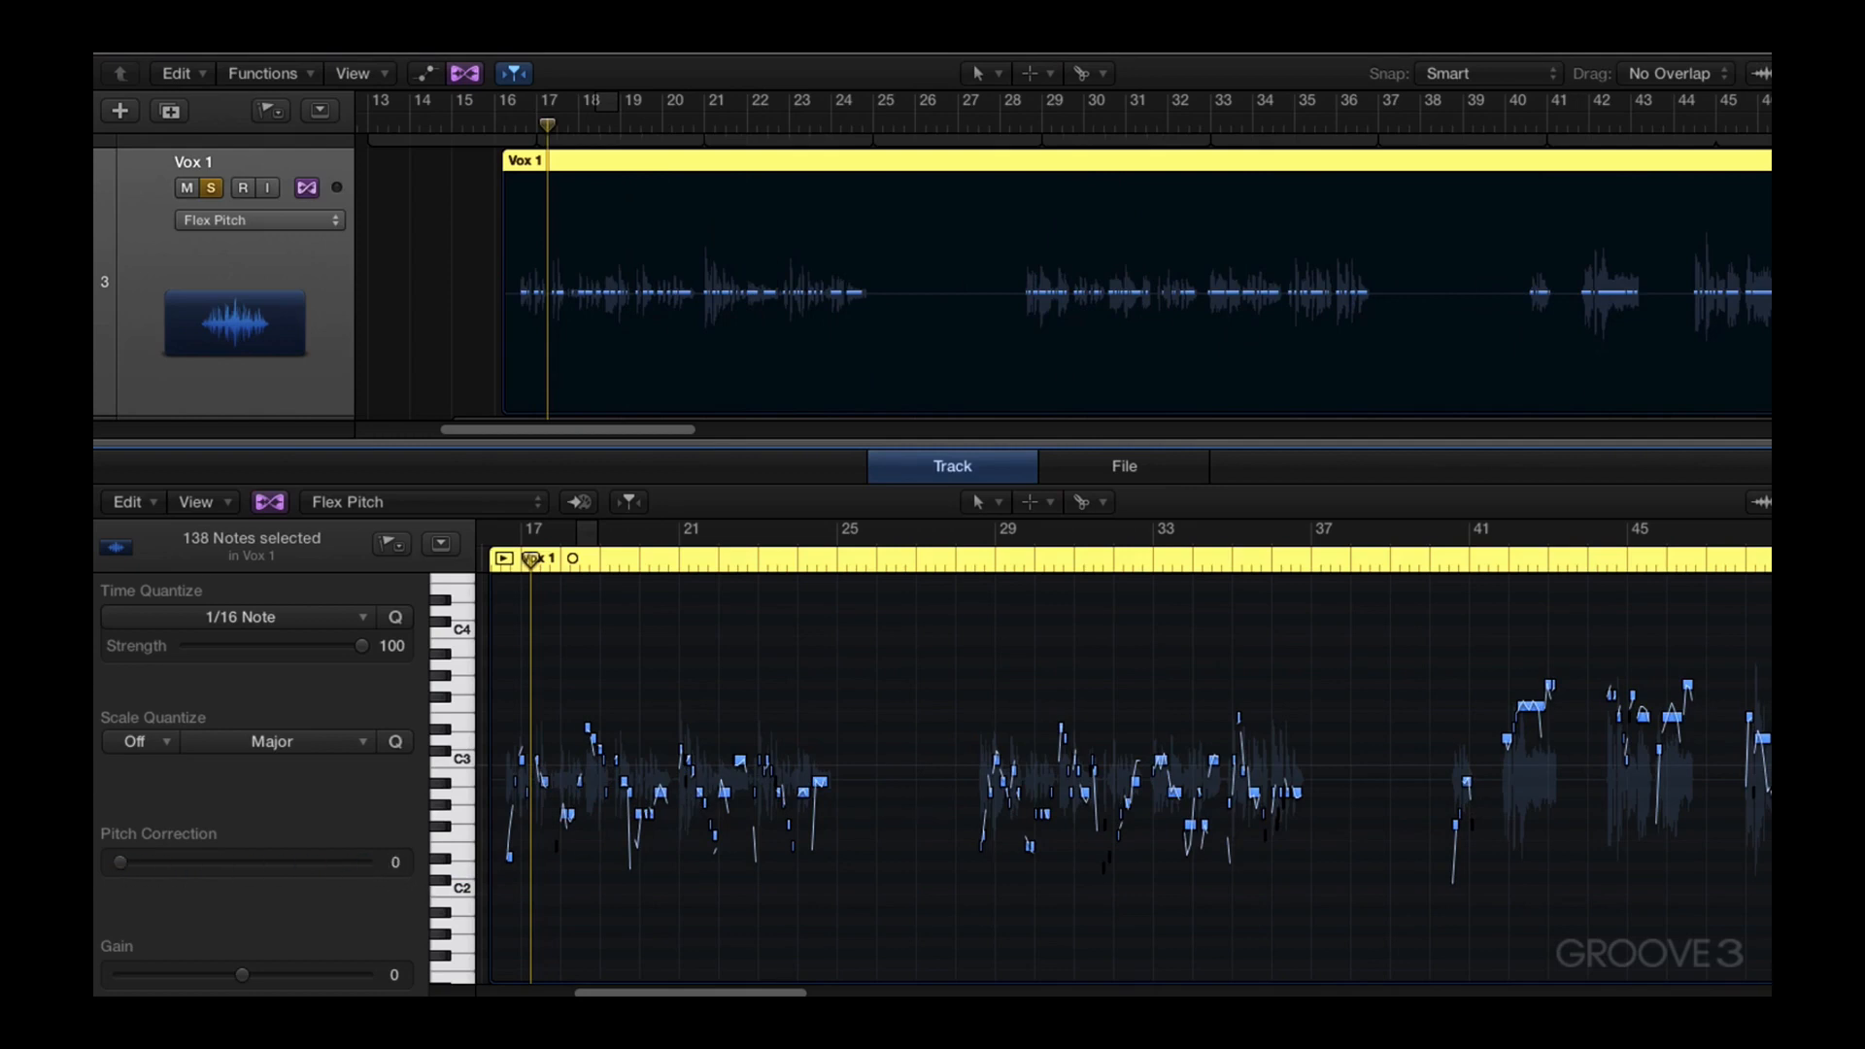
click(936, 367)
Reduce the fine pitch deviation of the single note near bar 24 in the track region and deselect it
click(857, 385)
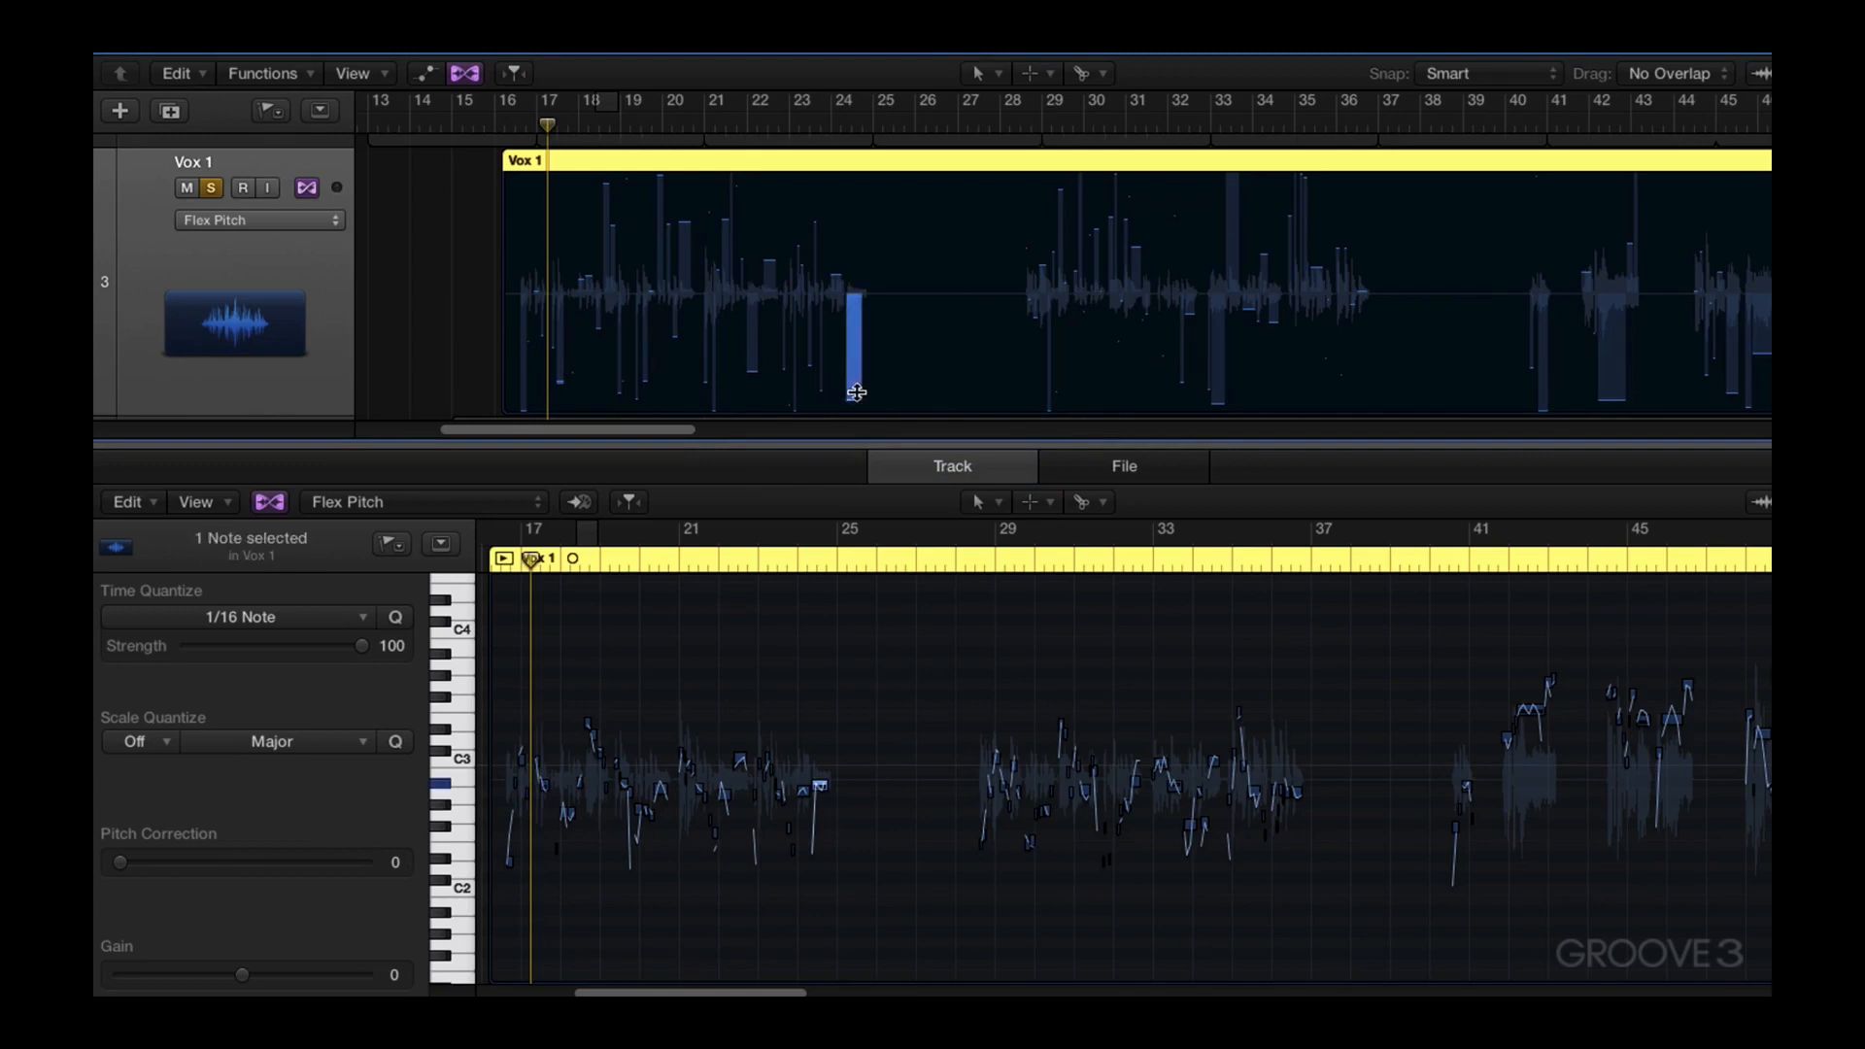
drag(857, 391, 857, 323)
click(719, 680)
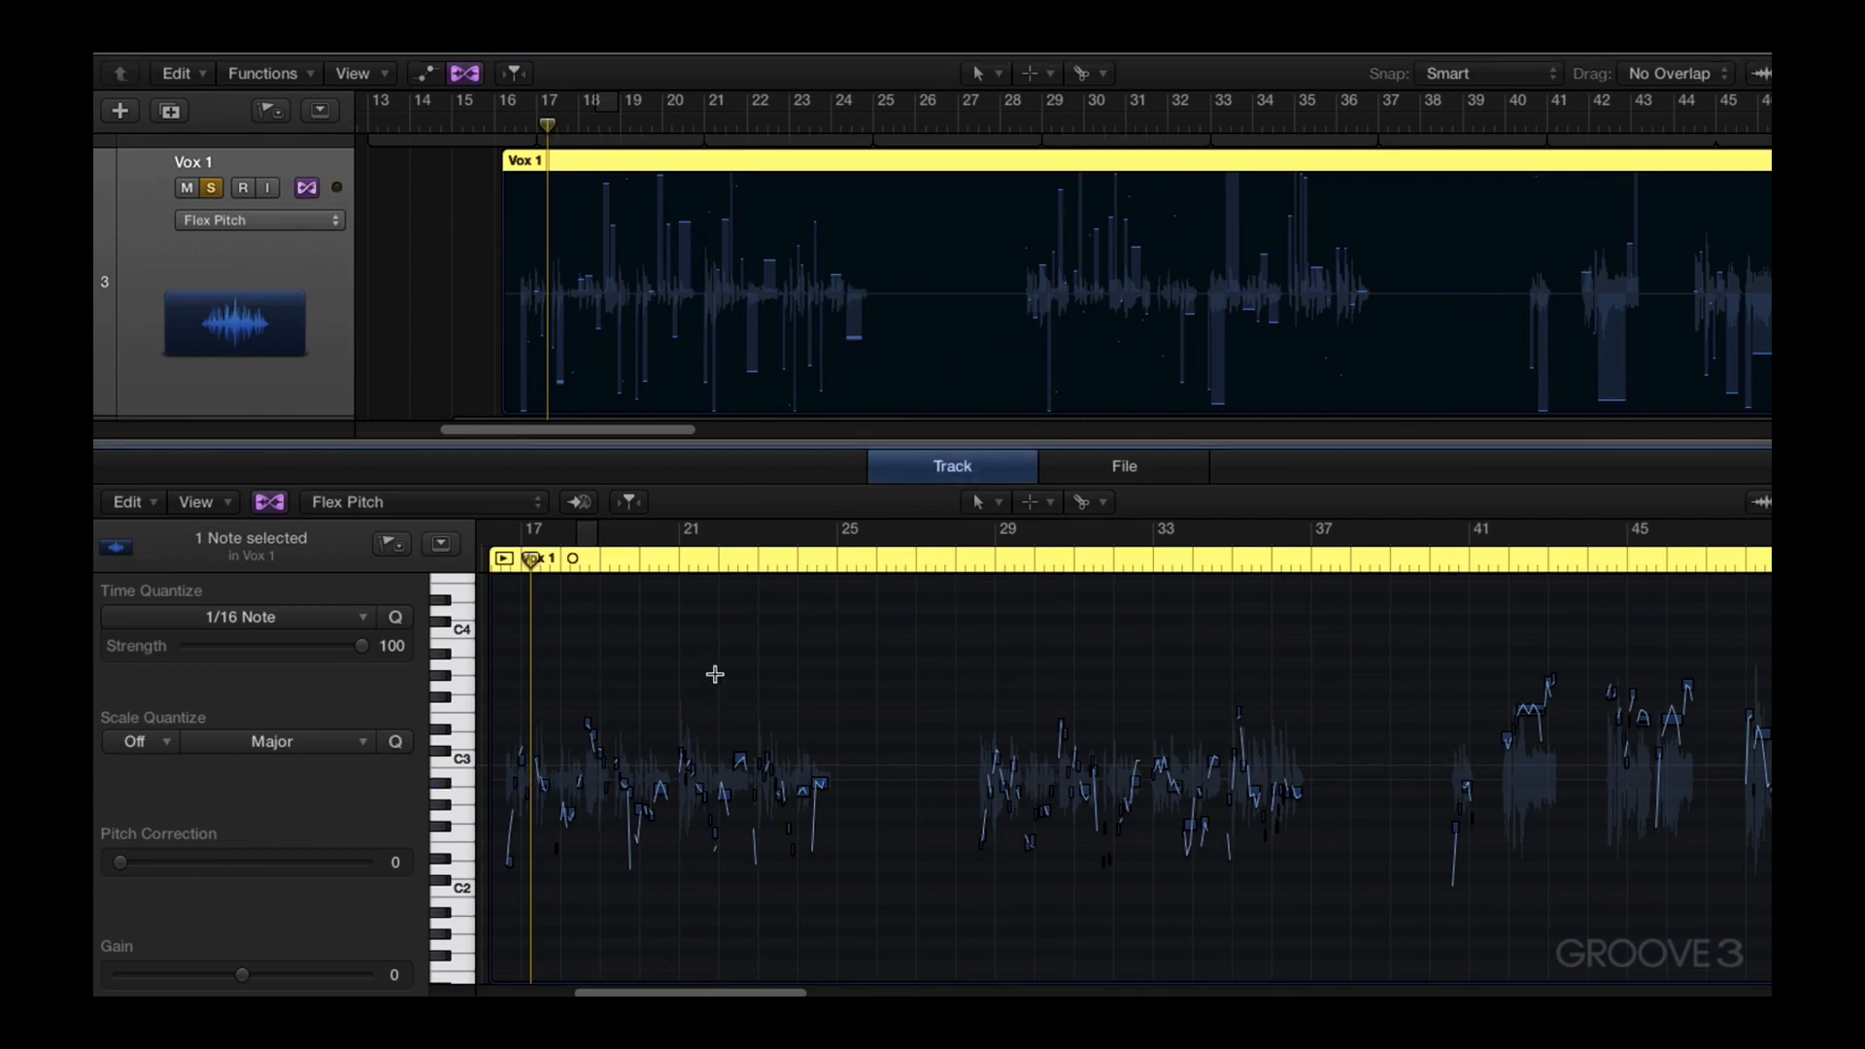
Try pitch correction at 43 on all Vox 1 notes and reset it to 0
drag(119, 862, 226, 870)
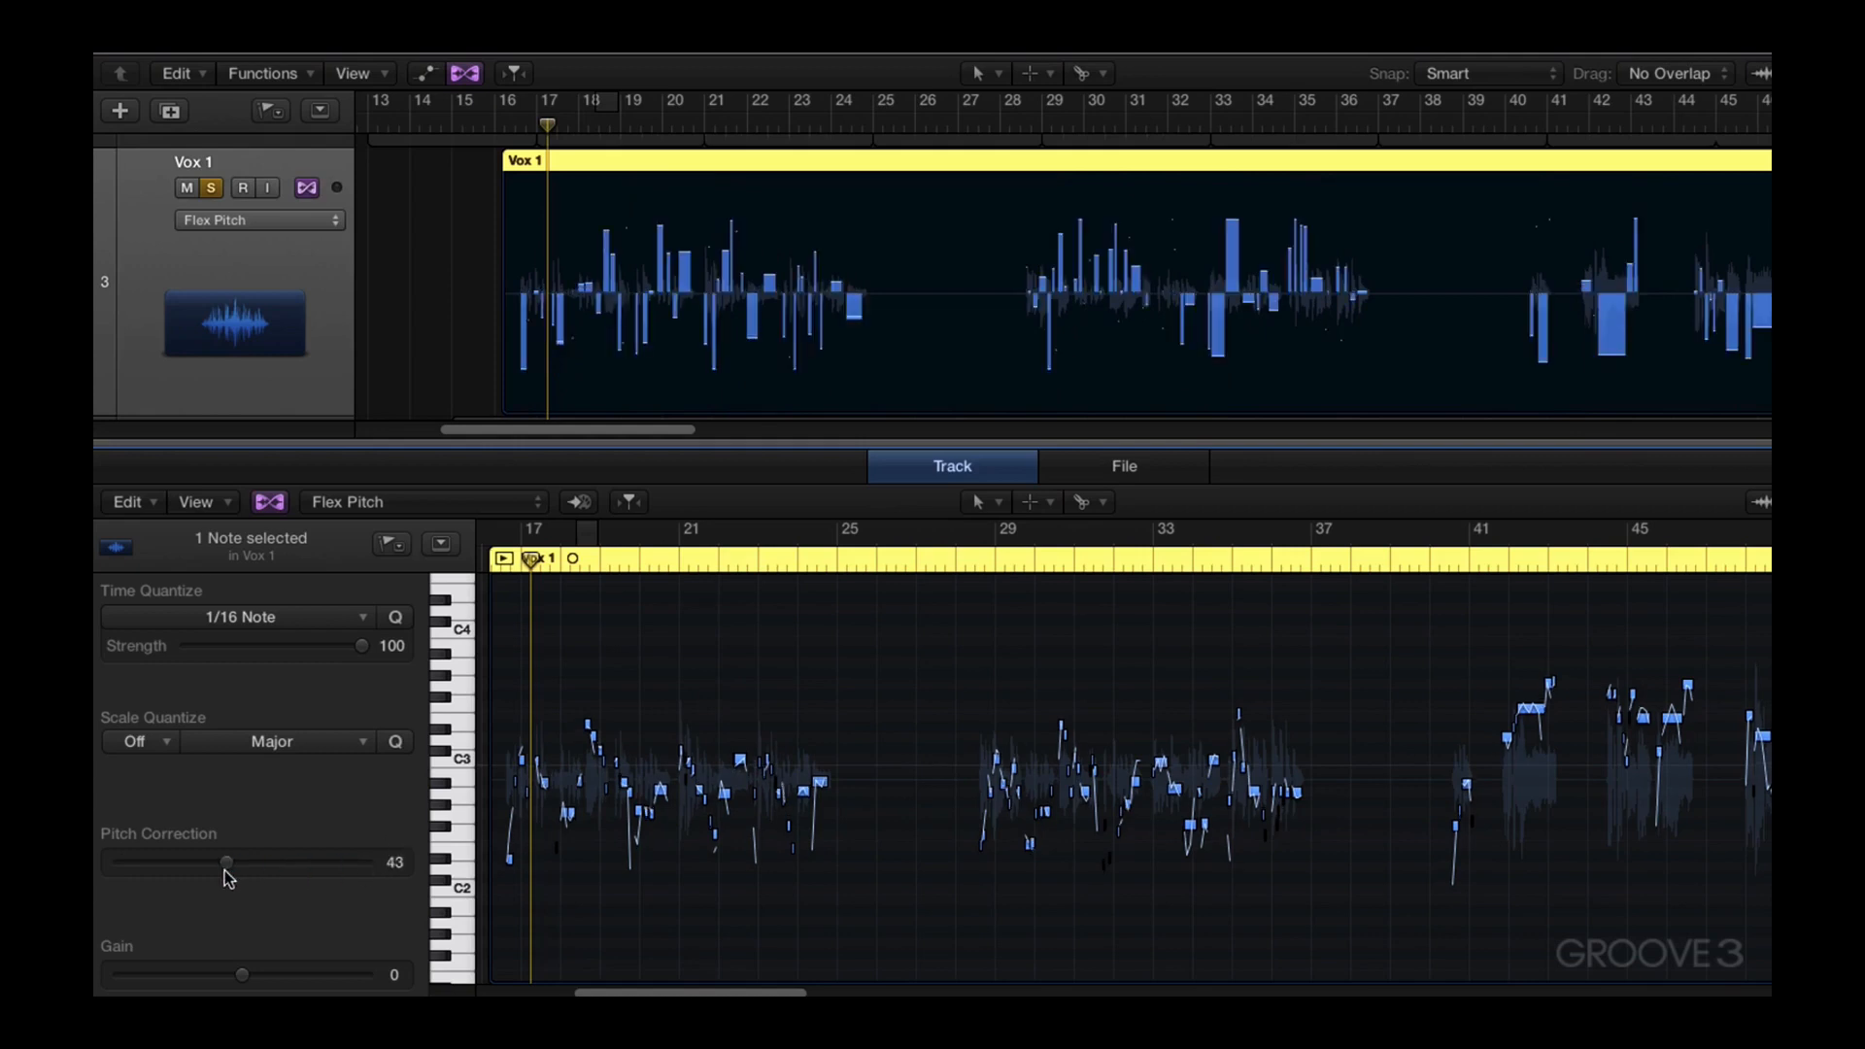
alt+click(226, 864)
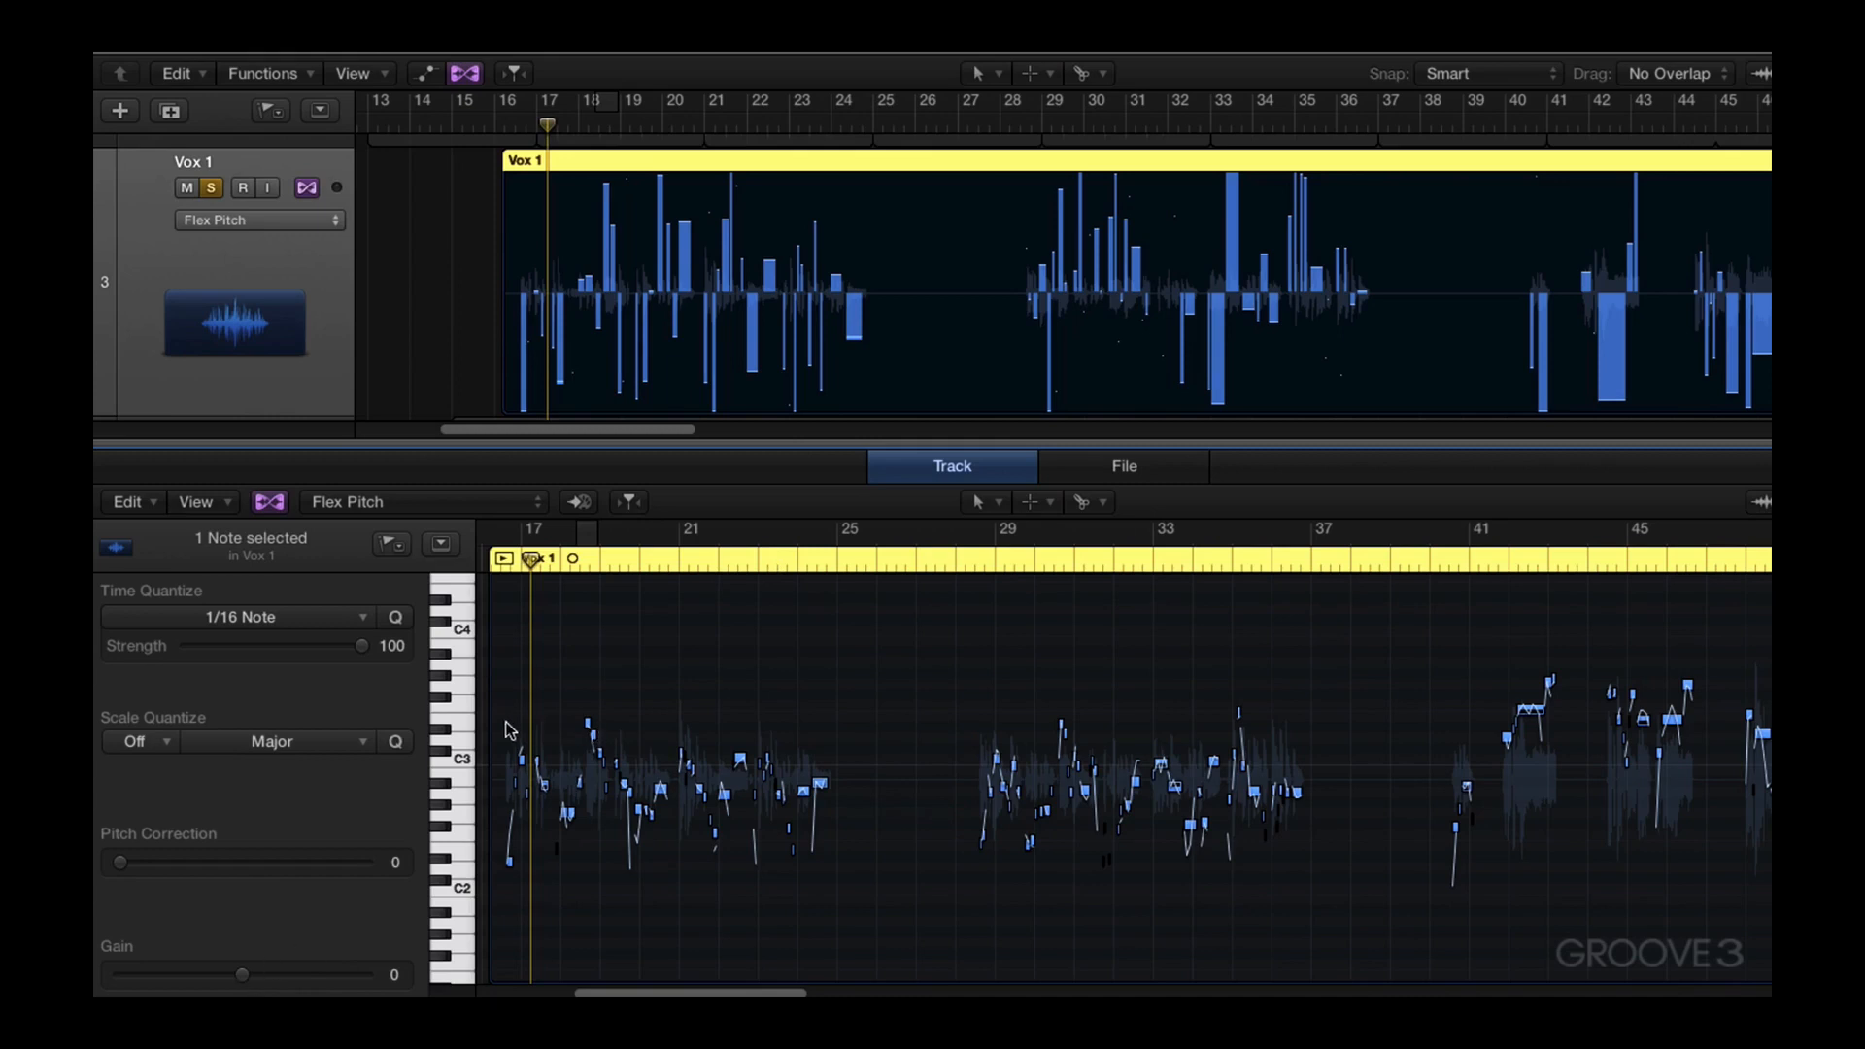
Deselect all Vox 1 notes, select only the C3 note just before bar 17, and set its gain to 5
drag(506, 721, 791, 853)
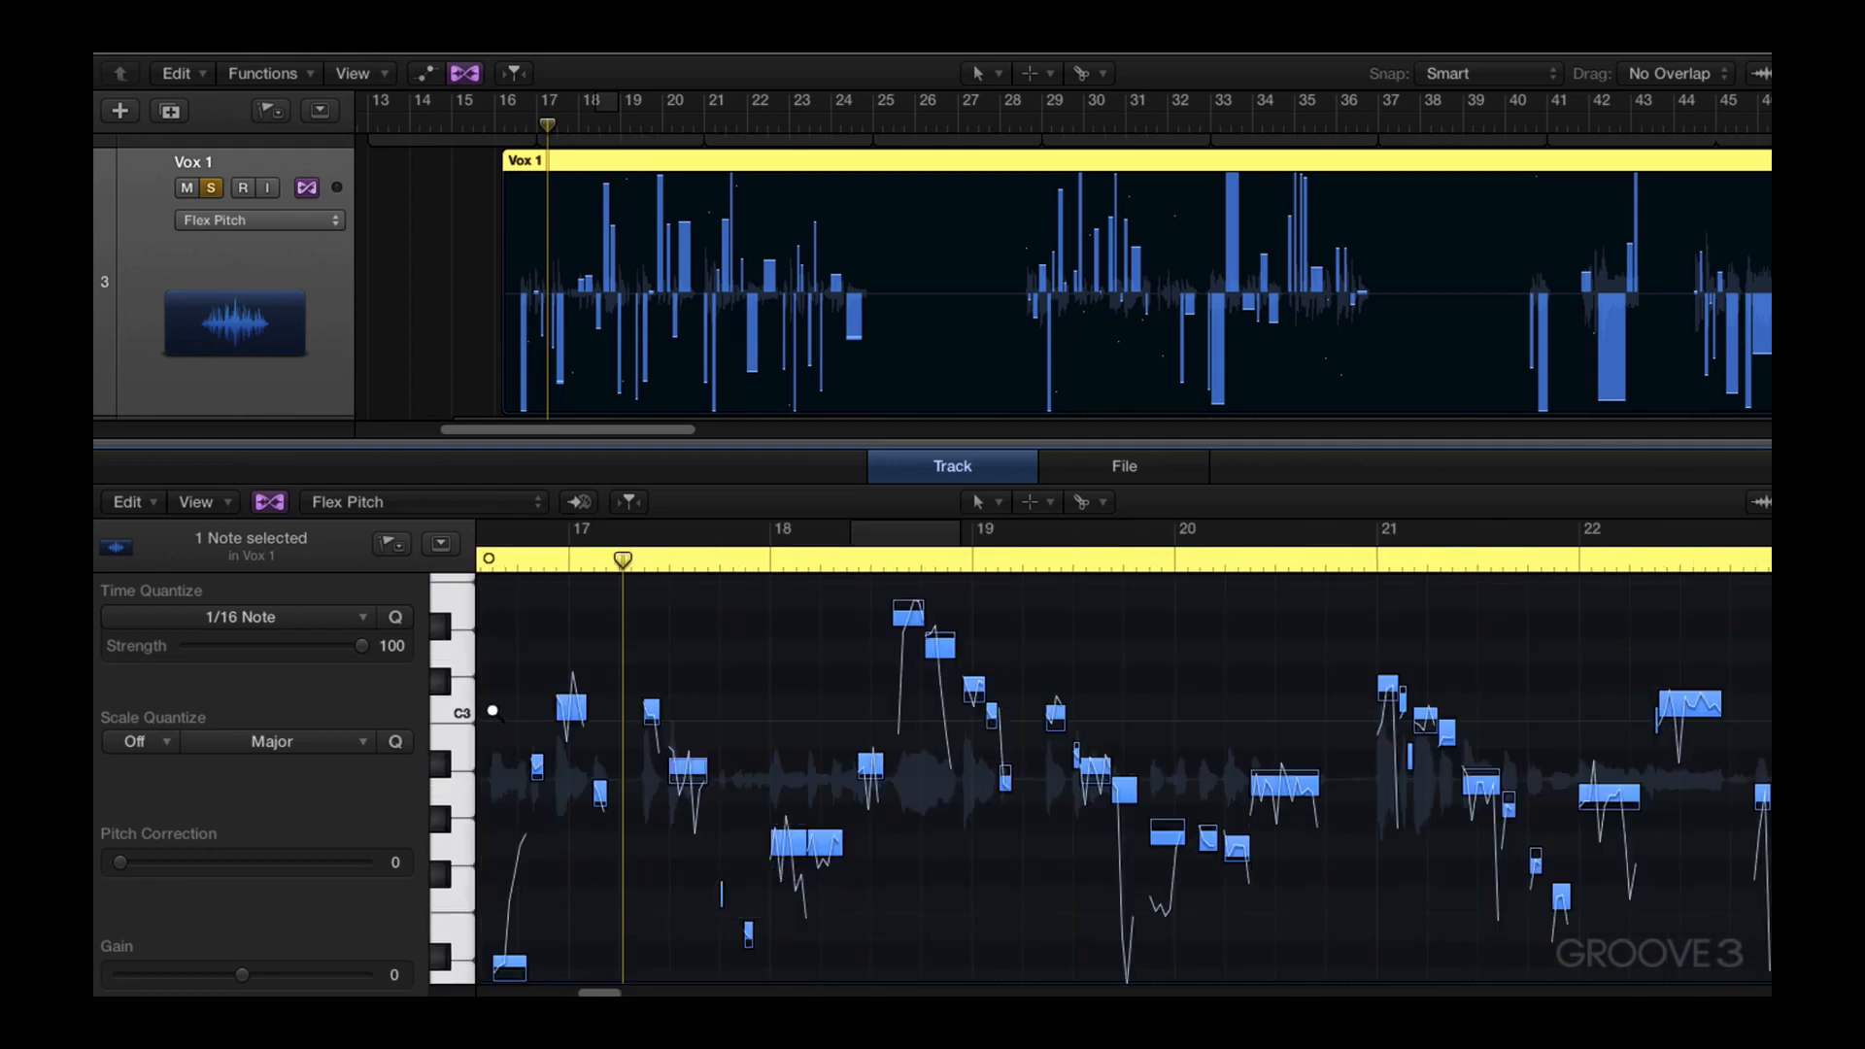
drag(495, 795, 644, 883)
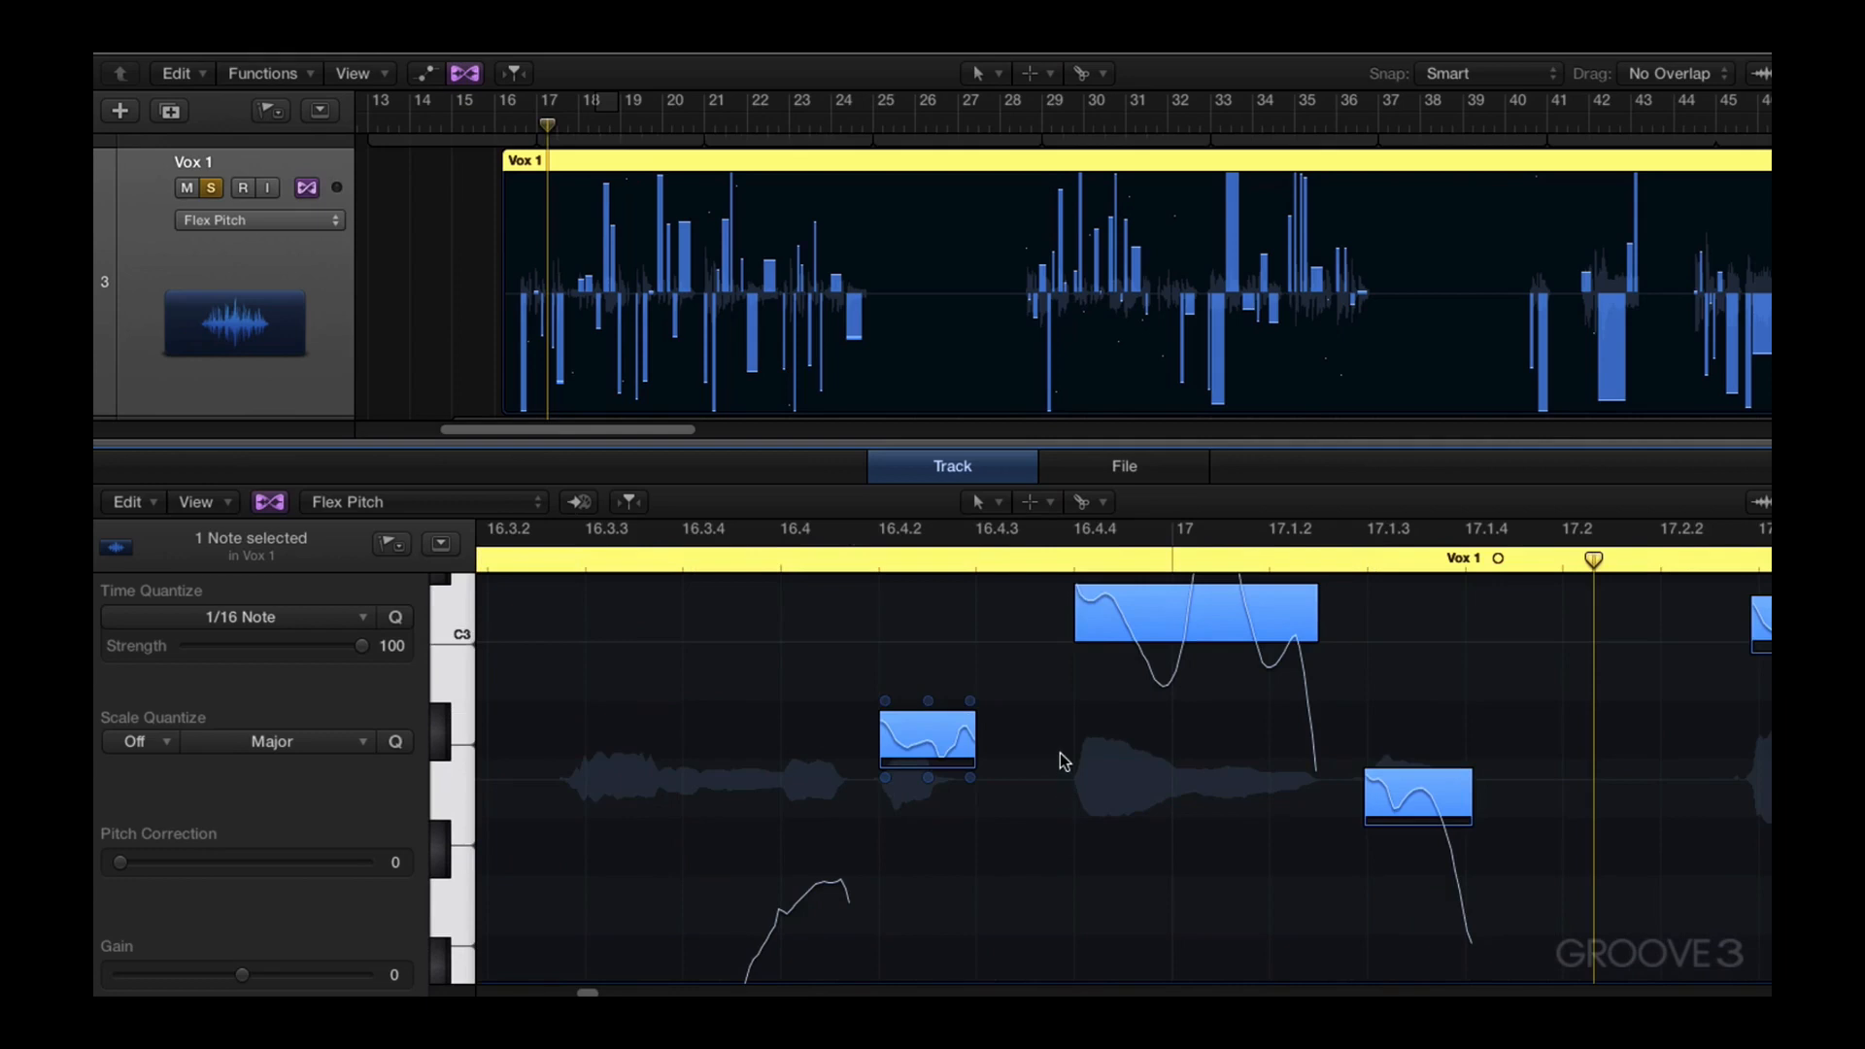
click(1125, 631)
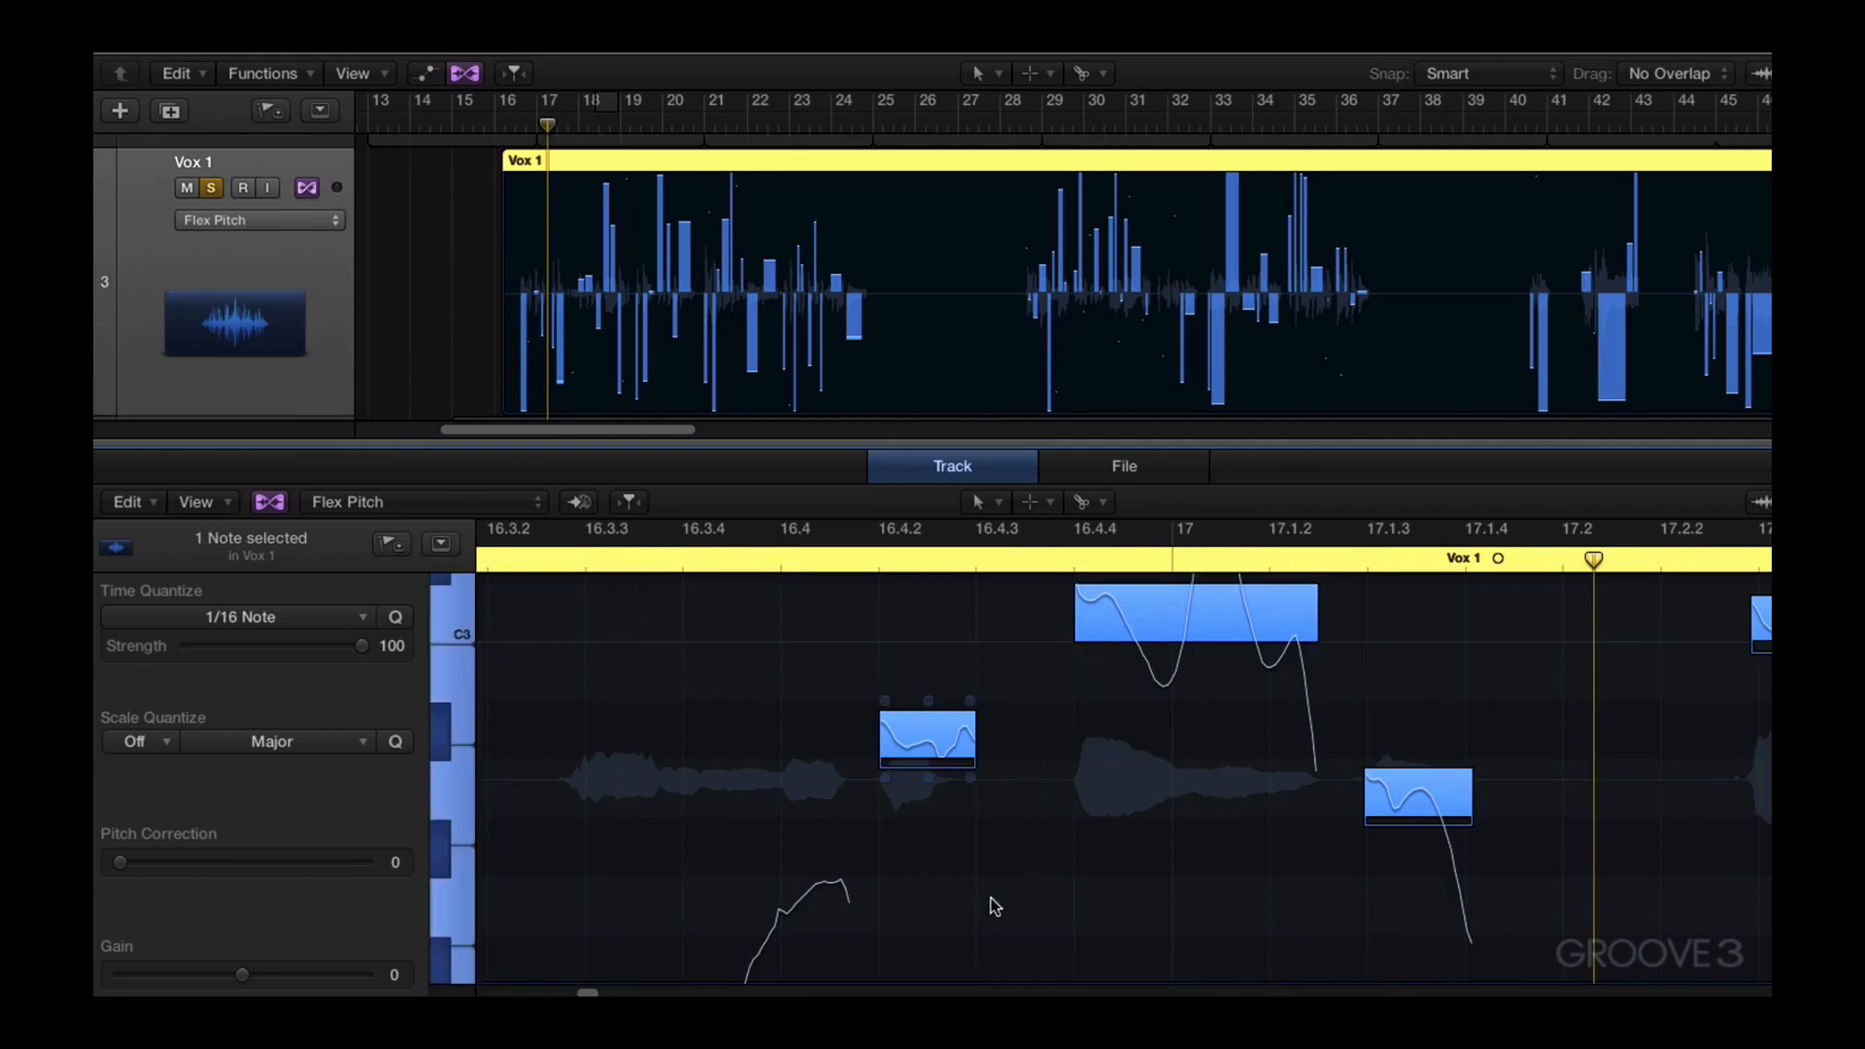
click(1030, 777)
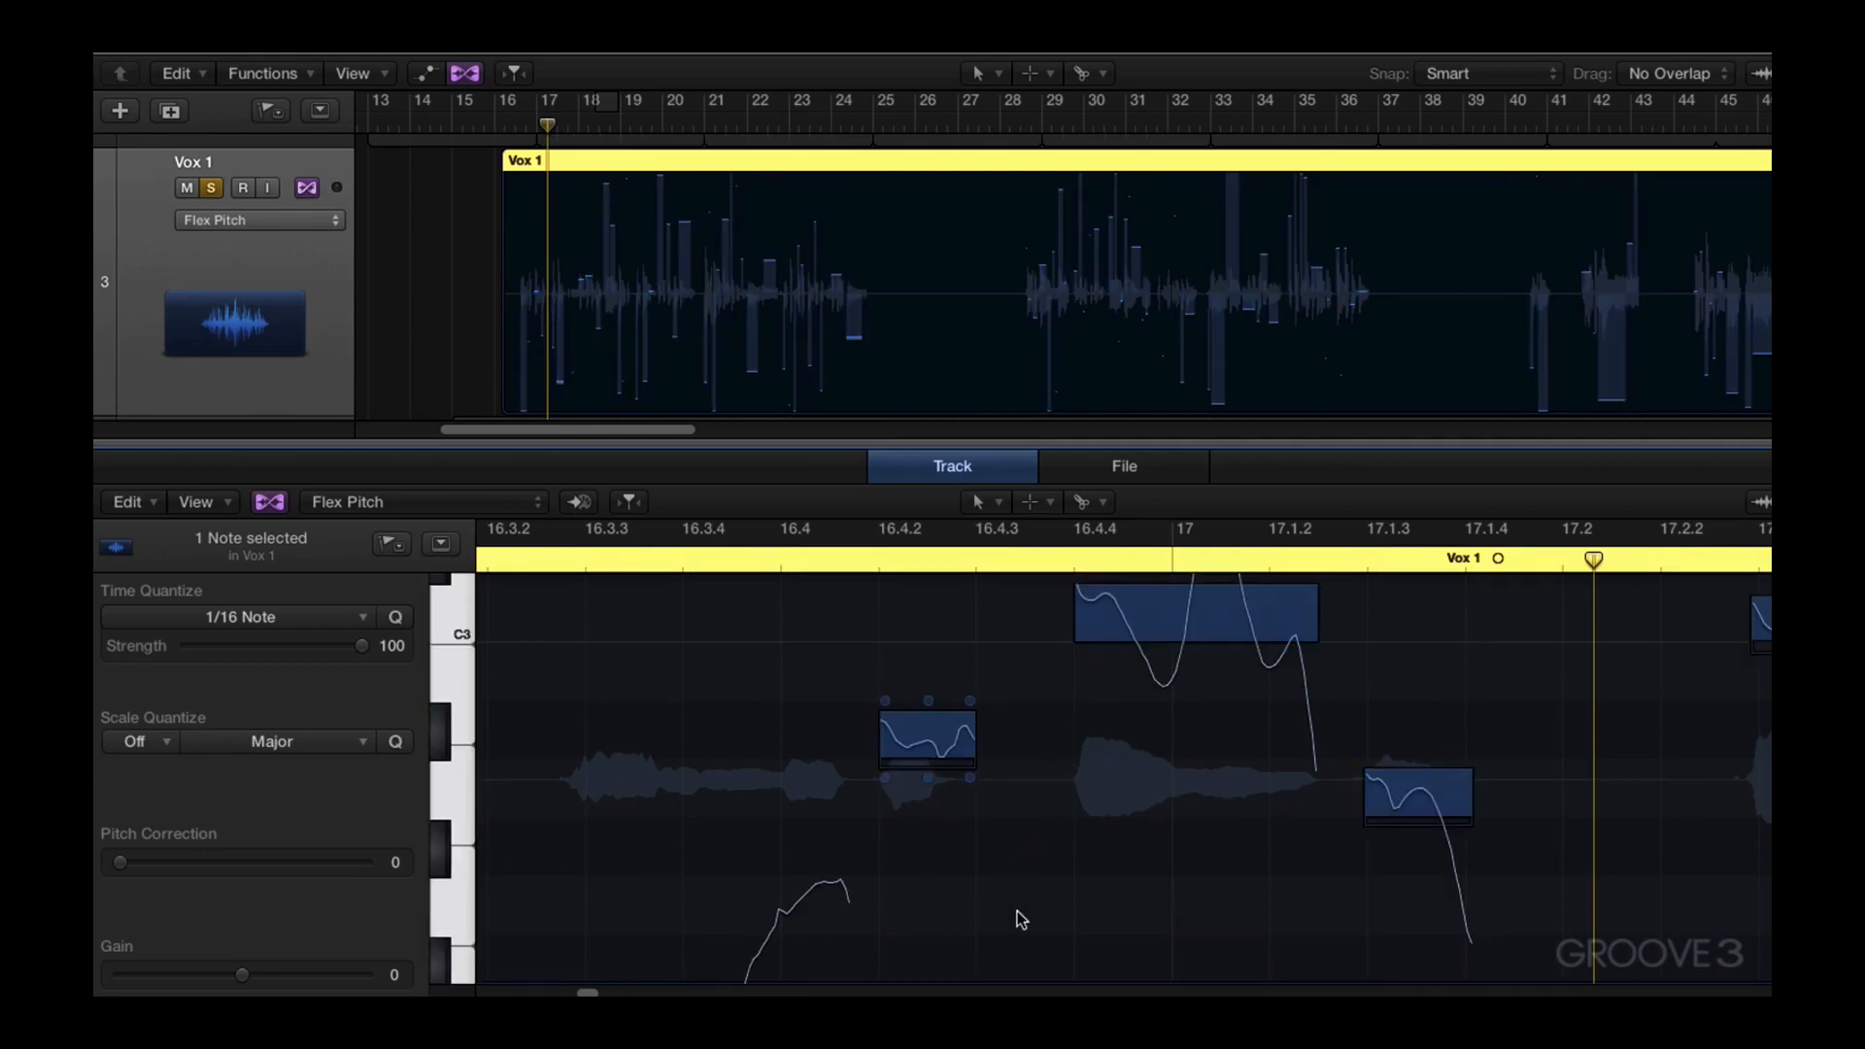
click(1115, 632)
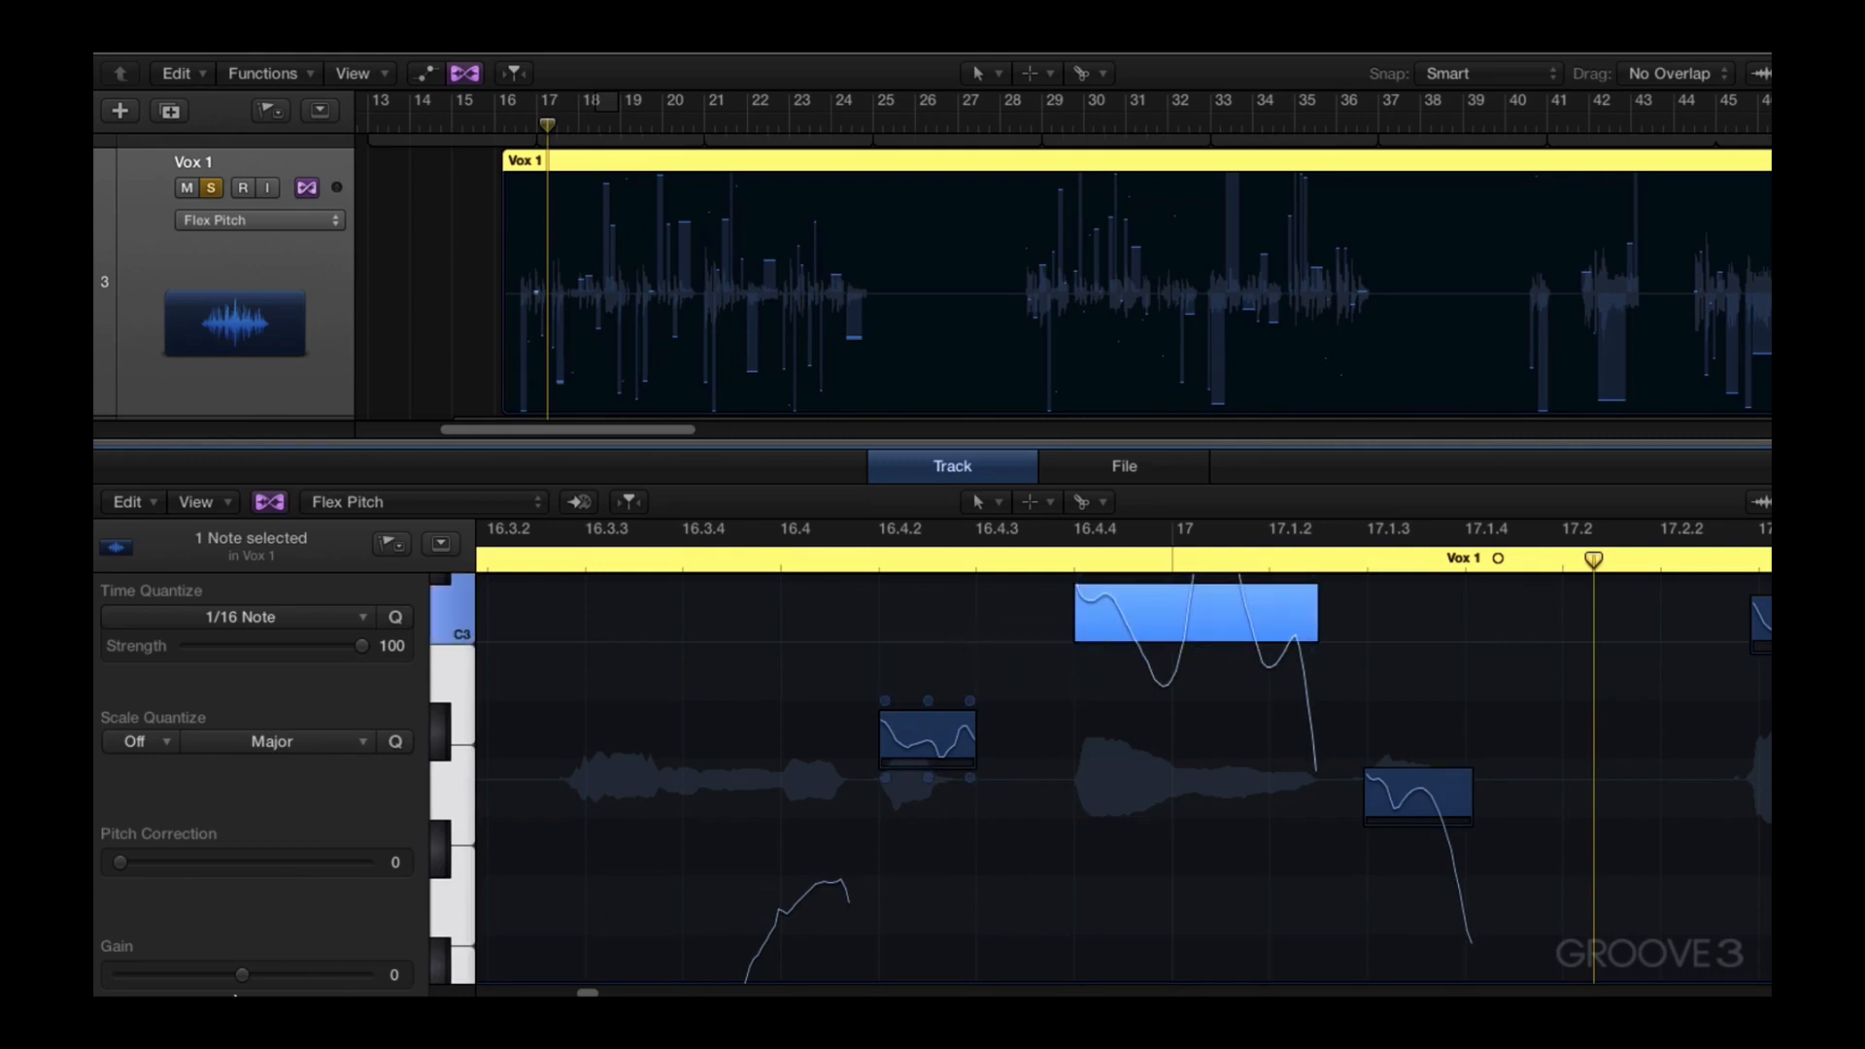
drag(244, 984, 270, 987)
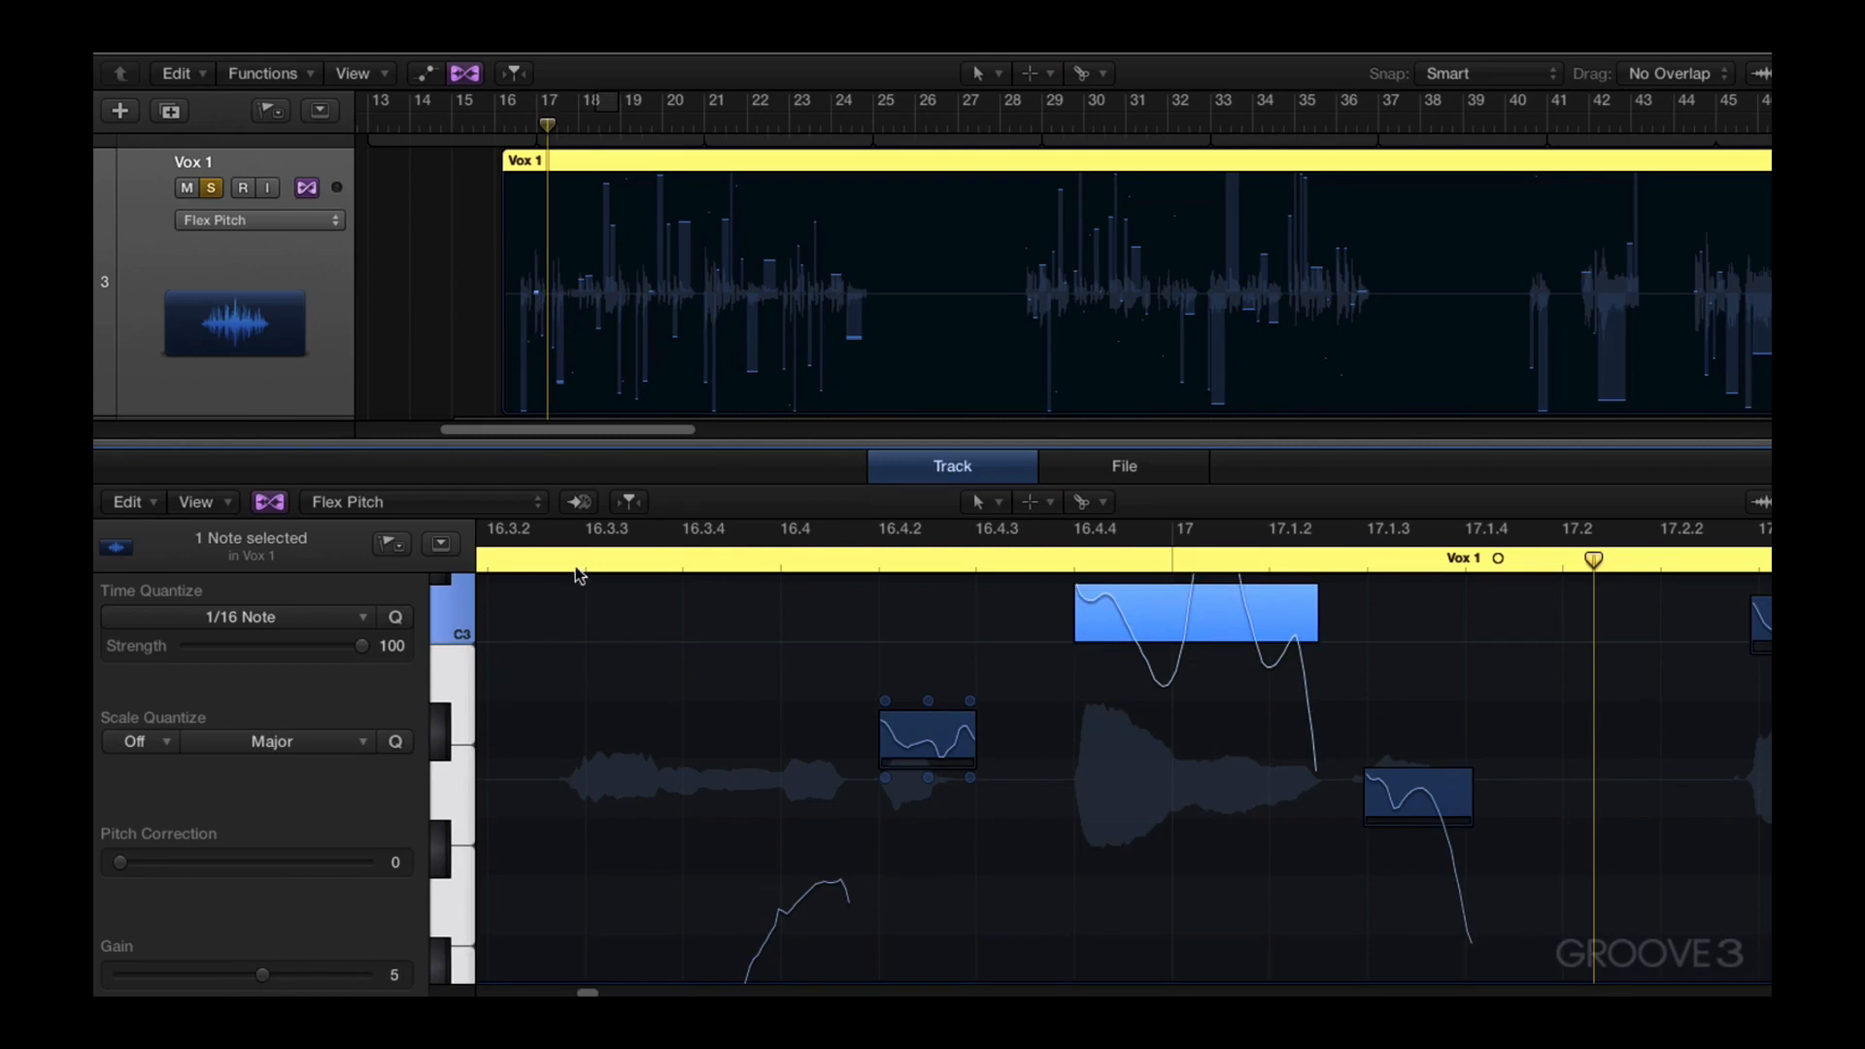
Play back the passage and set the C3 note's gain to -7 while listening
click(544, 581)
key(space)
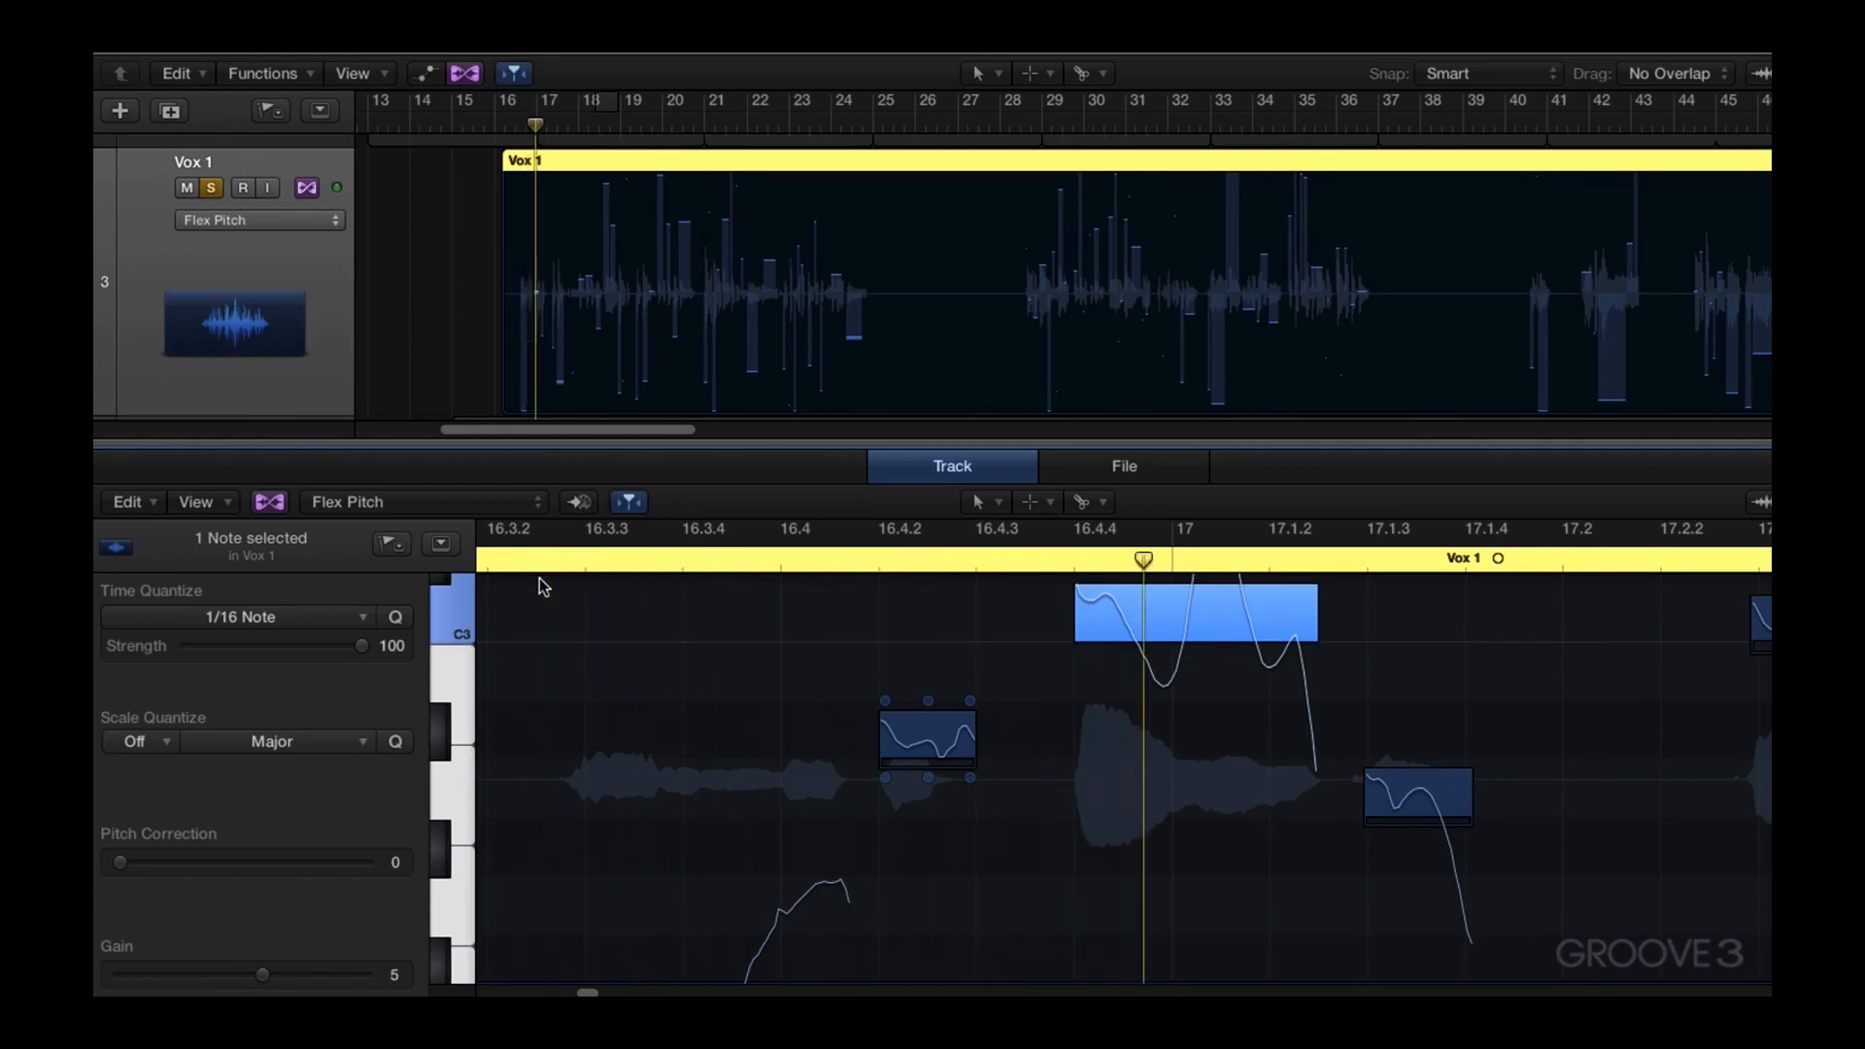
drag(265, 977, 214, 983)
key(space)
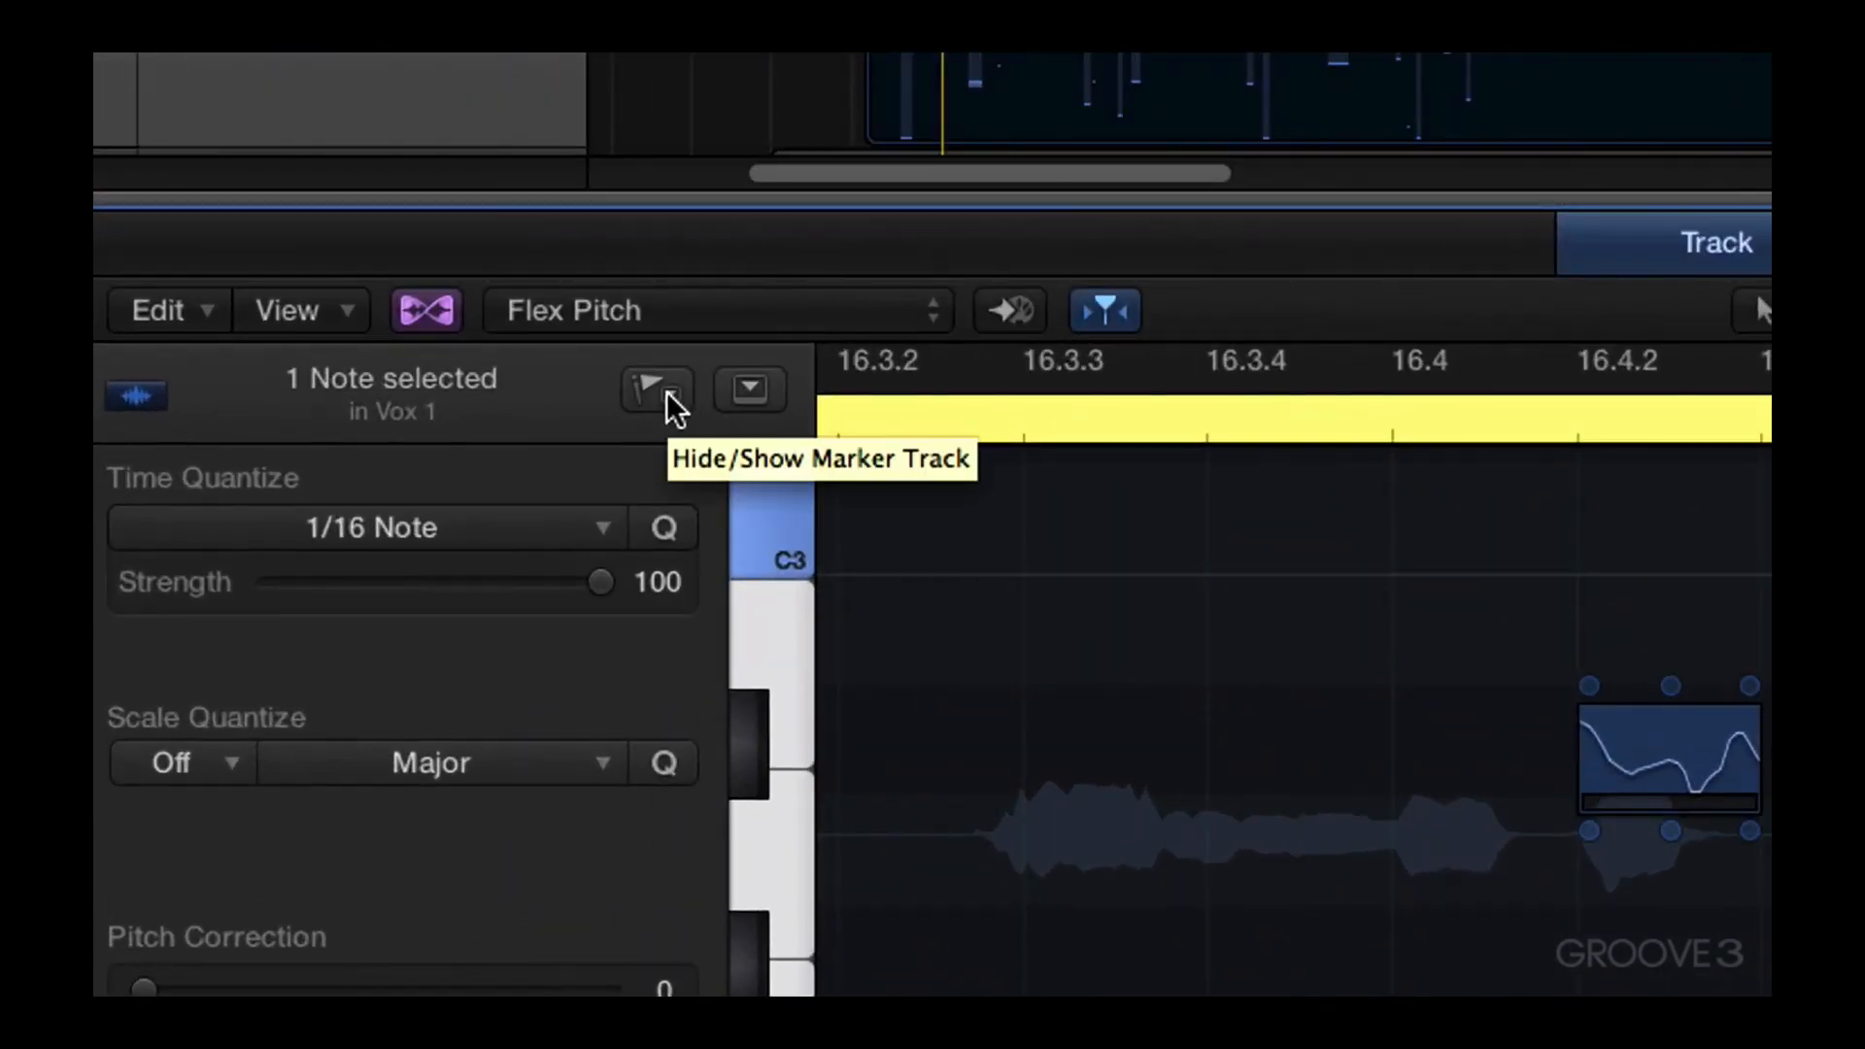
Show the marker track and the global tracks in the audio track editor, and hide both again
click(667, 392)
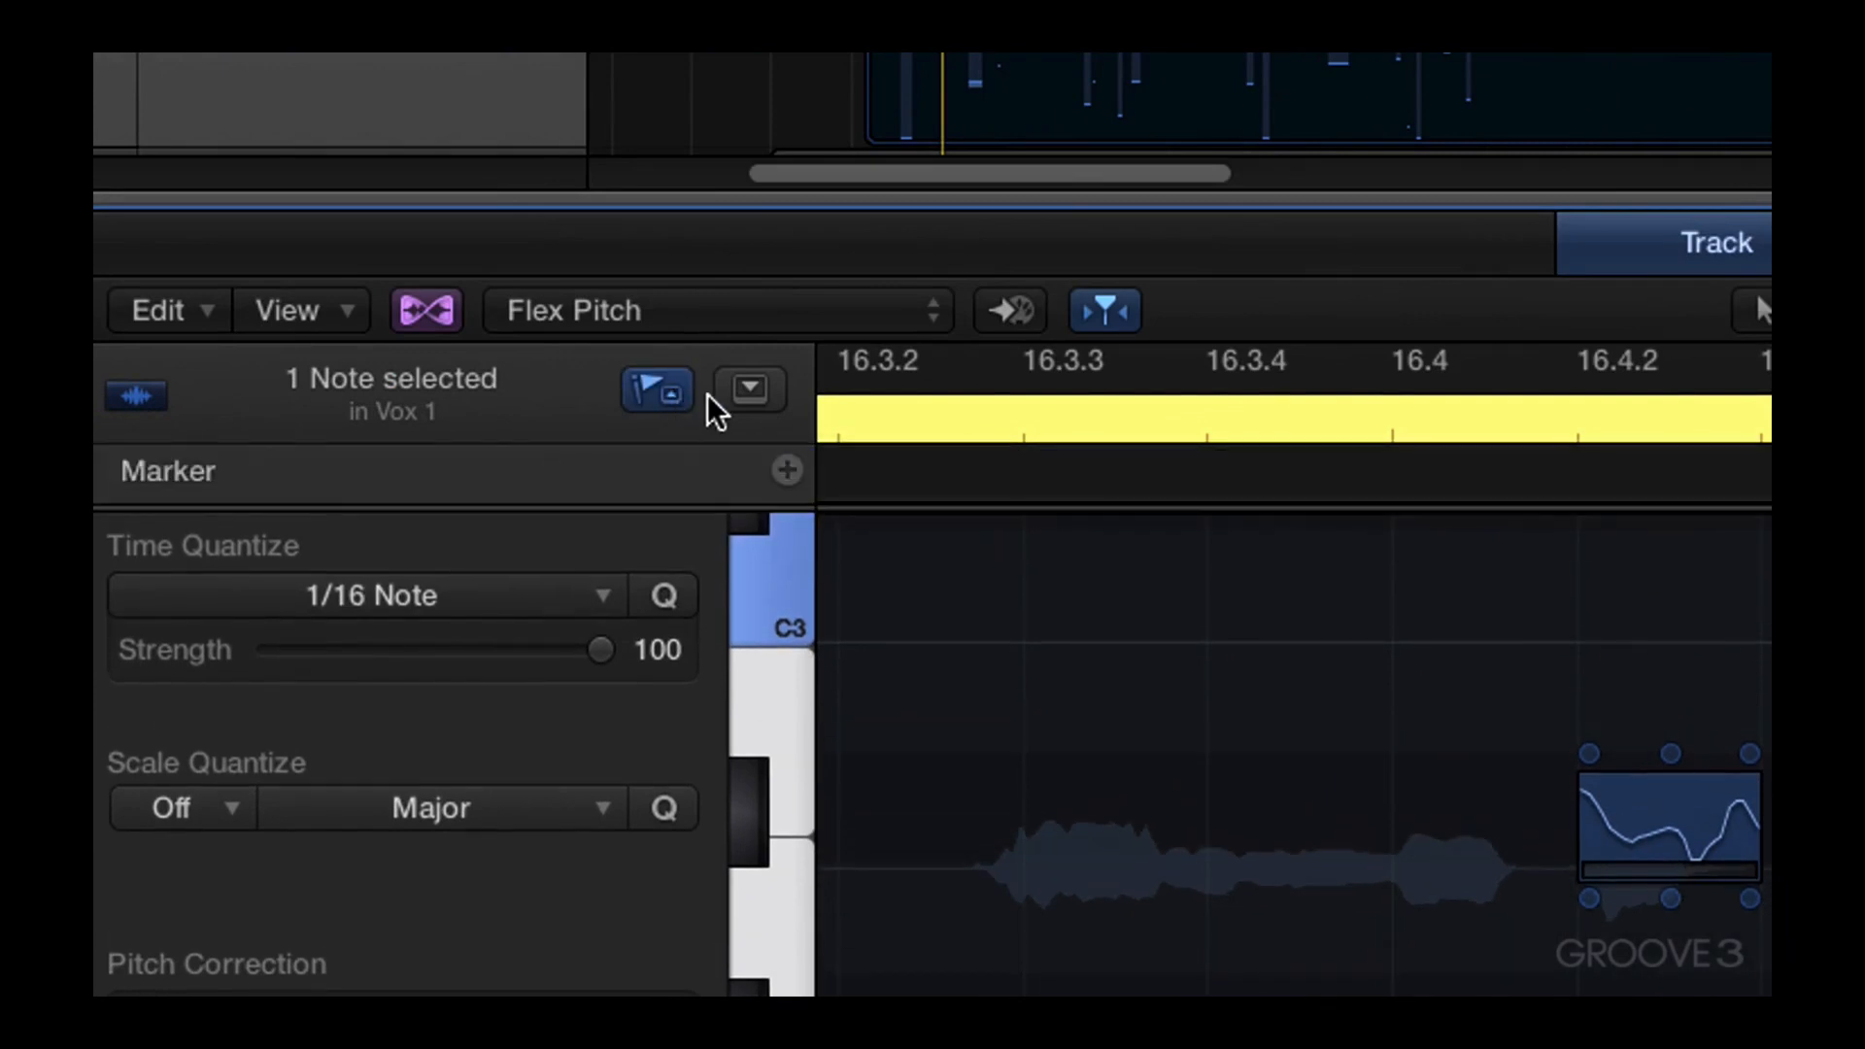
click(743, 393)
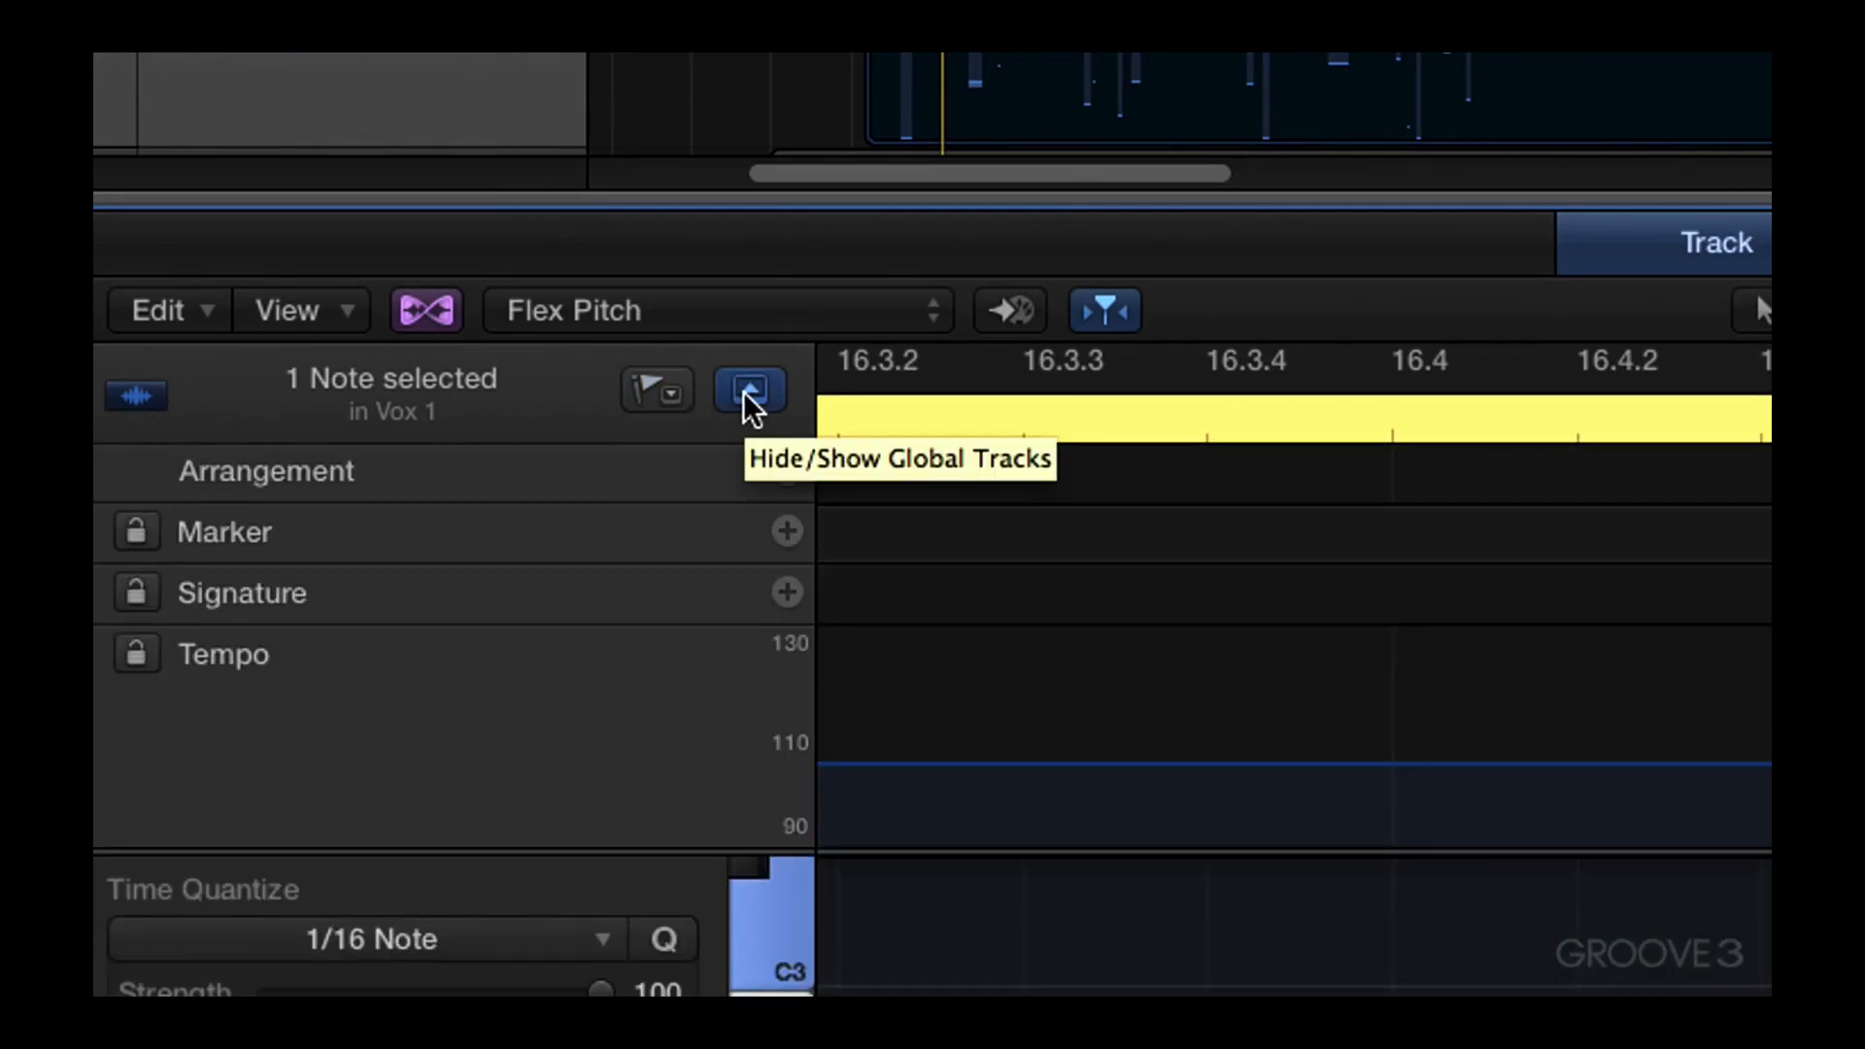
click(743, 393)
click(674, 394)
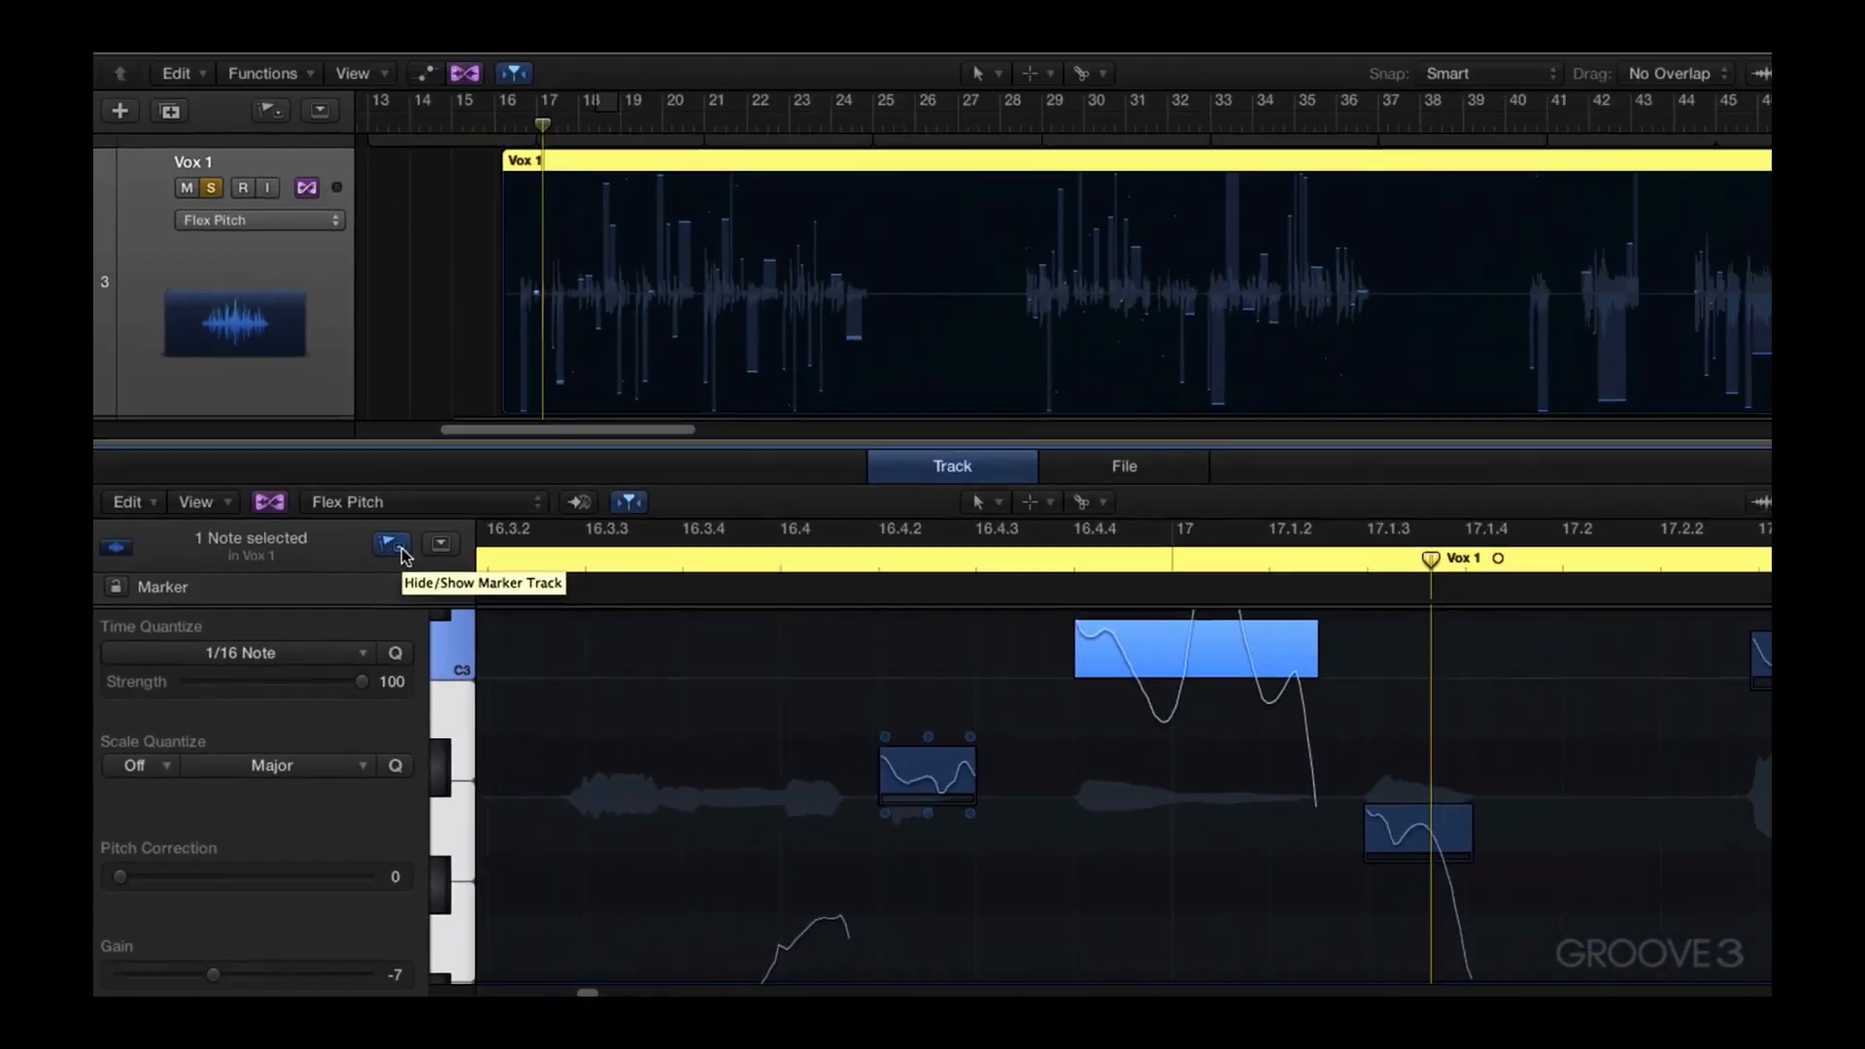
click(670, 397)
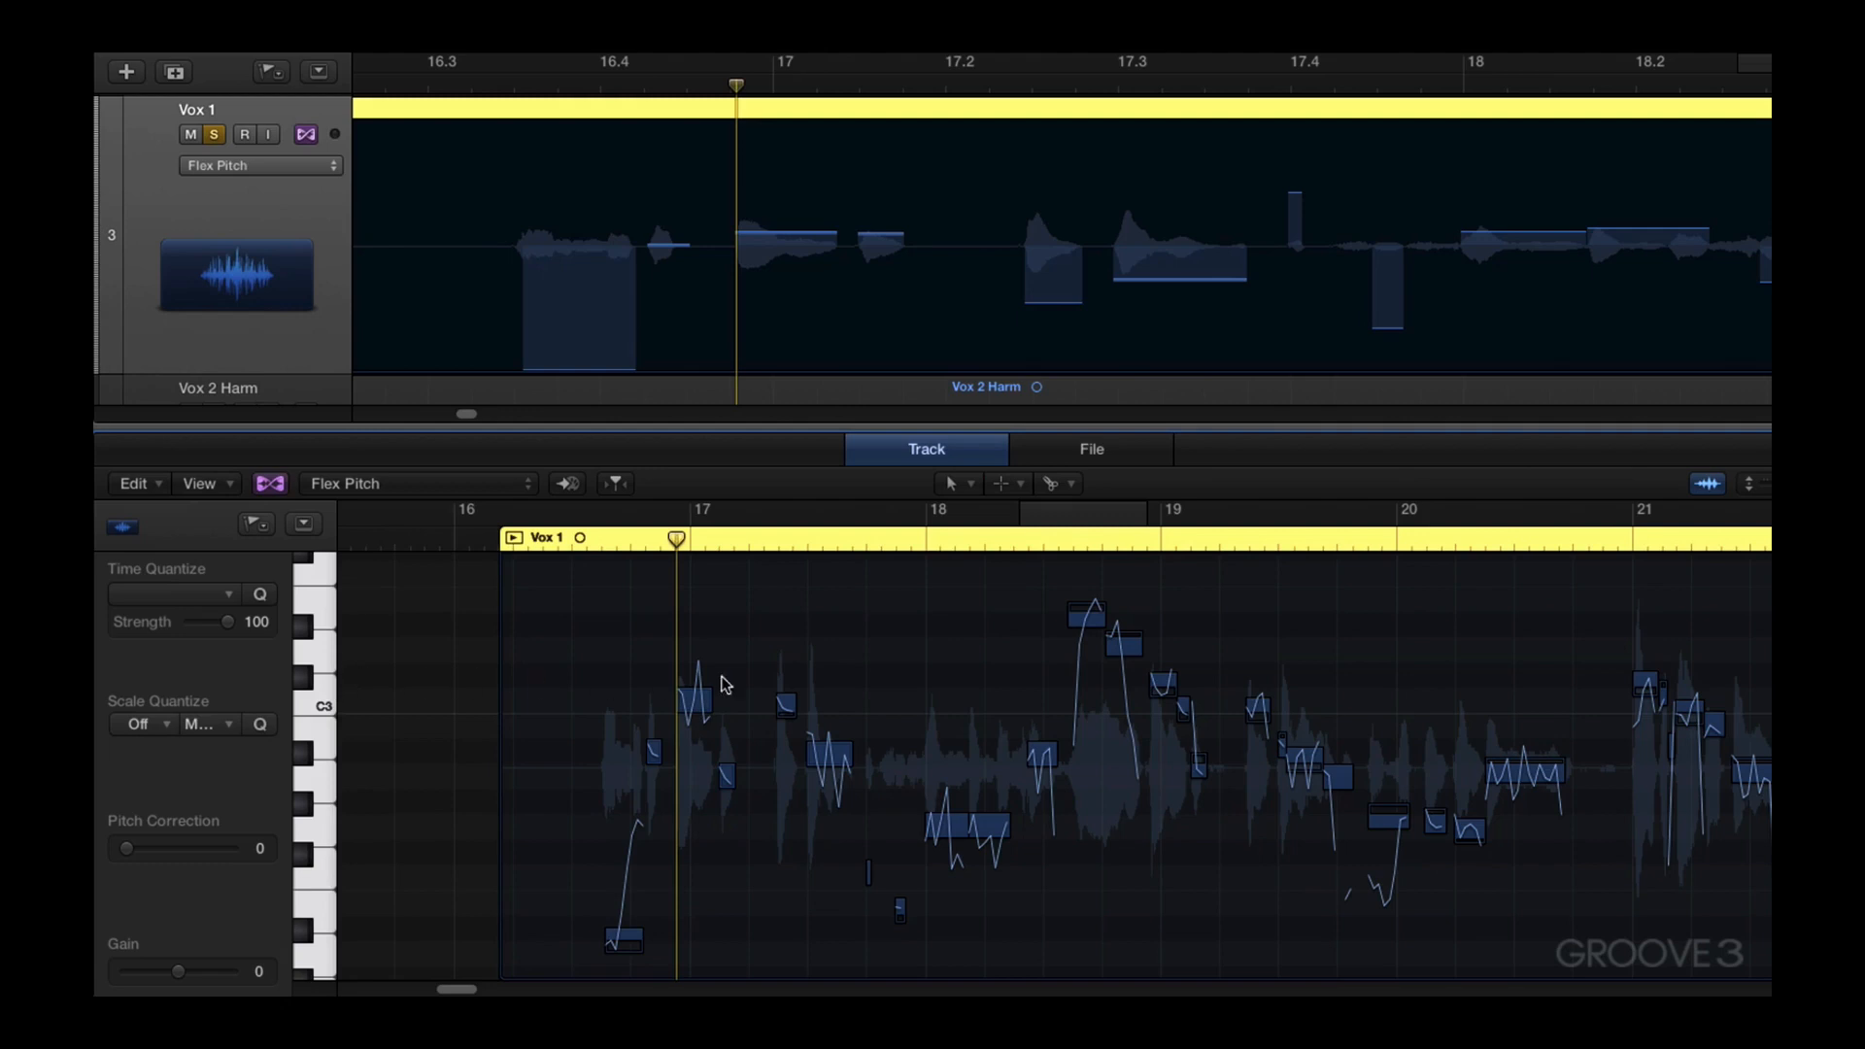
Select every C3 note of Vox 1 using the editor's piano keyboard, and clear the selection
click(320, 706)
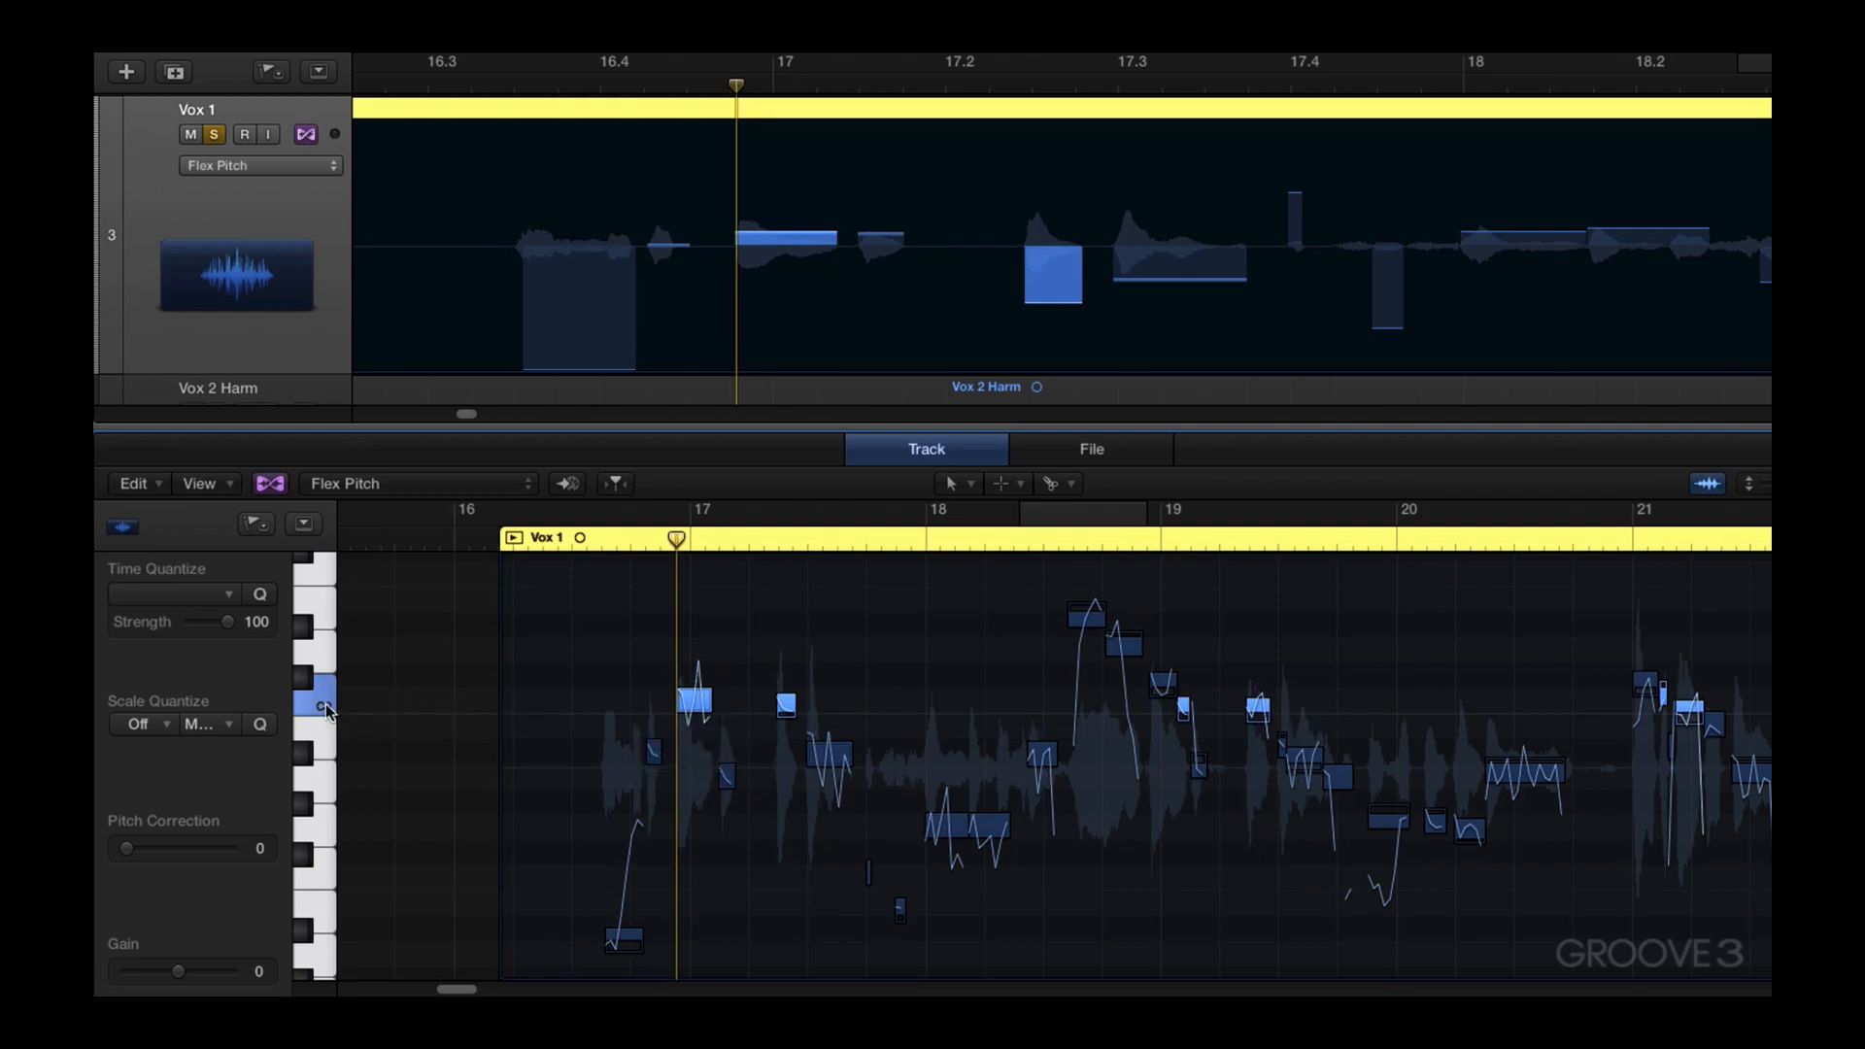
click(412, 754)
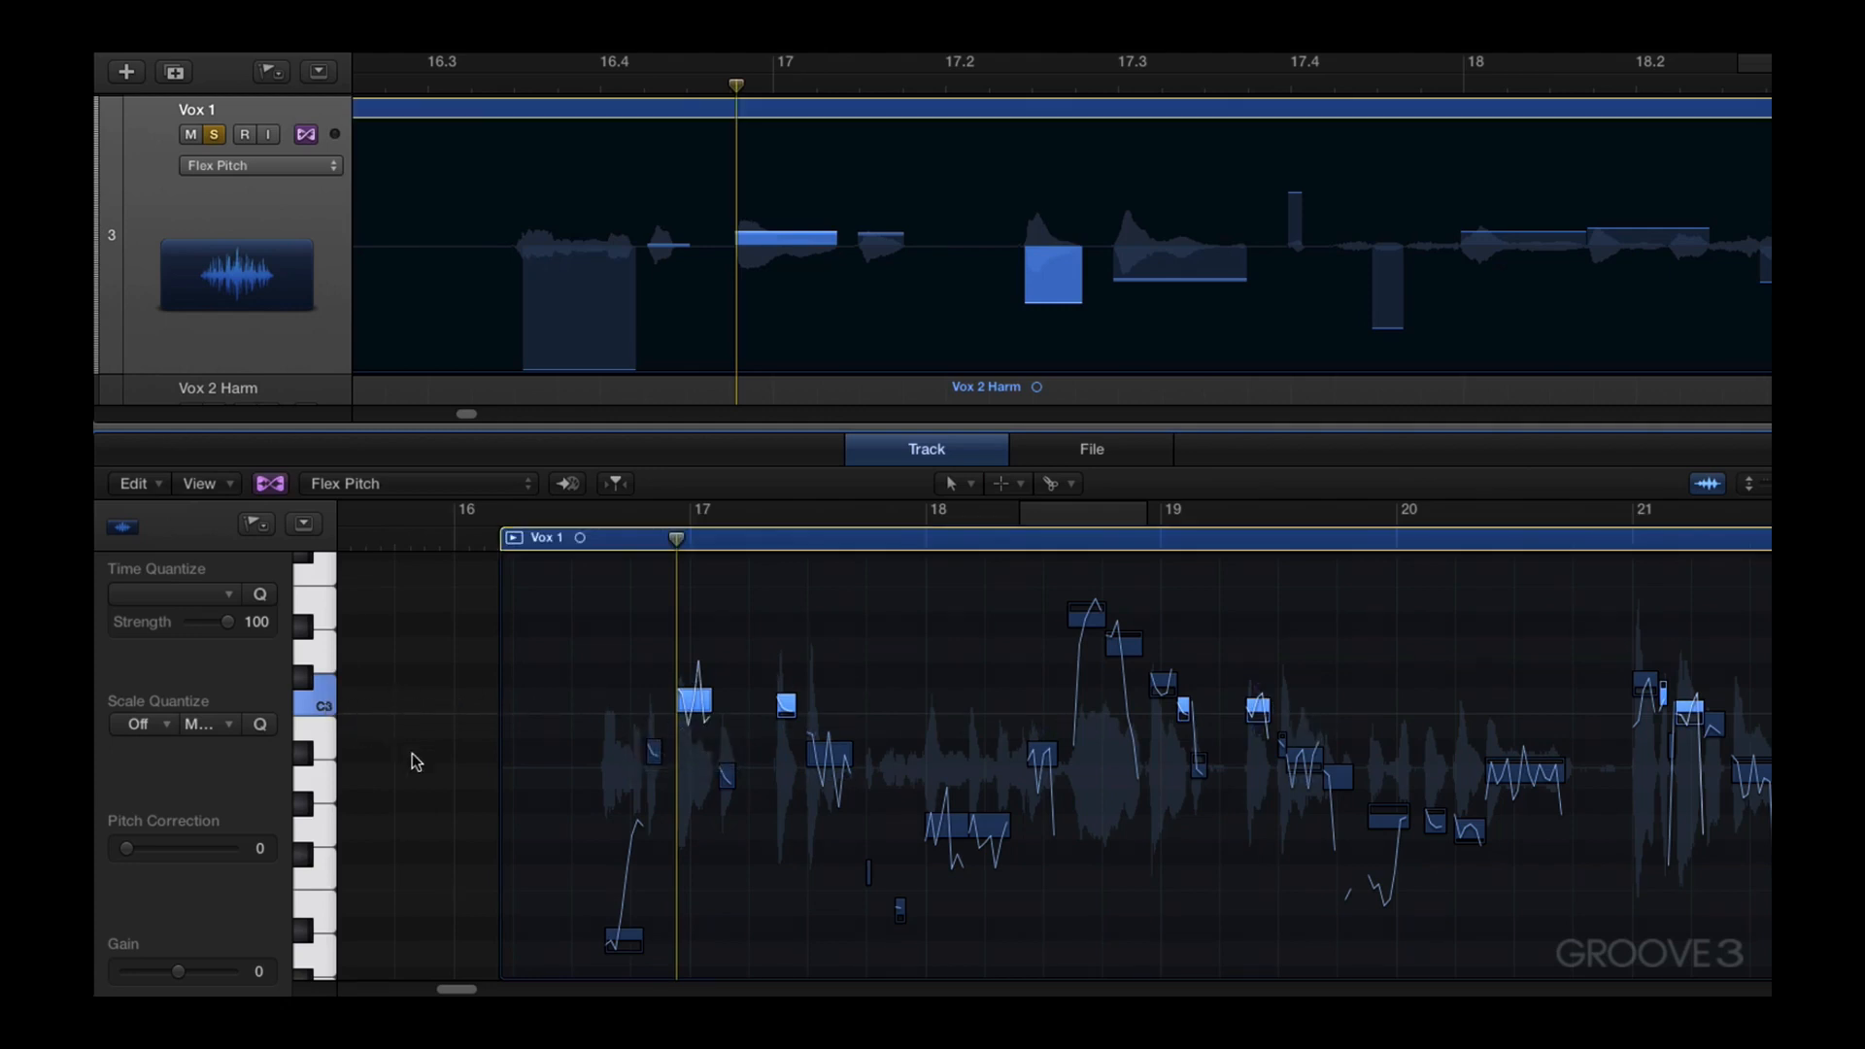
click(569, 705)
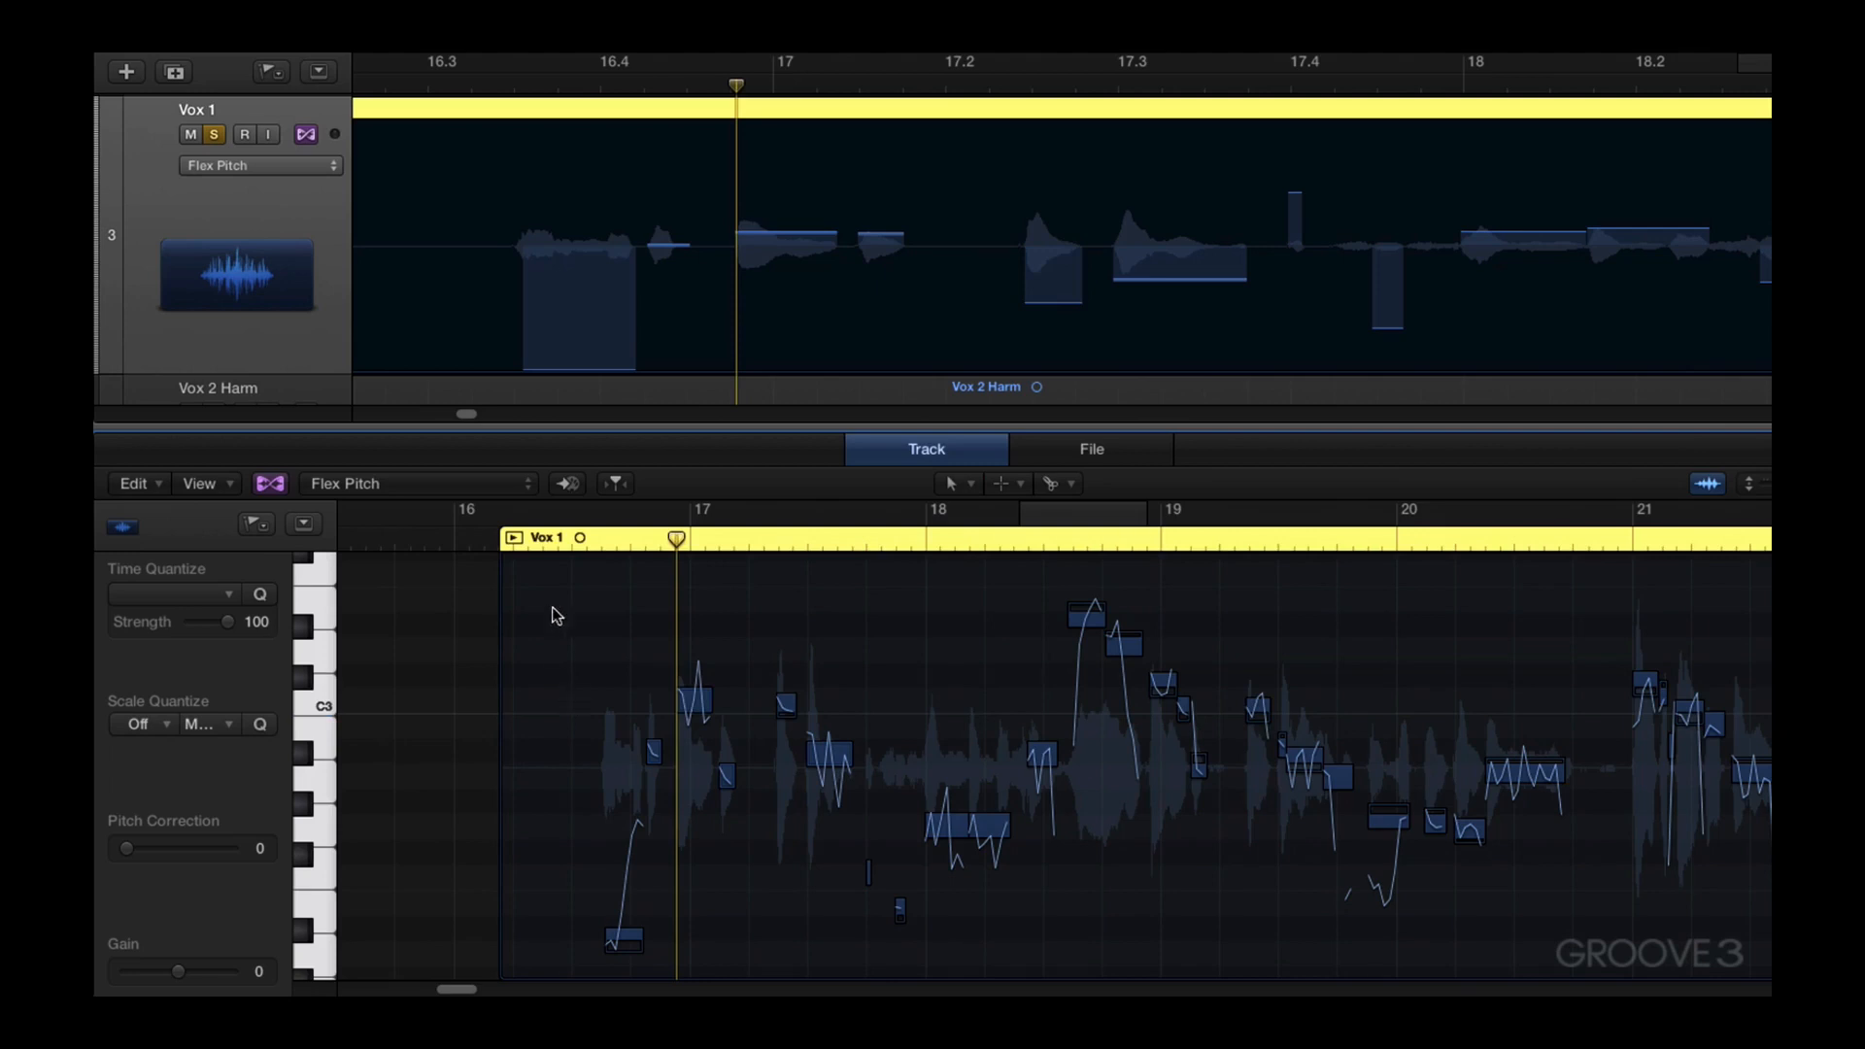
Preview the Vox 1 region from the editor, stop playback, and try the waveform zoom
click(515, 539)
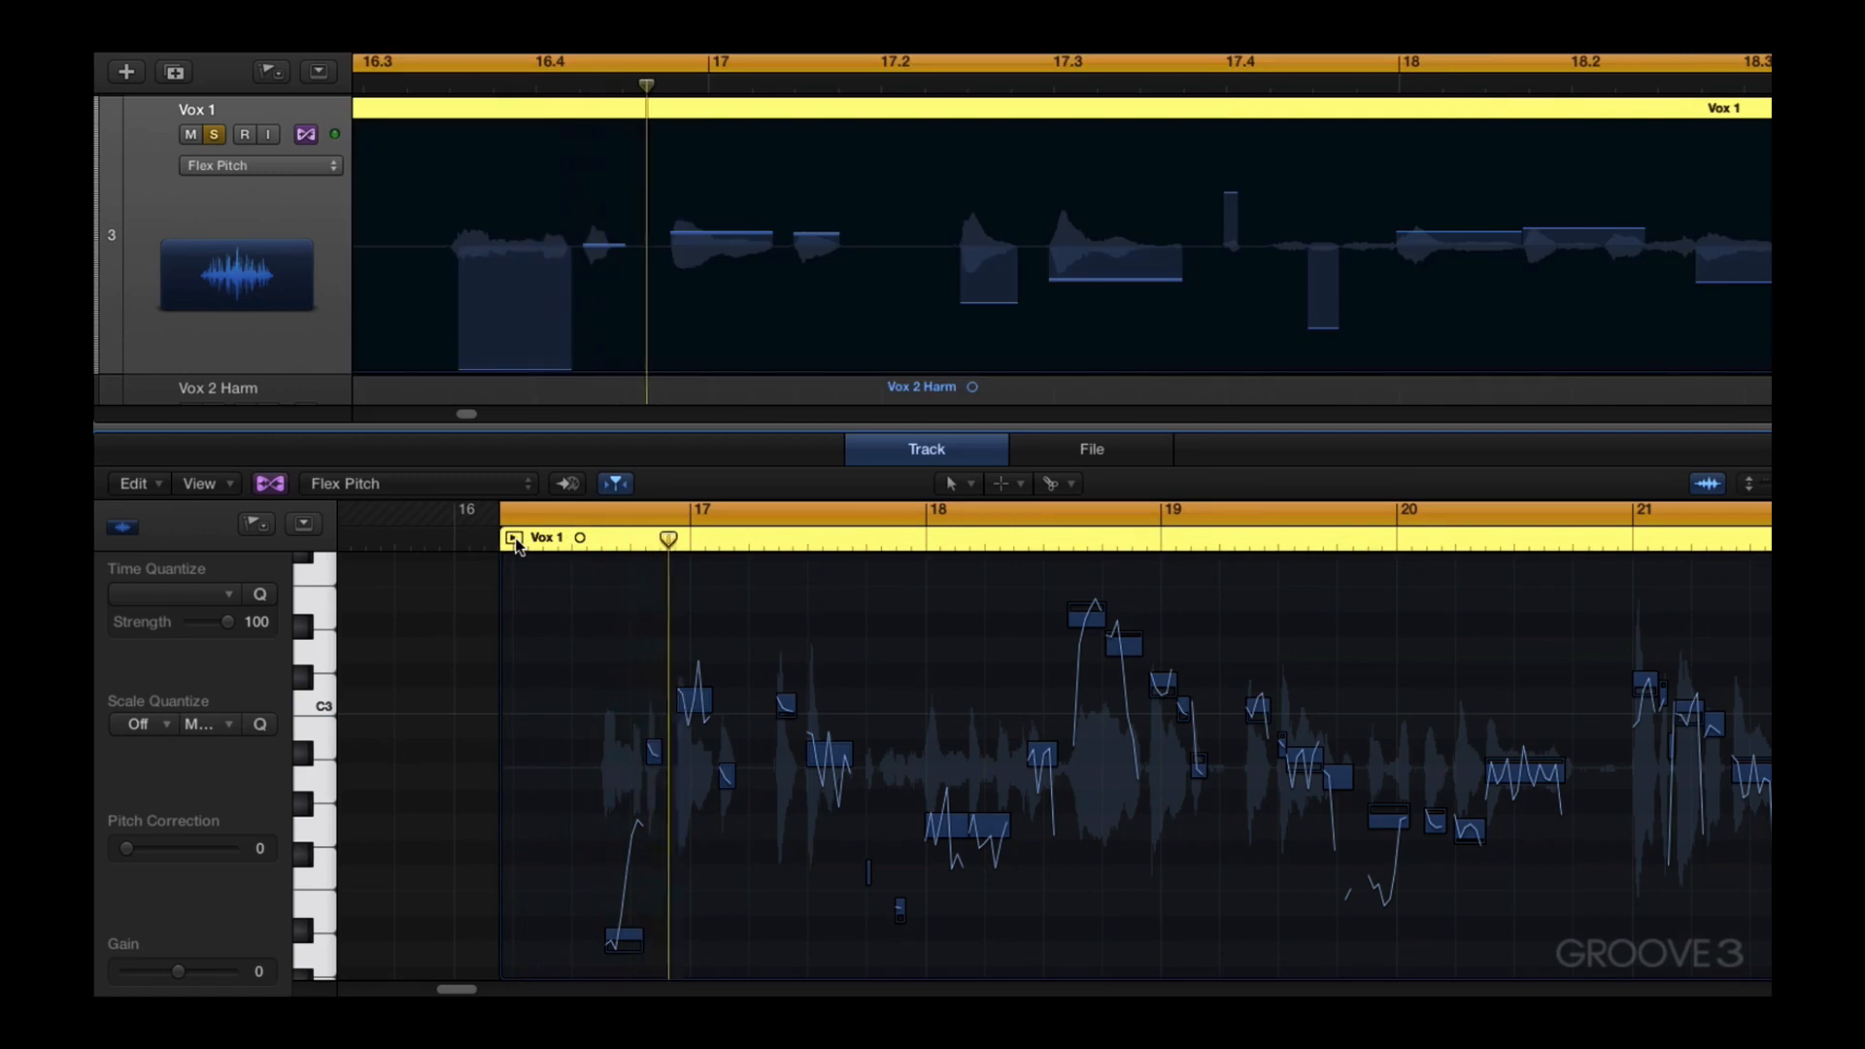
click(515, 539)
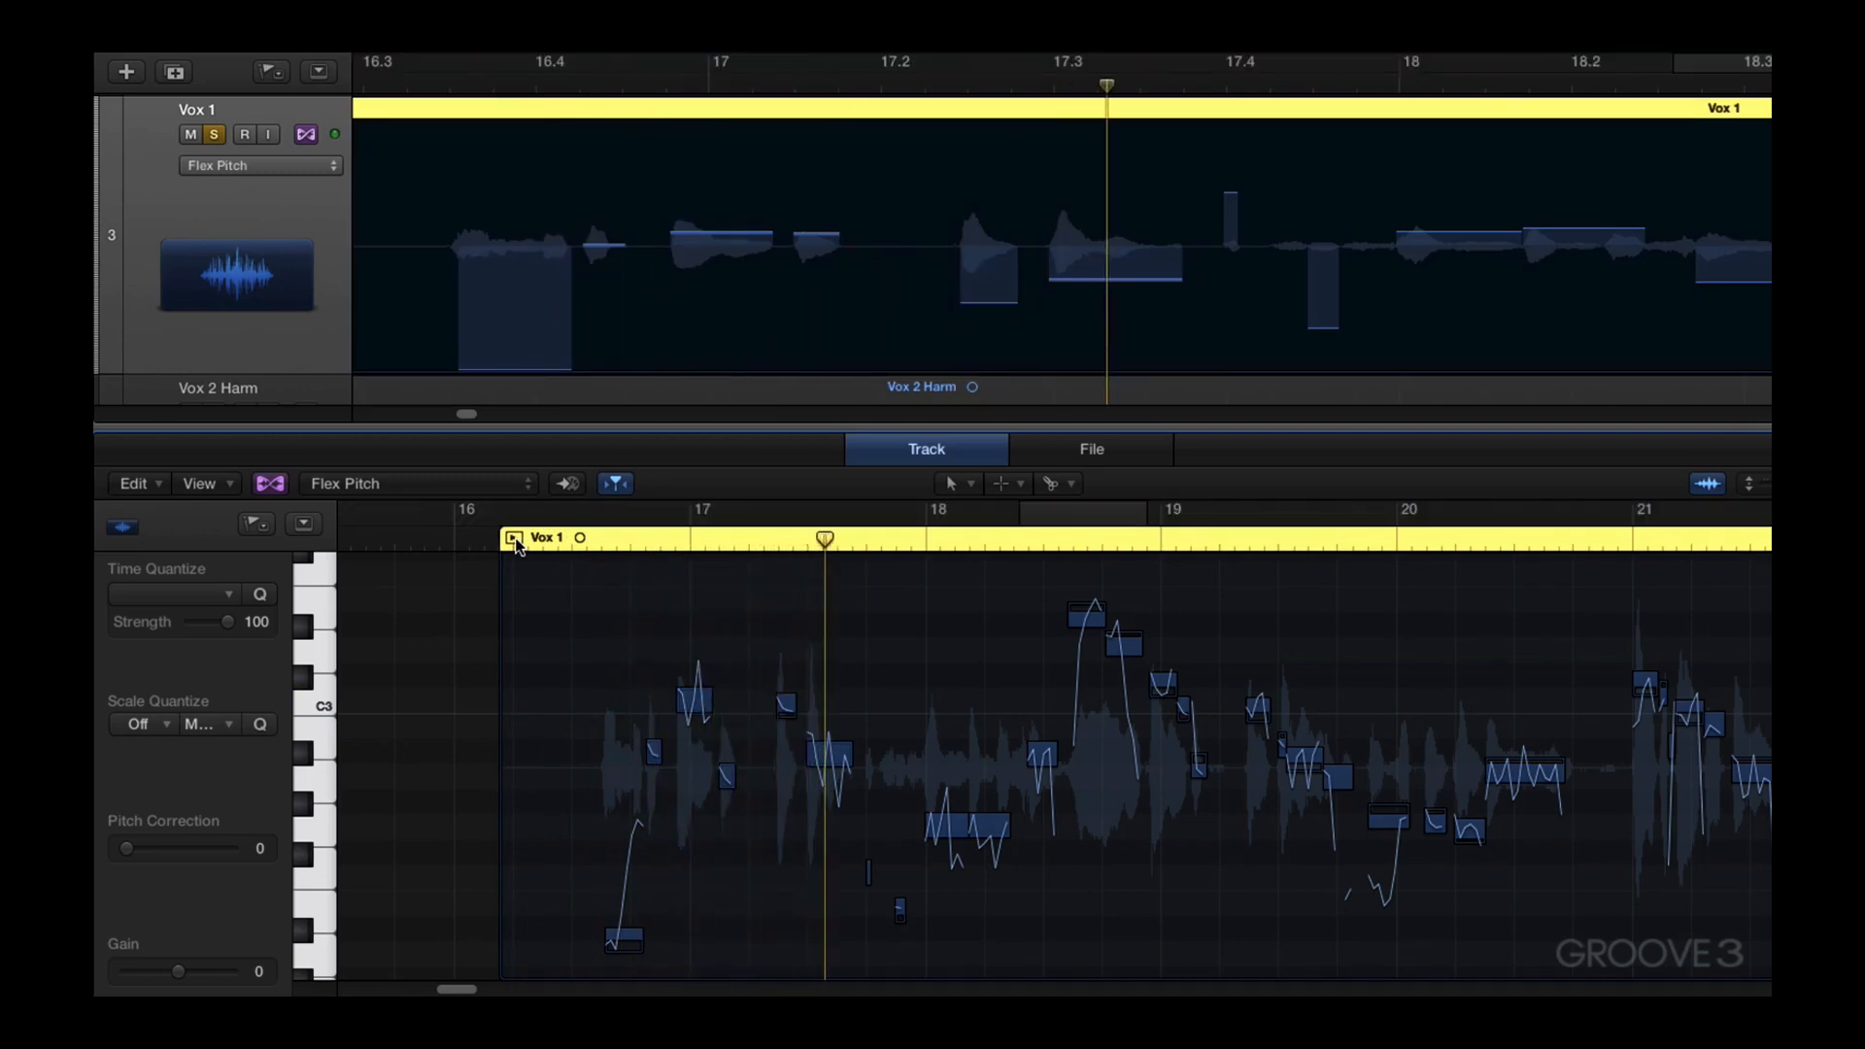
click(1707, 490)
mouse_move(1707, 490)
mouse_down()
mouse_move(1705, 418)
mouse_move(1707, 495)
mouse_up()
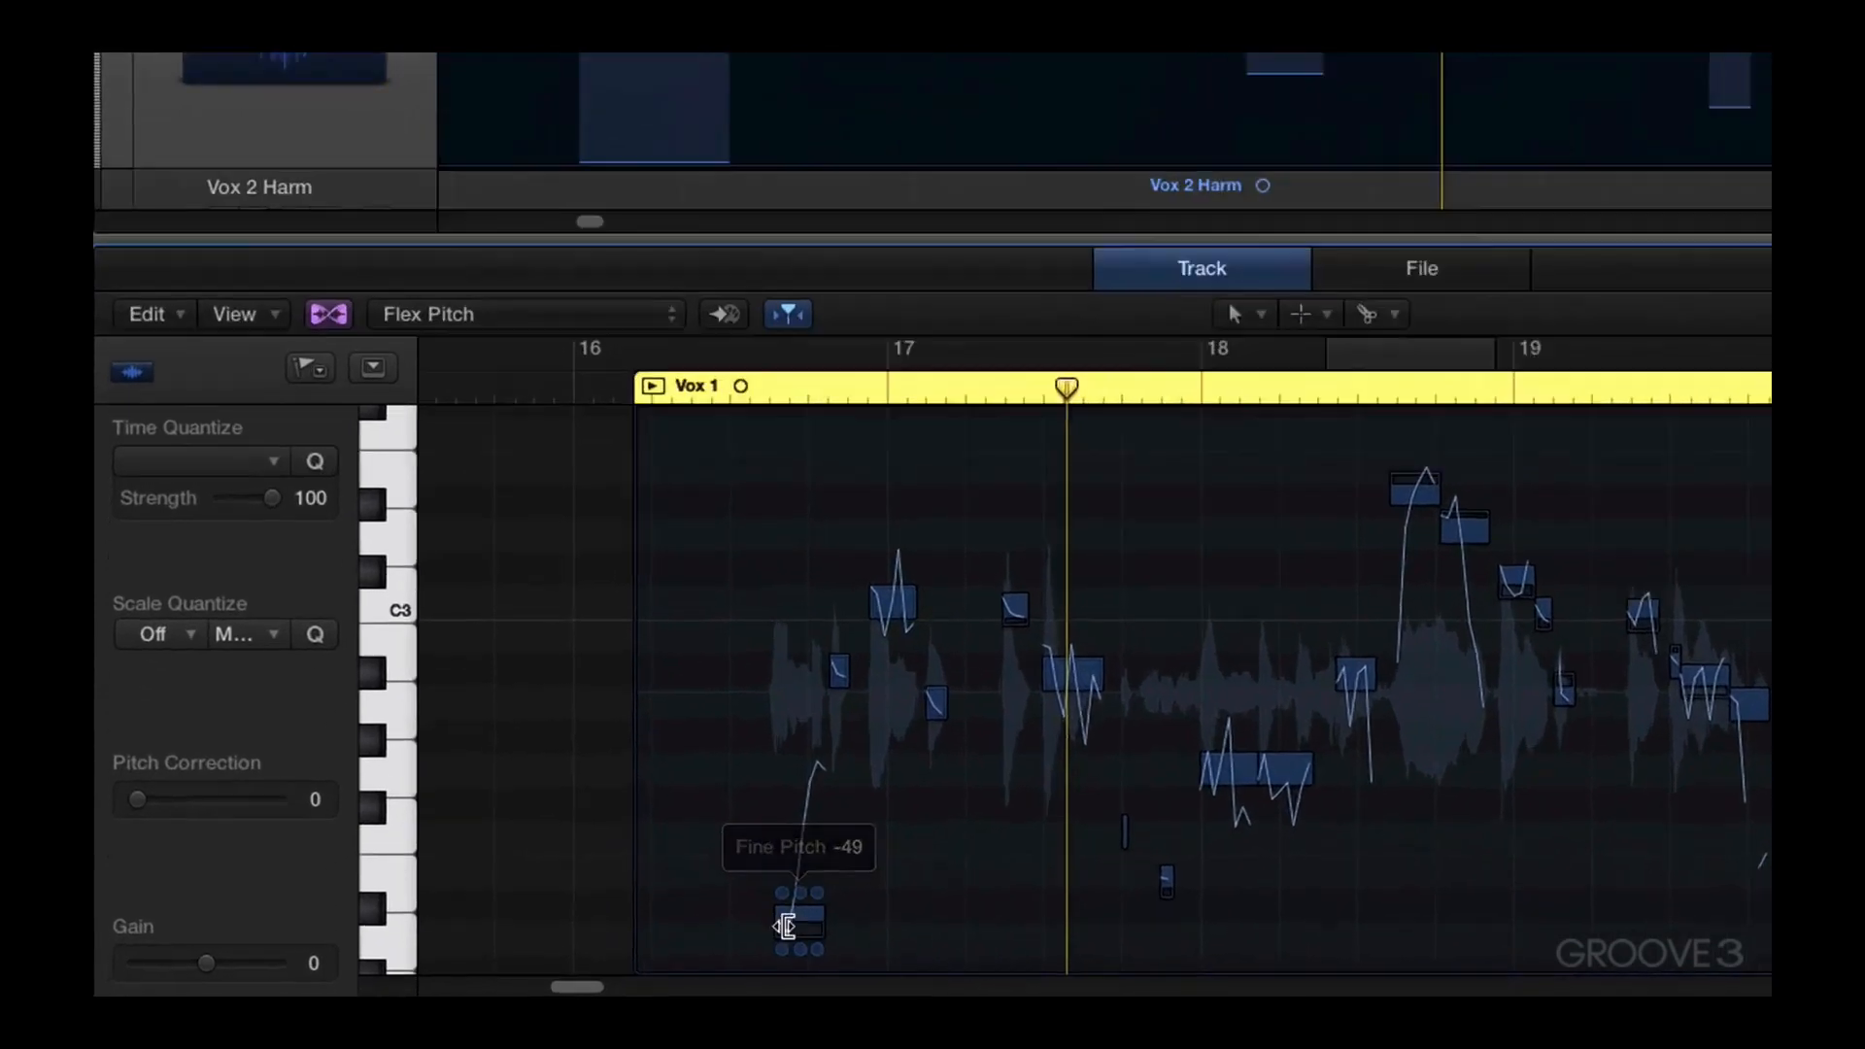
Select the Vox 1 notes near 17.2.3, 17.3 and bar 17 in turn to compare them in the editor and track region
mouse_move(590, 947)
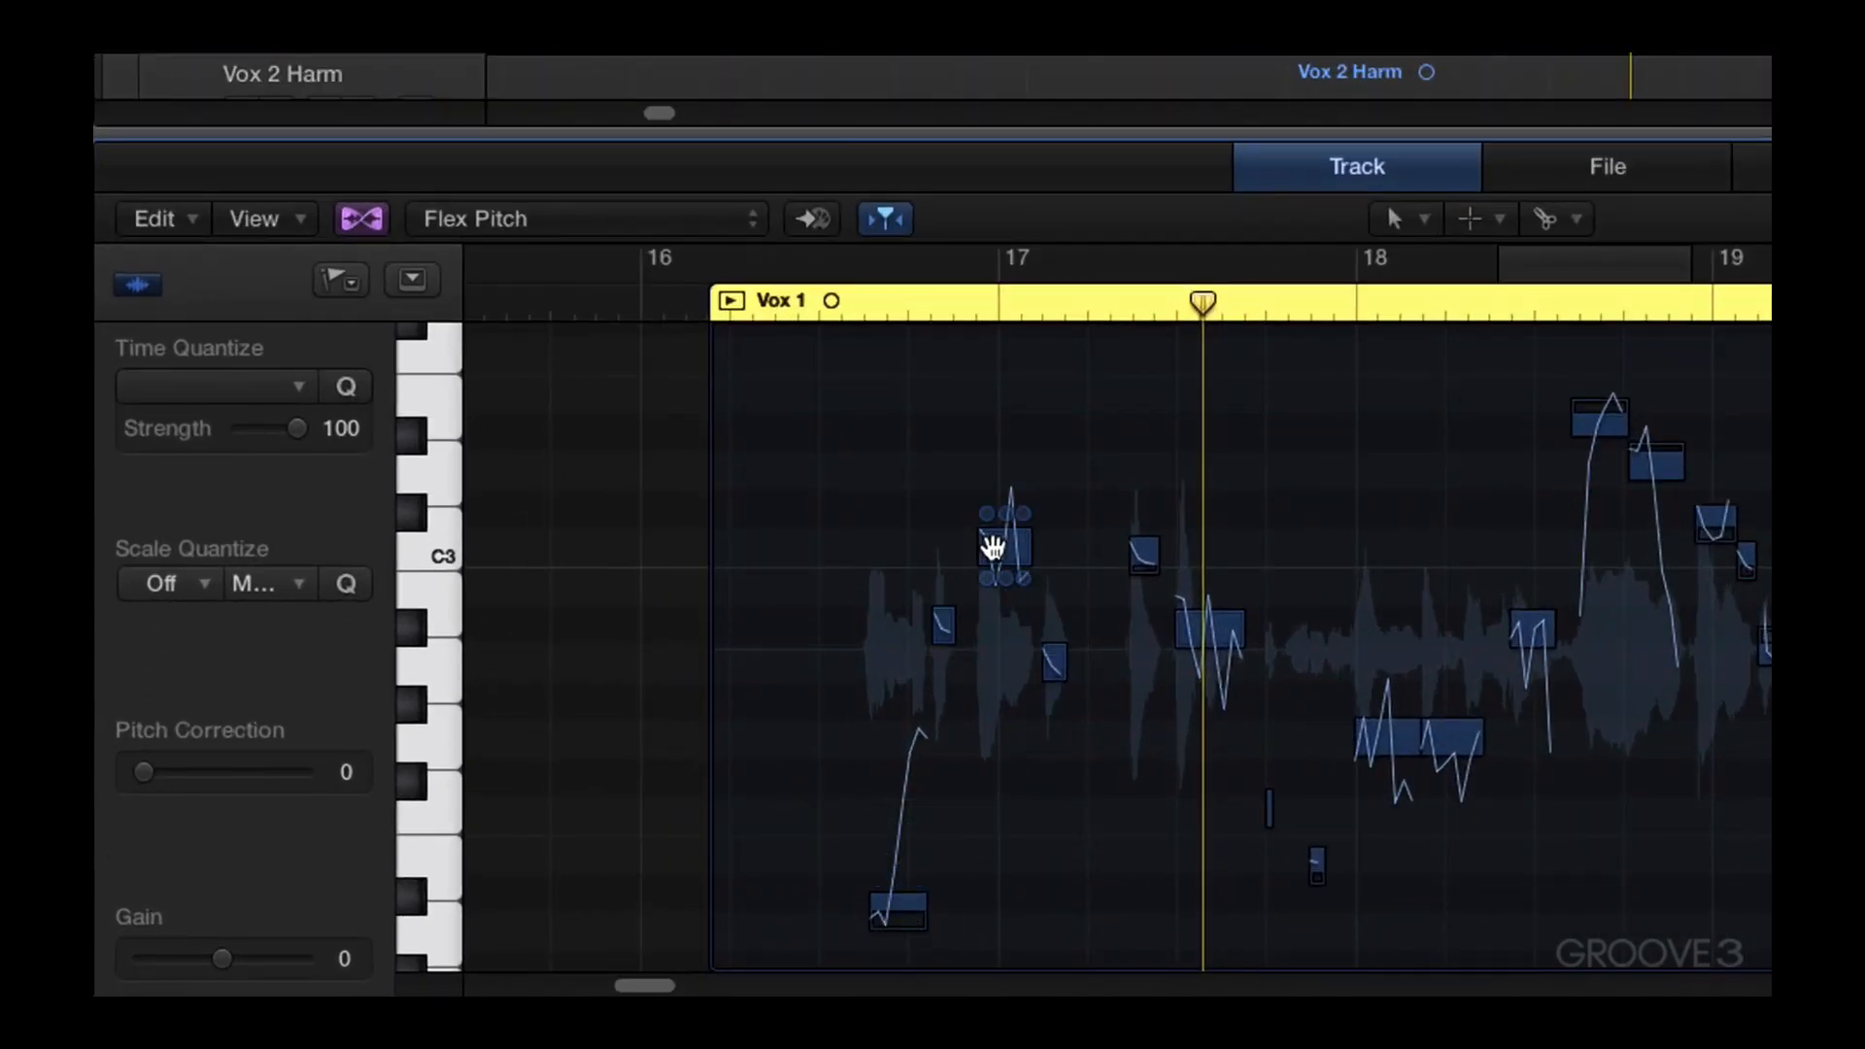
drag(813, 492, 1402, 817)
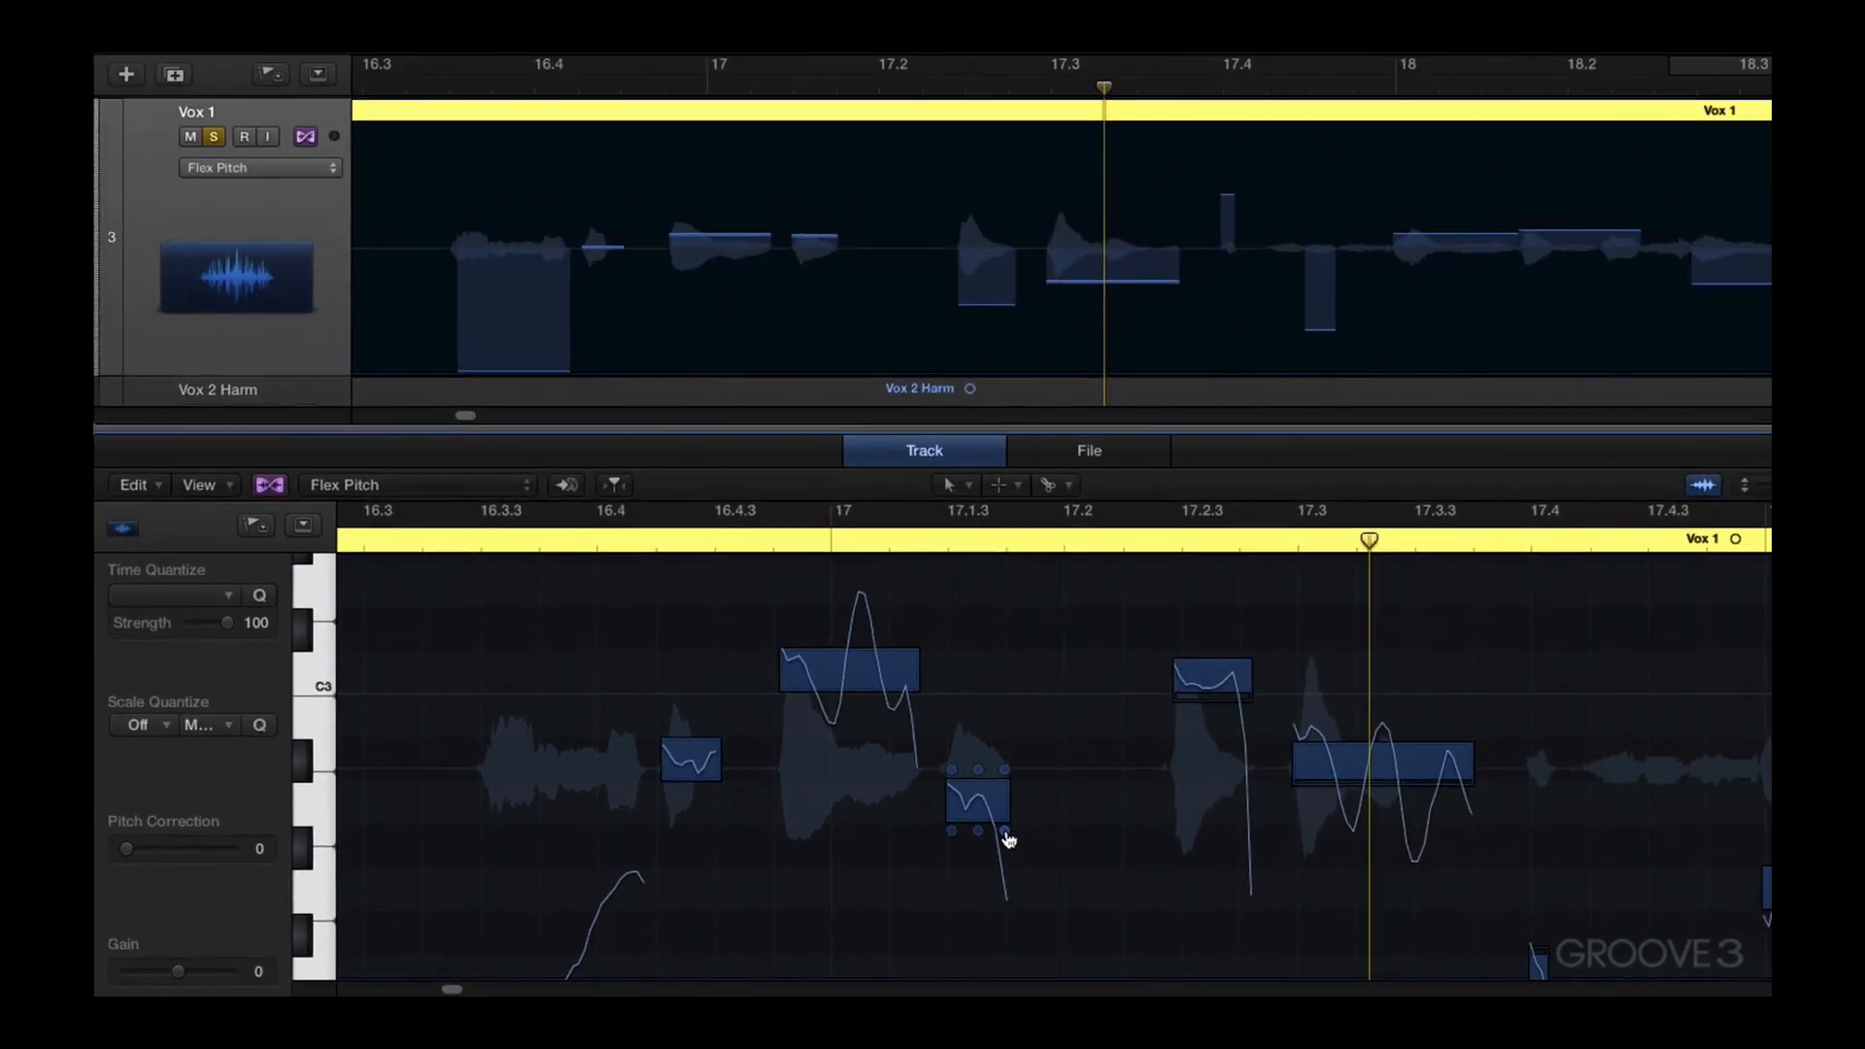
click(1217, 671)
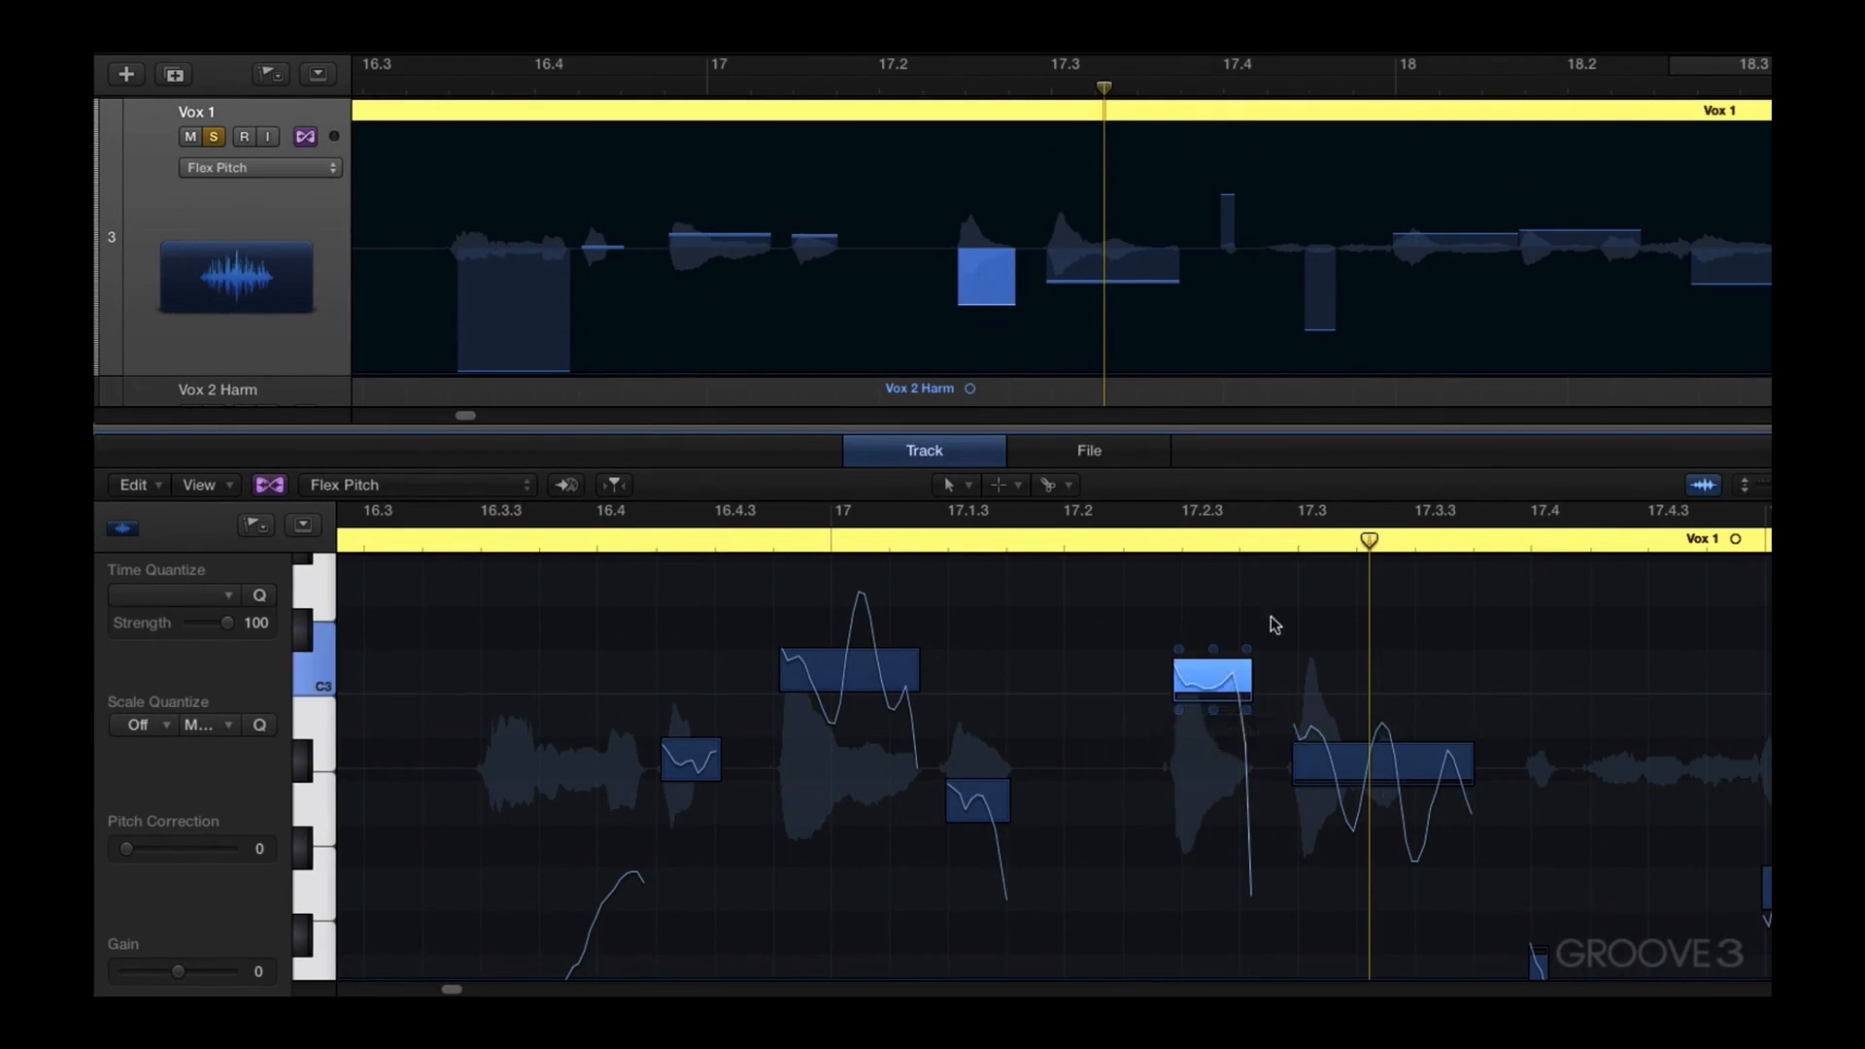
click(1354, 758)
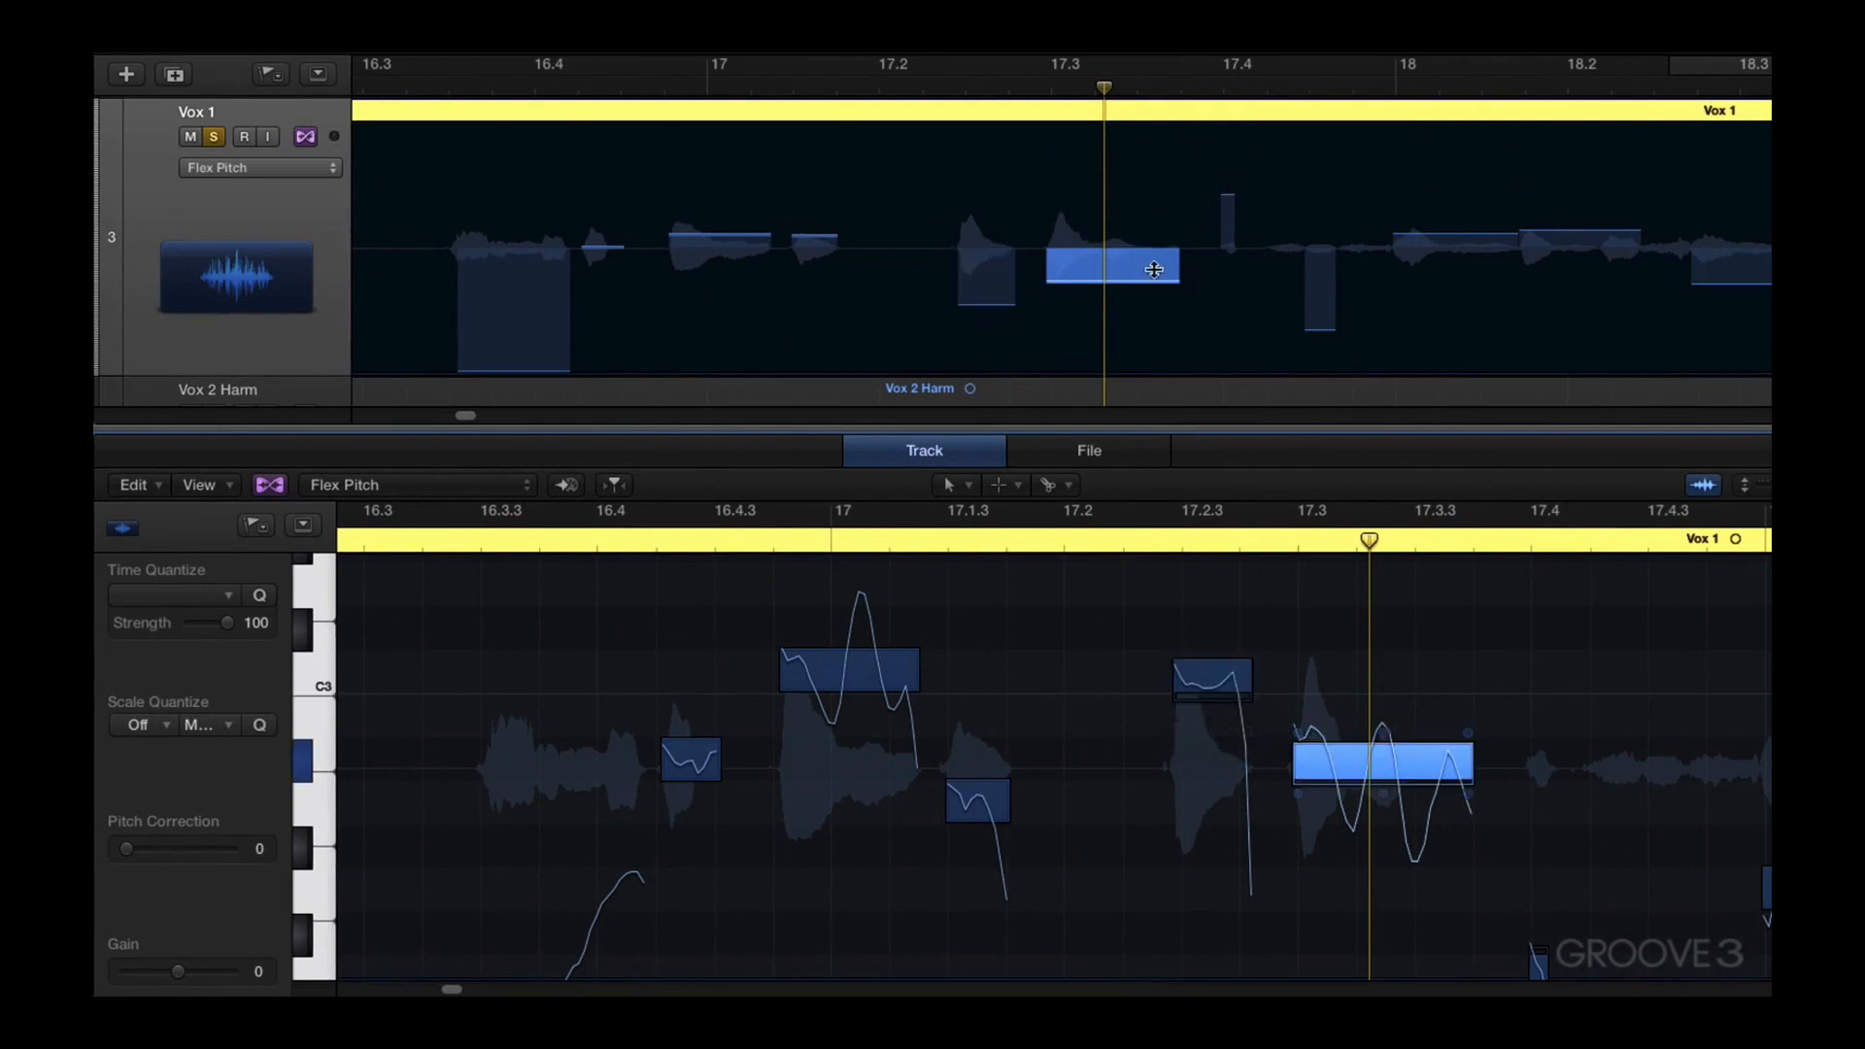
click(1206, 672)
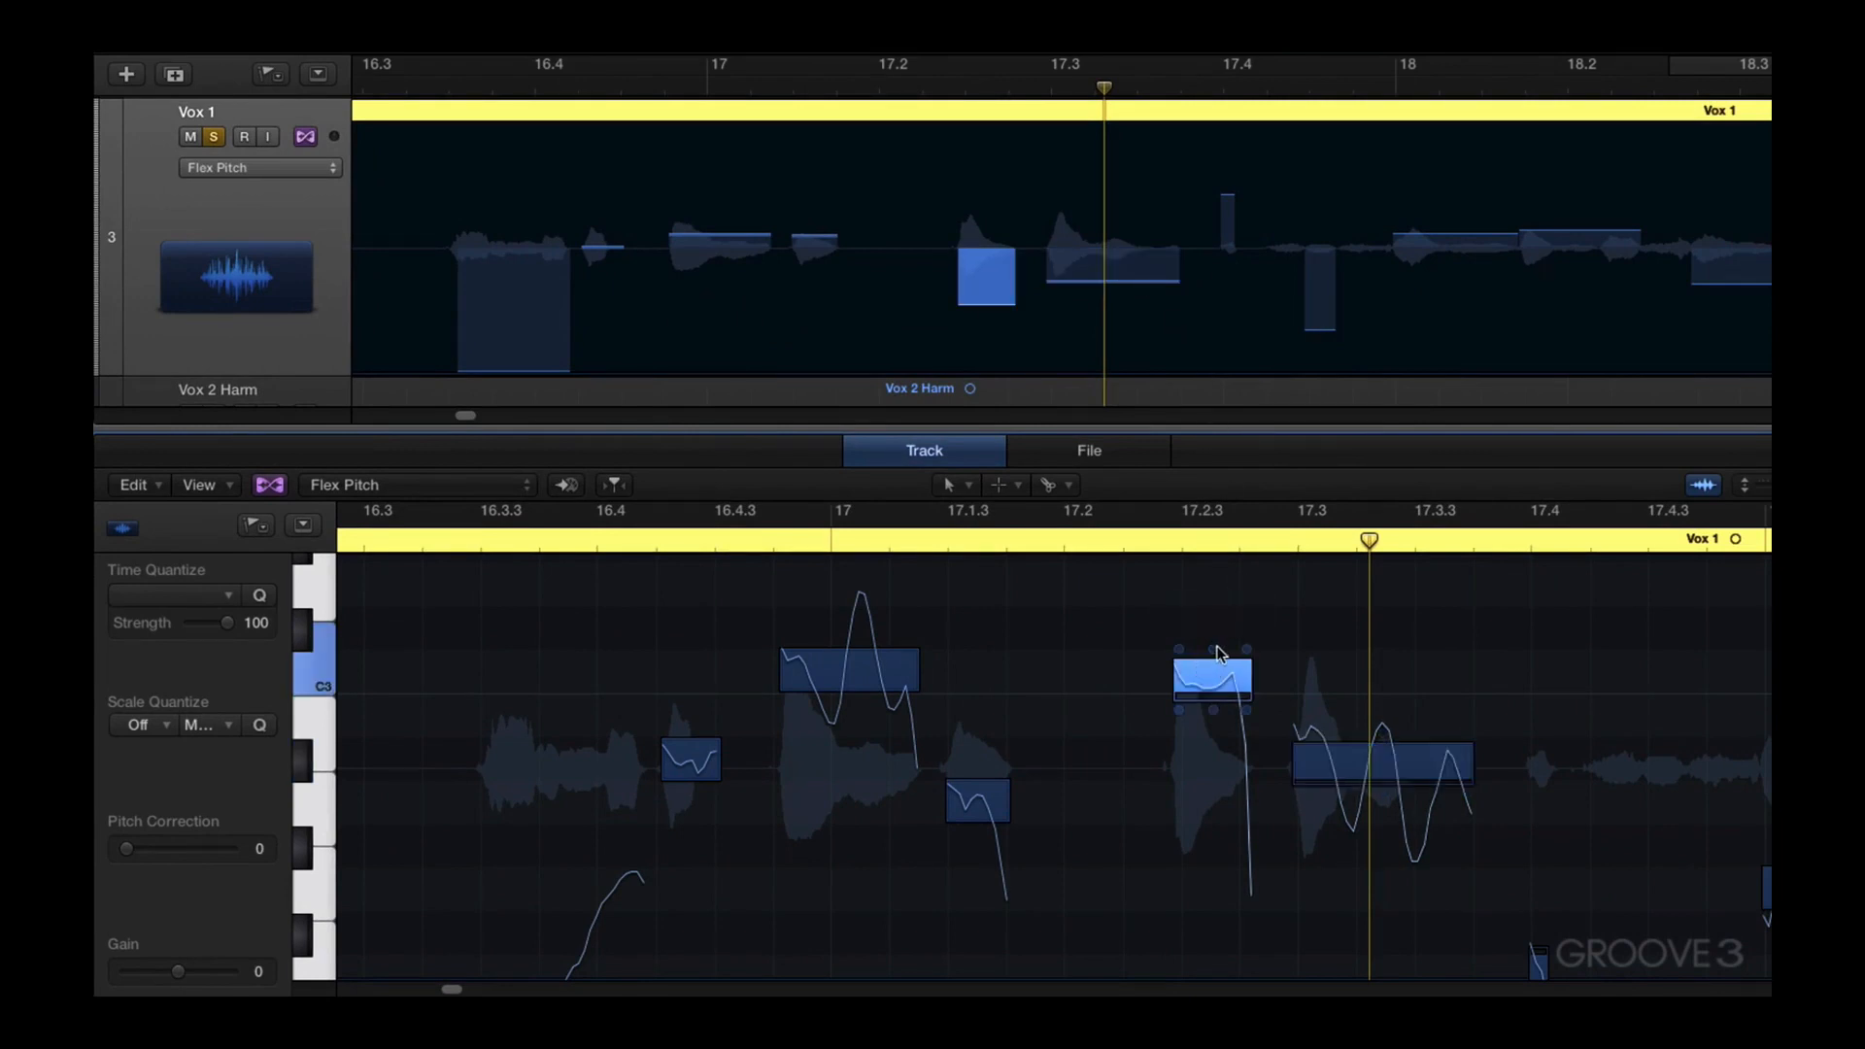
mouse_move(1214, 652)
click(875, 671)
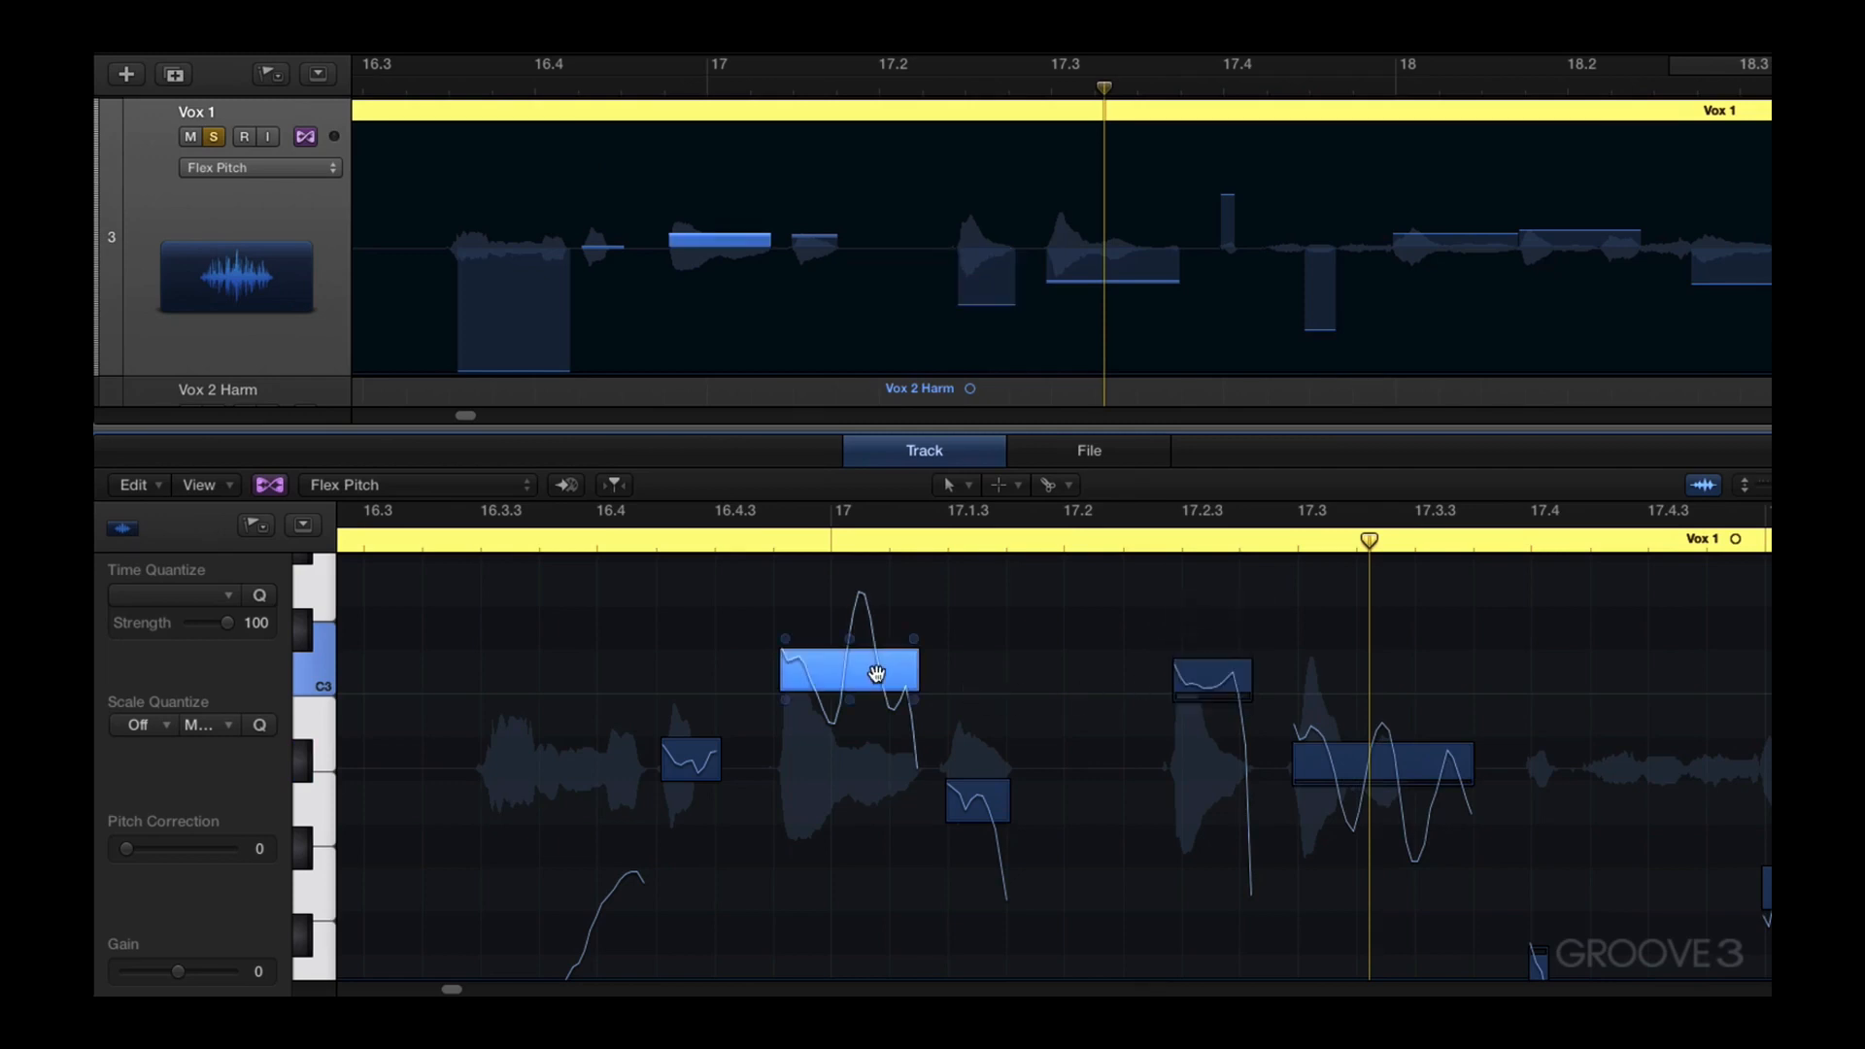
Lower the fine pitch of the C3 note near 17.2.3, and restore its original pitch
mouse_move(851, 651)
mouse_move(1219, 662)
mouse_move(1219, 663)
mouse_down()
mouse_move(1219, 681)
mouse_move(1219, 612)
mouse_move(1219, 678)
mouse_up()
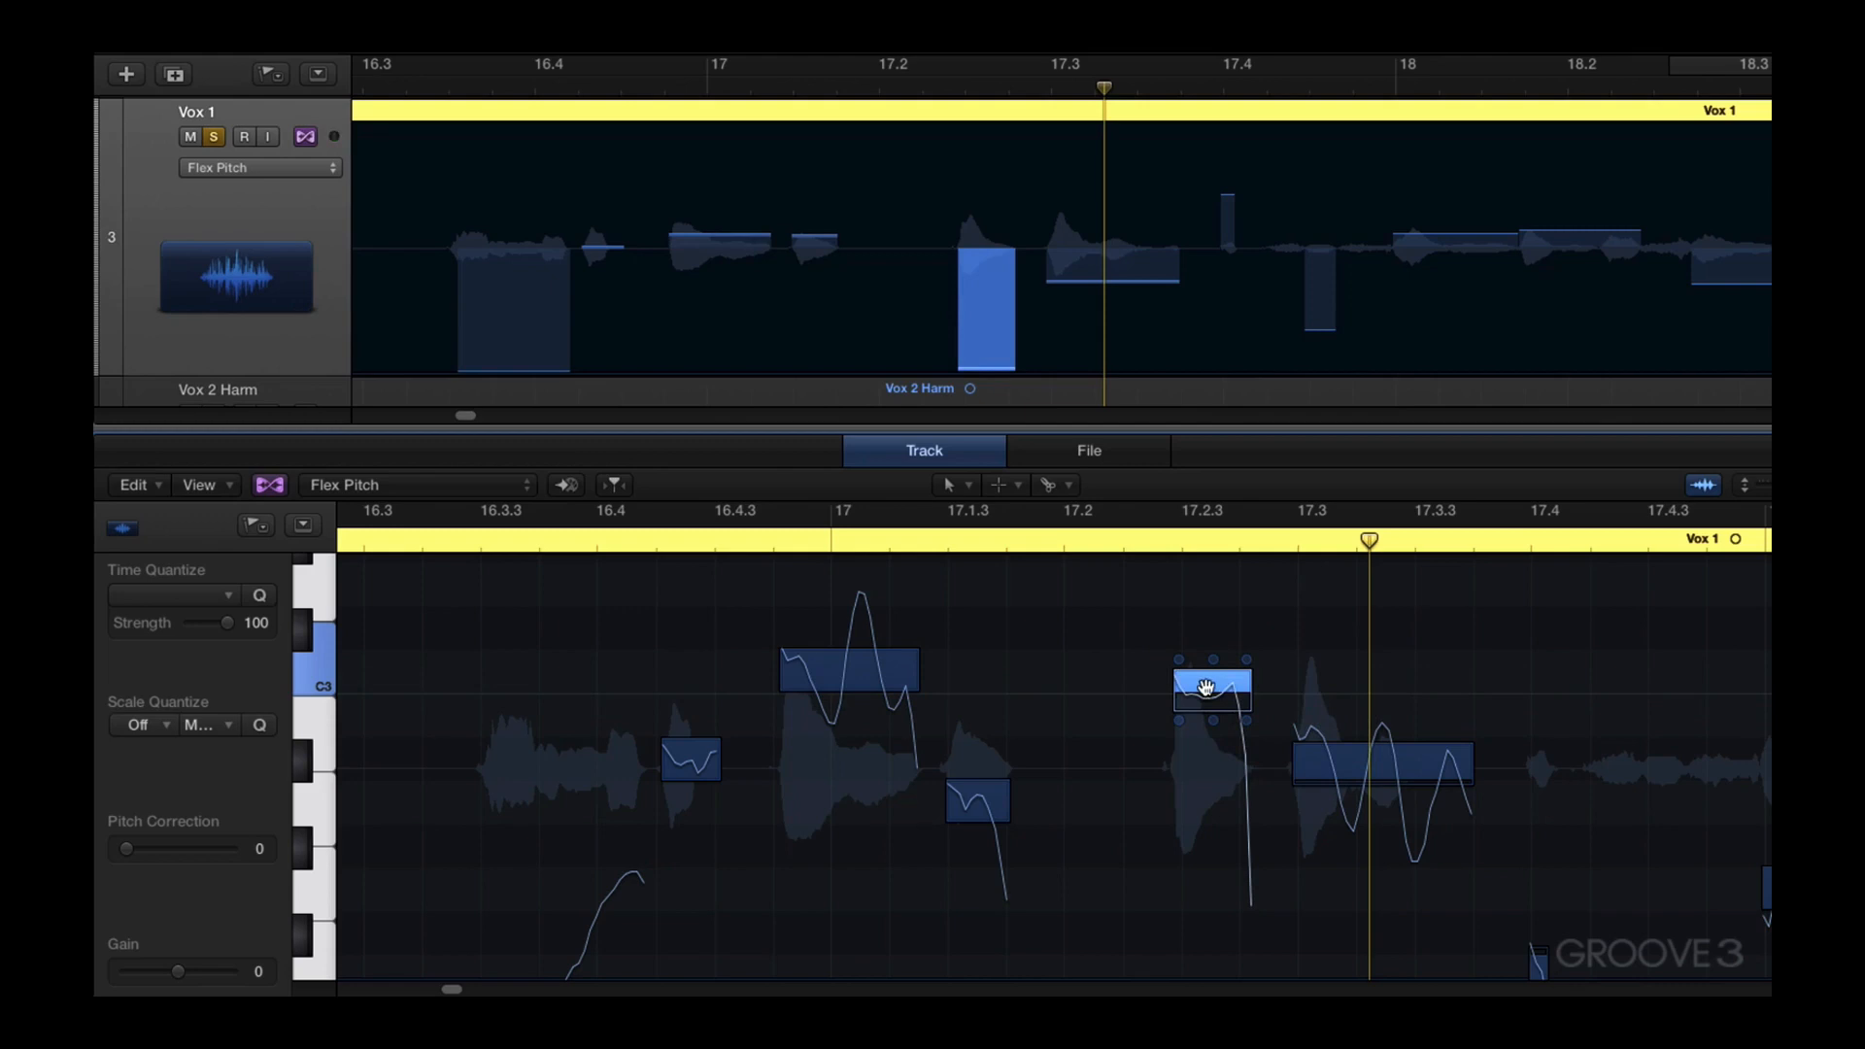
right_click(1210, 685)
right_click(1217, 688)
click(1244, 693)
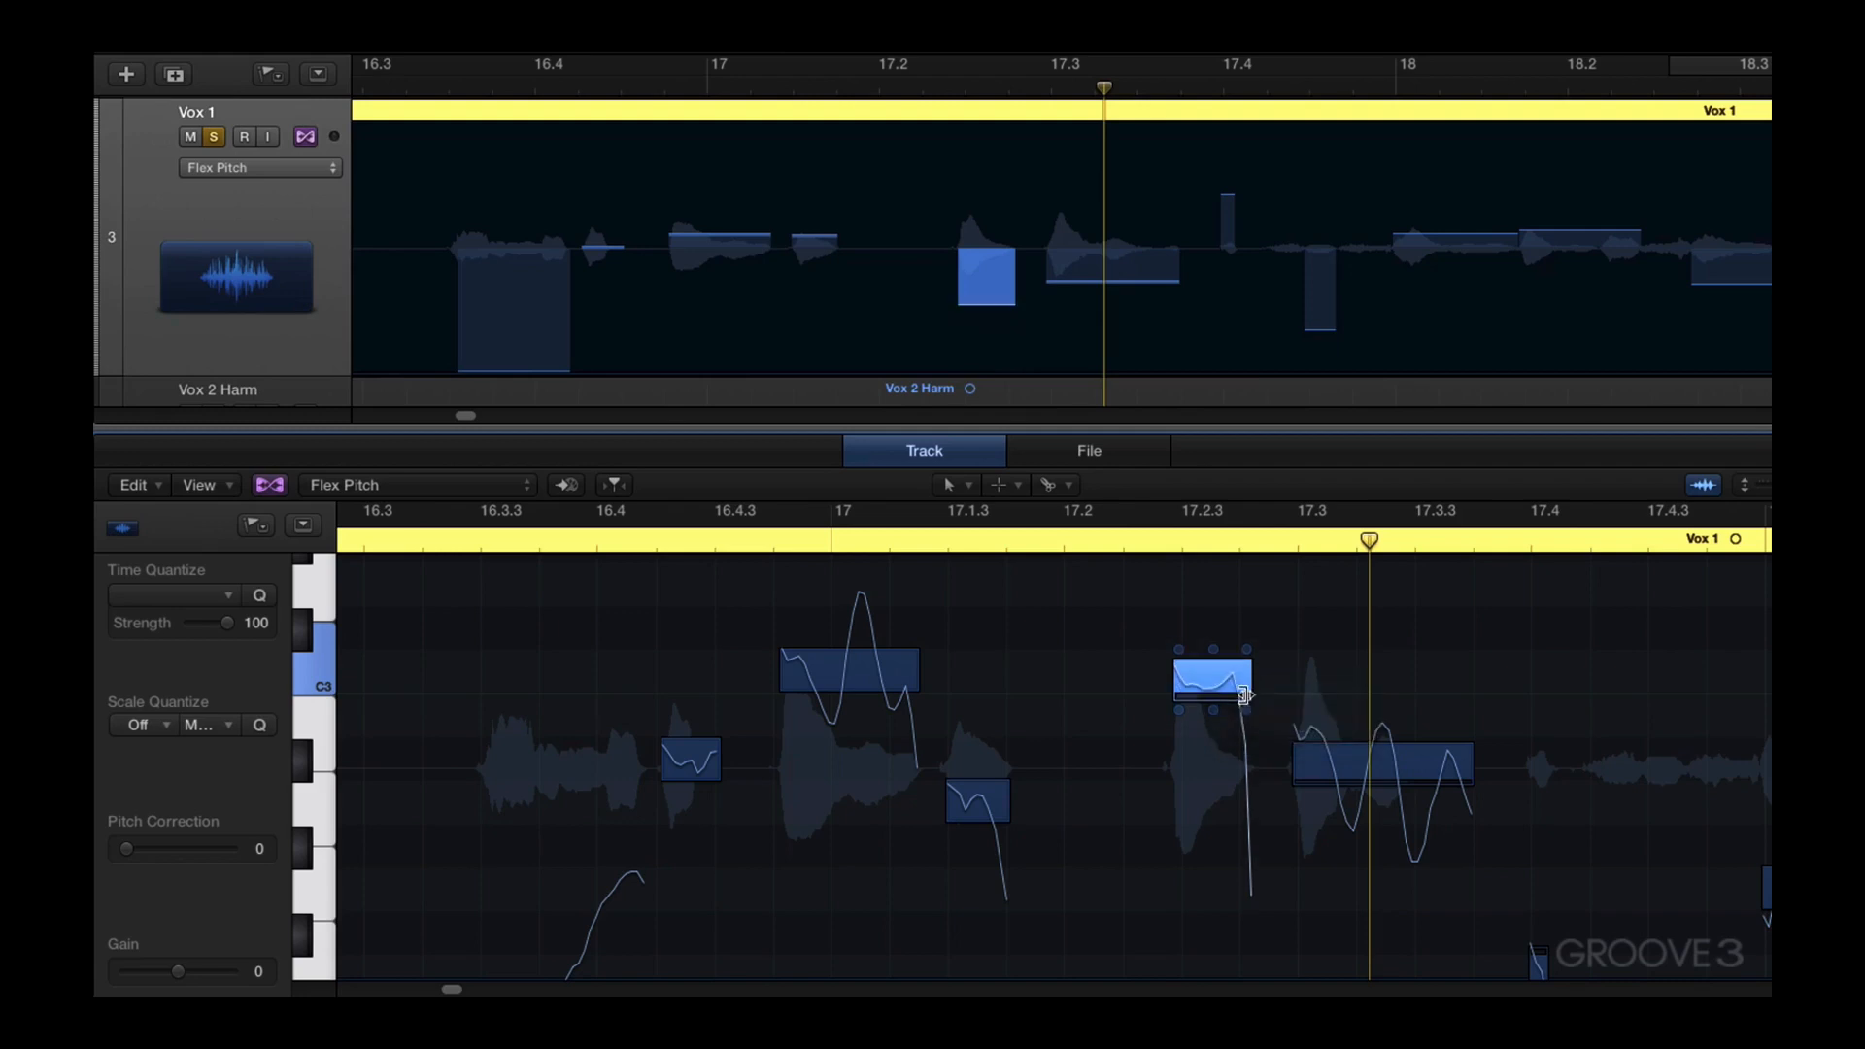
Check the pitch commands available for individual notes, and set all Vox 1 notes to perfect pitch
right_click(1208, 680)
right_click(527, 362)
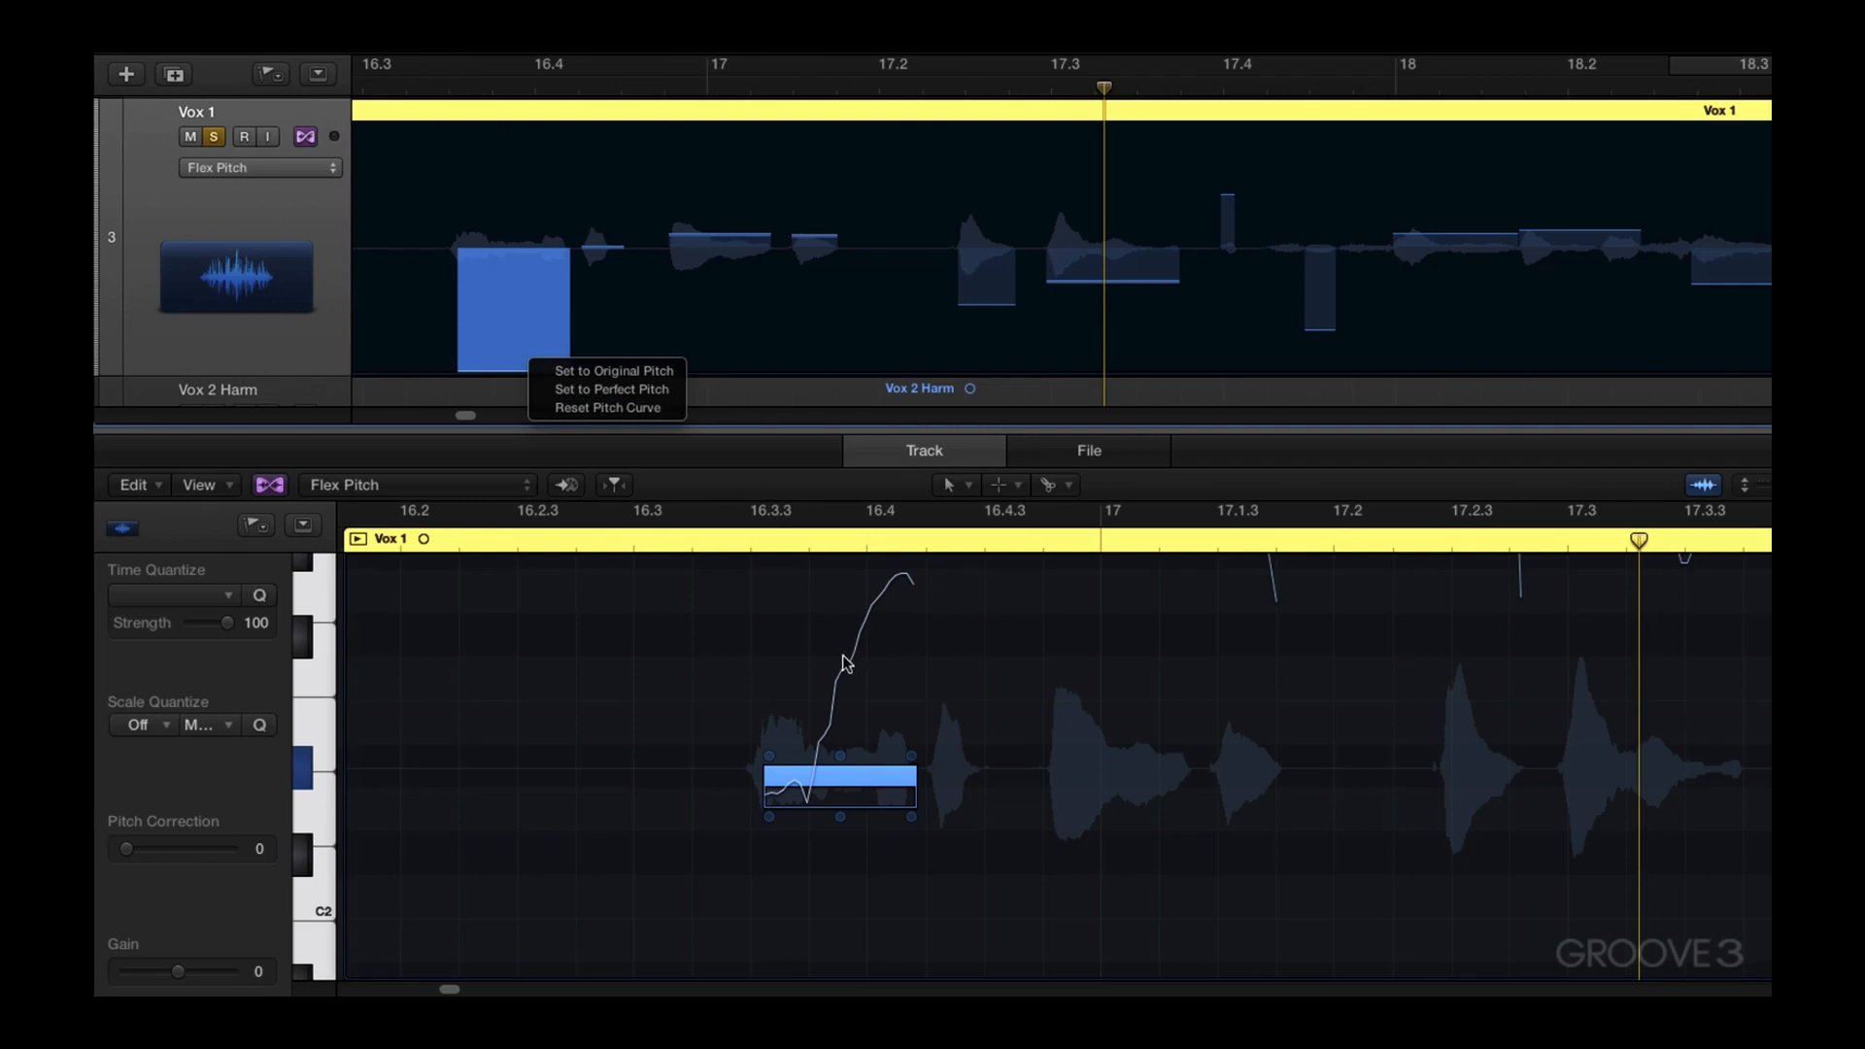
click(812, 664)
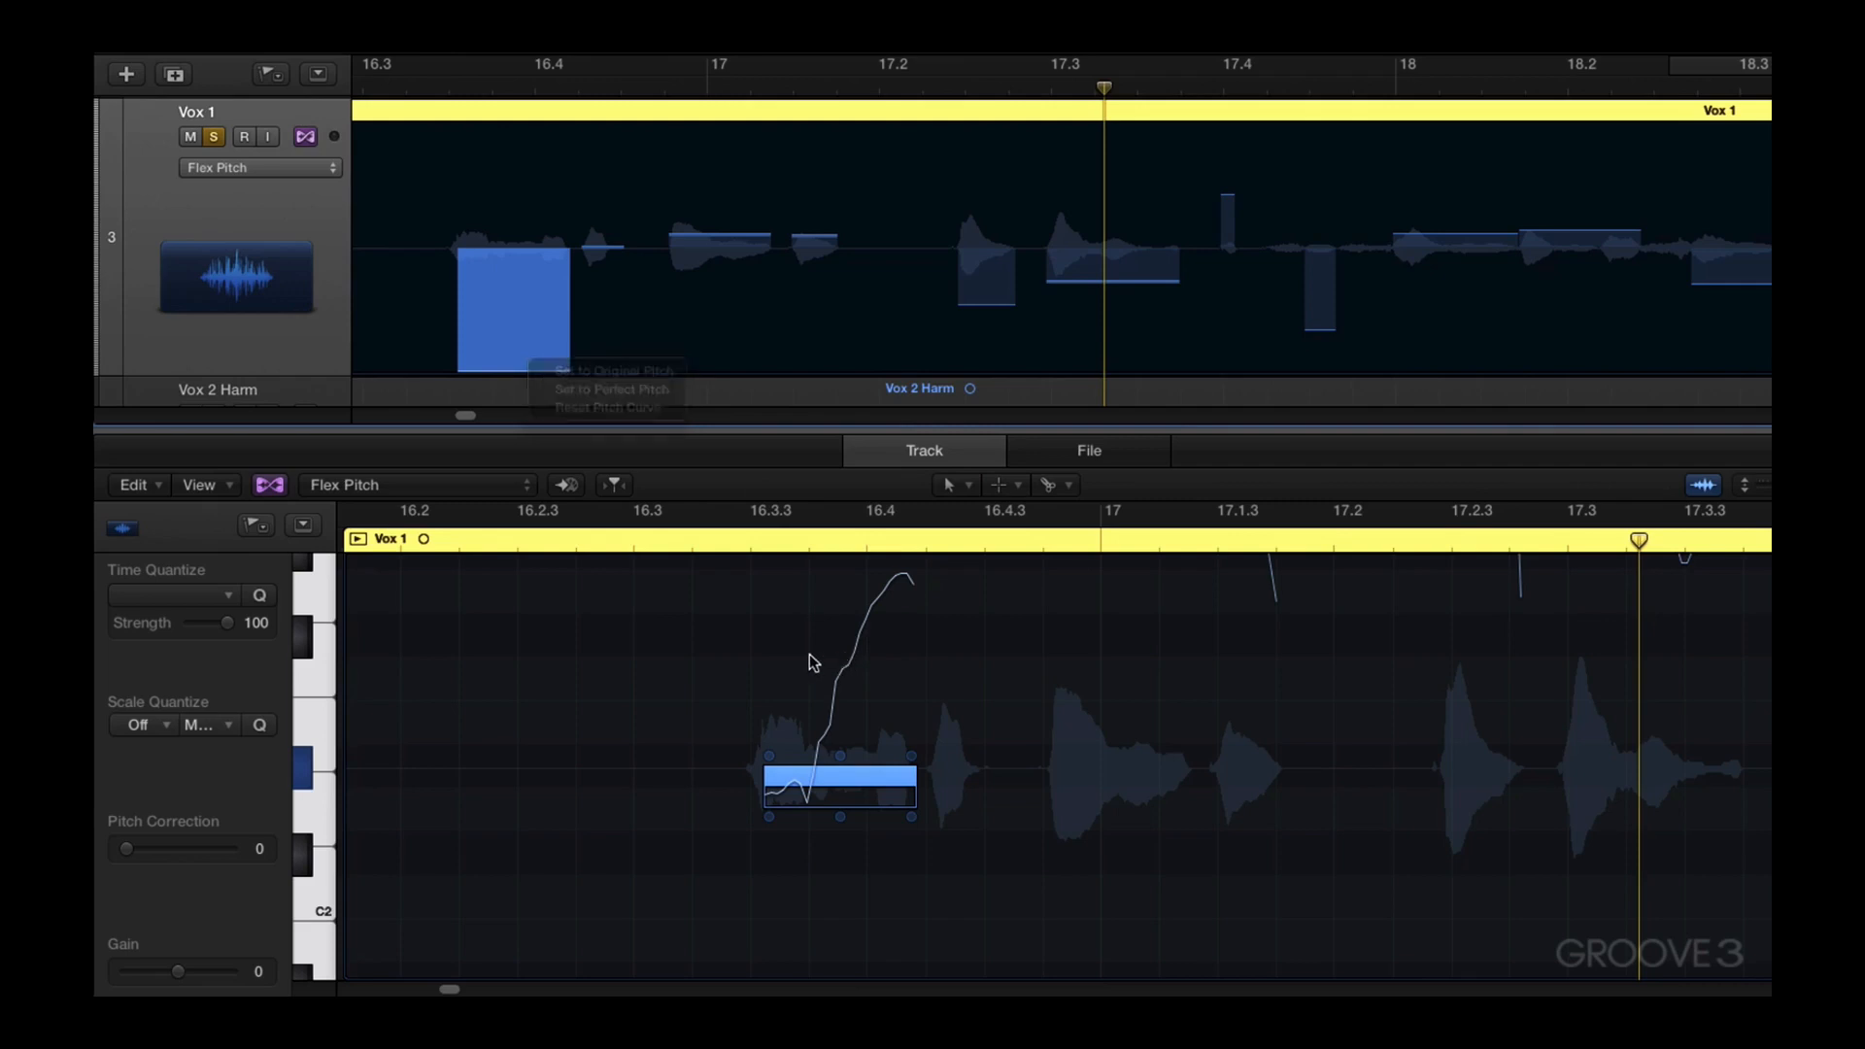
right_click(661, 666)
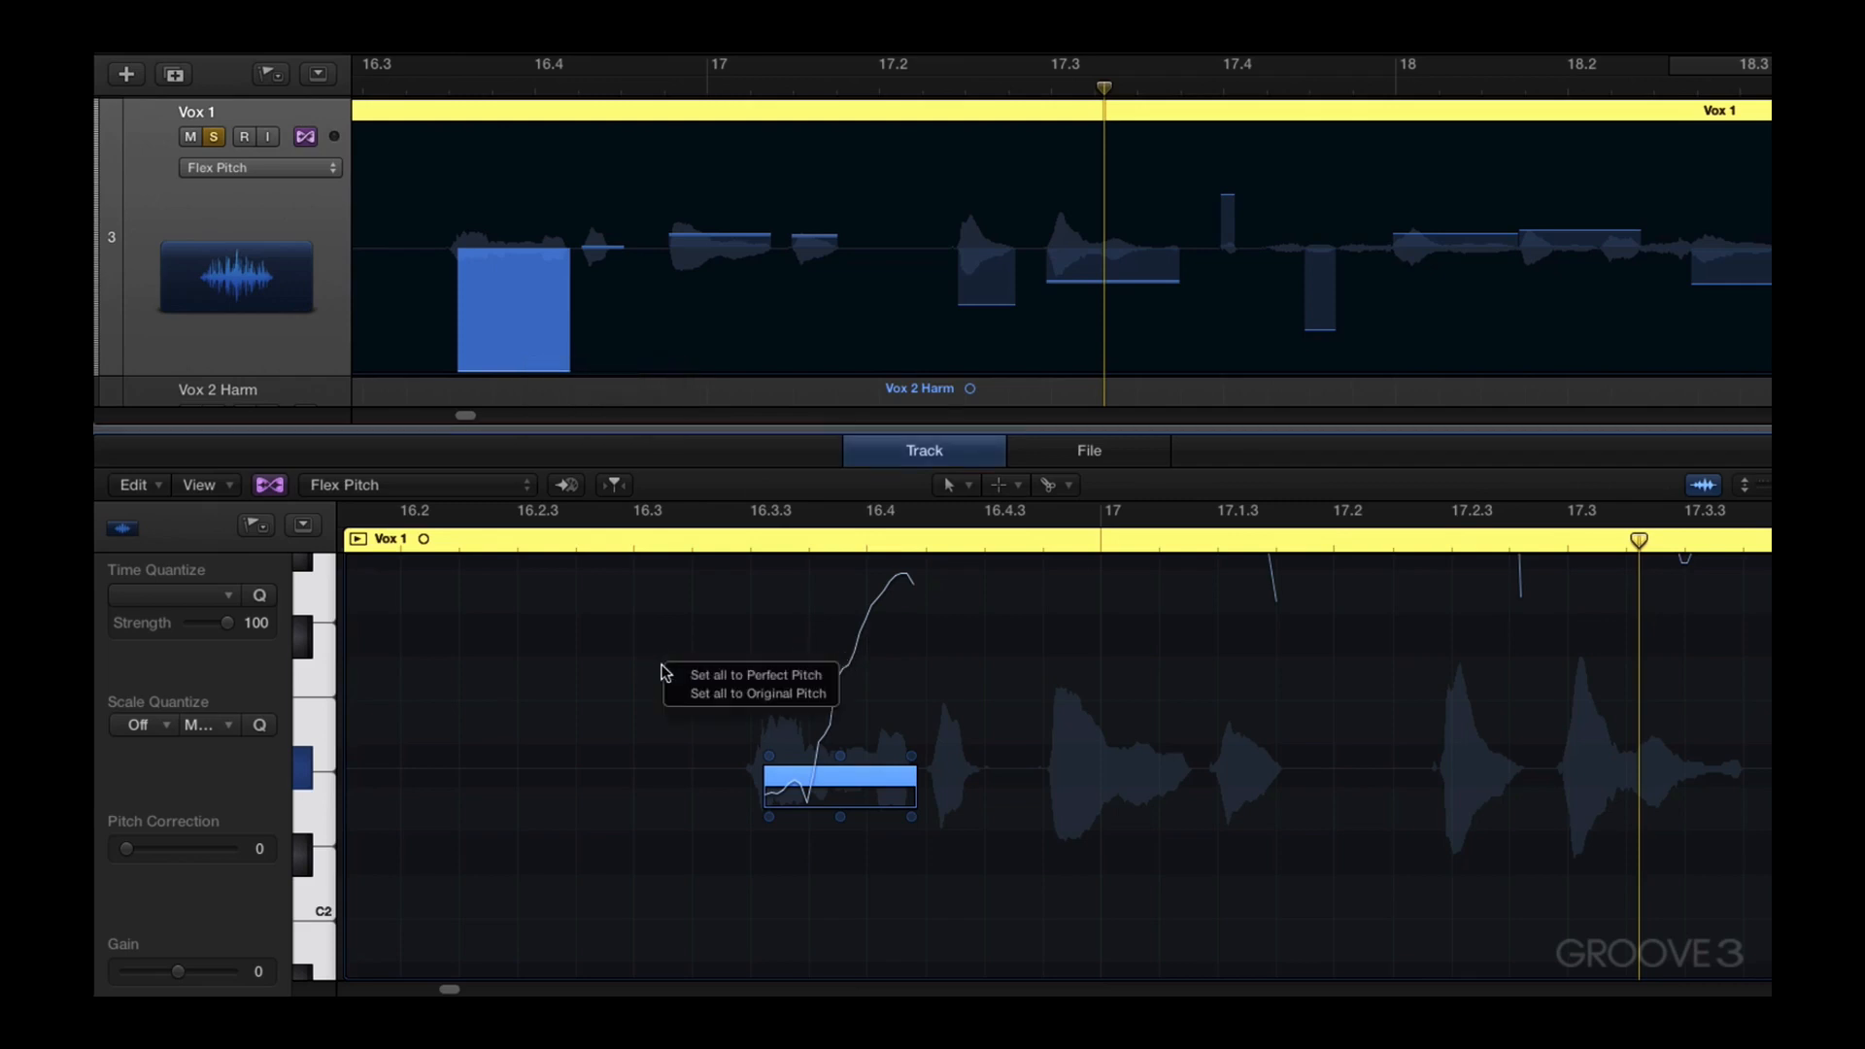
click(721, 673)
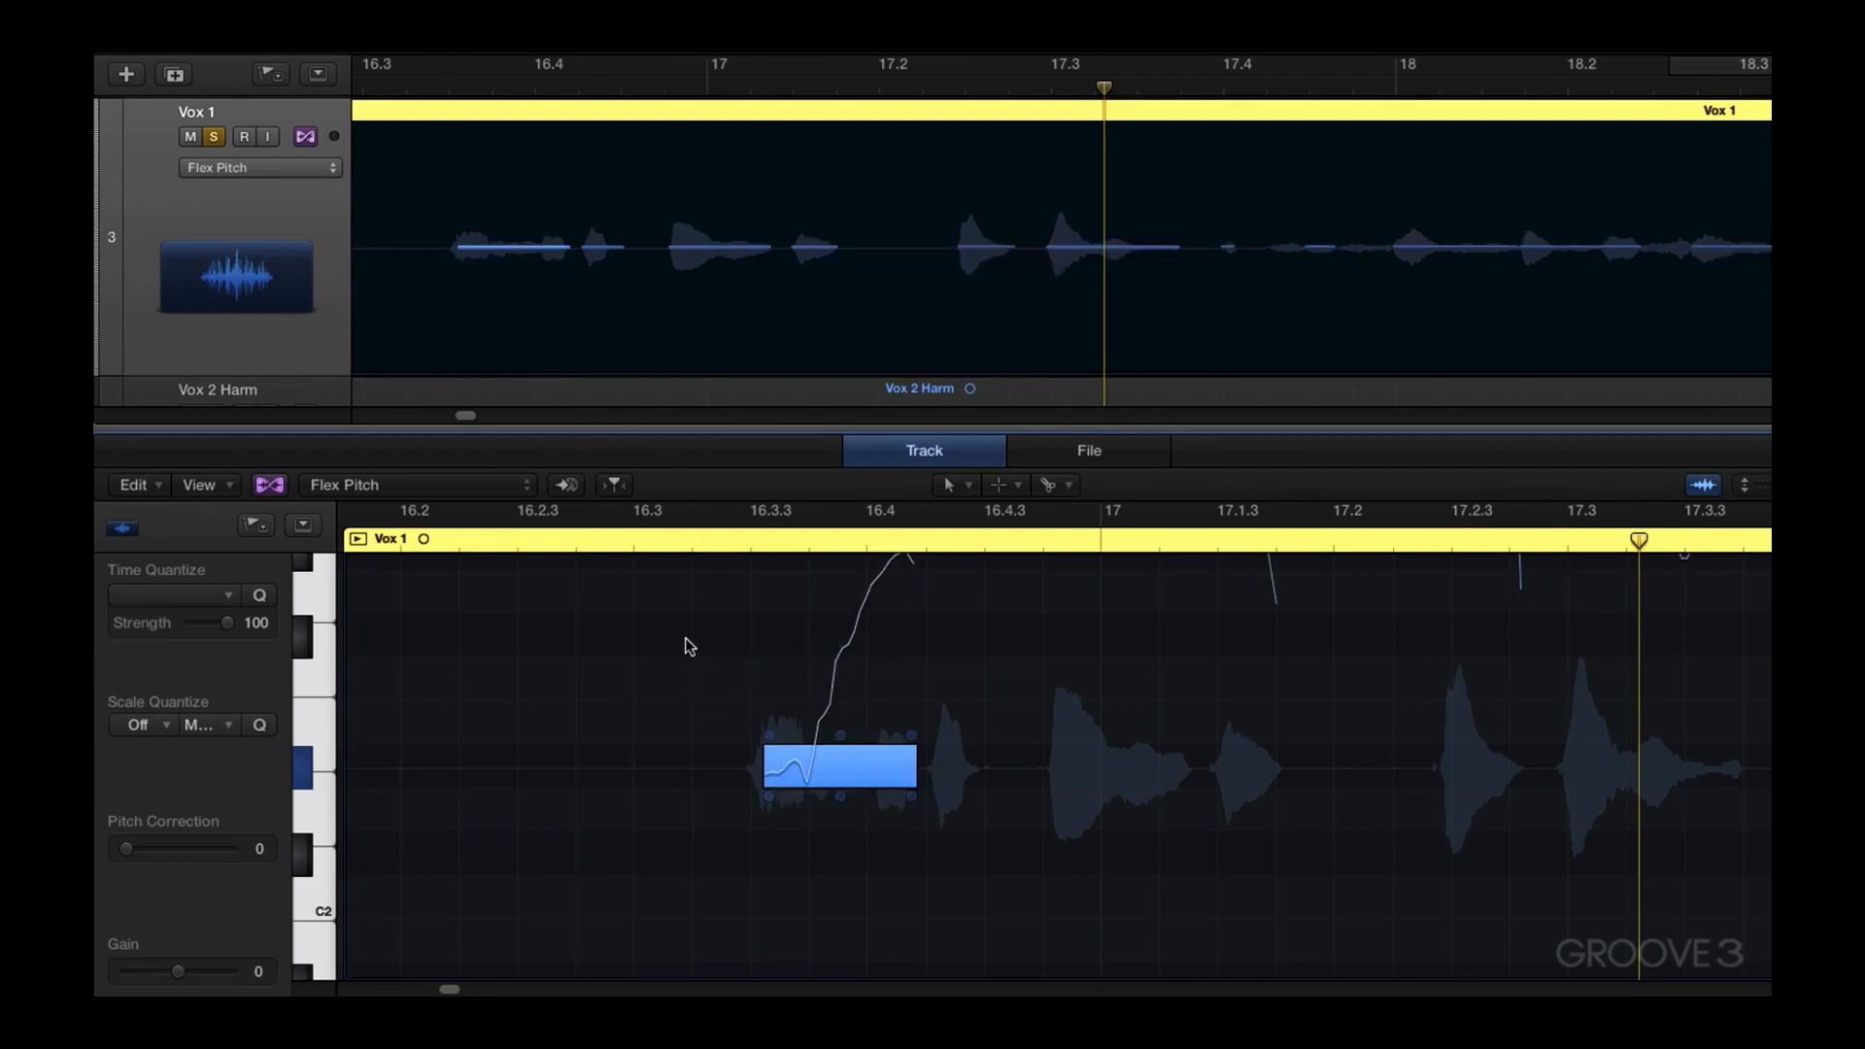
Turn Flex off and back on in the editor to redisplay the Vox 1 notes between bars 17 and 24
click(664, 642)
key(z)
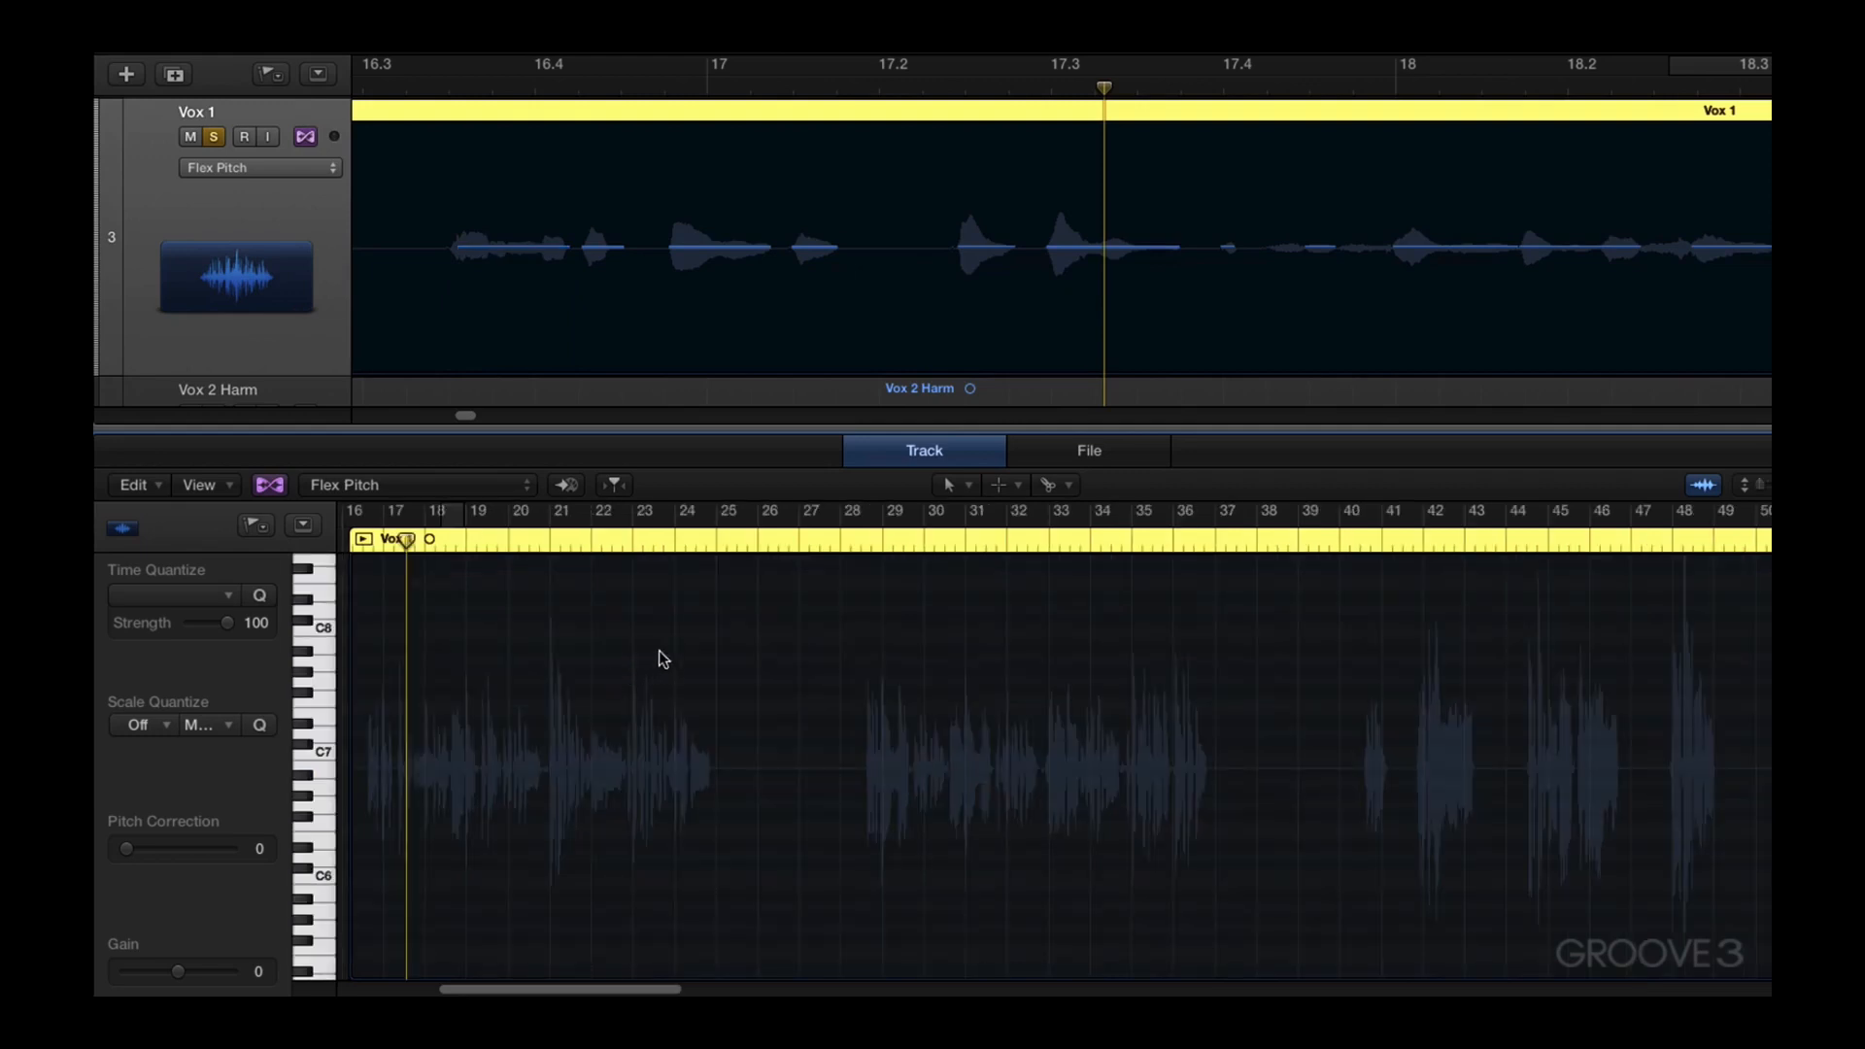
drag(358, 716, 740, 824)
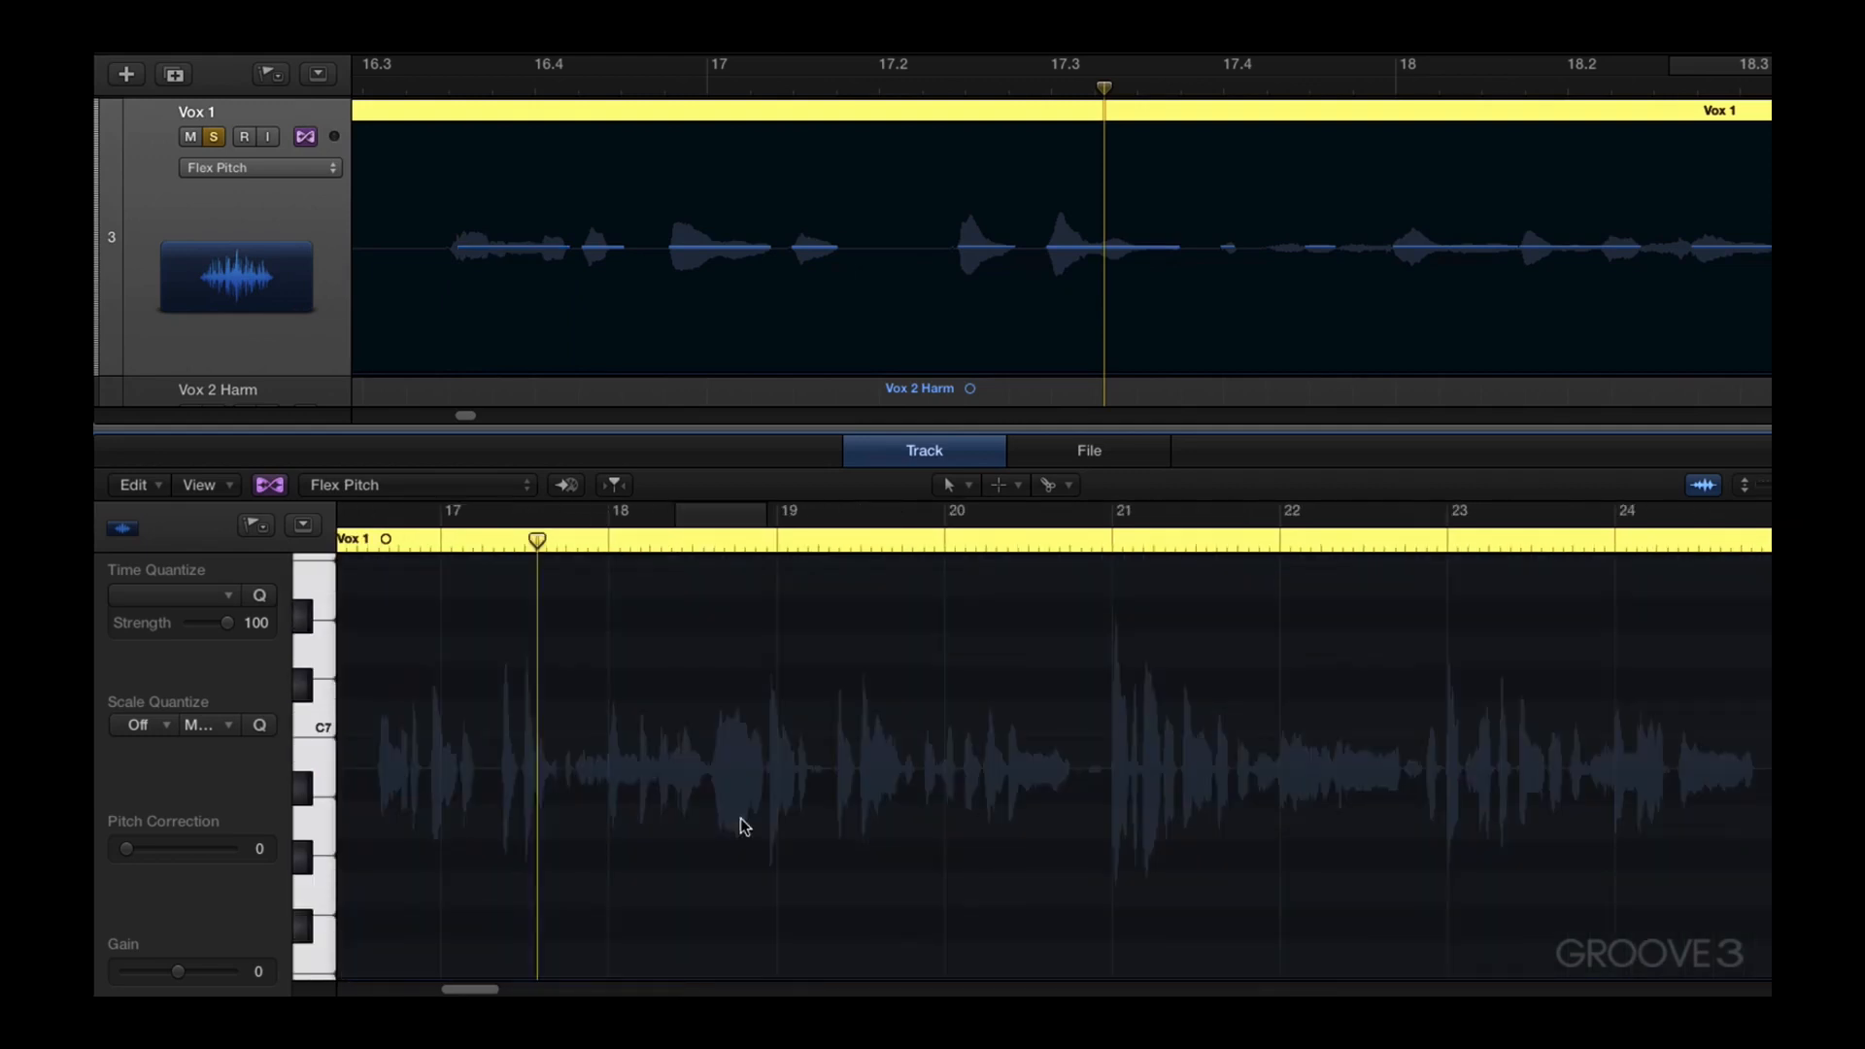
click(271, 486)
click(270, 486)
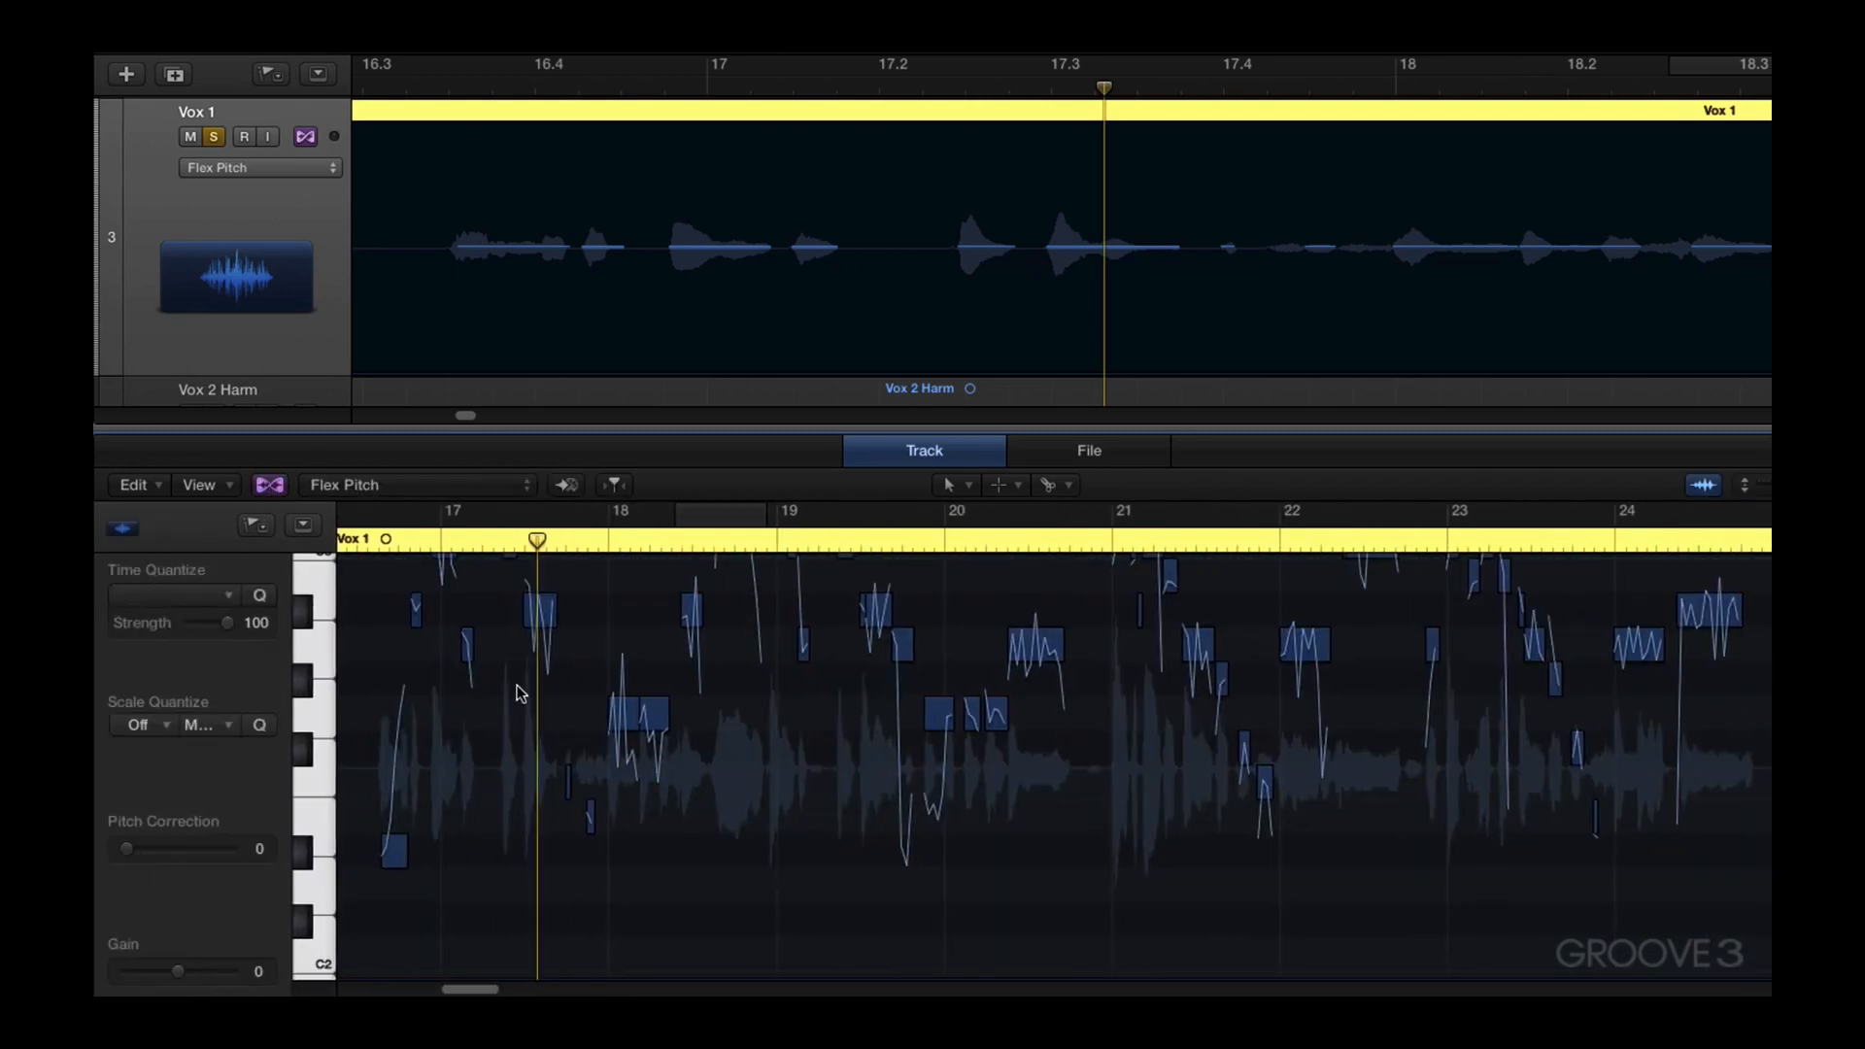
Set all Vox 1 notes to their original pitch, and examine the note near 17.3 up close
scroll(520, 691, up, 3)
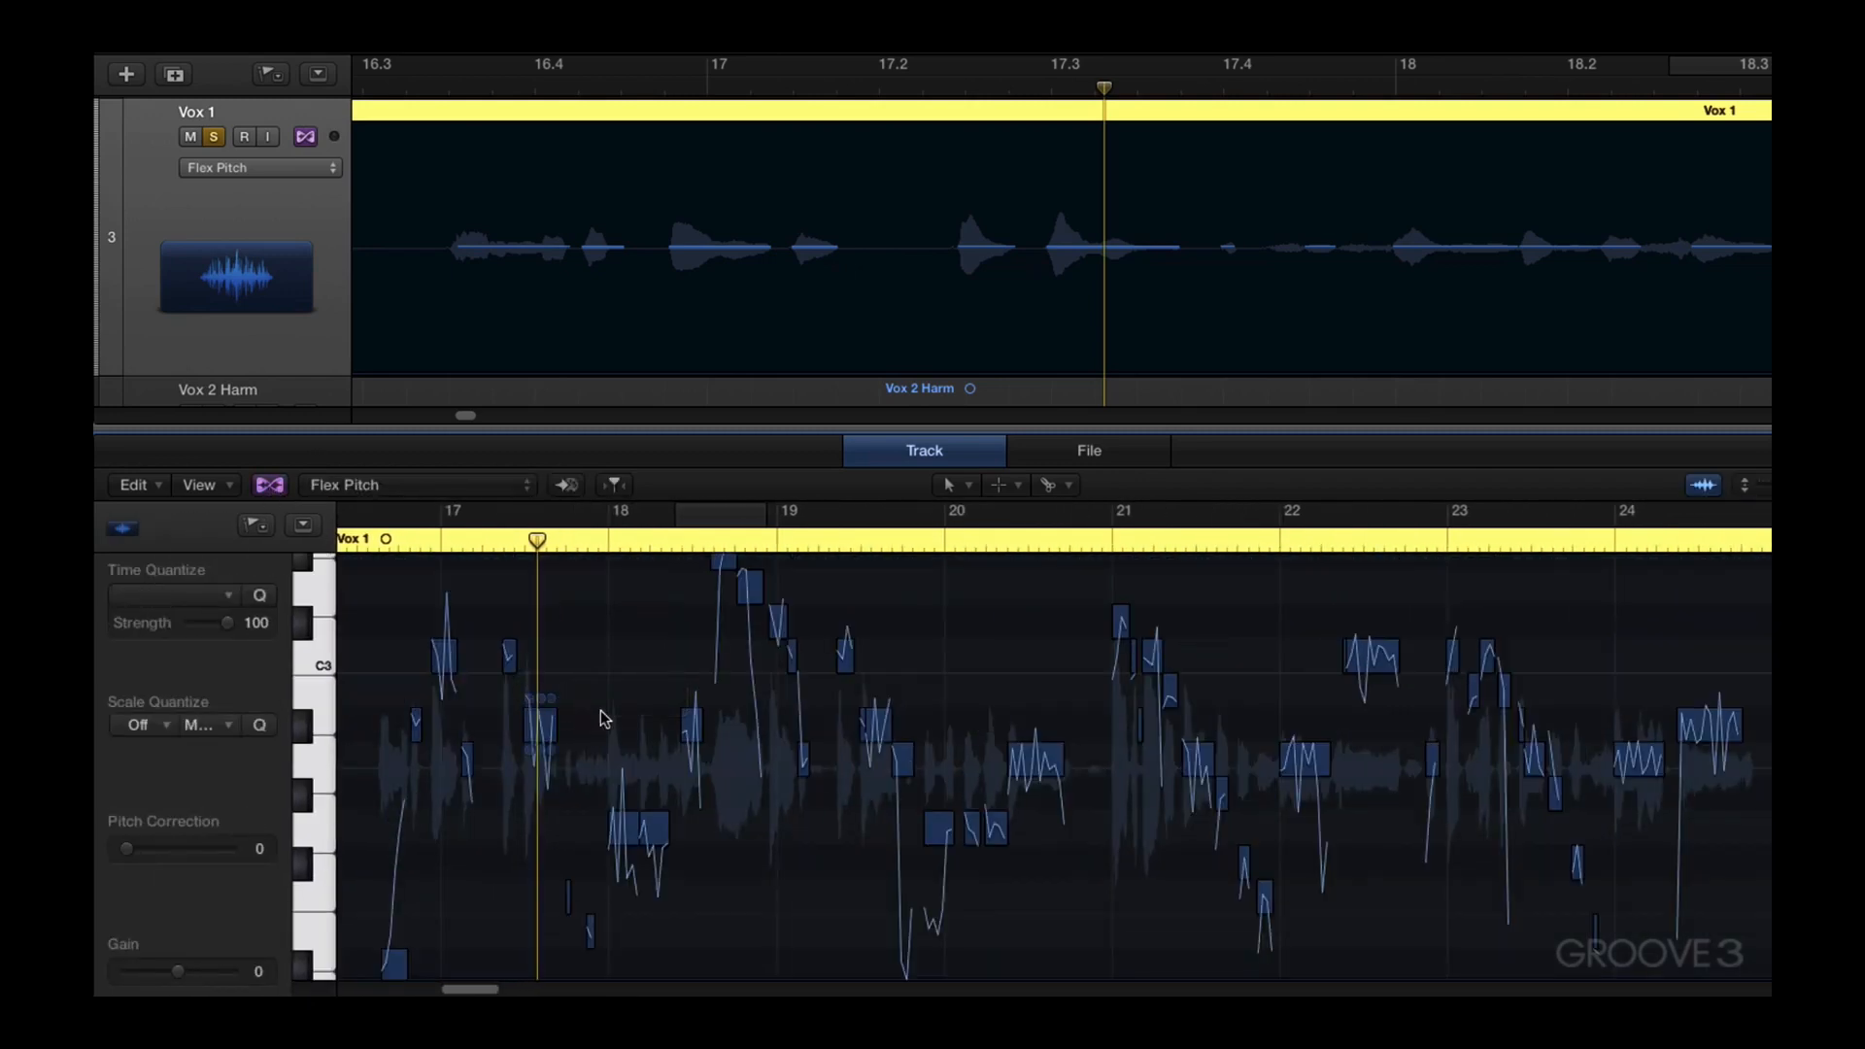
right_click(620, 680)
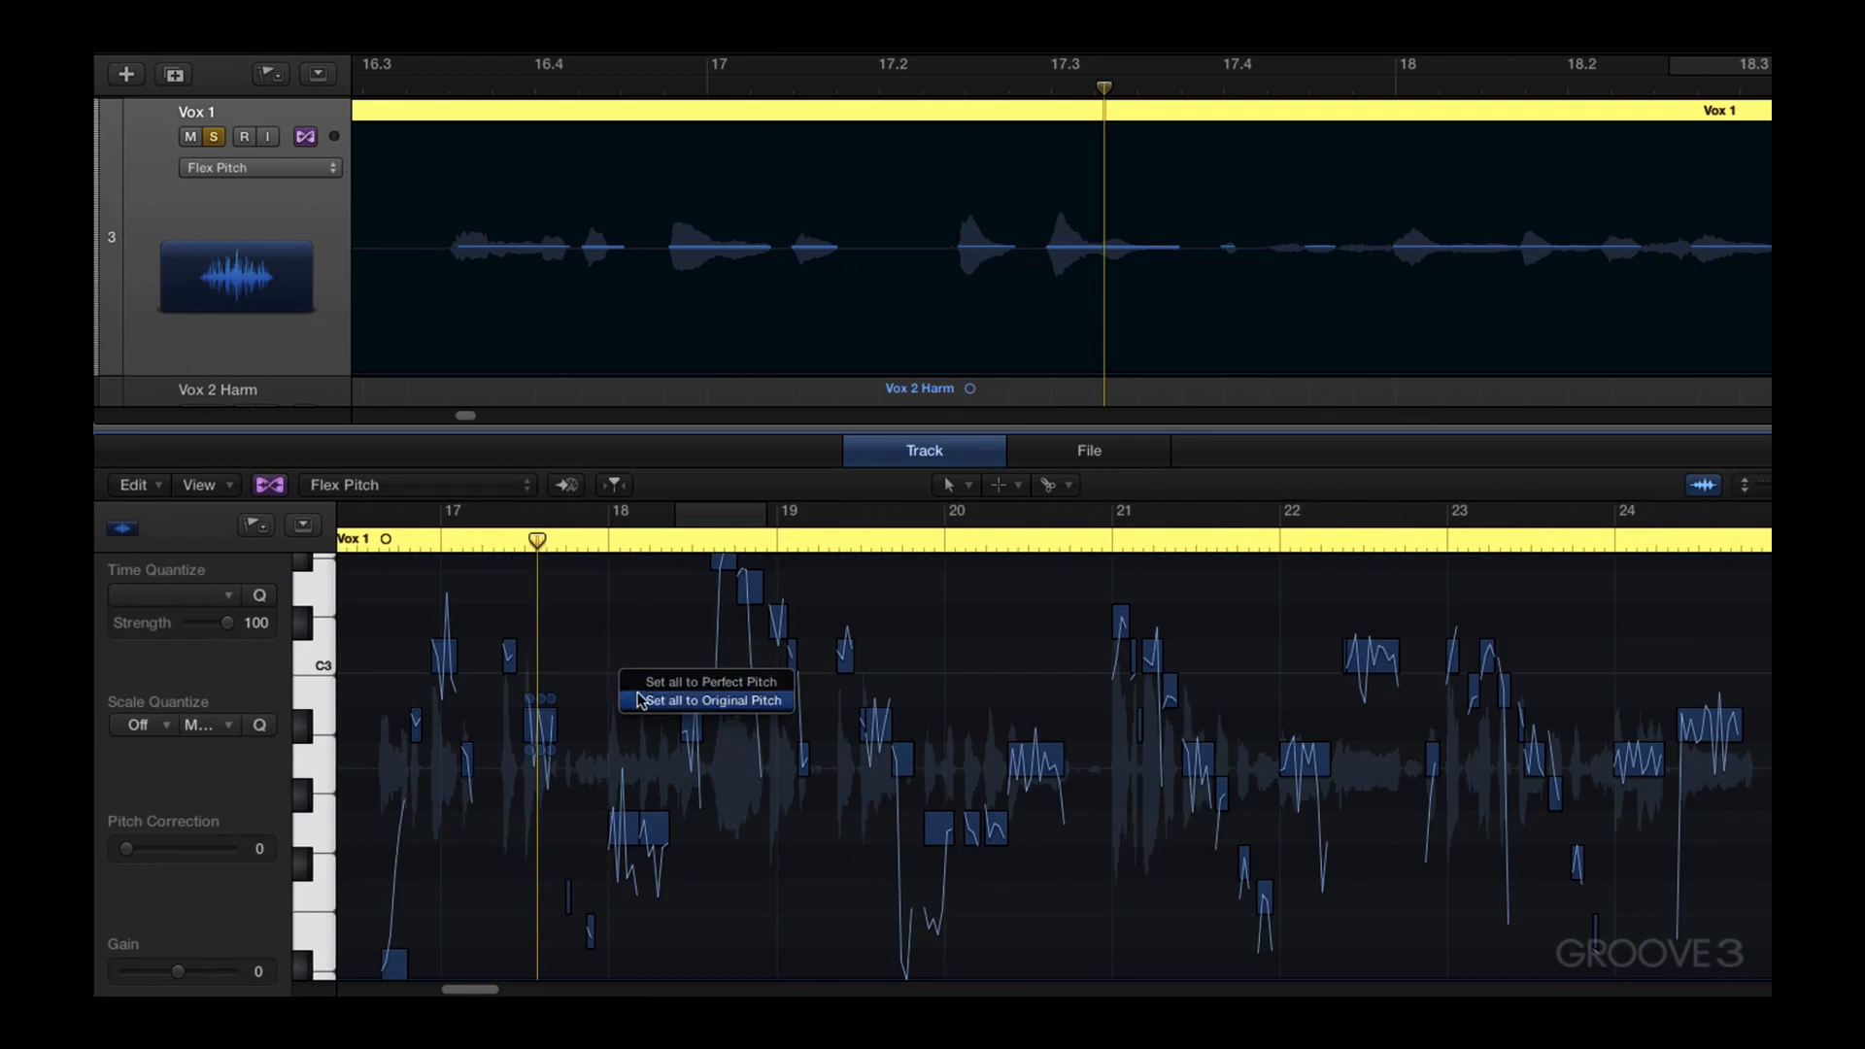
click(641, 701)
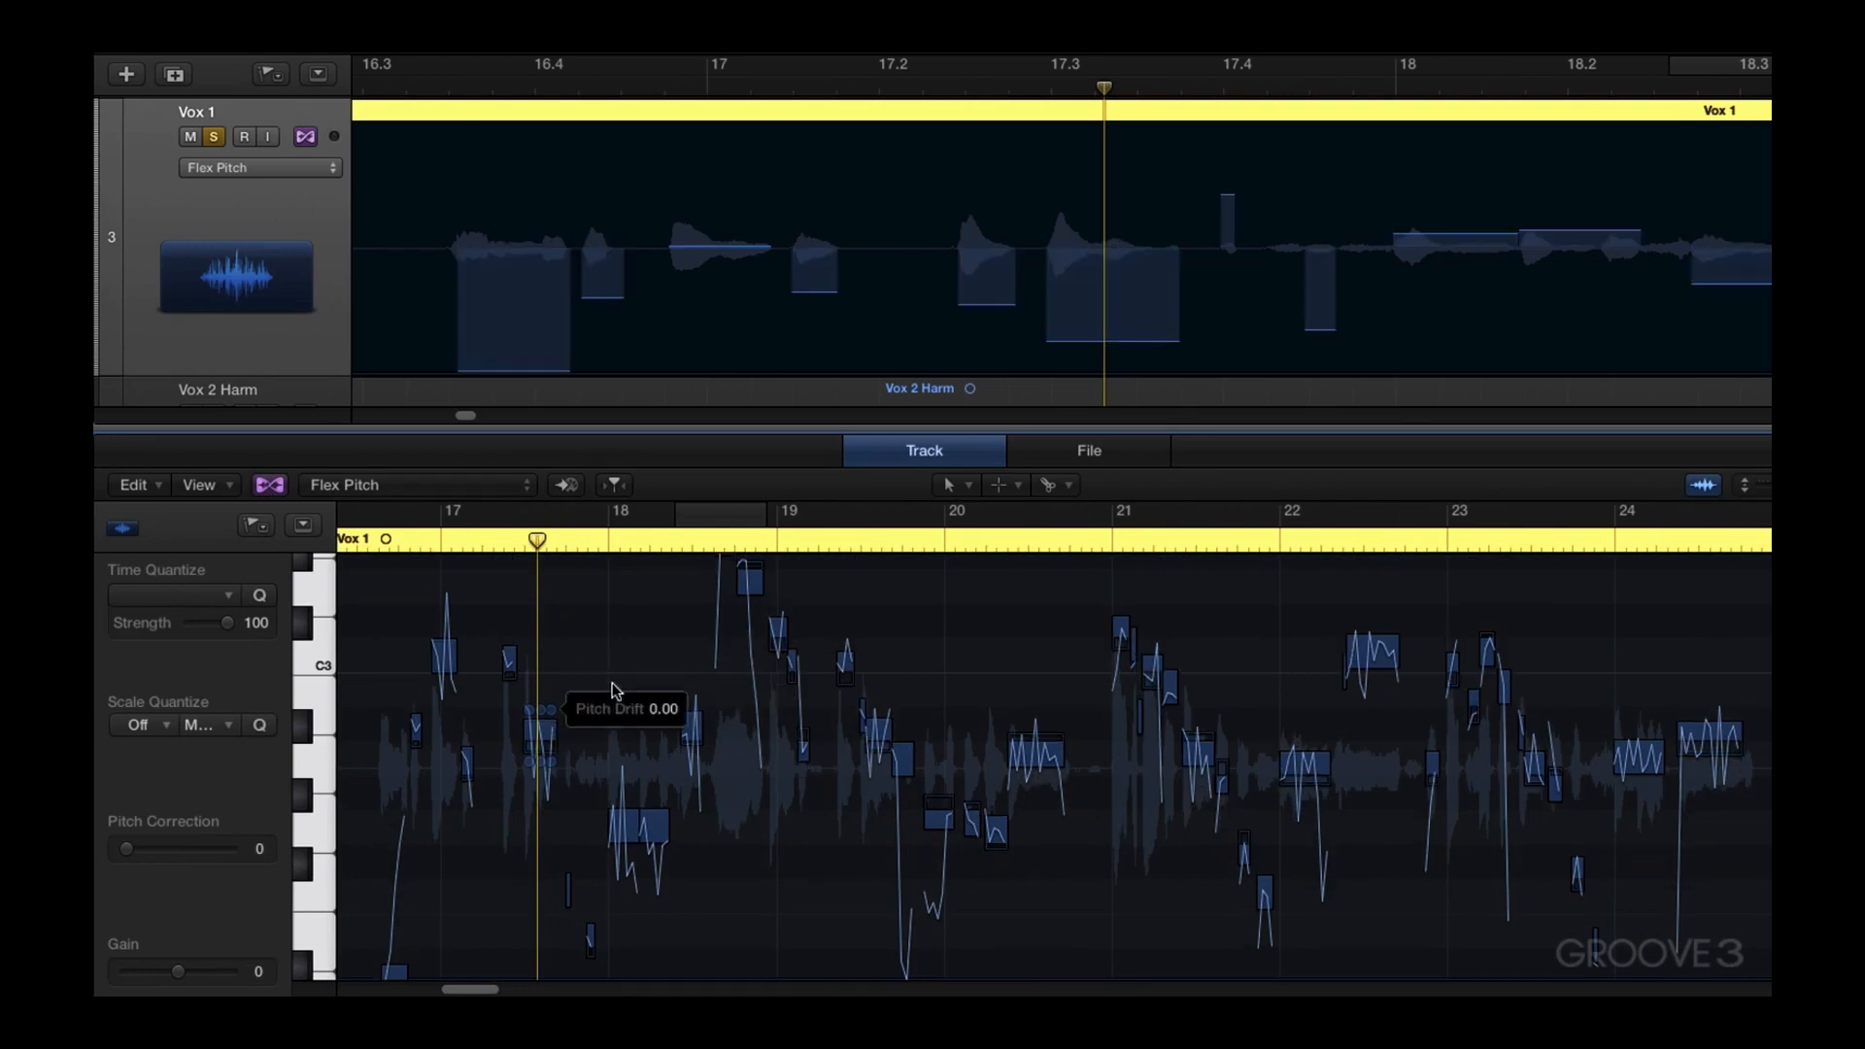
drag(613, 692, 521, 802)
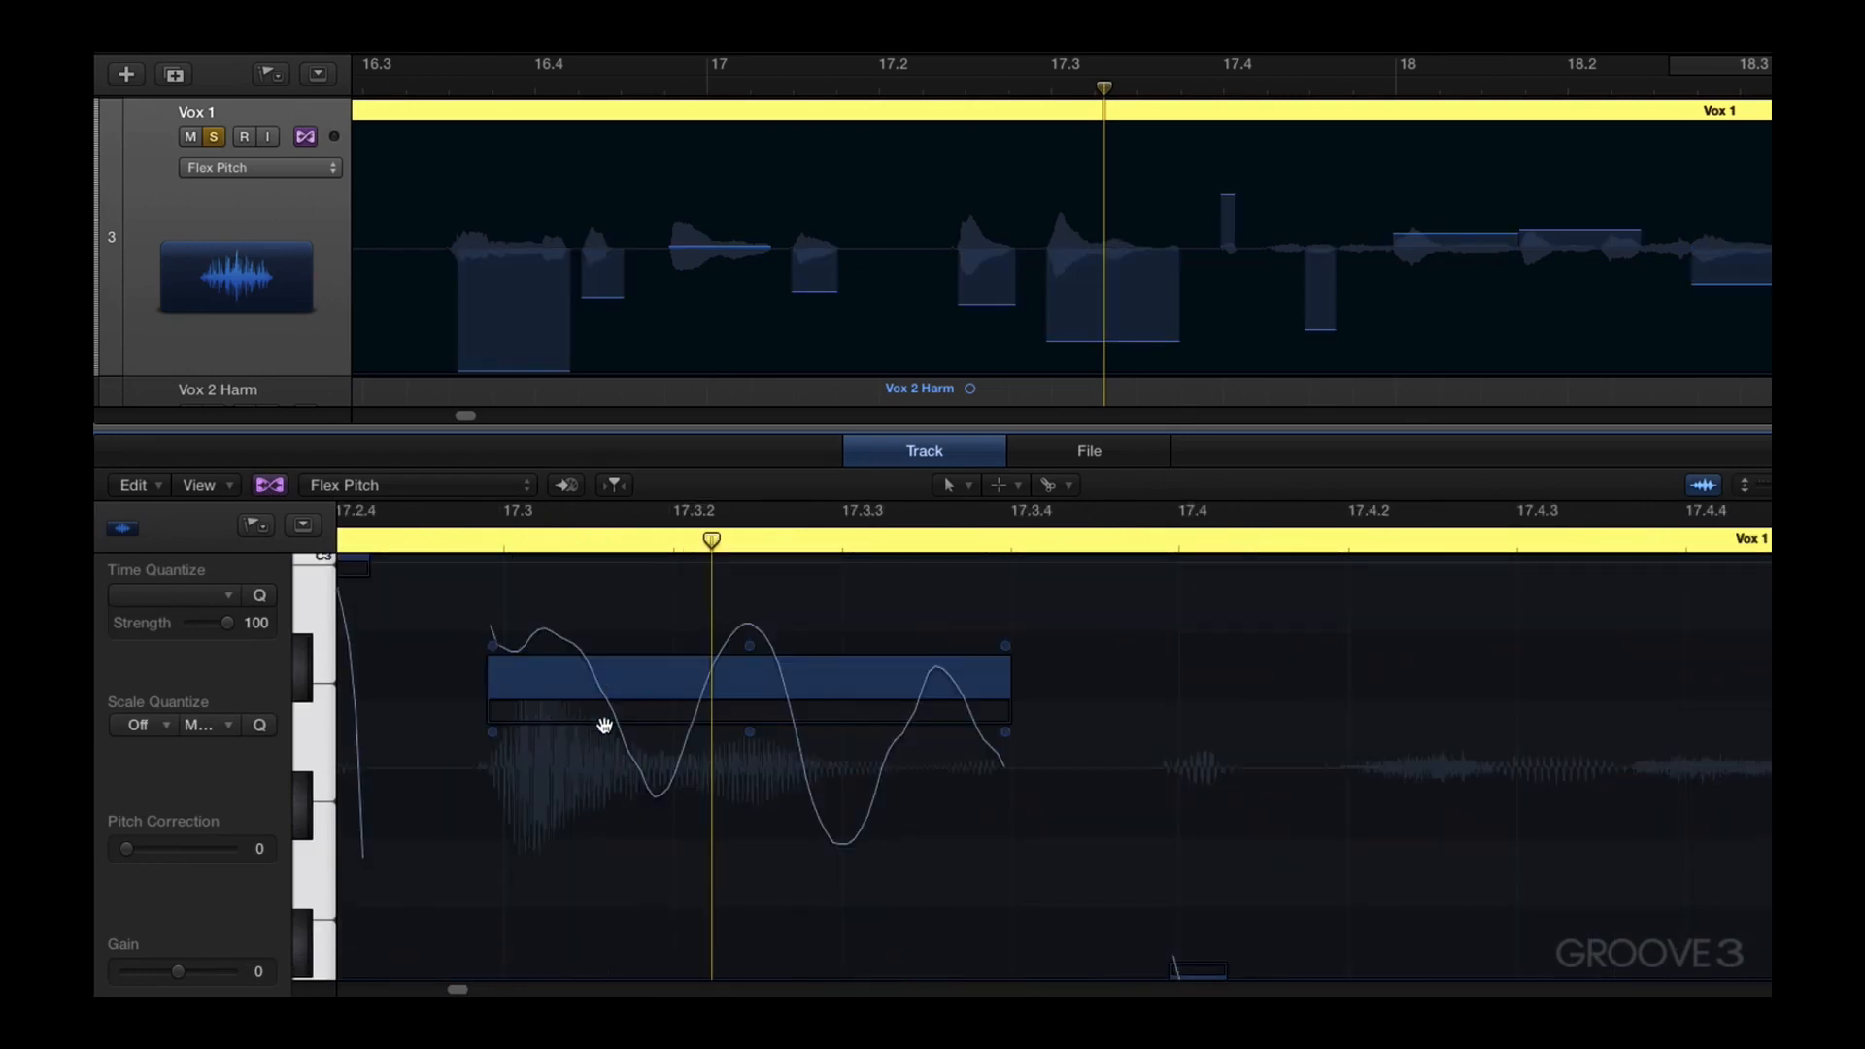
ctrl+alt+click(426, 713)
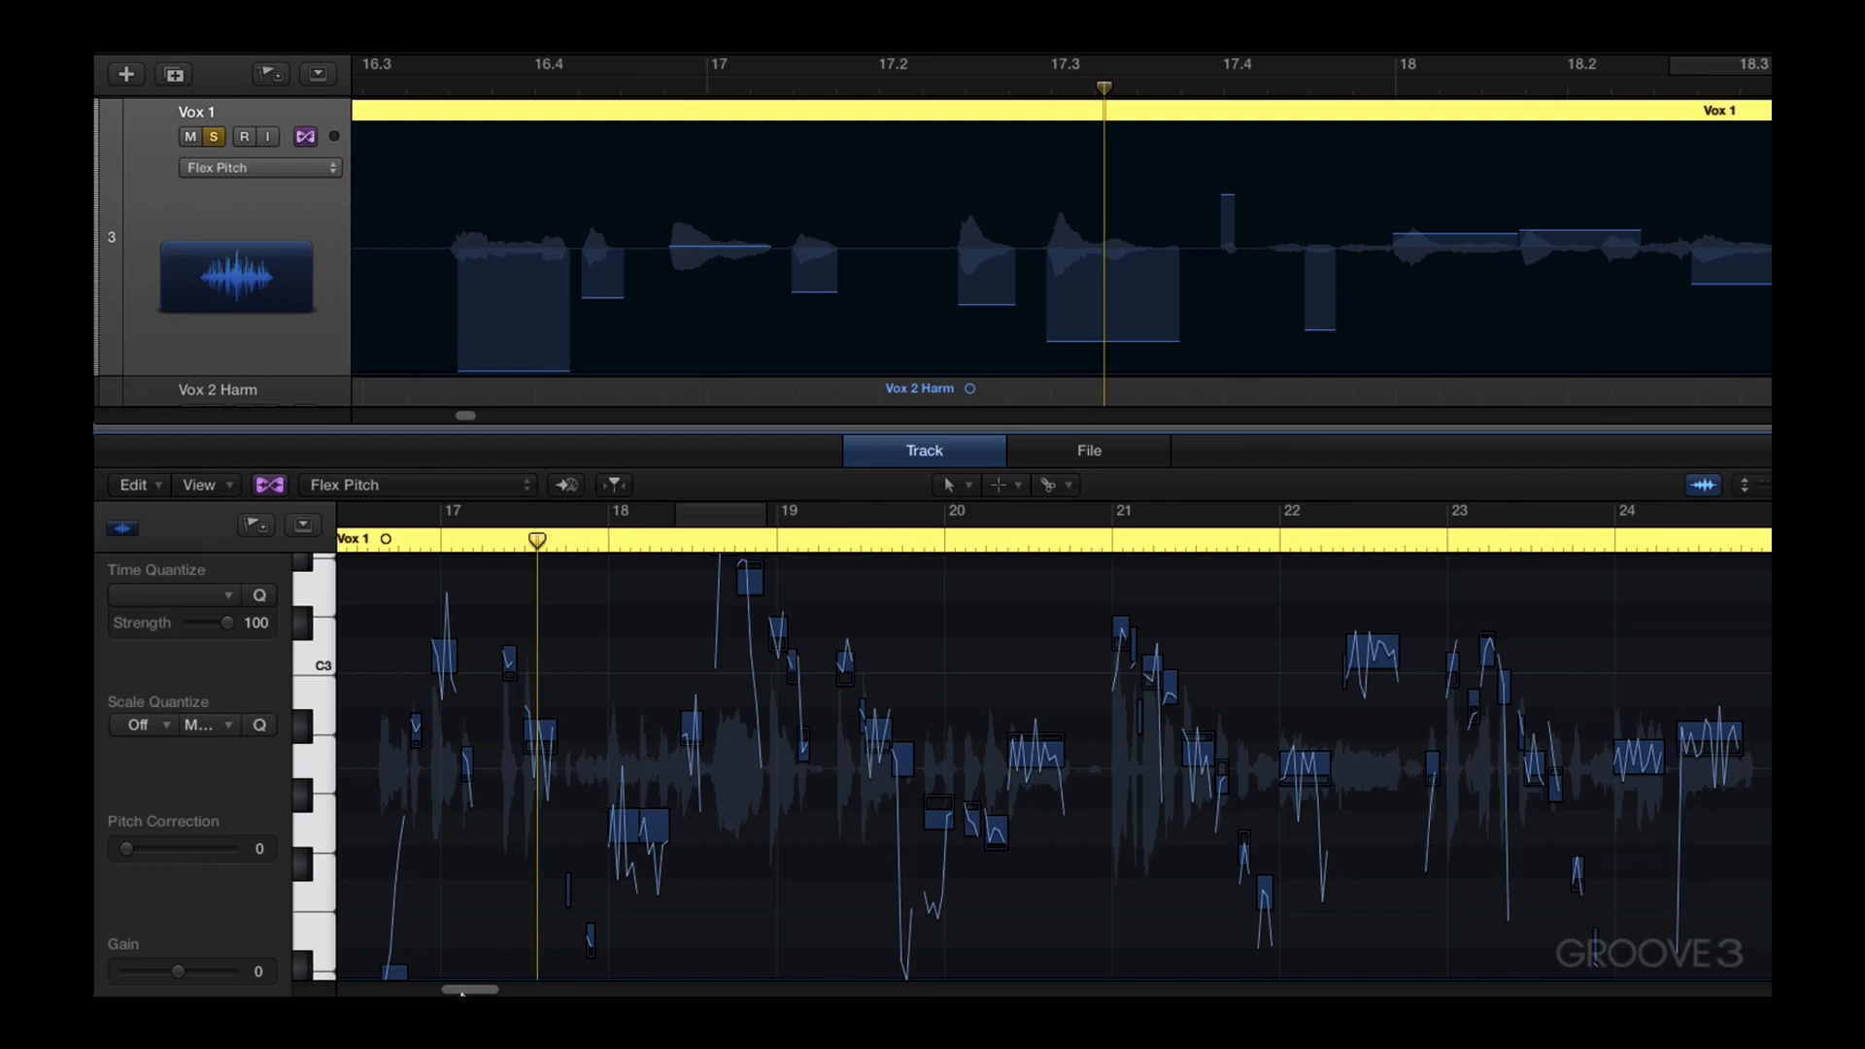
Focus on the first Vox 1 note near 16.3.3, check its pitch drift, and play it
scroll(466, 933, left, 3)
scroll(467, 933, down, 3)
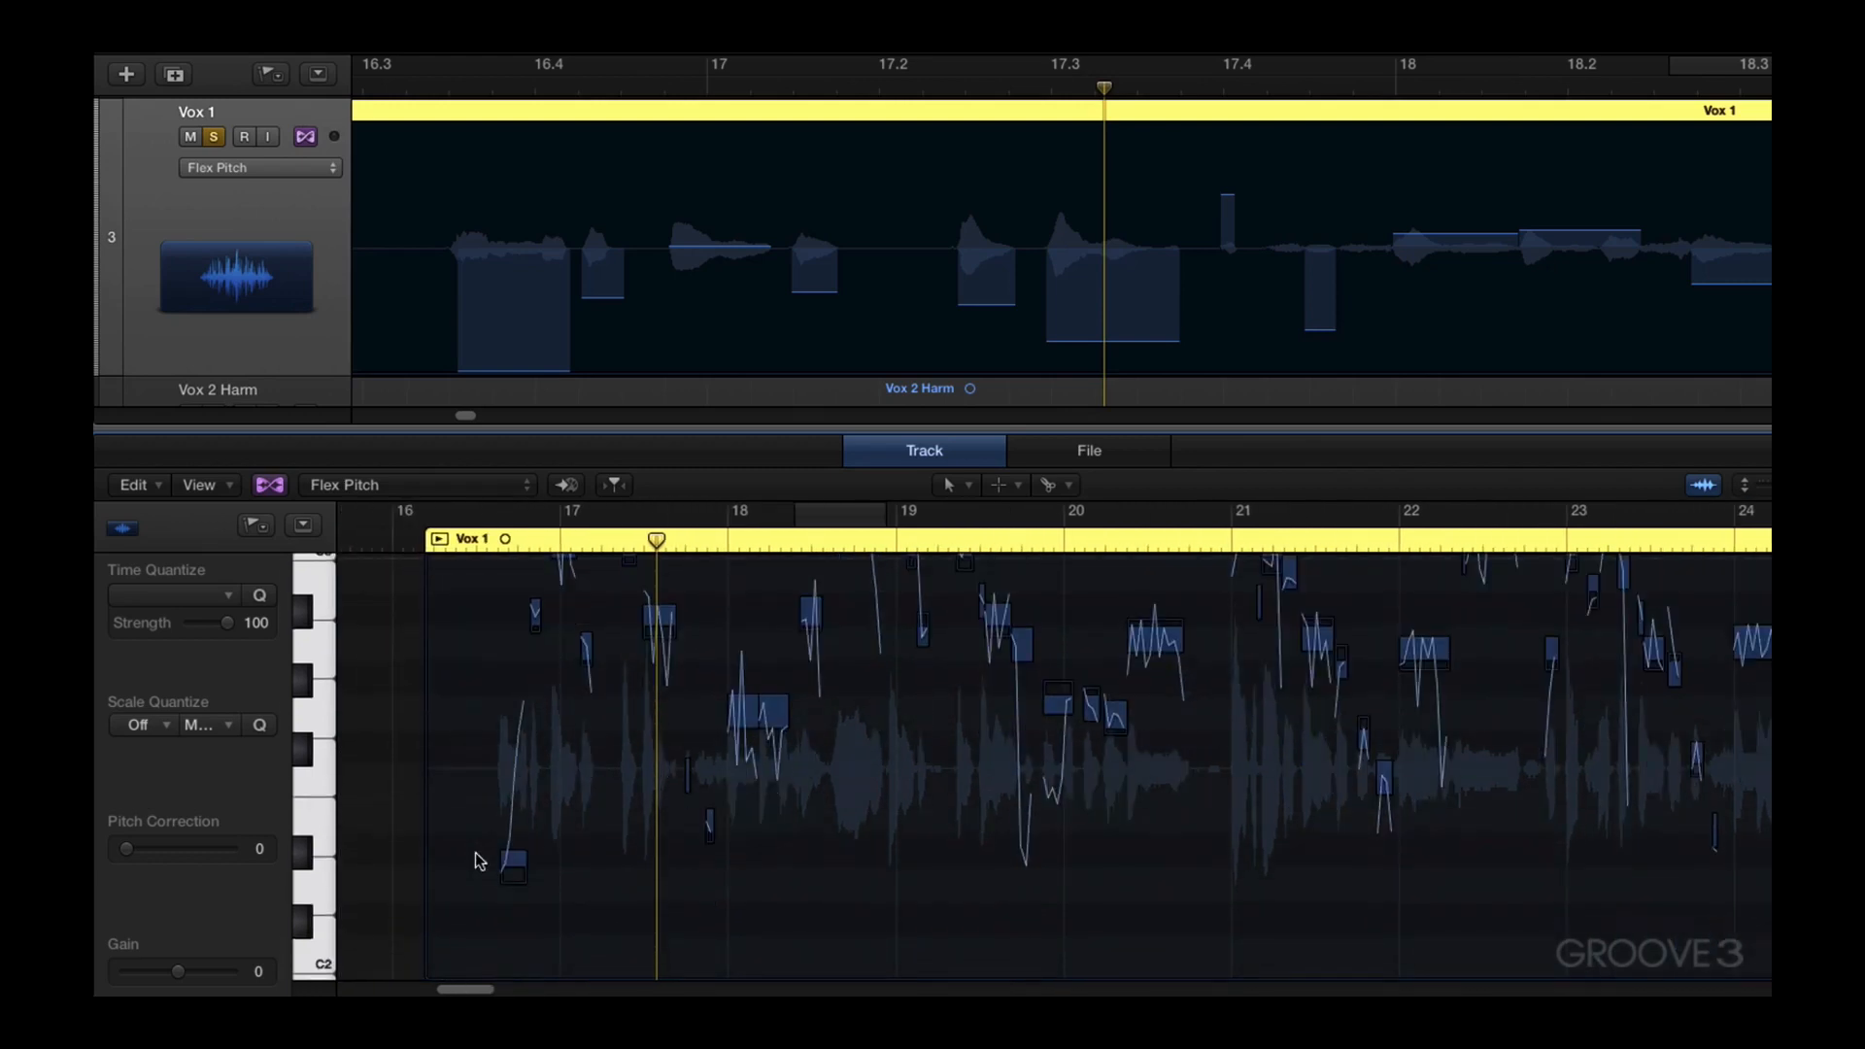
drag(457, 745, 615, 923)
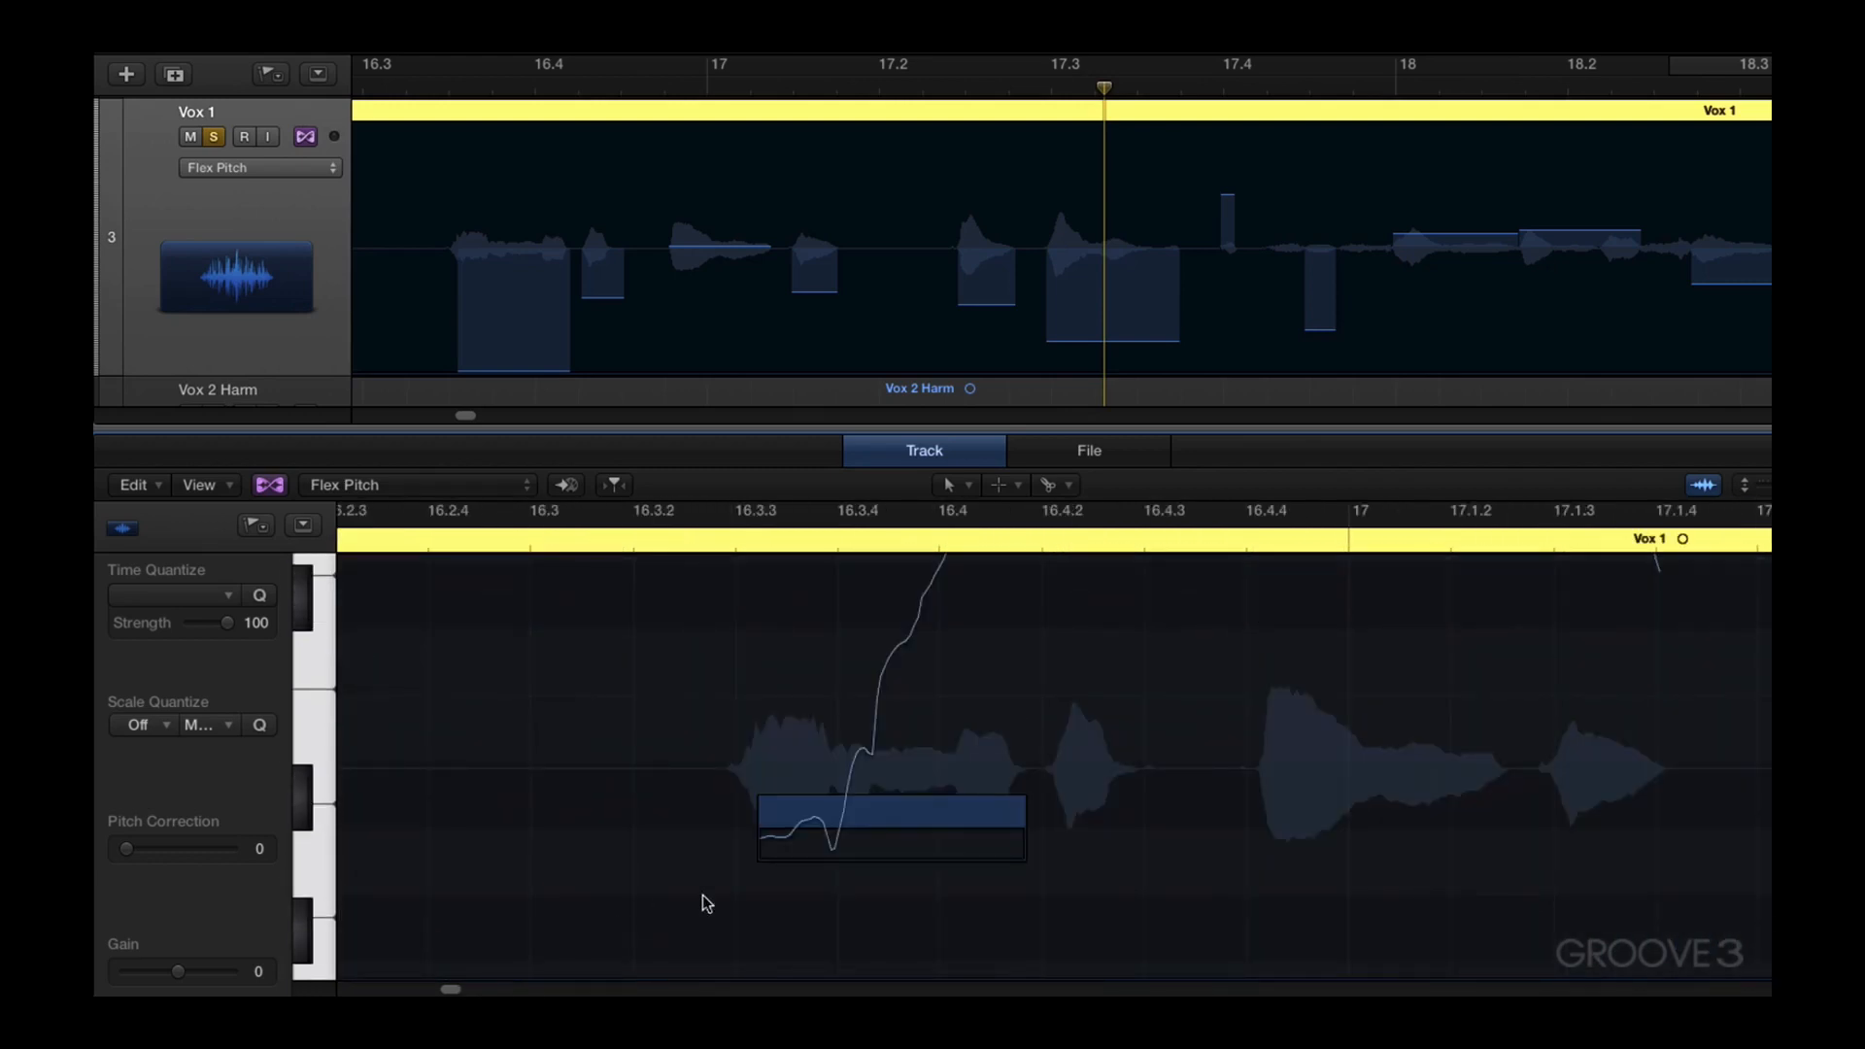
mouse_move(856, 812)
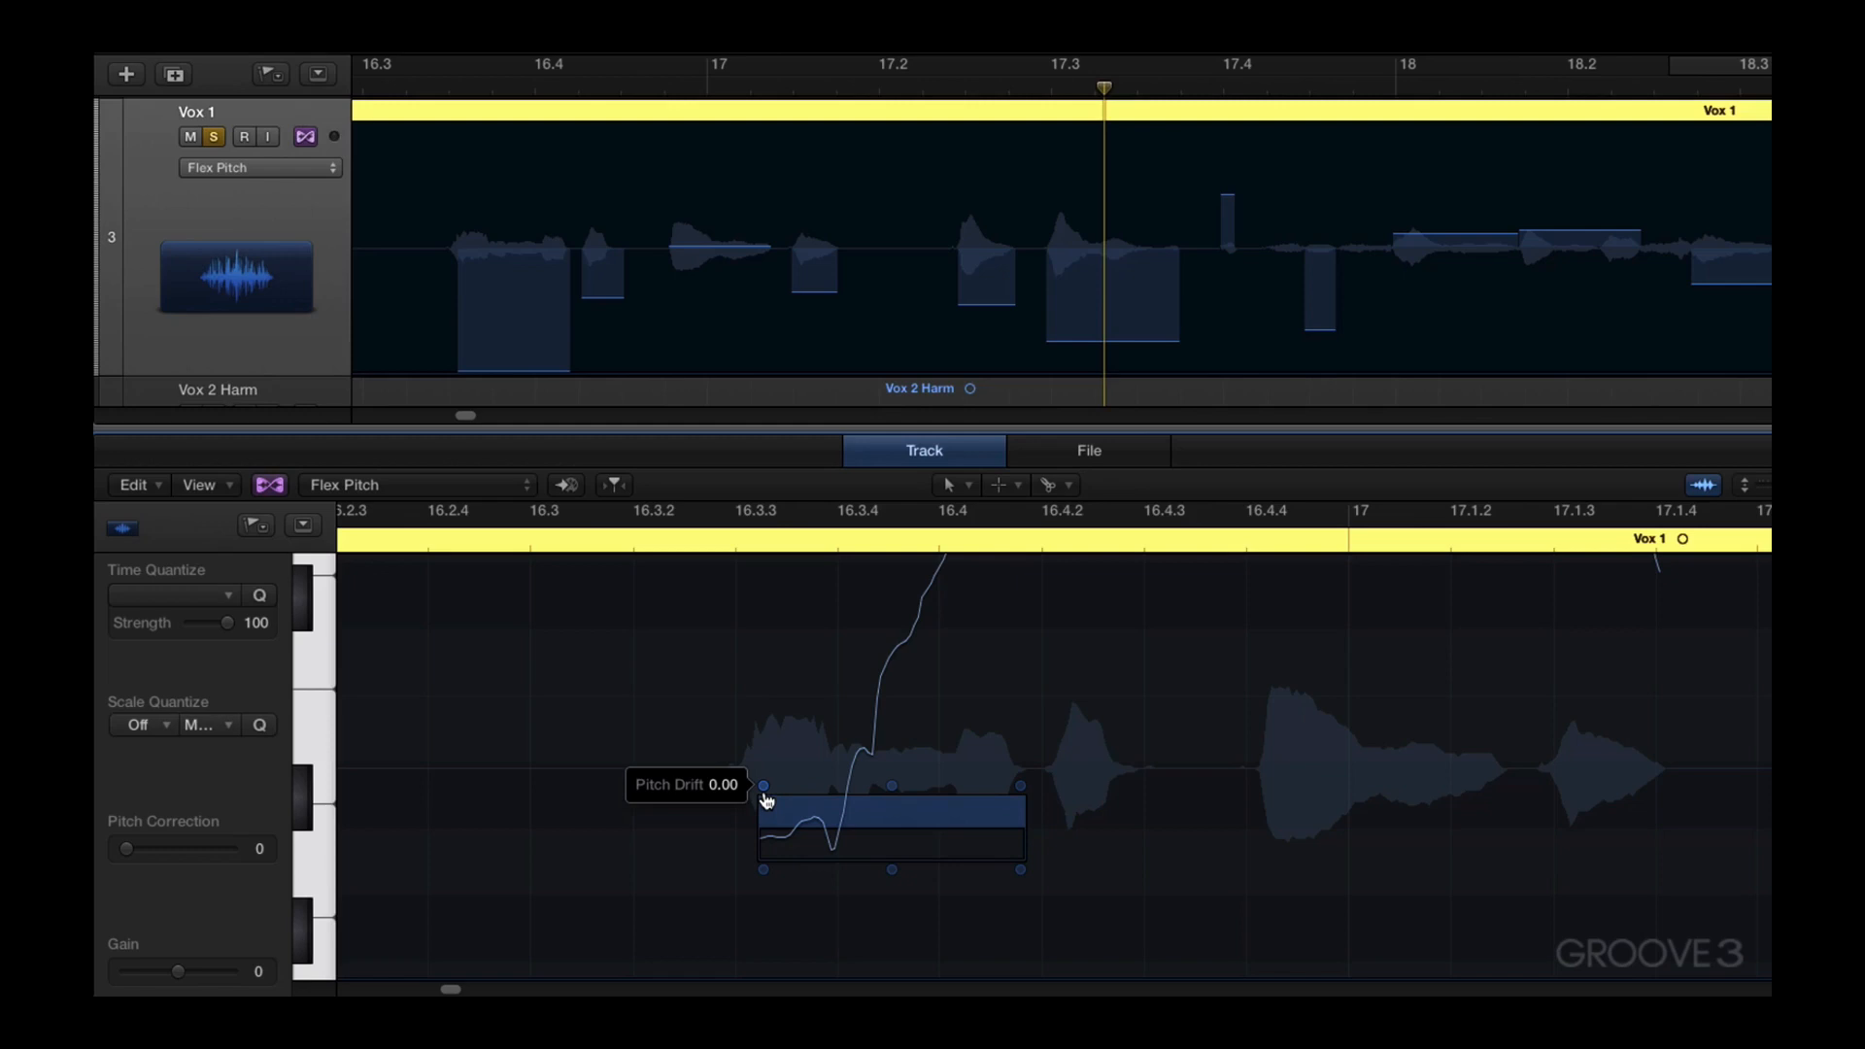
scroll(766, 798, up, 3)
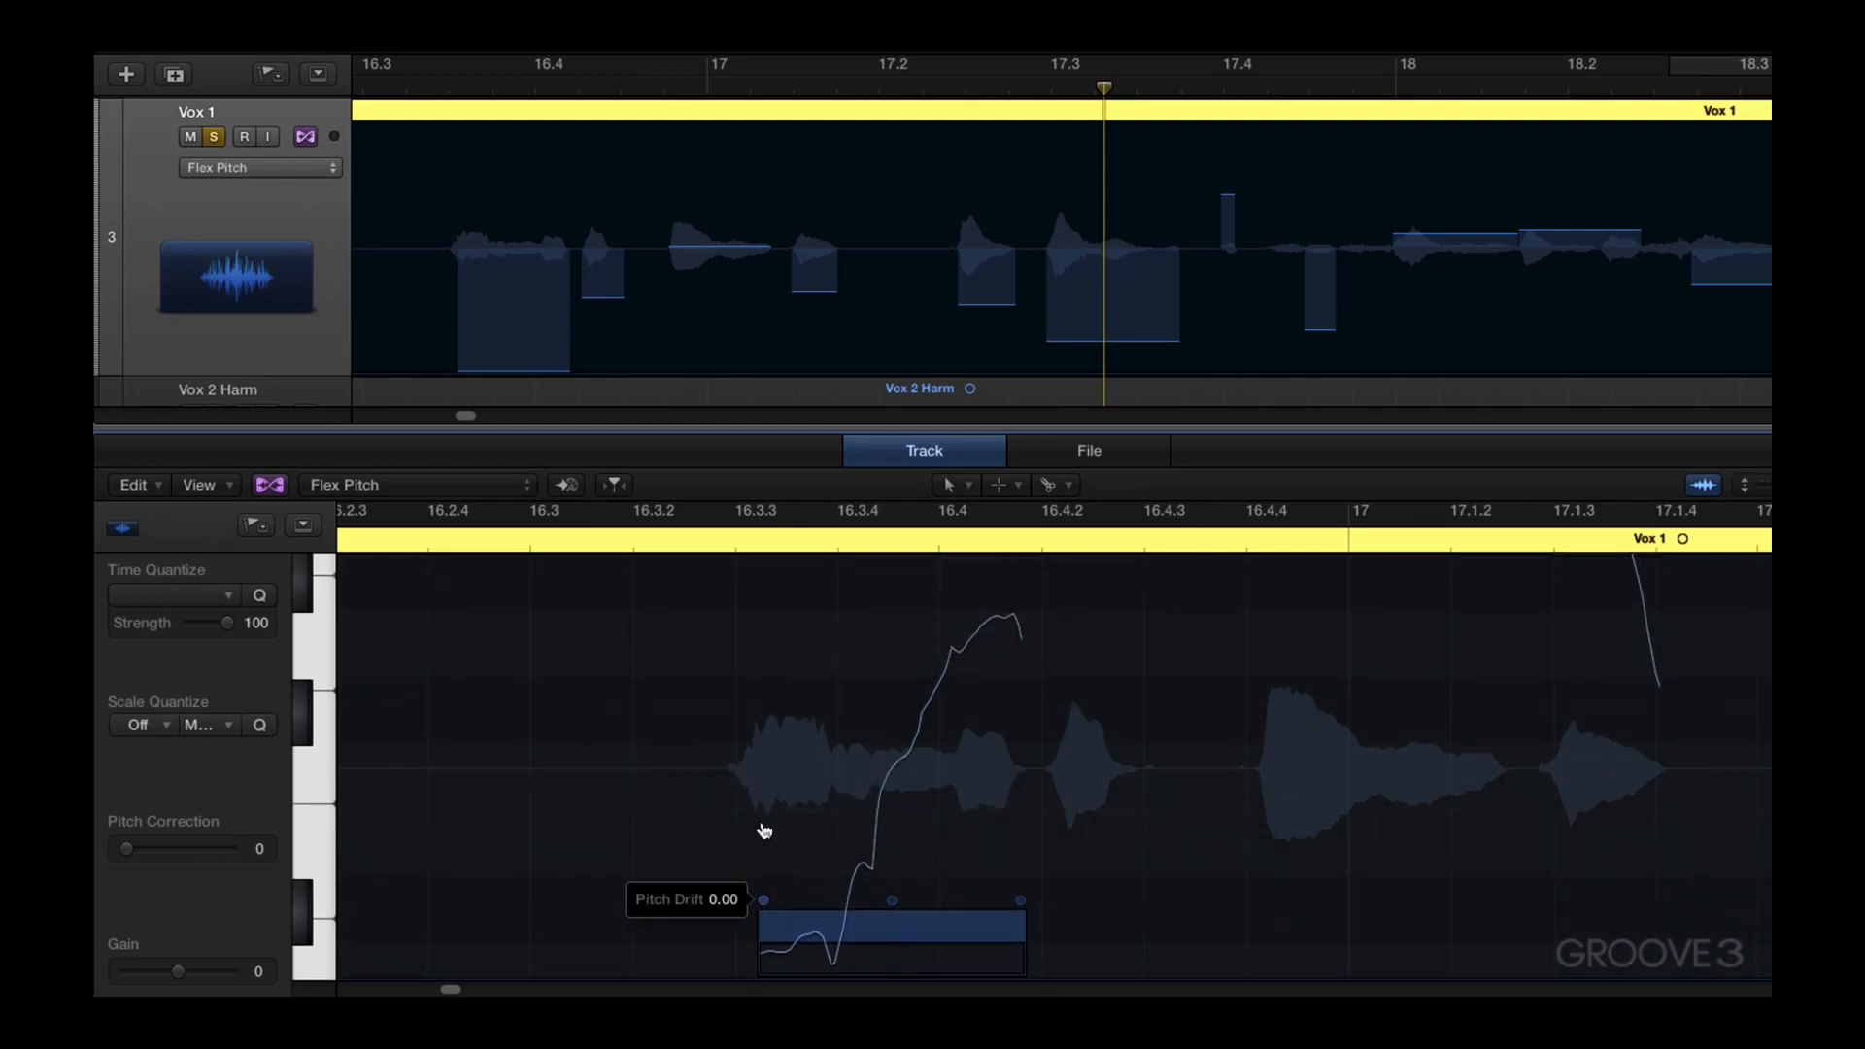
double_click(657, 551)
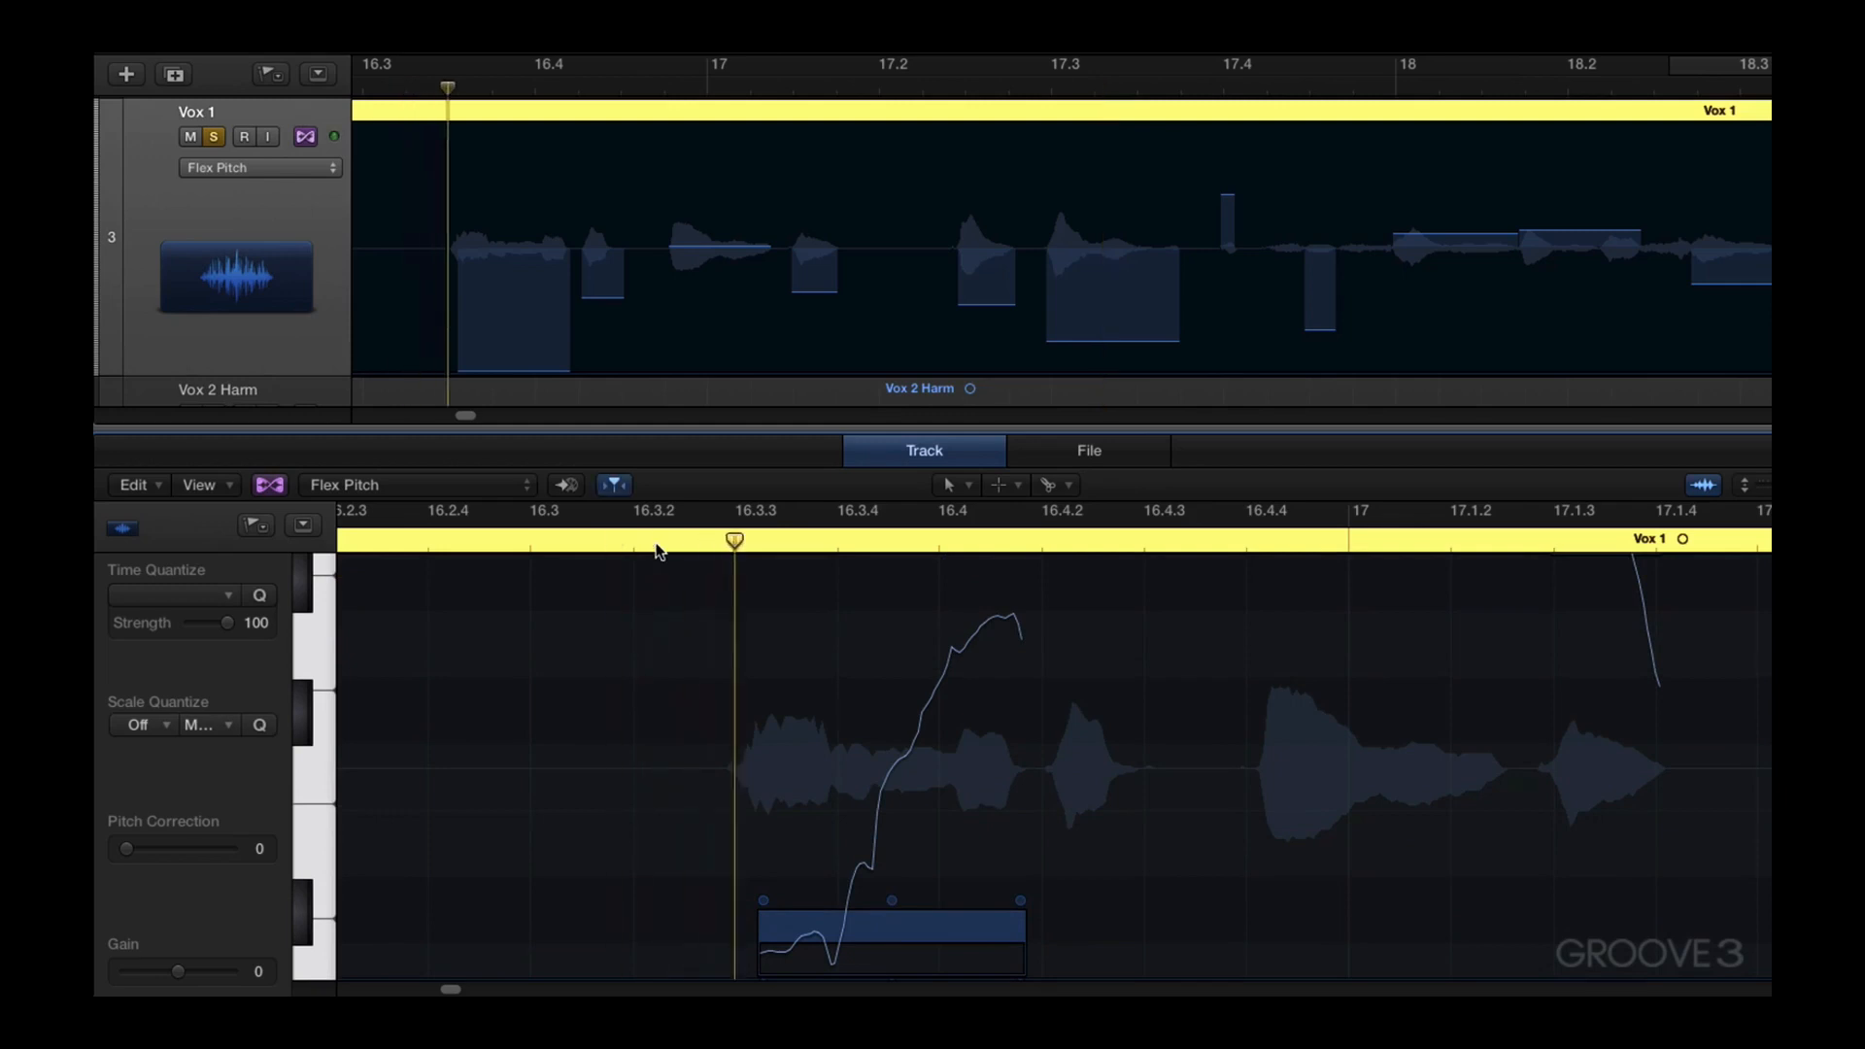
Lower the starting Pitch Drift of the first Vox 1 note to -1.12, and play it from about 16.3.2
drag(764, 901, 764, 932)
scroll(684, 867, down, 2)
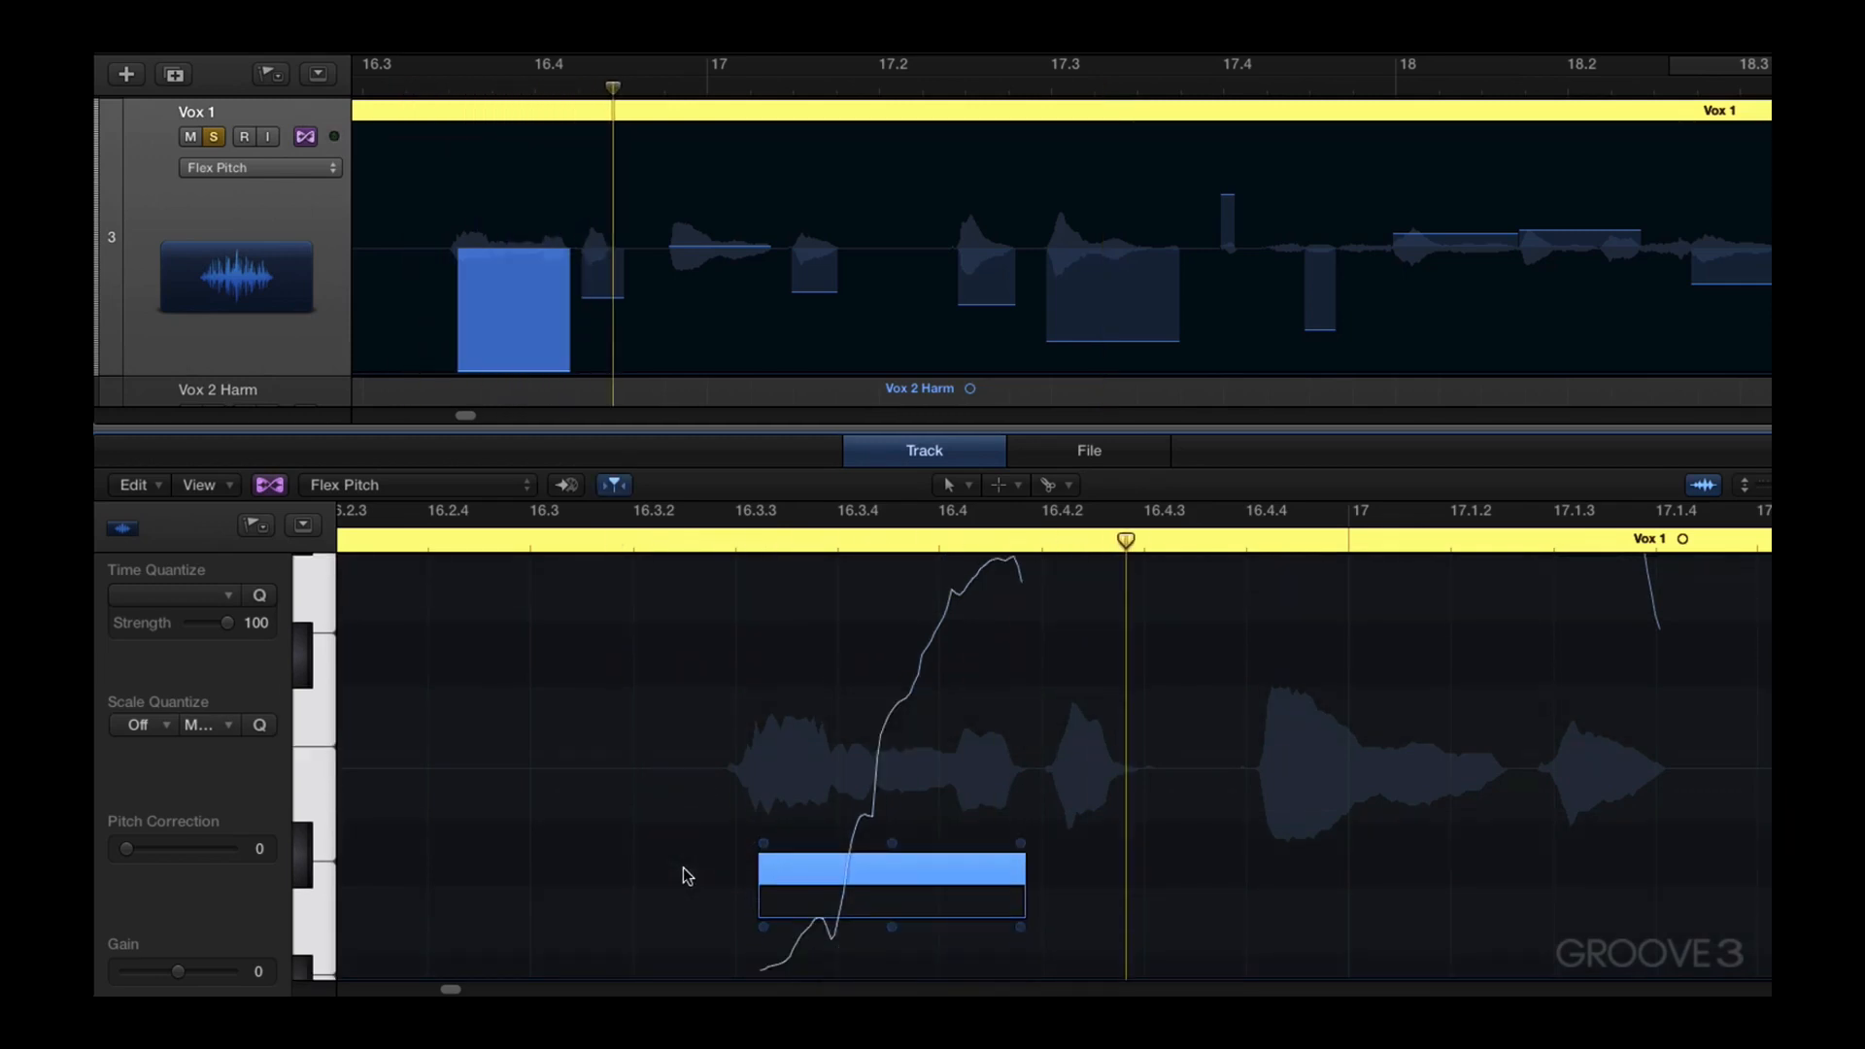
scroll(665, 678, down, 3)
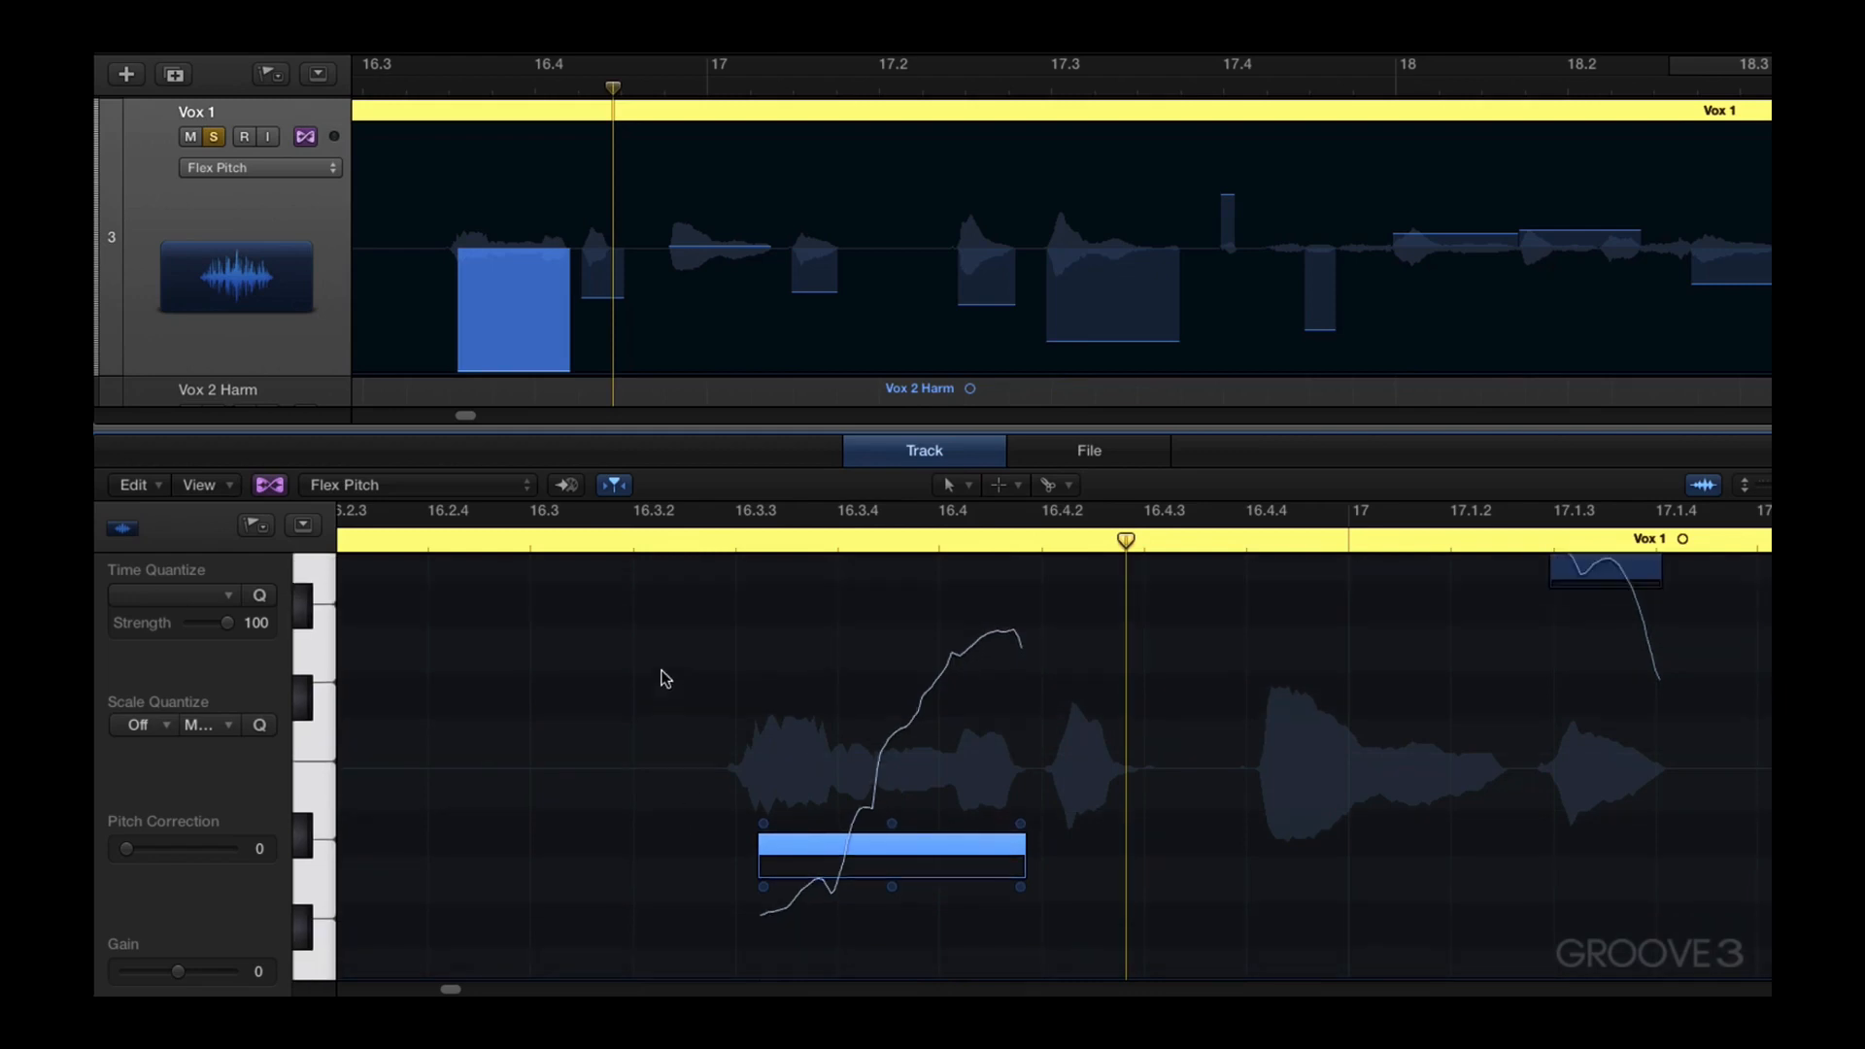
click(633, 539)
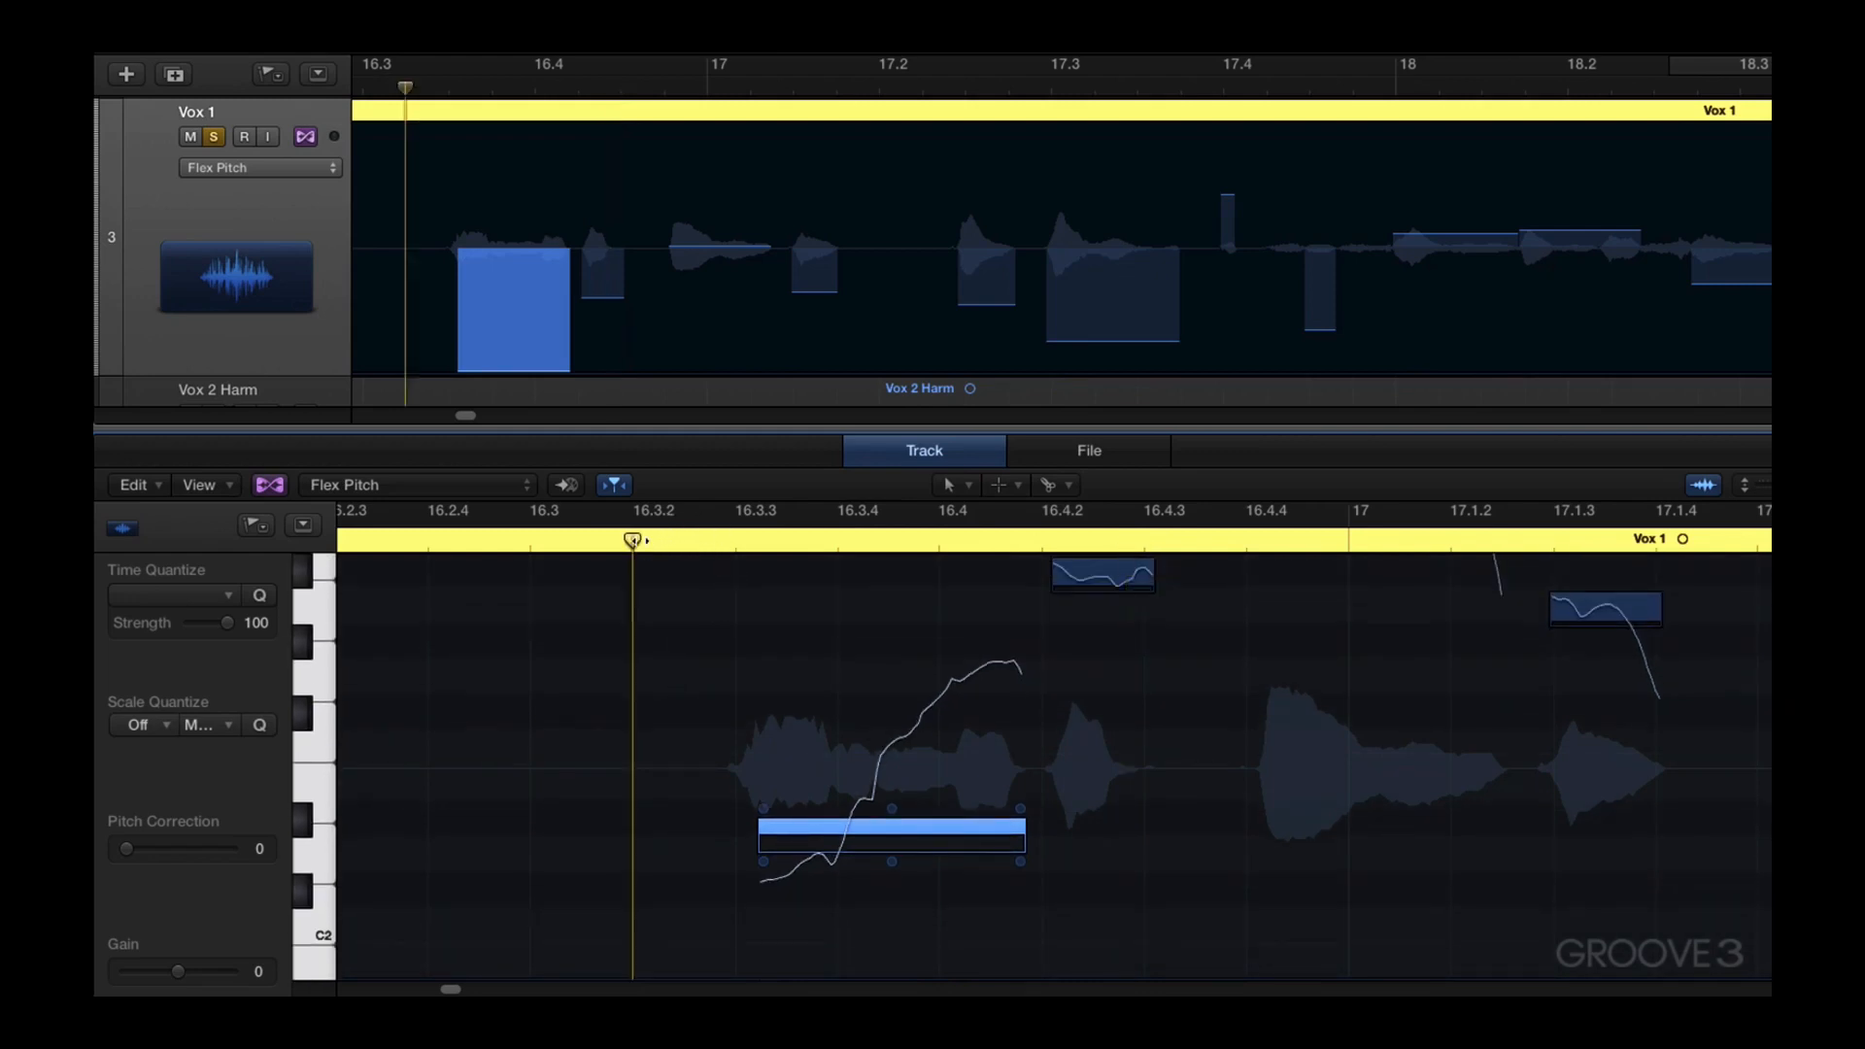
key(space)
drag(764, 862, 765, 865)
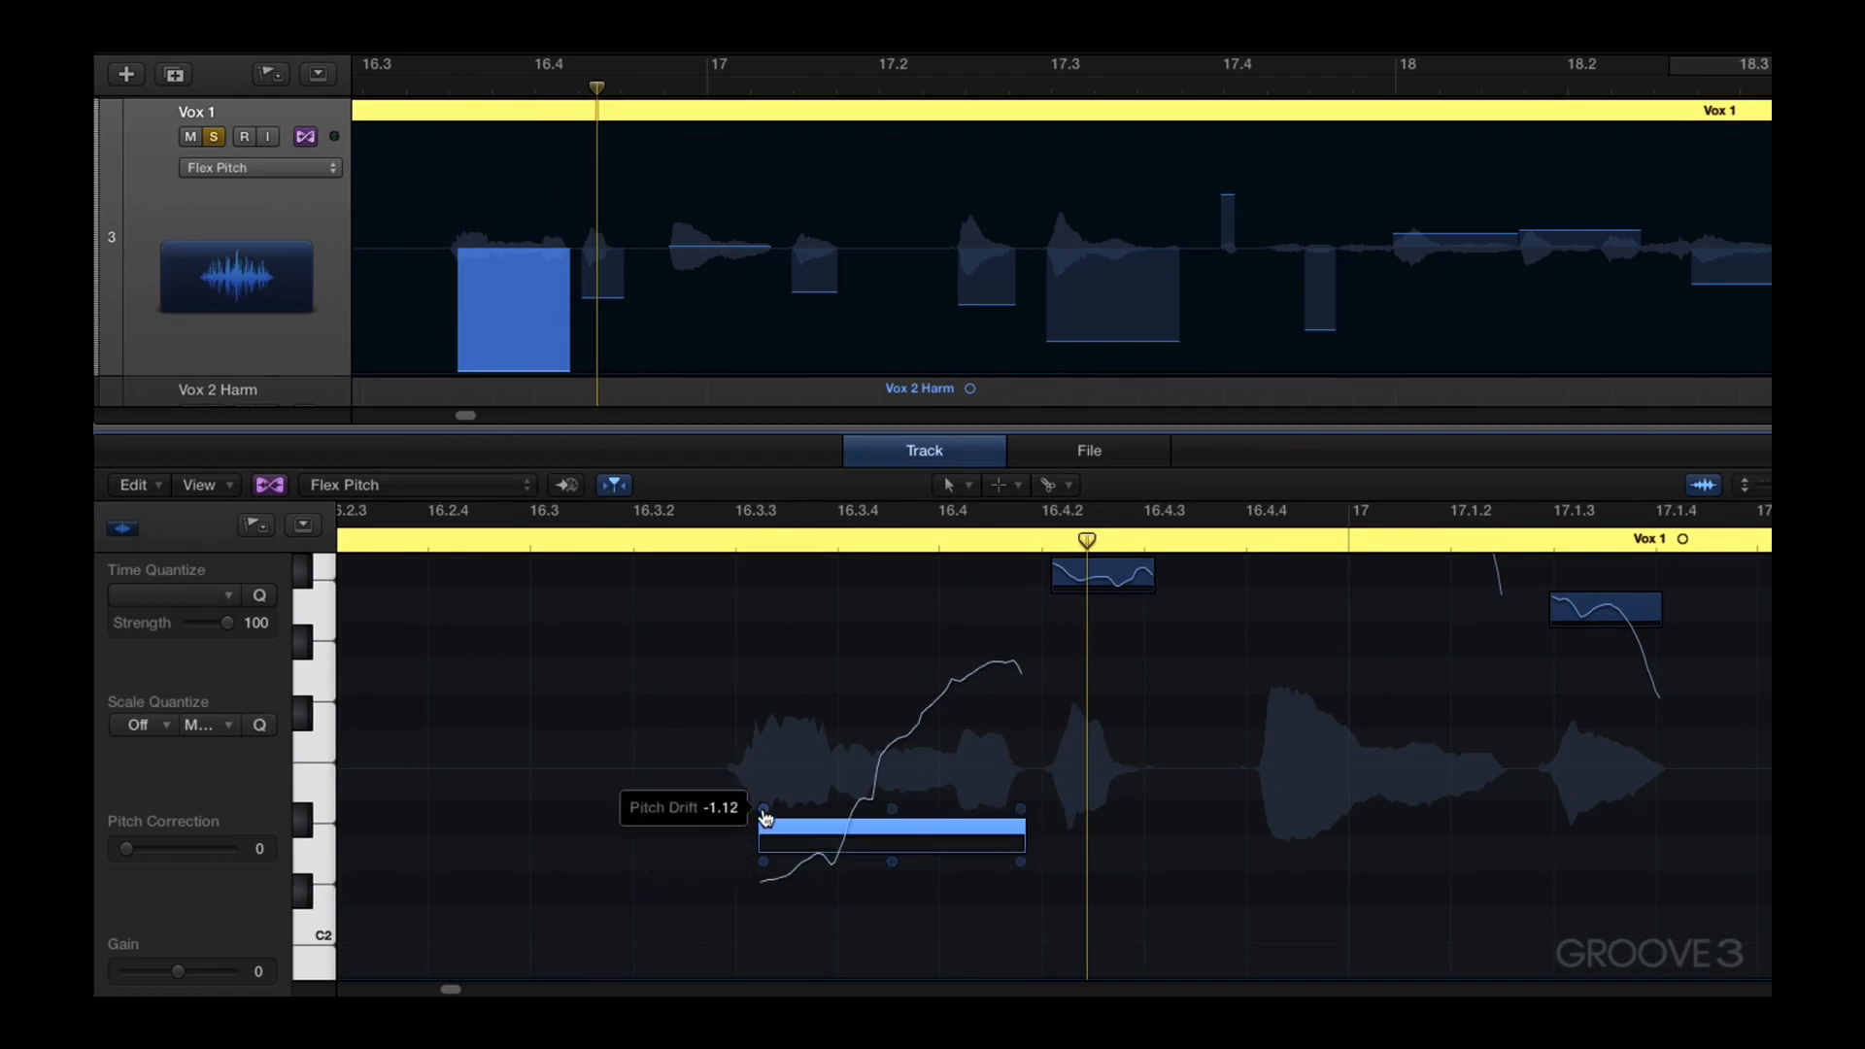
Lower the first note's starting Pitch Drift to -3.88, and play it back from about 16.3
drag(763, 810, 764, 836)
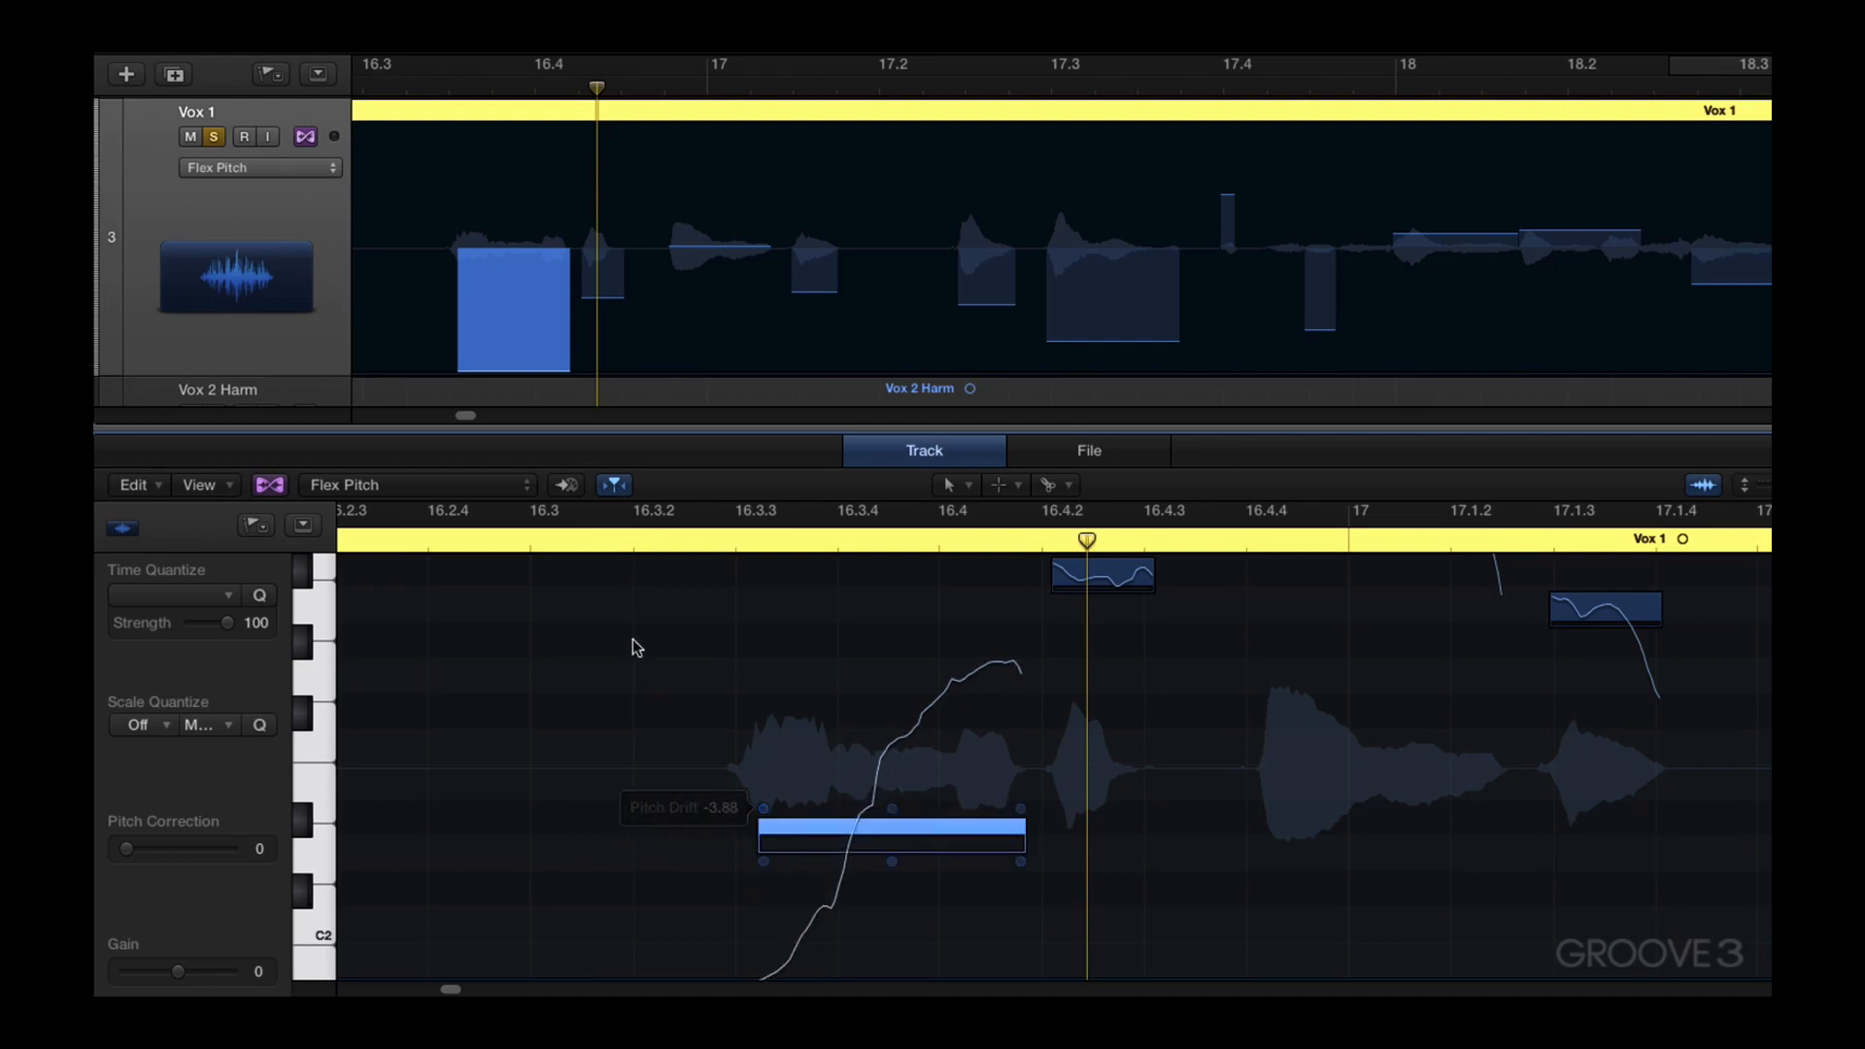
click(589, 544)
key(space)
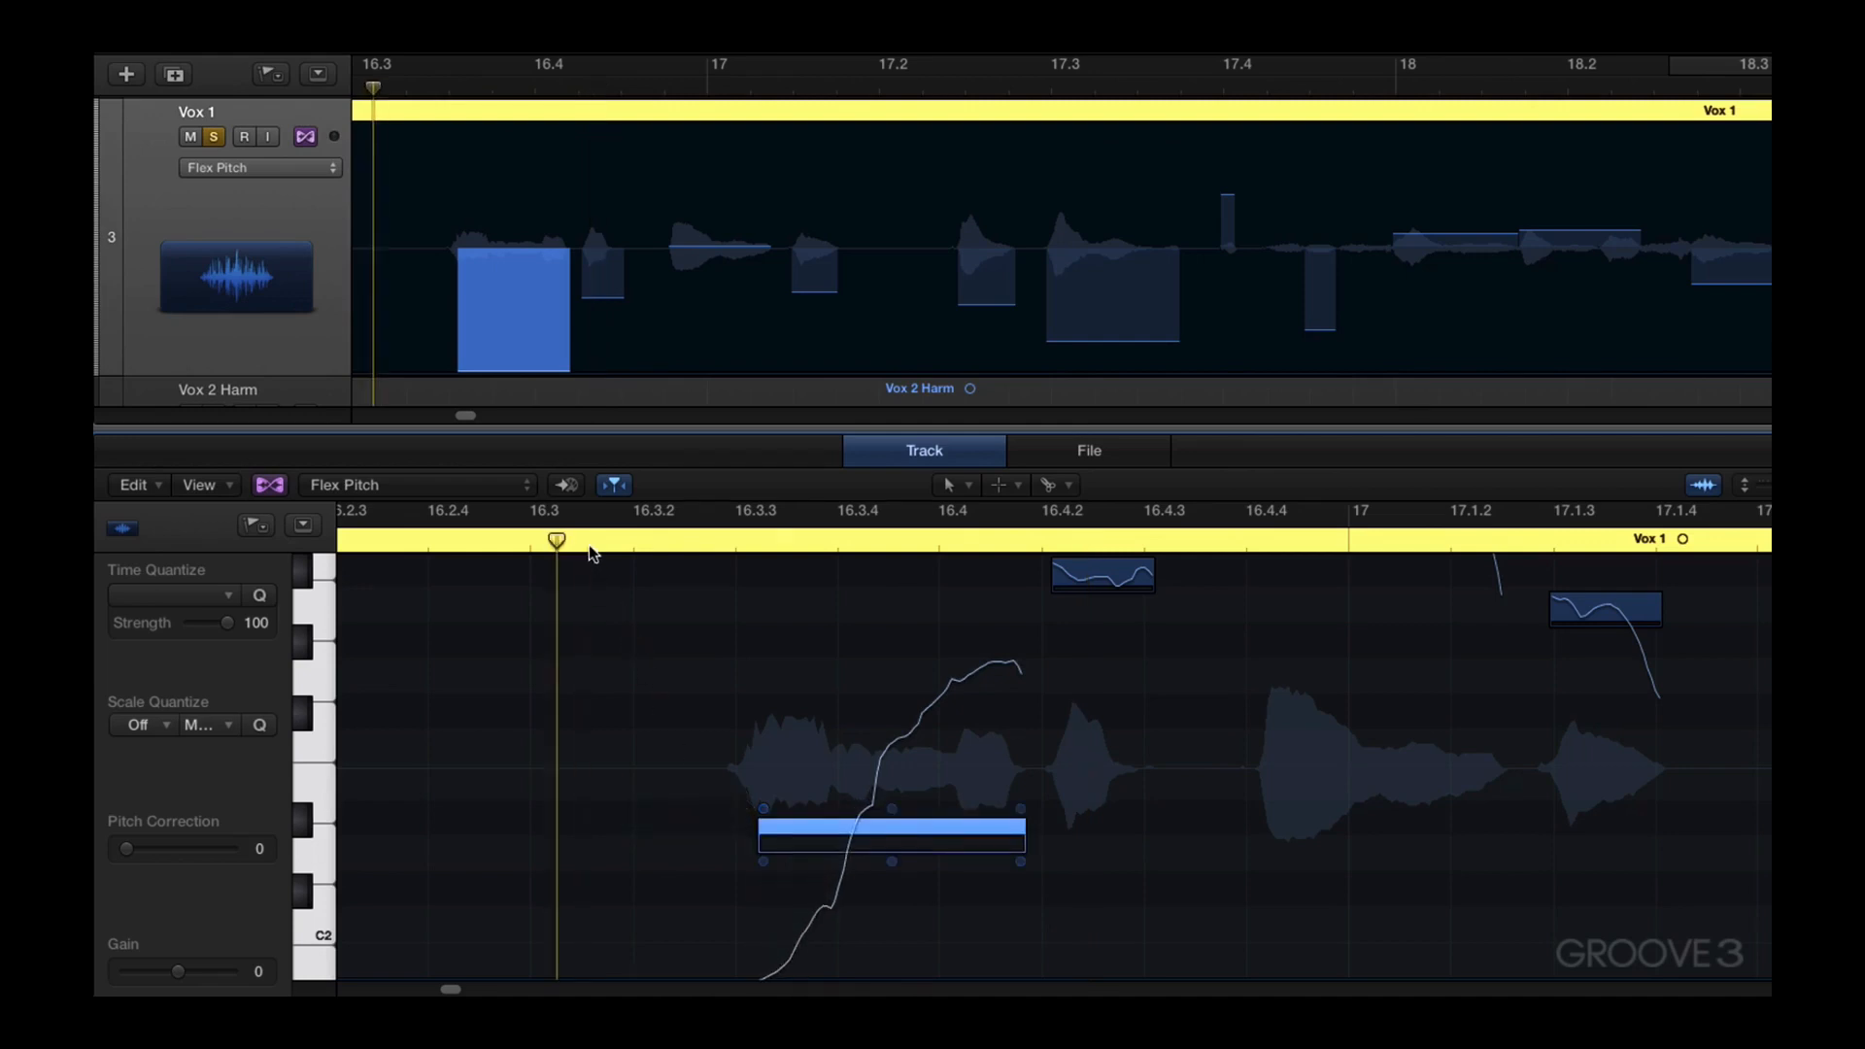
key(space)
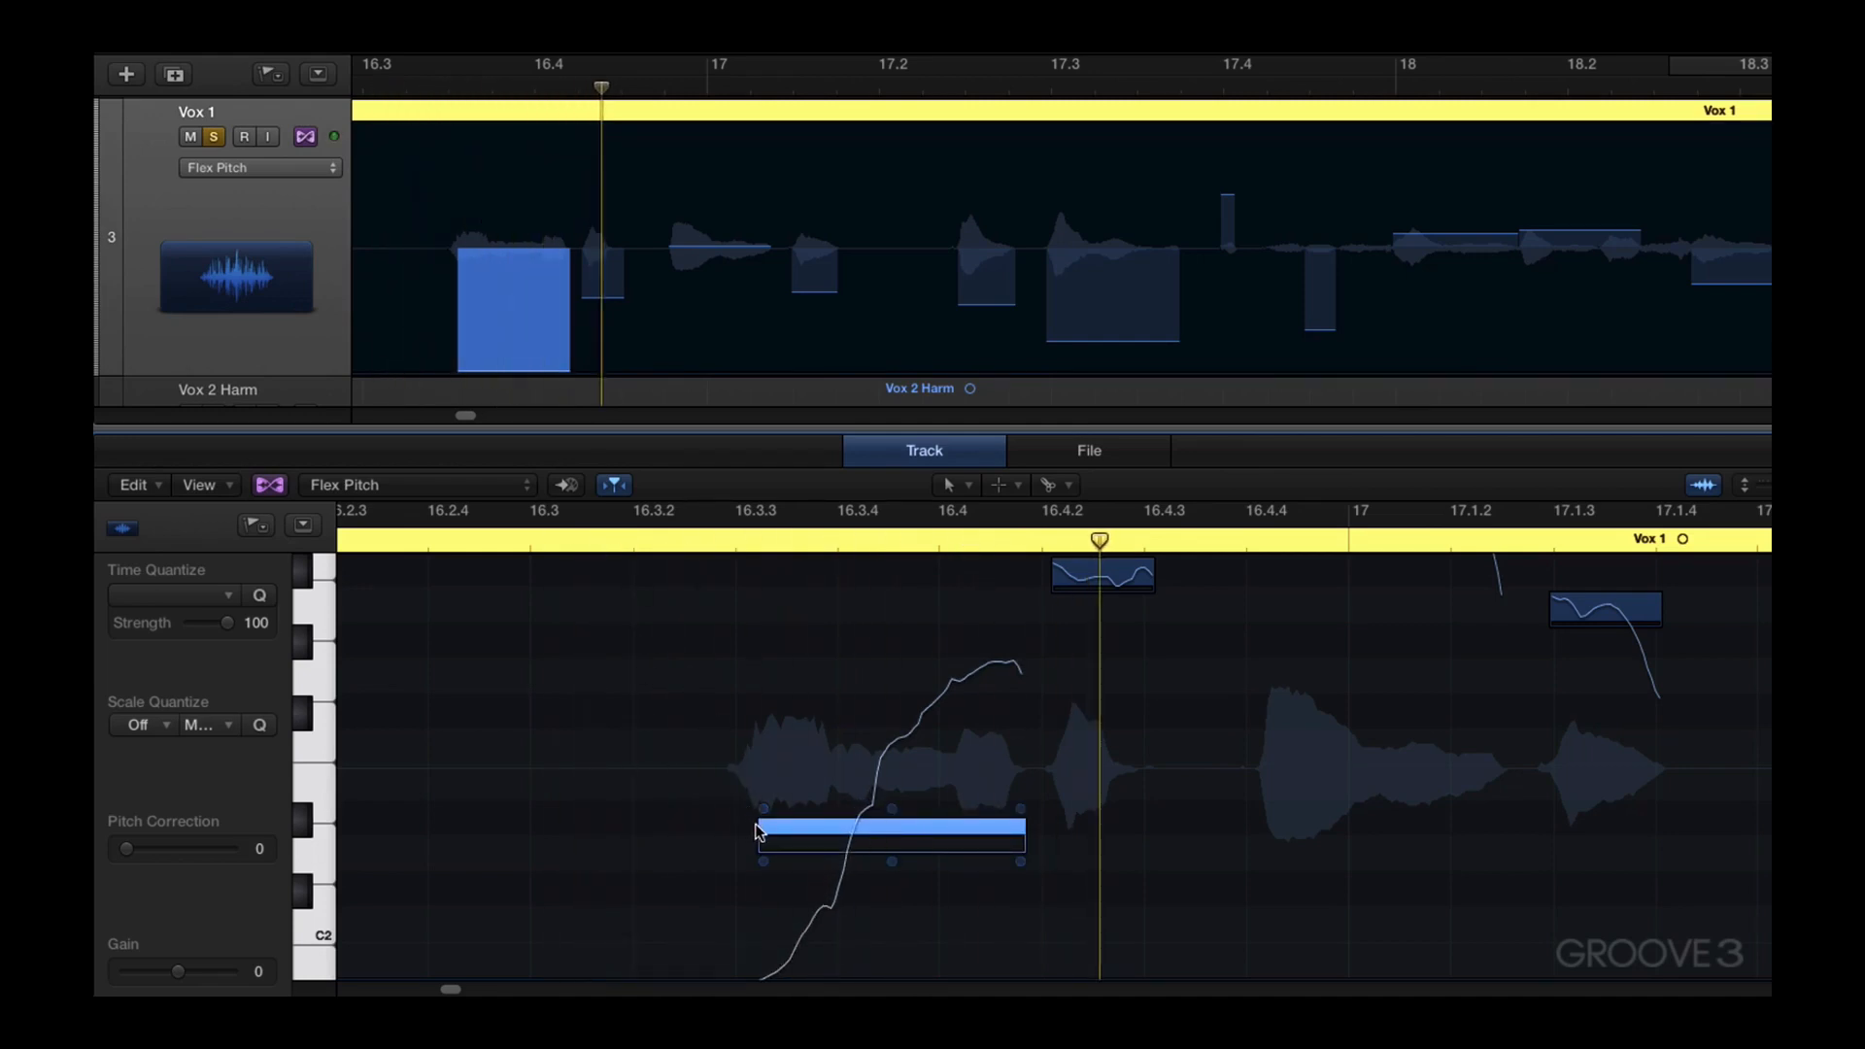
Undo the last Pitch Drift change on the first note, and reset its pitch curve
drag(760, 830, 757, 826)
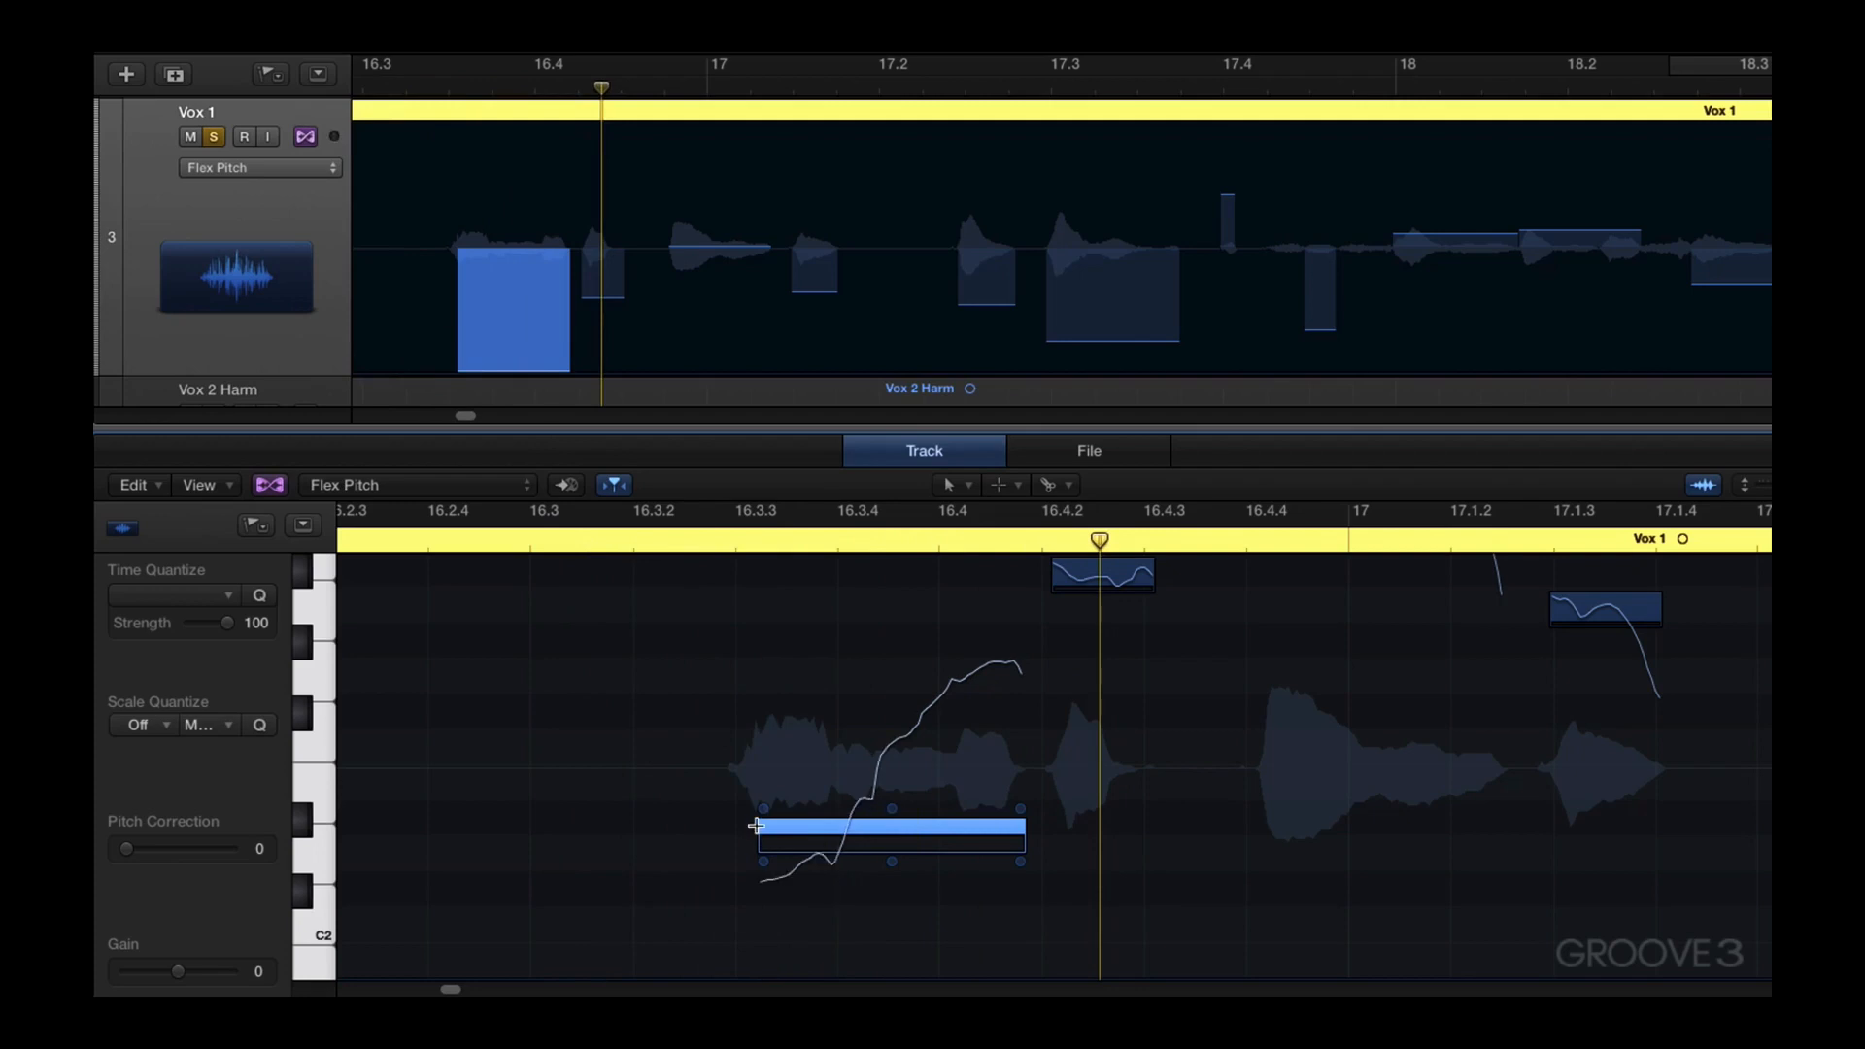
right_click(828, 837)
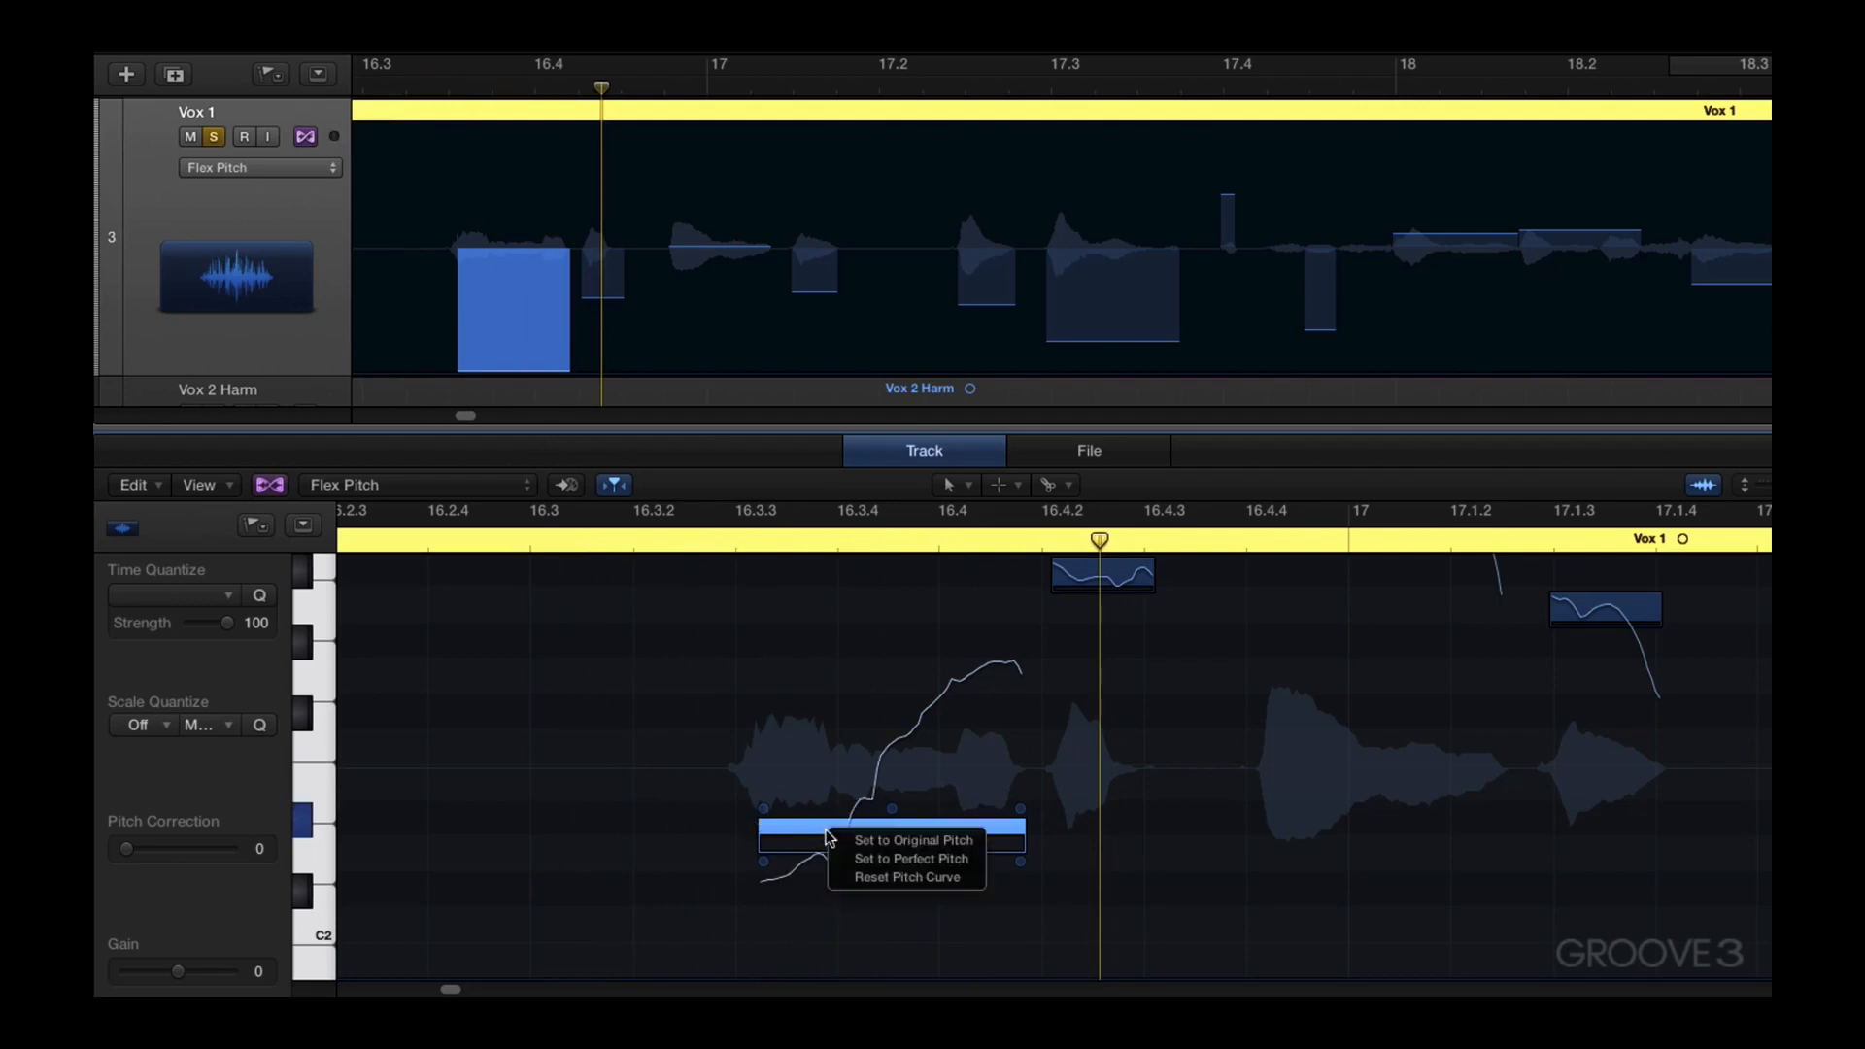
click(867, 879)
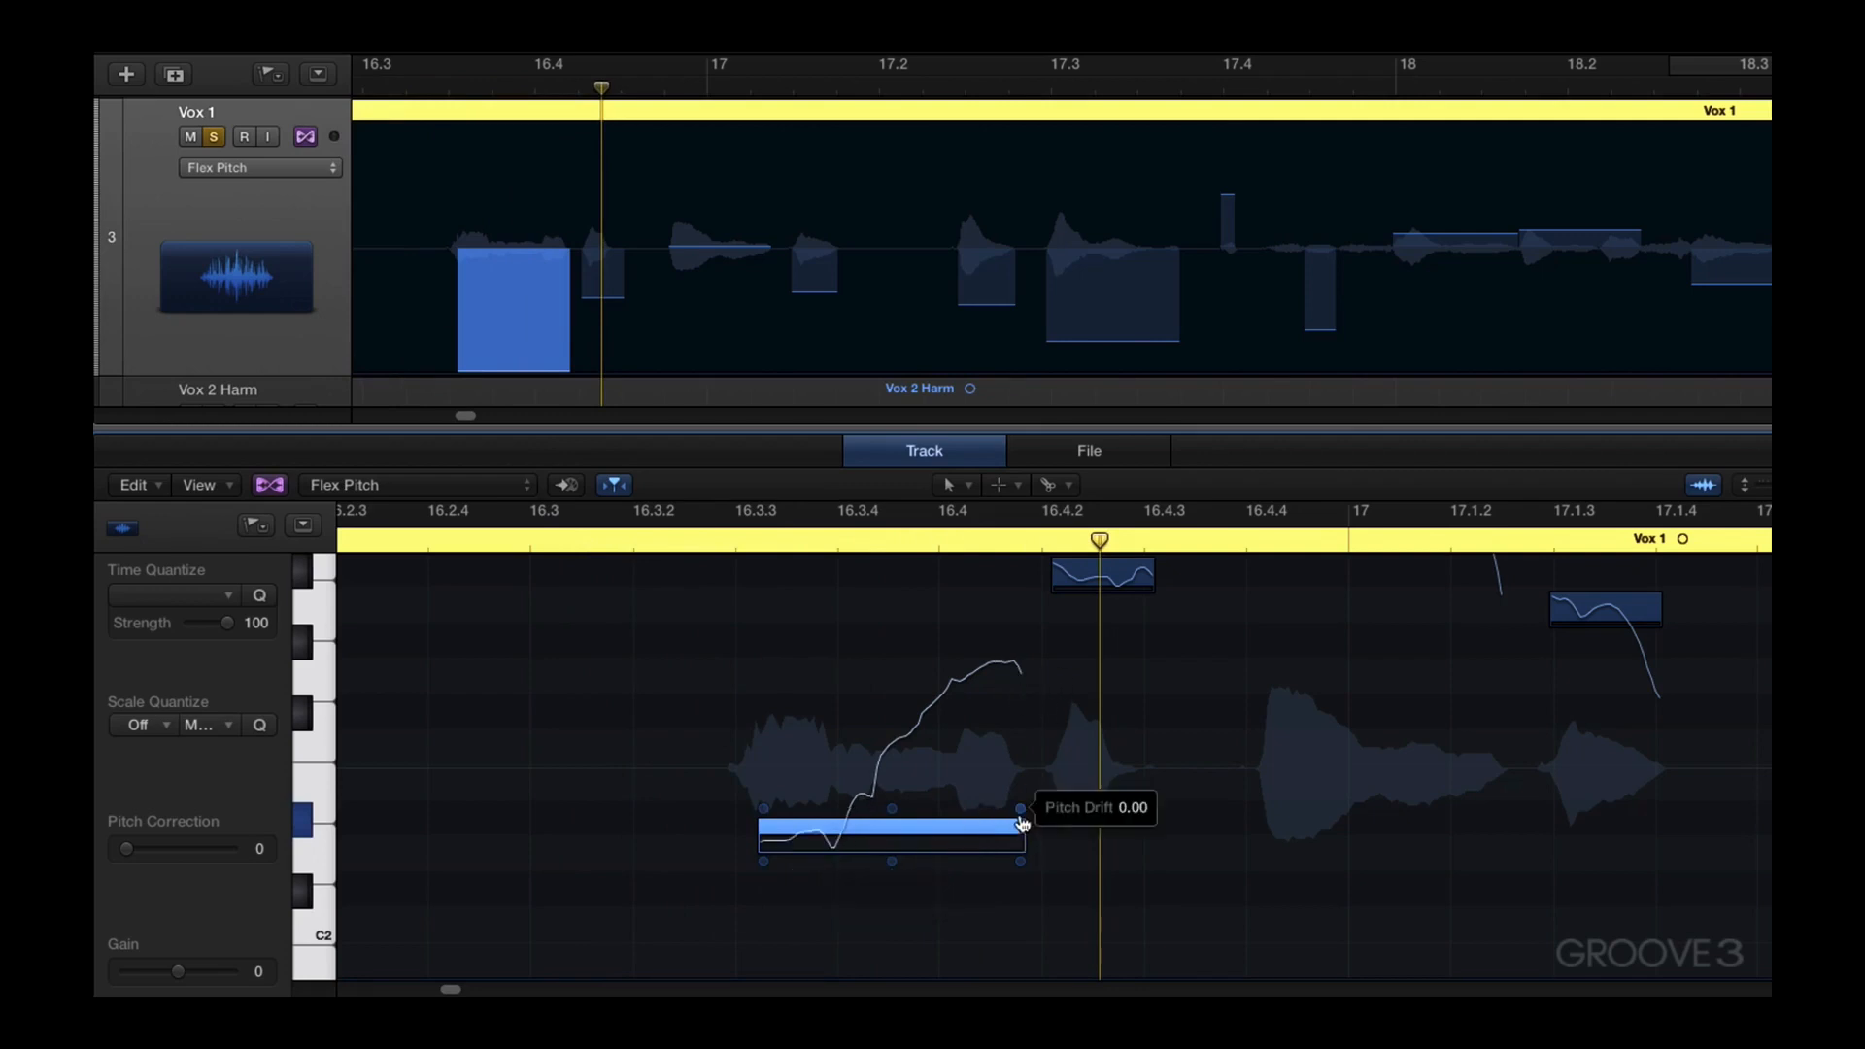
Lower the ending Pitch Drift of the first note for a test playback, and undo the change
drag(1022, 823, 1020, 865)
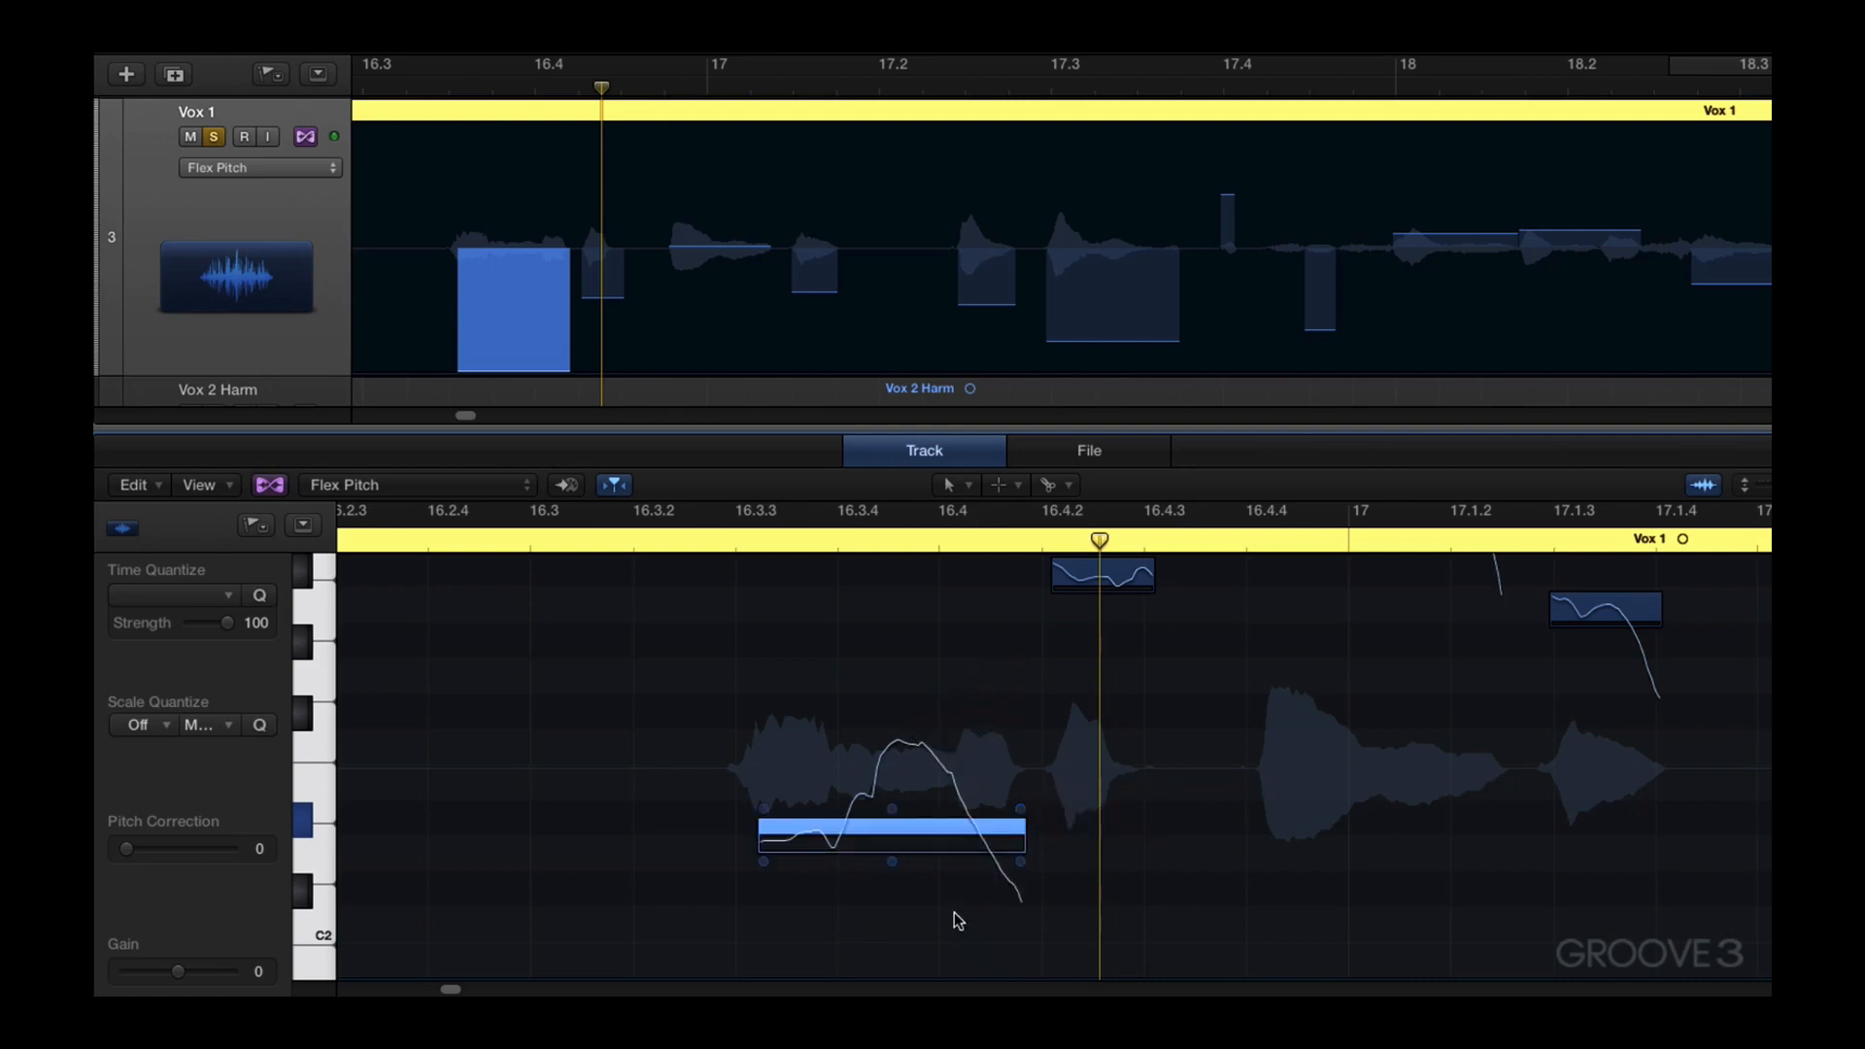
key(space)
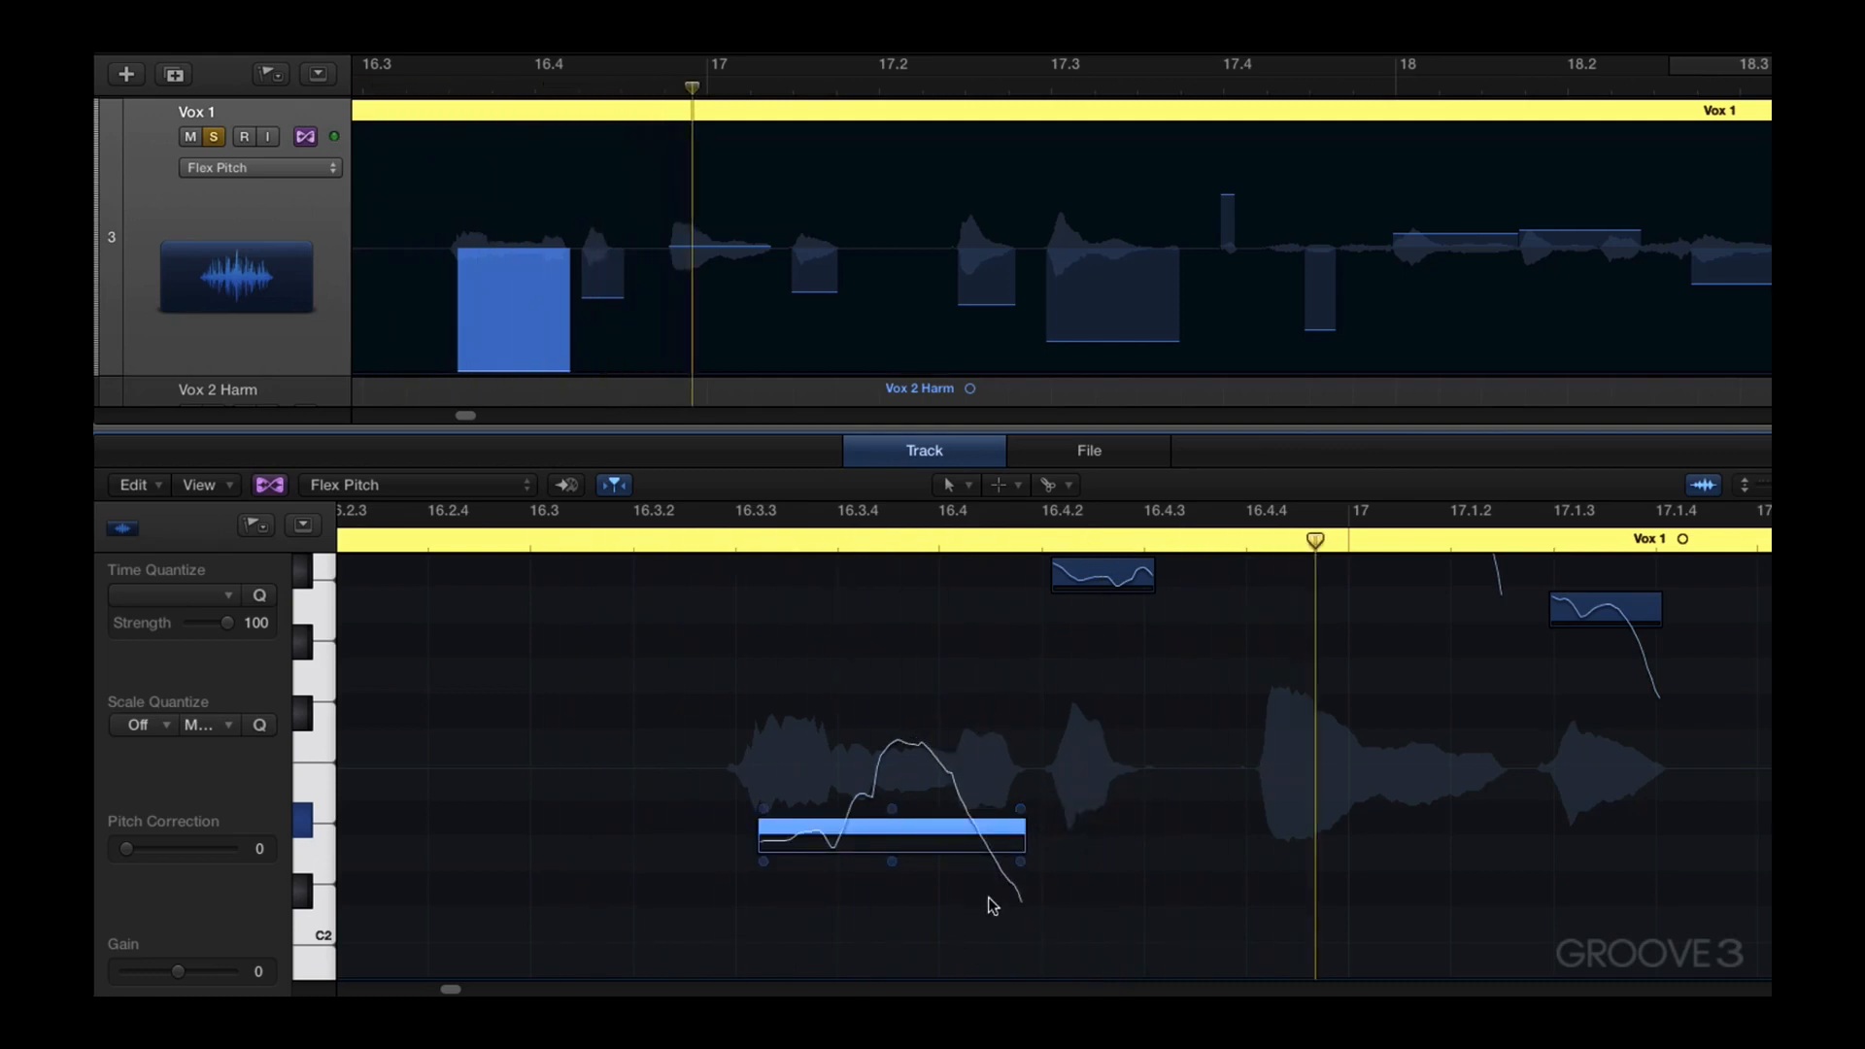
key(super+z)
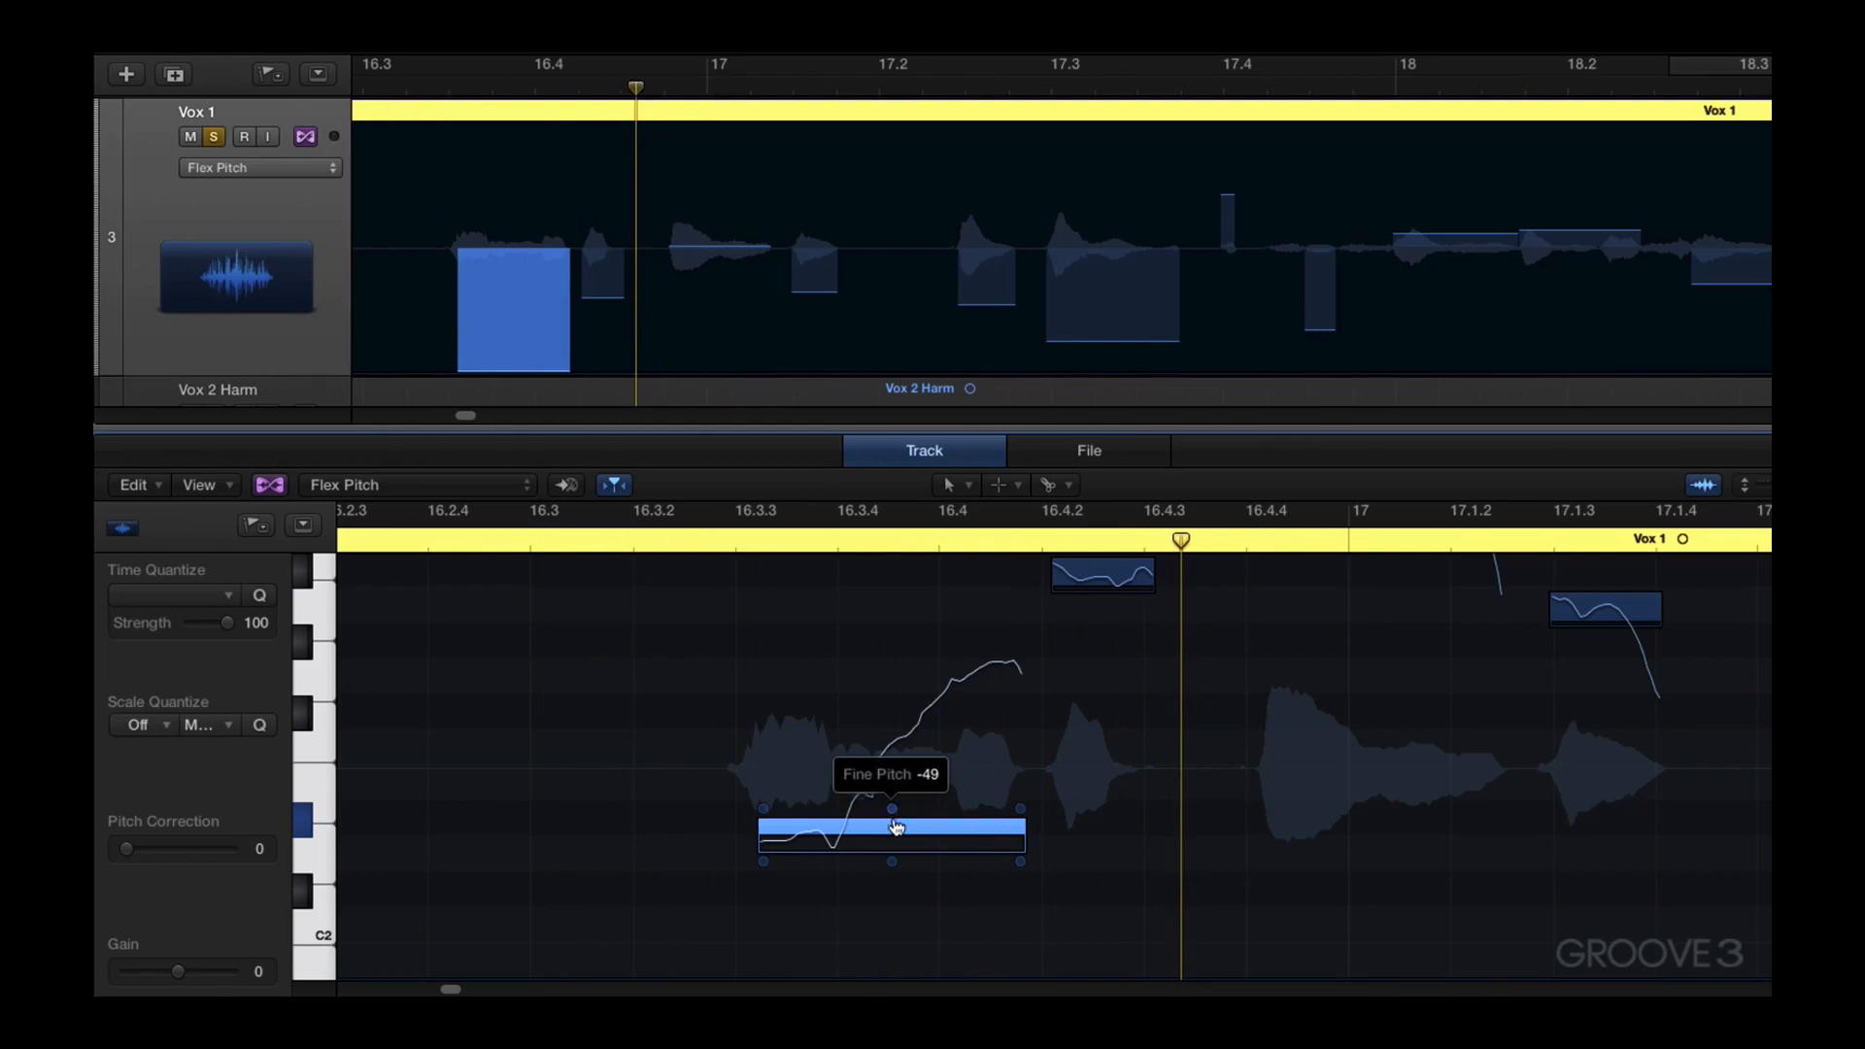
Try a Fine Pitch of 46 on the first Vox 1 note, and return it to -49
drag(893, 818, 898, 837)
mouse_move(893, 810)
mouse_down()
mouse_move(893, 787)
mouse_move(899, 833)
mouse_up()
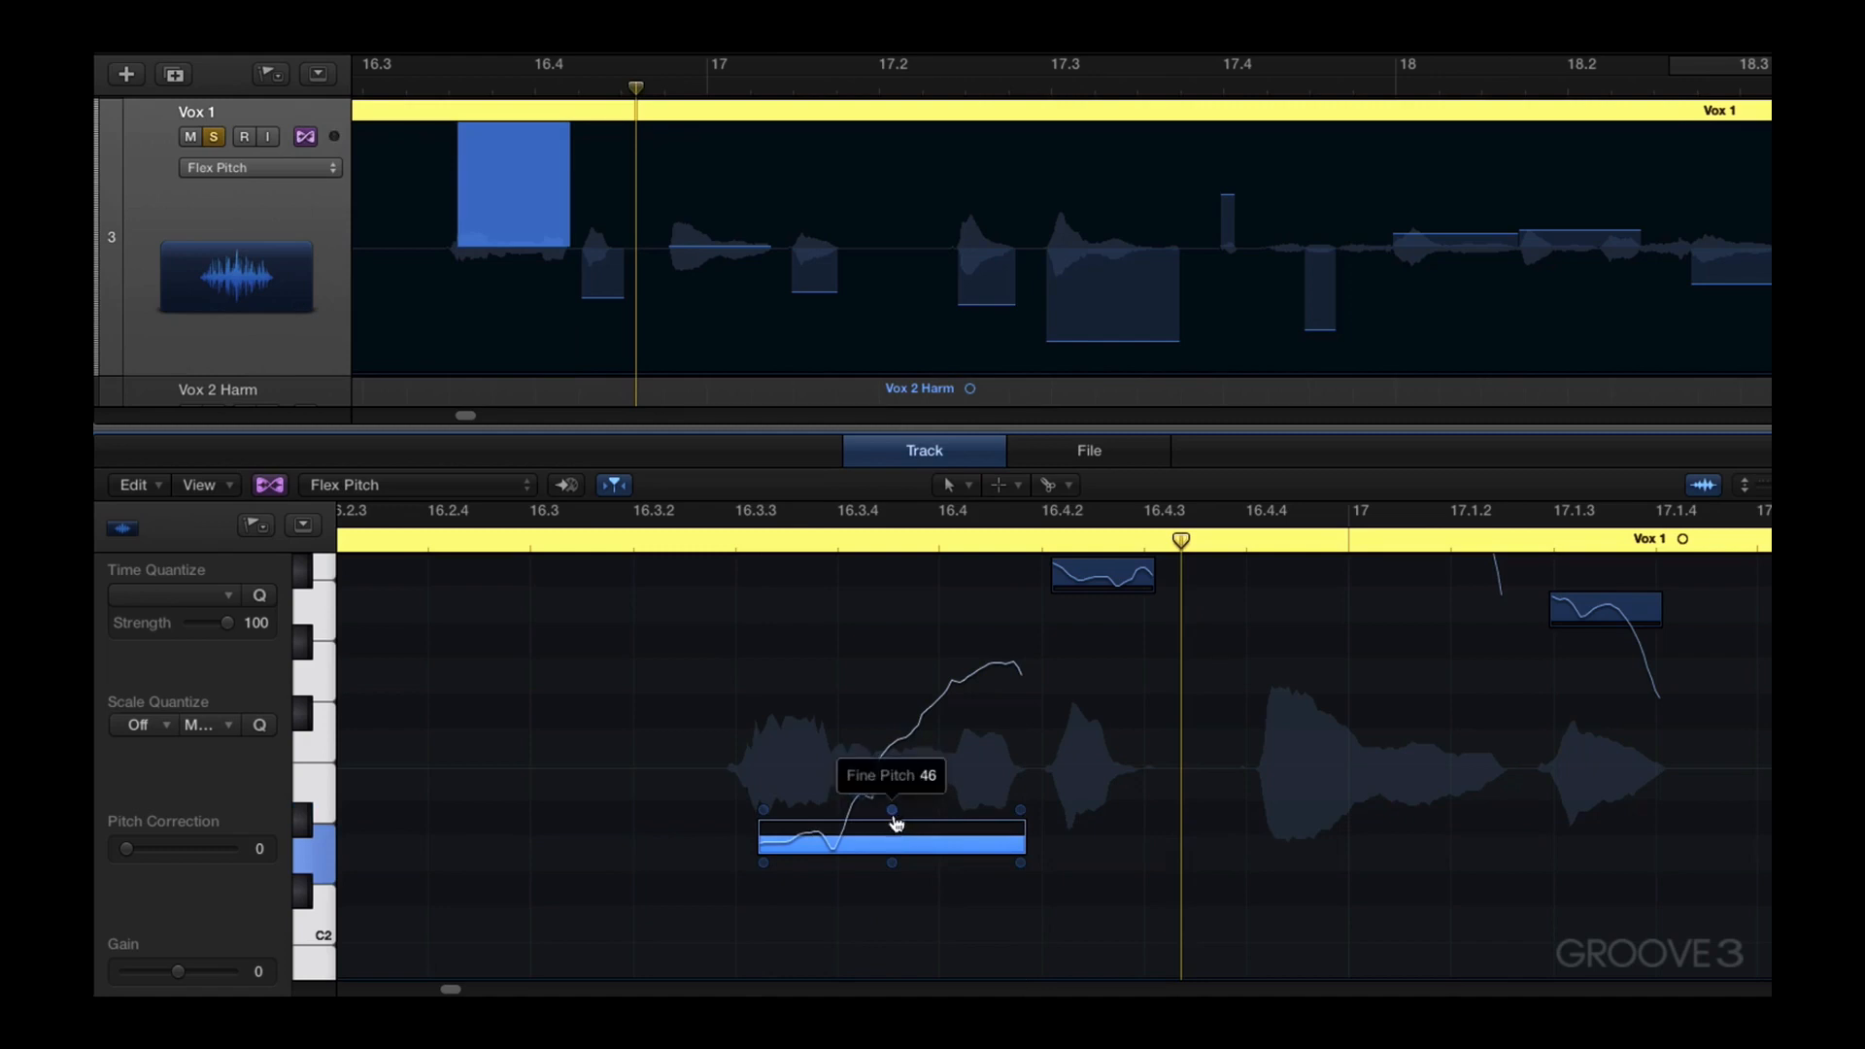
drag(896, 822, 896, 825)
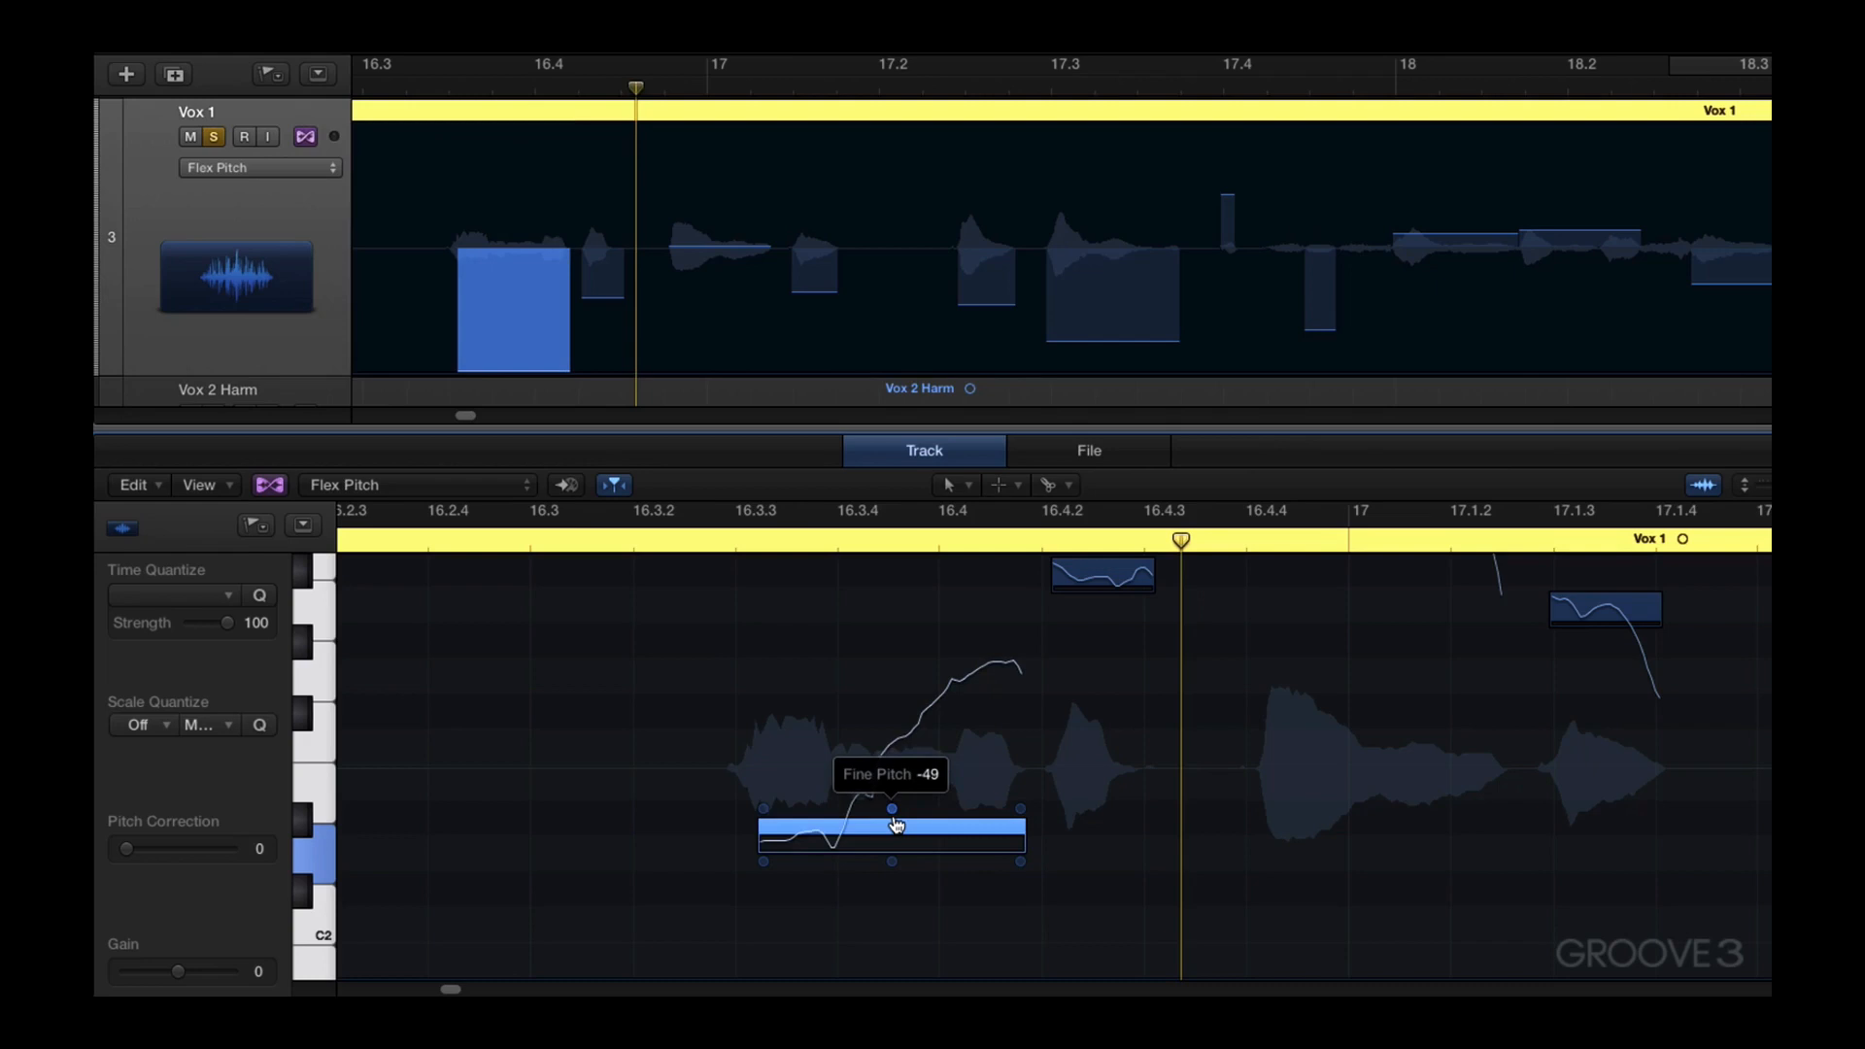
Lower the first Vox 1 note's gain to -8, and return it to 0
click(764, 865)
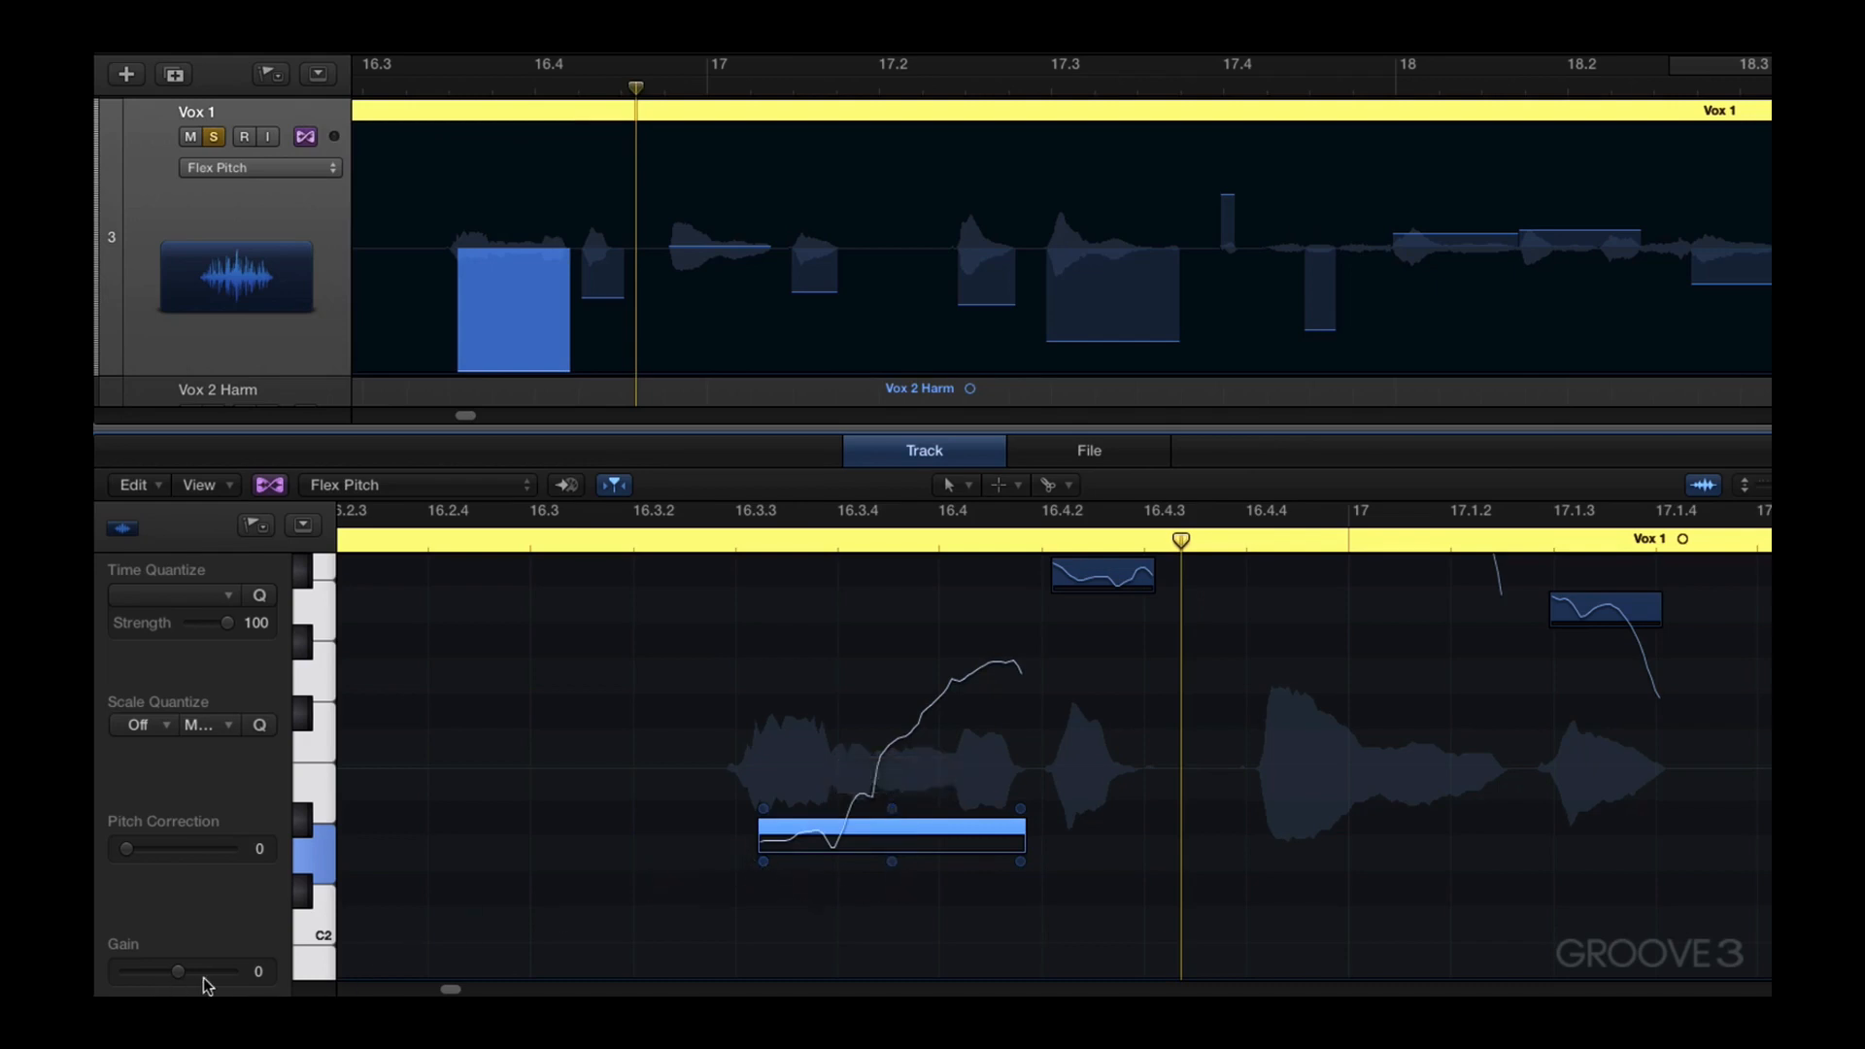
drag(764, 862, 761, 909)
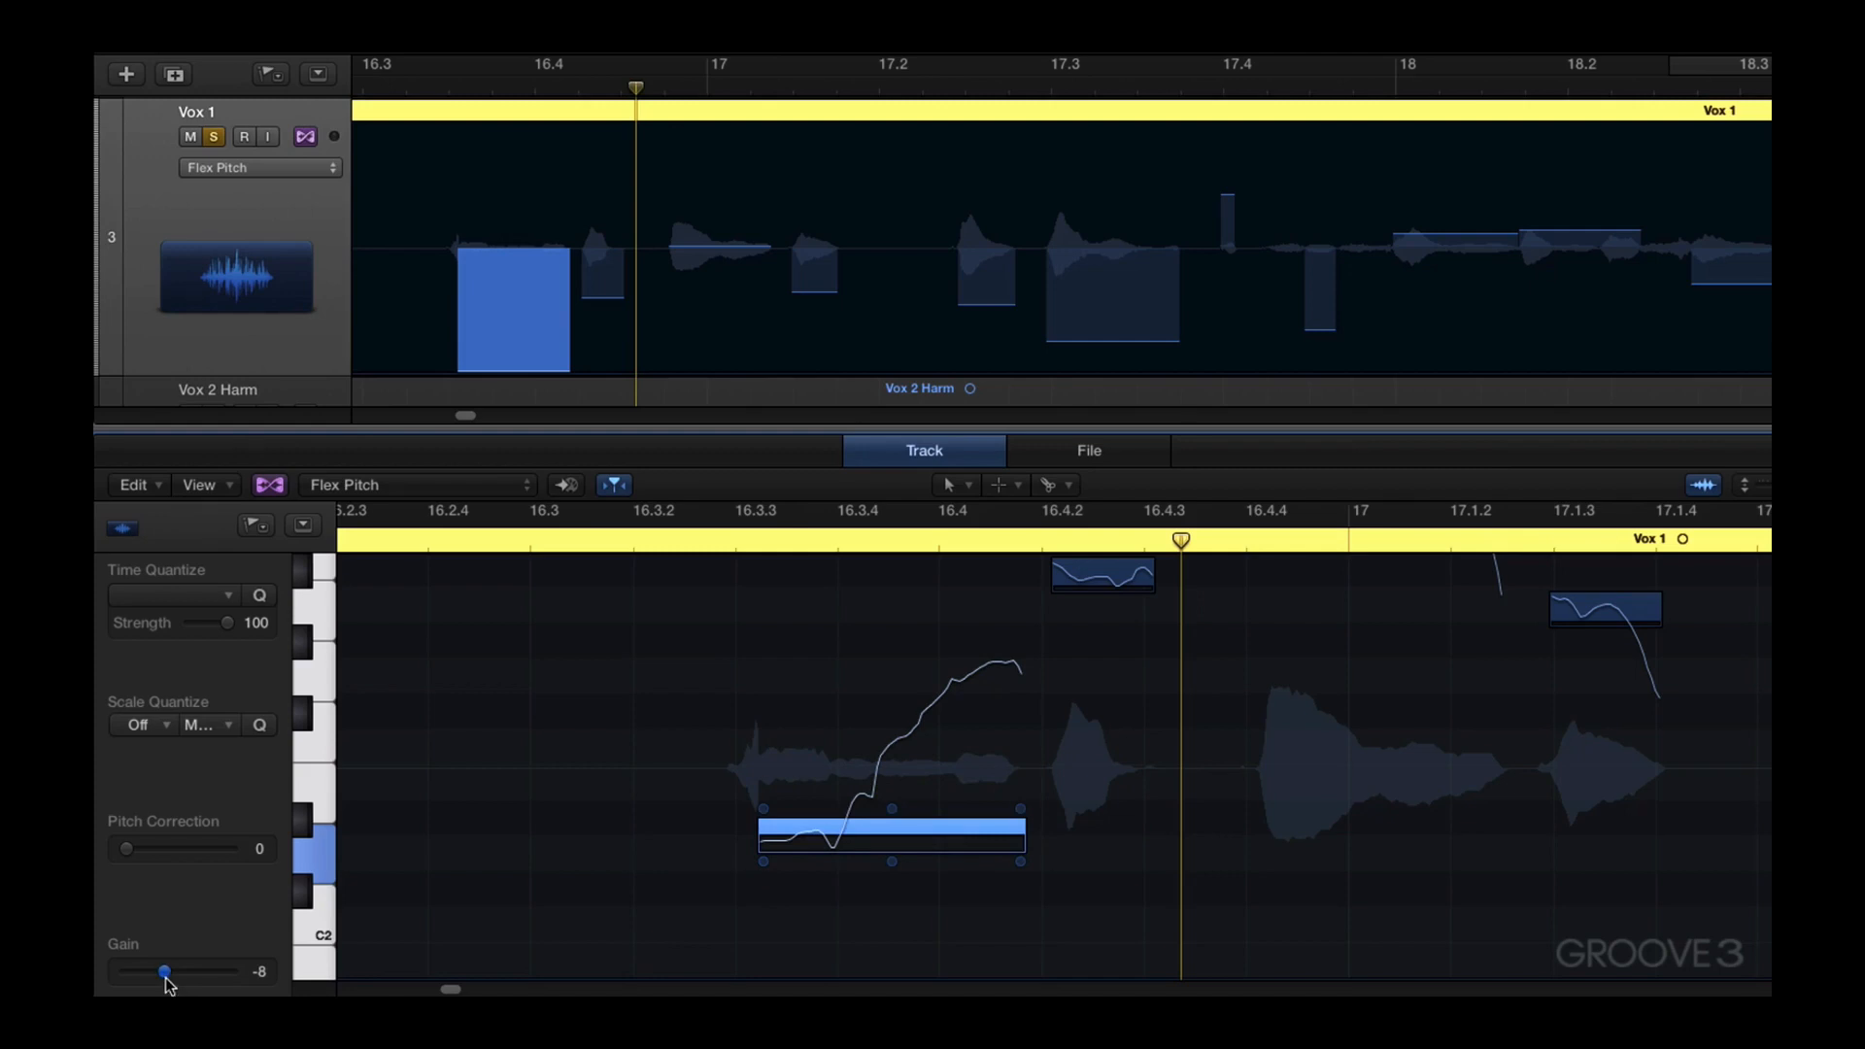
drag(166, 974, 180, 974)
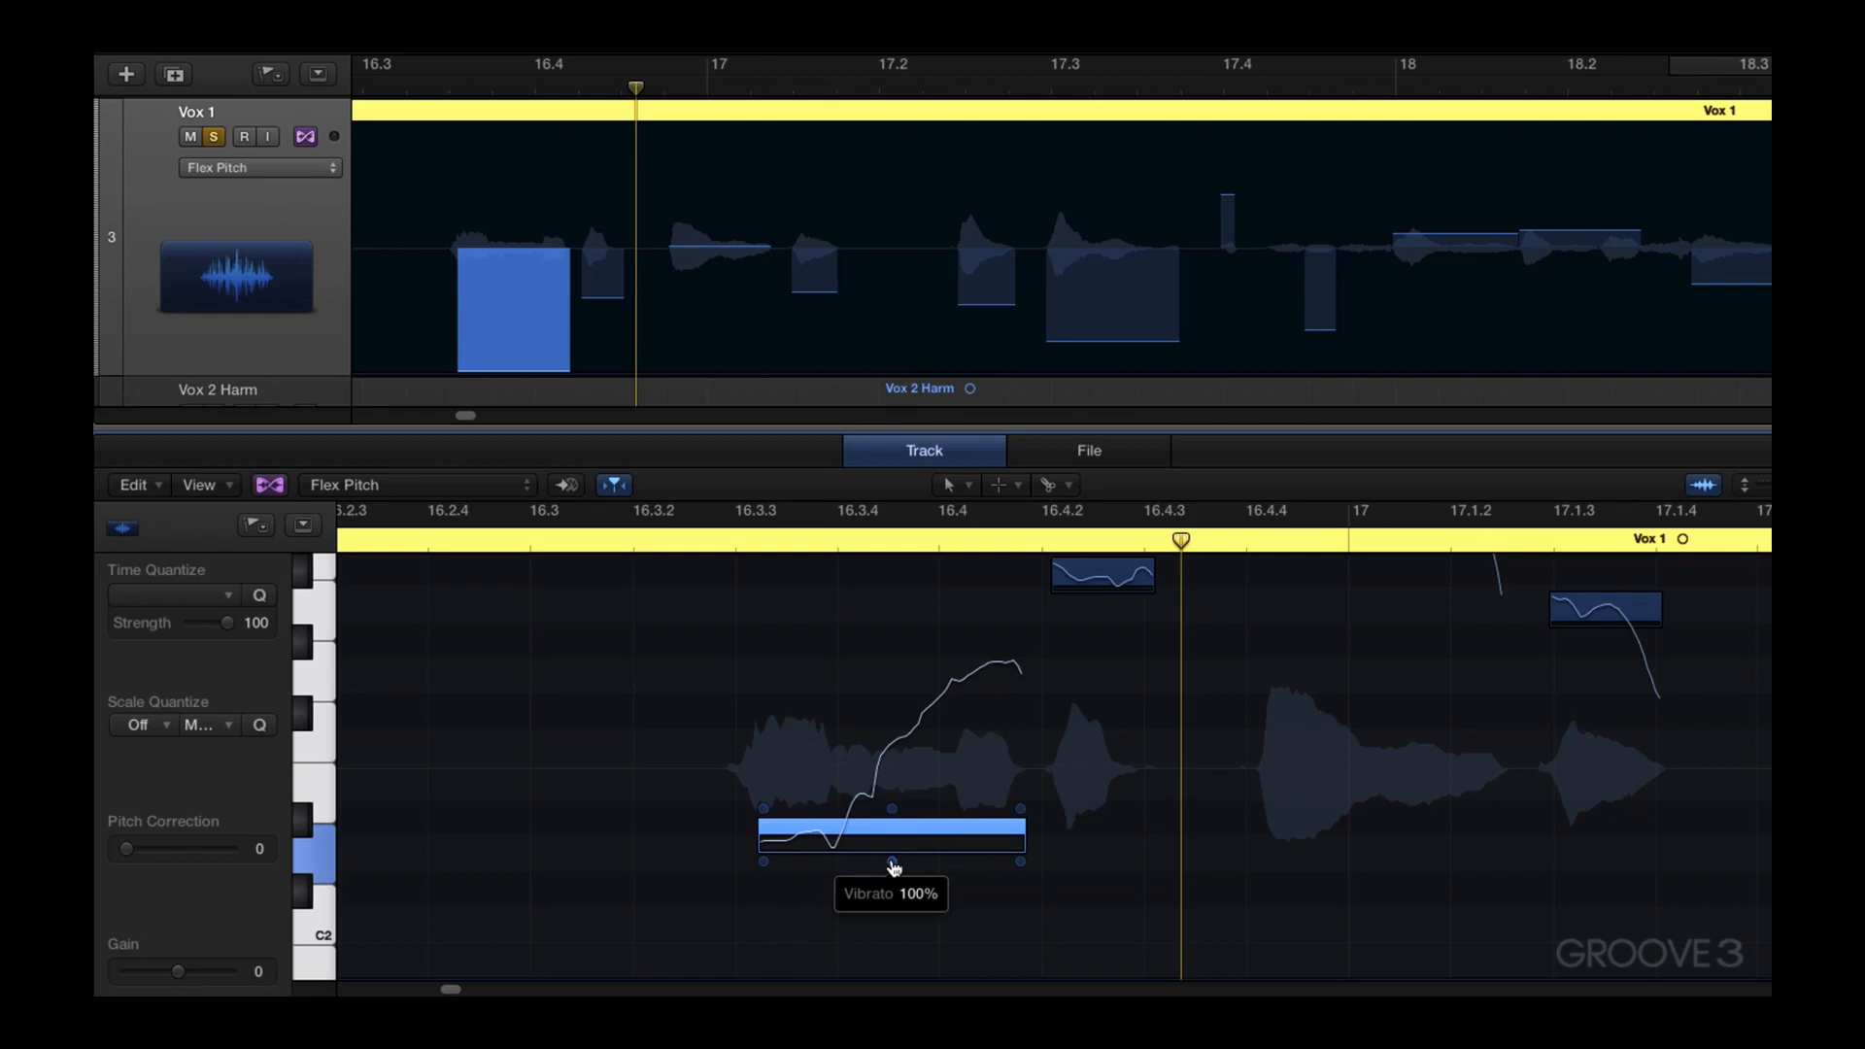
Flatten the vibrato of the first Vox 1 note, play it back, and restore the vibrato to compare
drag(892, 863, 898, 917)
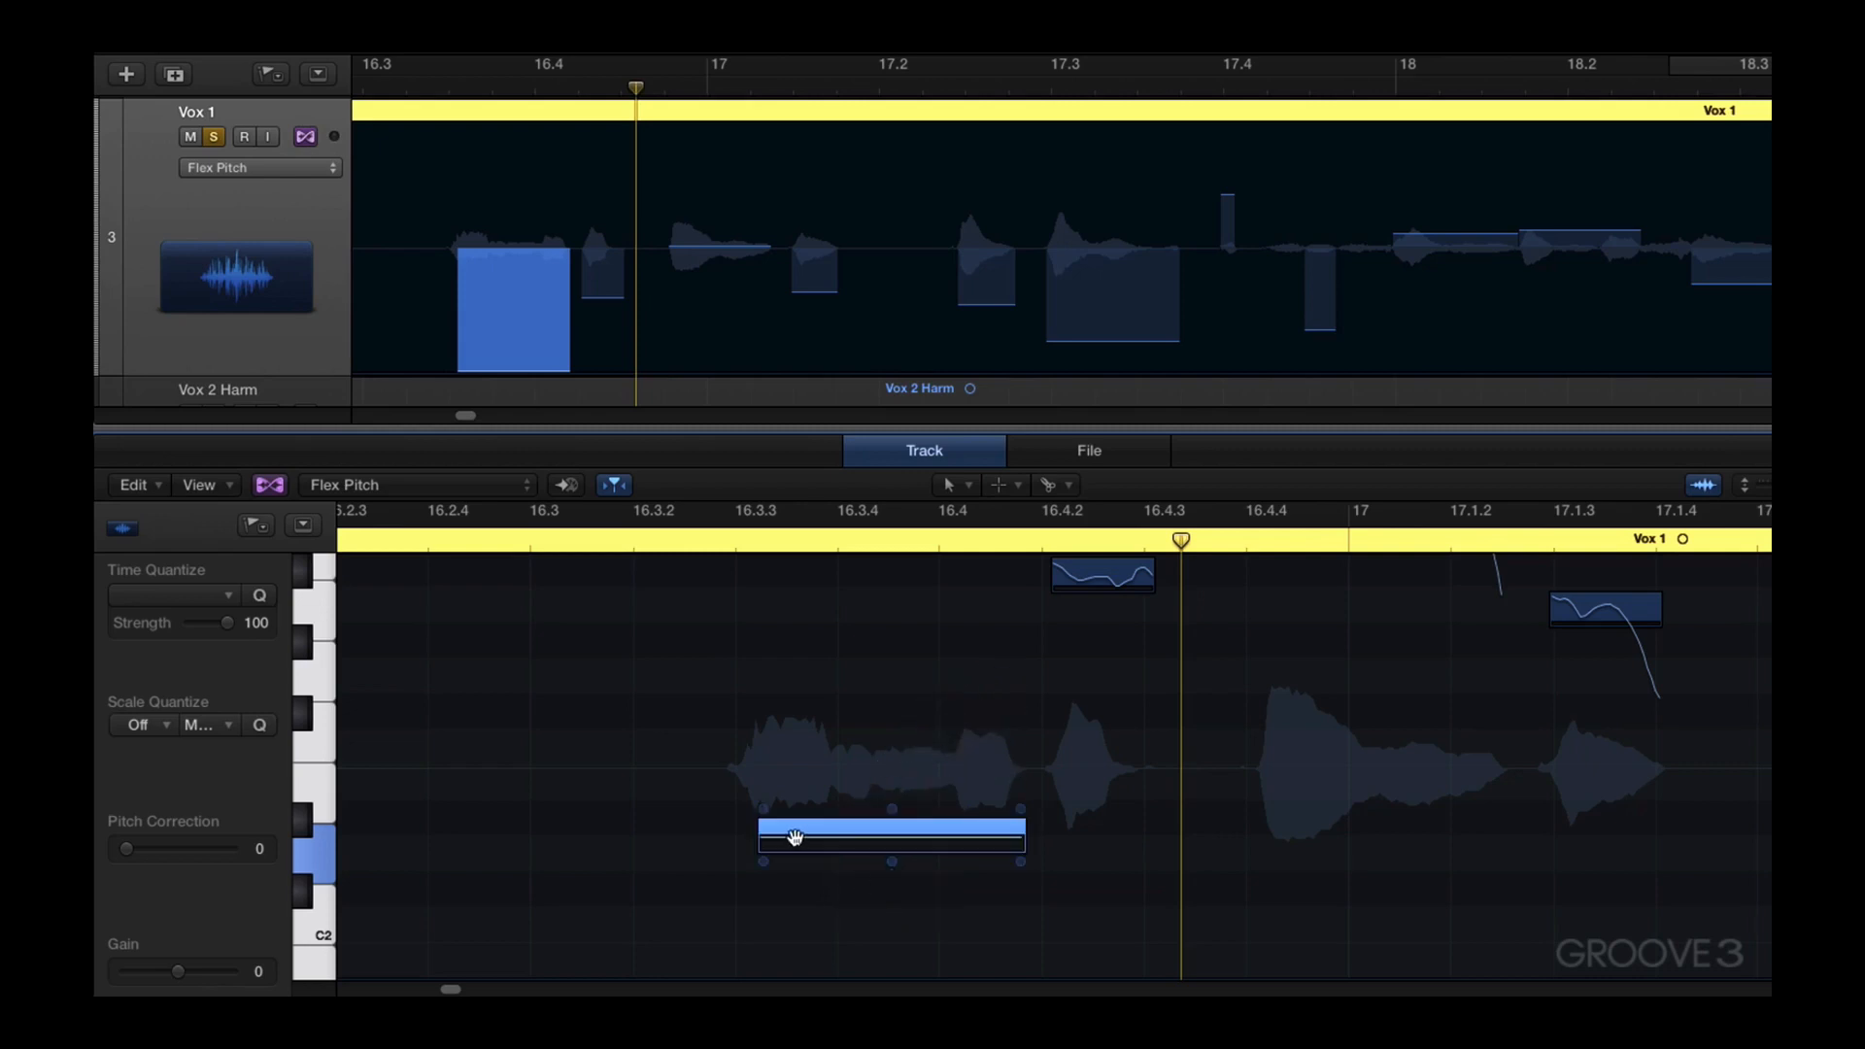
click(647, 544)
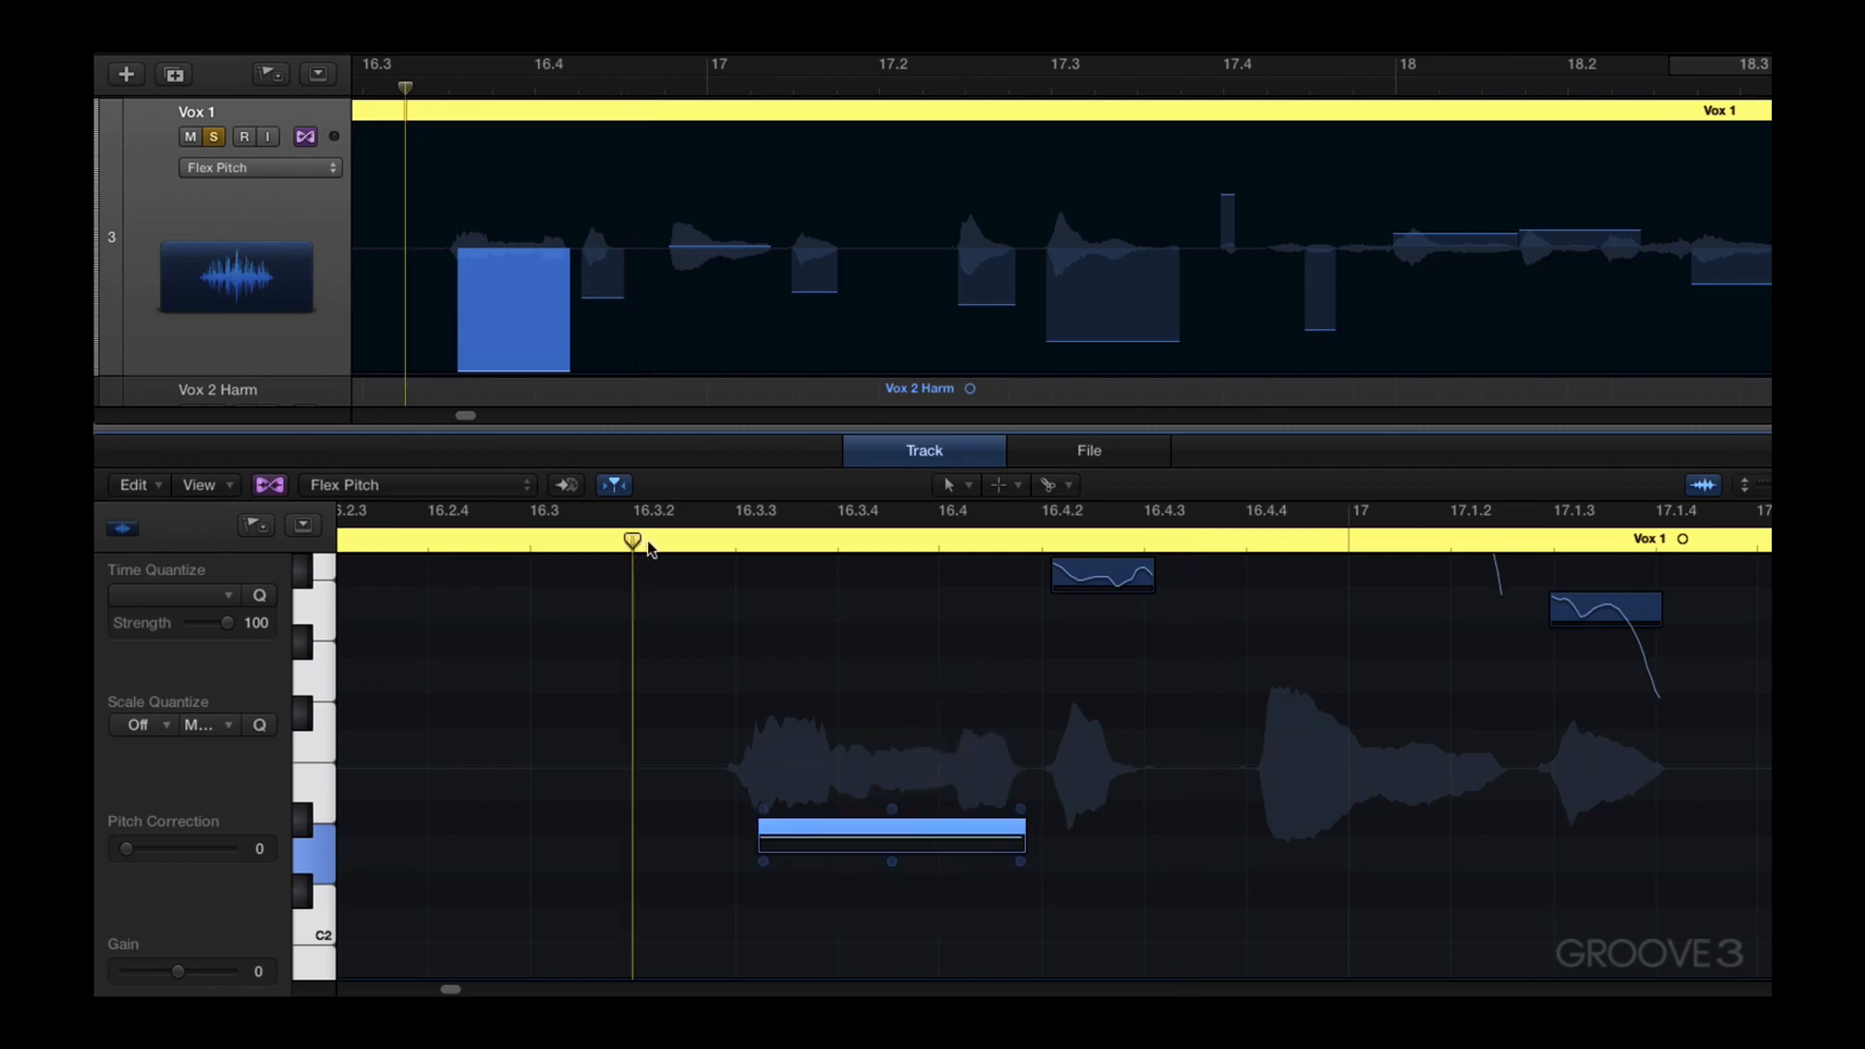
key(space)
key(space)
click(666, 542)
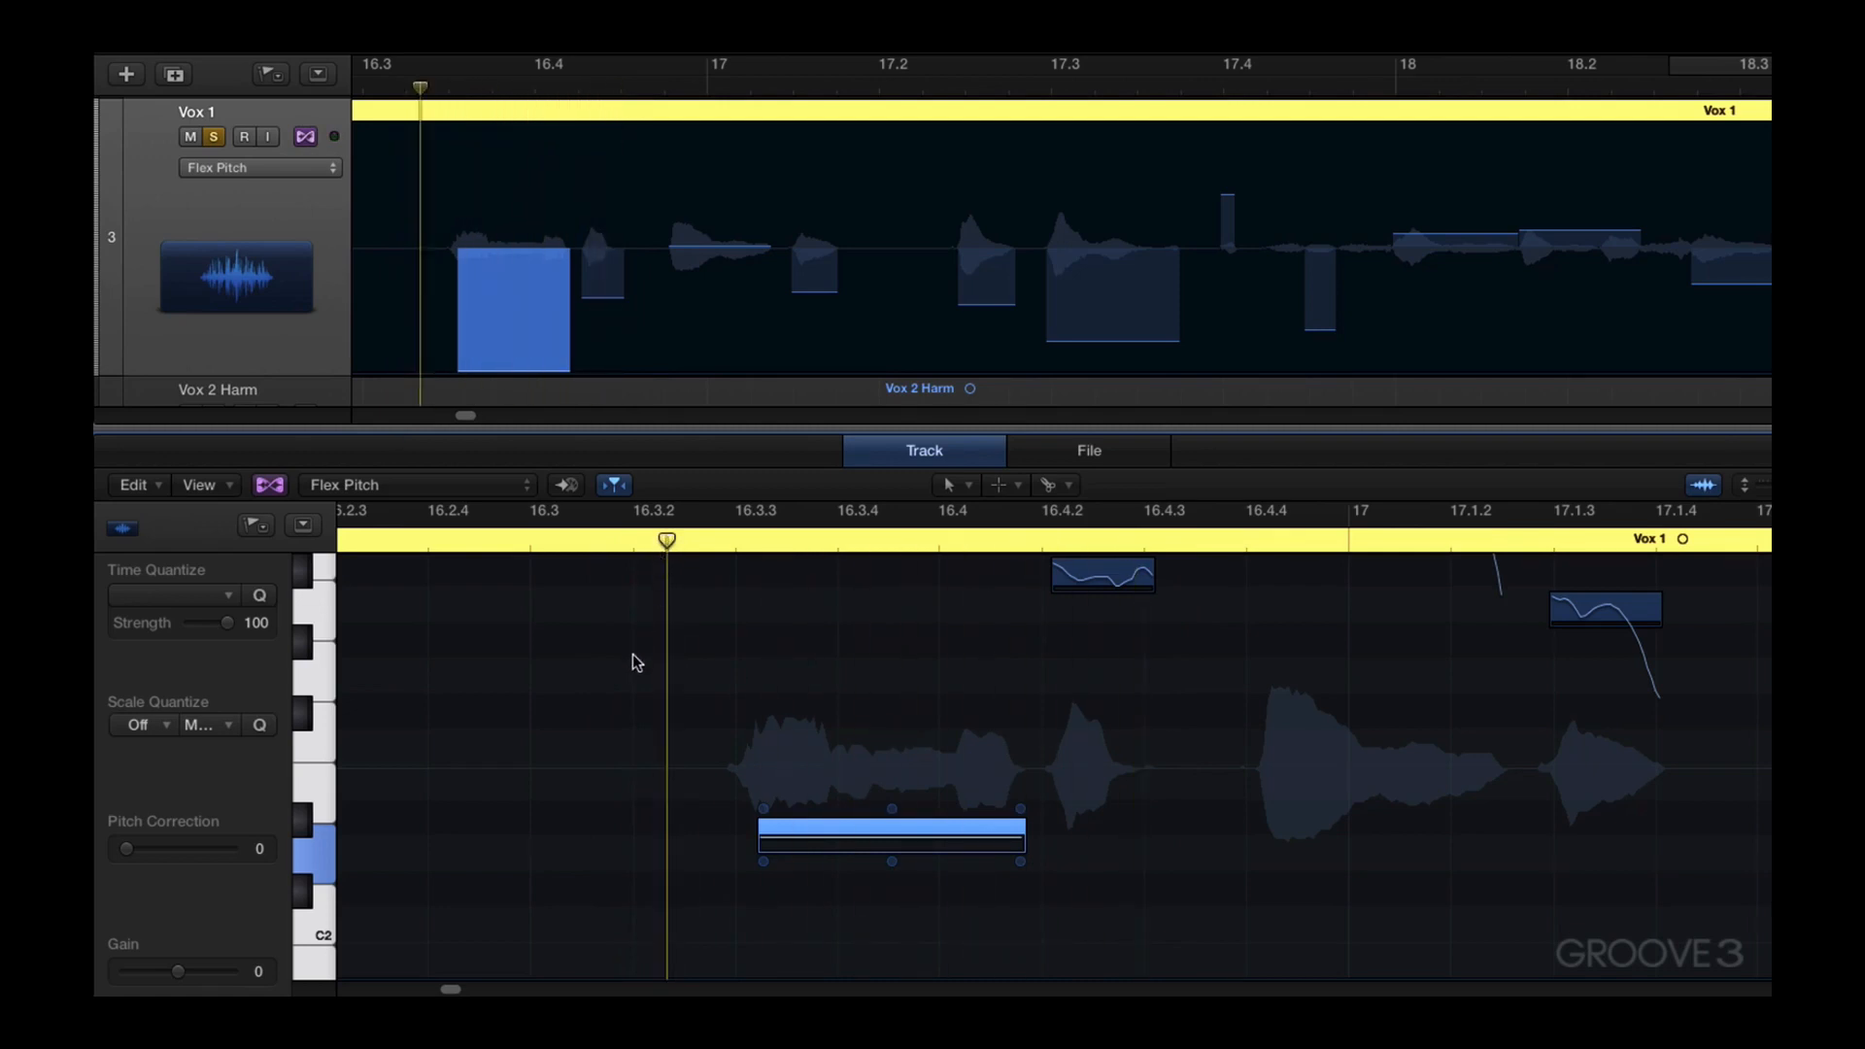
key(space)
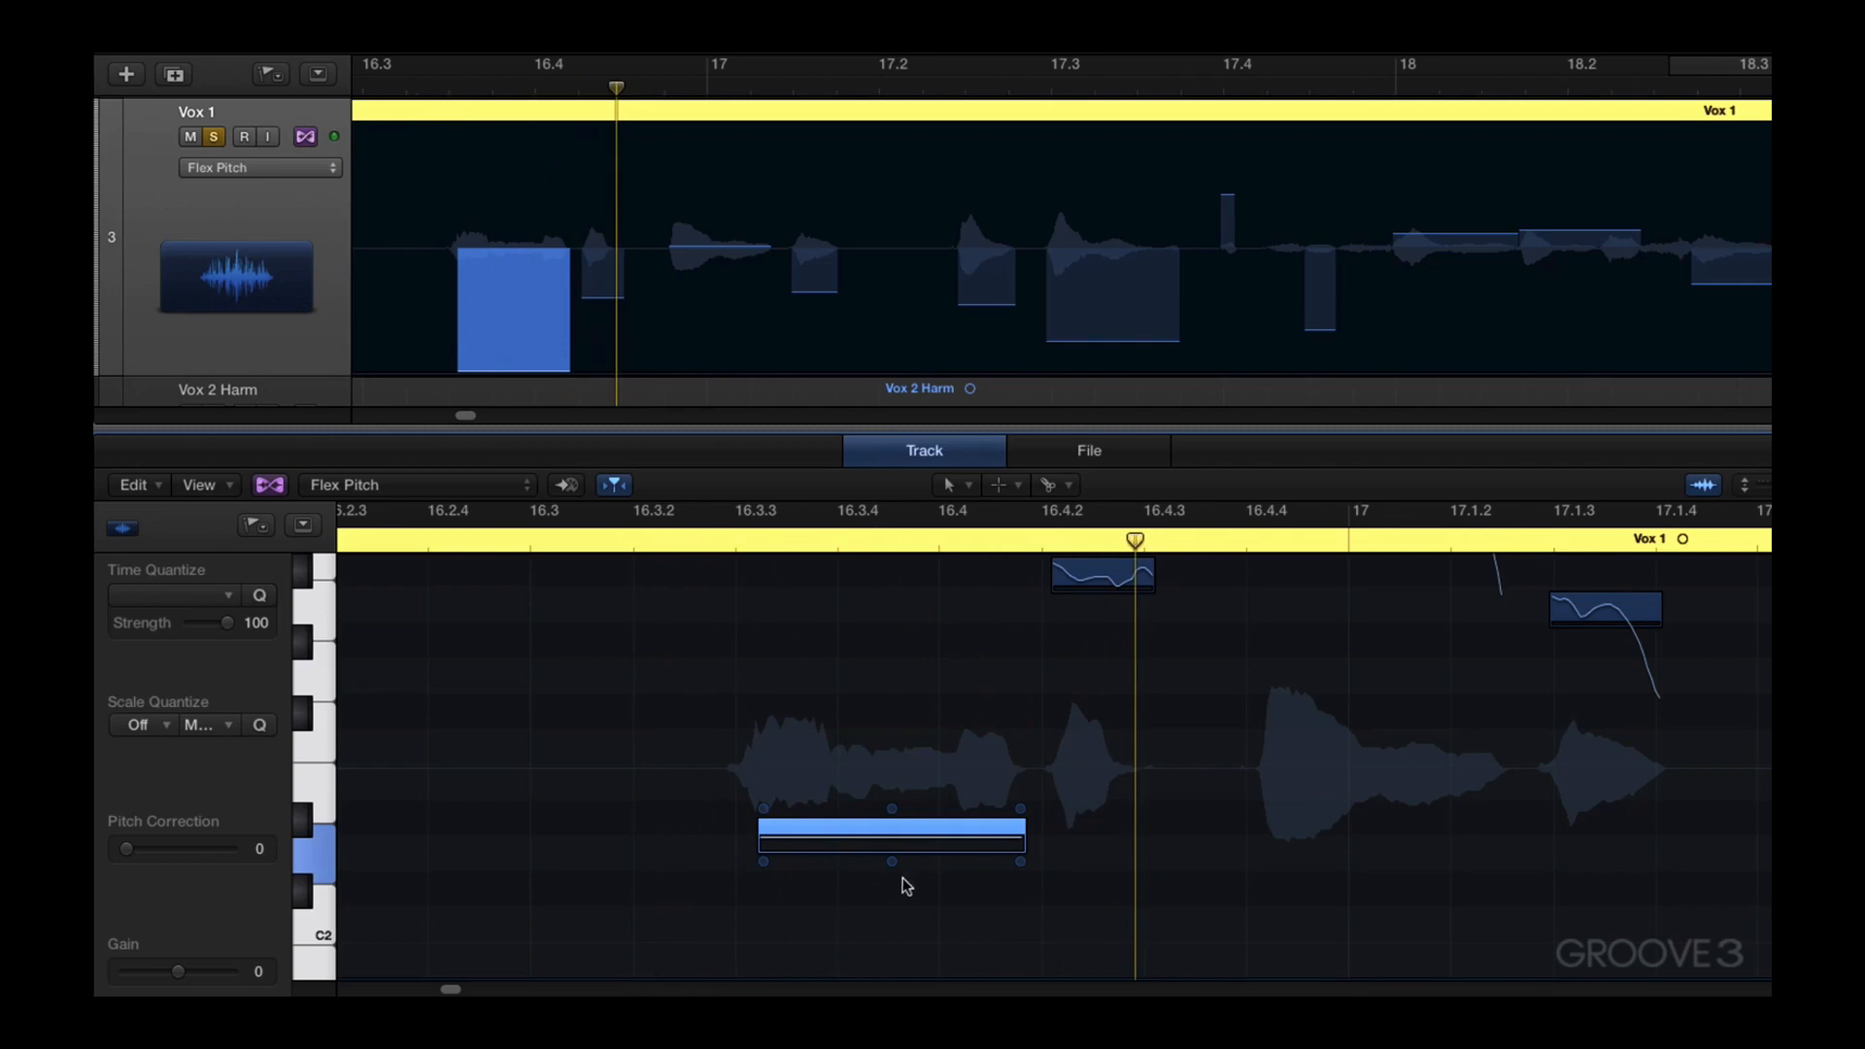
click(668, 541)
key(space)
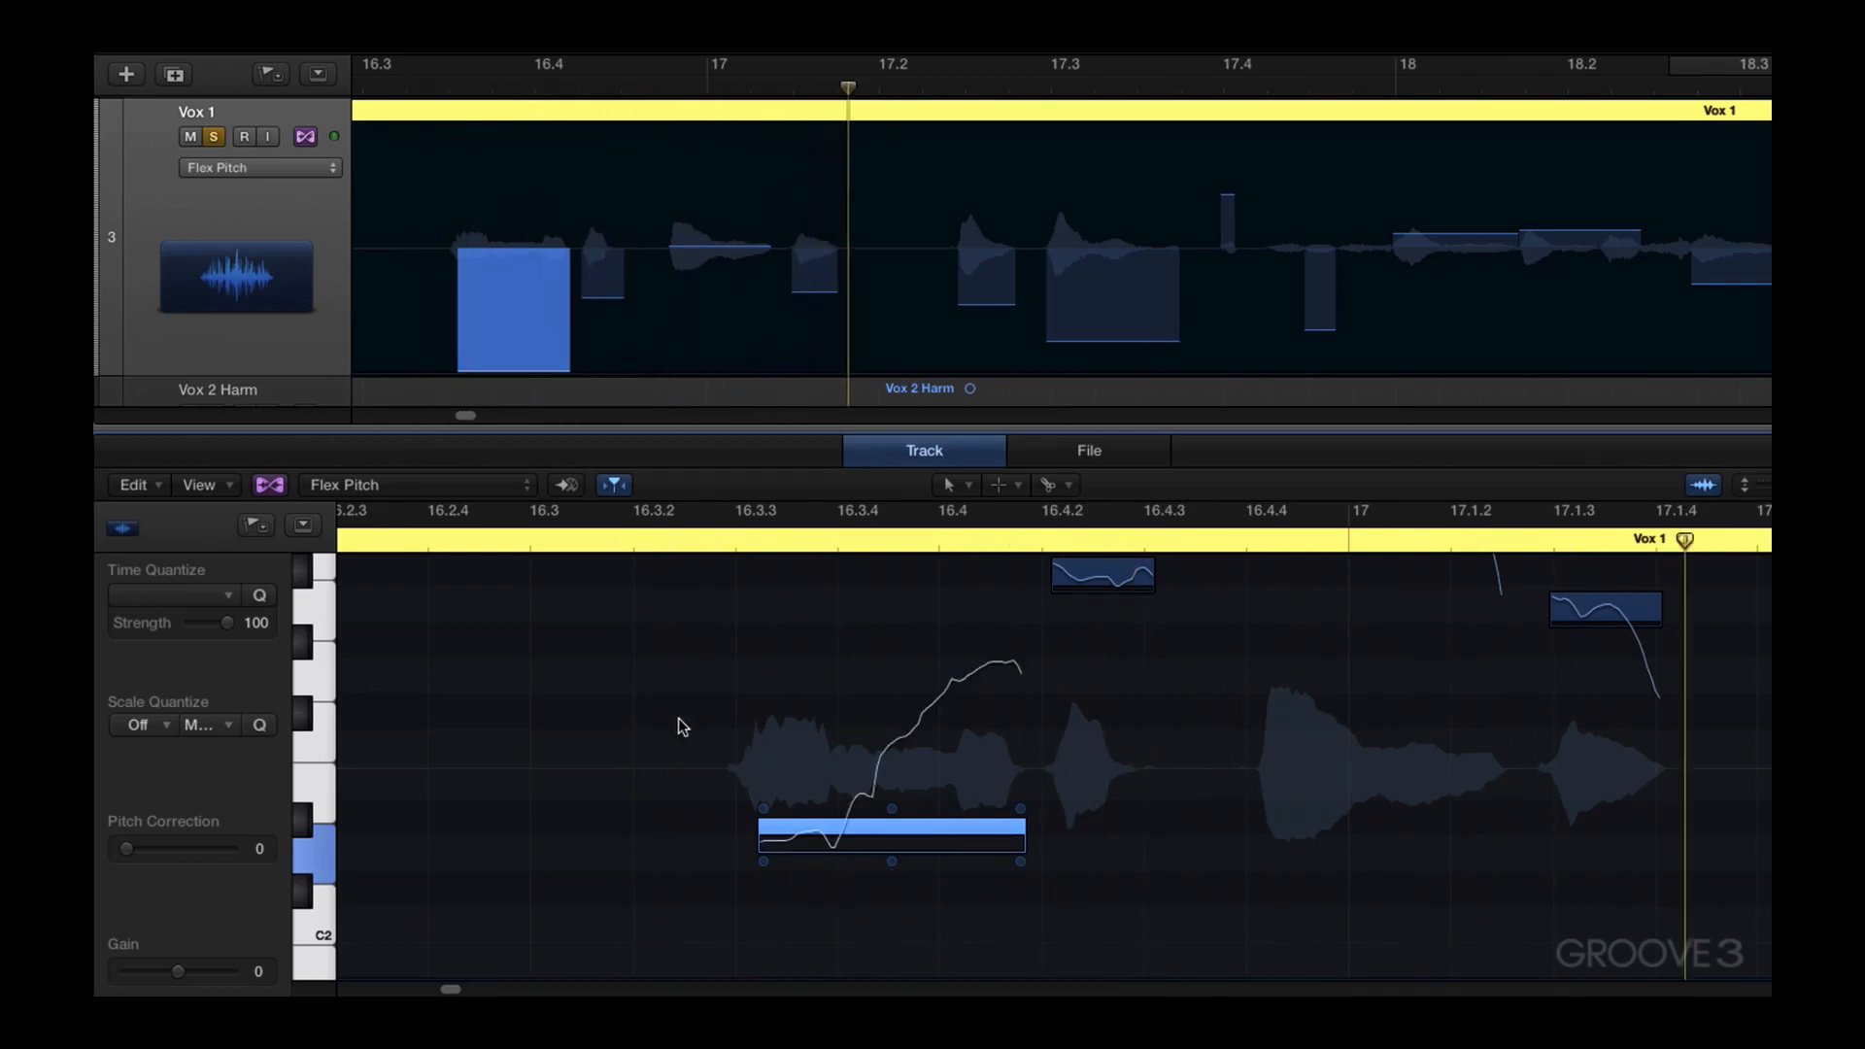
Play the C3 note around bar 17 from just before 16.4.4 to hear its vibrato
scroll(1408, 727, up, 5)
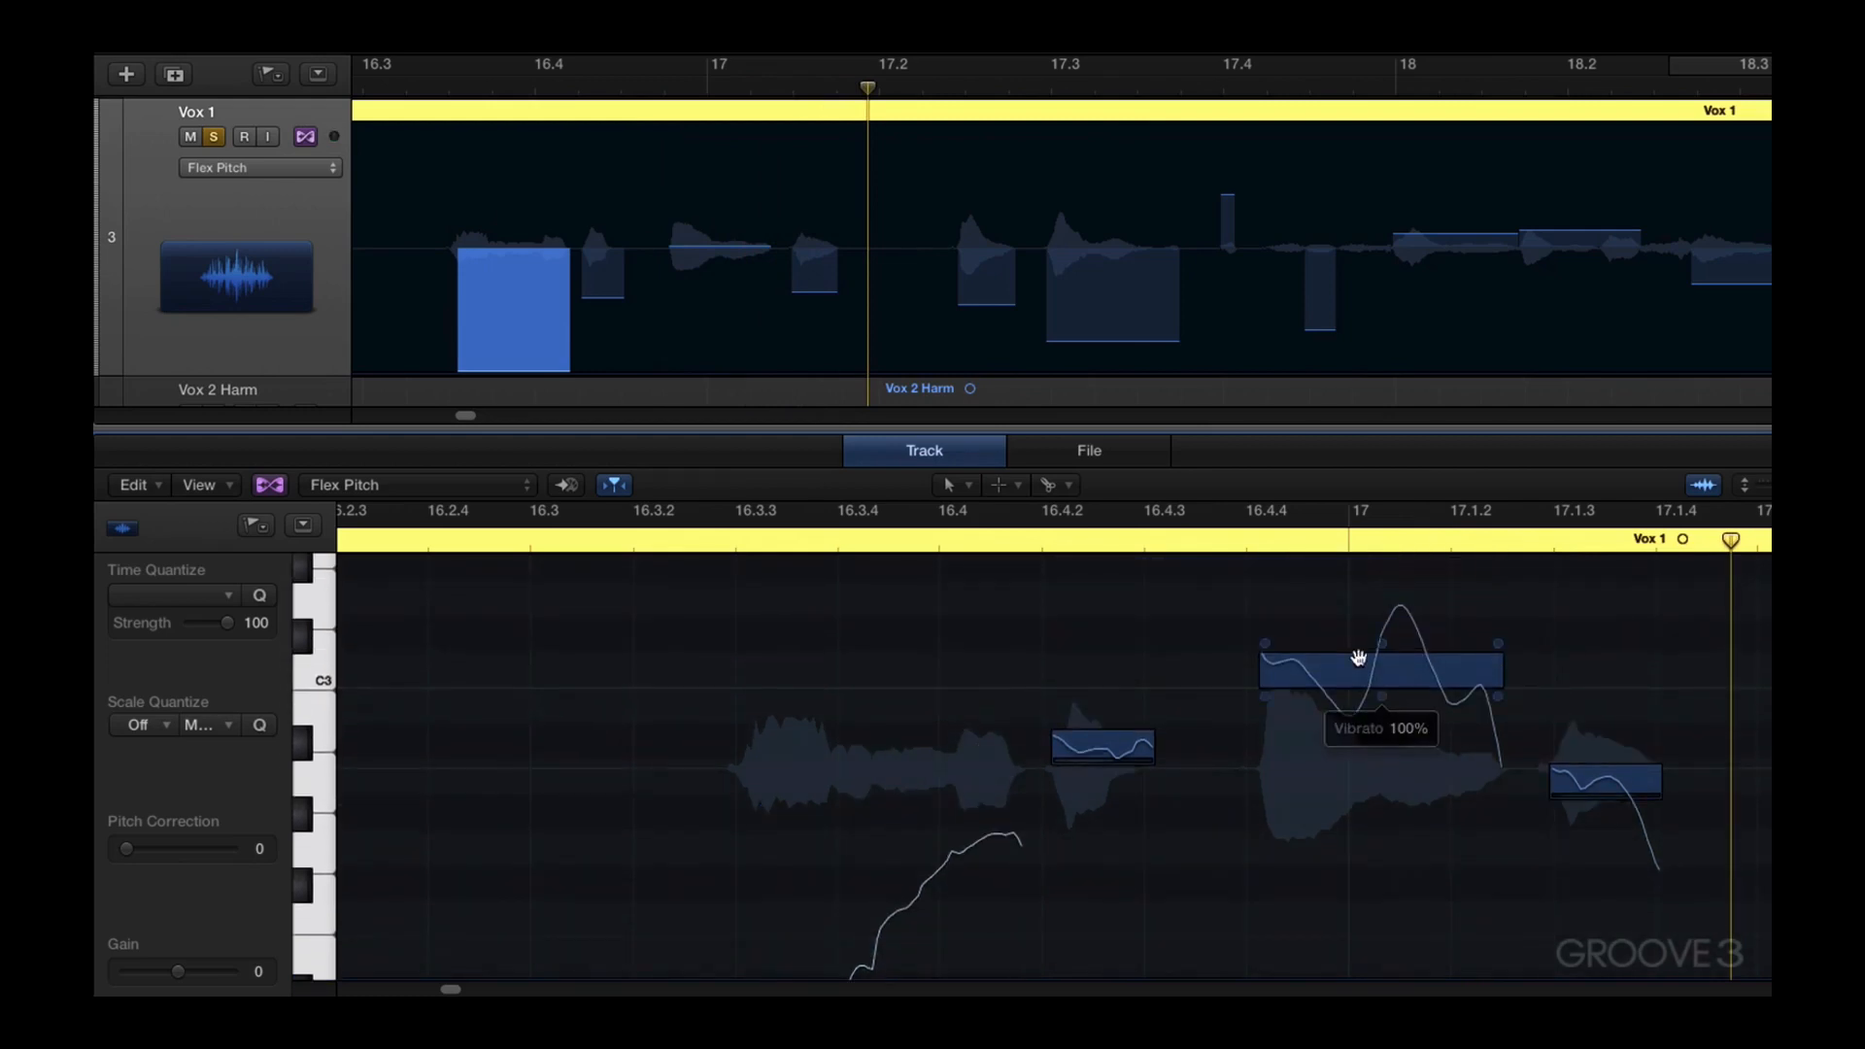
click(1246, 543)
key(space)
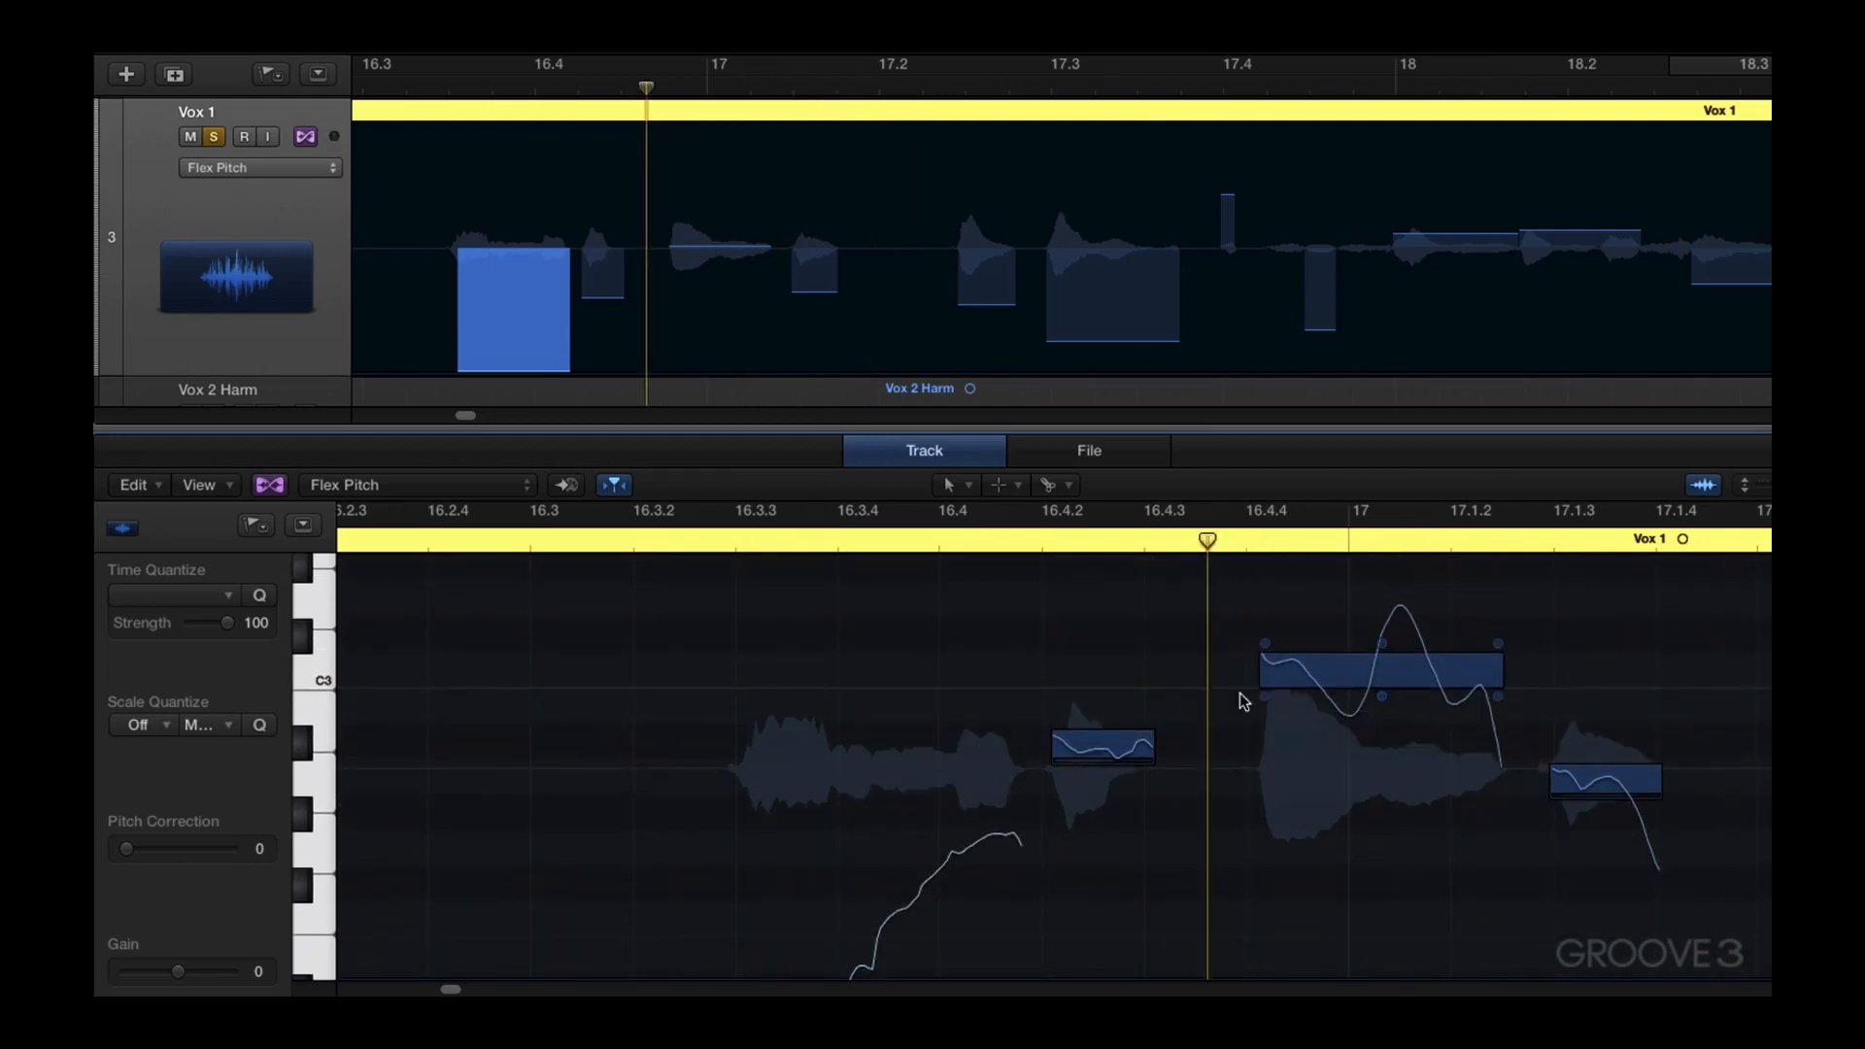
Reduce the vibrato of the C3 note around bar 17 to 0% and play it back from just before the note
key(space)
drag(1390, 693, 1385, 754)
click(1200, 544)
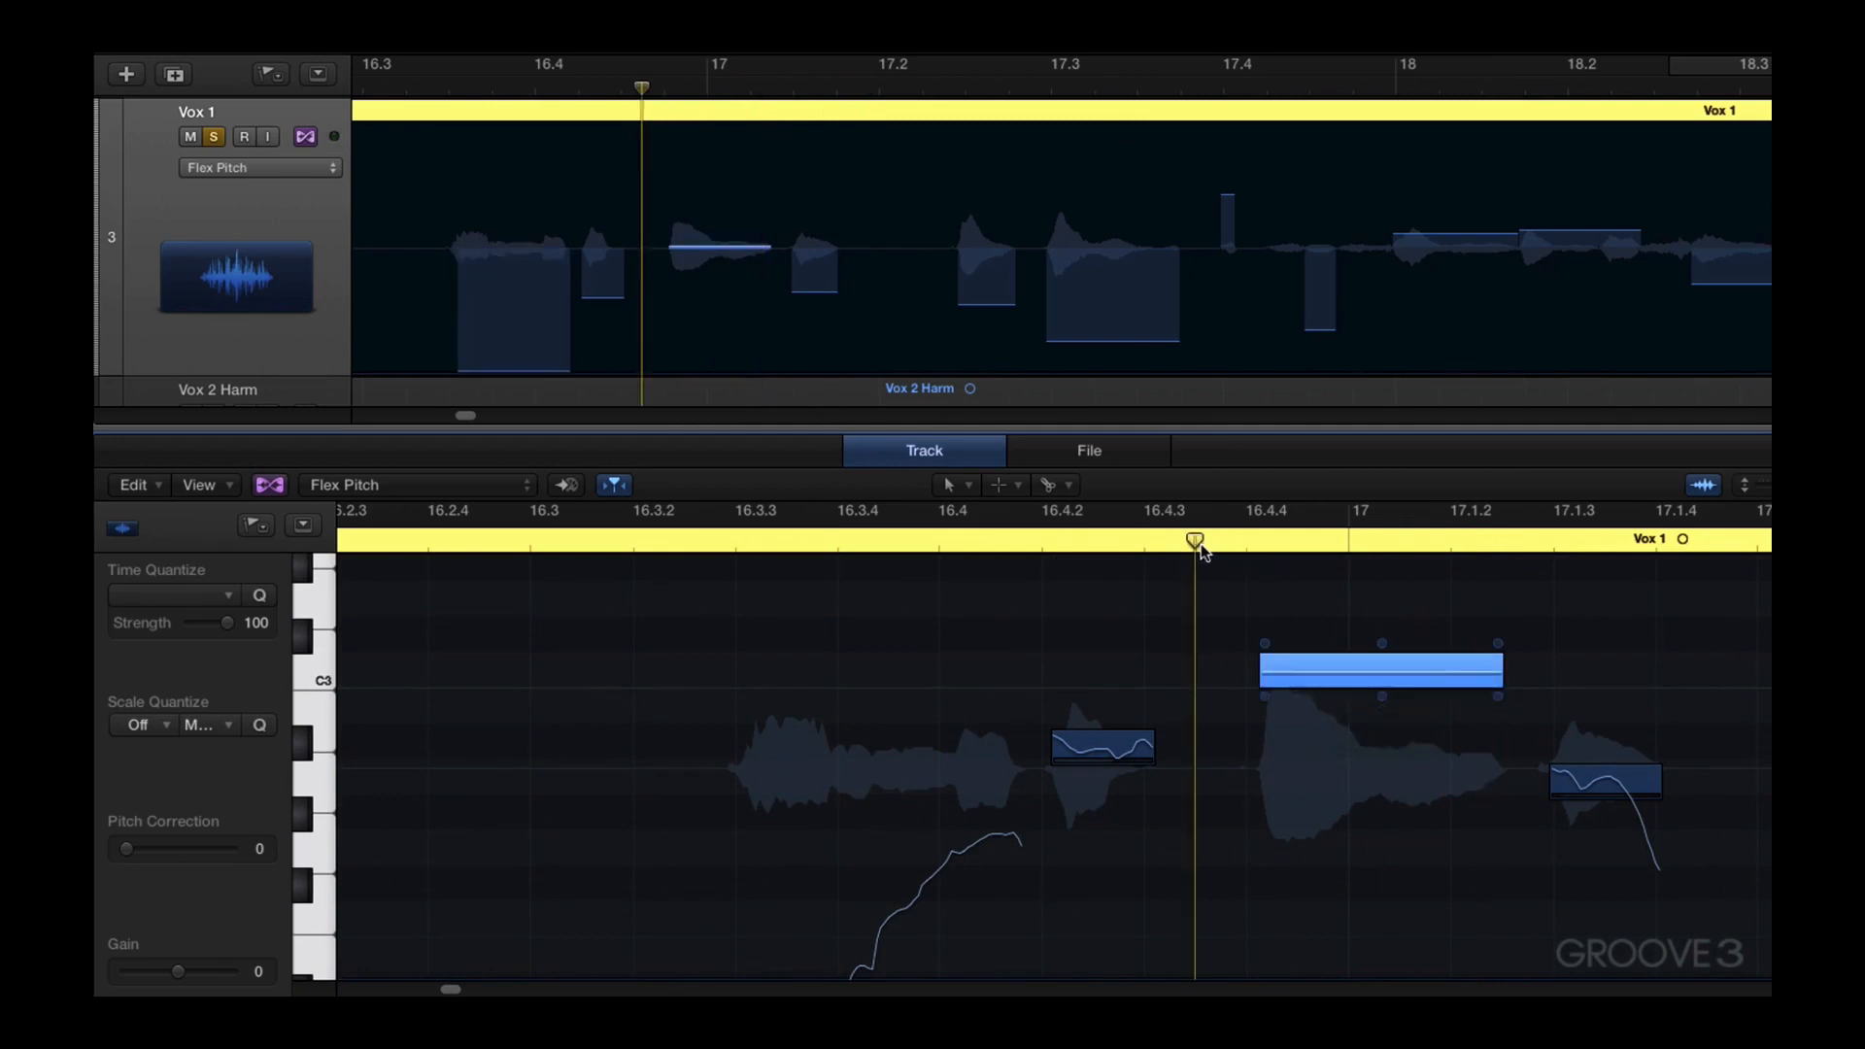
key(space)
key(space)
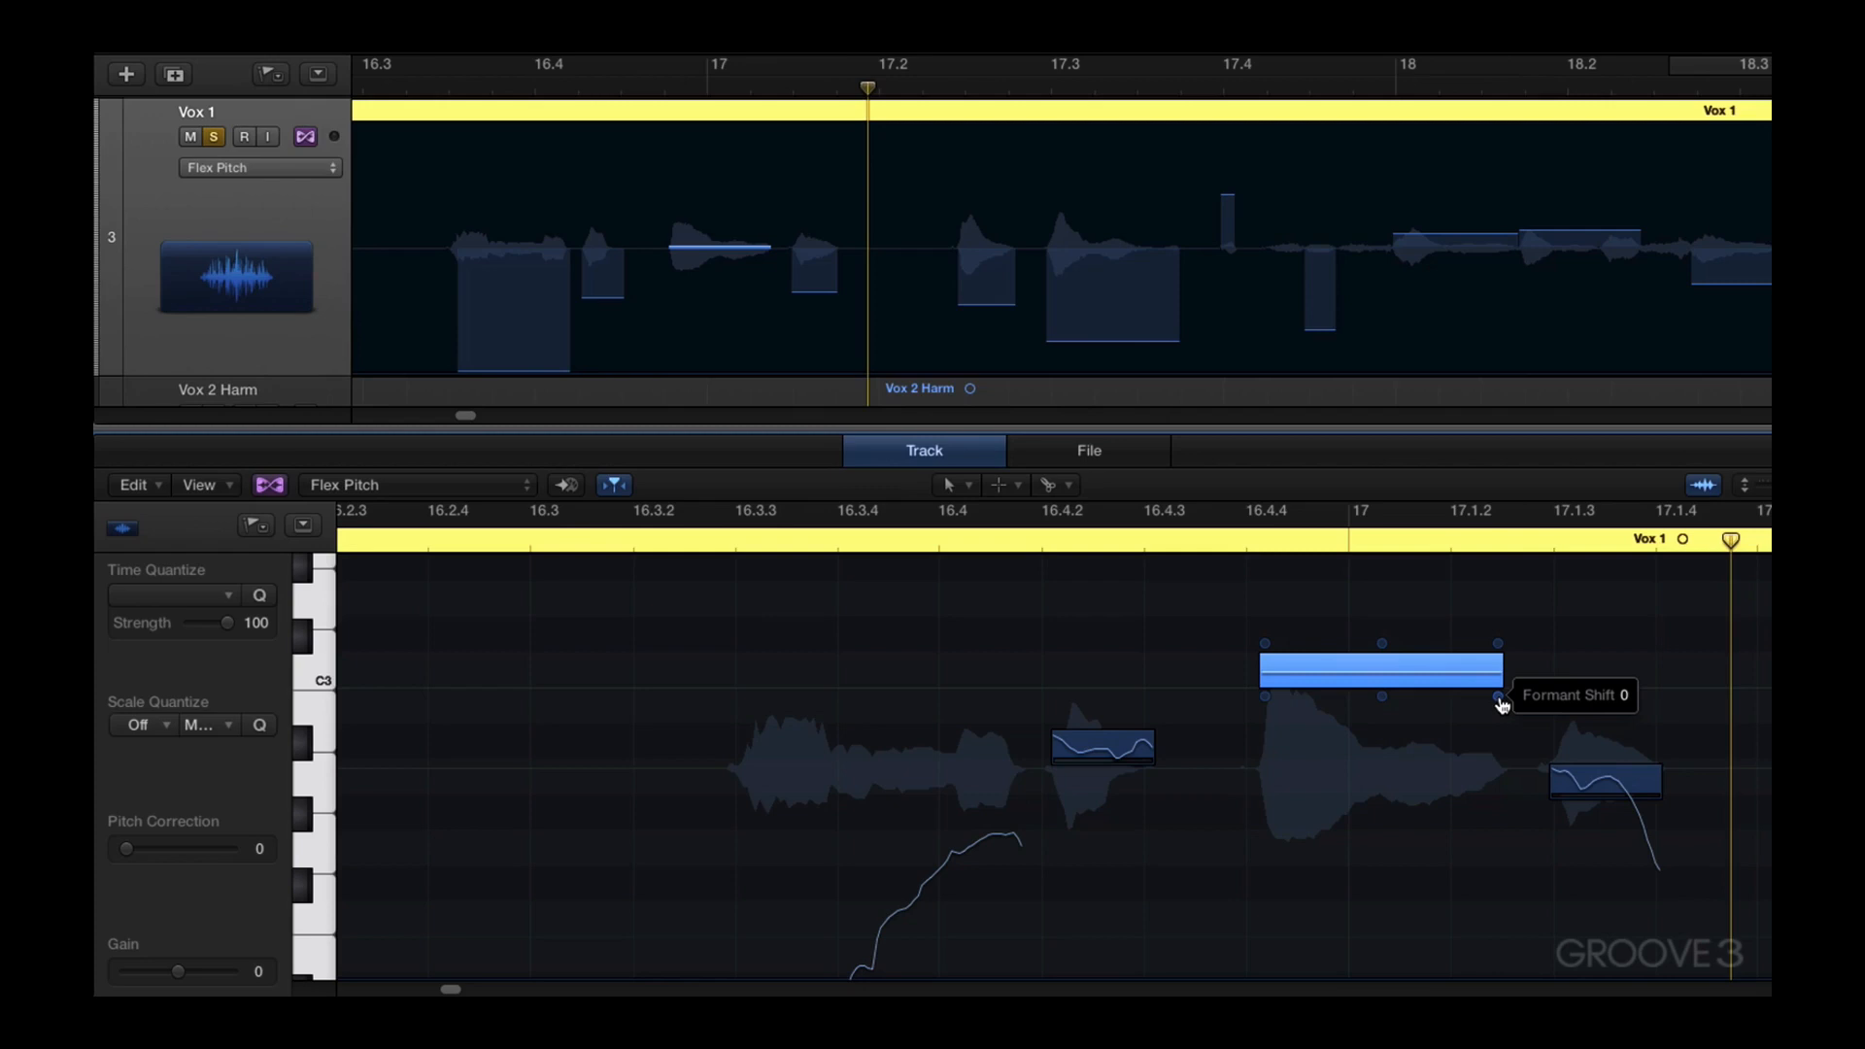
Raise the C3 note's Formant Shift in stages to 662, playing the note back after each change
drag(1499, 698, 1499, 603)
drag(1494, 528, 1487, 450)
click(1199, 542)
key(space)
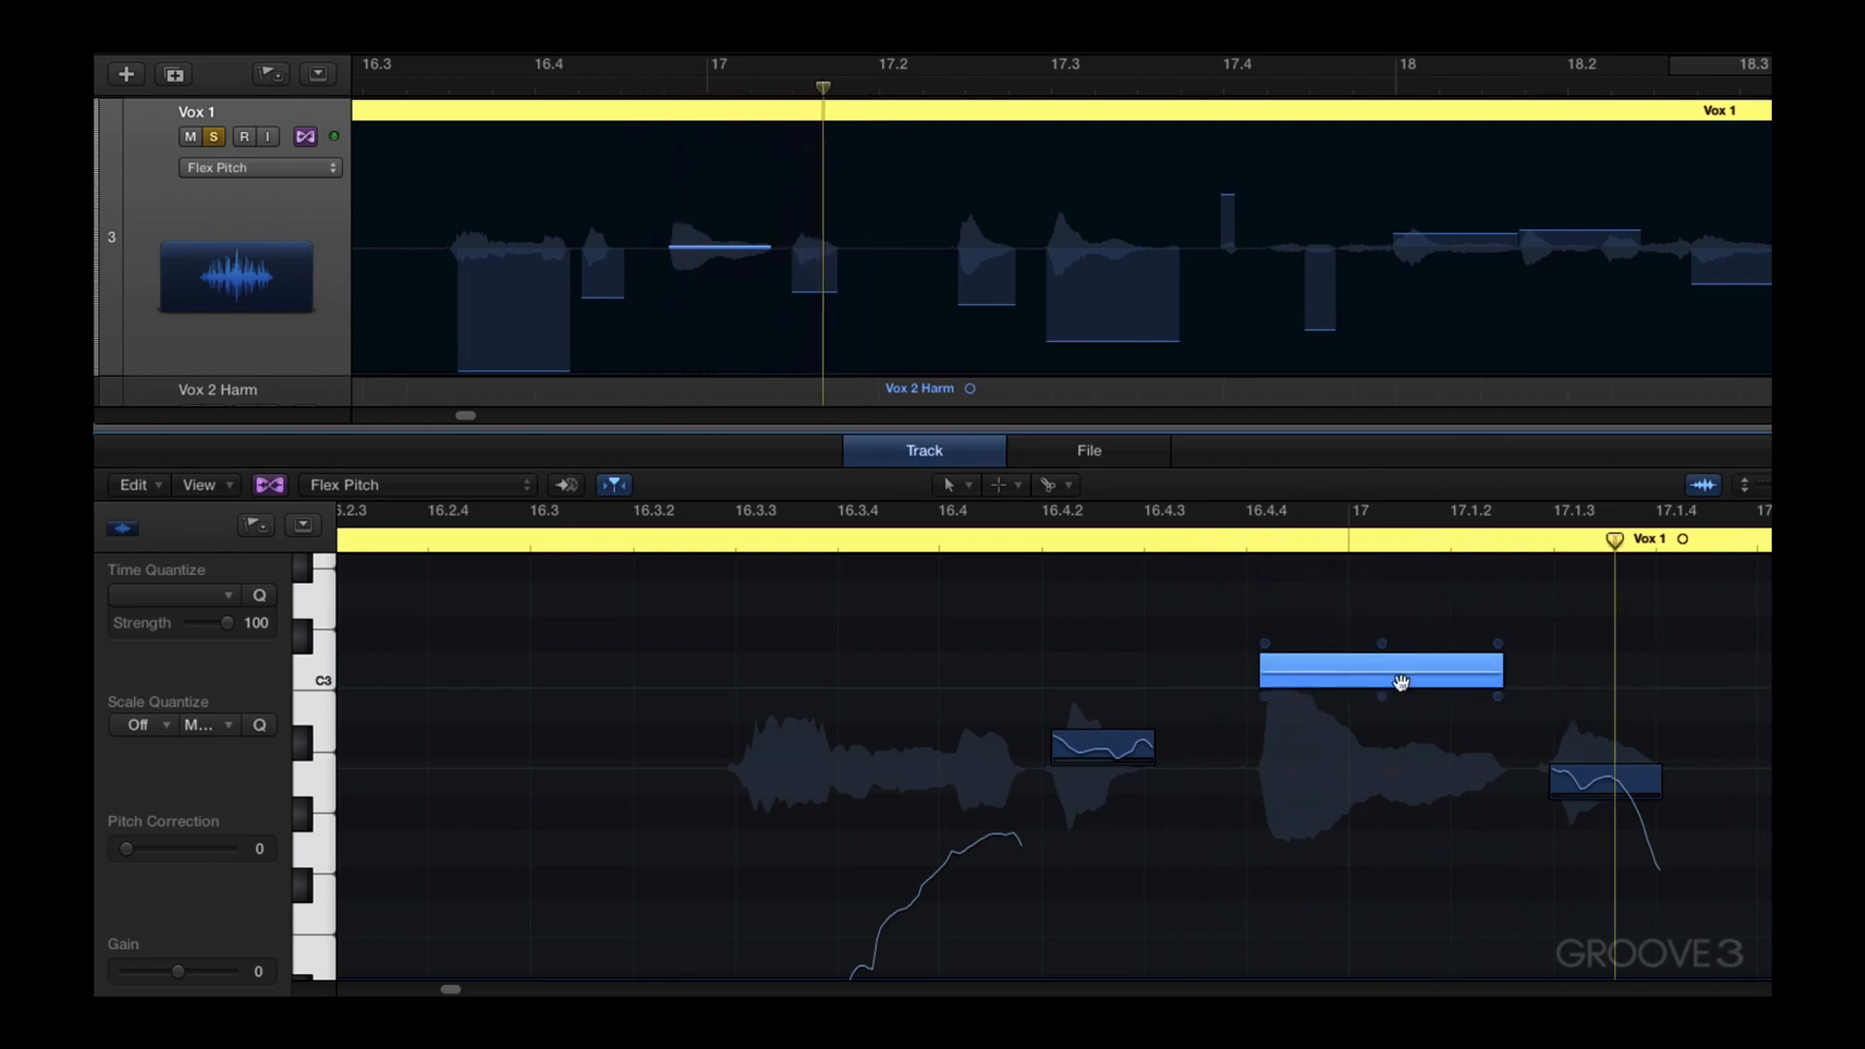
key(space)
drag(1499, 697, 1466, 561)
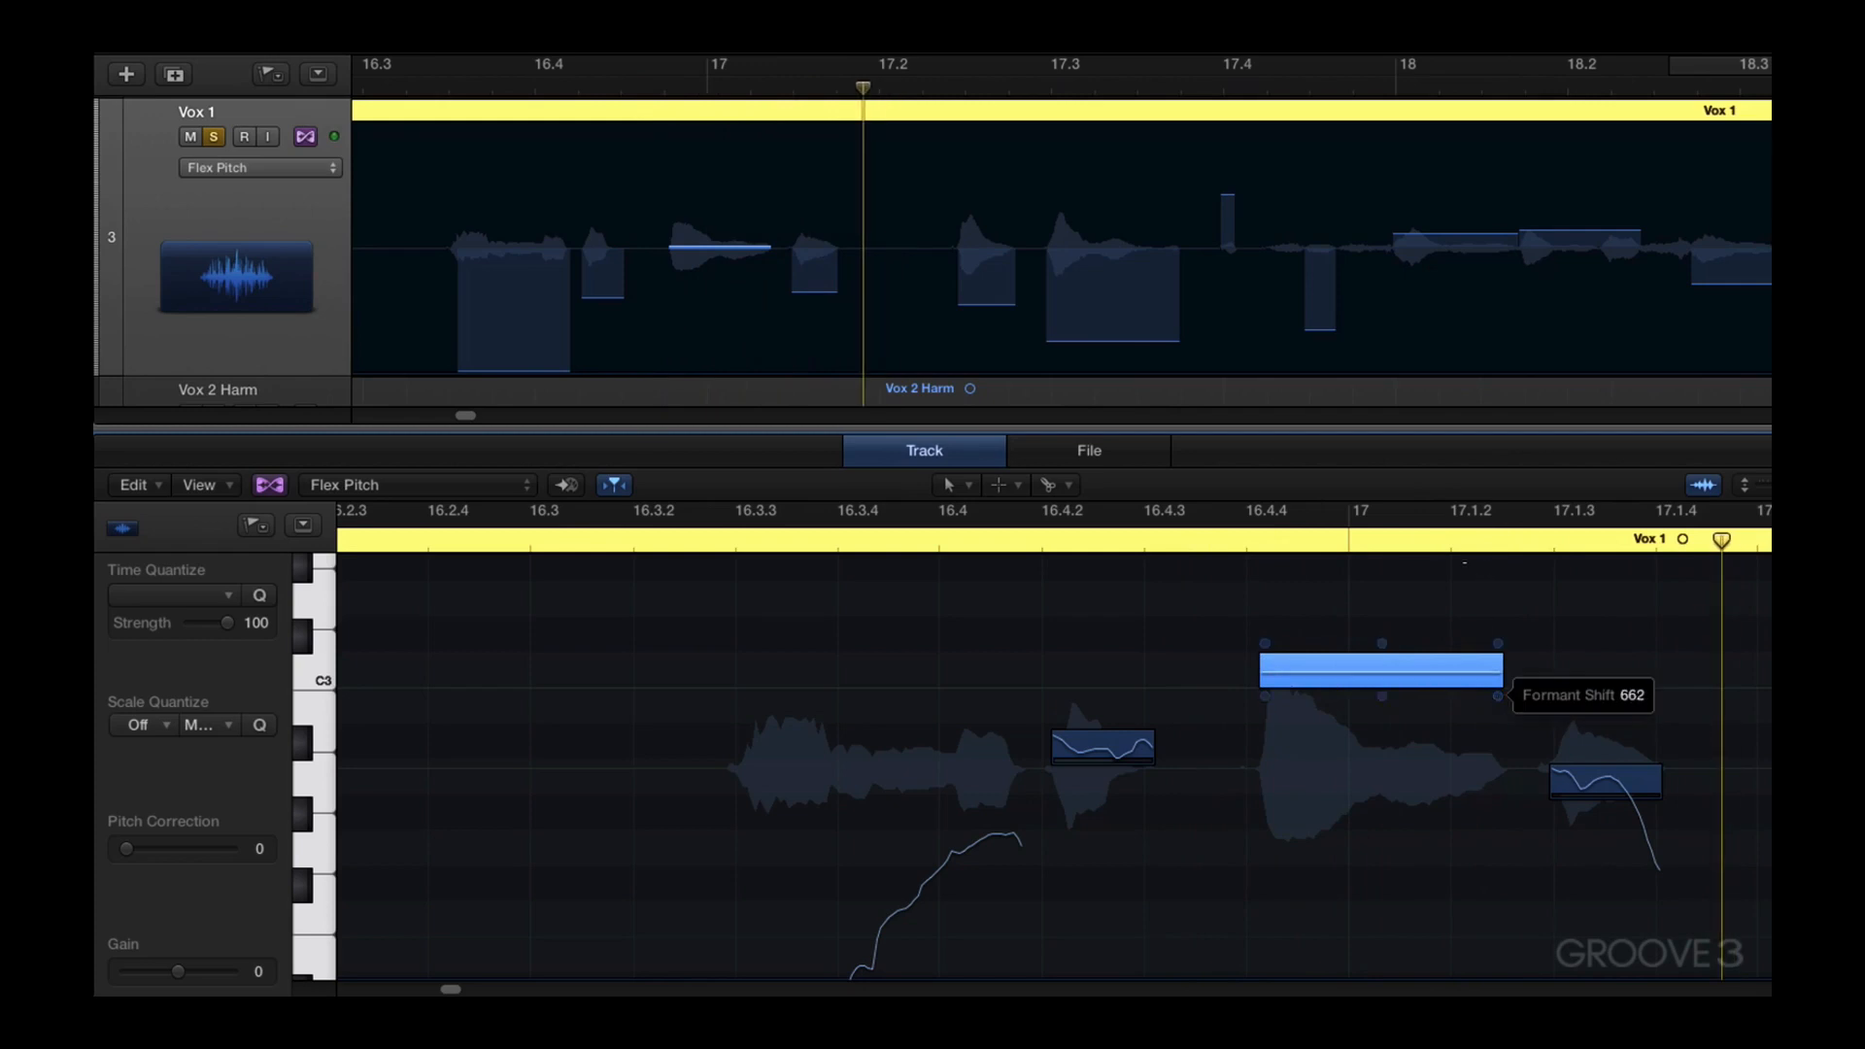
click(1211, 542)
key(space)
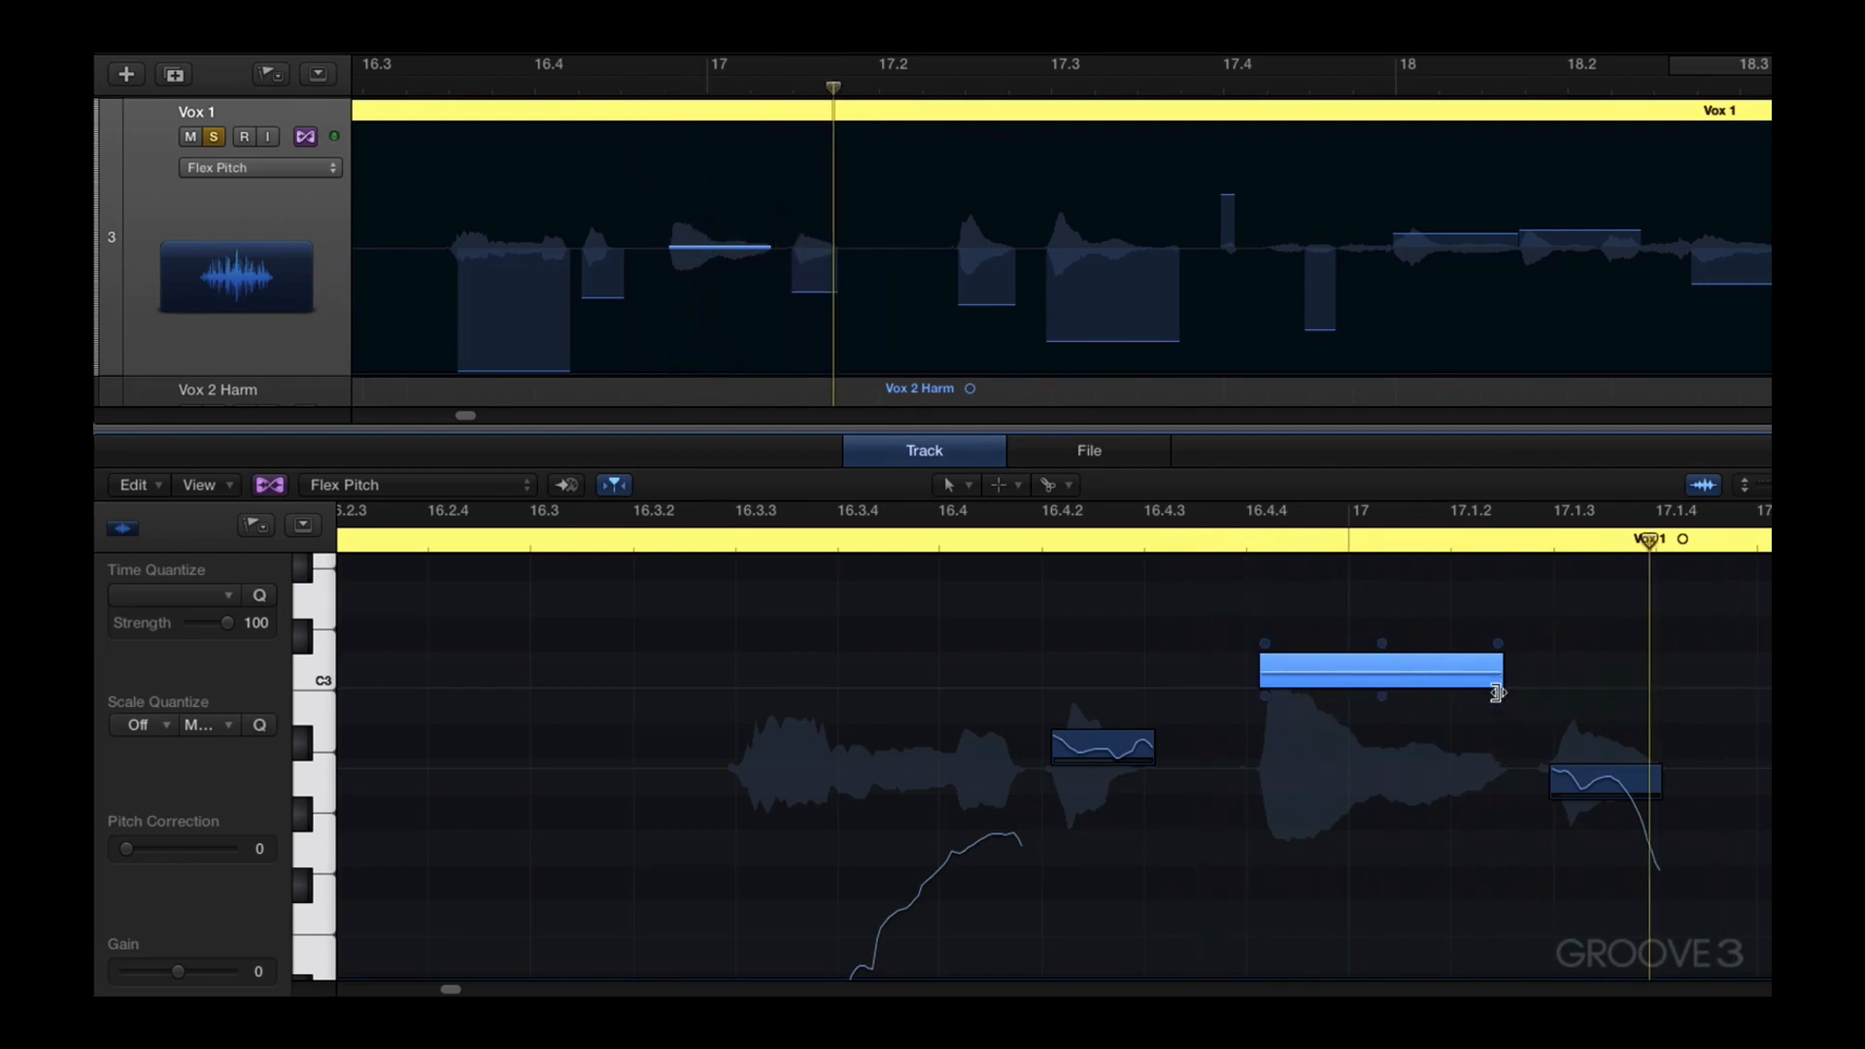
Lower the C3 note's Formant Shift to -726, play it back, and raise the Formant Shift again
drag(1498, 697, 1499, 787)
drag(1498, 697, 1498, 787)
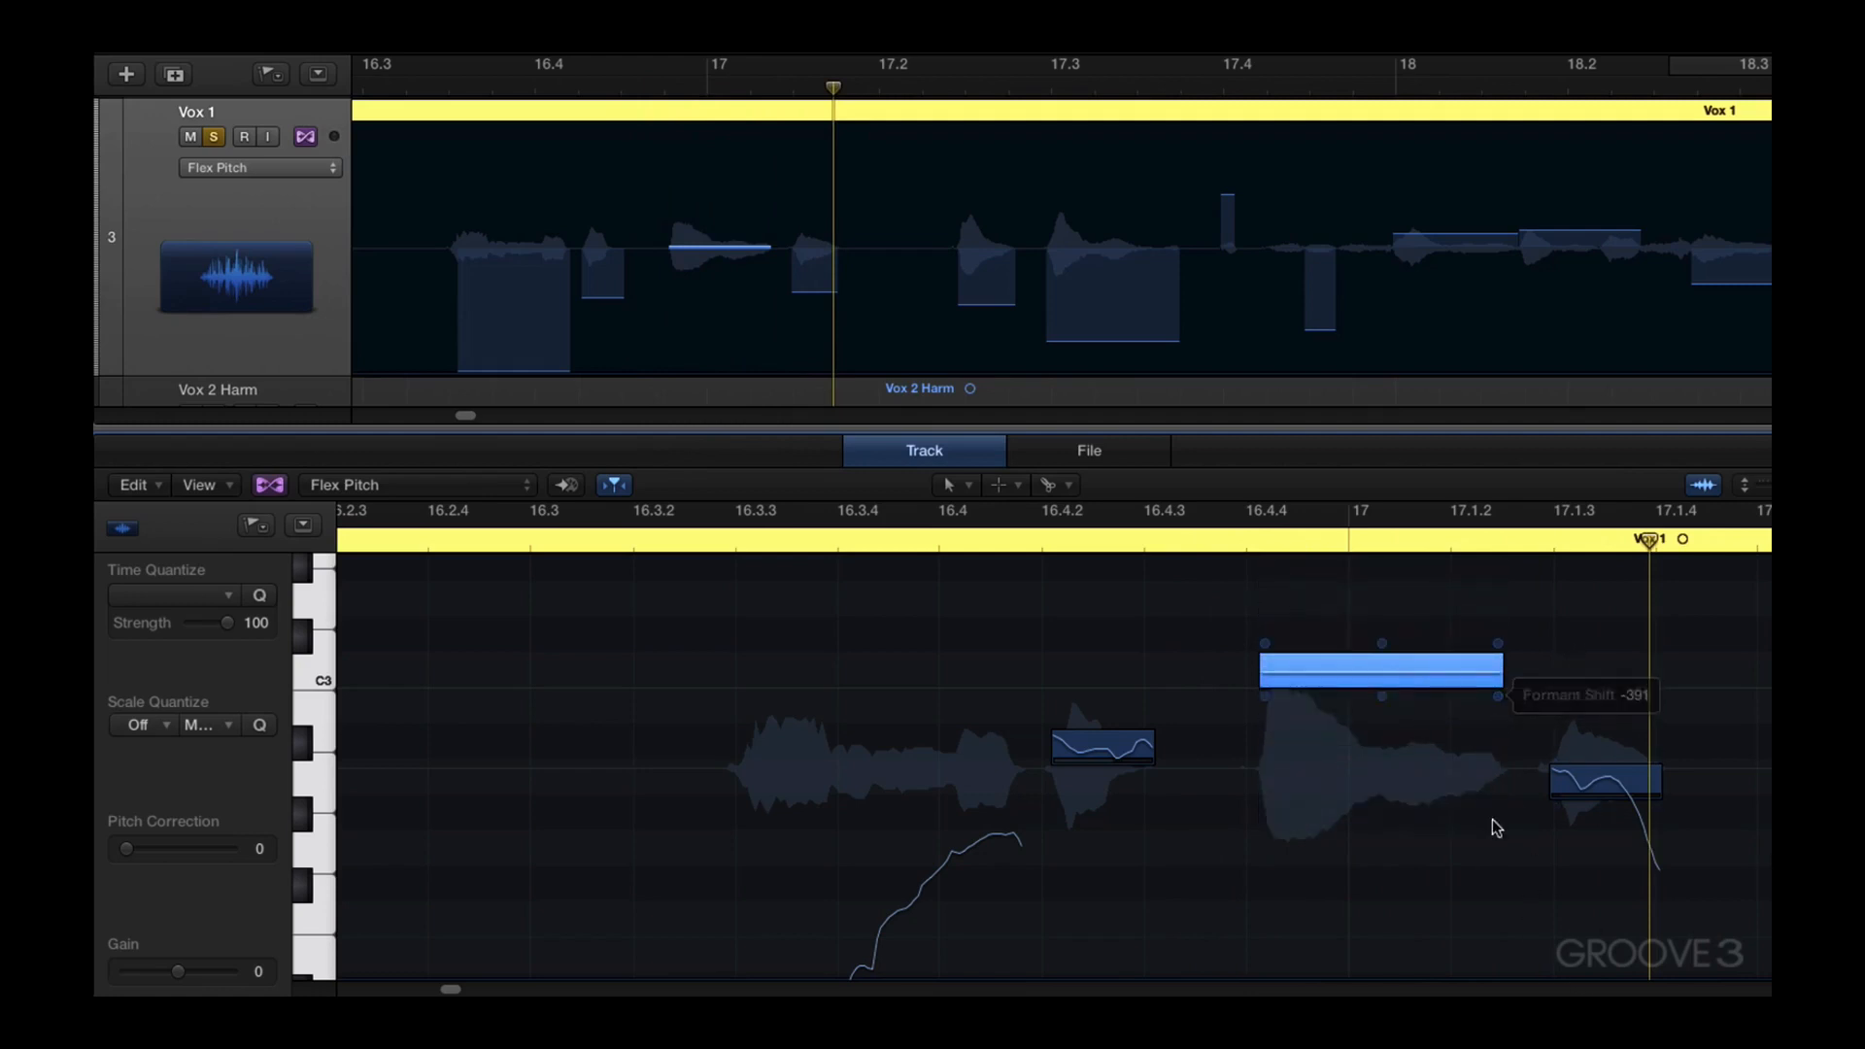
drag(1498, 697, 1499, 753)
click(1181, 546)
key(space)
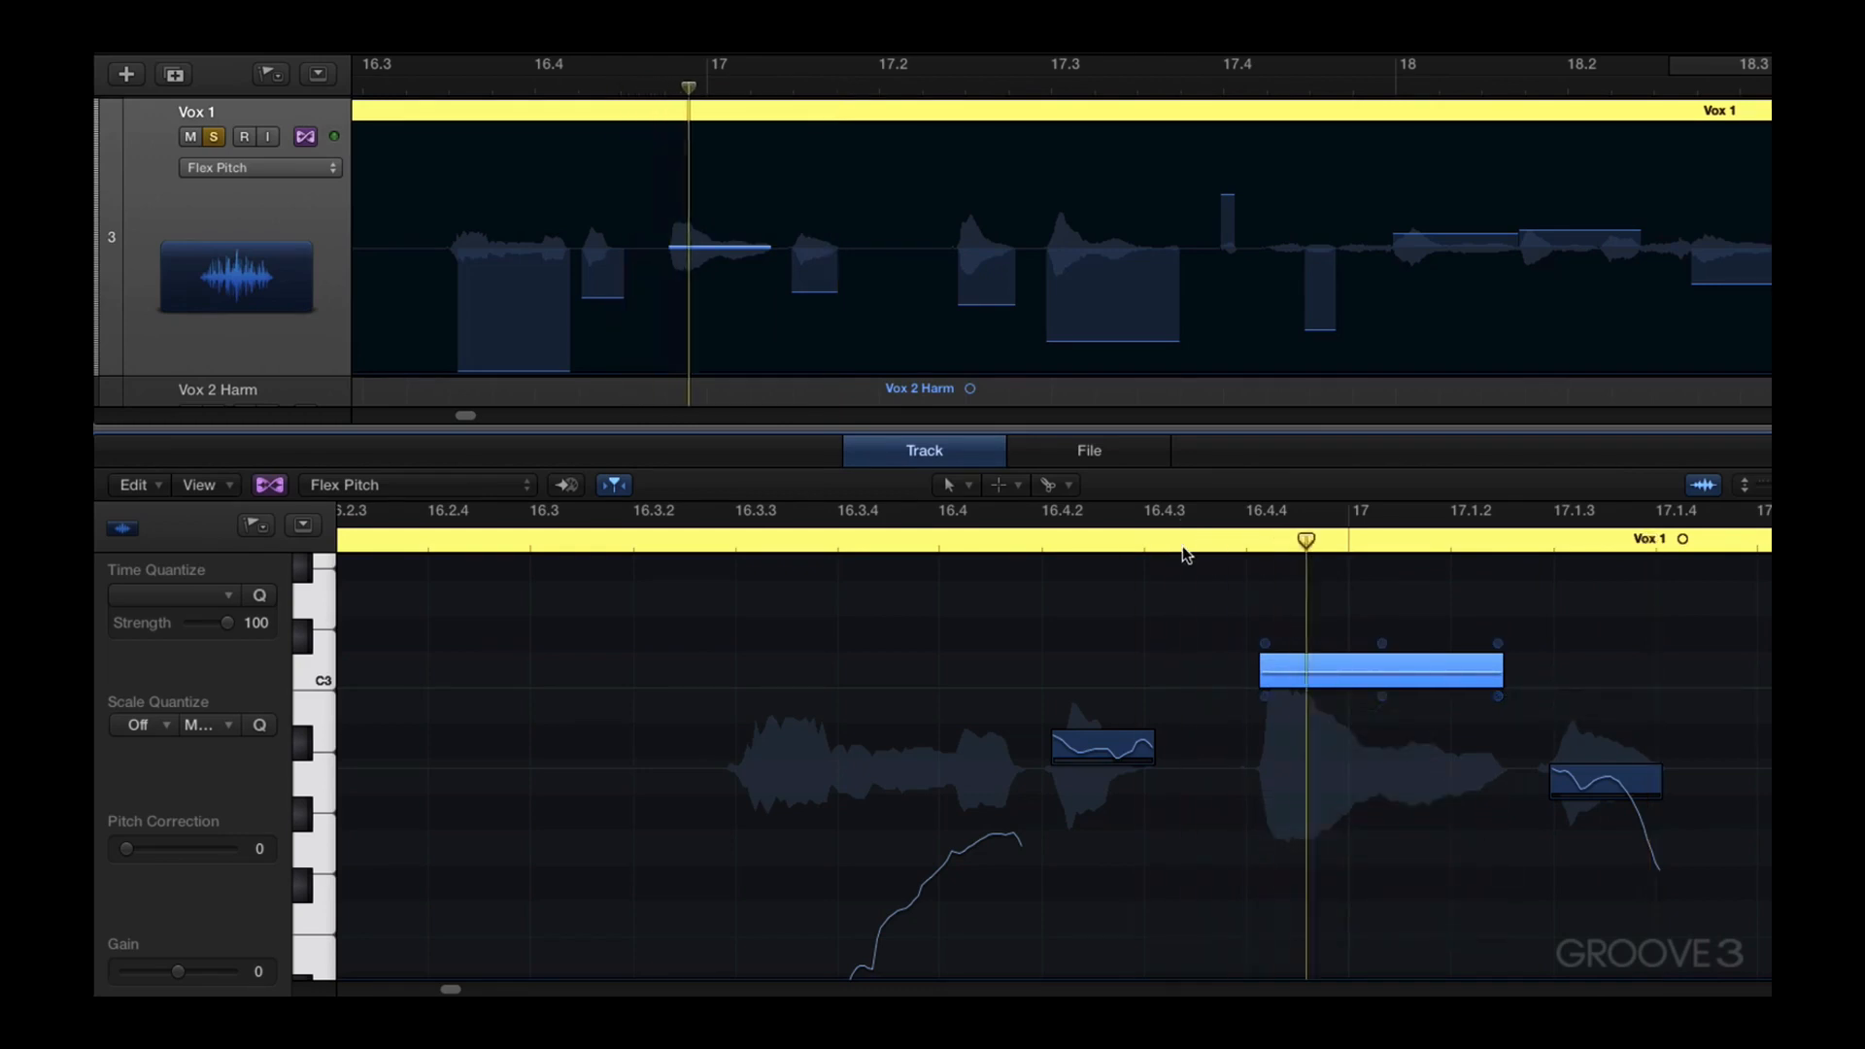
key(space)
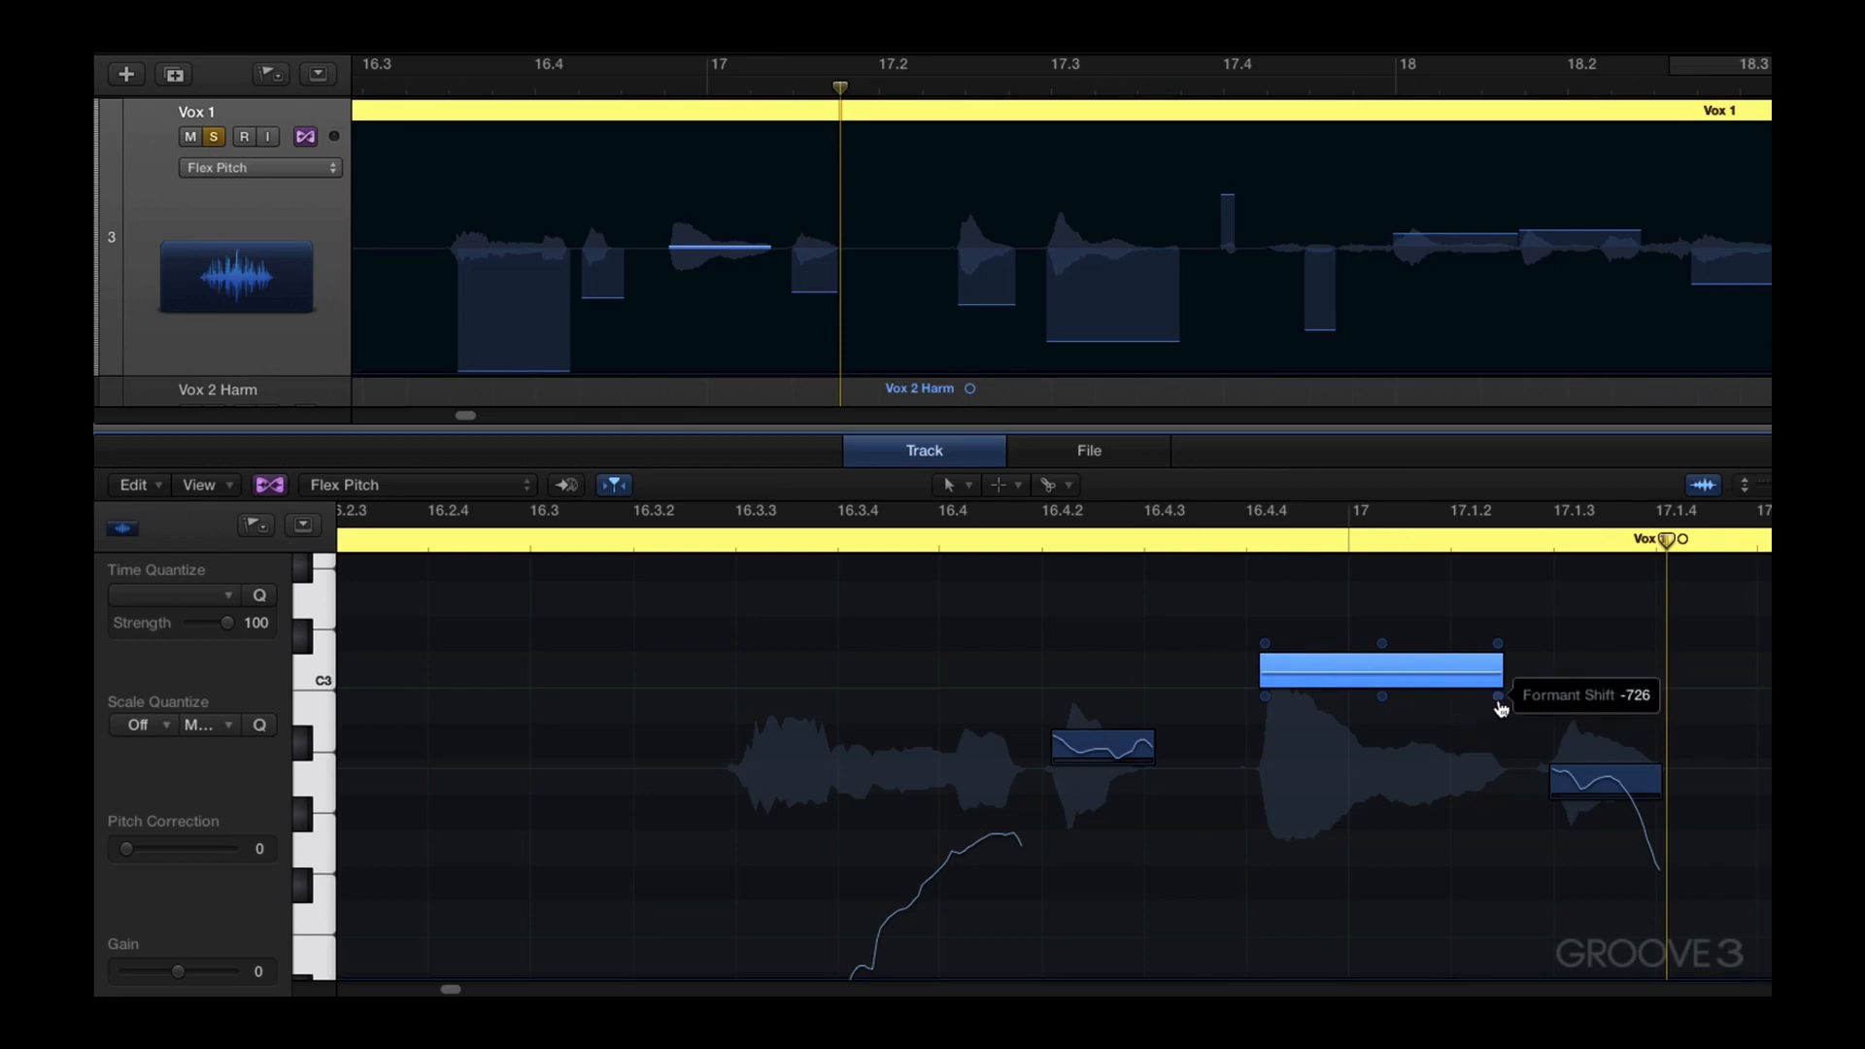
drag(1499, 699, 1499, 449)
drag(1458, 291, 1455, 284)
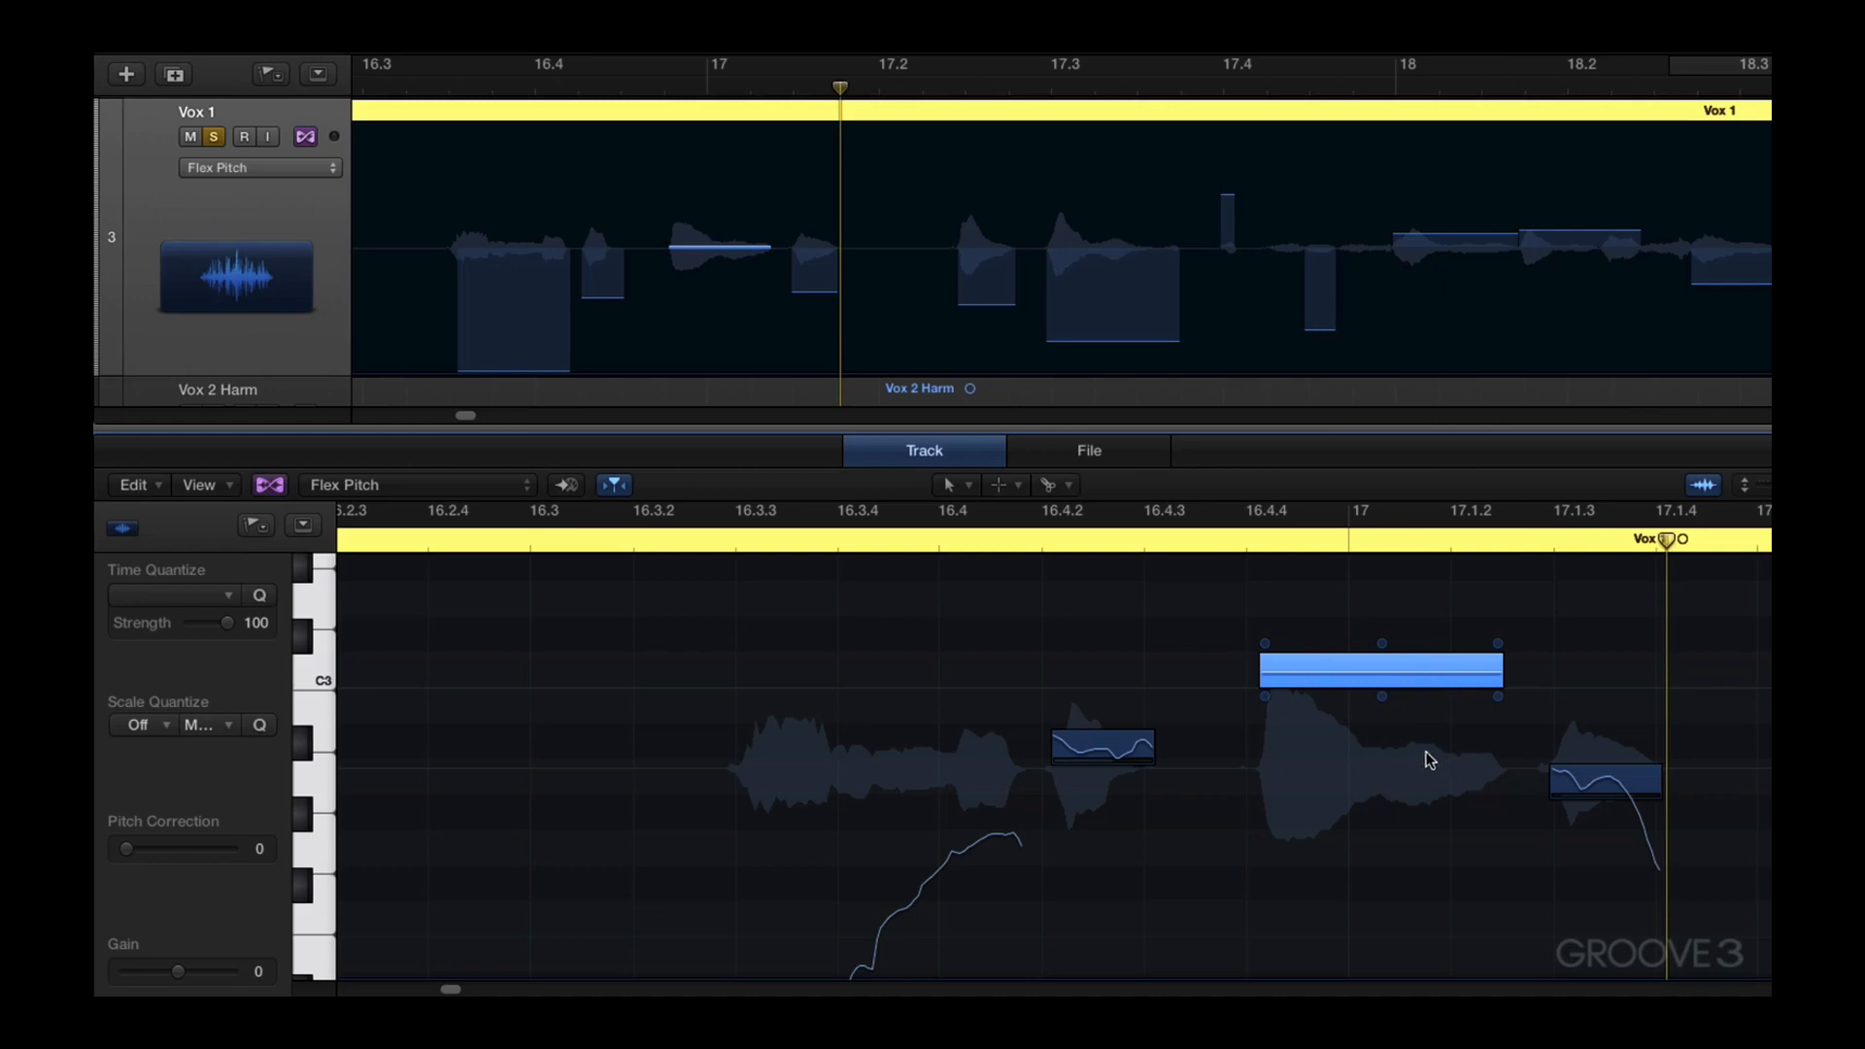
Set all notes to Original Pitch and restore the original vibrato of the C3 note around bar 17
right_click(1420, 785)
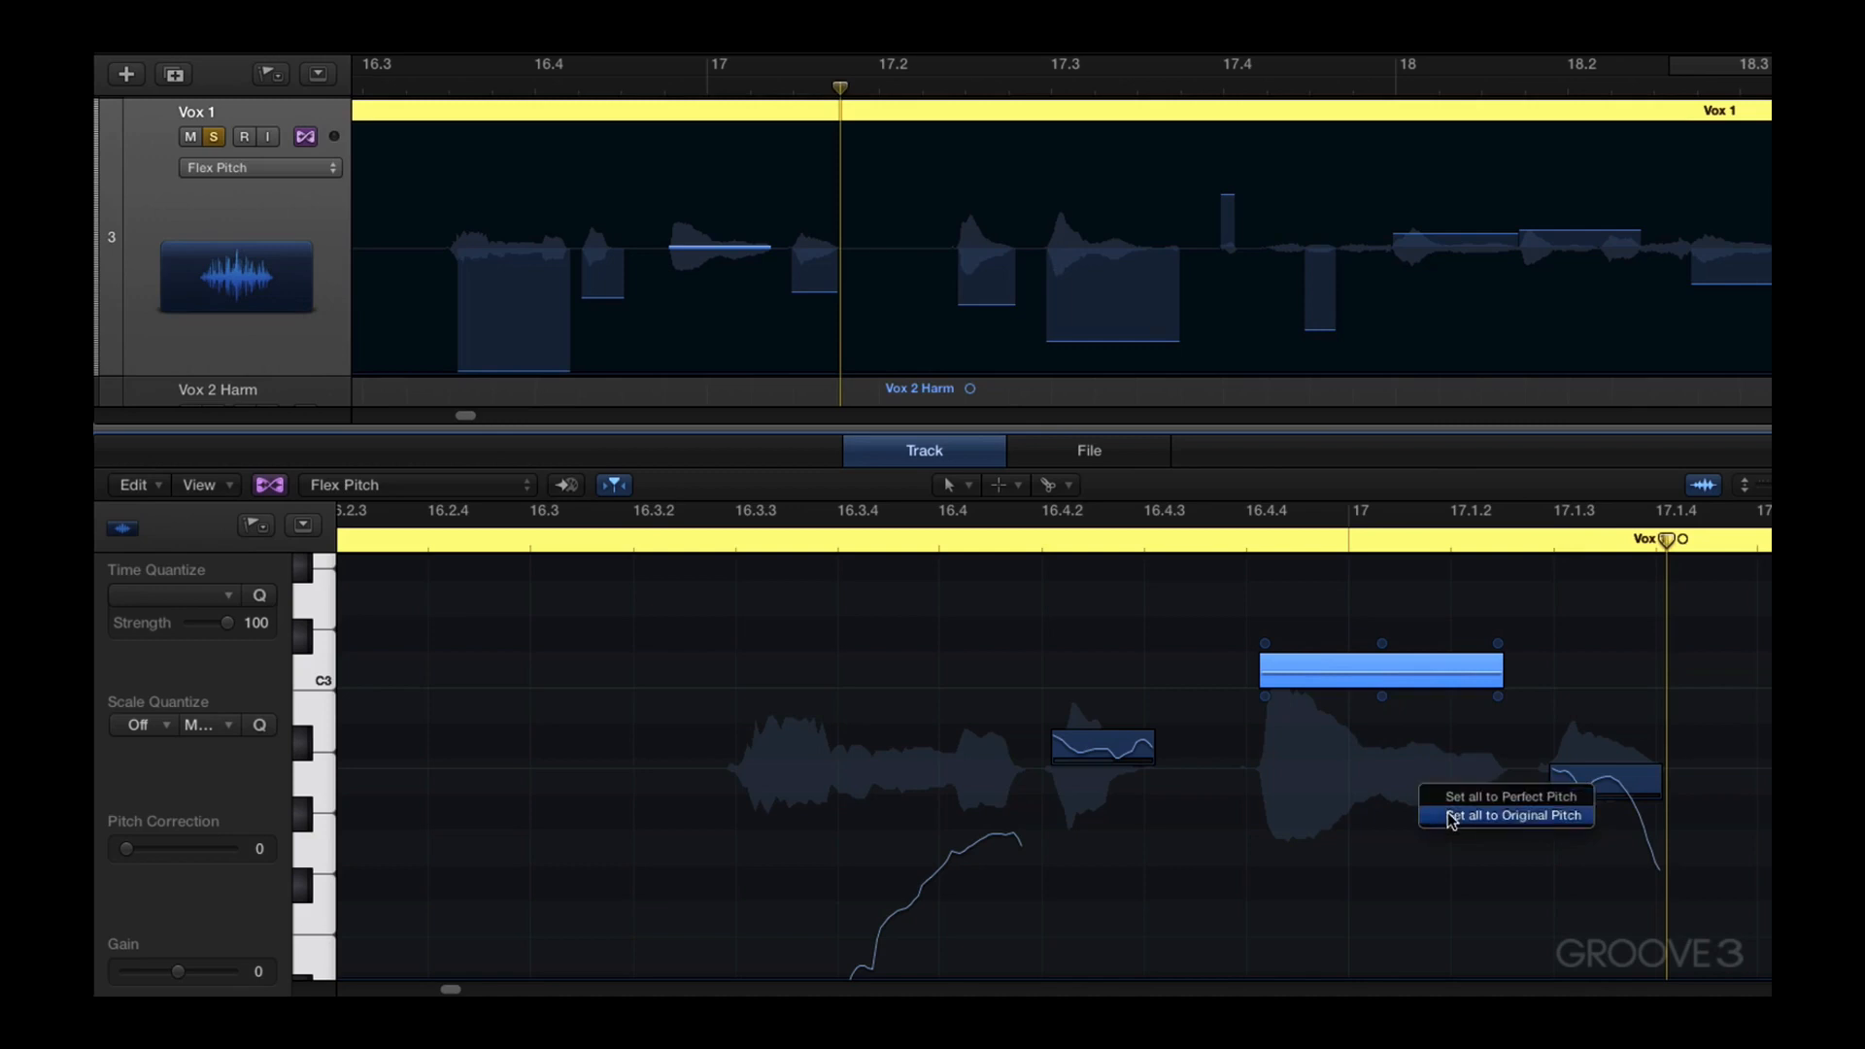
click(1450, 817)
mouse_move(1383, 701)
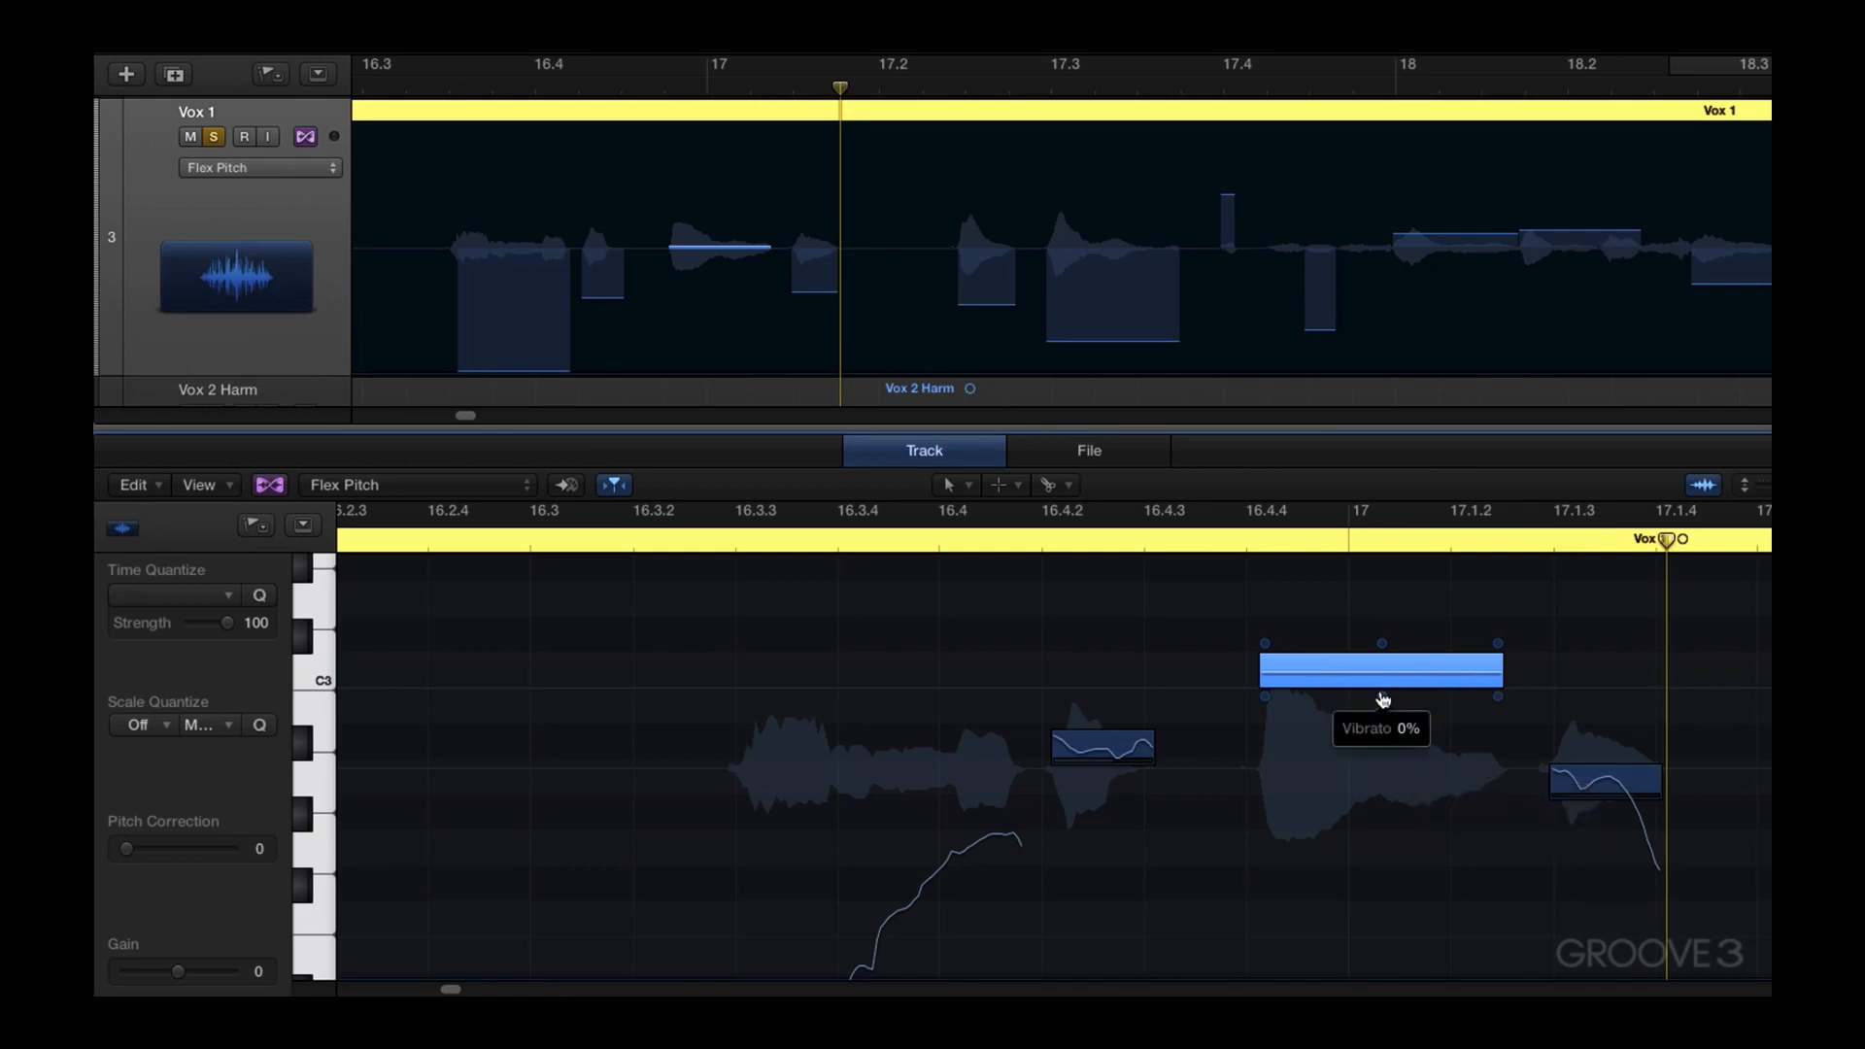
drag(1383, 700, 1379, 656)
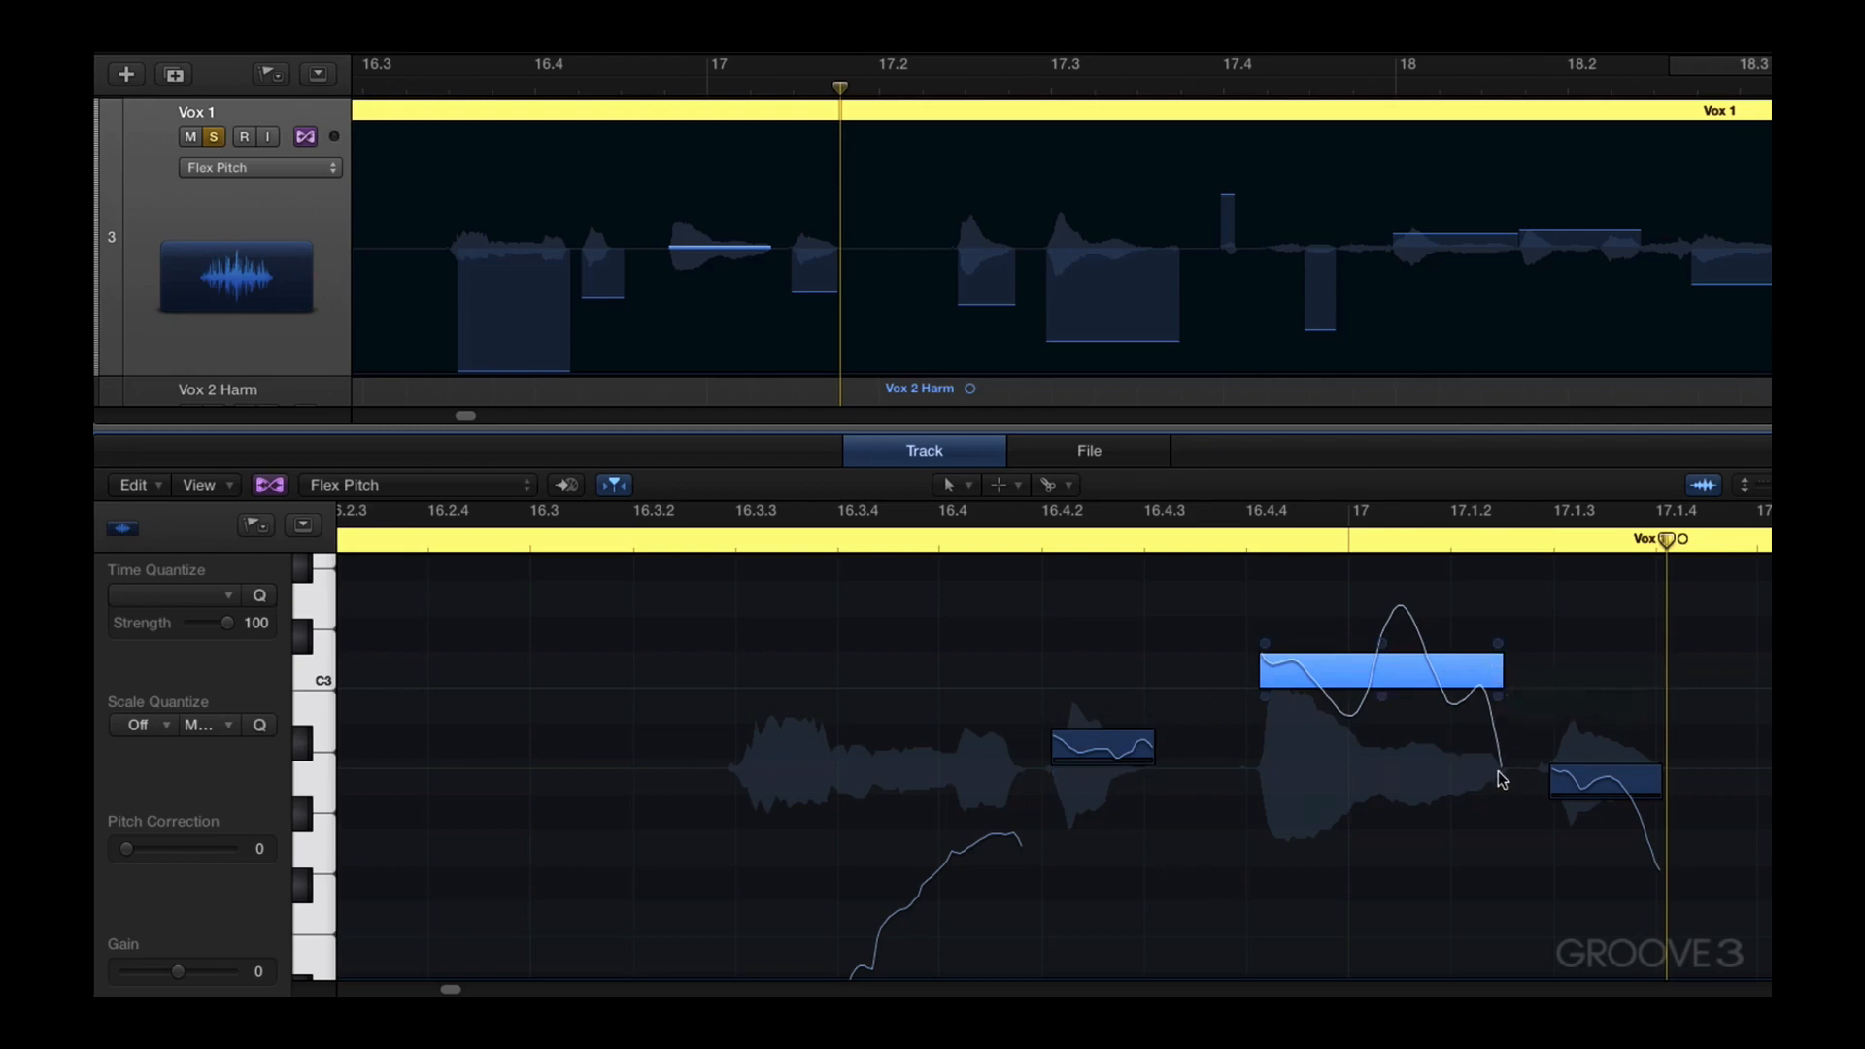
Play Vox 1 from just before the C3 note to hear it with its original pitch curve
drag(1499, 696, 1501, 765)
drag(1499, 646, 1502, 685)
click(1197, 544)
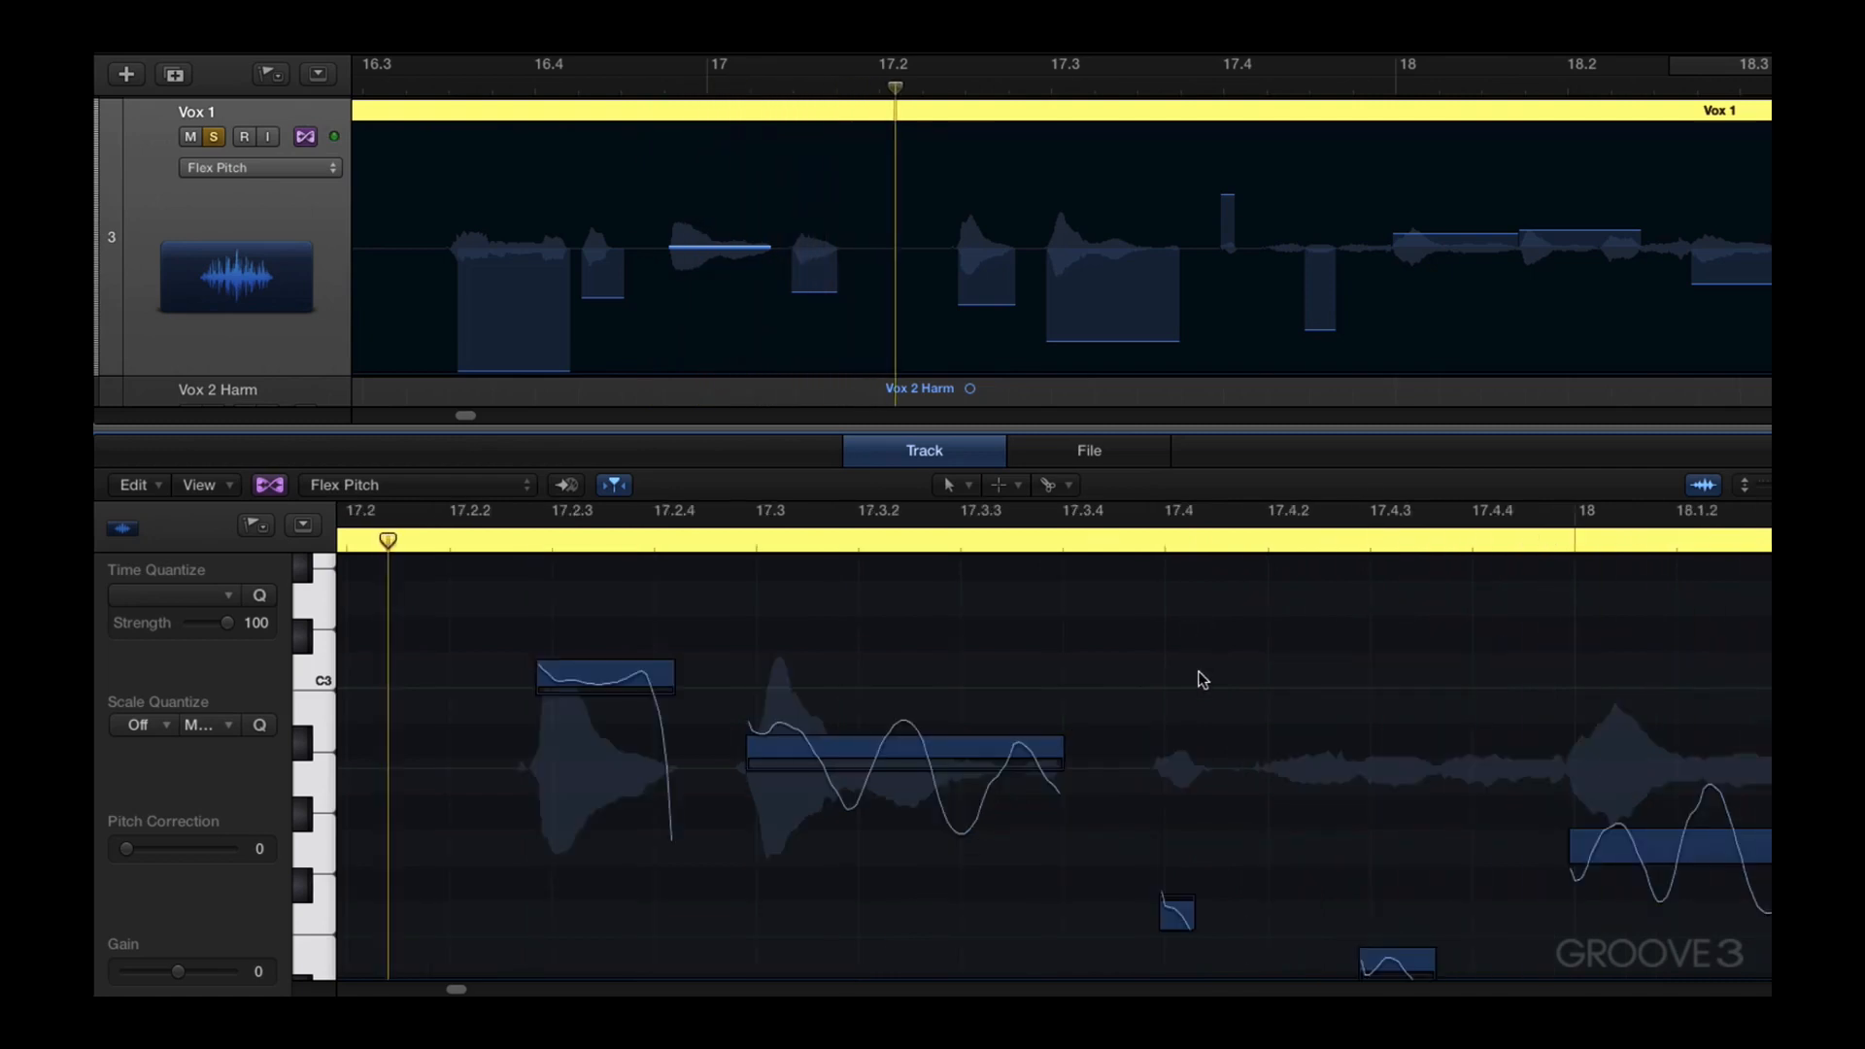
key(space)
key(space)
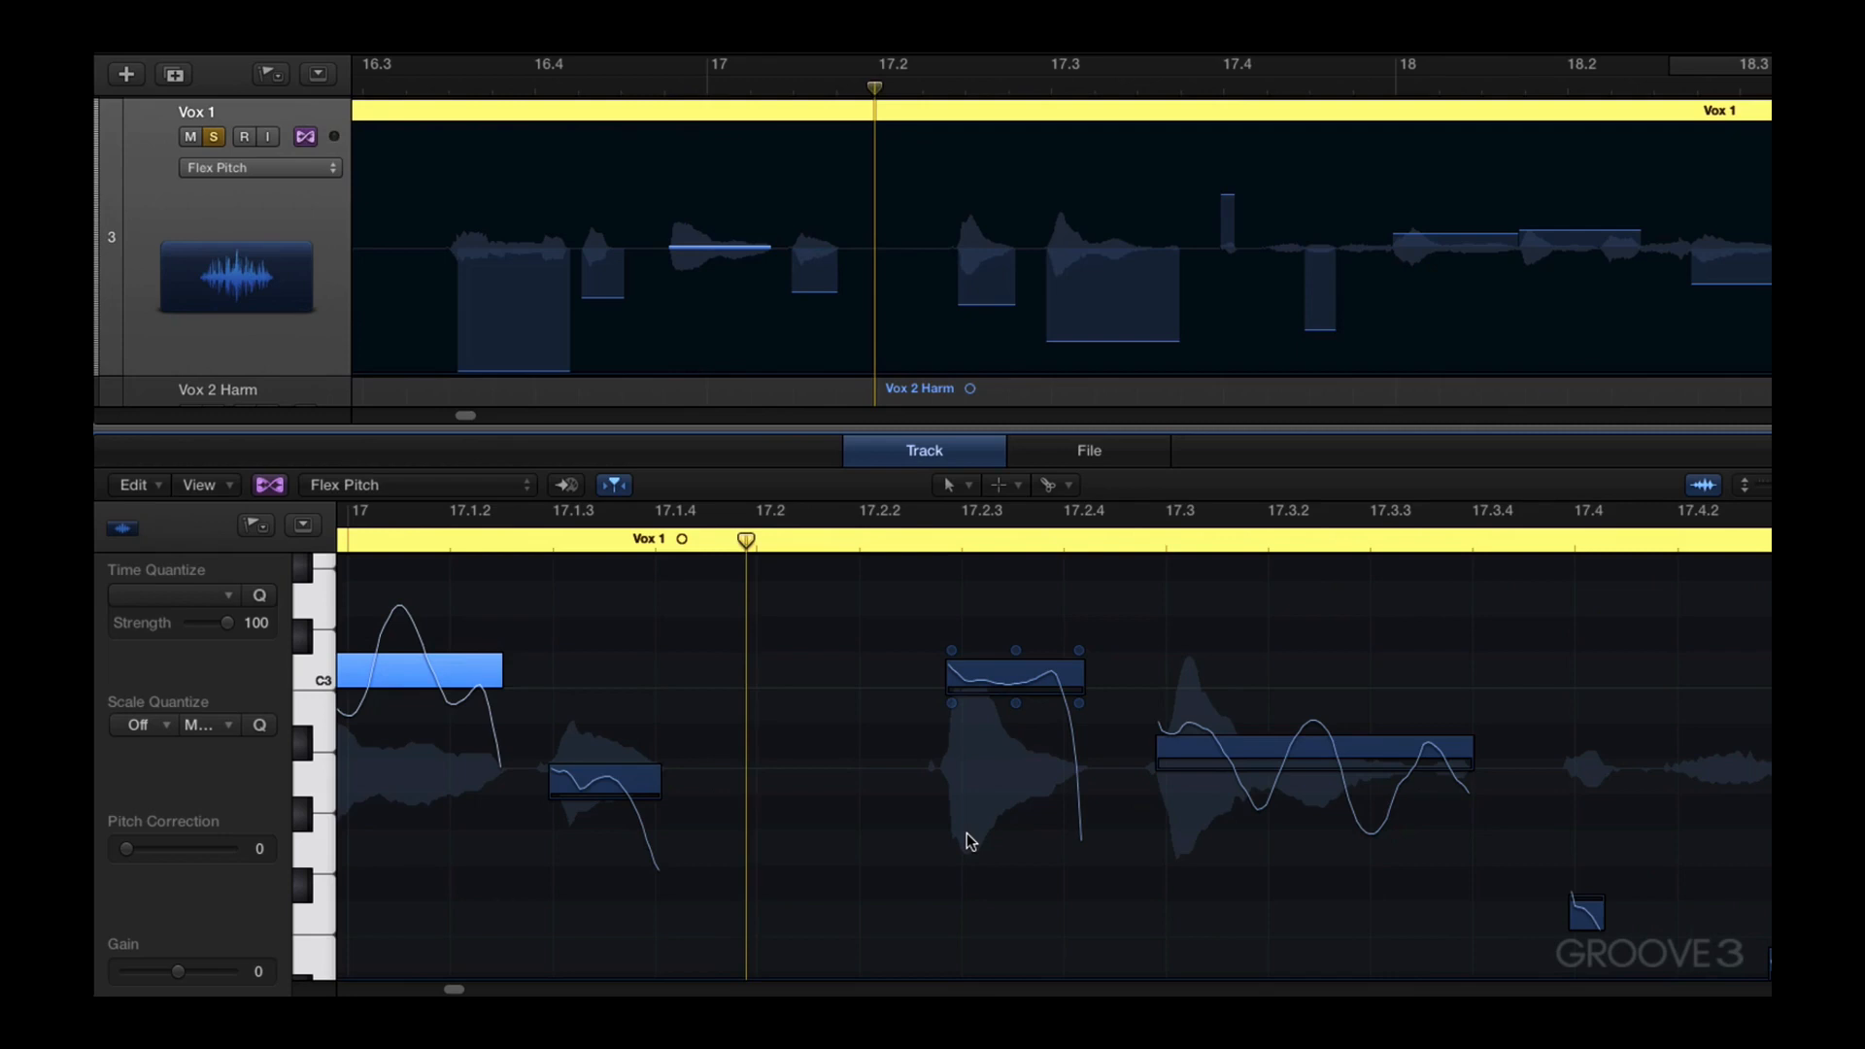
Clear the note selection, fit the Vox 1 region in the editor, and zoom in on bars 16 to 25
click(1209, 771)
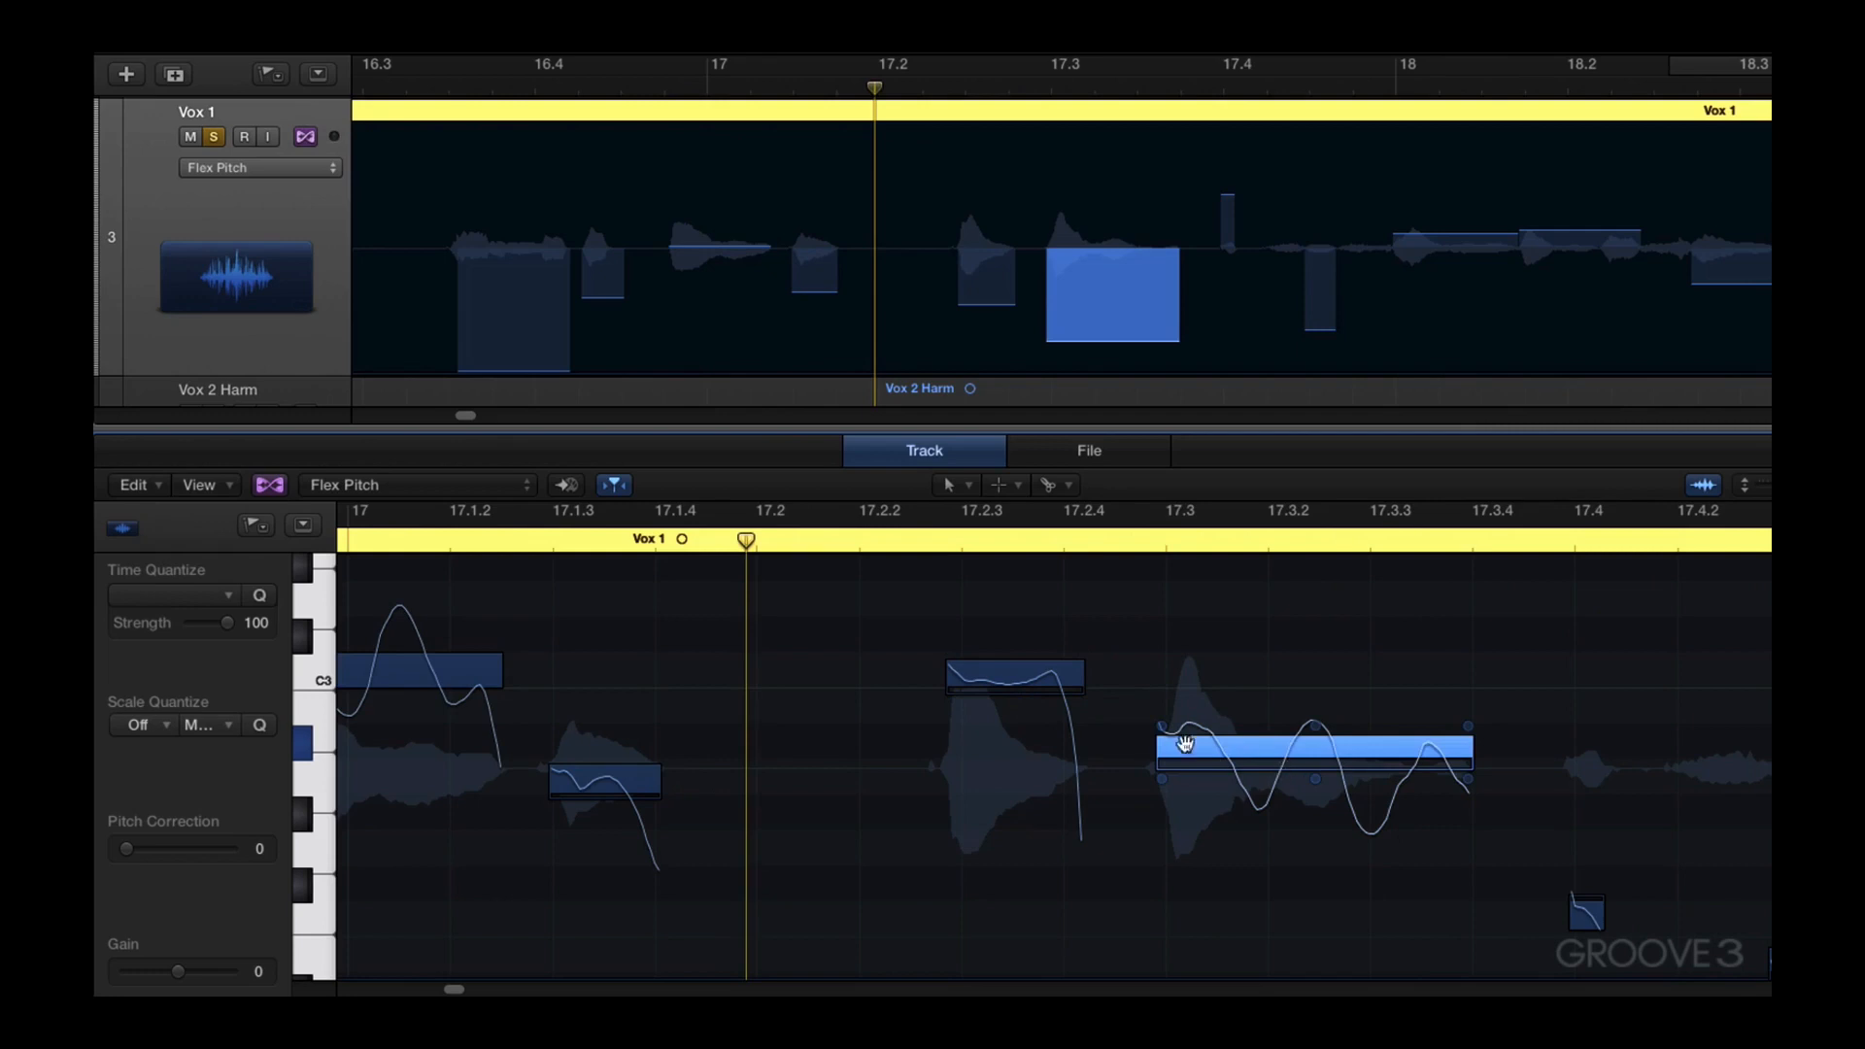
click(991, 671)
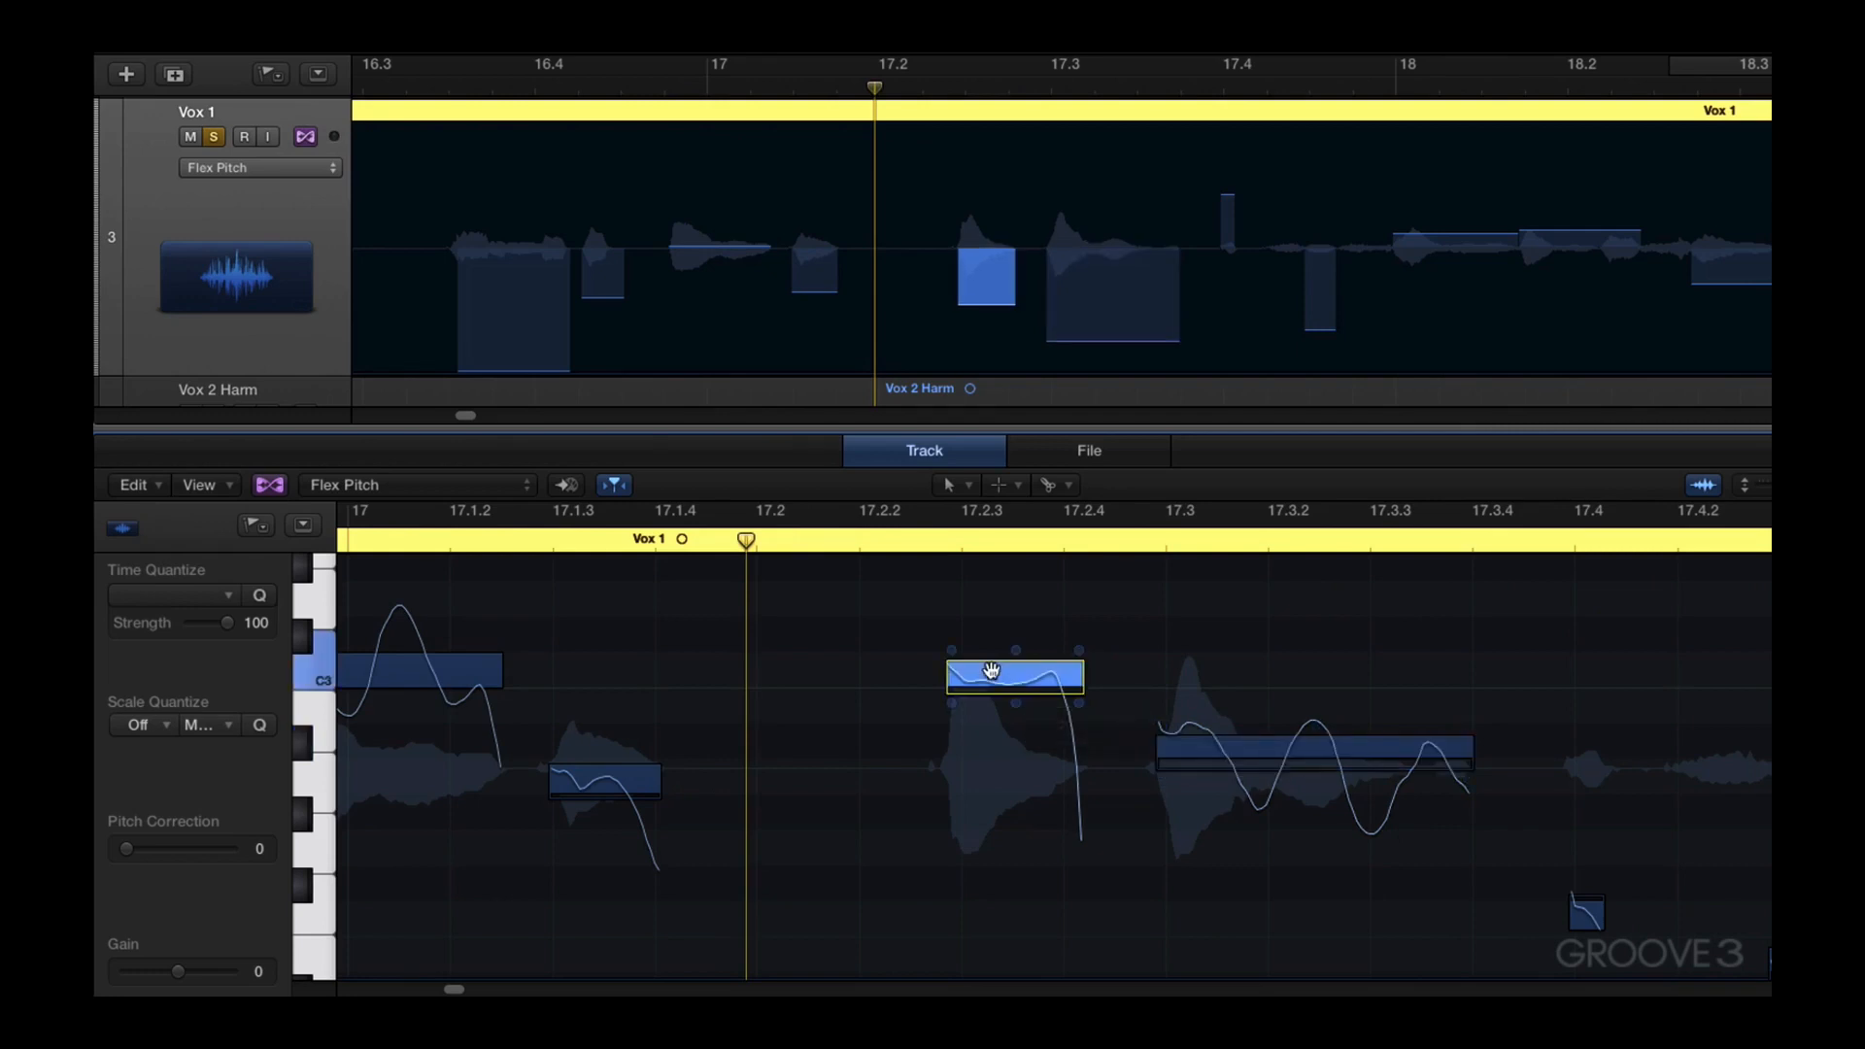
click(804, 797)
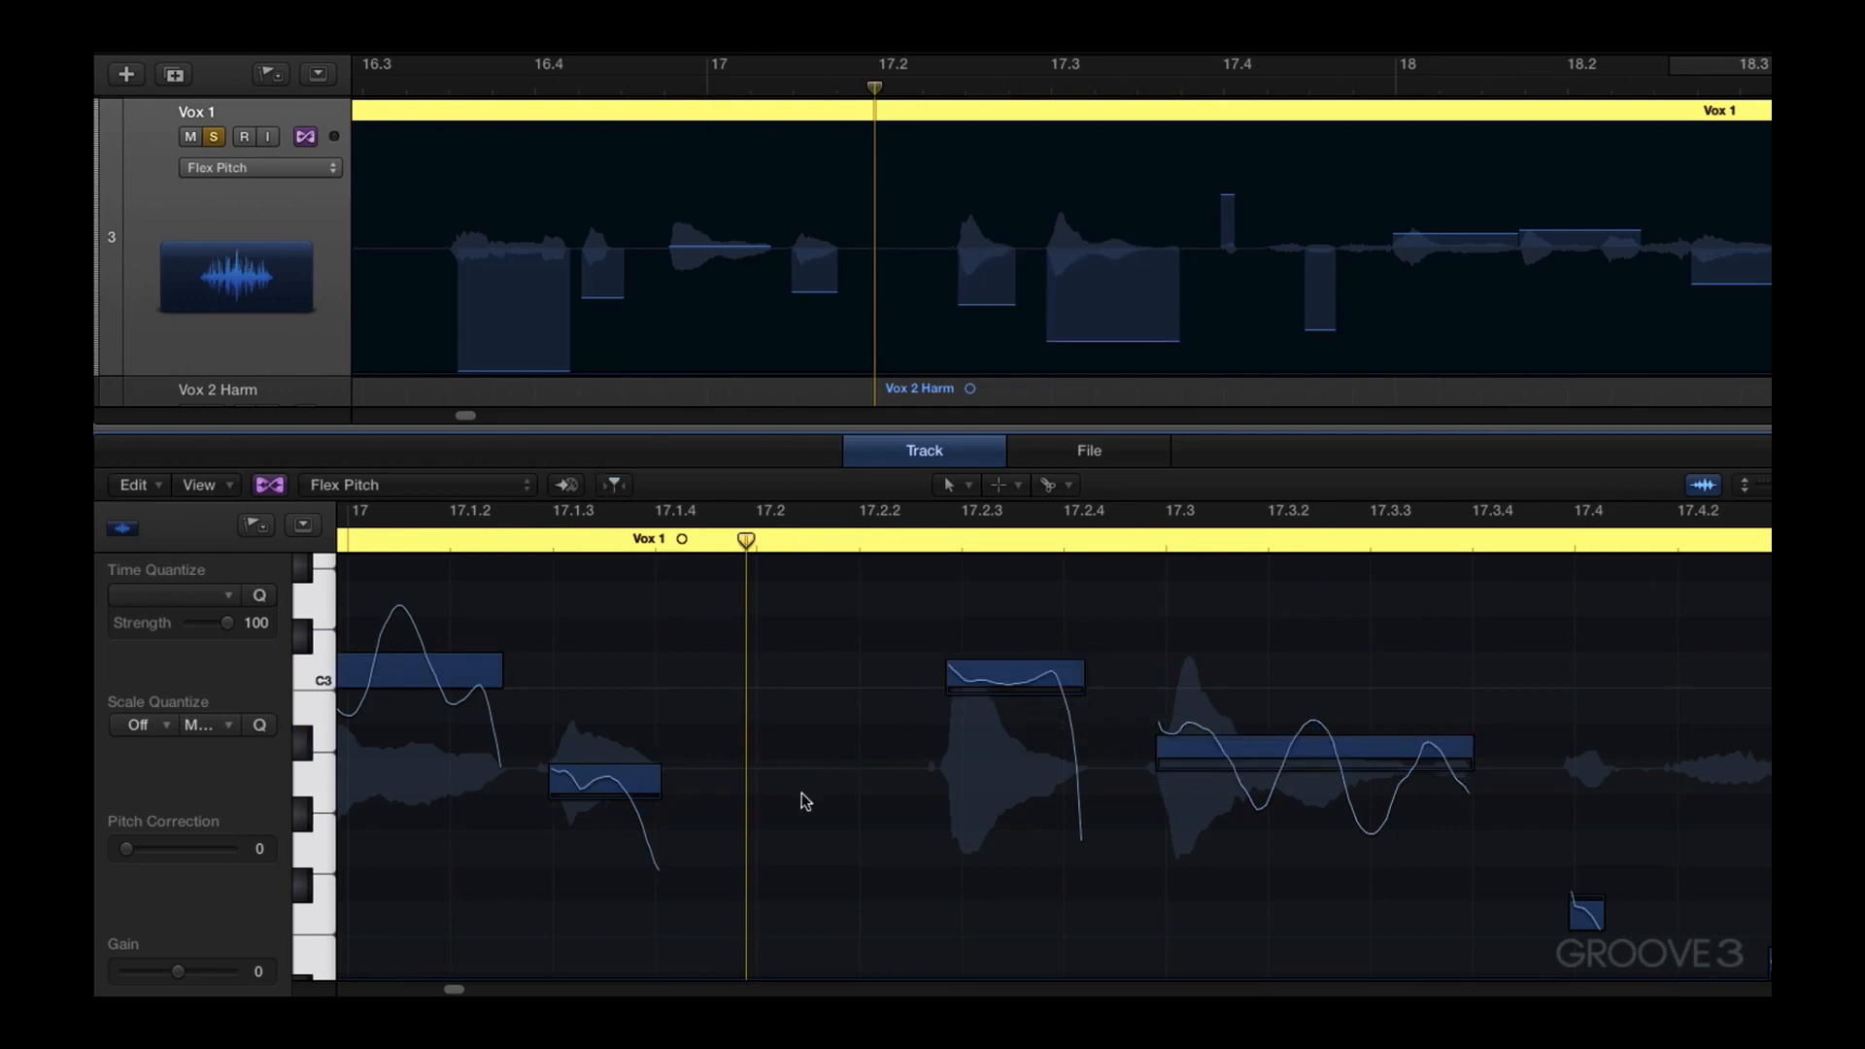
key(z)
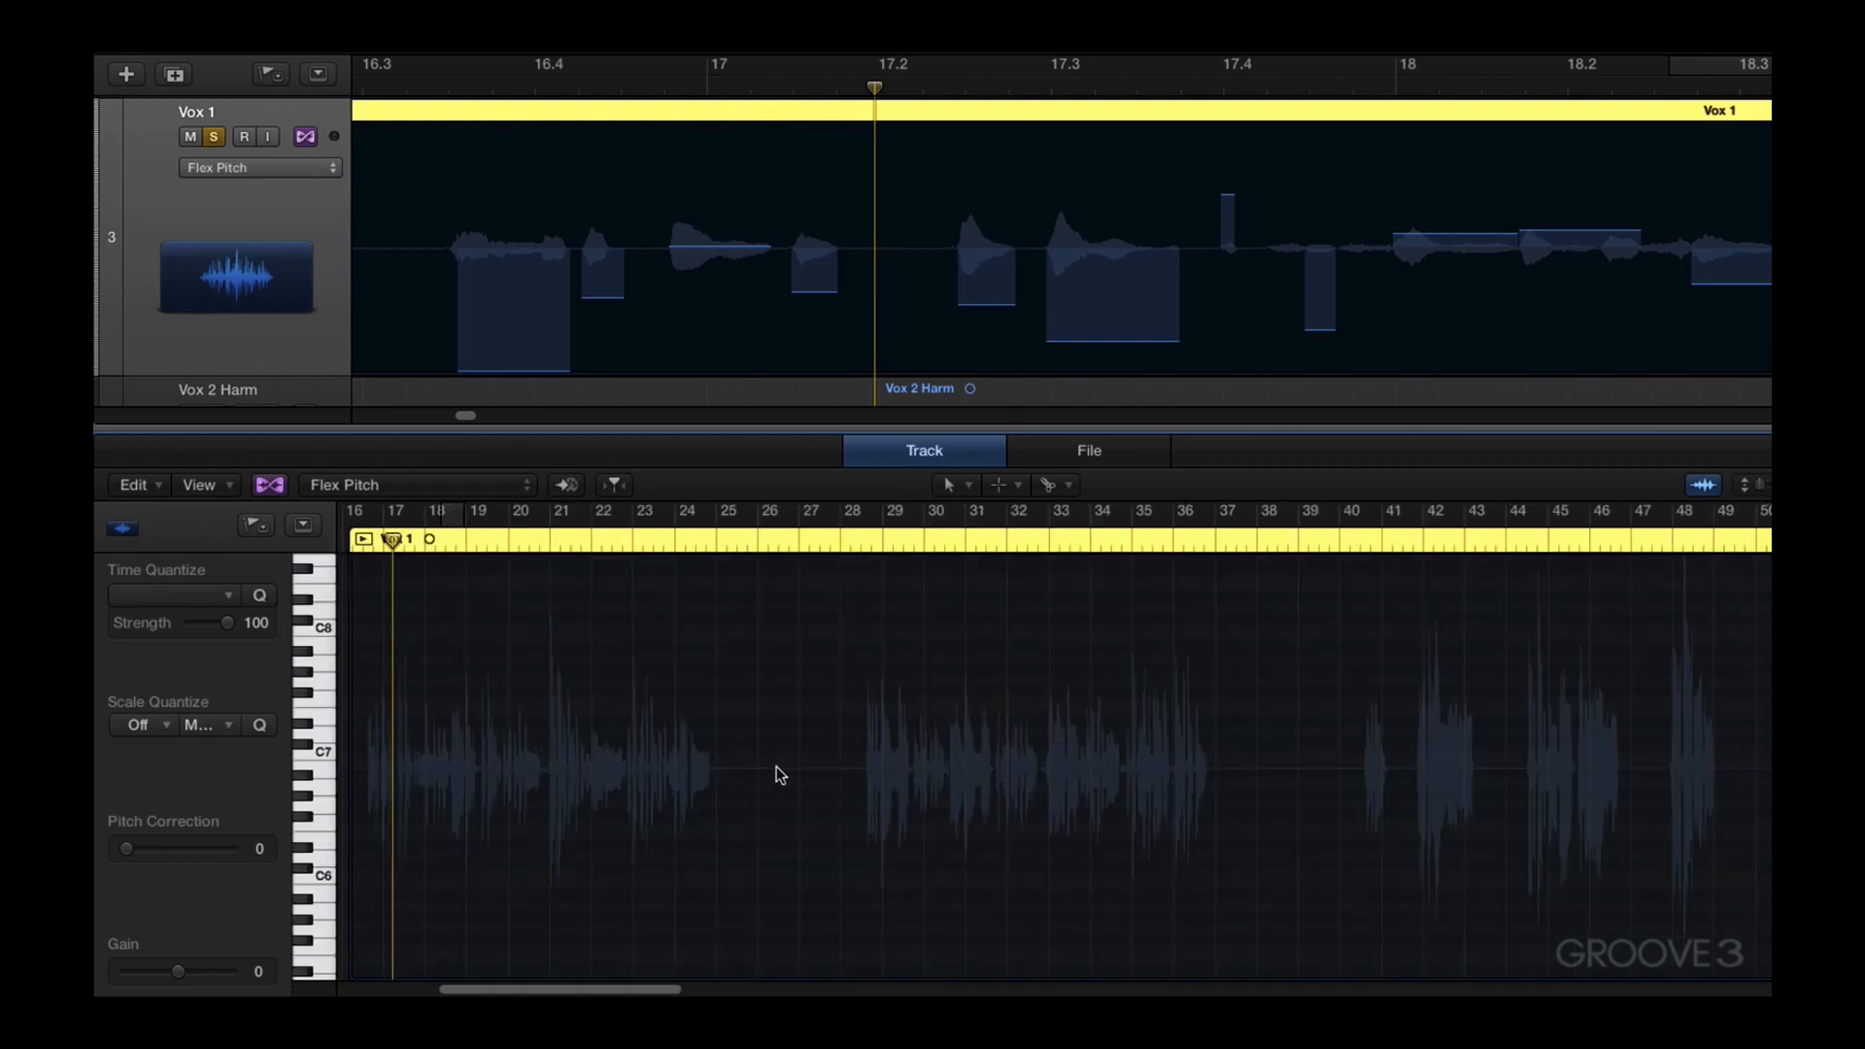
drag(777, 766, 355, 864)
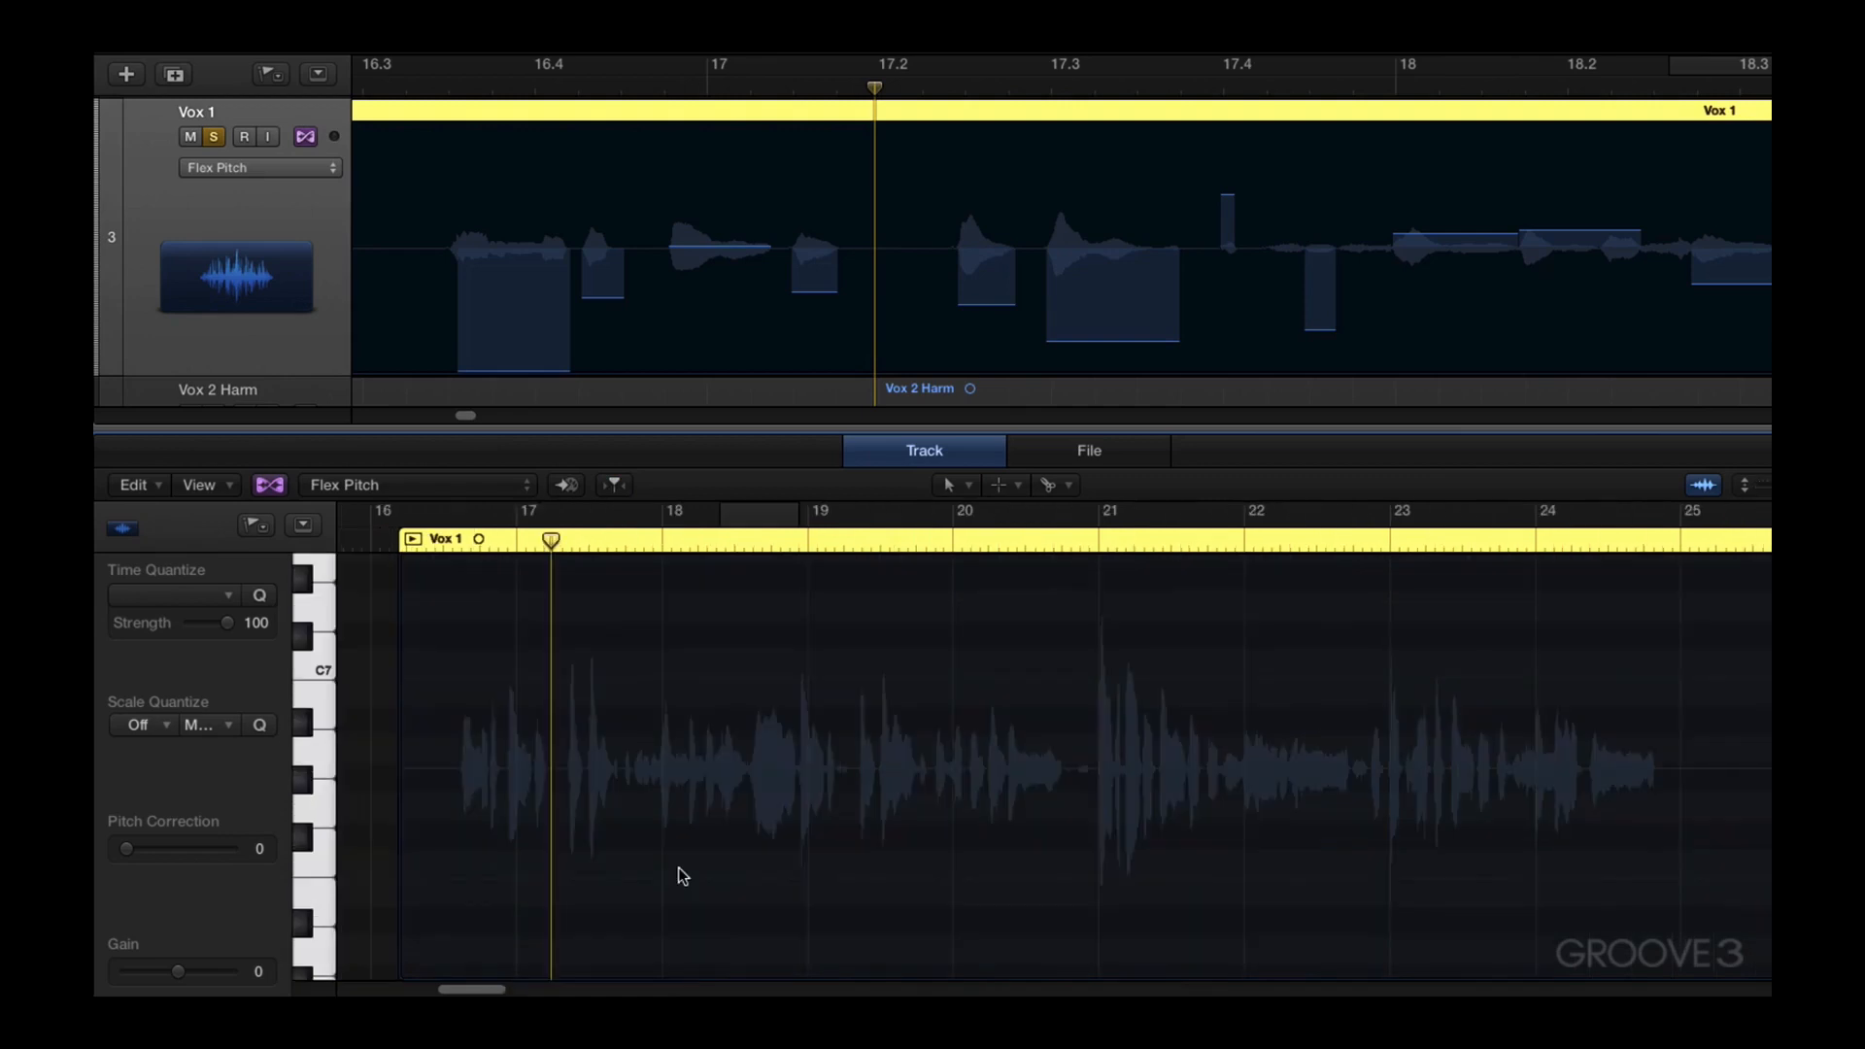
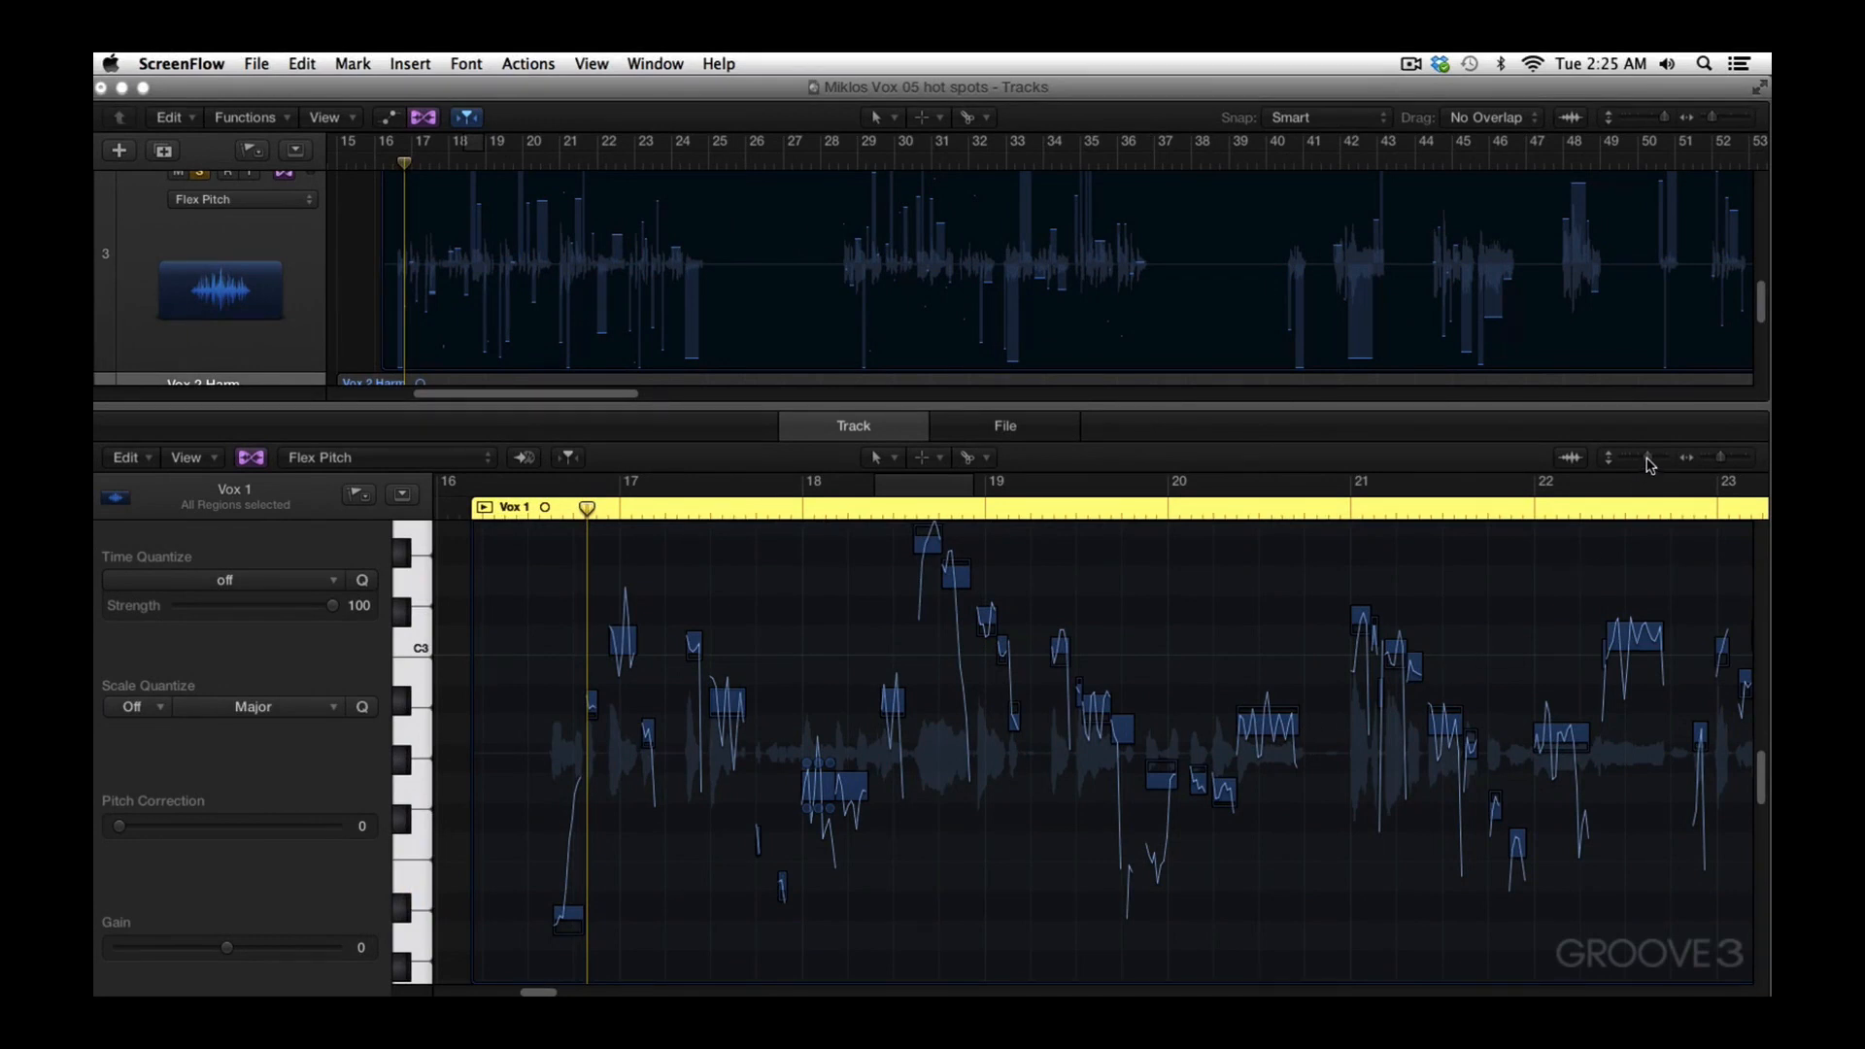
Adjust the audio track editor's vertical zoom in and out so the Vox 1 notes fit the view
drag(1649, 464, 1720, 470)
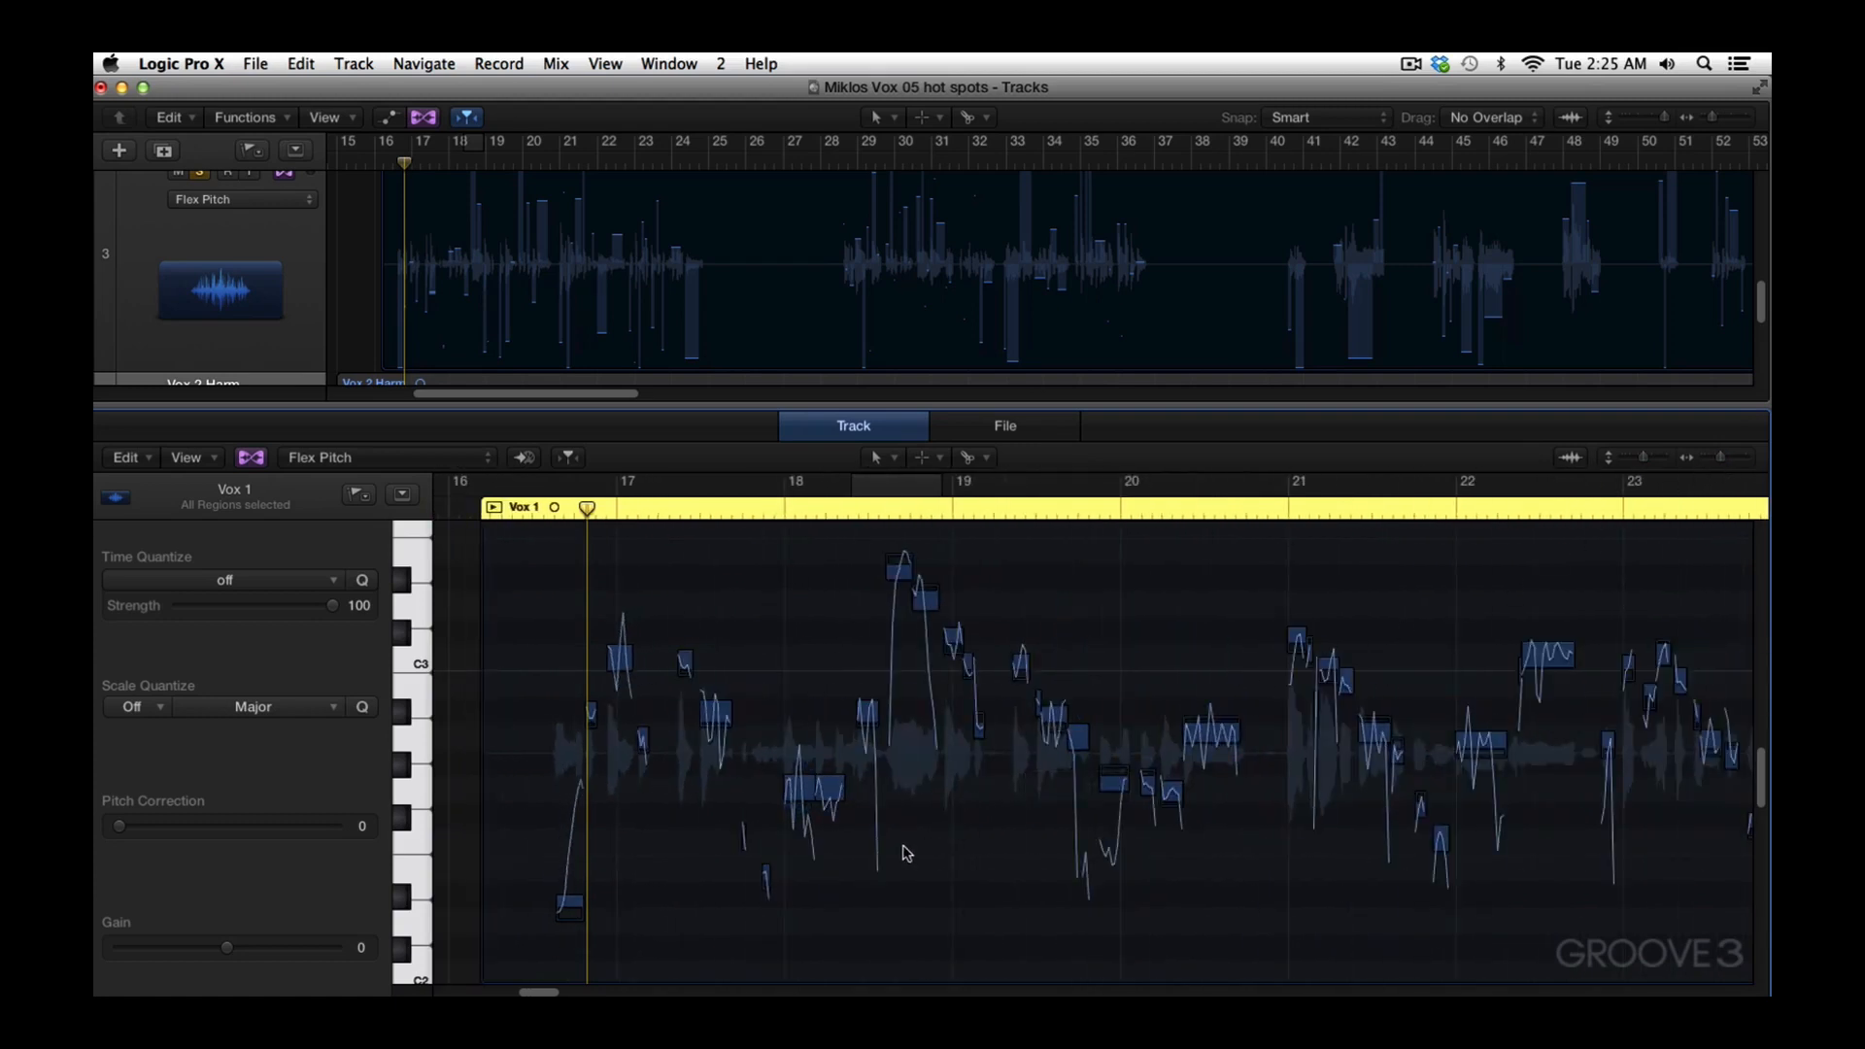
key(super+Up)
key(super+Up)
key(super+Up)
key(super+Up)
key(super+Up)
key(super+Down)
key(super+Down)
Zoom the editor out horizontally to show bars 16 to 28, and zoom back in to about 16.3 to 20
key(super+Left)
key(super+Left)
key(super+Left)
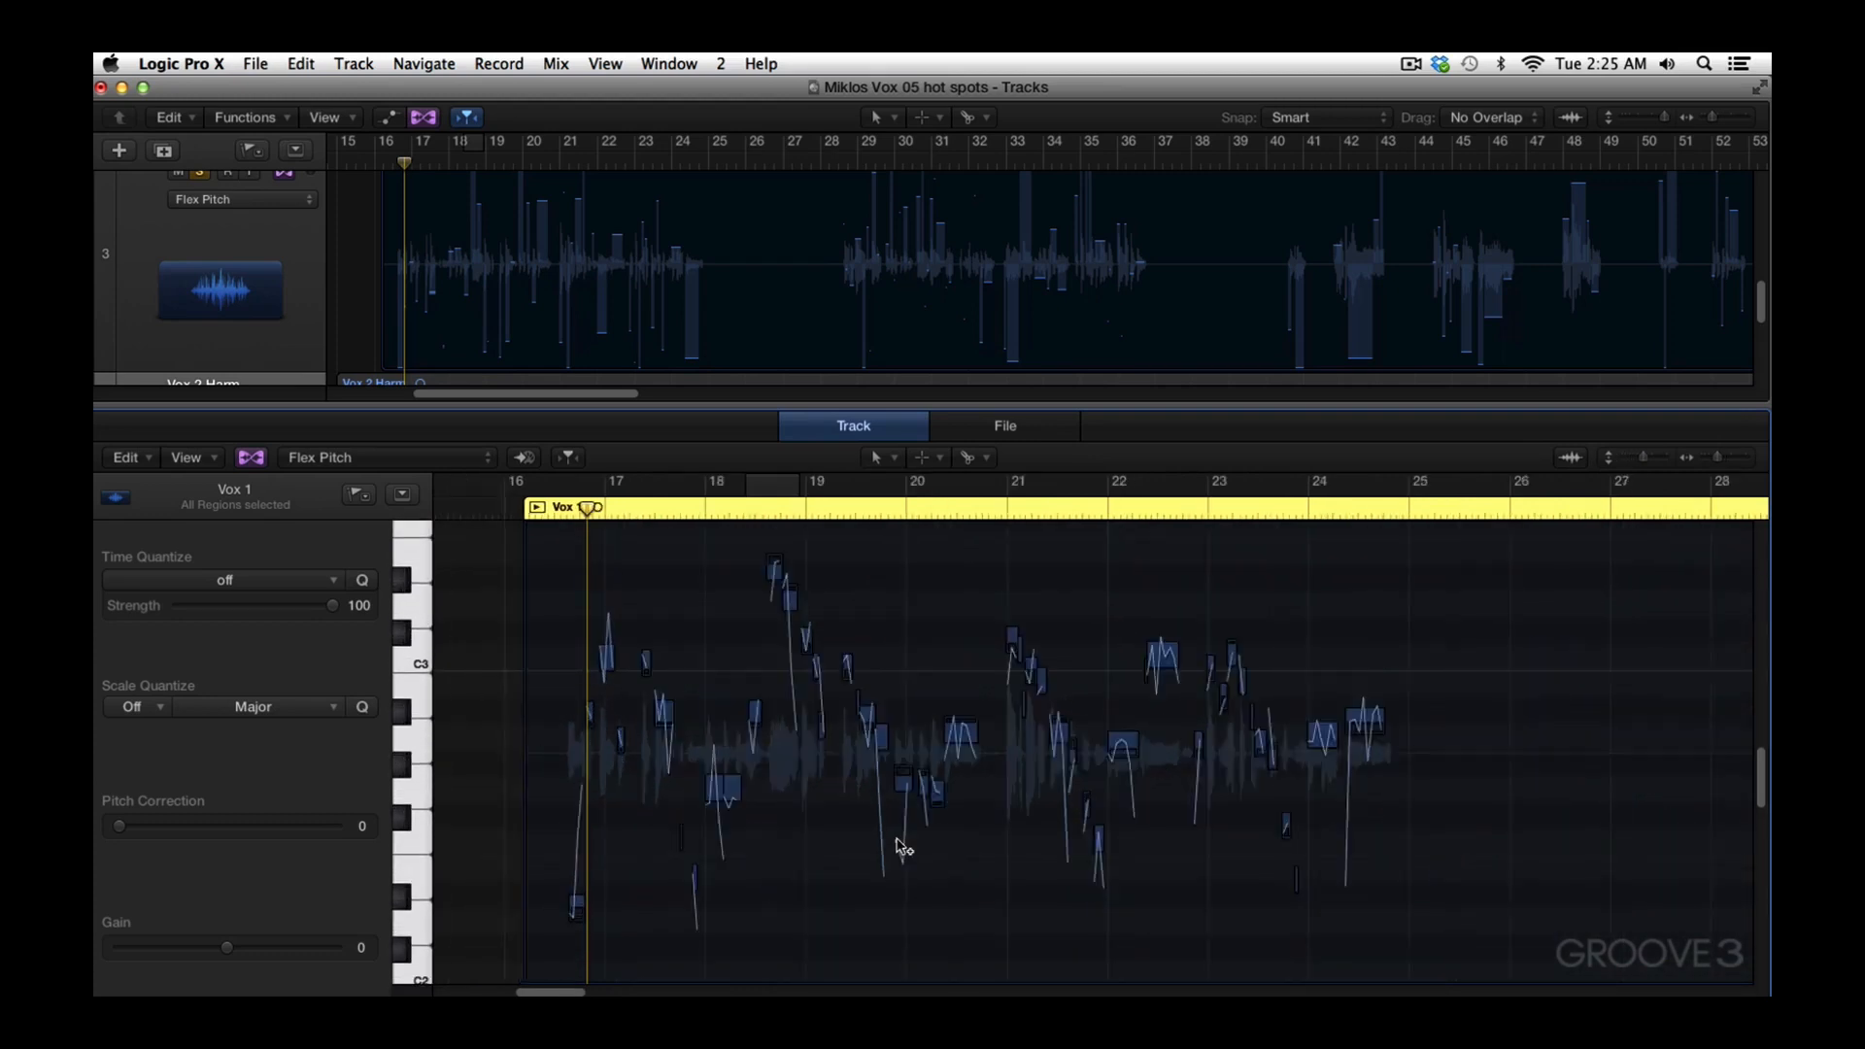
key(super+Right)
key(super+Right)
key(super+Right)
key(super+Right)
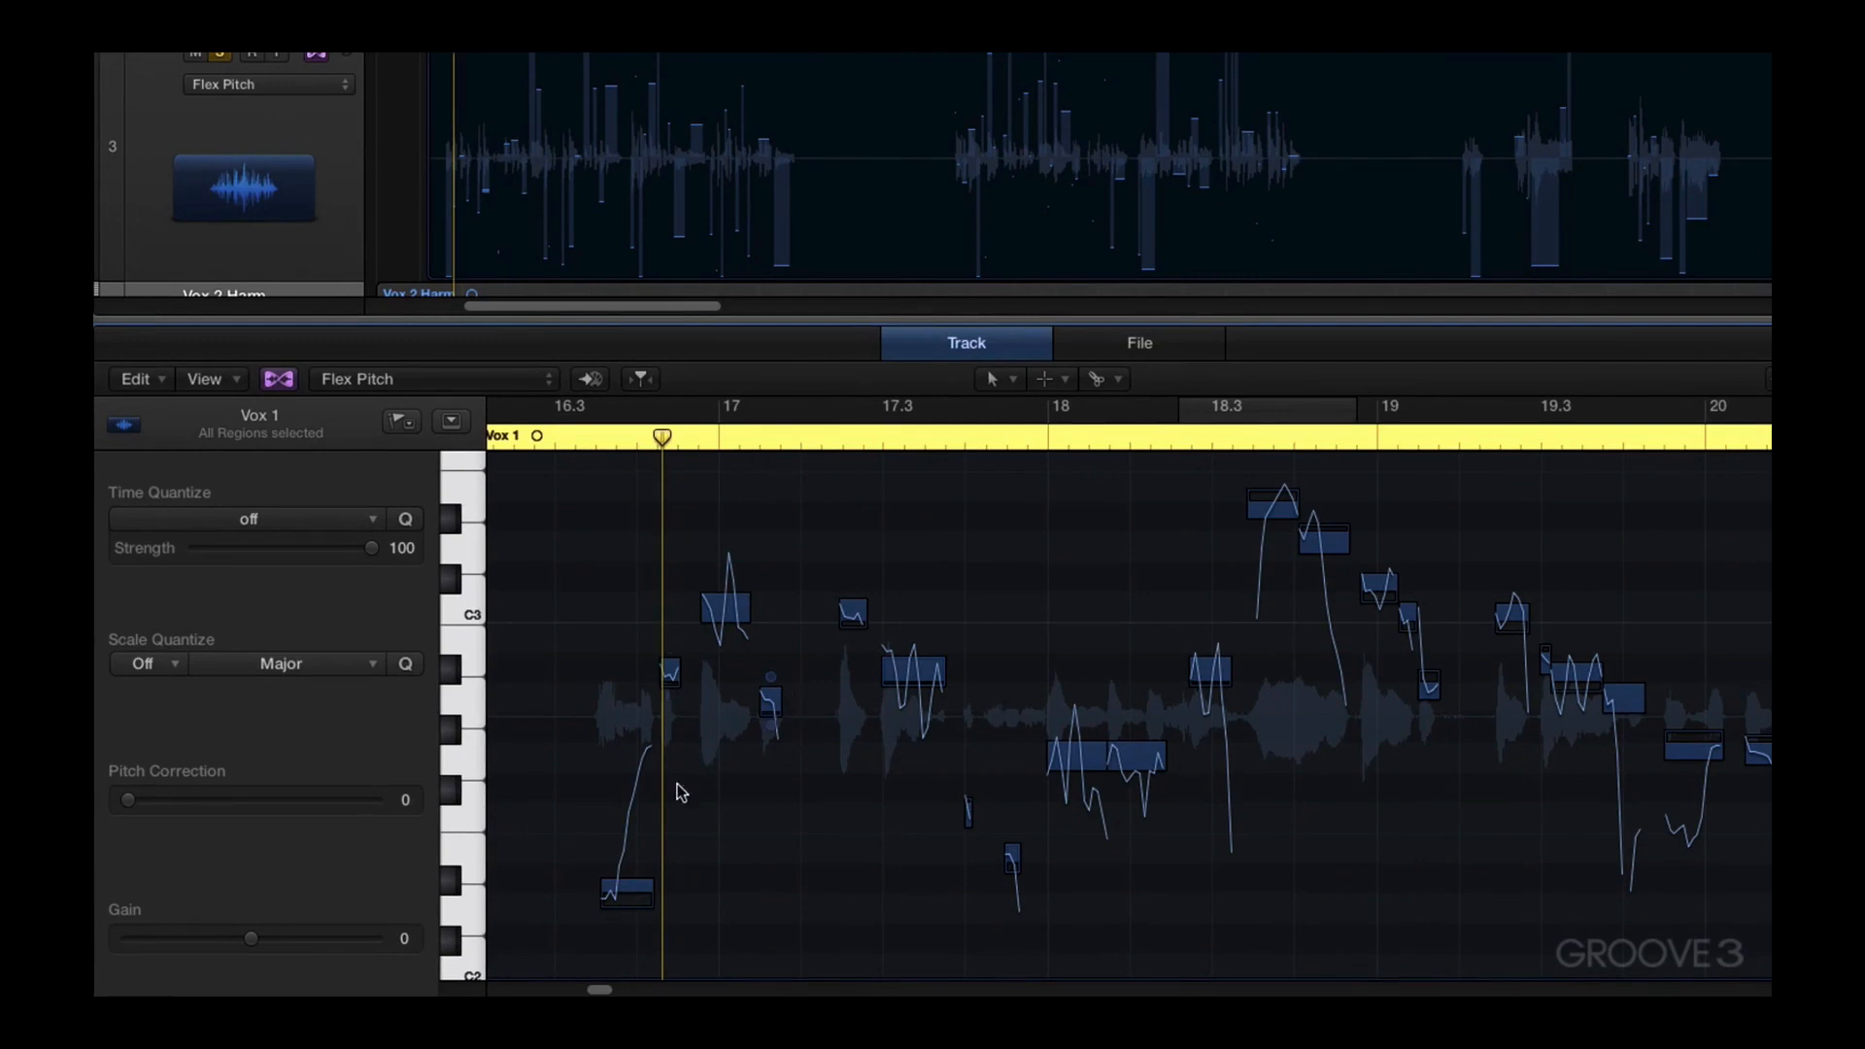
Zoom in on the first Vox 1 notes between 16.3 and bar 17
mouse_move(590, 863)
drag(544, 659, 784, 931)
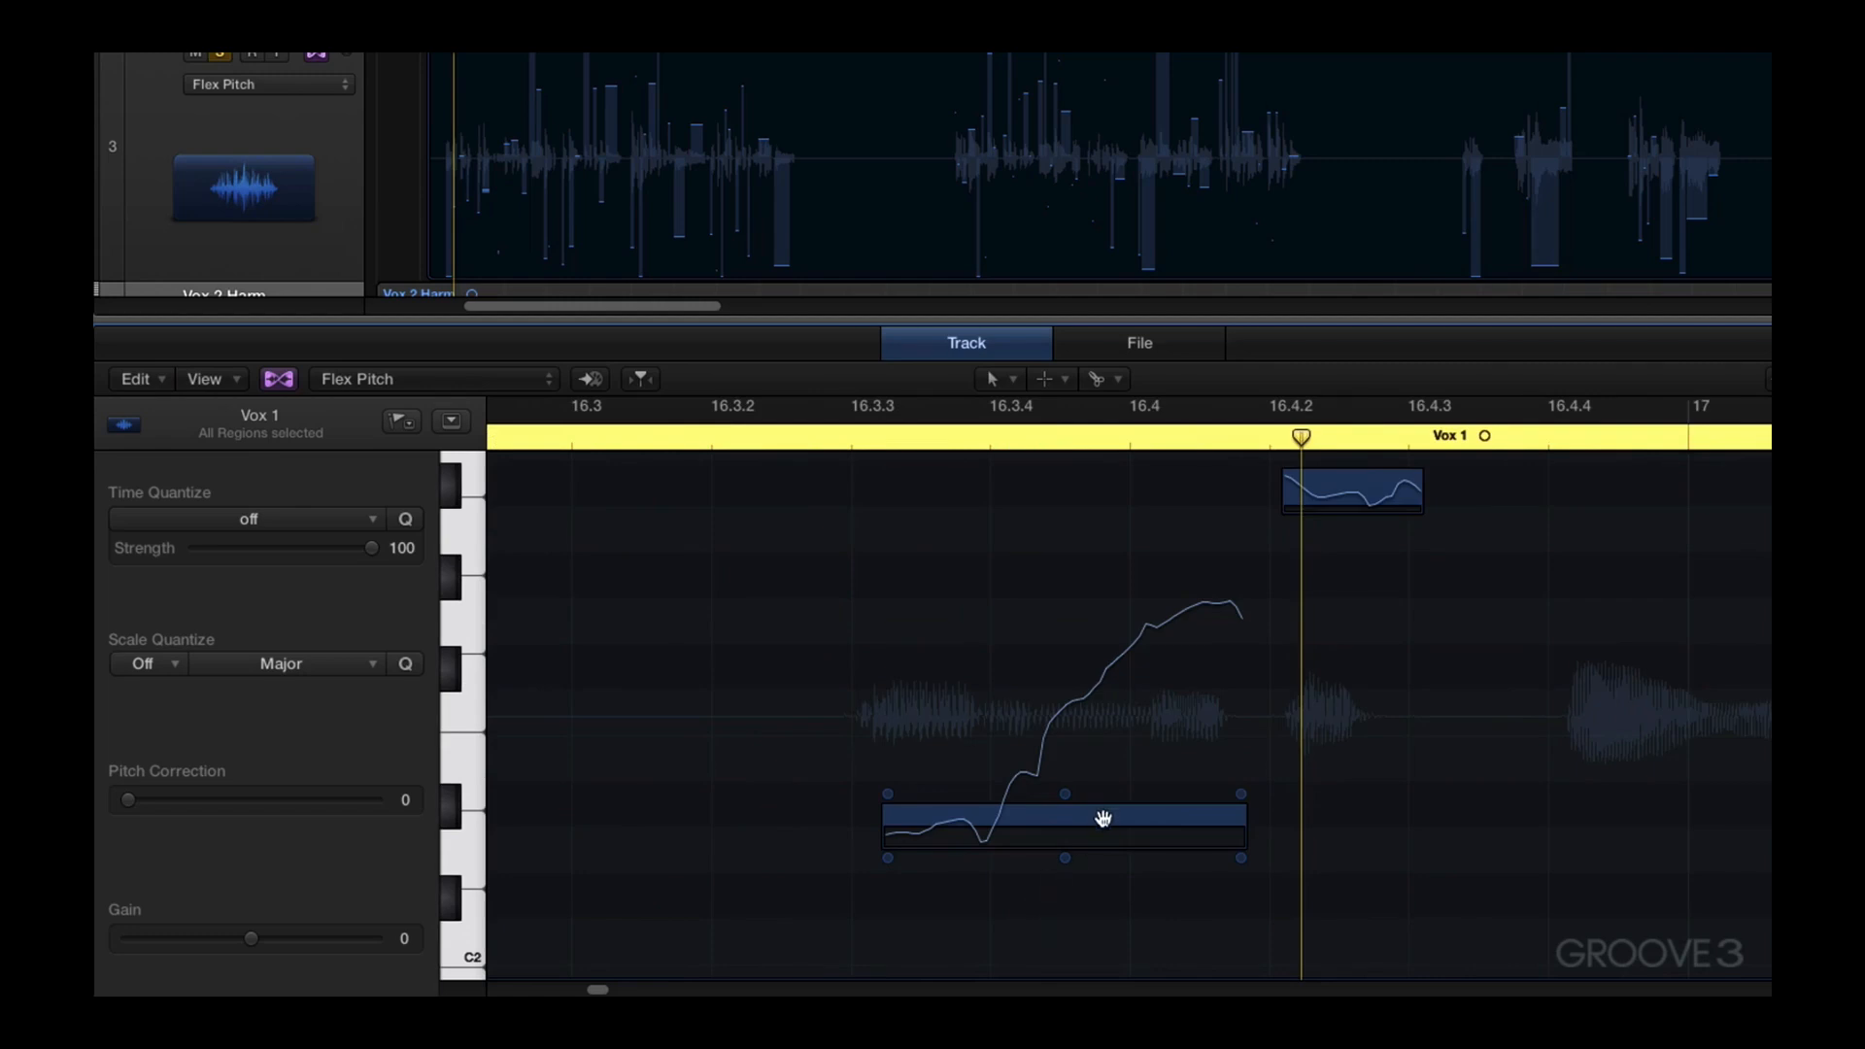
scroll(1390, 812, up, 3)
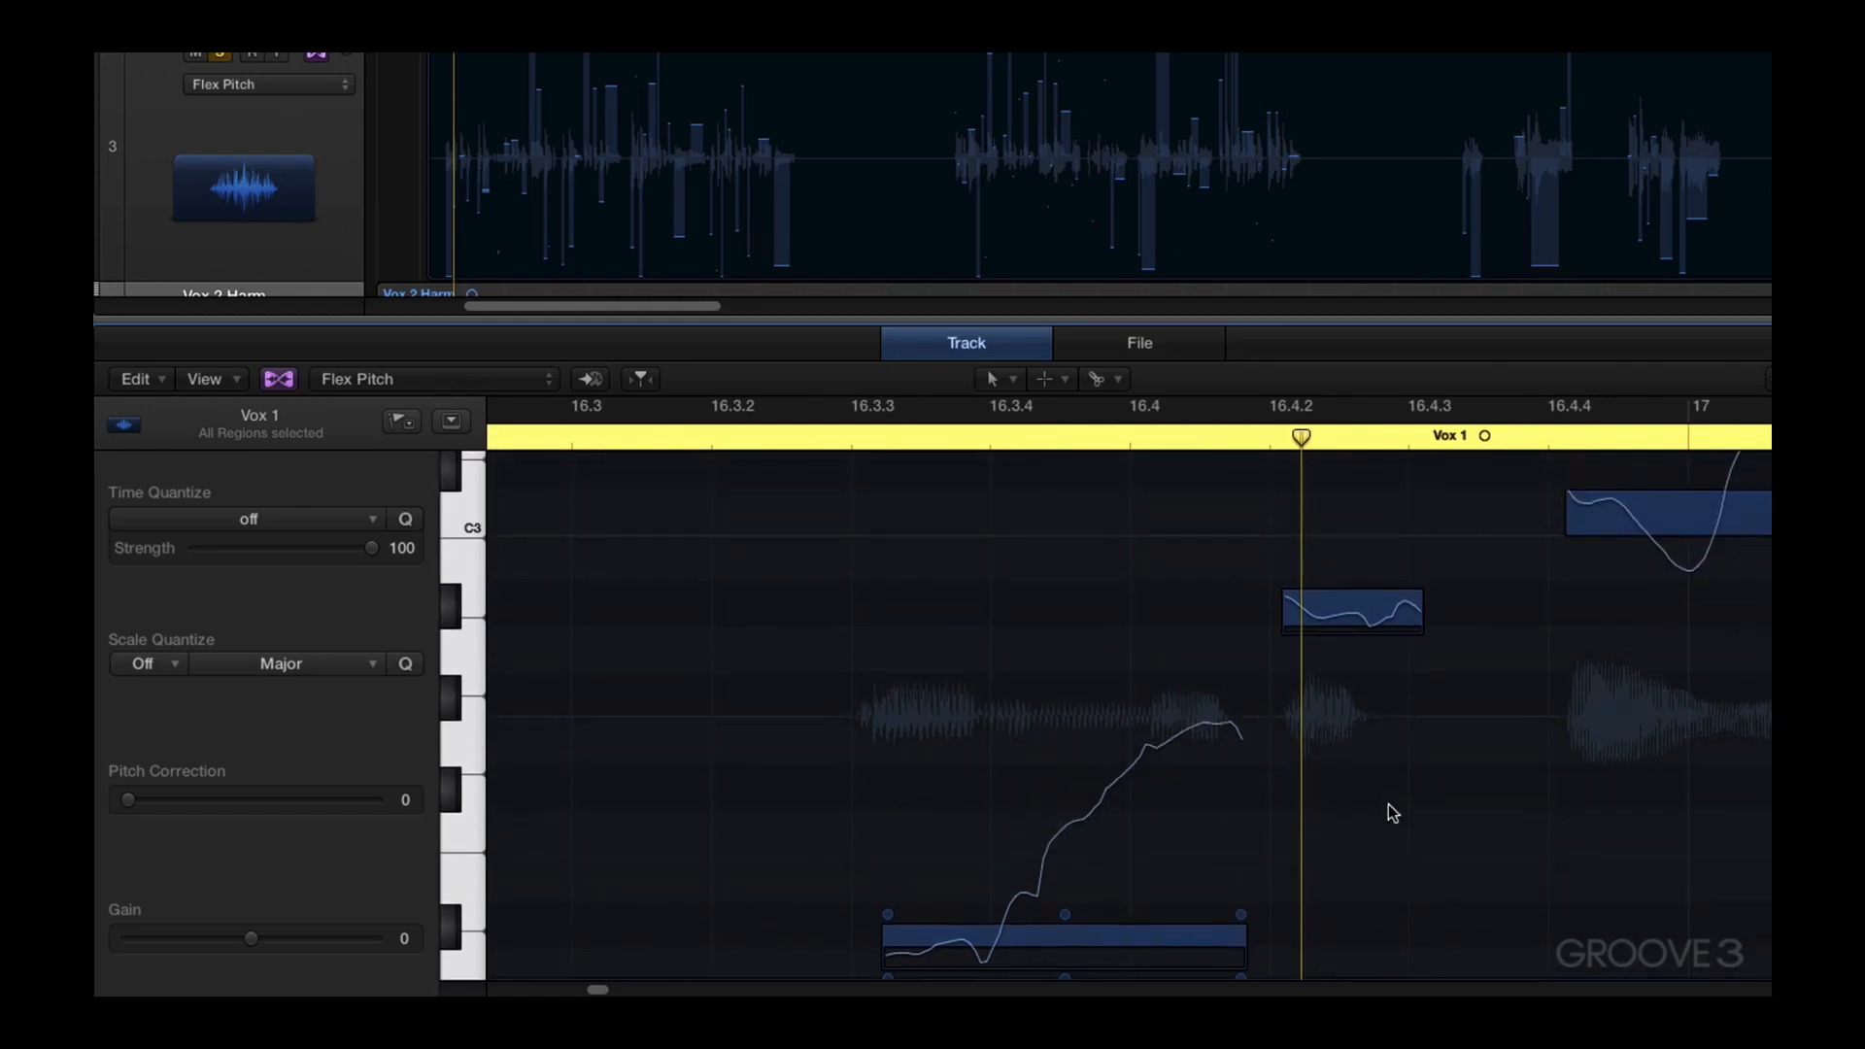
Try lowering the A#2 note at 16.4.2 to A2, and undo the pitch change
click(1372, 622)
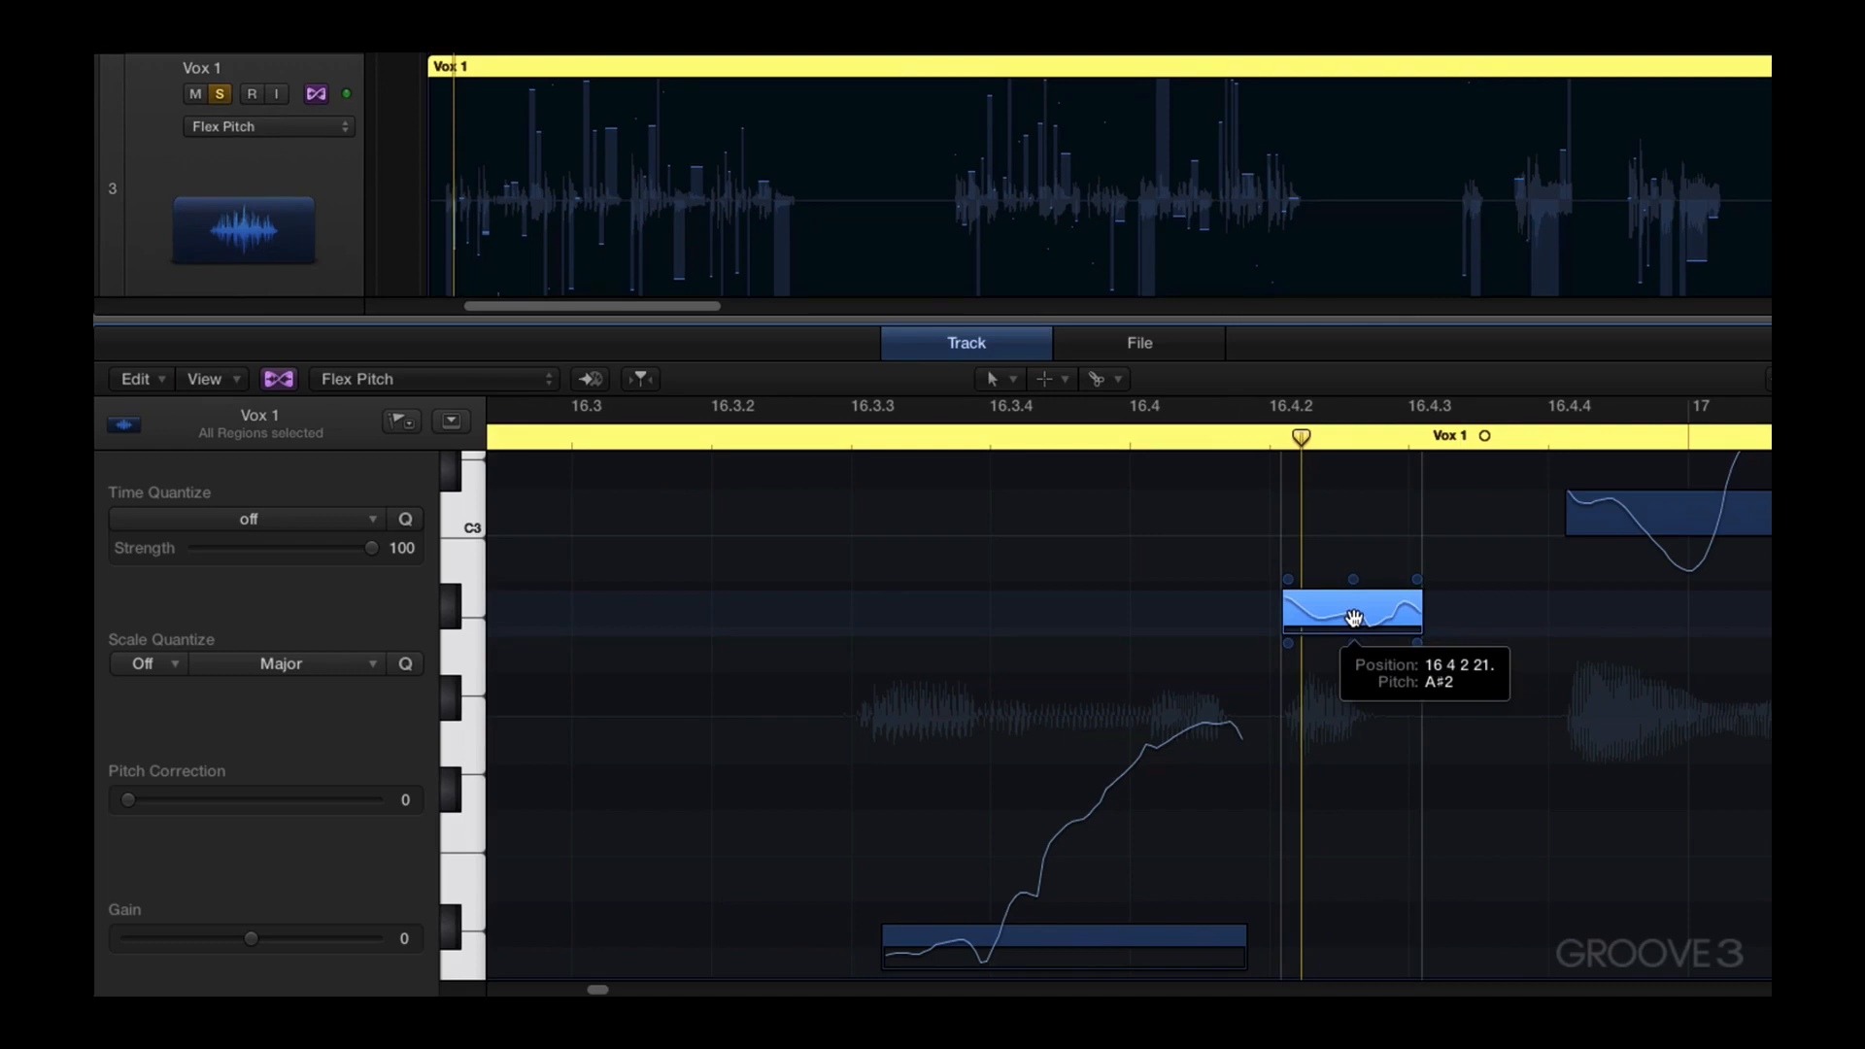
drag(1353, 618, 1349, 669)
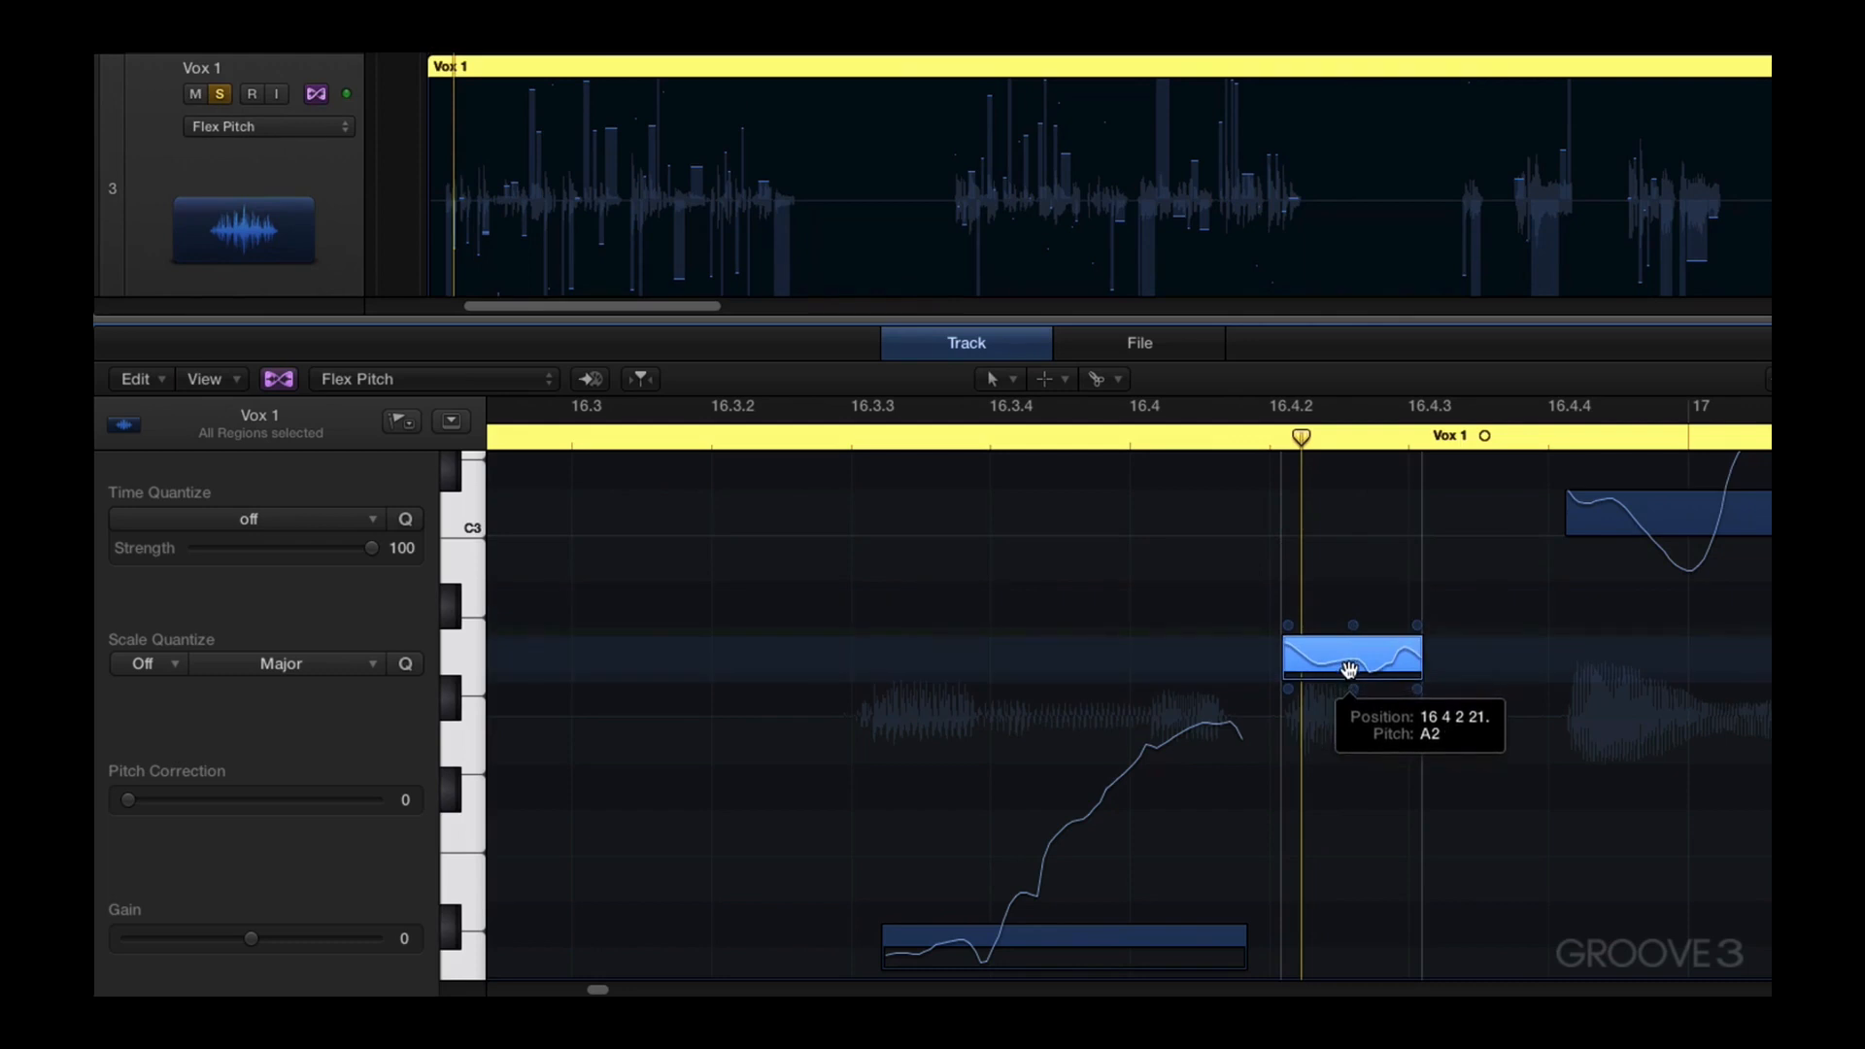
key(super+z)
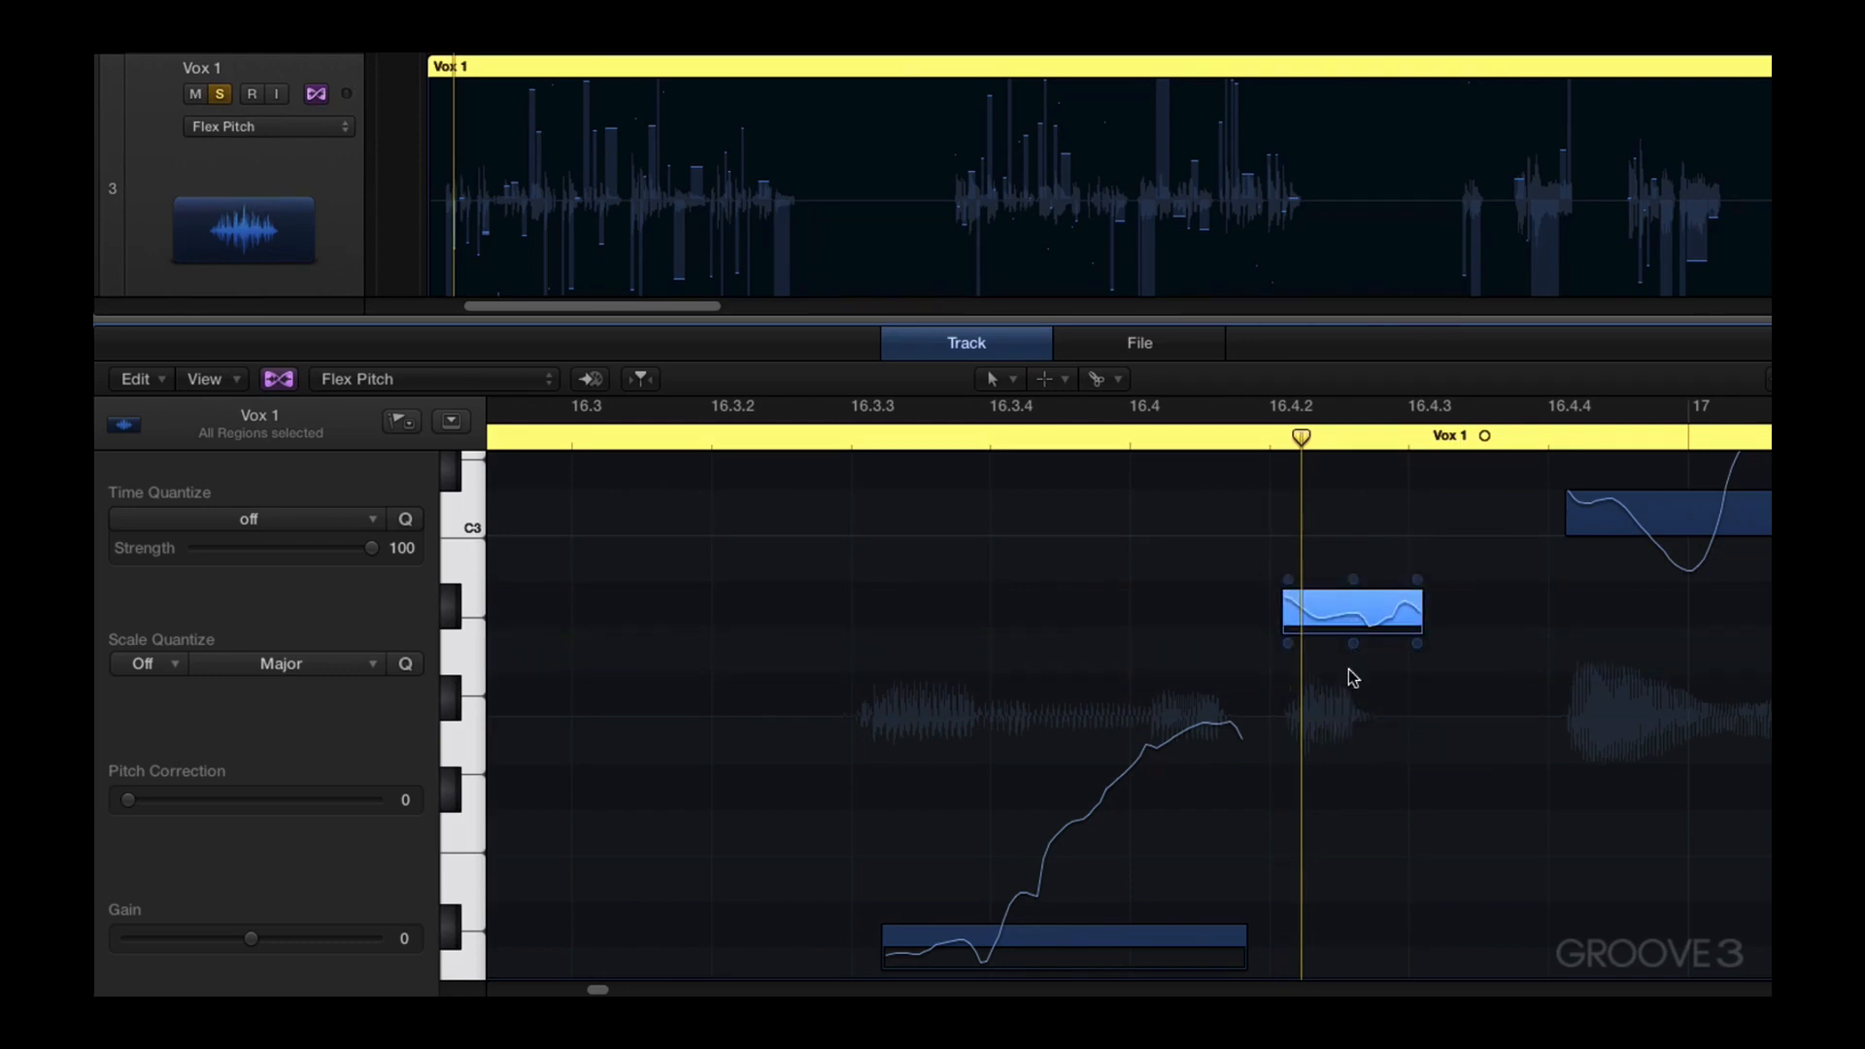
click(160, 668)
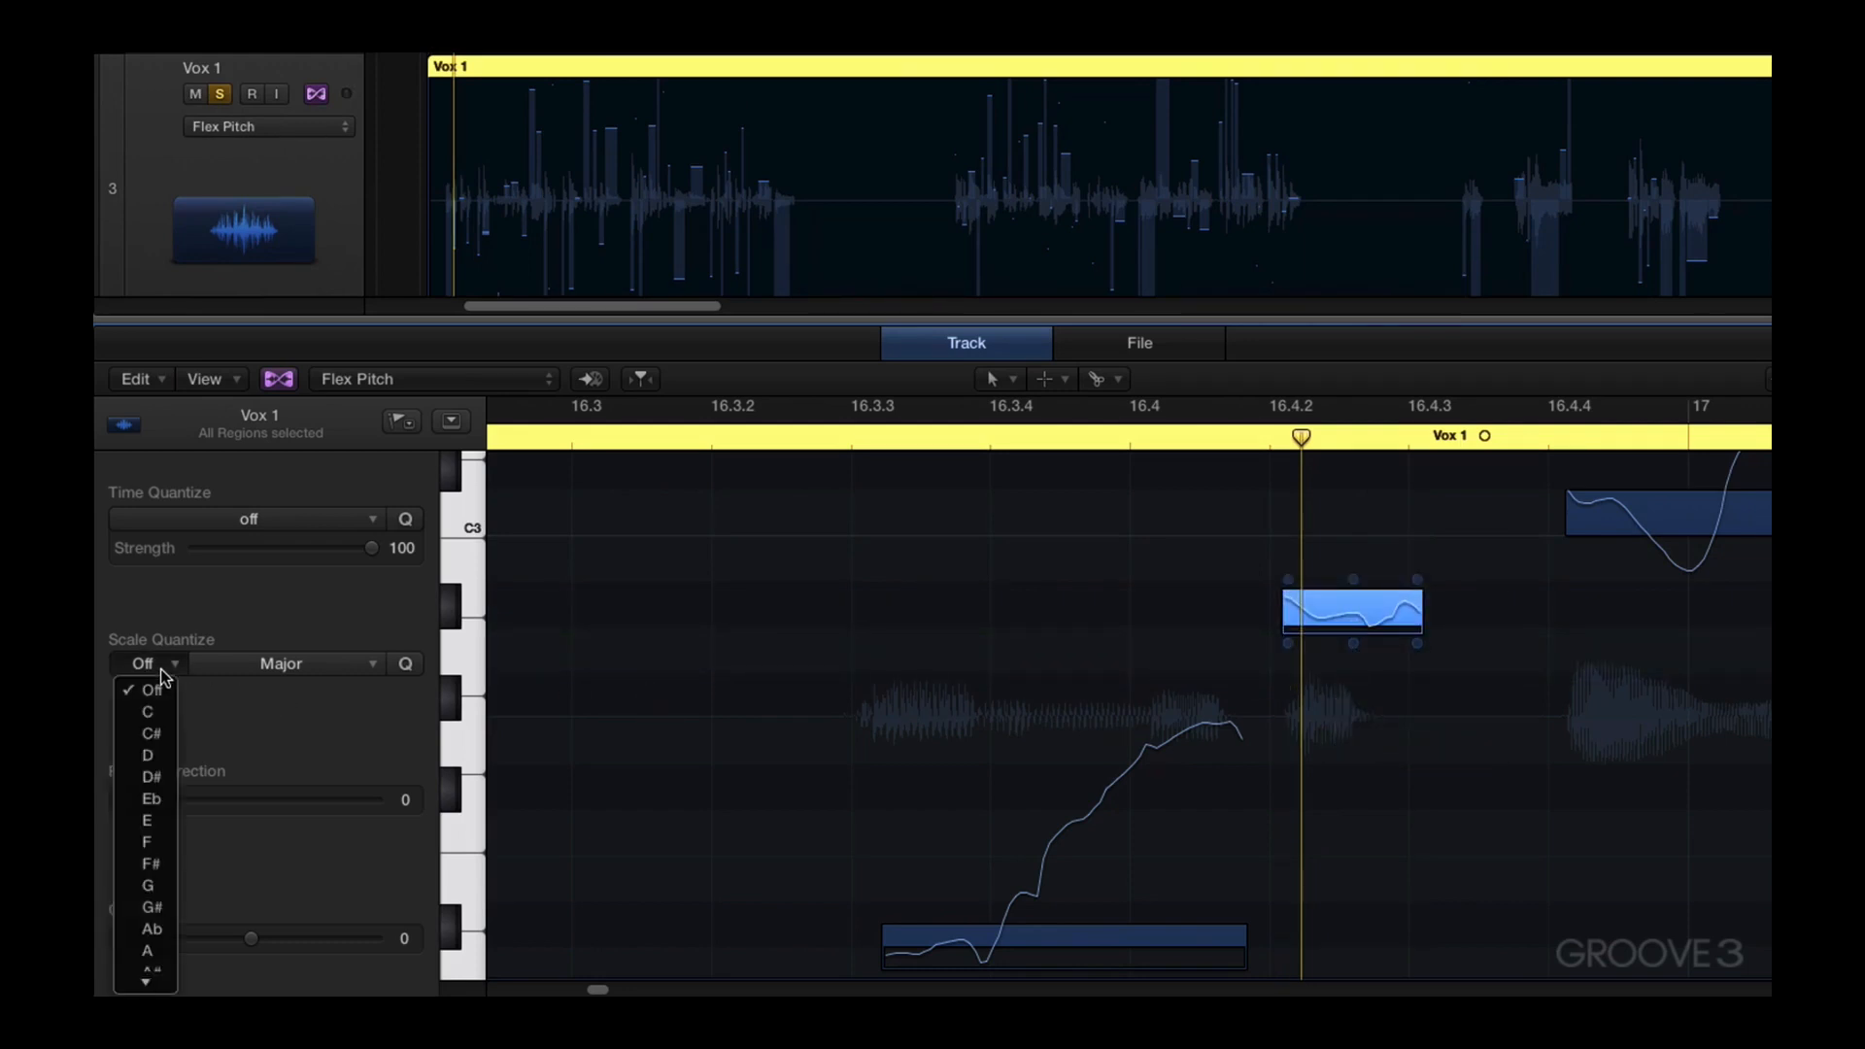
click(316, 704)
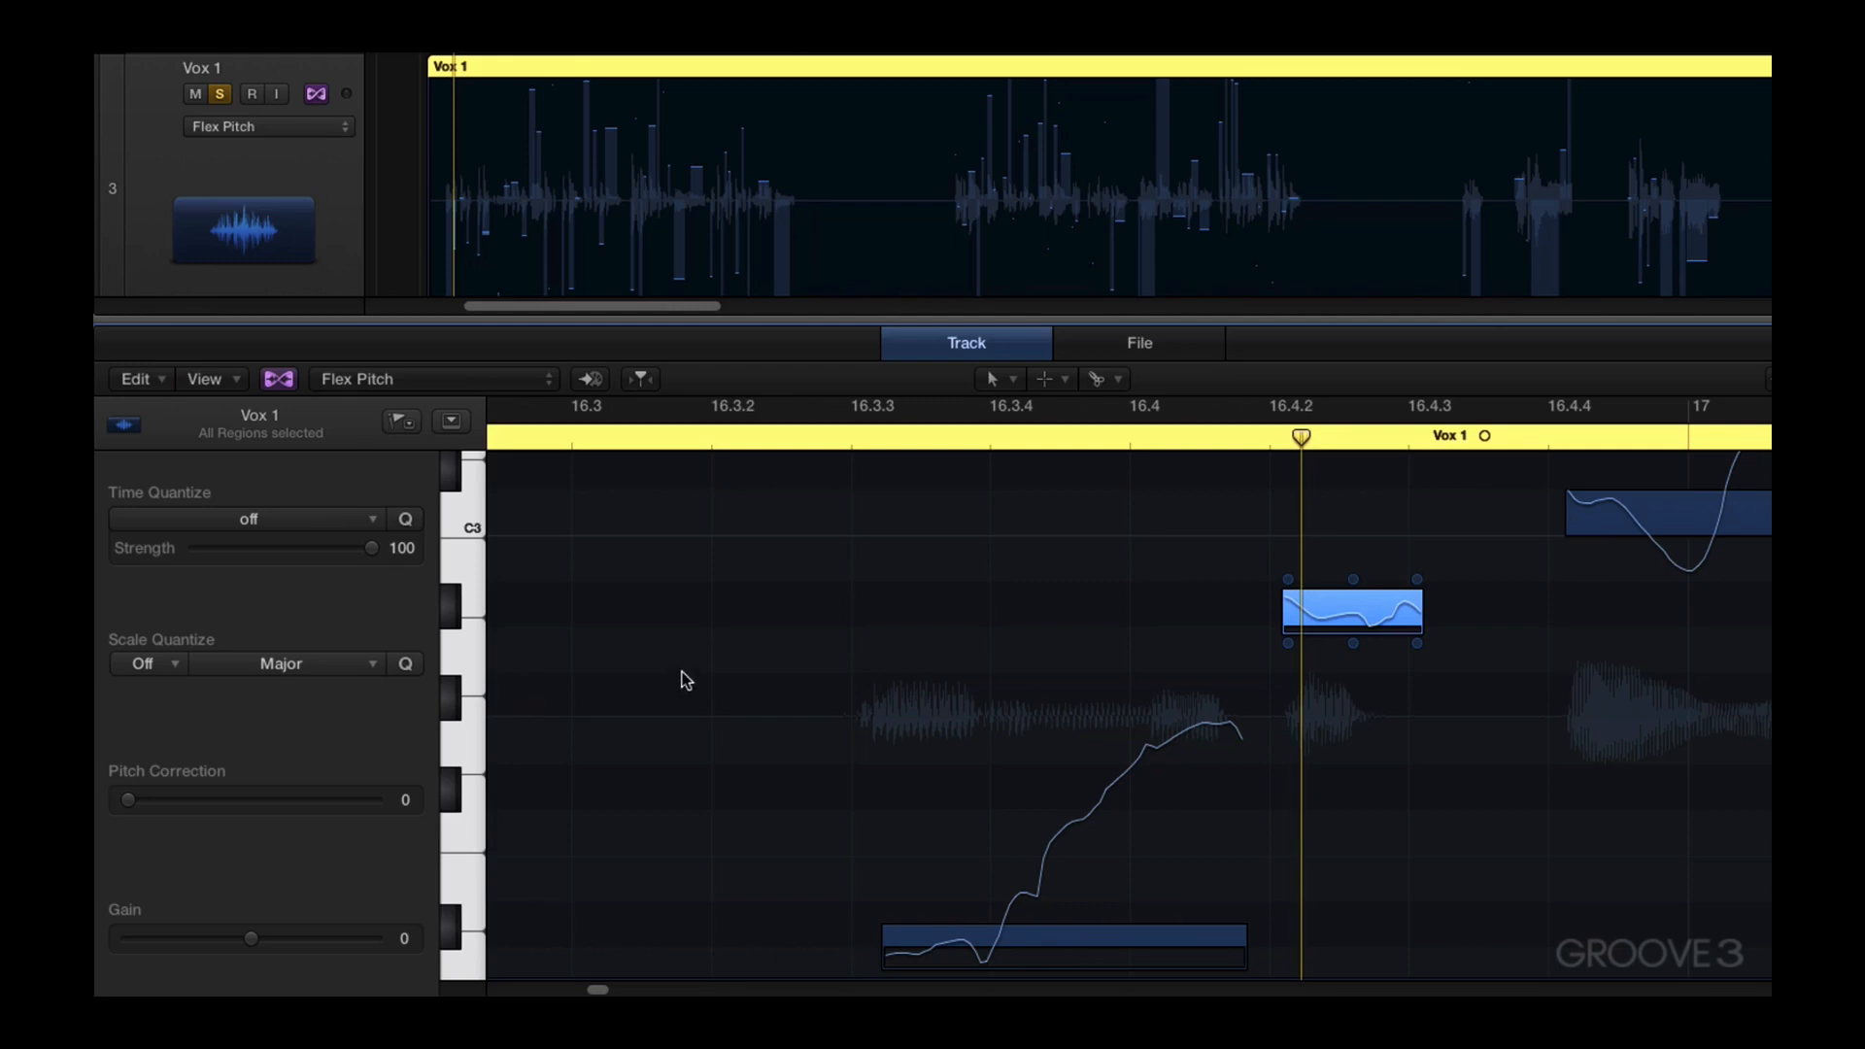
Try moving the note at 16.4.2 later and stretching its end and start edges, undoing each change
drag(1328, 605, 1399, 609)
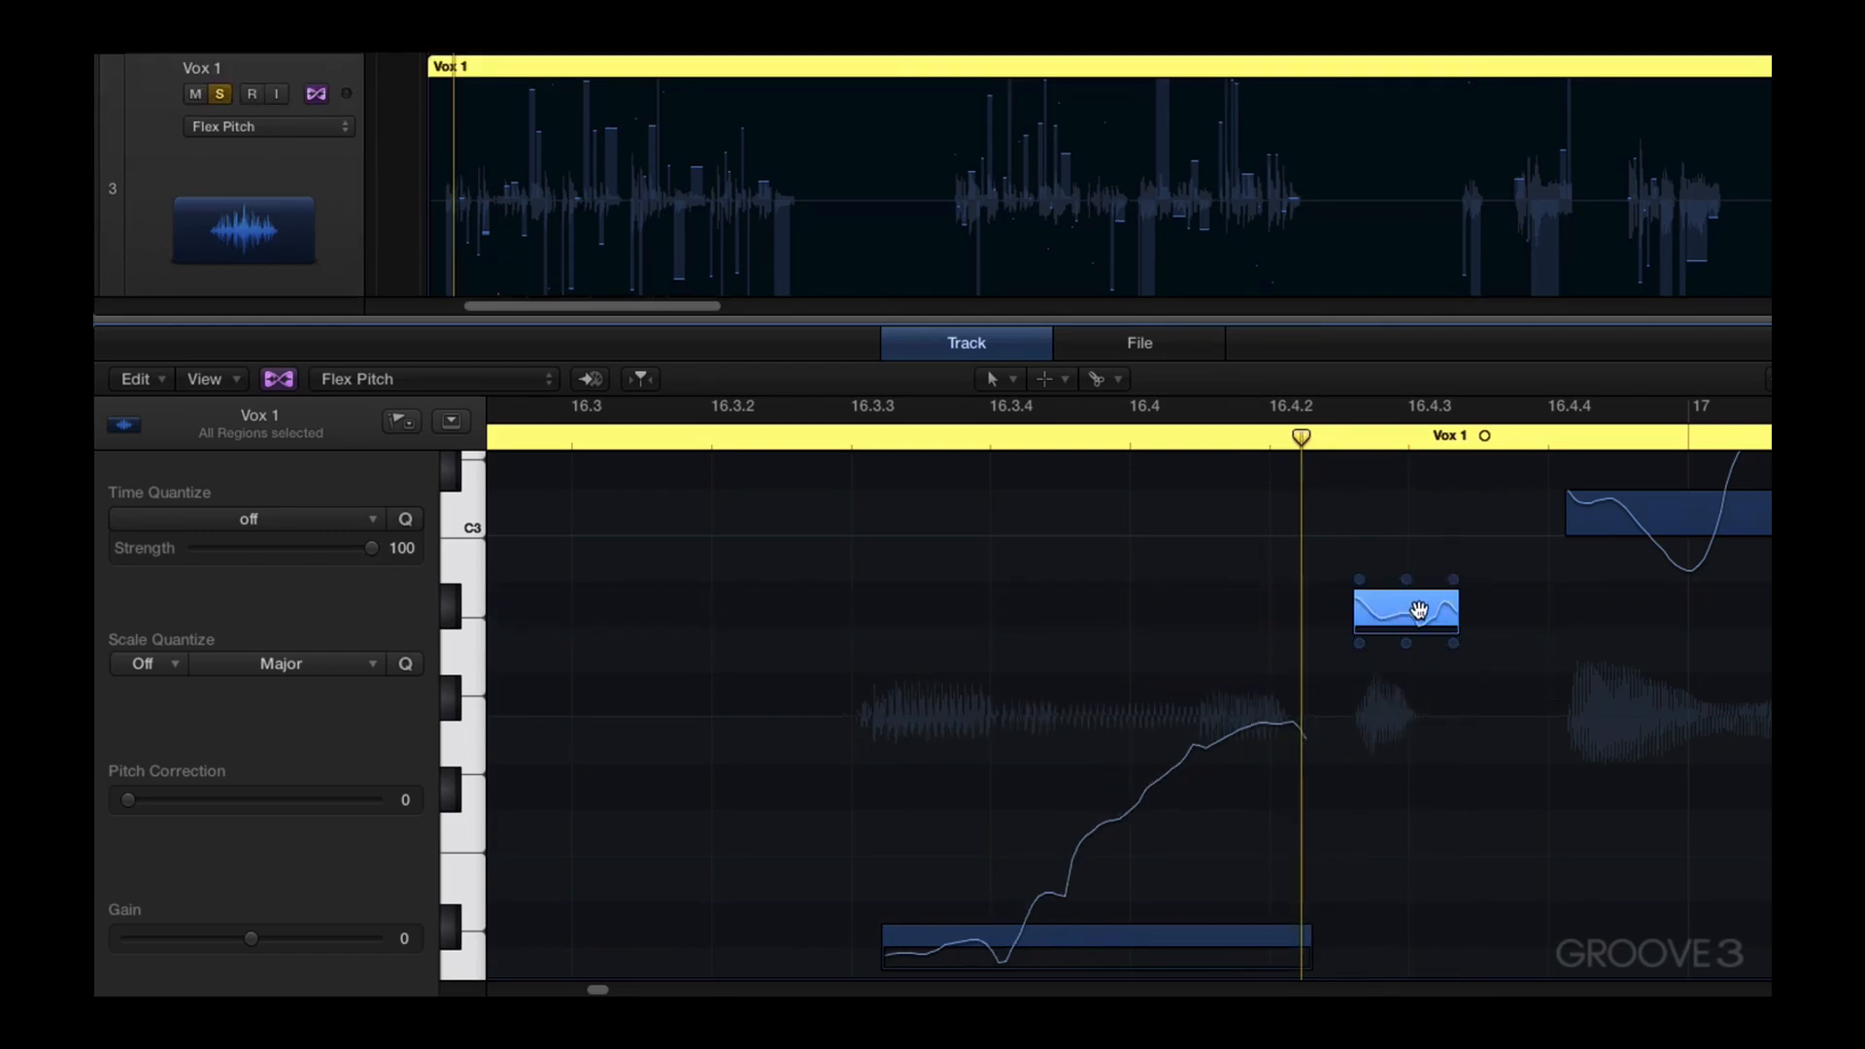
key(super+z)
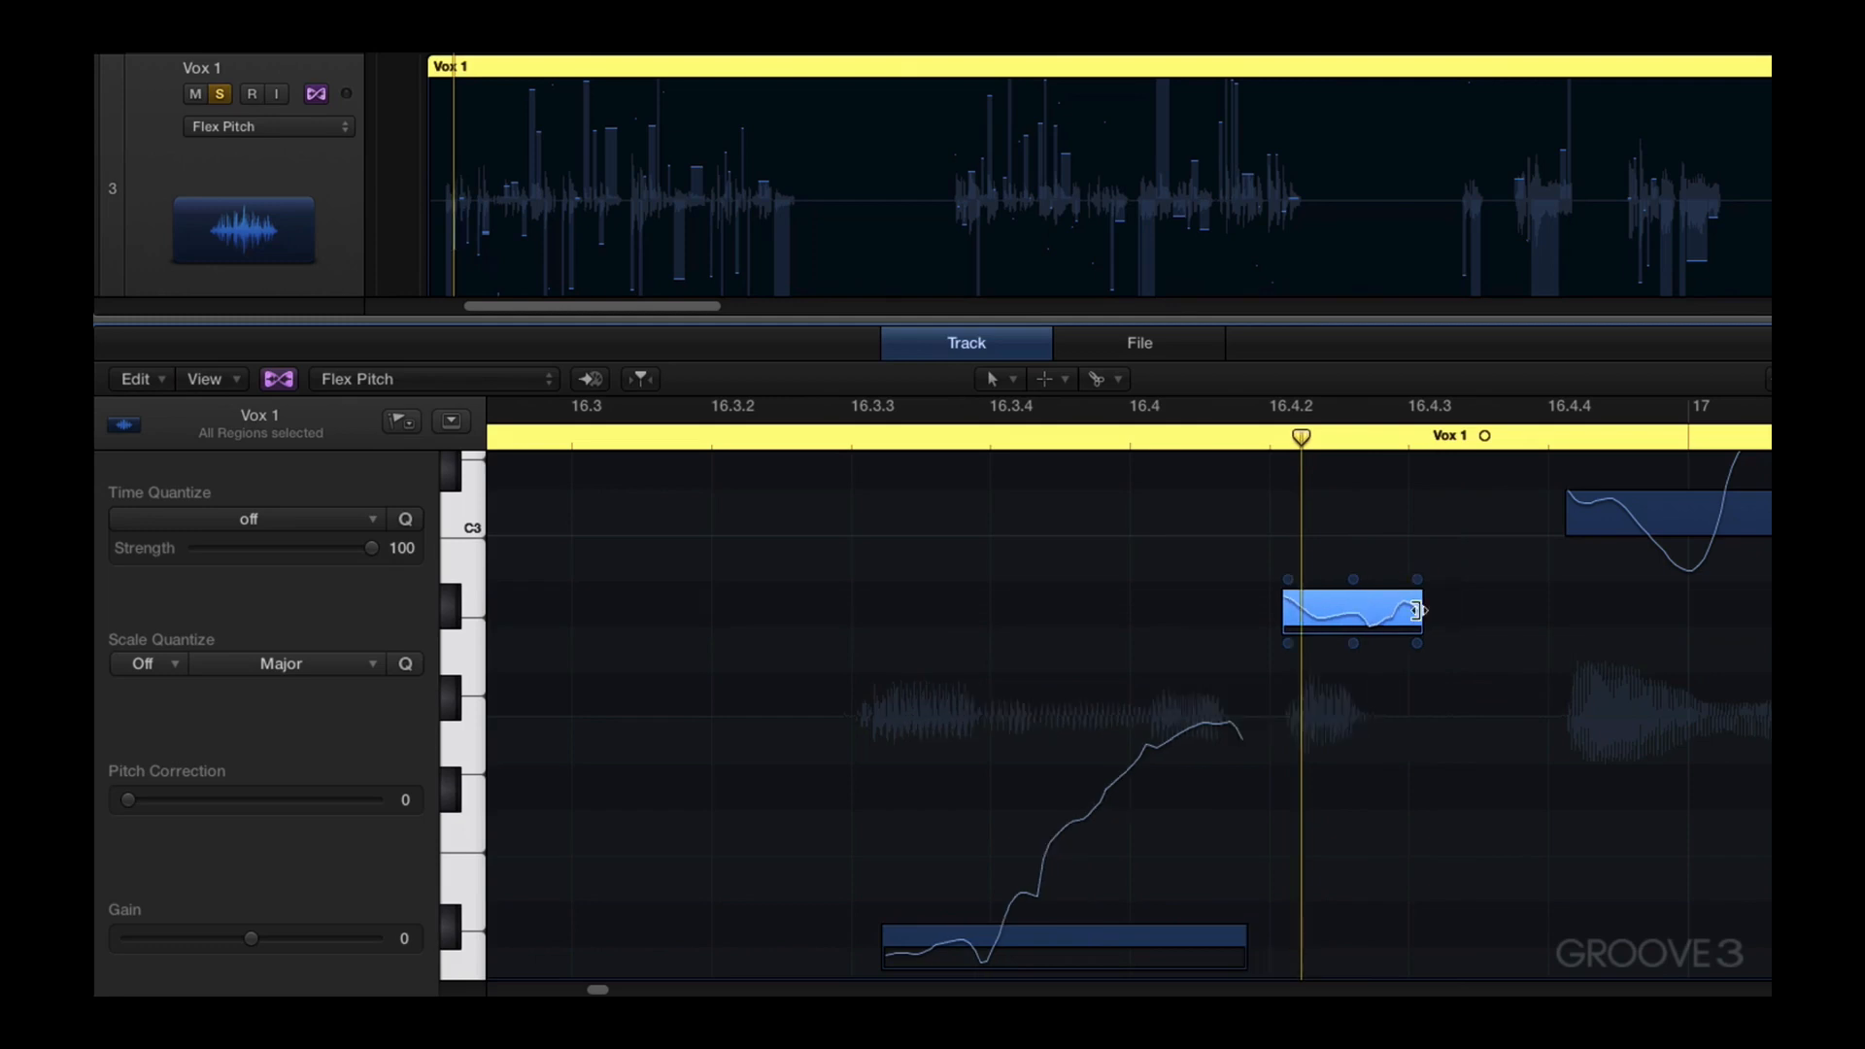
drag(1417, 615, 1454, 642)
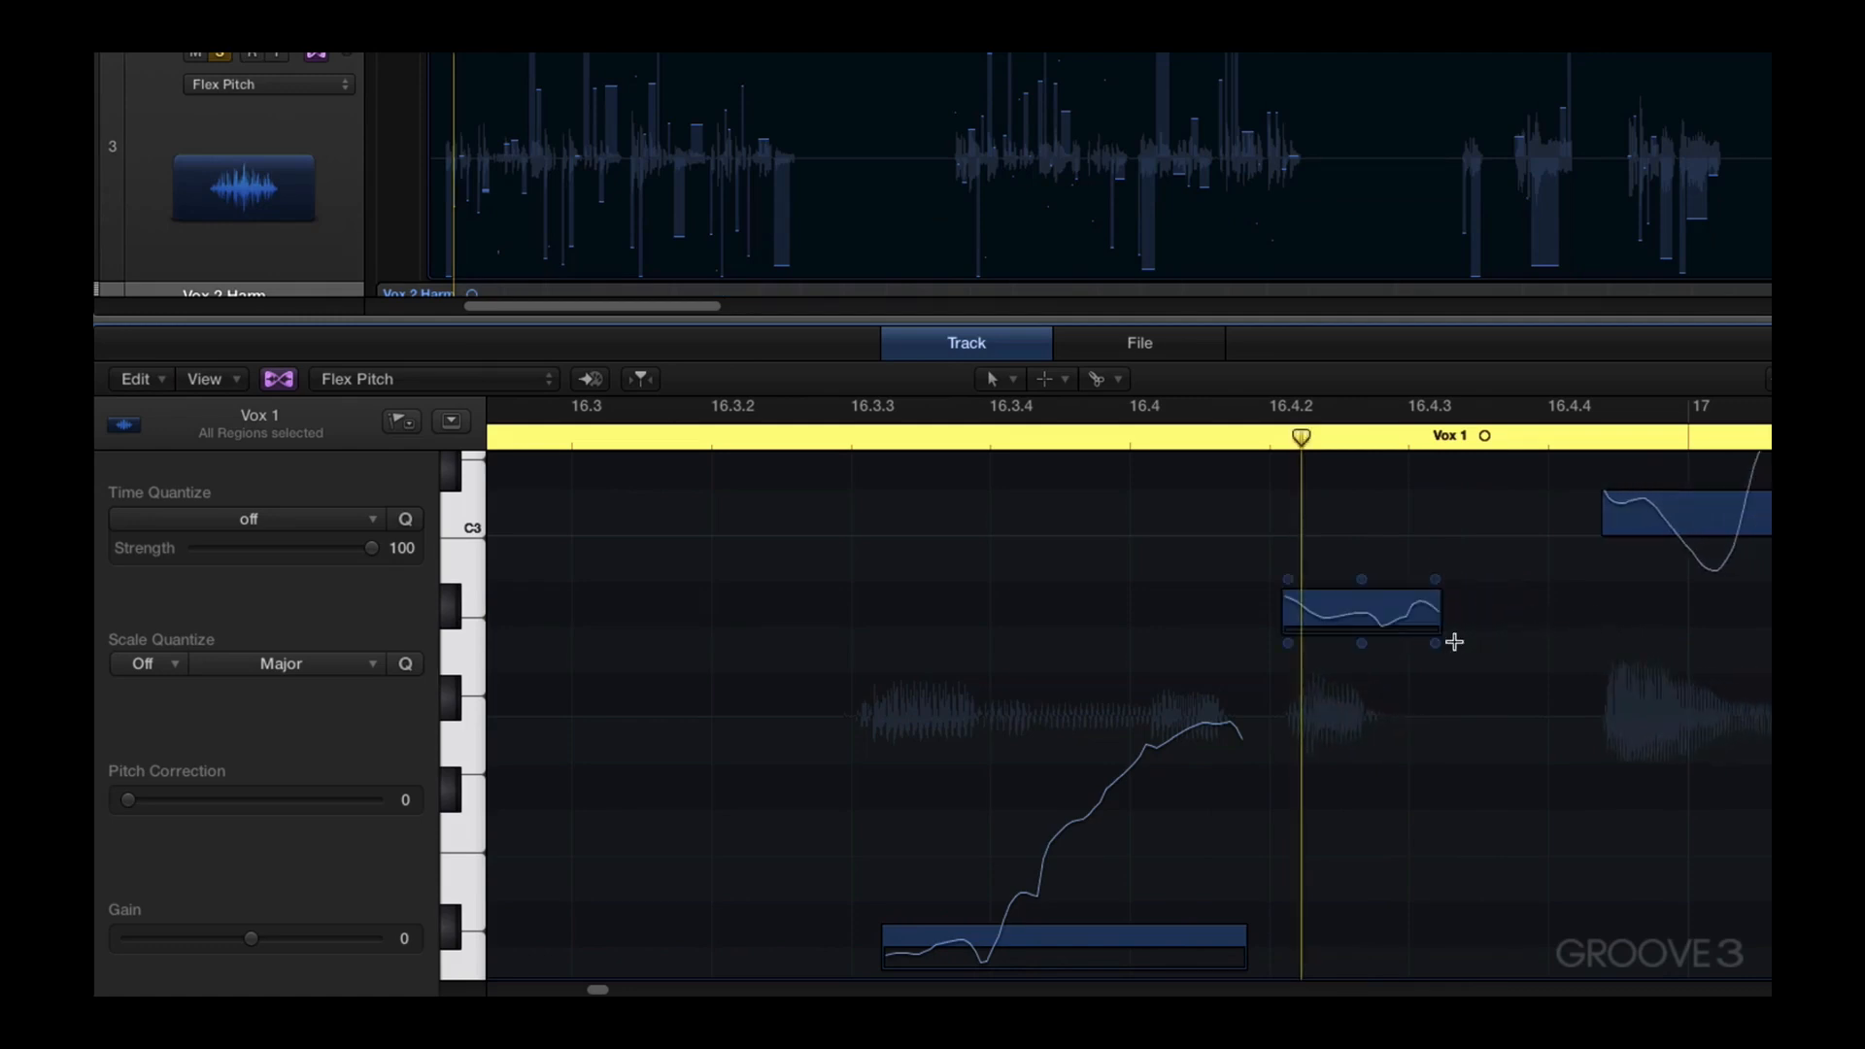
key(super+z)
drag(1286, 619, 1210, 629)
key(super+z)
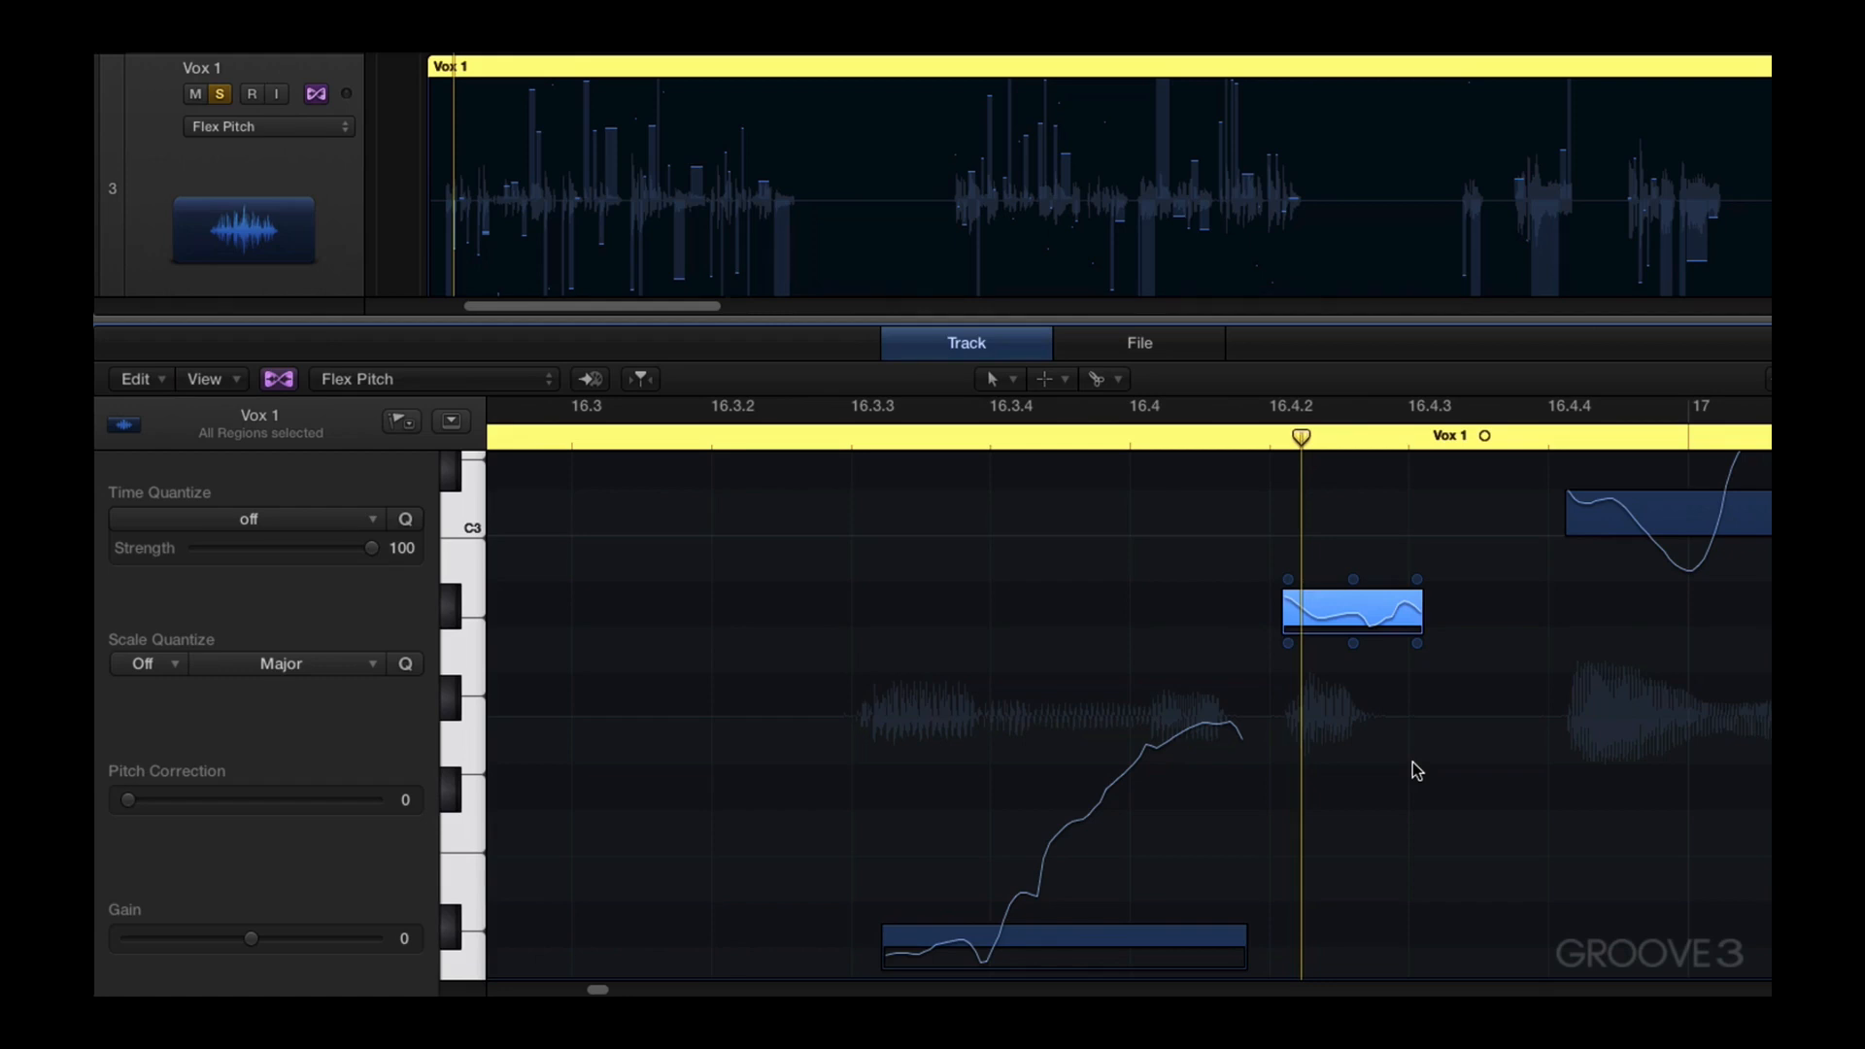
Place the playhead between 16.3.2 and 16.3.3 and delete the selected pitch note at 16.4.2
click(781, 439)
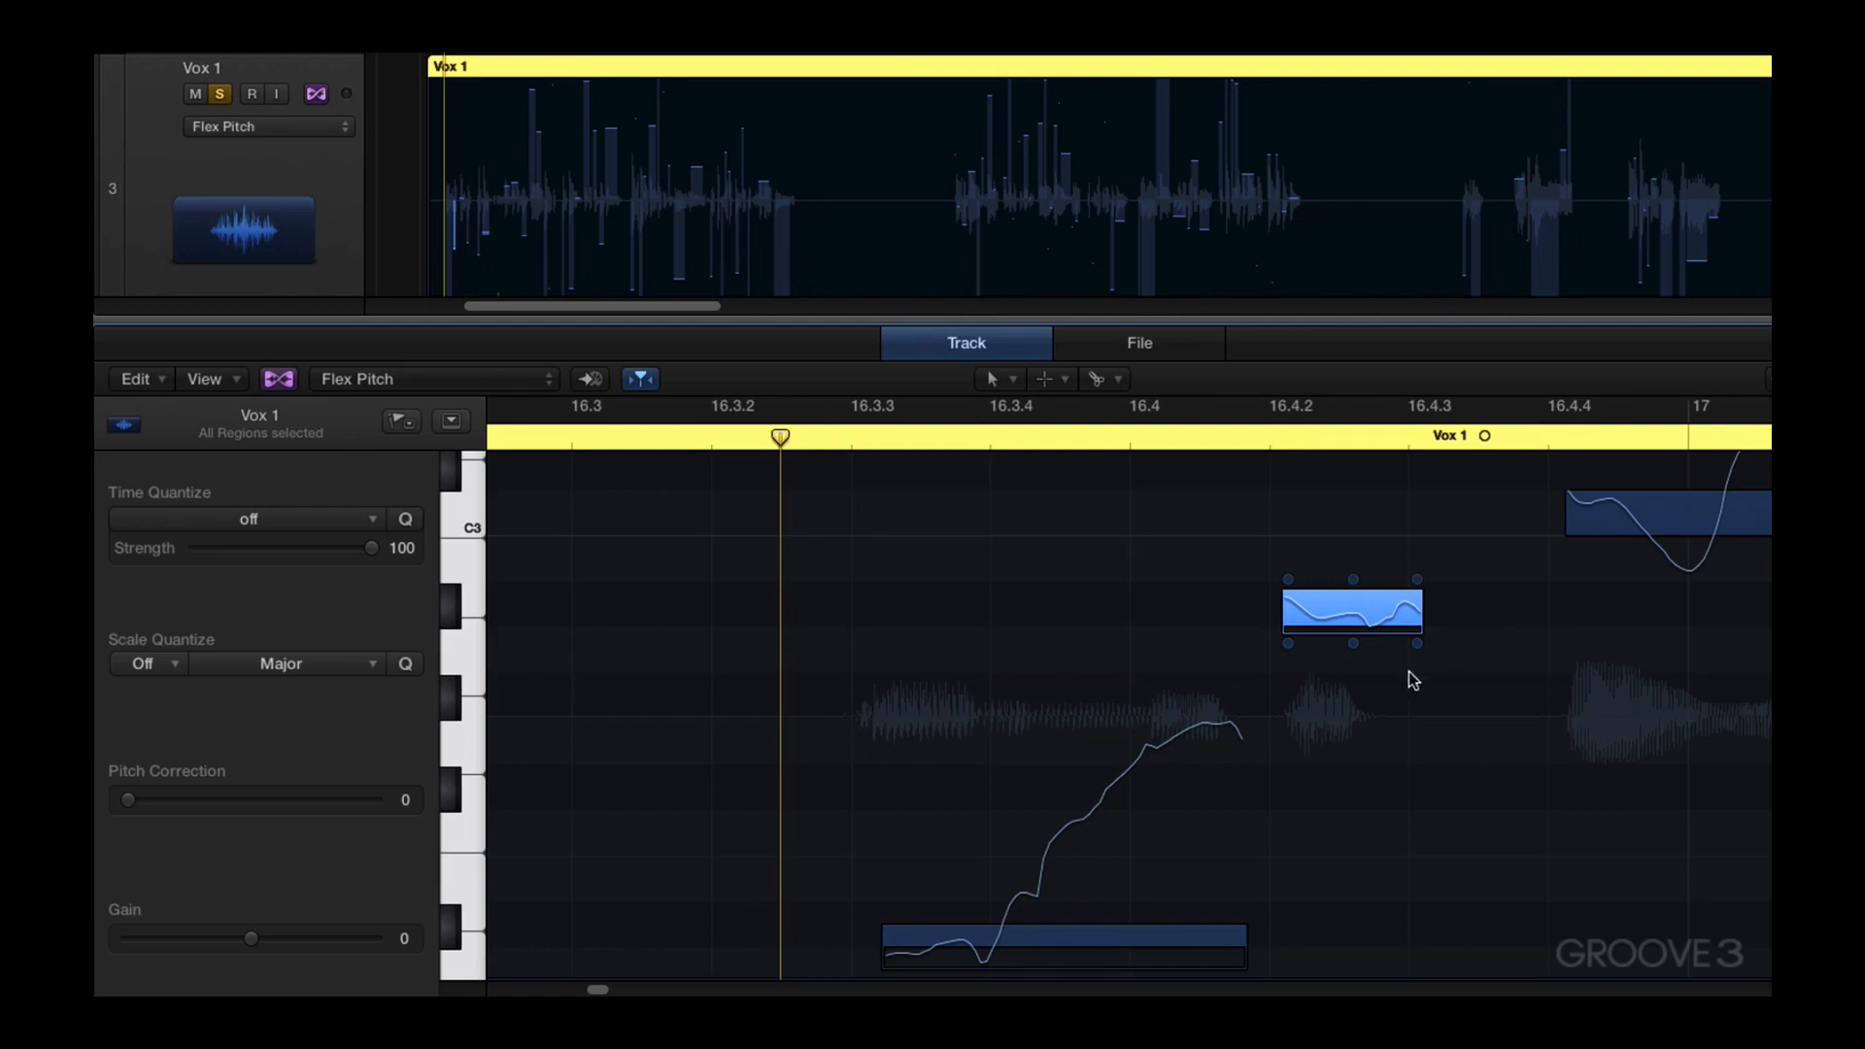
key(Delete)
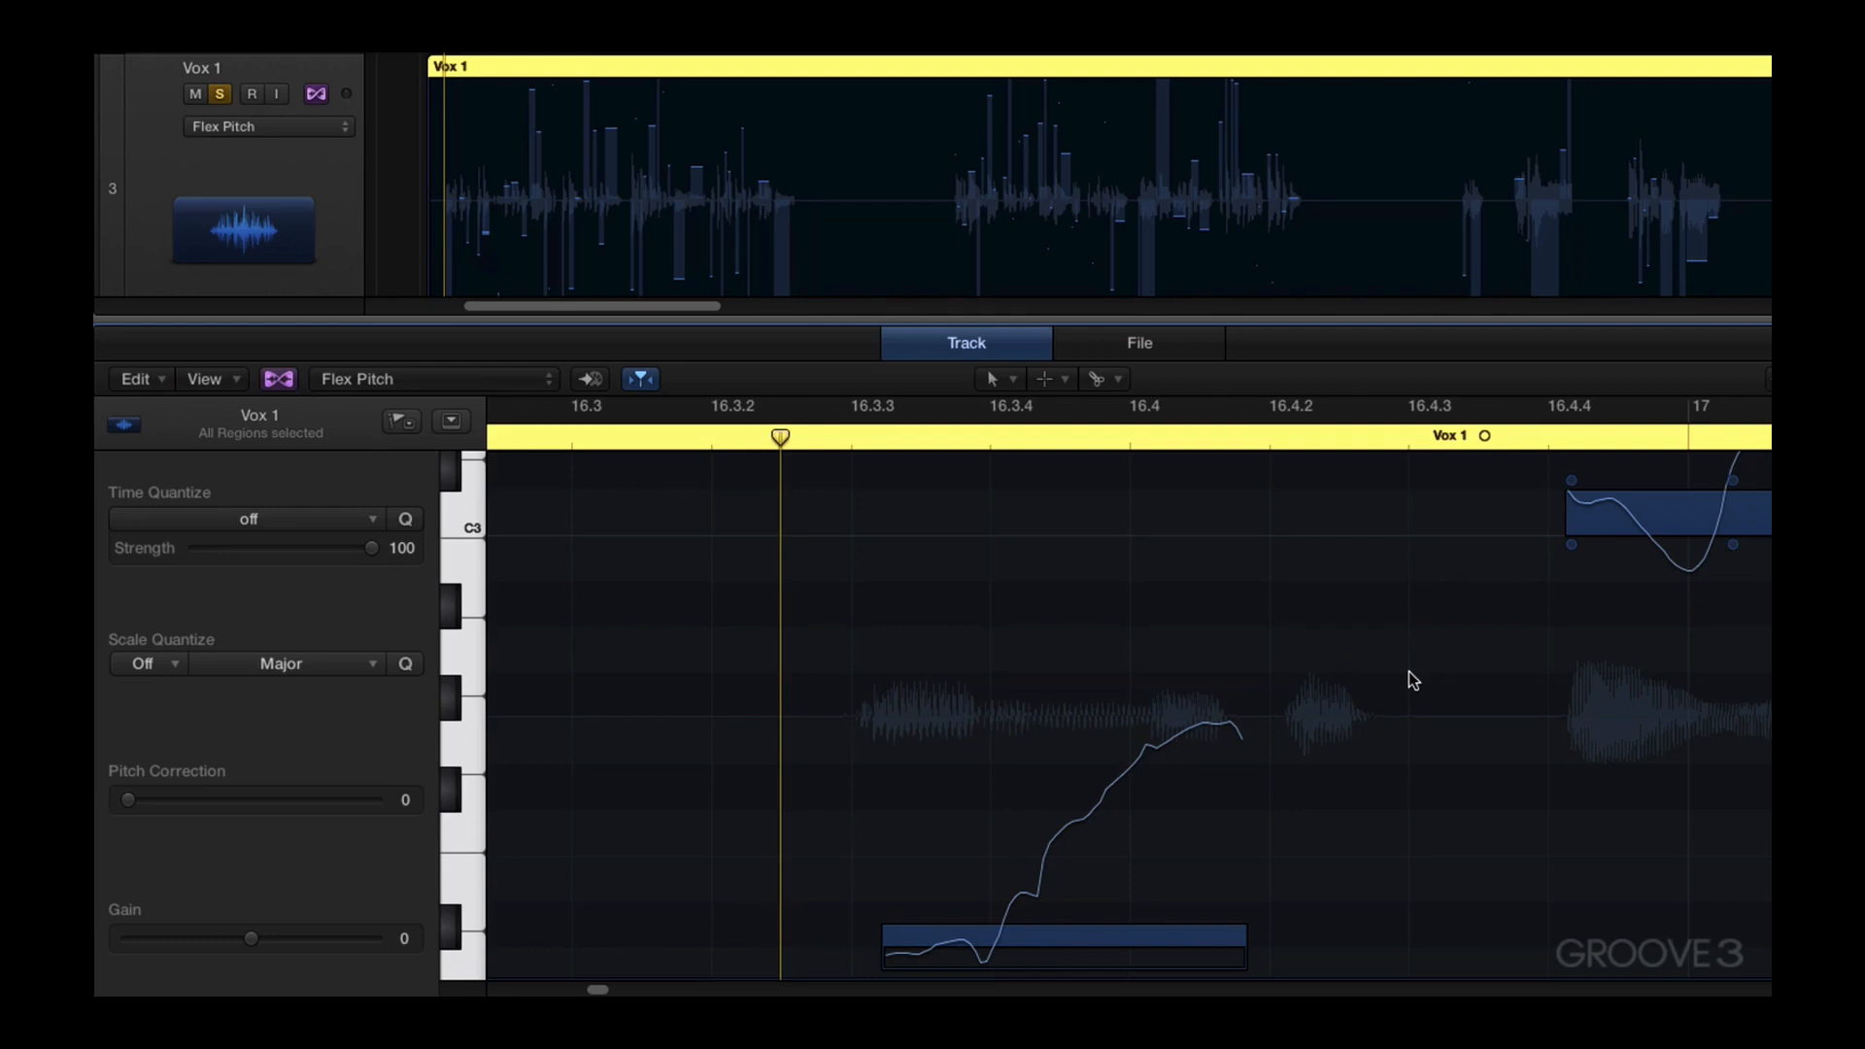
Draw a short note from about 16.4.2 to 16.4.3 with the Pencil tool, deleting the overlong first attempt
key(t)
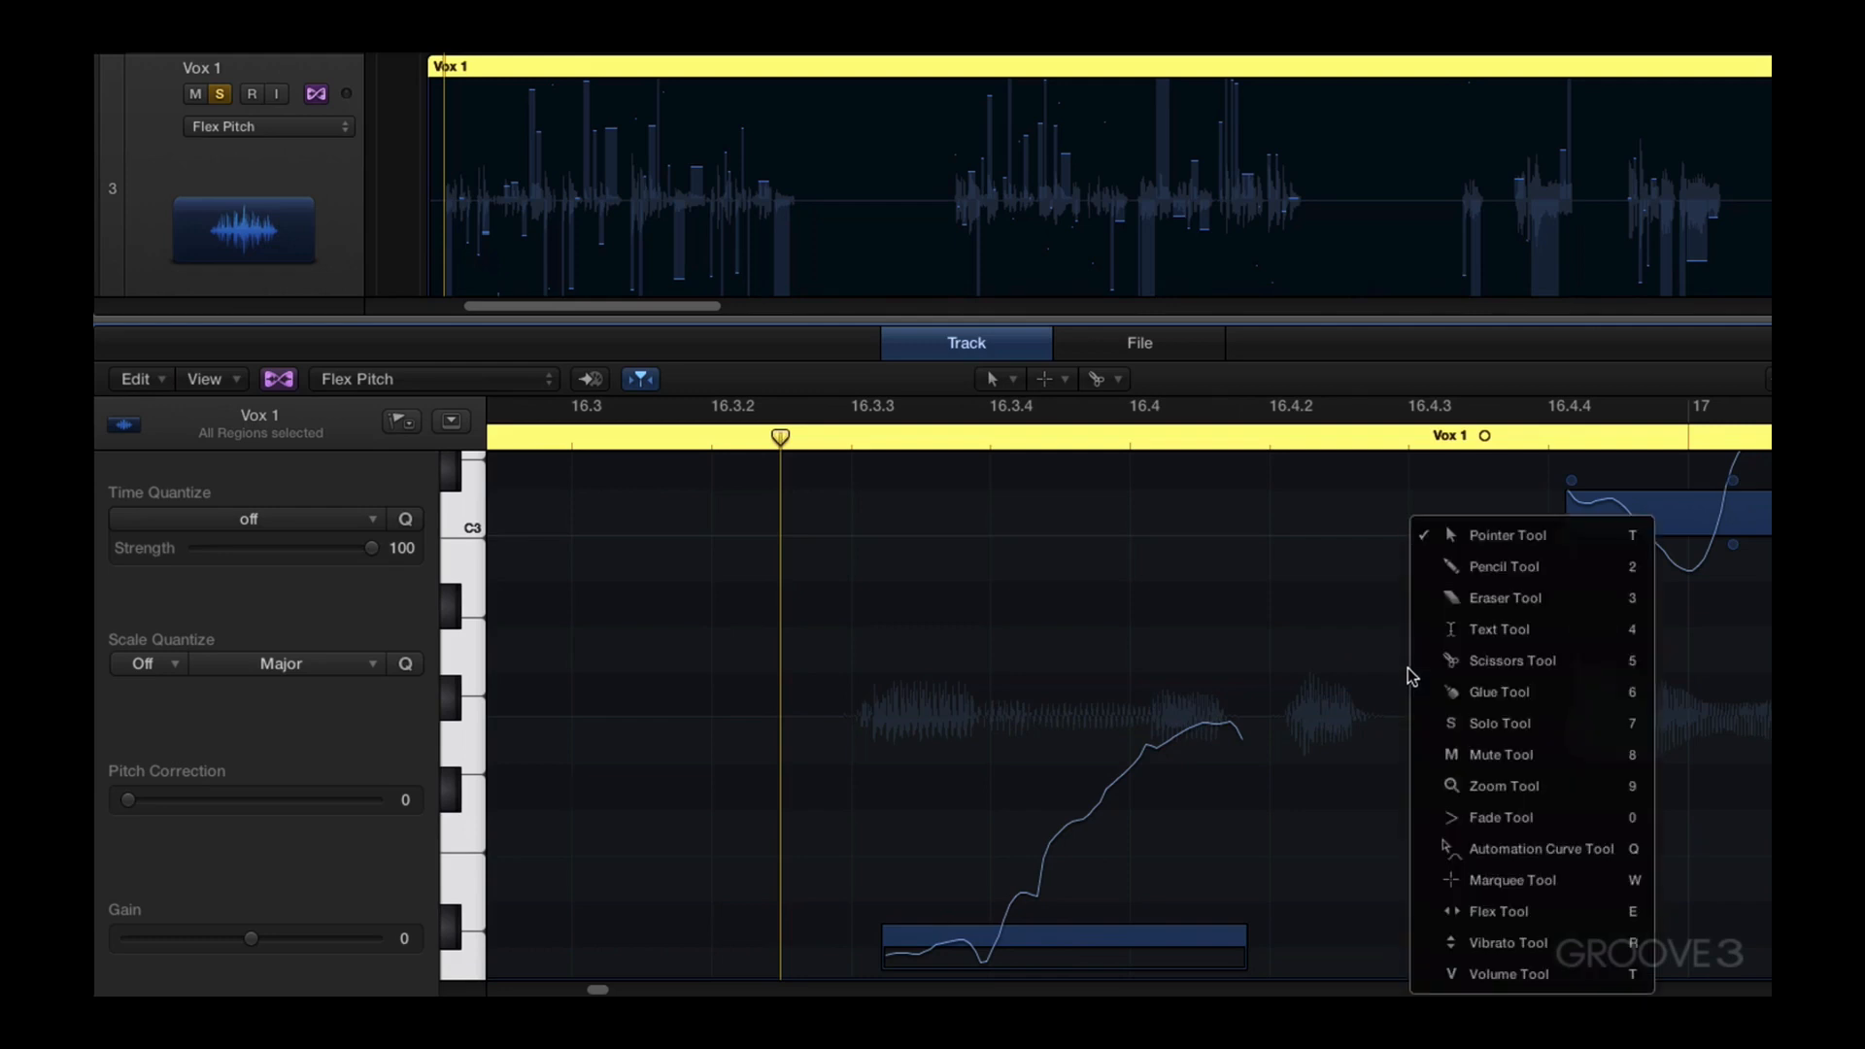
click(1458, 577)
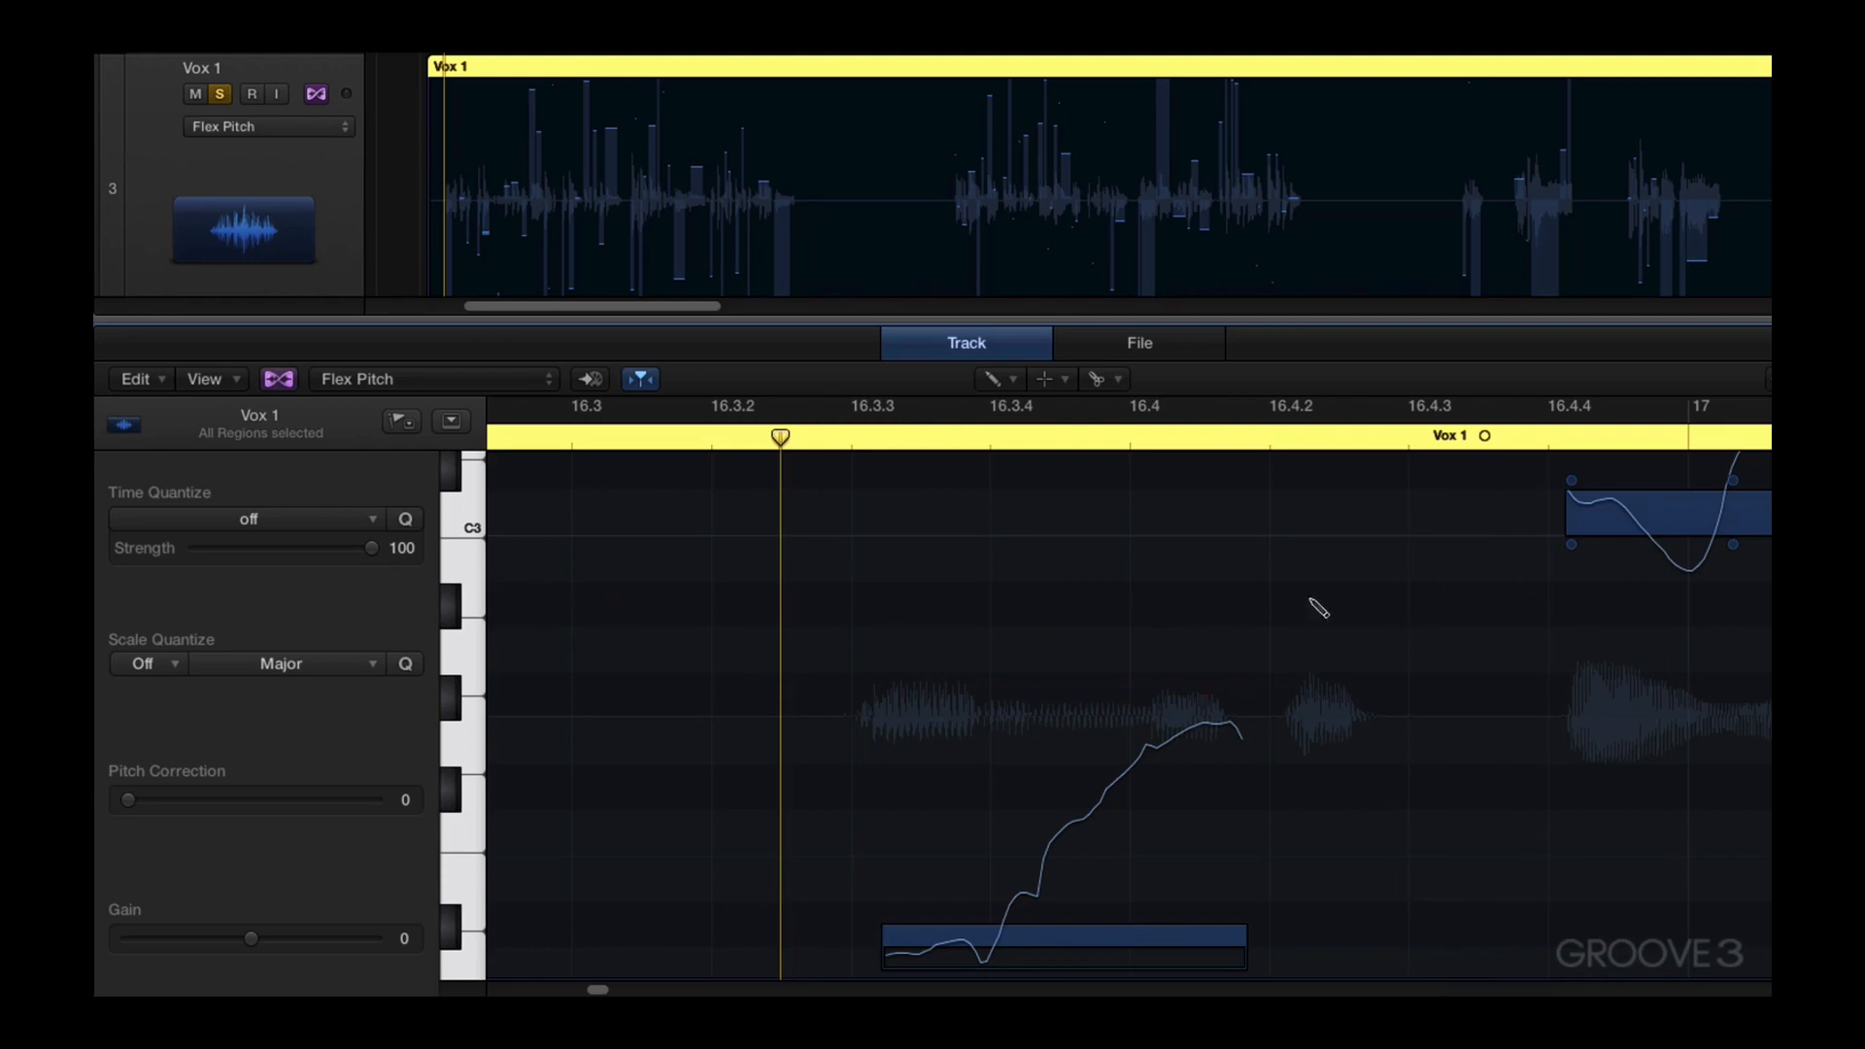
click(1386, 604)
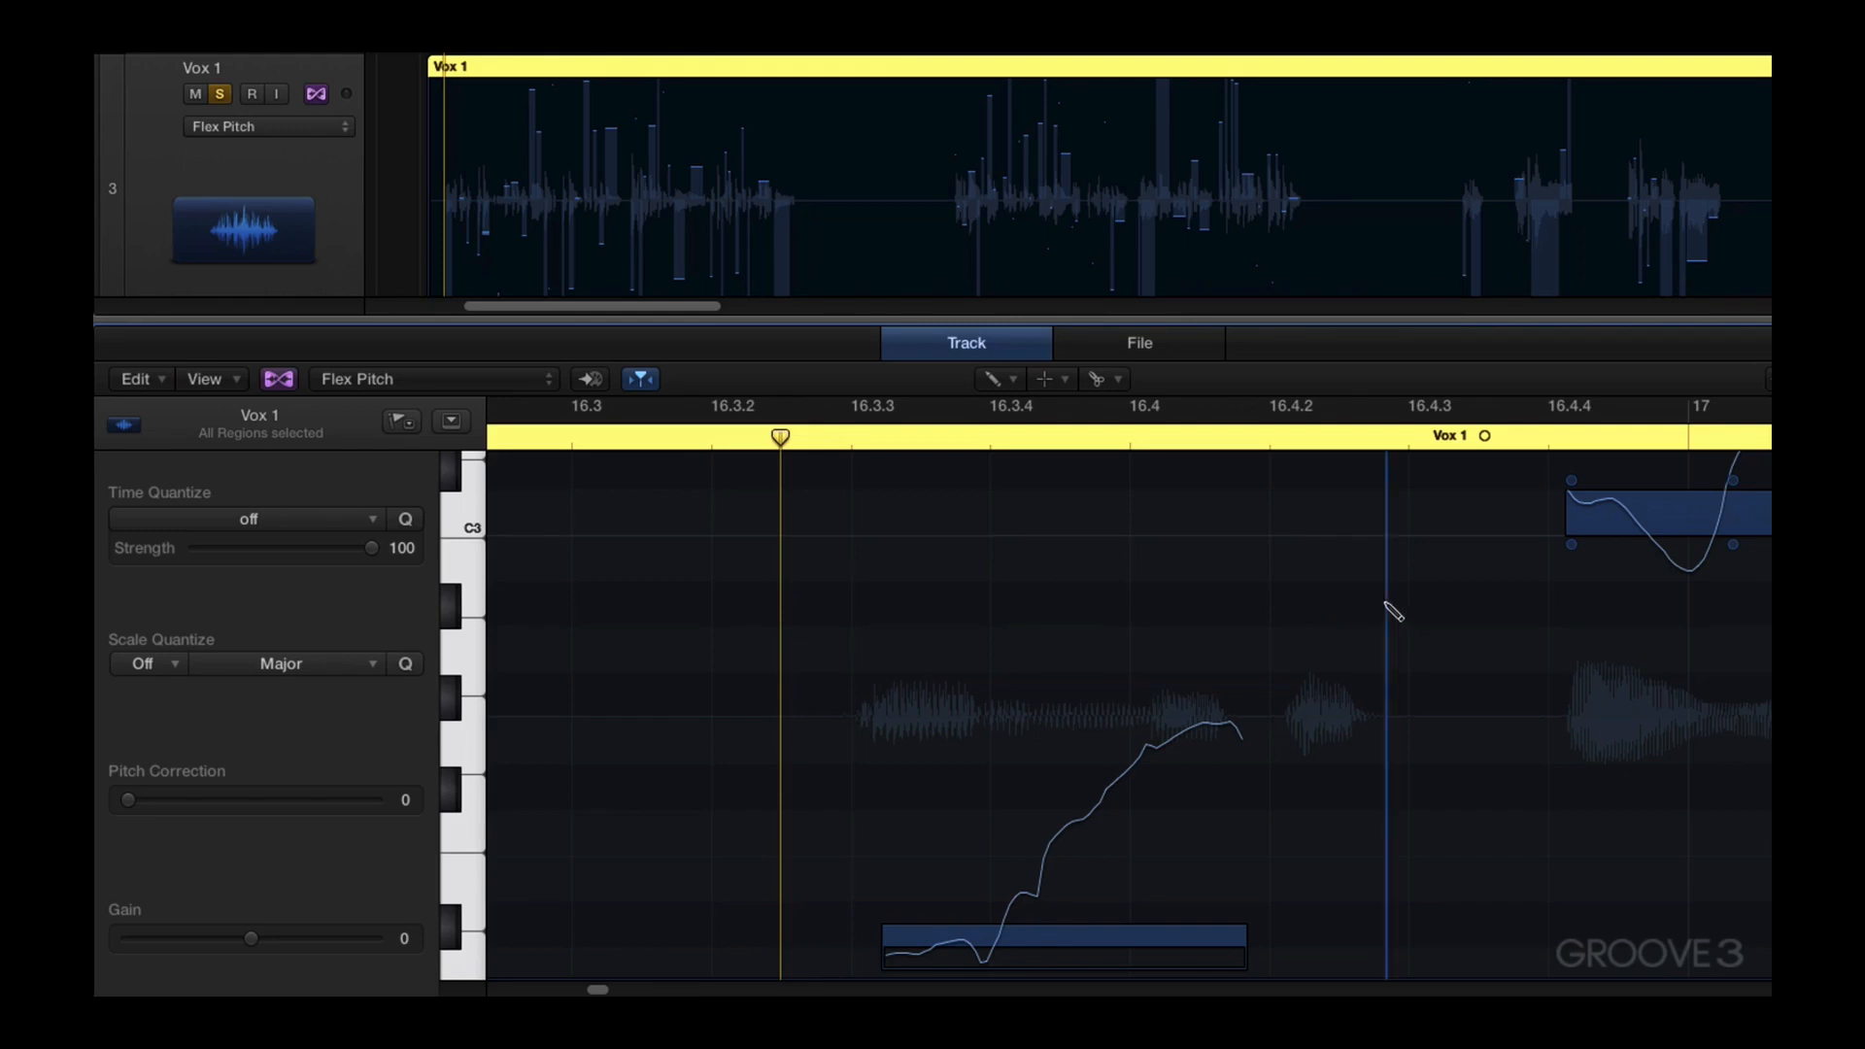
drag(1387, 604, 1281, 637)
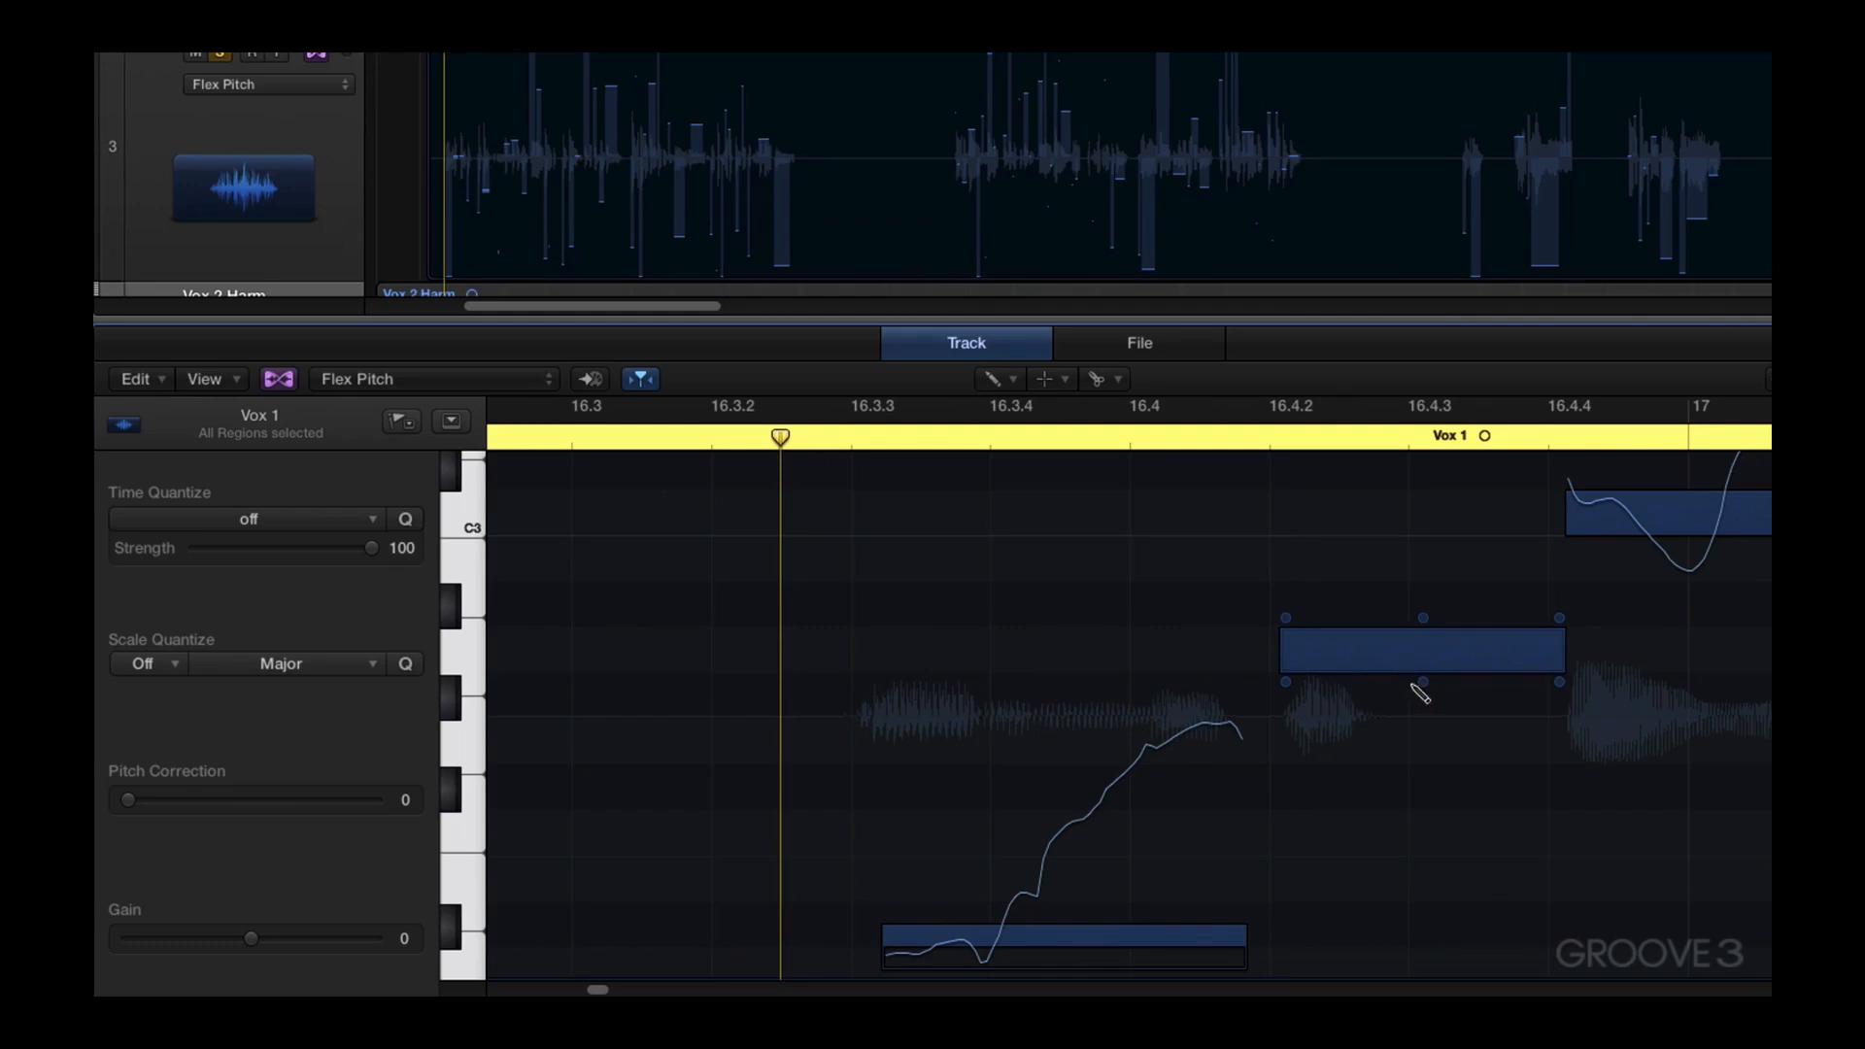
key(Delete)
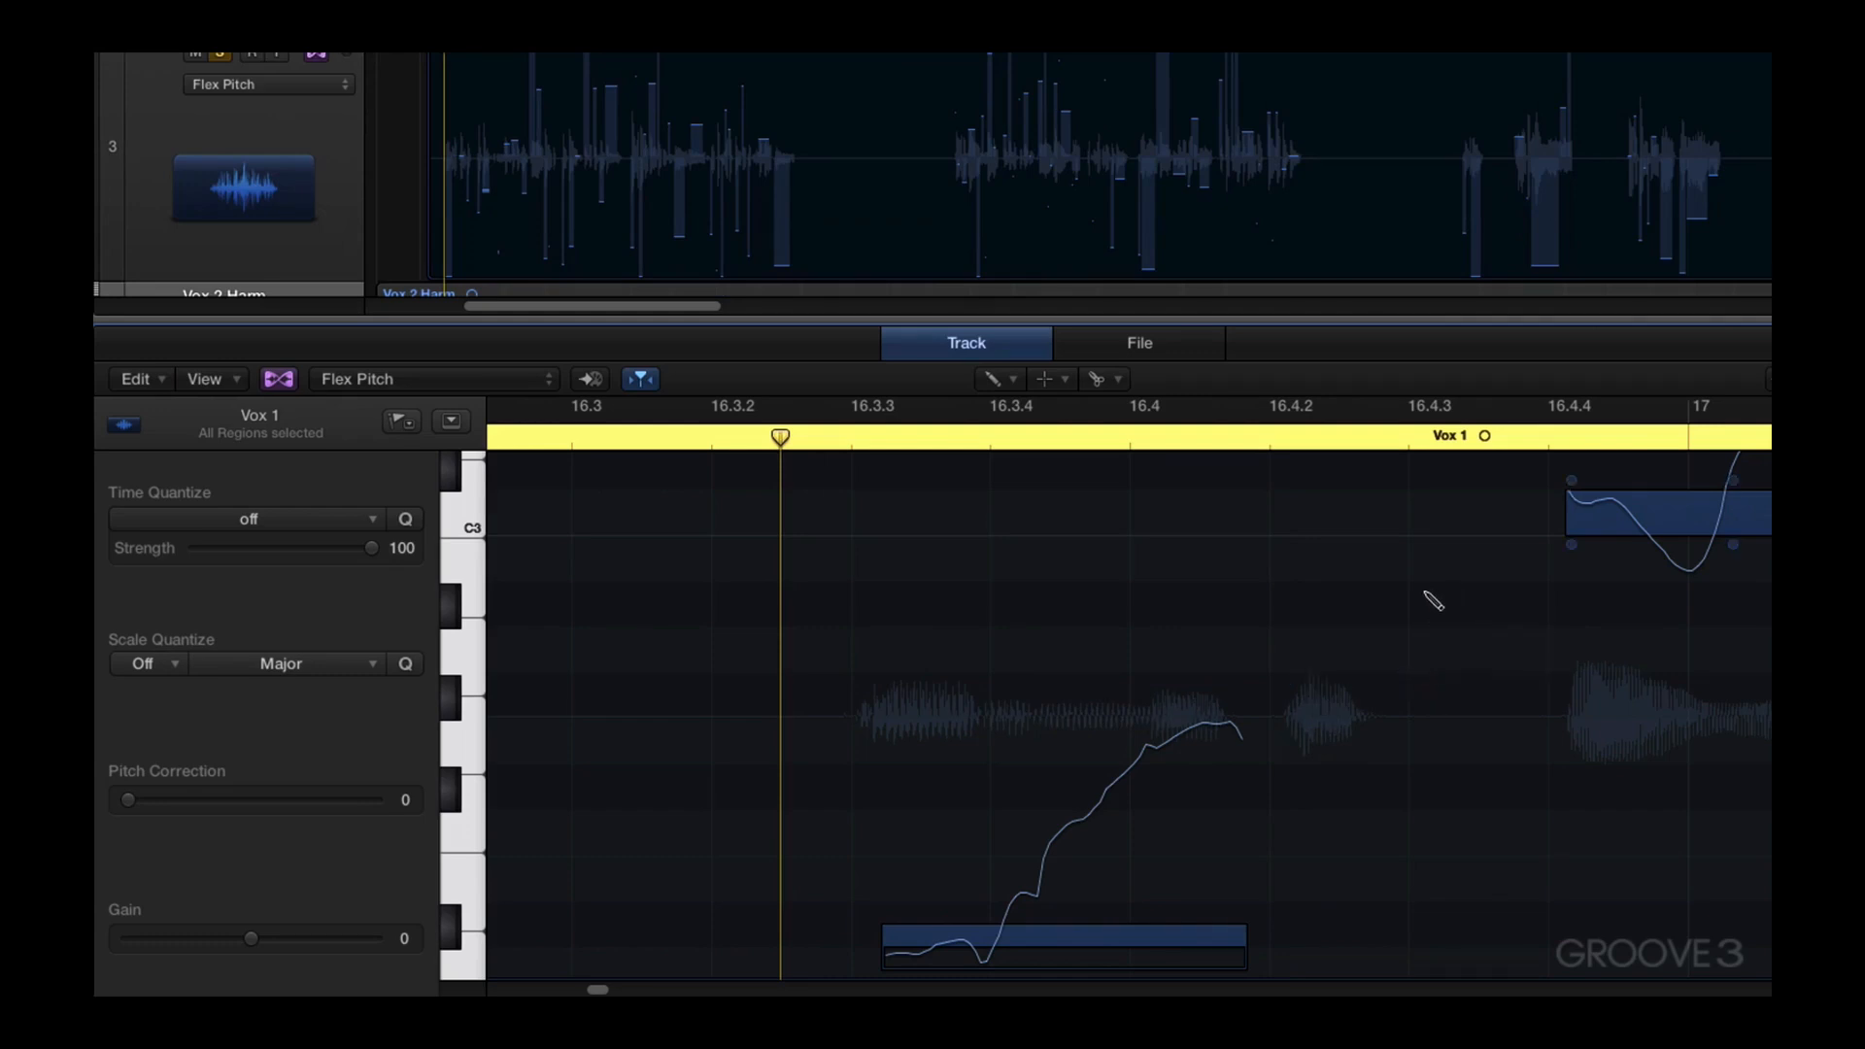
drag(1377, 592, 1292, 605)
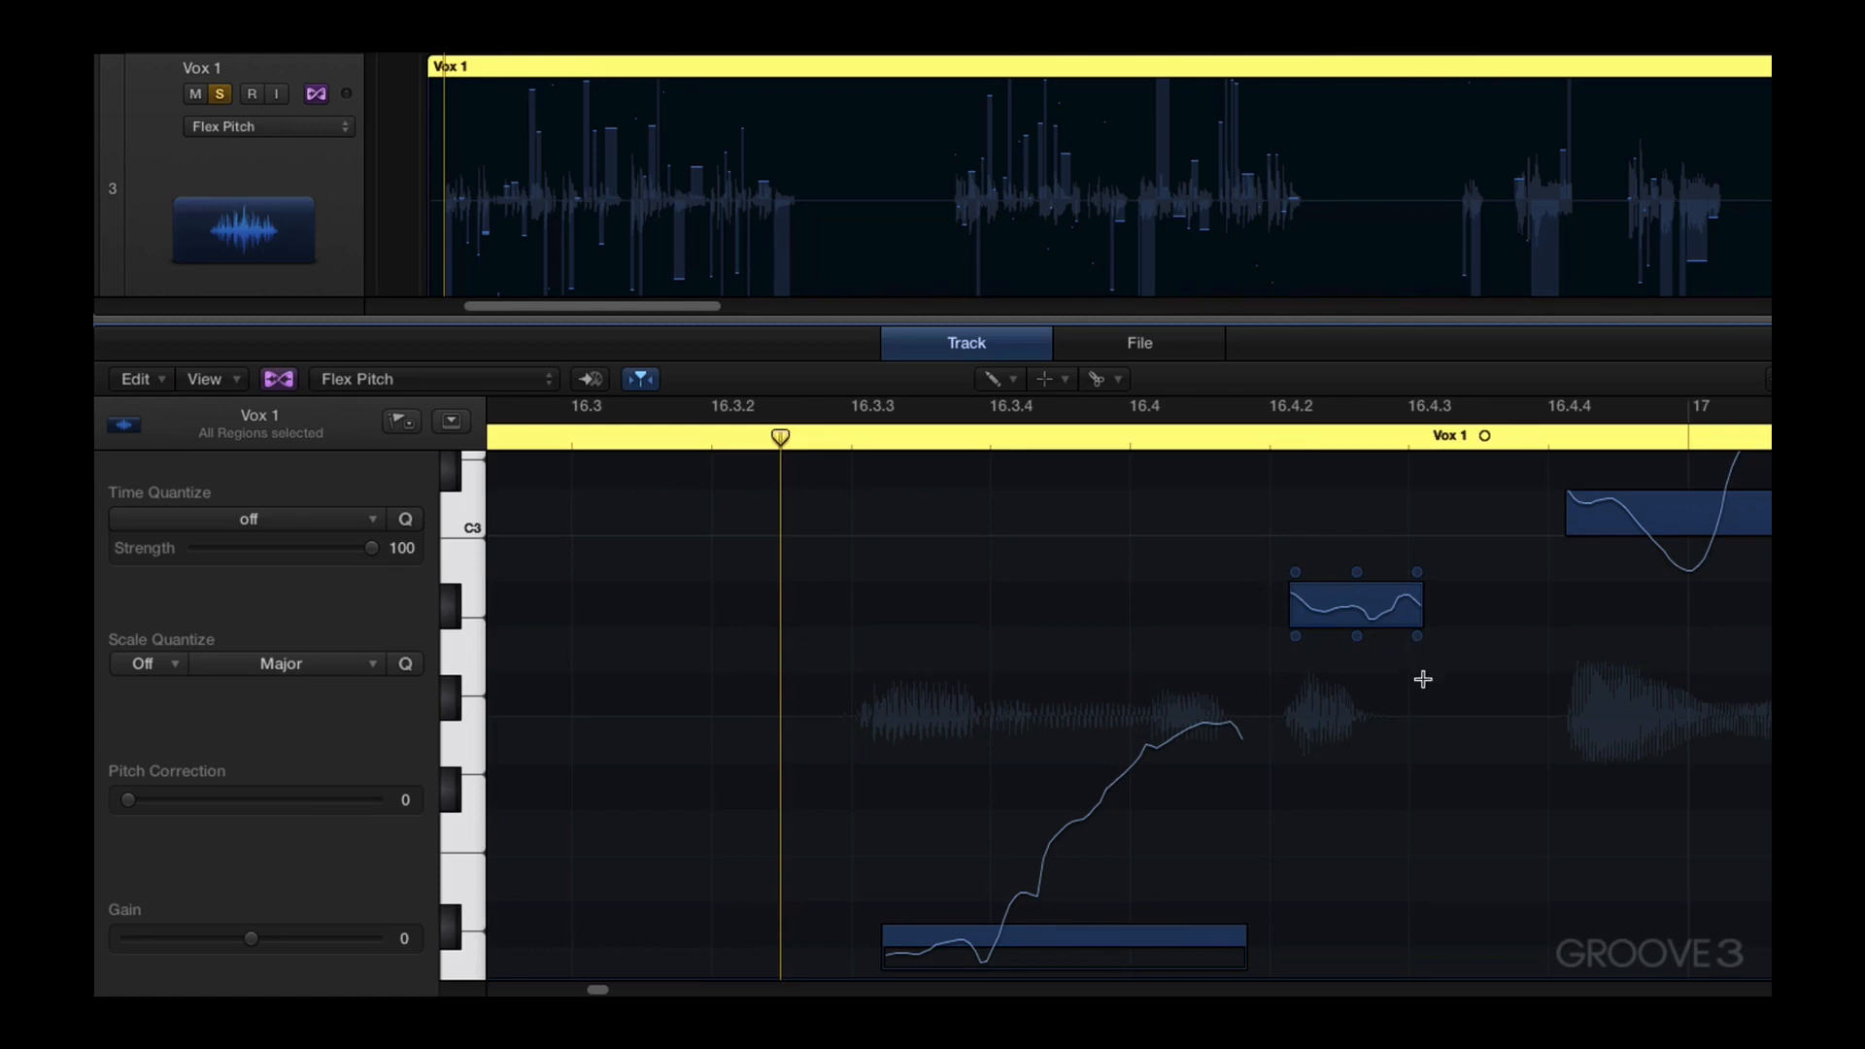
Compare the original and redrawn notes at 16.4.2 by undoing and redoing the edits, and play the passage
key(super+z)
key(super+z)
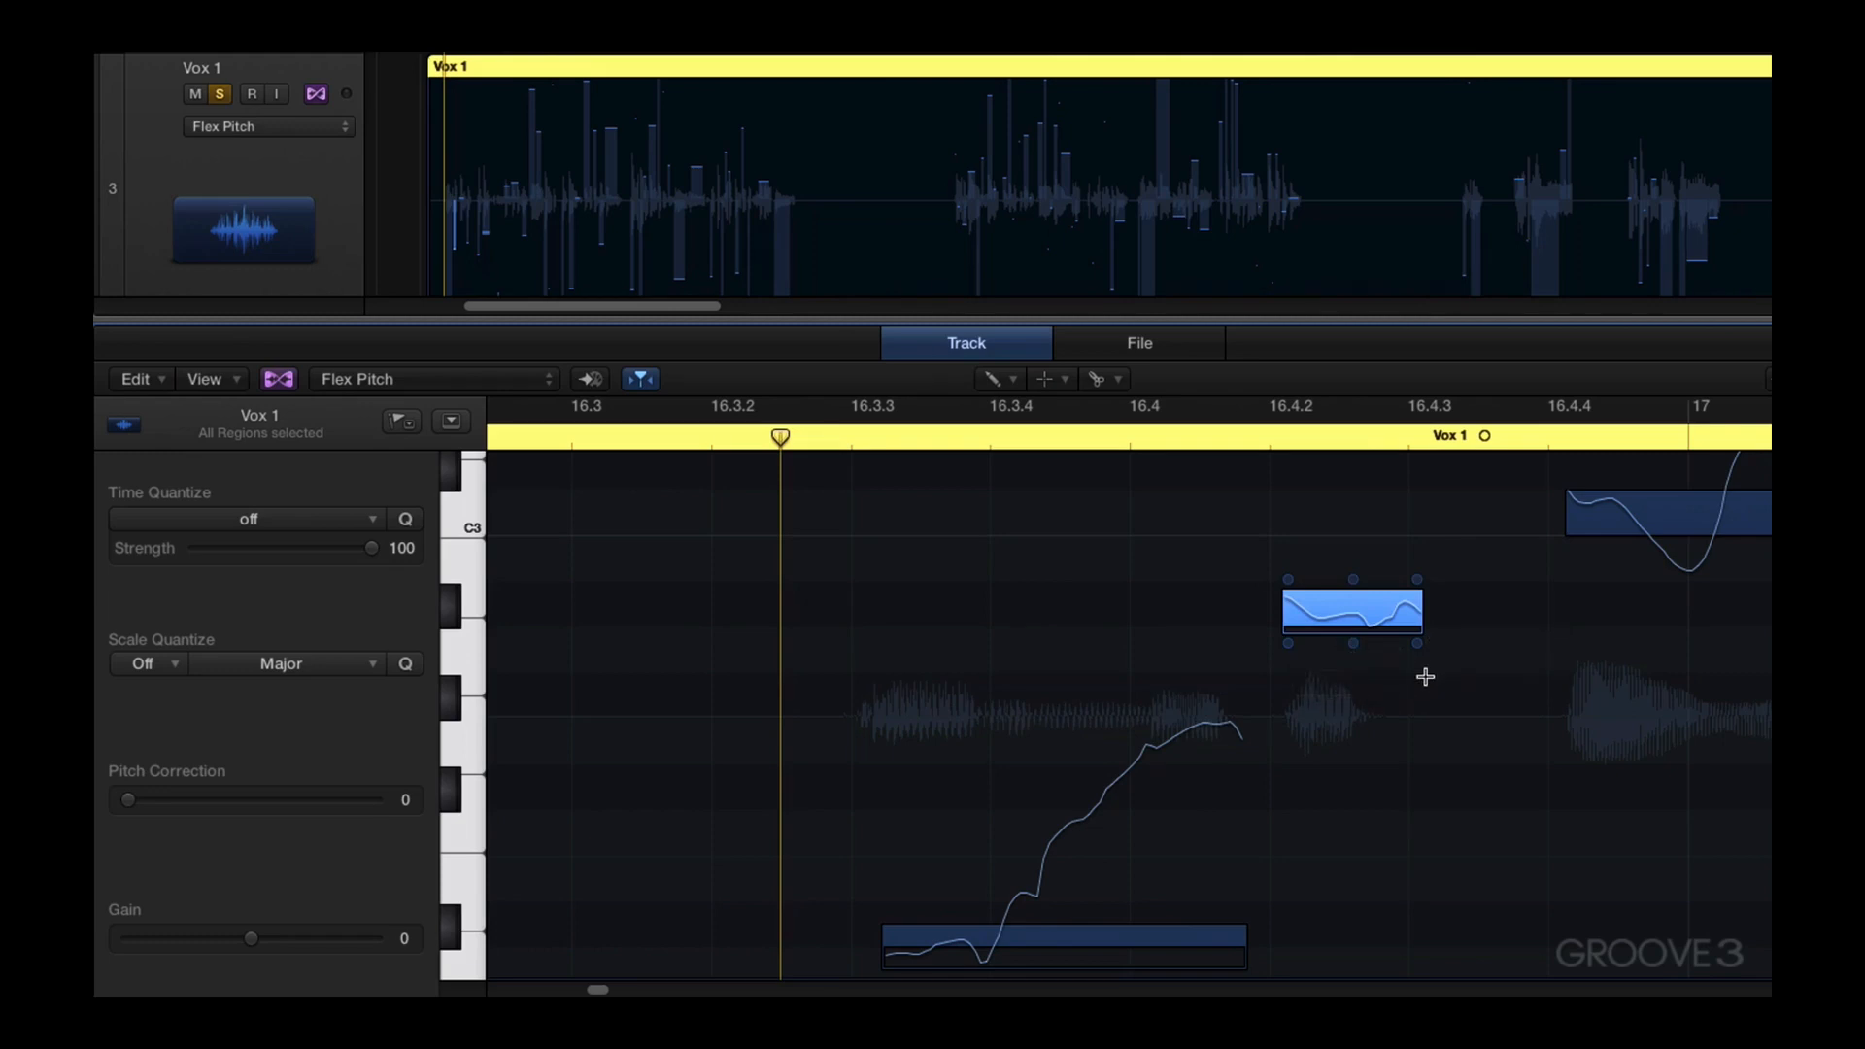
key(super+shift+z)
key(super+shift+z)
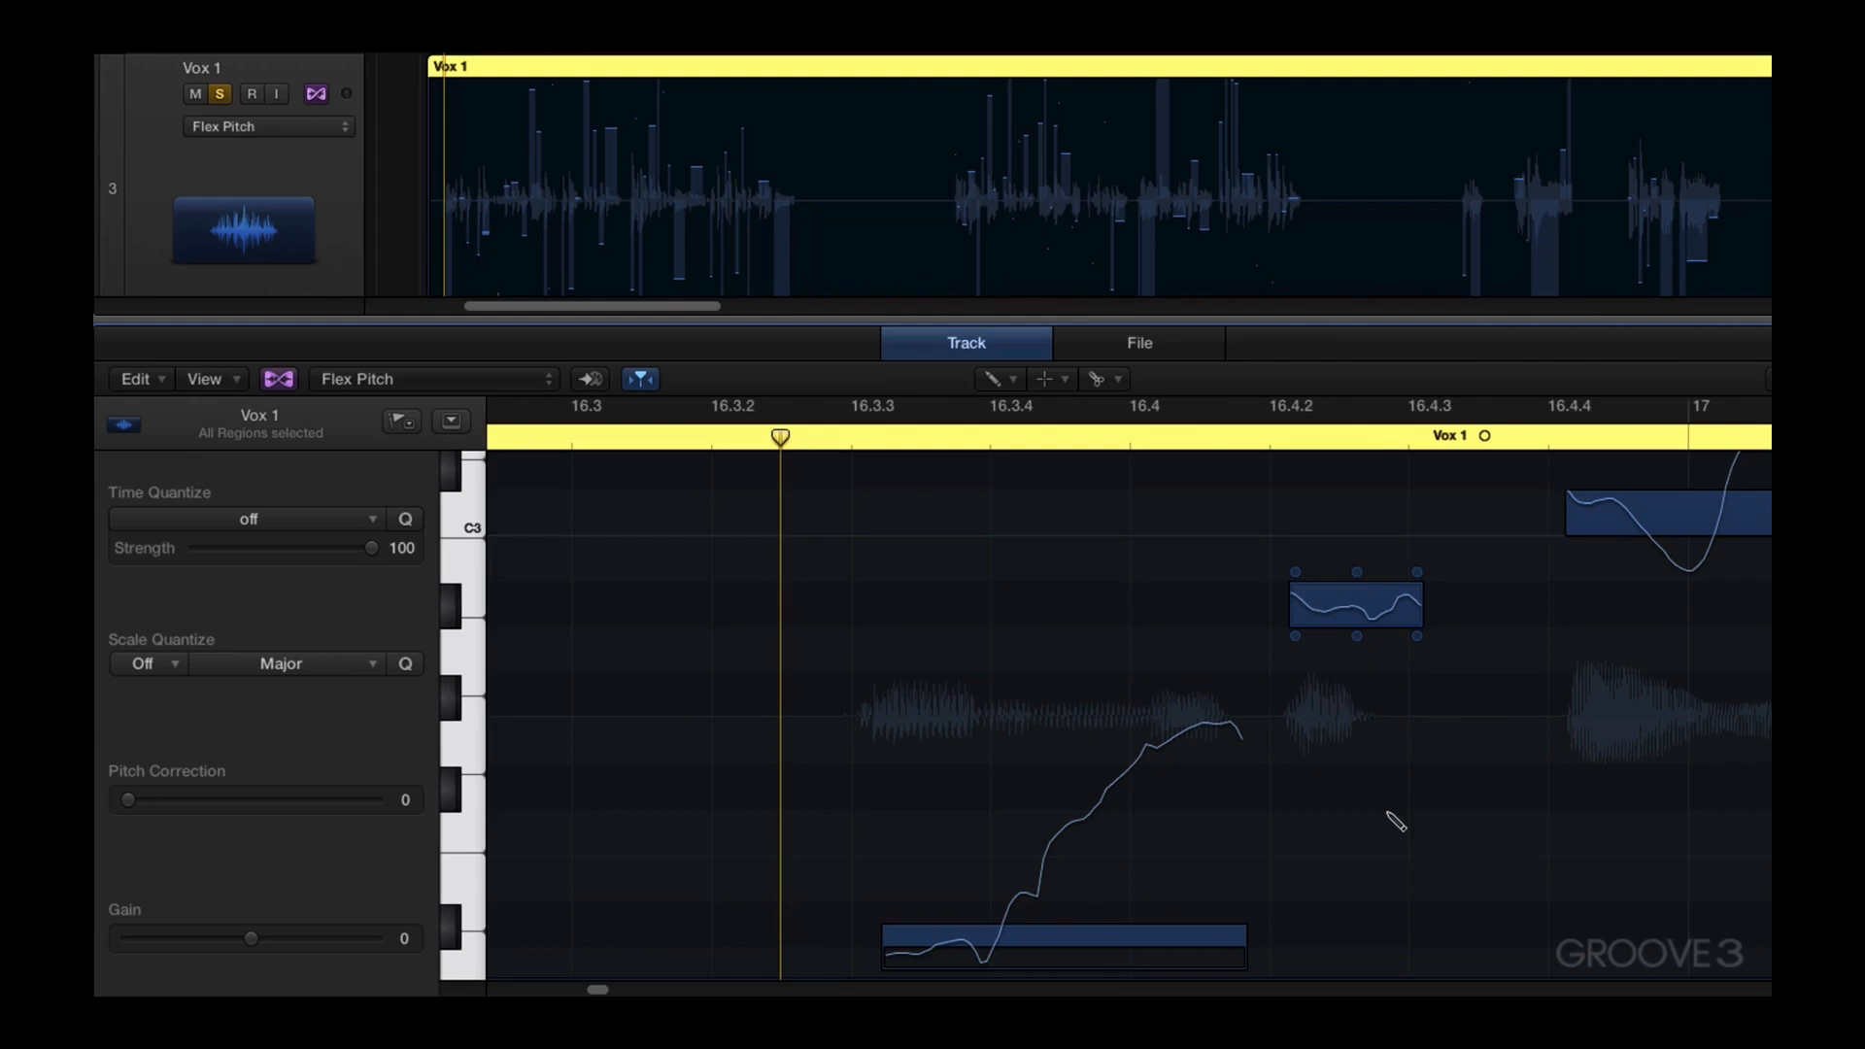
key(space)
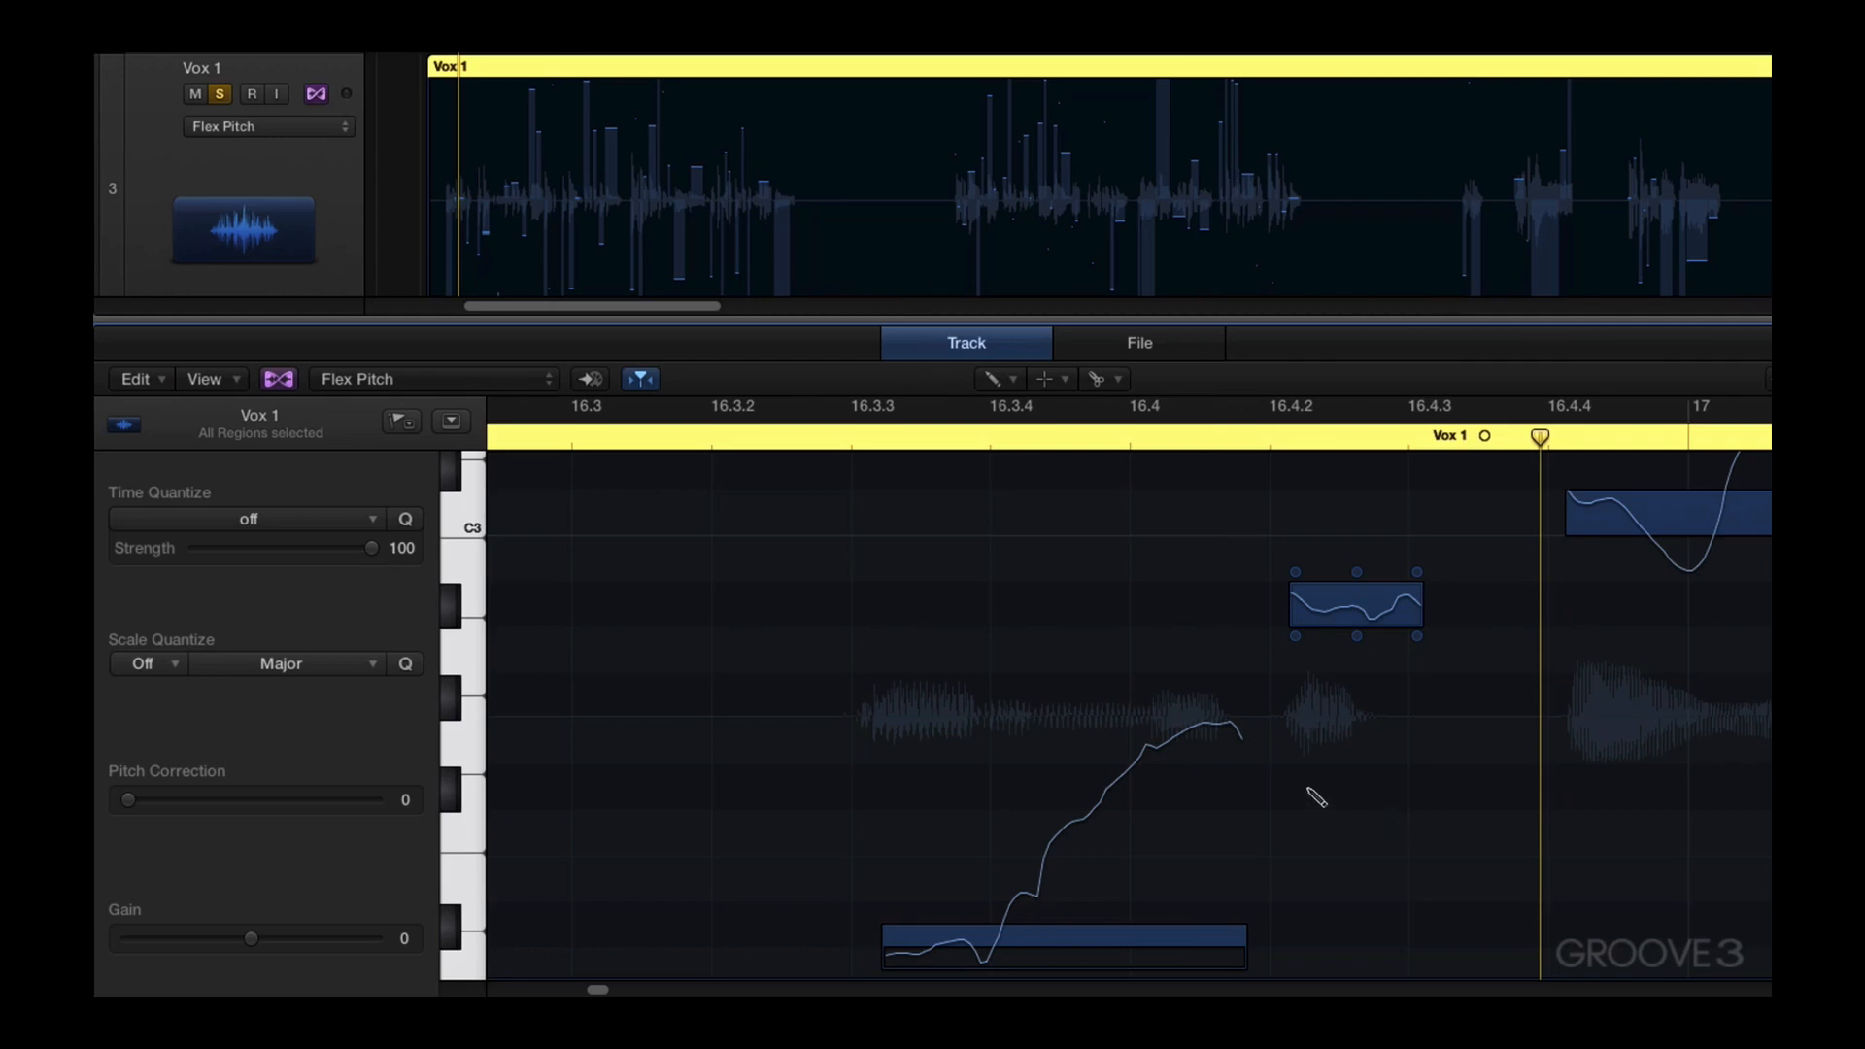
Split the long note starting near 16.3.3 into three with the Scissors tool, cutting near 16.3.4 and 16.4
scroll(1316, 798, down, 2)
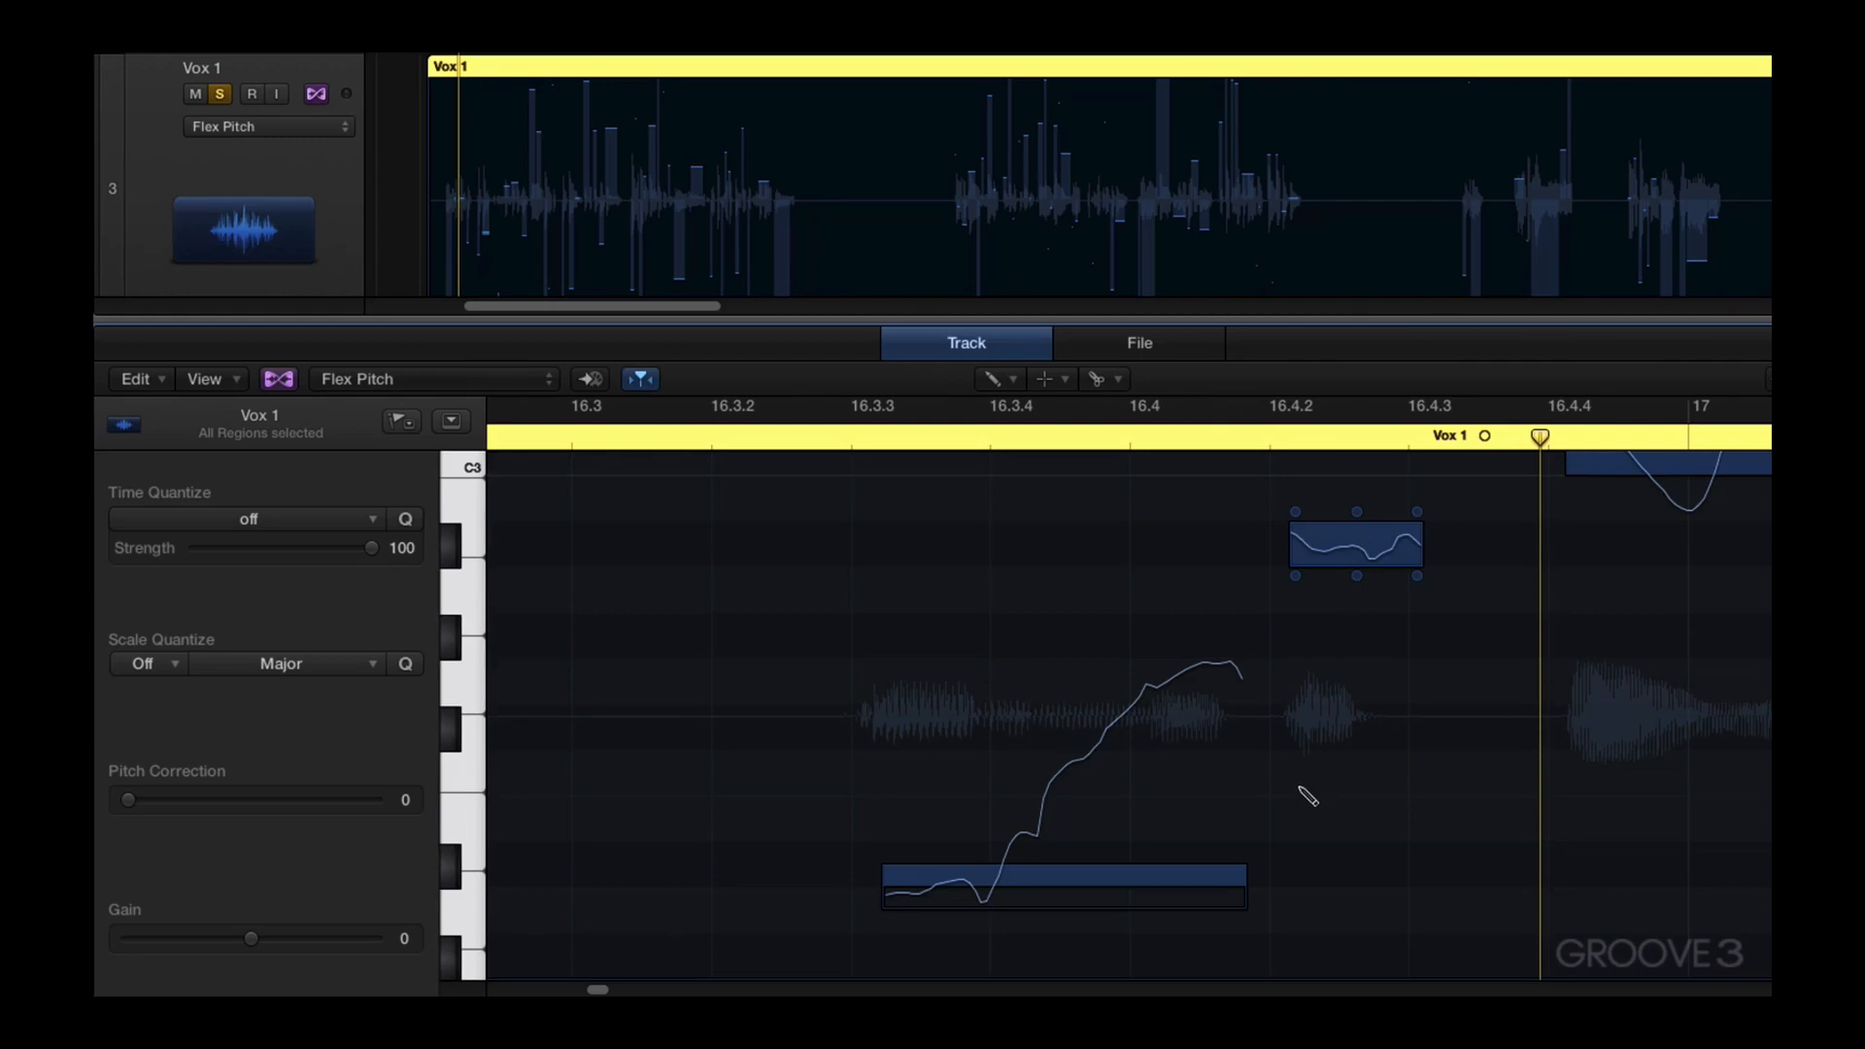
key(t)
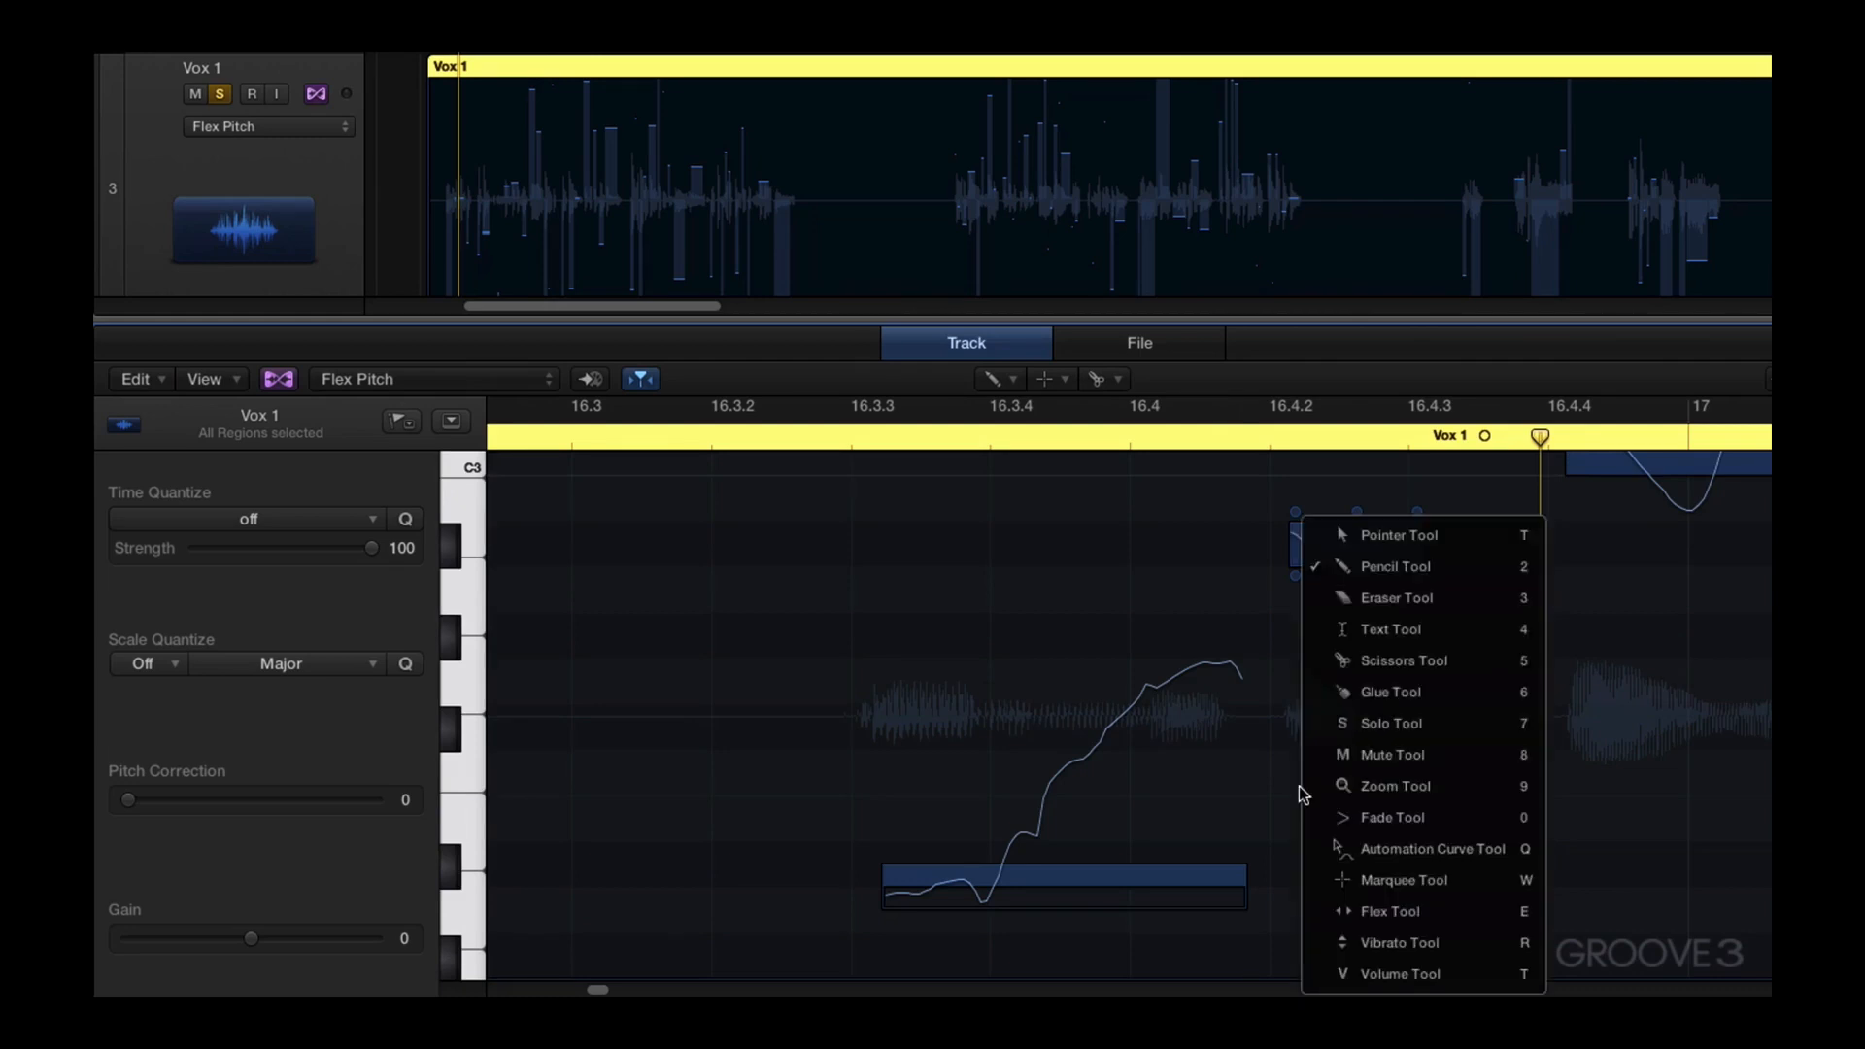
click(1365, 667)
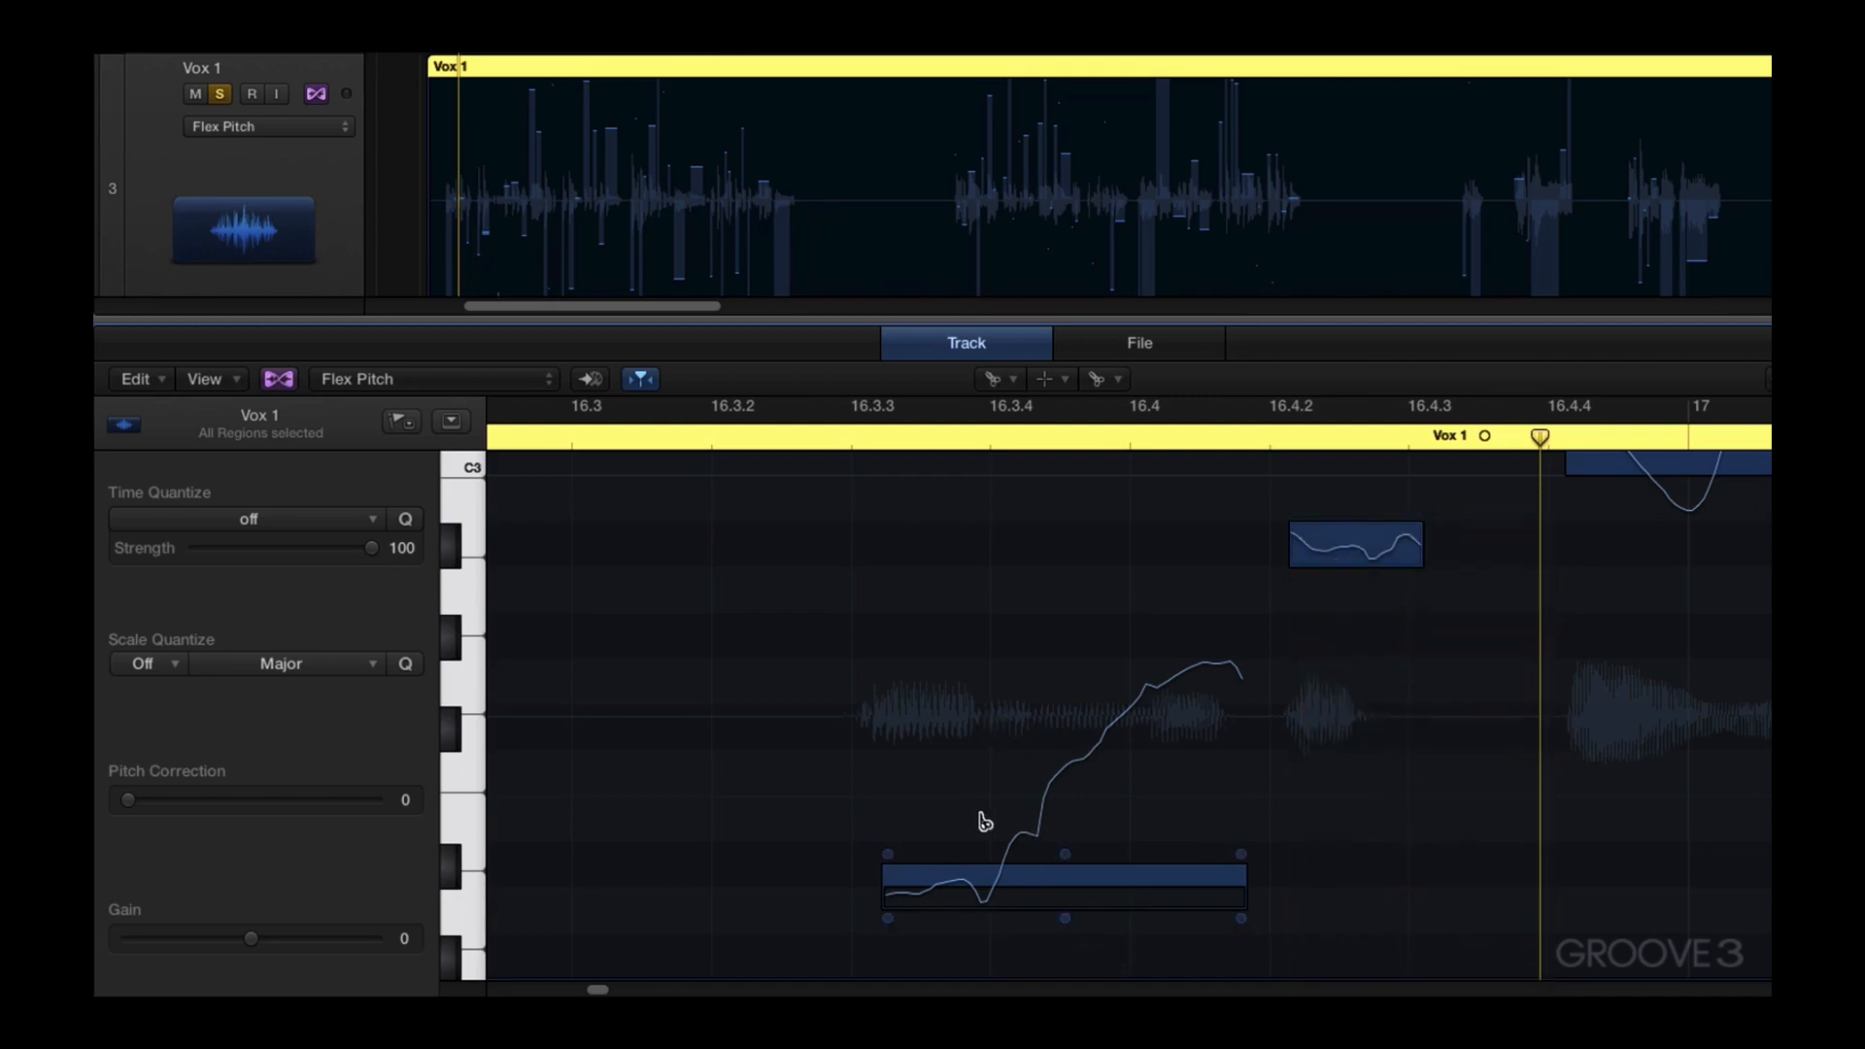
click(977, 886)
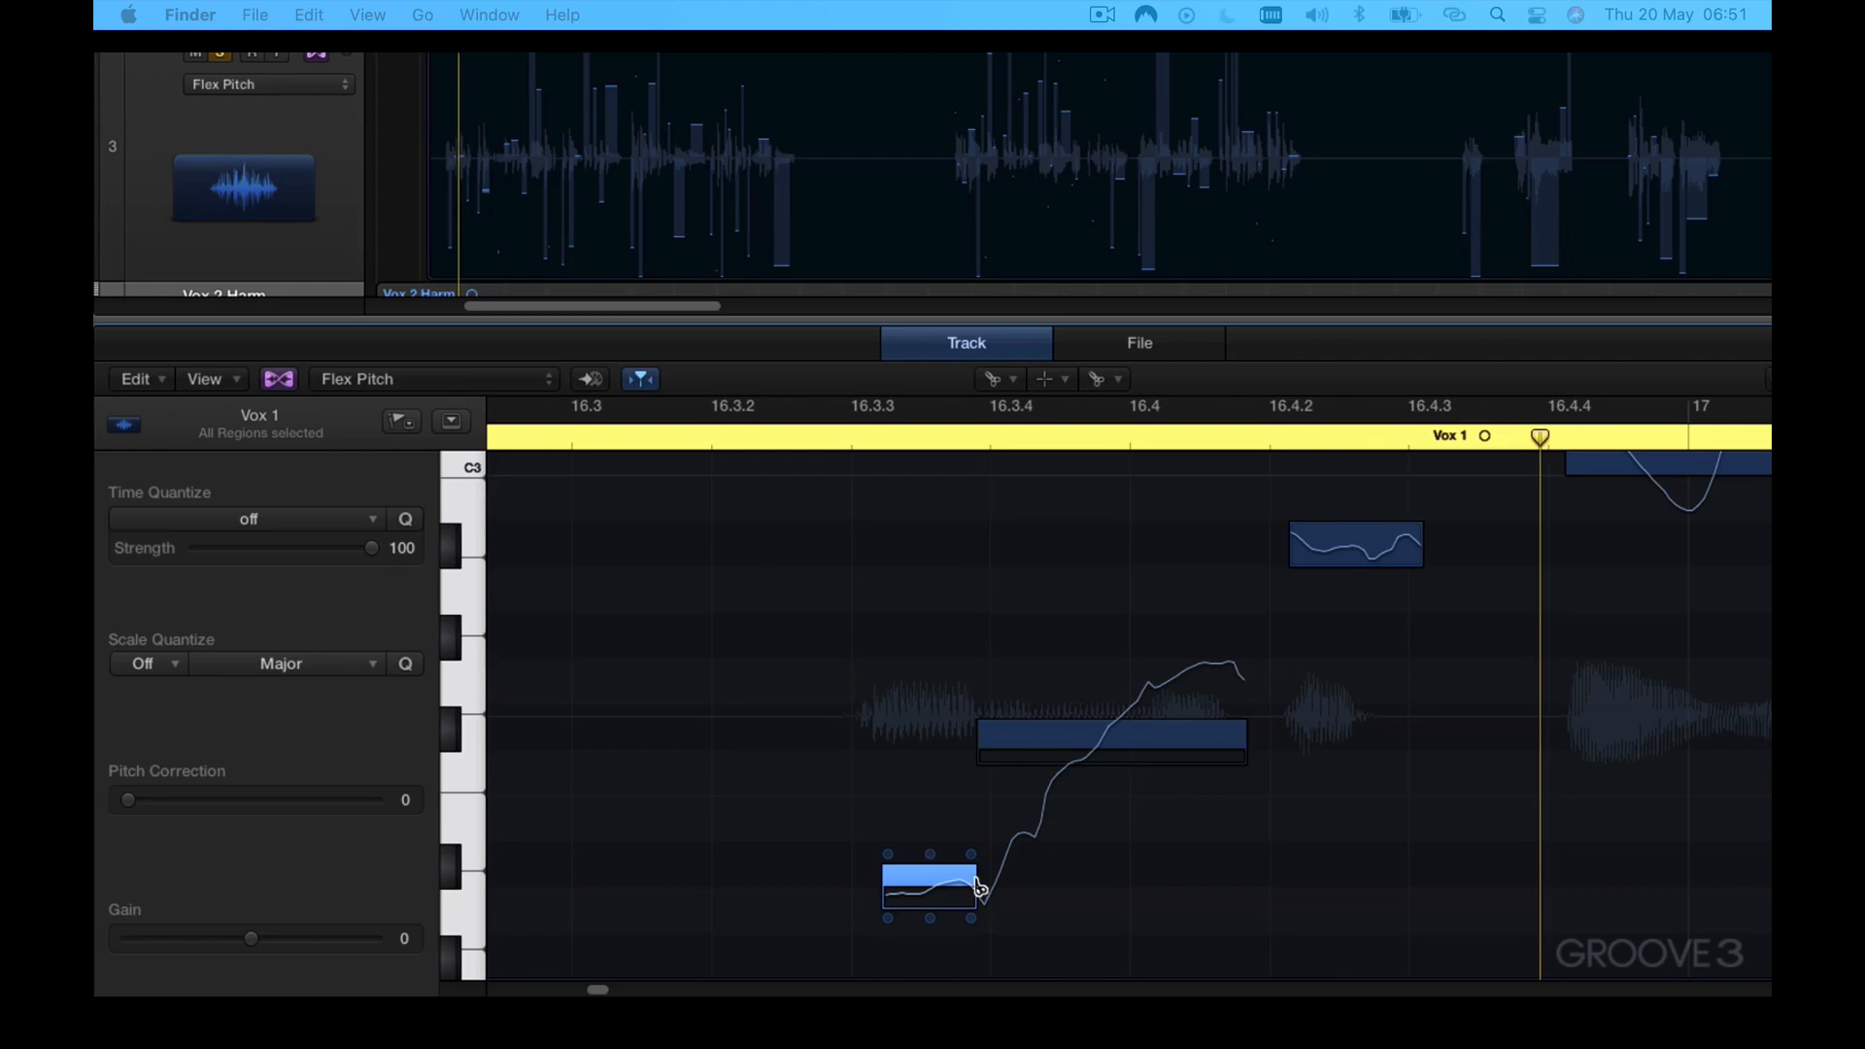
mouse_move(1141, 741)
click(1147, 746)
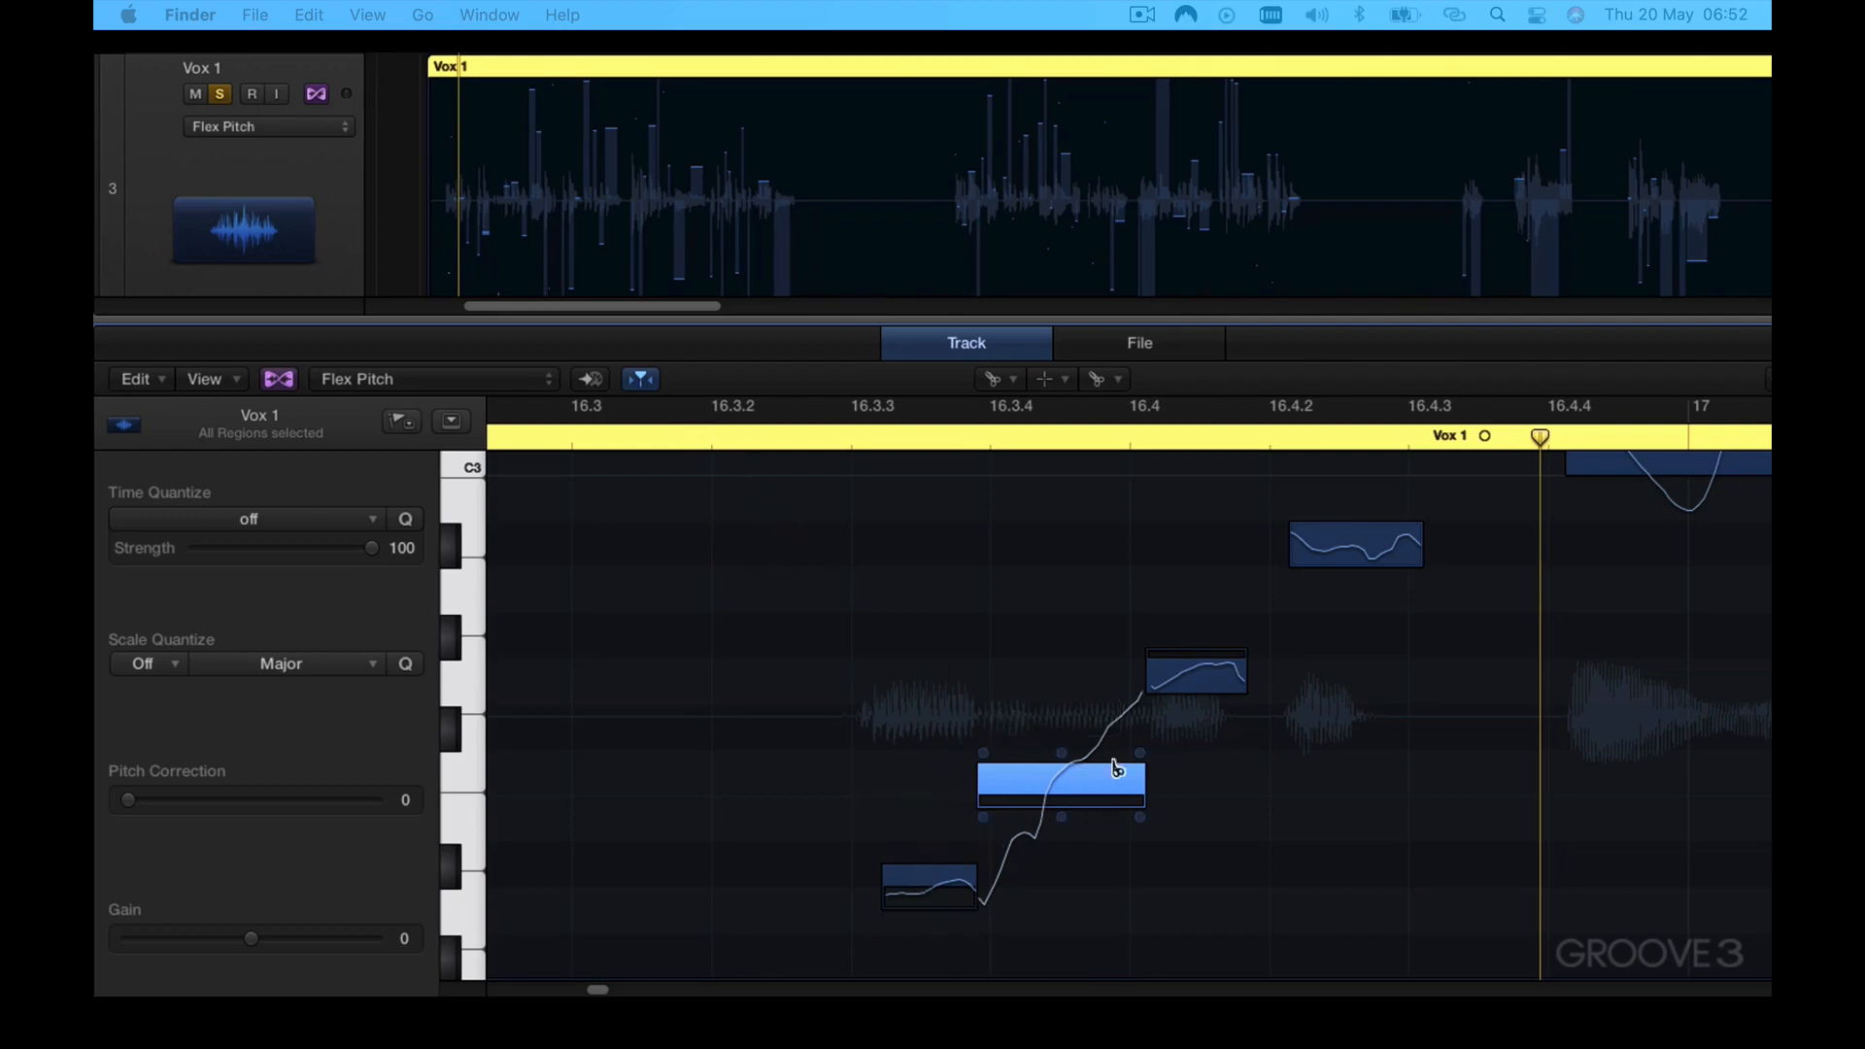
Play back the phrase with the three split notes, starting just before 16.3.2
click(688, 439)
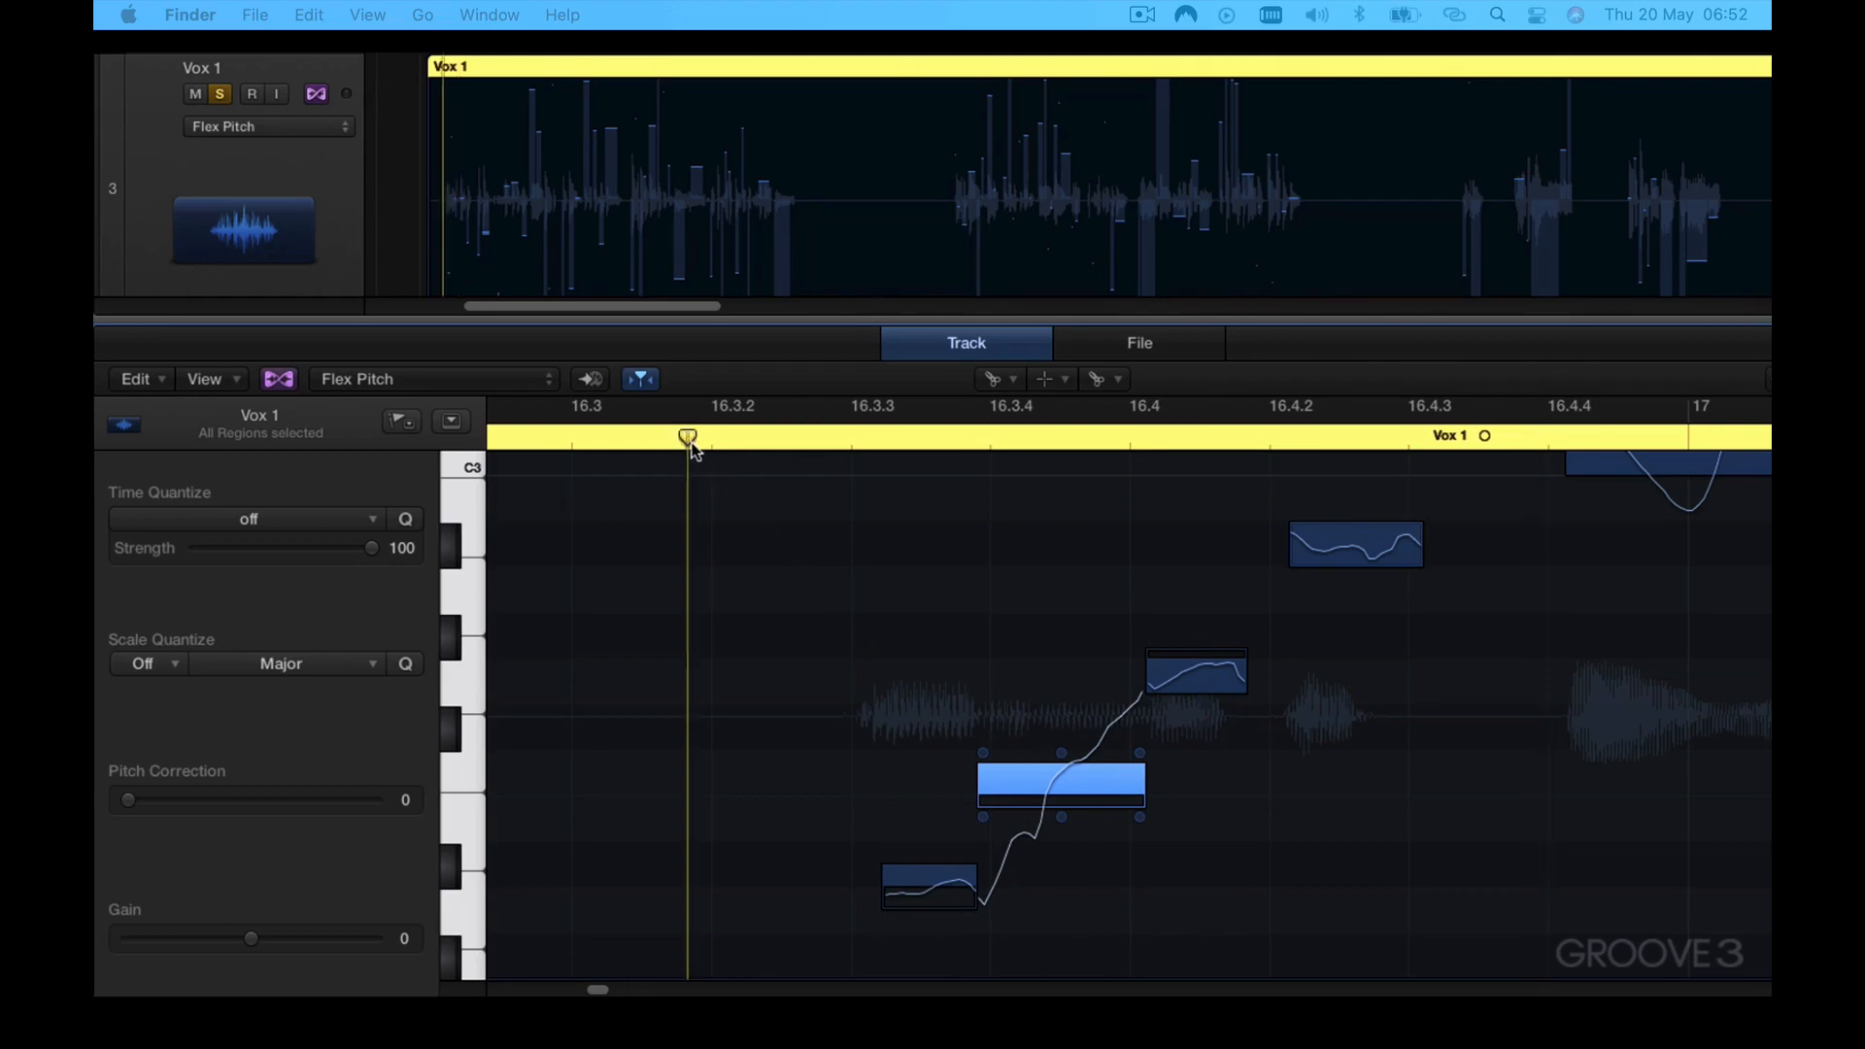
key(space)
key(space)
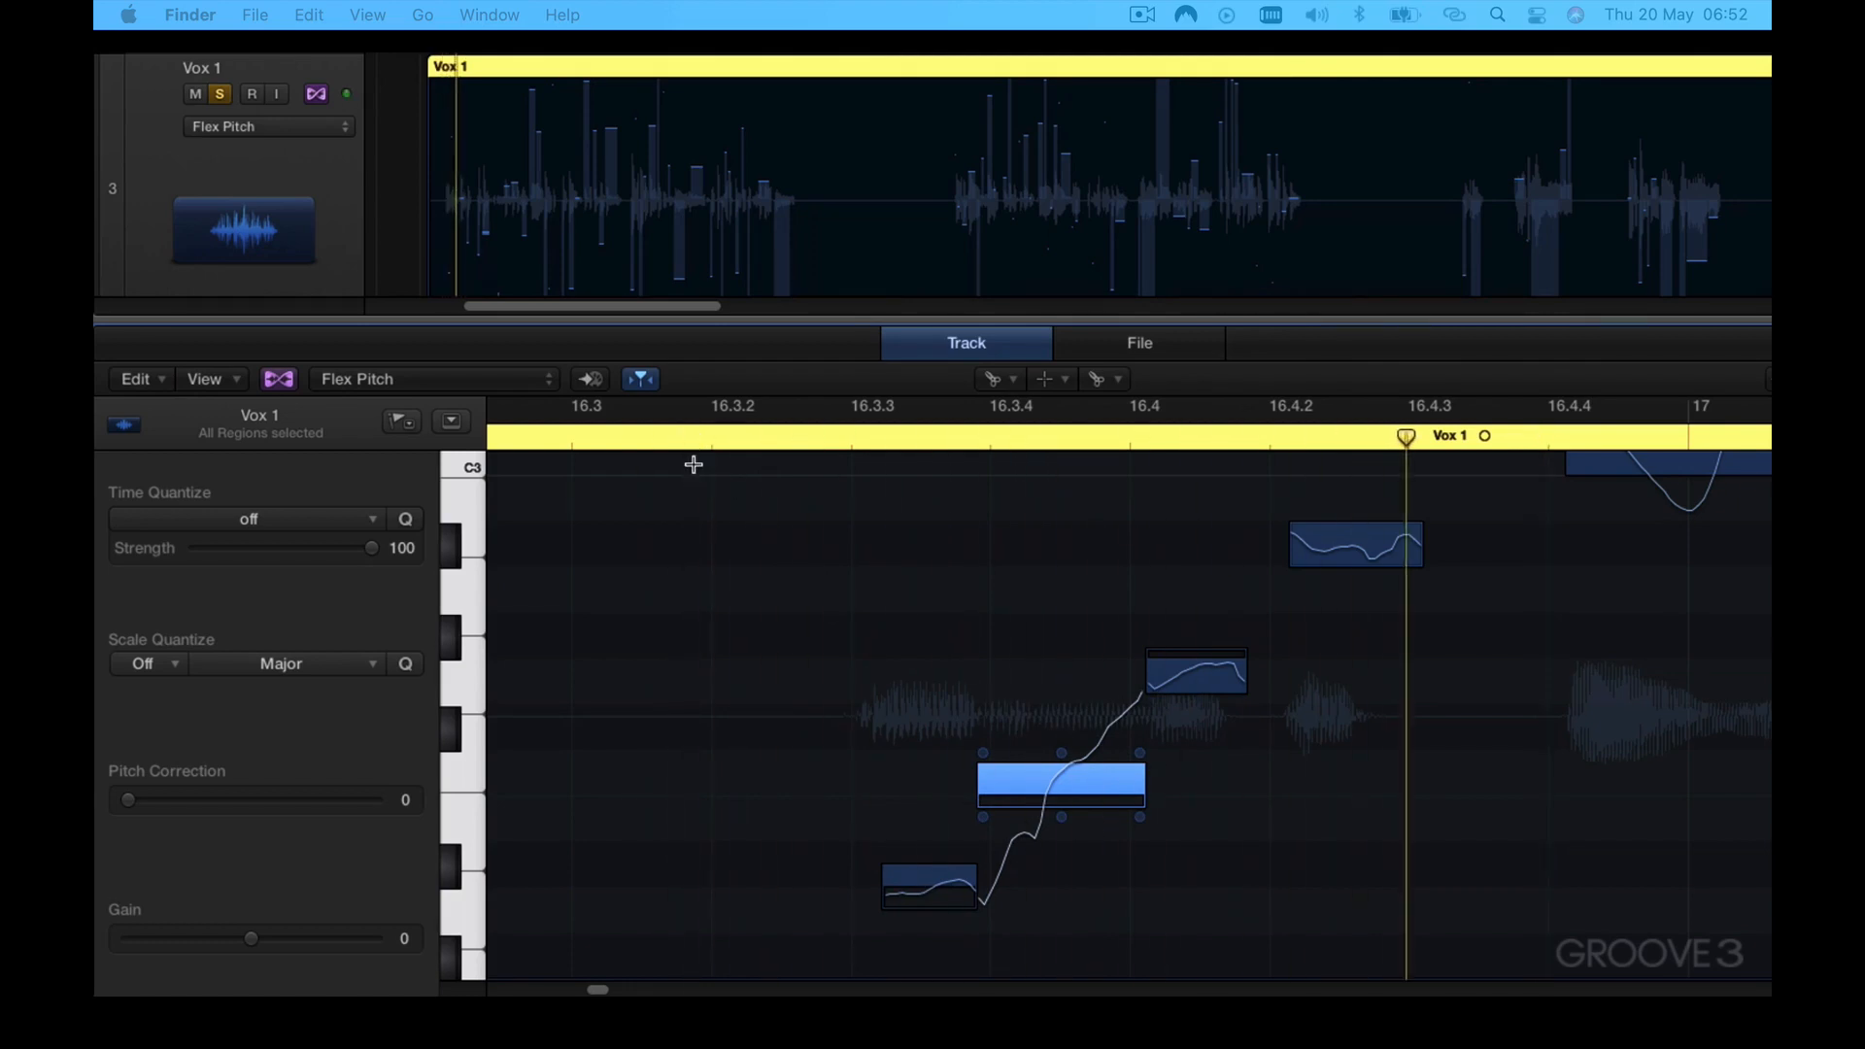
Undo both note splits and replay the unsplit phrase from about 16.3.2
key(super+z)
key(super+z)
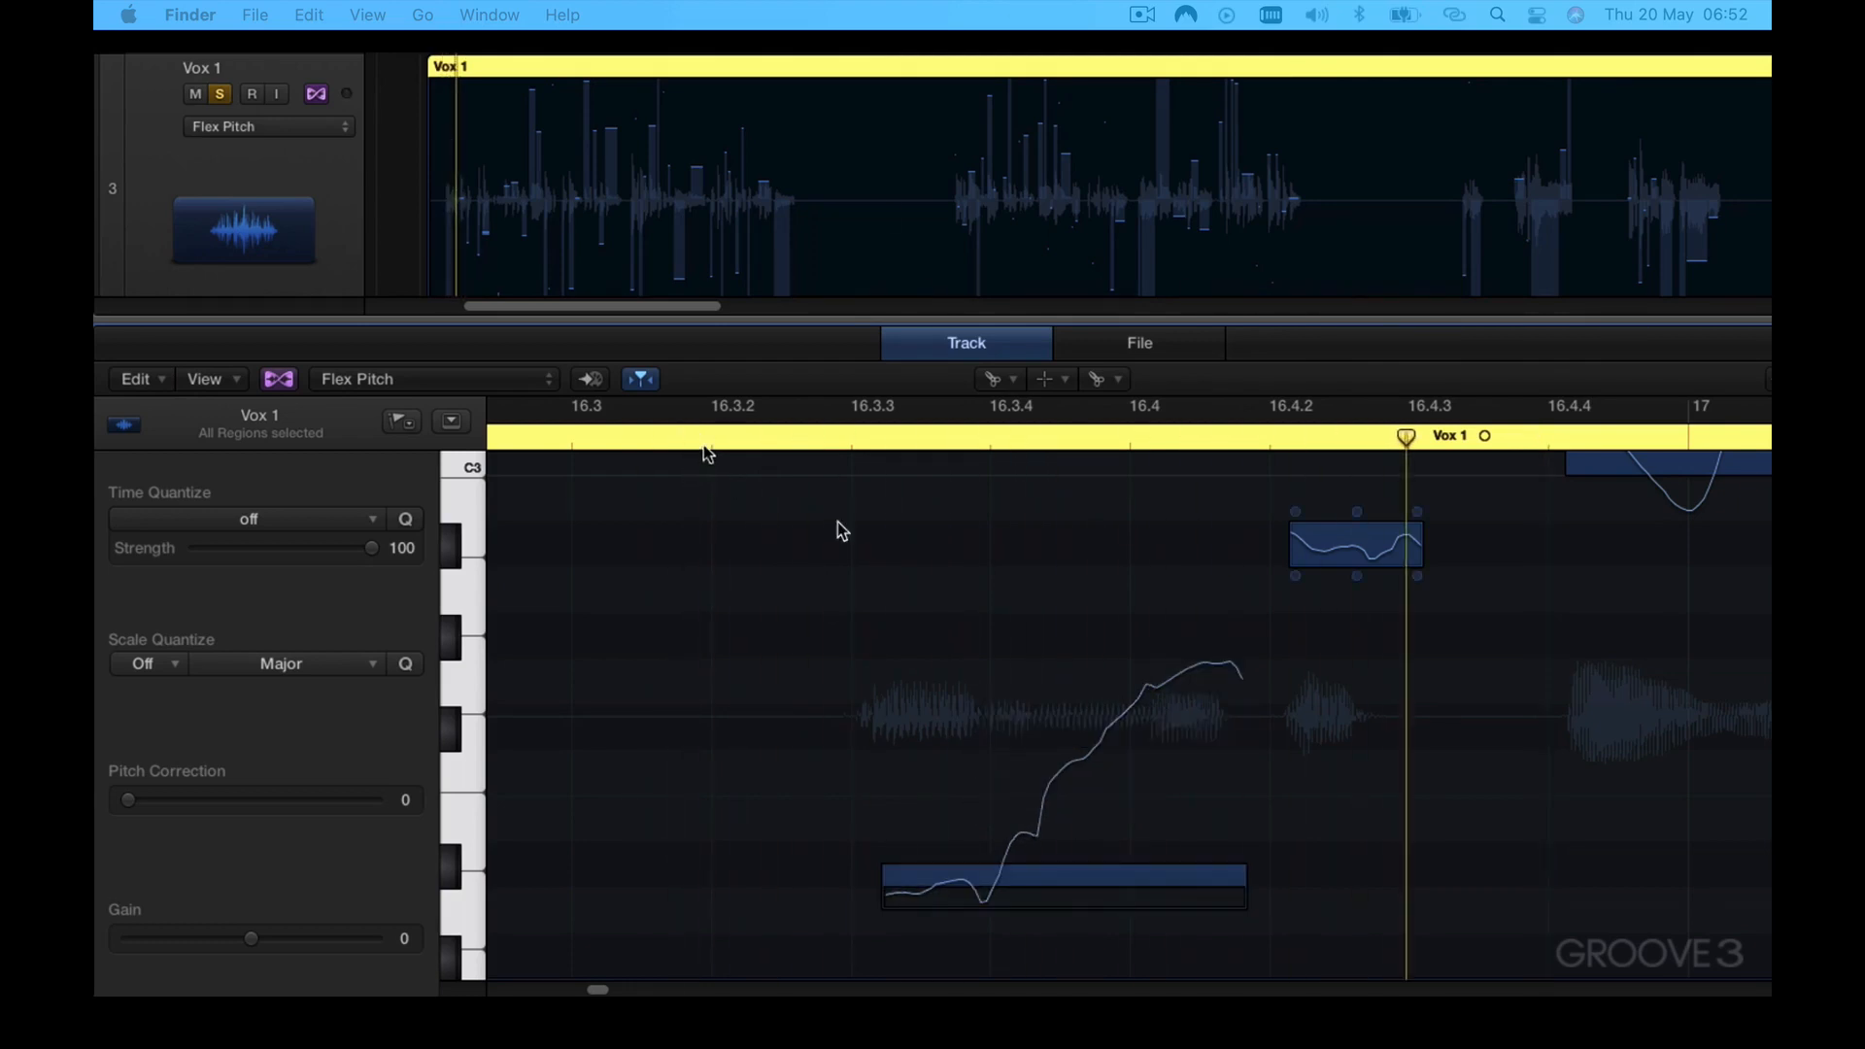
click(704, 445)
key(space)
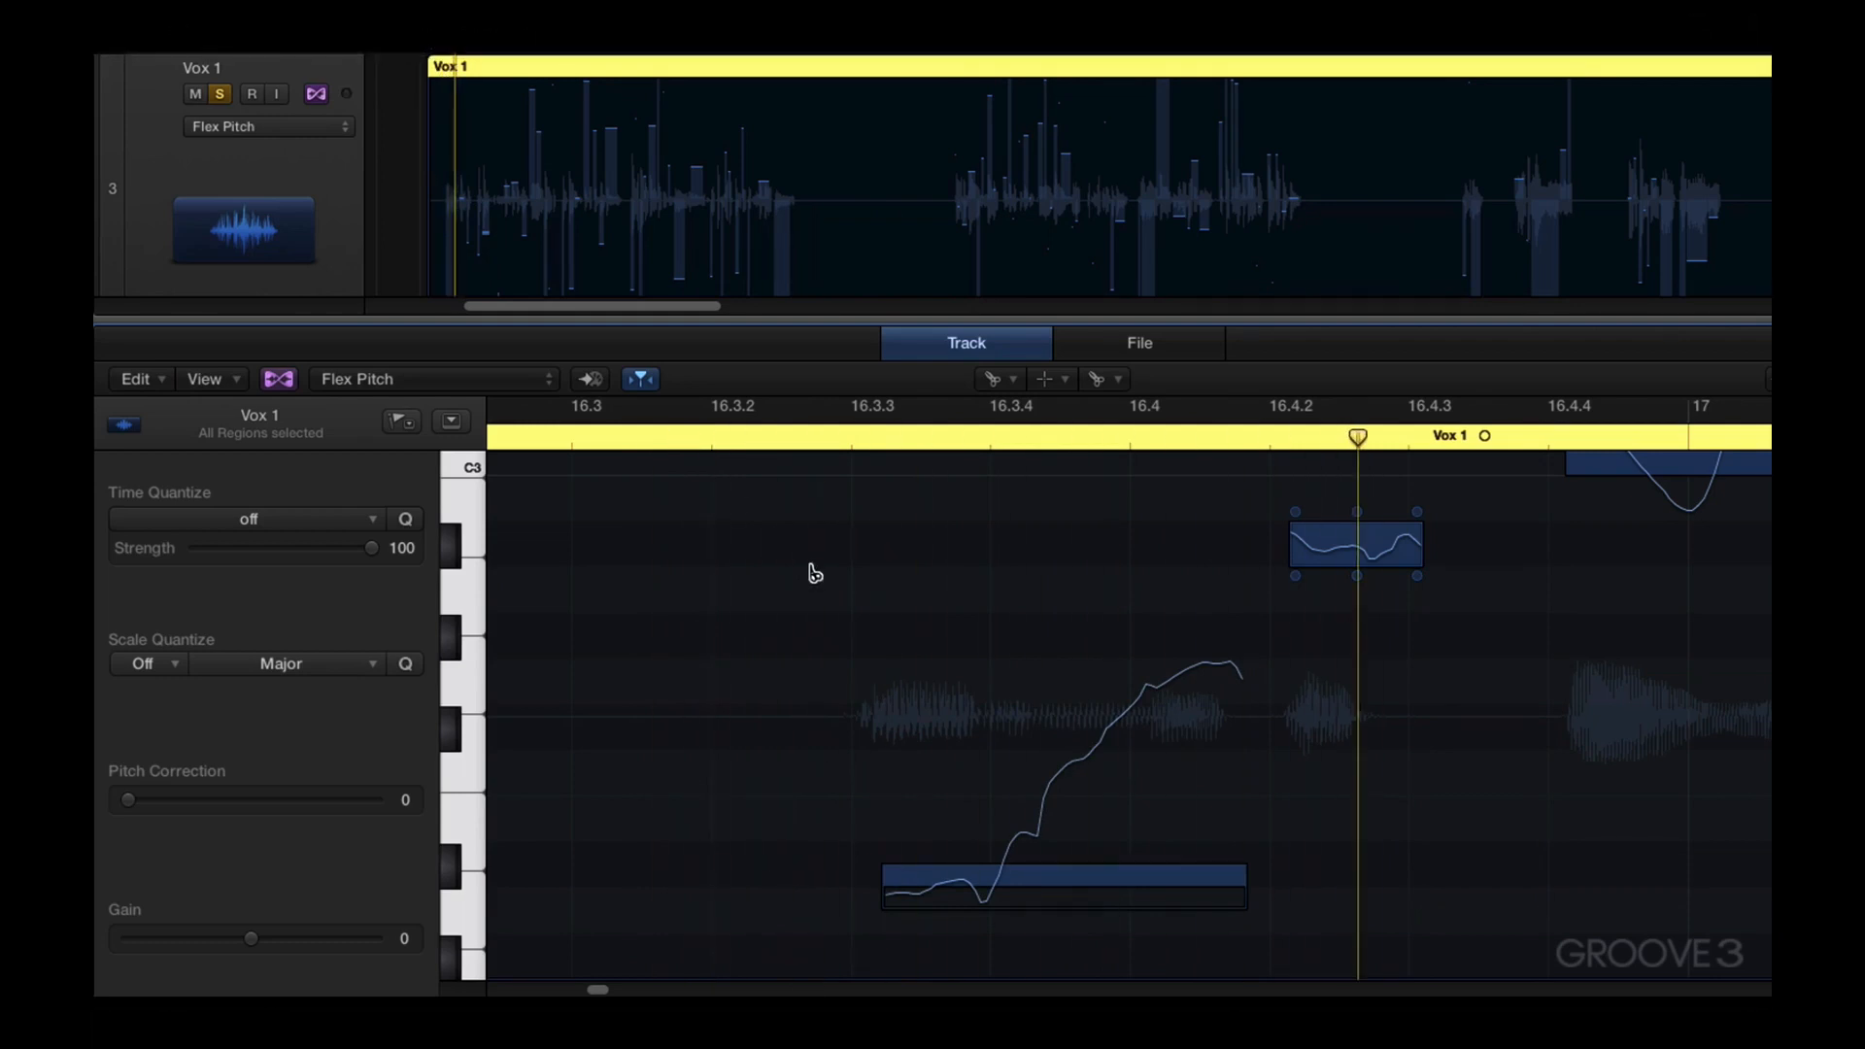
Cut the long note again near 16.3.4 and 16.4, and play the phrase from just after 16.3
click(991, 883)
click(980, 872)
click(980, 871)
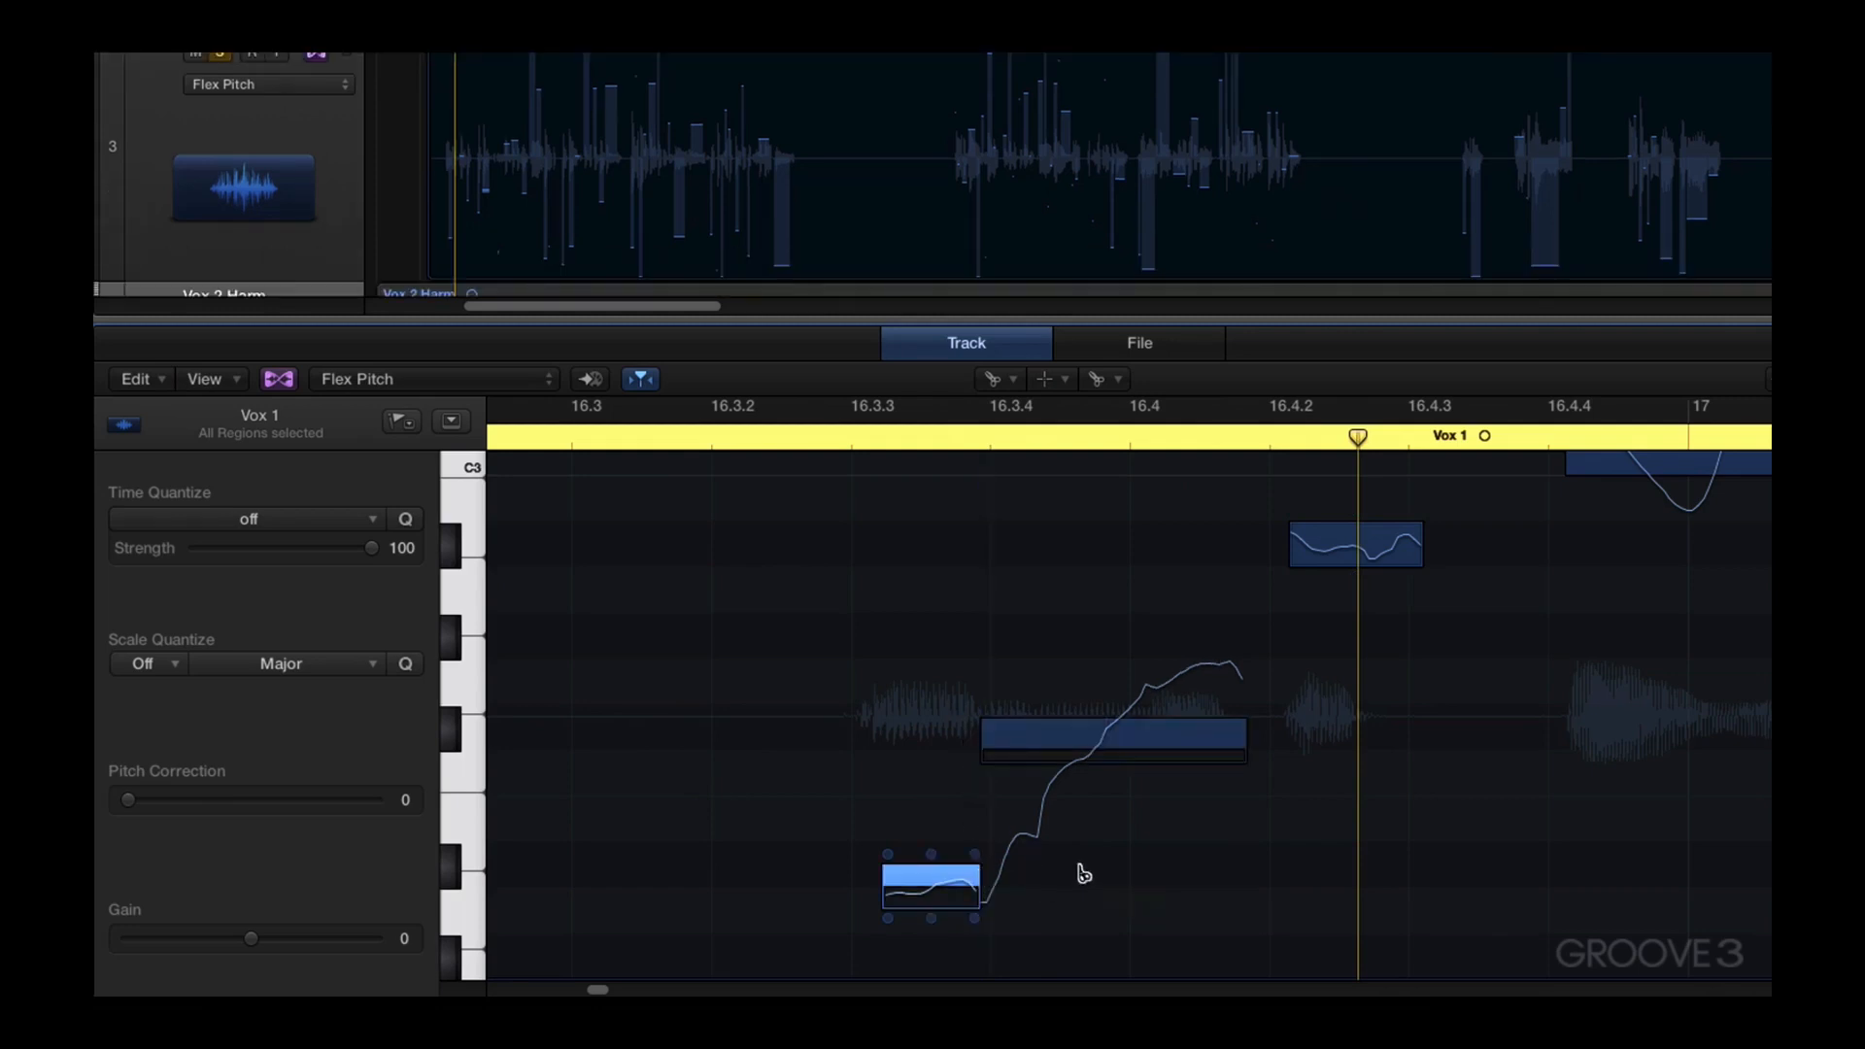
click(1142, 738)
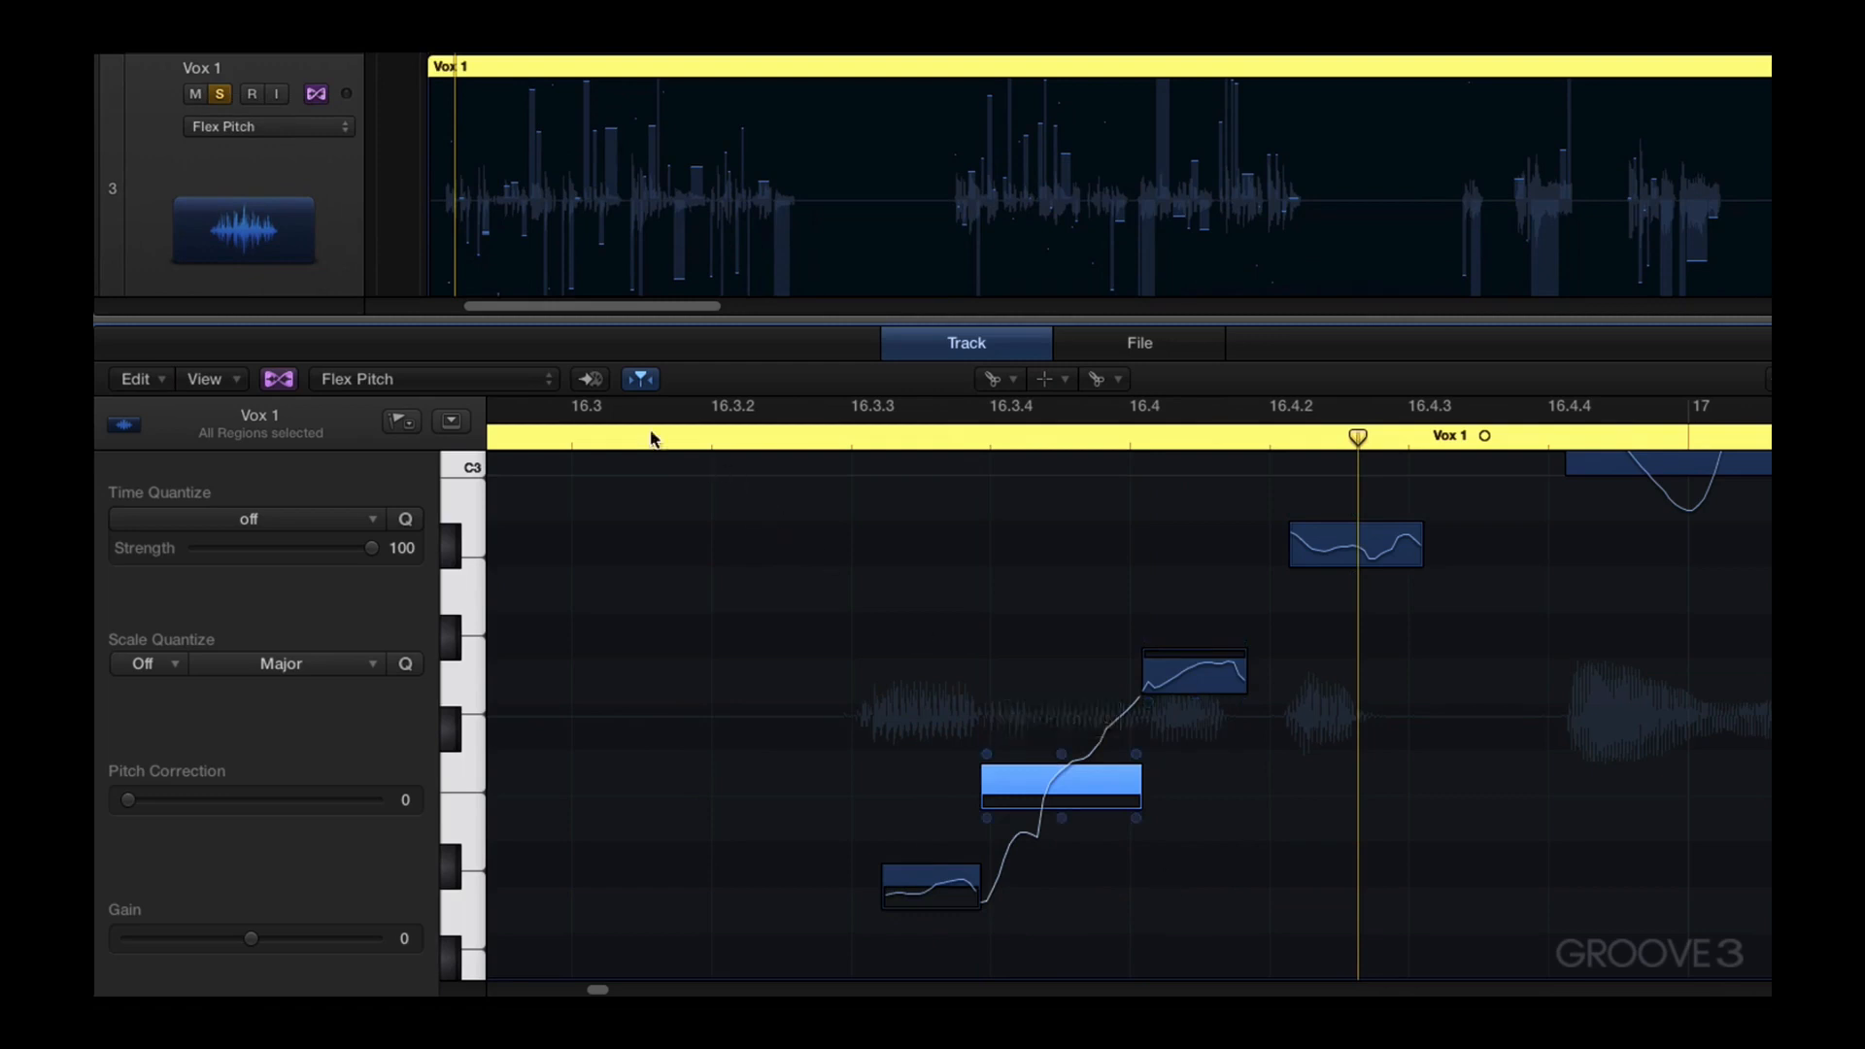
click(616, 450)
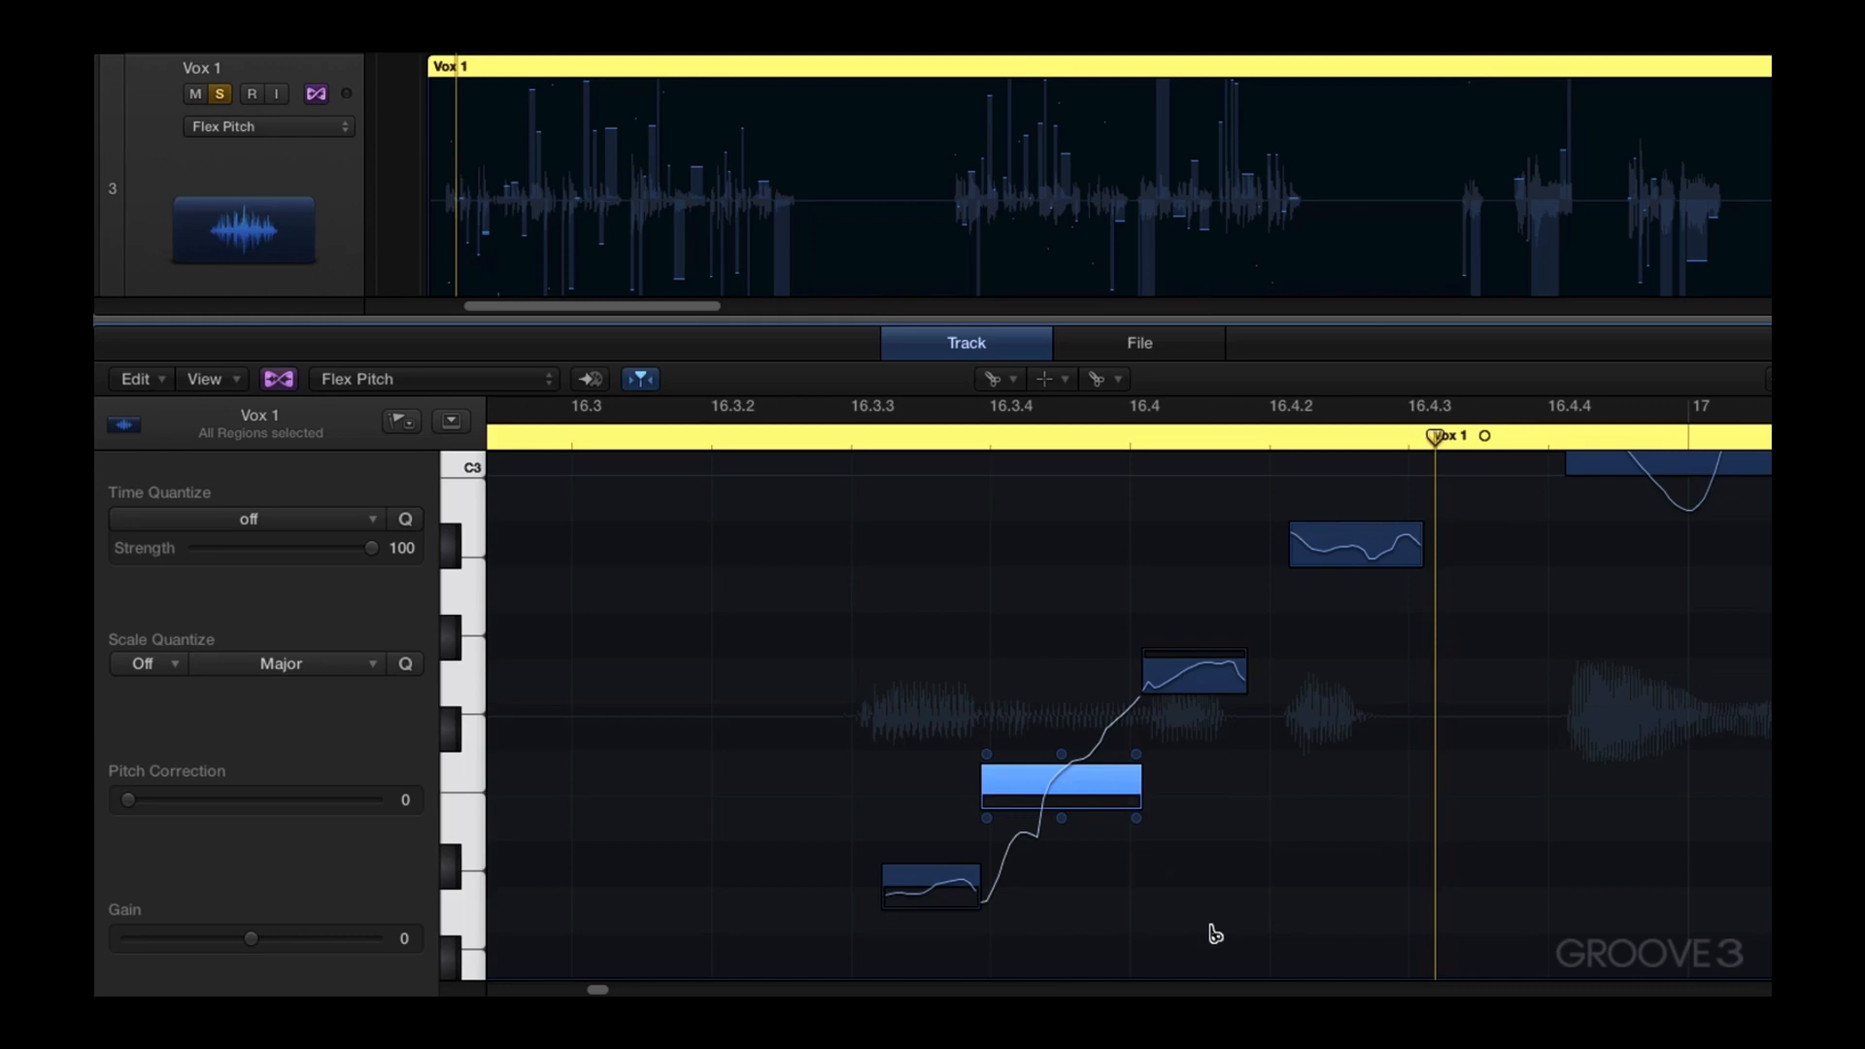
Merge the three split notes into one with the Glue tool and play back the result
key(t)
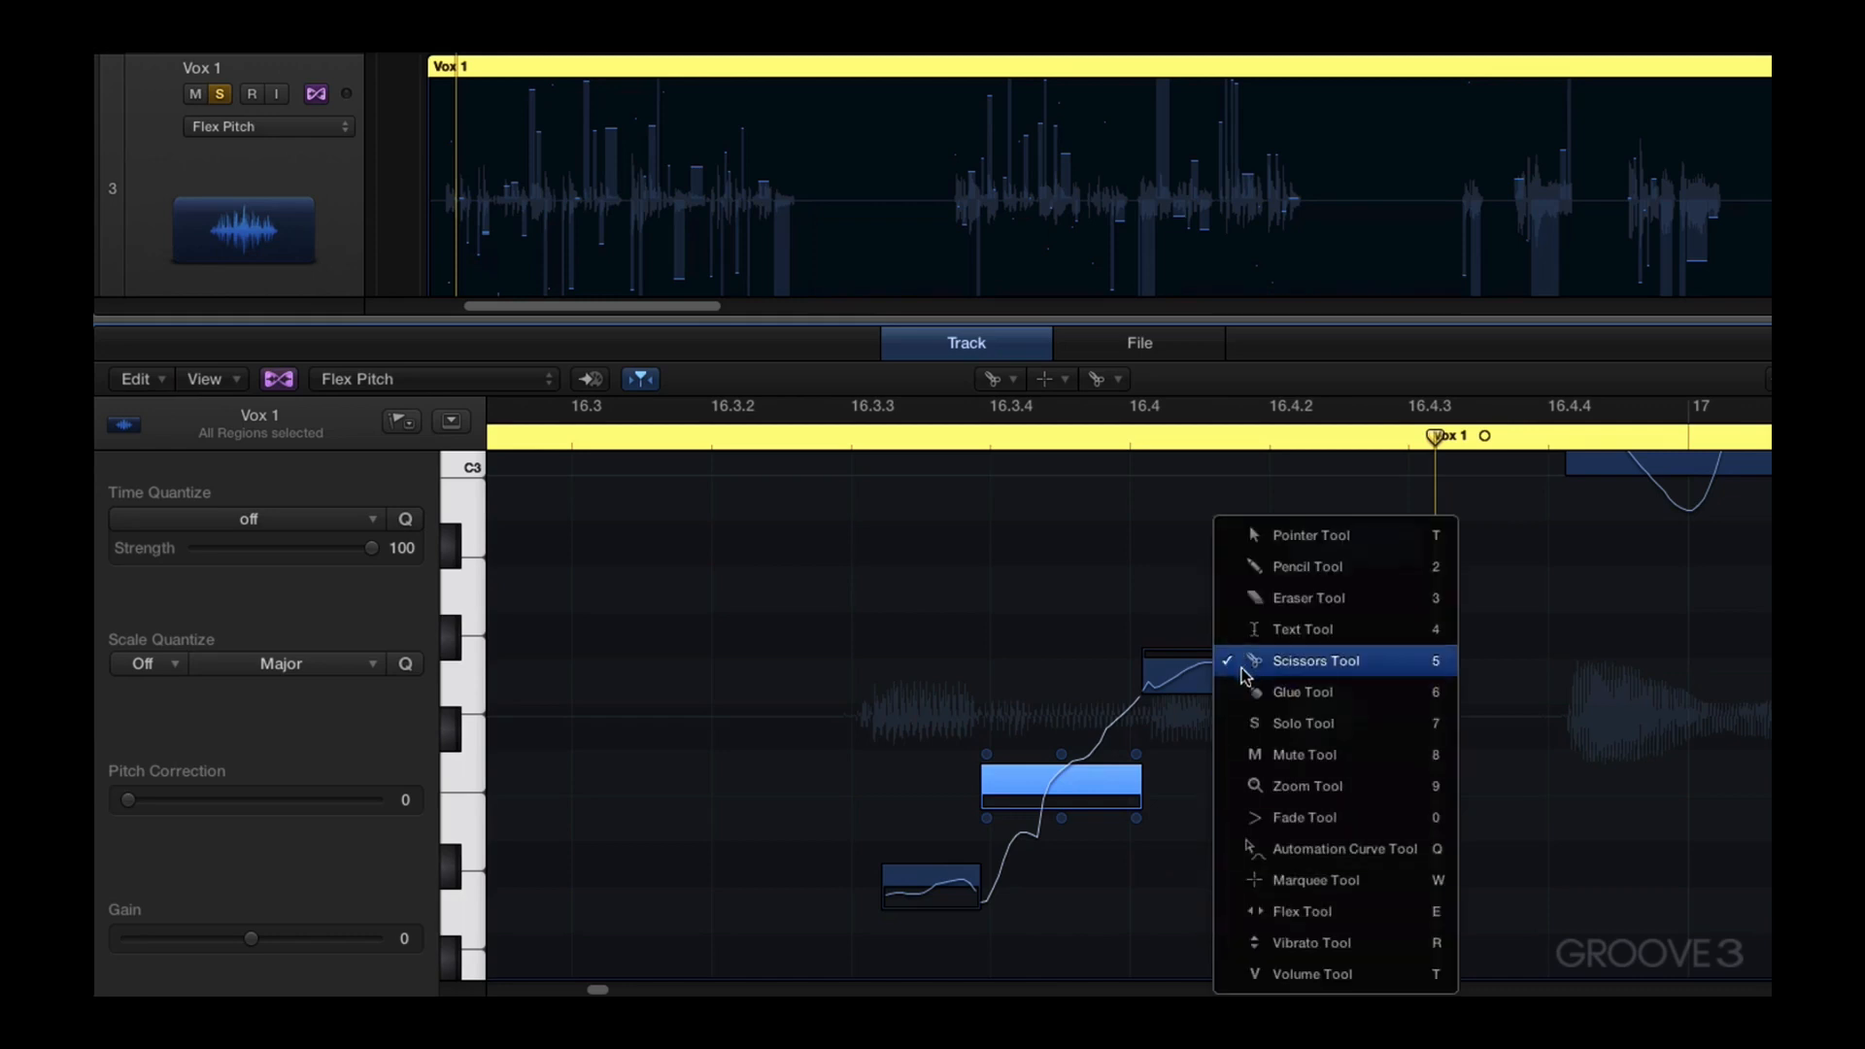
key(6)
drag(767, 580, 1224, 941)
click(1093, 782)
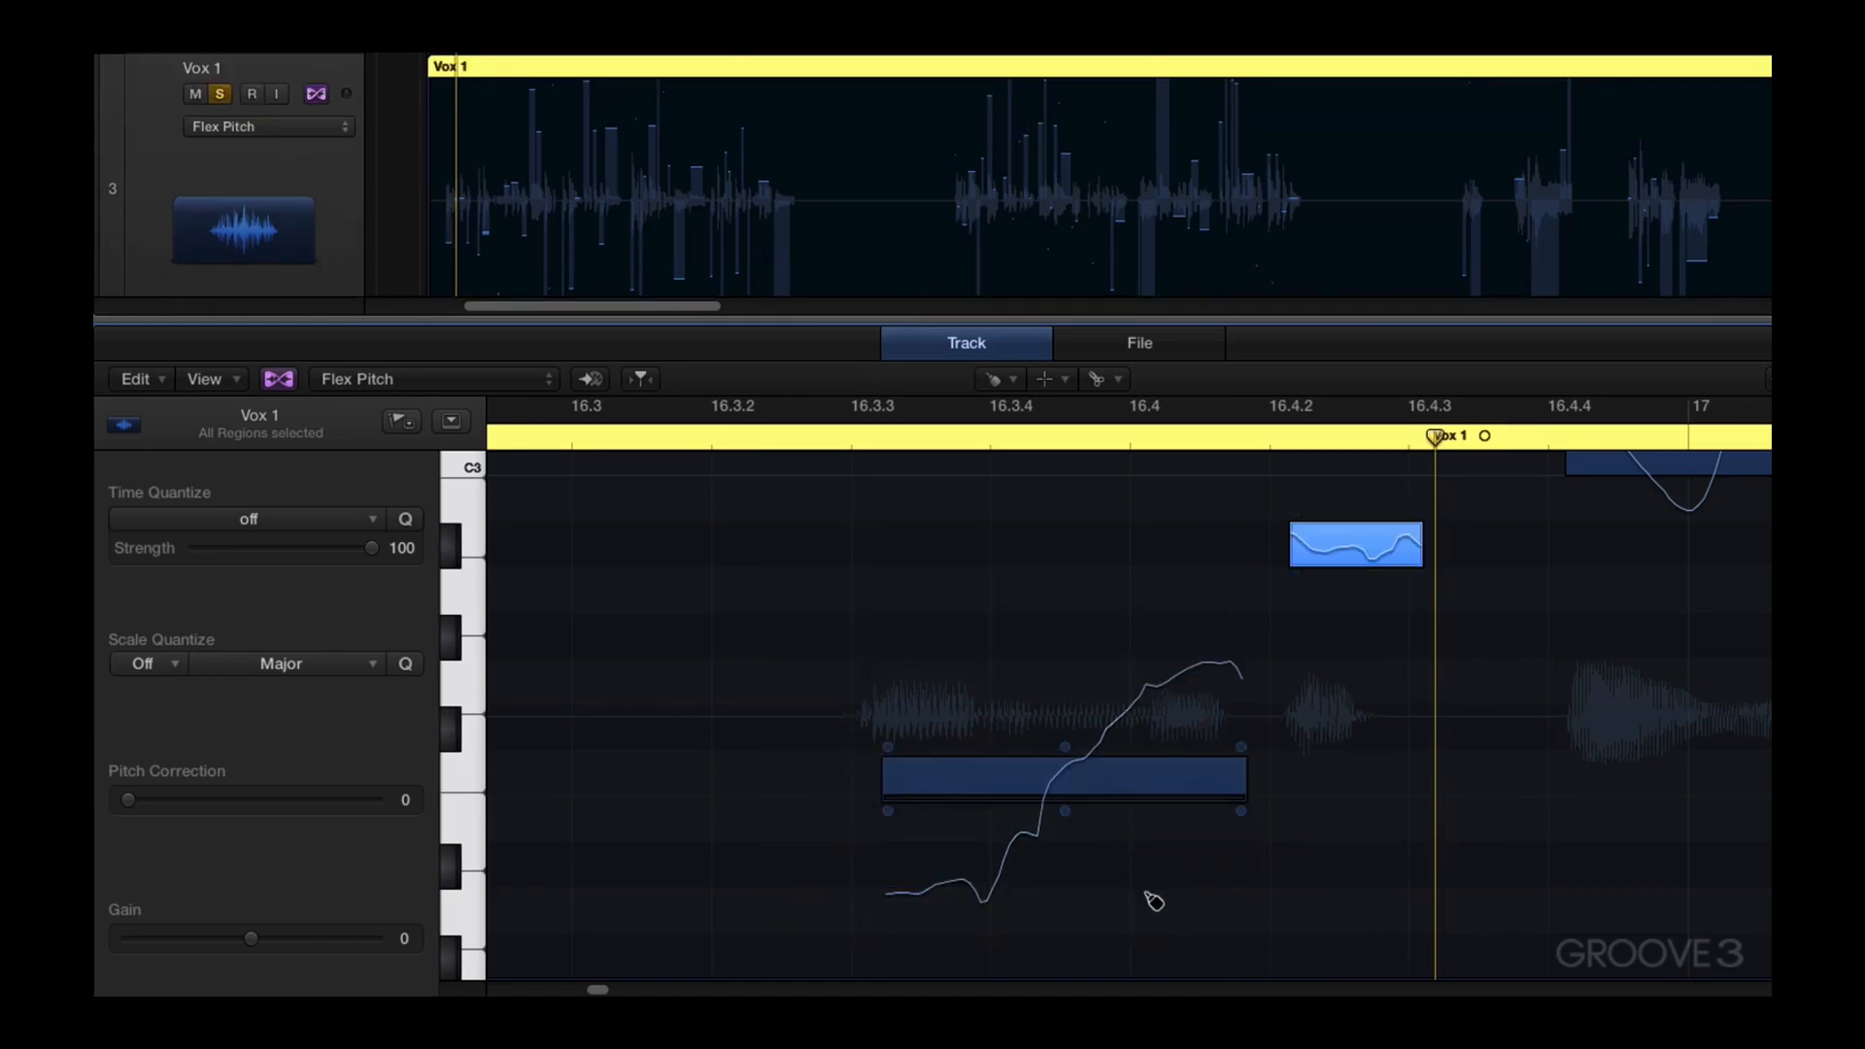
key(space)
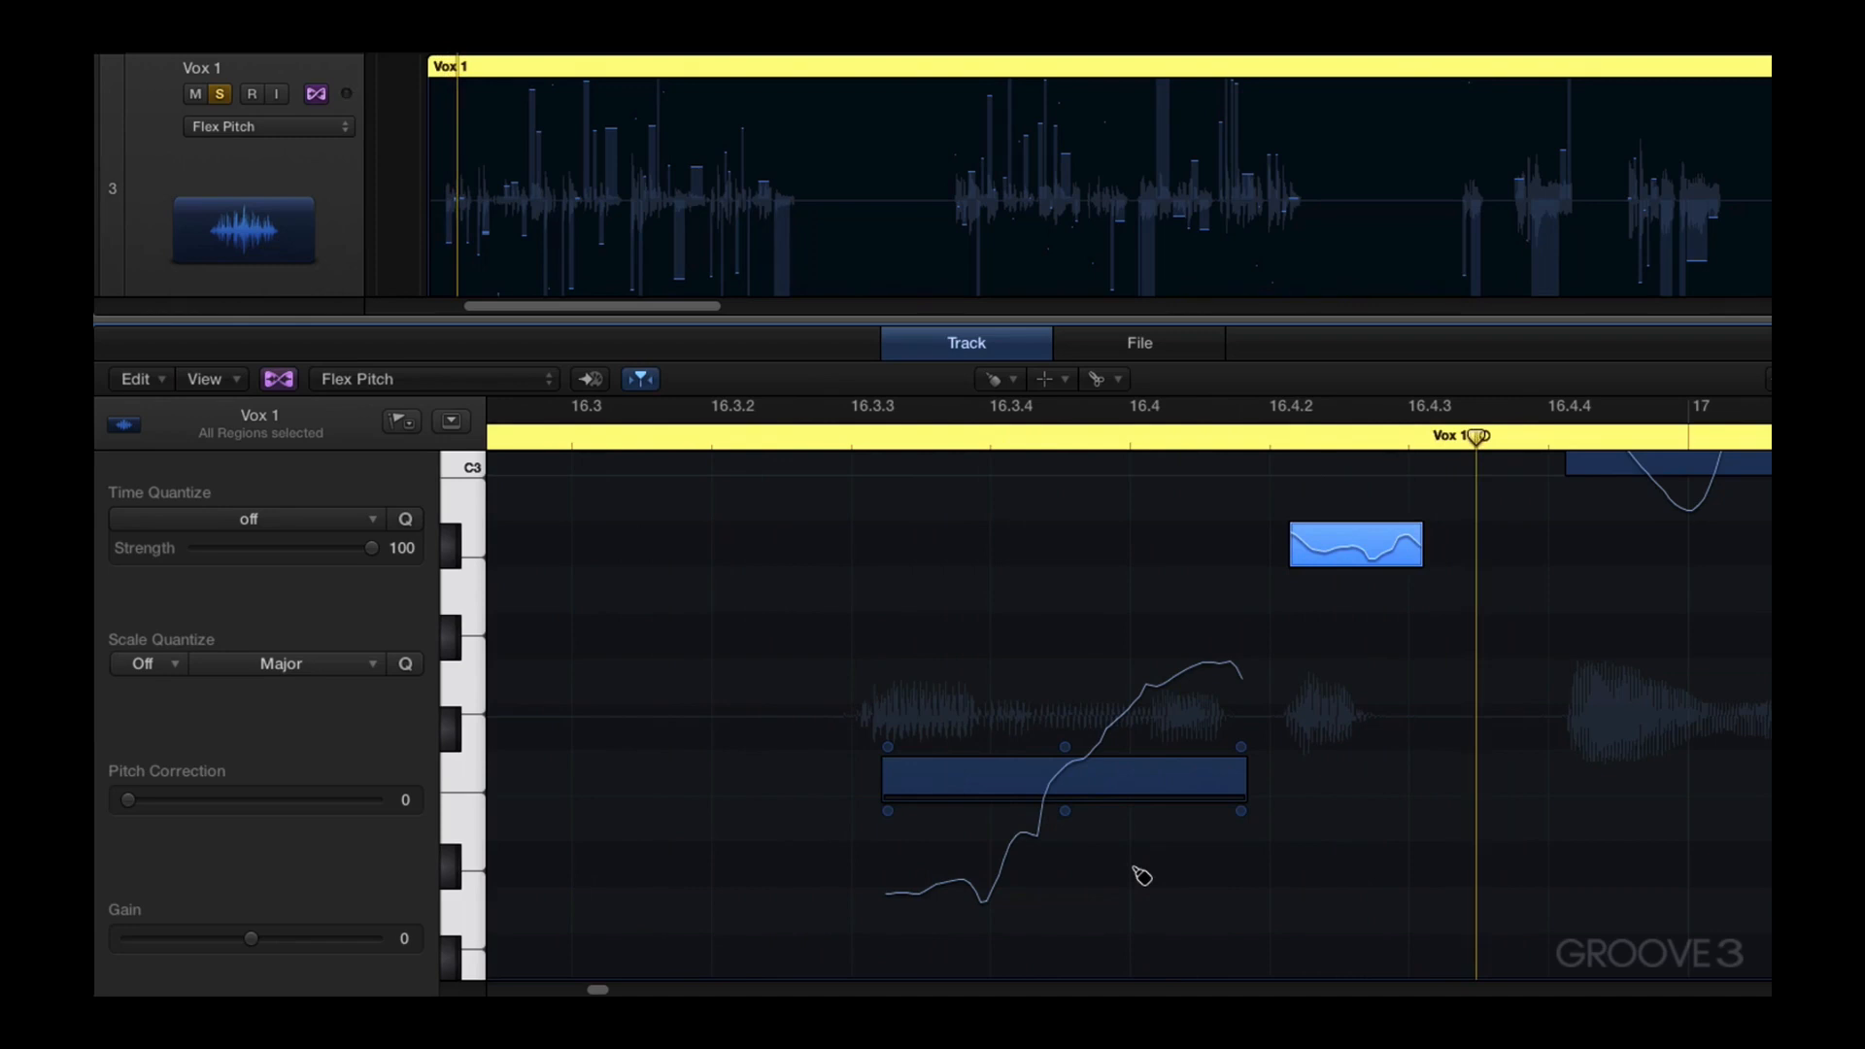
With the Pencil tool, redraw the long note's section from 16.3.4 as a separate note above C3, and play the phrase from about 16.3.2
key(t)
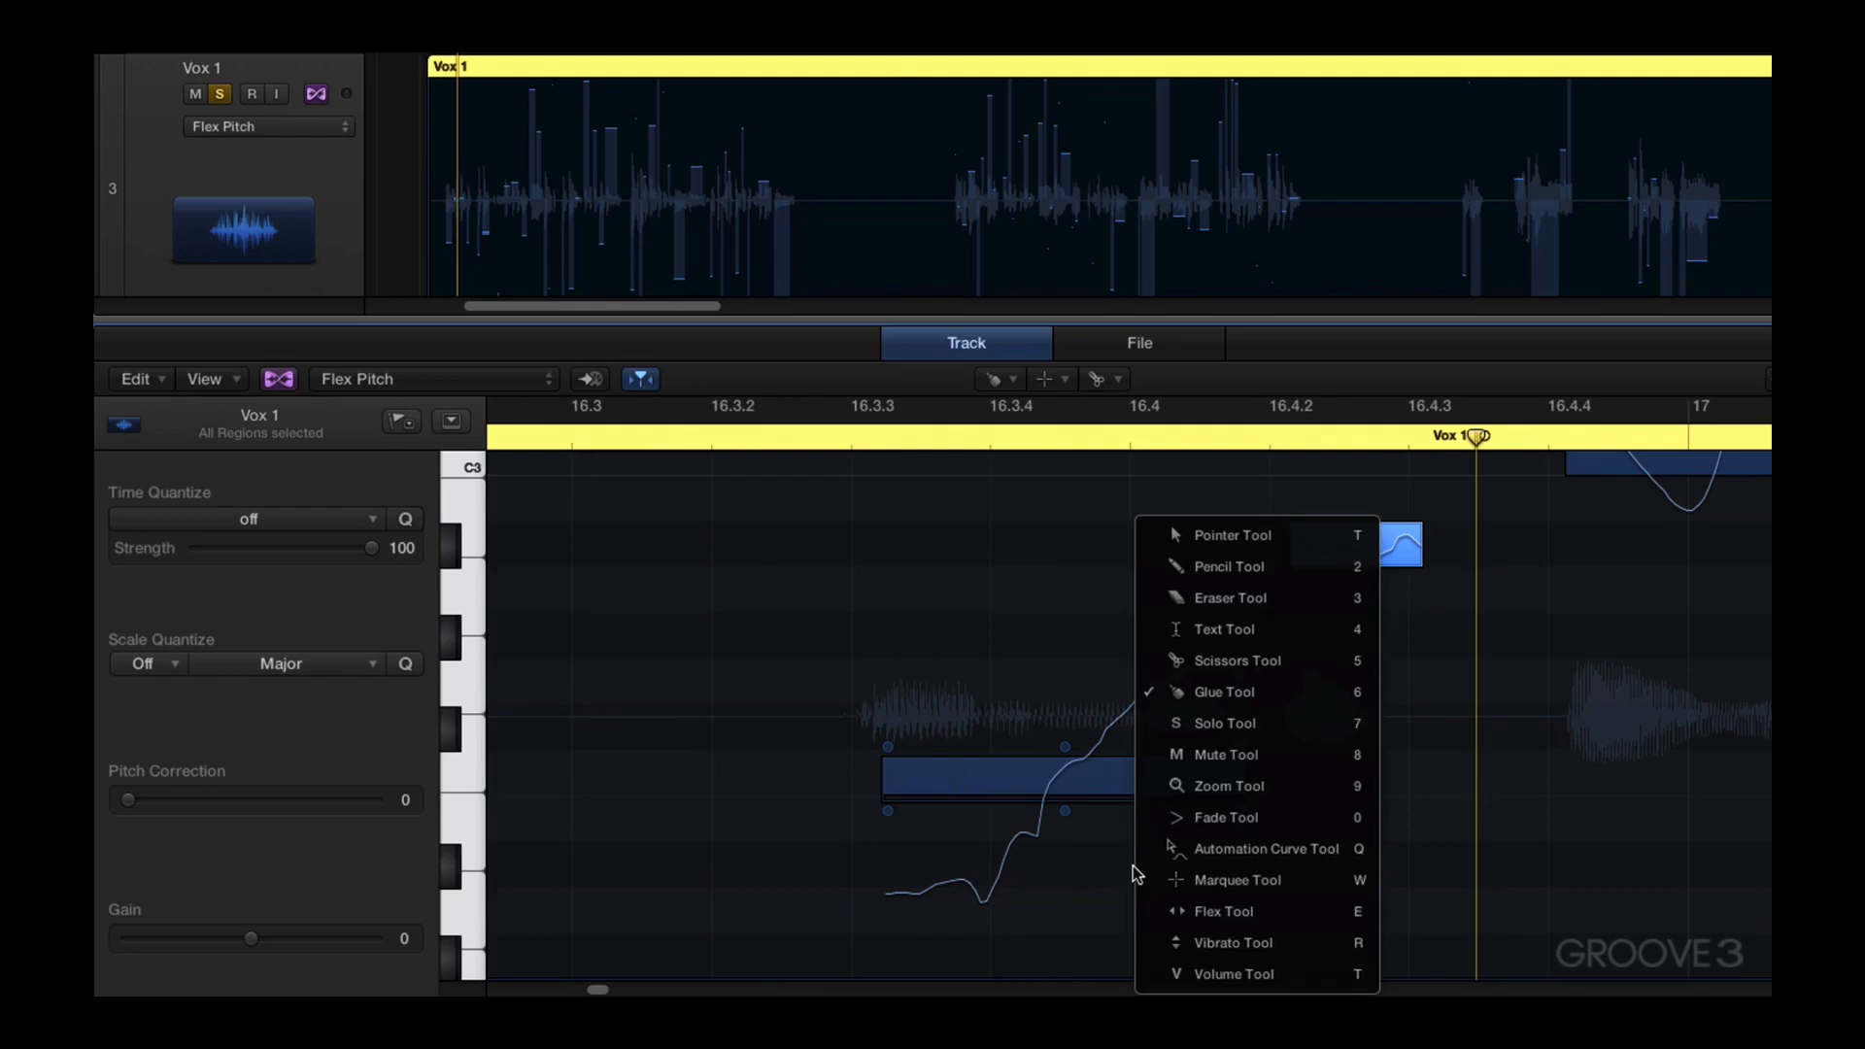
click(1249, 571)
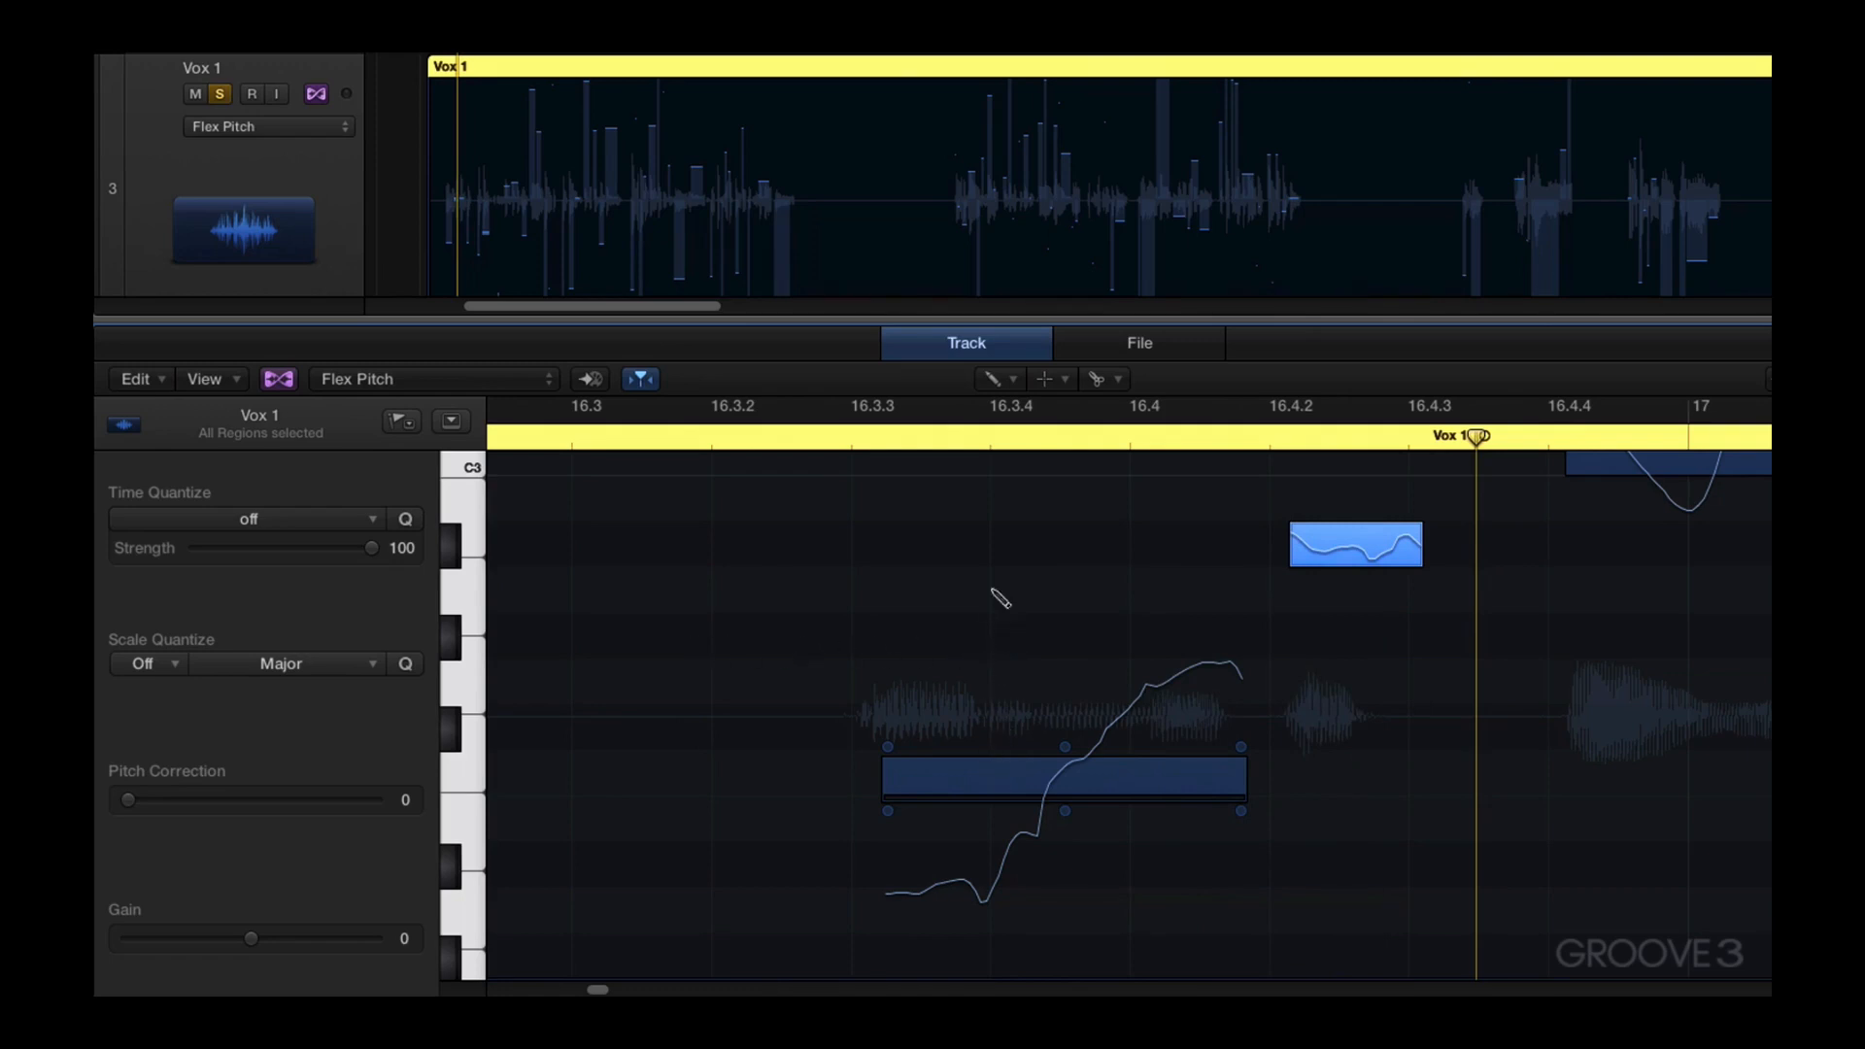
scroll(996, 520, up, 3)
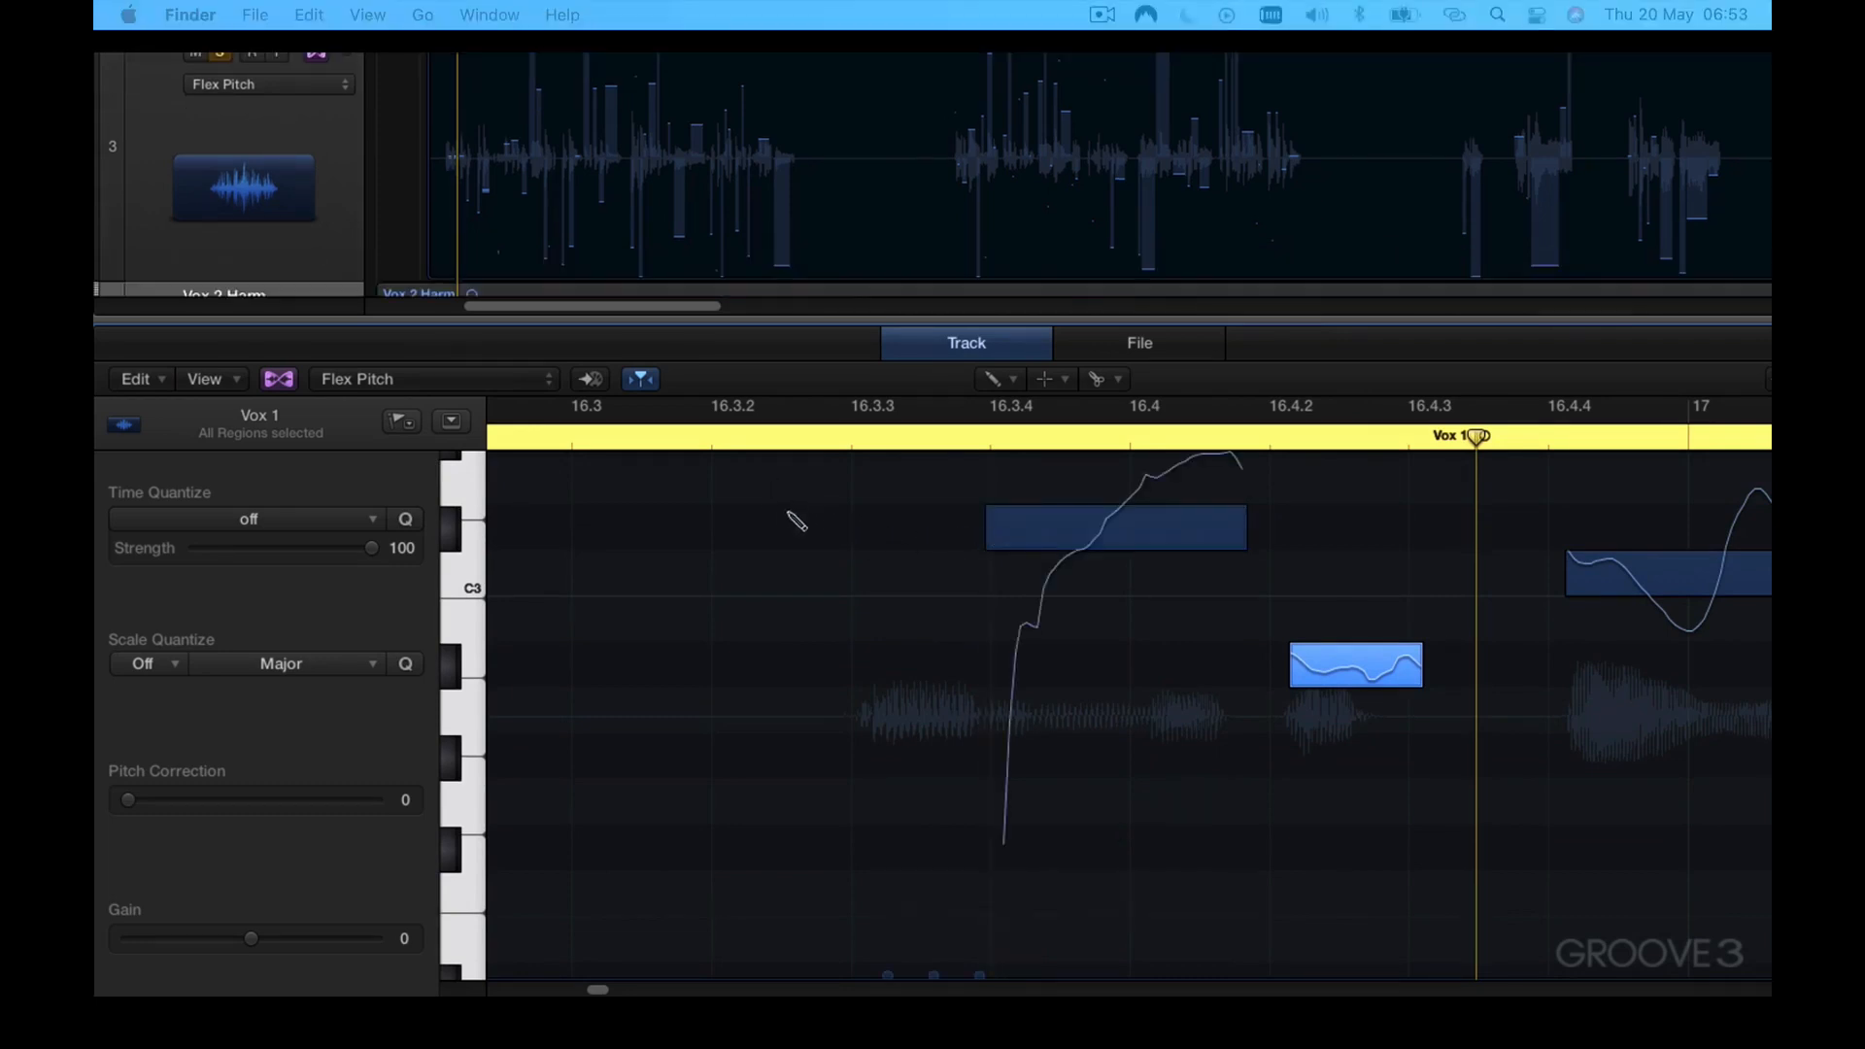
key(super+Up)
key(super+Up)
key(super+Up)
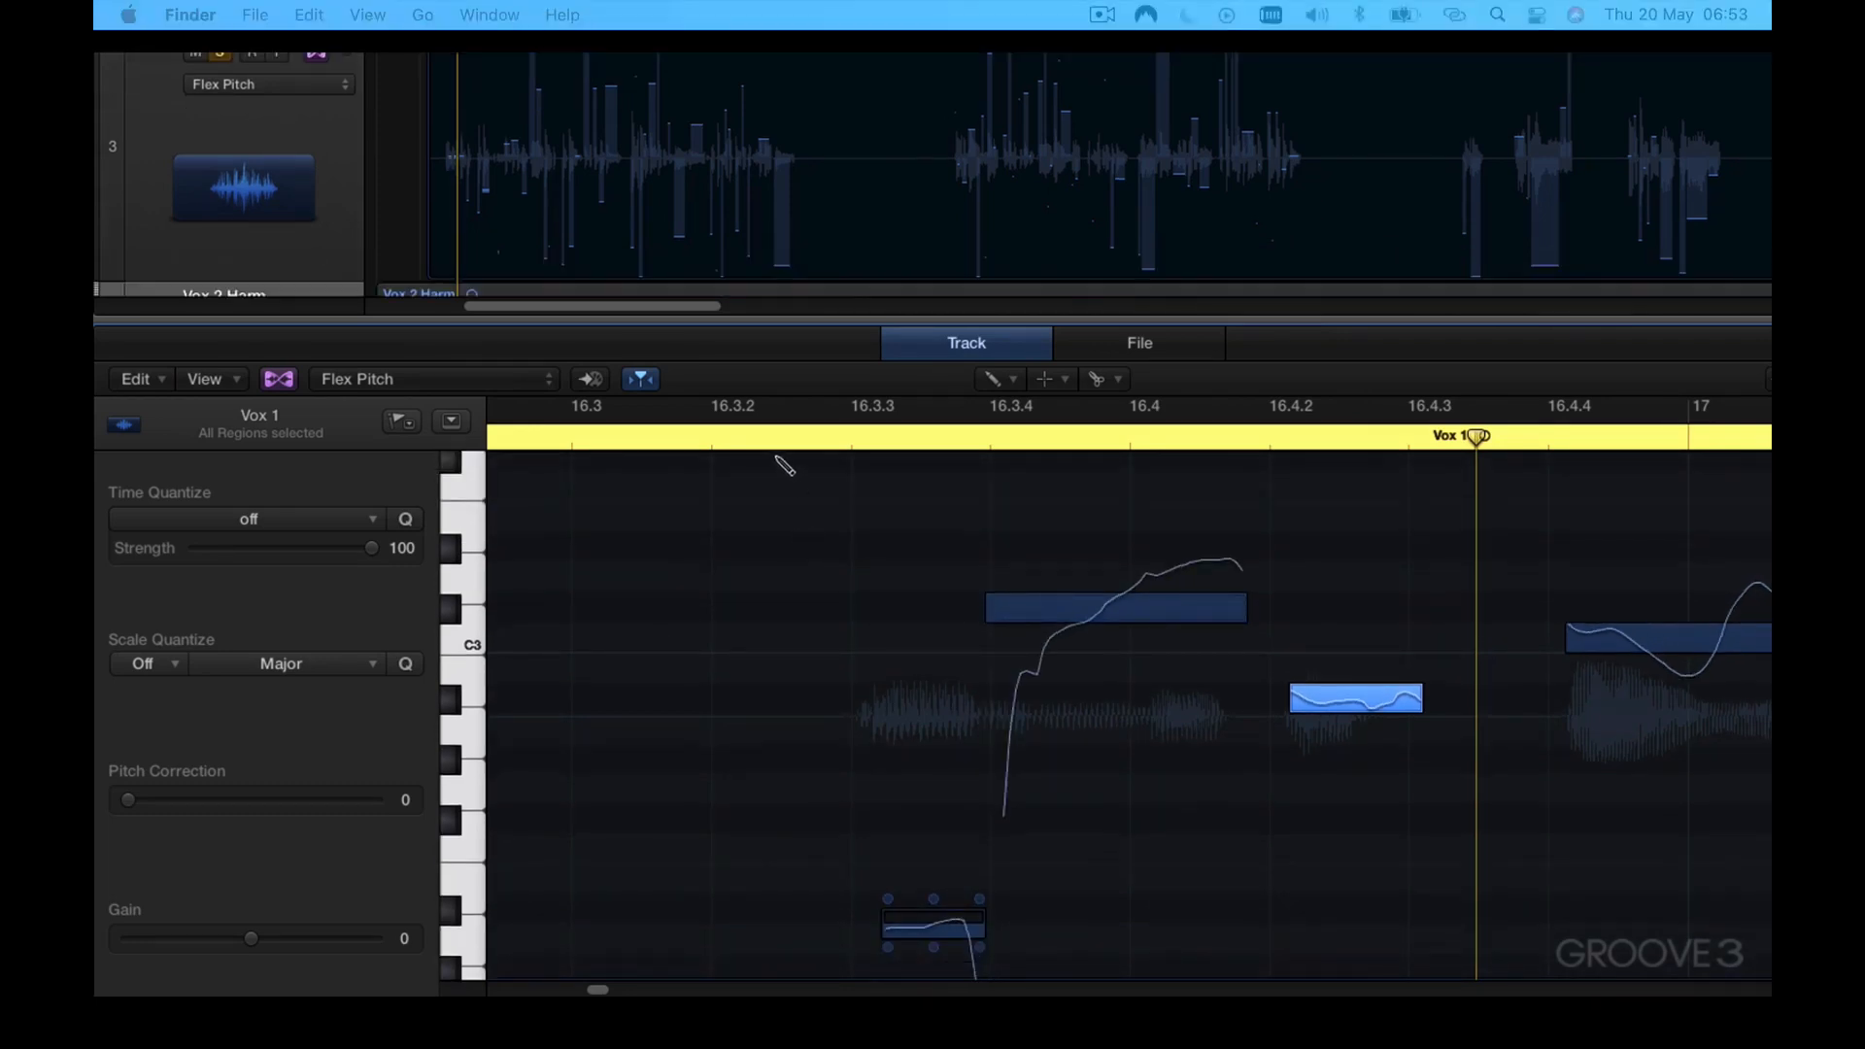
click(733, 446)
key(space)
key(super+Tab)
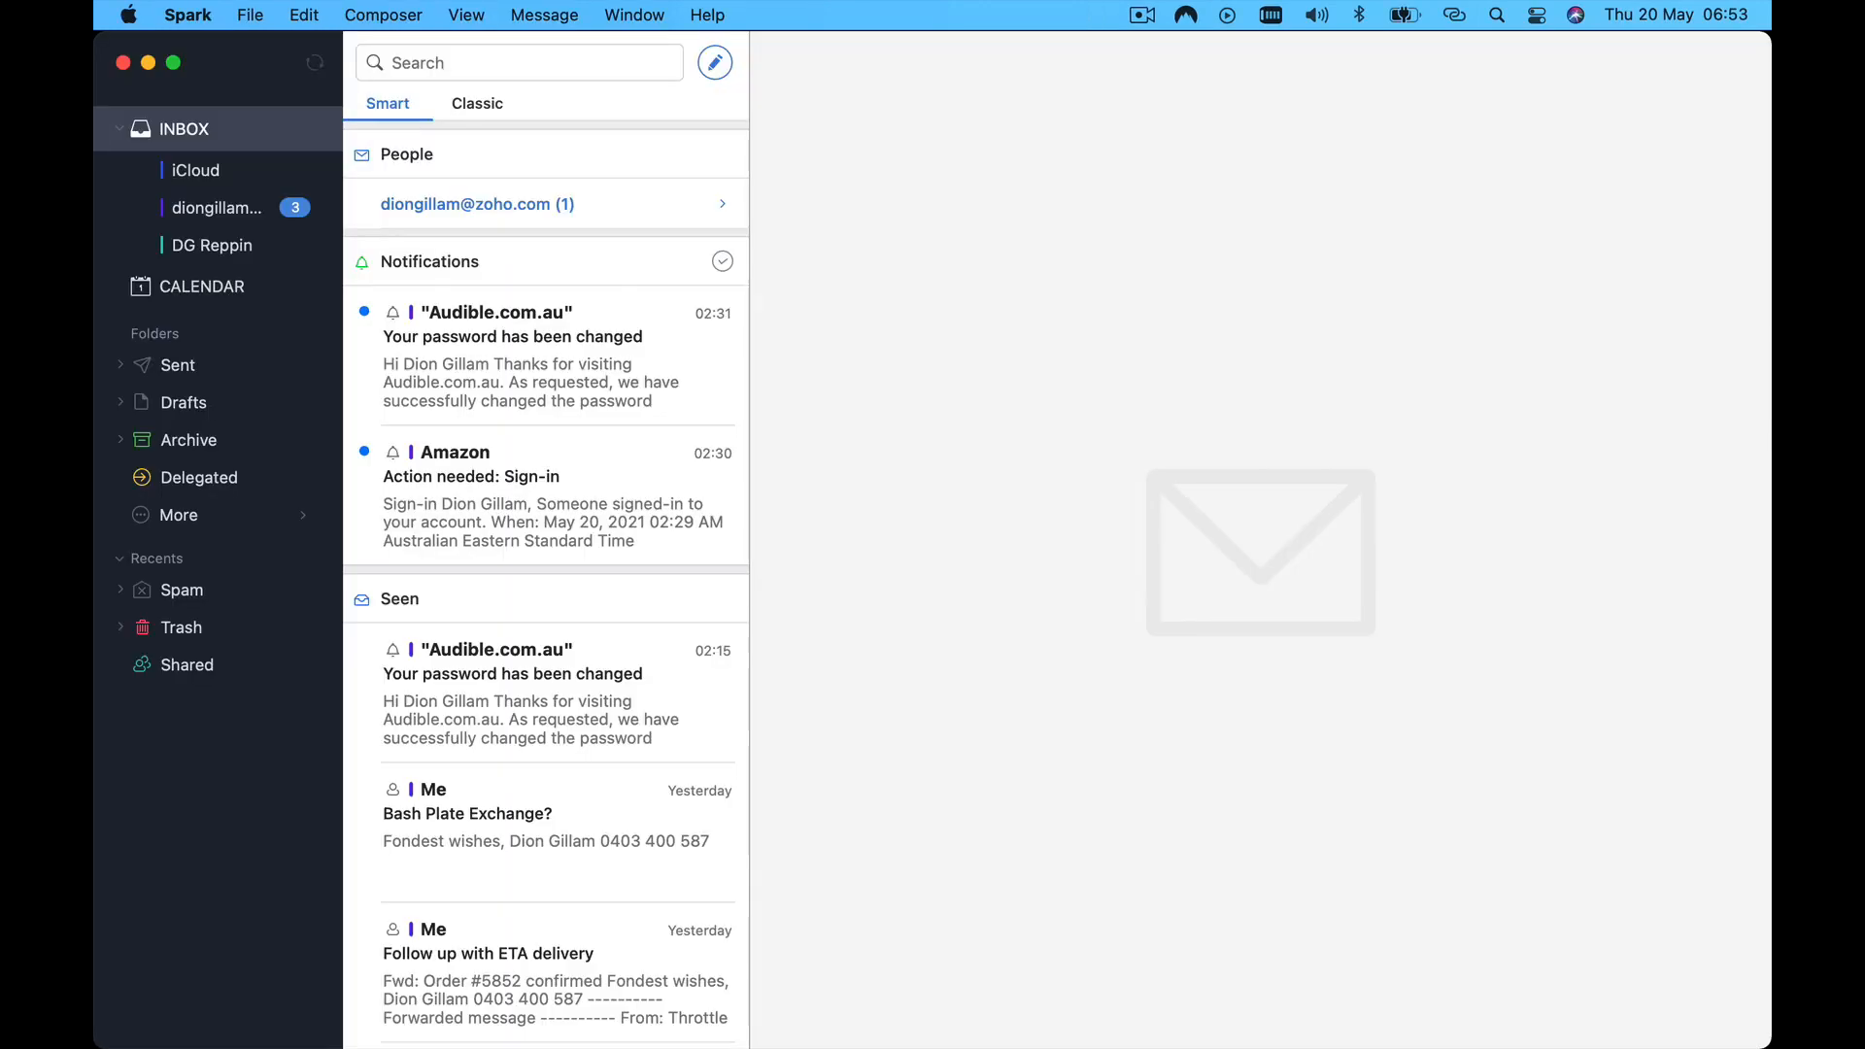
drag(282, 68, 94, 0)
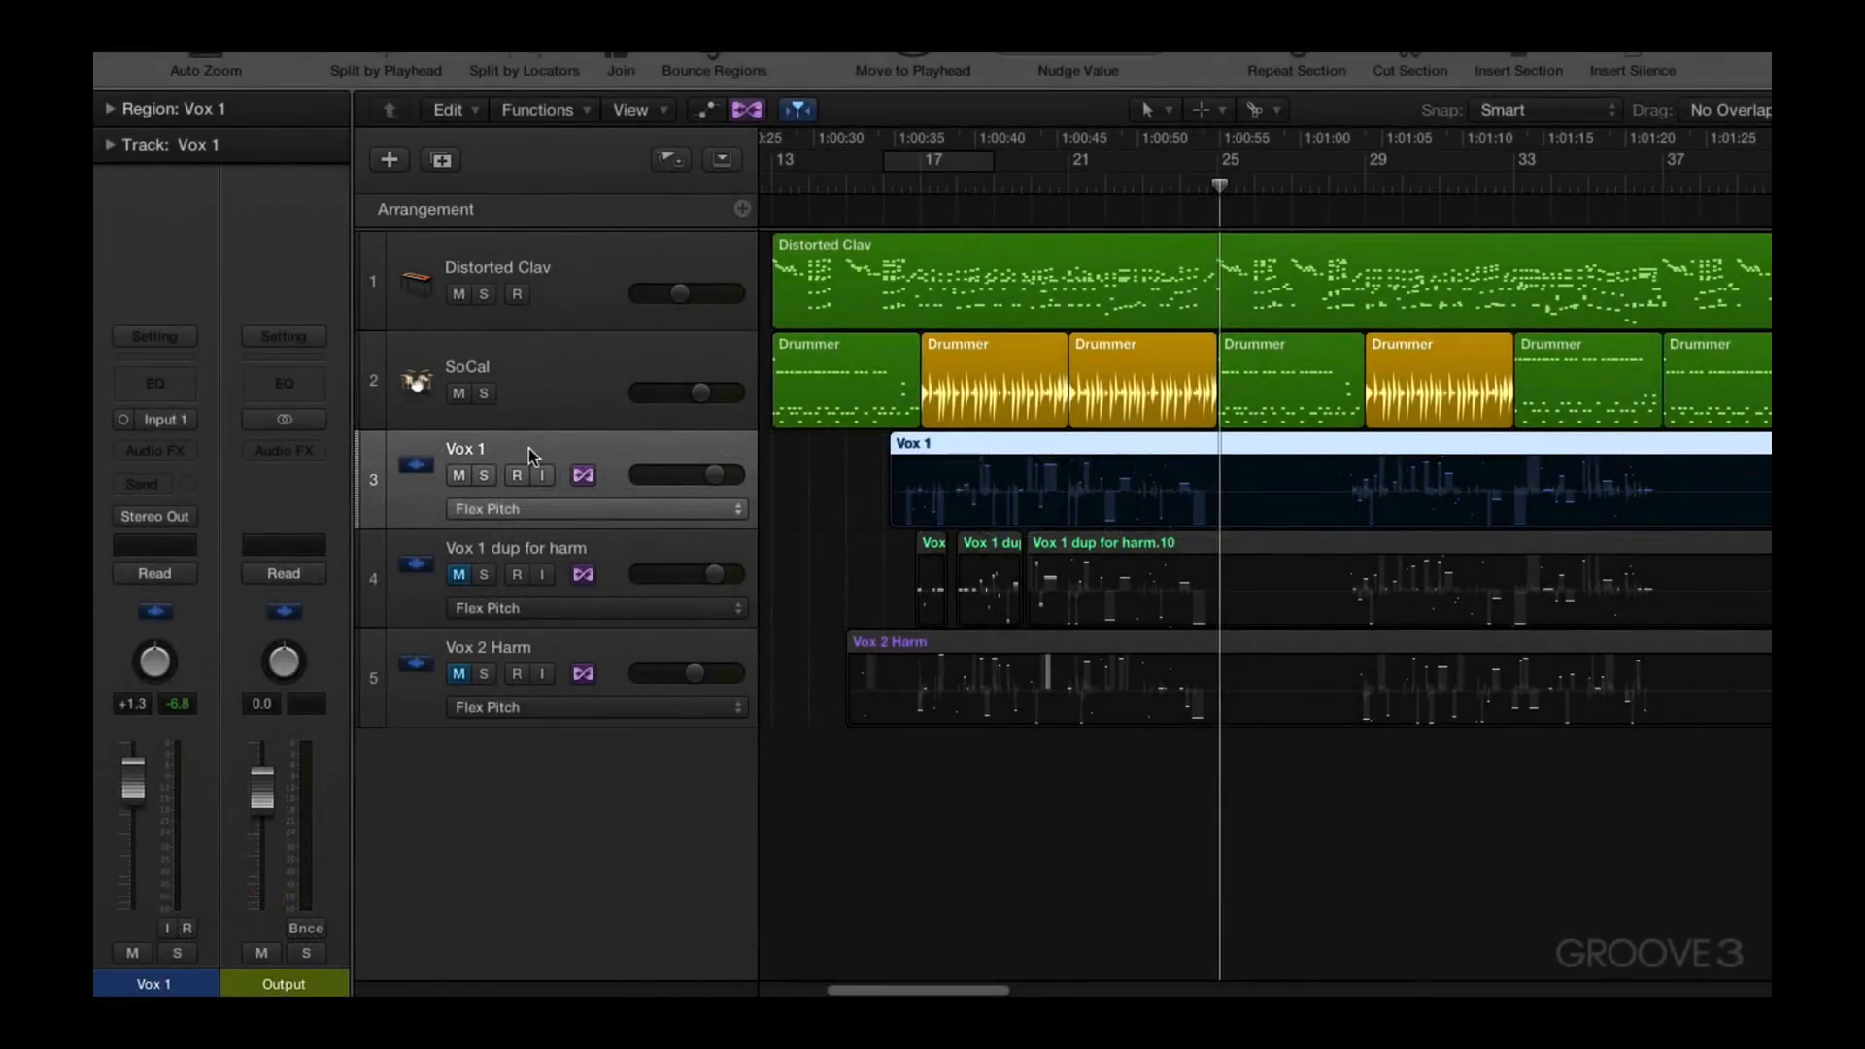
Play back the arrangement from just after bar 16, stopping after bar 19
click(888, 186)
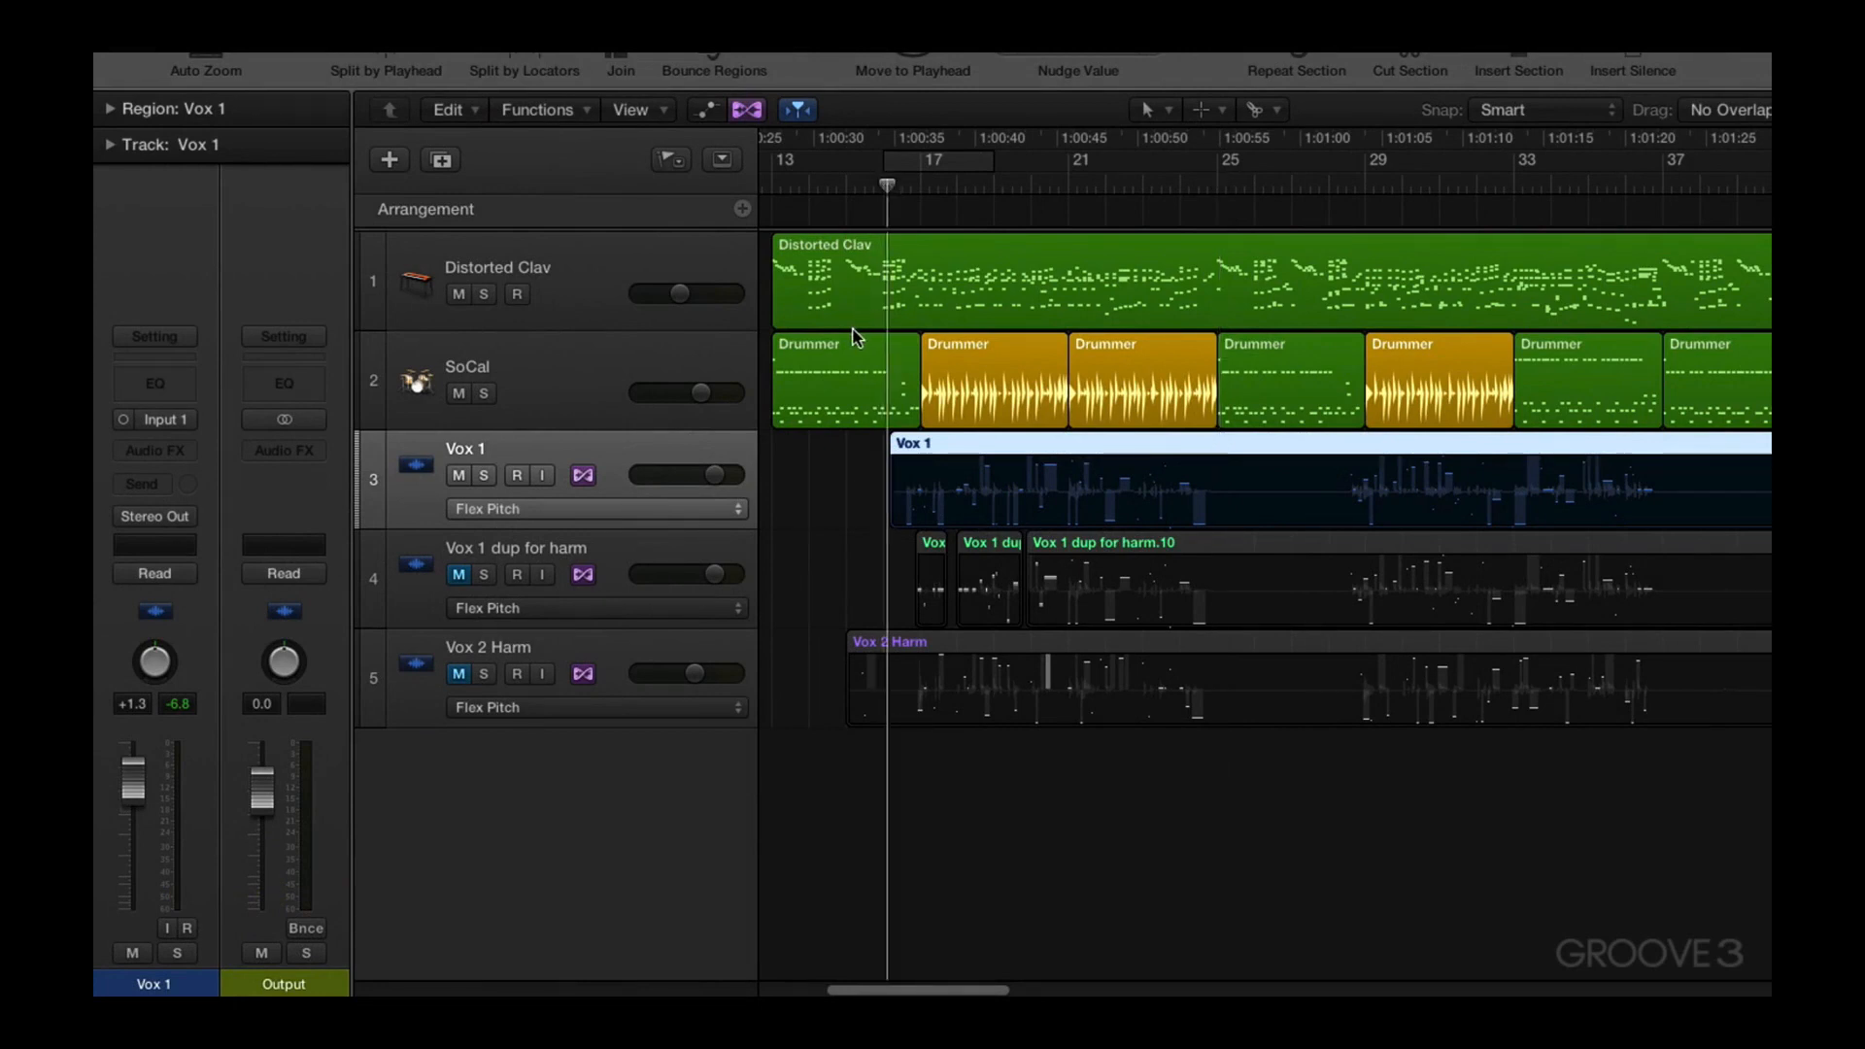
key(space)
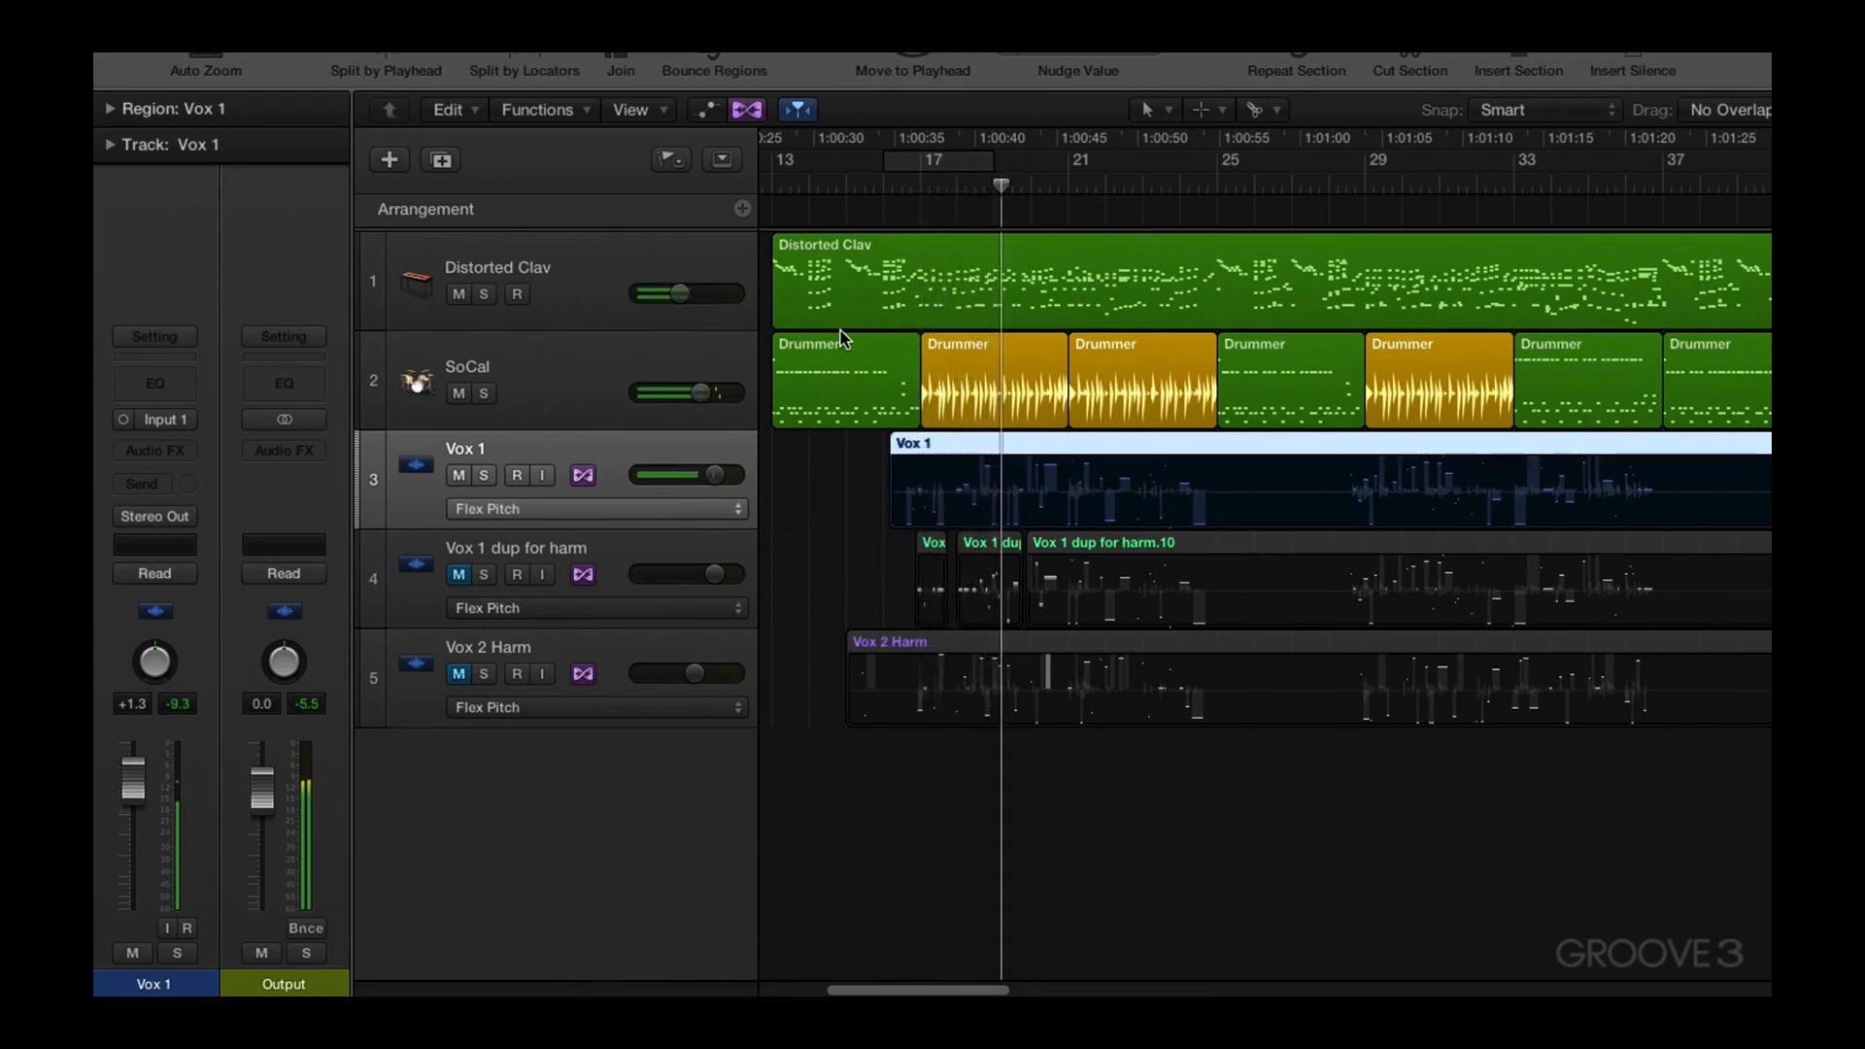
key(space)
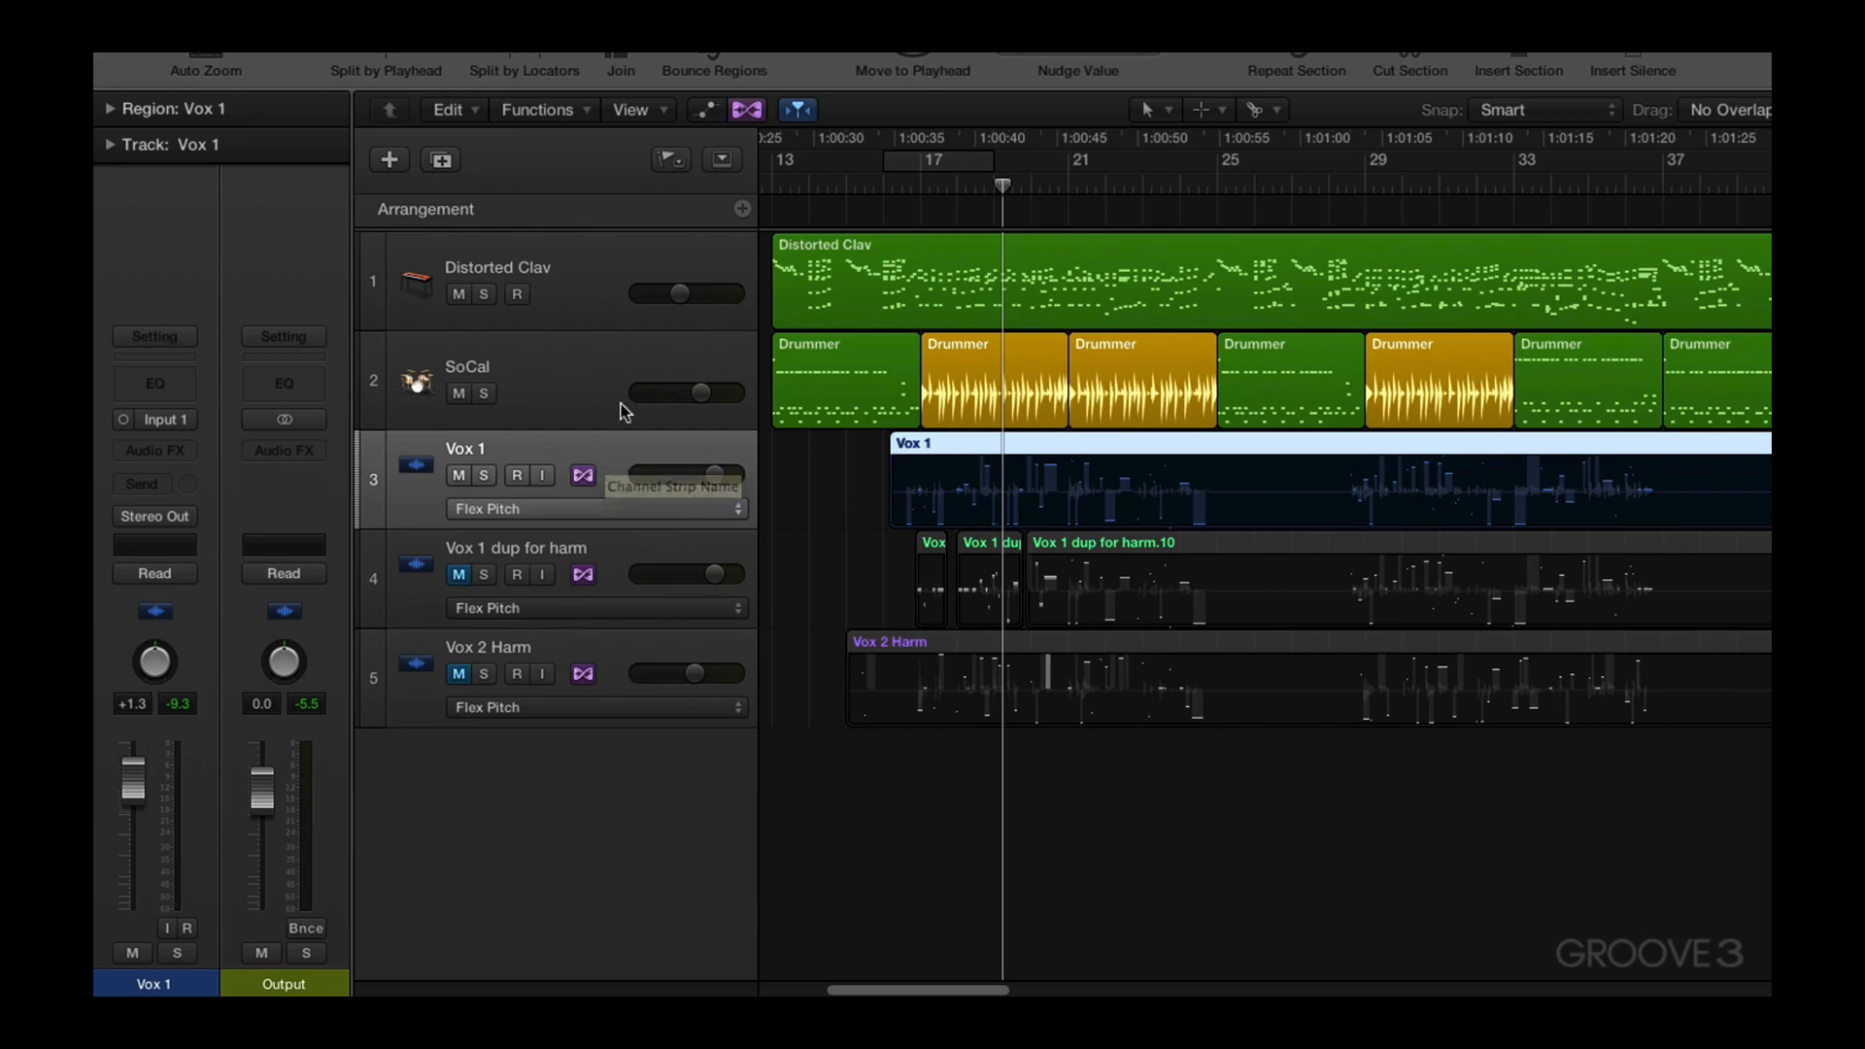
Create a new track with the same settings below Vox 1 and name it Vox dup
click(444, 161)
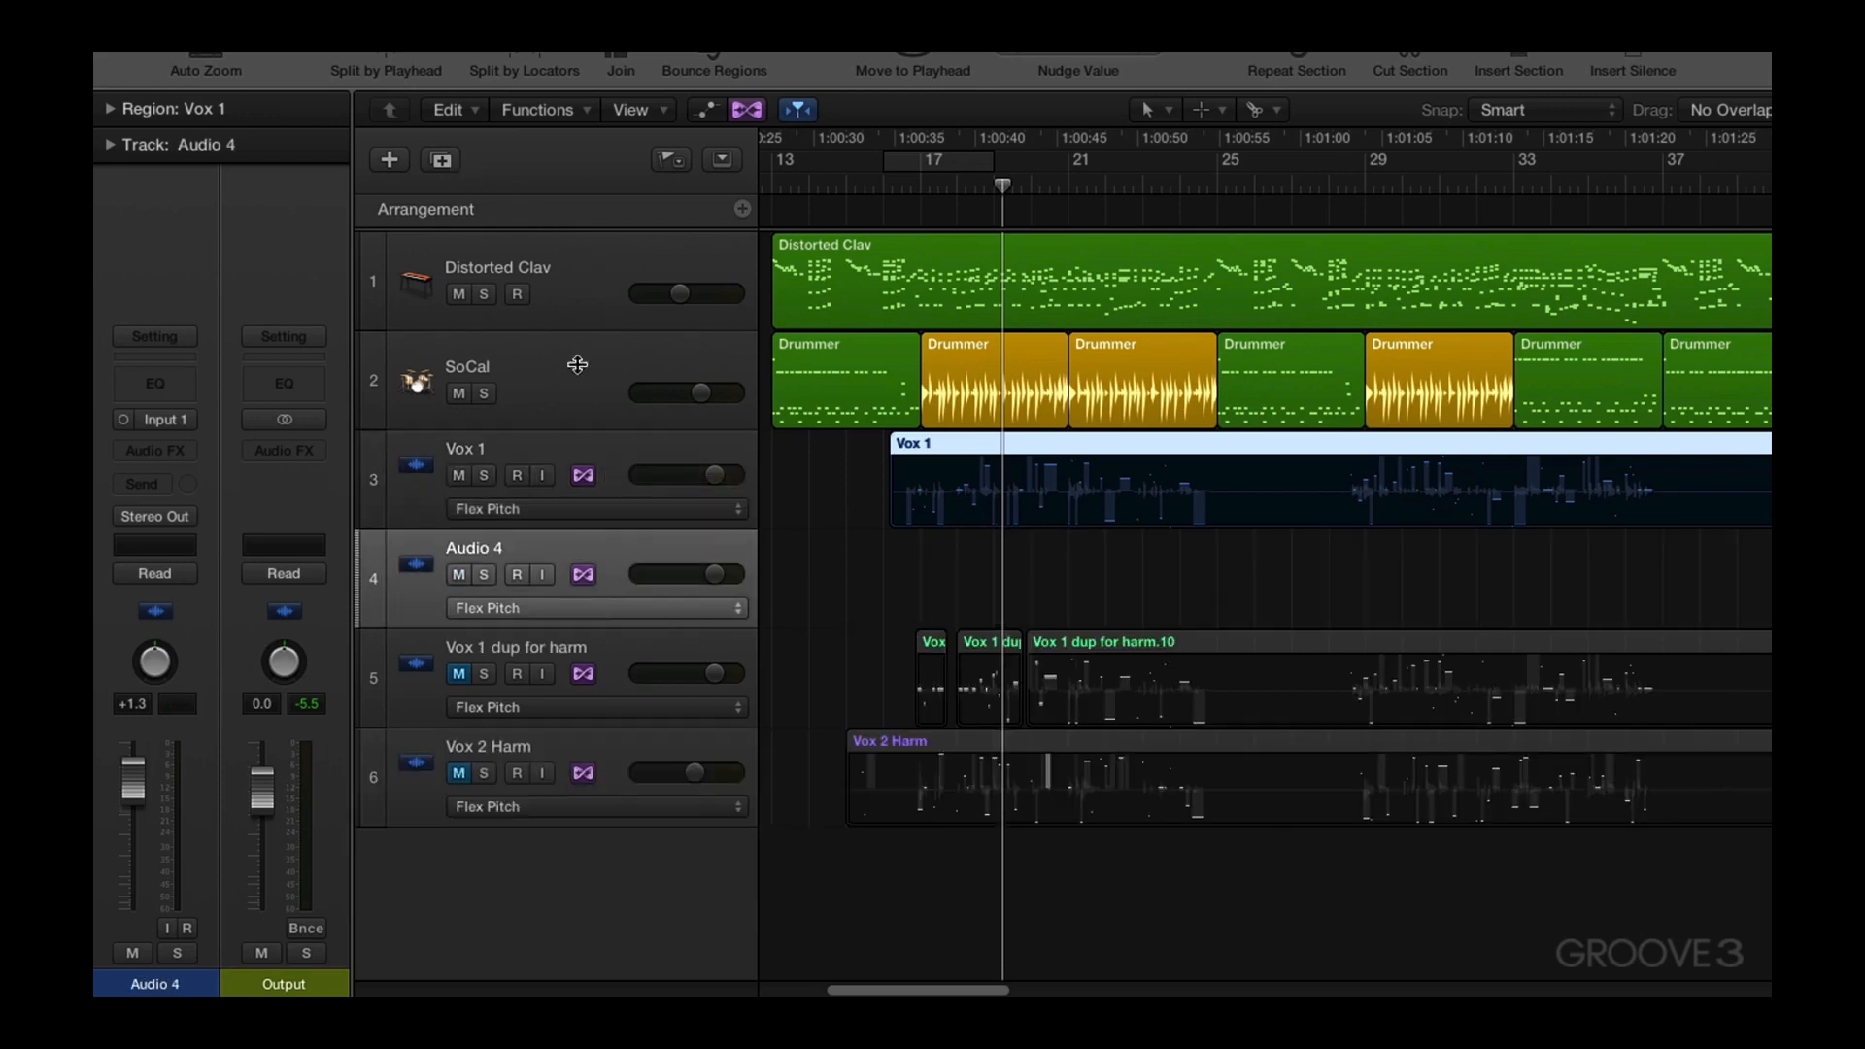
double_click(486, 548)
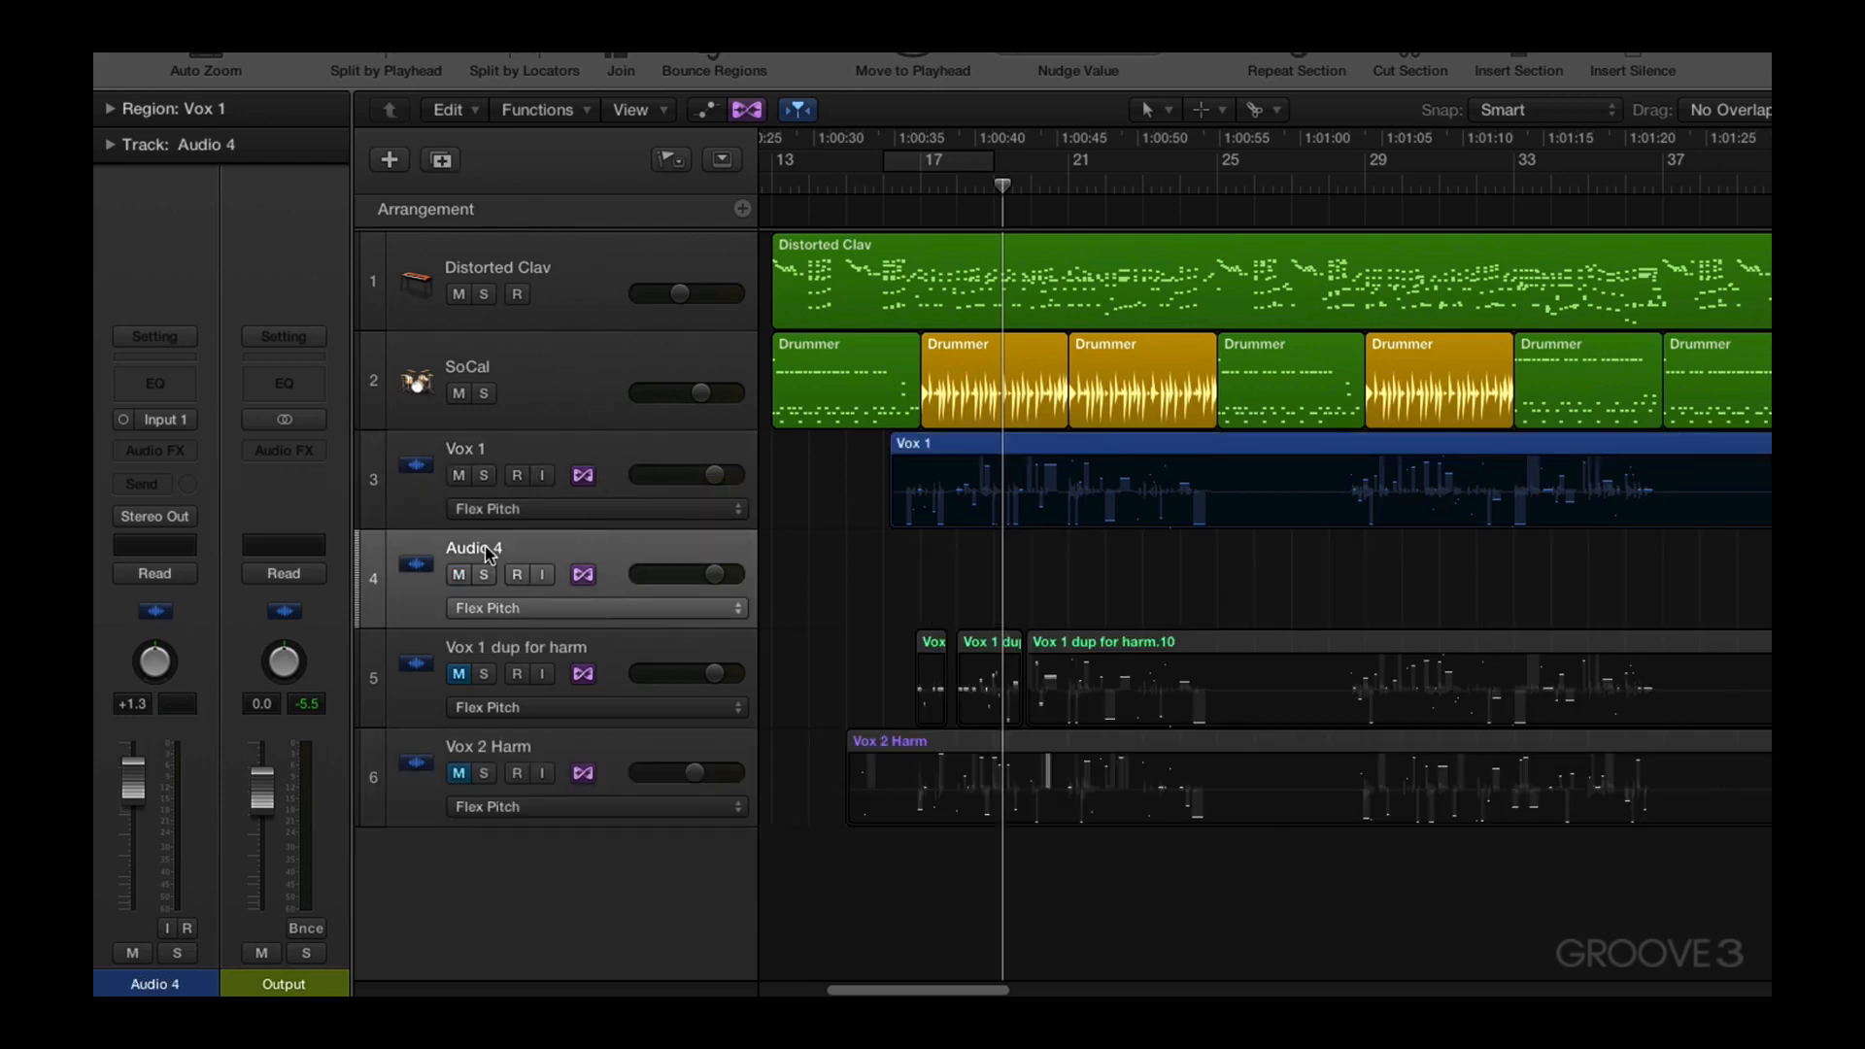
text(Vo)
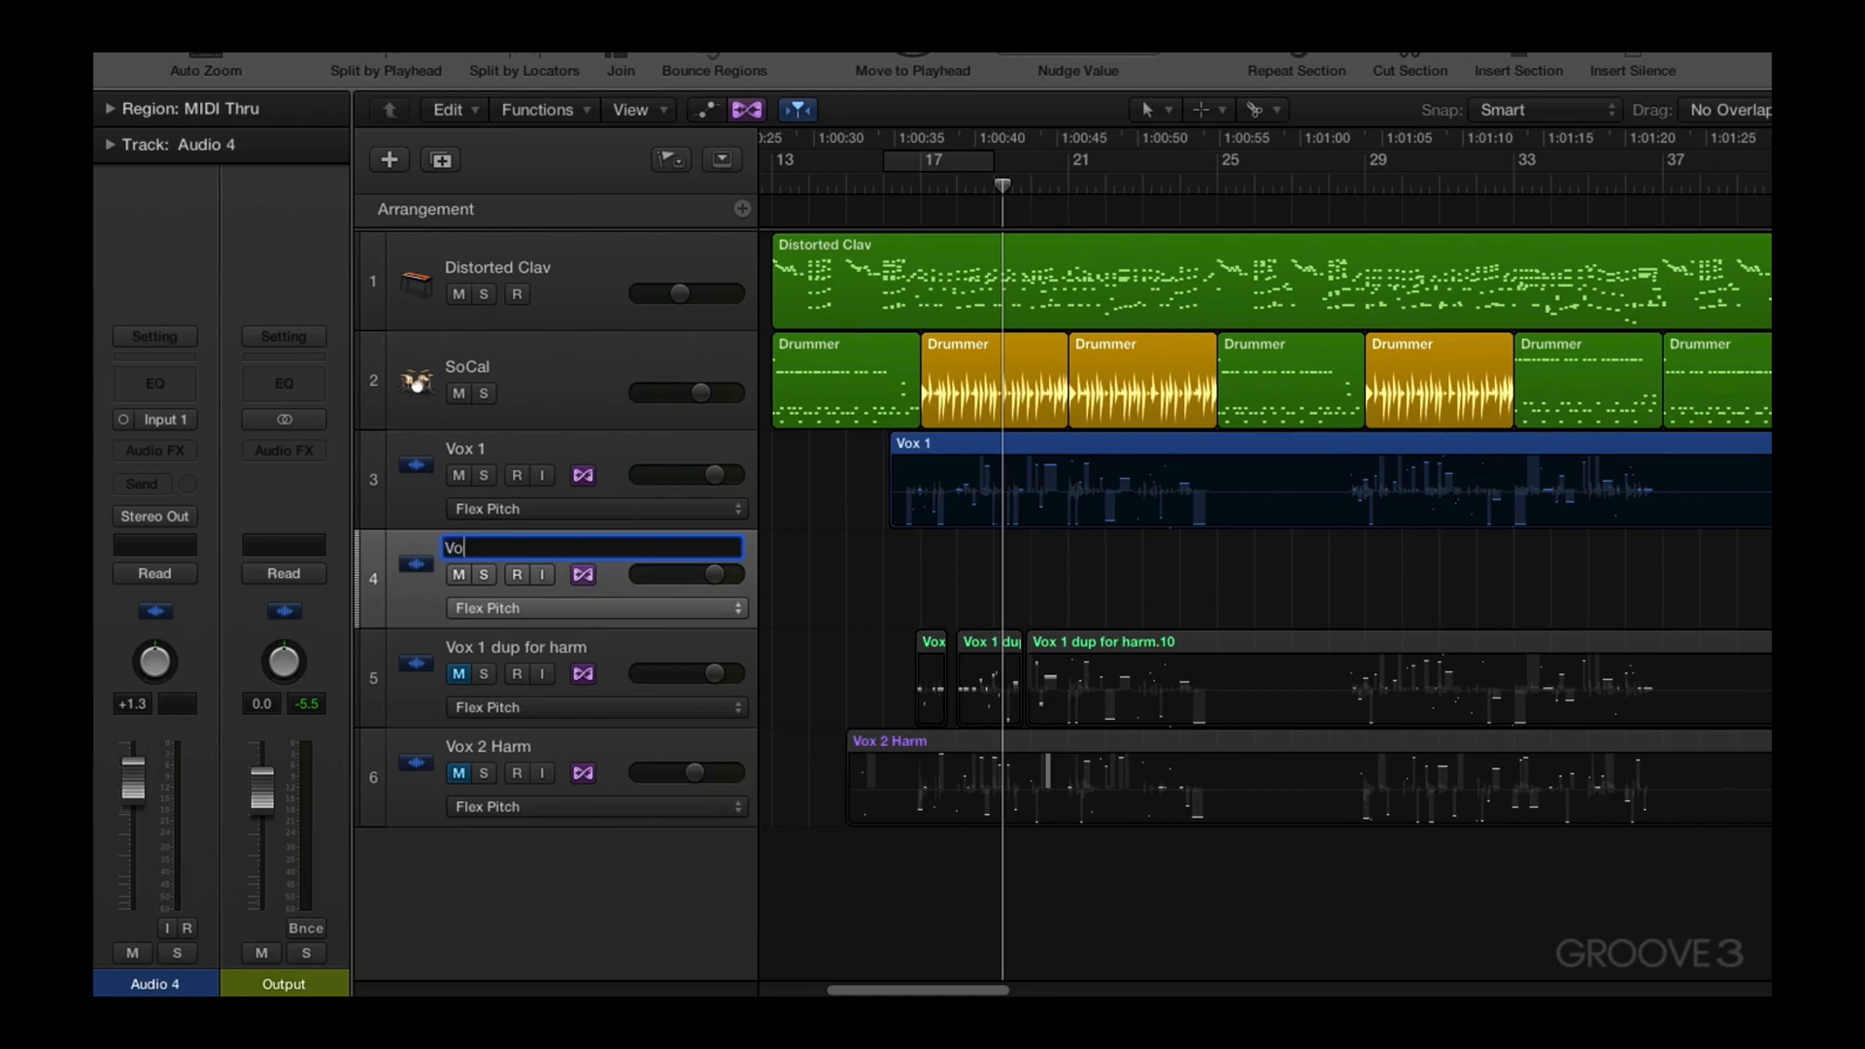
text(x dup)
key(Return)
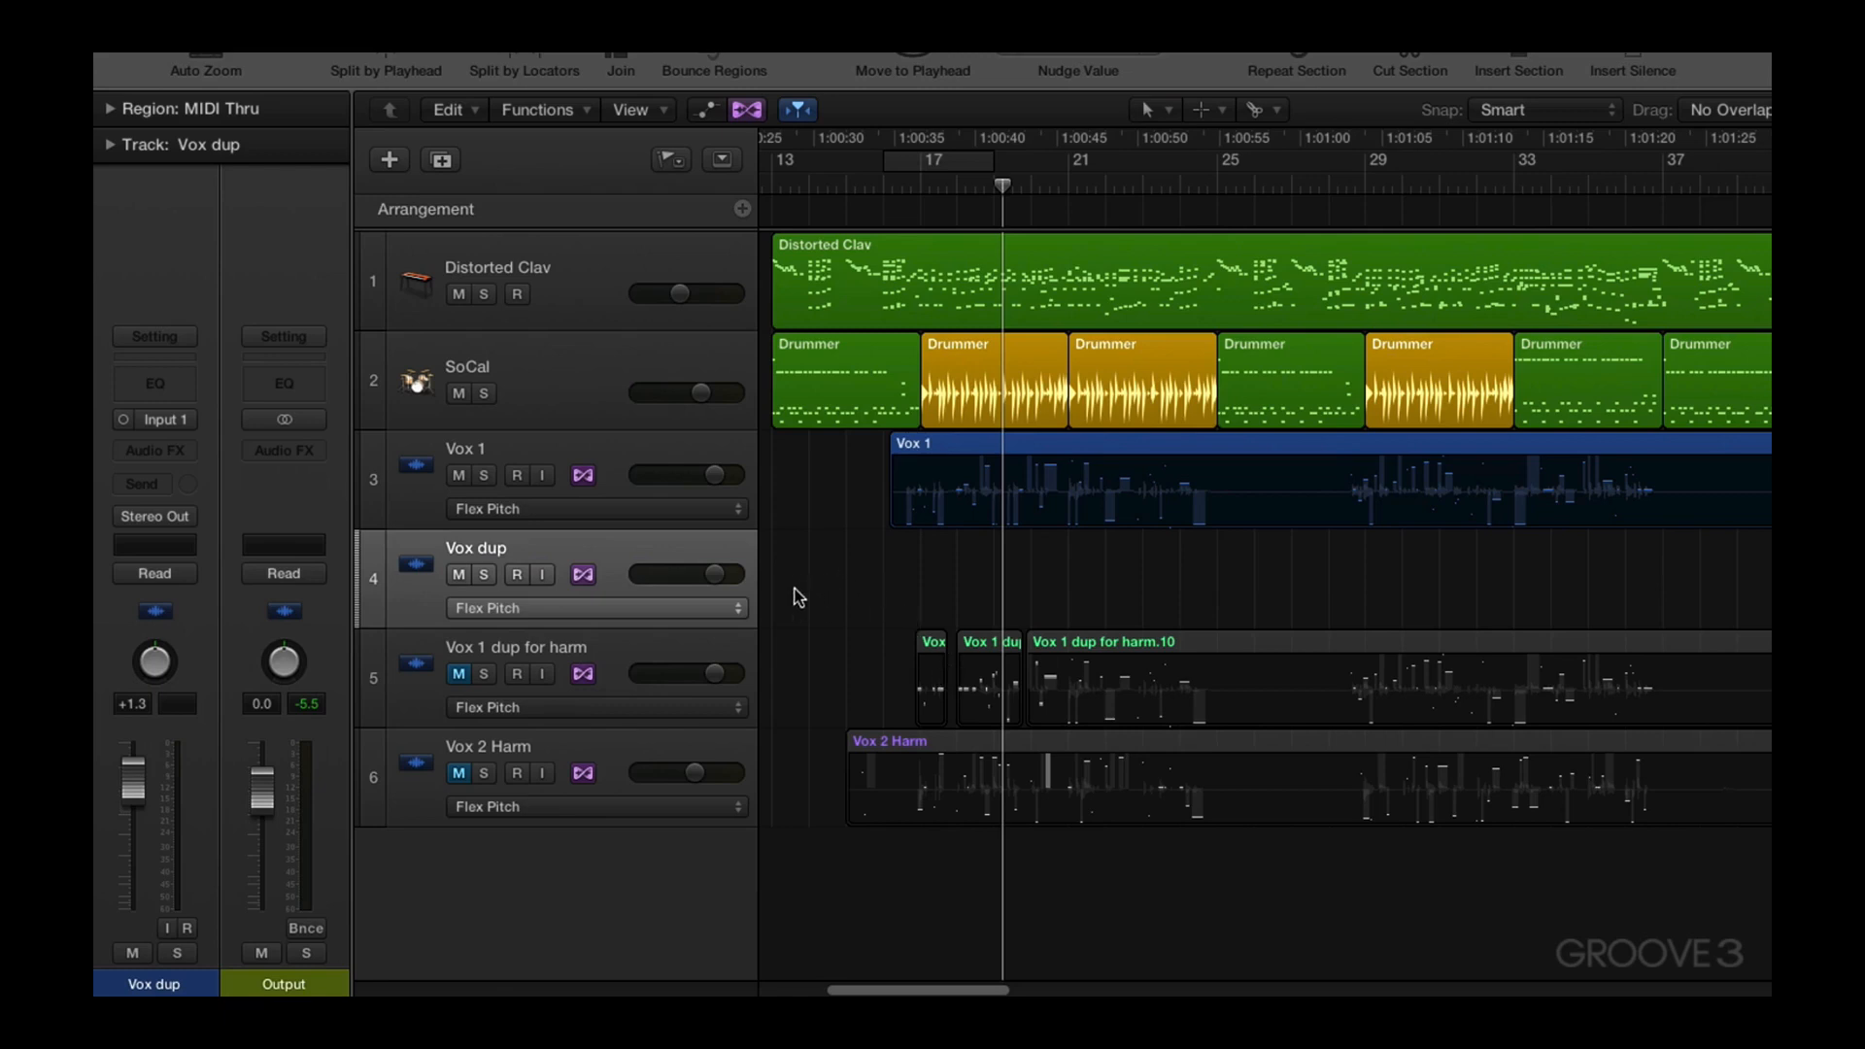
Copy the Vox 1 region onto the Vox dup track and convert the copy to a new WAVE audio file named Vox 1.5 dub
click(962, 445)
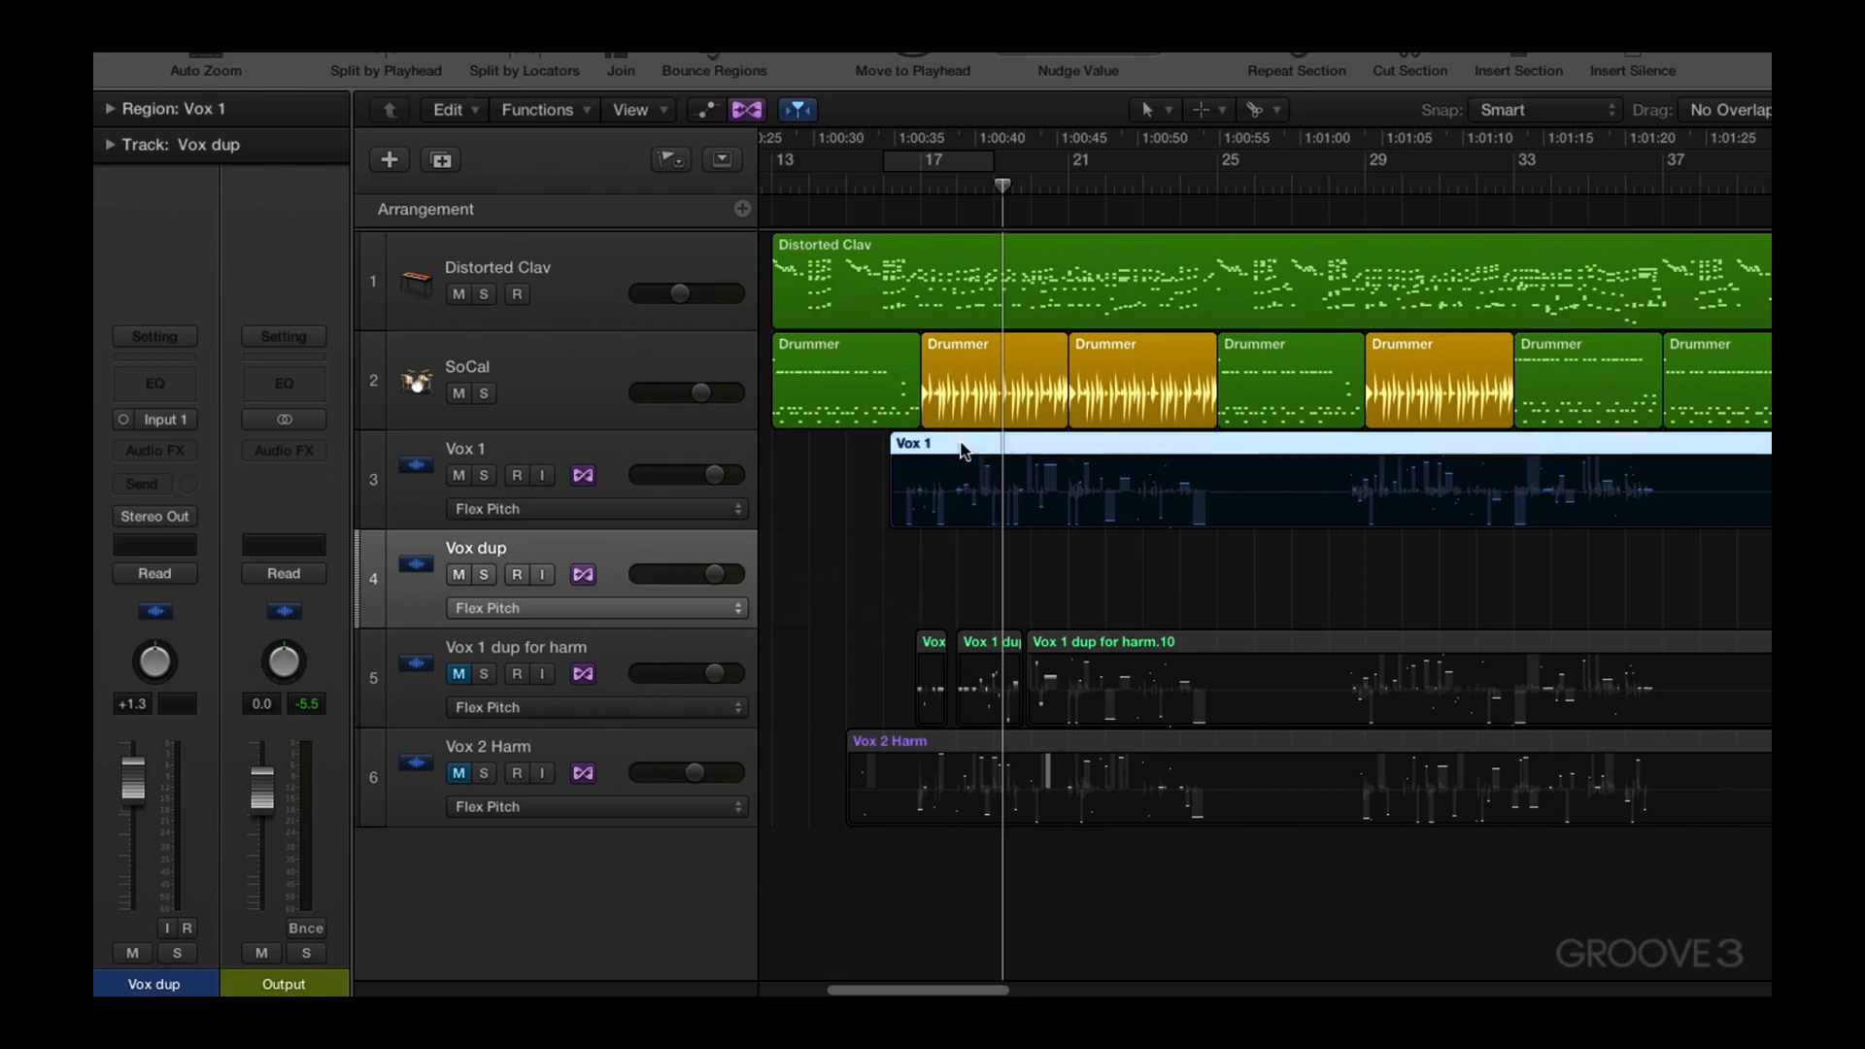
drag(962, 449, 963, 550)
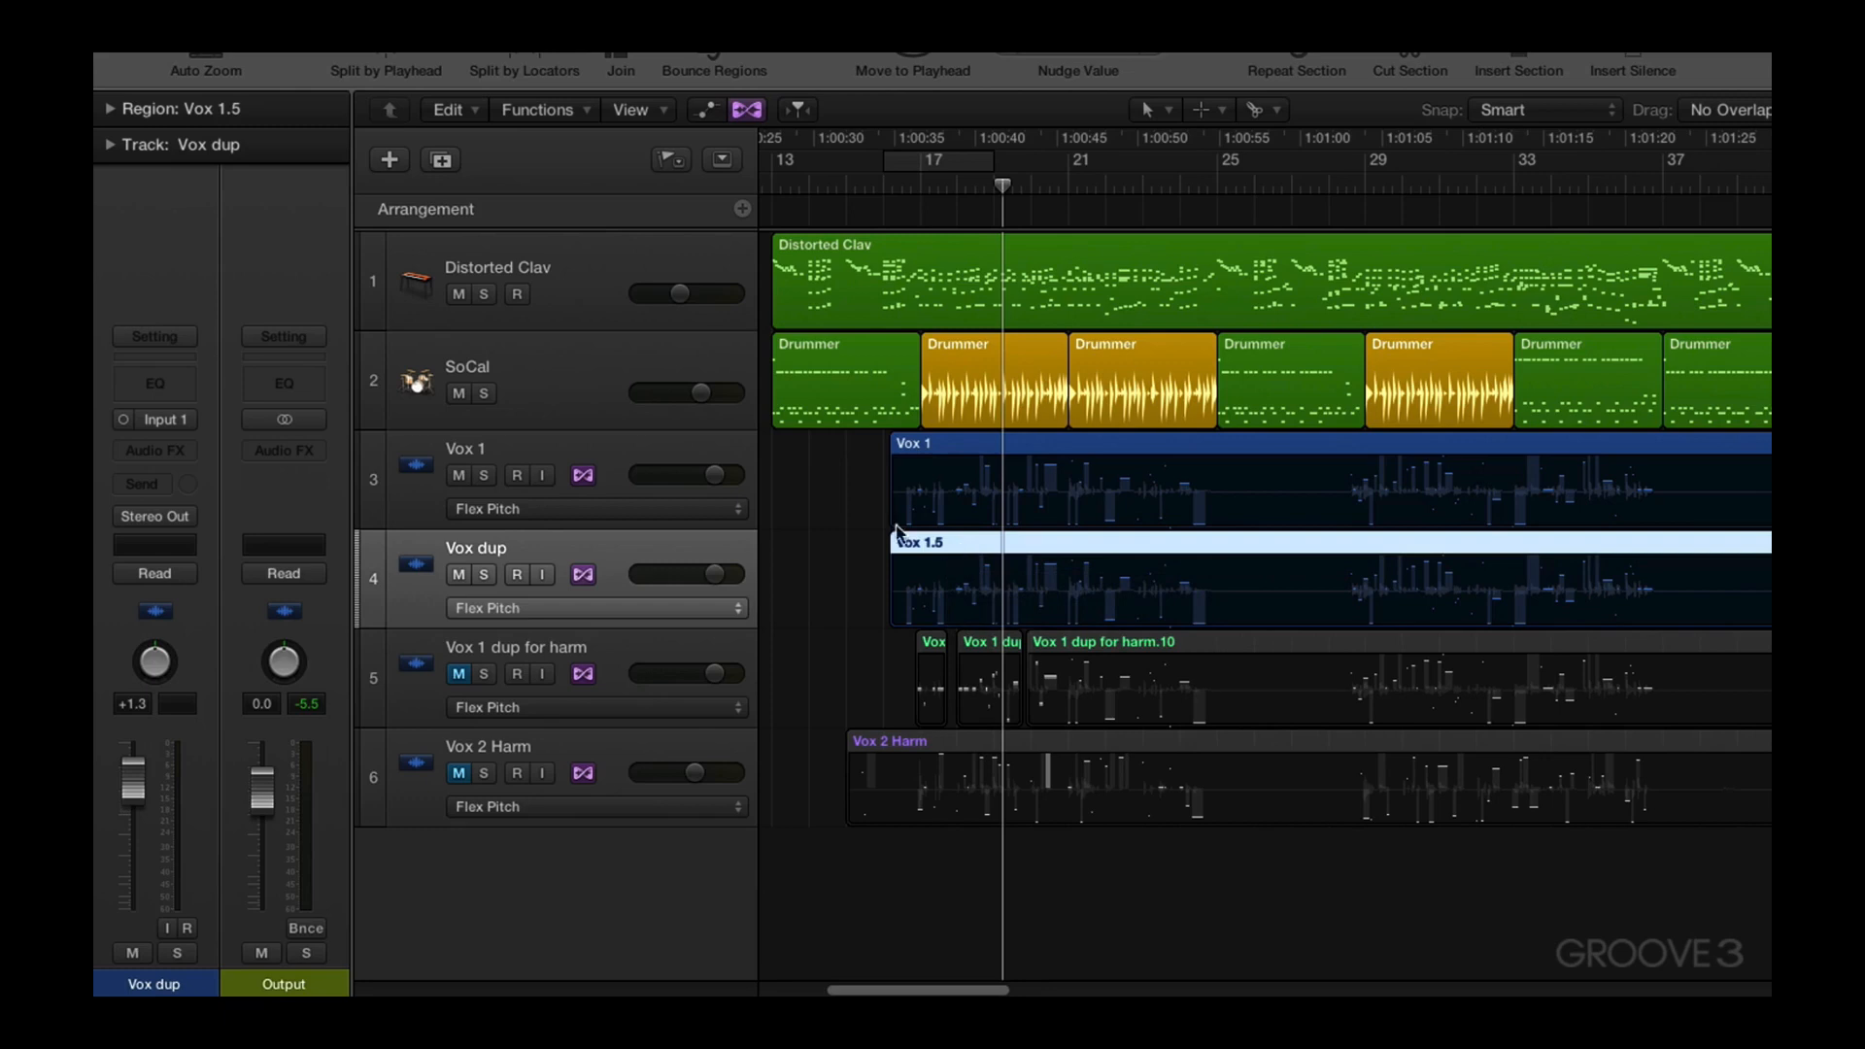
right_click(975, 547)
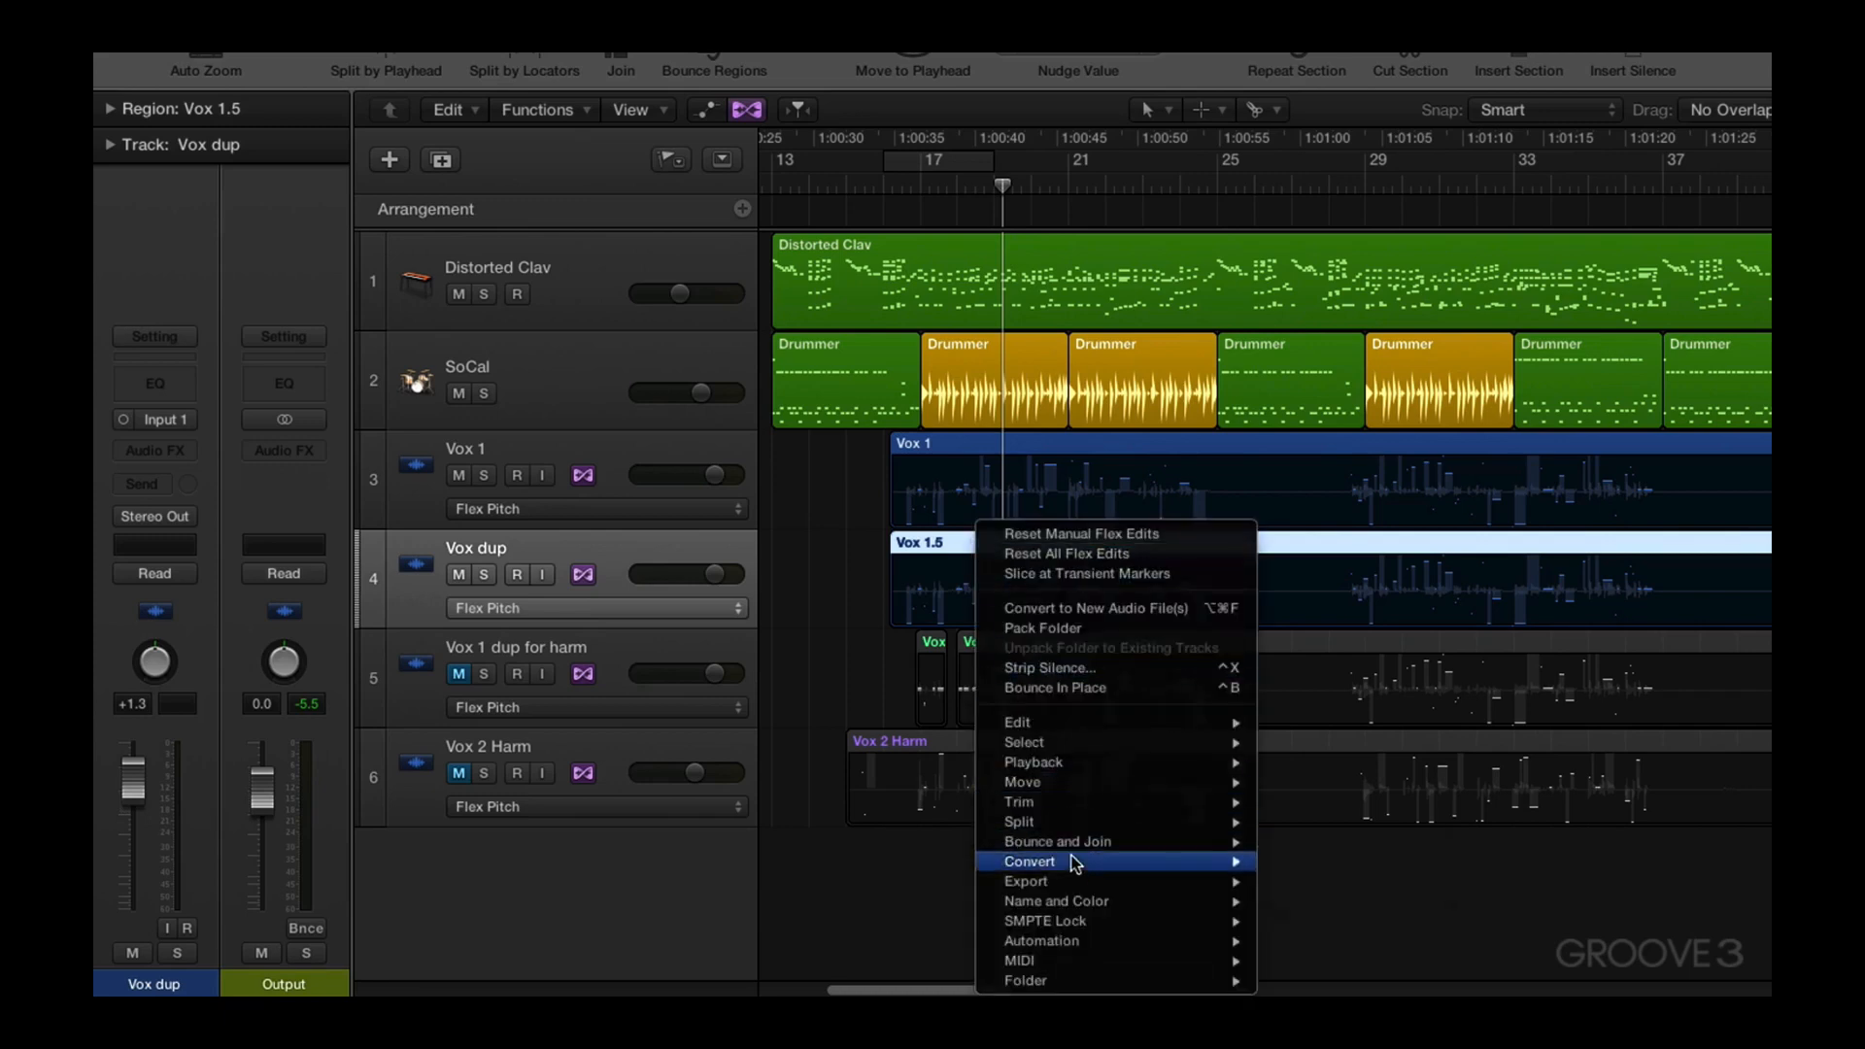
mouse_move(1083, 875)
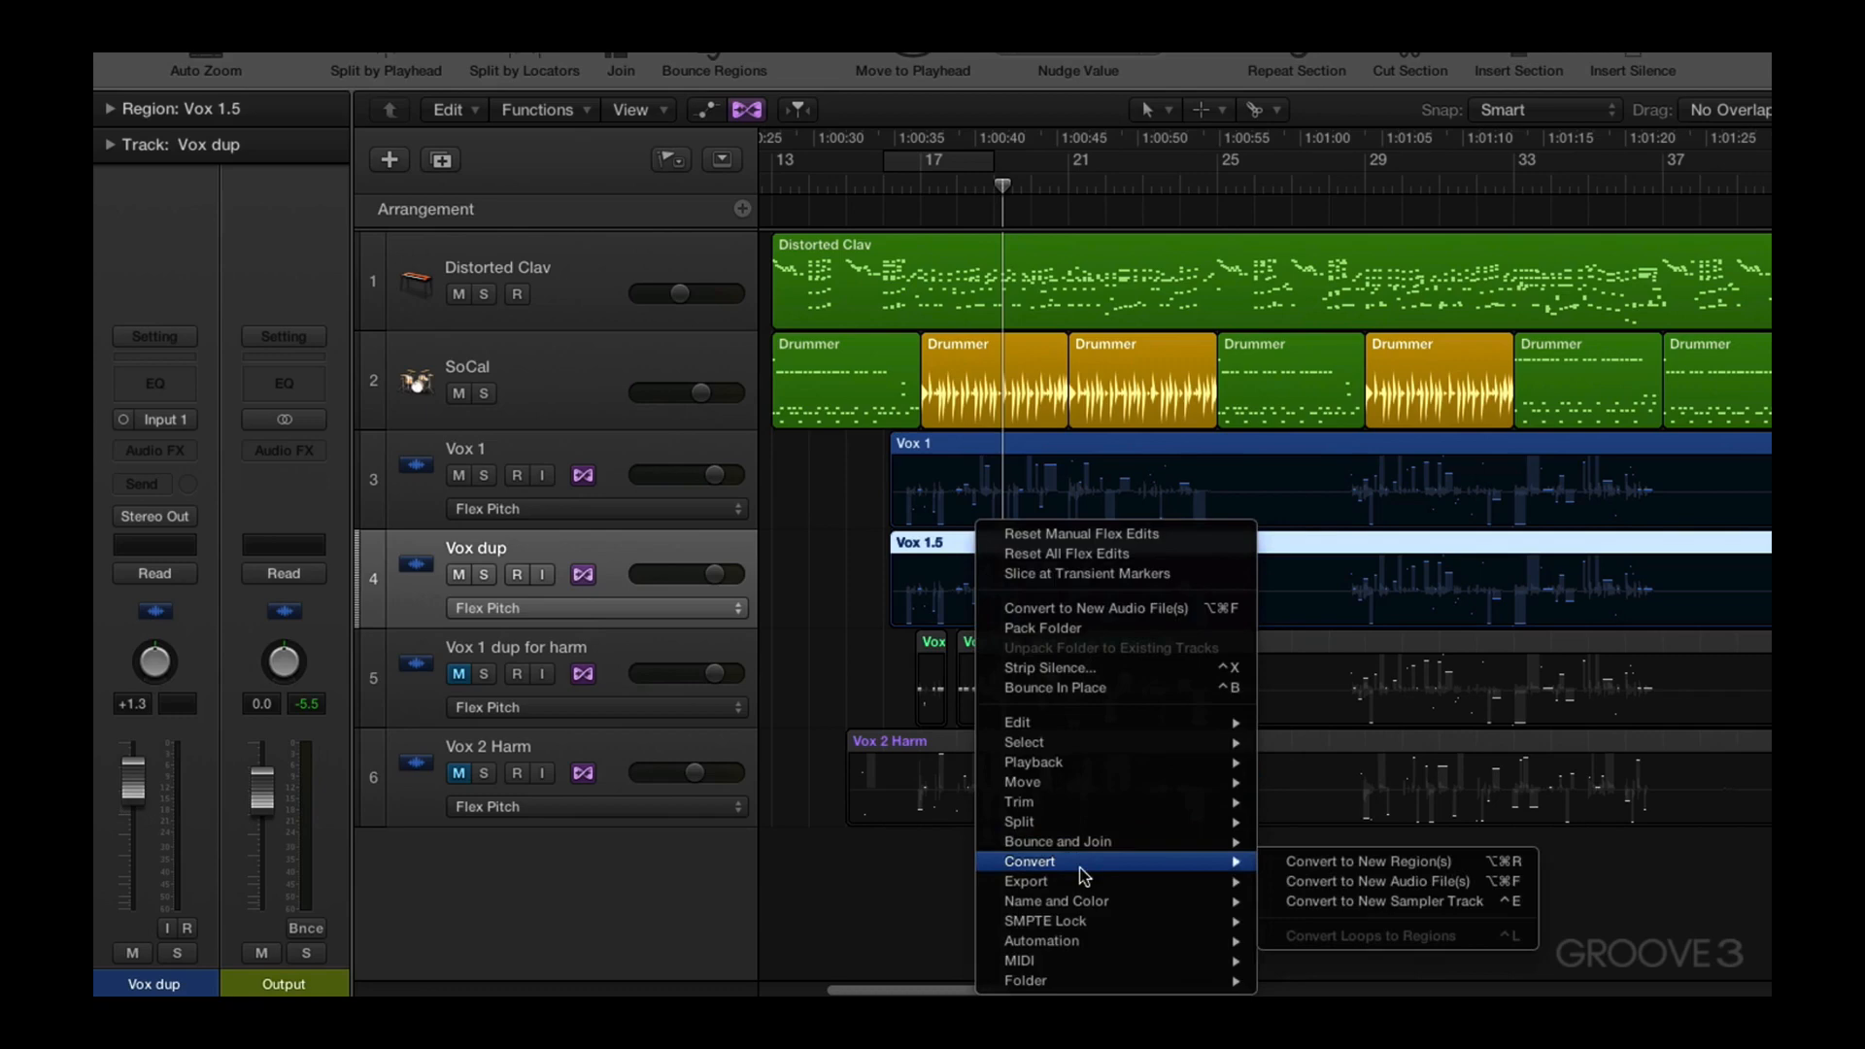
click(1312, 884)
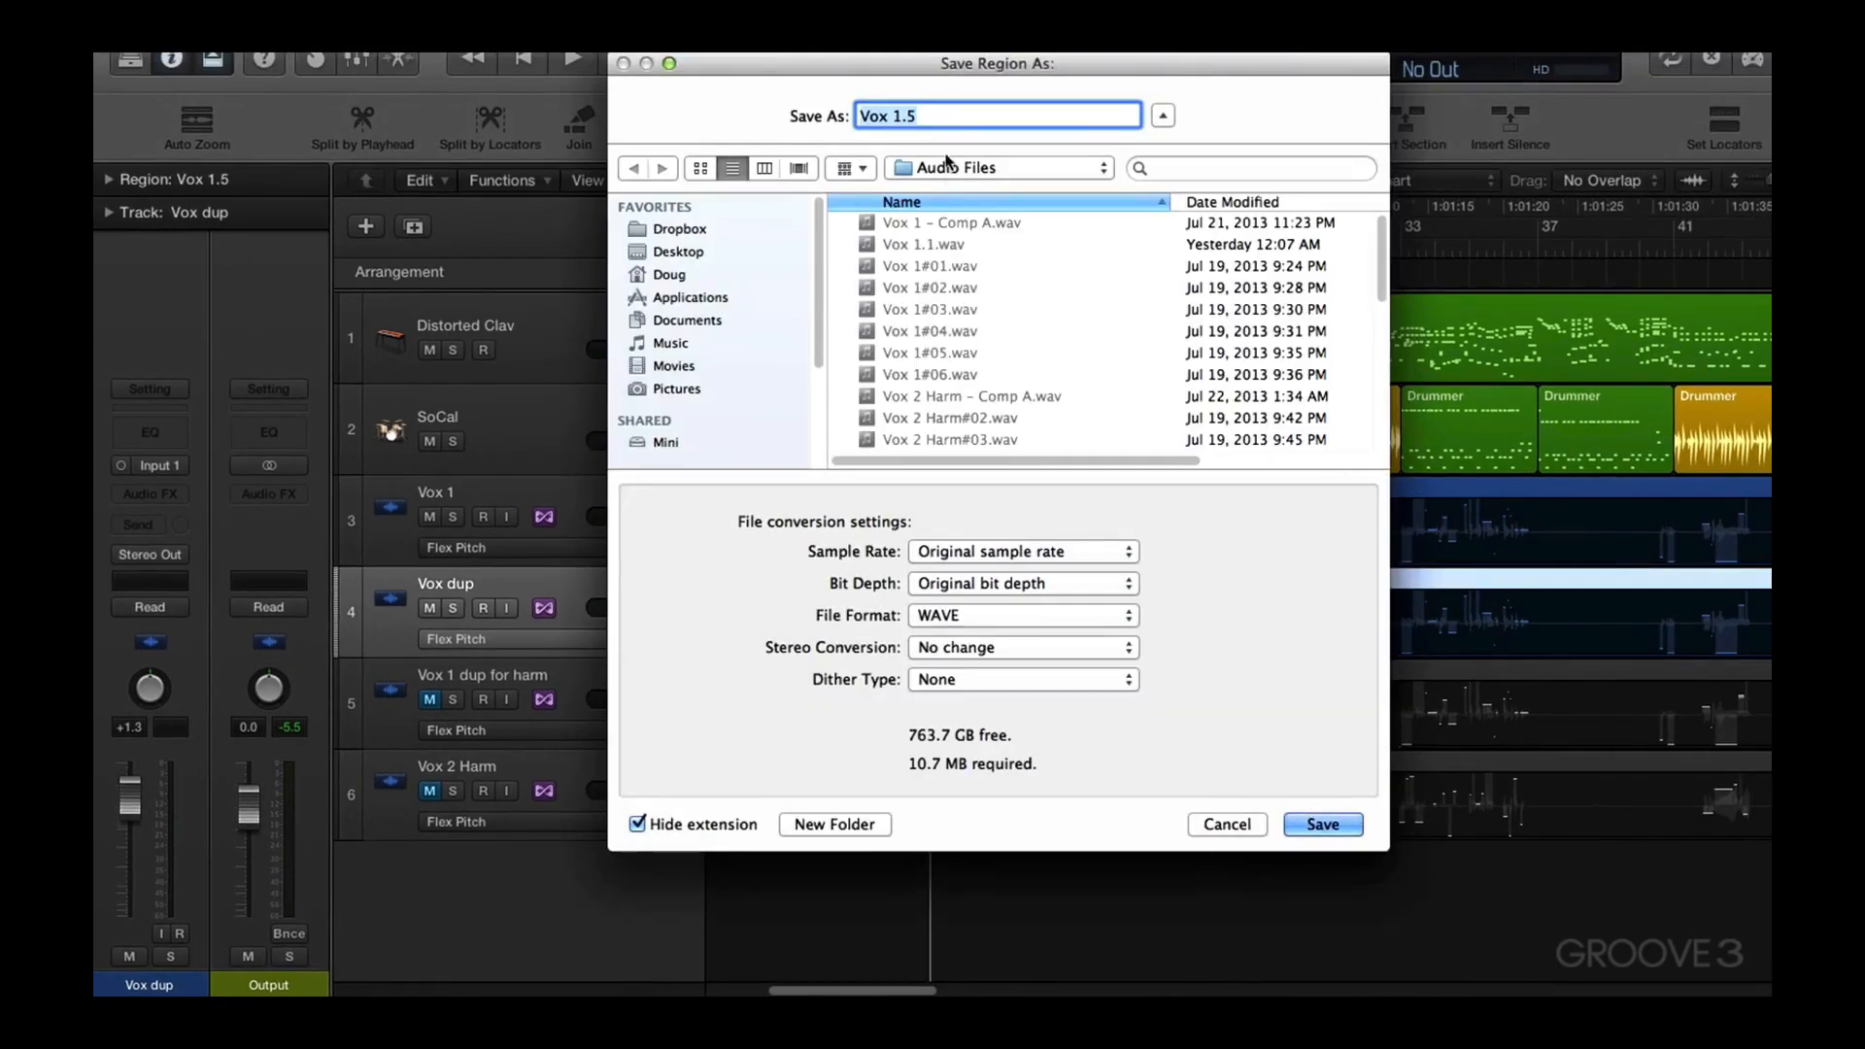
key(Right)
text(dub)
click(1323, 824)
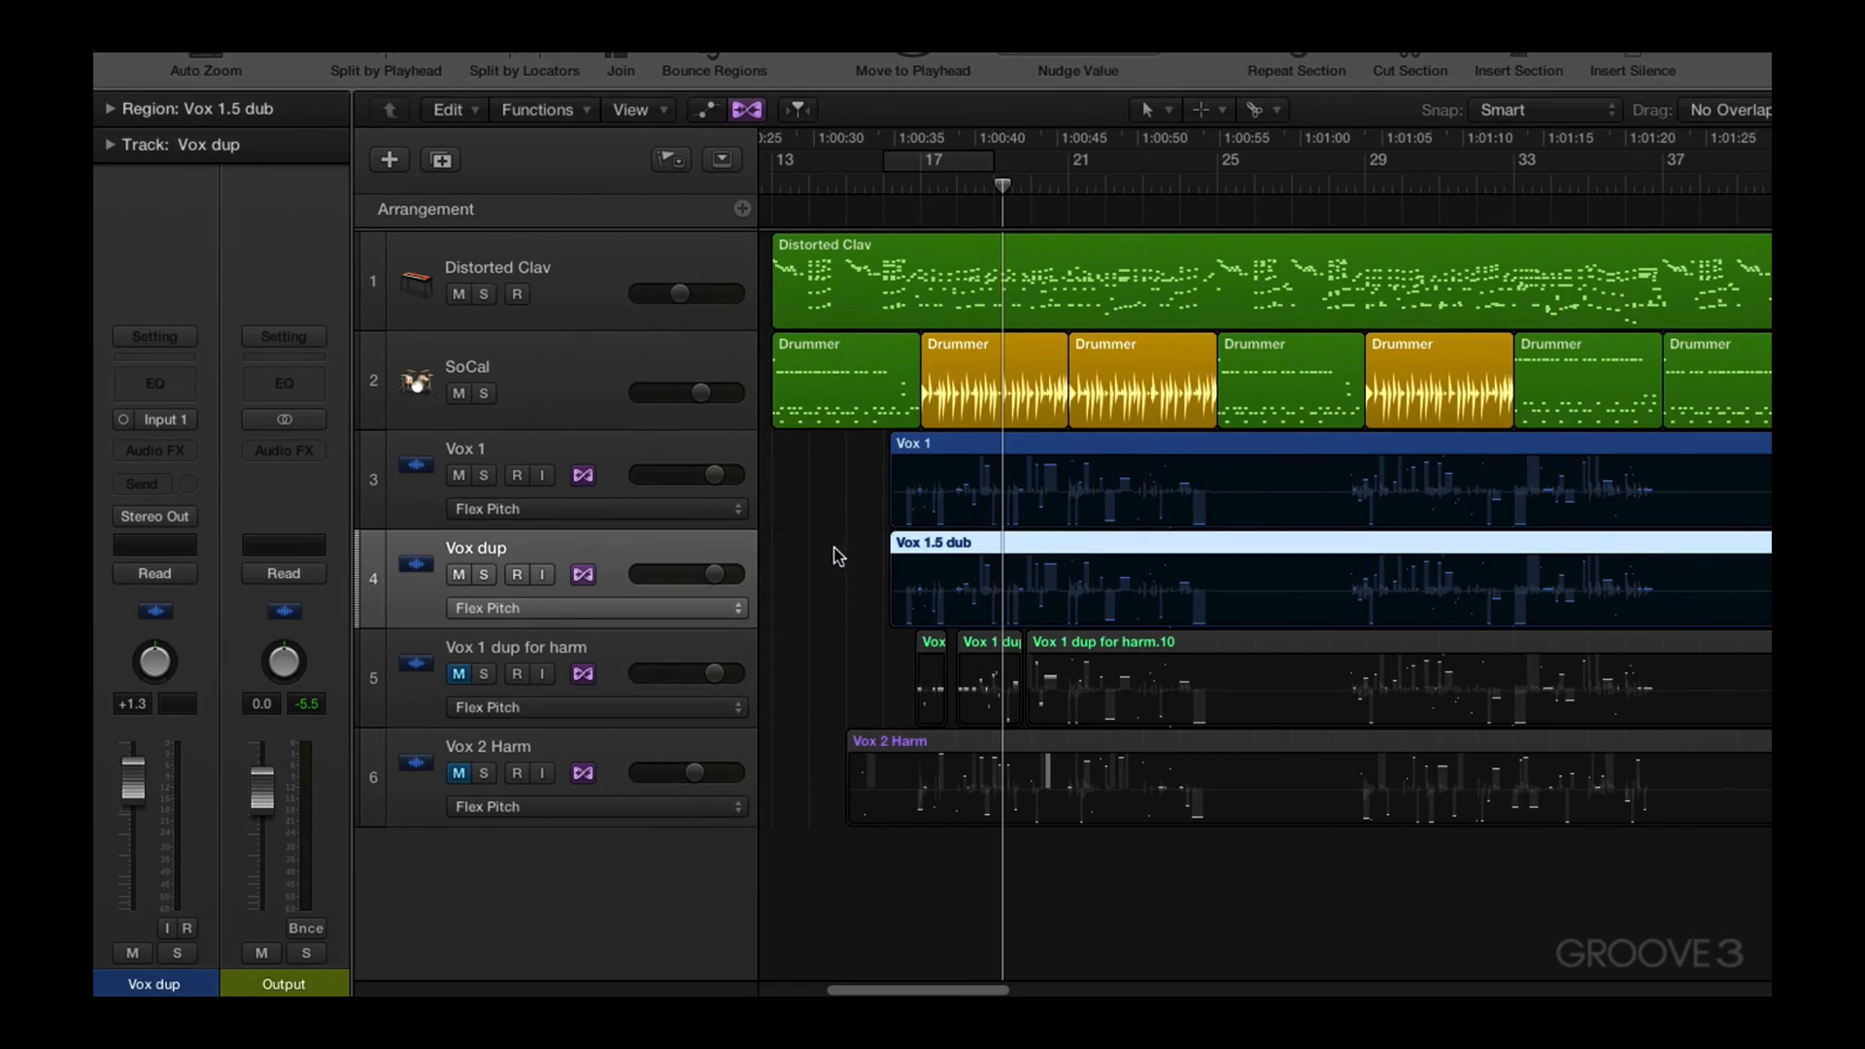
Open the Vox 1.5 dub region in the Audio Track Editor and frame its Flex Pitch notes from 16.3.3 to beyond bar 17
double_click(968, 548)
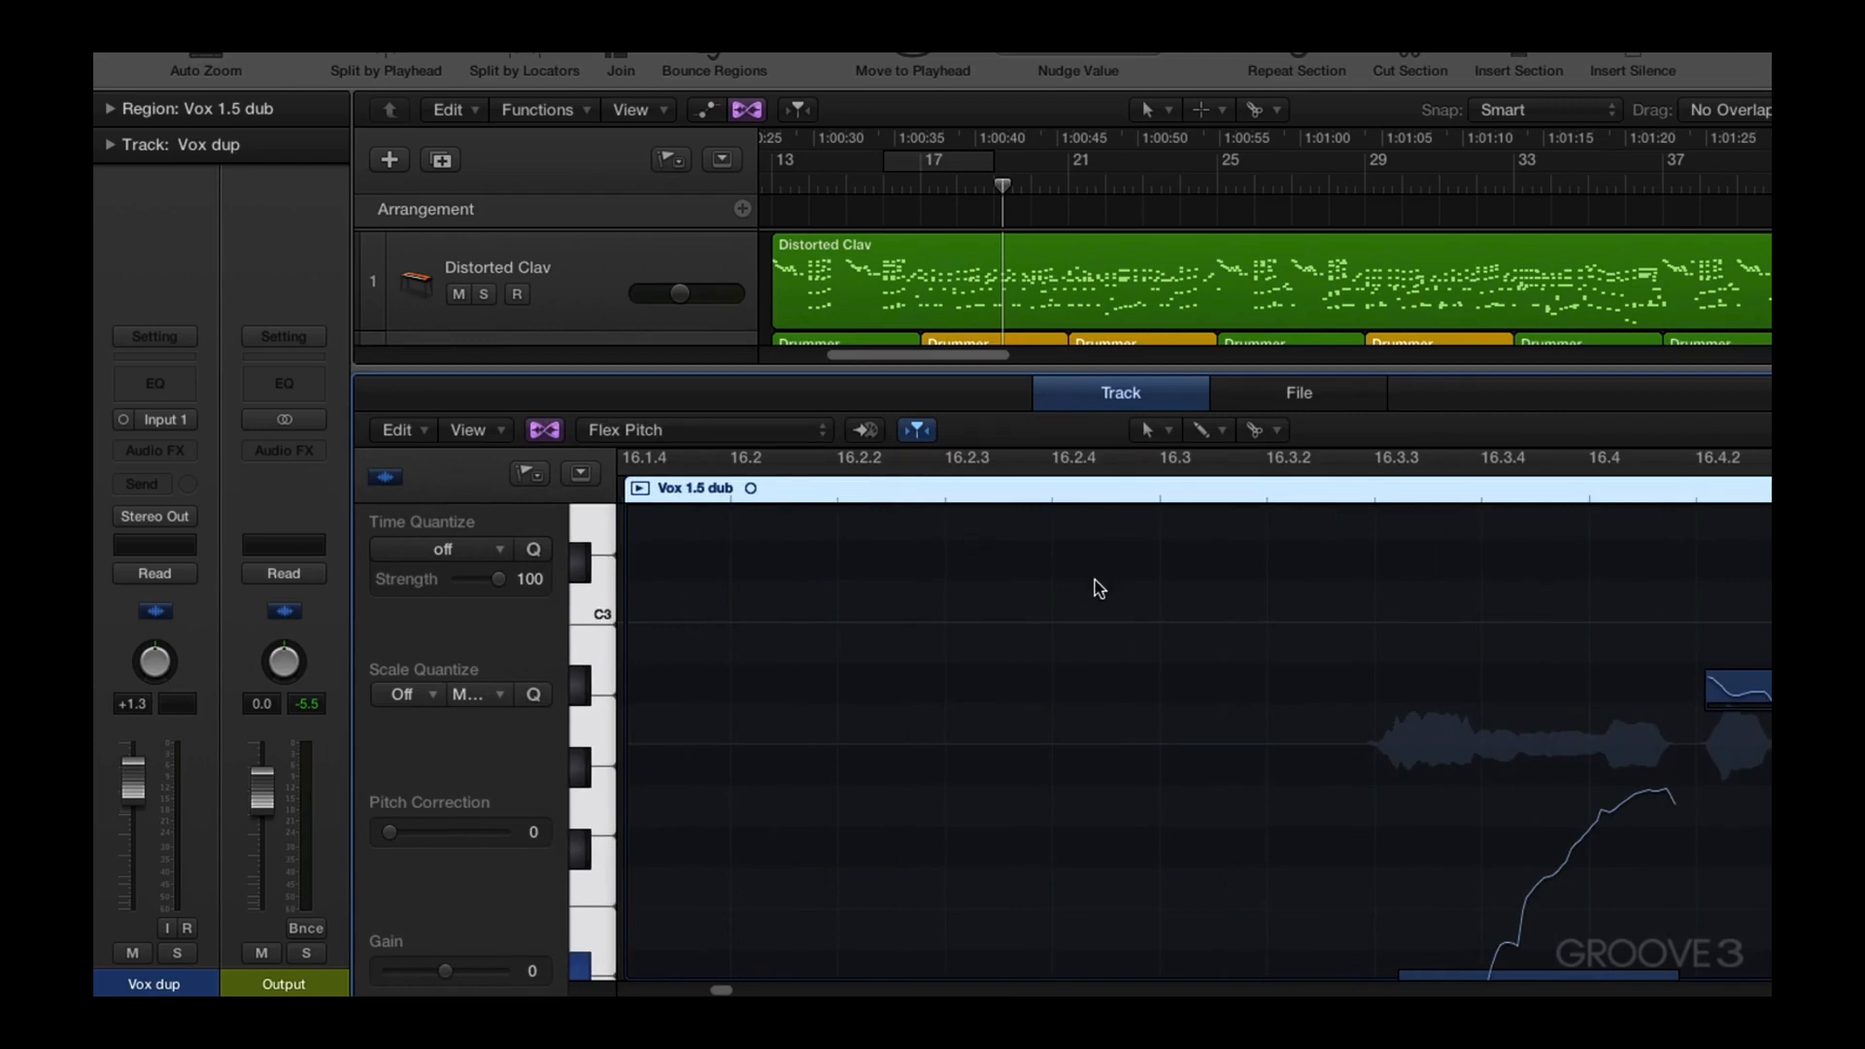
key(super+Left)
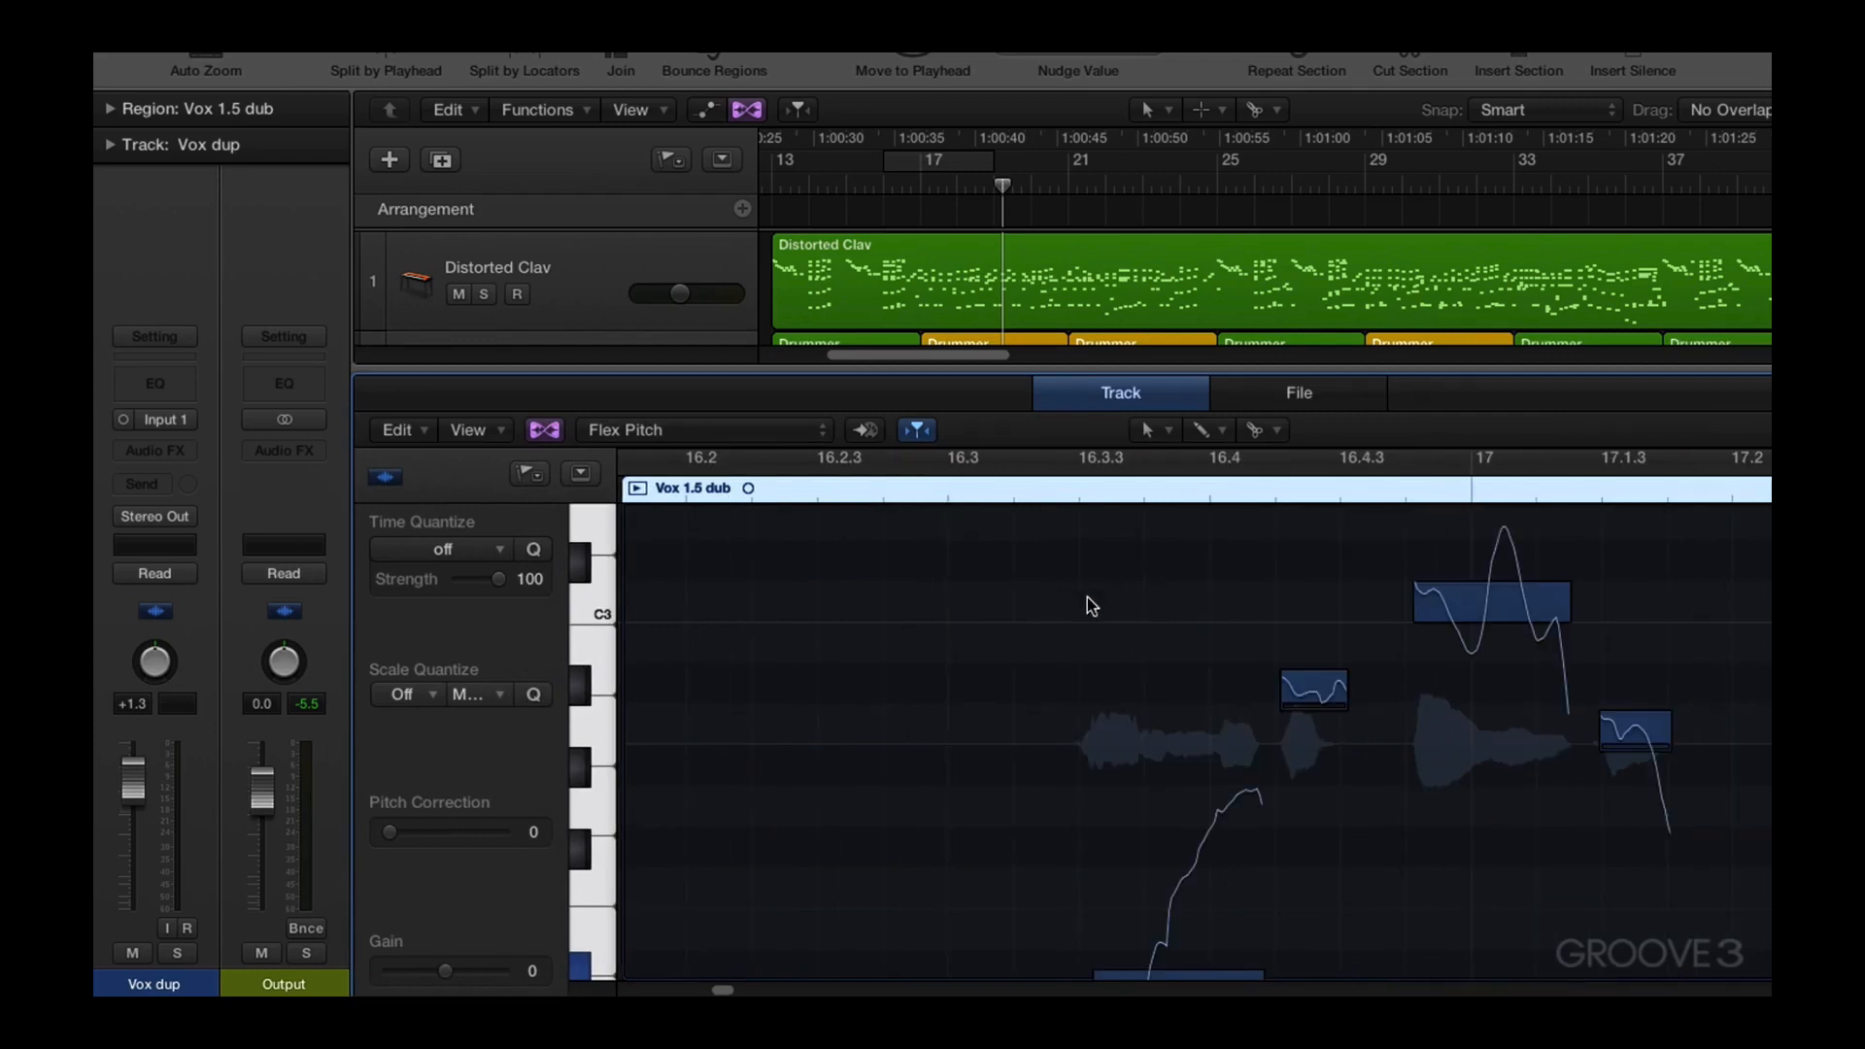
key(super+Down)
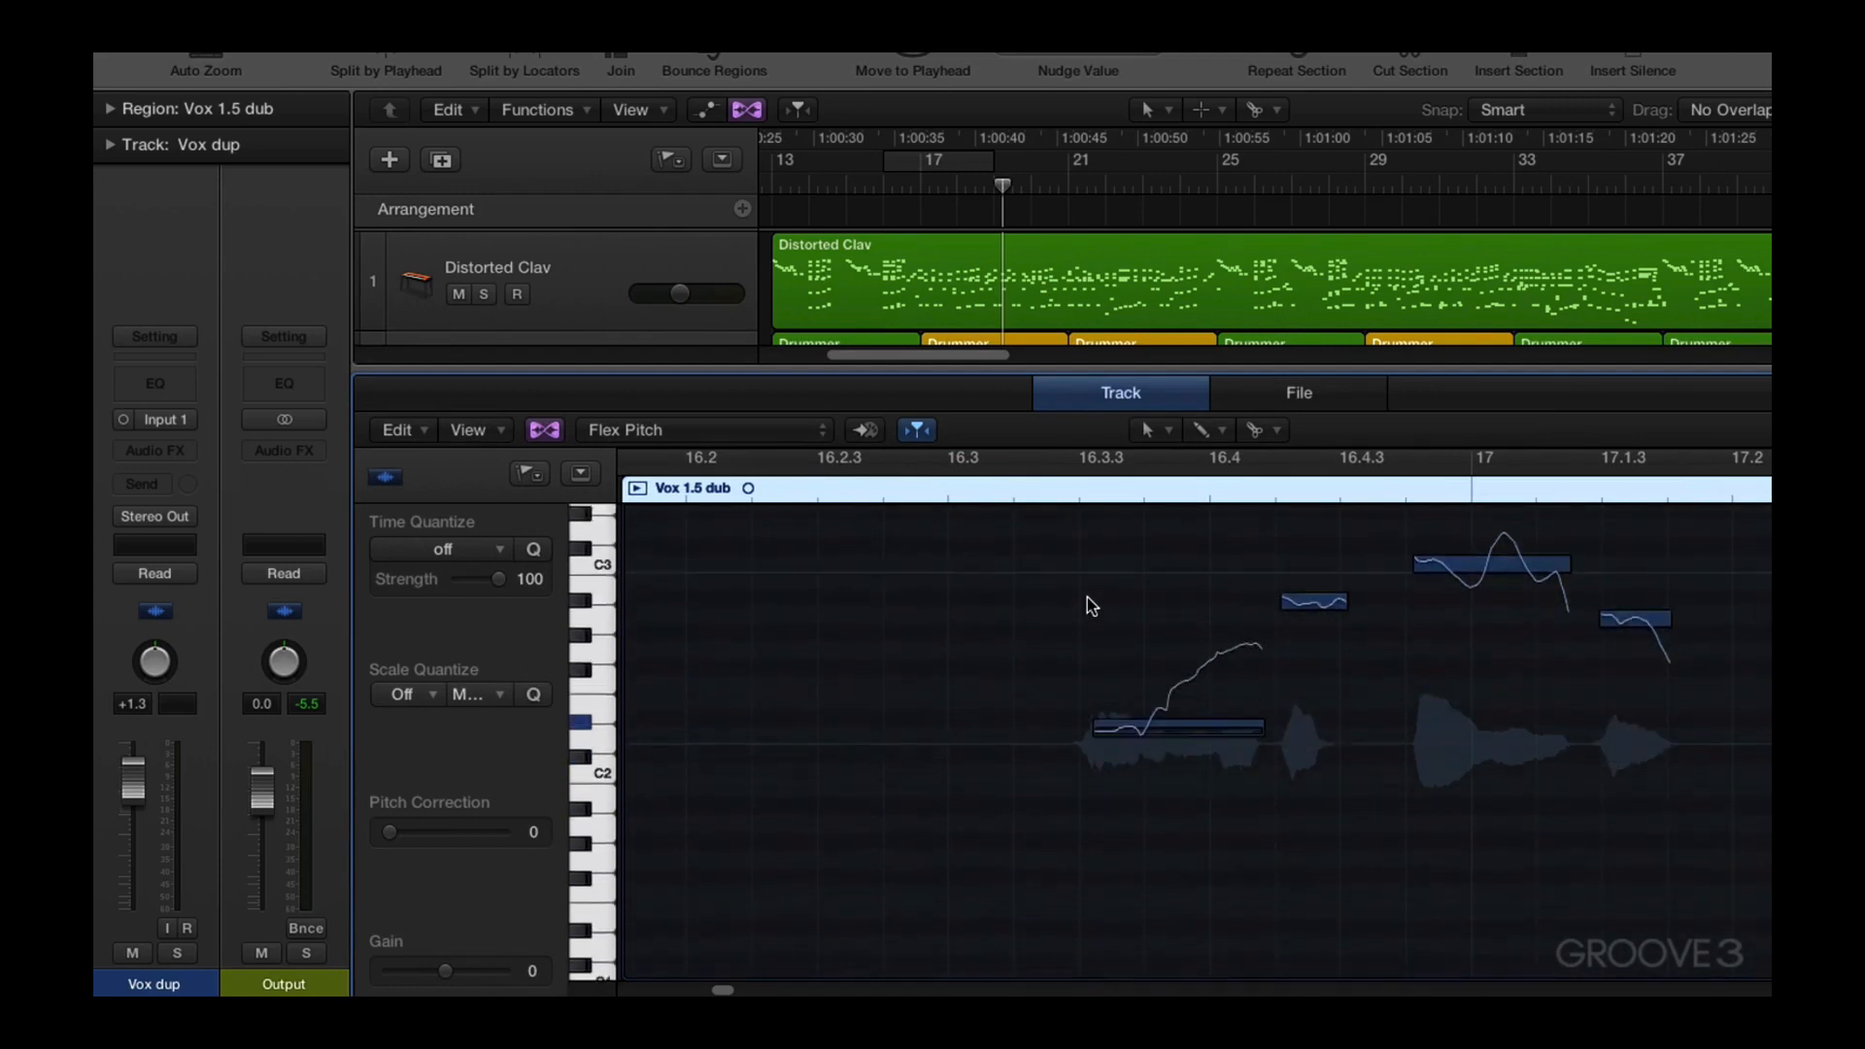
scroll(1087, 597, up, 2)
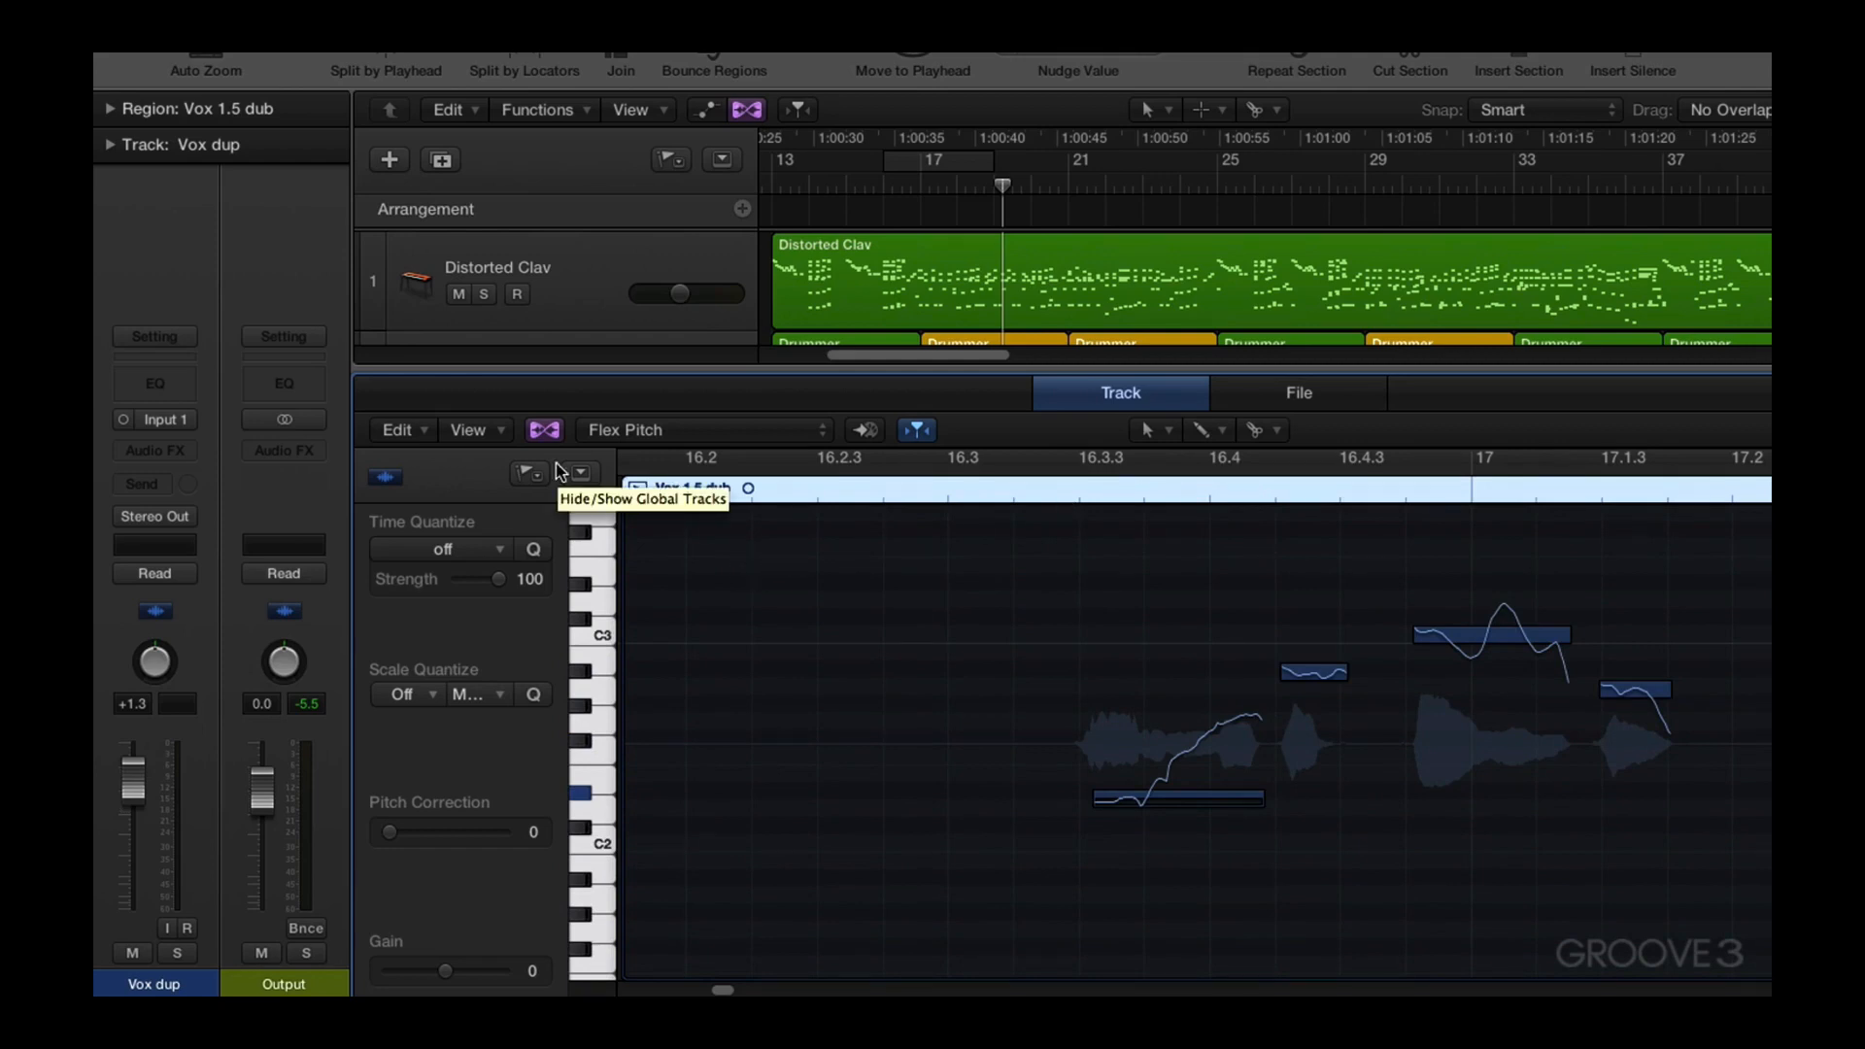
Solo the Vox dup track and play it from shortly before the Vox 1.5 dub region begins
scroll(729, 285, down, 4)
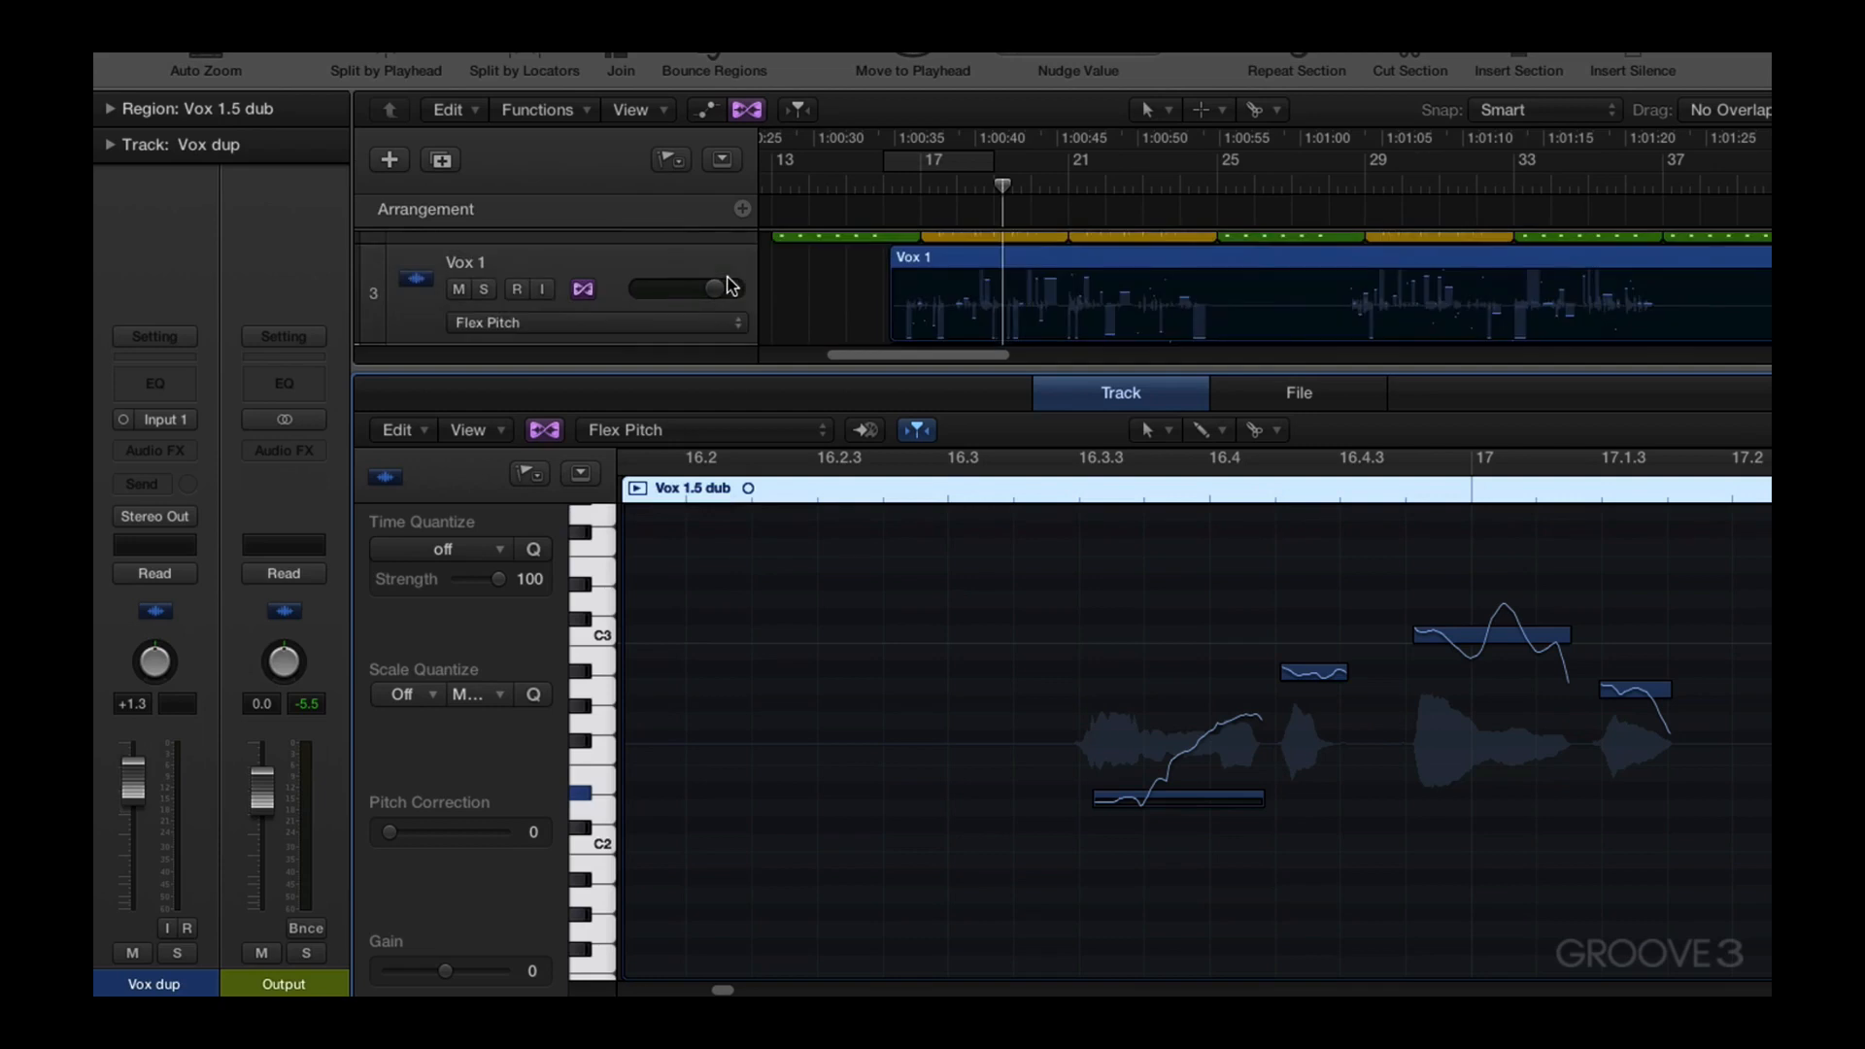
scroll(731, 285, down, 1)
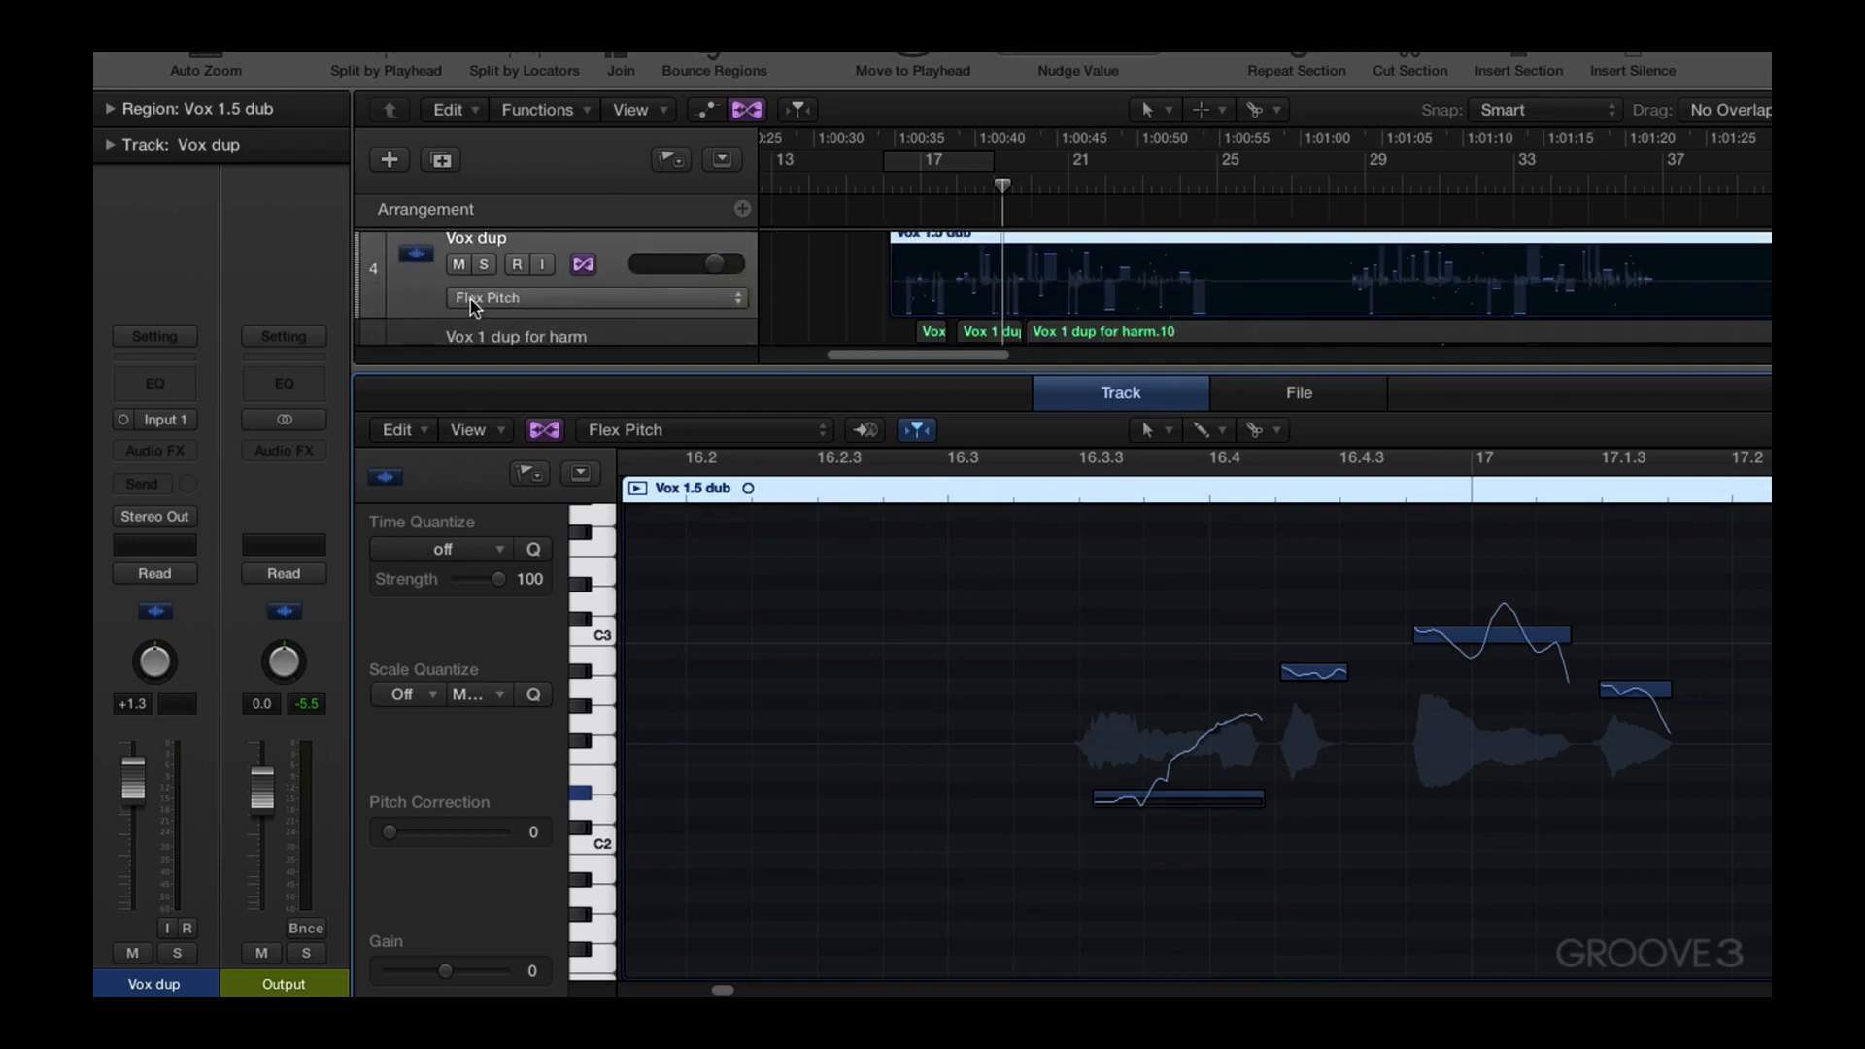
click(480, 264)
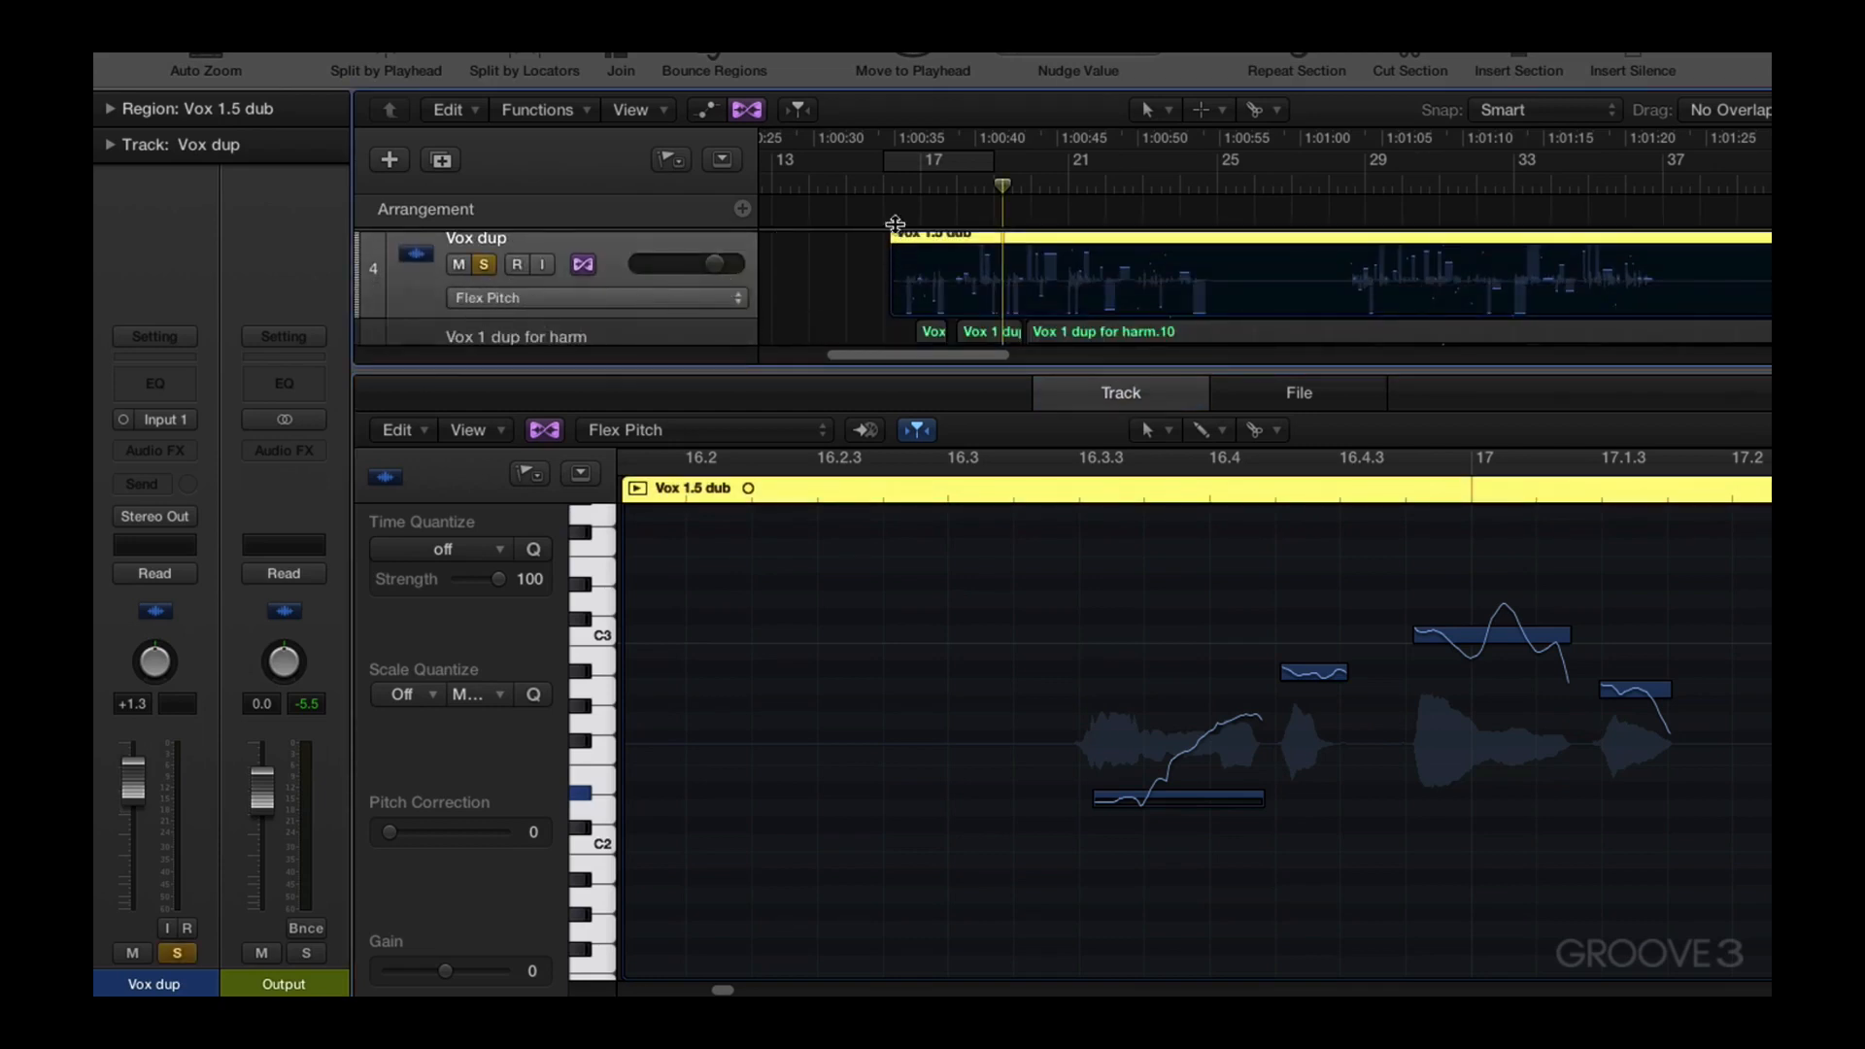
click(869, 189)
key(space)
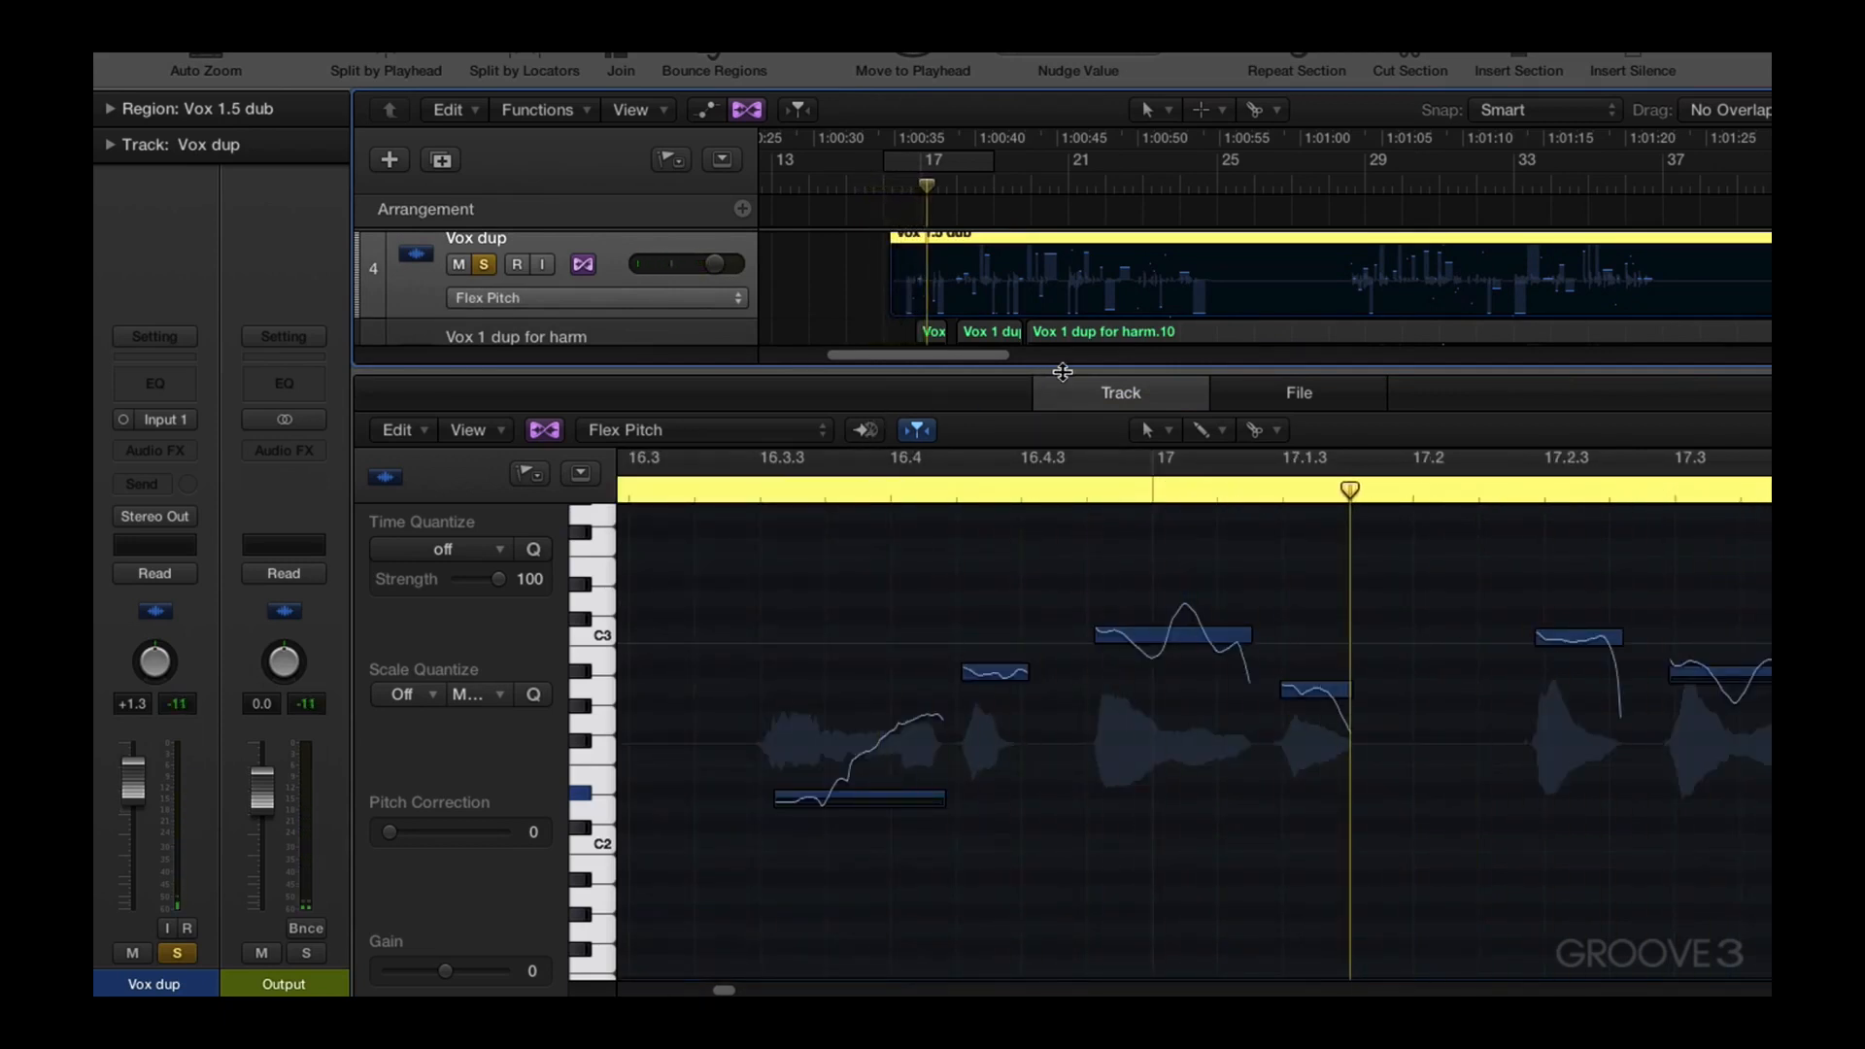
Enlarge the tracks area above the editor and play the Vox 1.5 dub phrase from just before 16.3.3
drag(1063, 372, 1063, 474)
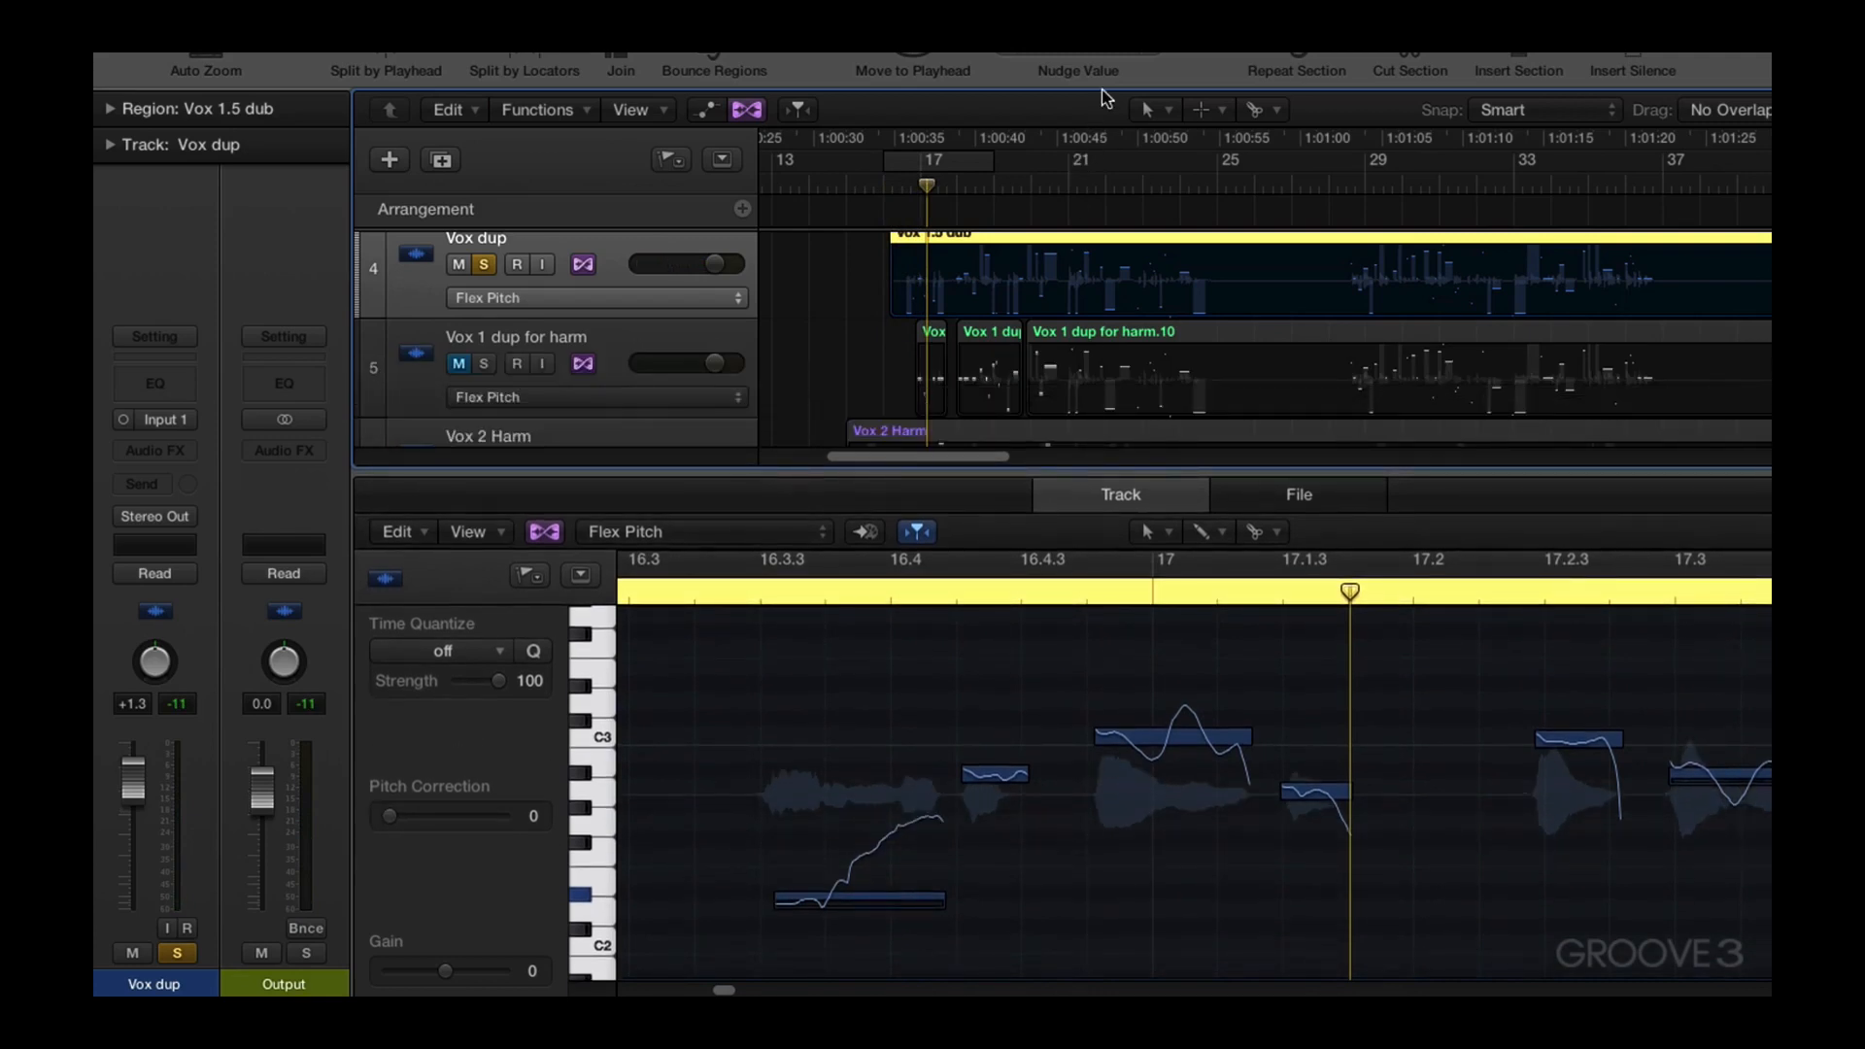
drag(1181, 82, 1181, 23)
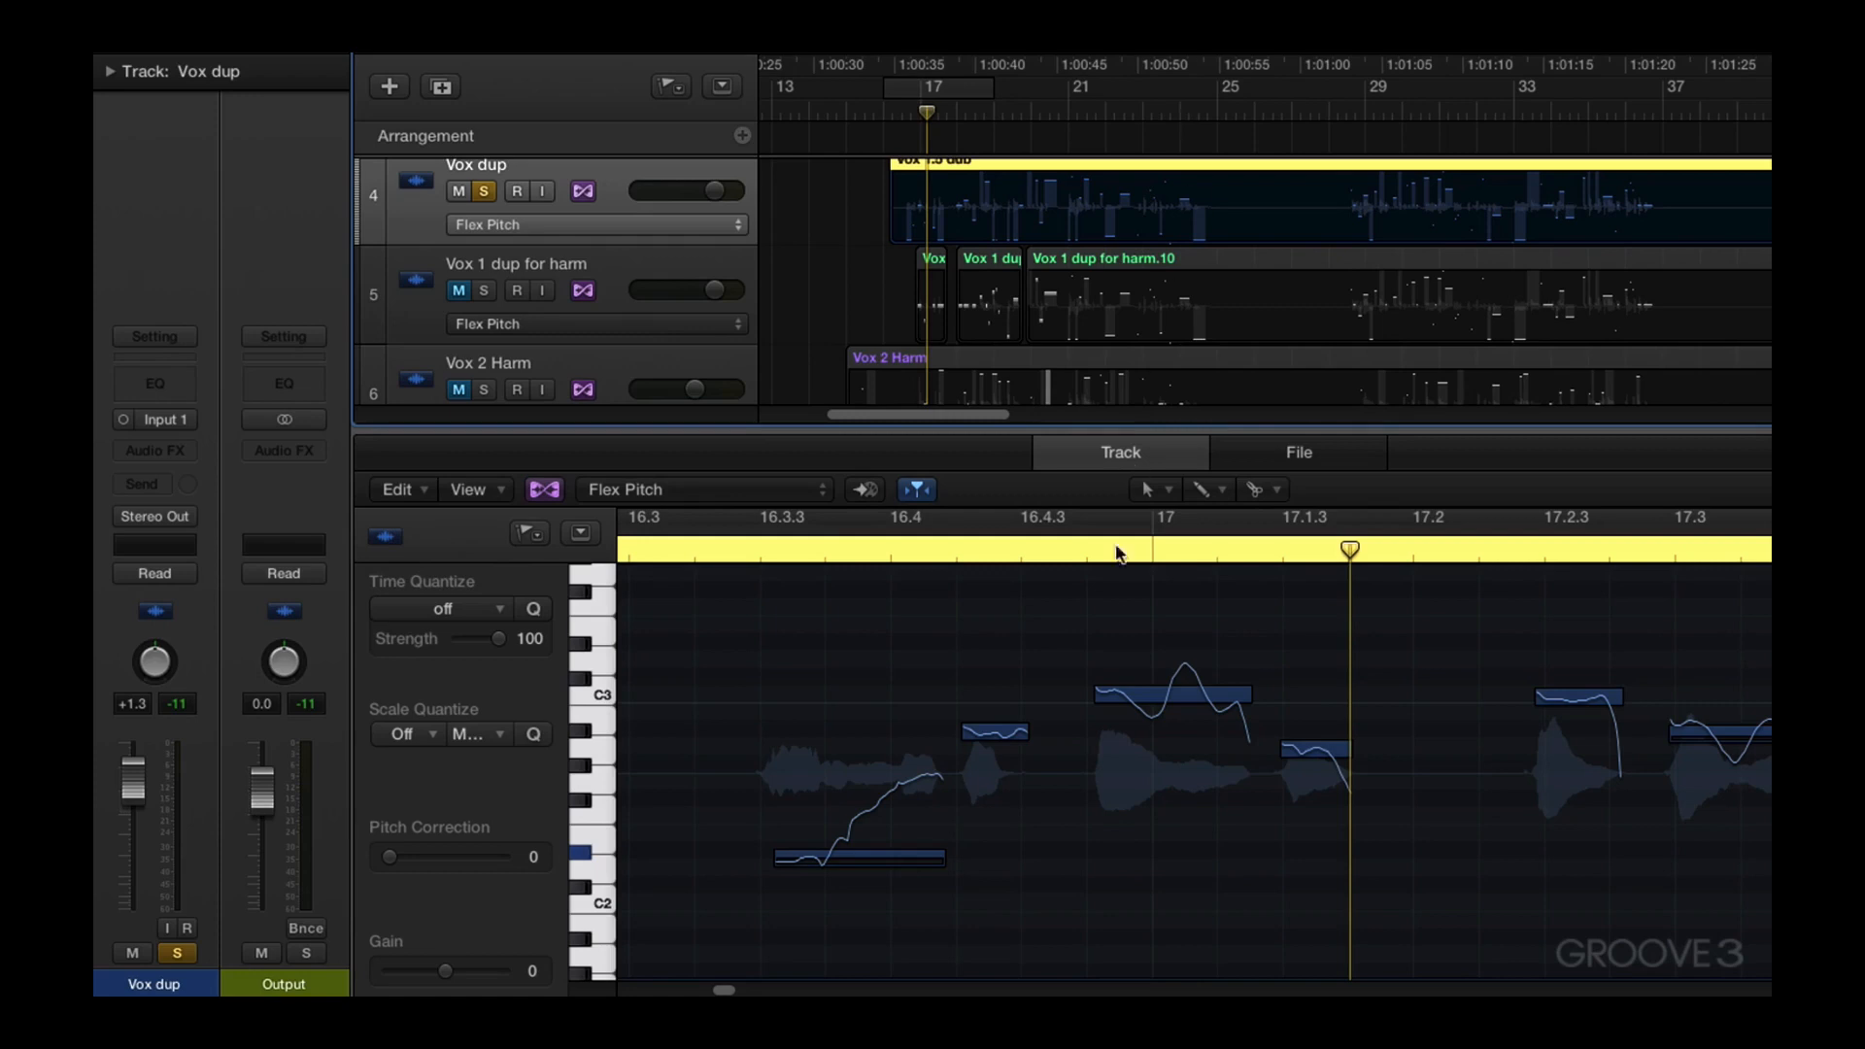
click(742, 552)
key(space)
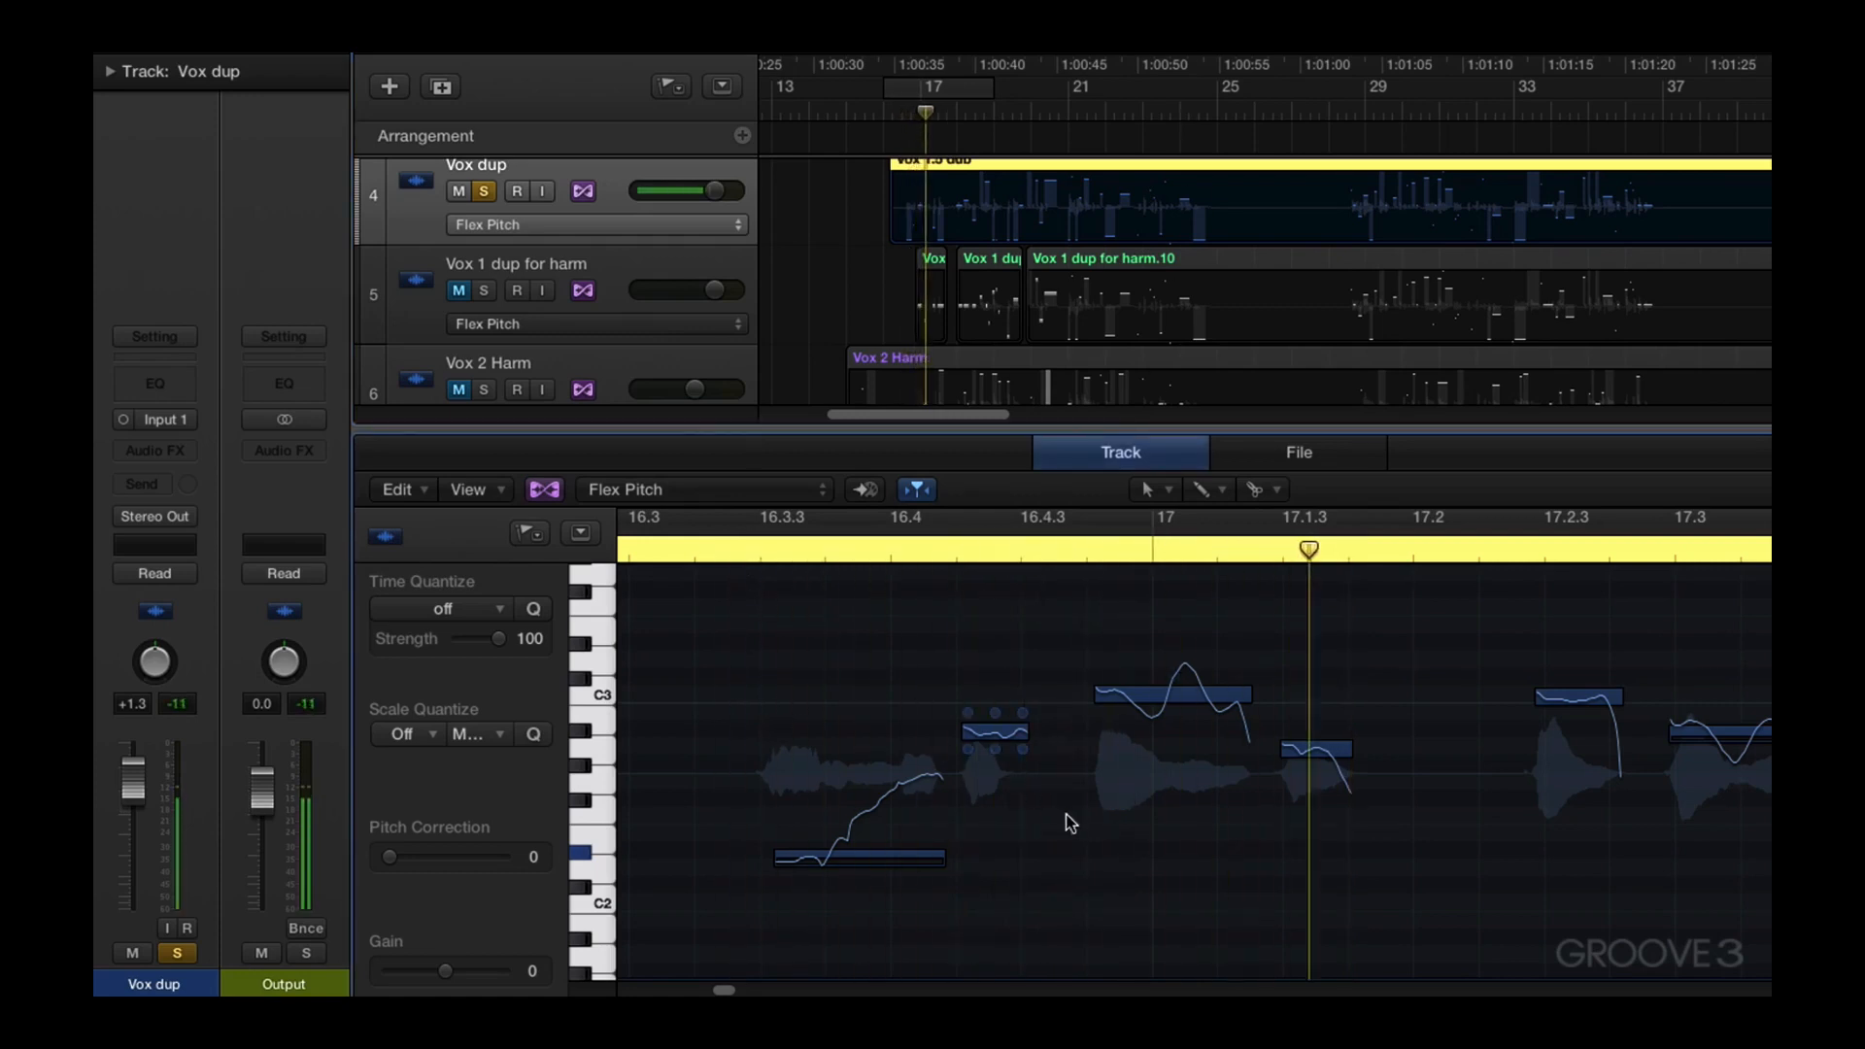
scroll(1297, 861, up, 3)
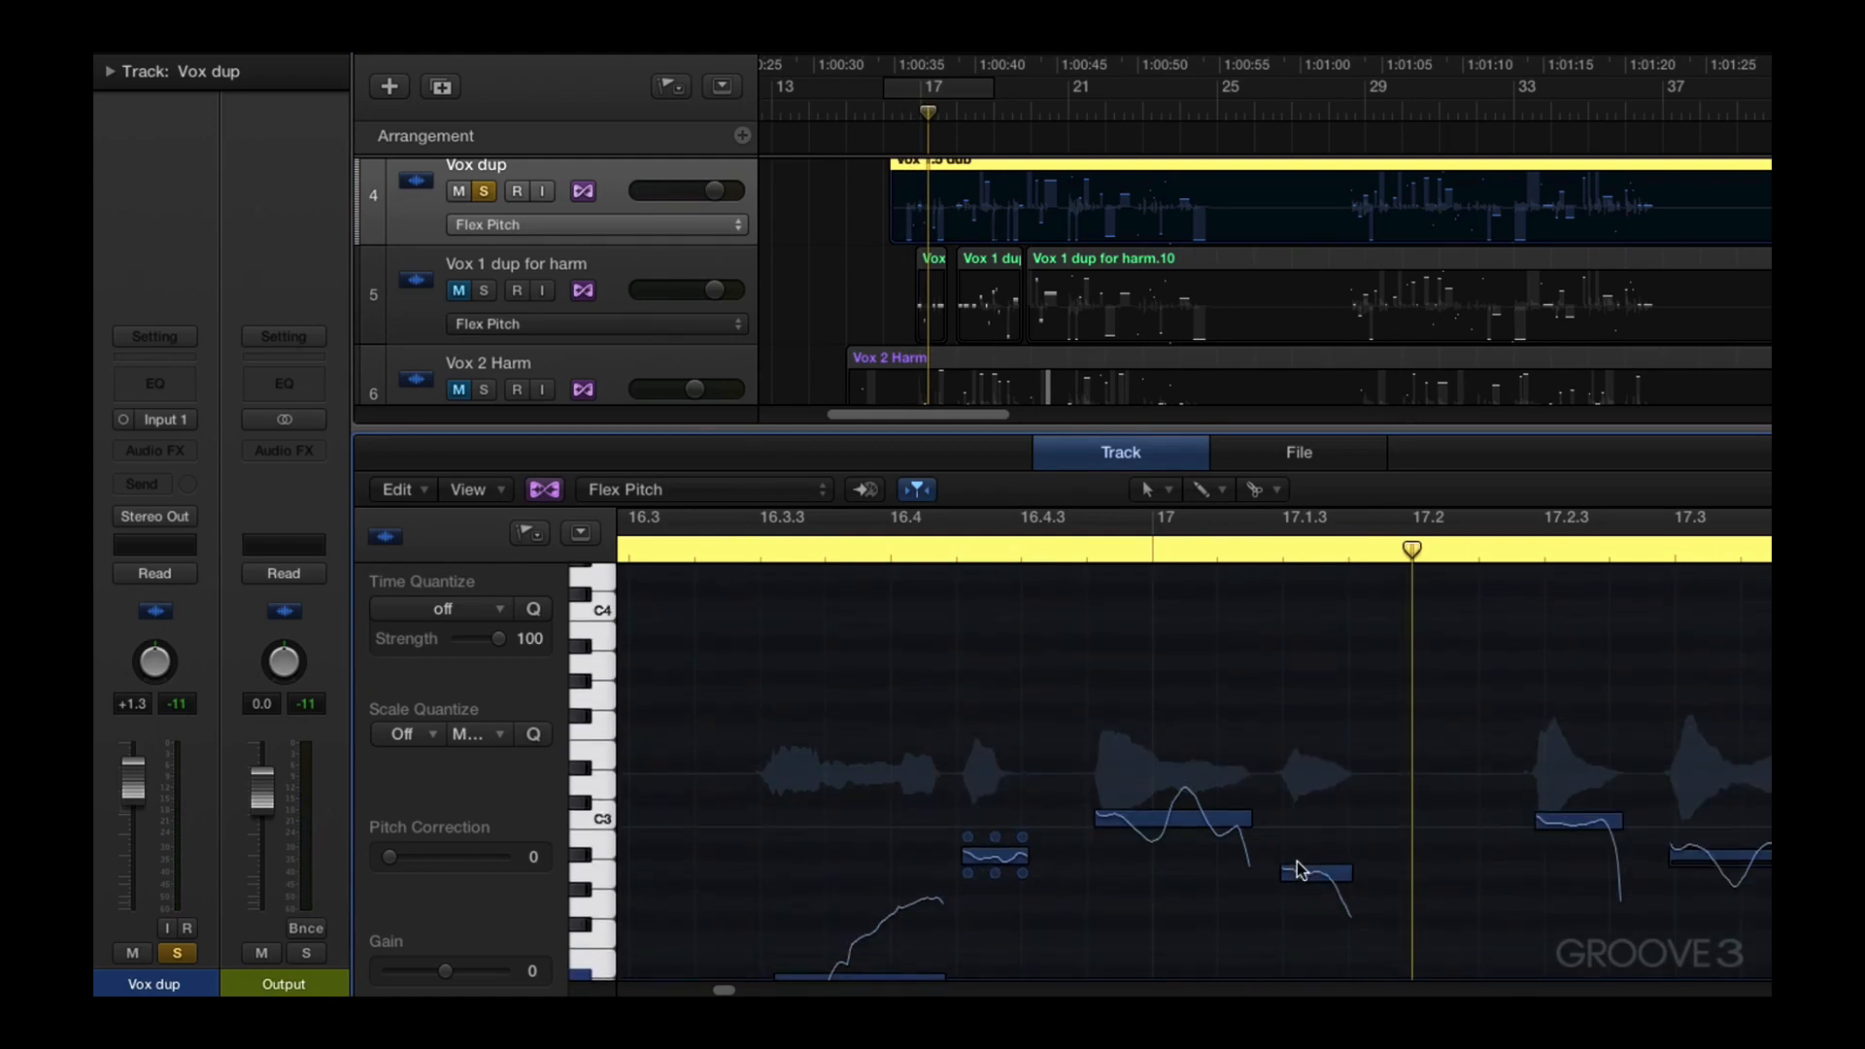
scroll(1297, 861, down, 3)
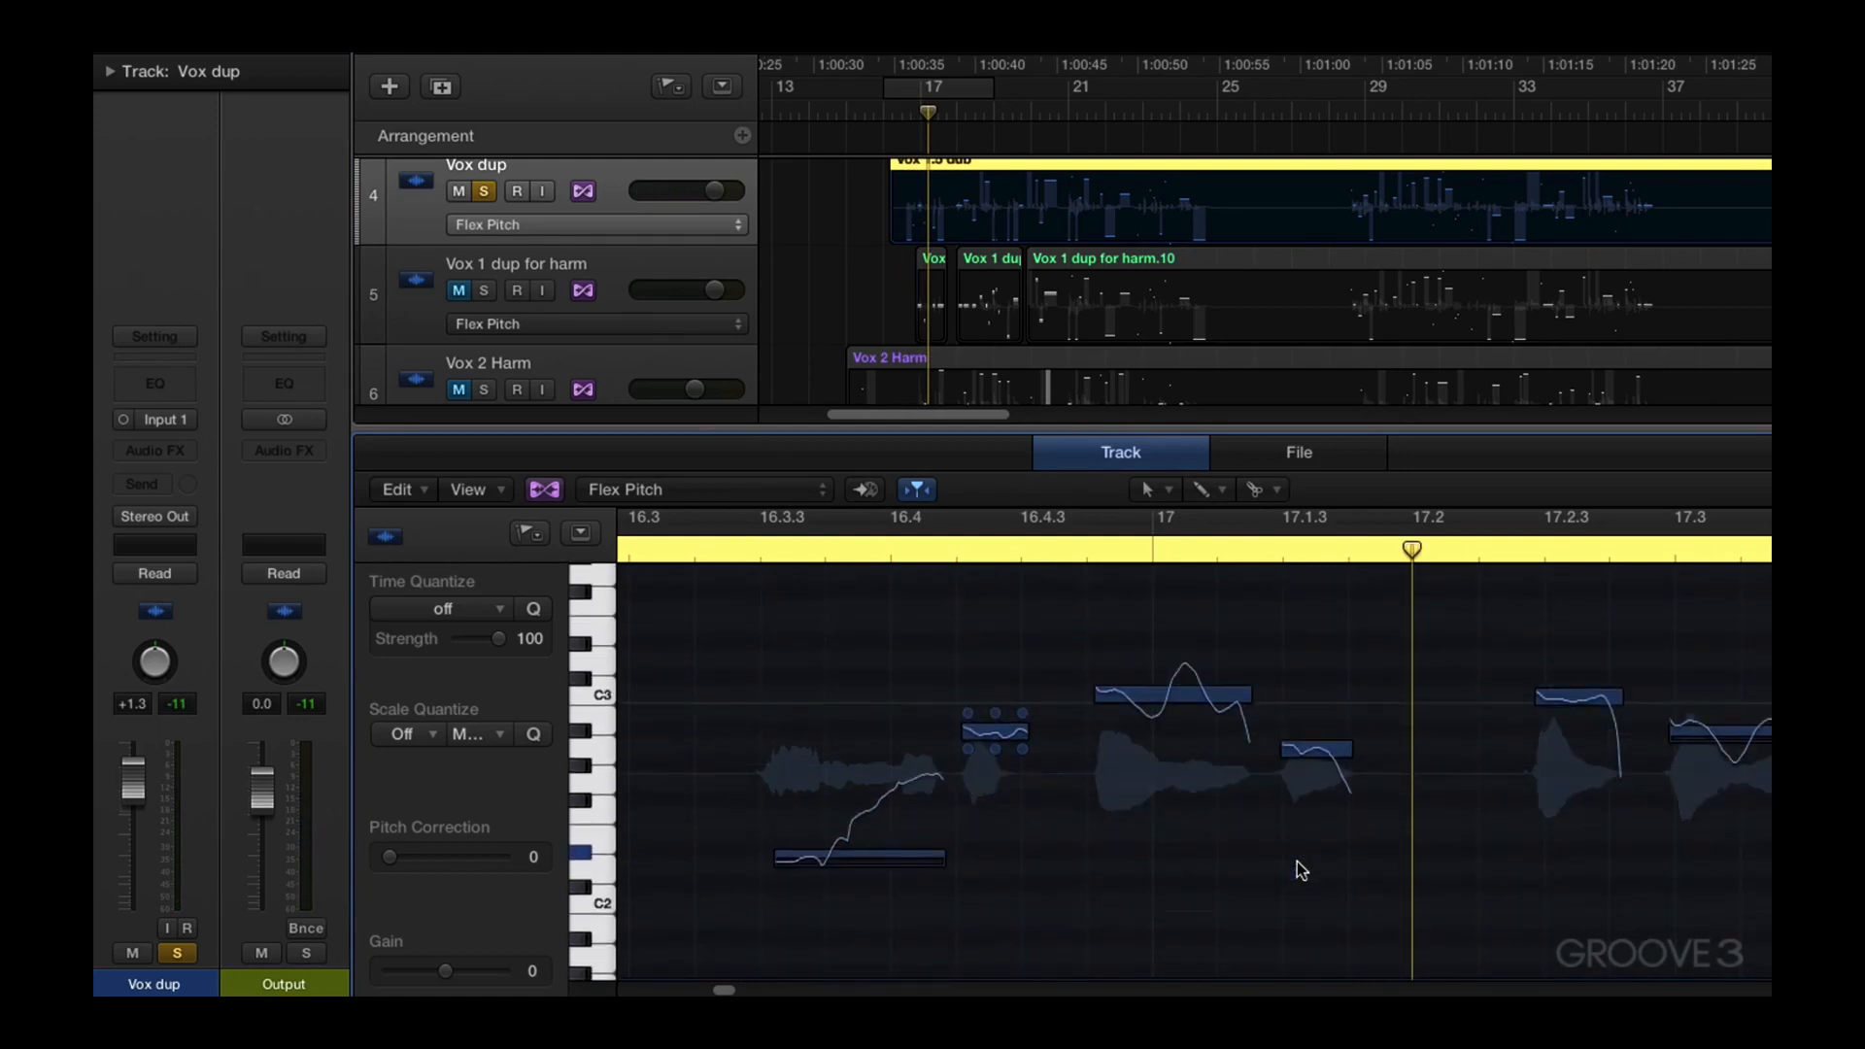
Select the C3 note around bar 17 together with the following note near 17.1.3 and raise both by about four semitones
click(1127, 696)
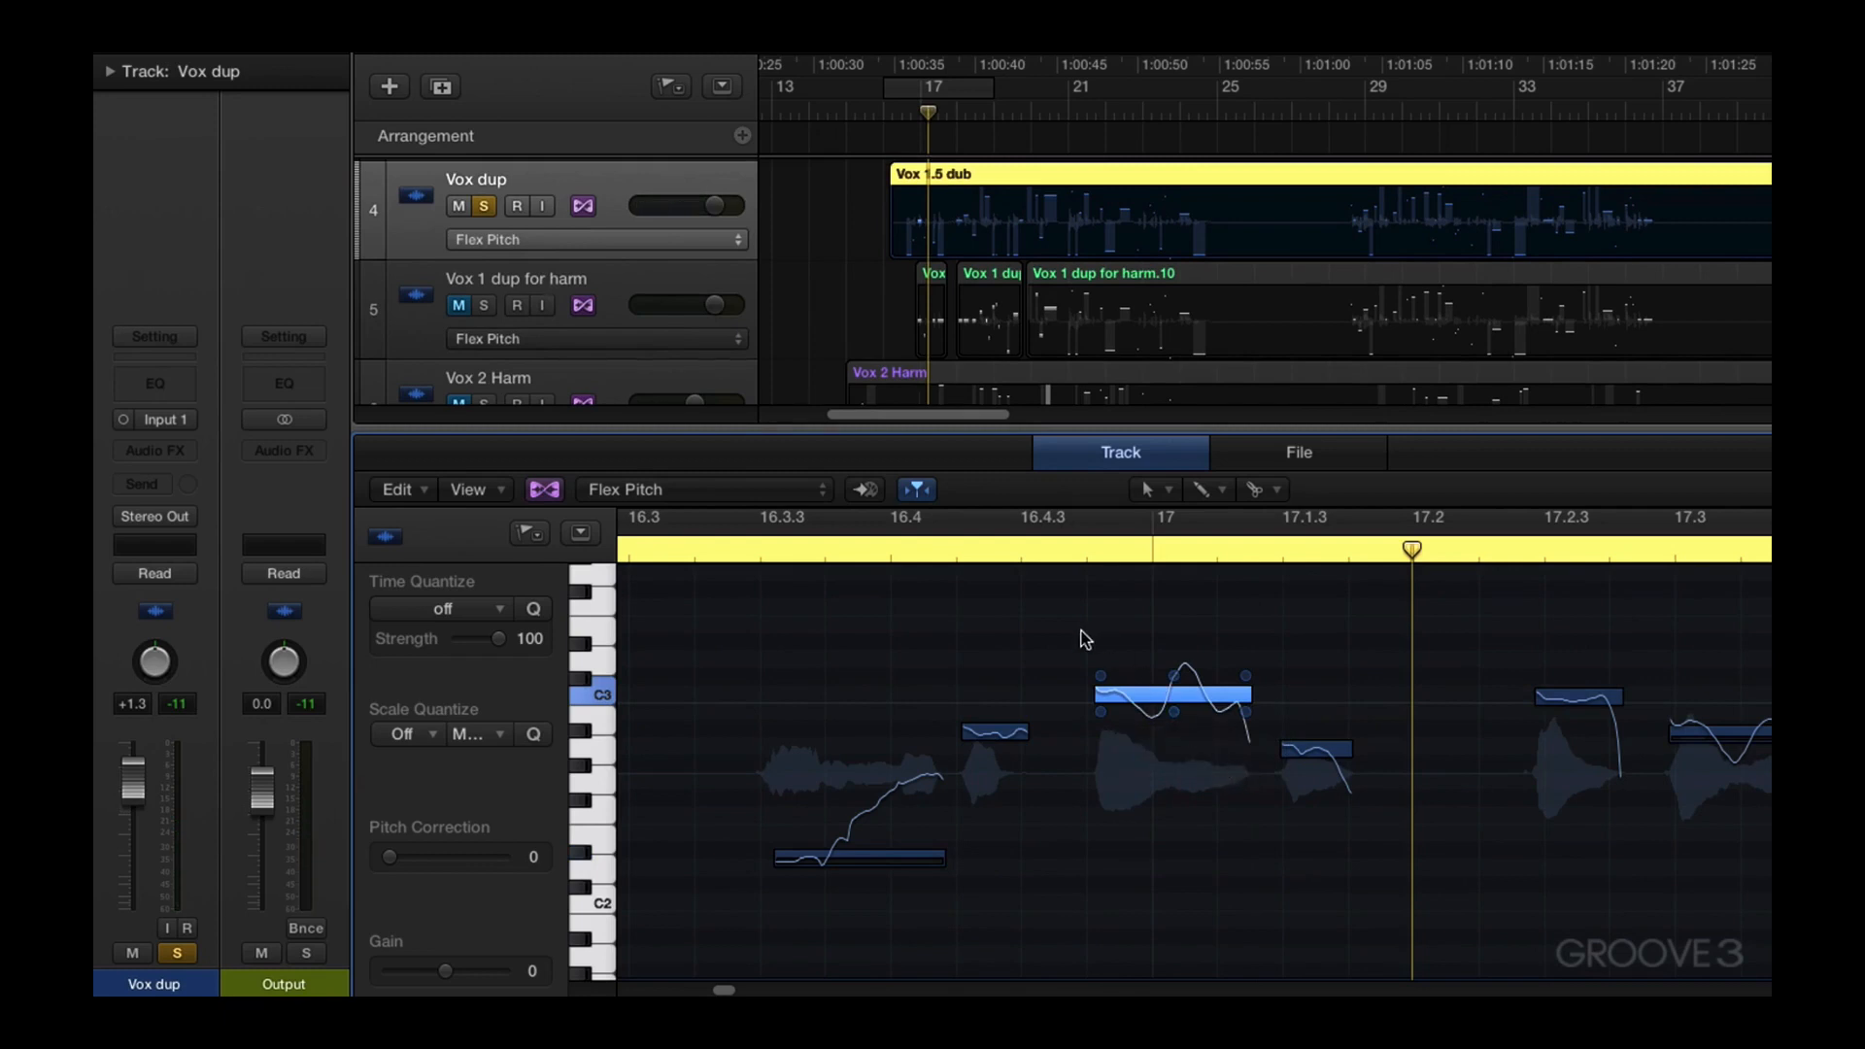
drag(1080, 634, 1327, 791)
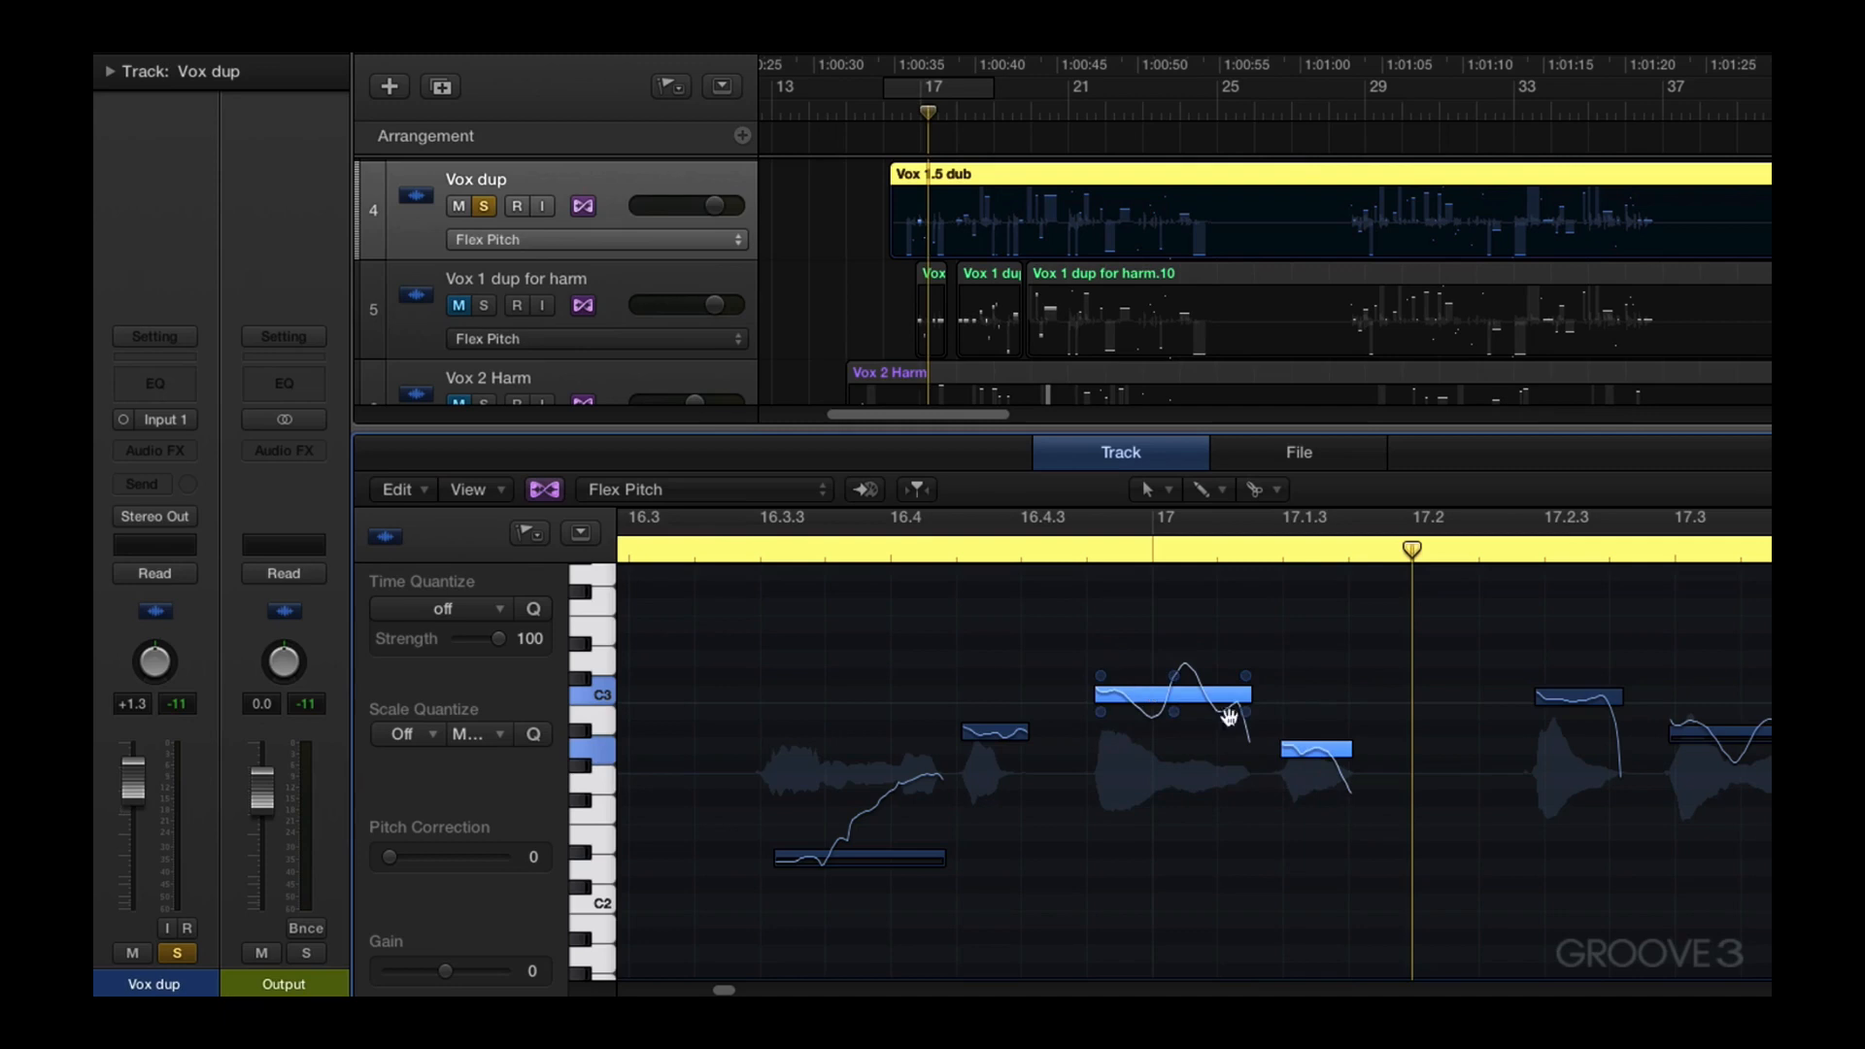
drag(1172, 696, 1176, 634)
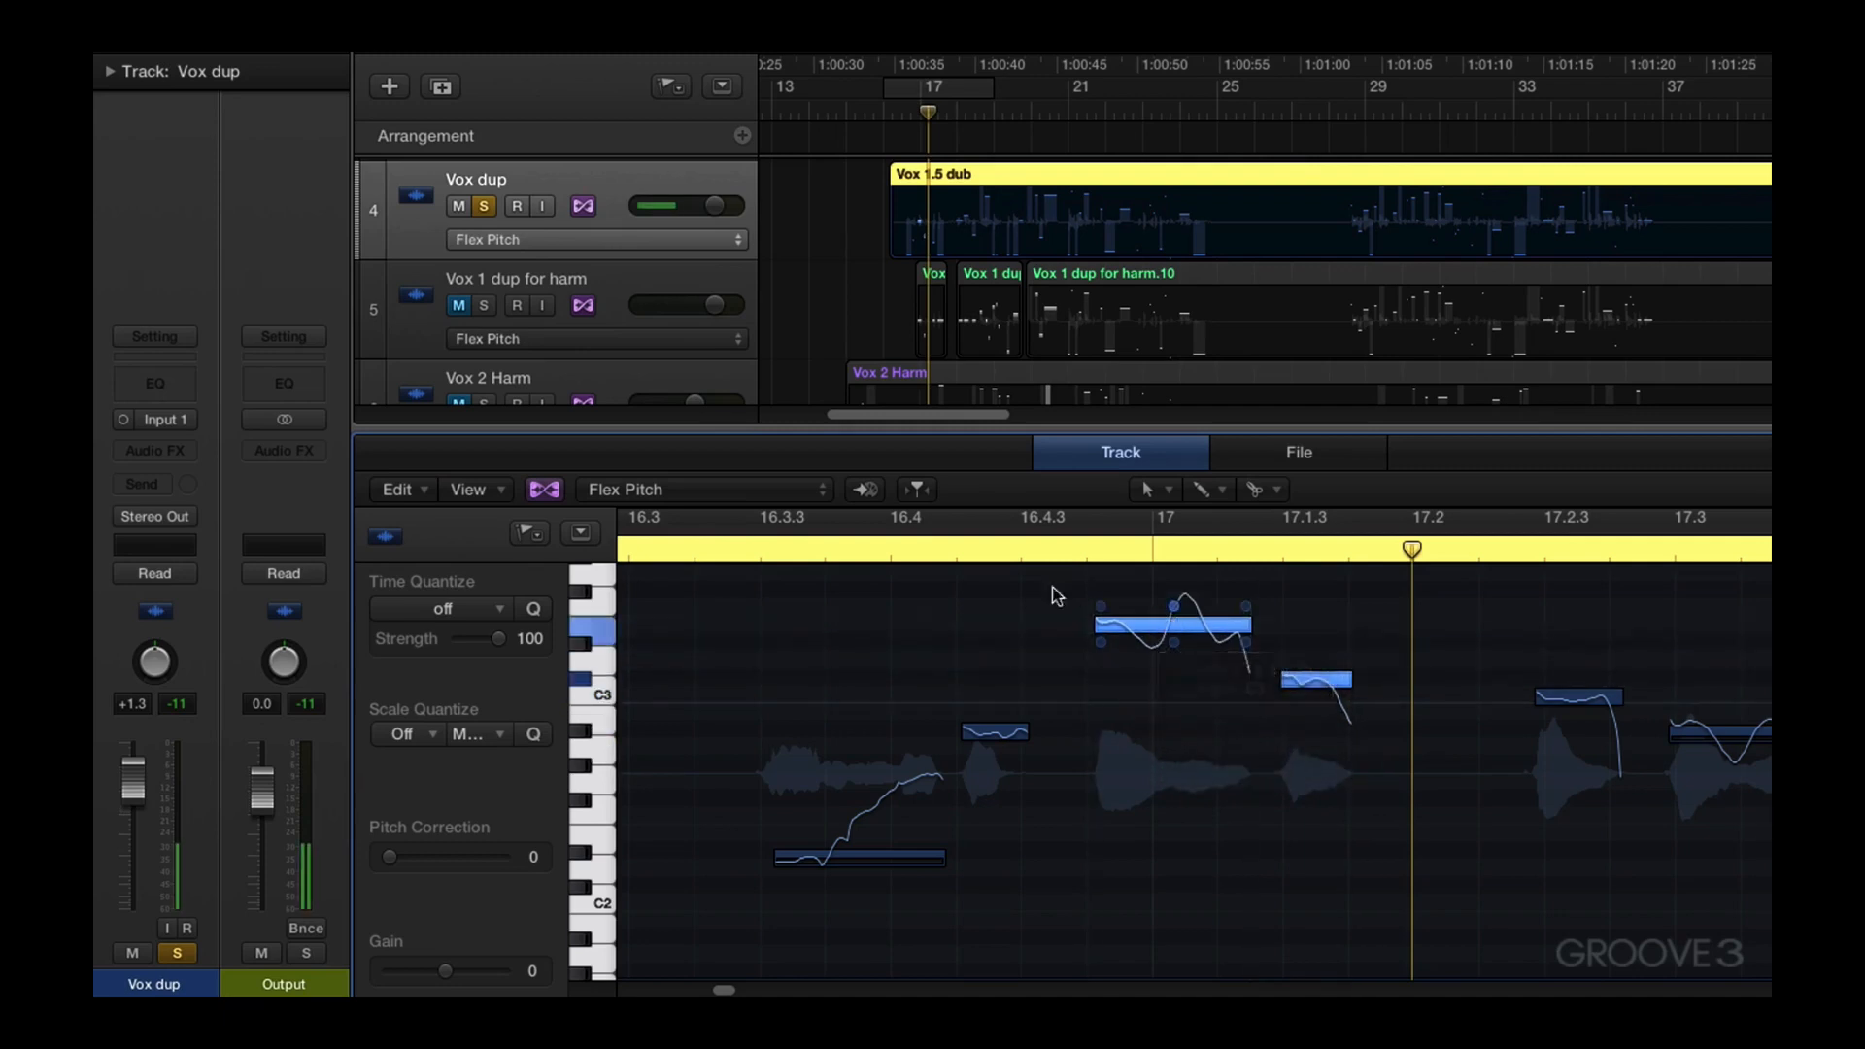
Play the Vox 1.5 dub phrase from about 16.3.3, and again from about 16.4.3, to hear the two raised notes
click(736, 551)
key(space)
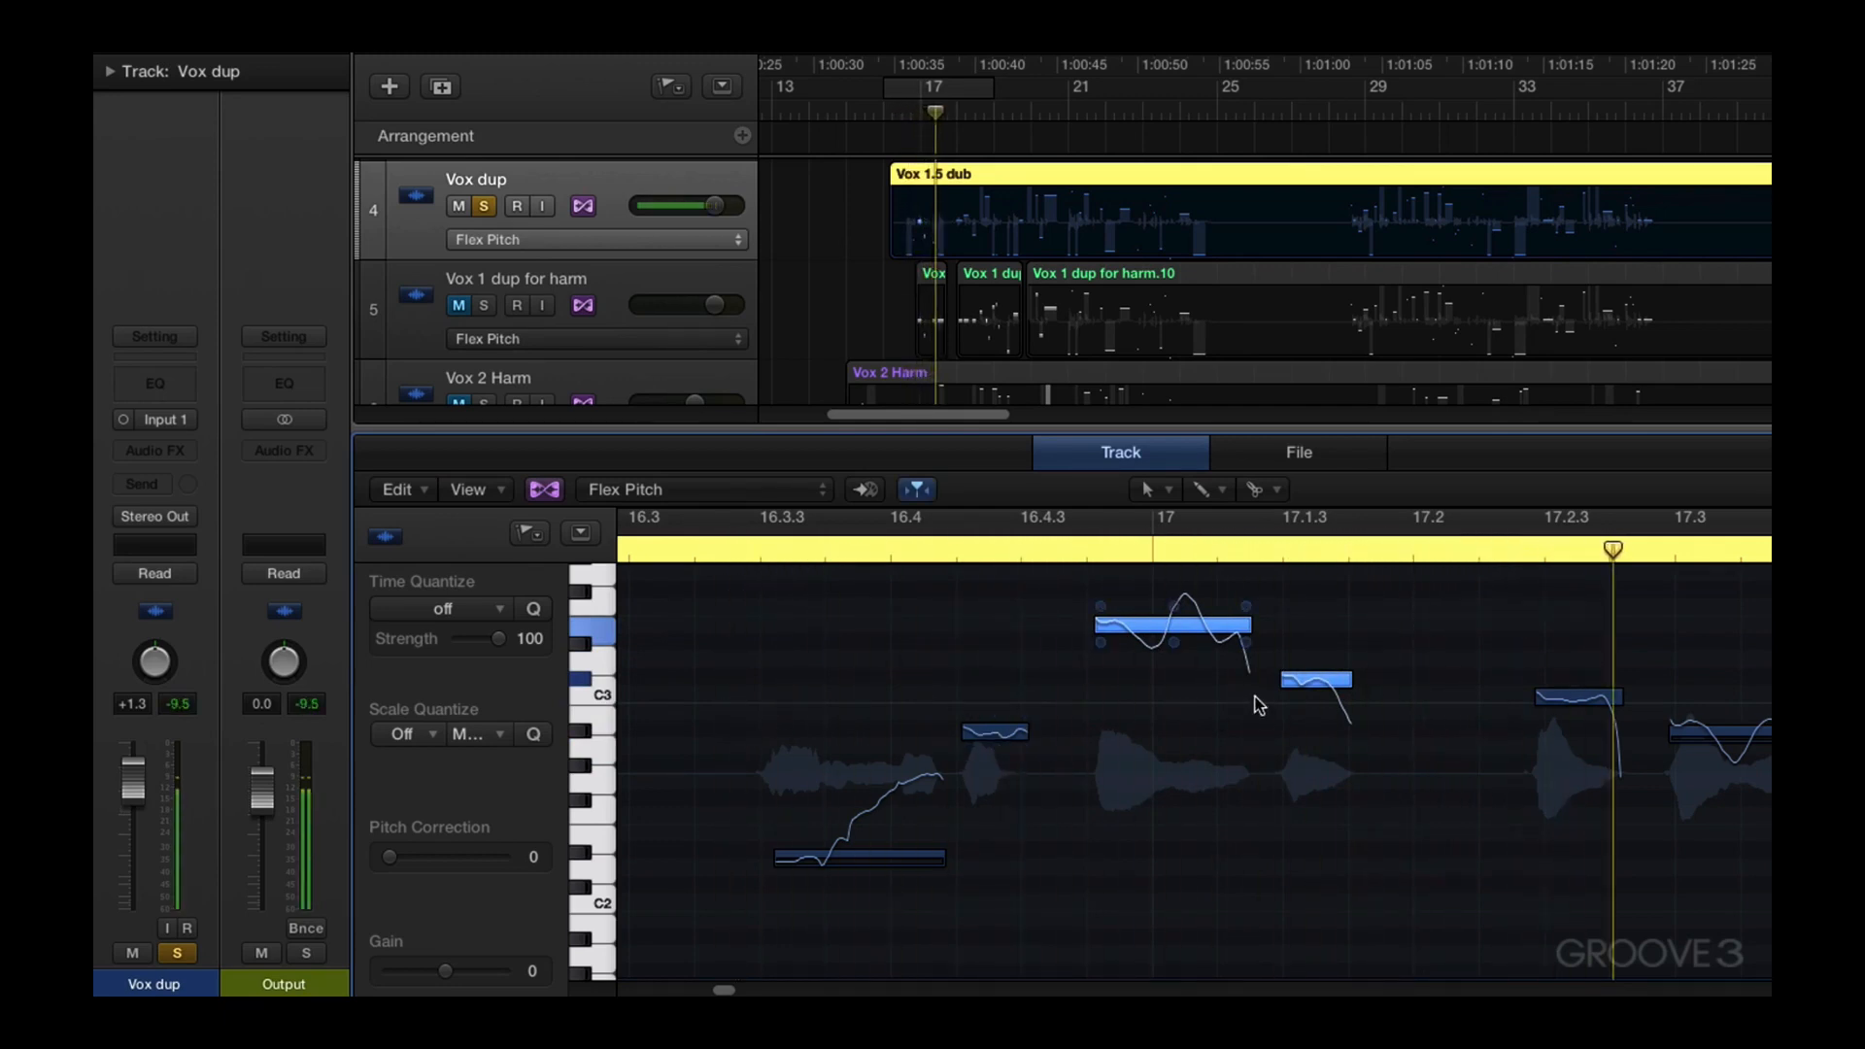
click(1185, 621)
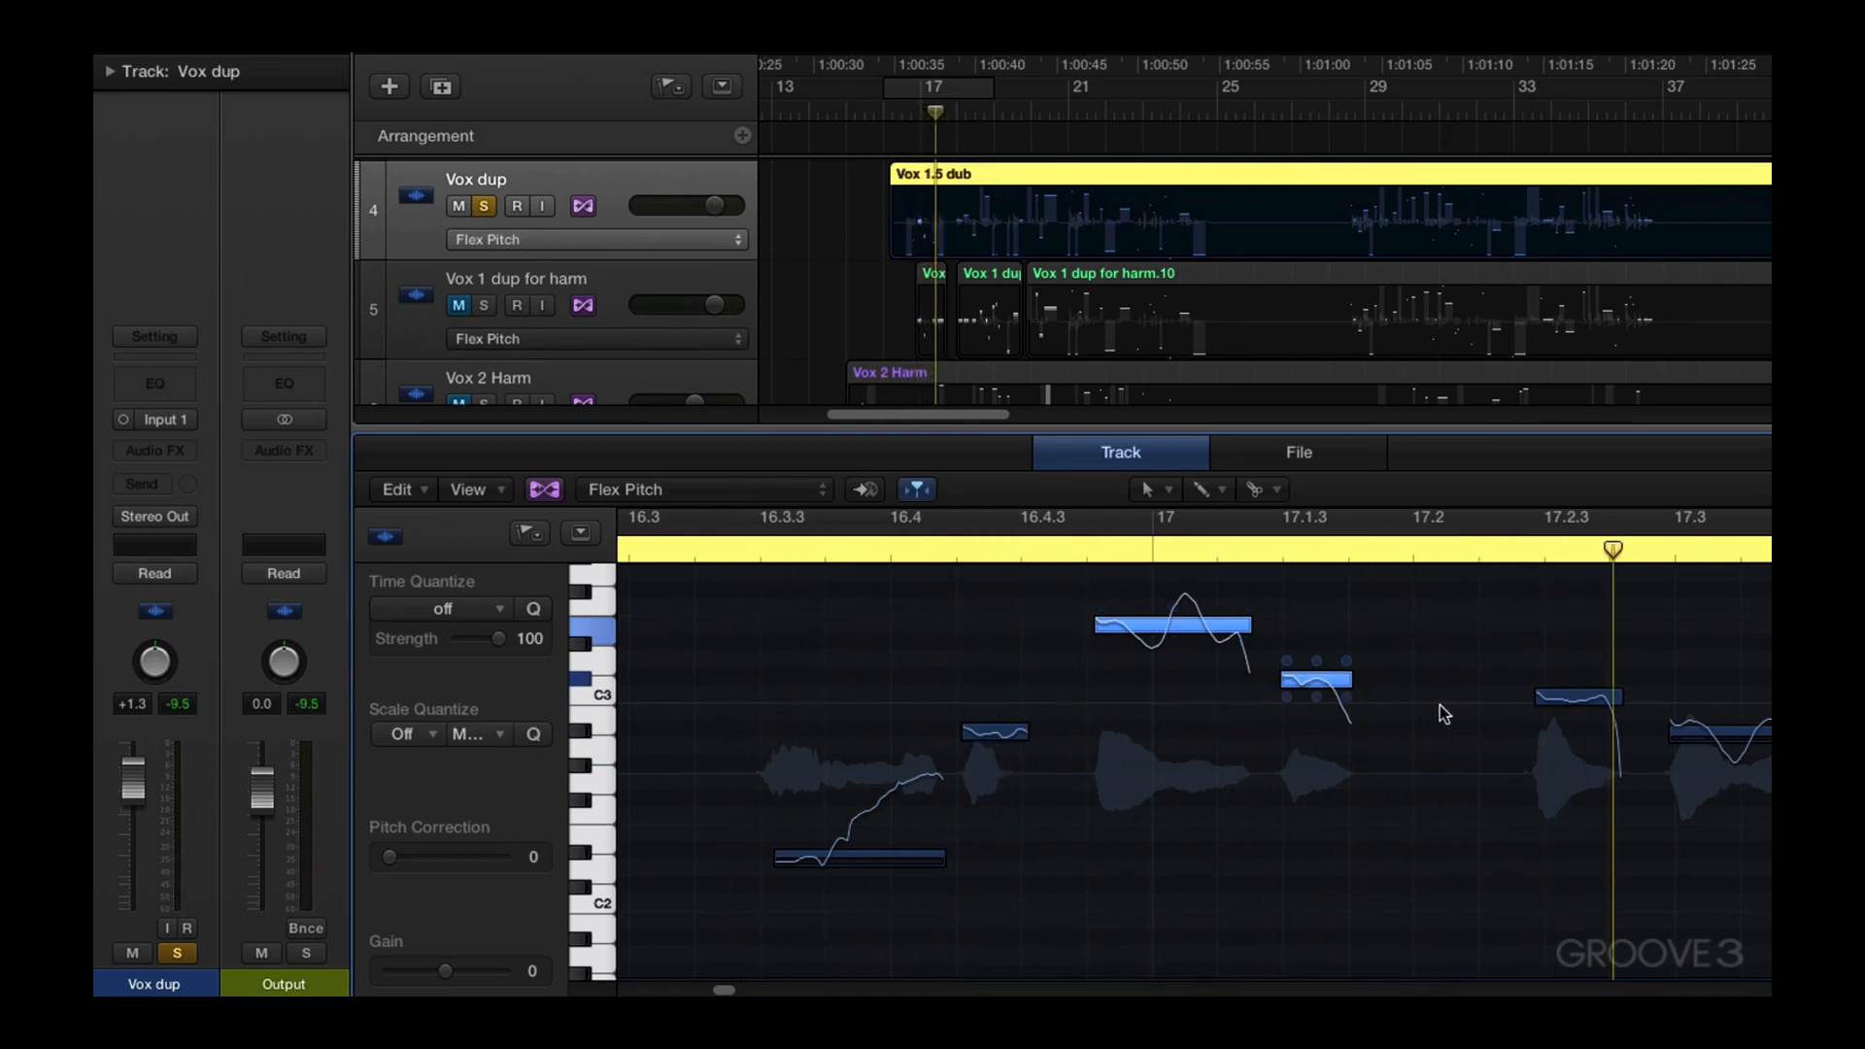
click(1087, 549)
key(space)
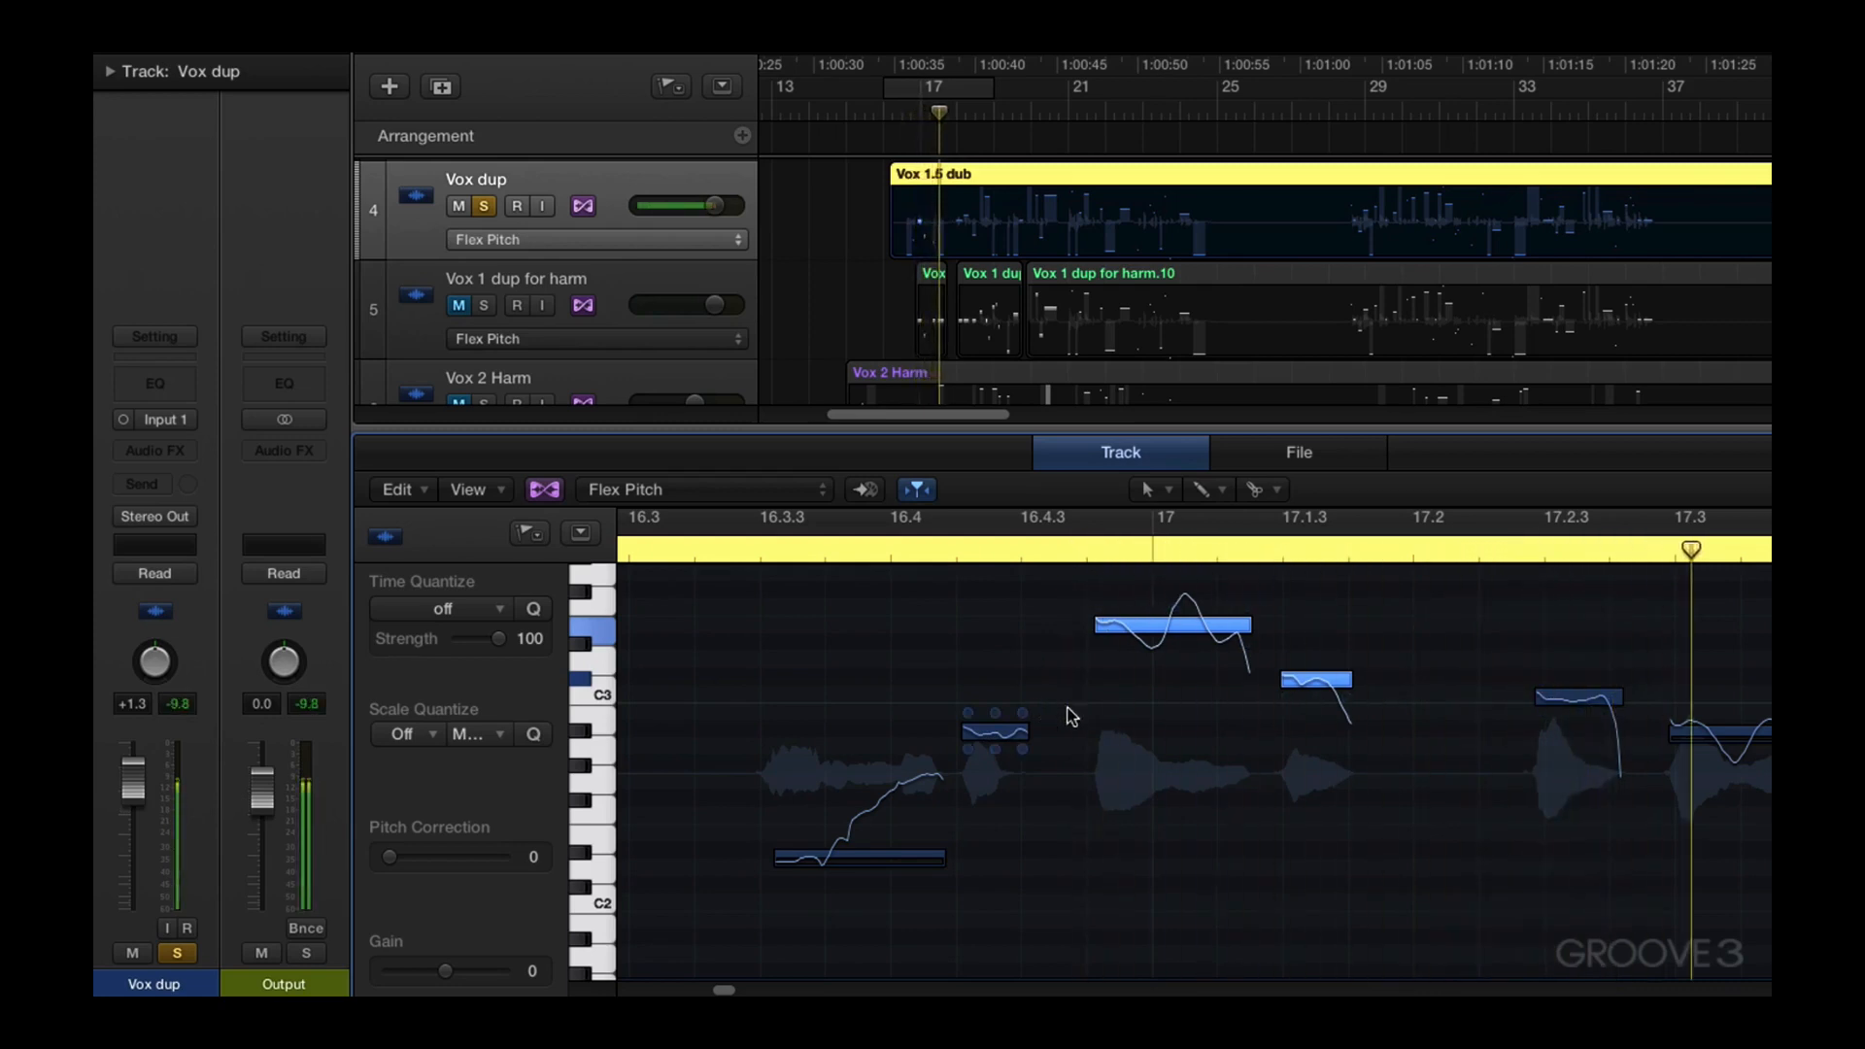
Select the notes at 17.2.3 and 17.3 and raise both by about four semitones, placing the first on E3
drag(1515, 637, 1771, 827)
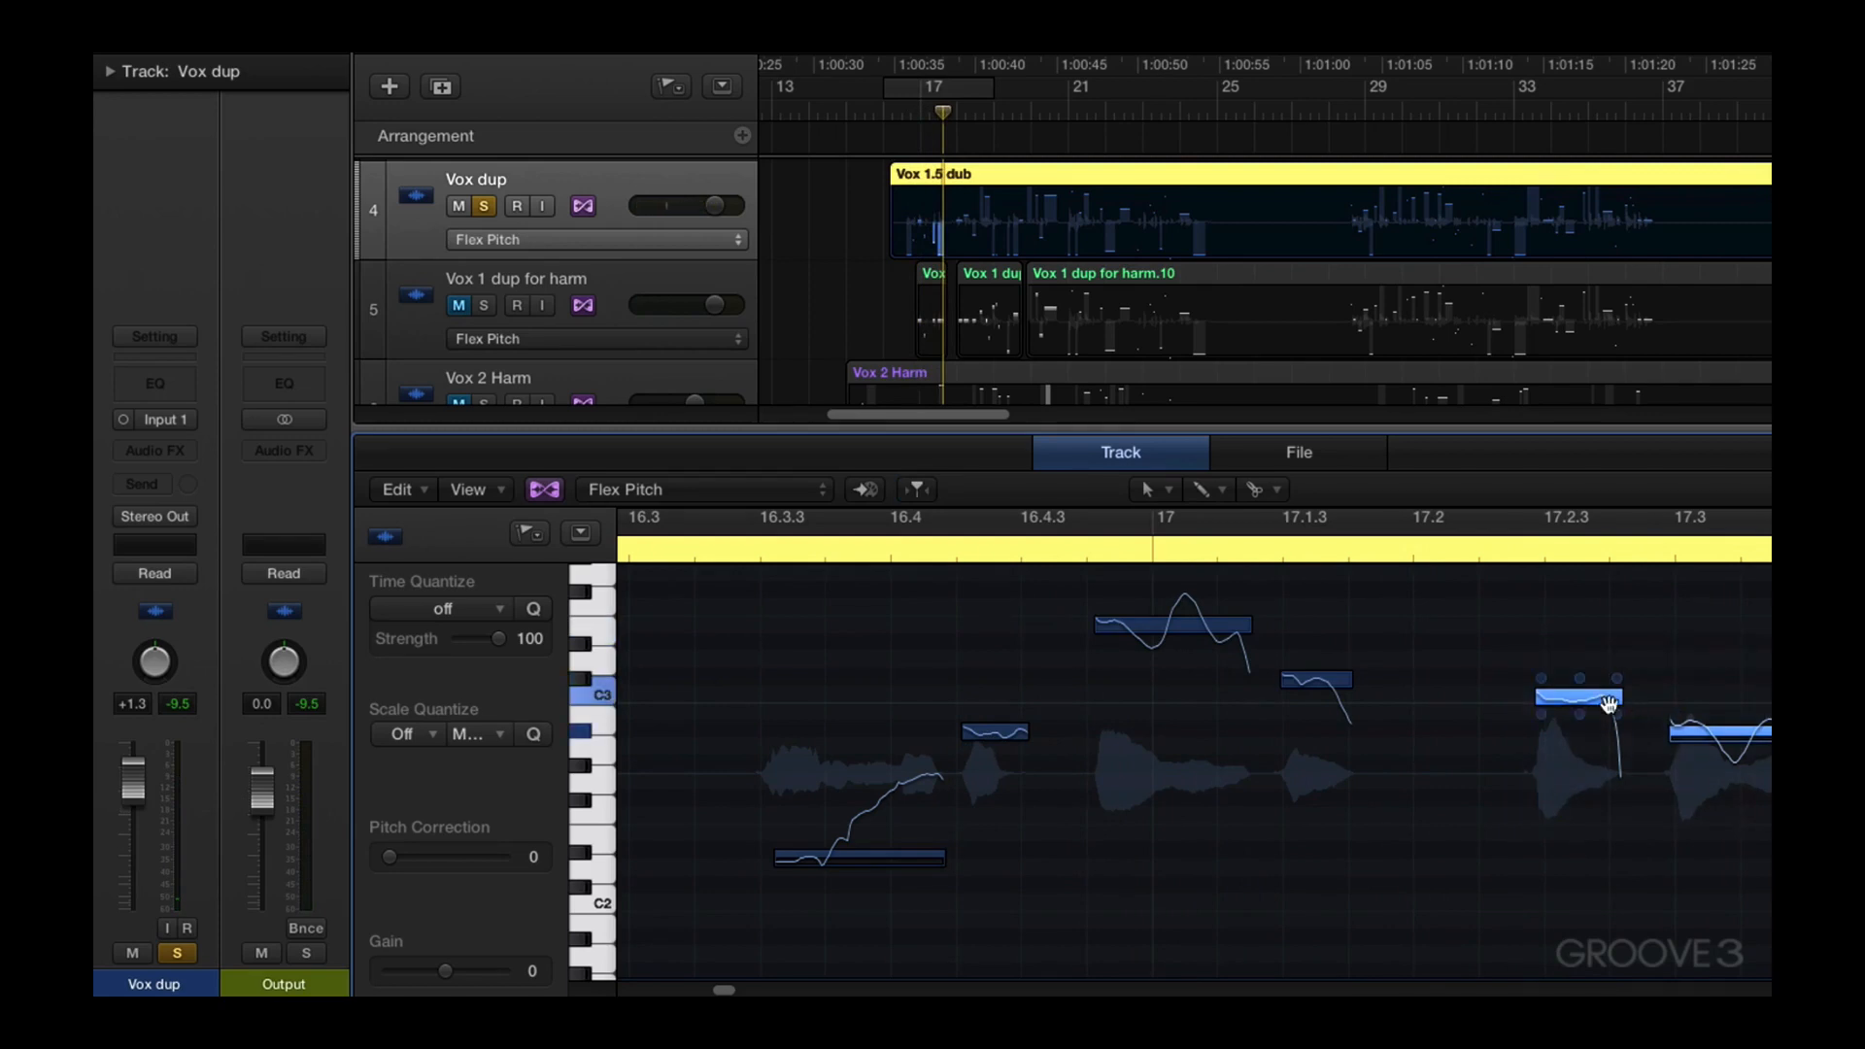
drag(1596, 699, 1588, 613)
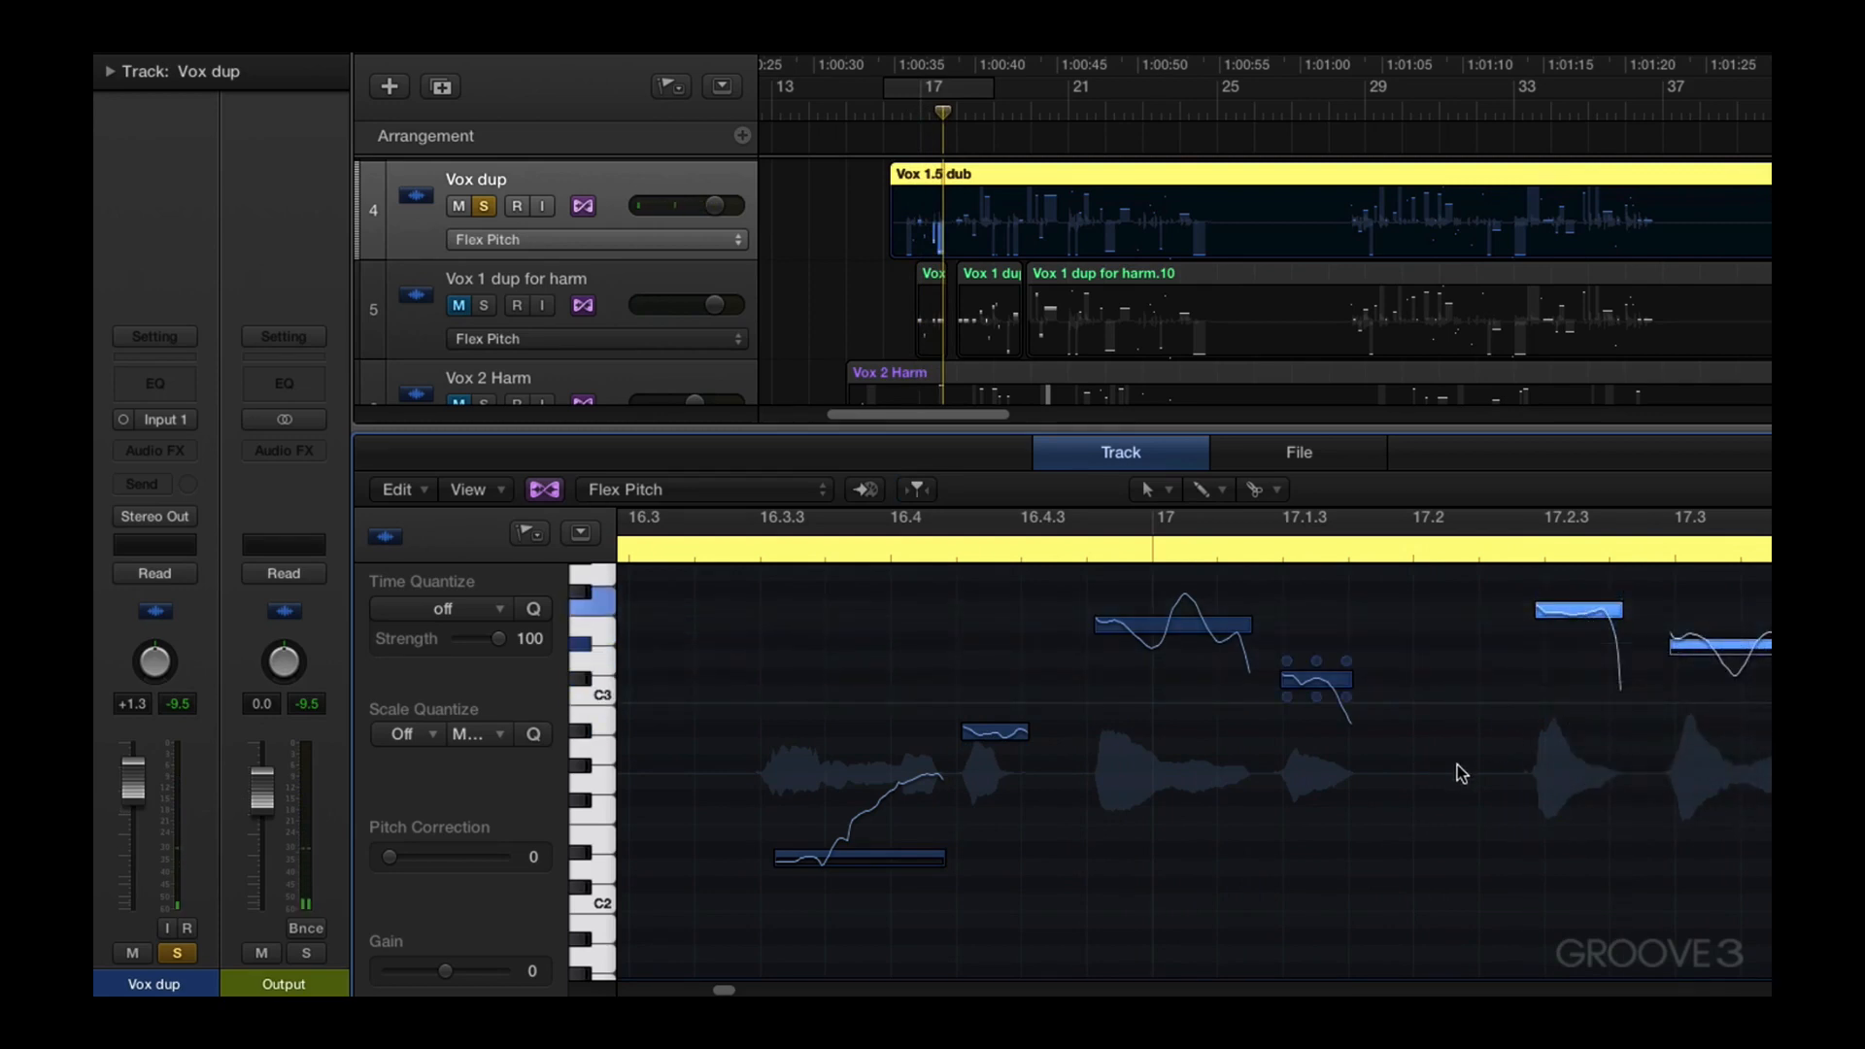
click(1590, 627)
drag(1589, 627, 1590, 640)
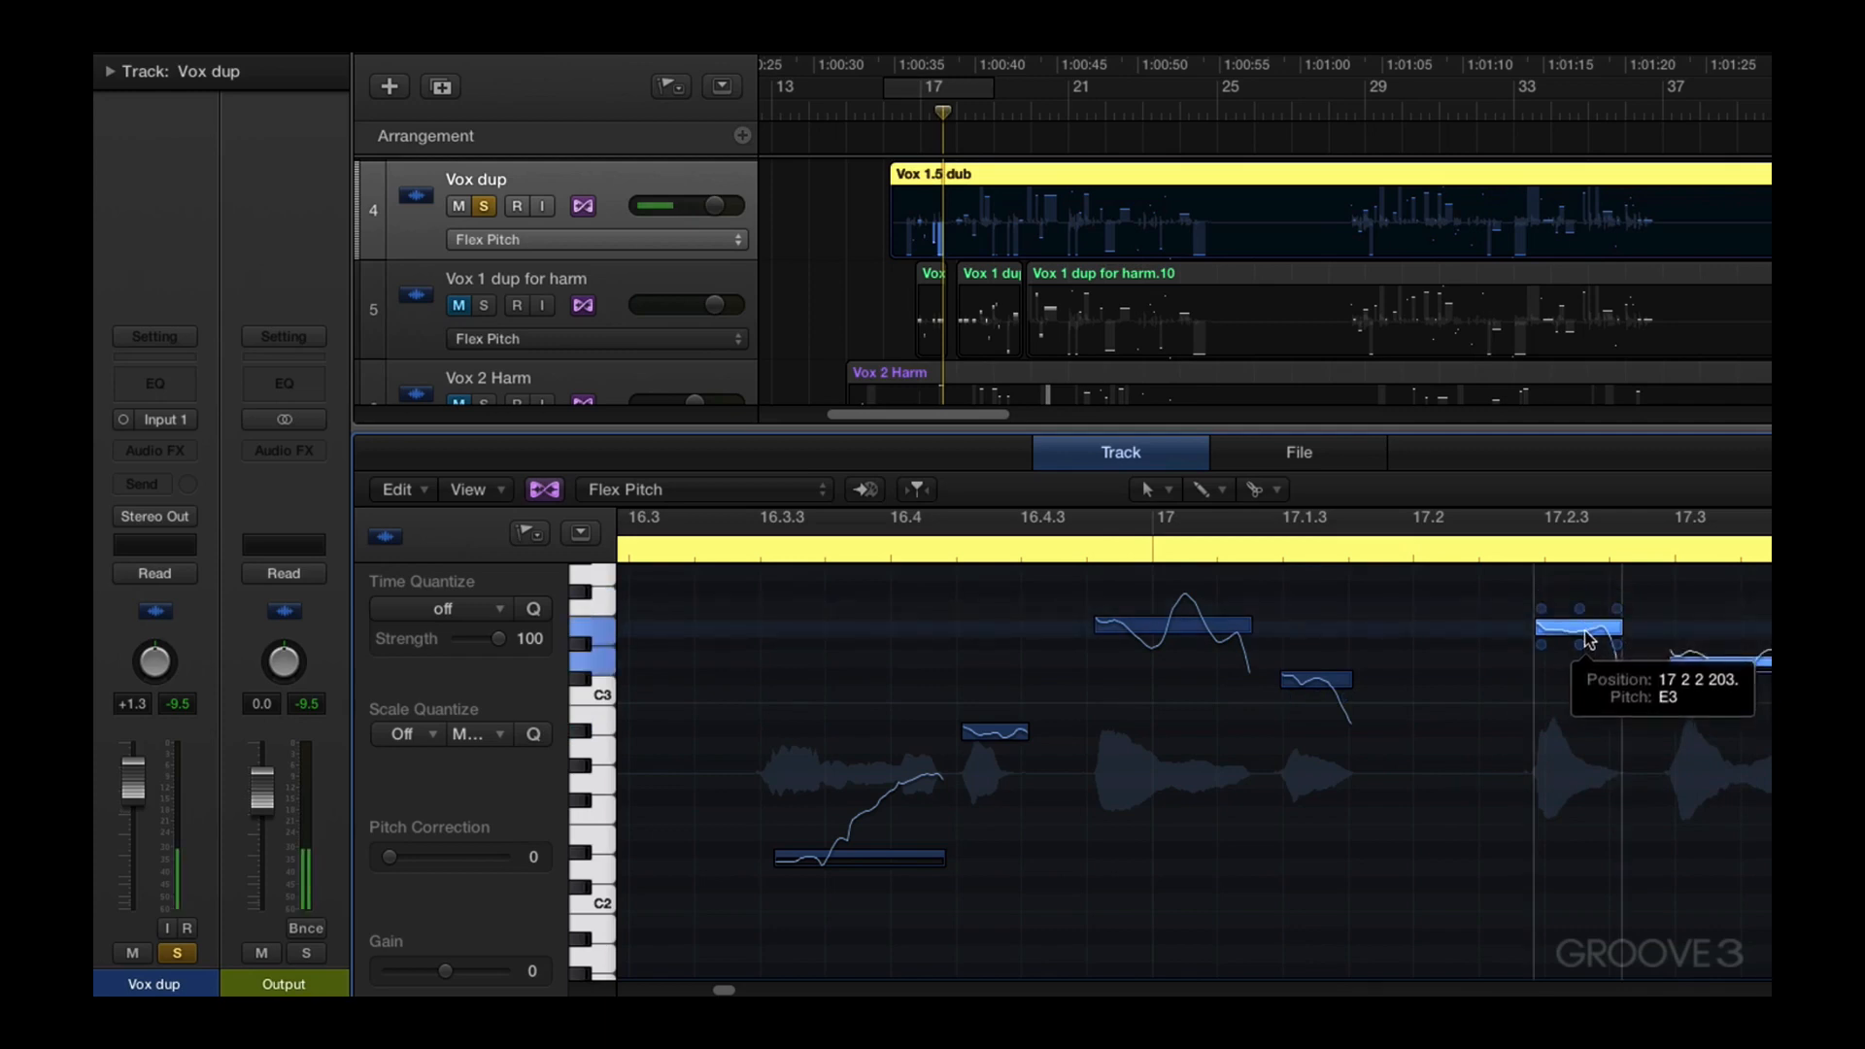
Play the whole Vox 1.5 dub phrase from 16.3.3 with all the raised notes
click(759, 550)
key(space)
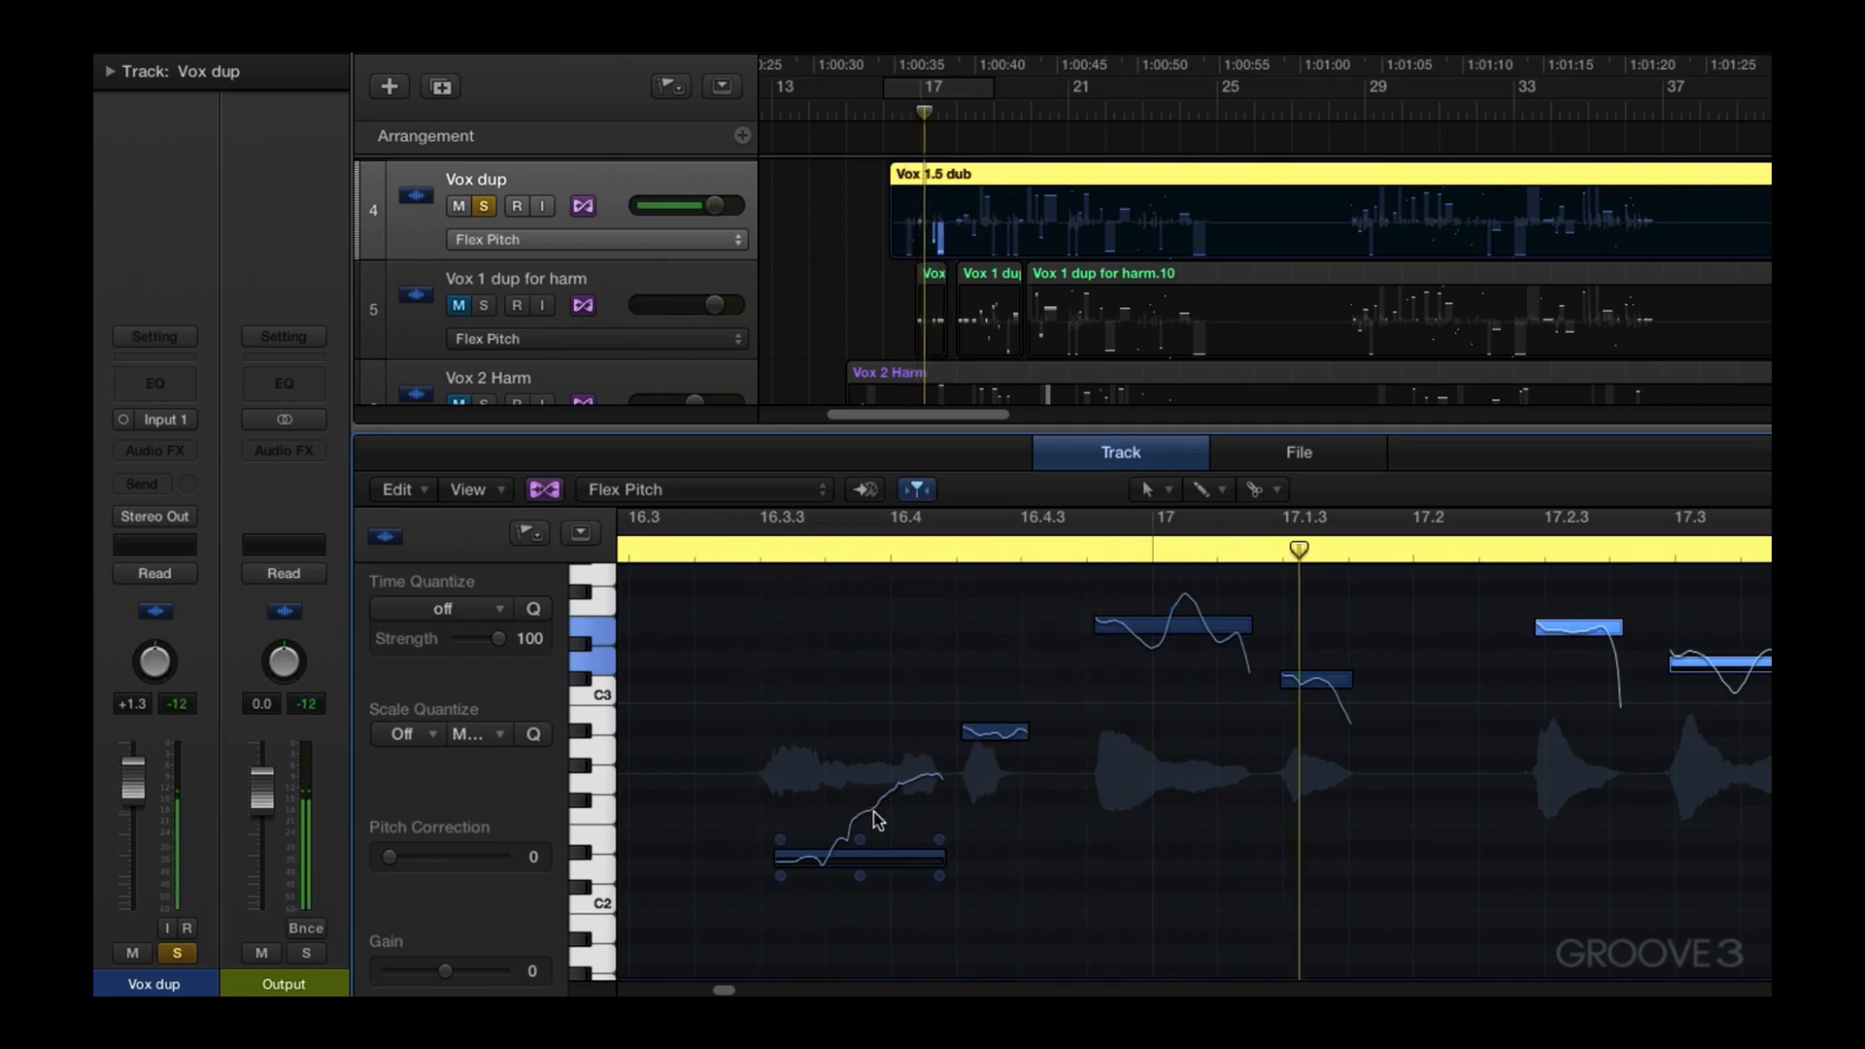
key(space)
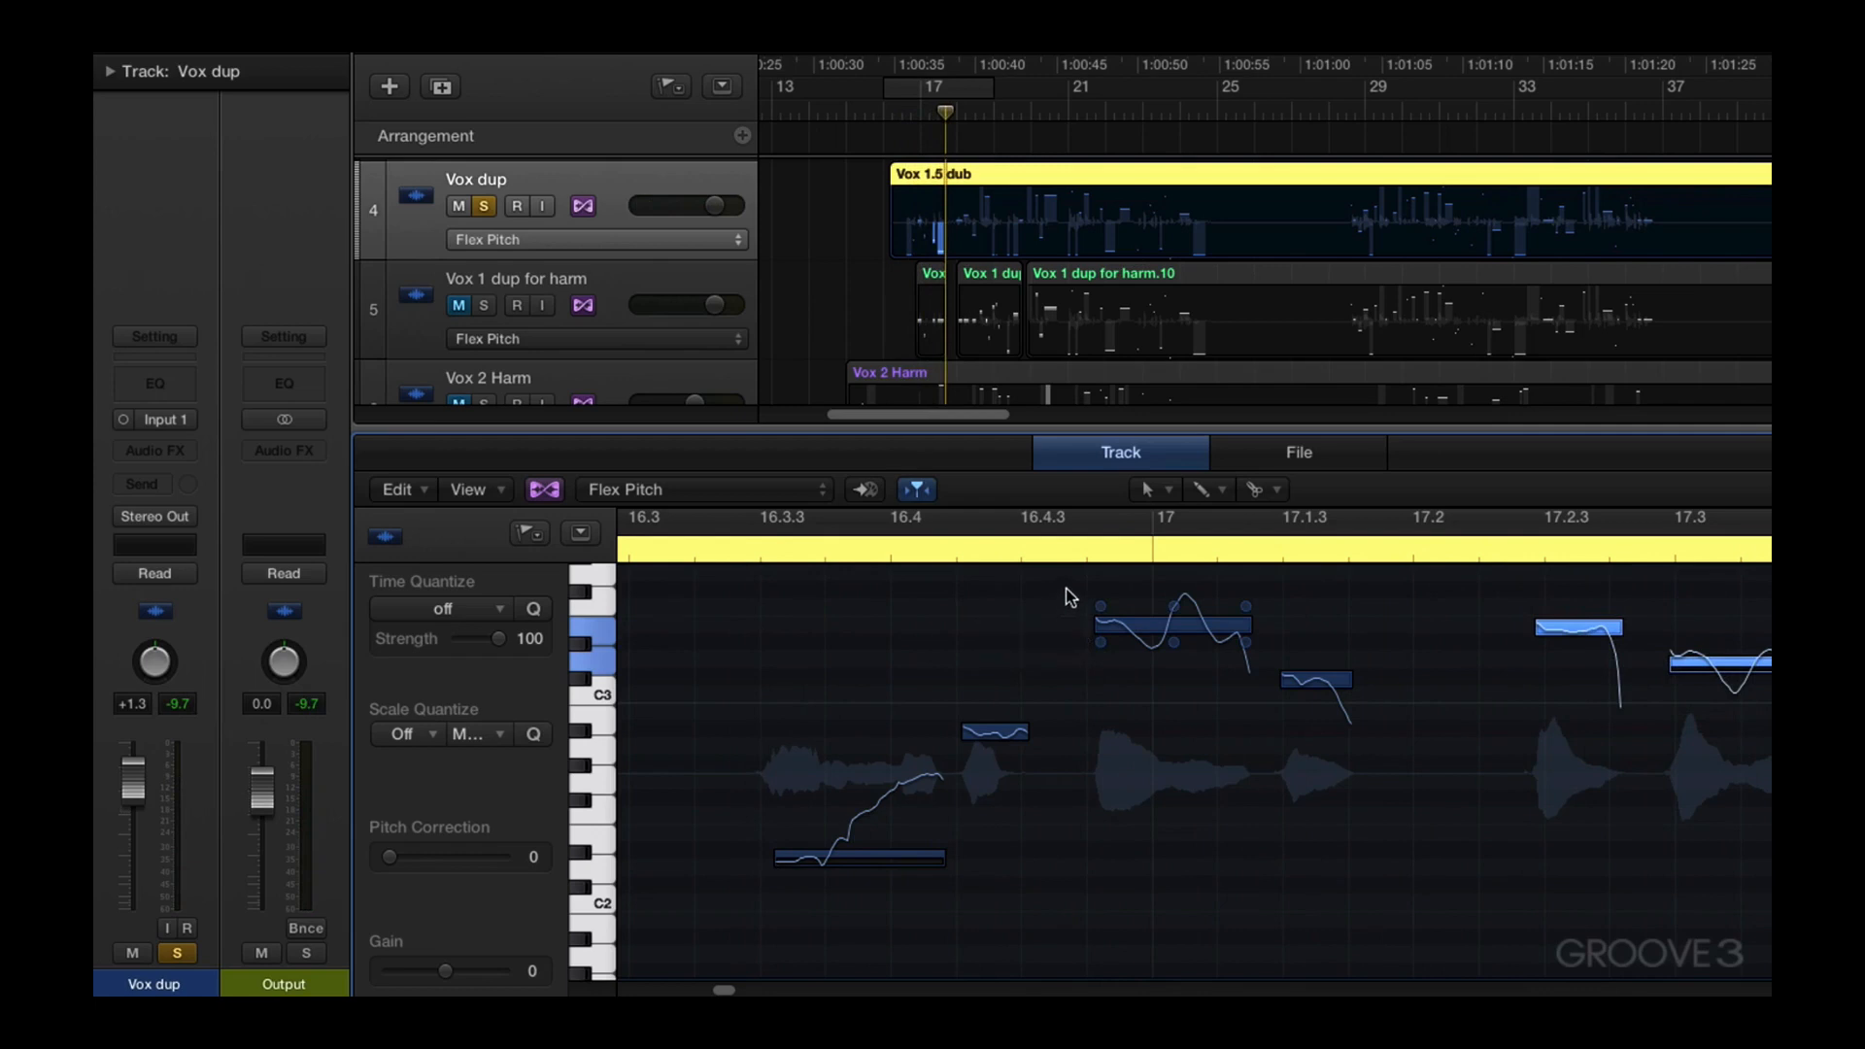
Select the four raised notes between bar 17 and 17.3, set their formant shift to about -99, and play the phrase
drag(1067, 591, 1769, 725)
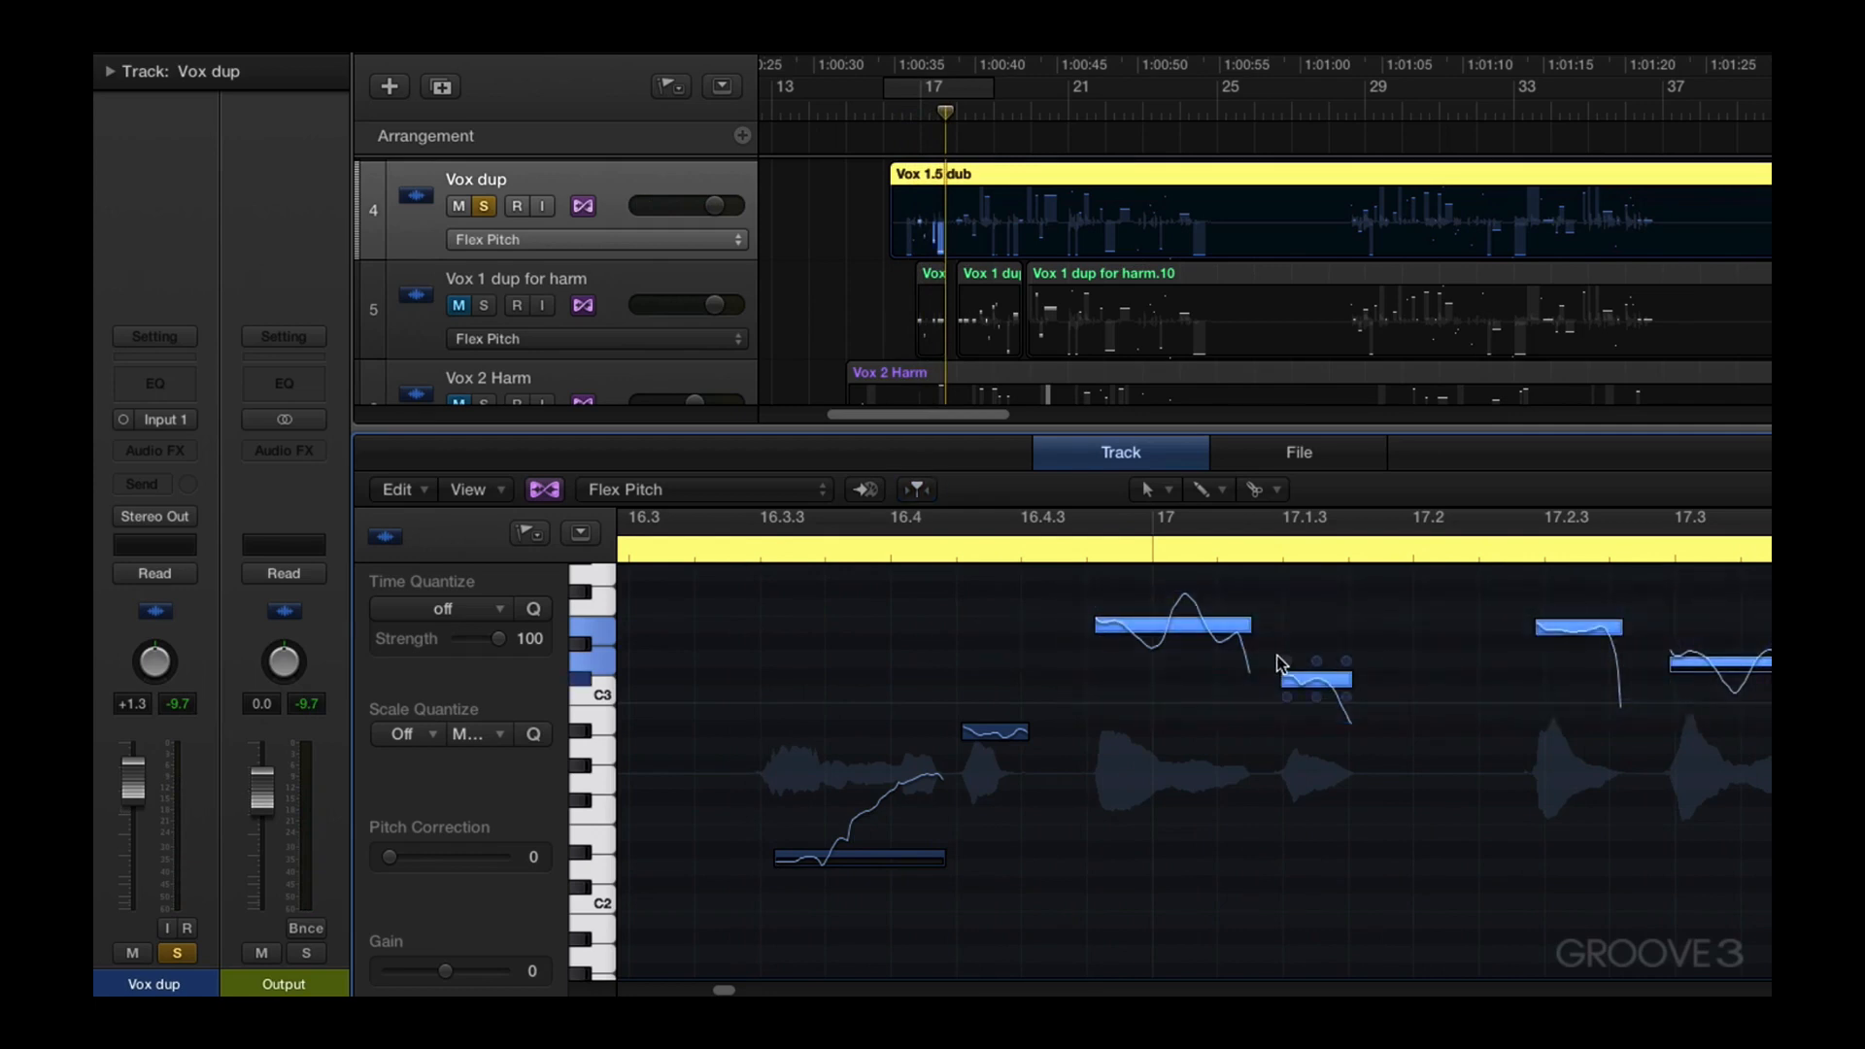
drag(1248, 642, 1258, 700)
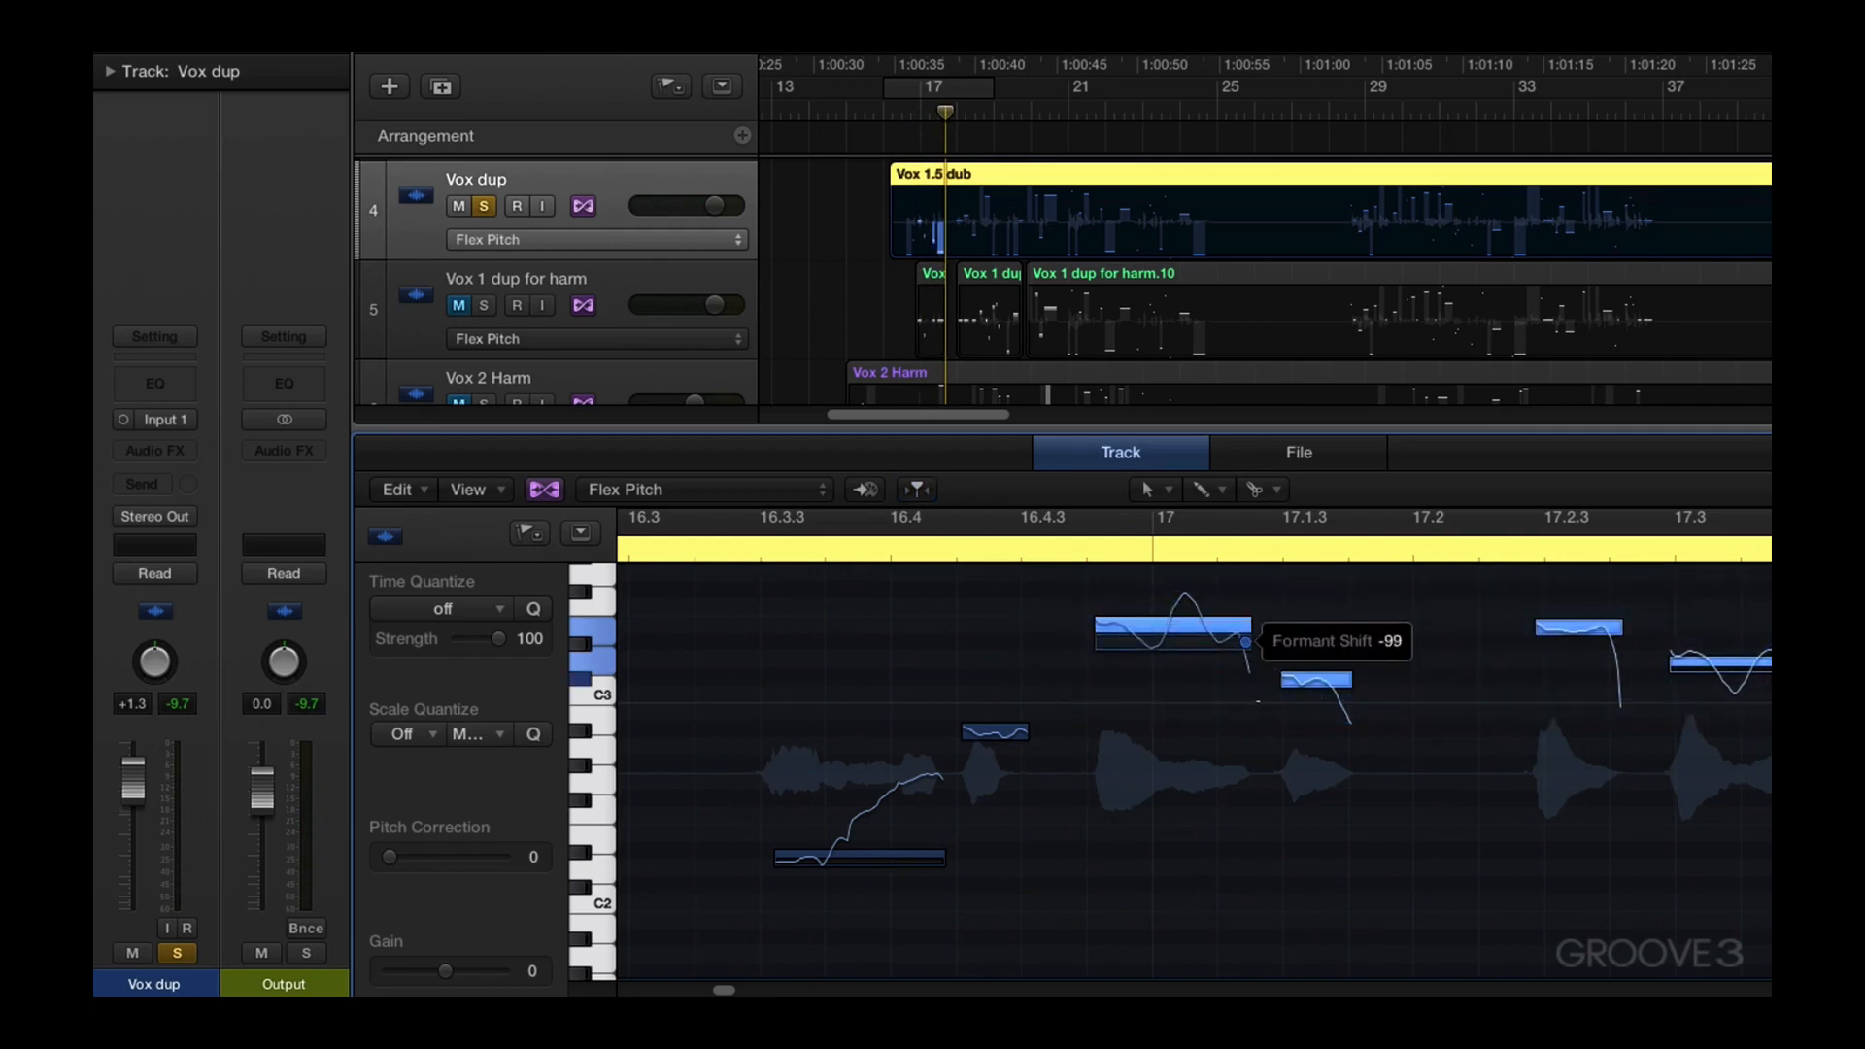
double_click(1044, 551)
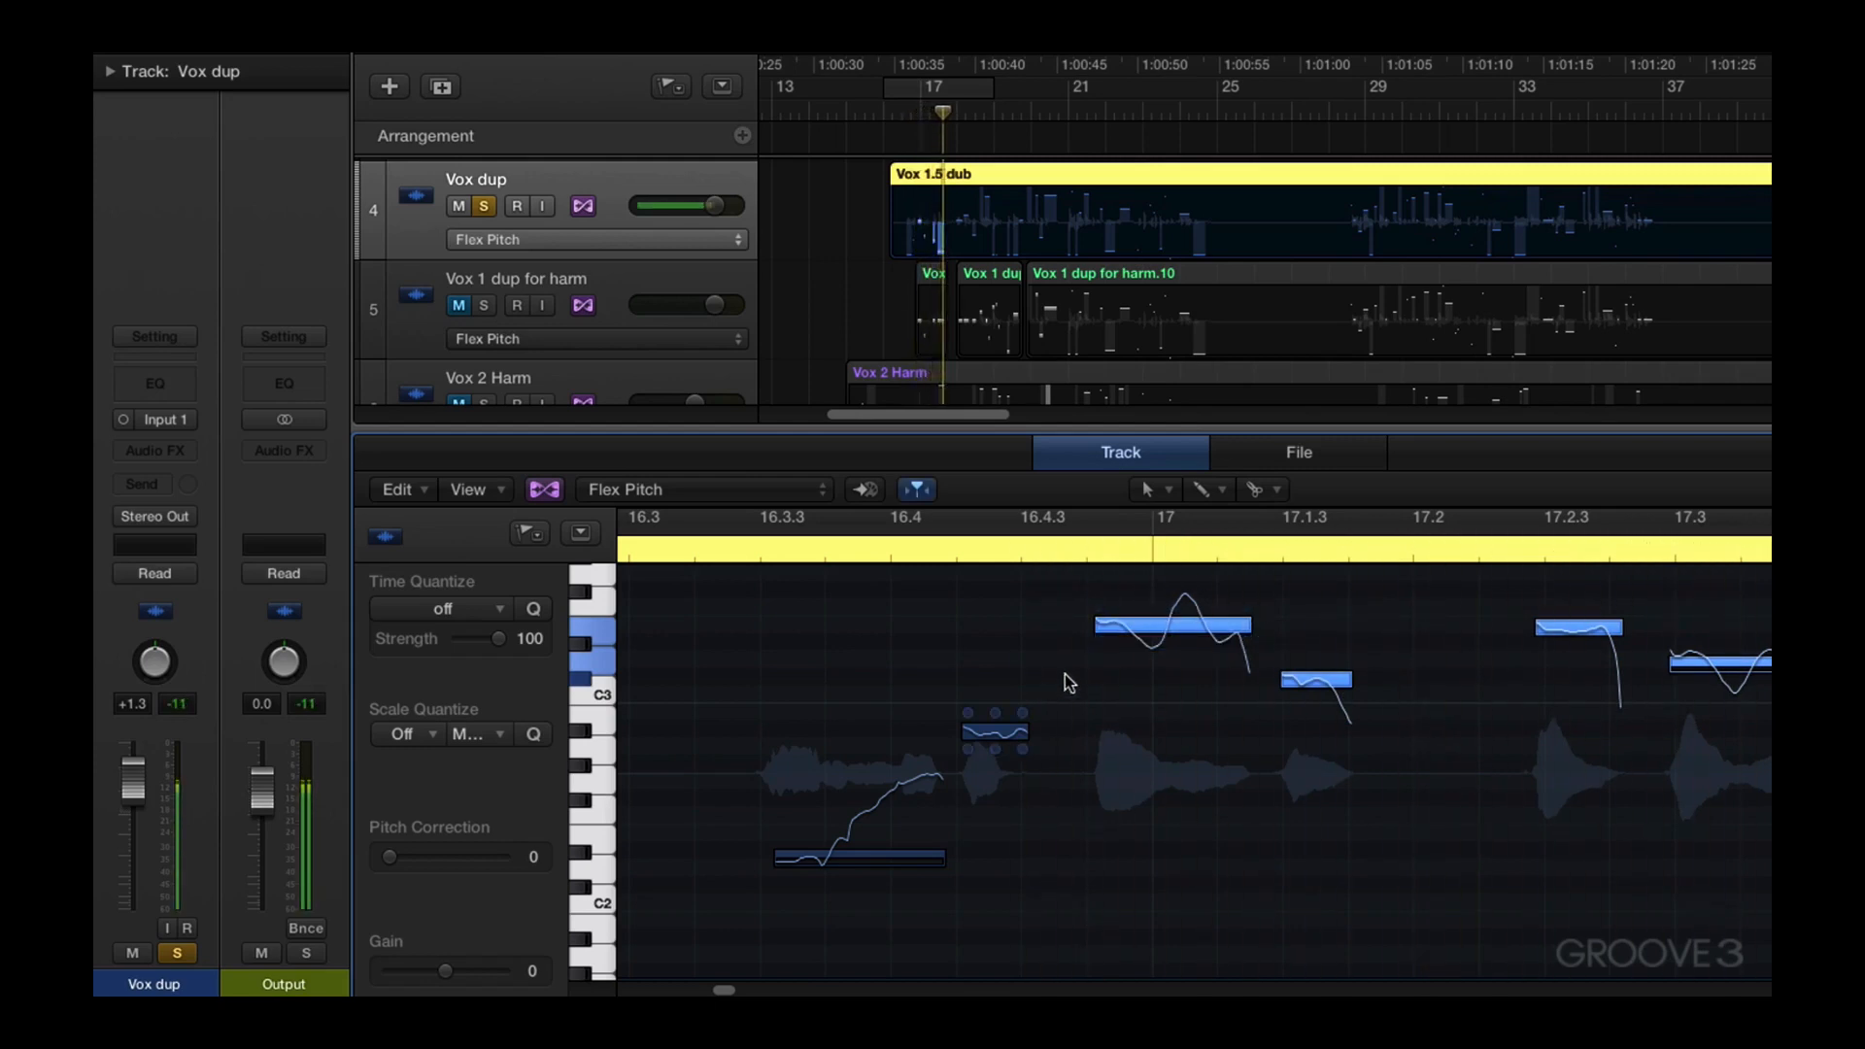
key(space)
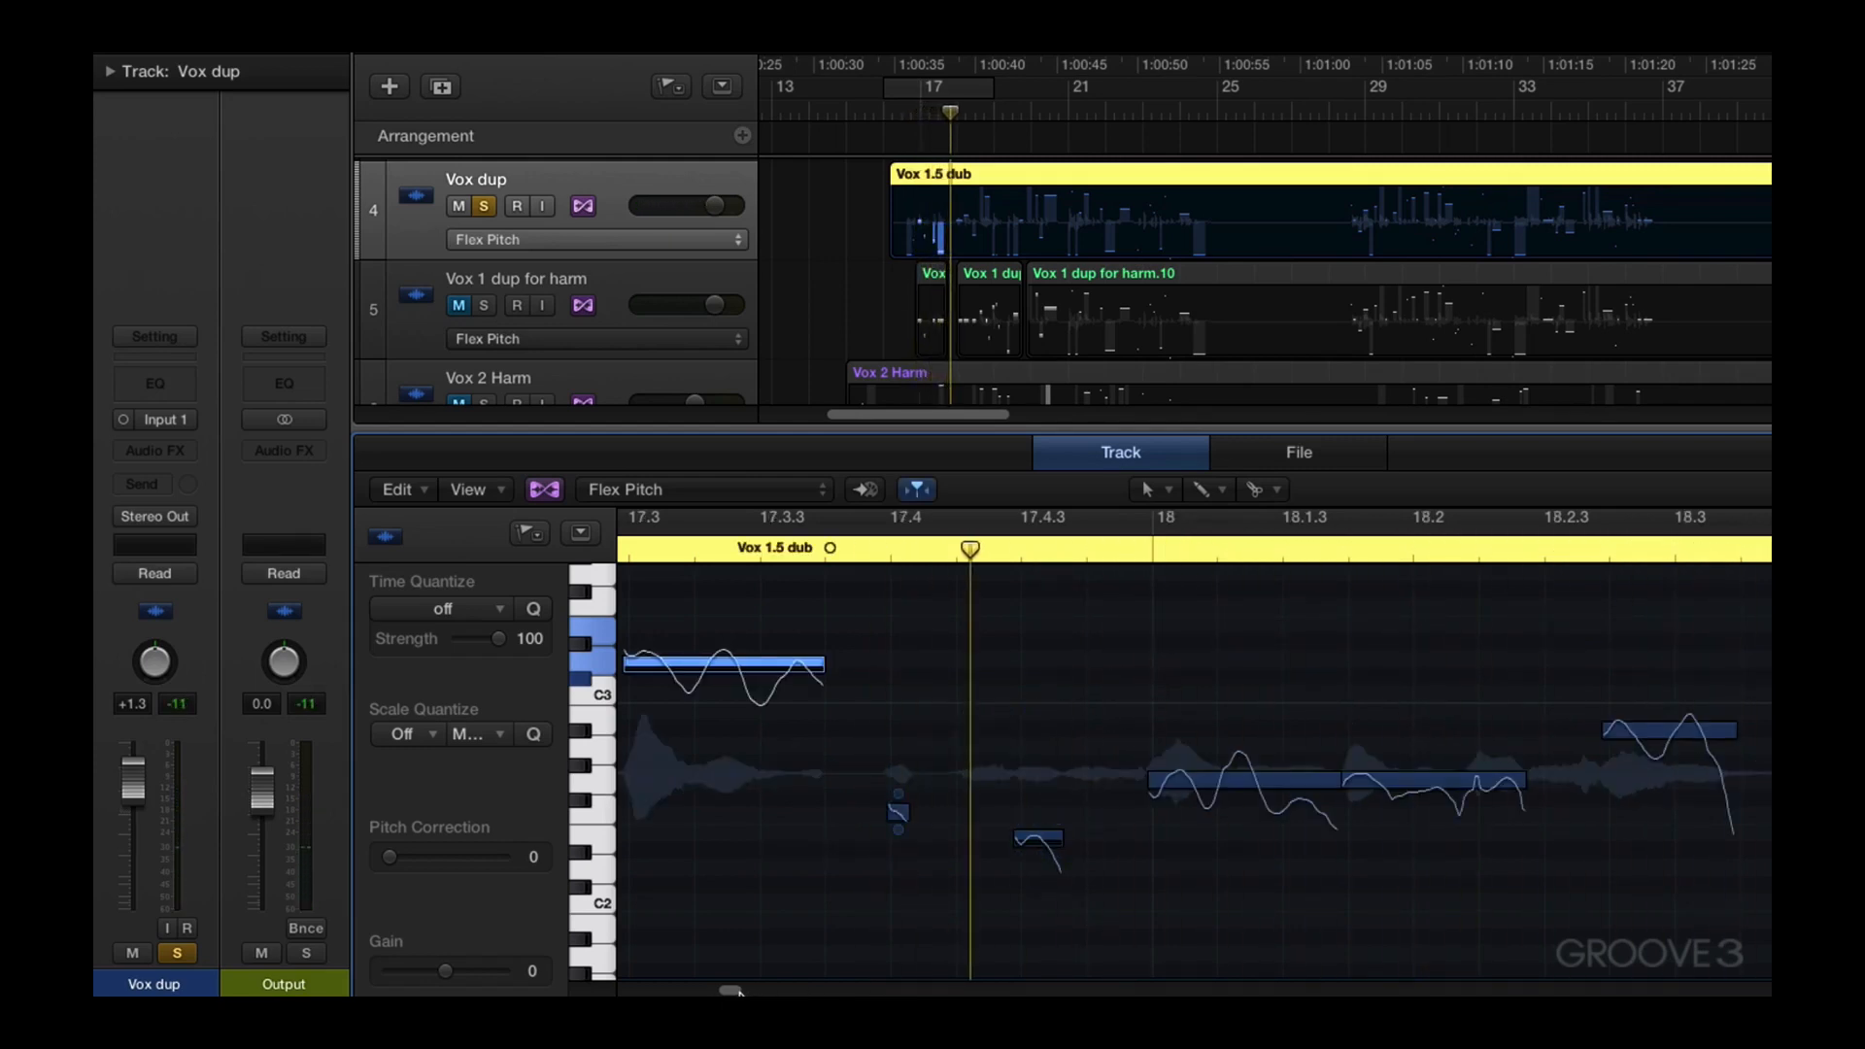
drag(733, 991, 736, 992)
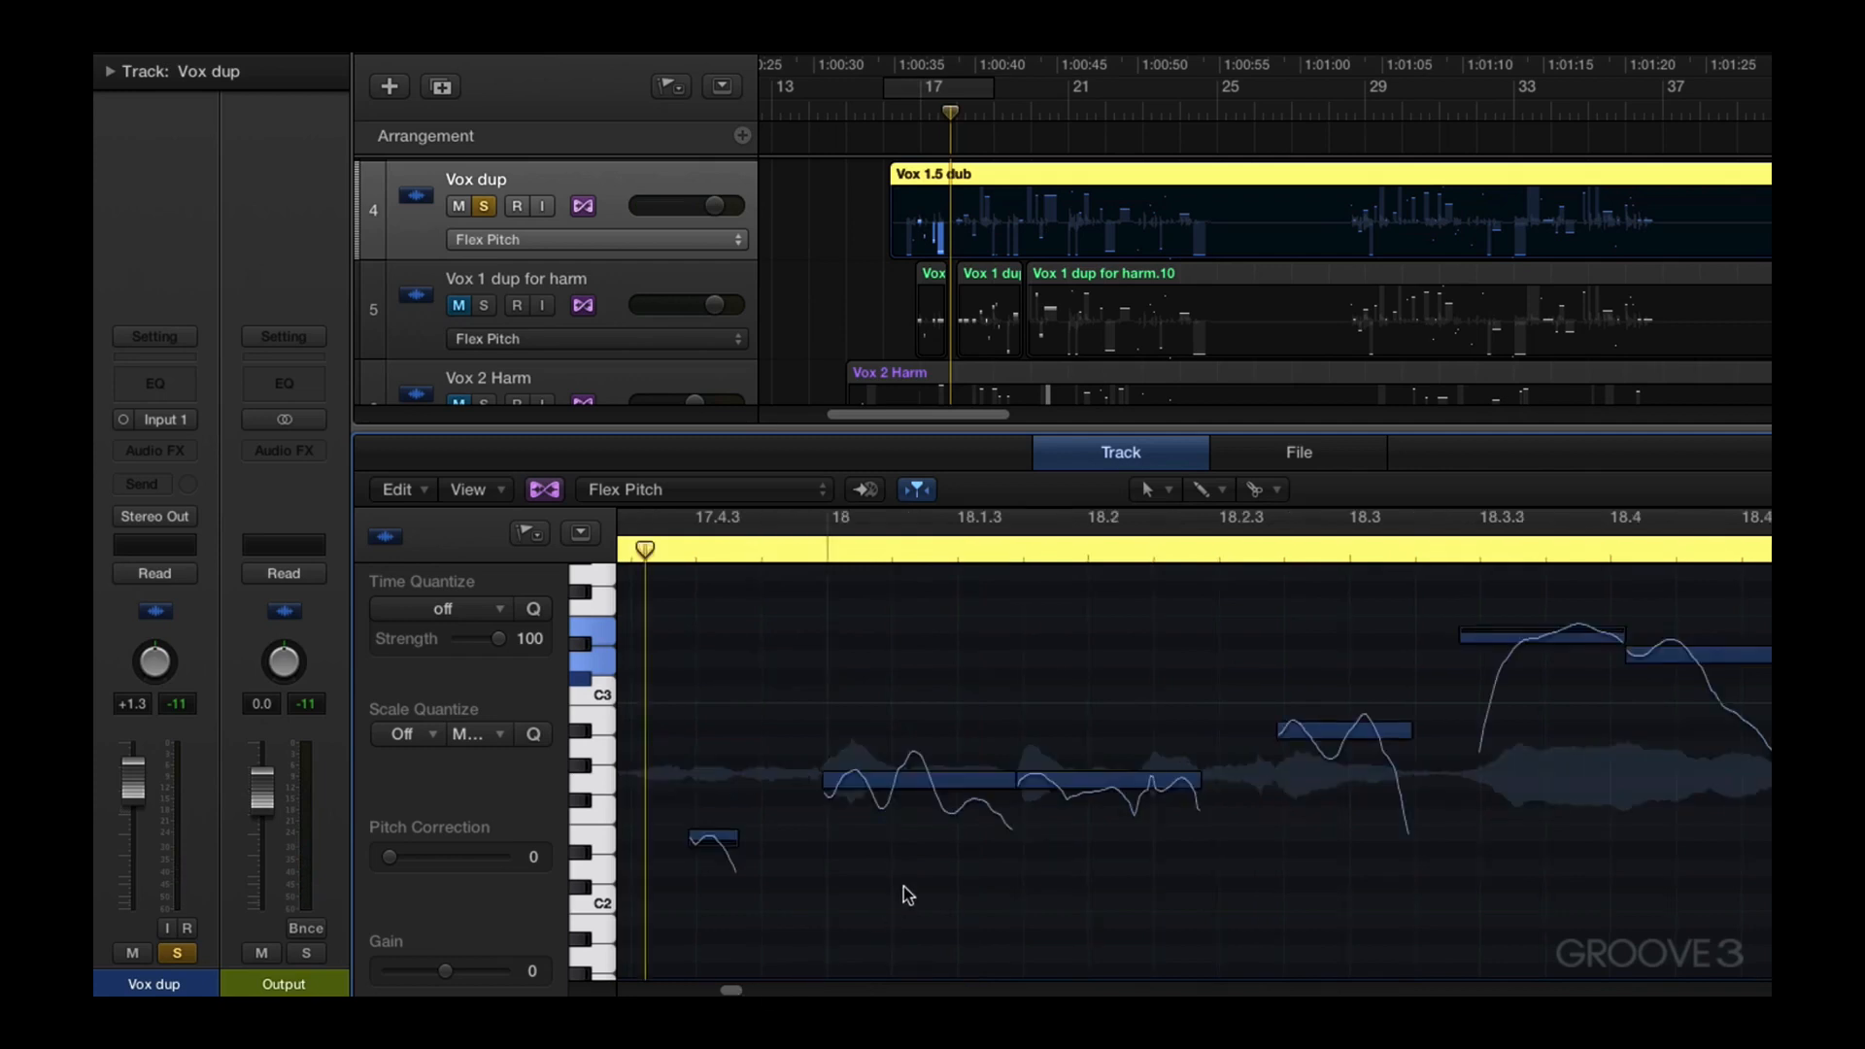
mouse_move(1045, 821)
scroll(1059, 827, left, 8)
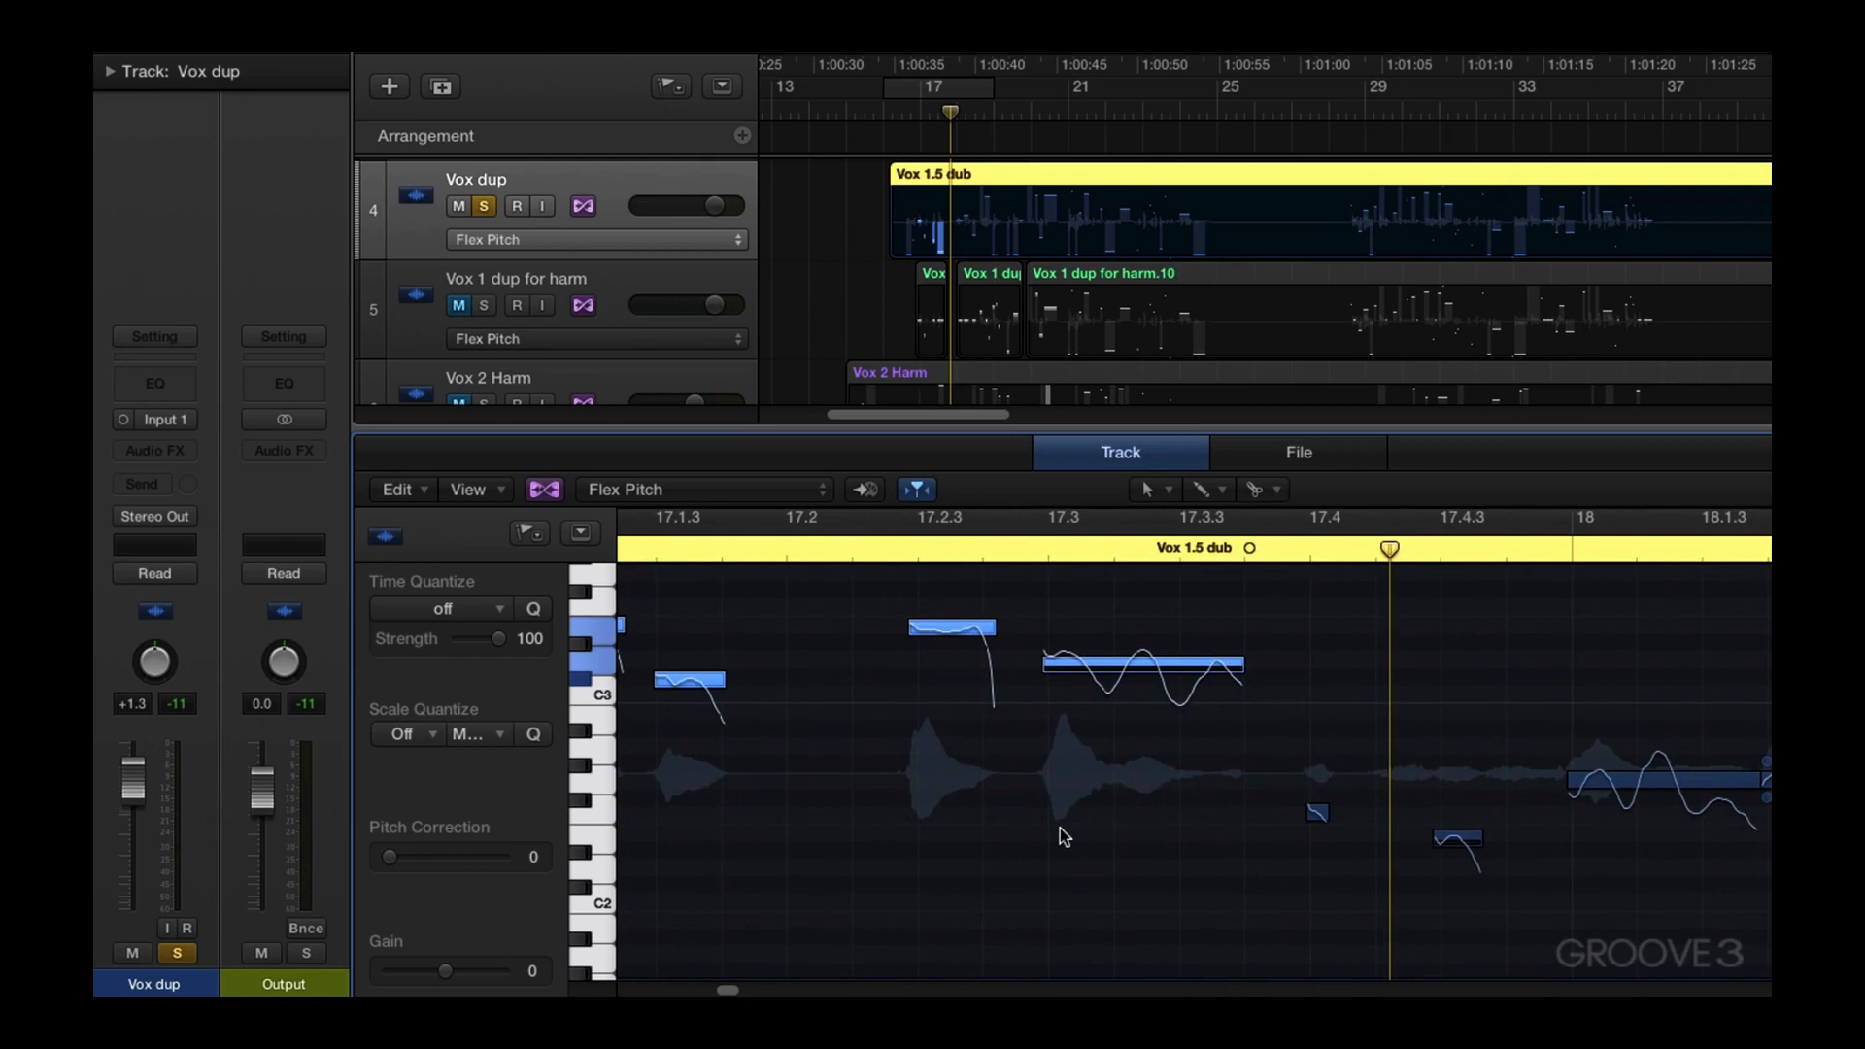
Close the editor, solo Vox 1 alongside Vox dup, and play both from the start of the Vox 1 region
key(e)
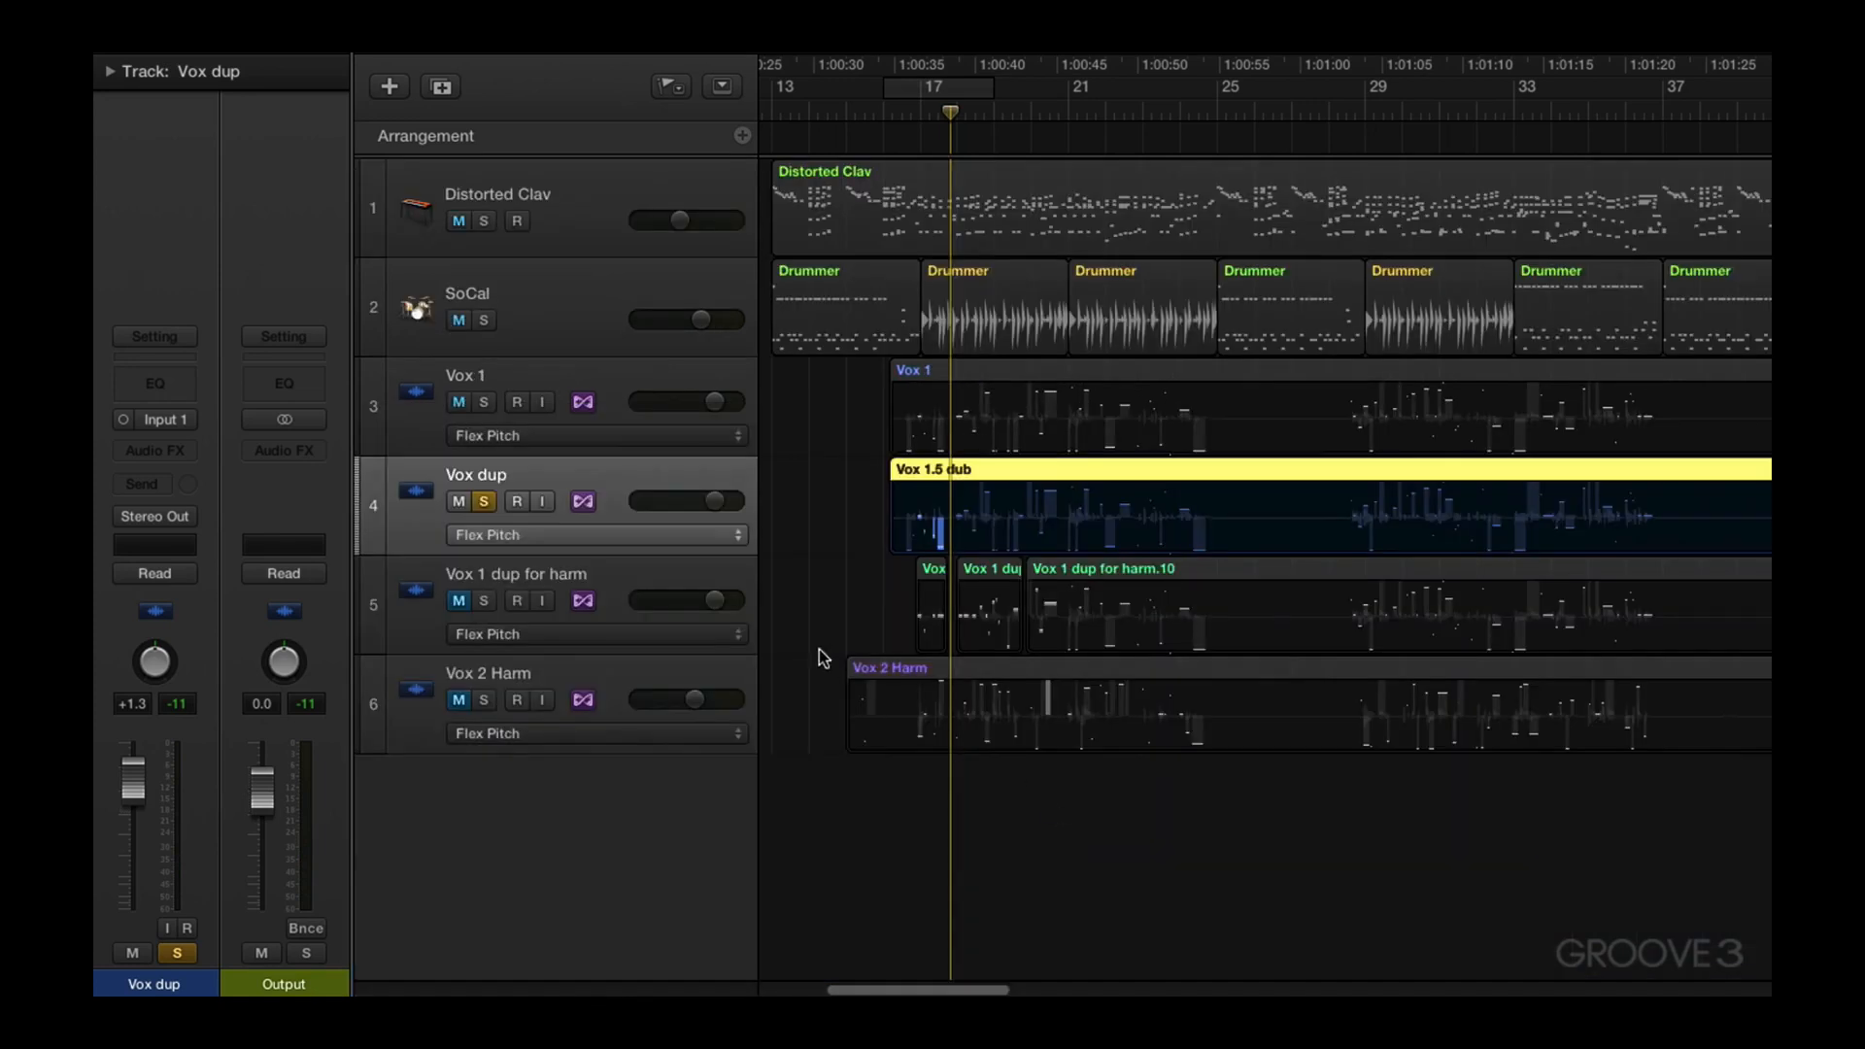
click(483, 403)
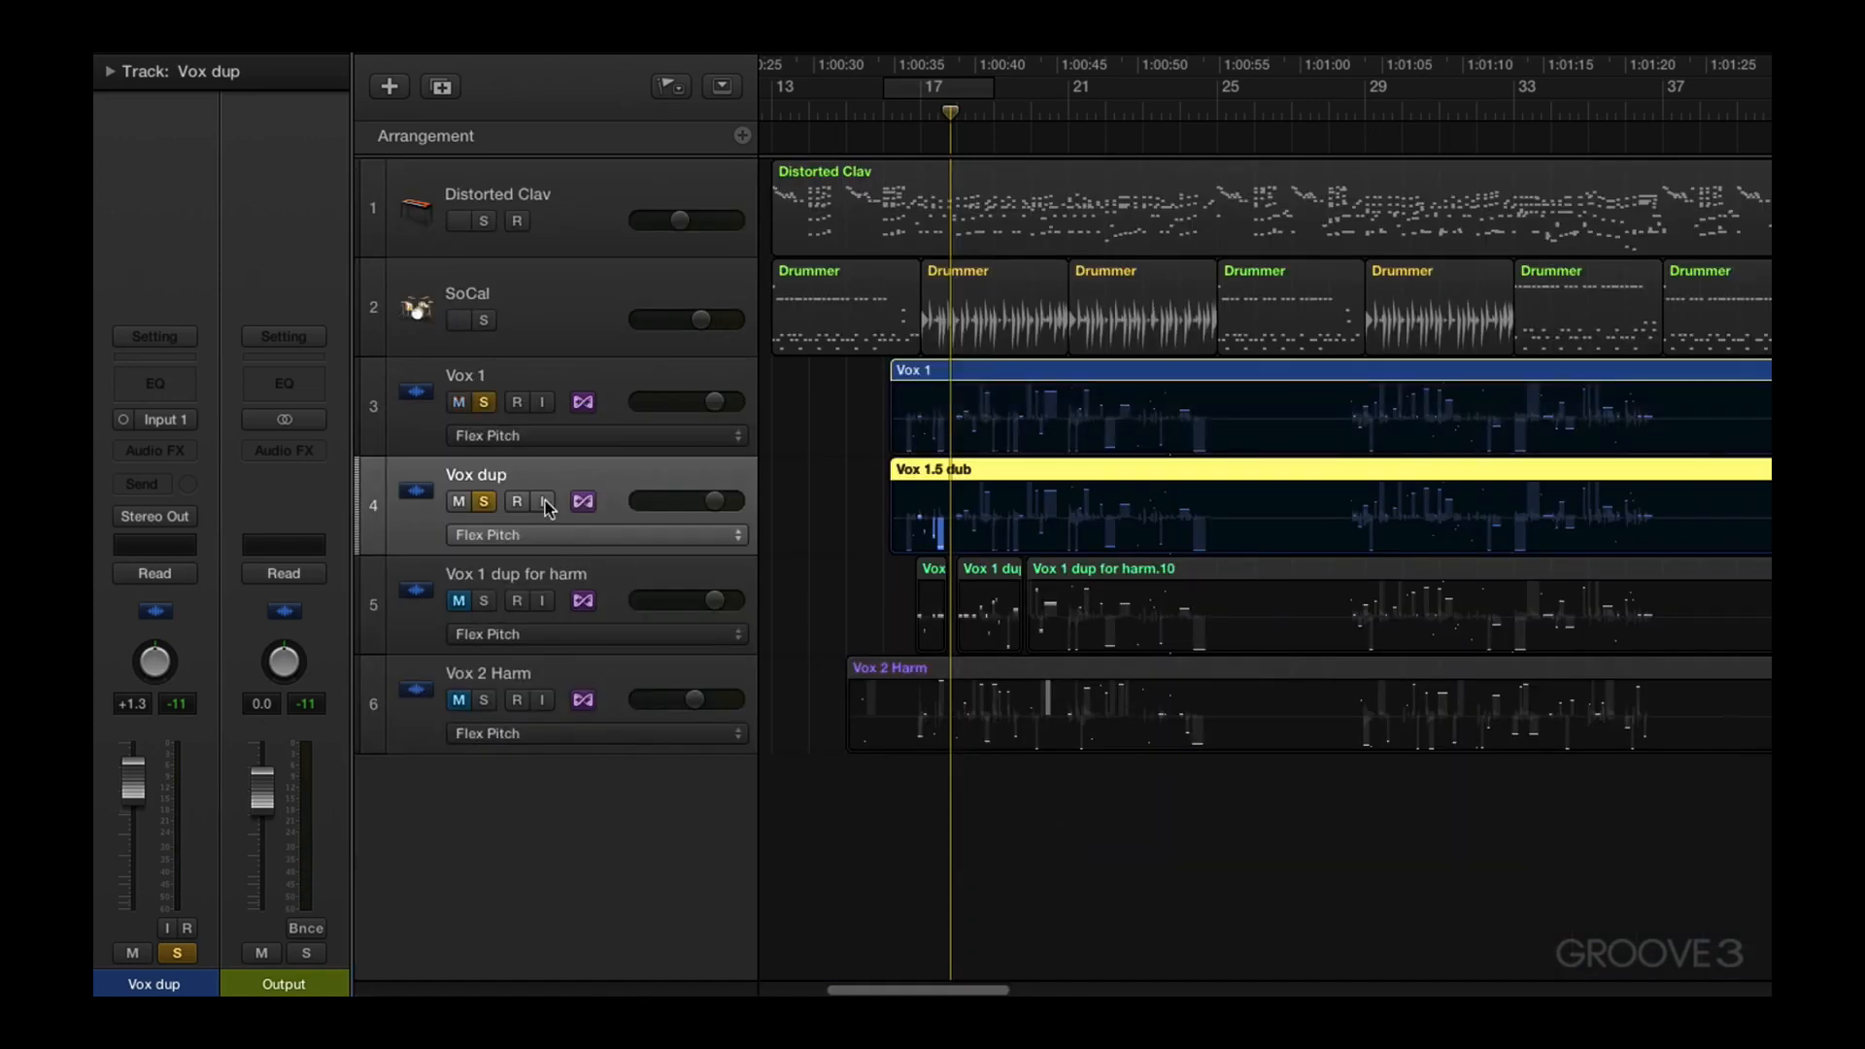
click(937, 382)
key(shift+Return)
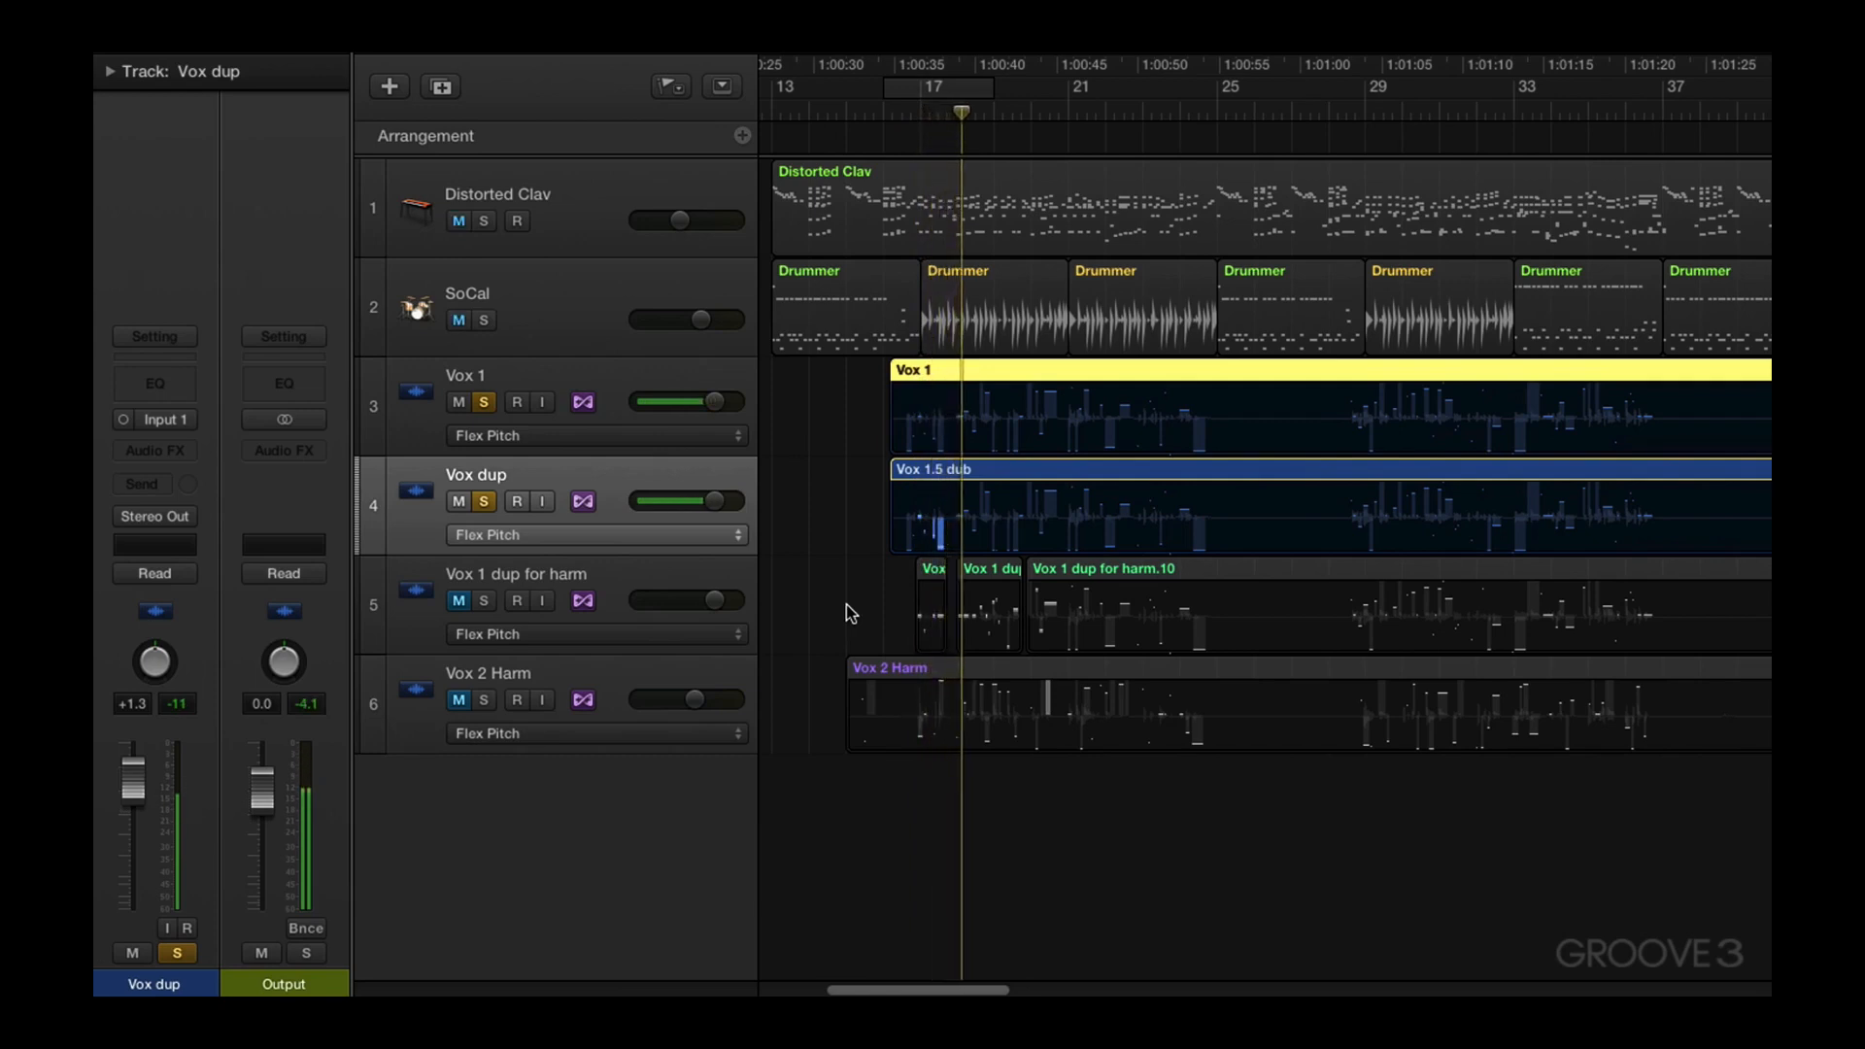
key(space)
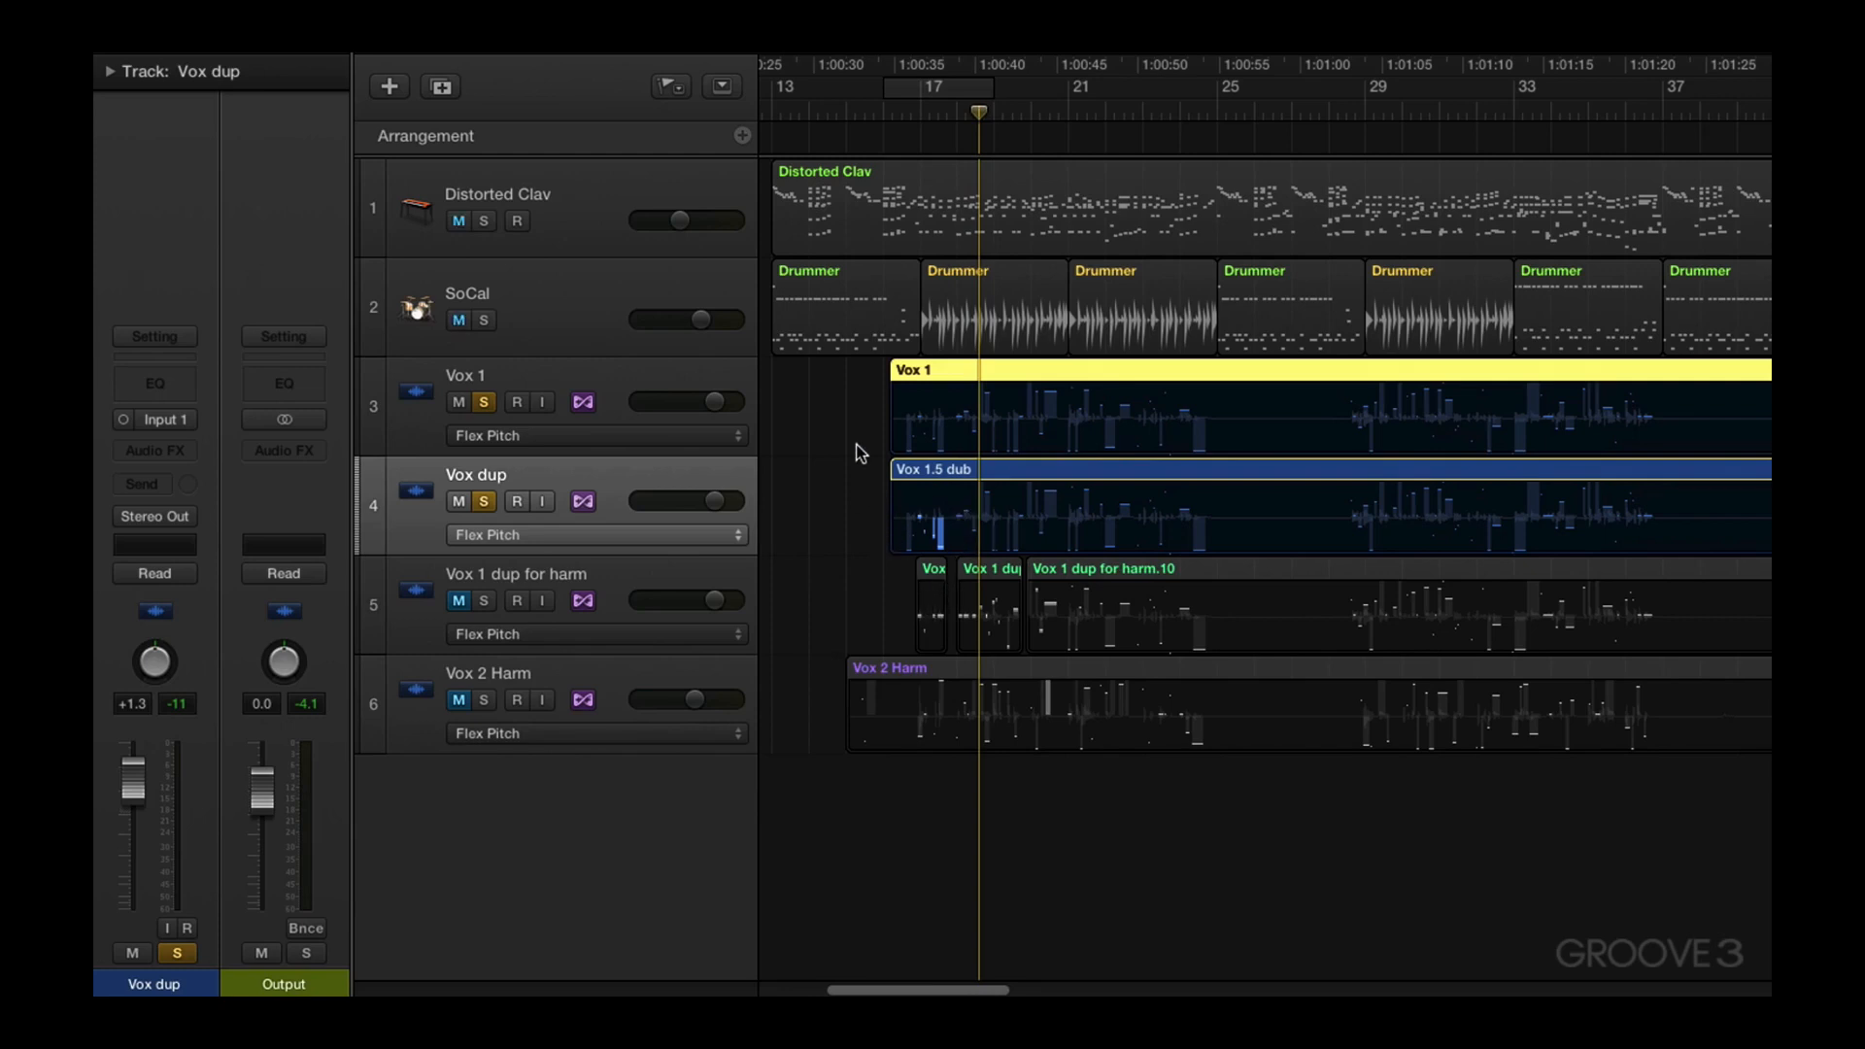
Mute and unsolo the Vox dup track, and solo Vox 1 dup for harm alongside Vox 1
drag(851, 428, 1101, 619)
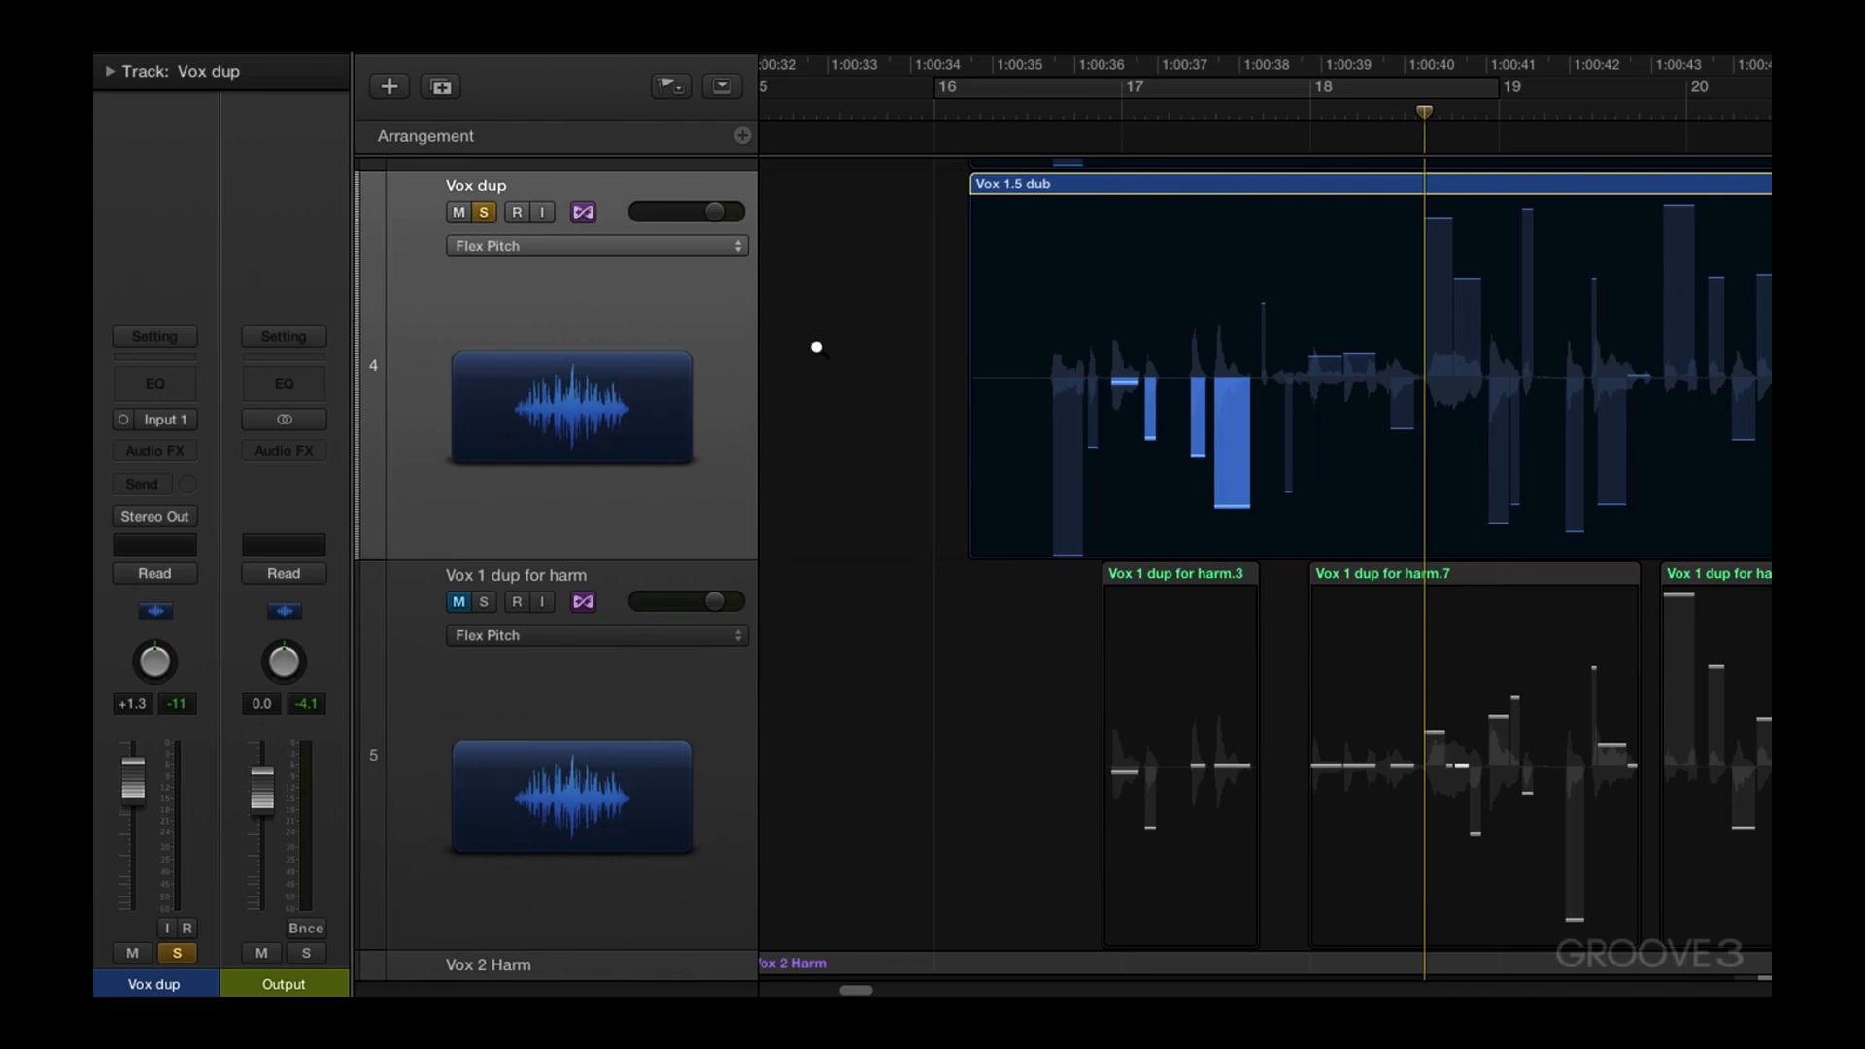
key(z)
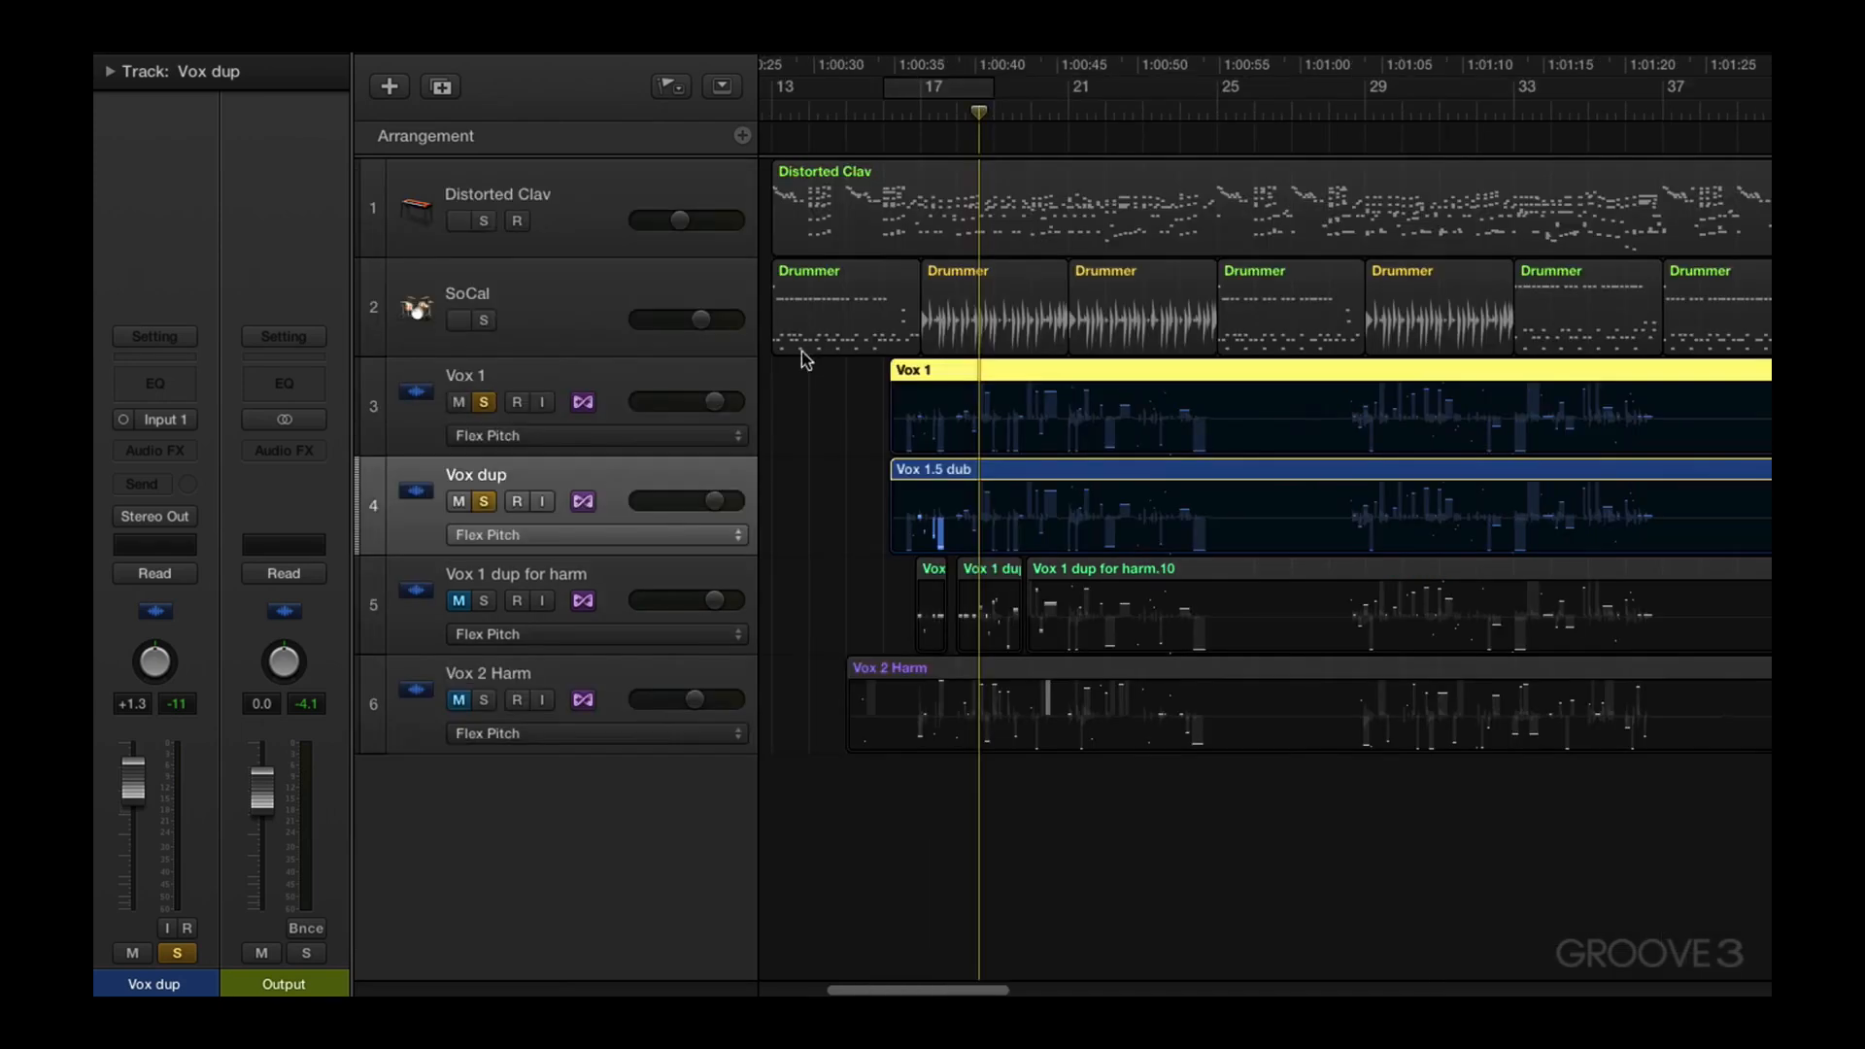
click(465, 501)
click(485, 501)
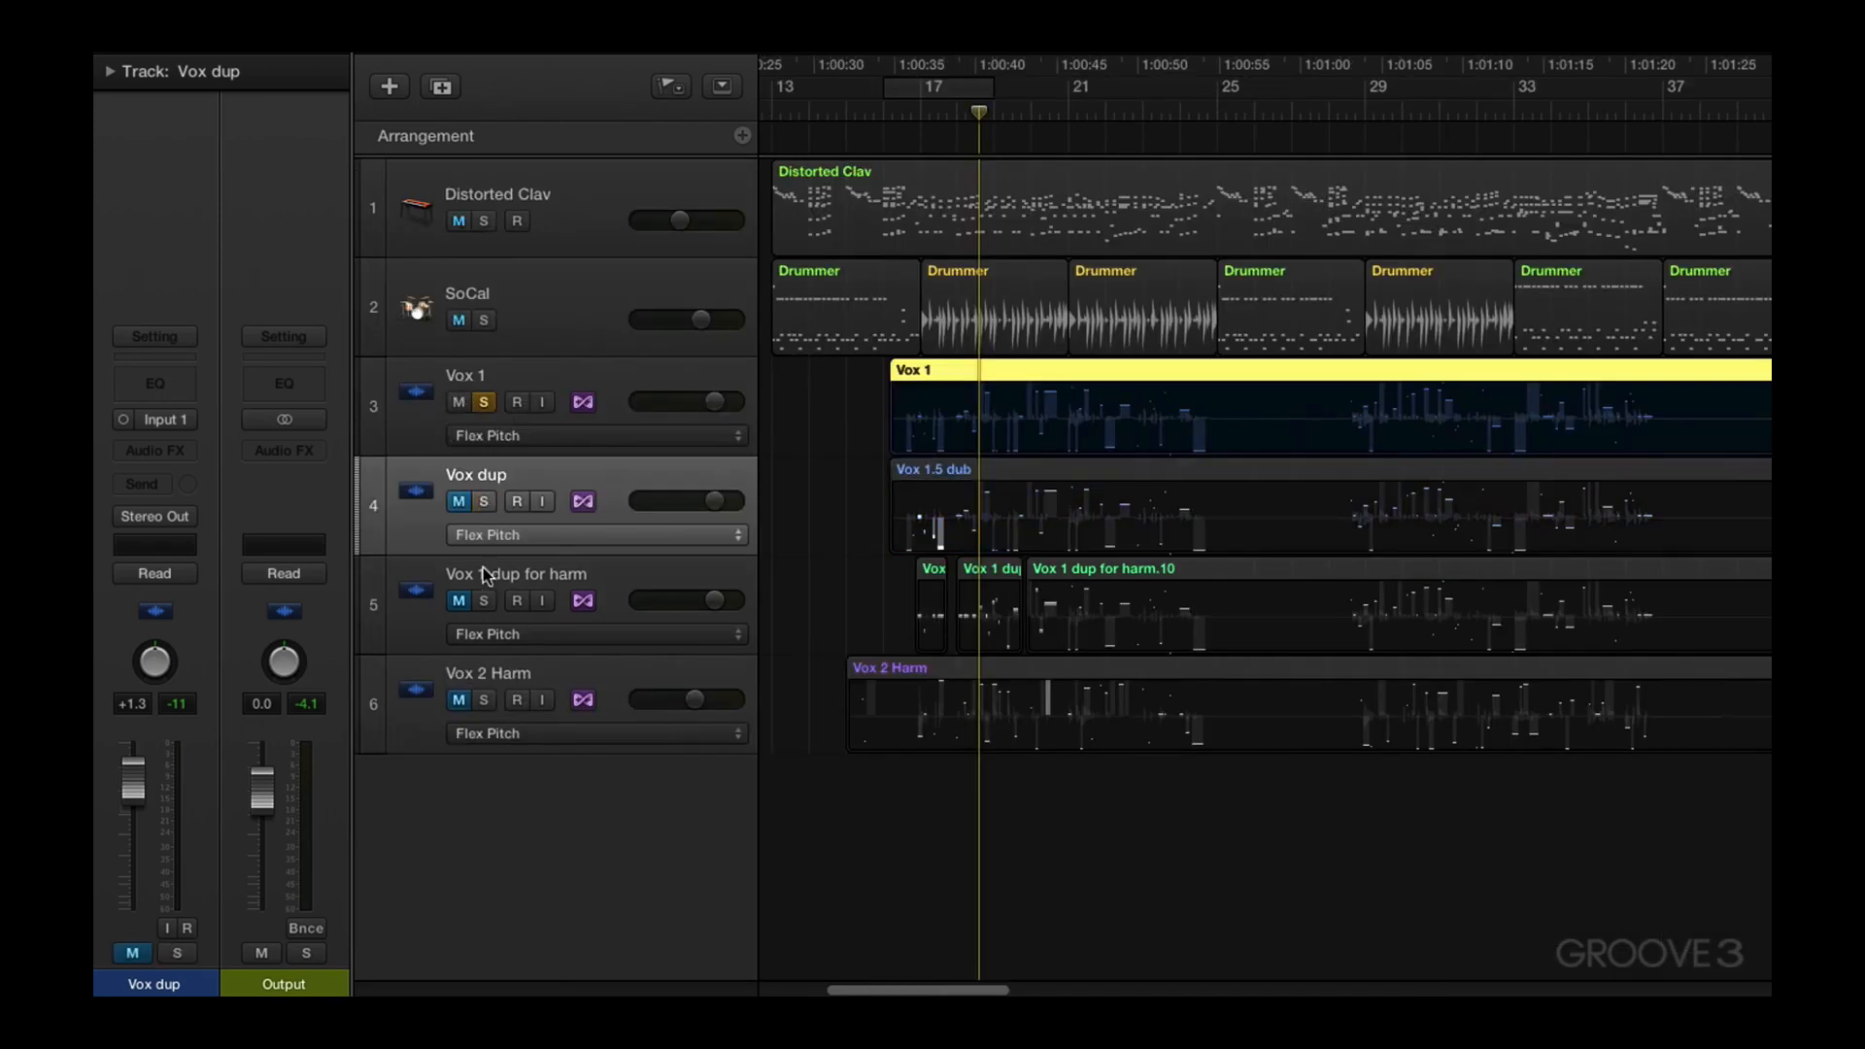
click(483, 600)
click(458, 601)
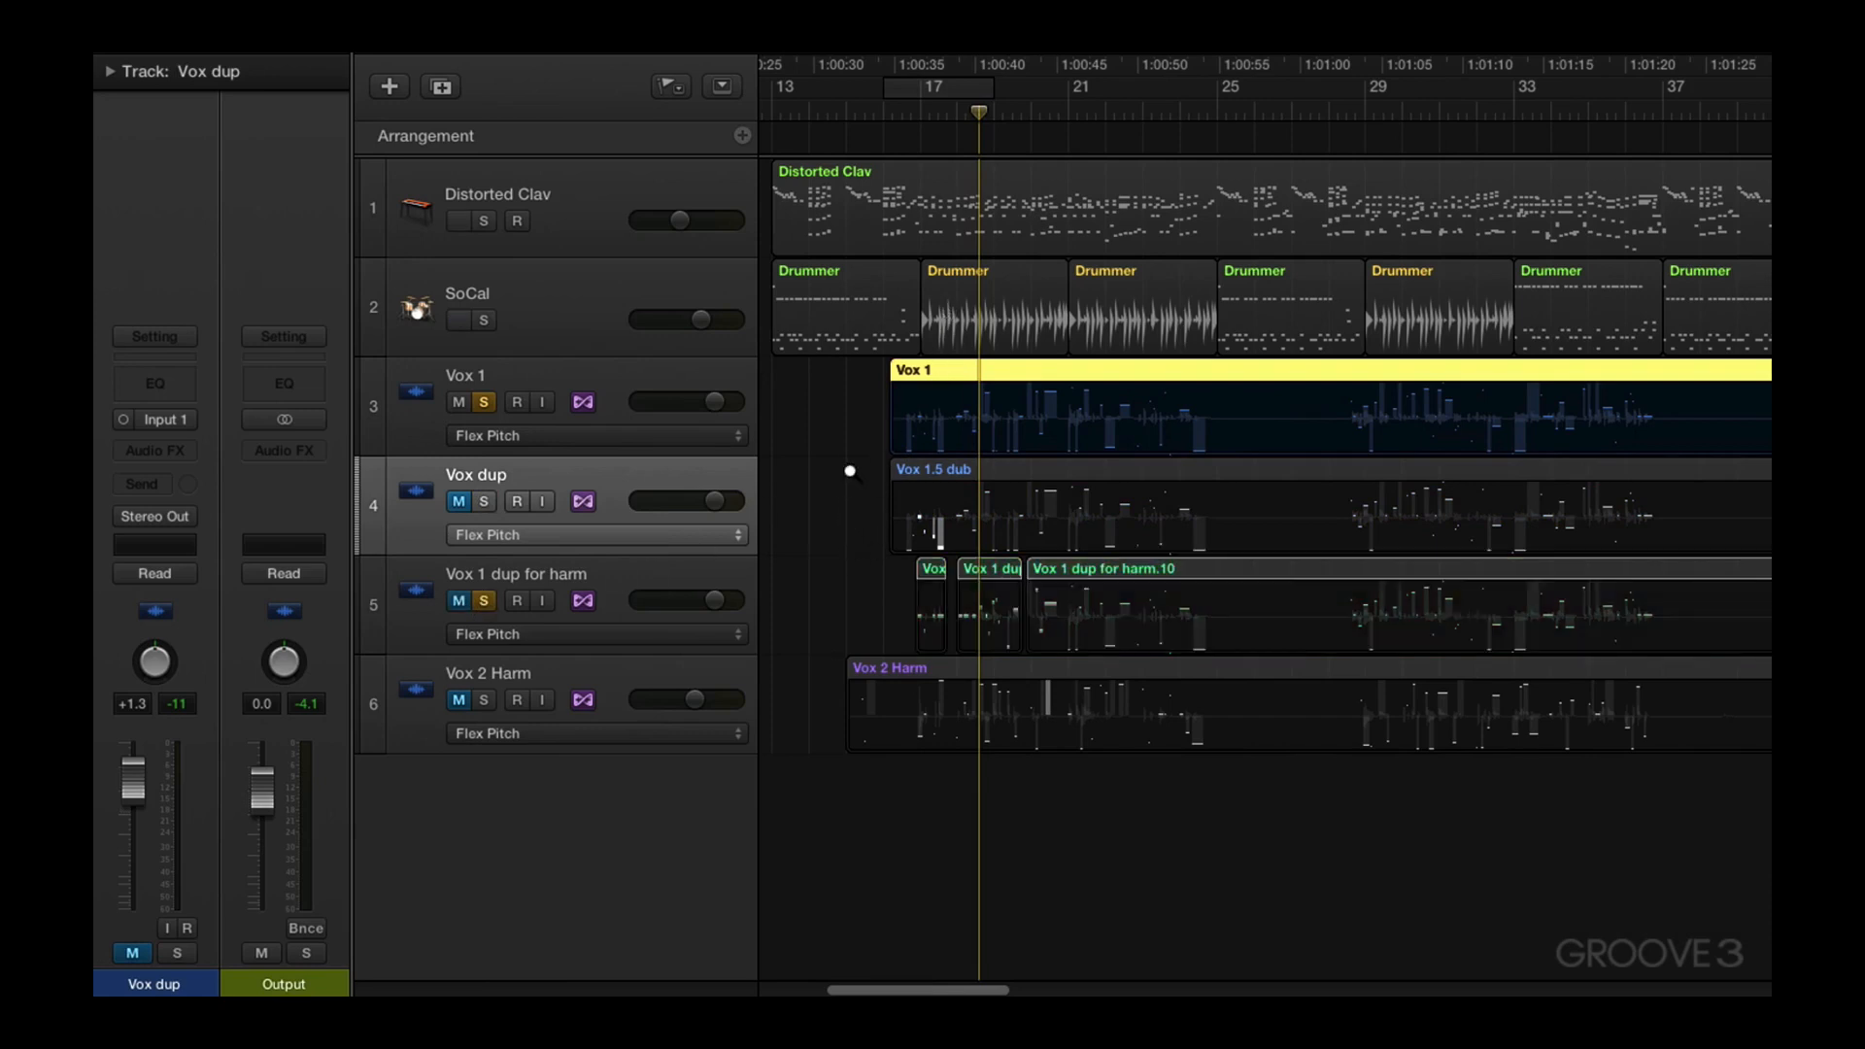
Unmute Vox 1 dup for harm and play it with Vox 1 from shortly after bar 16
drag(850, 472, 1232, 671)
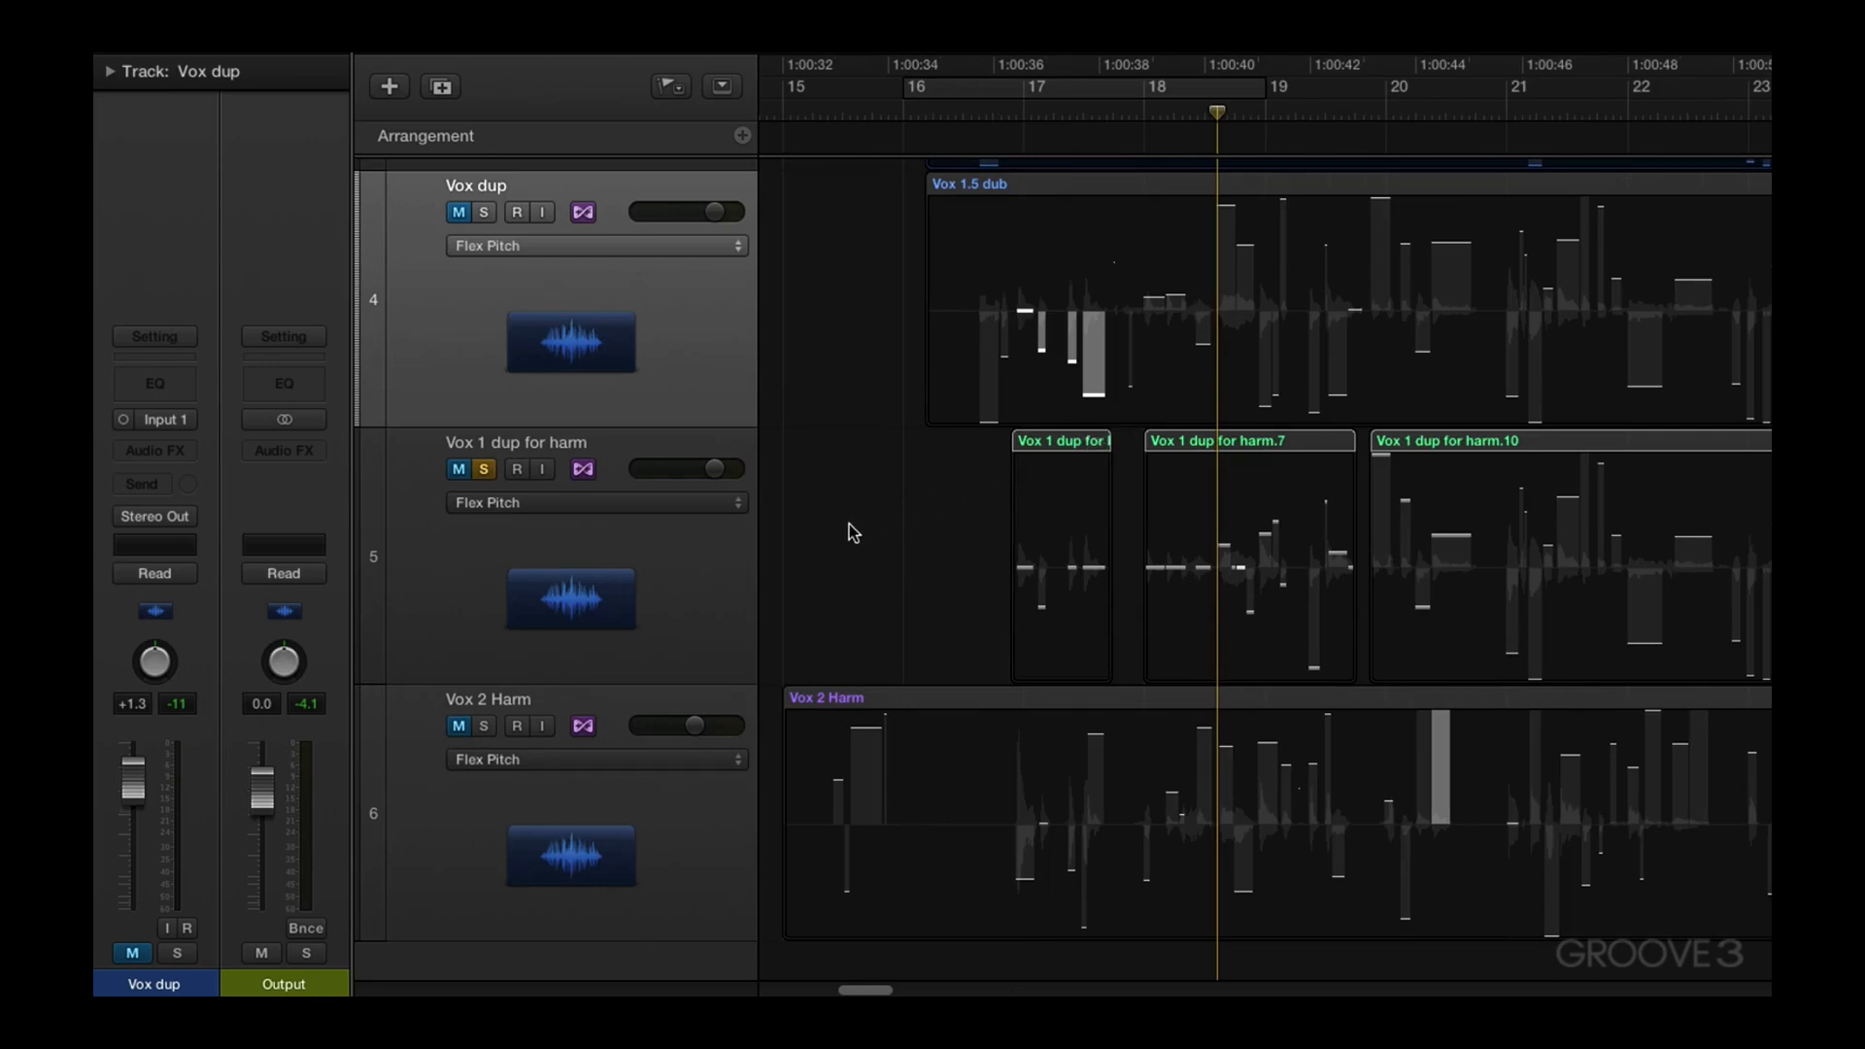
scroll(832, 587, up, 4)
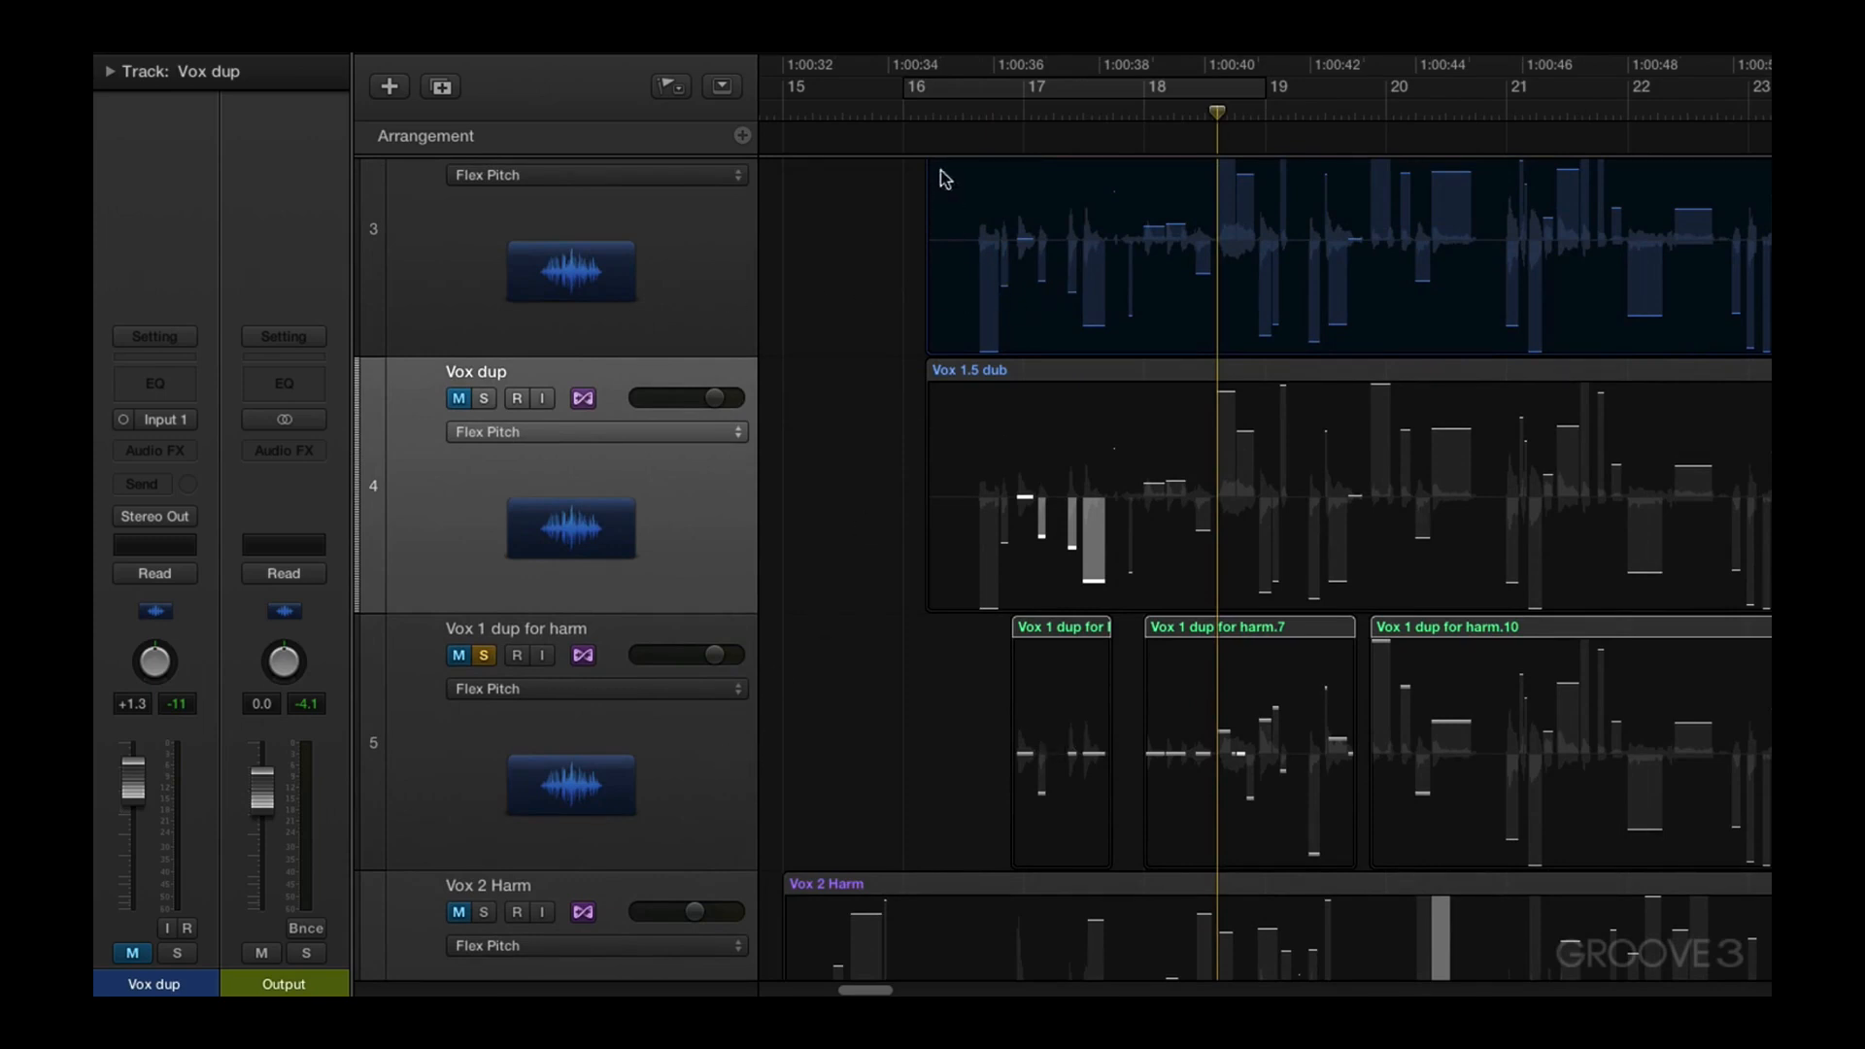
click(910, 113)
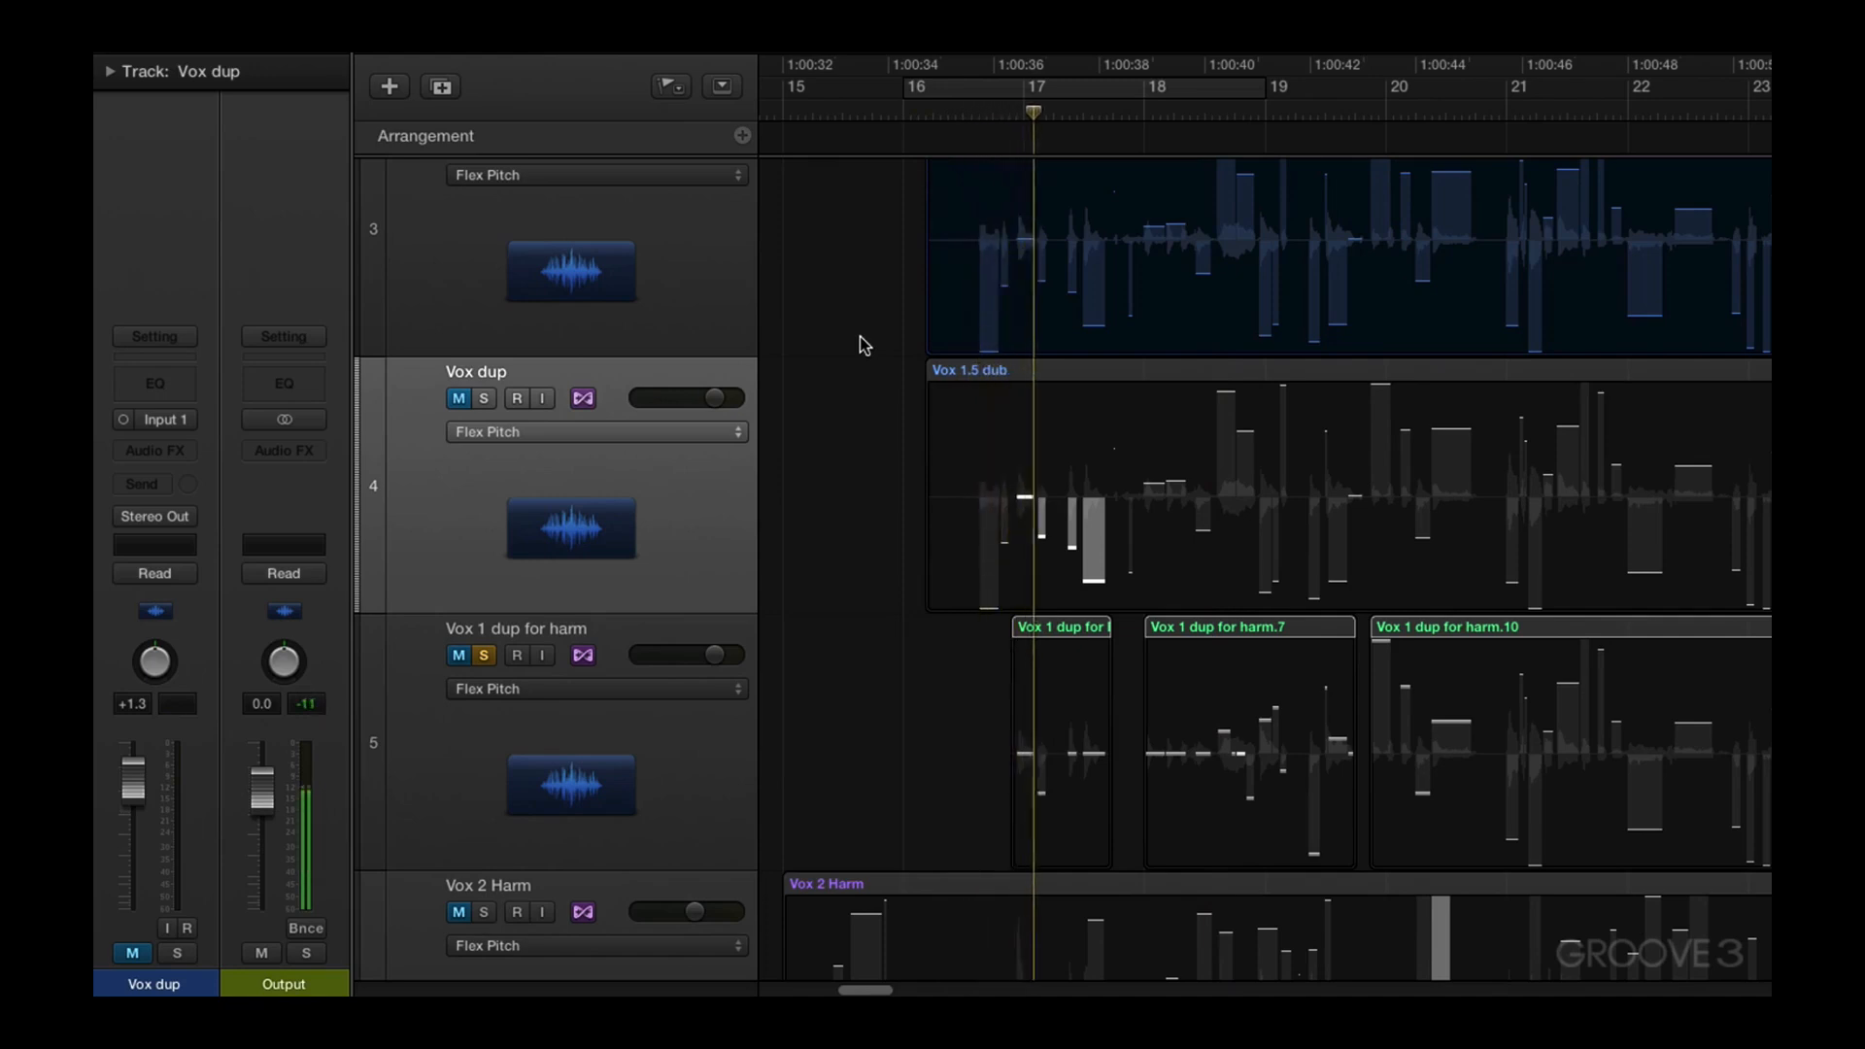
key(space)
click(460, 655)
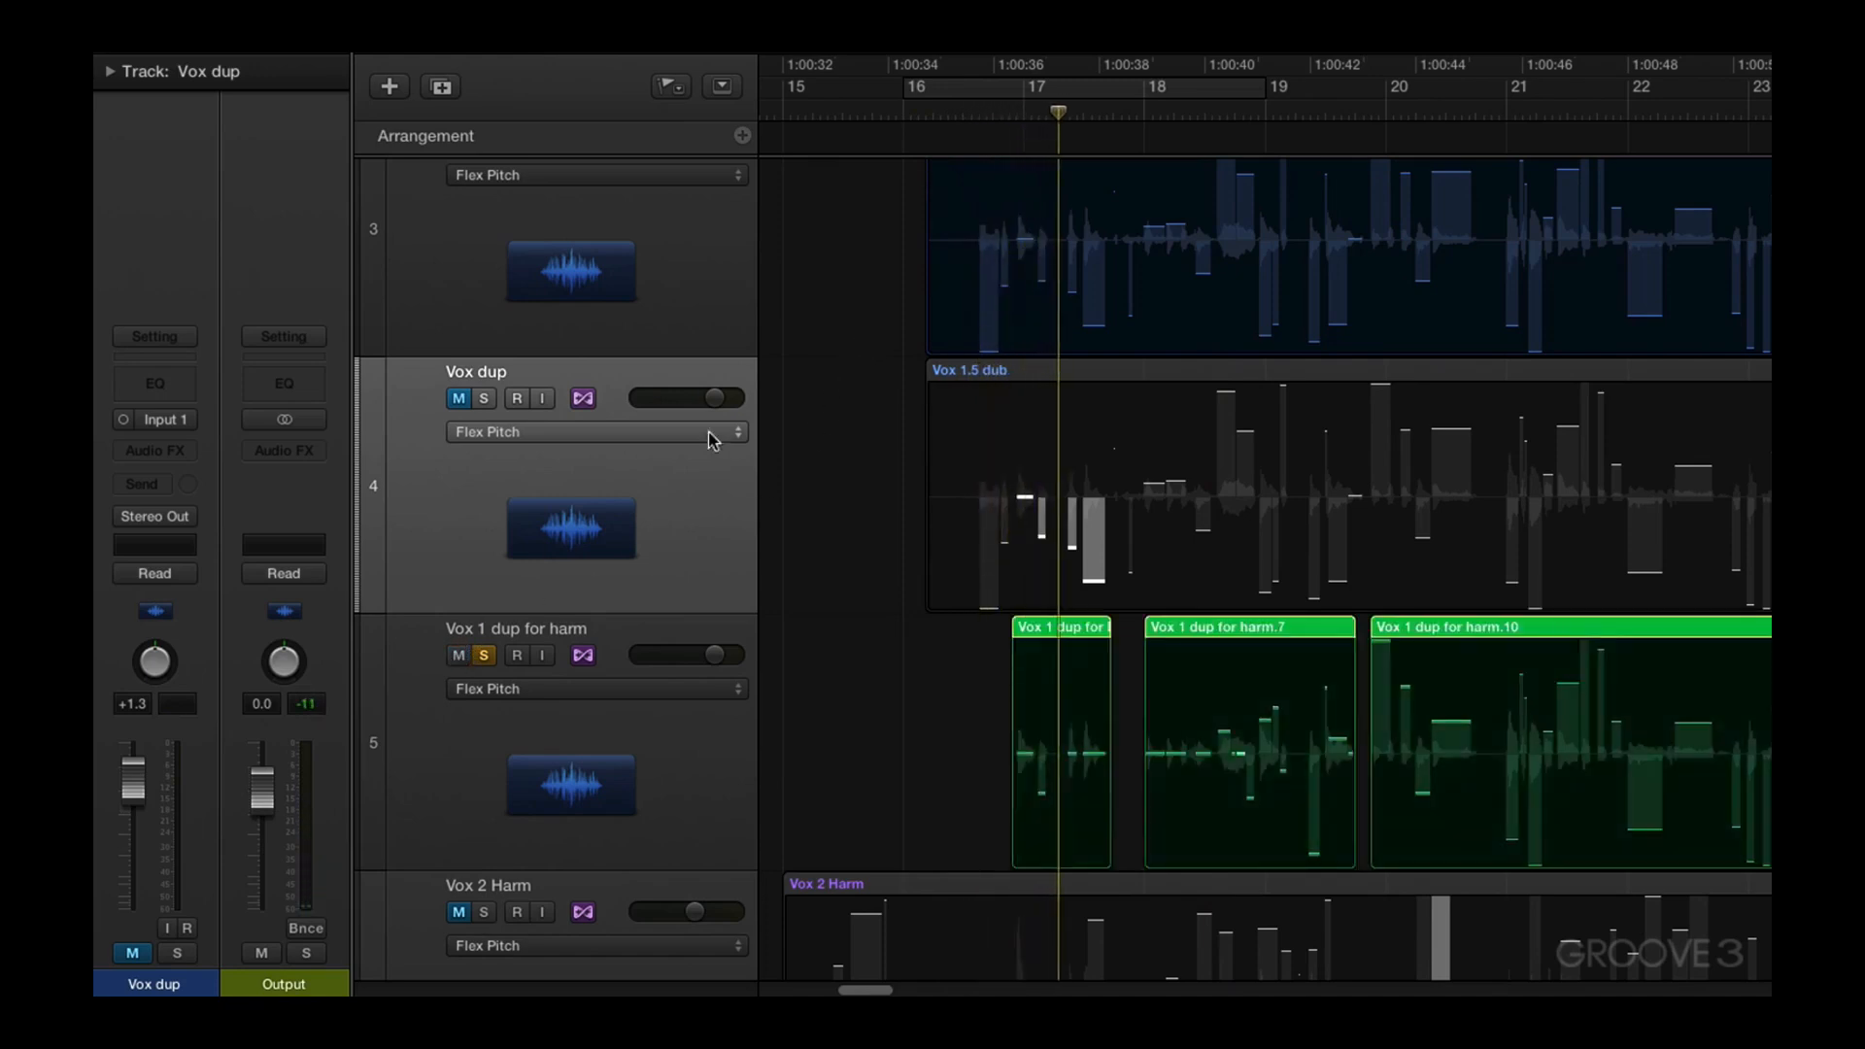
double_click(952, 115)
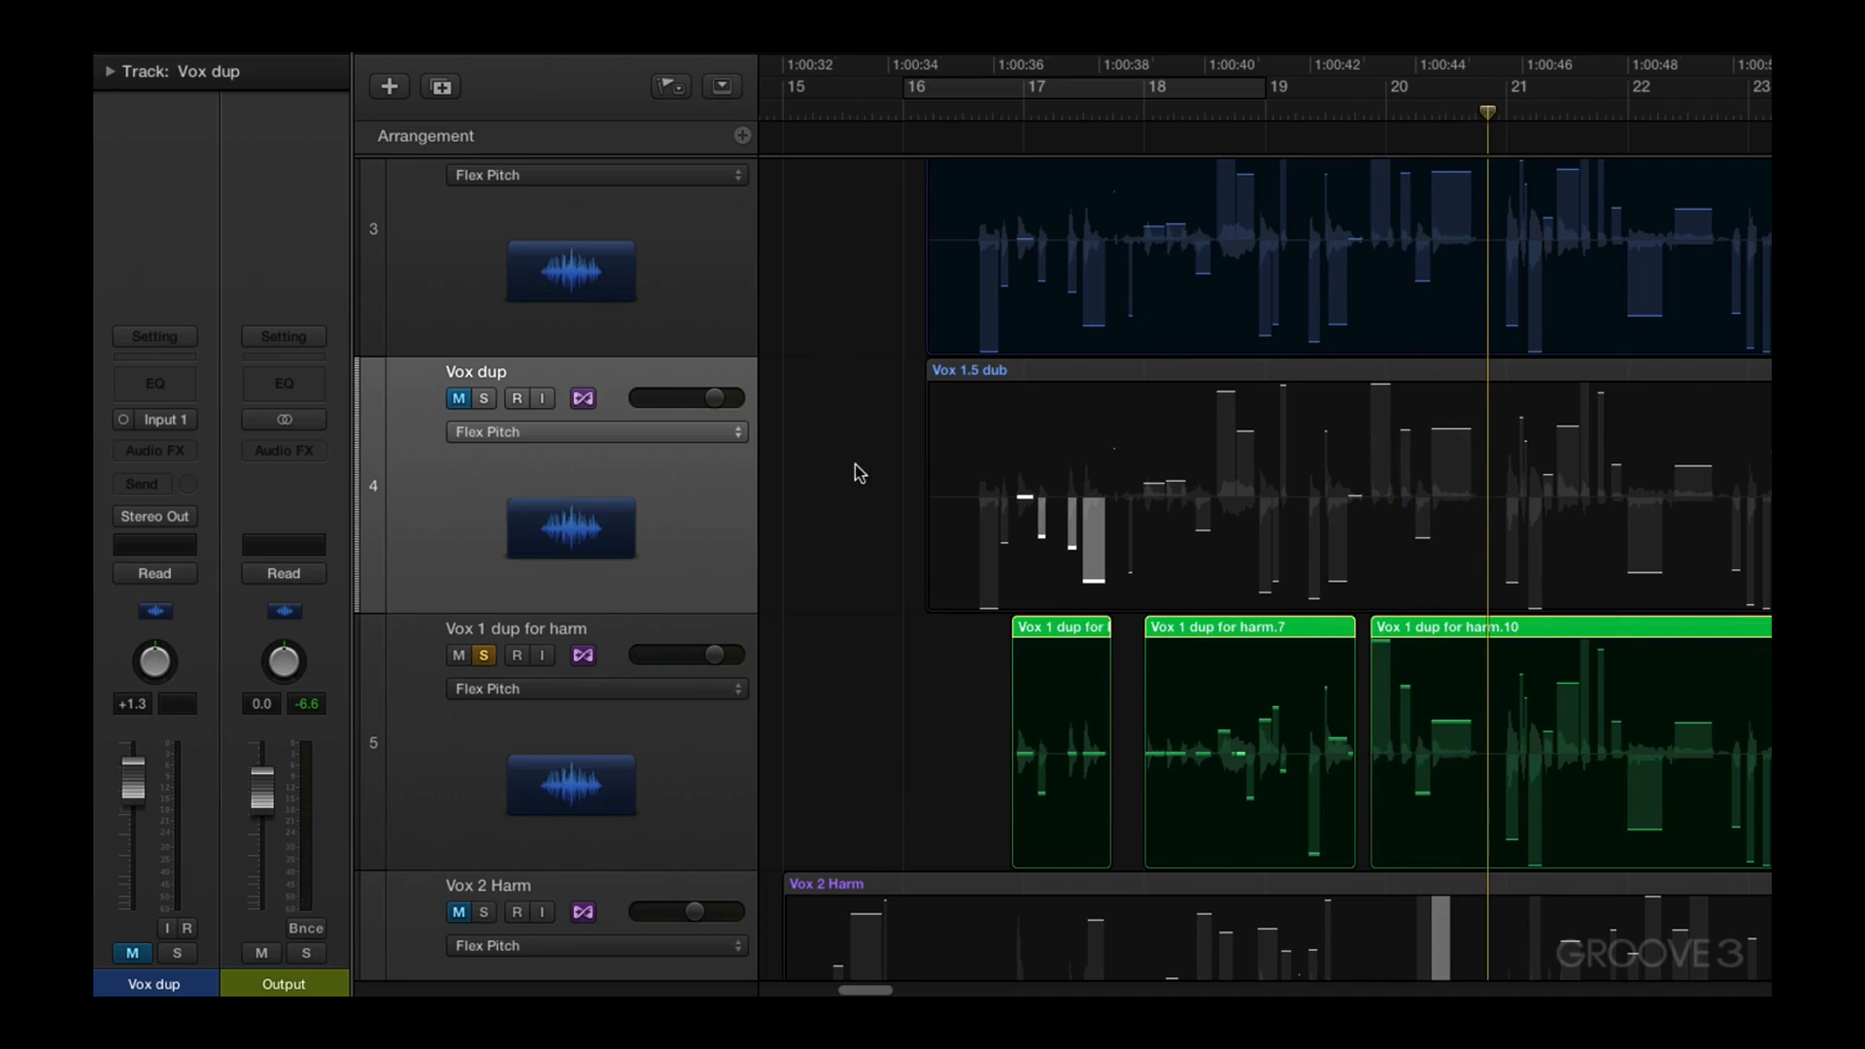
Unsolo and mute Vox 1 dup for harm, and unmute and solo the Vox 2 Harm track instead
scroll(855, 466, down, 3)
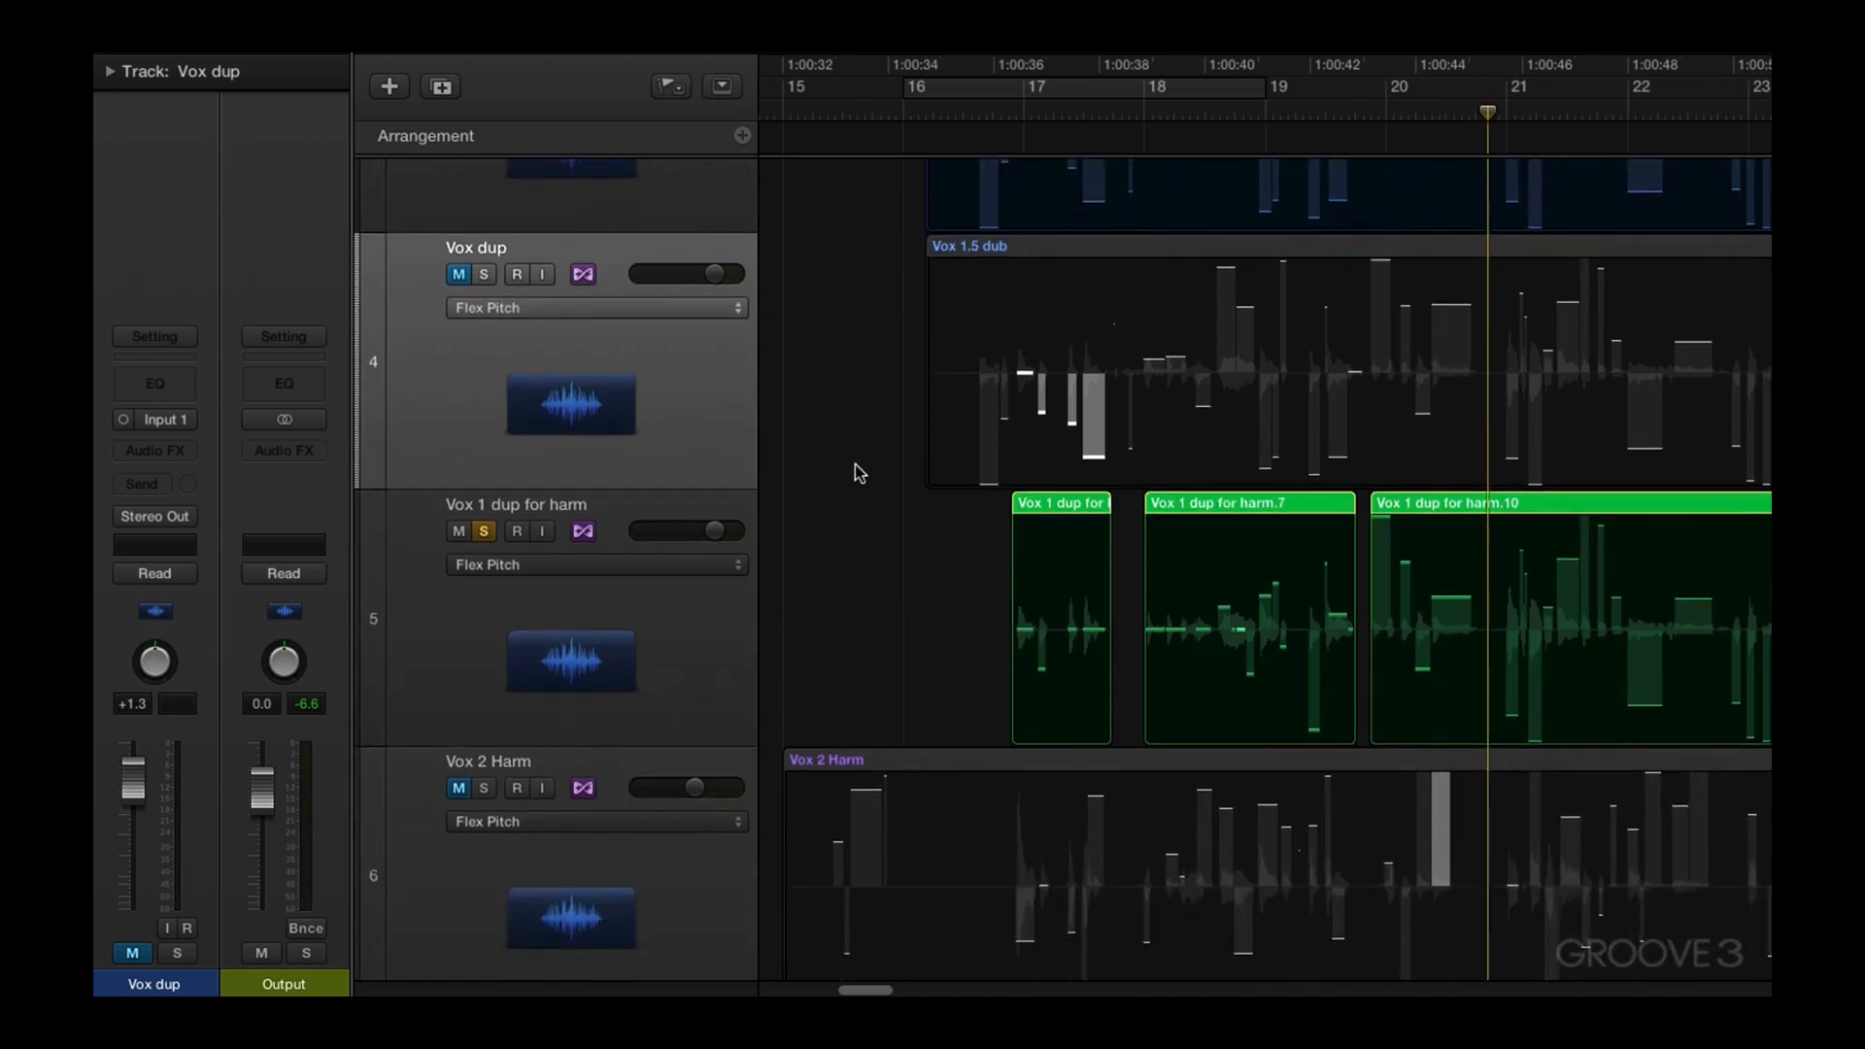
click(489, 536)
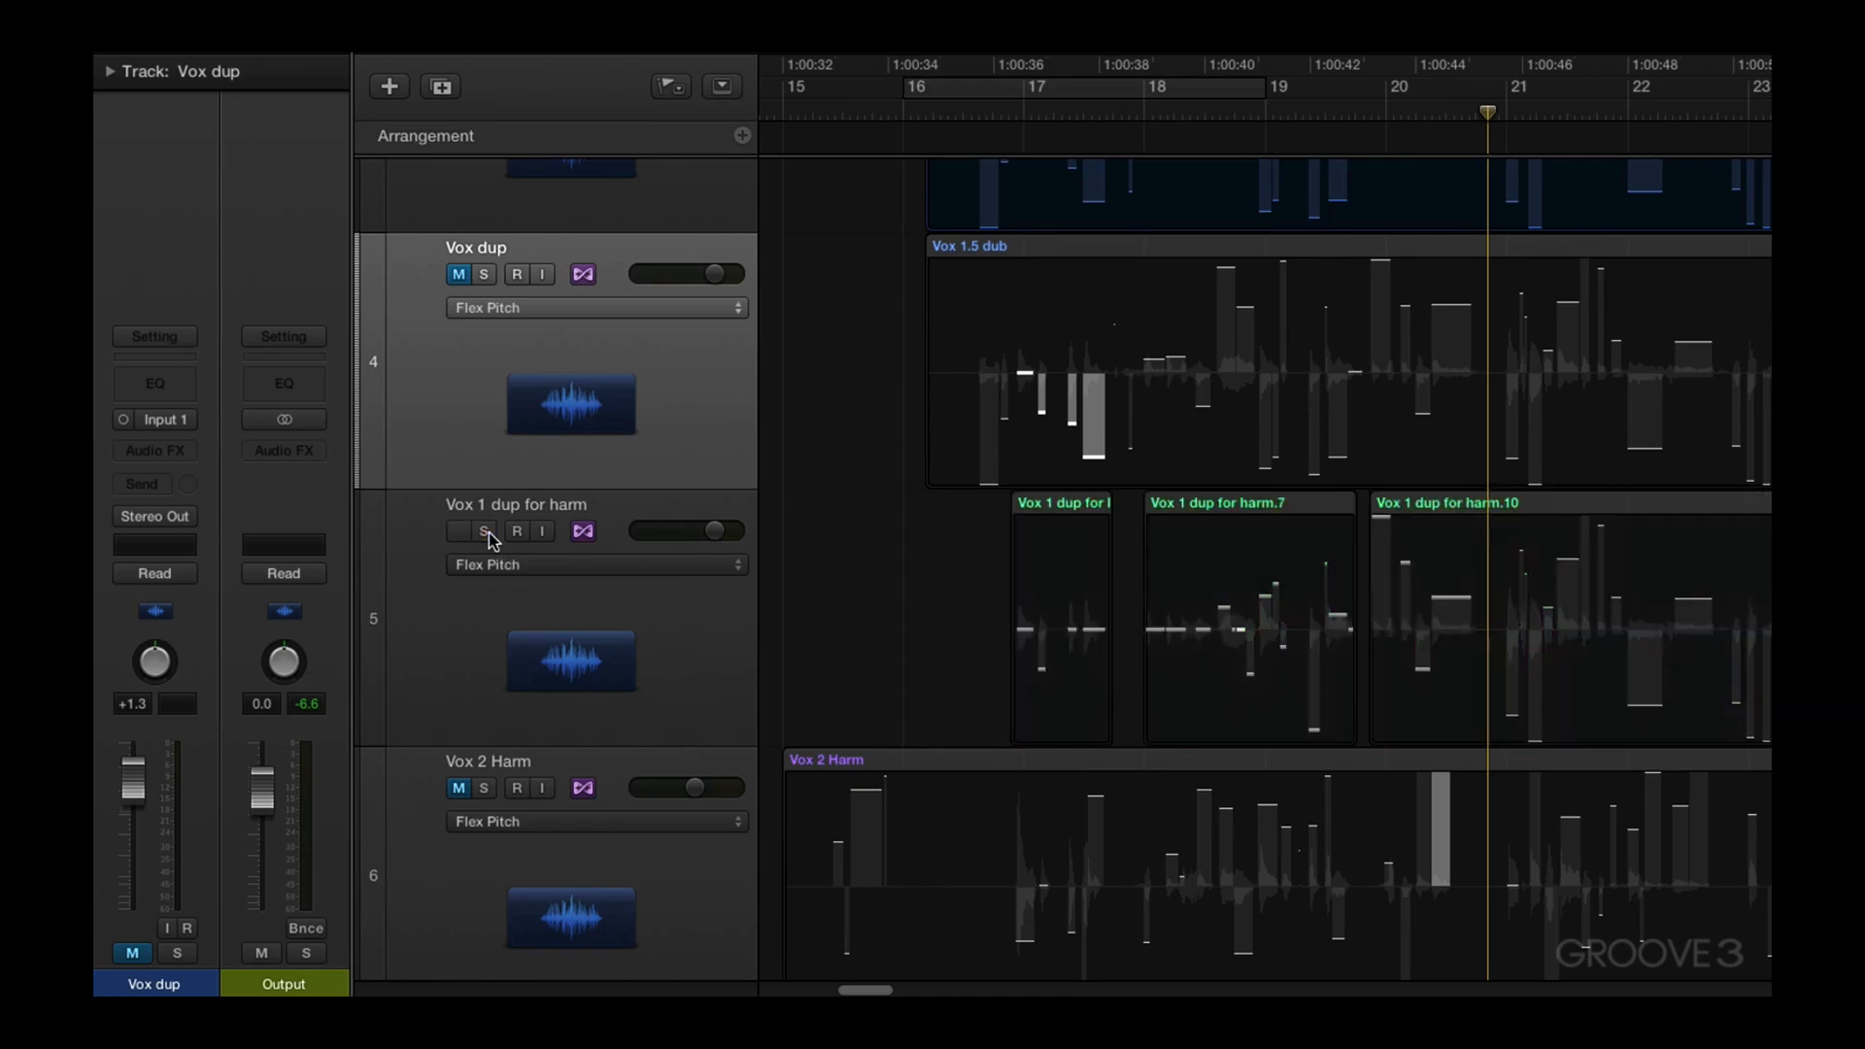
click(464, 787)
click(469, 534)
click(484, 788)
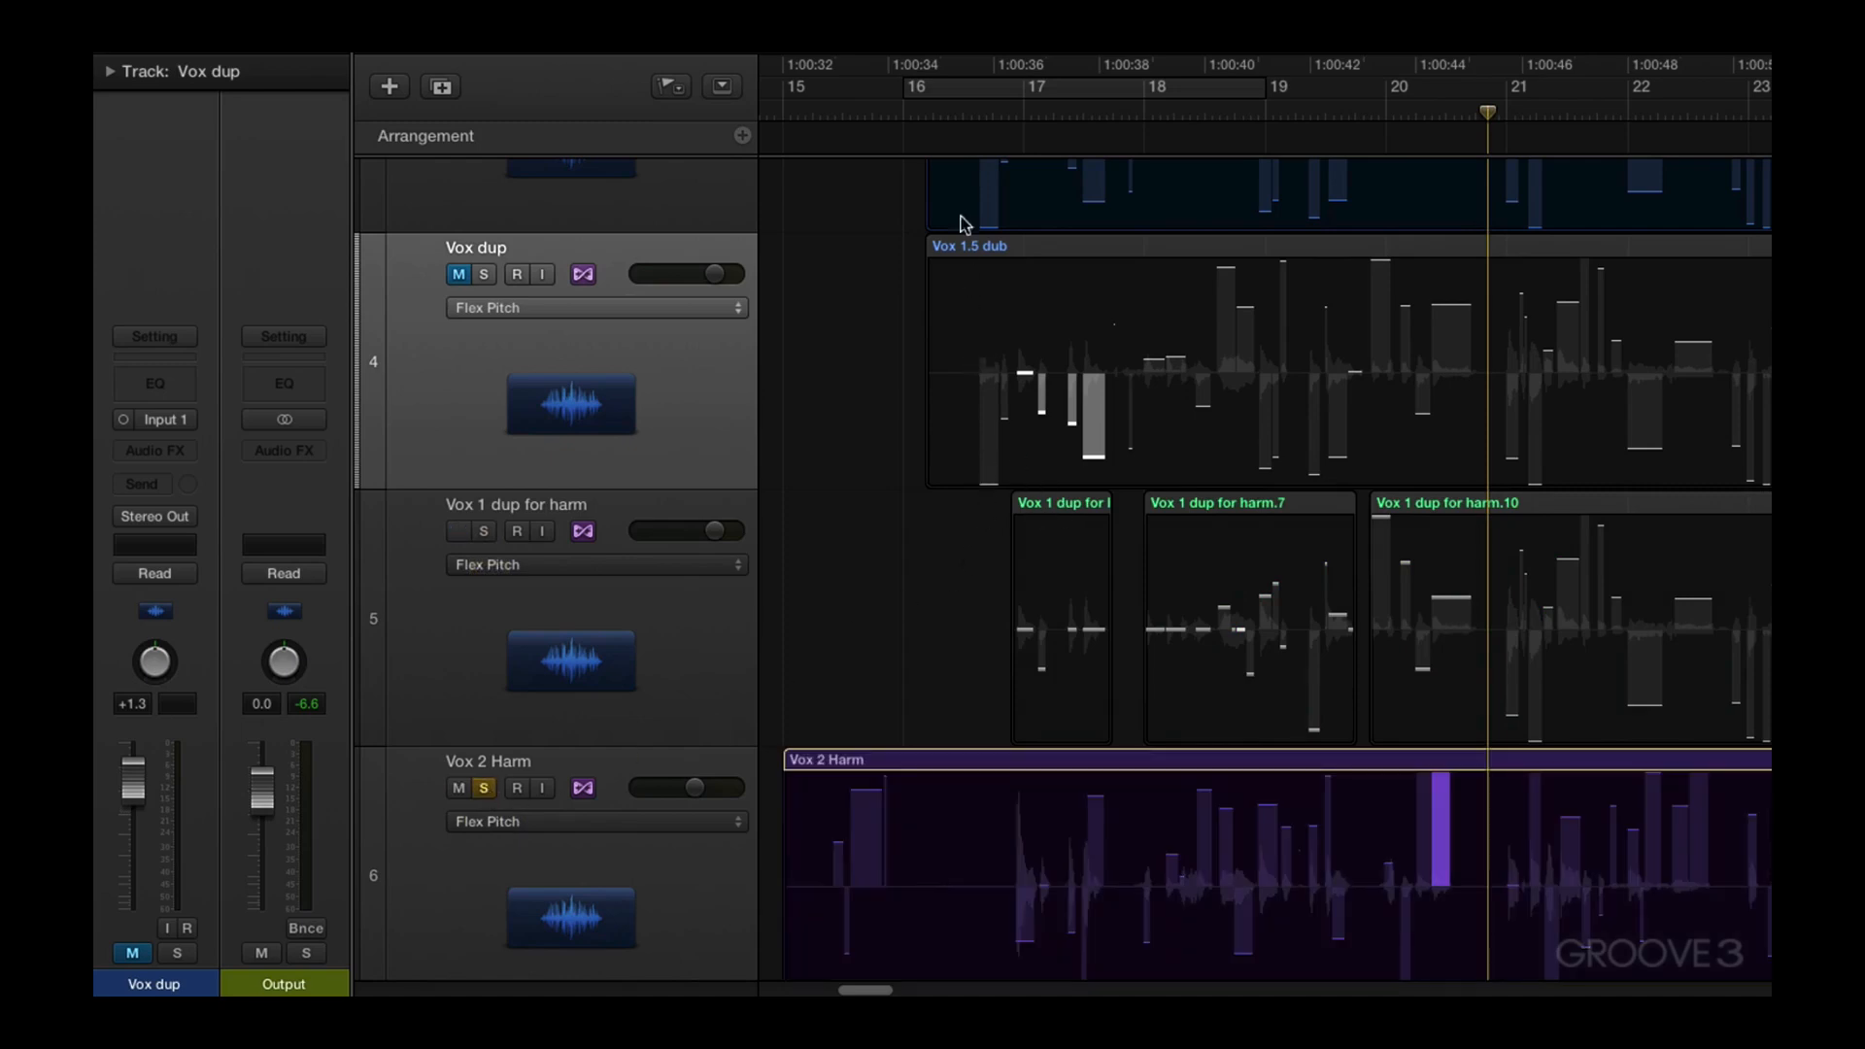
Play Vox 2 Harm with Vox 1 from just after bar 16 and lower the Vox 2 Harm volume slightly
click(930, 115)
key(space)
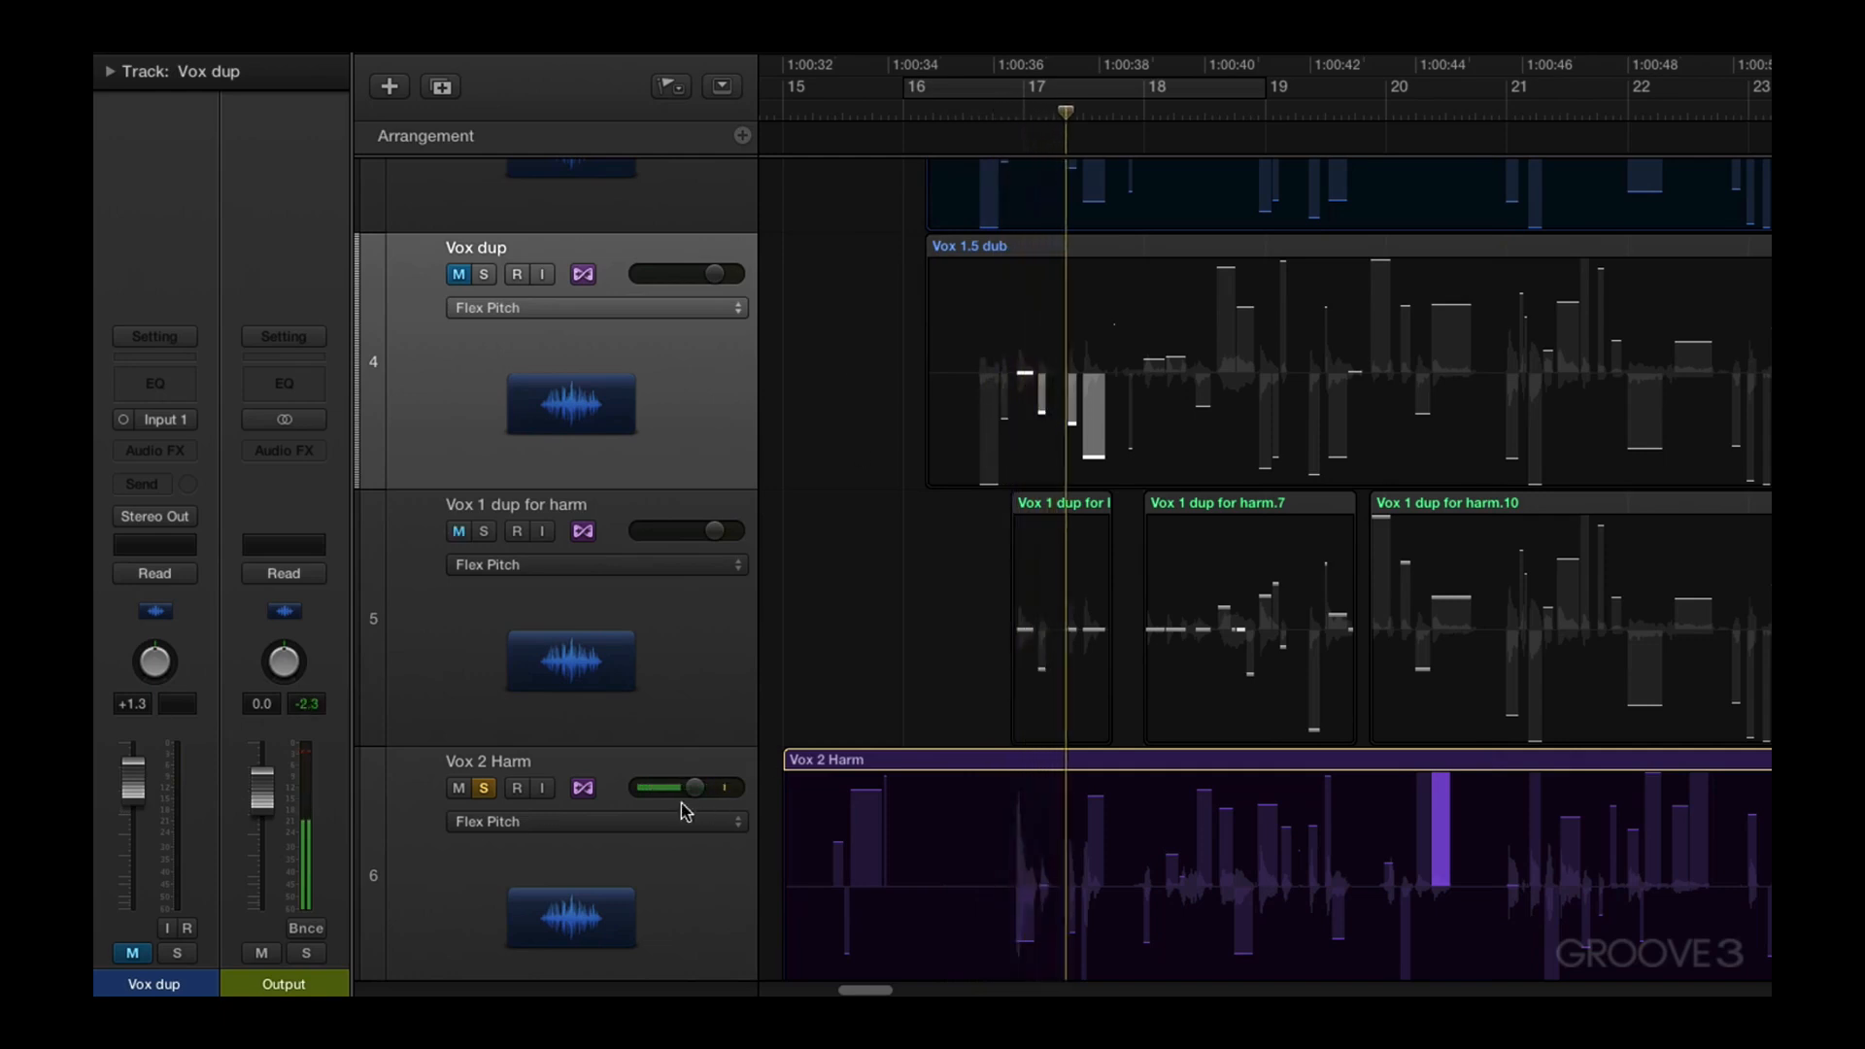
drag(696, 793, 687, 793)
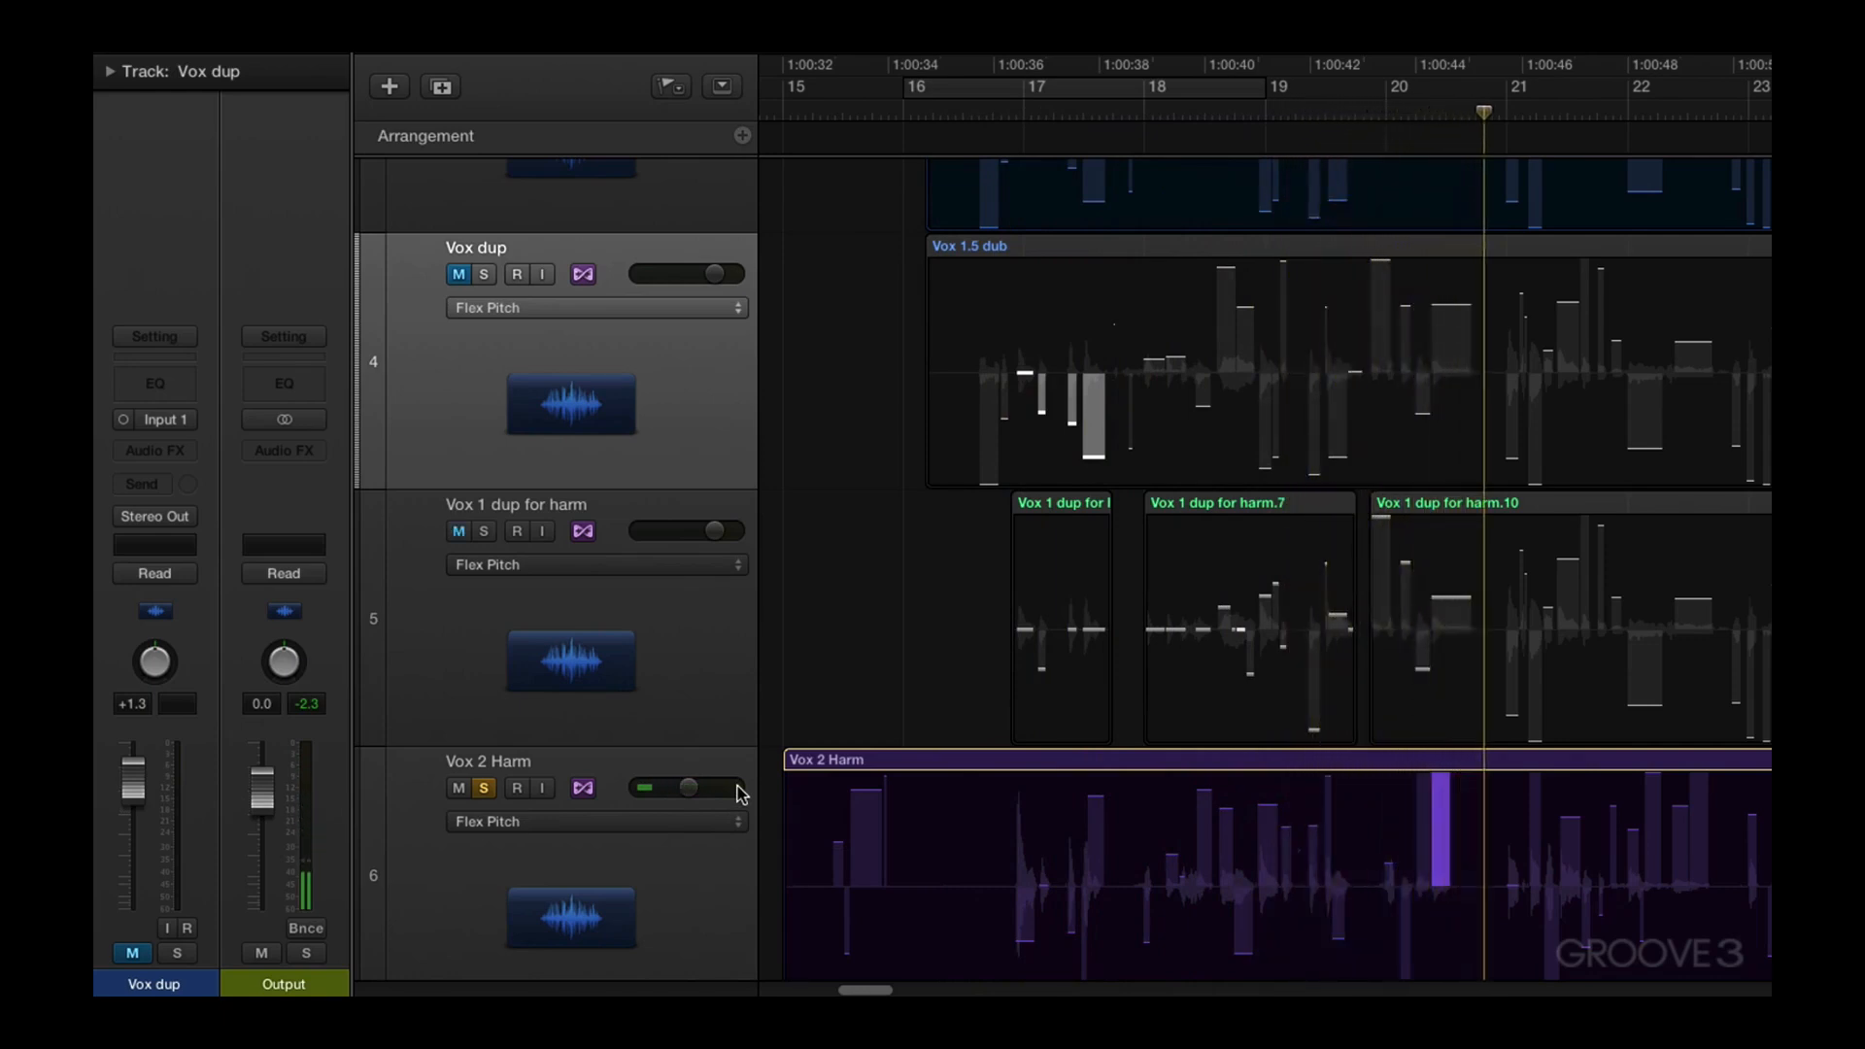
Switch the solo from Vox 2 Harm back to Vox 1 dup for harm, and play from about 16.3 and again from bar 18
click(484, 788)
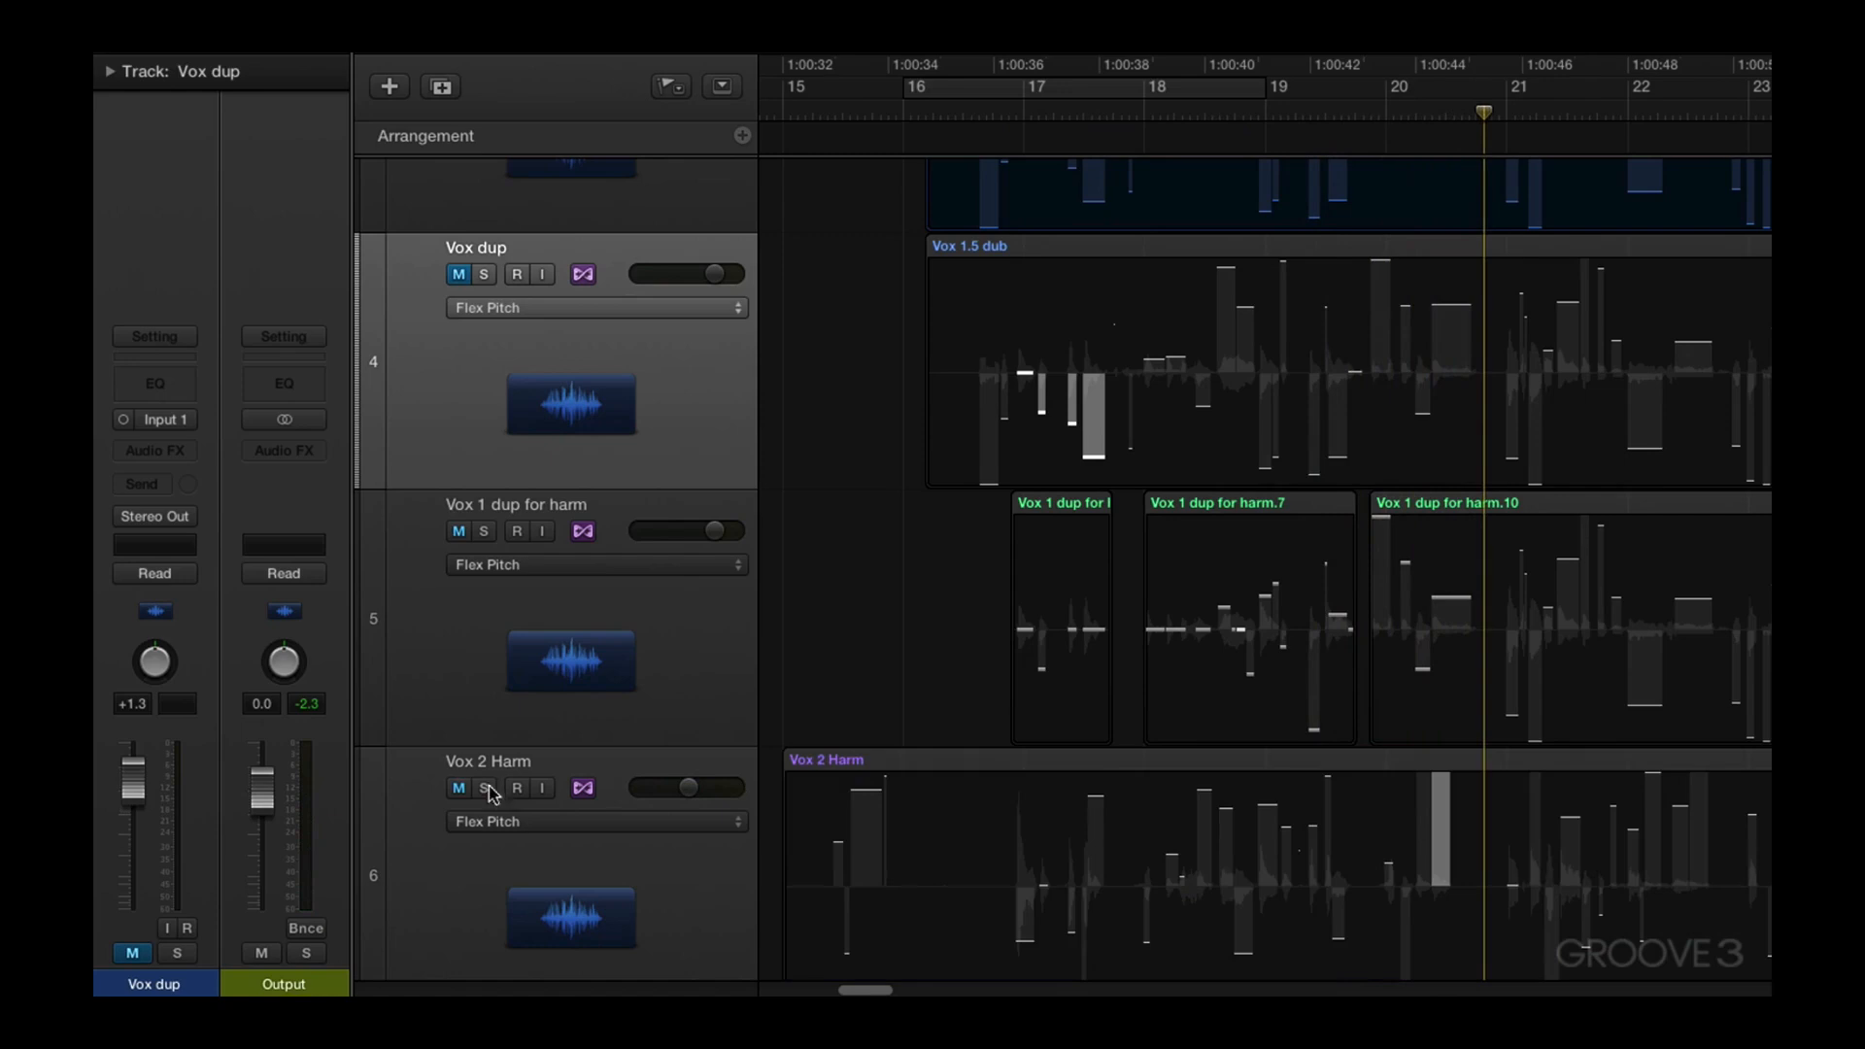
click(484, 532)
click(993, 117)
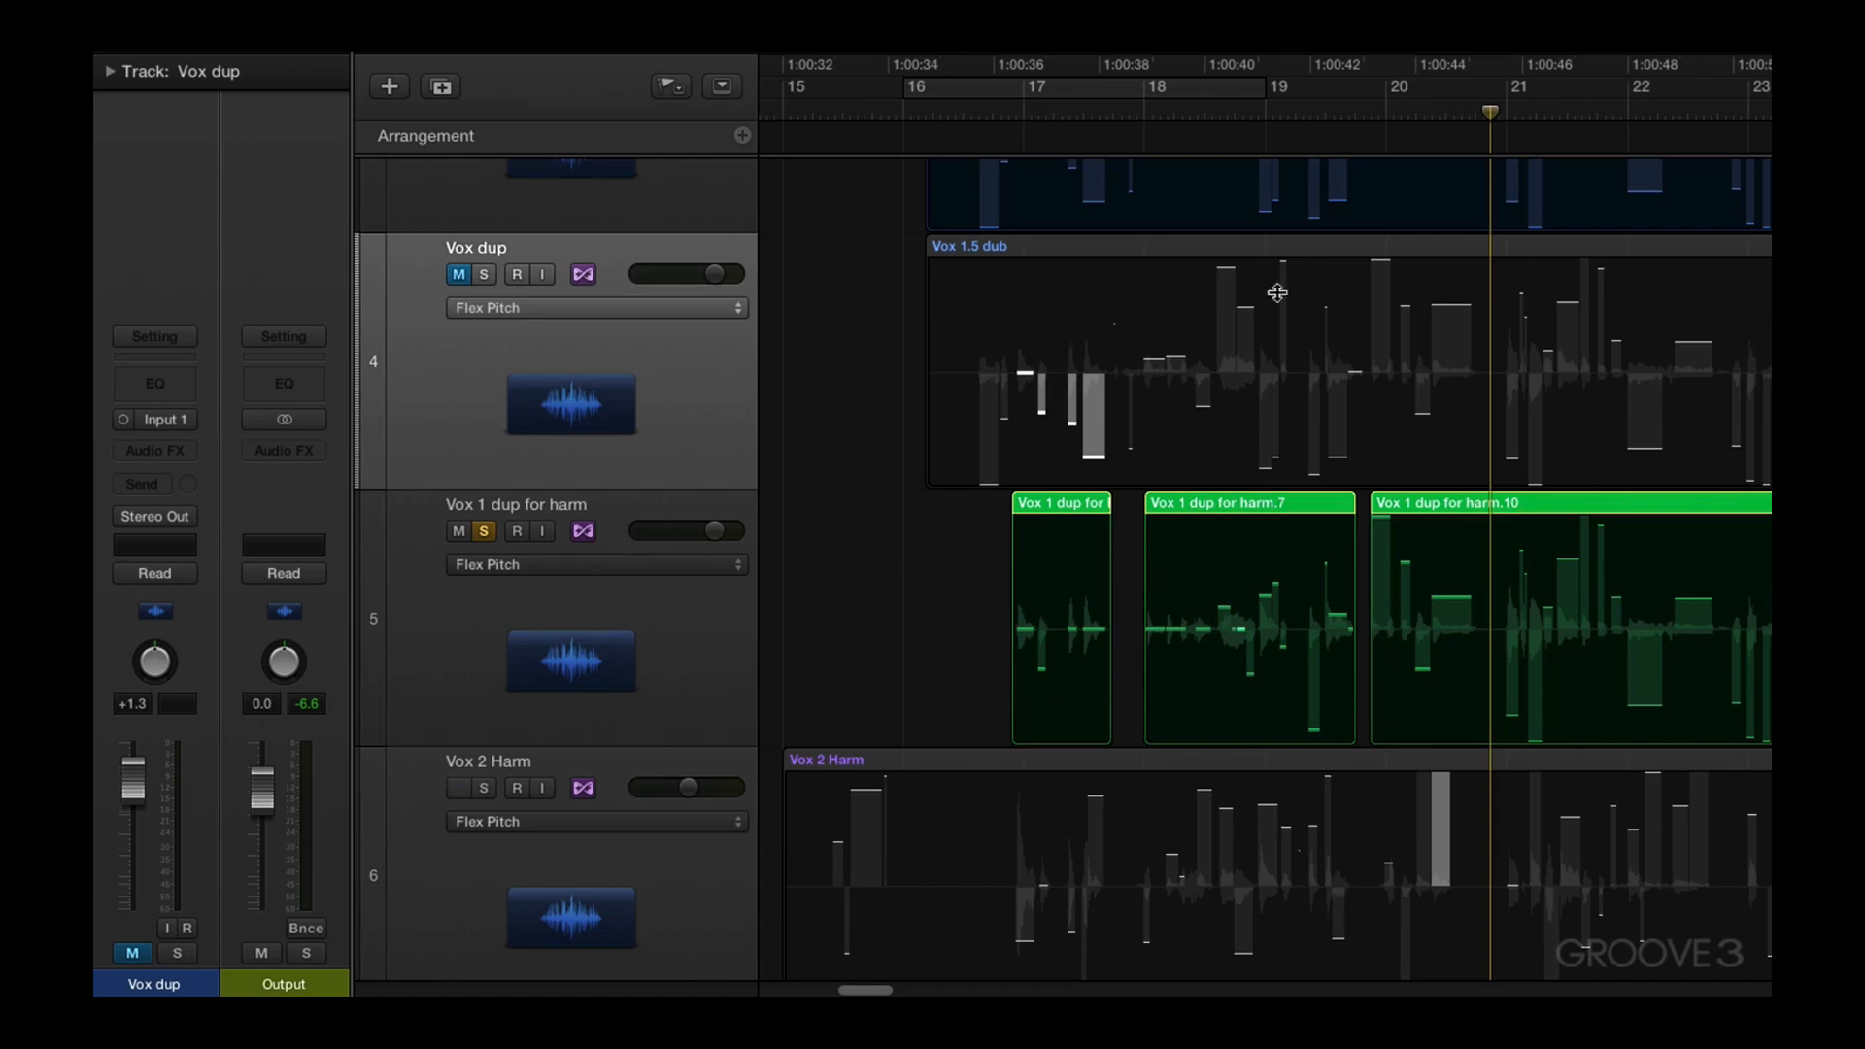
double_click(1174, 130)
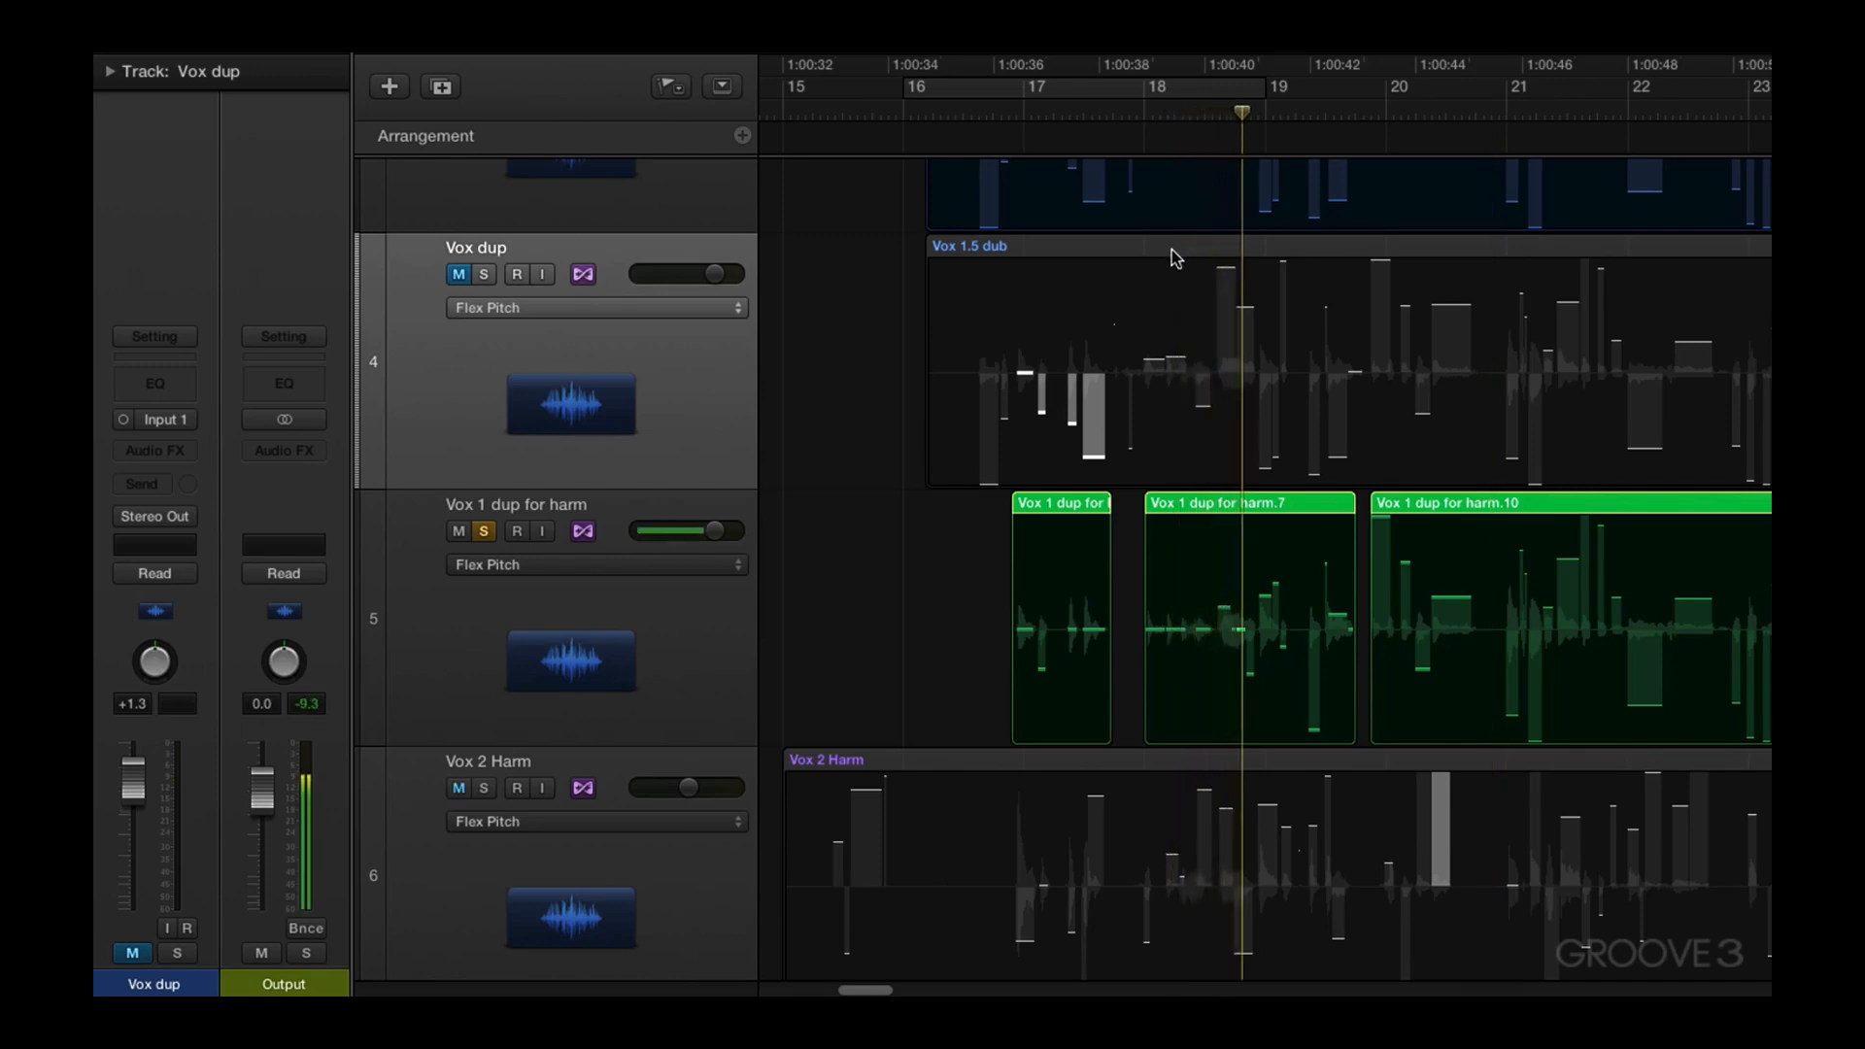
Stop playback and delete the Vox dup track together with its region
key(space)
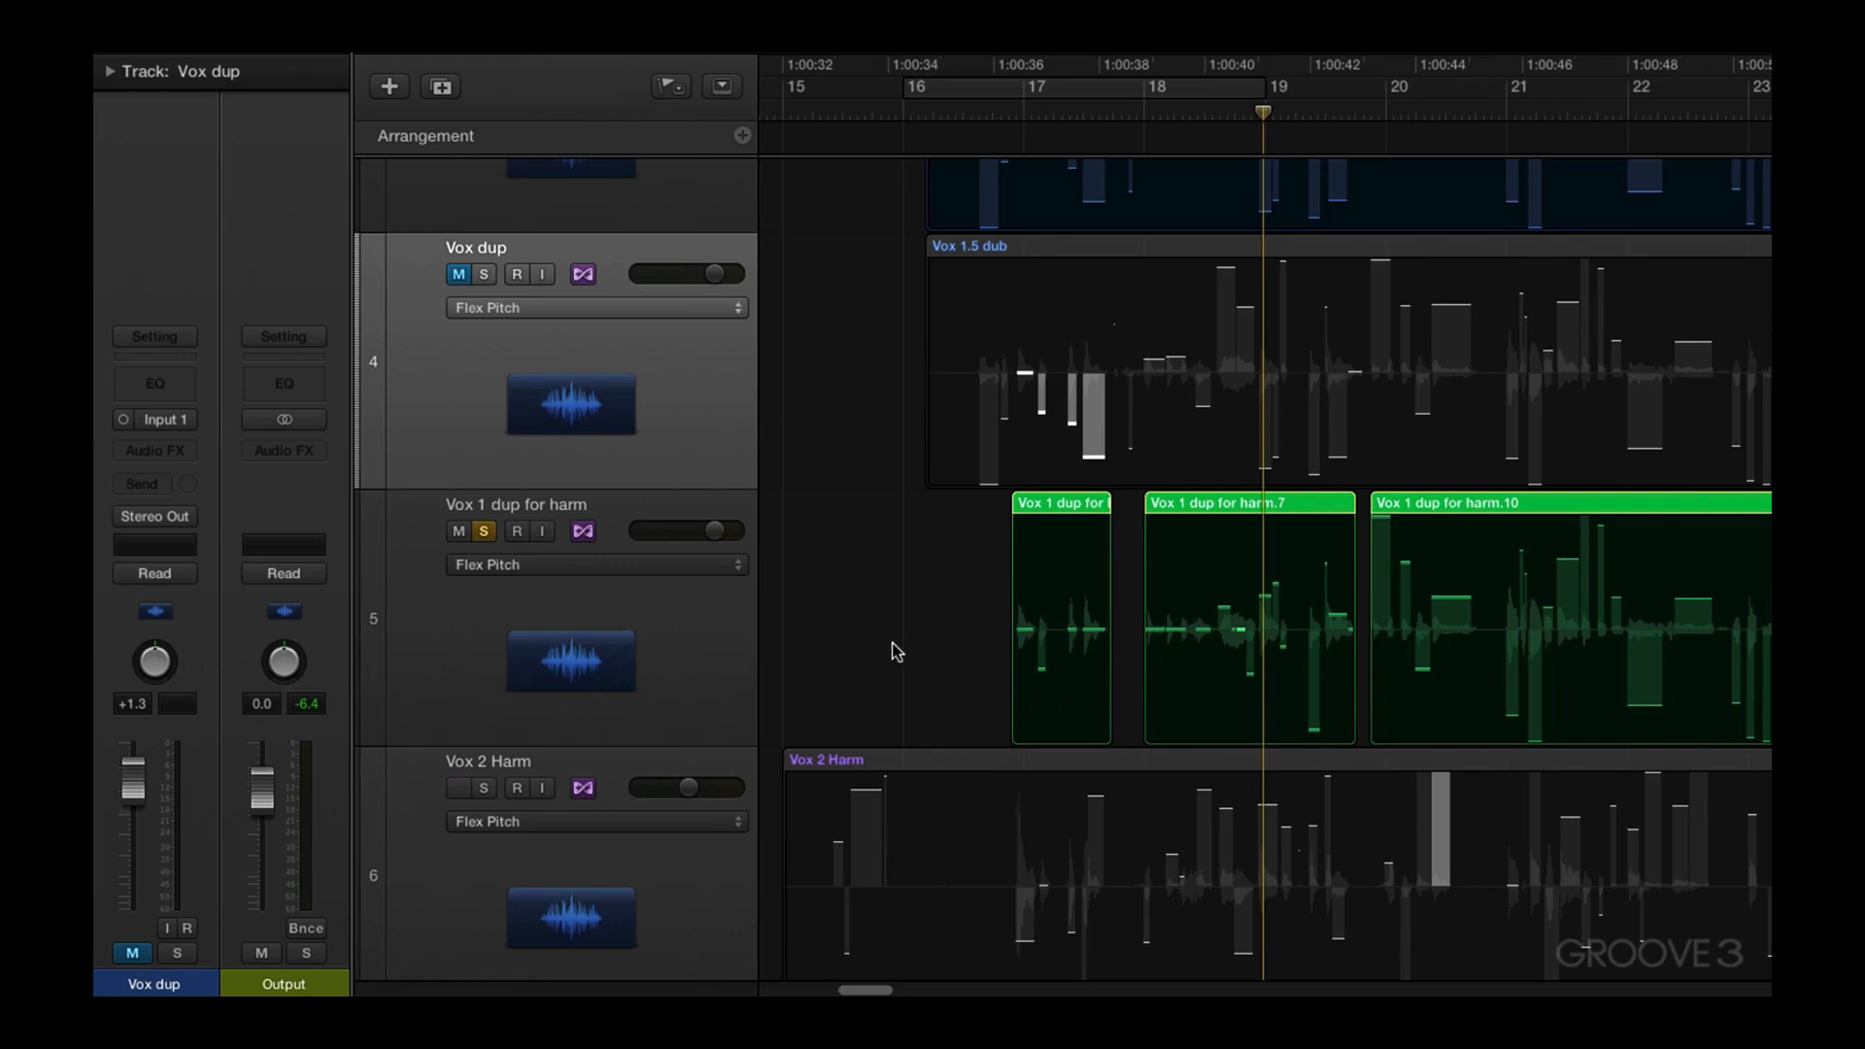
key(z)
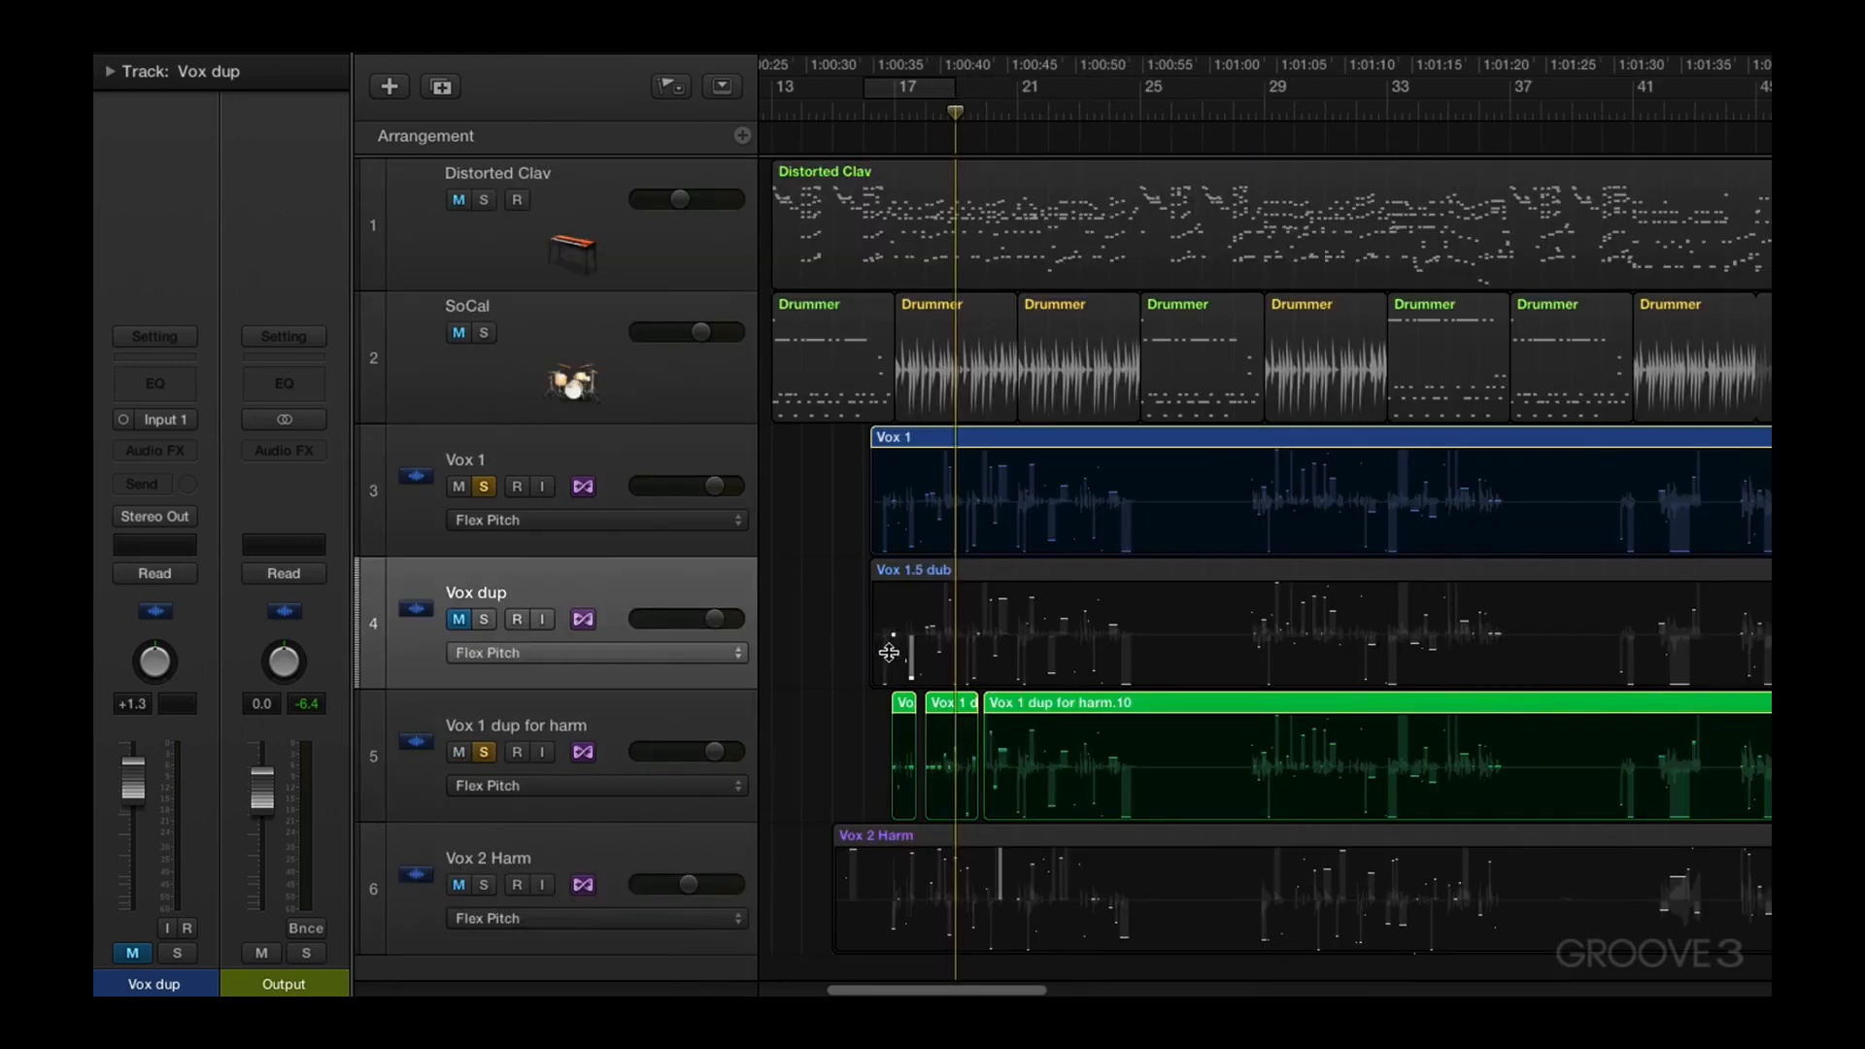
click(626, 580)
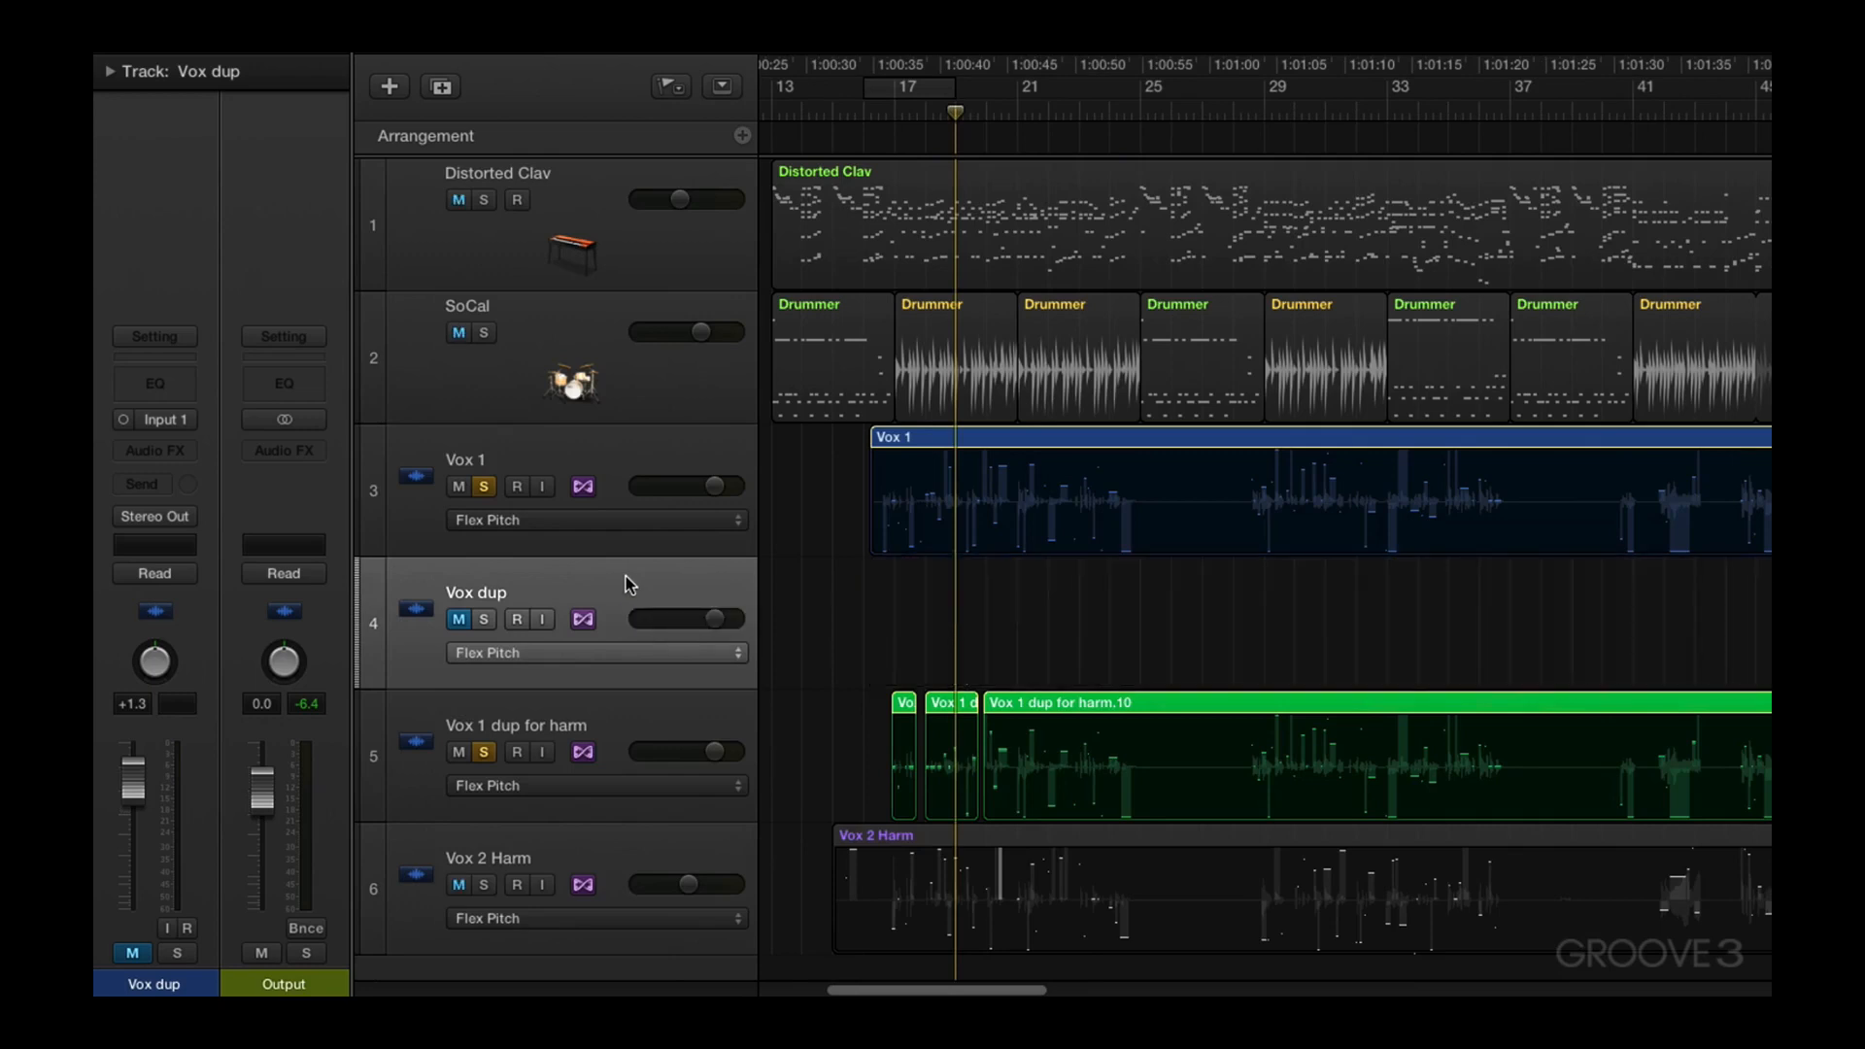
key(super+BackSpace)
Add a new audio track below Vox 1 with the same settings and copy the Vox 1 region onto it
click(645, 449)
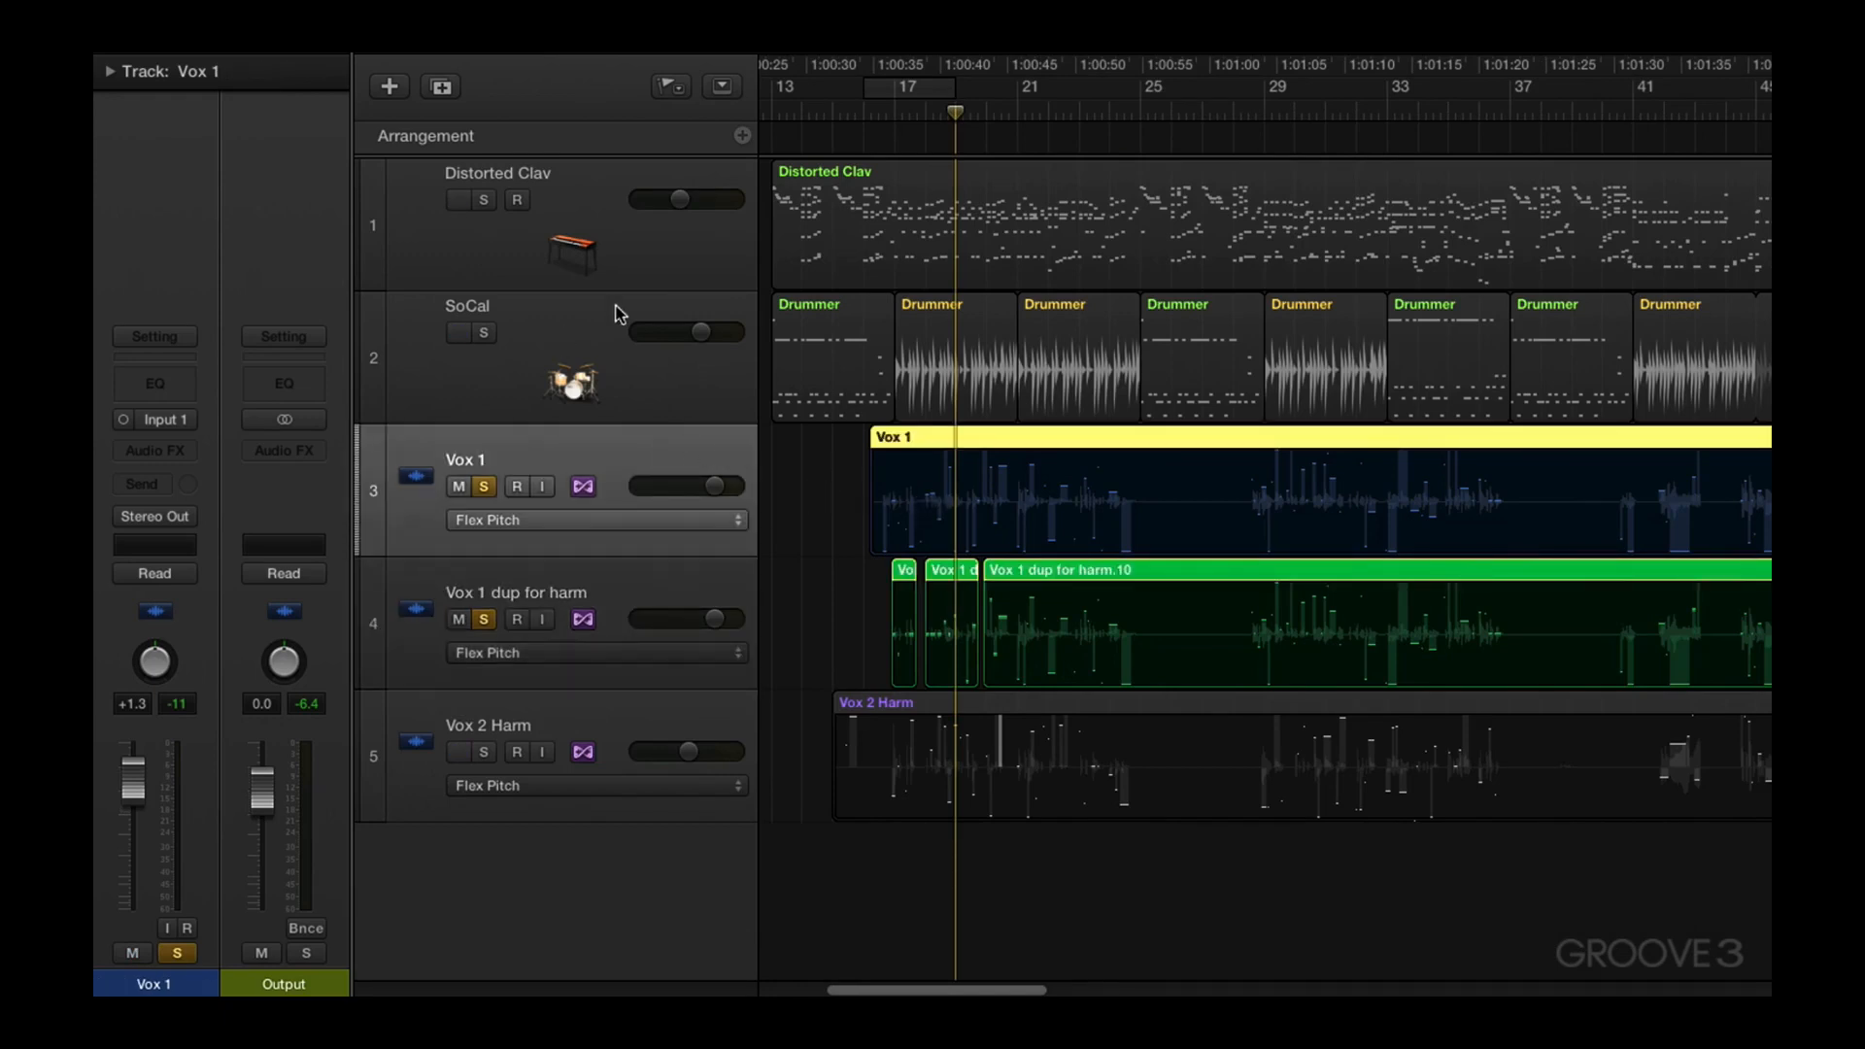
click(442, 85)
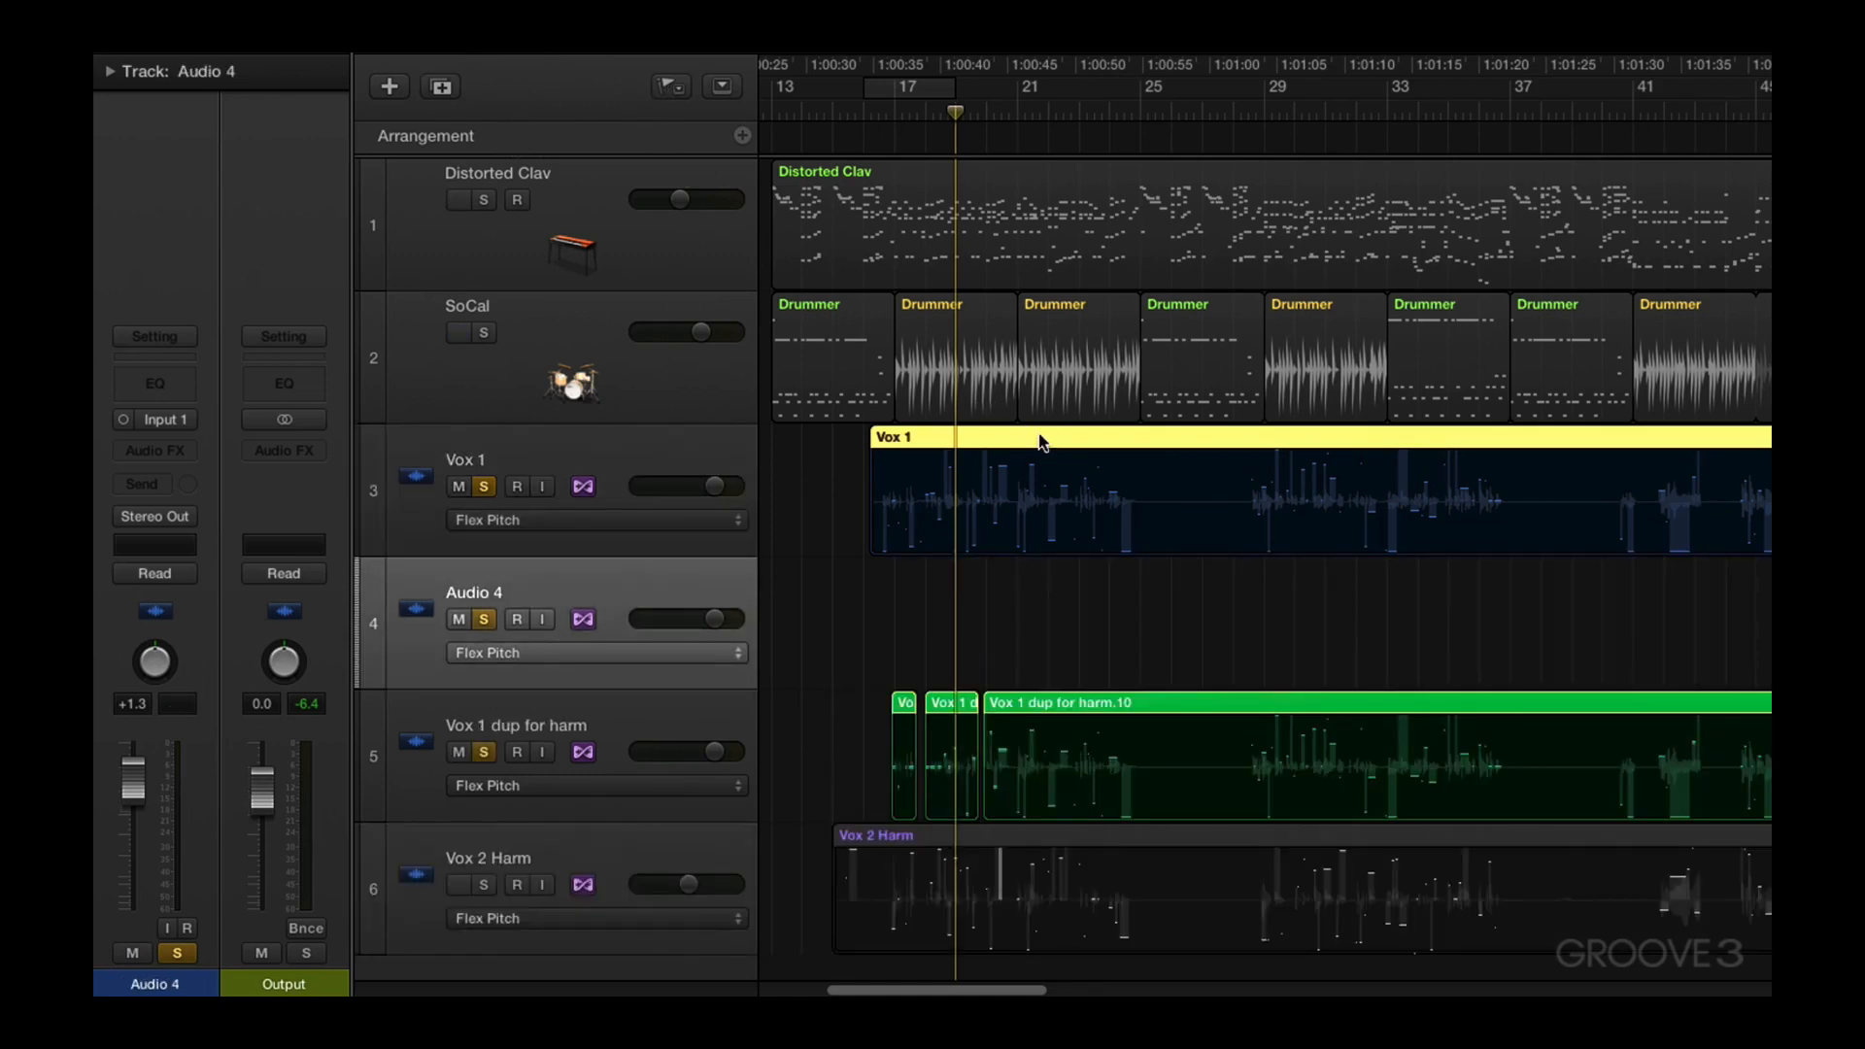
drag(1041, 442, 1038, 525)
drag(1028, 602, 1031, 602)
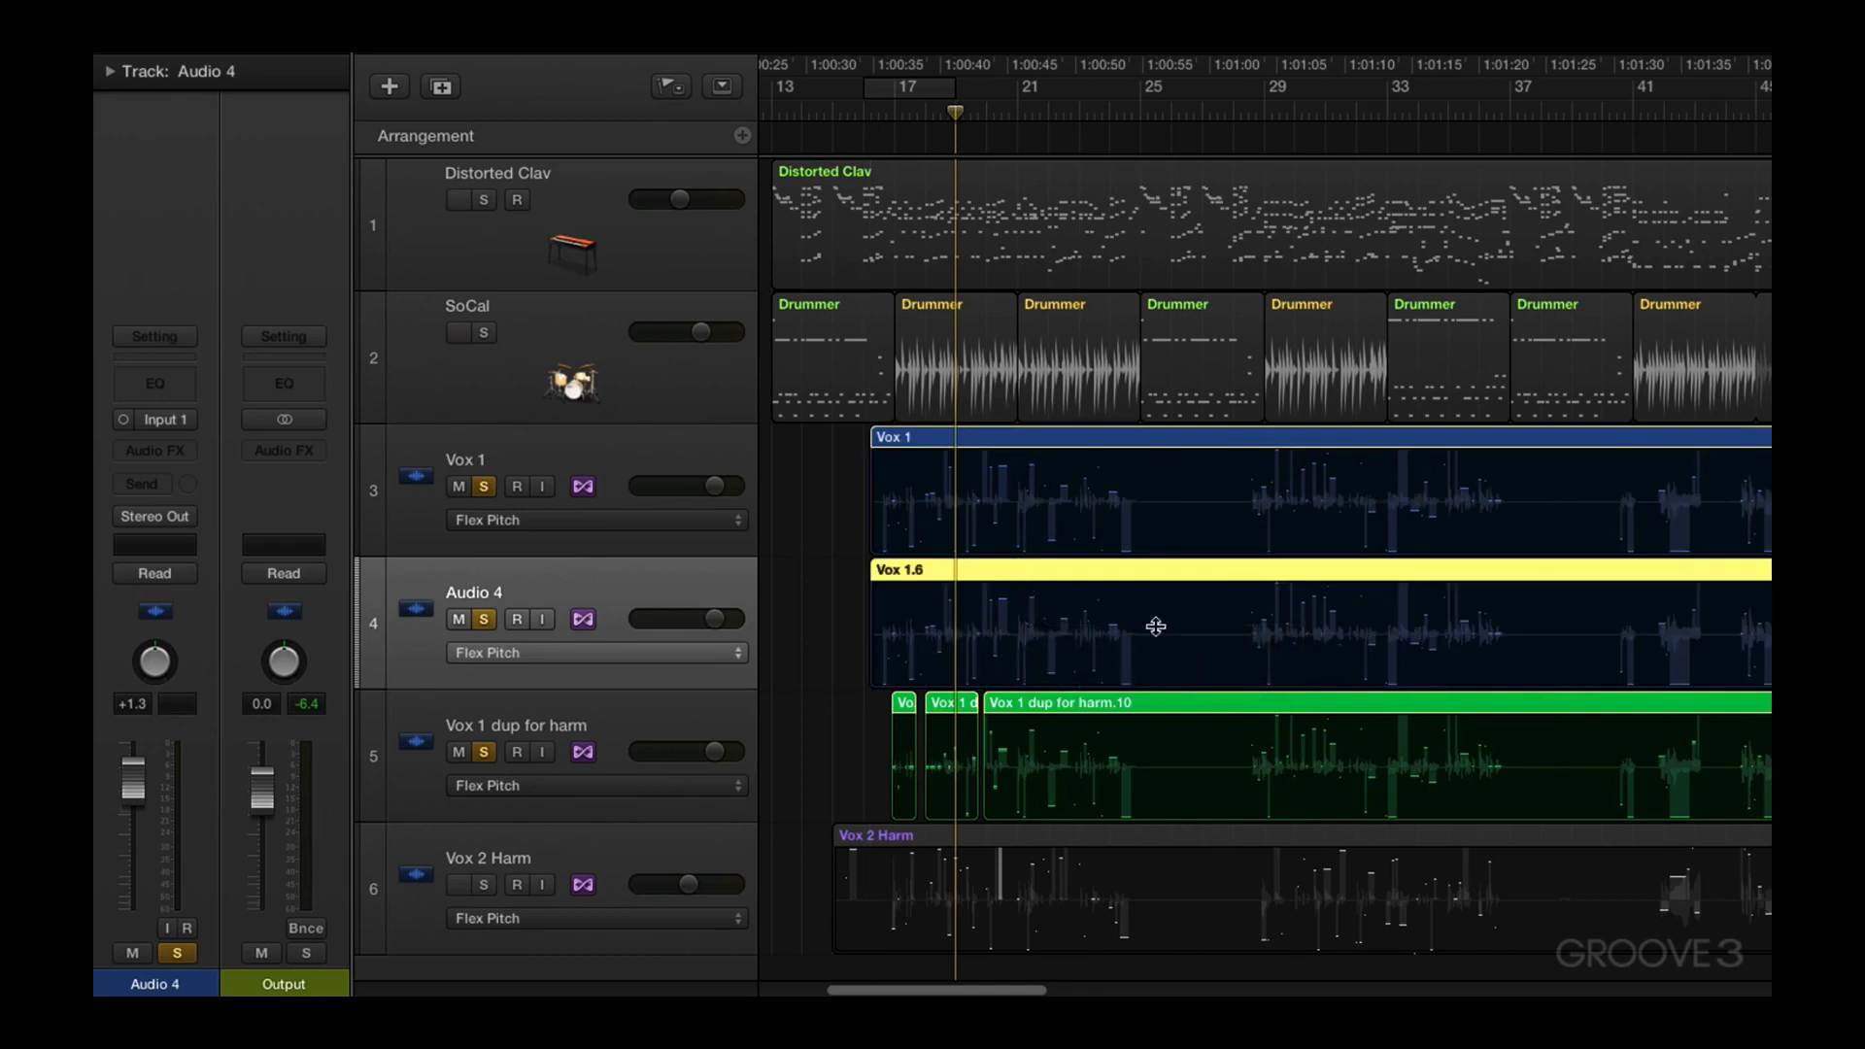
Set all notes of the copied region on Audio 4 to perfect pitch and inspect them in the Audio Track Editor
right_click(1188, 621)
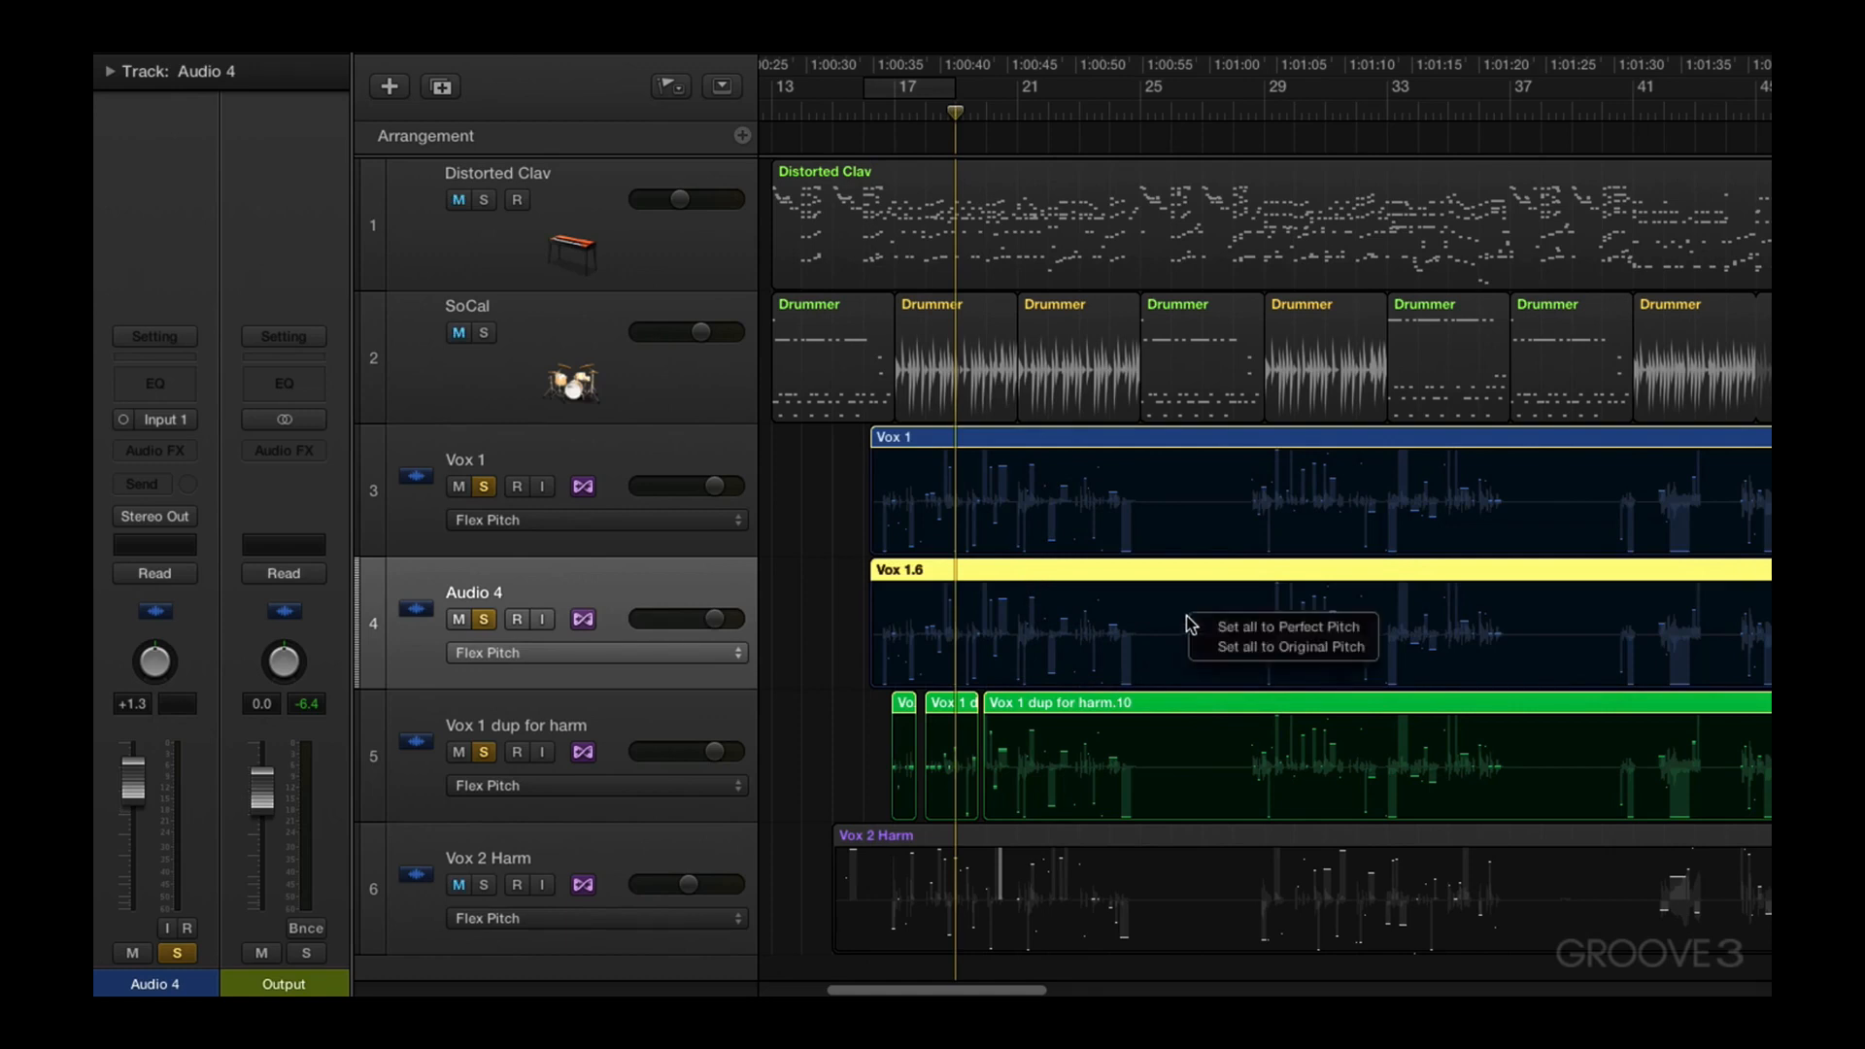
click(1217, 624)
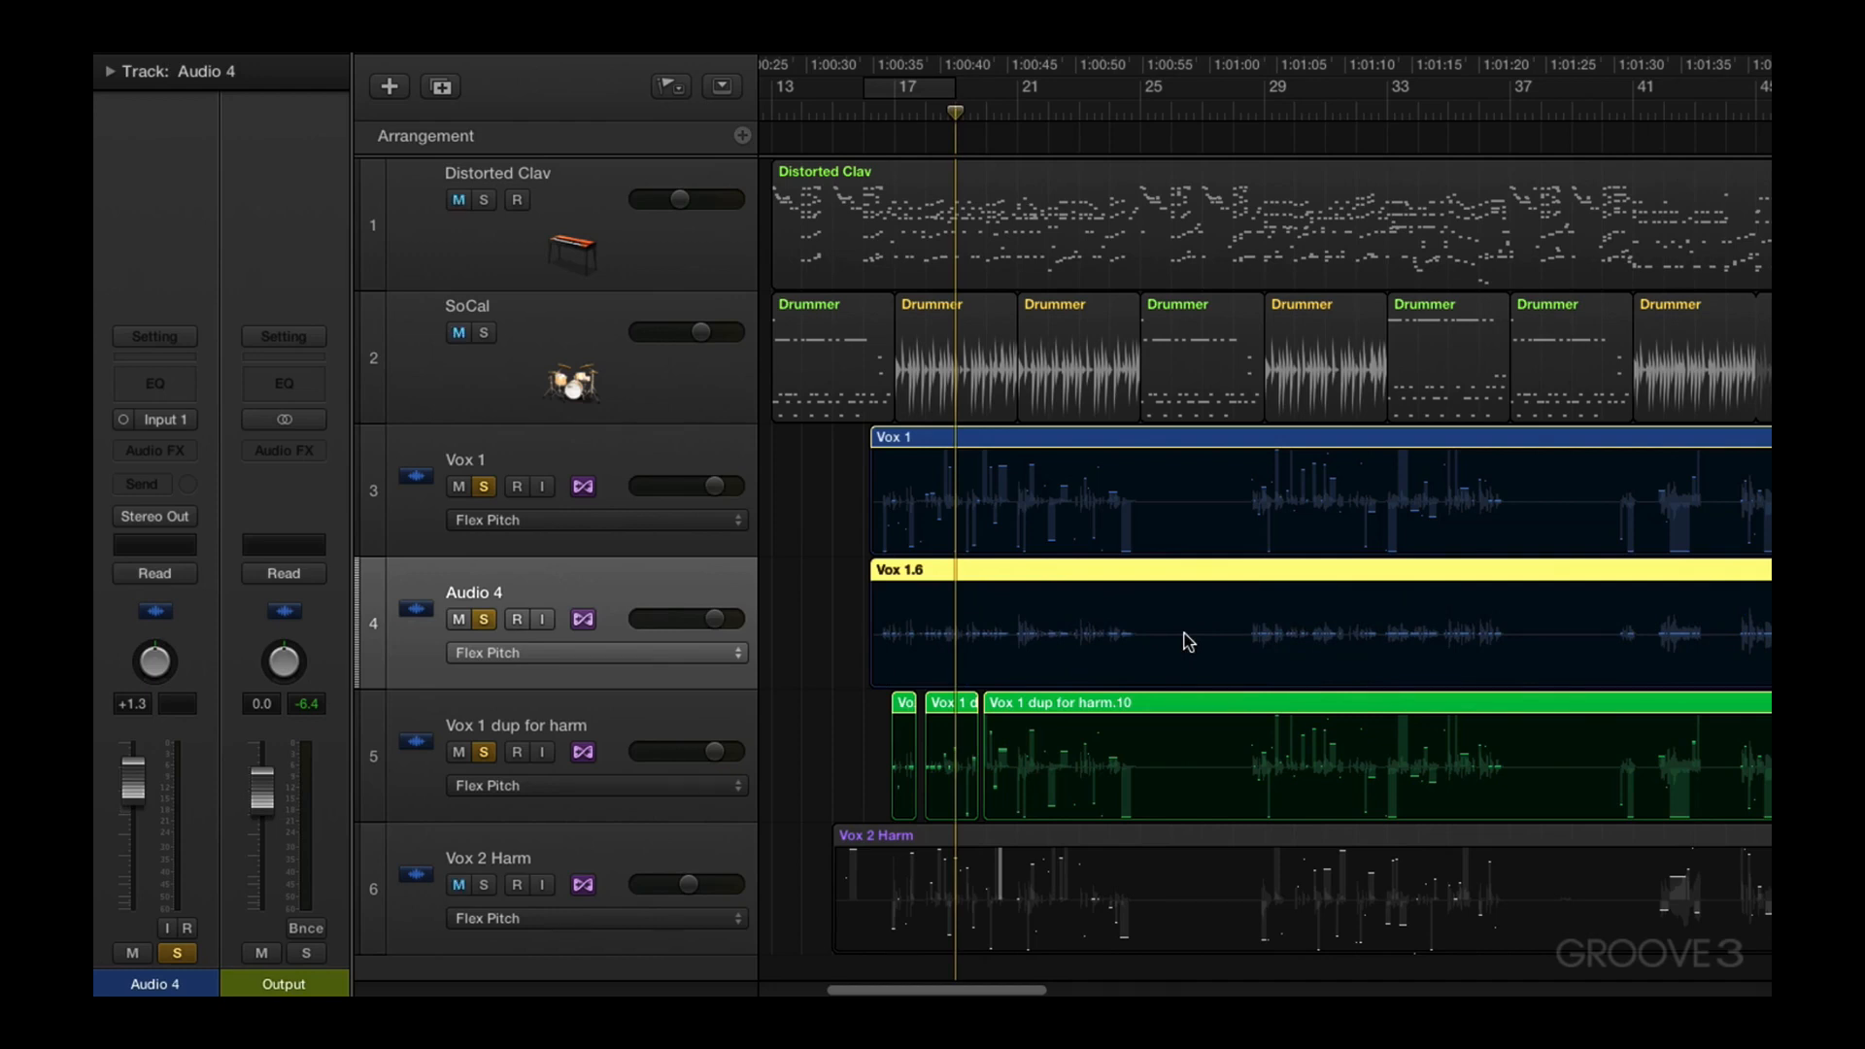
double_click(1187, 641)
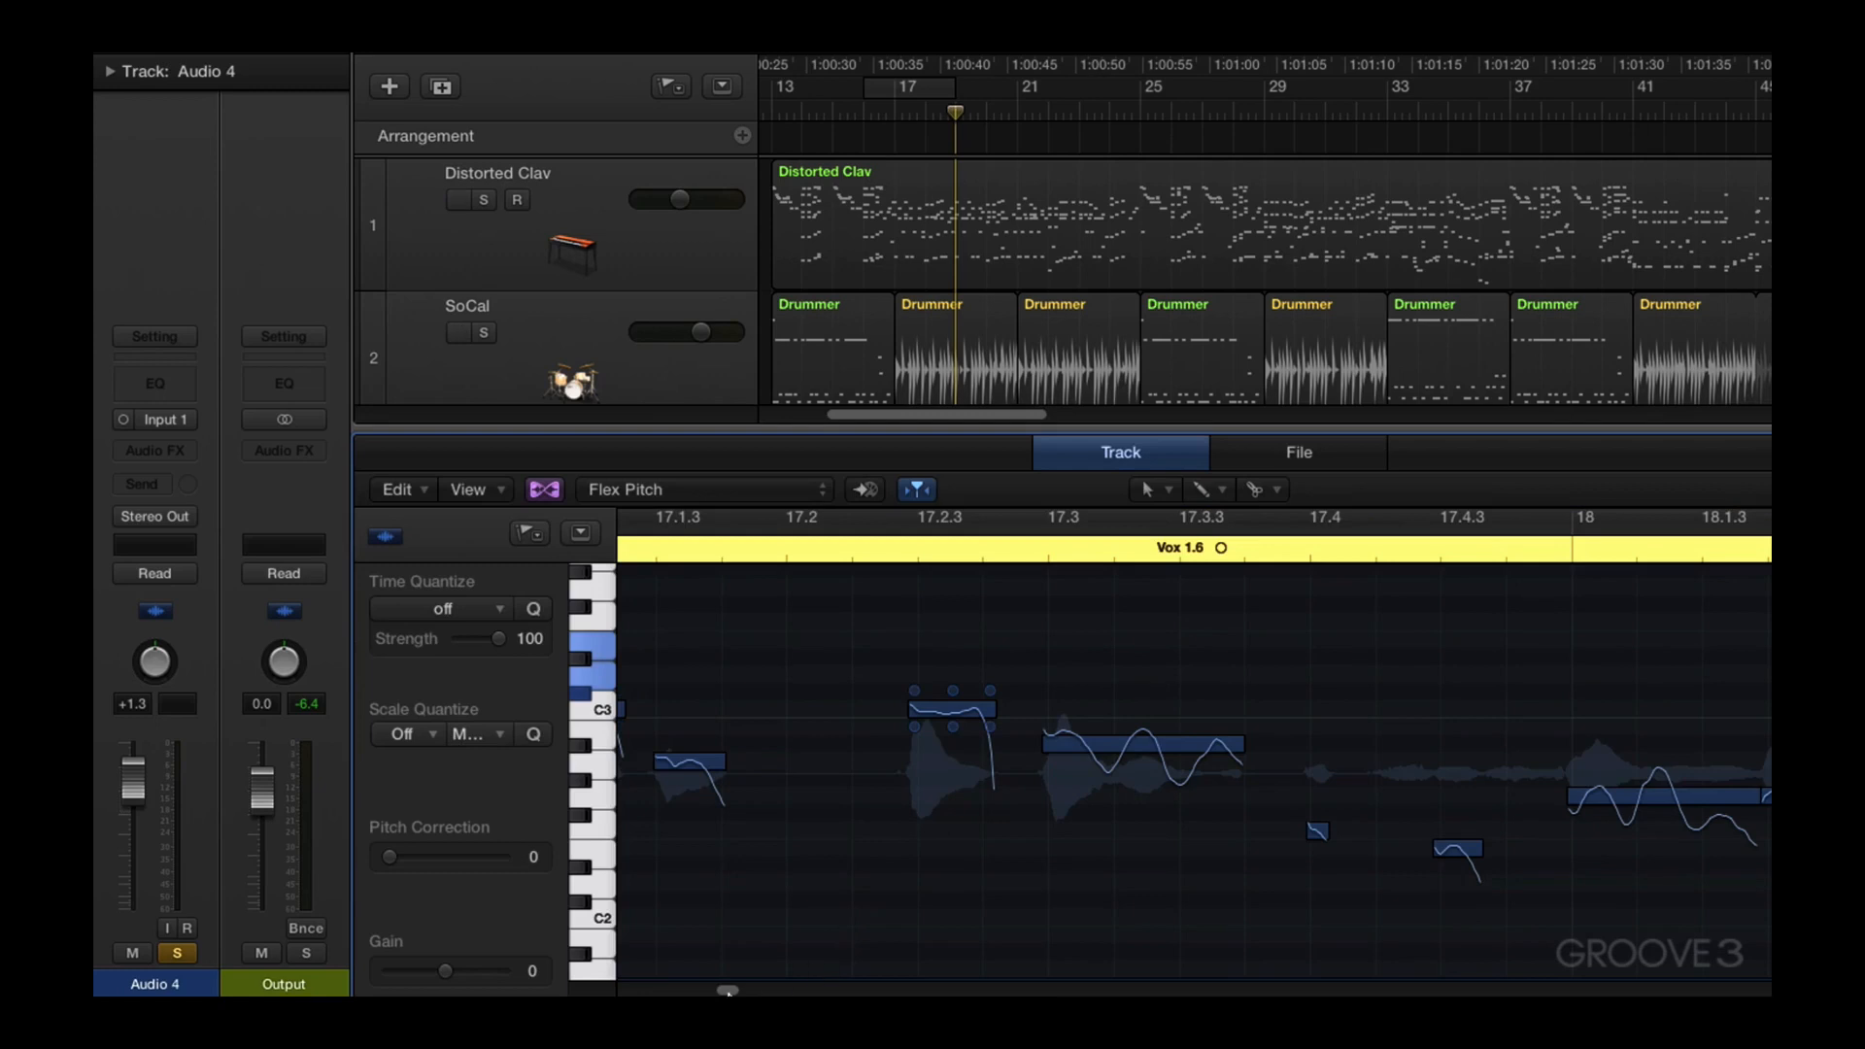
drag(727, 991, 721, 991)
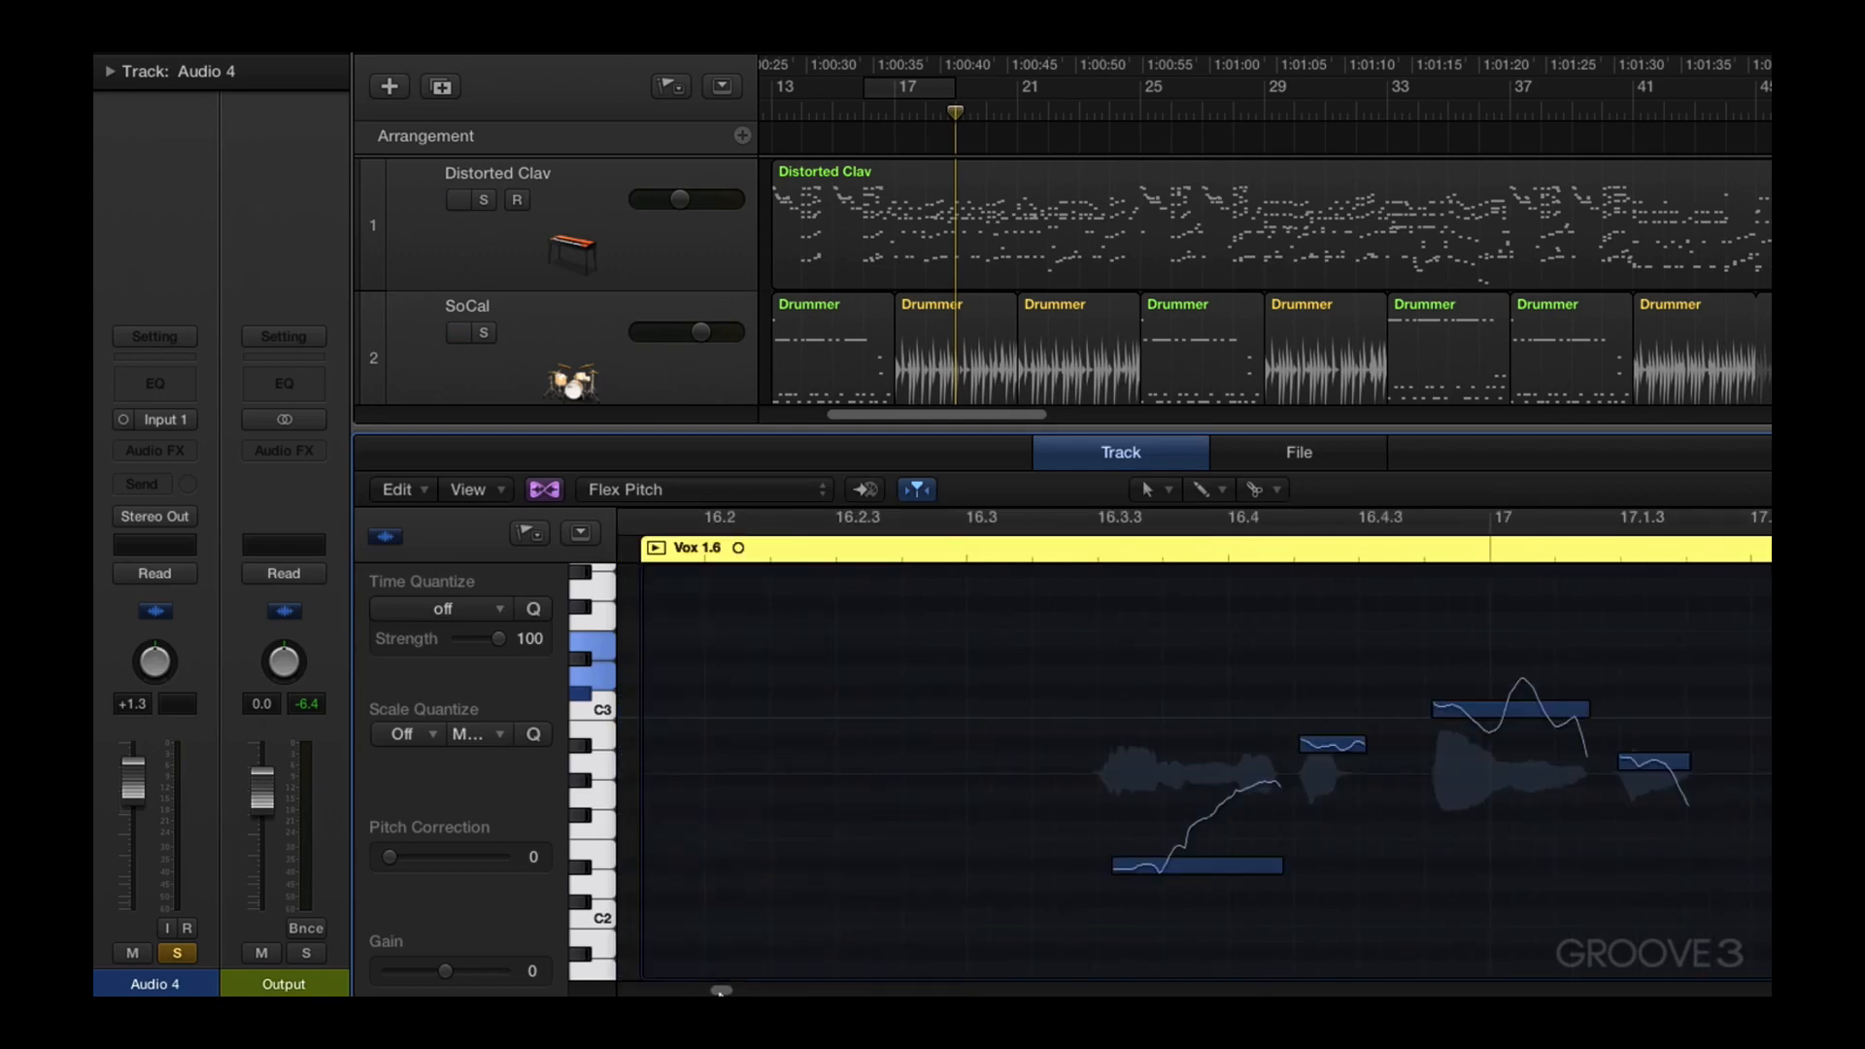
Create a MIDI track from the Audio 4 region's Flex Pitch data and close the editor
click(797, 851)
key(z)
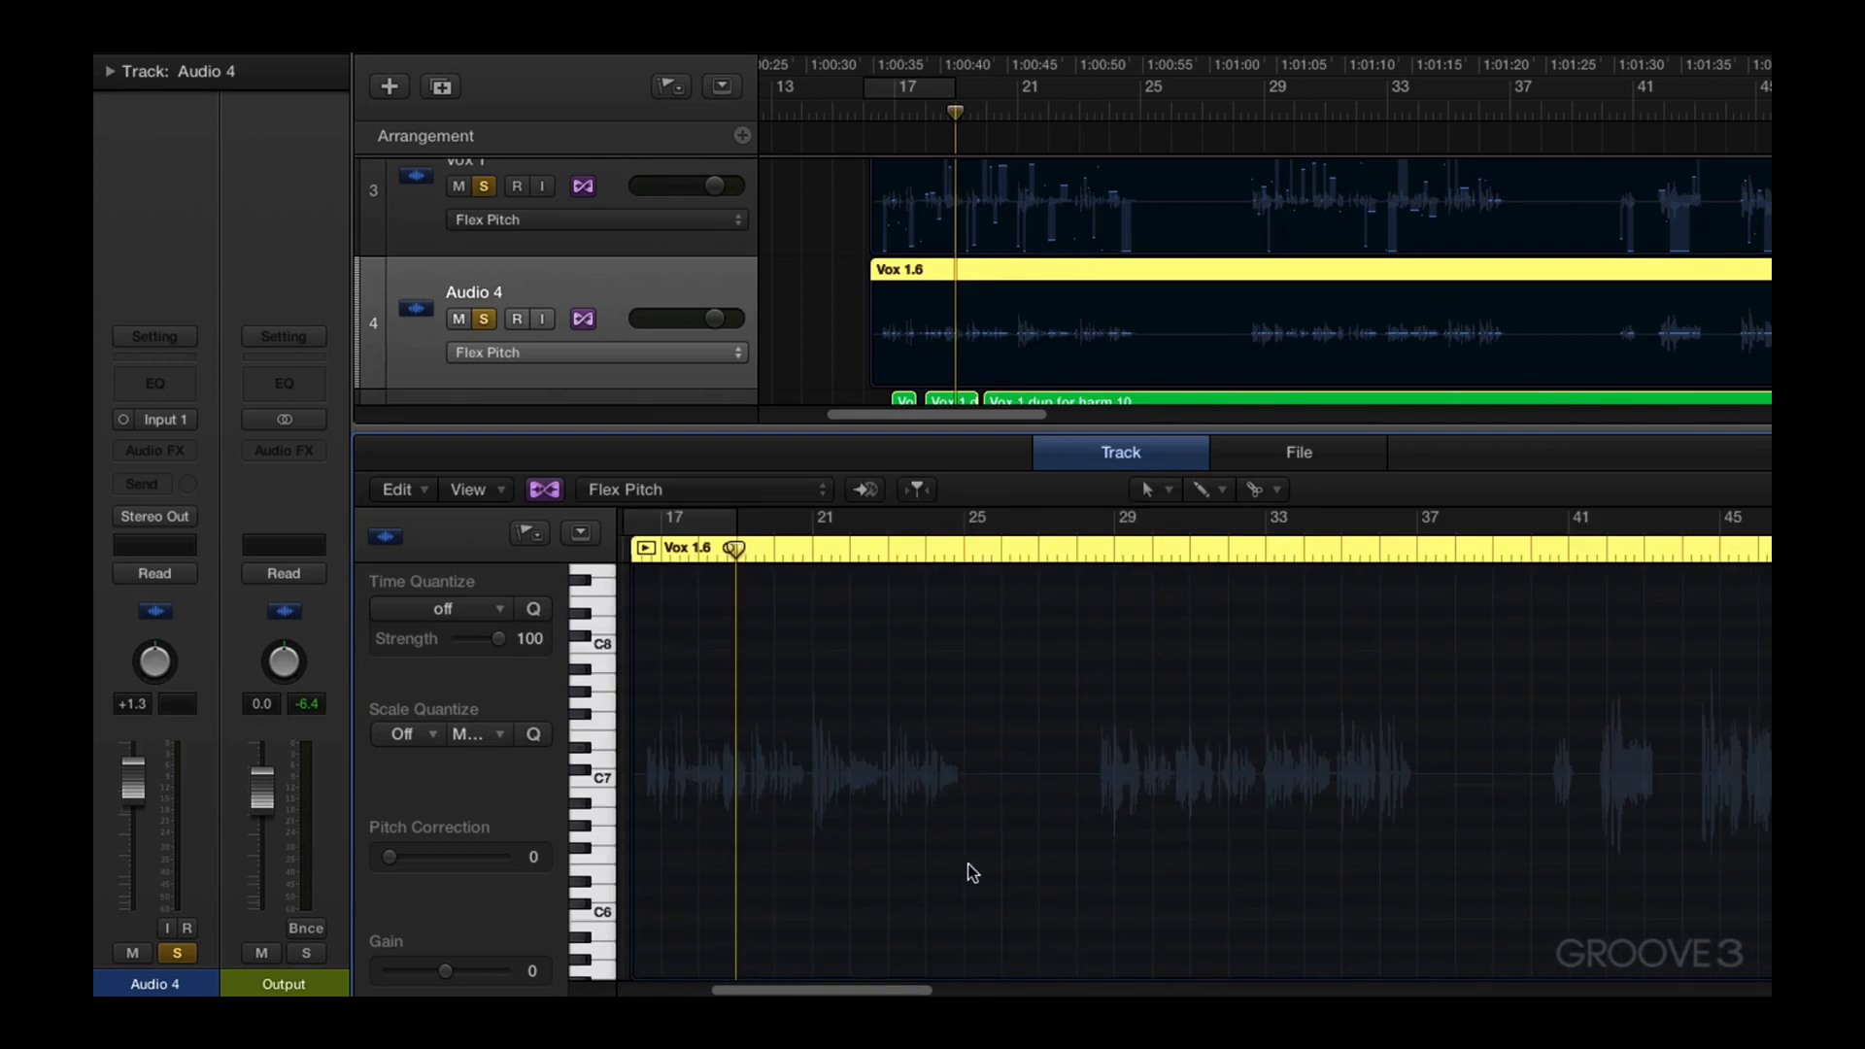
click(420, 491)
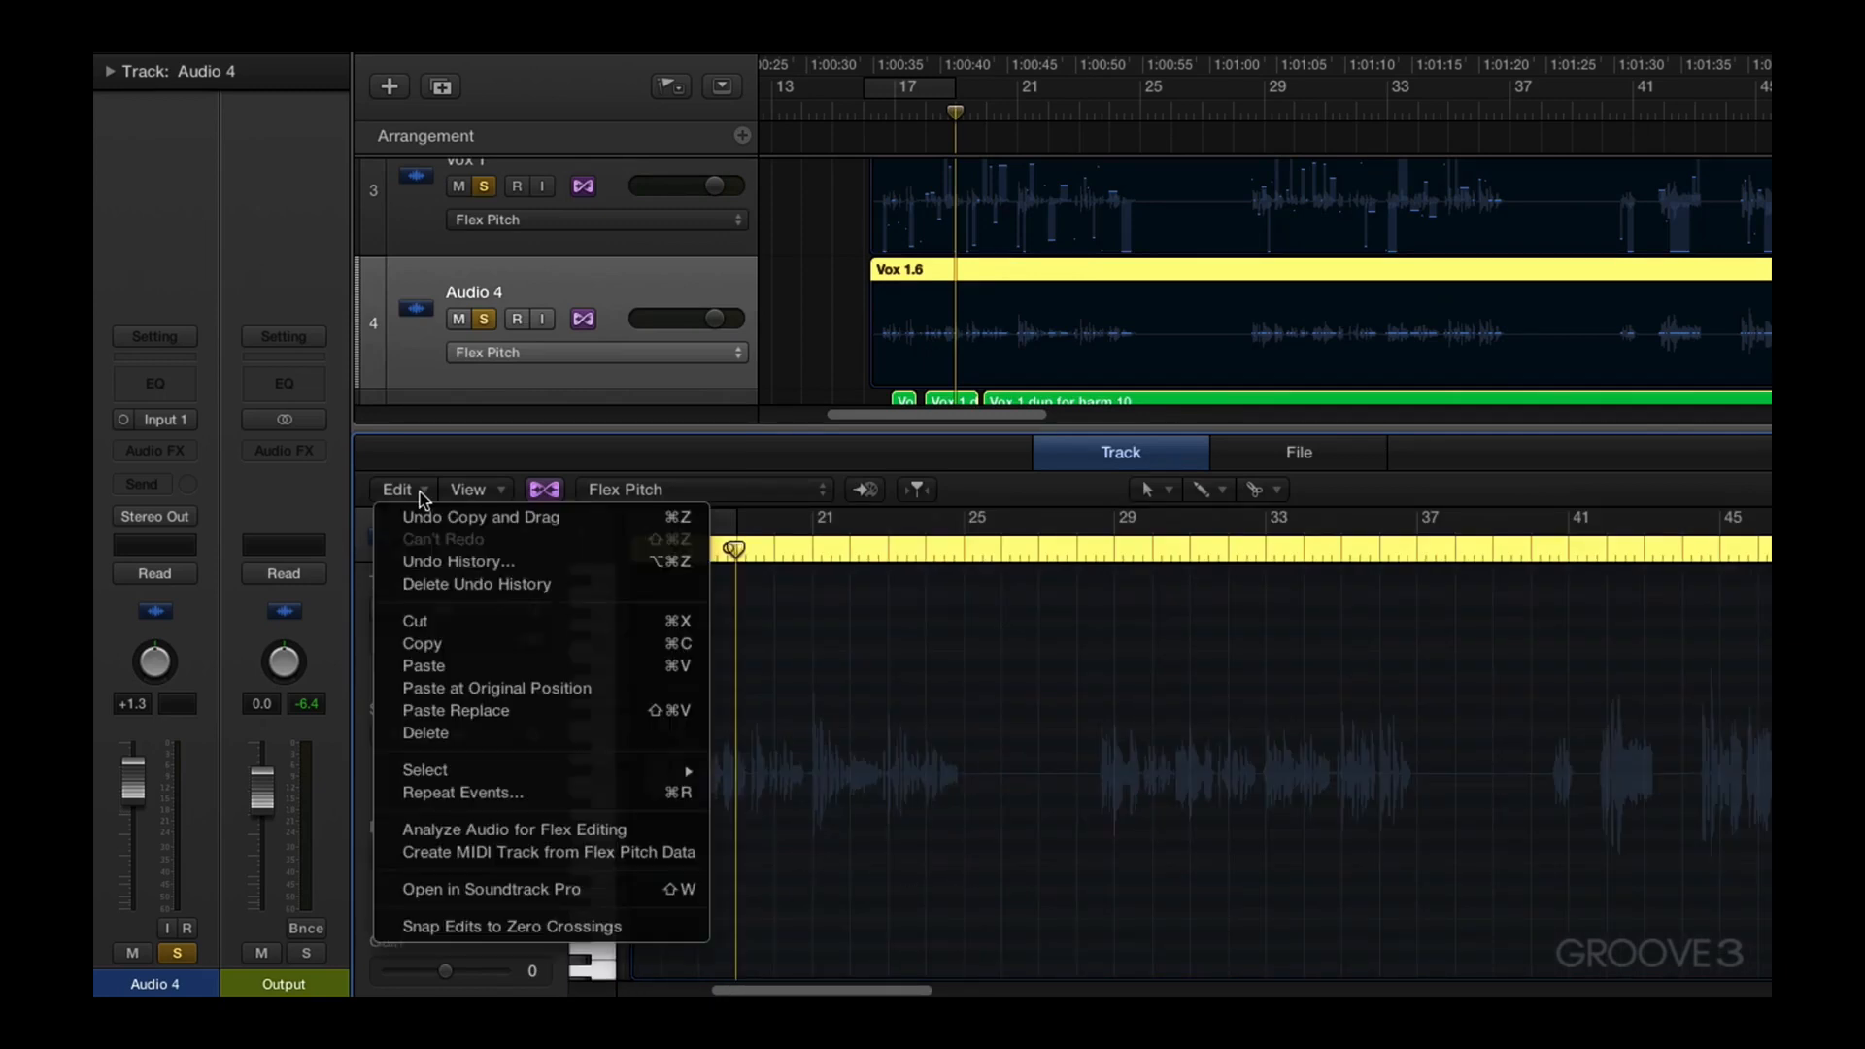
click(449, 853)
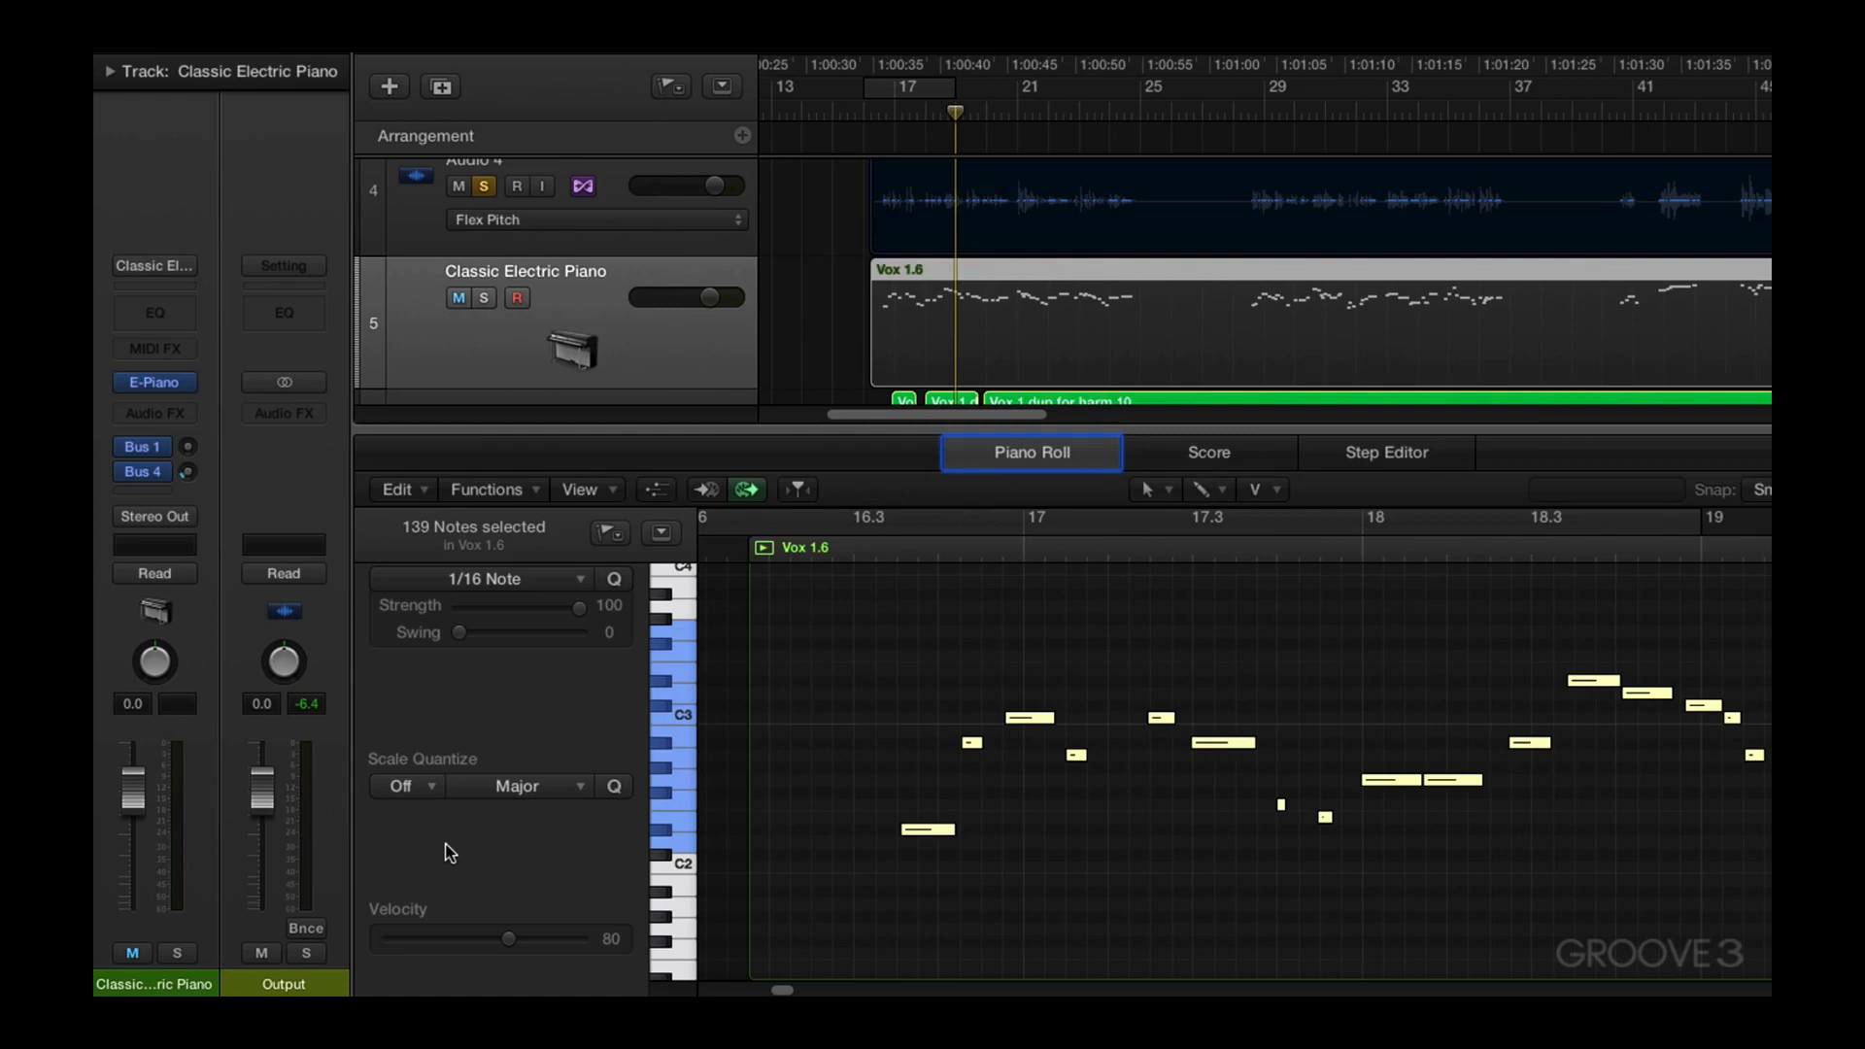
key(e)
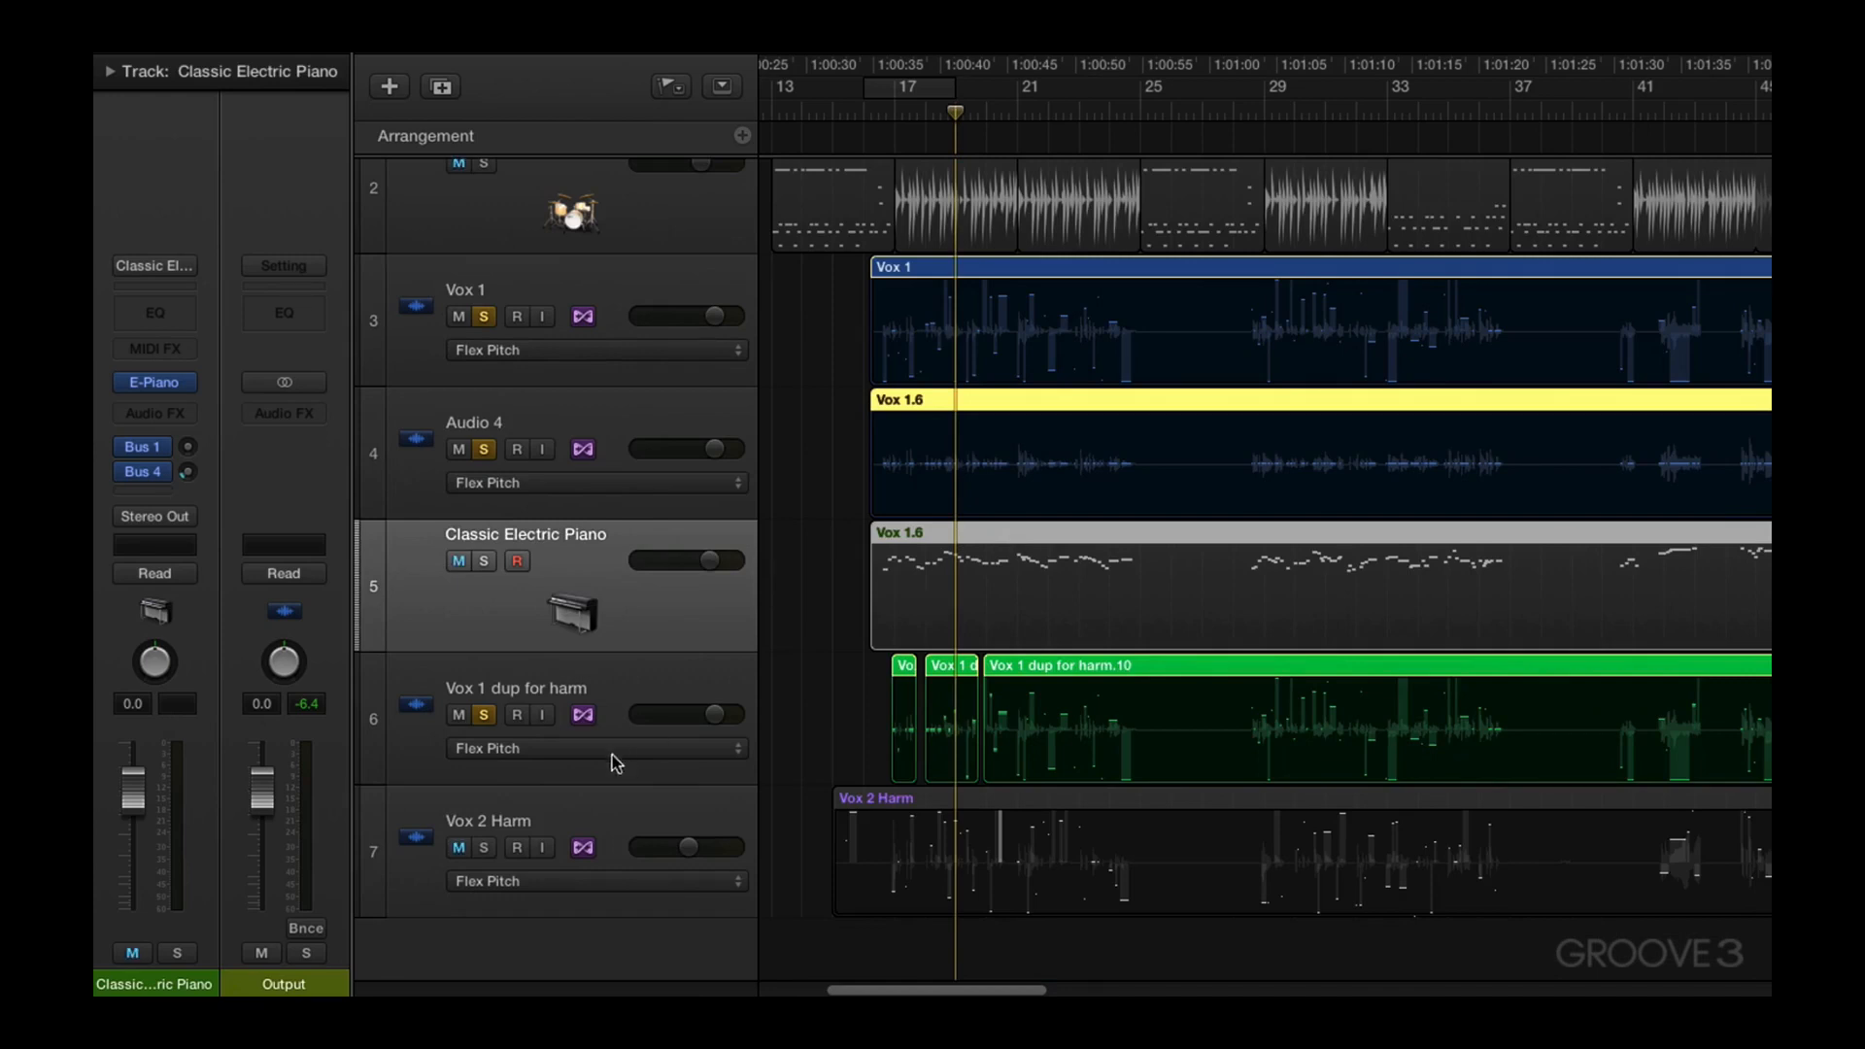
Unsolo Vox 1 dup for harm and Audio 4, leaving only Classic Electric Piano and Vox 1 soloed
click(486, 715)
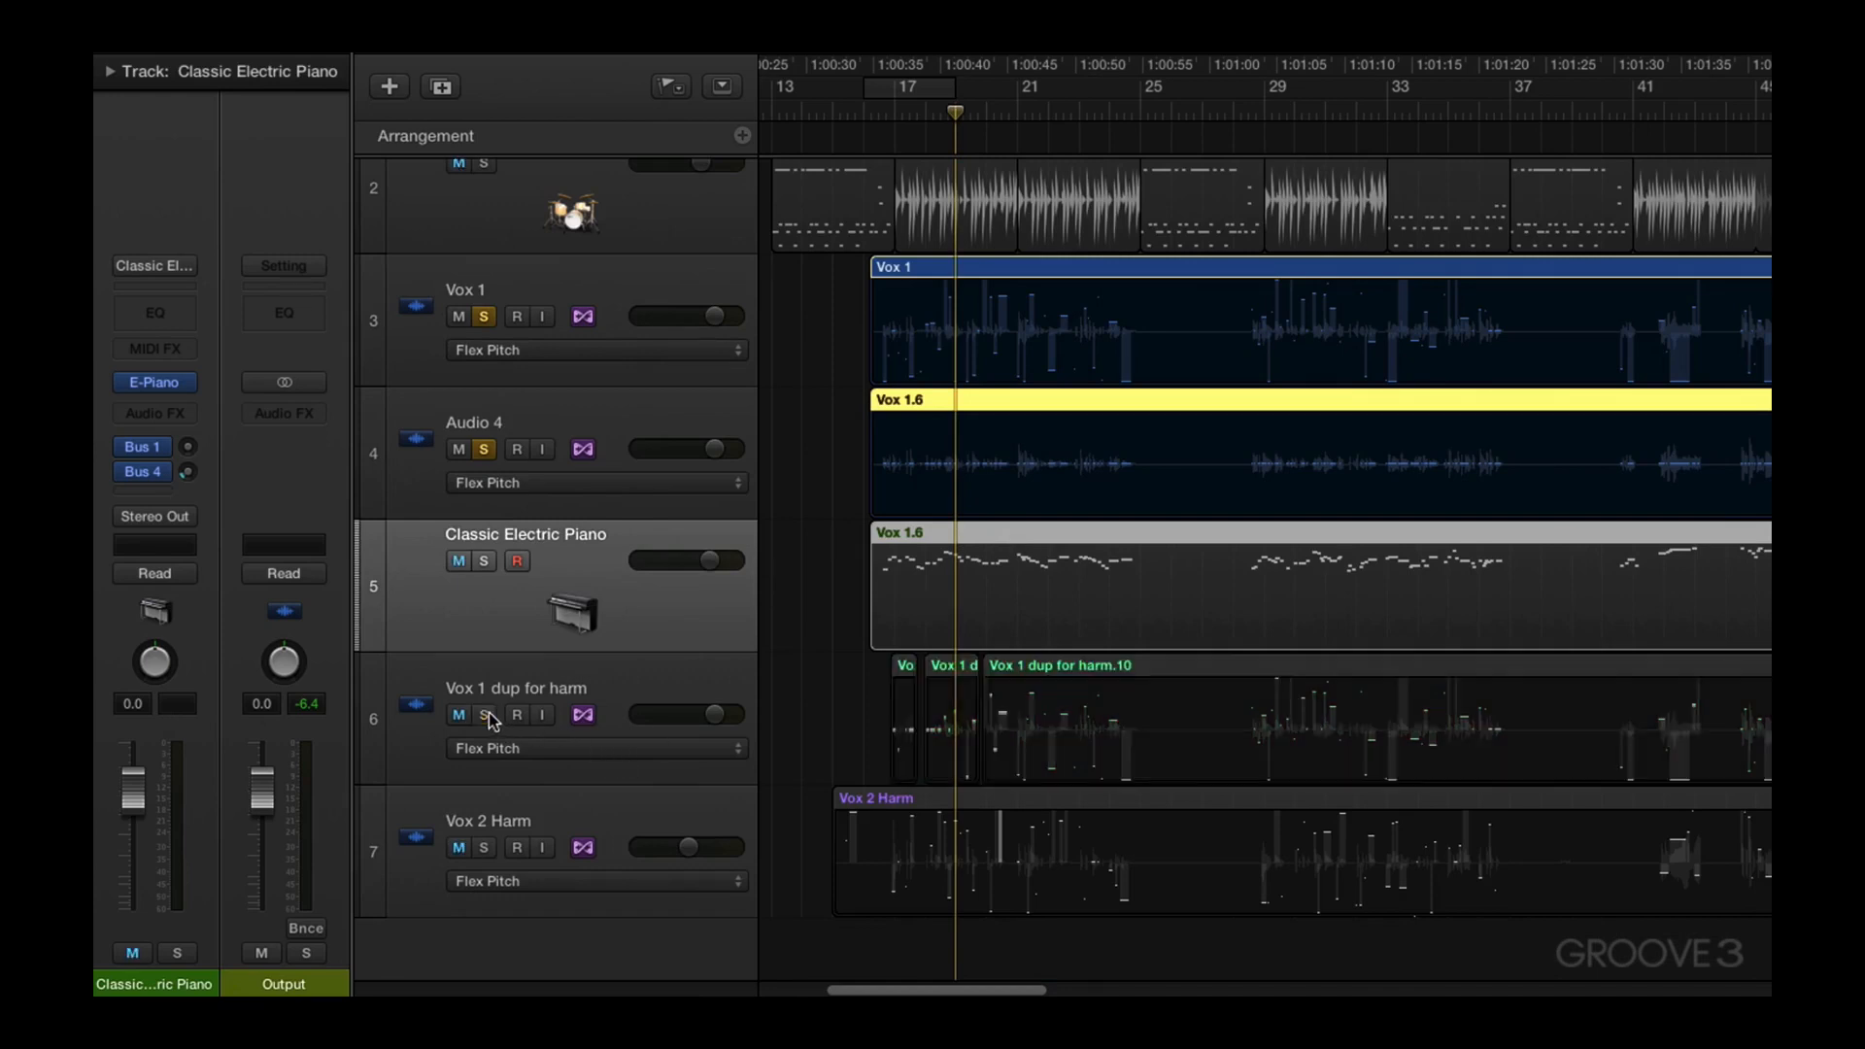
click(483, 450)
click(482, 317)
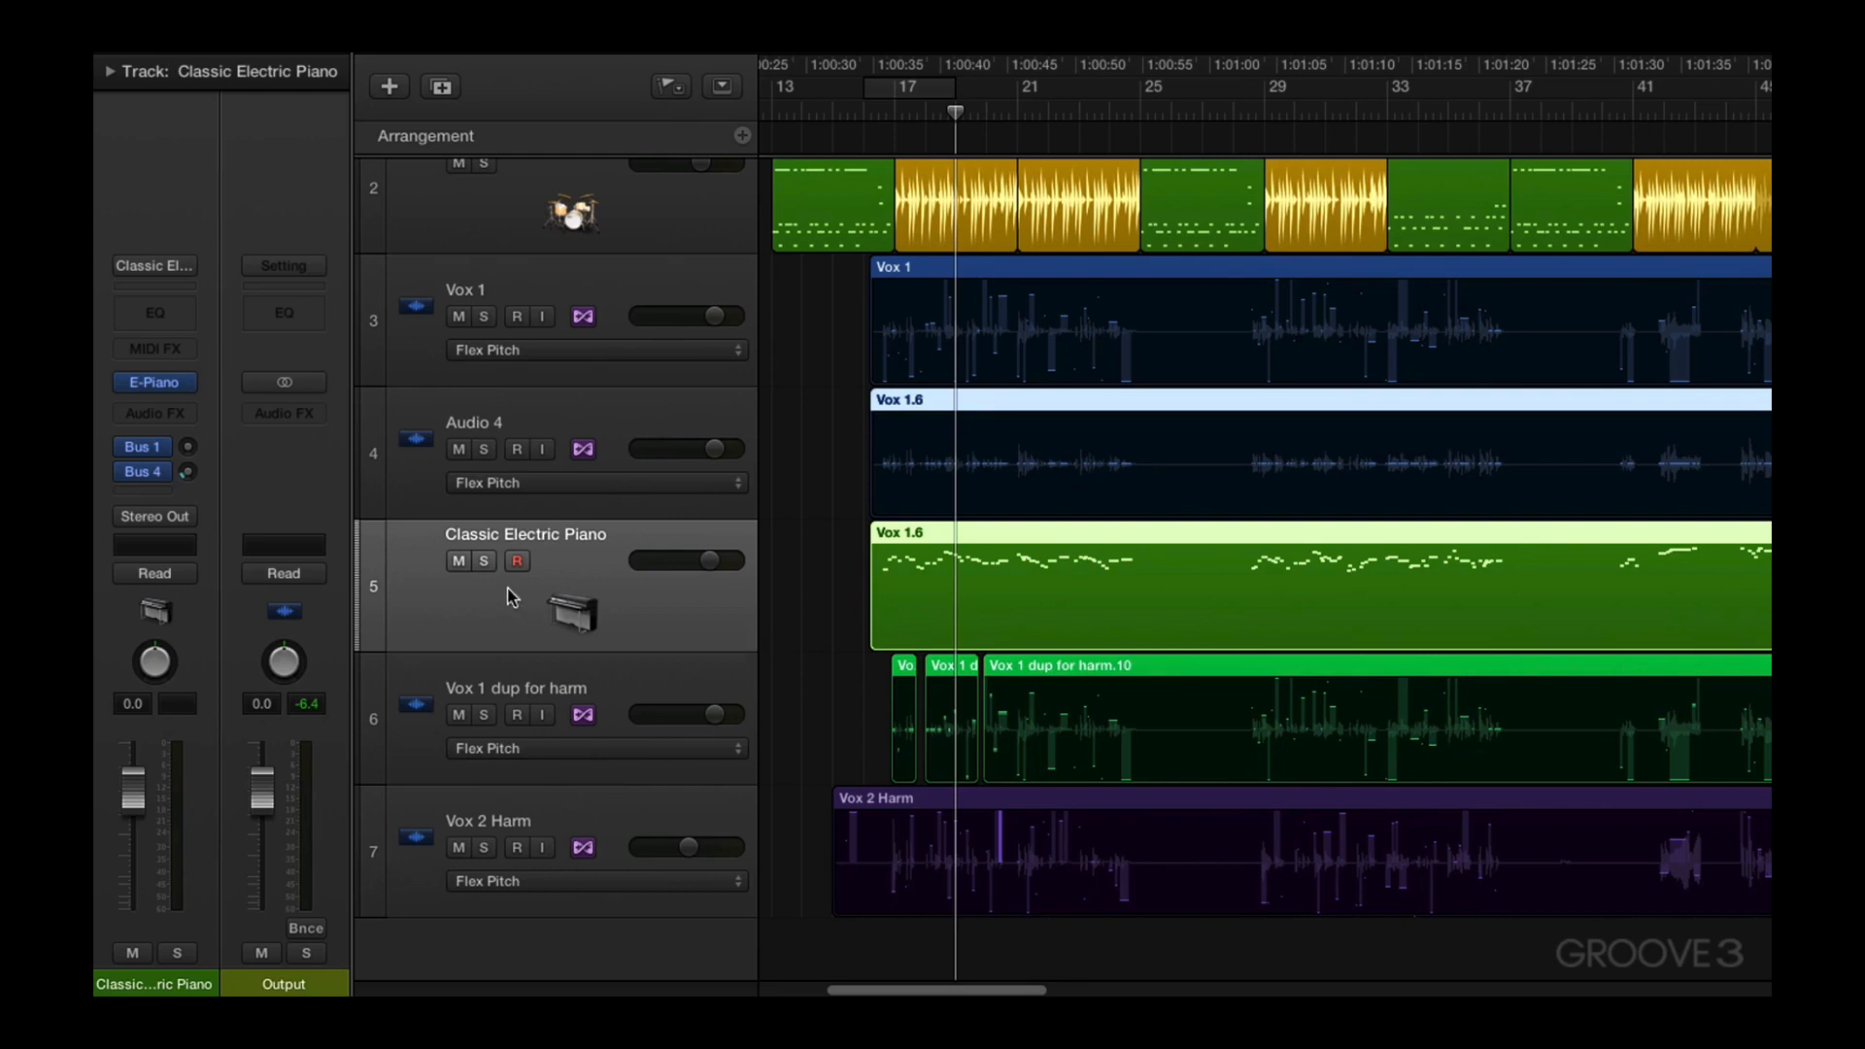
click(485, 561)
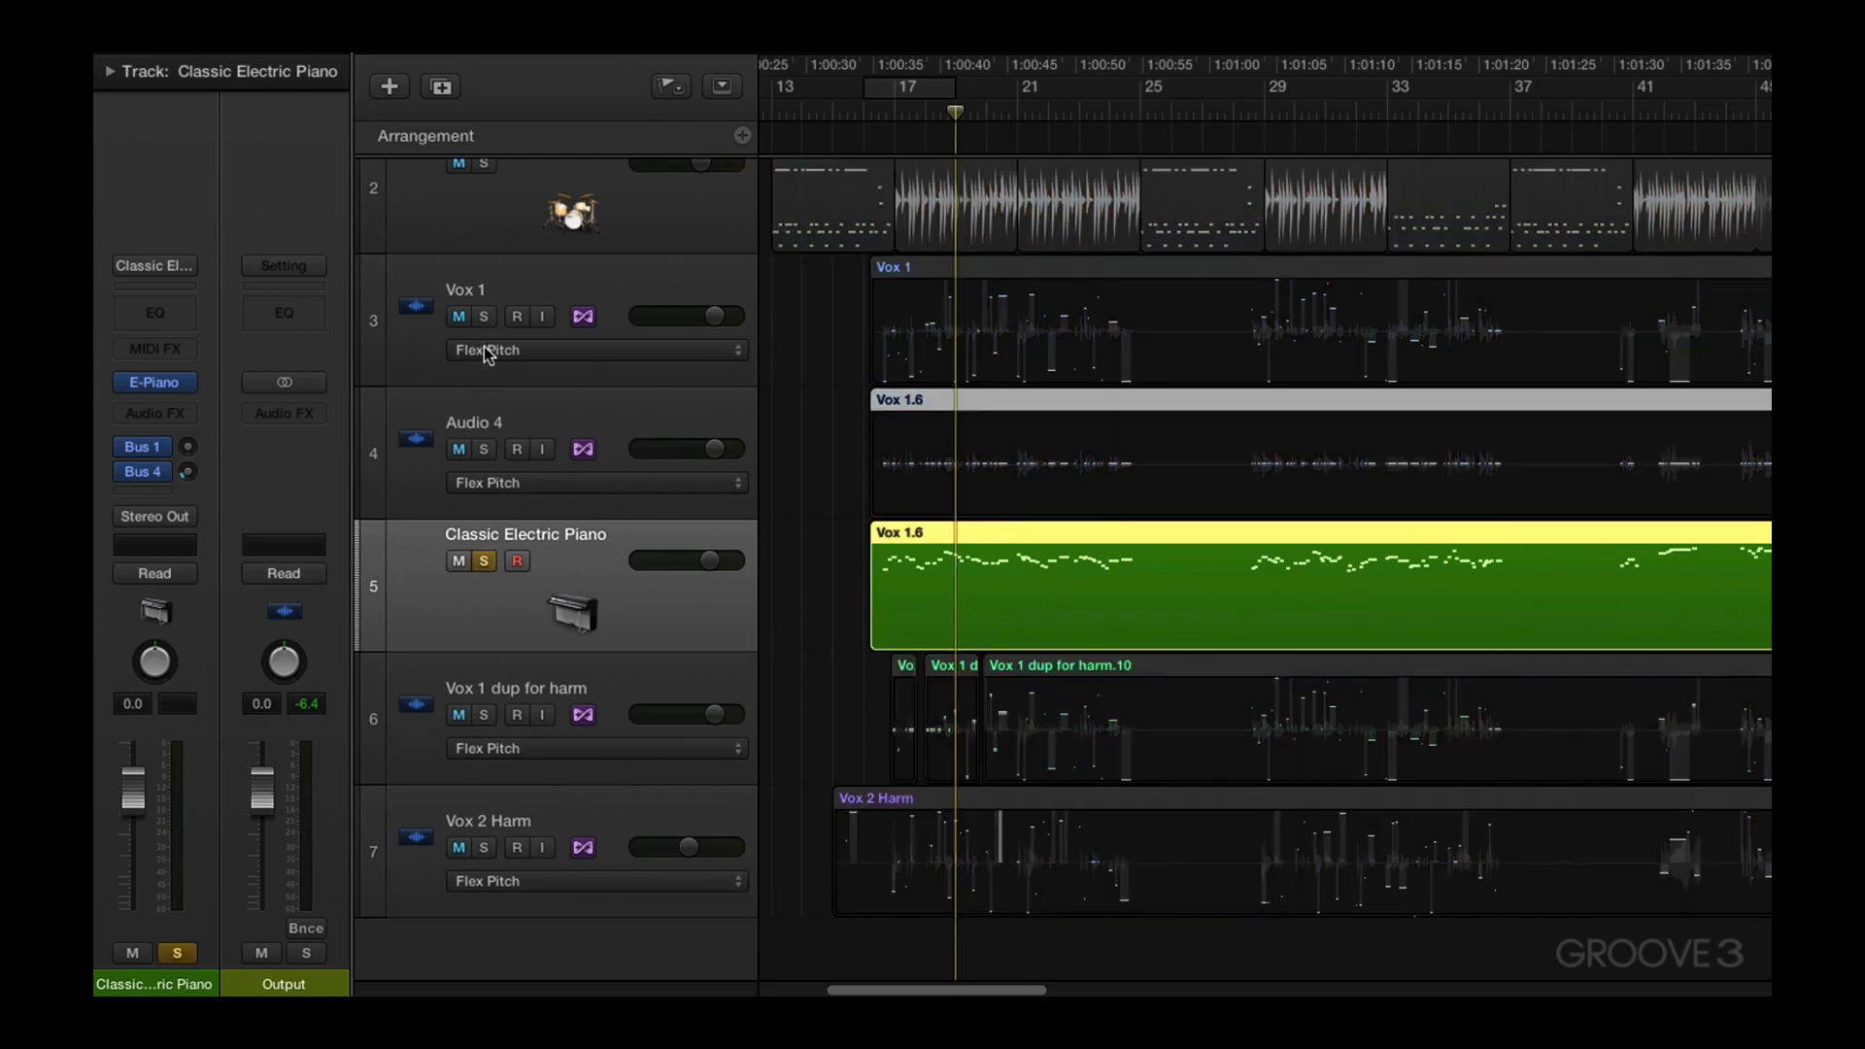
click(484, 317)
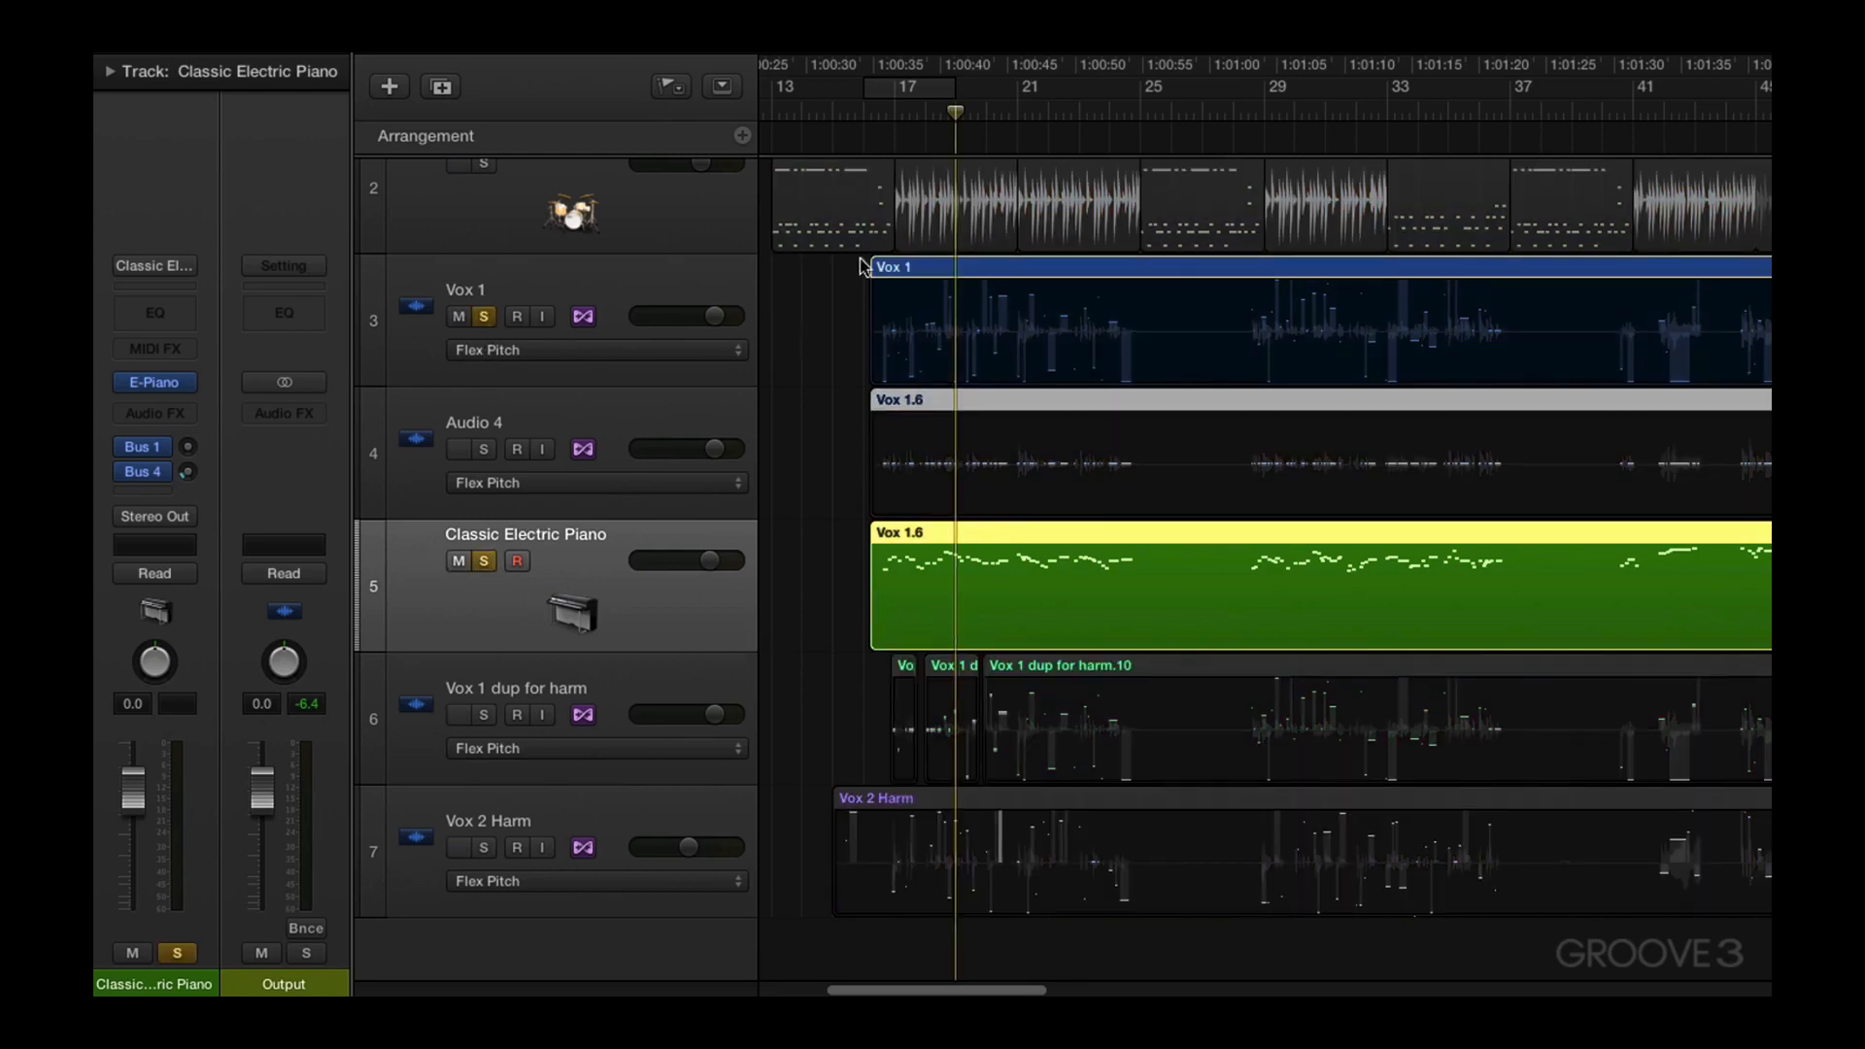
Play the Classic Electric Piano part with Vox 1 from about bar 16
click(864, 111)
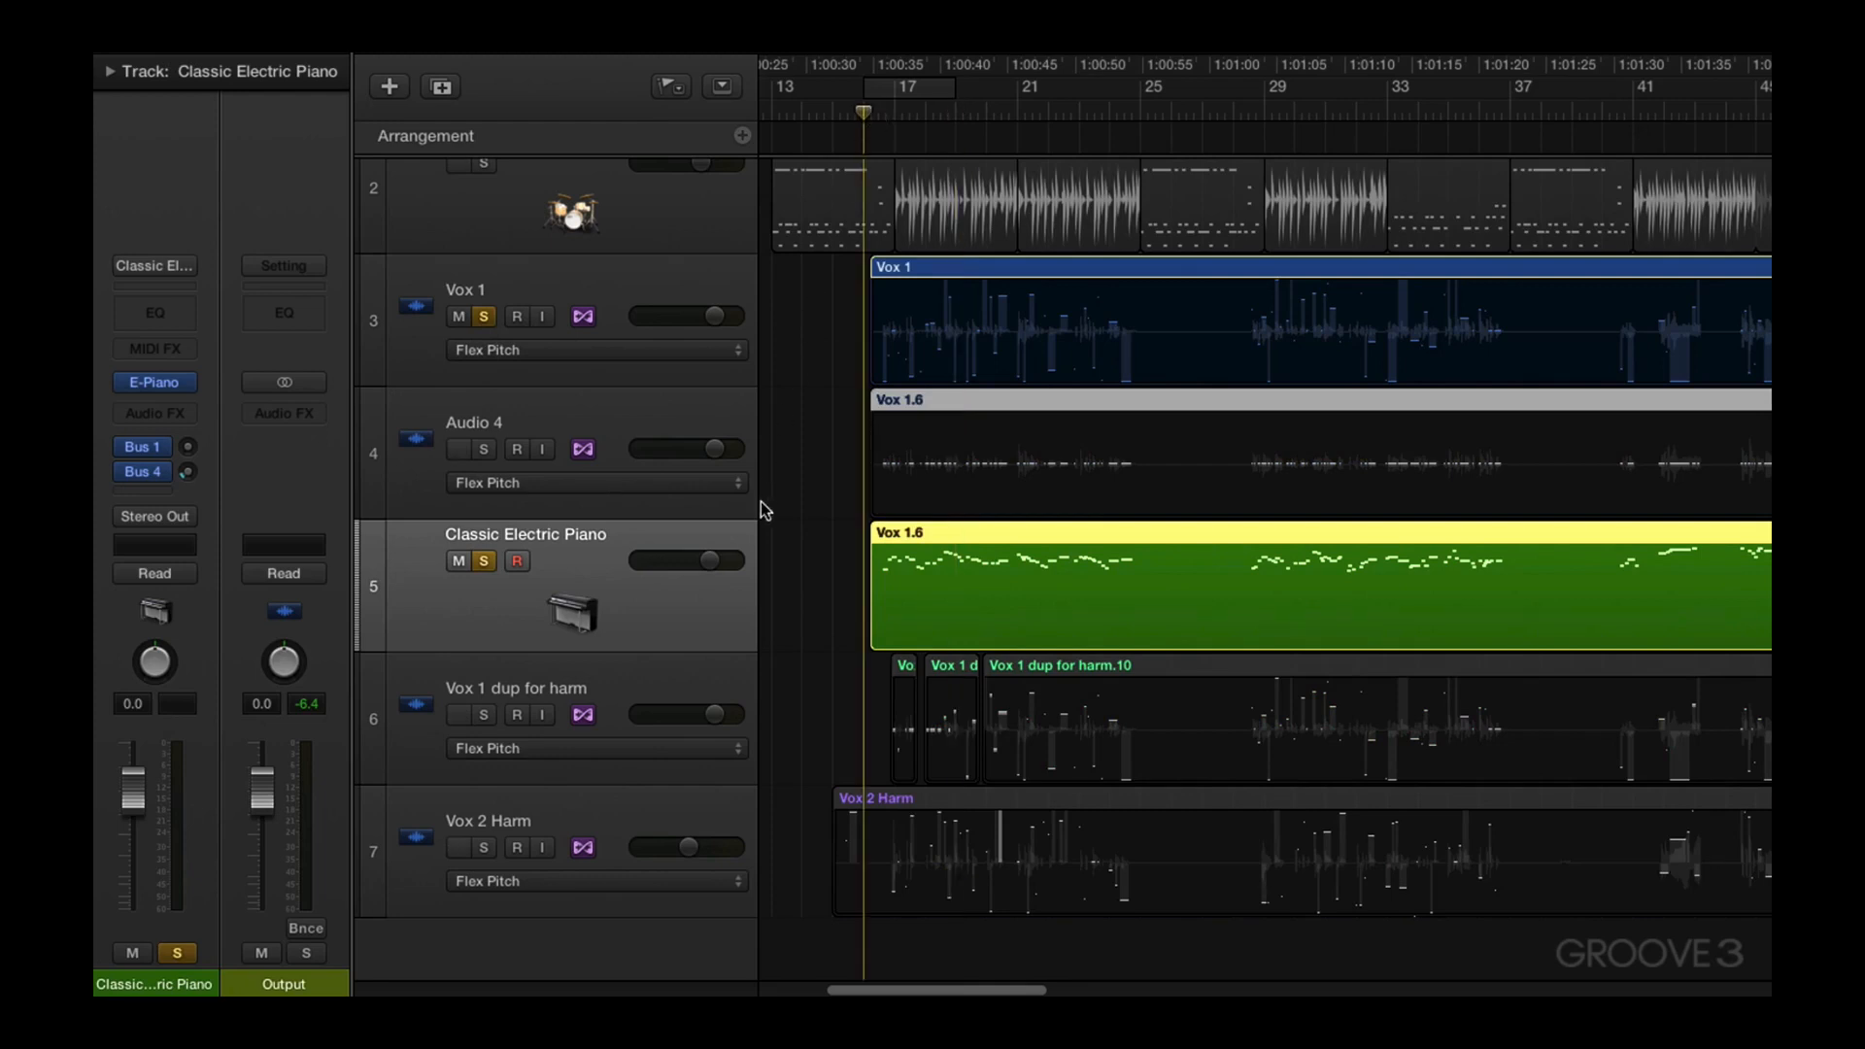
key(space)
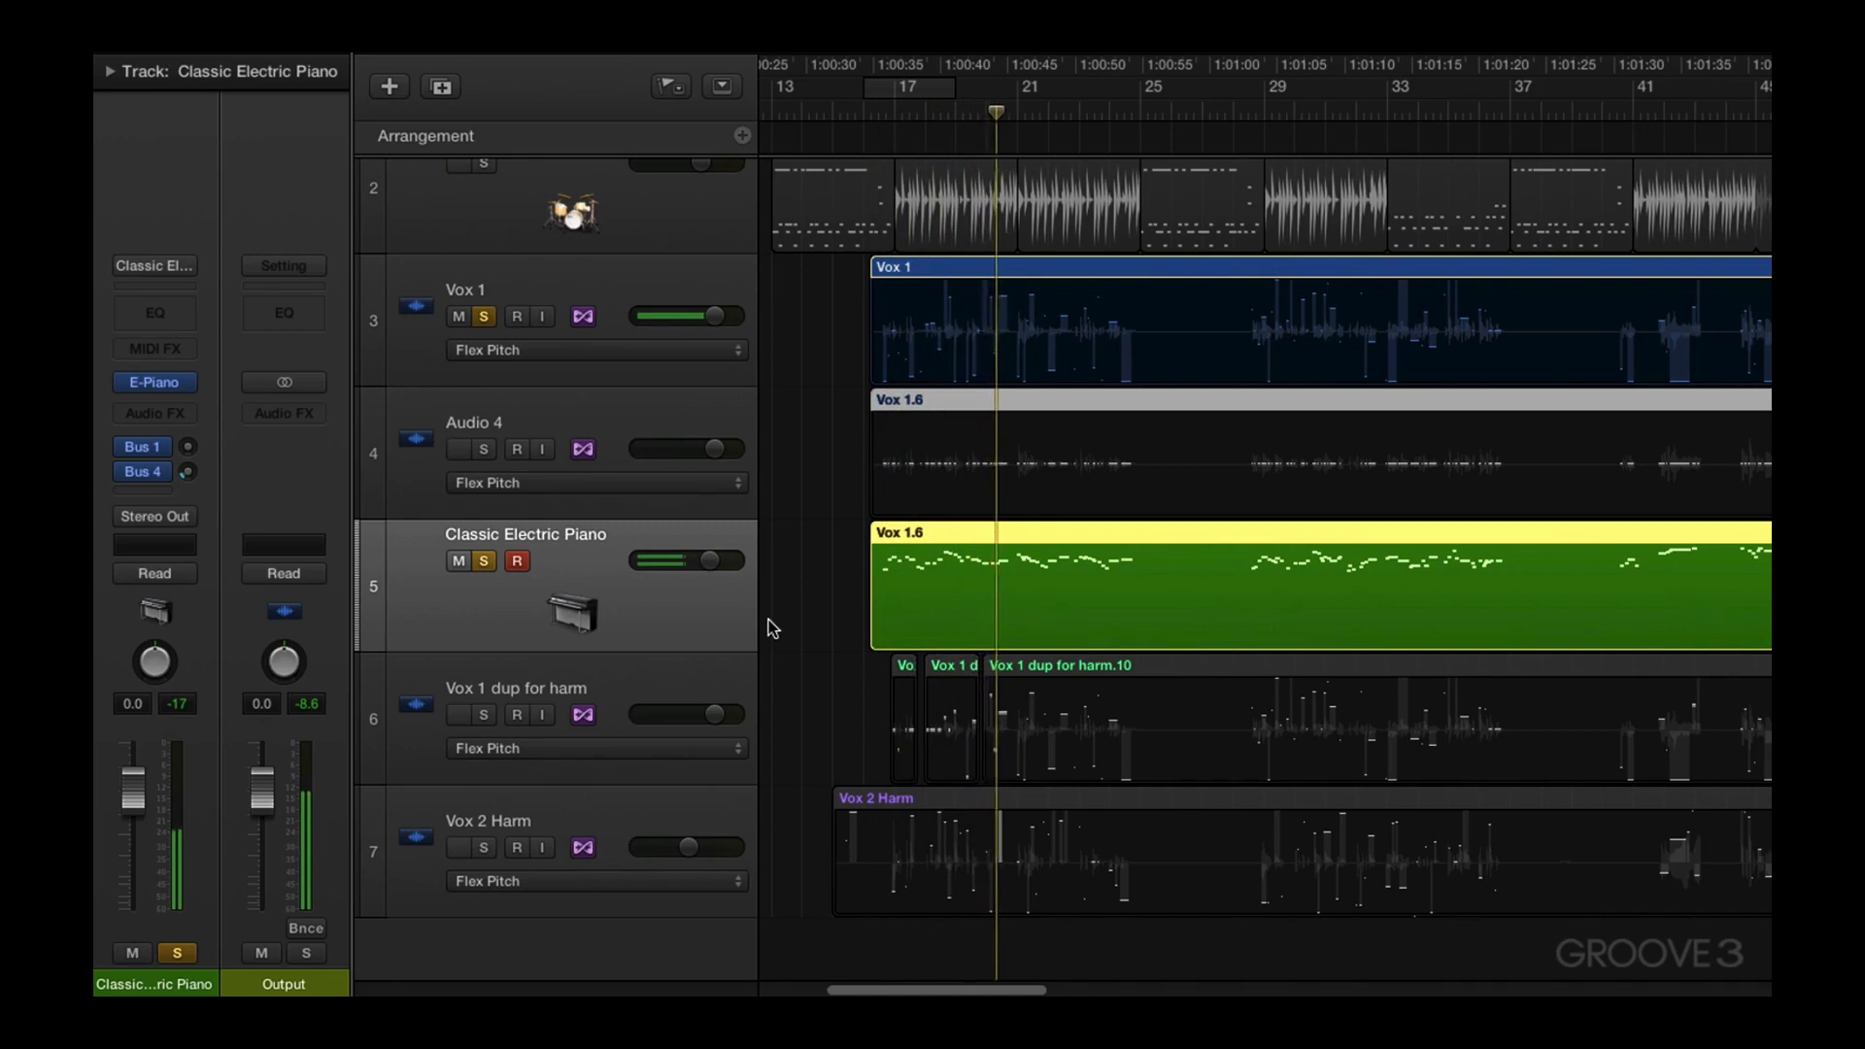
key(space)
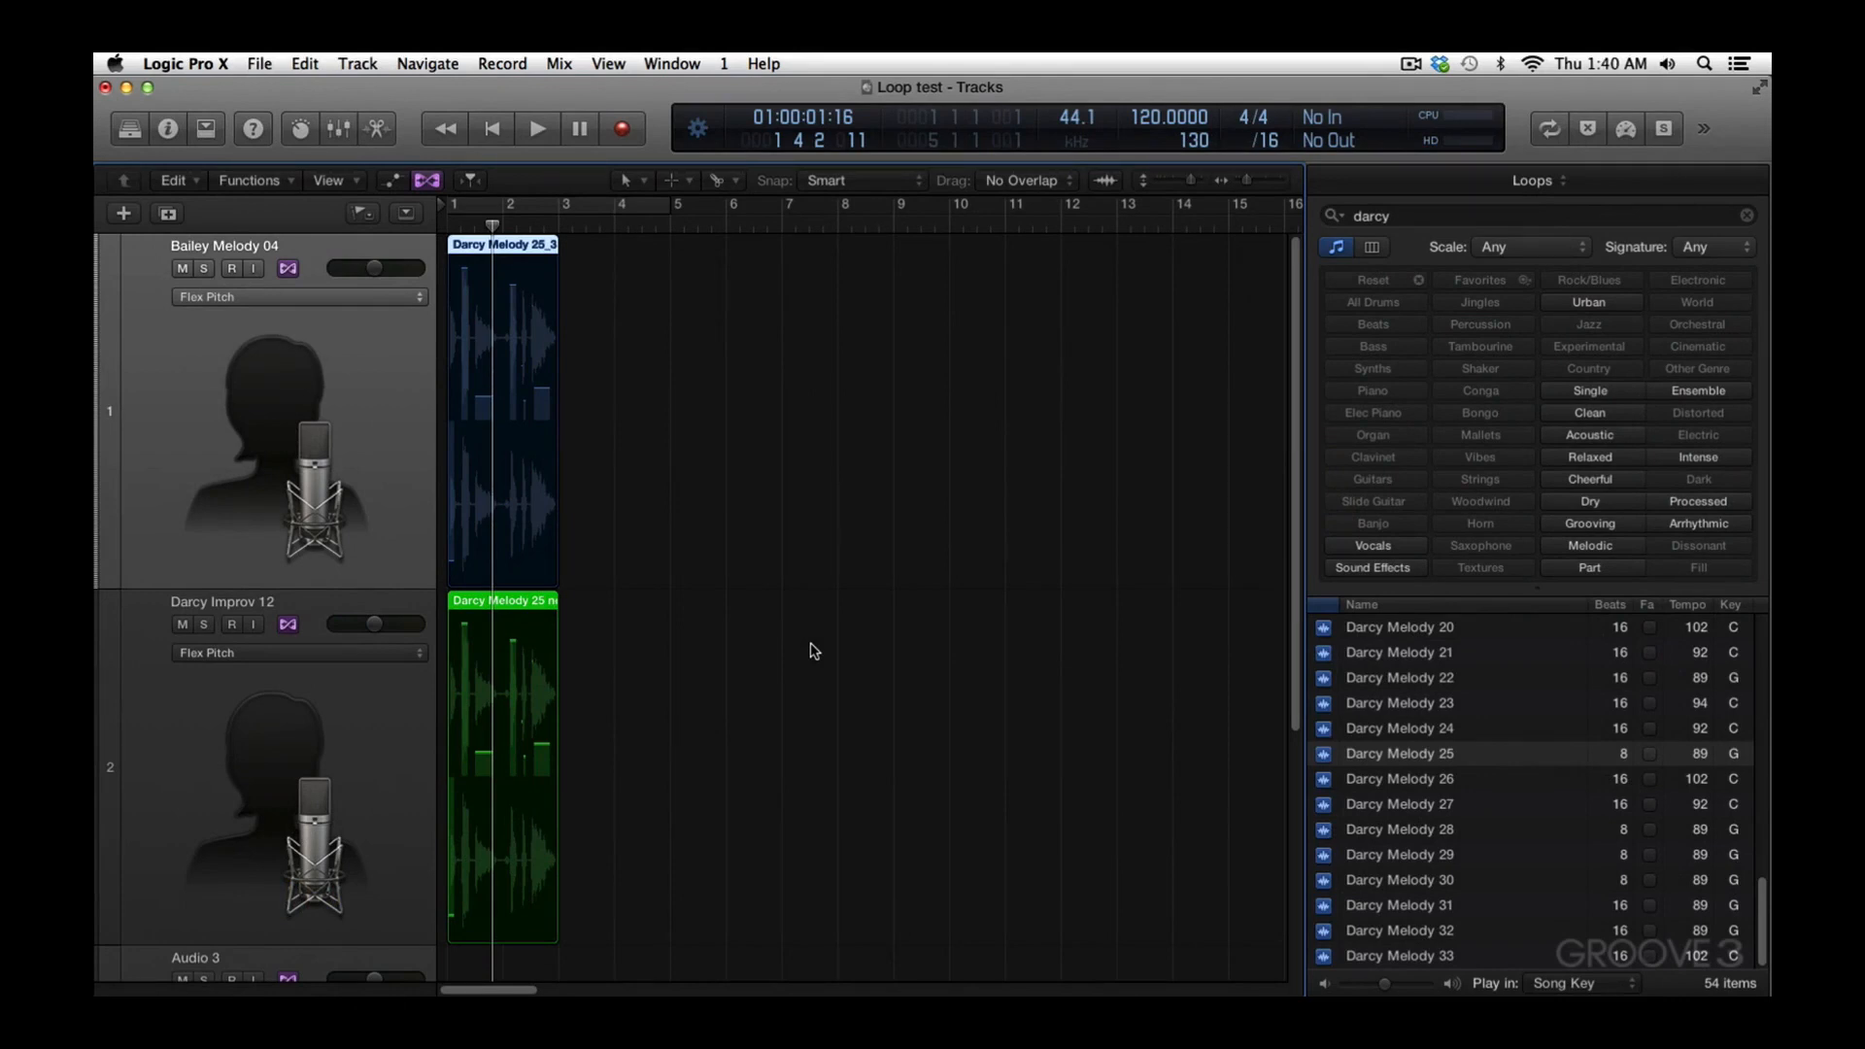
Look up the Show/Hide Audio Track Editor key command under "audio track", switch Learn by Key Label on and off, and close the window
click(183, 64)
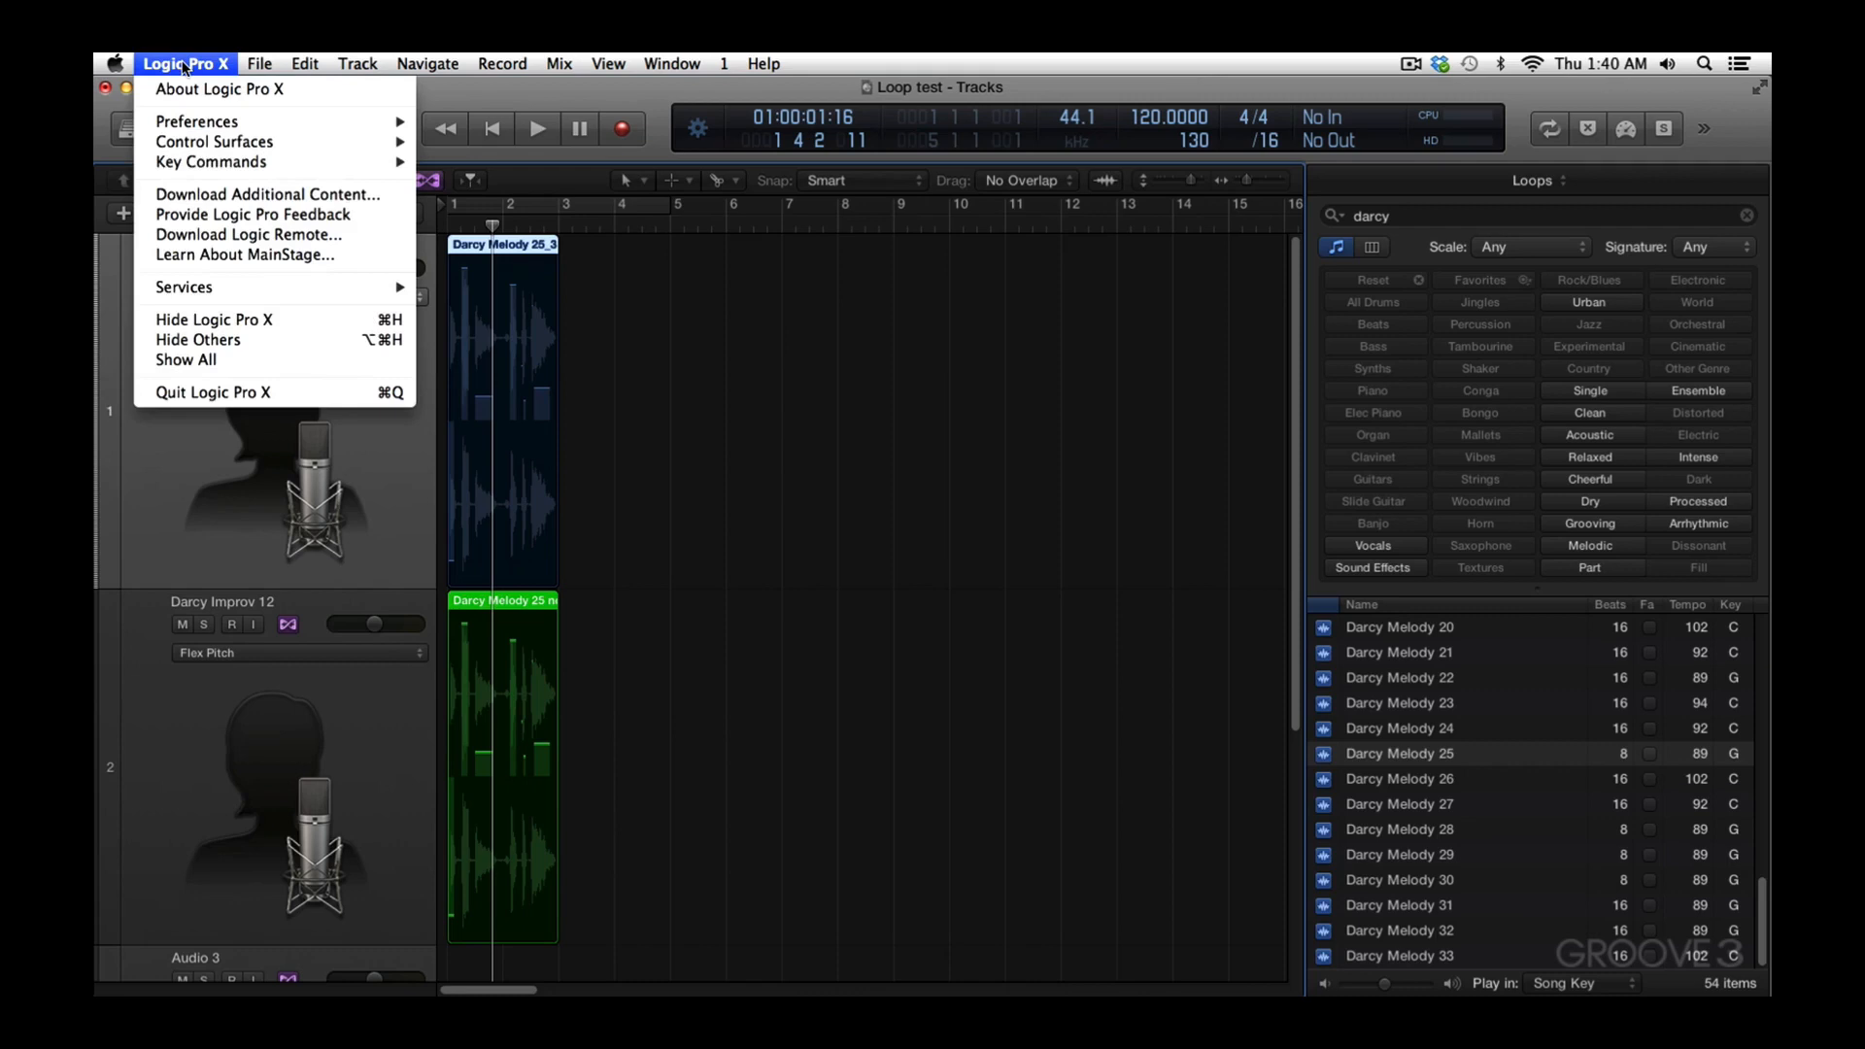
mouse_move(221, 162)
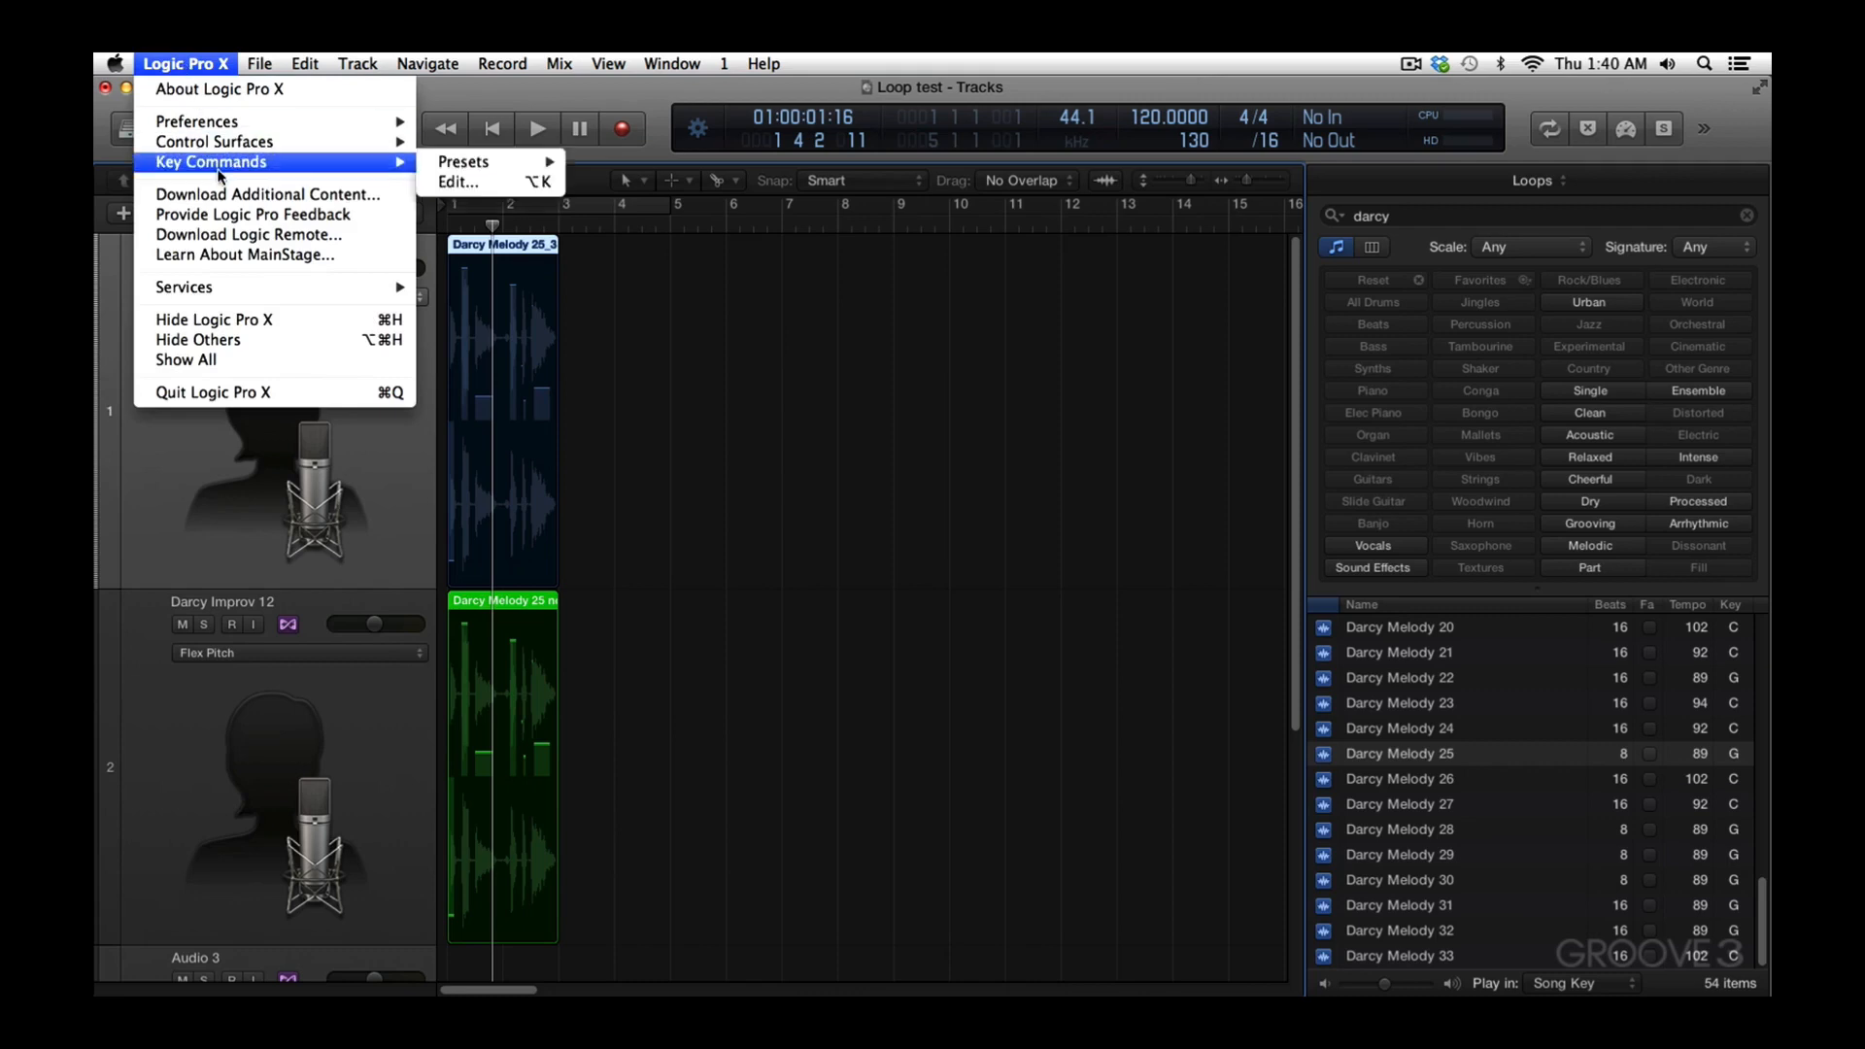
click(445, 184)
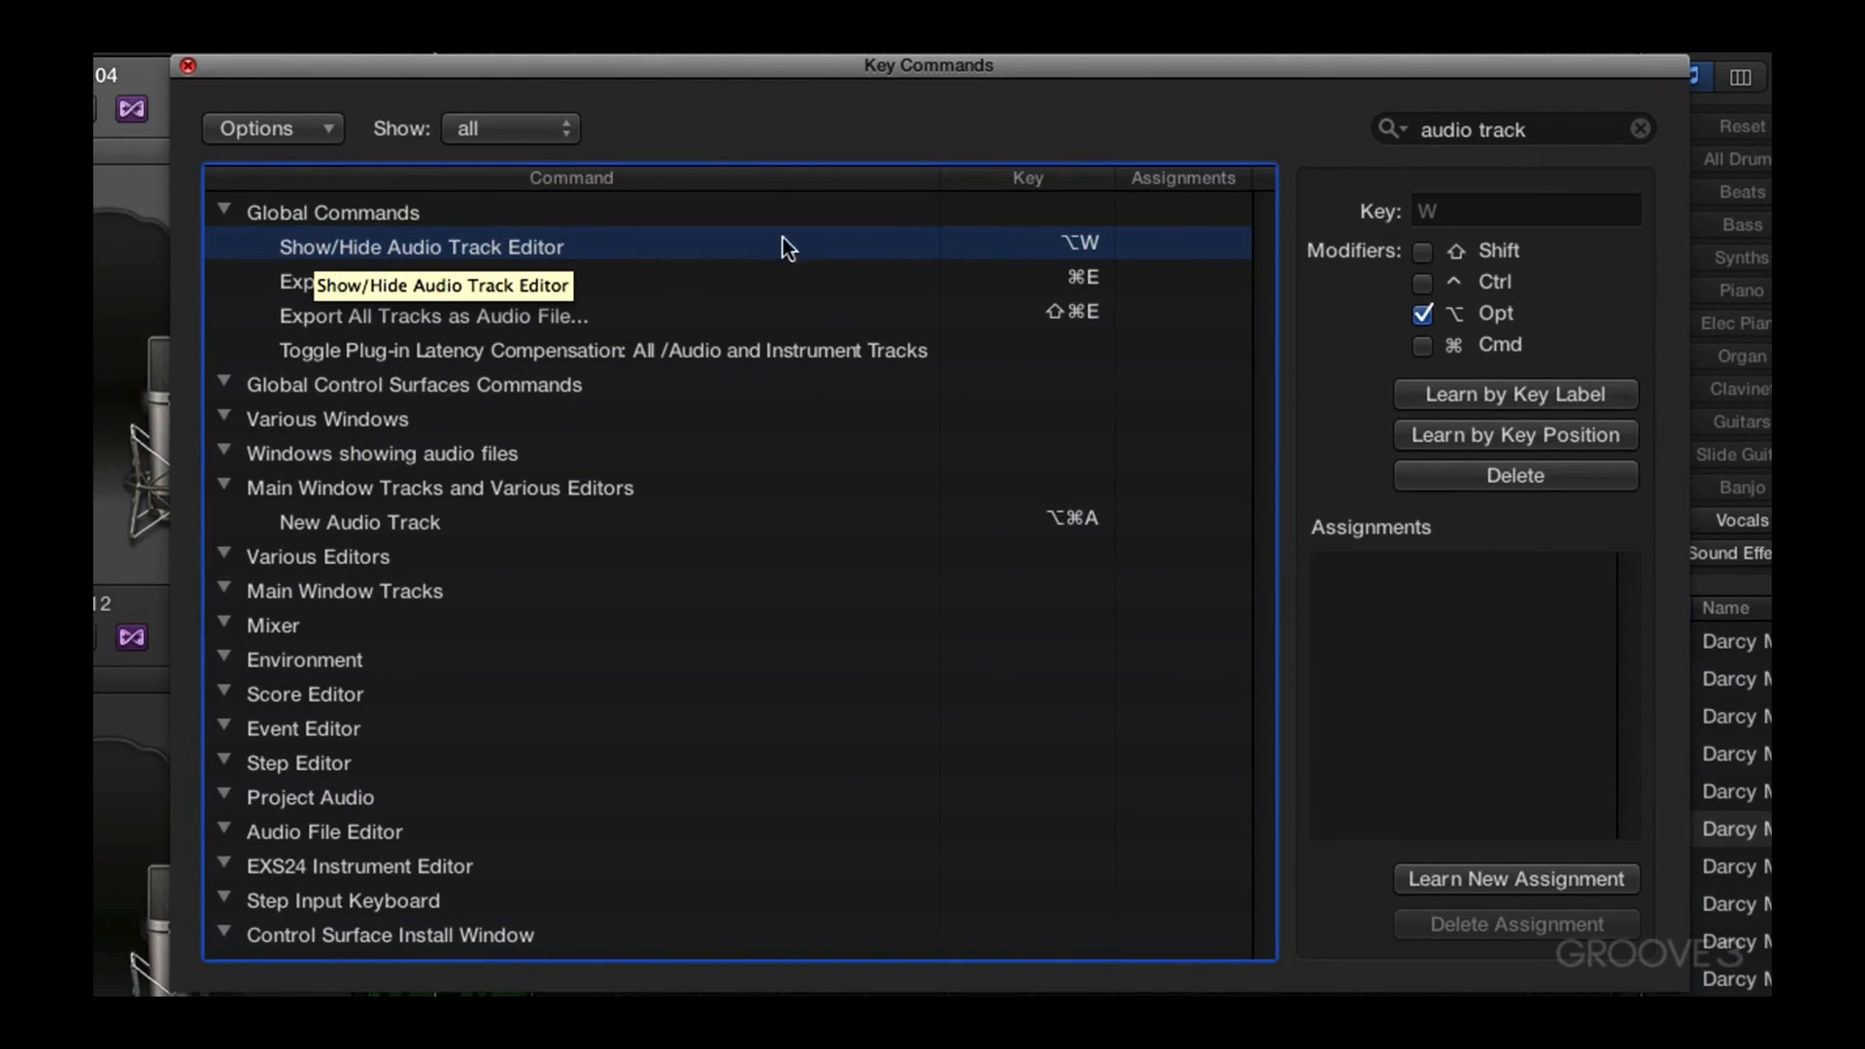
click(1511, 132)
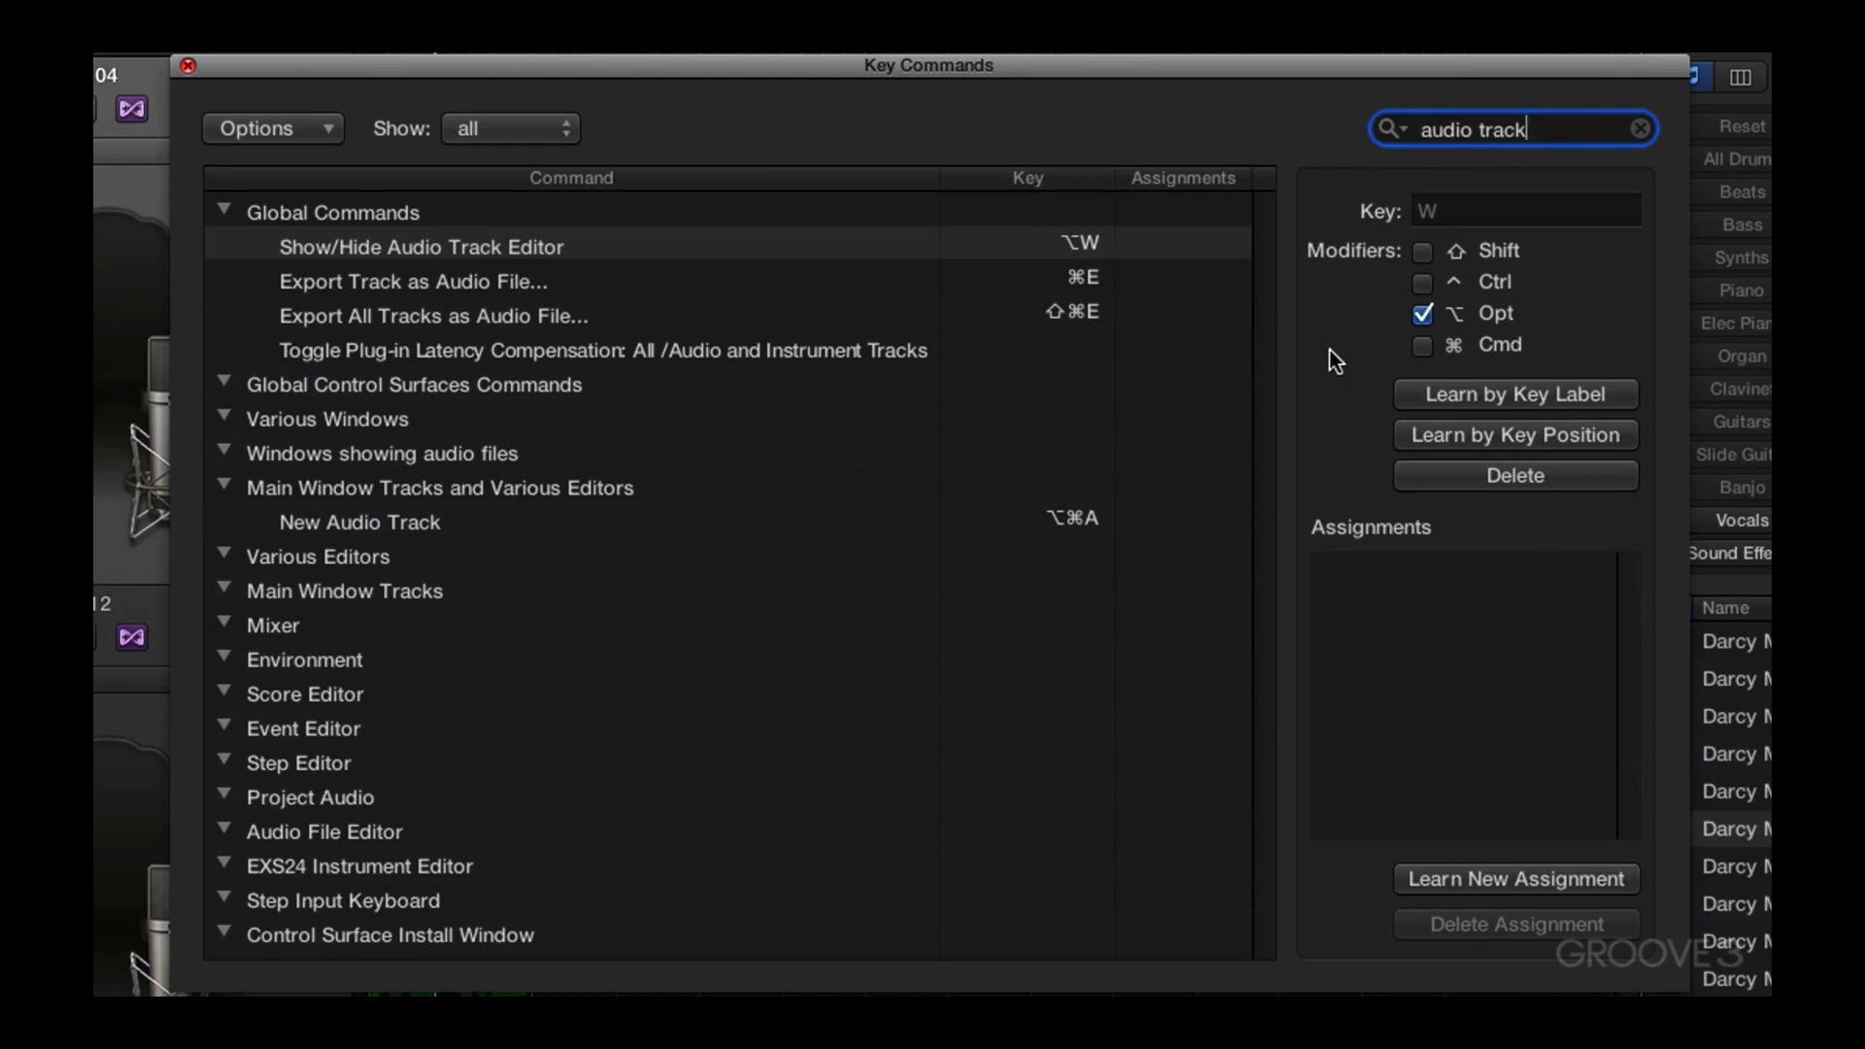
click(1465, 398)
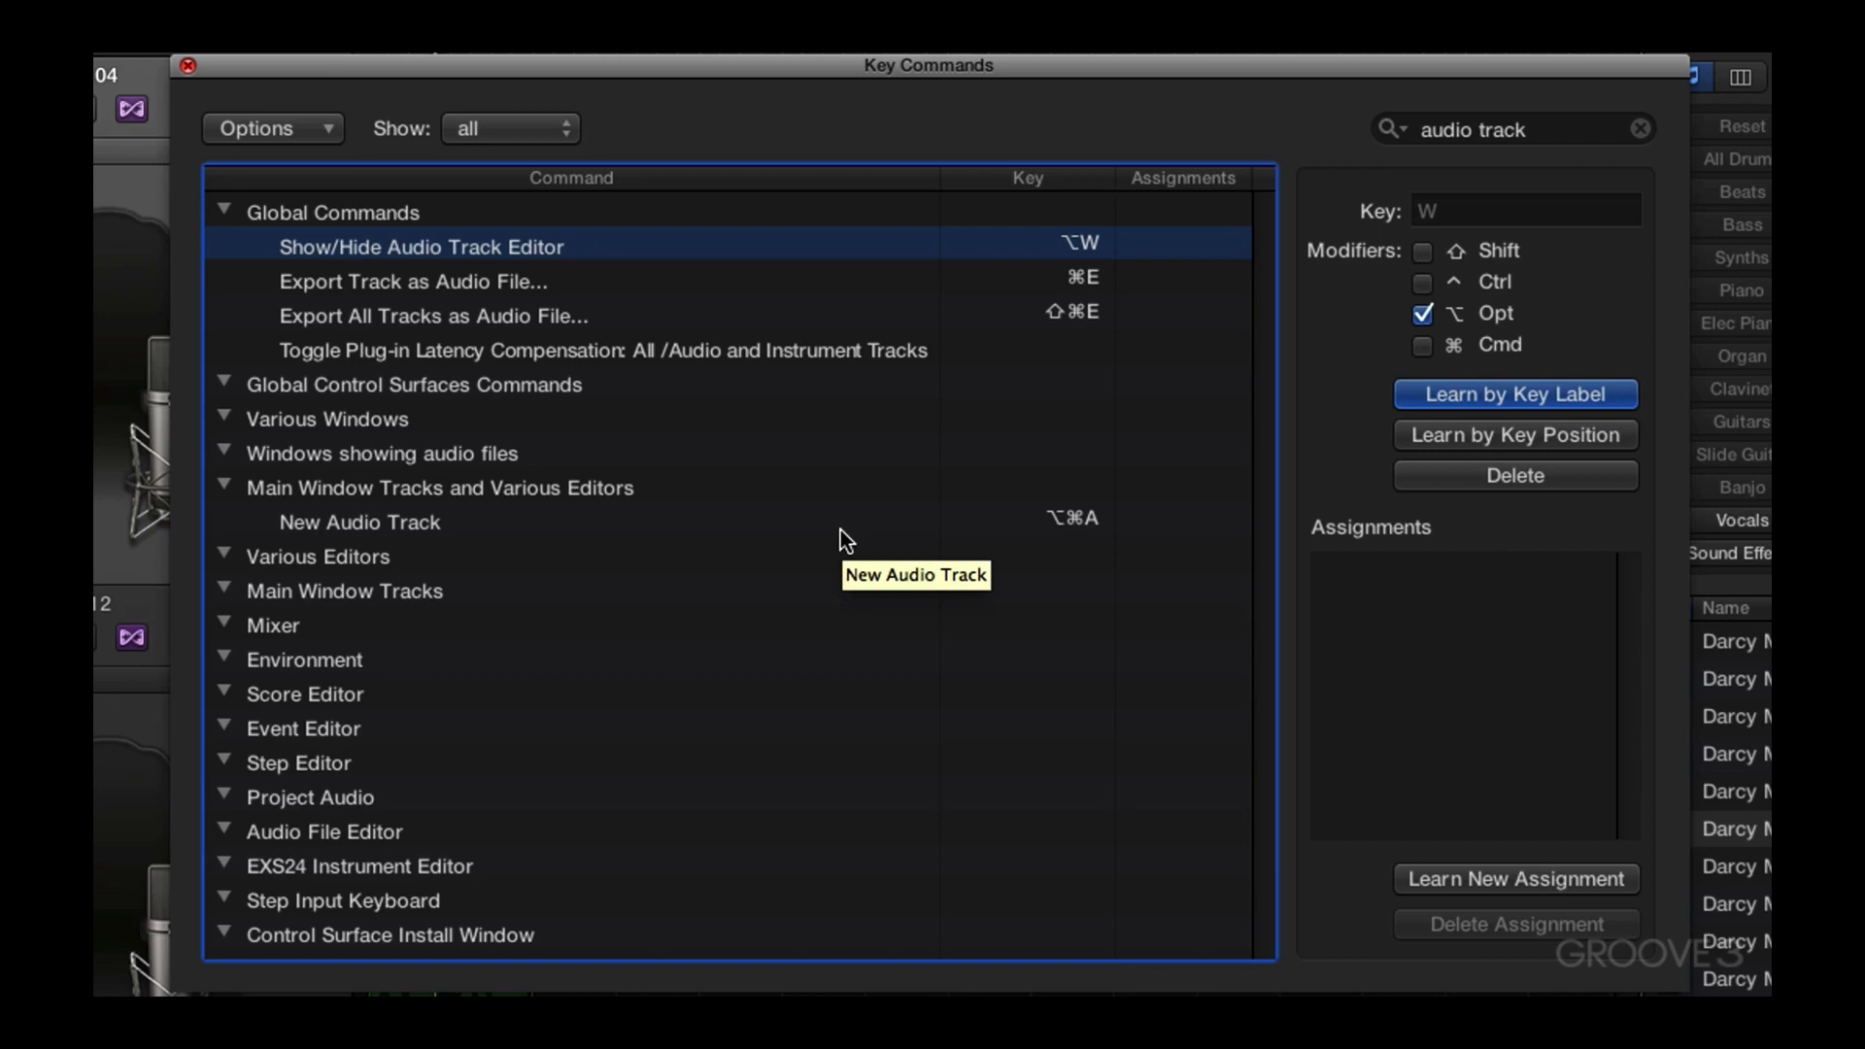
click(1494, 396)
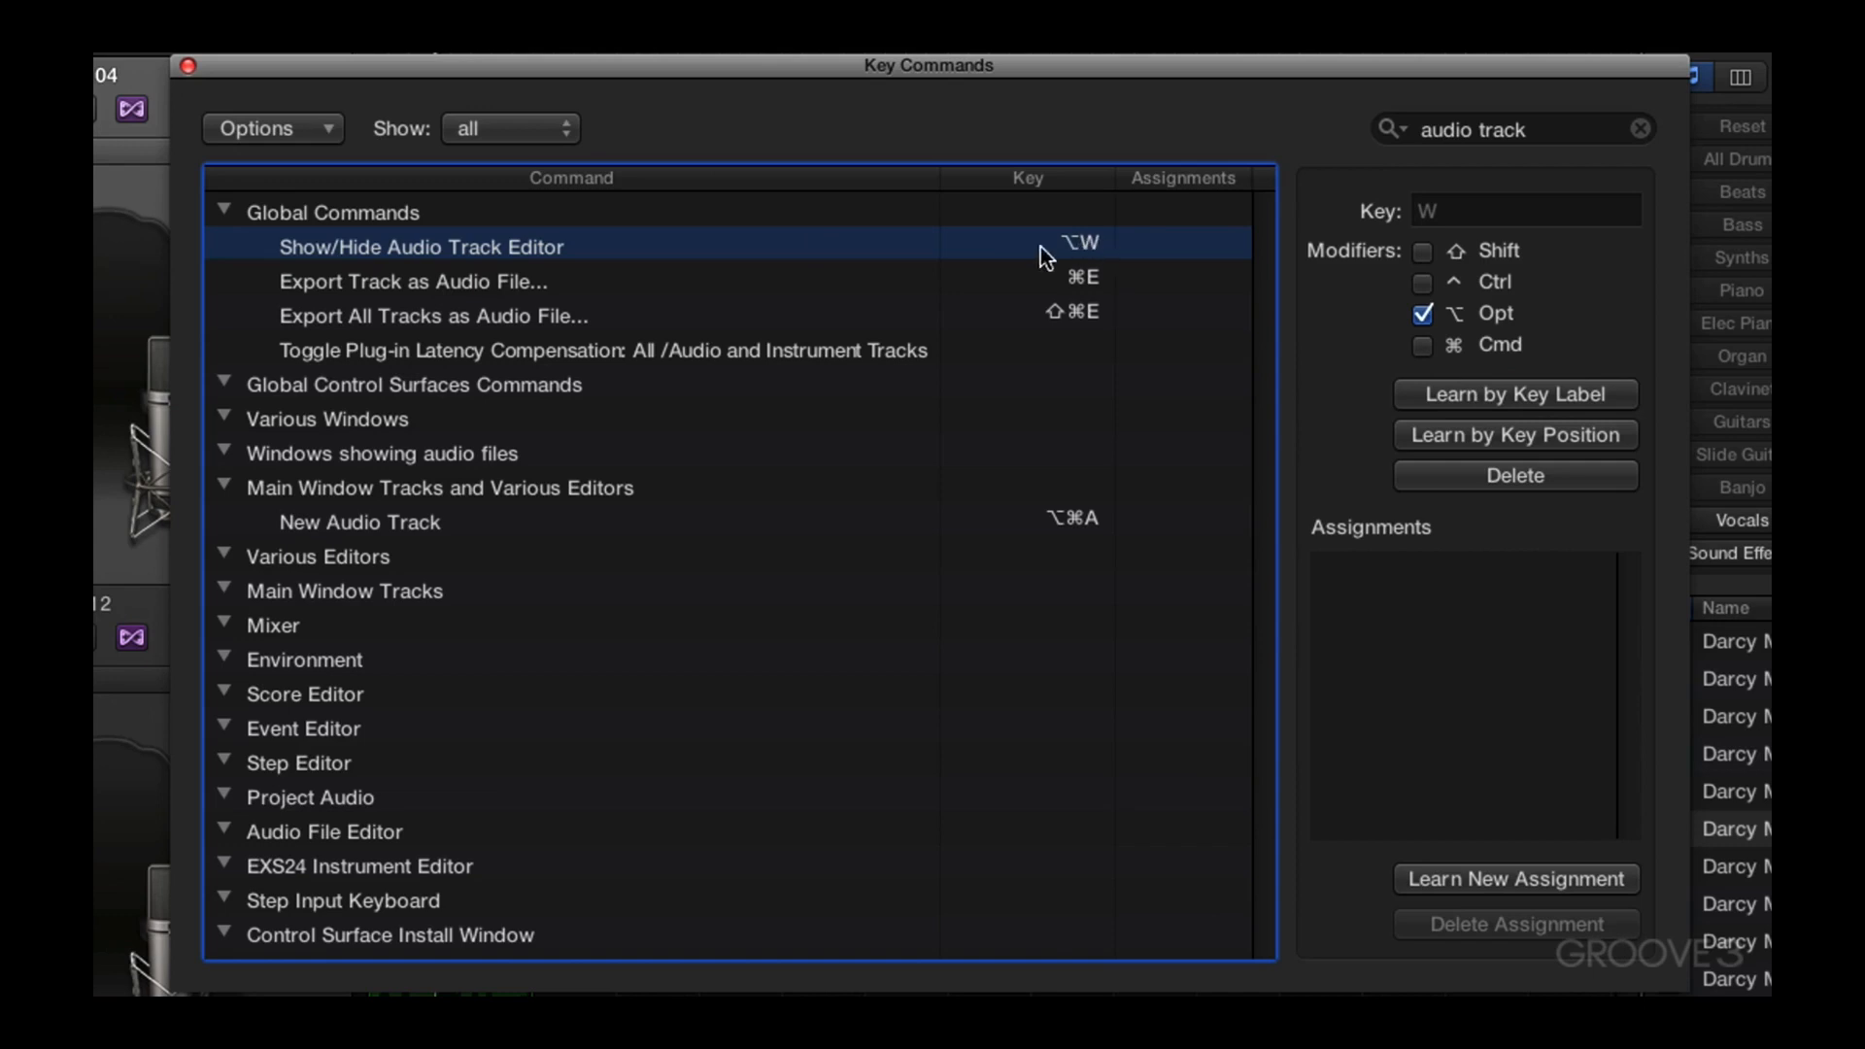
click(187, 66)
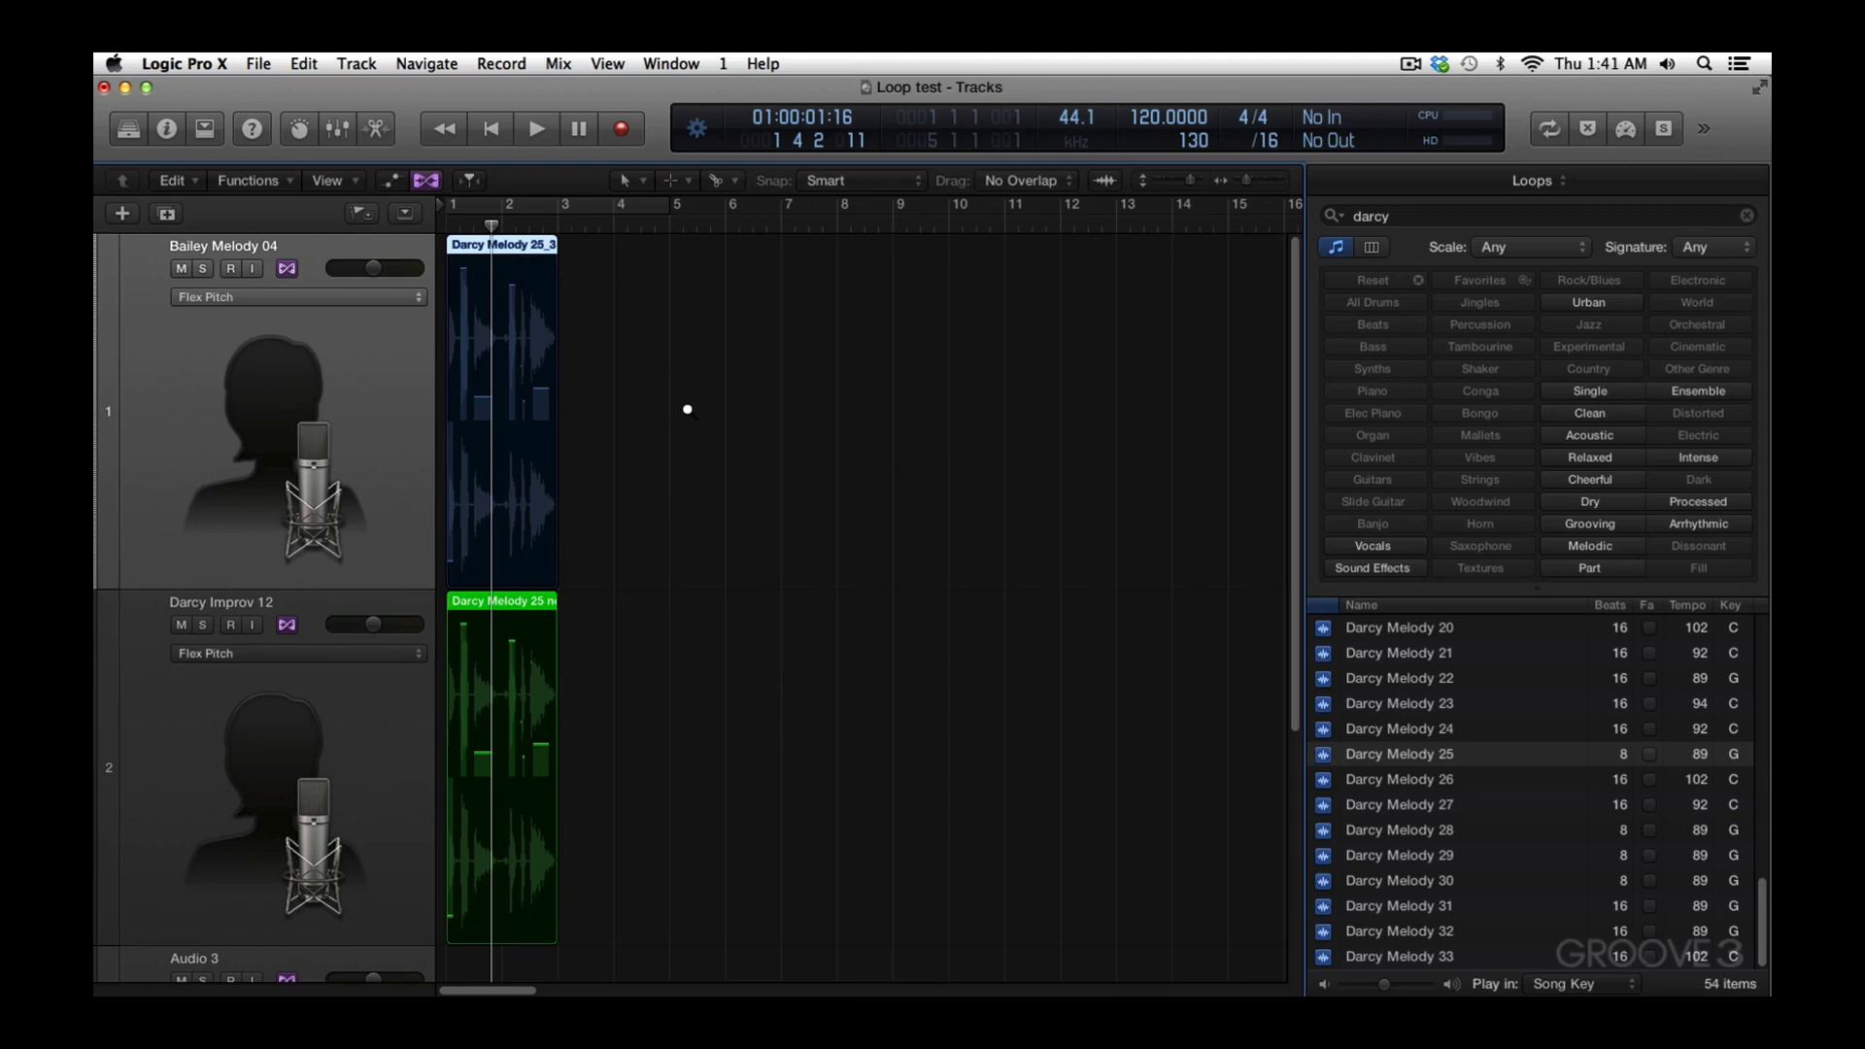
Show and hide the Audio Track Editor for Darcy Melody 25_3, and inspect that region enlarged in the Tracks area
key(e)
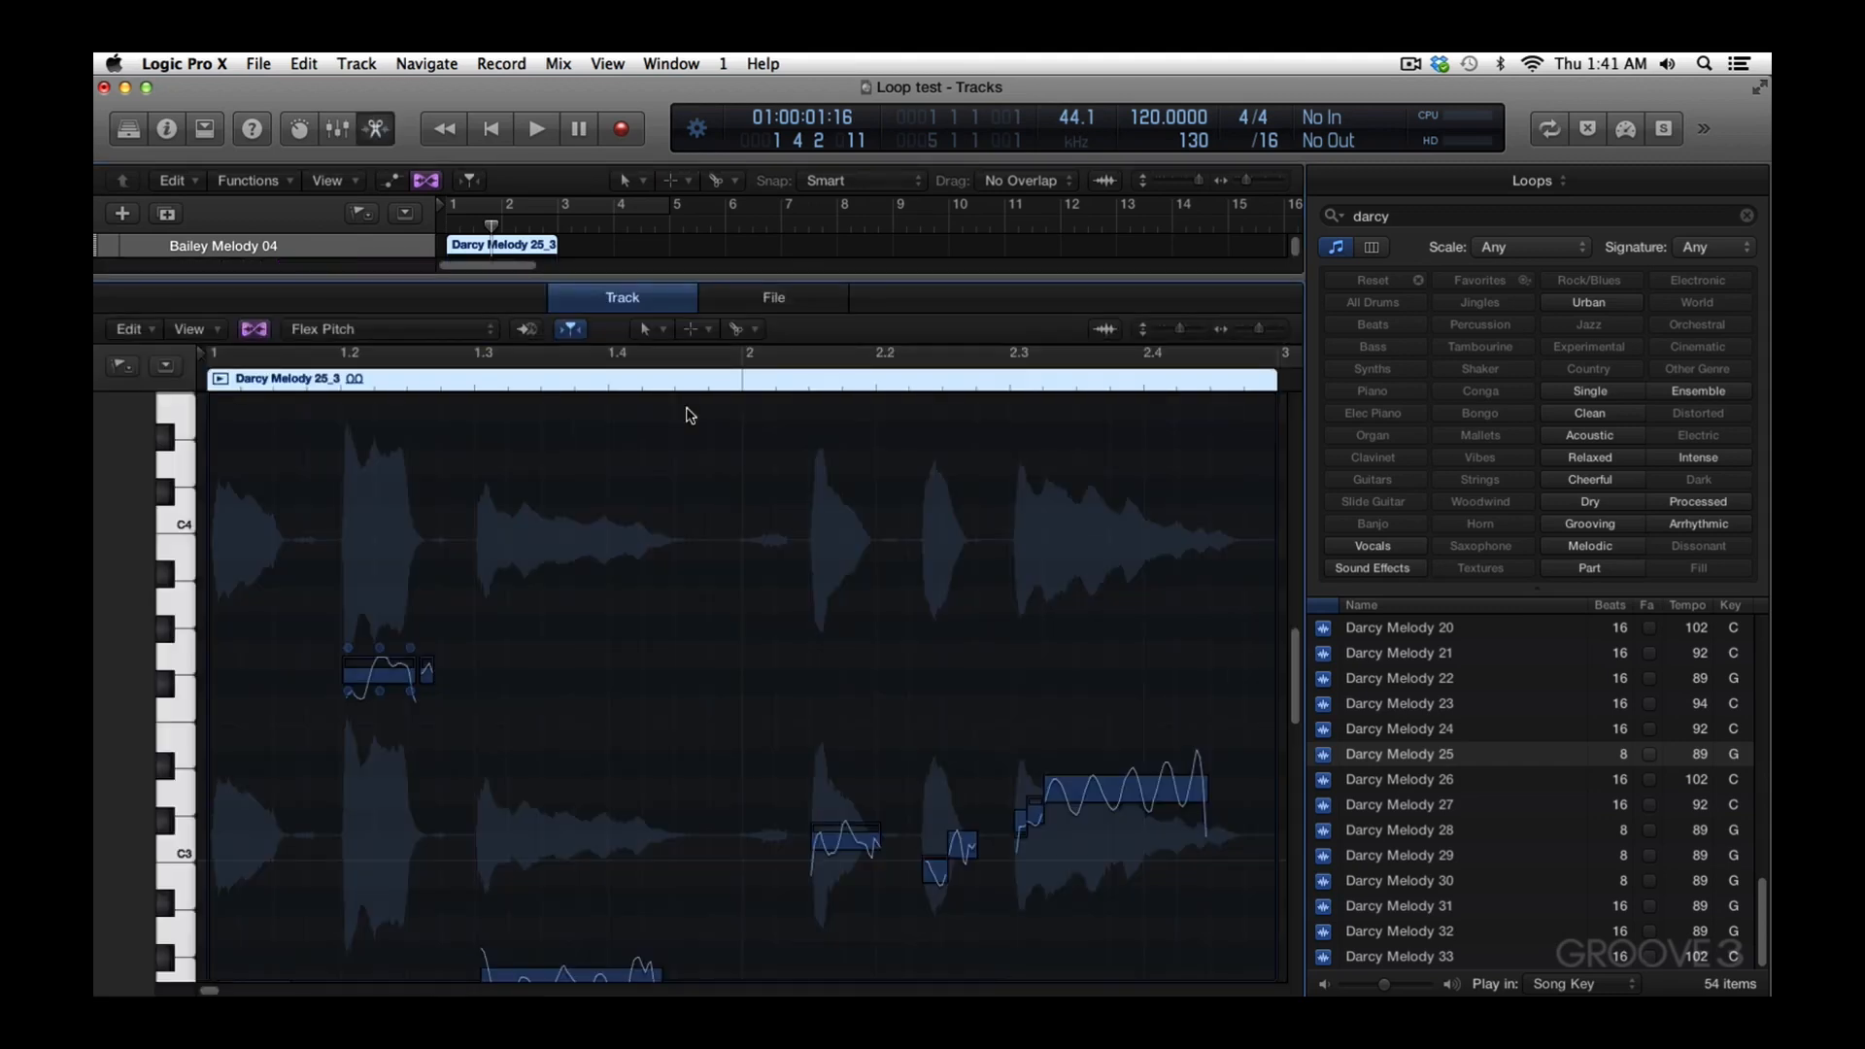
key(e)
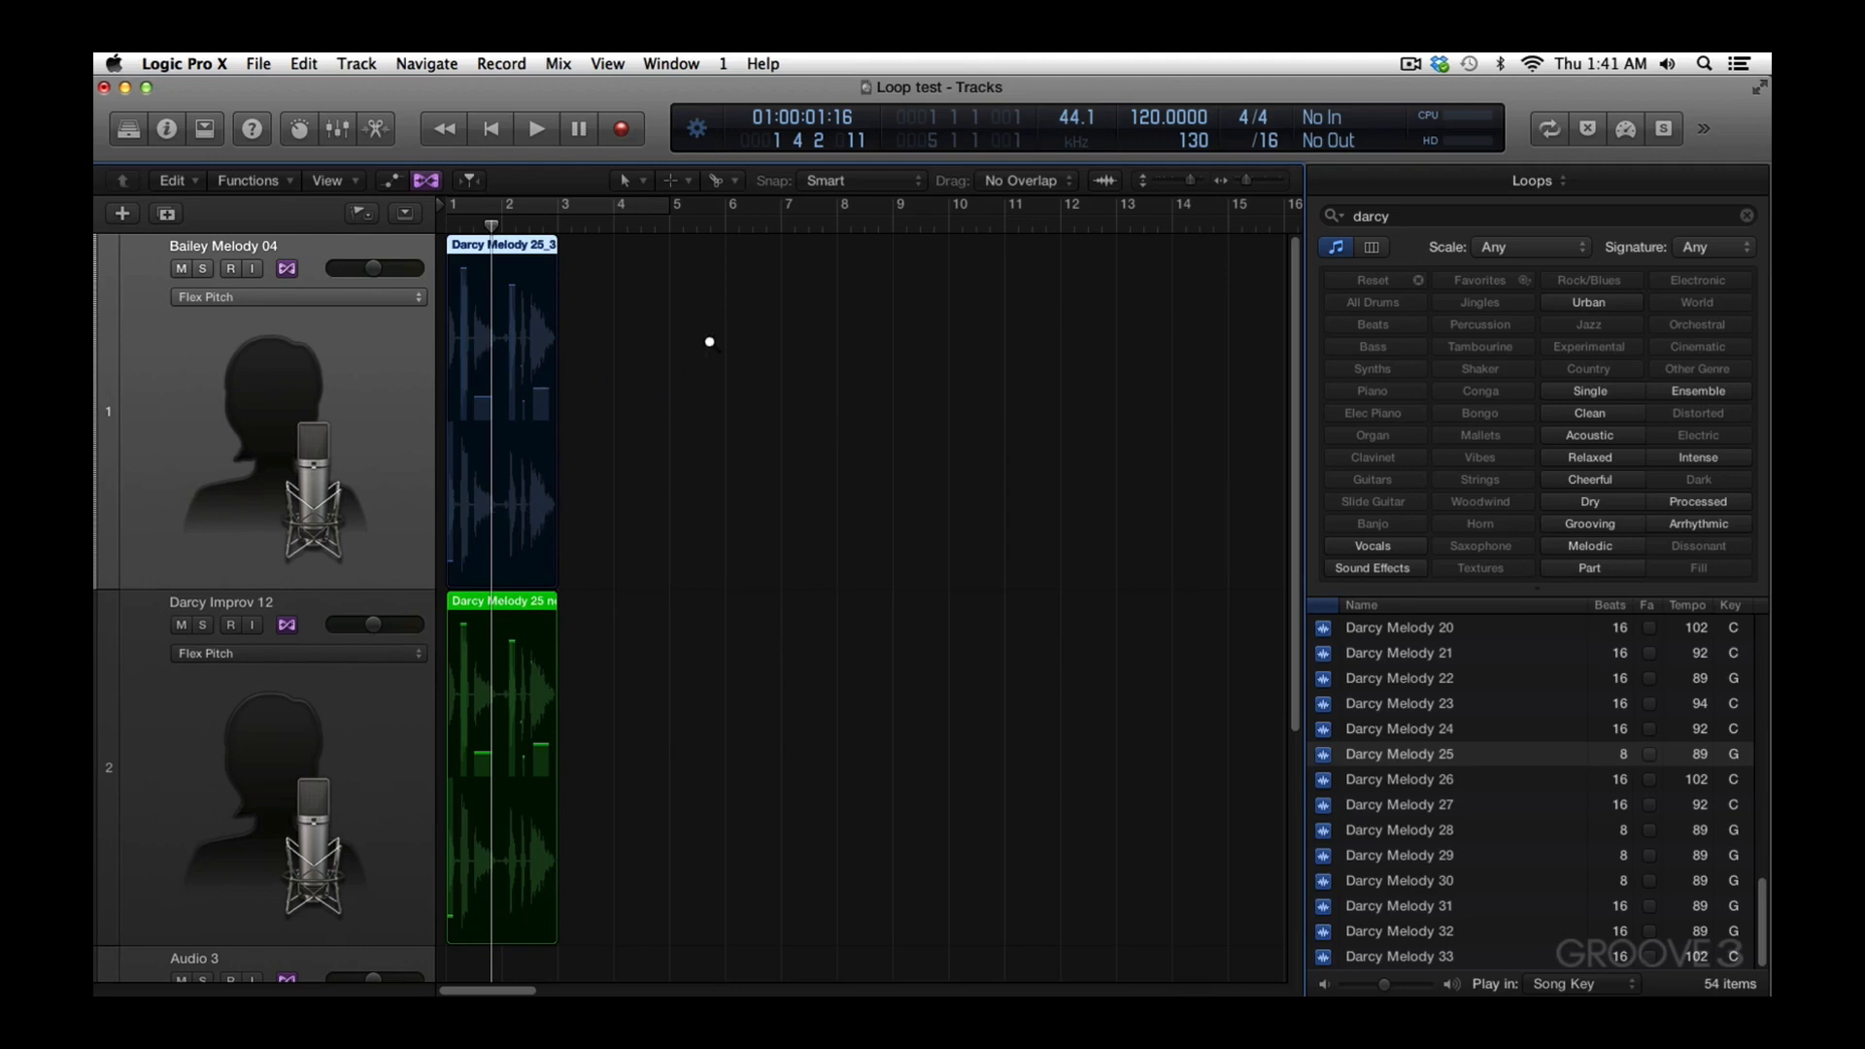
drag(708, 341, 456, 483)
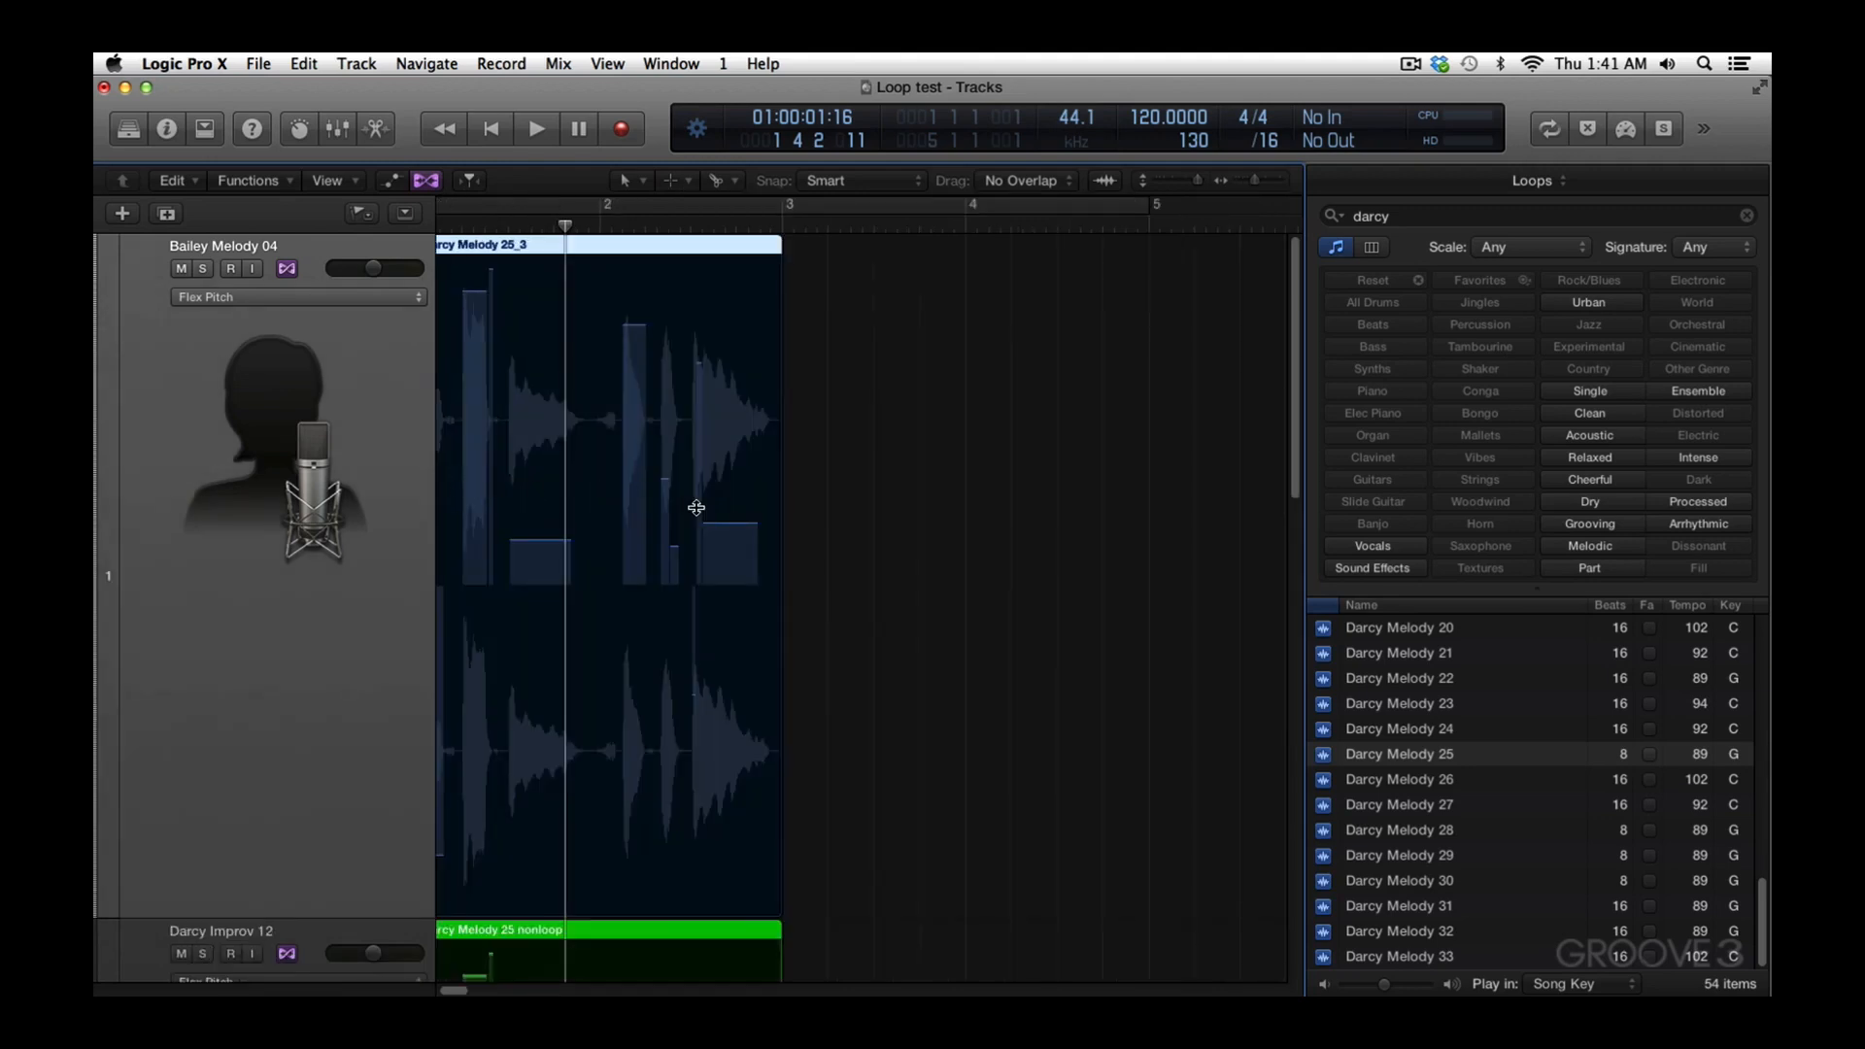
key(z)
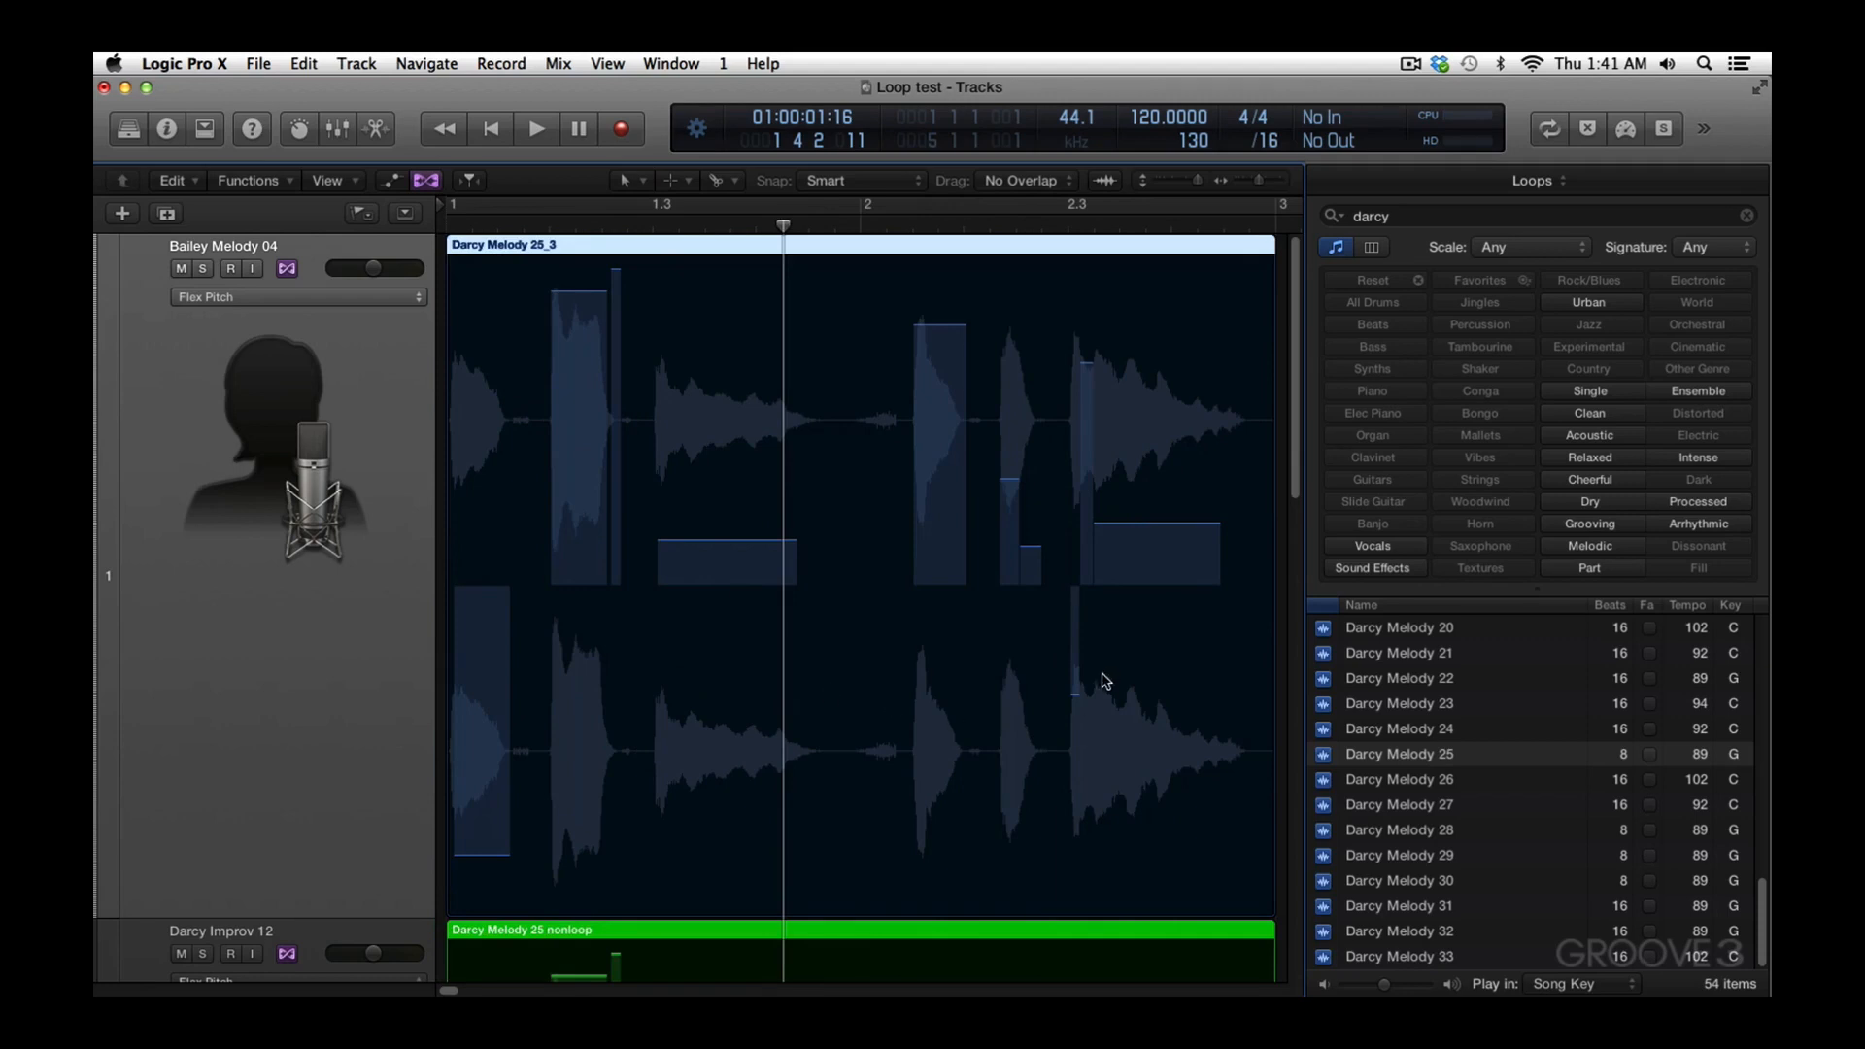
Switch the LCD to the display with beats, tempo, key and time signature, and set the playhead to 1 4 2 1
click(696, 127)
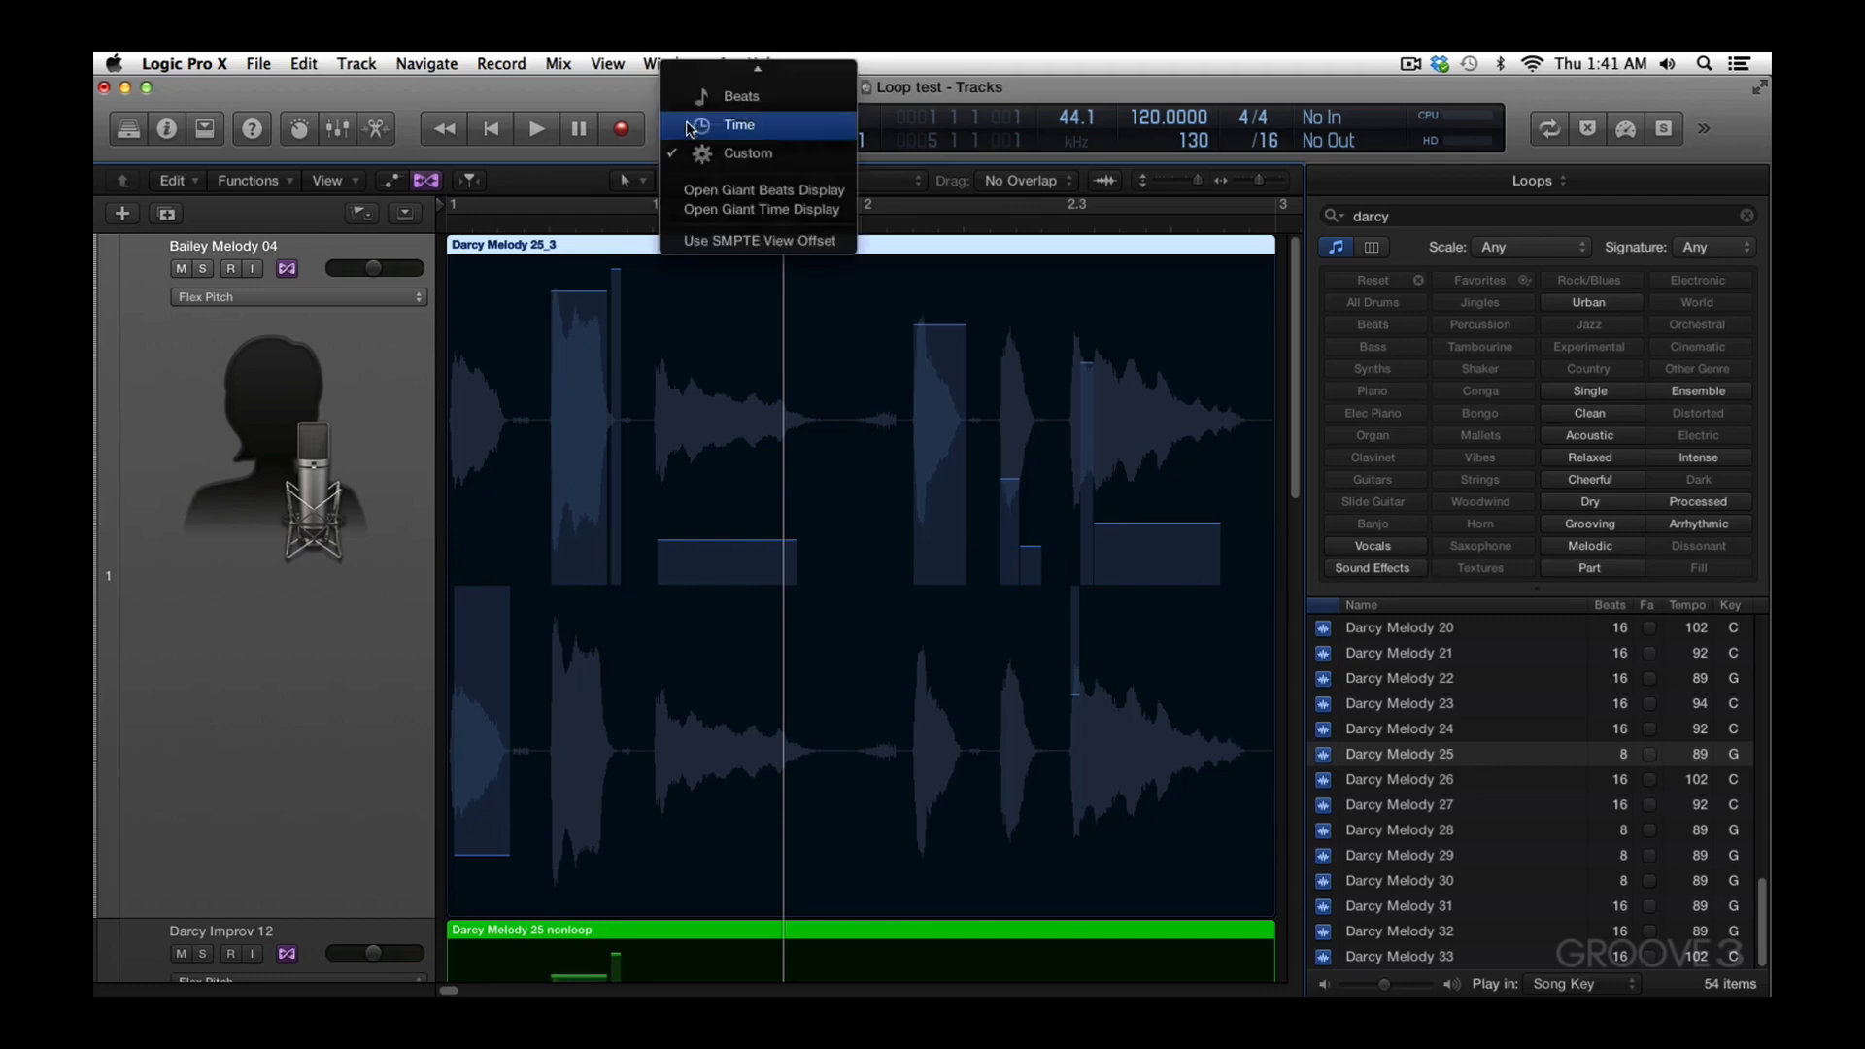
click(735, 78)
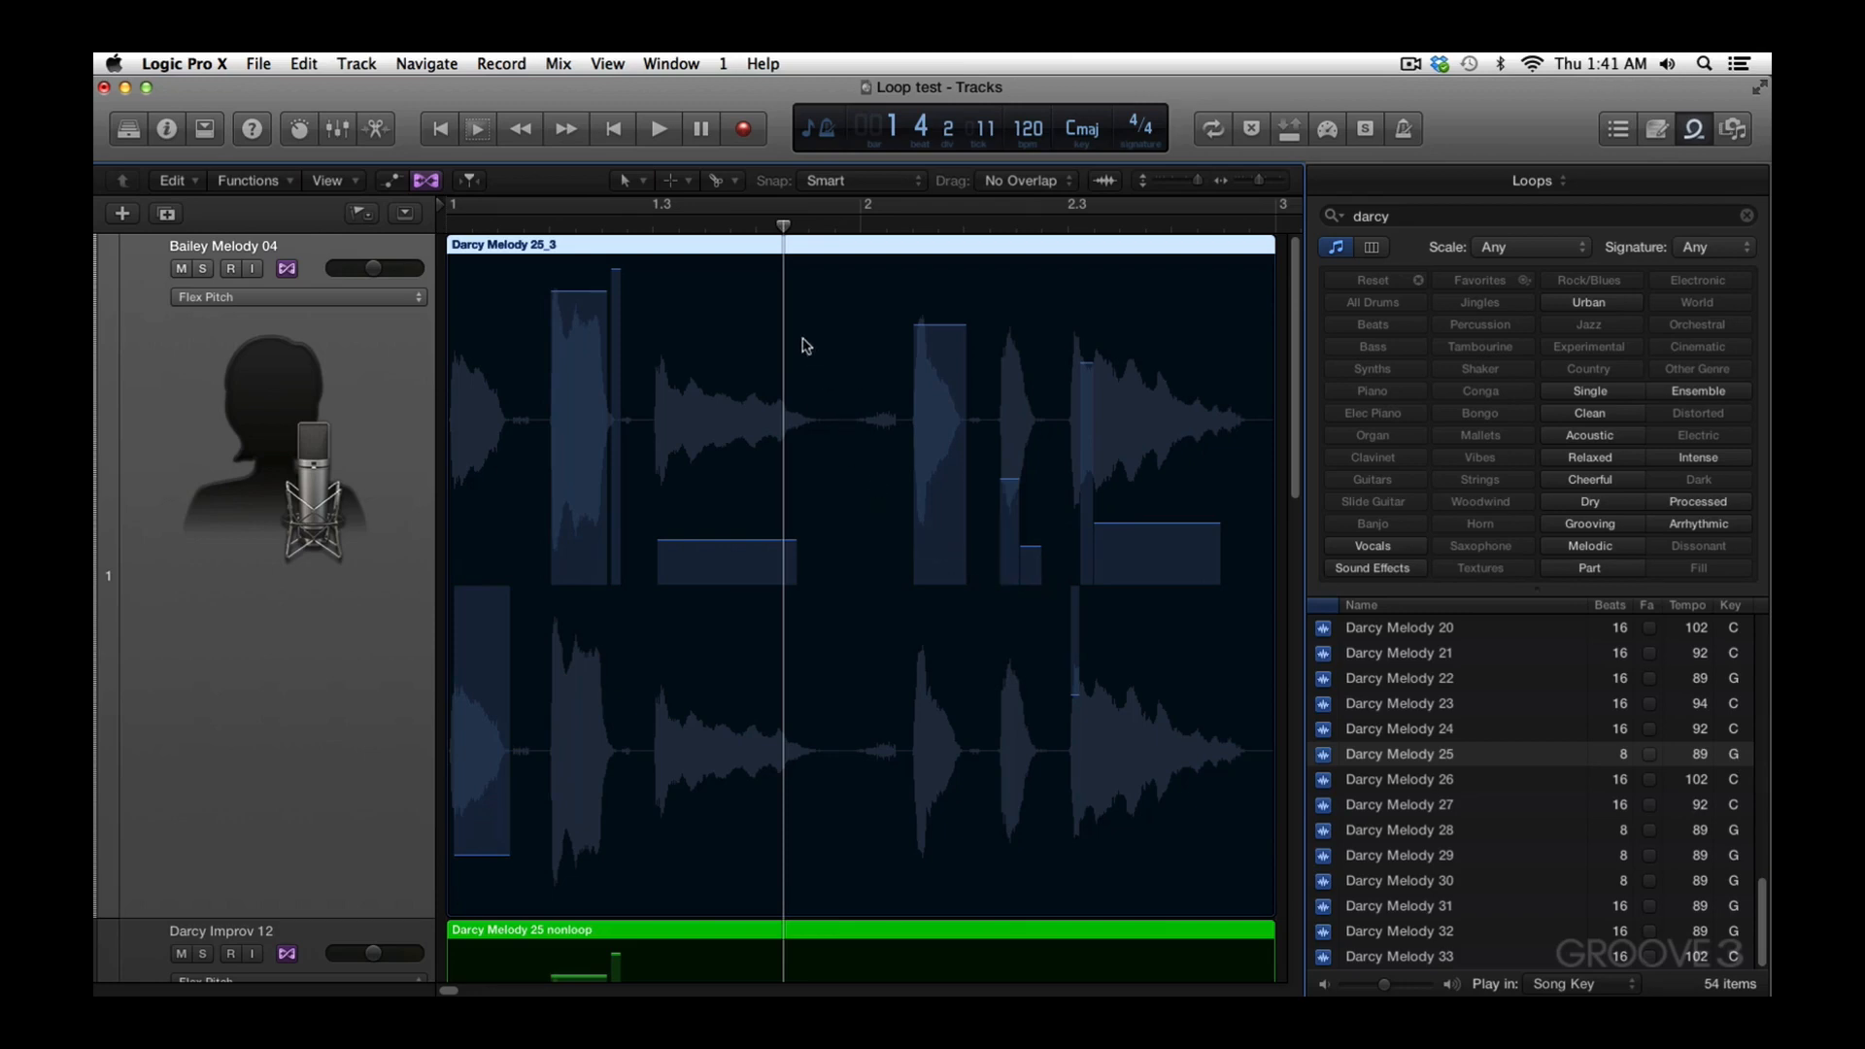
click(794, 225)
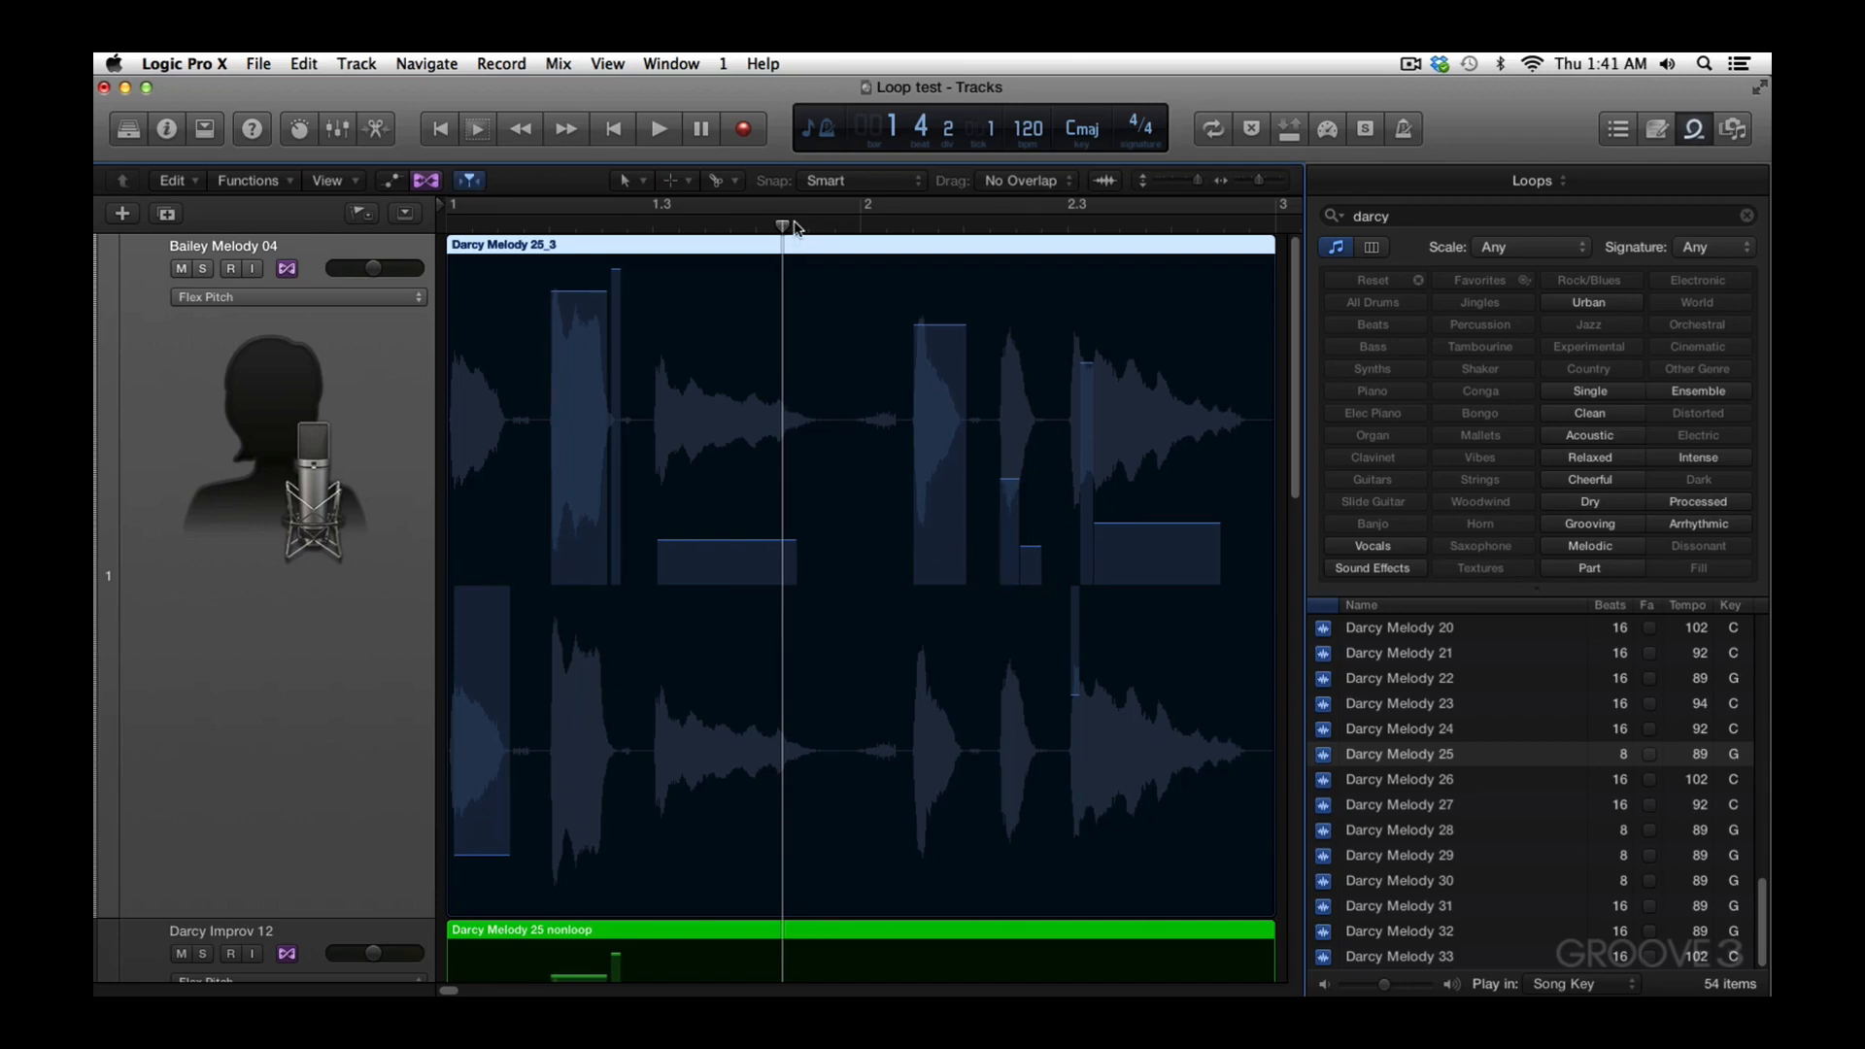
Hide the Loops browser and reduce the track height until both Darcy Melody regions fit in the Tracks area
key(o)
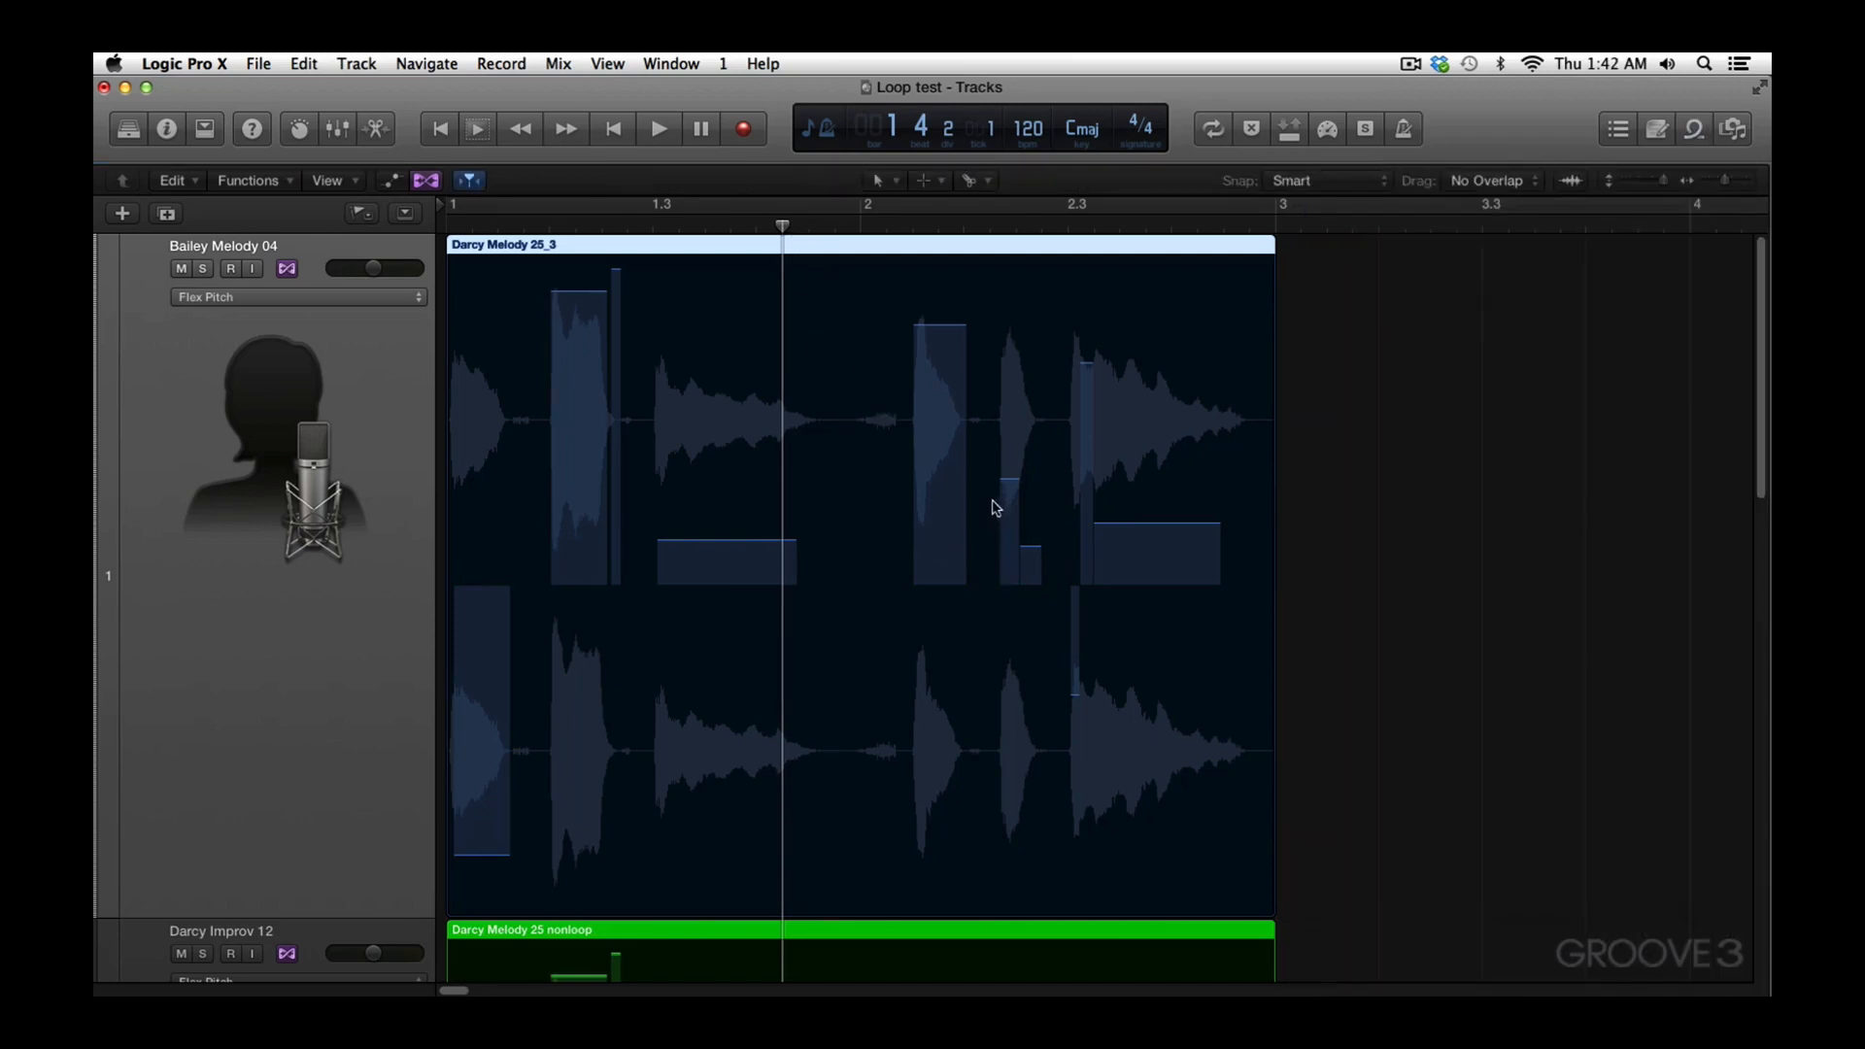
key(super+Up)
key(super+Up)
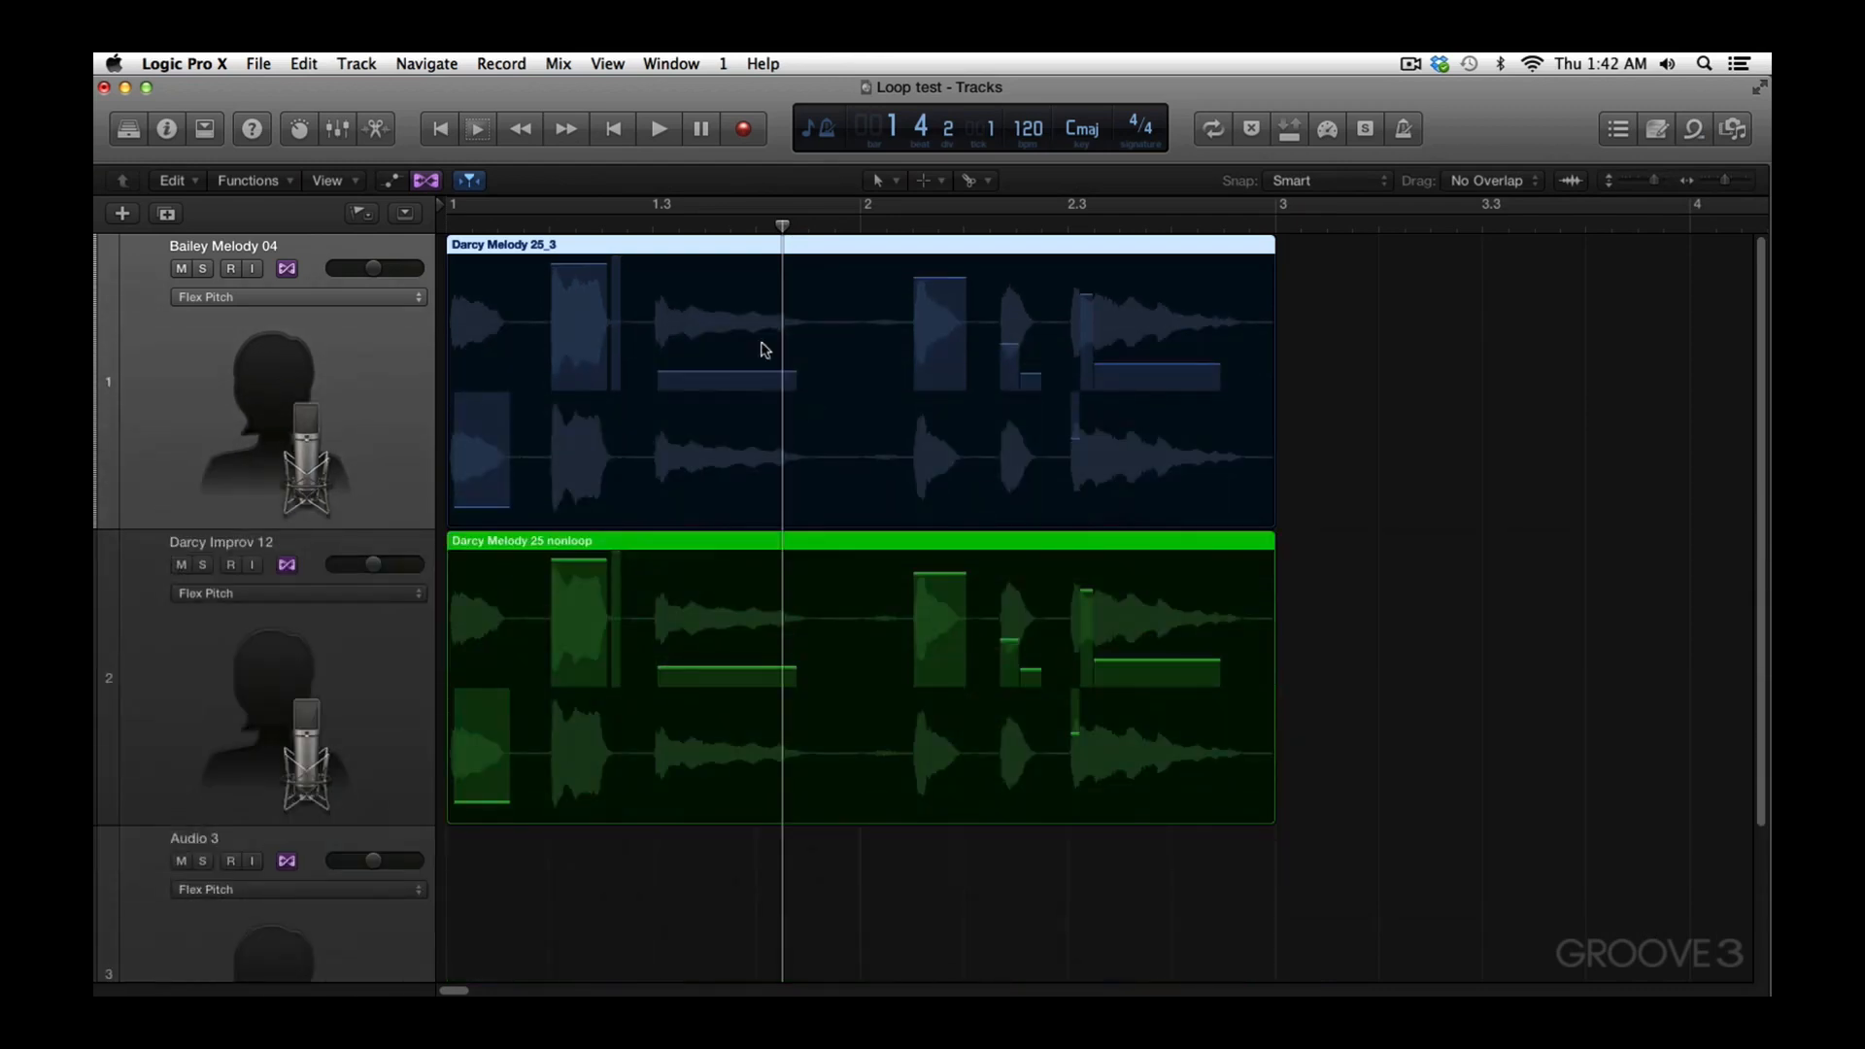
Open Darcy Melody 25_3 in the Audio Track Editor and audition the region soloed from its start
double_click(680, 250)
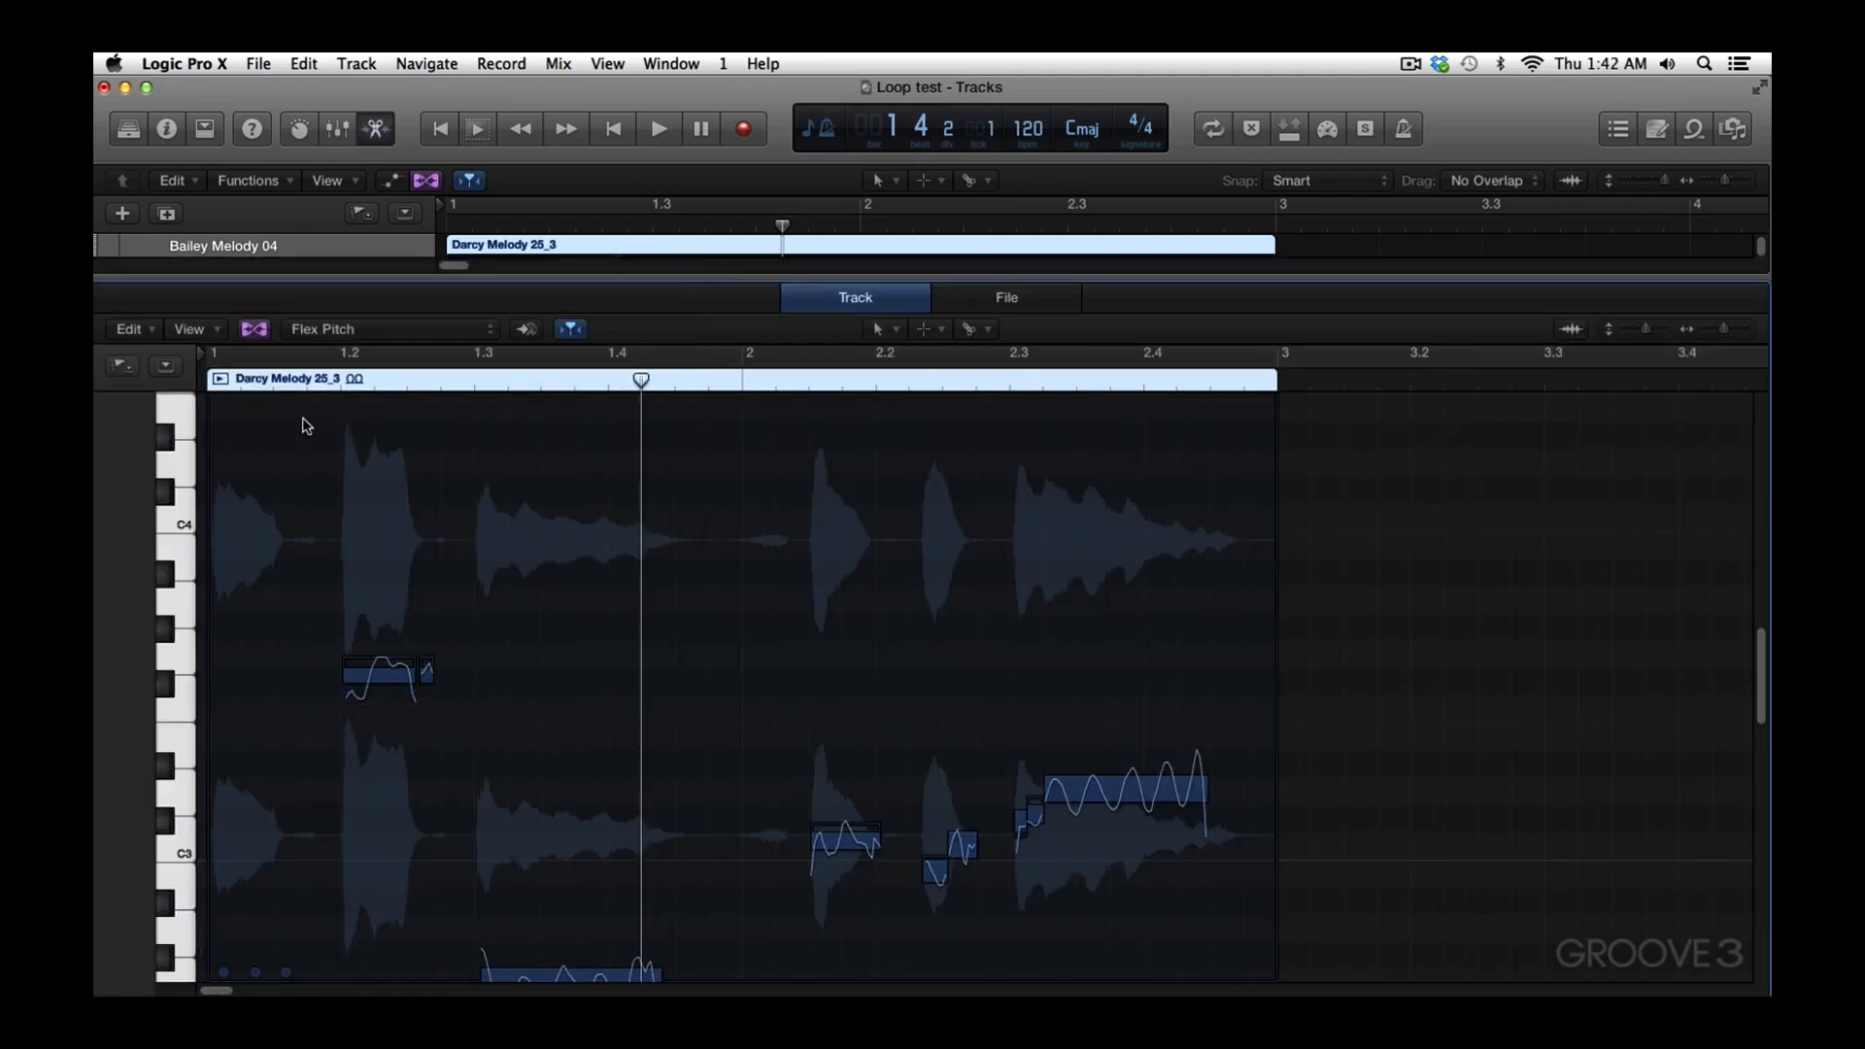
click(224, 379)
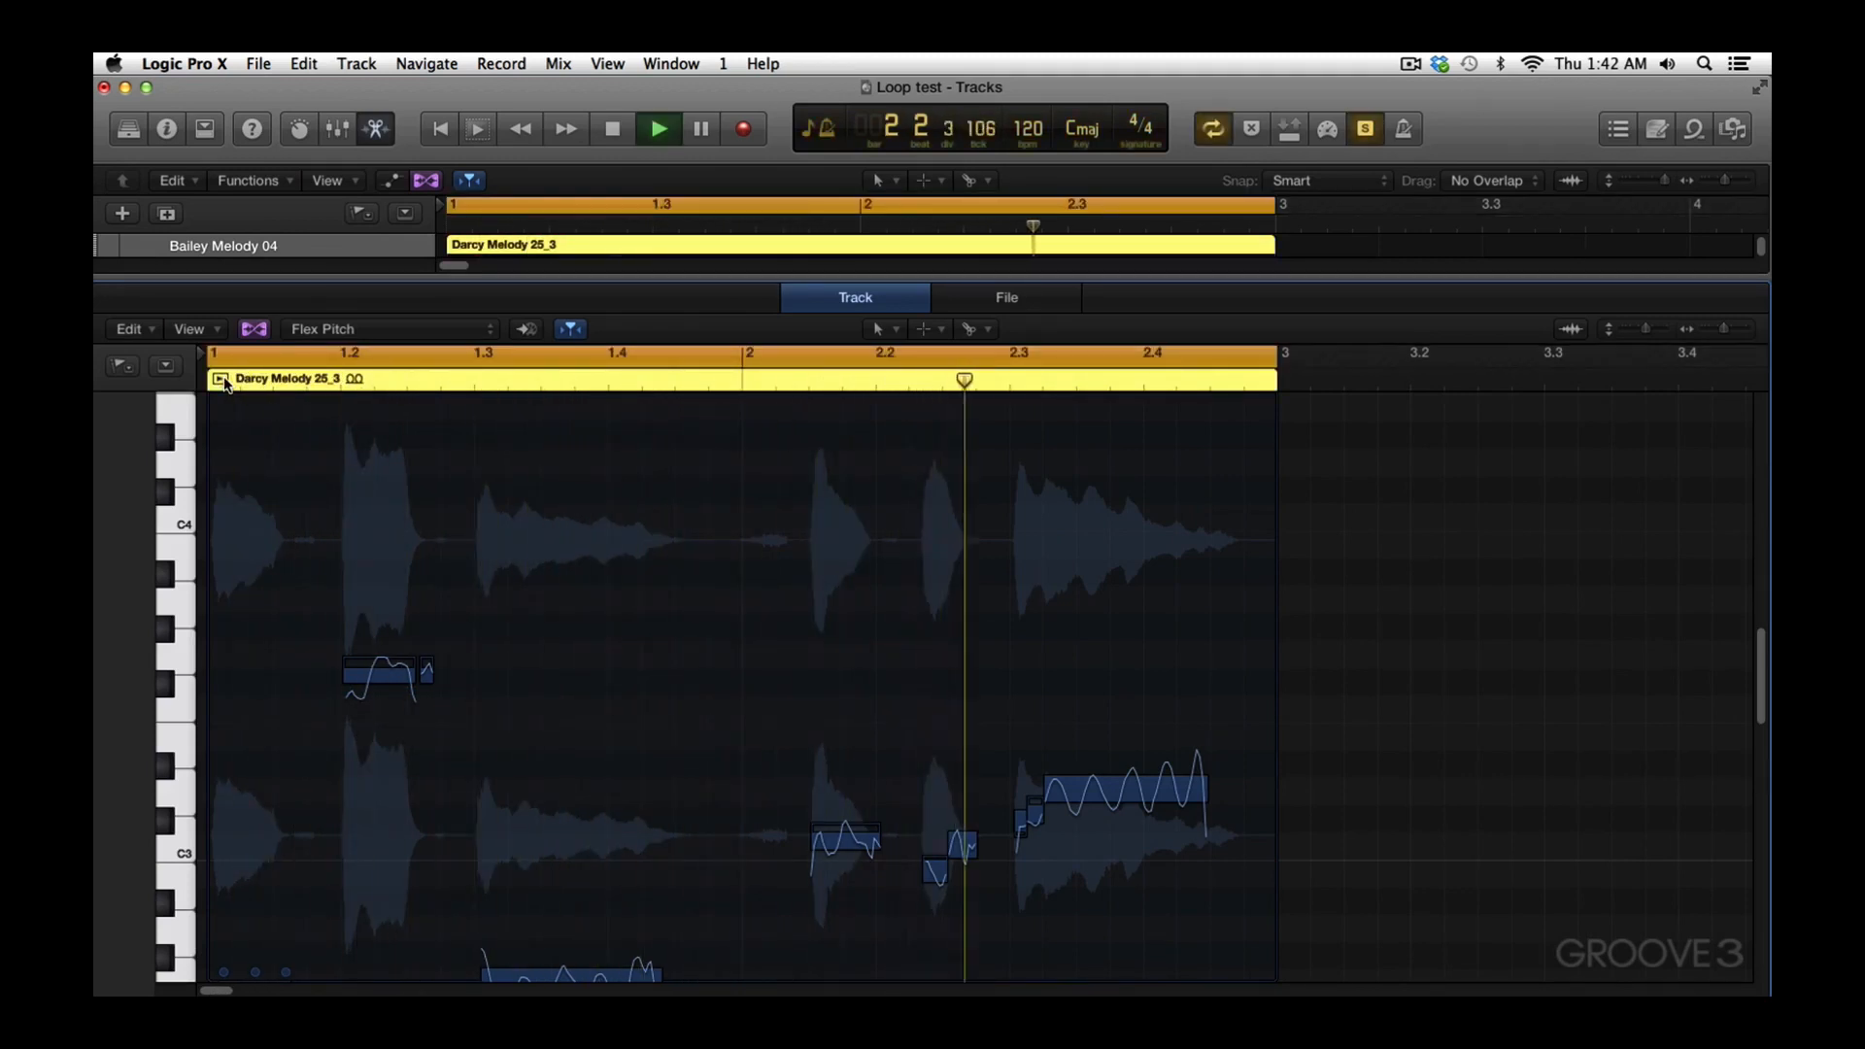
click(221, 379)
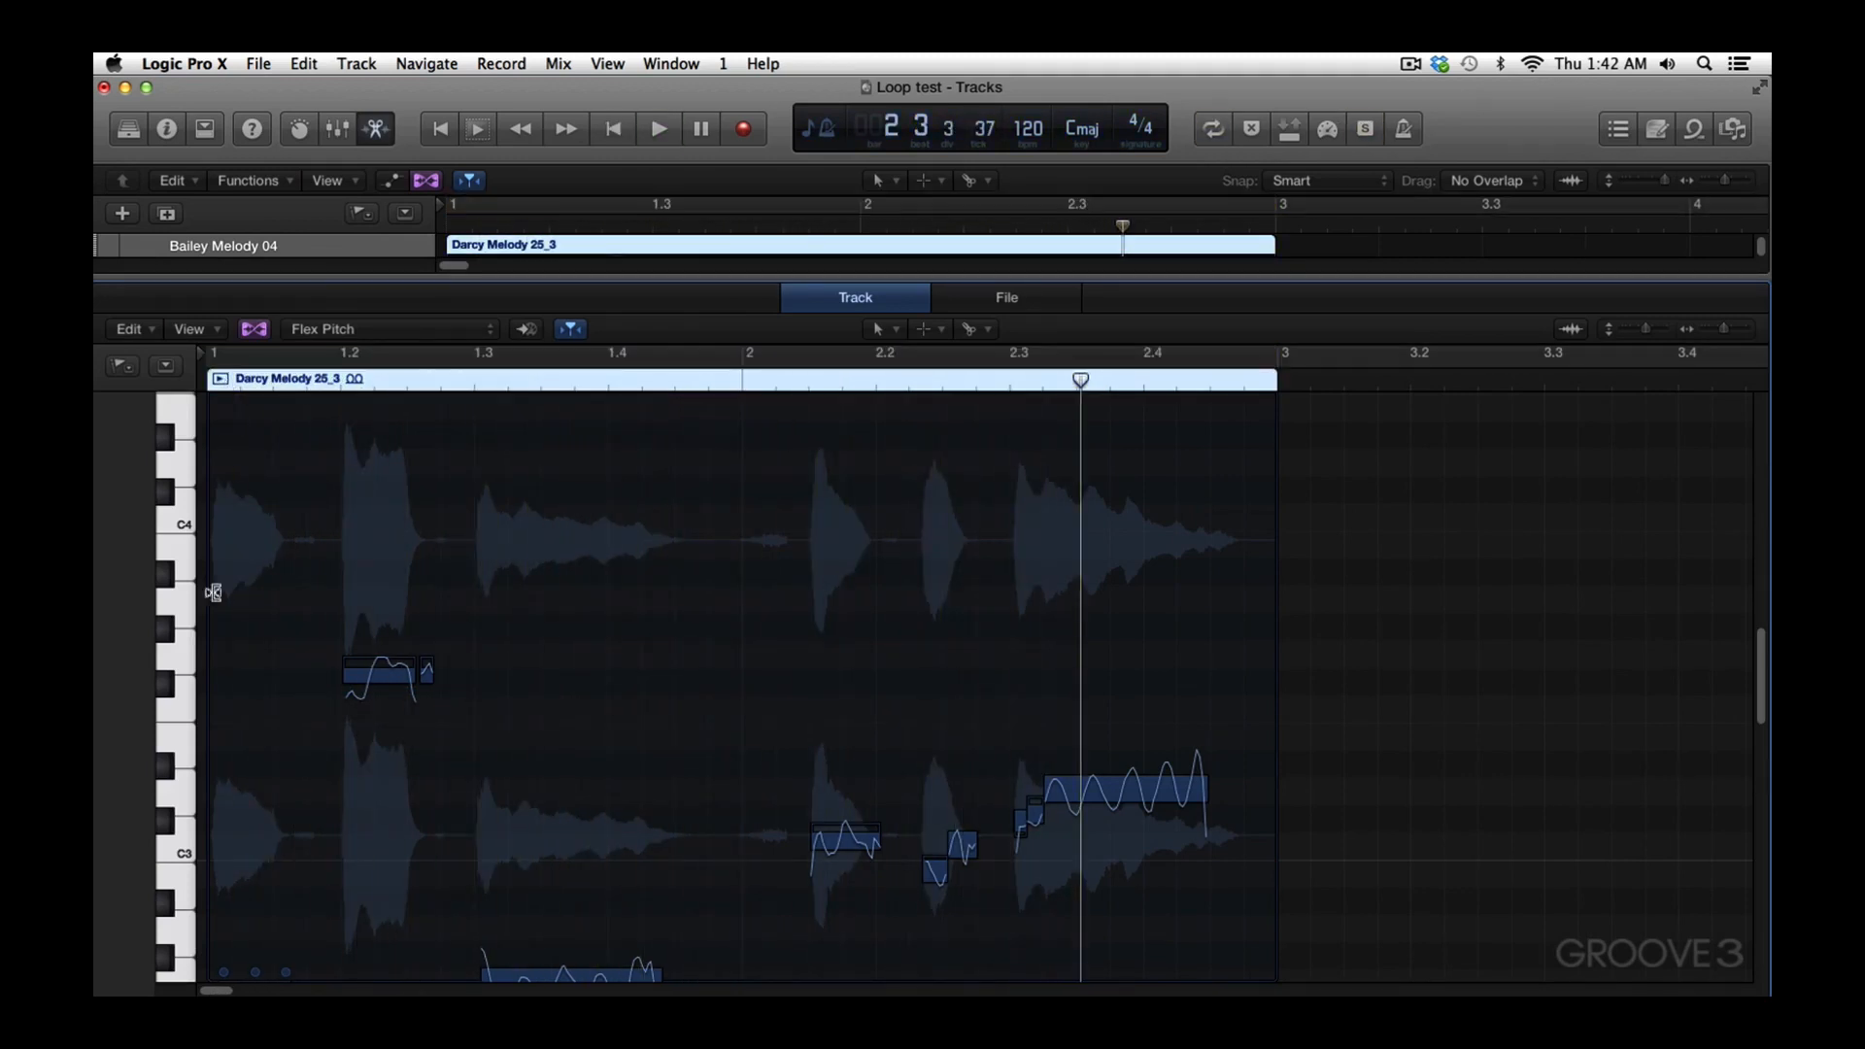
Select the first note of Darcy Melody 25_3 and hide the editor to return to the full Tracks area
scroll(253, 826, down, 3)
click(253, 832)
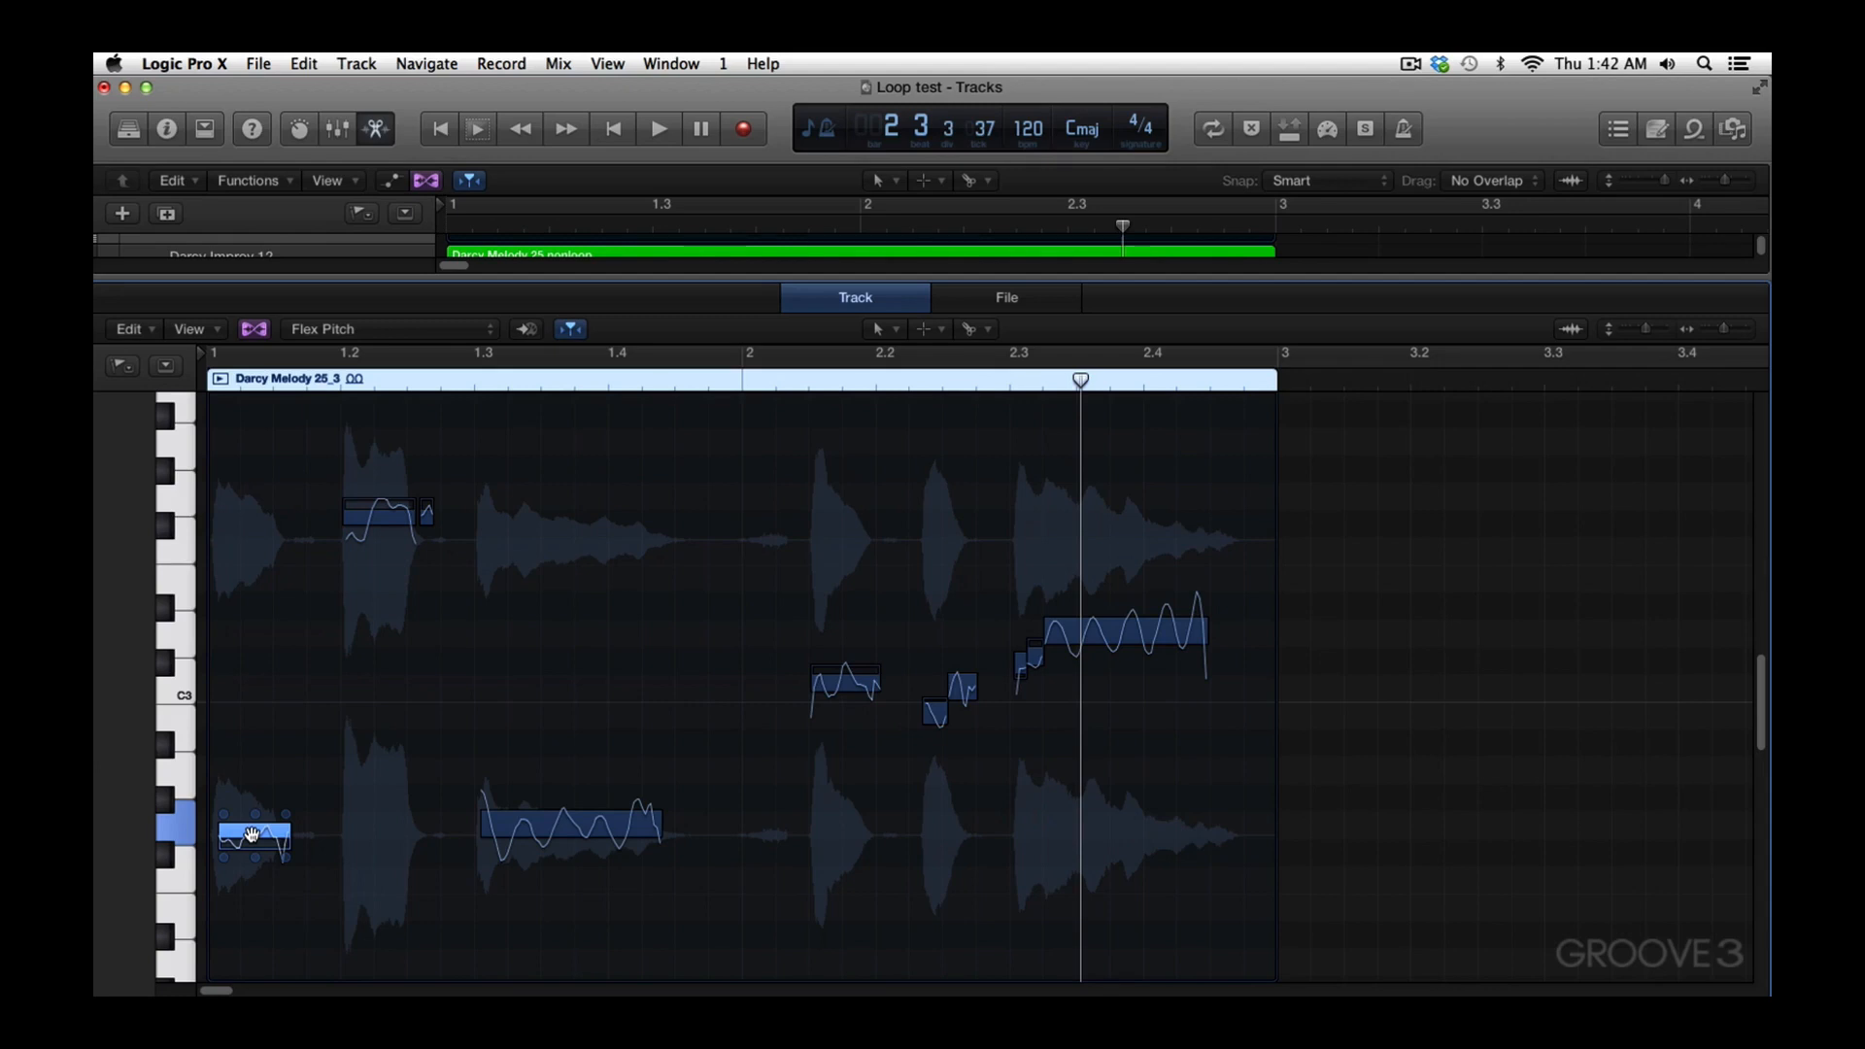
key(e)
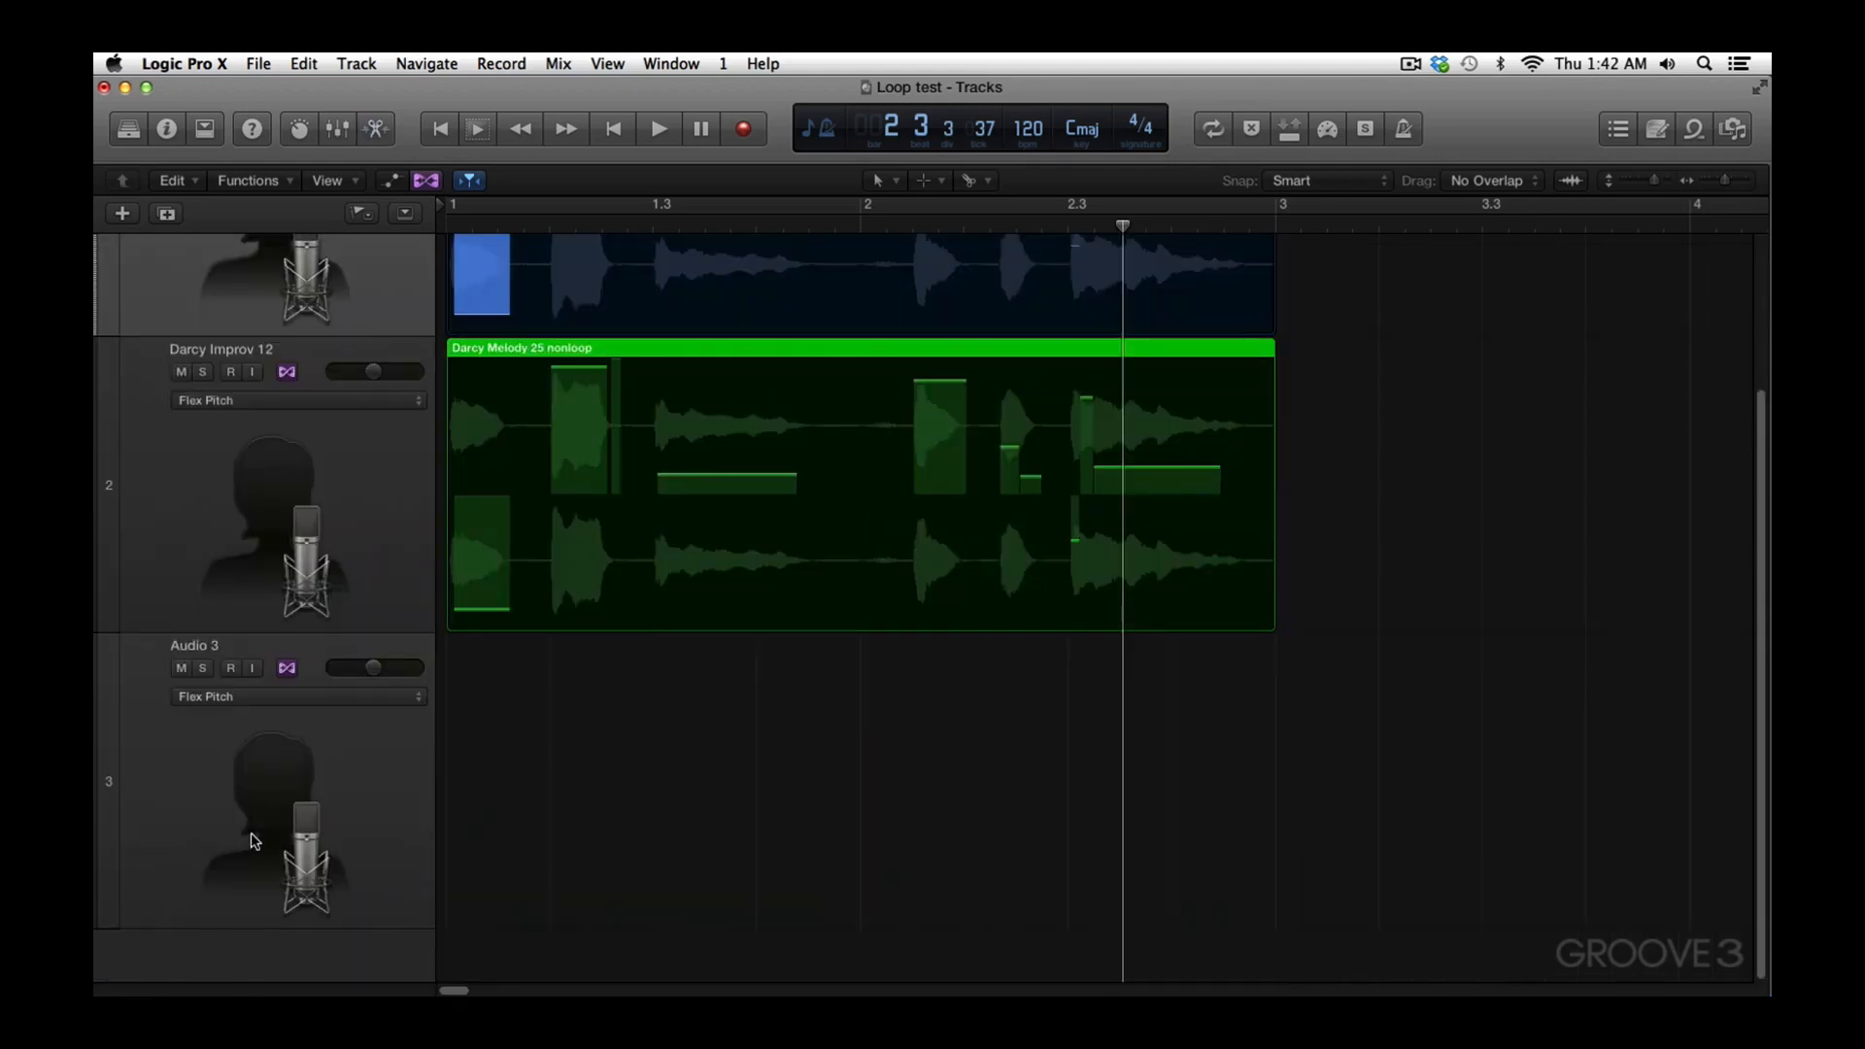
scroll(825, 891, up, 5)
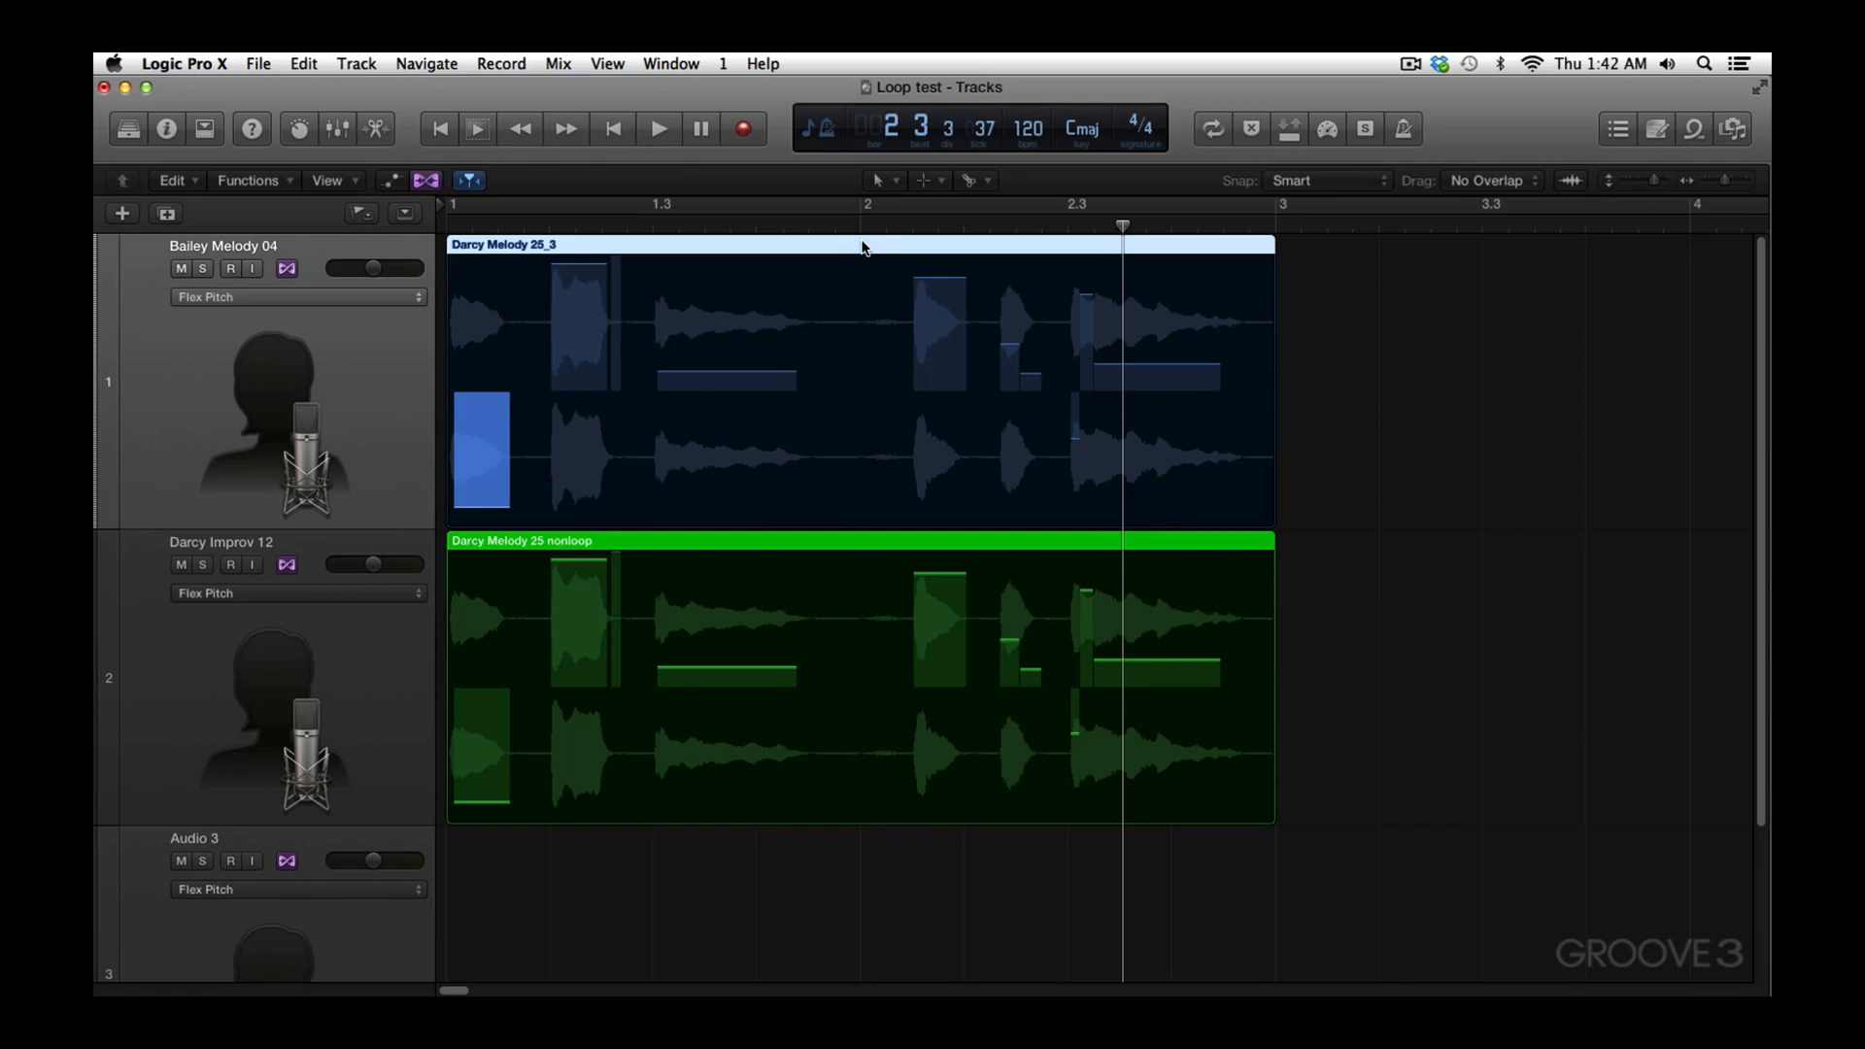
Set up converting Darcy Melody 25_3 to a new AIFF audio file in the Audio Files folder, and cancel the conversion
right_click(823, 249)
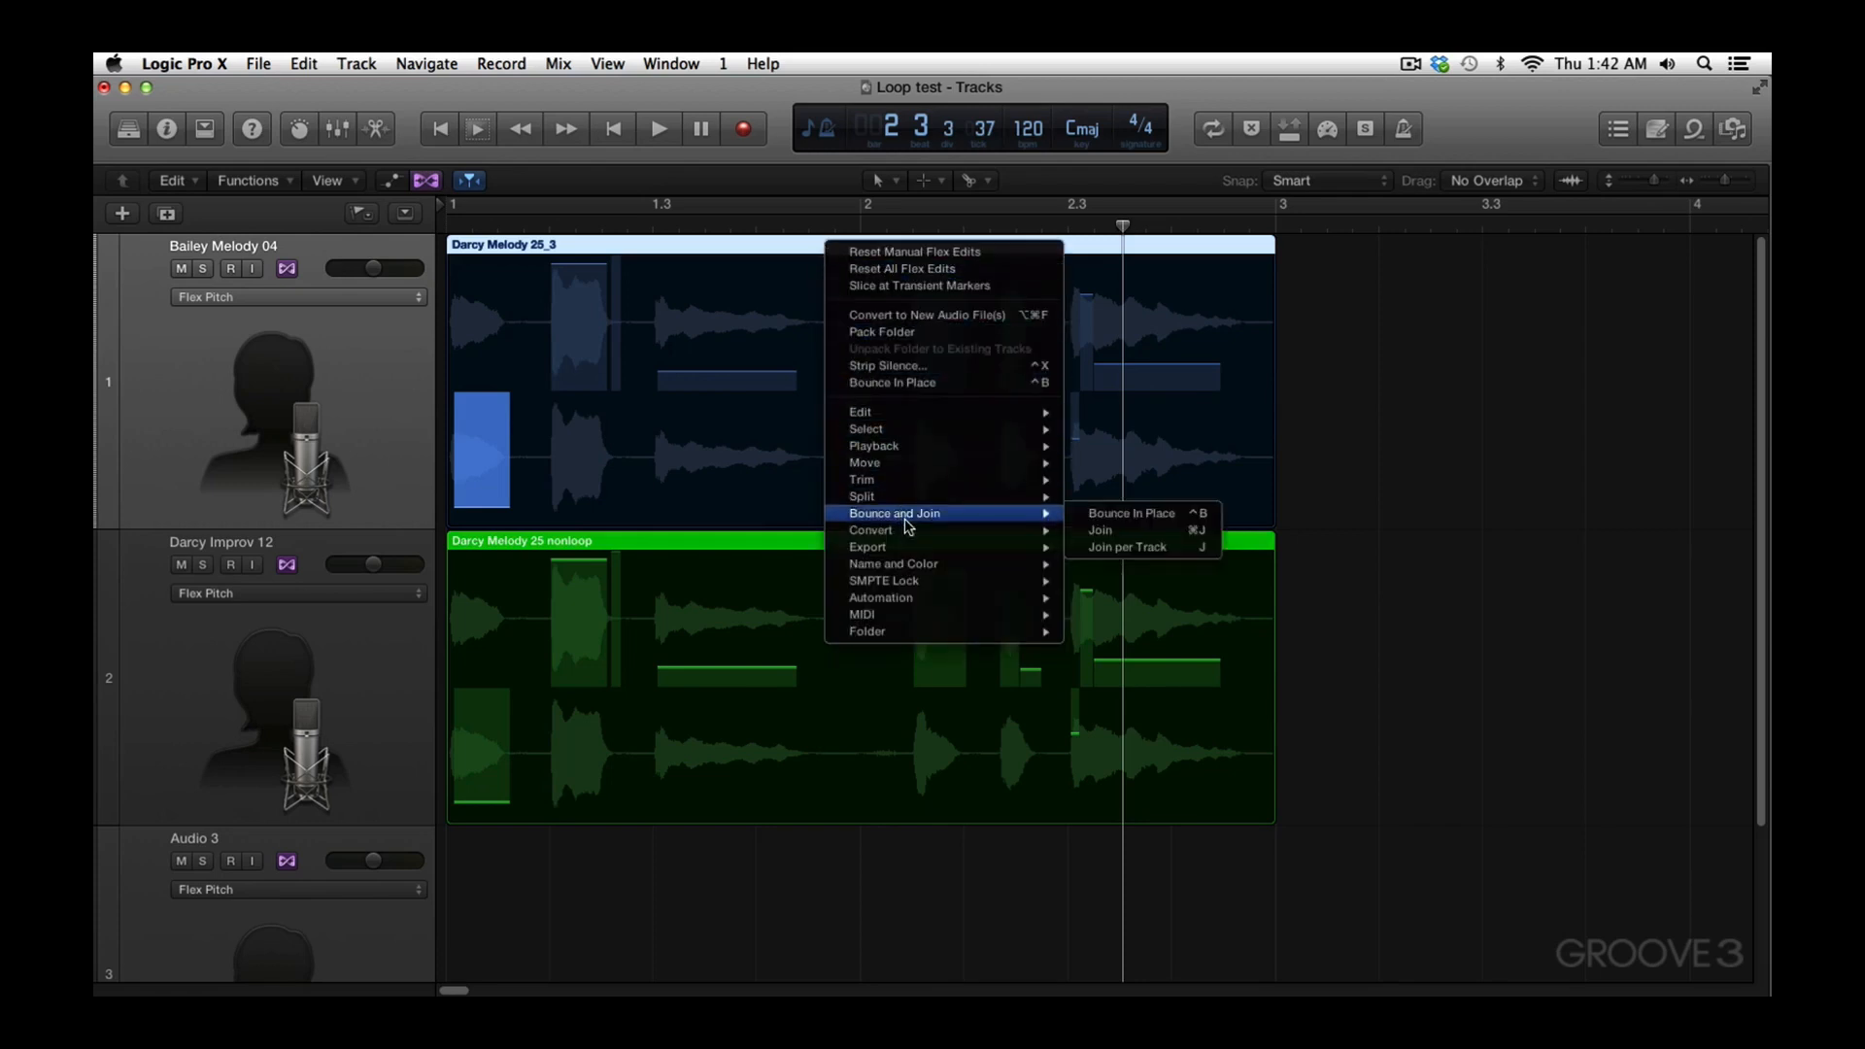
mouse_move(911, 531)
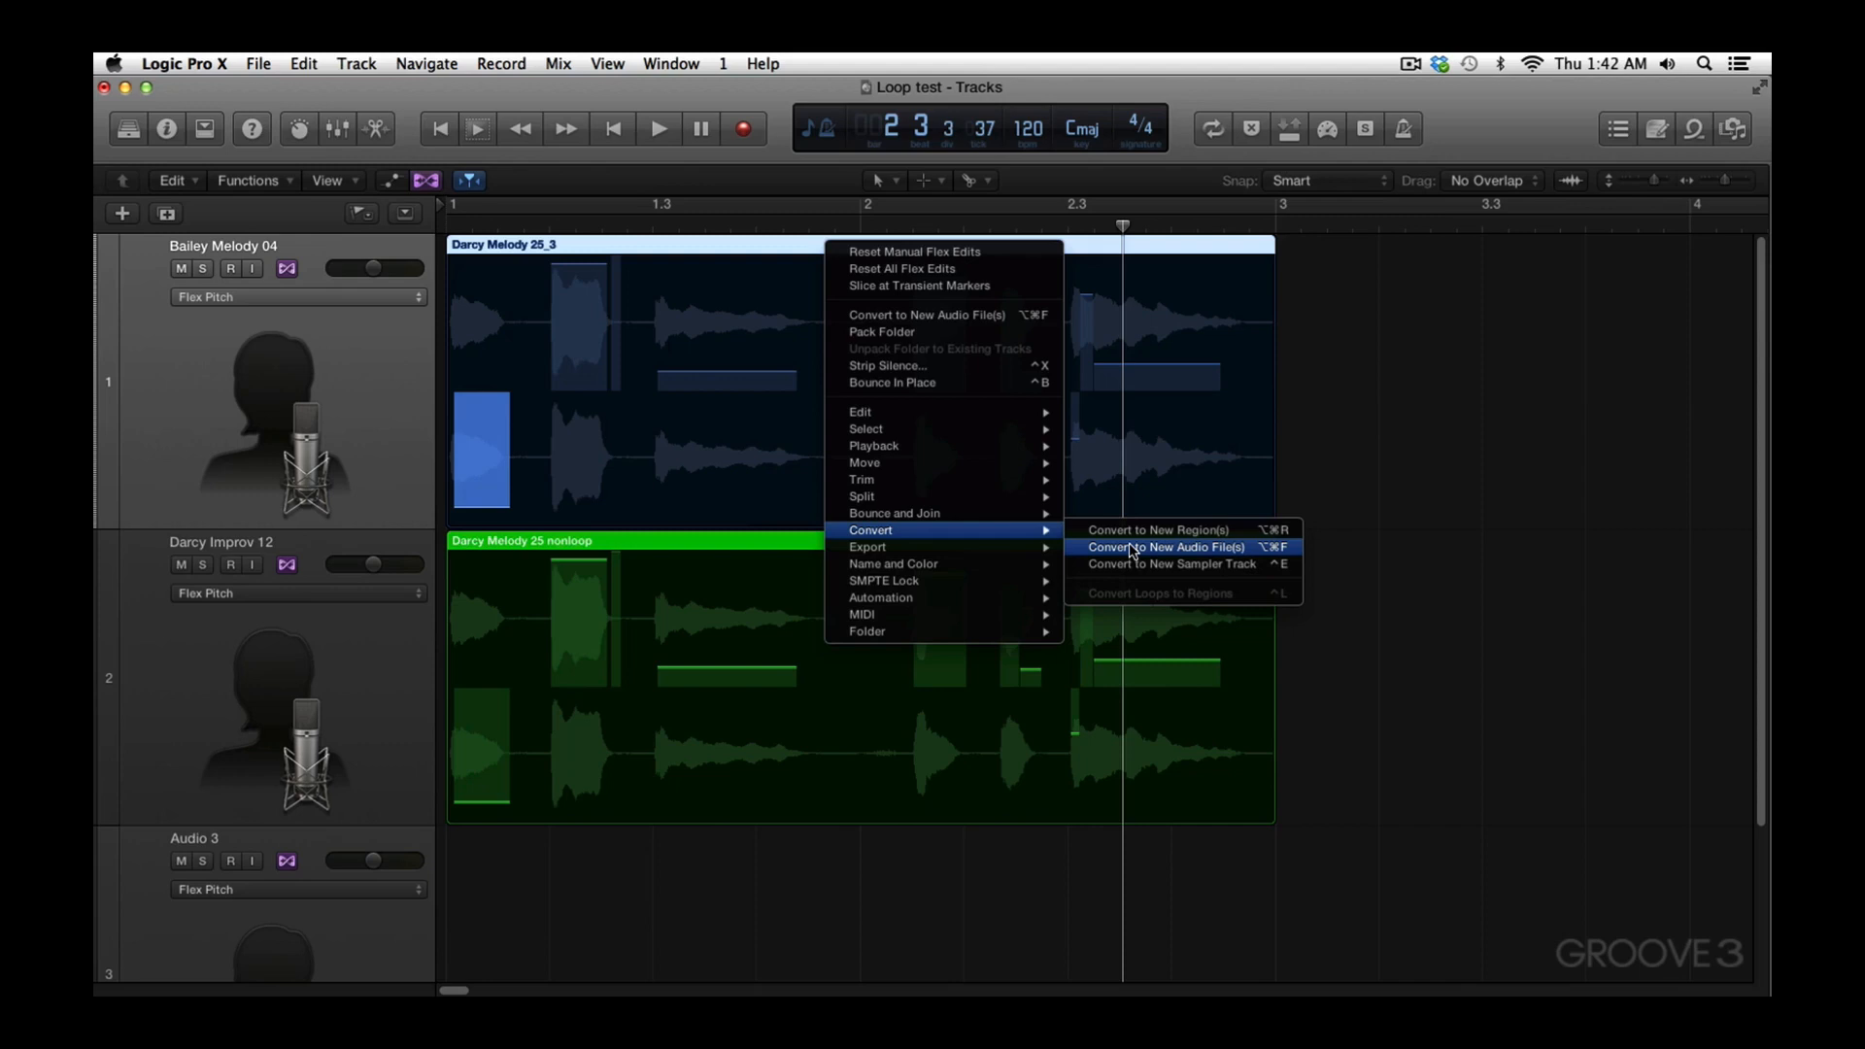
click(1132, 548)
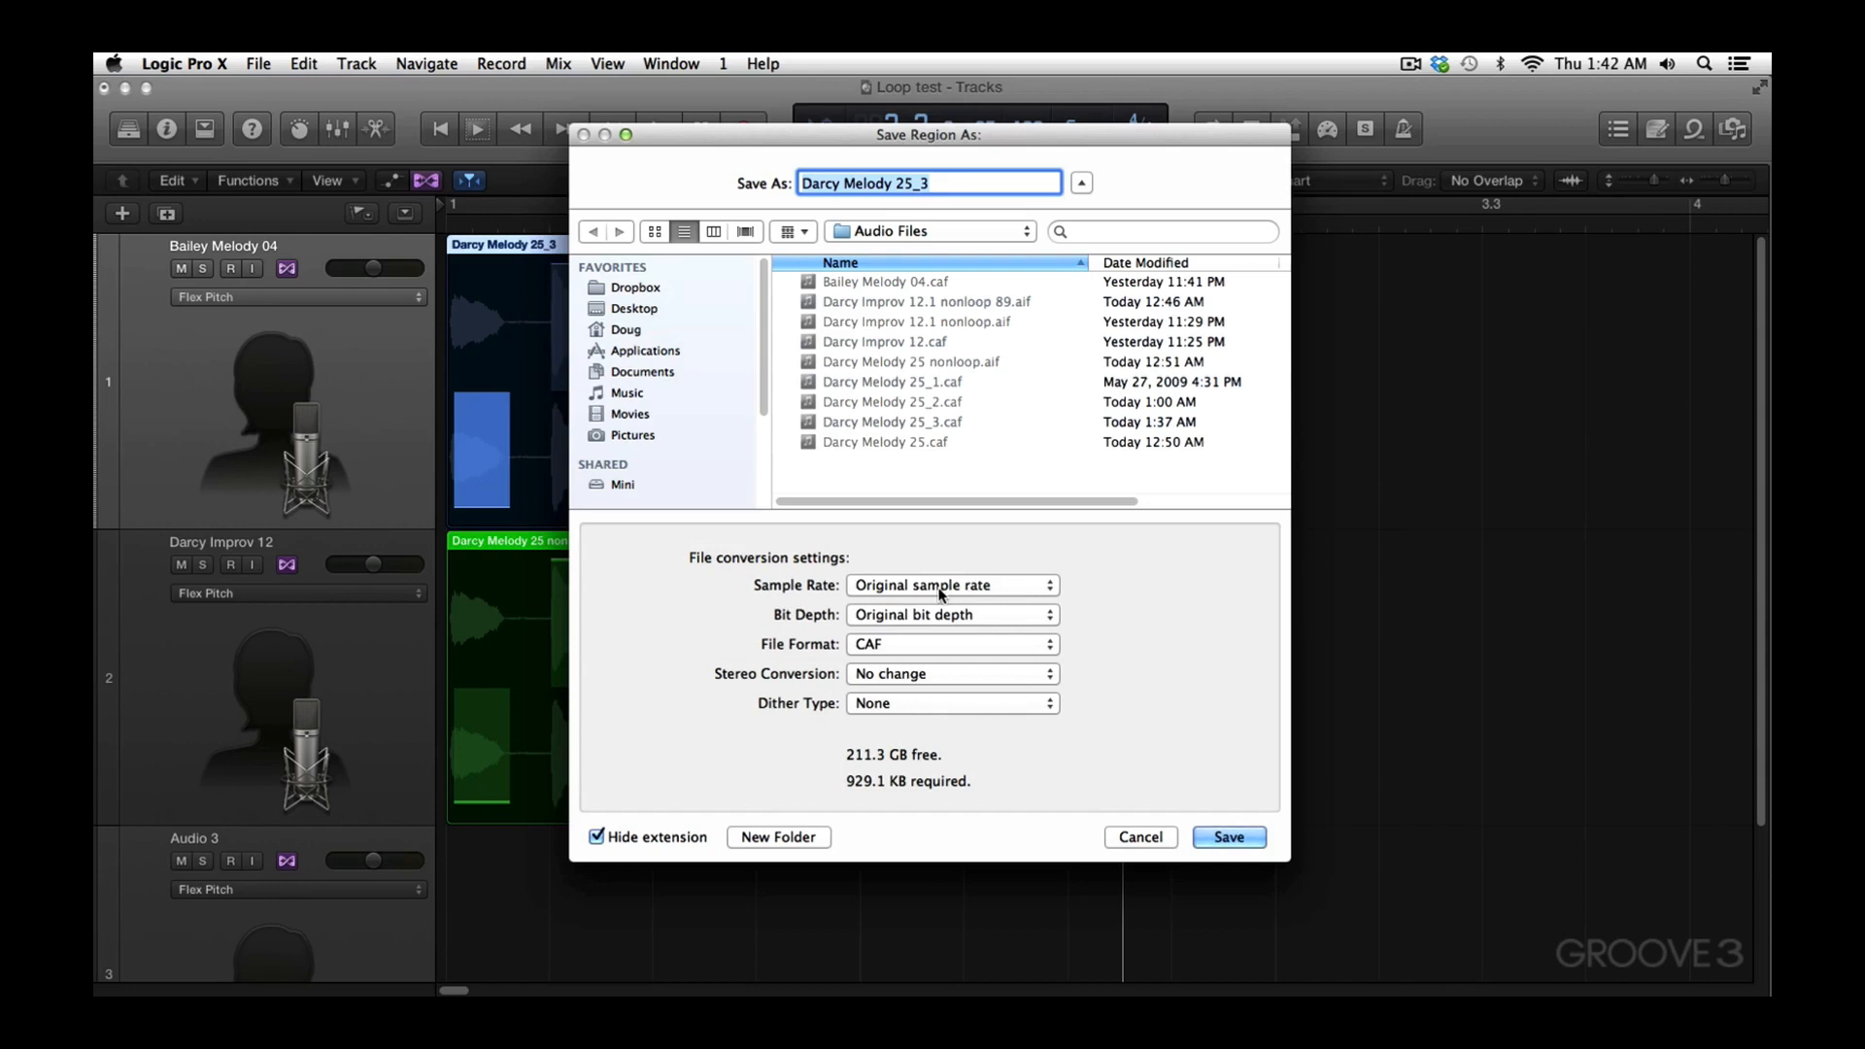
click(942, 646)
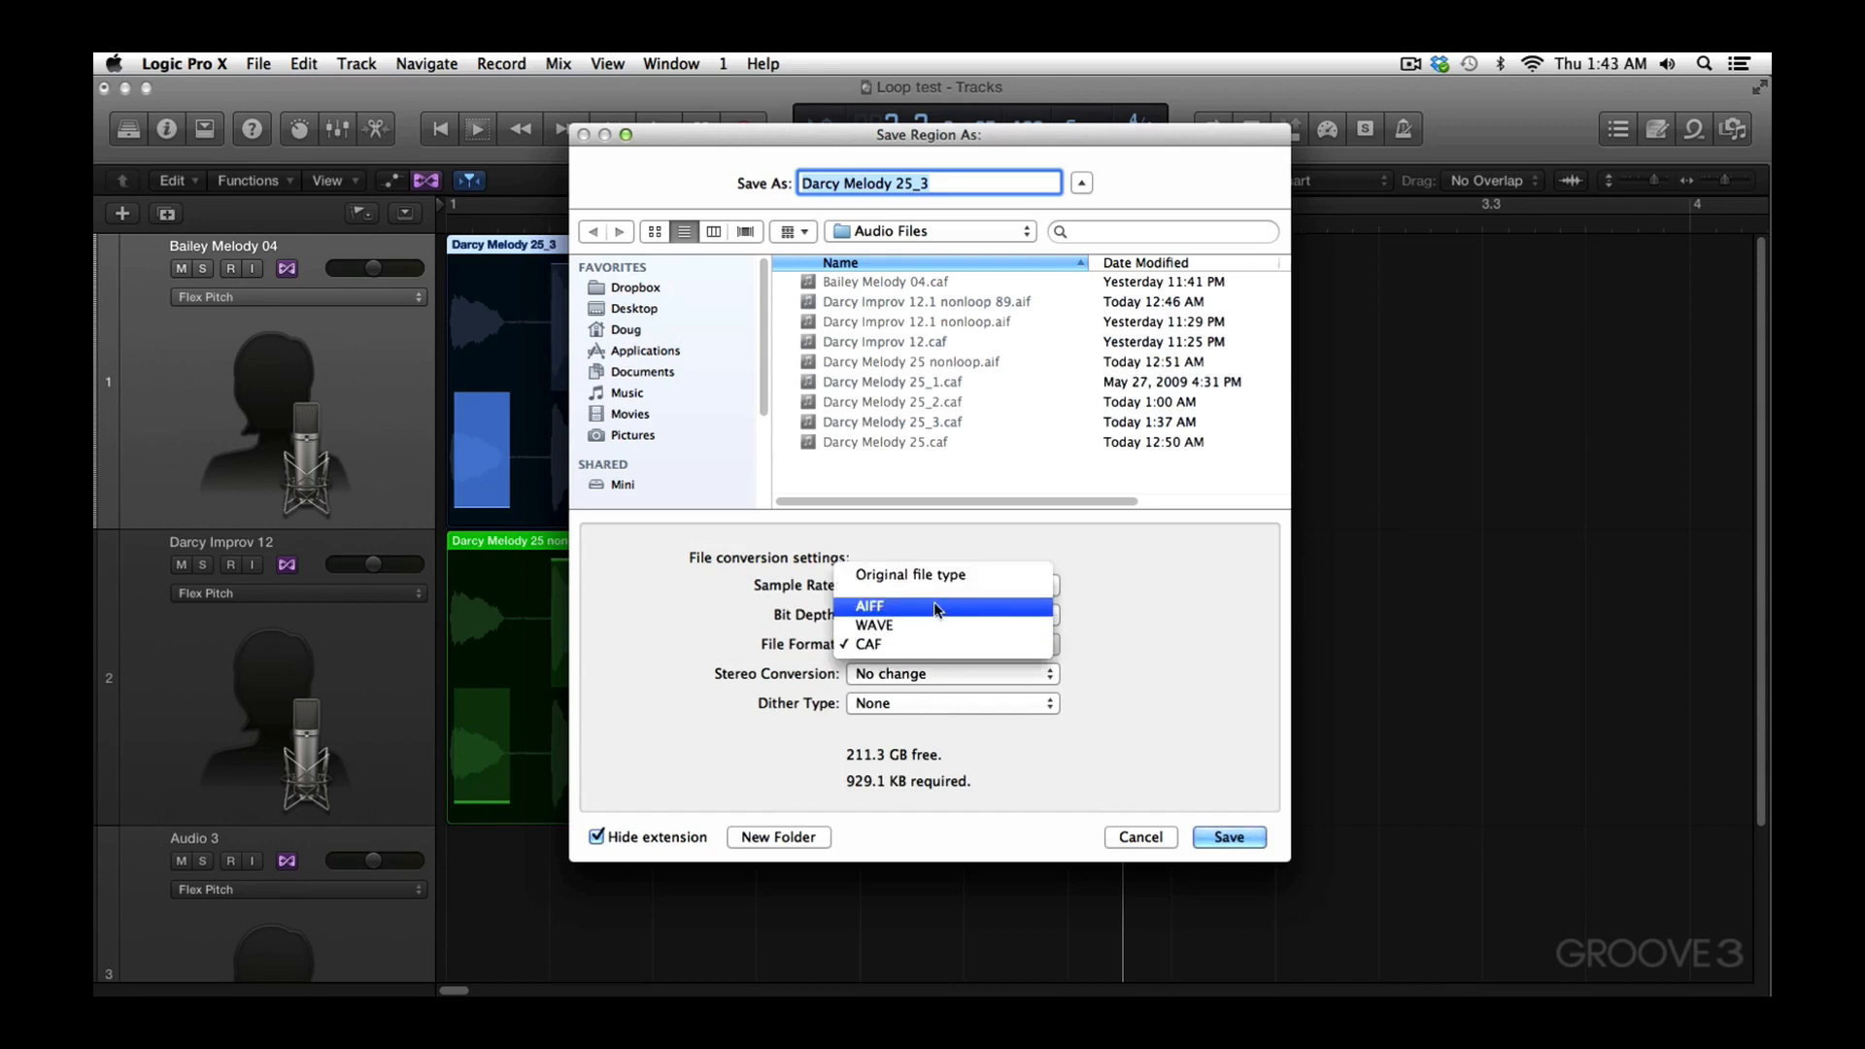
click(935, 608)
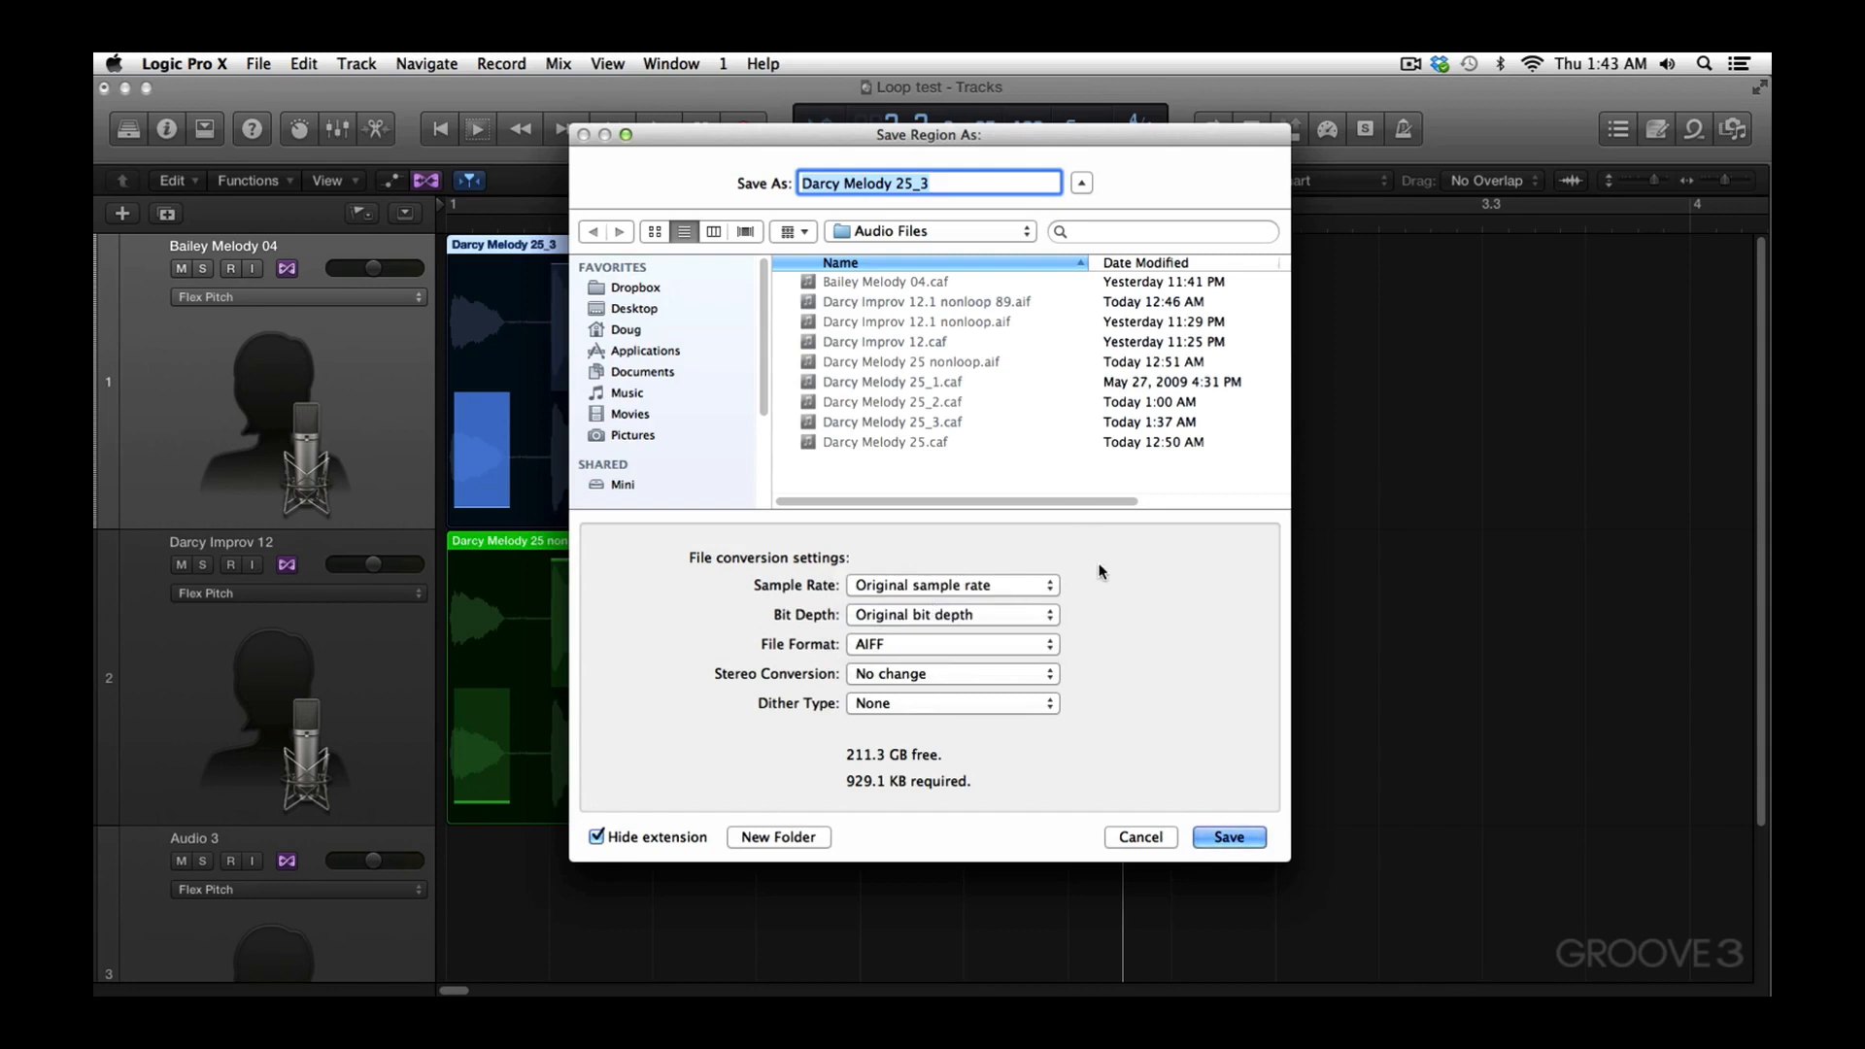
click(1025, 236)
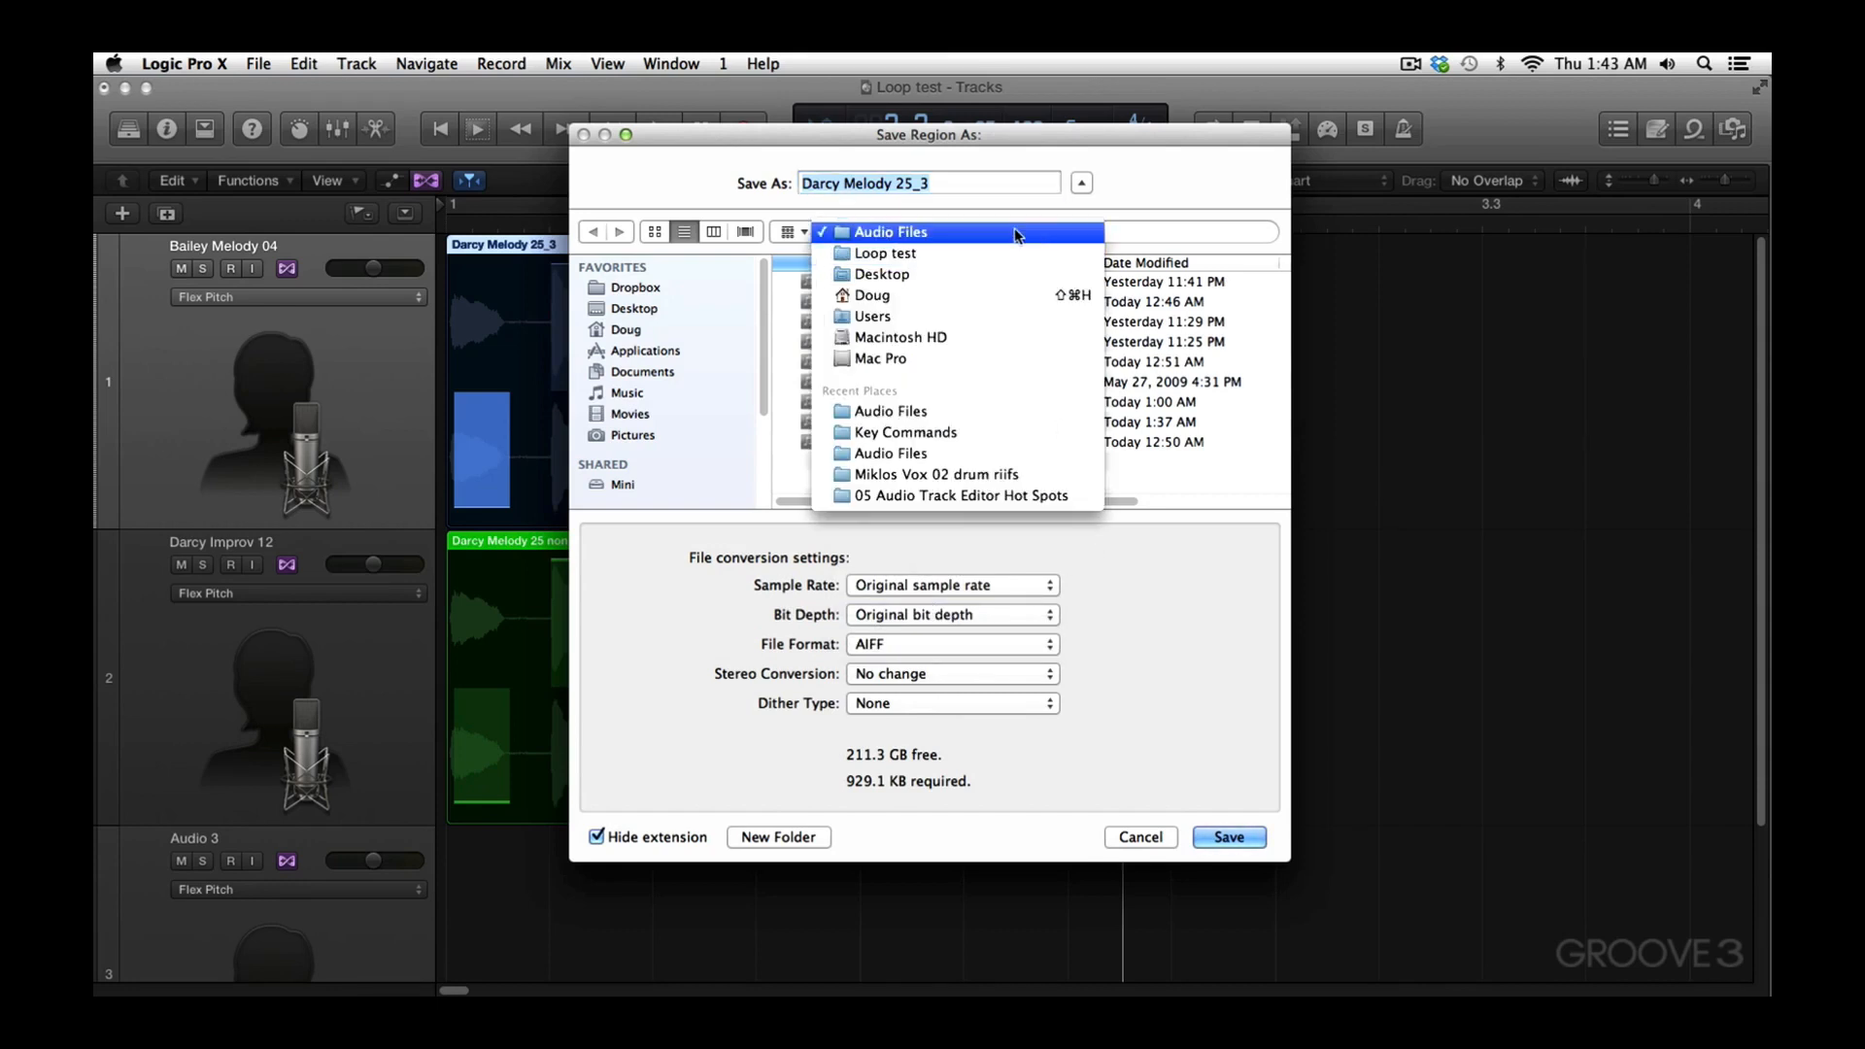
click(1016, 235)
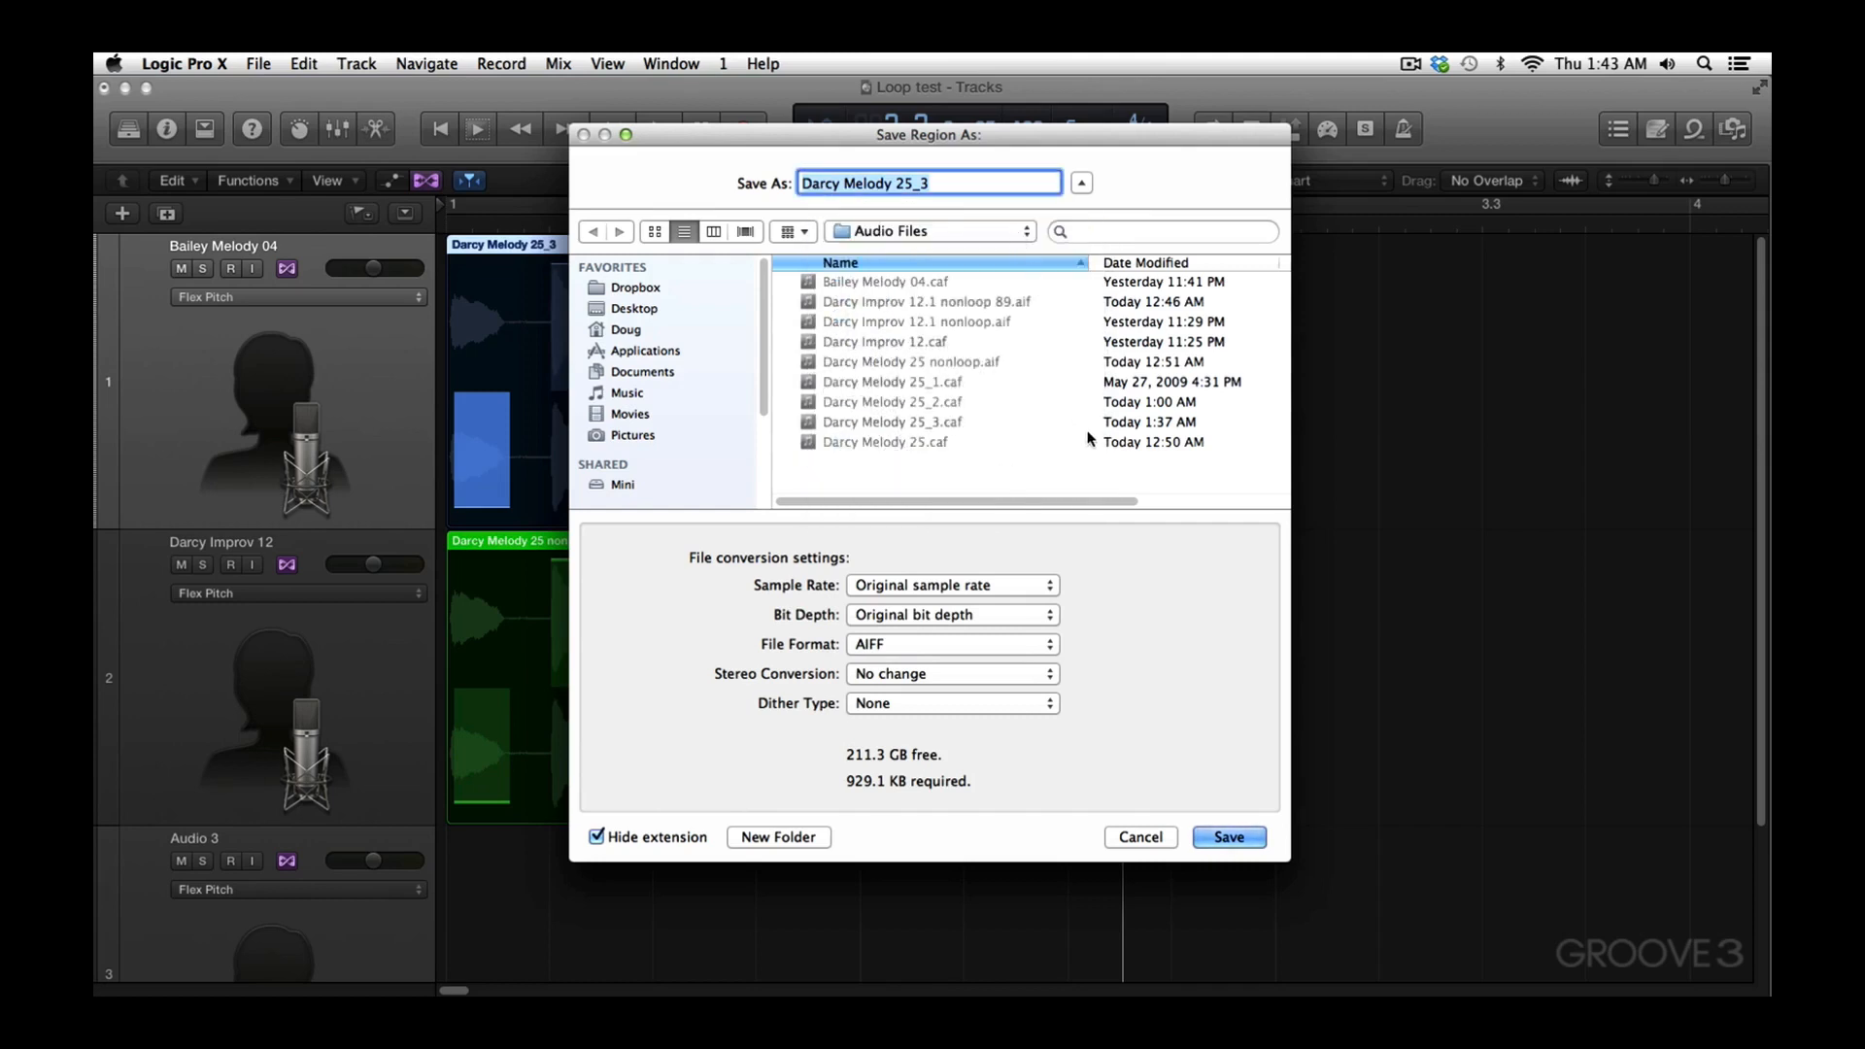
click(1164, 842)
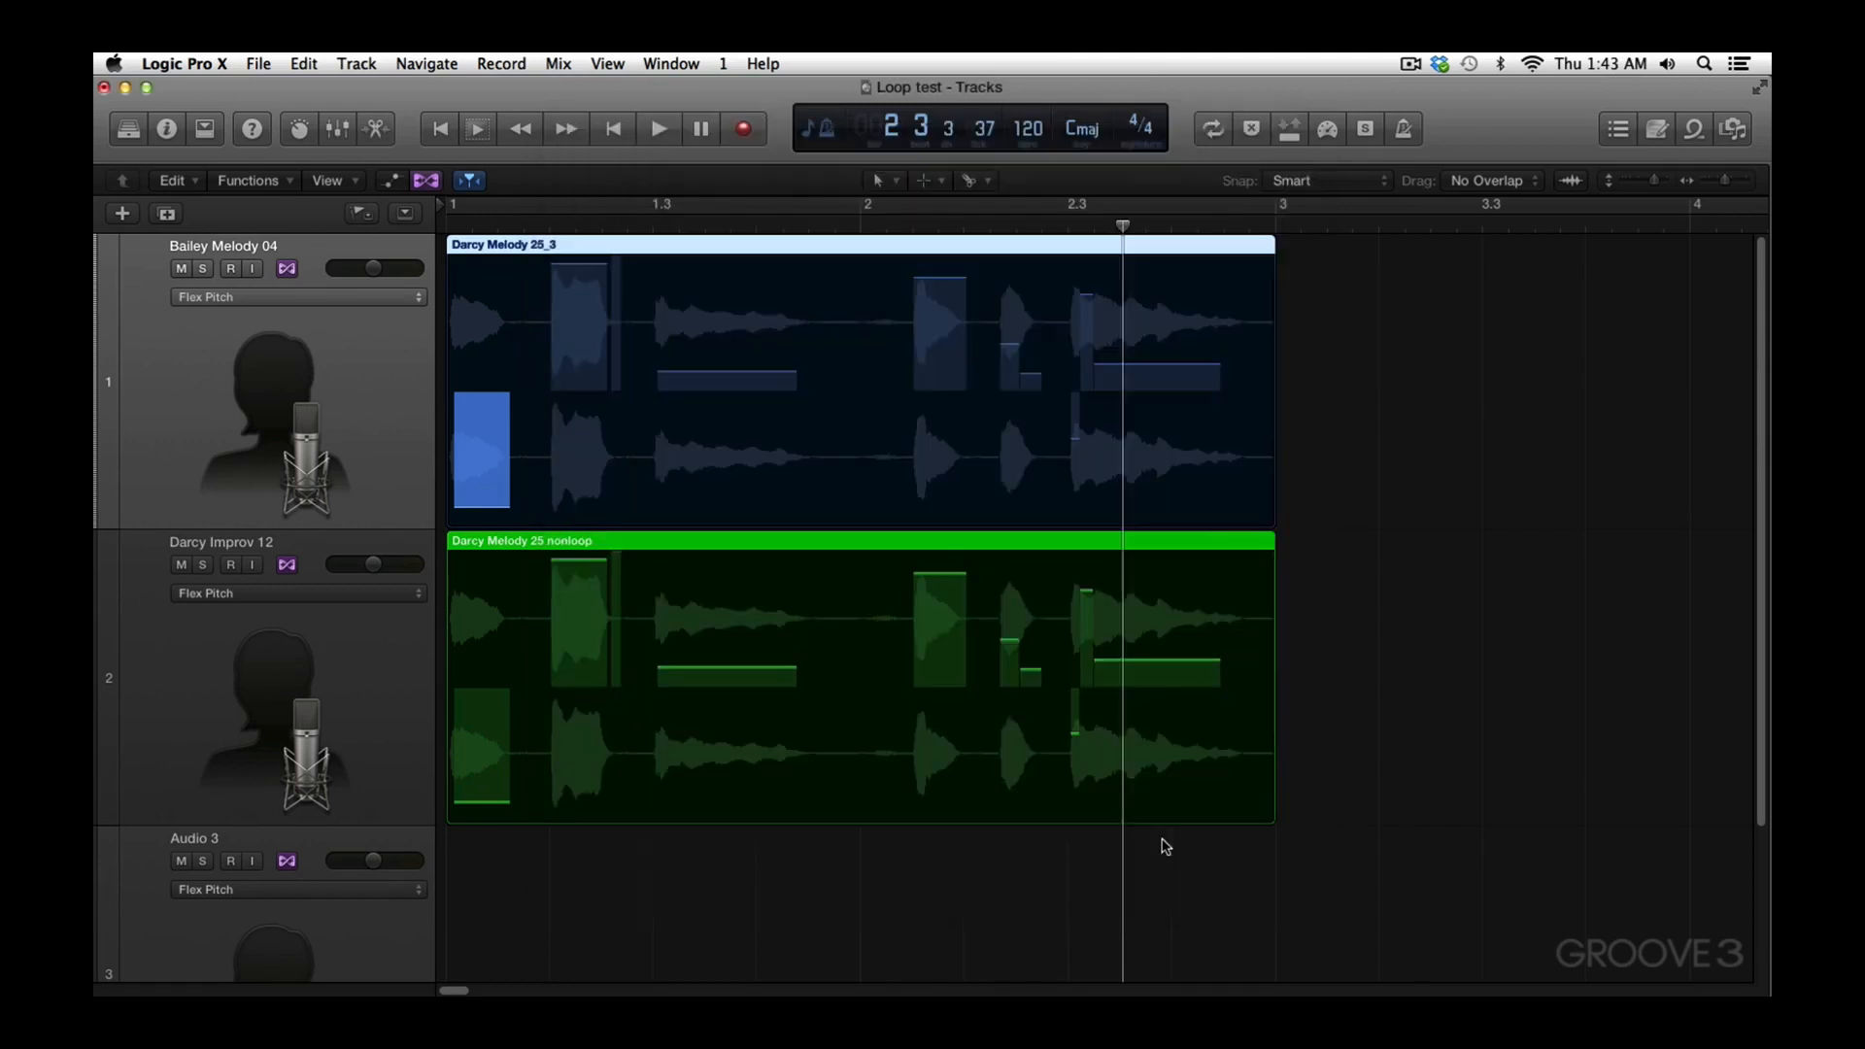
Select Darcy Melody 25 nonloop, then solo the Bailey Melody 04 track and play it from bar 1
click(785, 546)
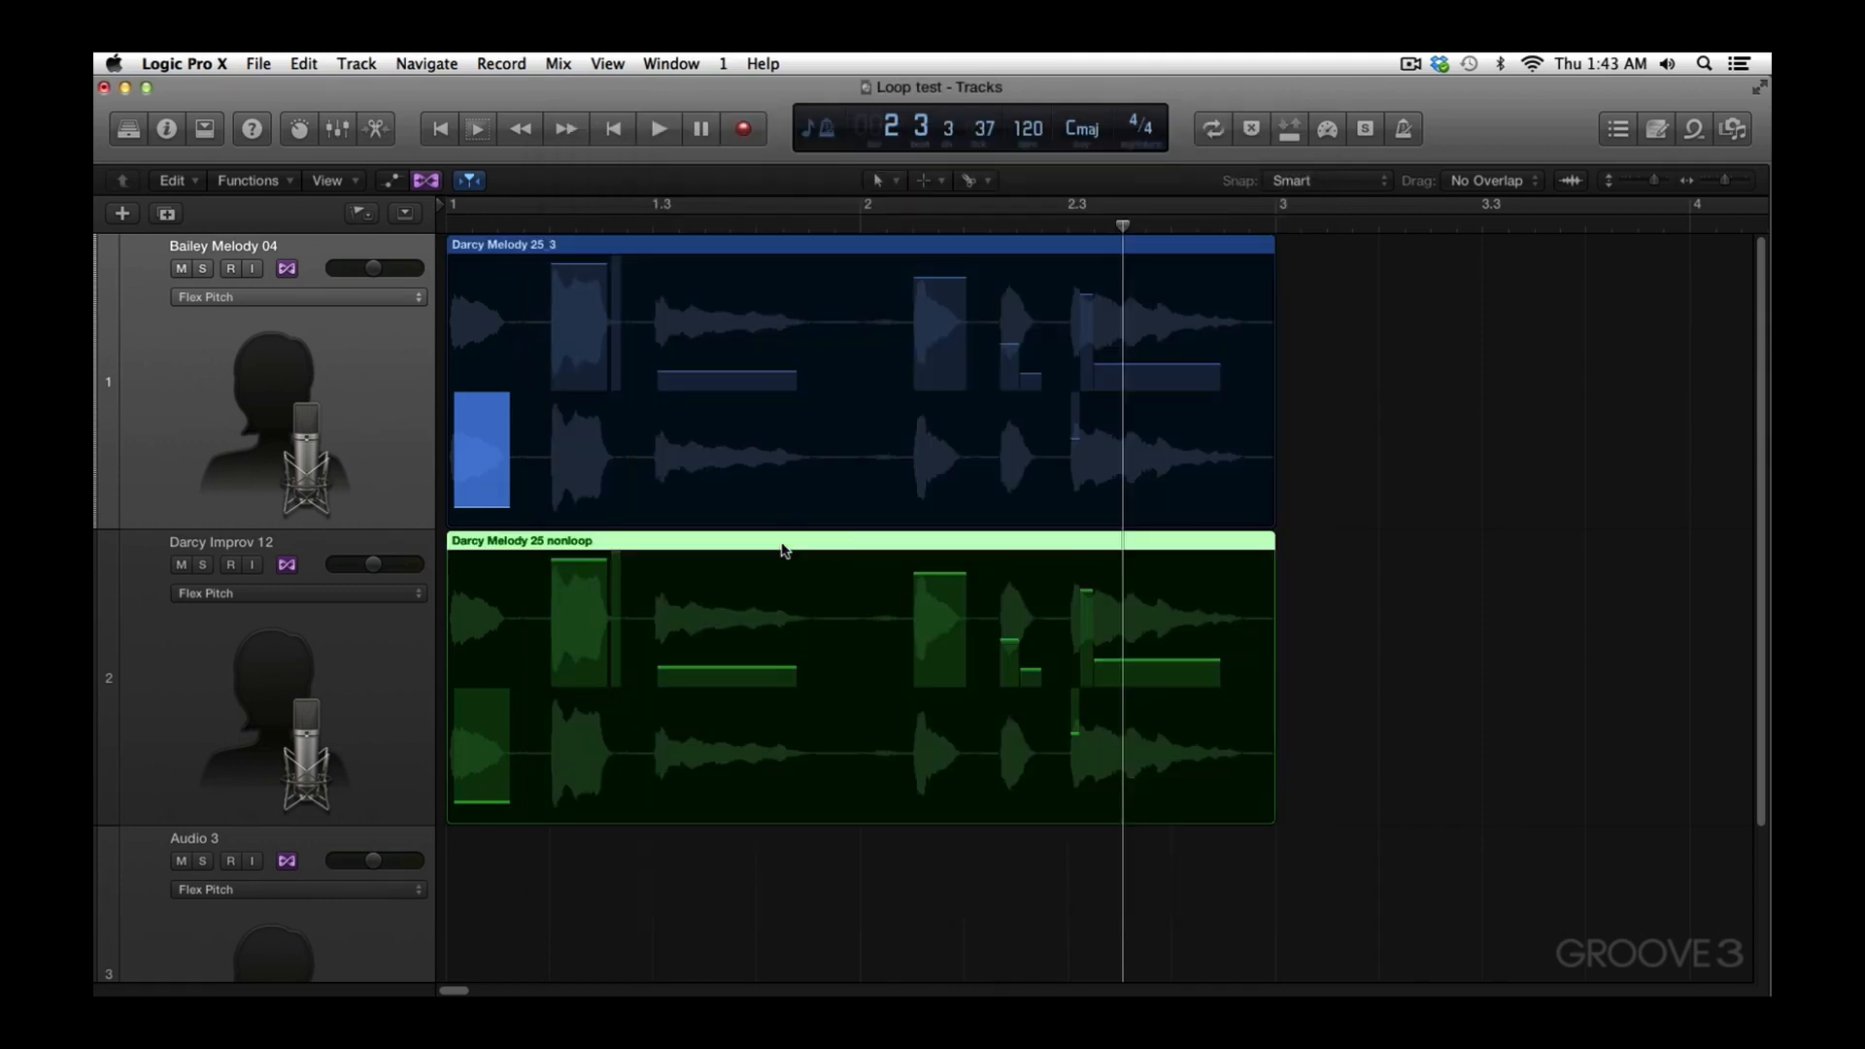
click(447, 227)
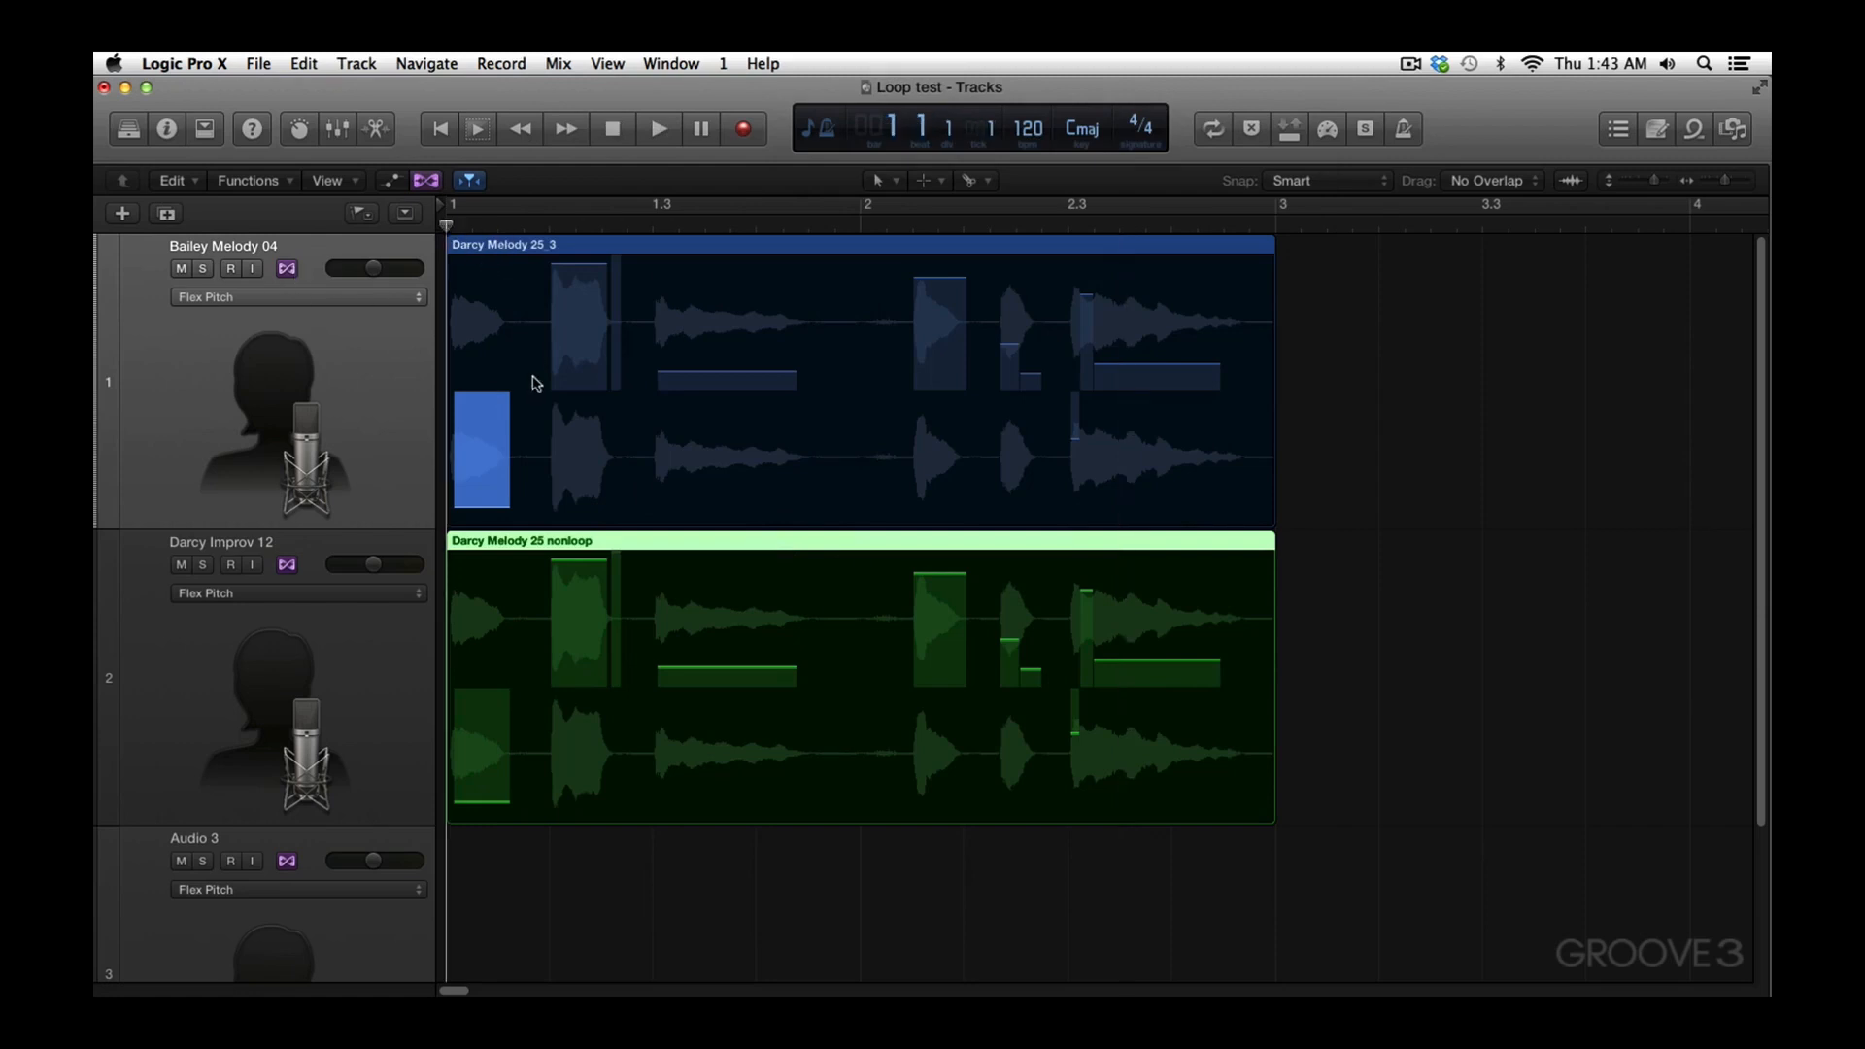
click(210, 271)
key(space)
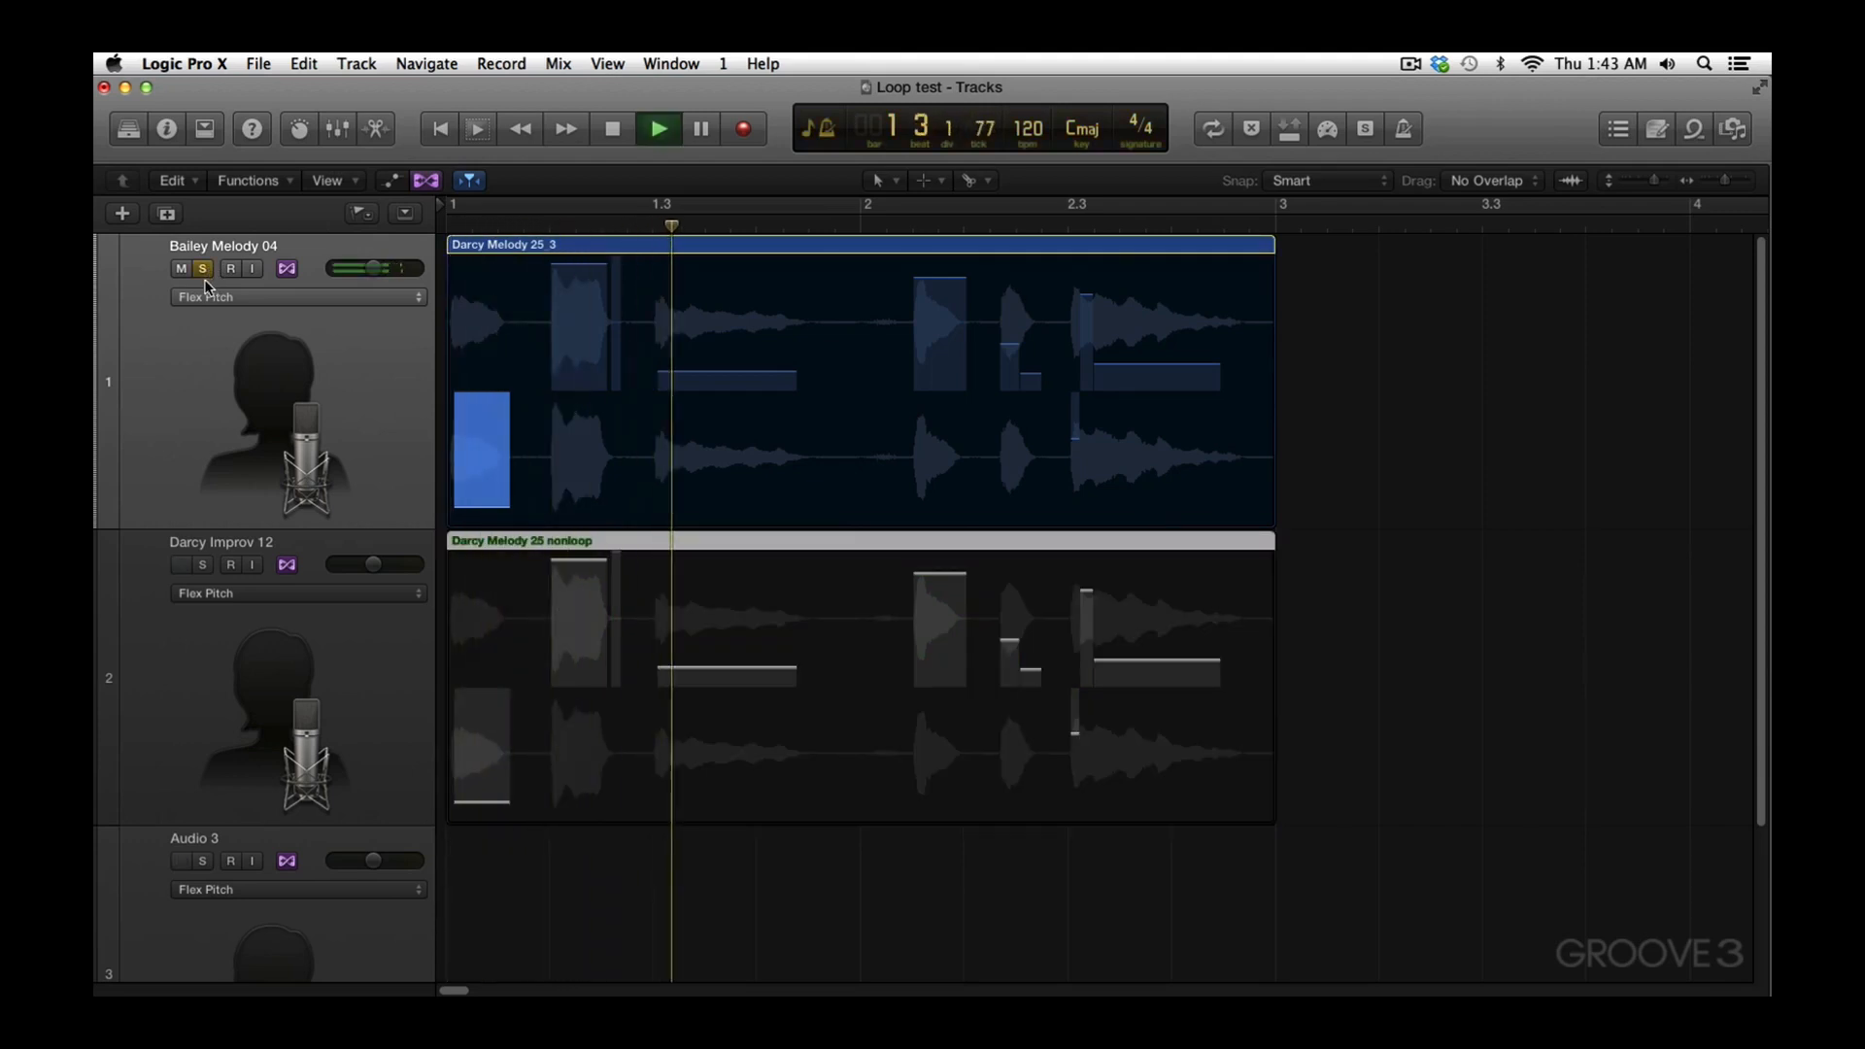
key(space)
Switch the solo from Bailey Melody 04 to the Darcy Improv 12 track and play it for comparison
click(203, 270)
click(203, 565)
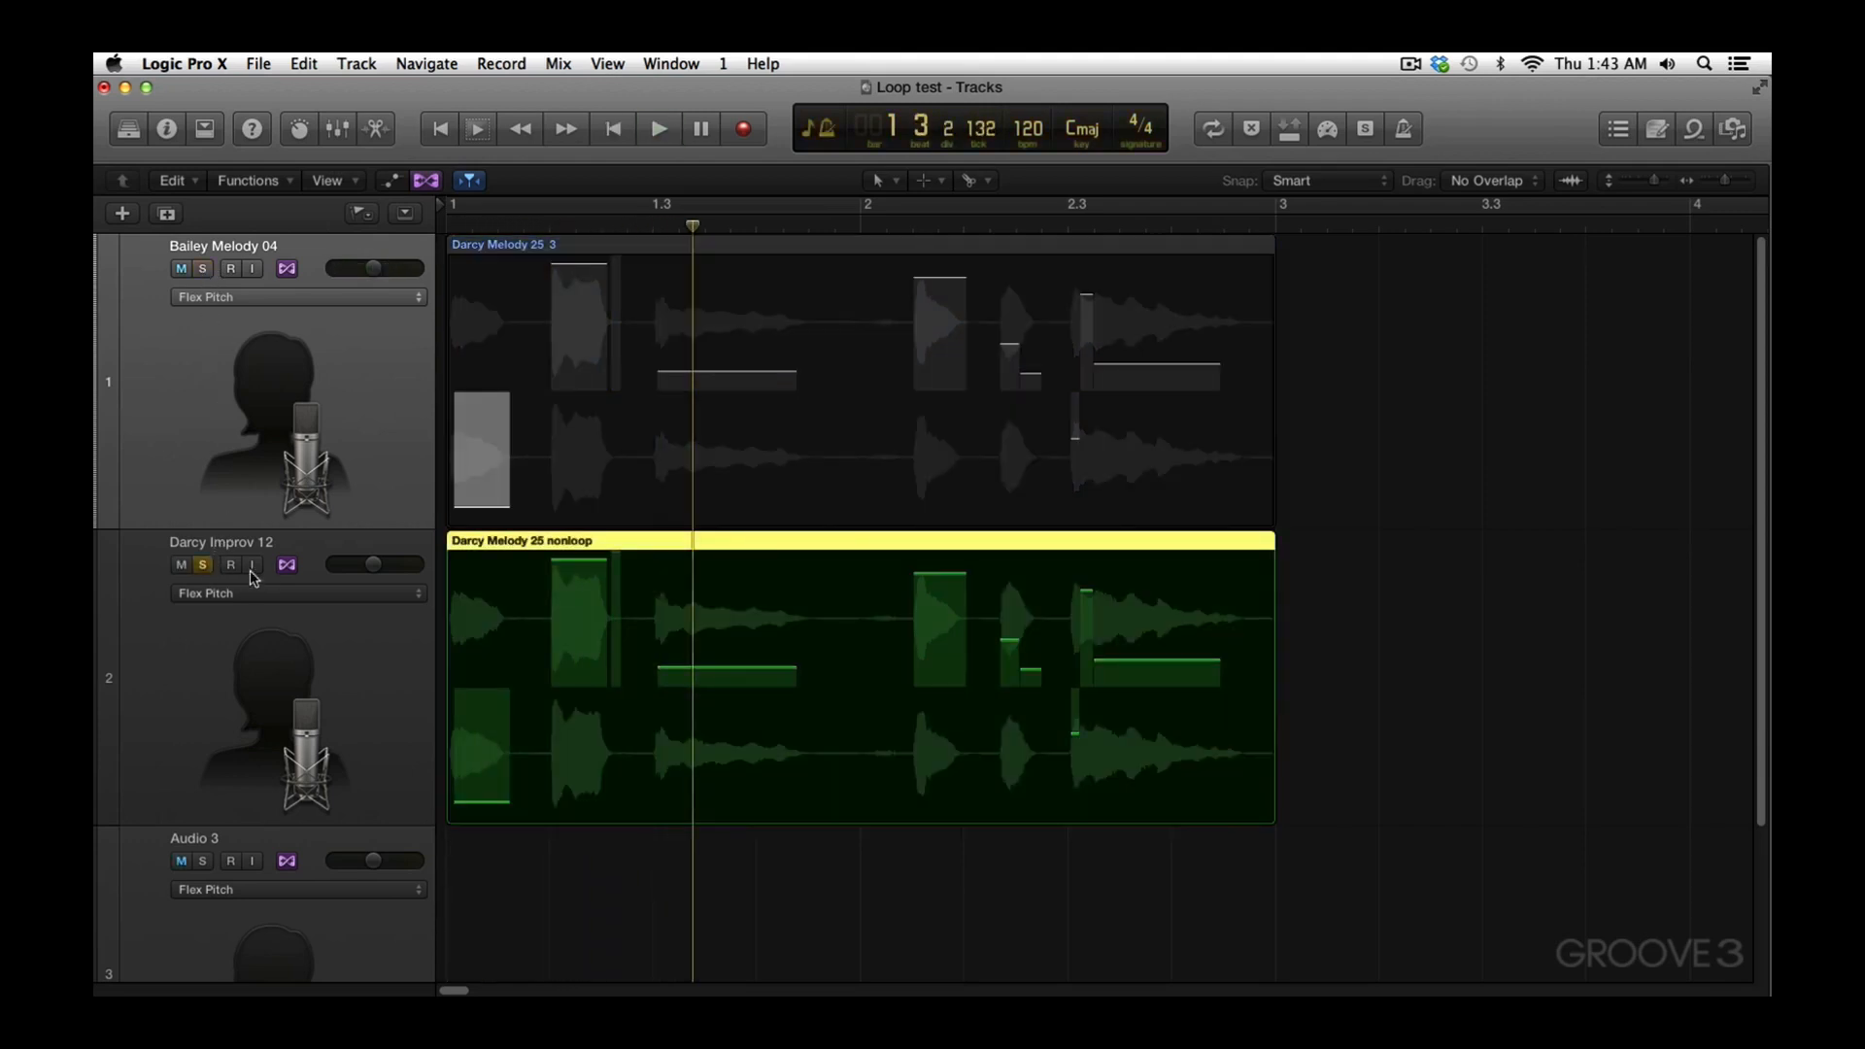
key(space)
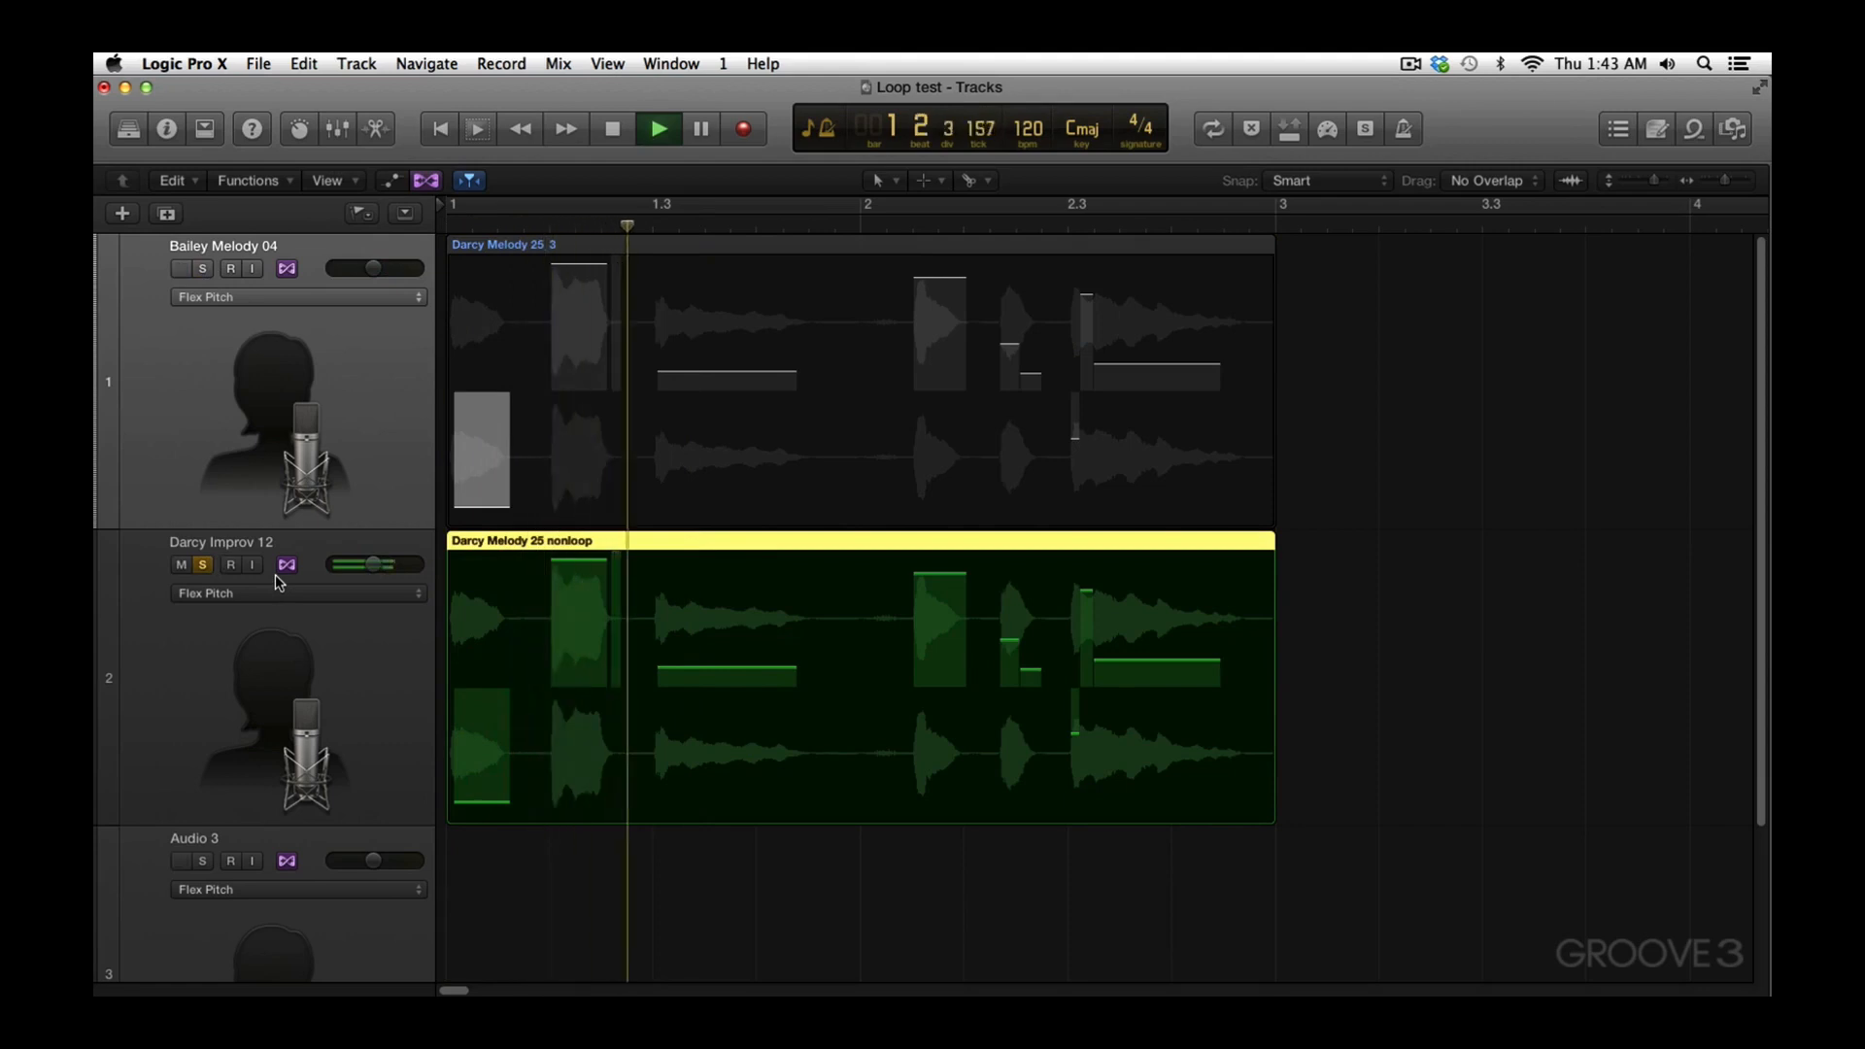
key(space)
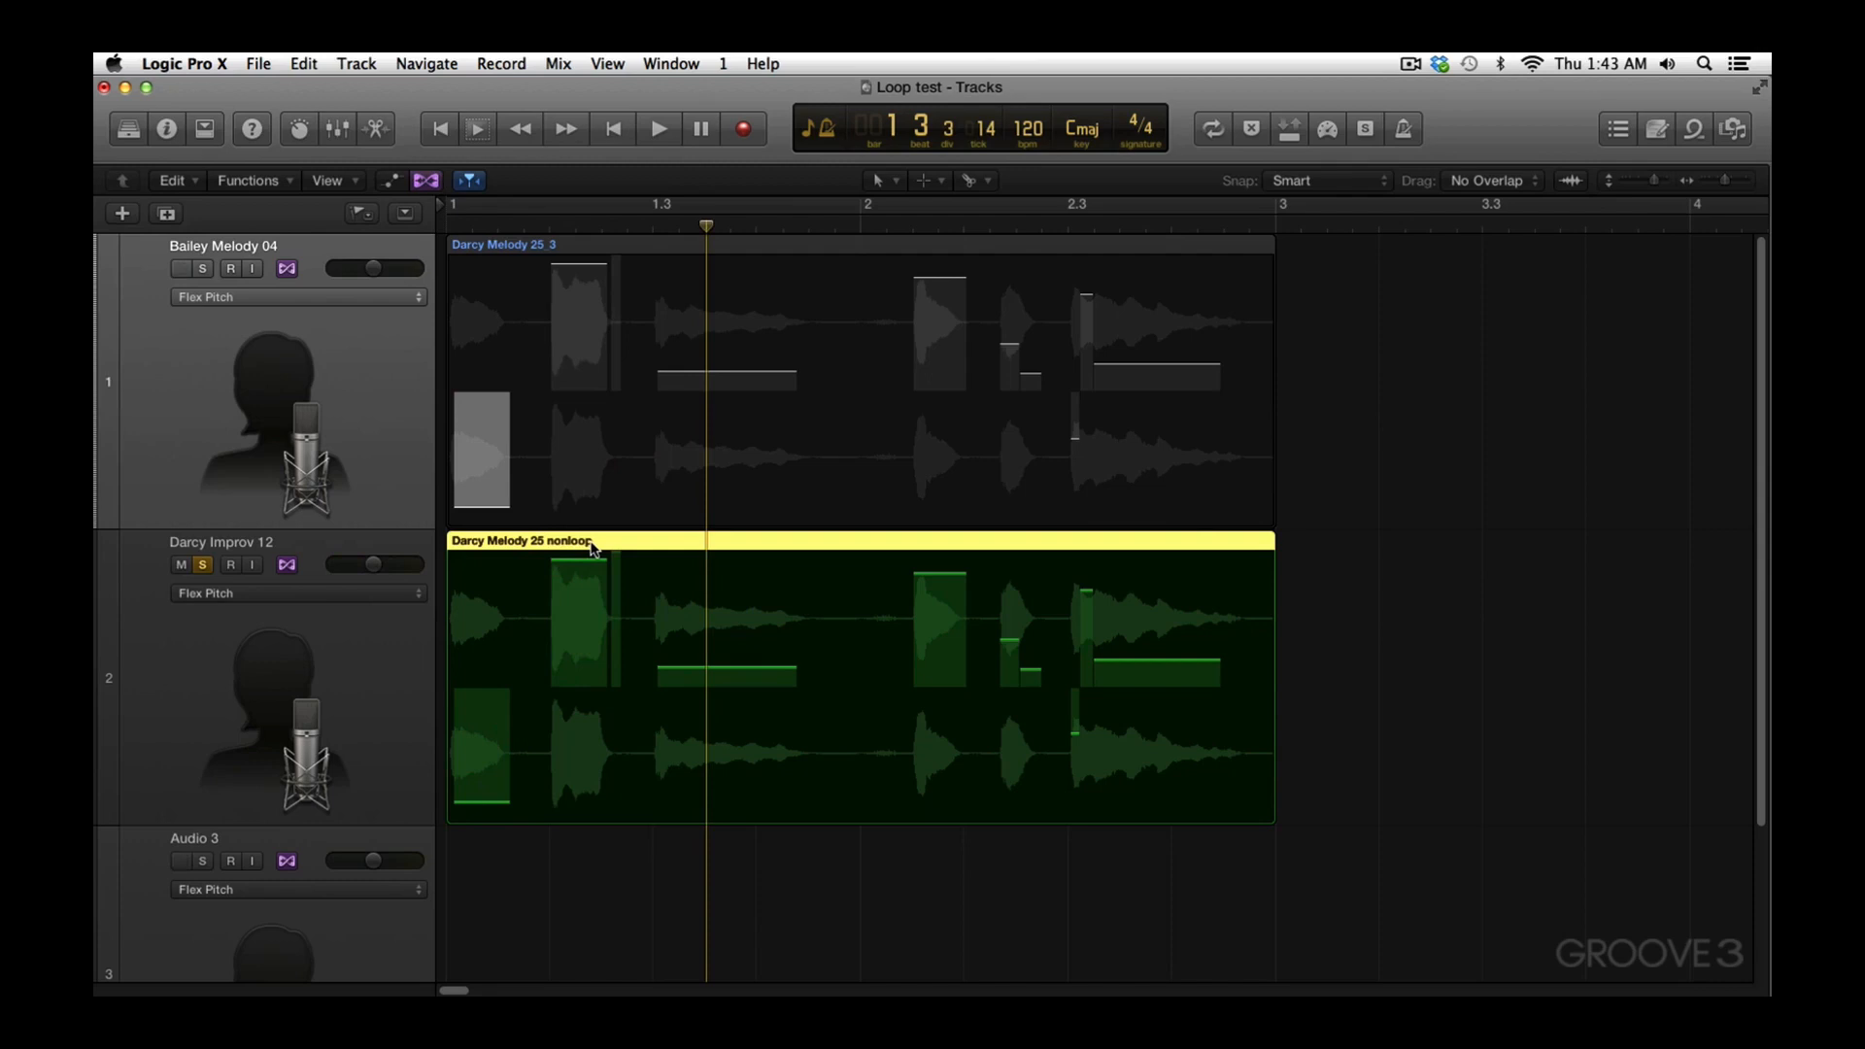
Audition Darcy Melody 25 nonloop in the Audio Track Editor, select its first note, and hide the editor
double_click(593, 547)
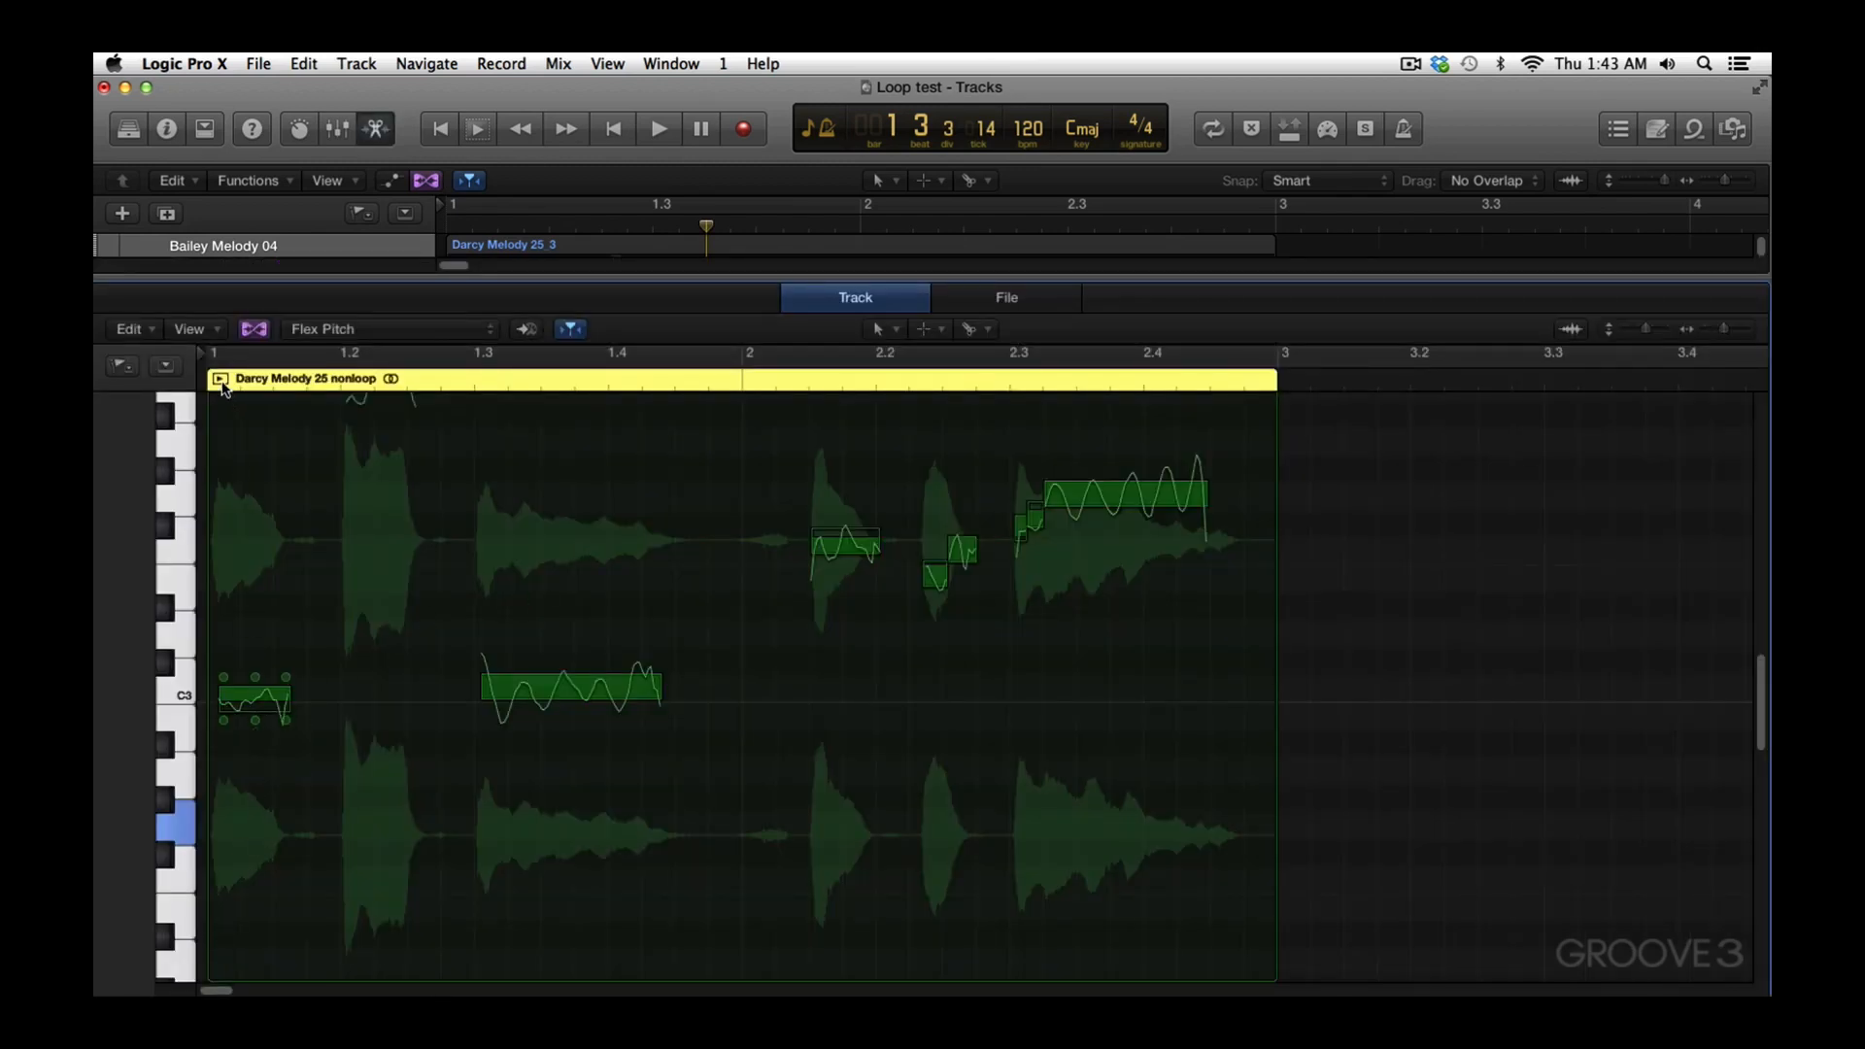
click(221, 379)
key(space)
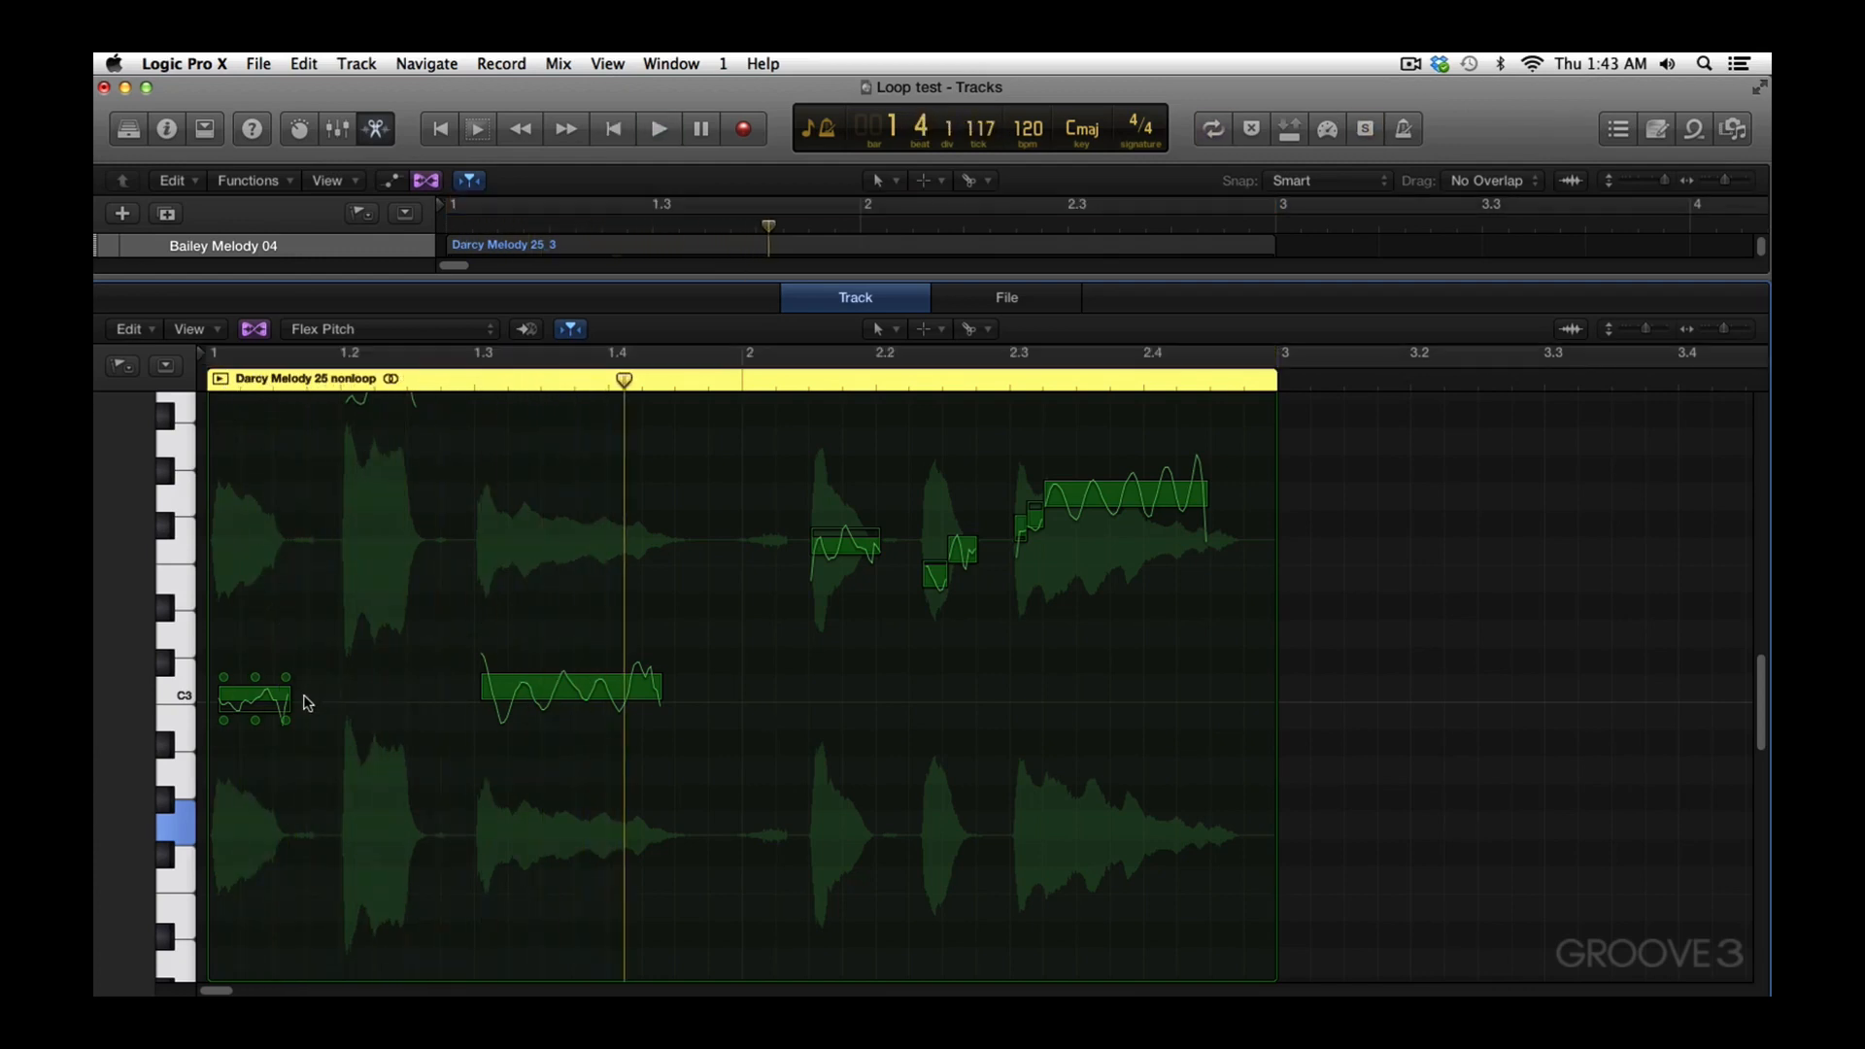
click(242, 695)
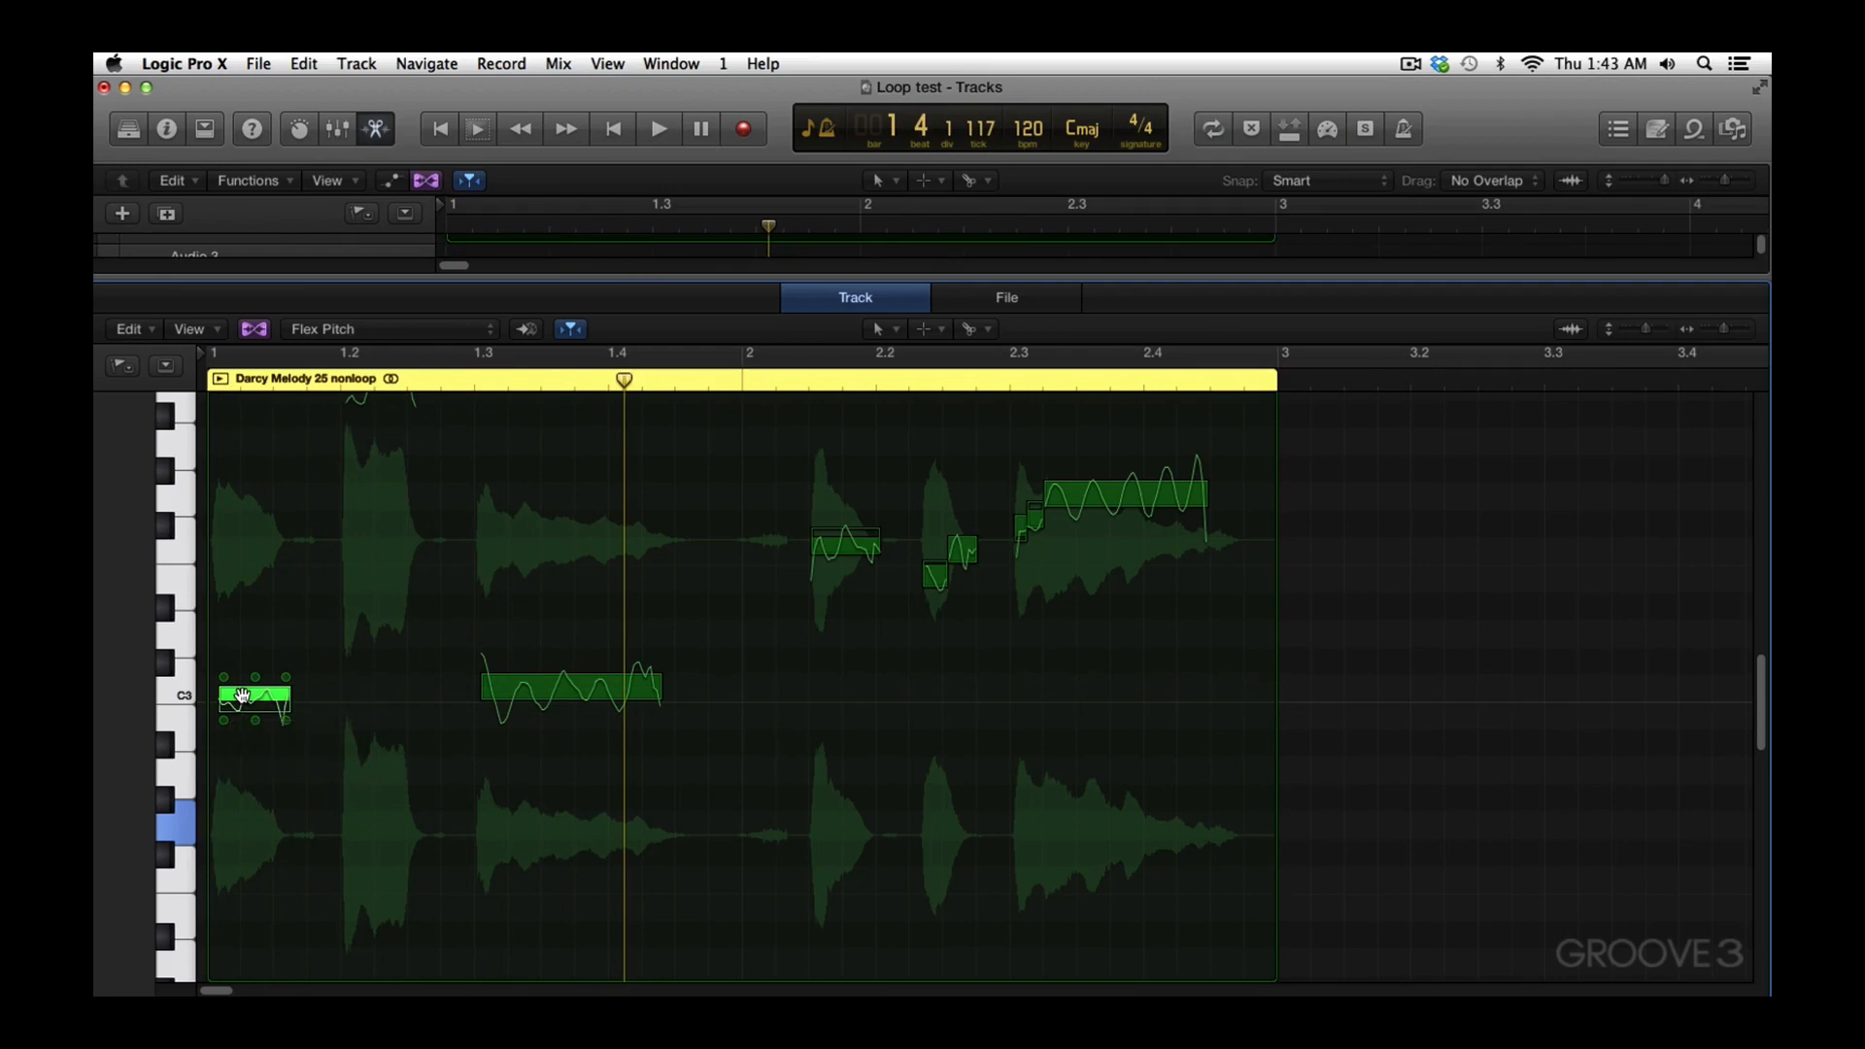
key(e)
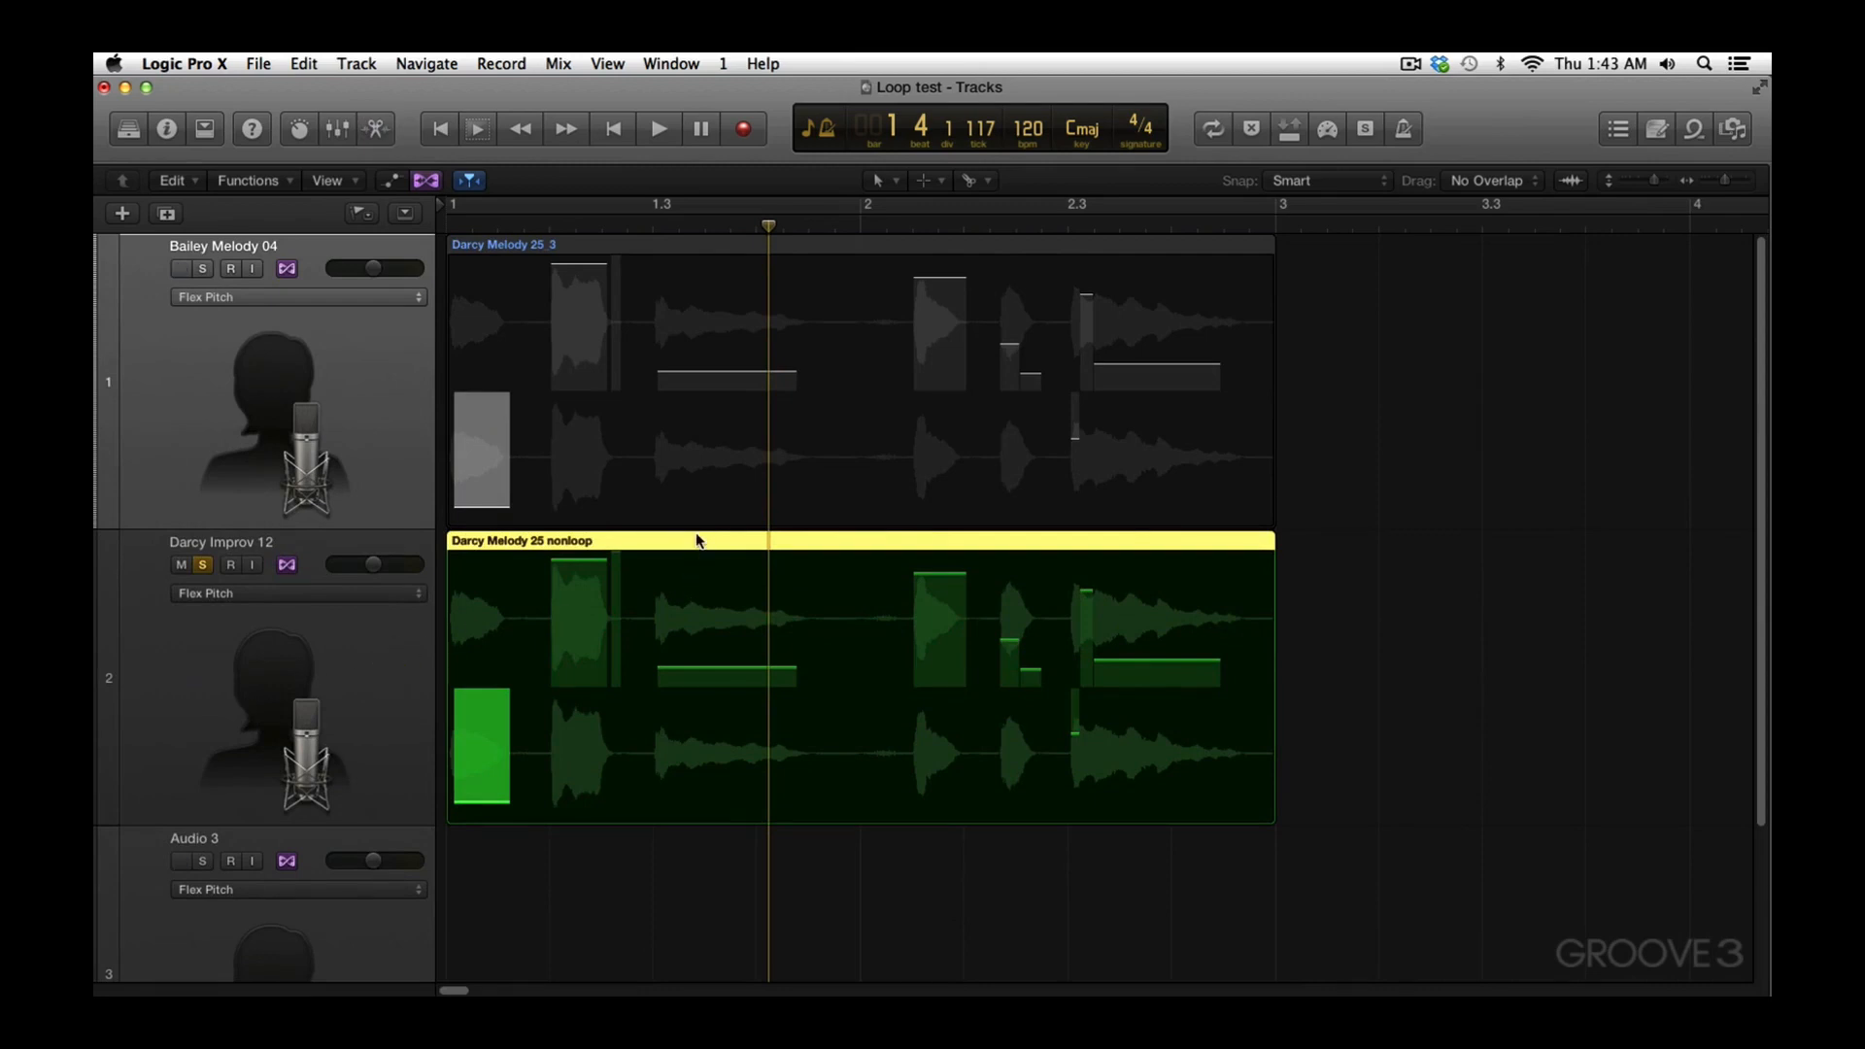
Examine the export options for the Darcy Melody 25 nonloop region, including Add to Loop Library, without choosing one
right_click(696, 542)
mouse_move(788, 838)
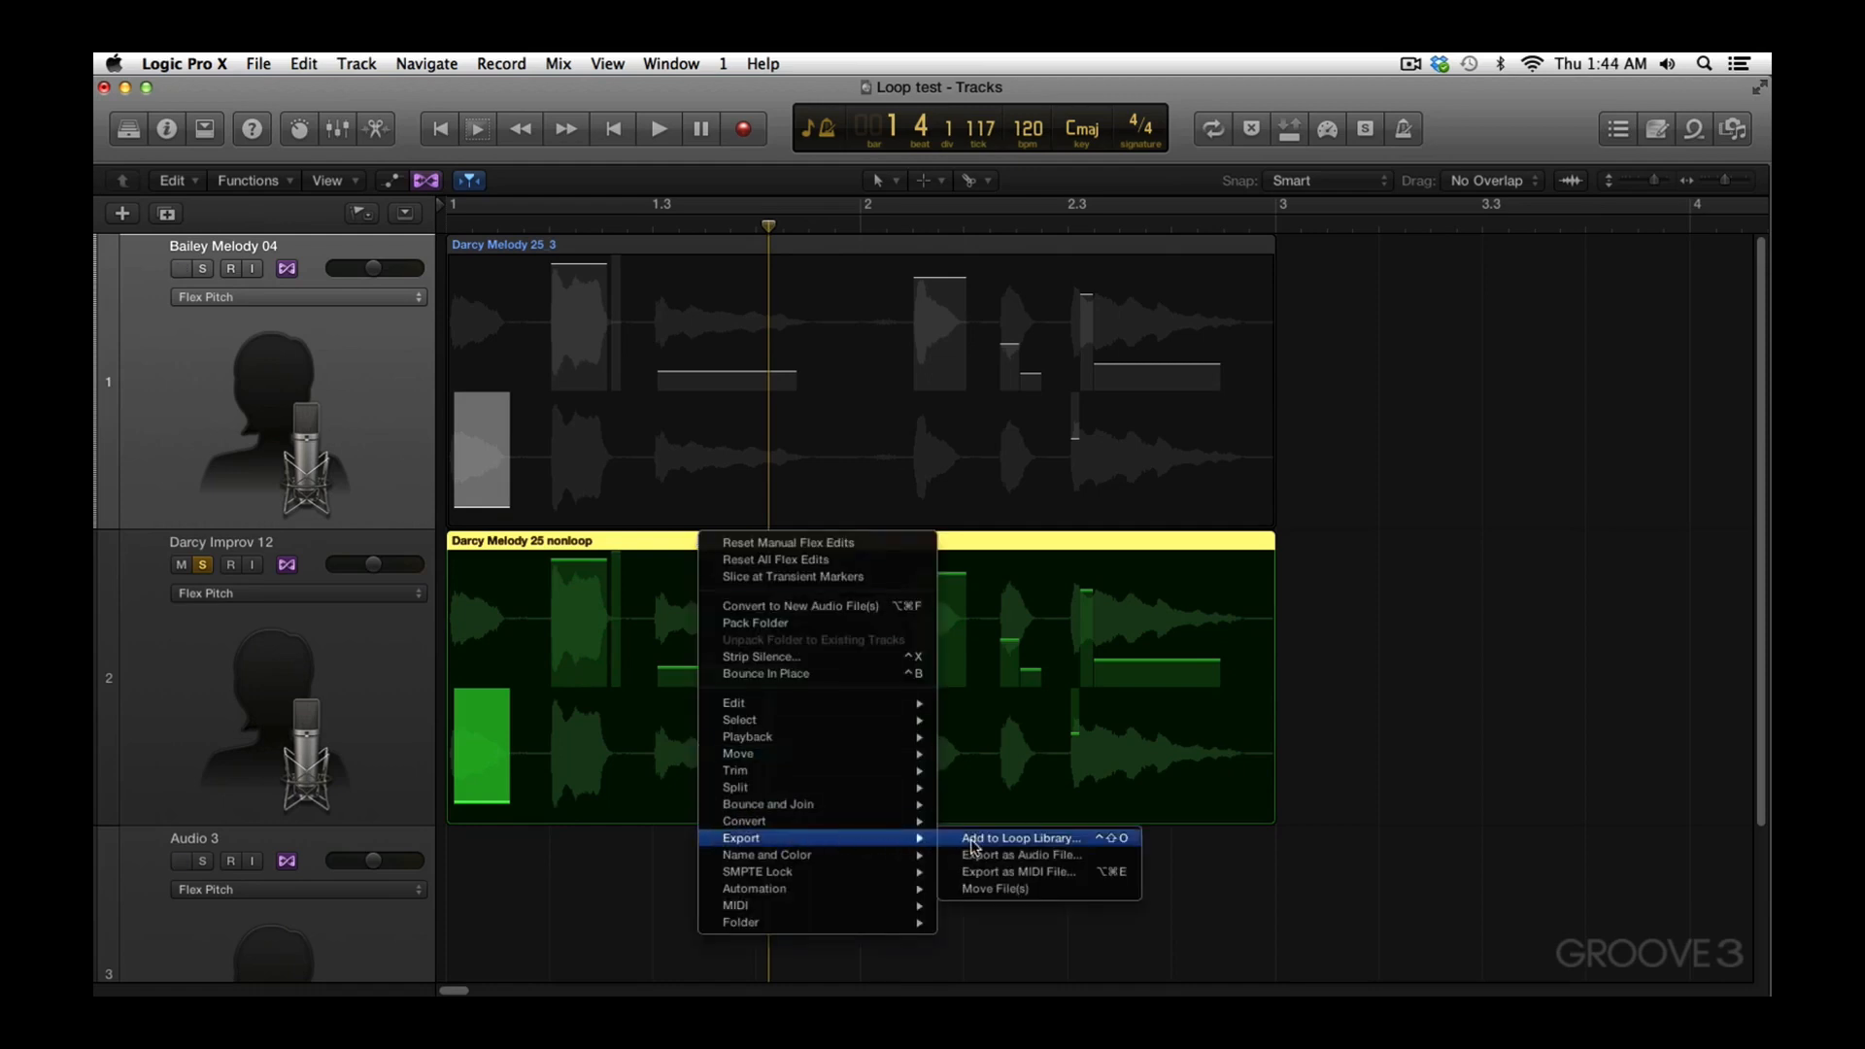
click(615, 877)
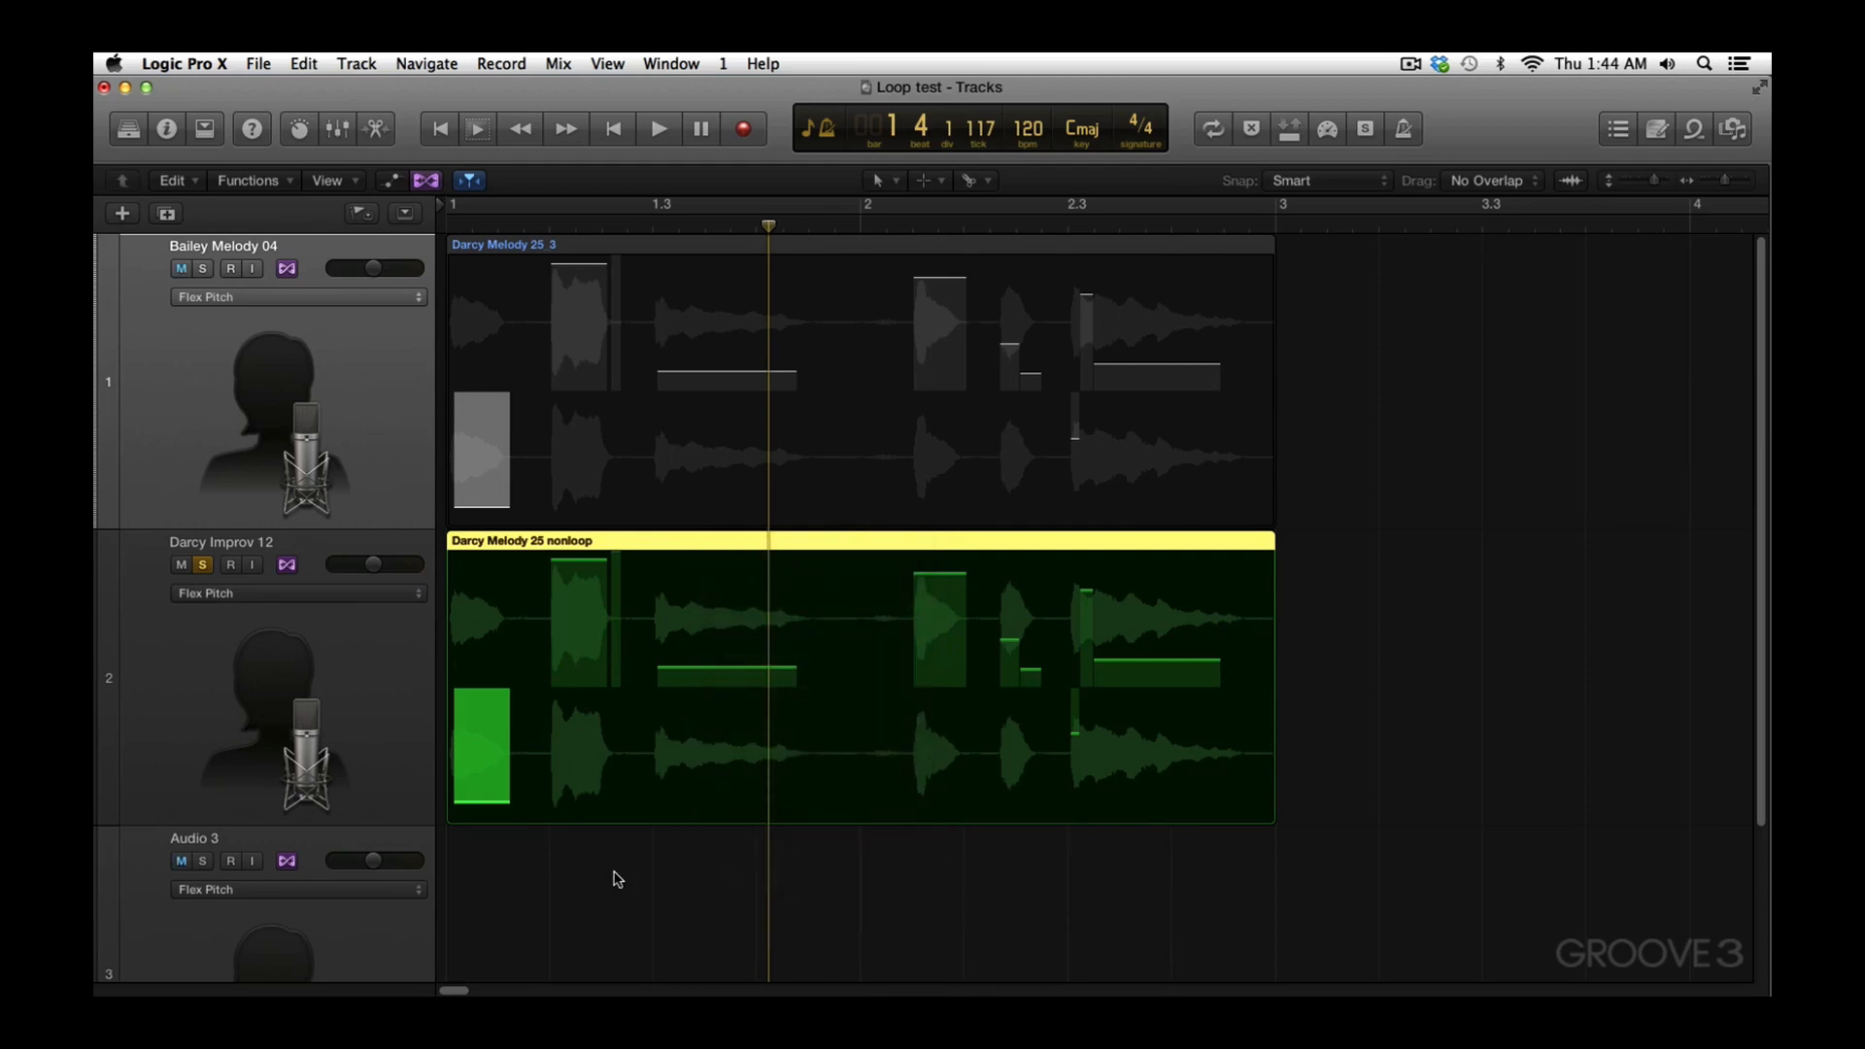
Reopen Darcy Melody 25 nonloop in the Audio Track Editor, audition its opening, and move the playhead back to 1 1 1 121
double_click(652, 786)
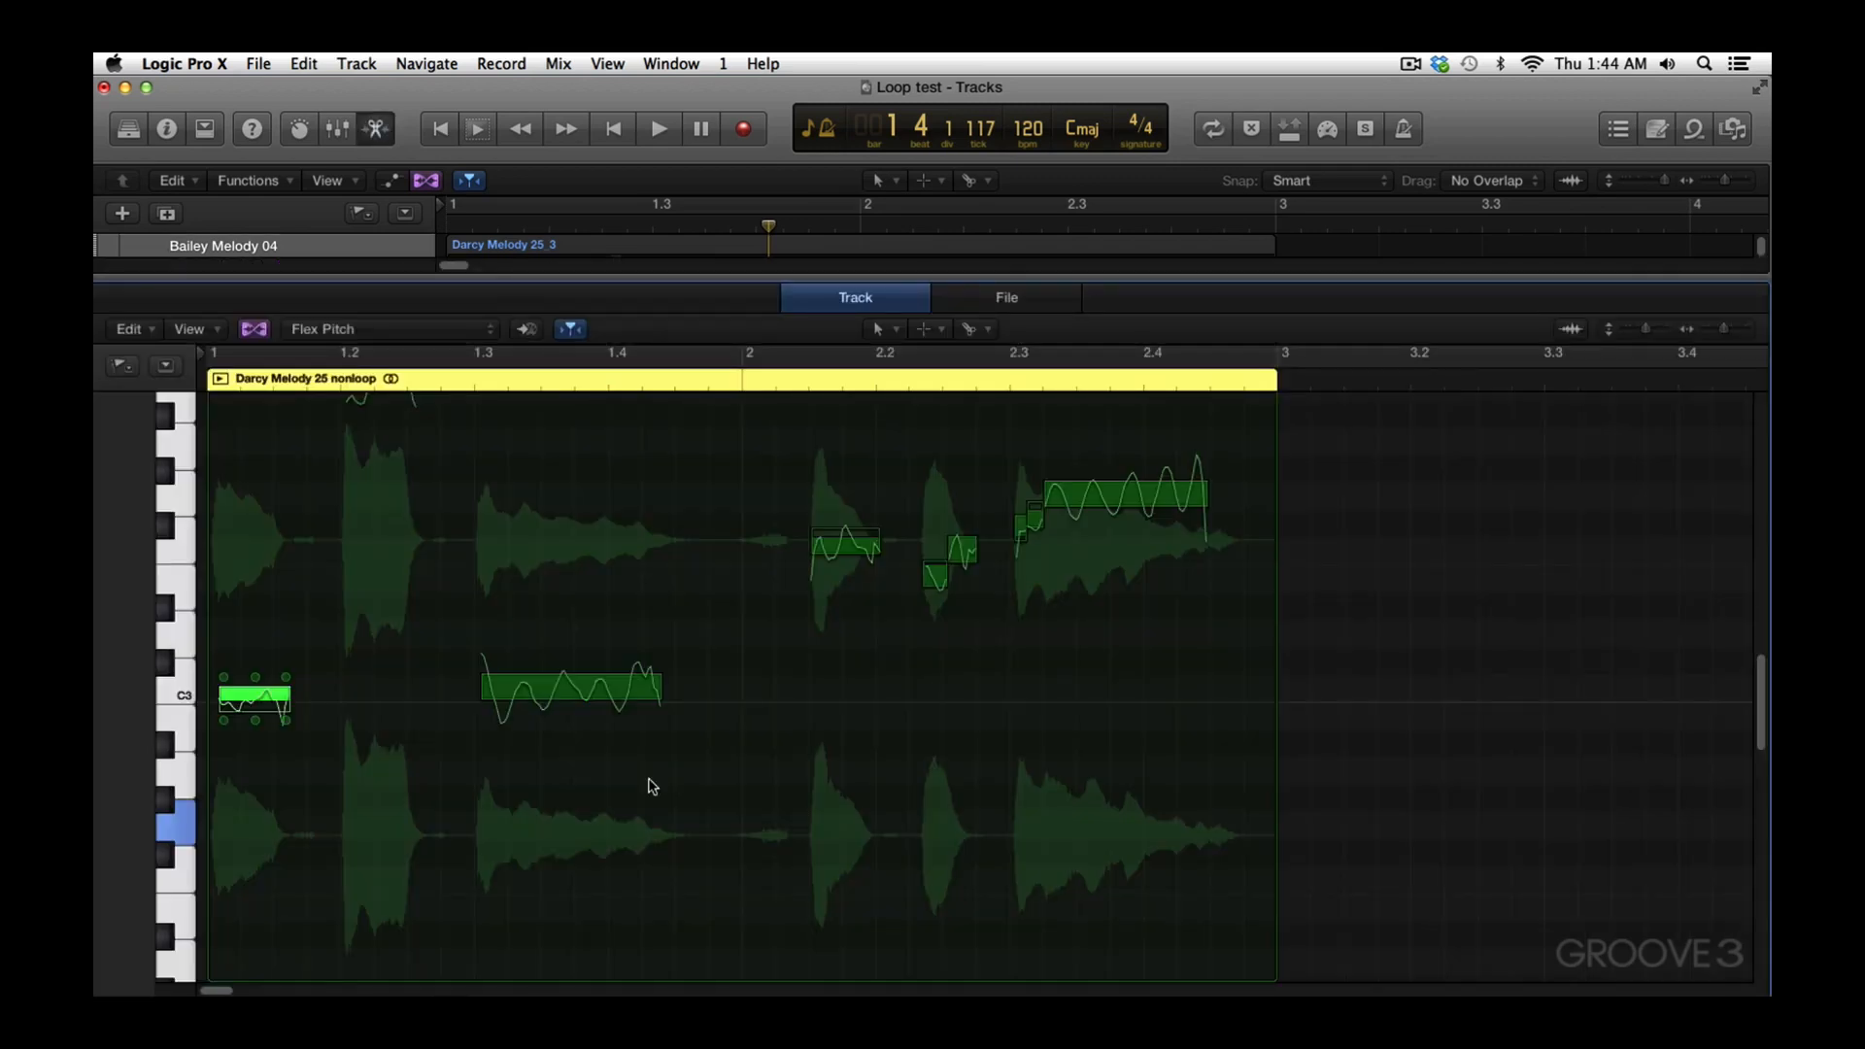
click(220, 378)
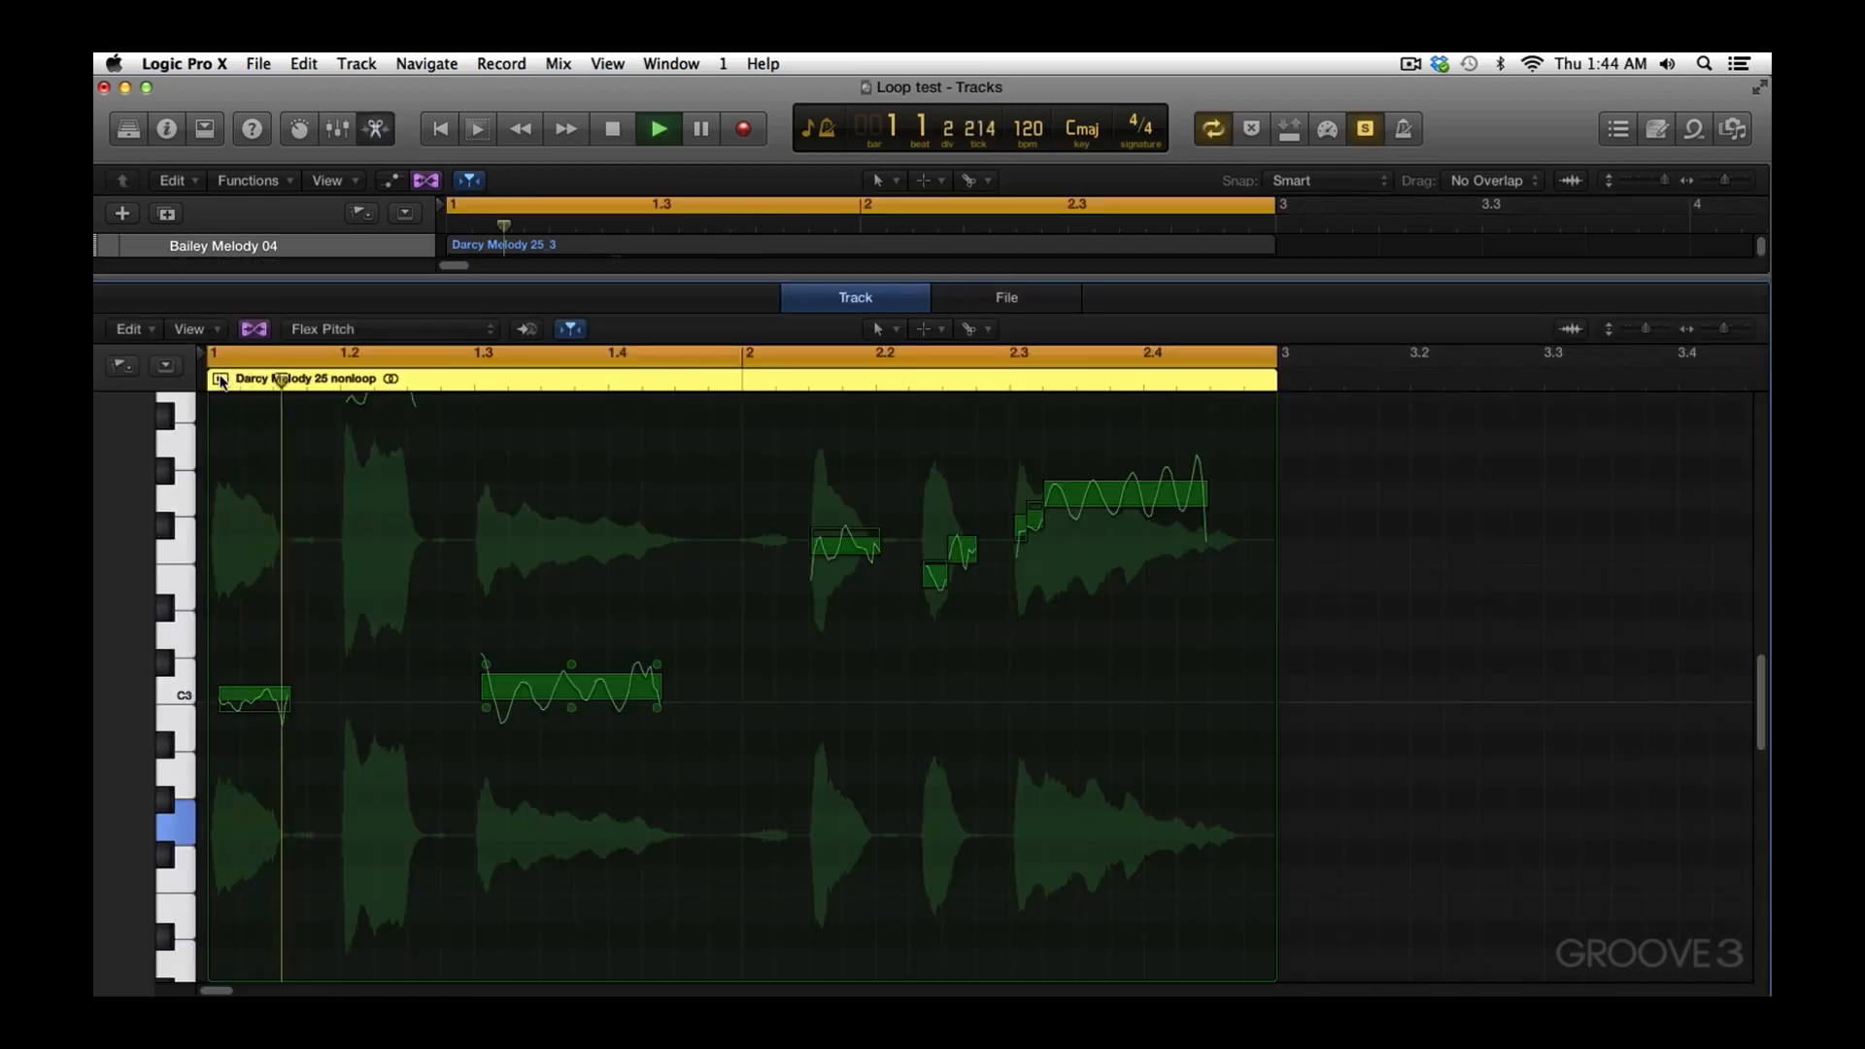
click(221, 379)
click(307, 379)
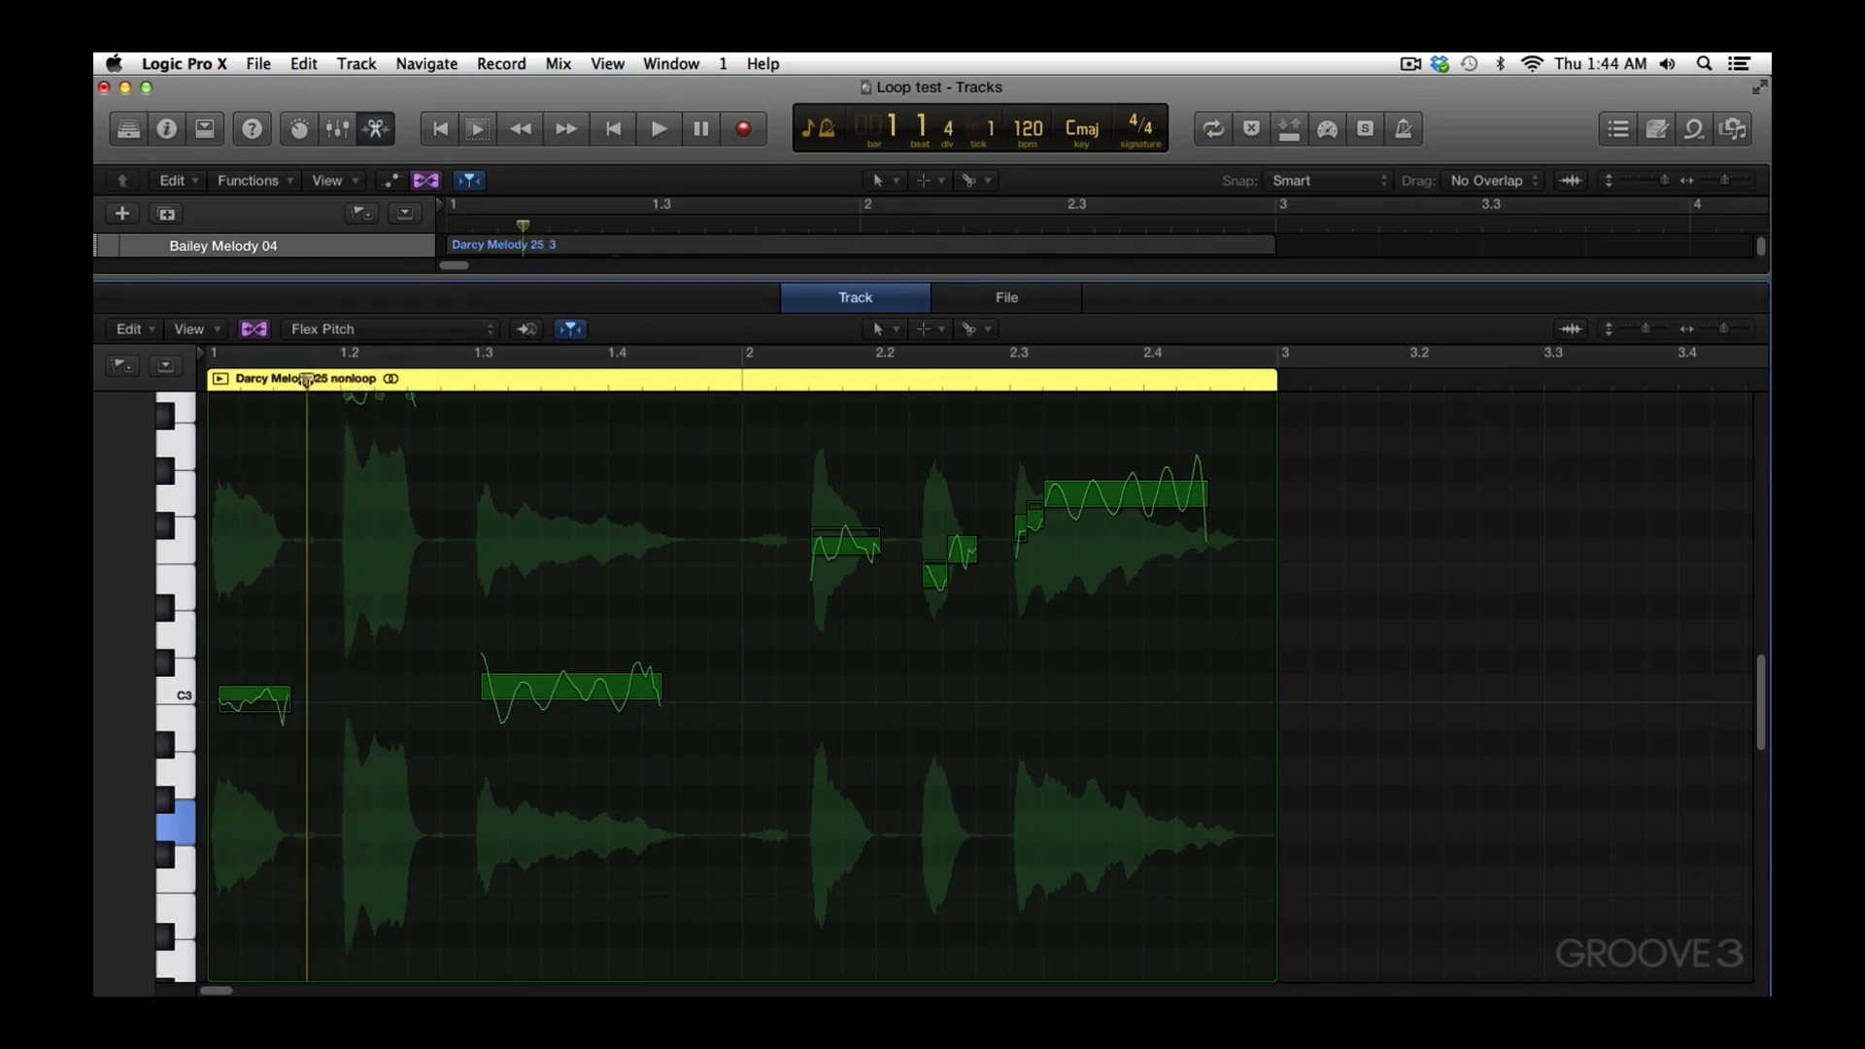
drag(307, 379, 222, 381)
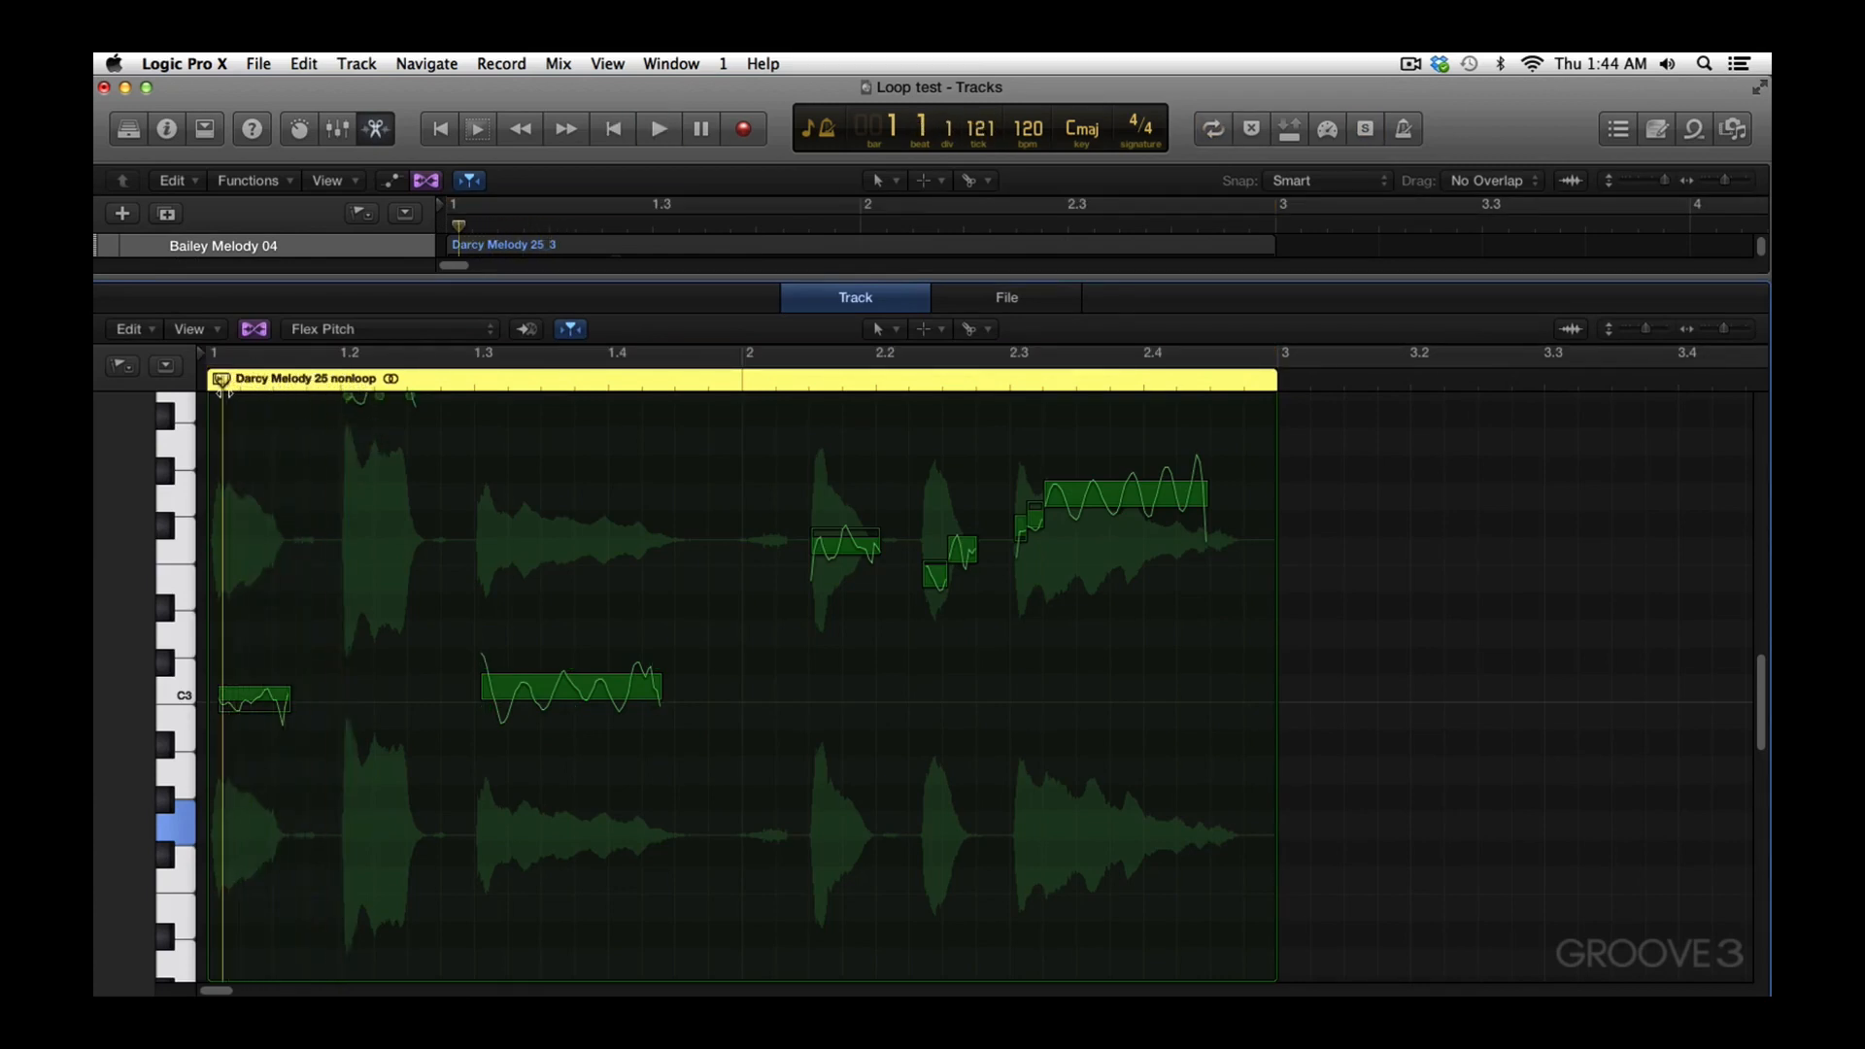
click(258, 697)
Switch the LCD to the Custom display and set the playhead to 3 2 3 1
click(818, 129)
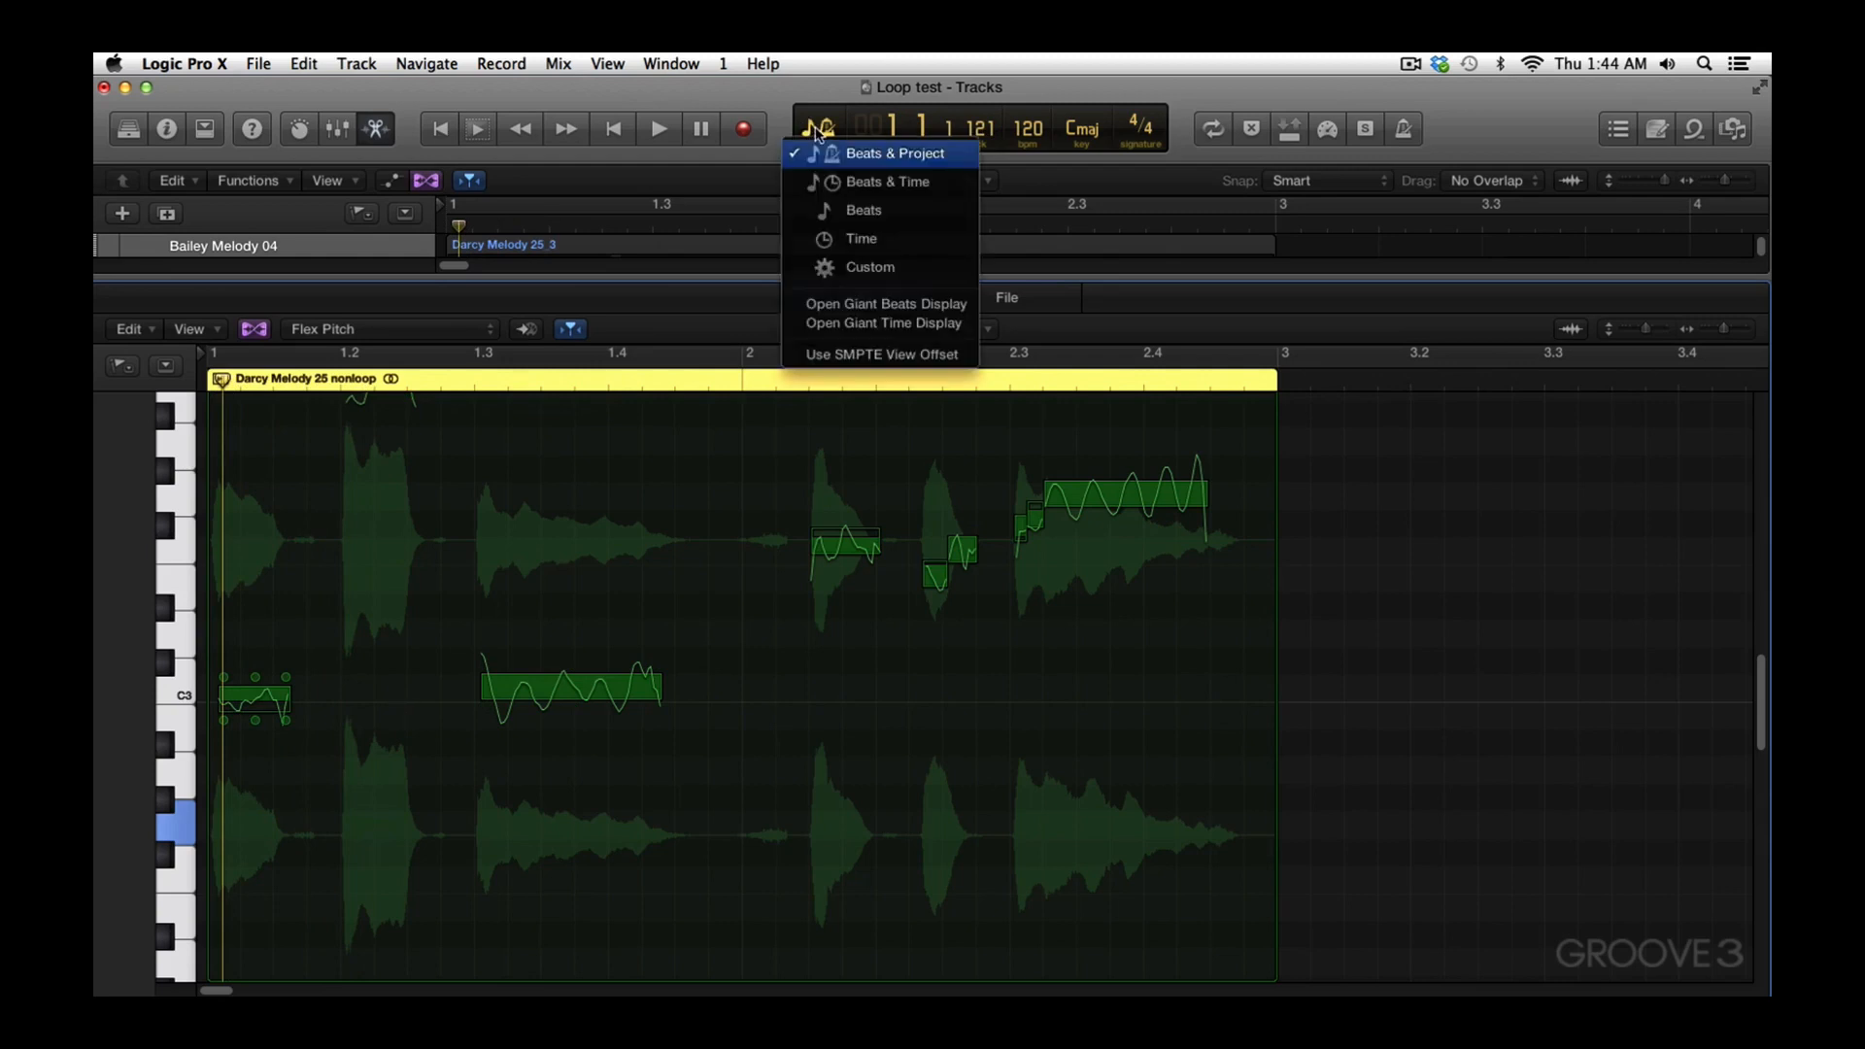
click(855, 267)
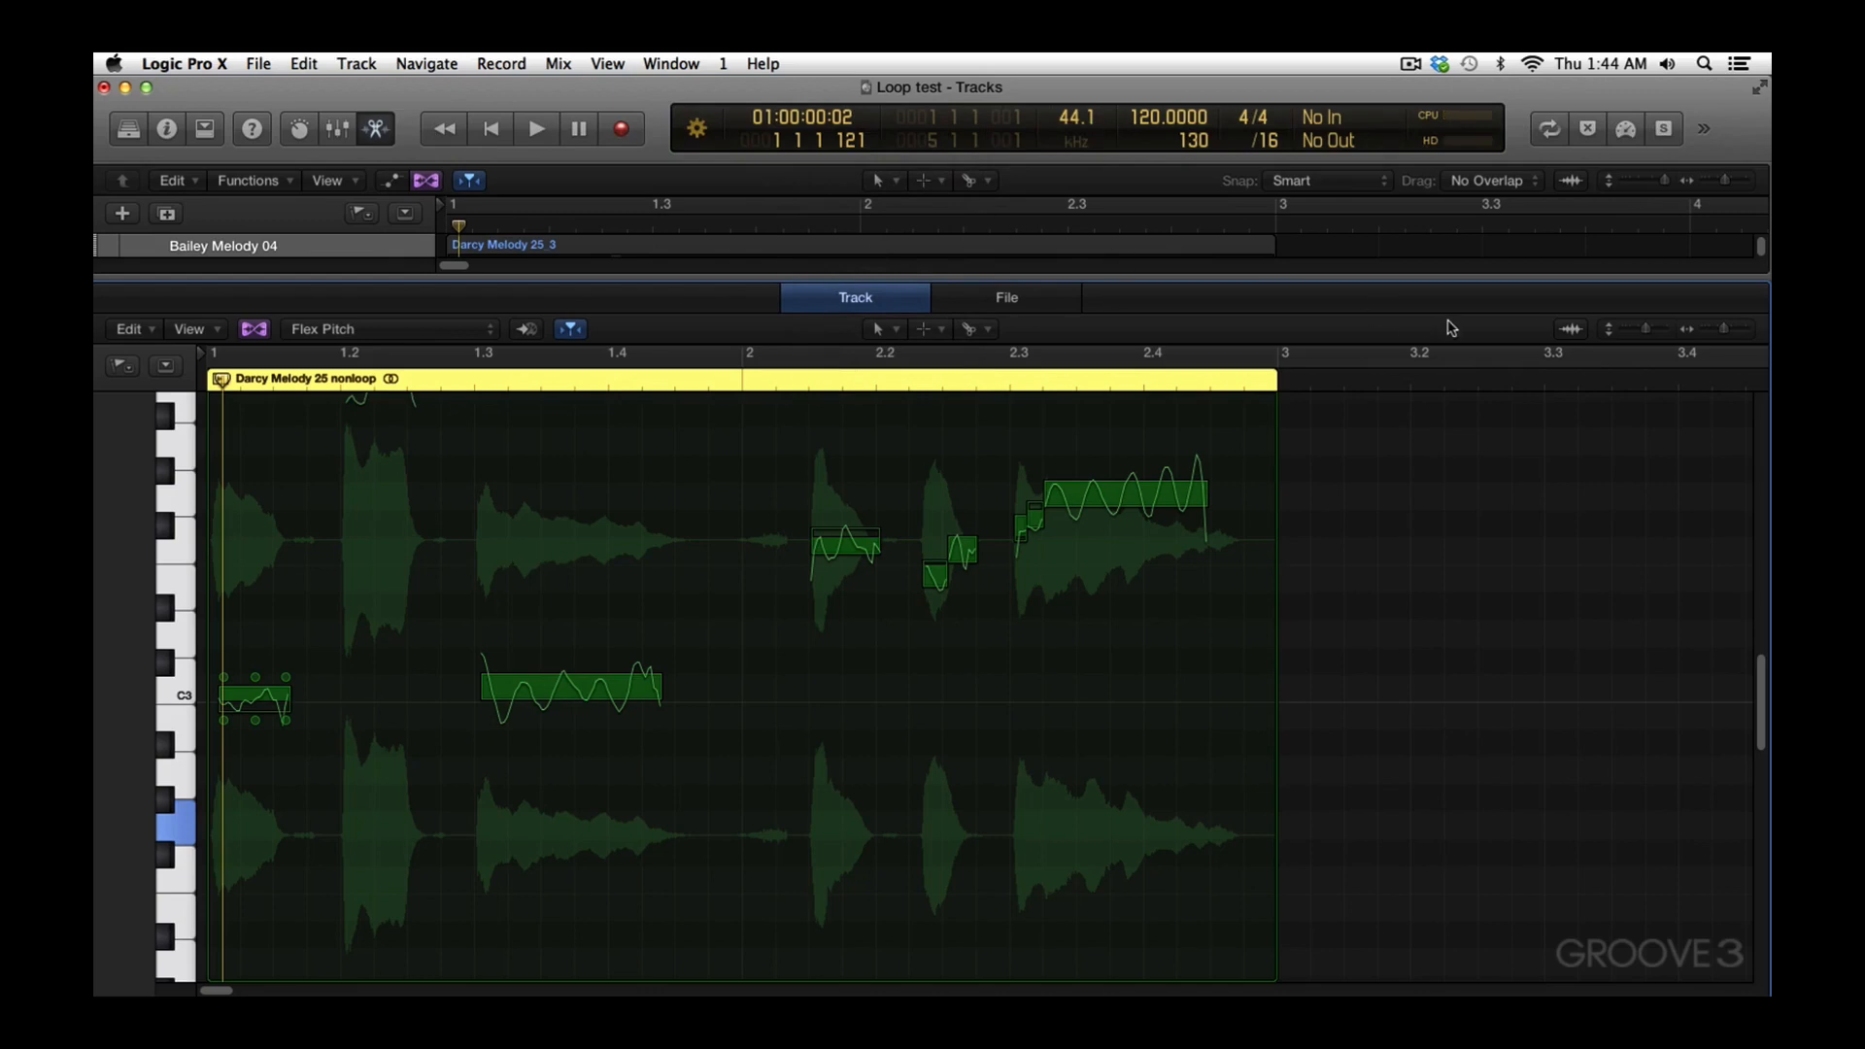
click(1478, 381)
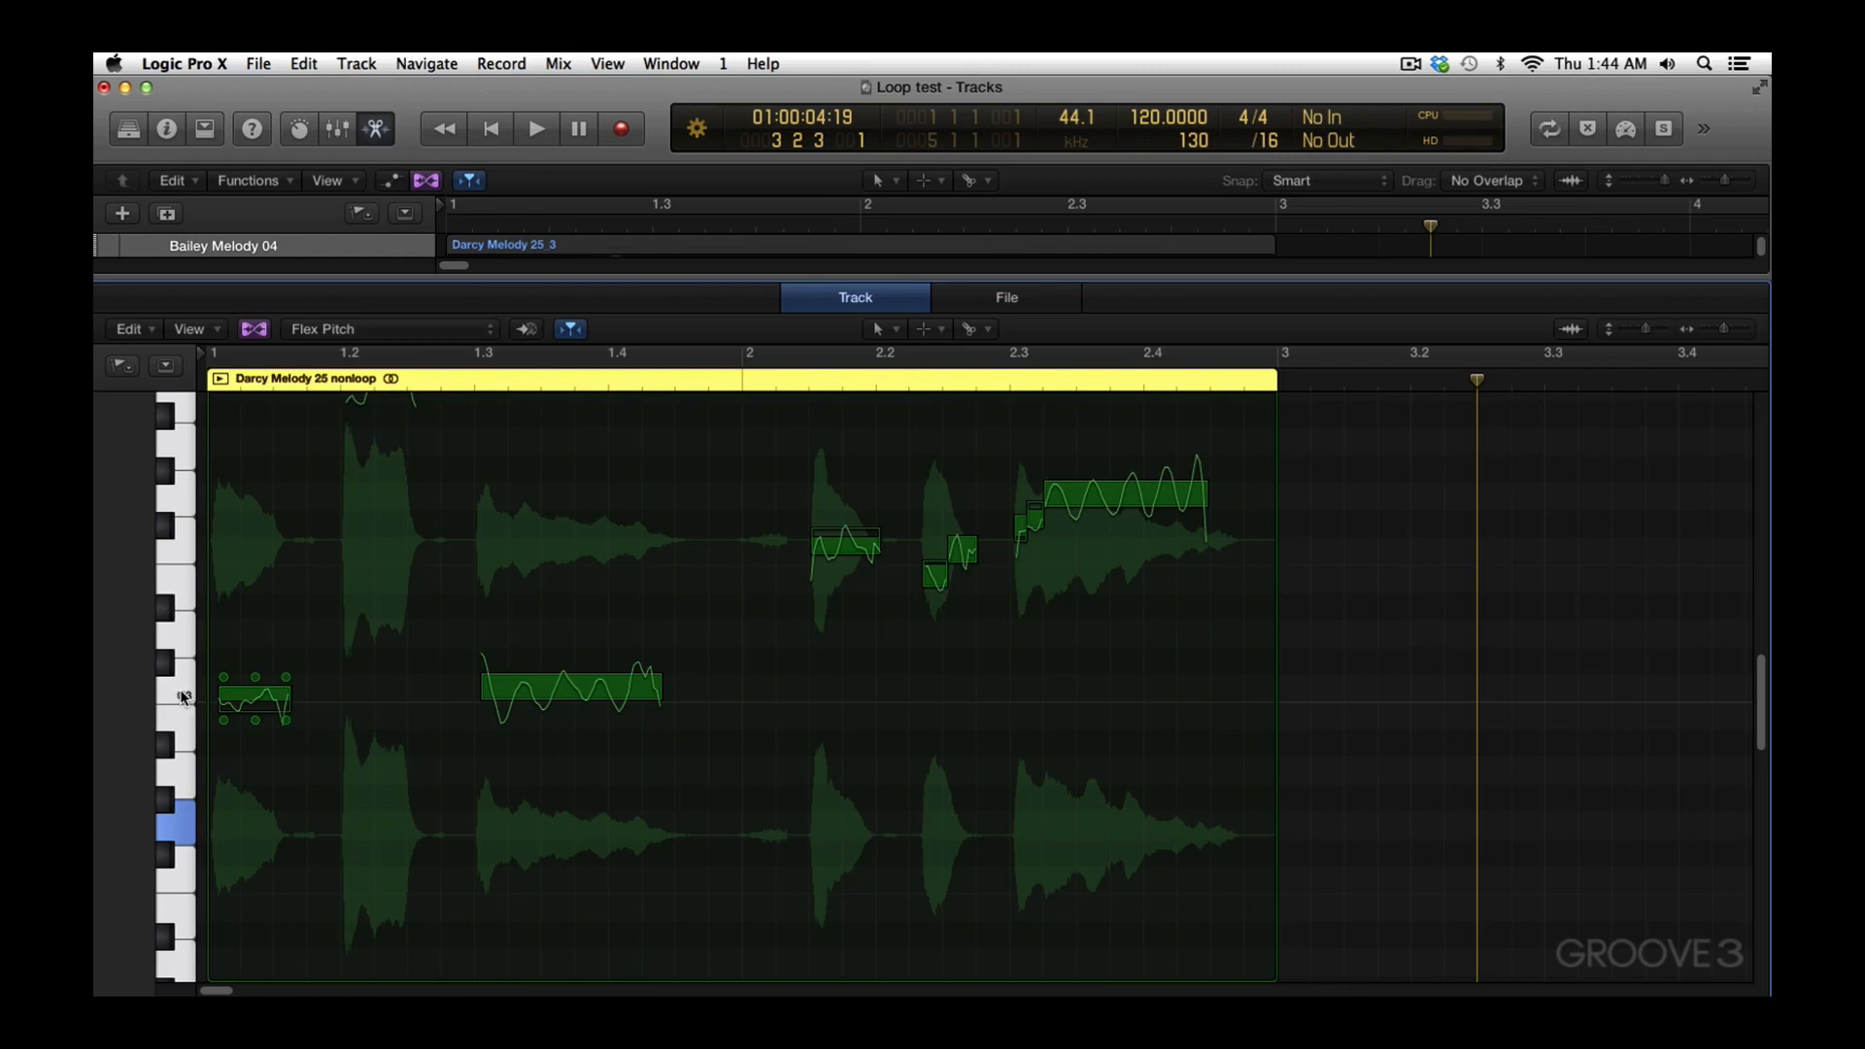
Raise the first note by about two semitones, lower the notes at 1.2 by about four, and audition Darcy Melody 25 nonloop
click(235, 385)
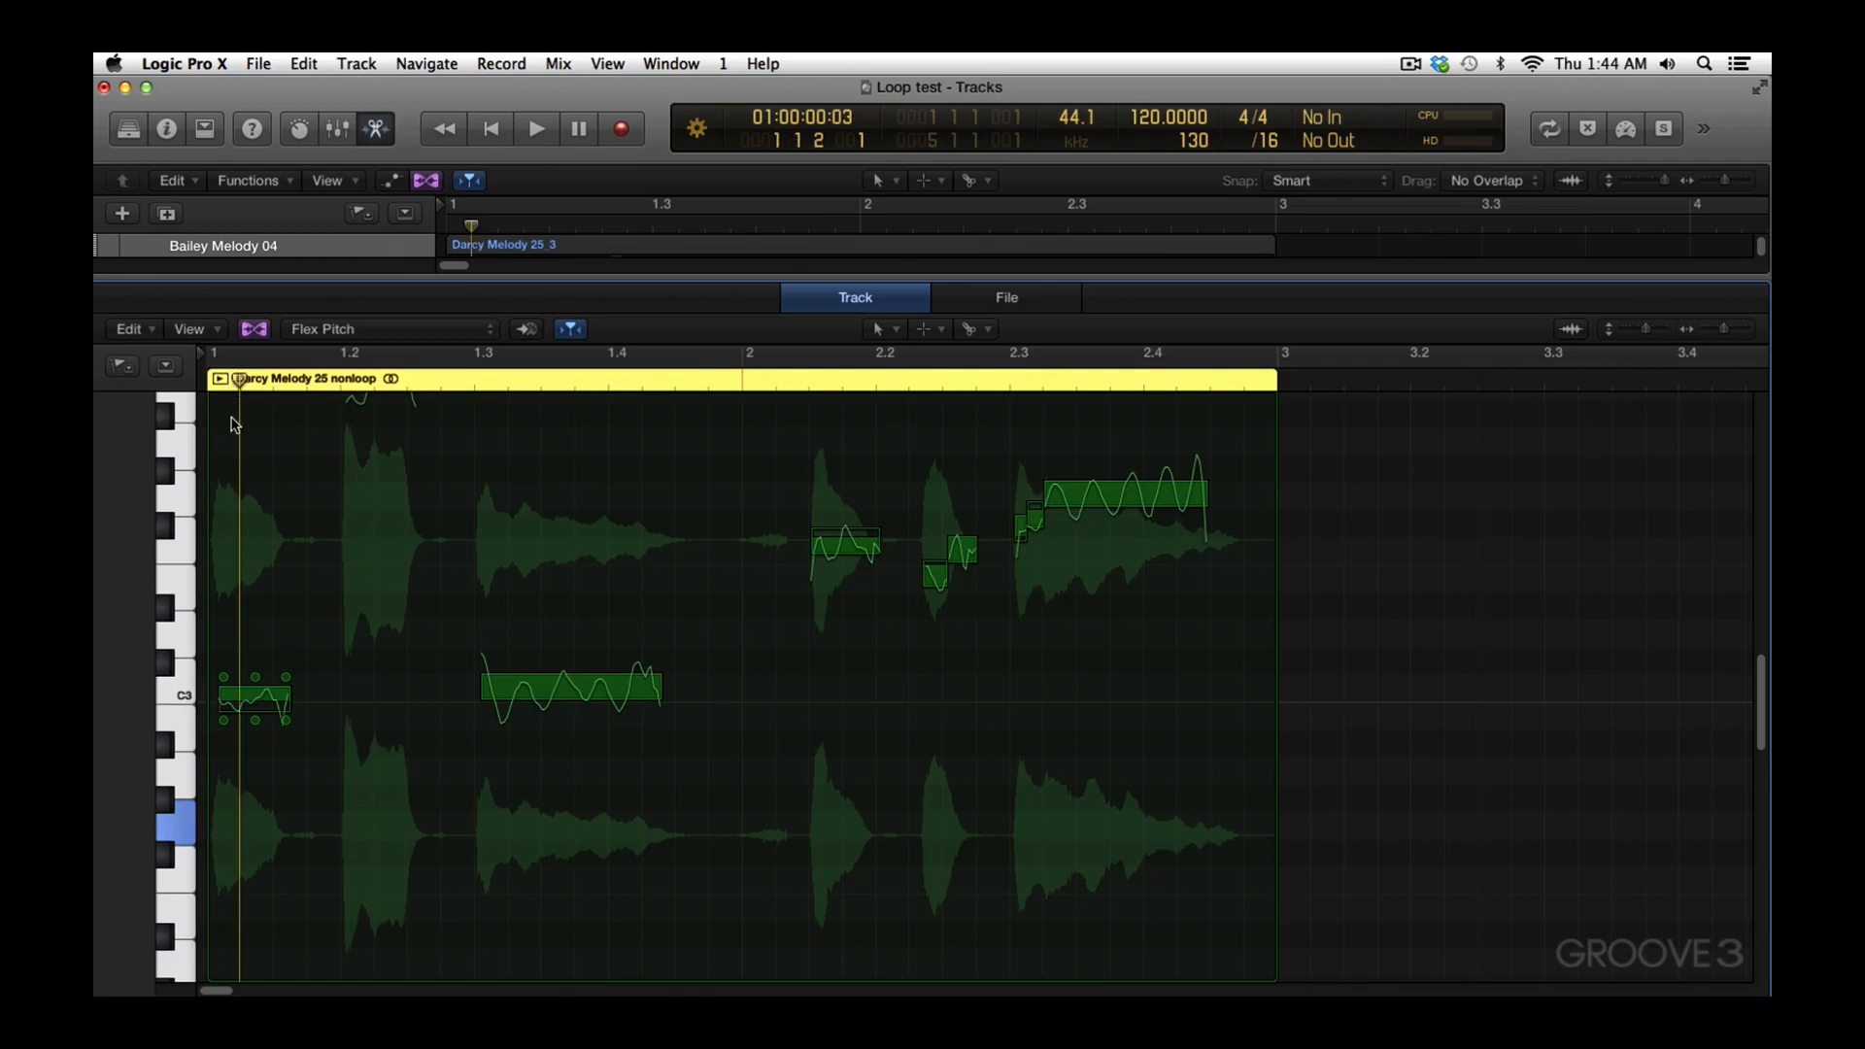
click(280, 694)
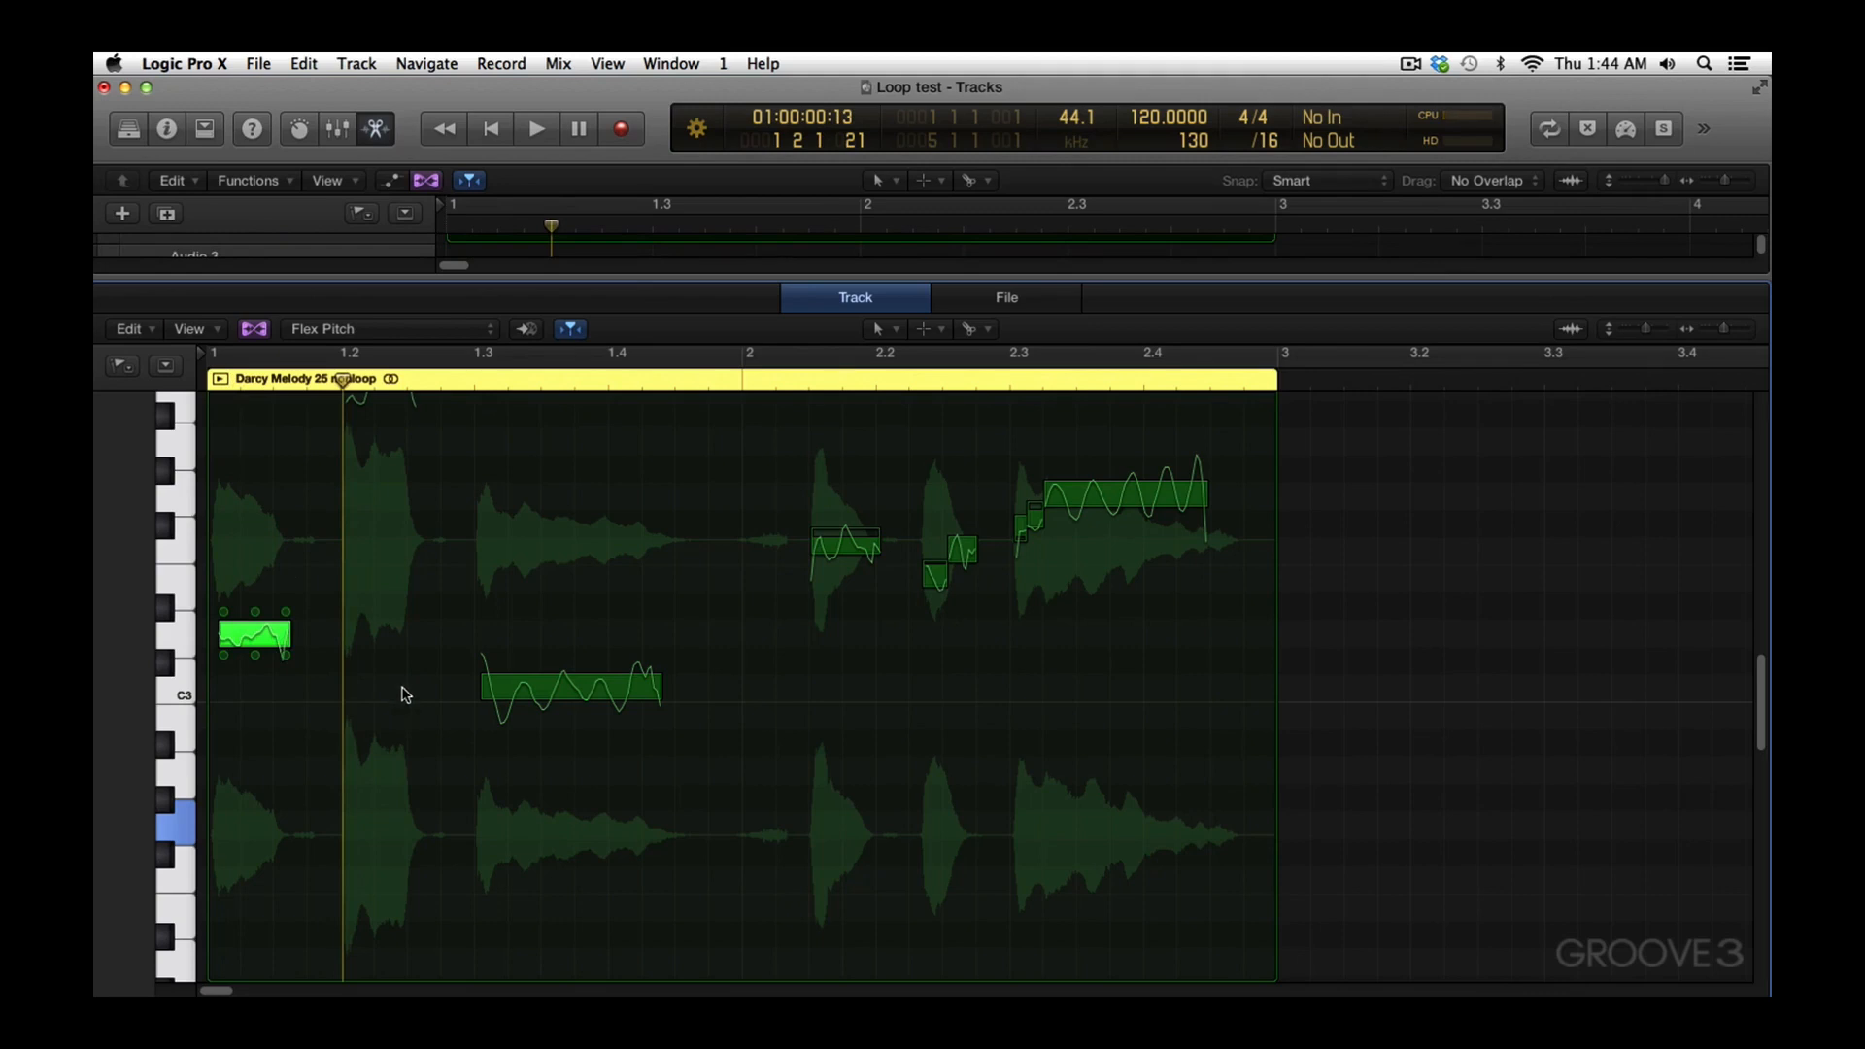
scroll(404, 696, up, 3)
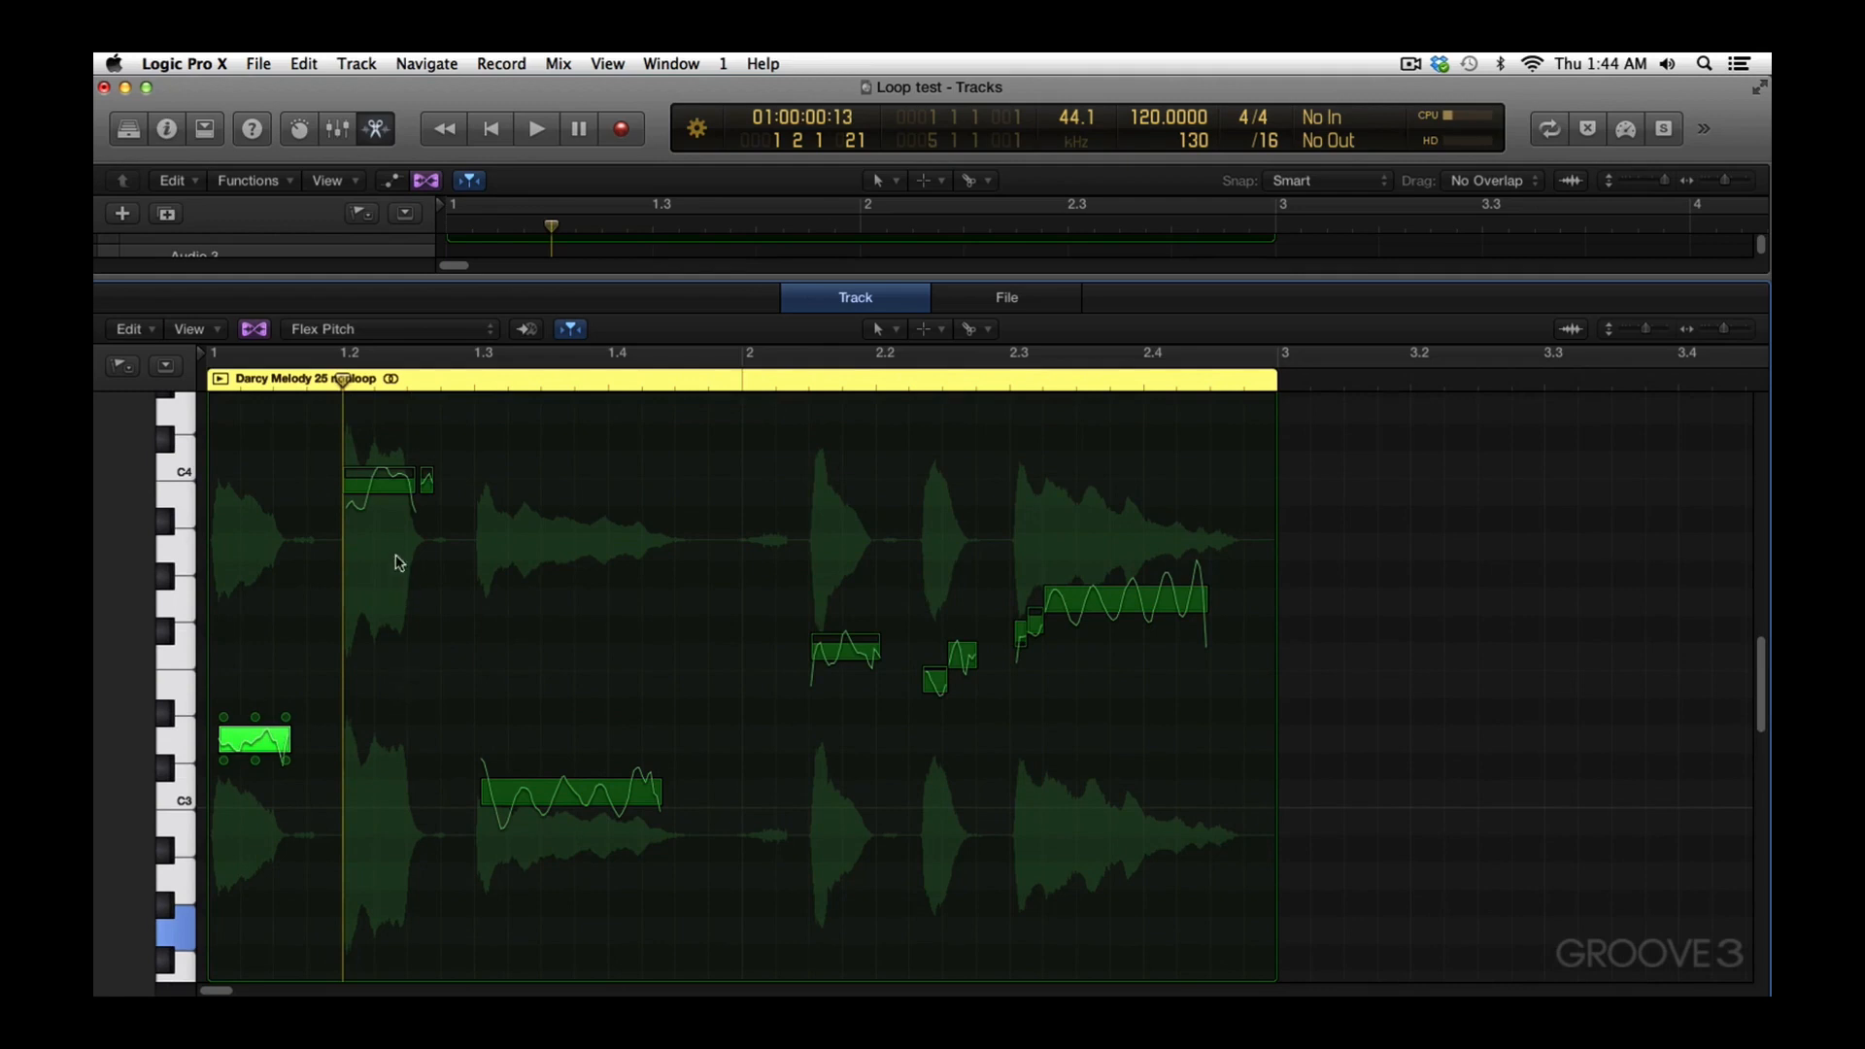
mouse_move(398, 509)
drag(397, 508, 408, 630)
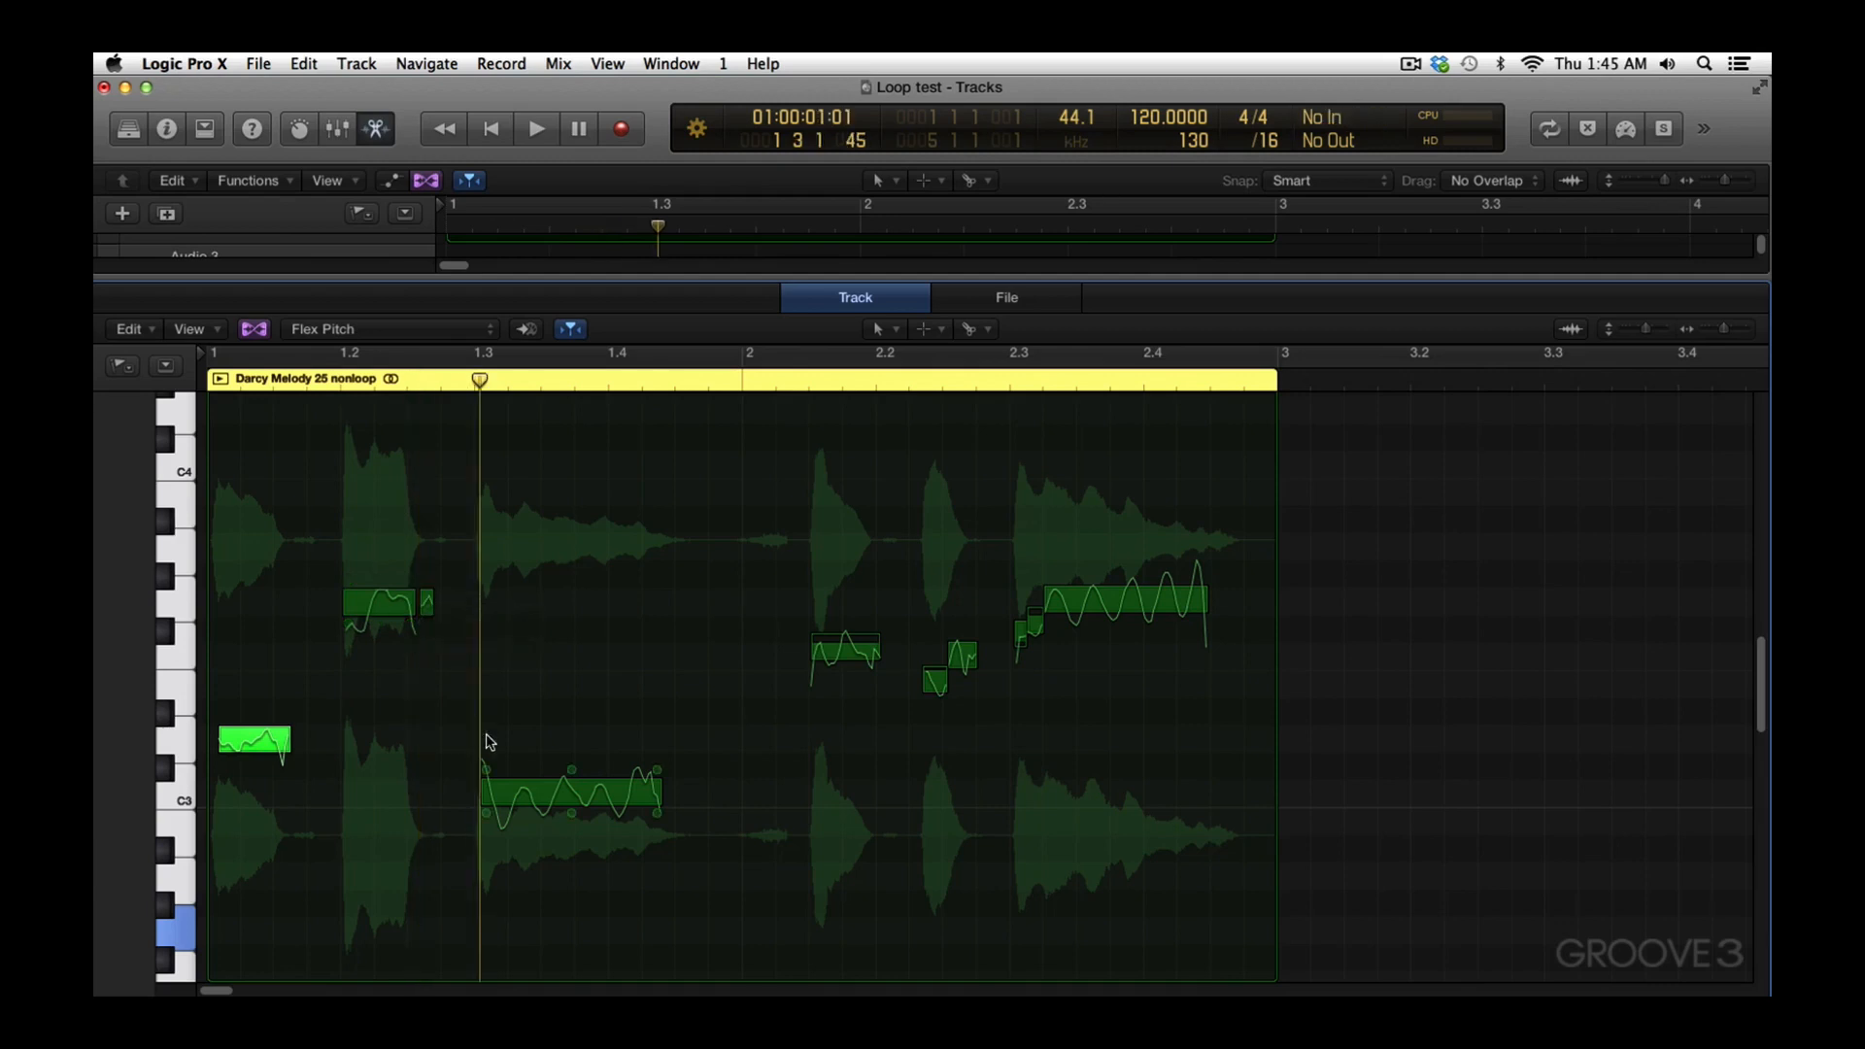
click(221, 380)
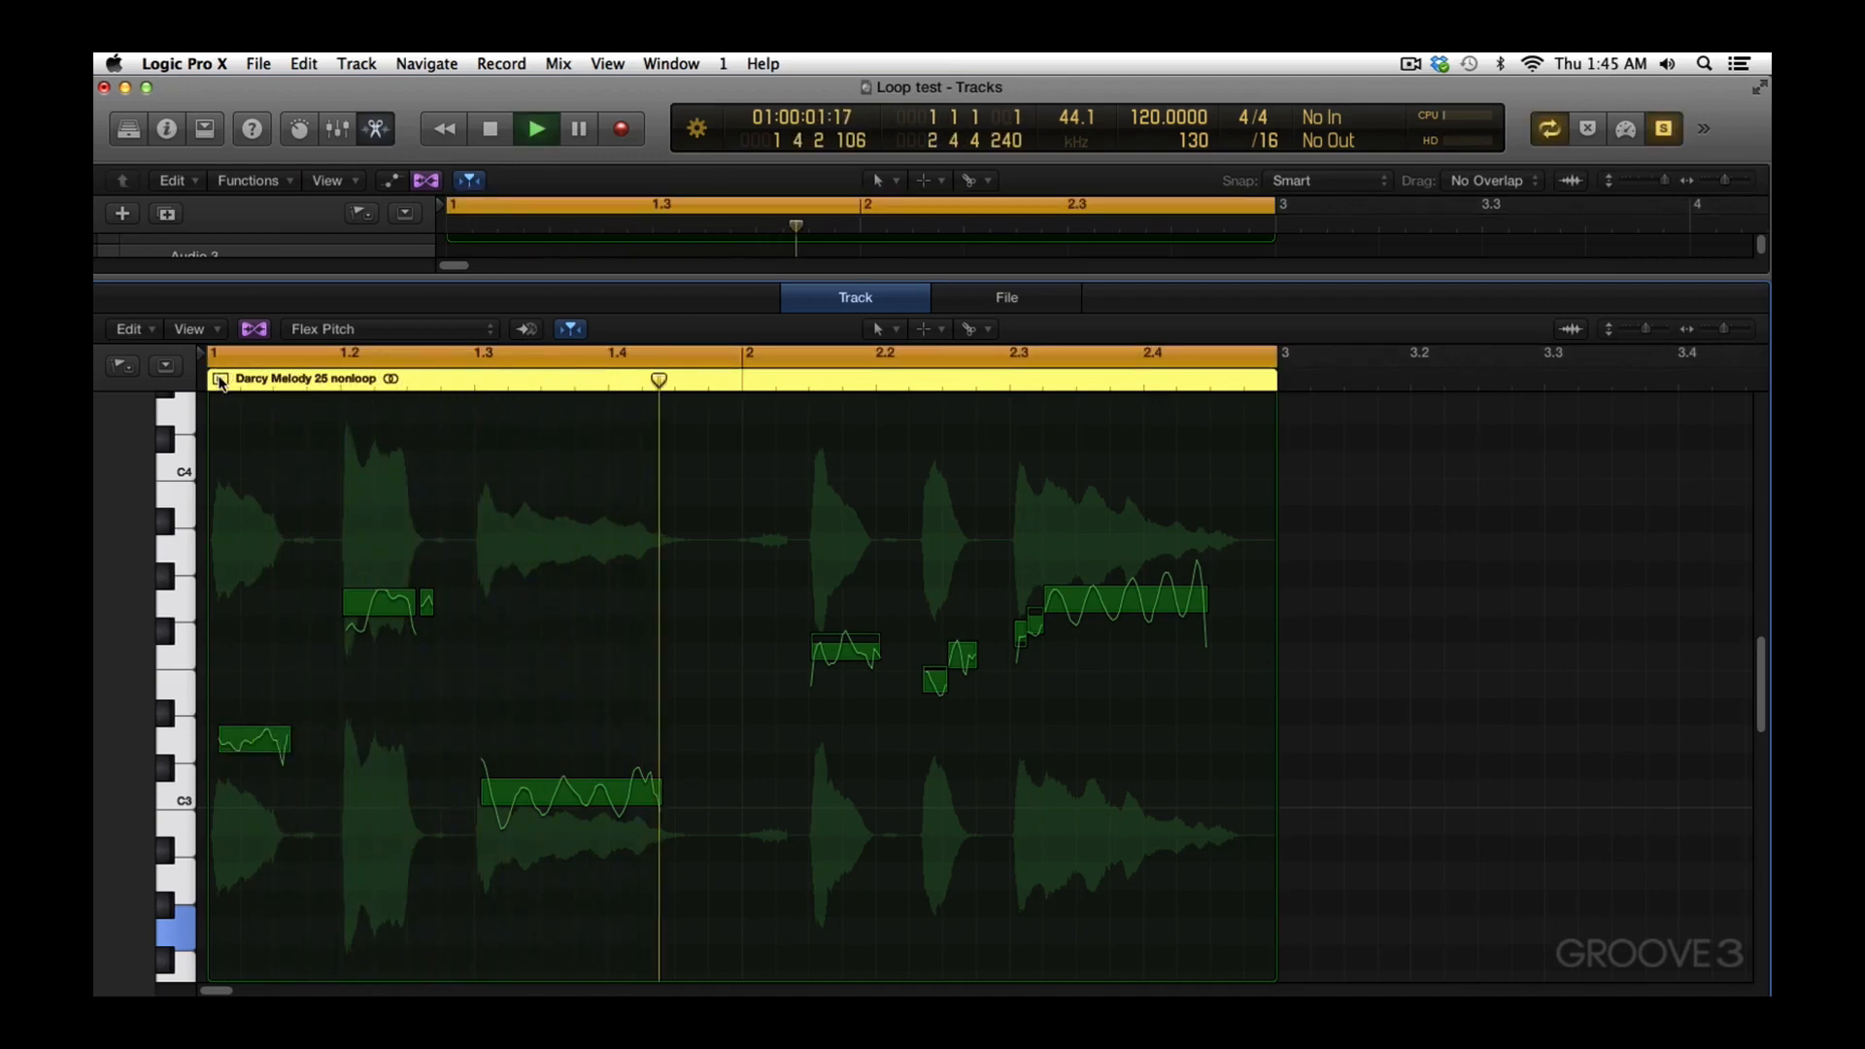
click(221, 380)
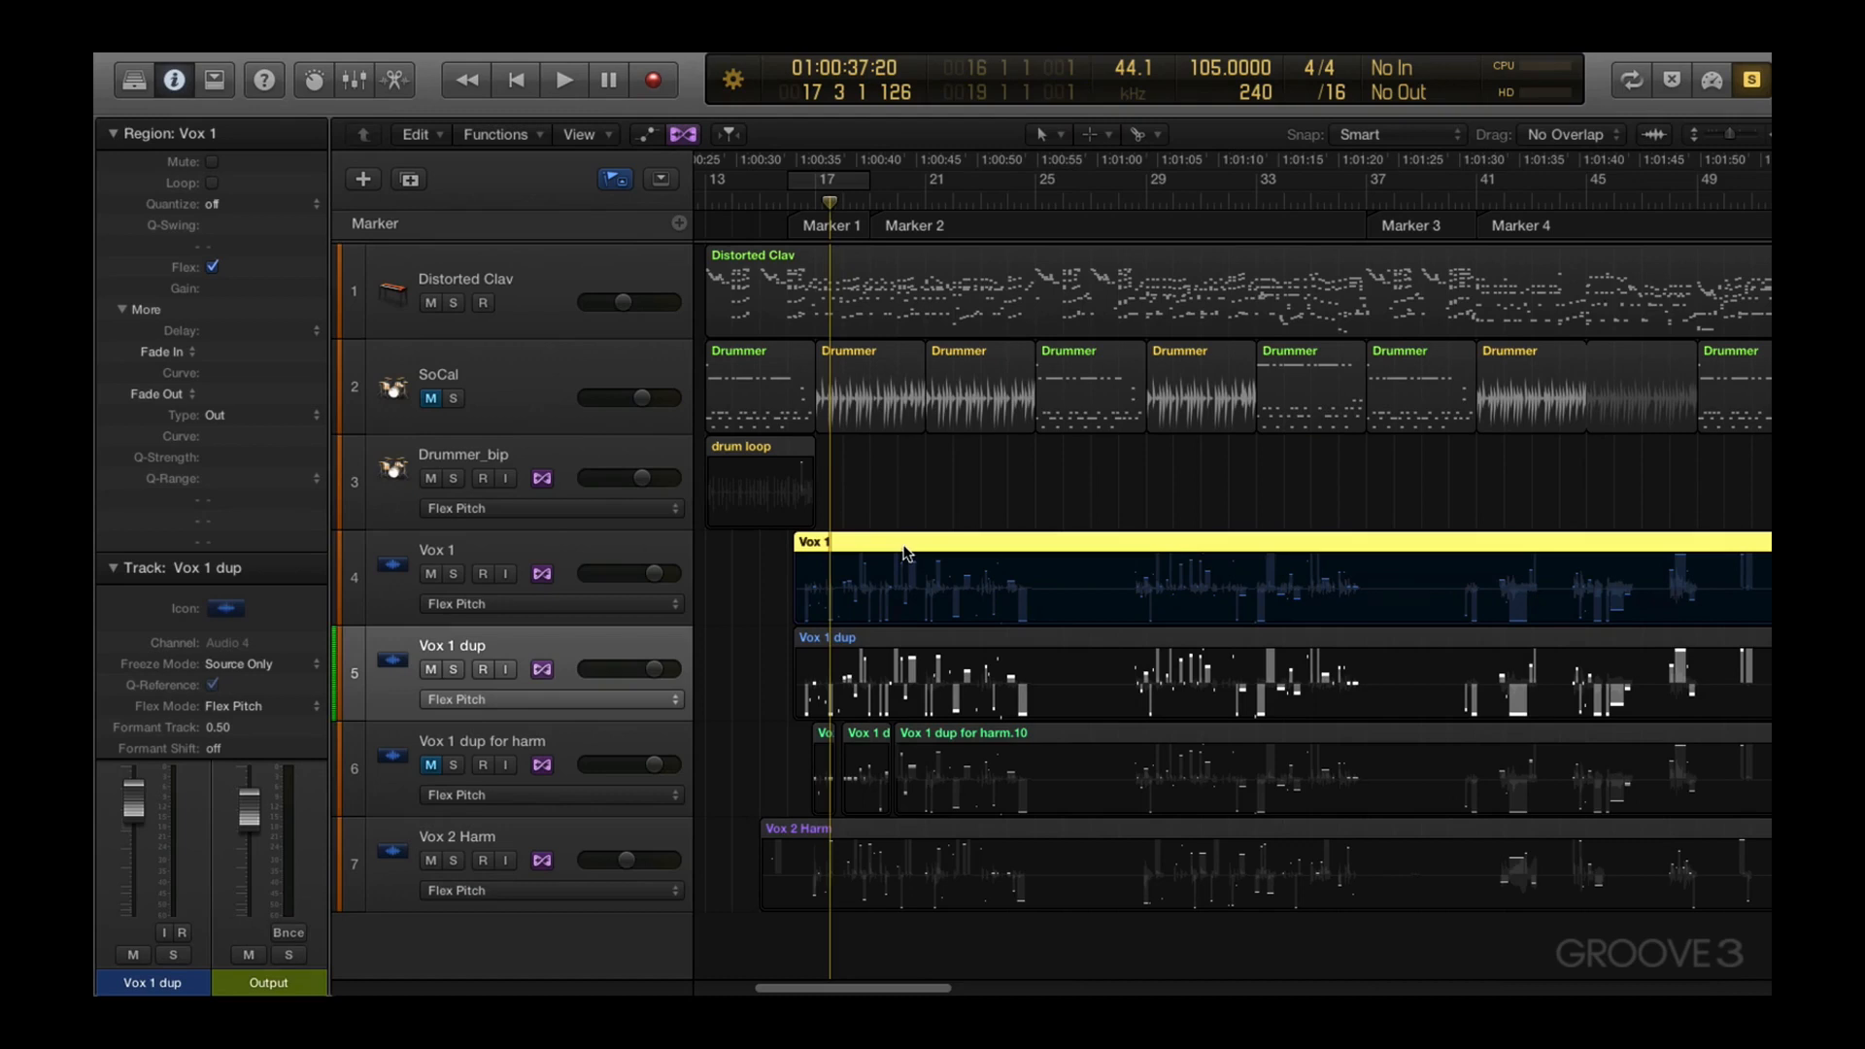
Audition a short passage of Vox 1 and of Vox 1 dup around bars 17 and 18 to compare them
key(space)
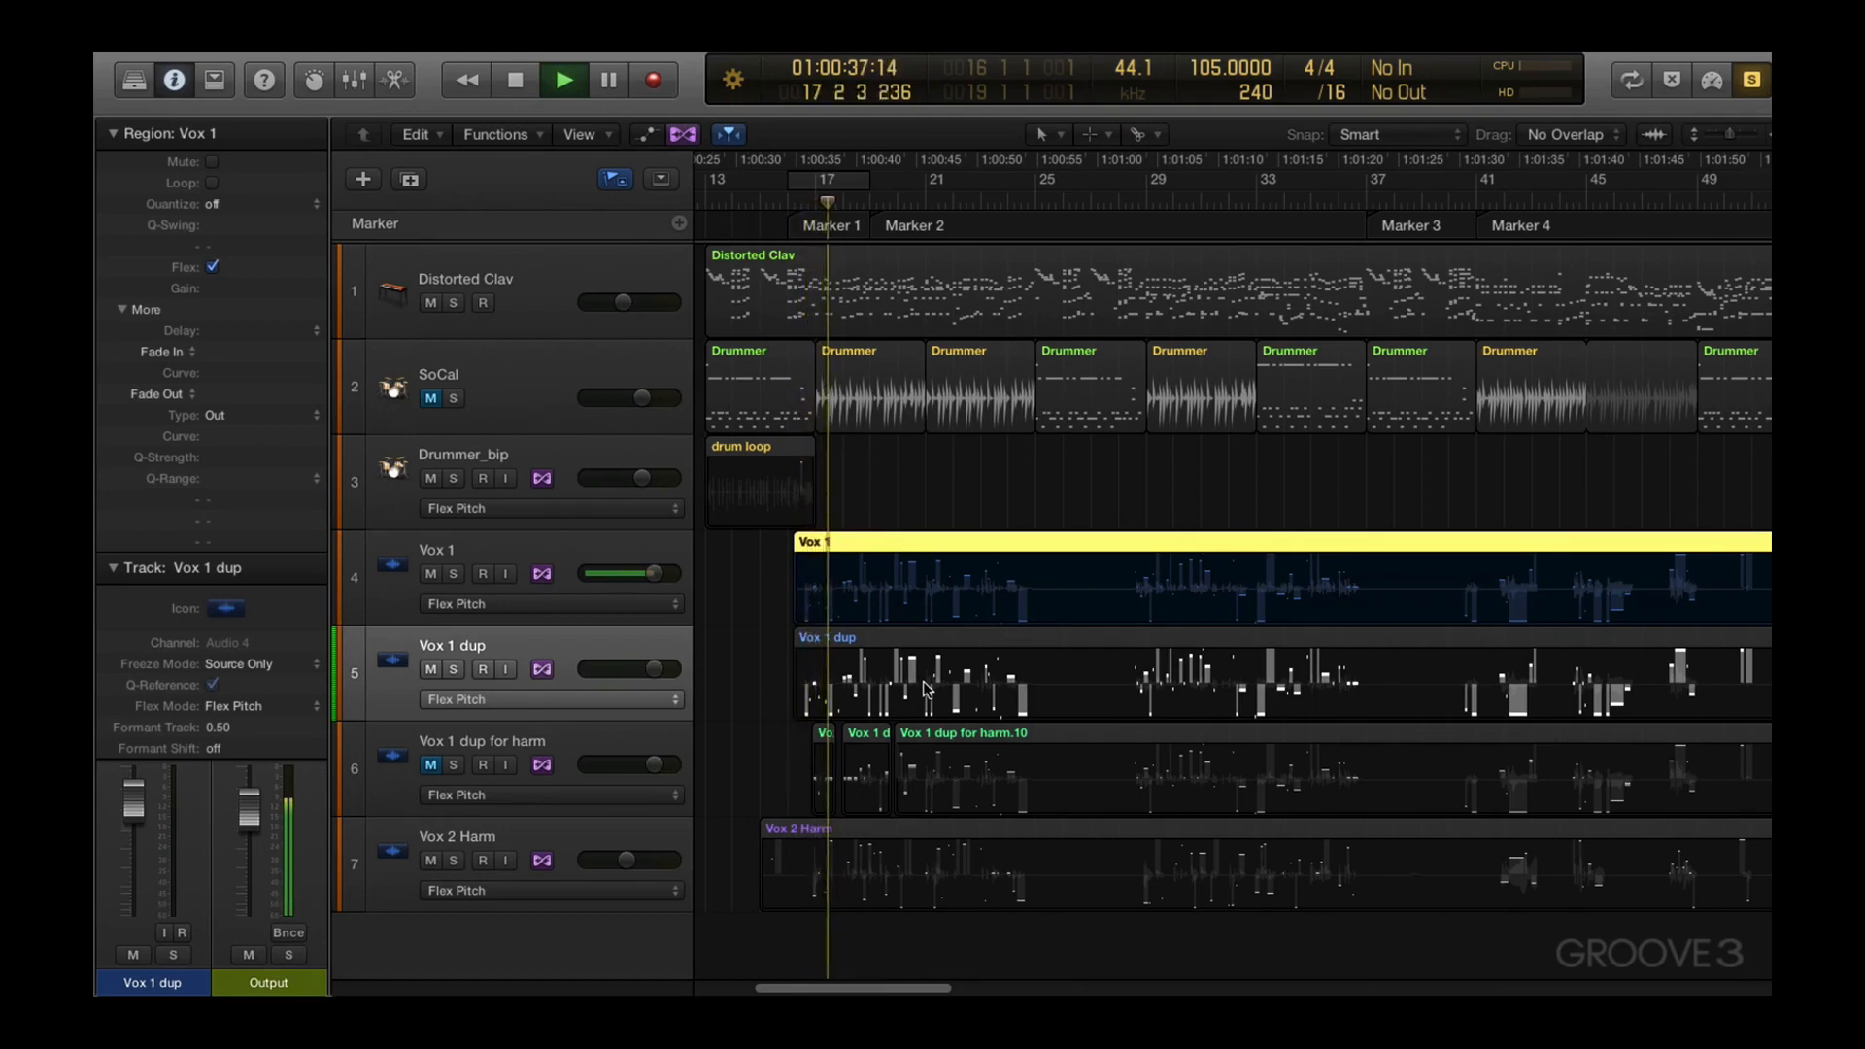
key(space)
click(917, 647)
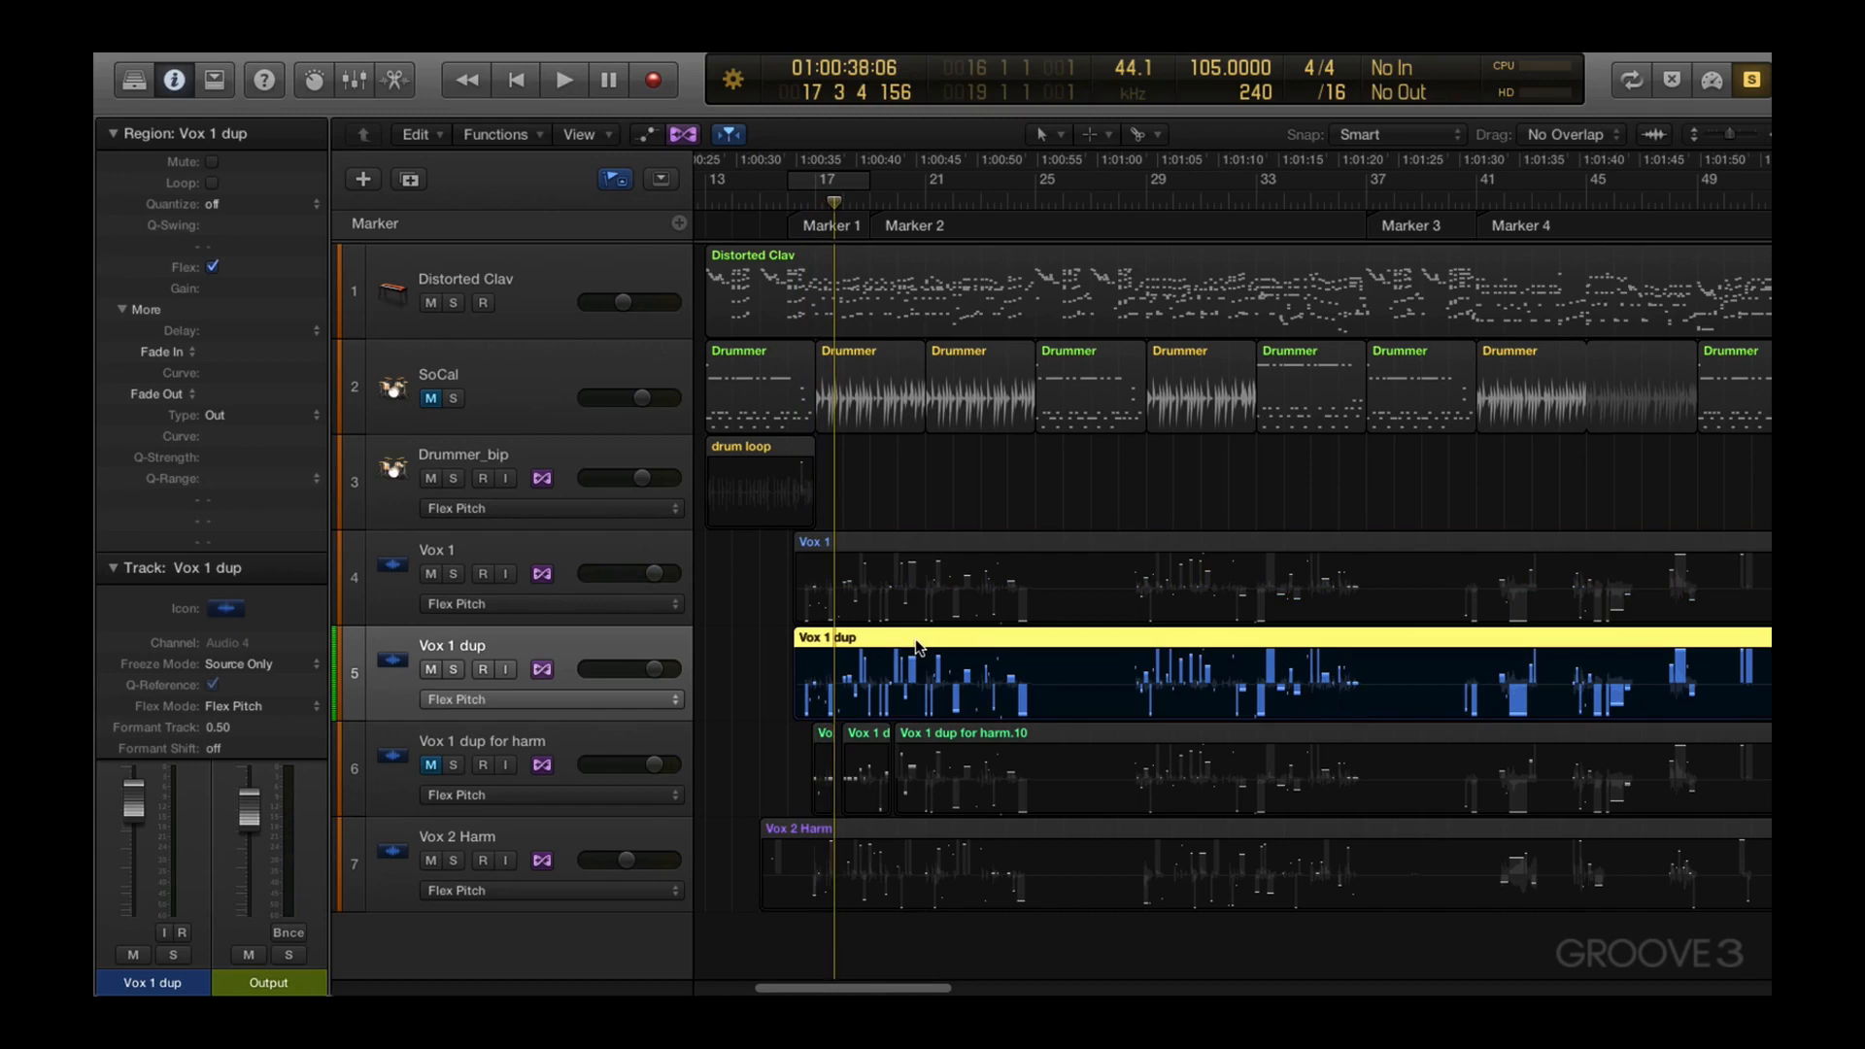
key(space)
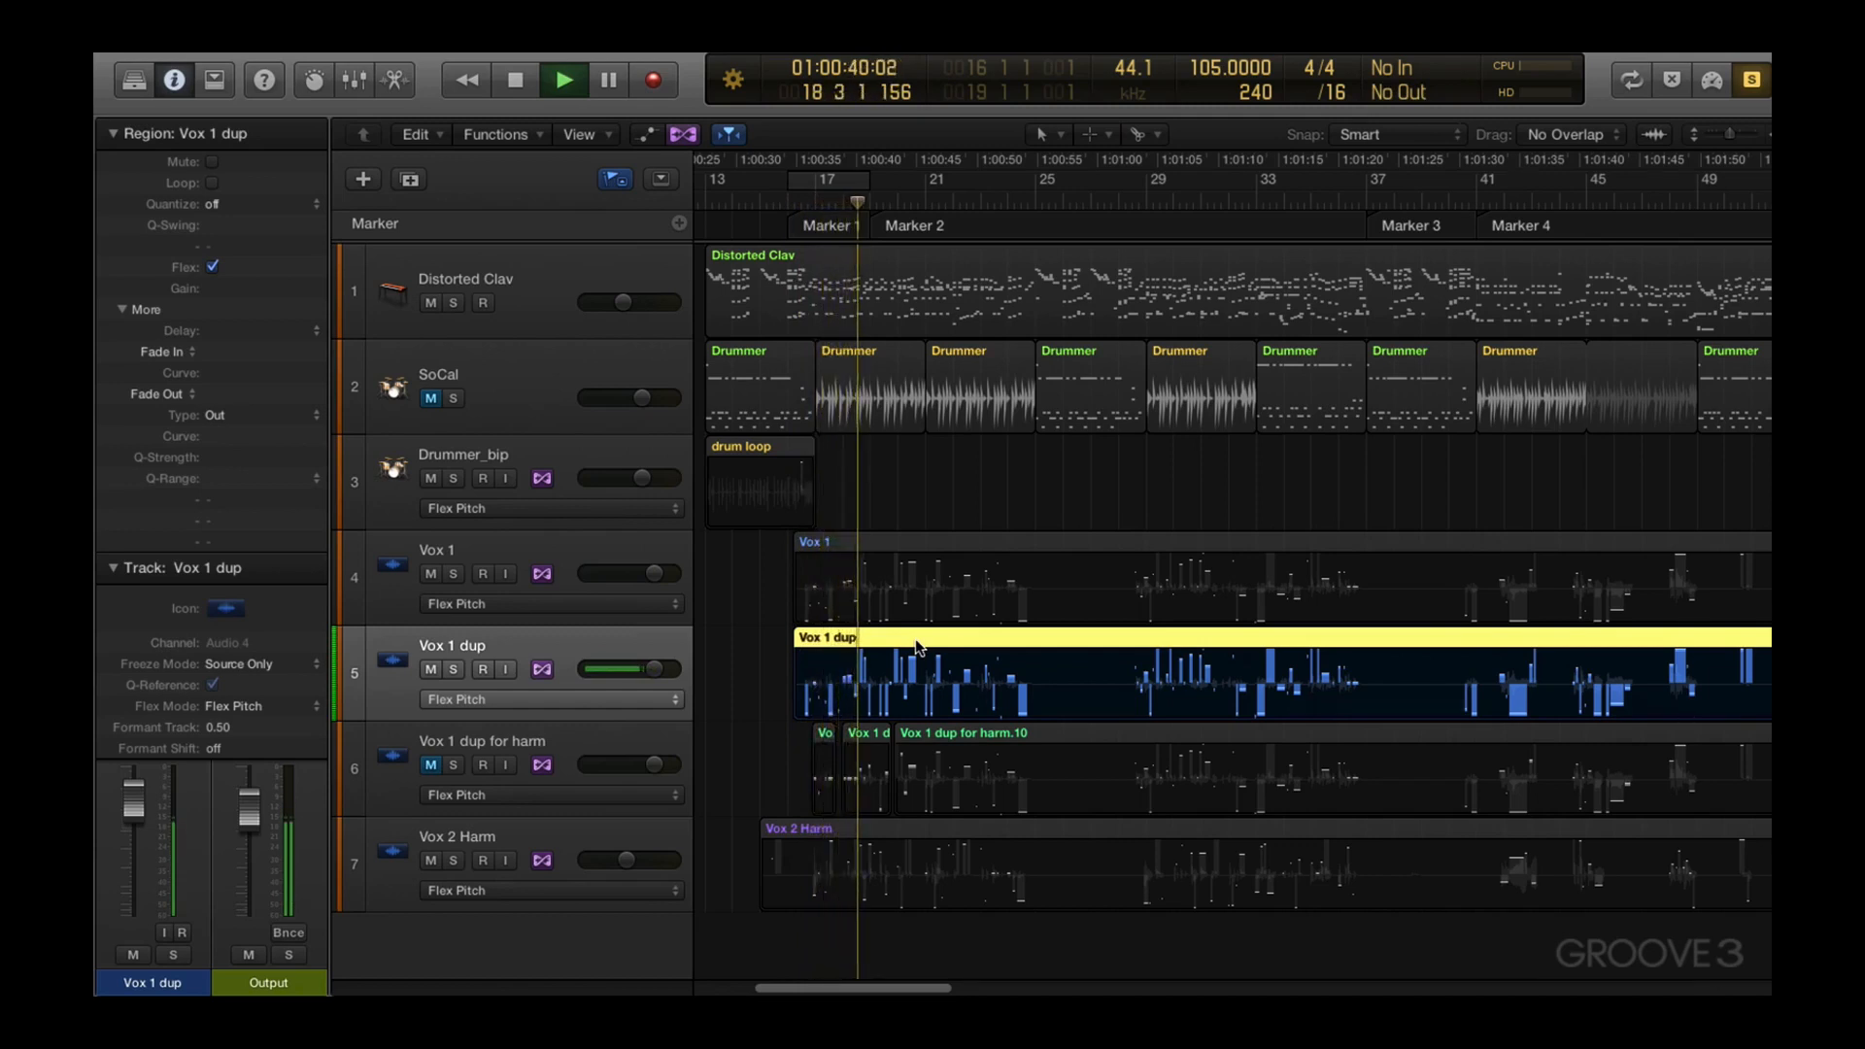
key(space)
click(641, 703)
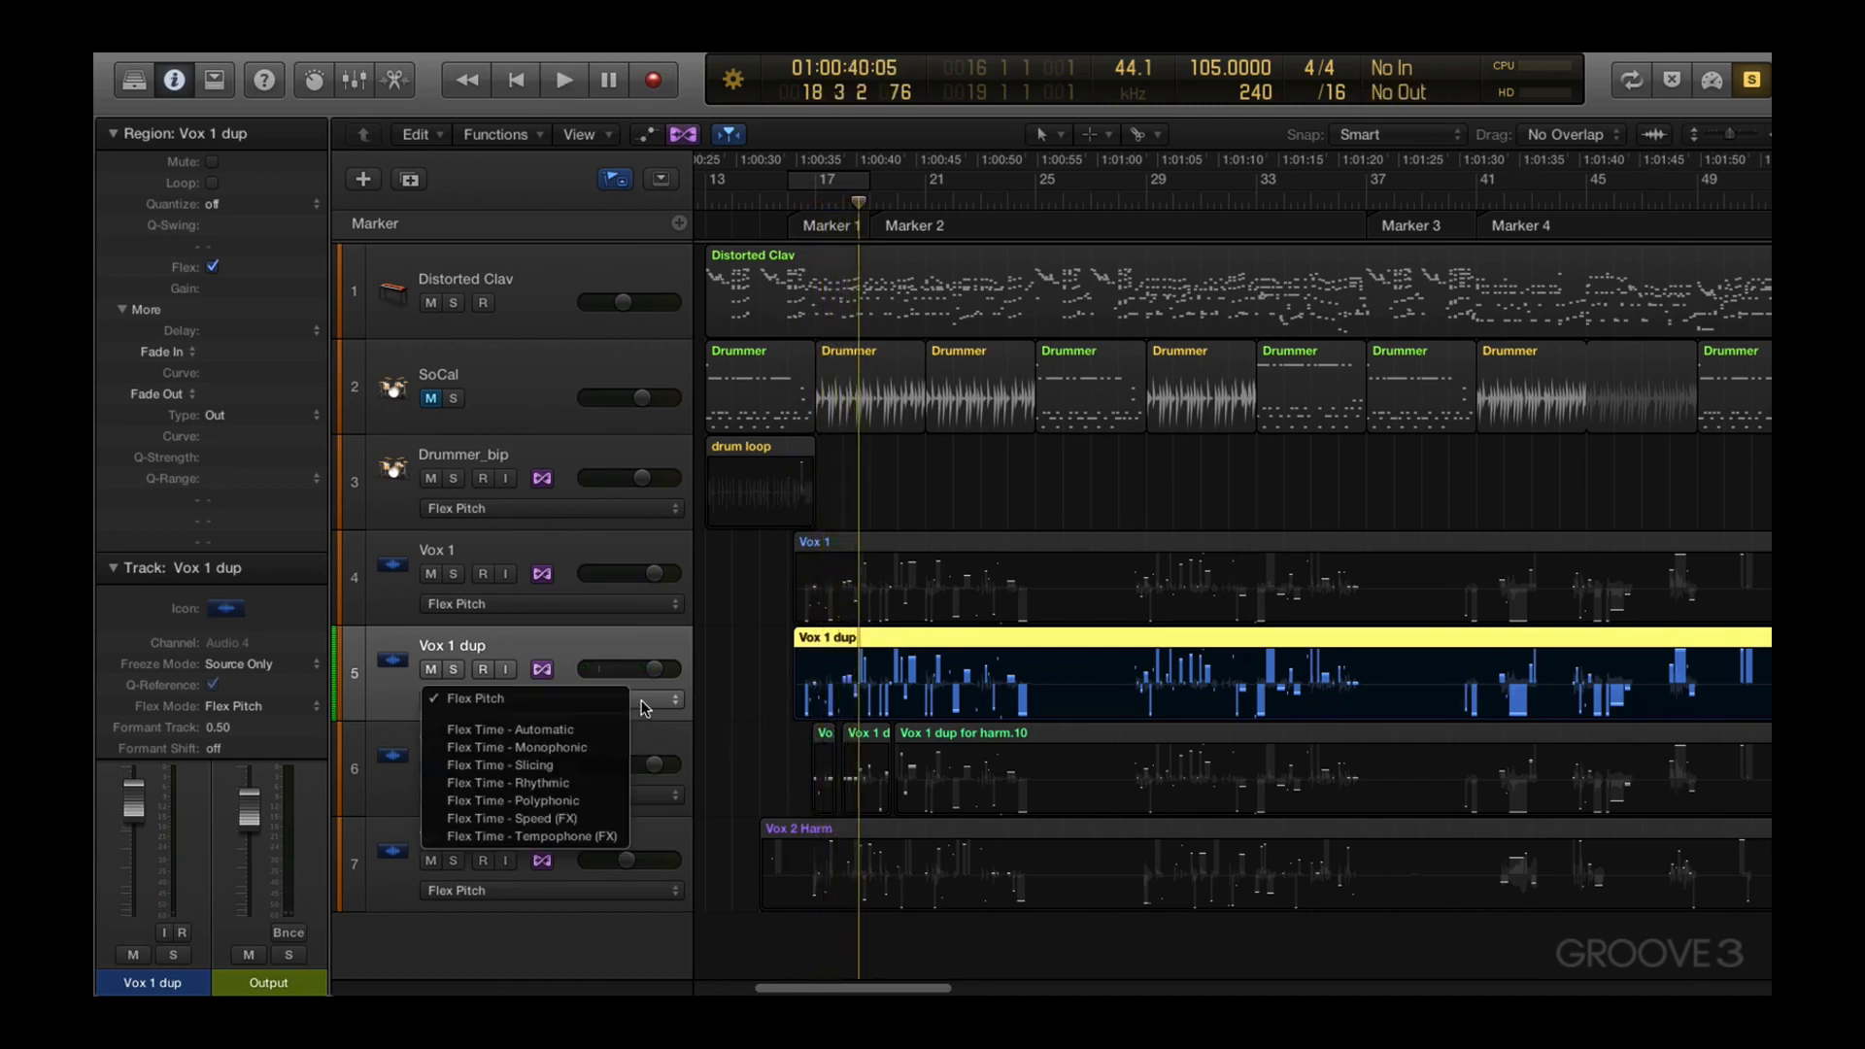
click(643, 748)
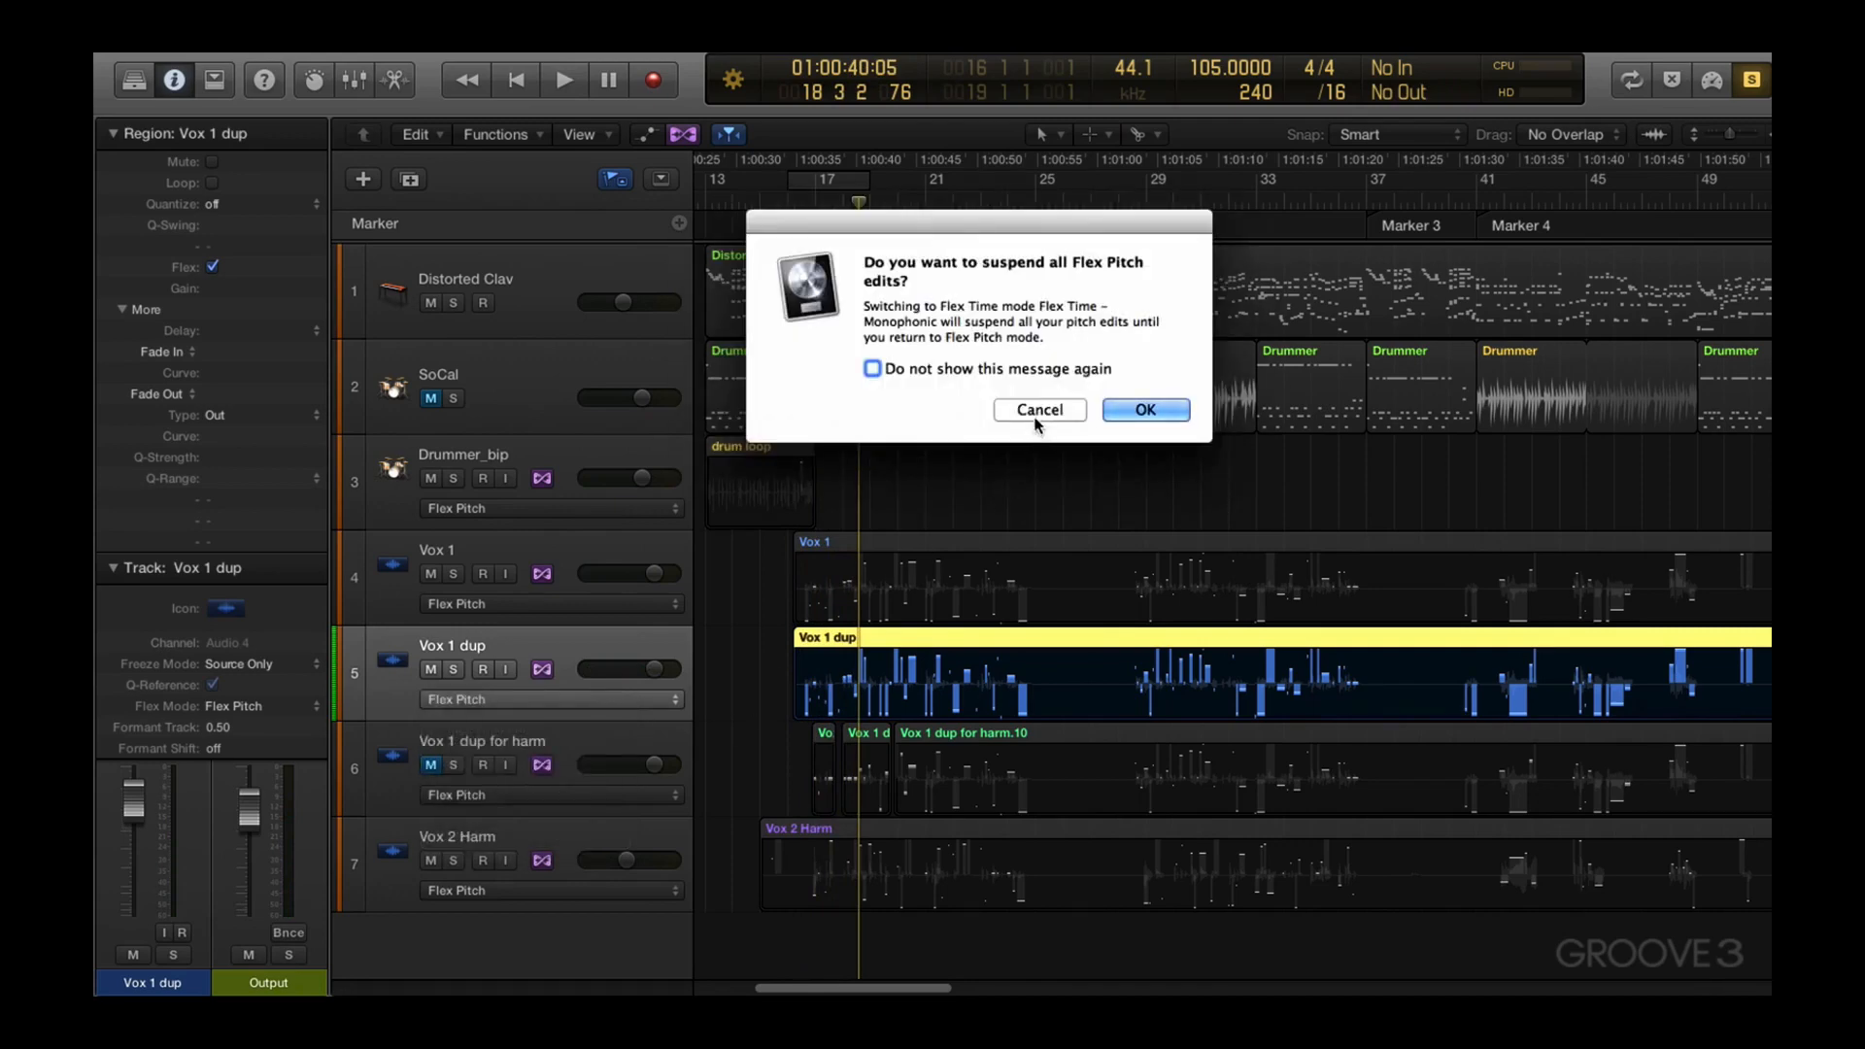
click(1036, 411)
Set the Vox 1 dup track's flex mode to Flex Time - Monophonic, agreeing to suspend its Flex Pitch edits
click(661, 698)
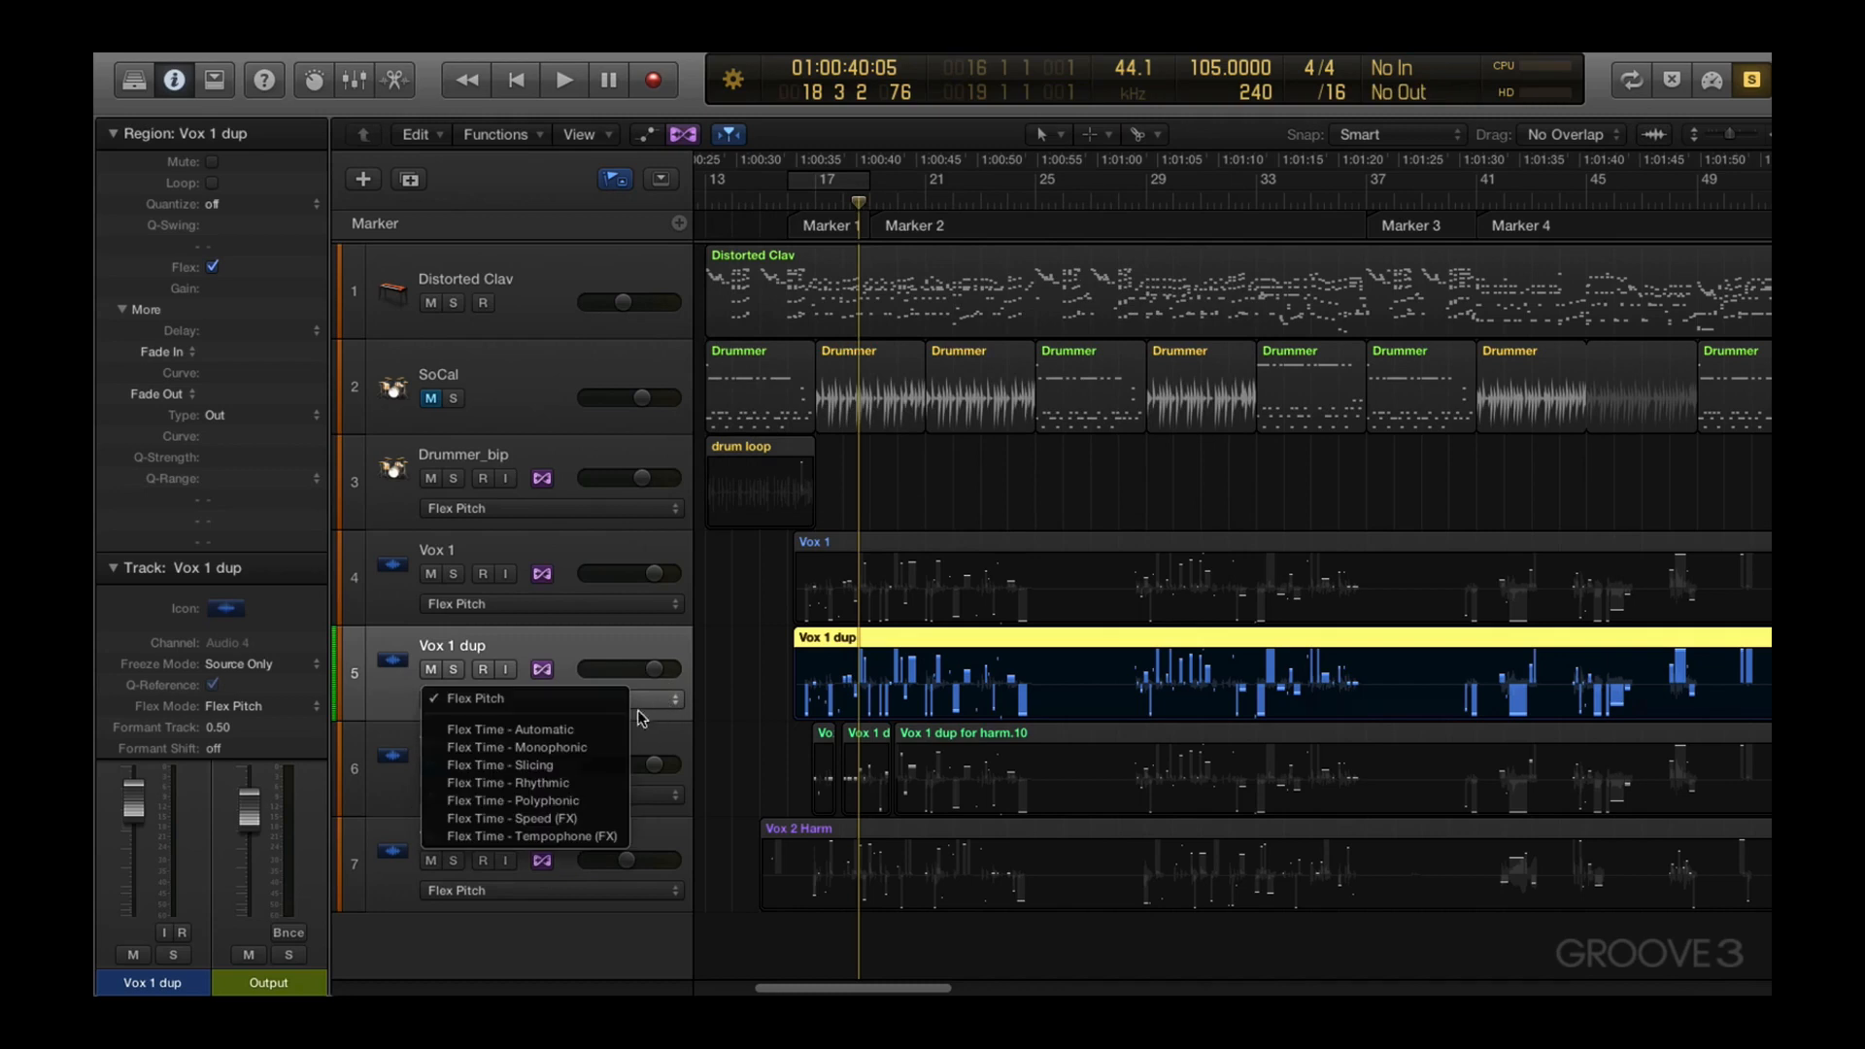
click(738, 728)
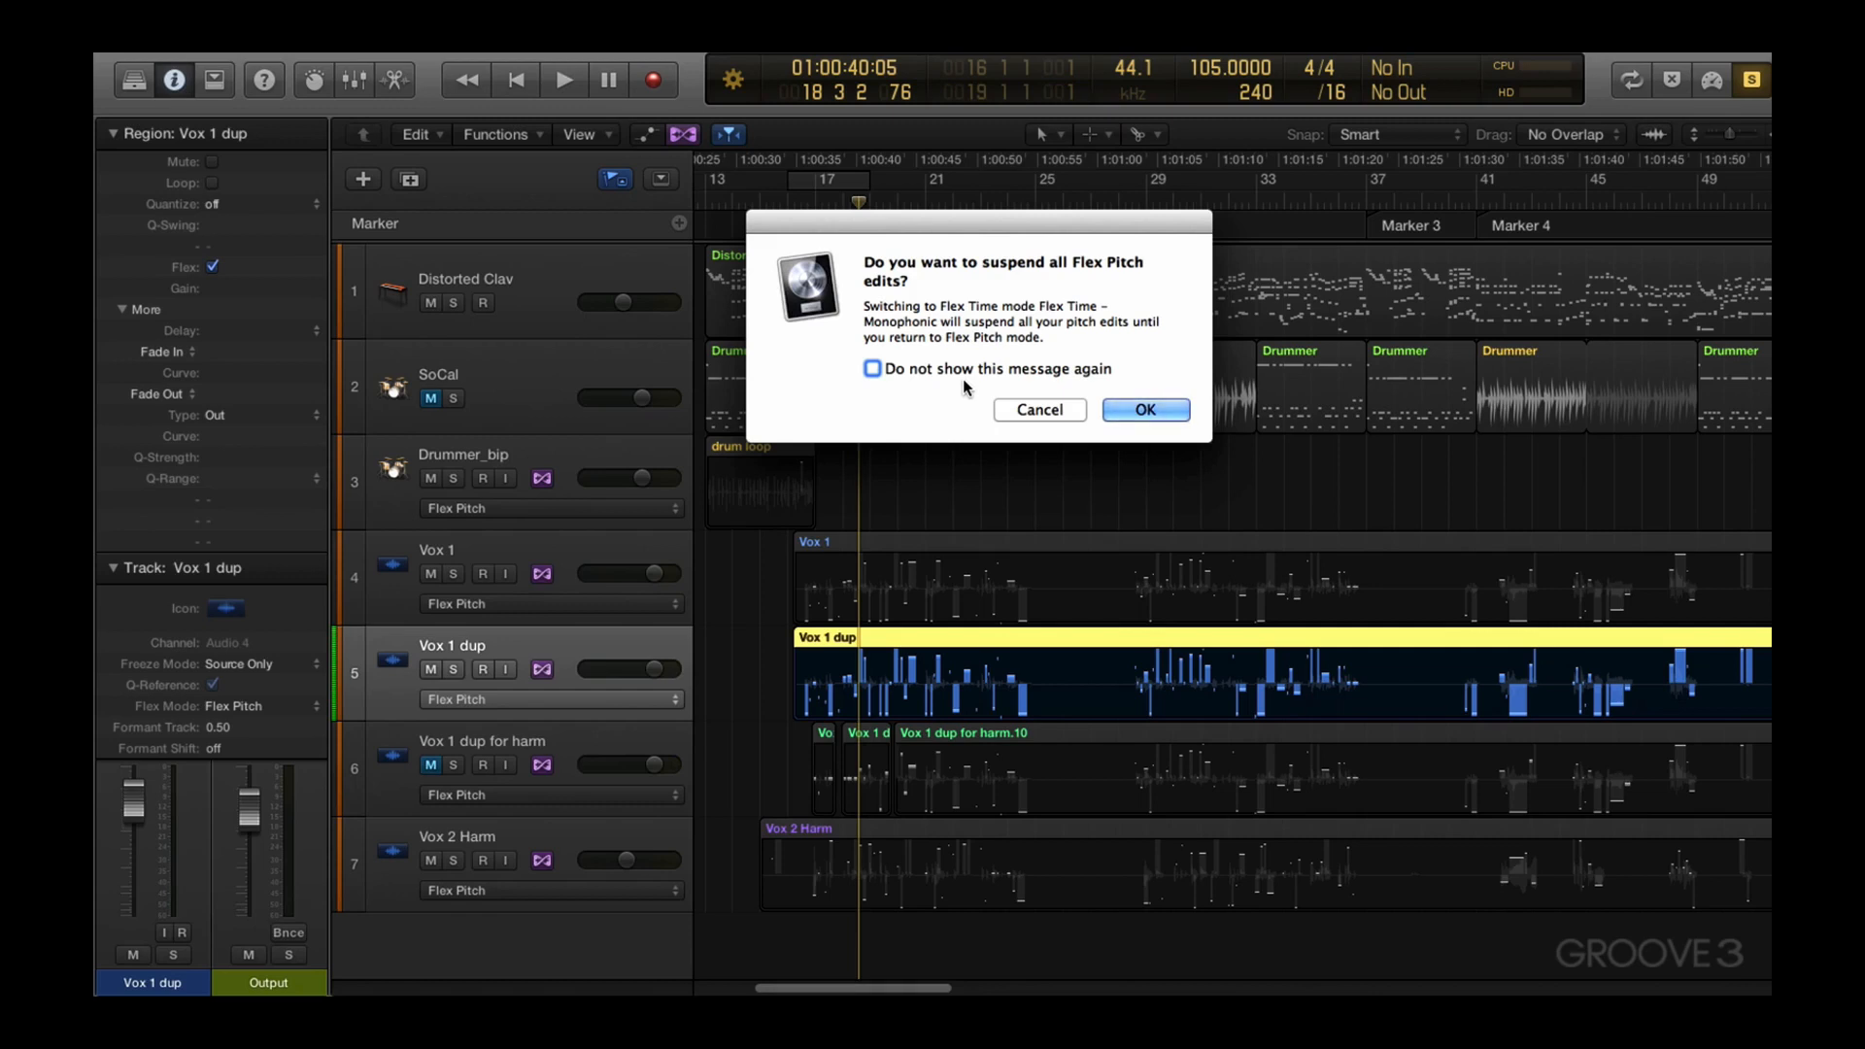
click(1152, 411)
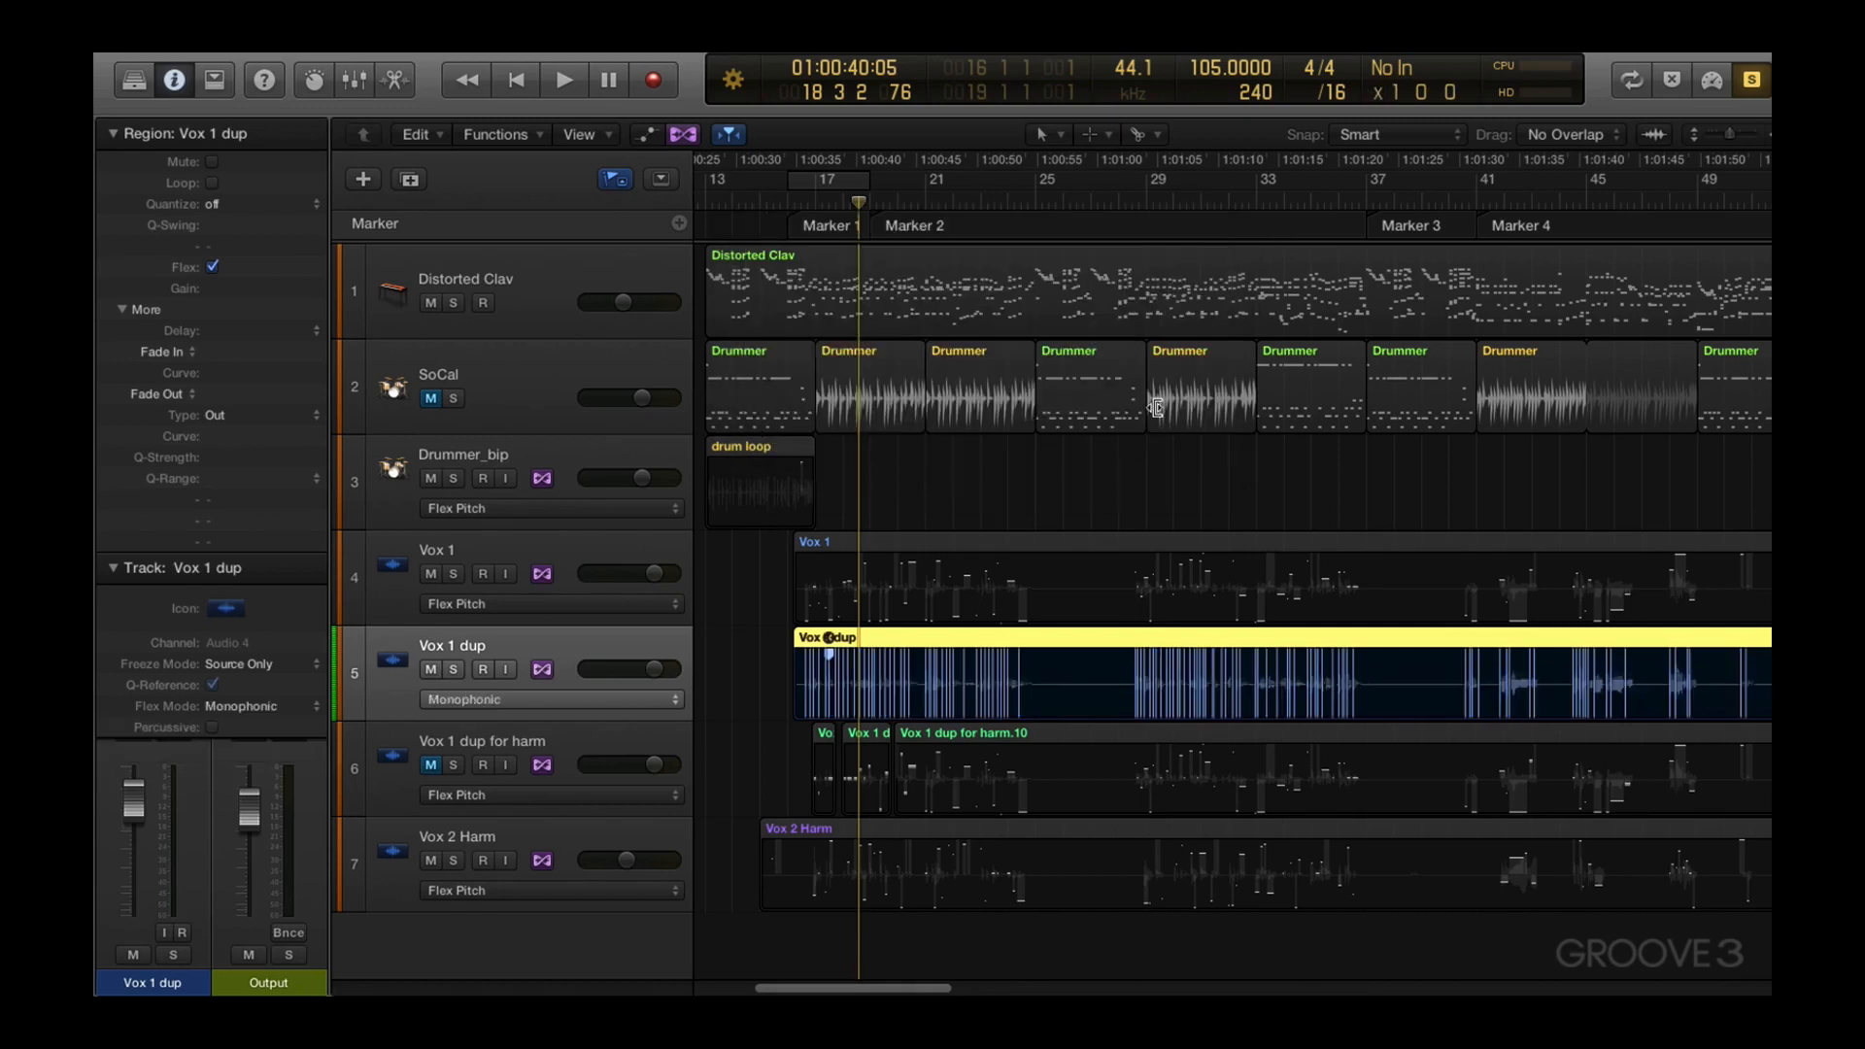
Play Vox 1 and the Monophonic Vox 1 dup in turn from their region starts to compare them
click(906, 552)
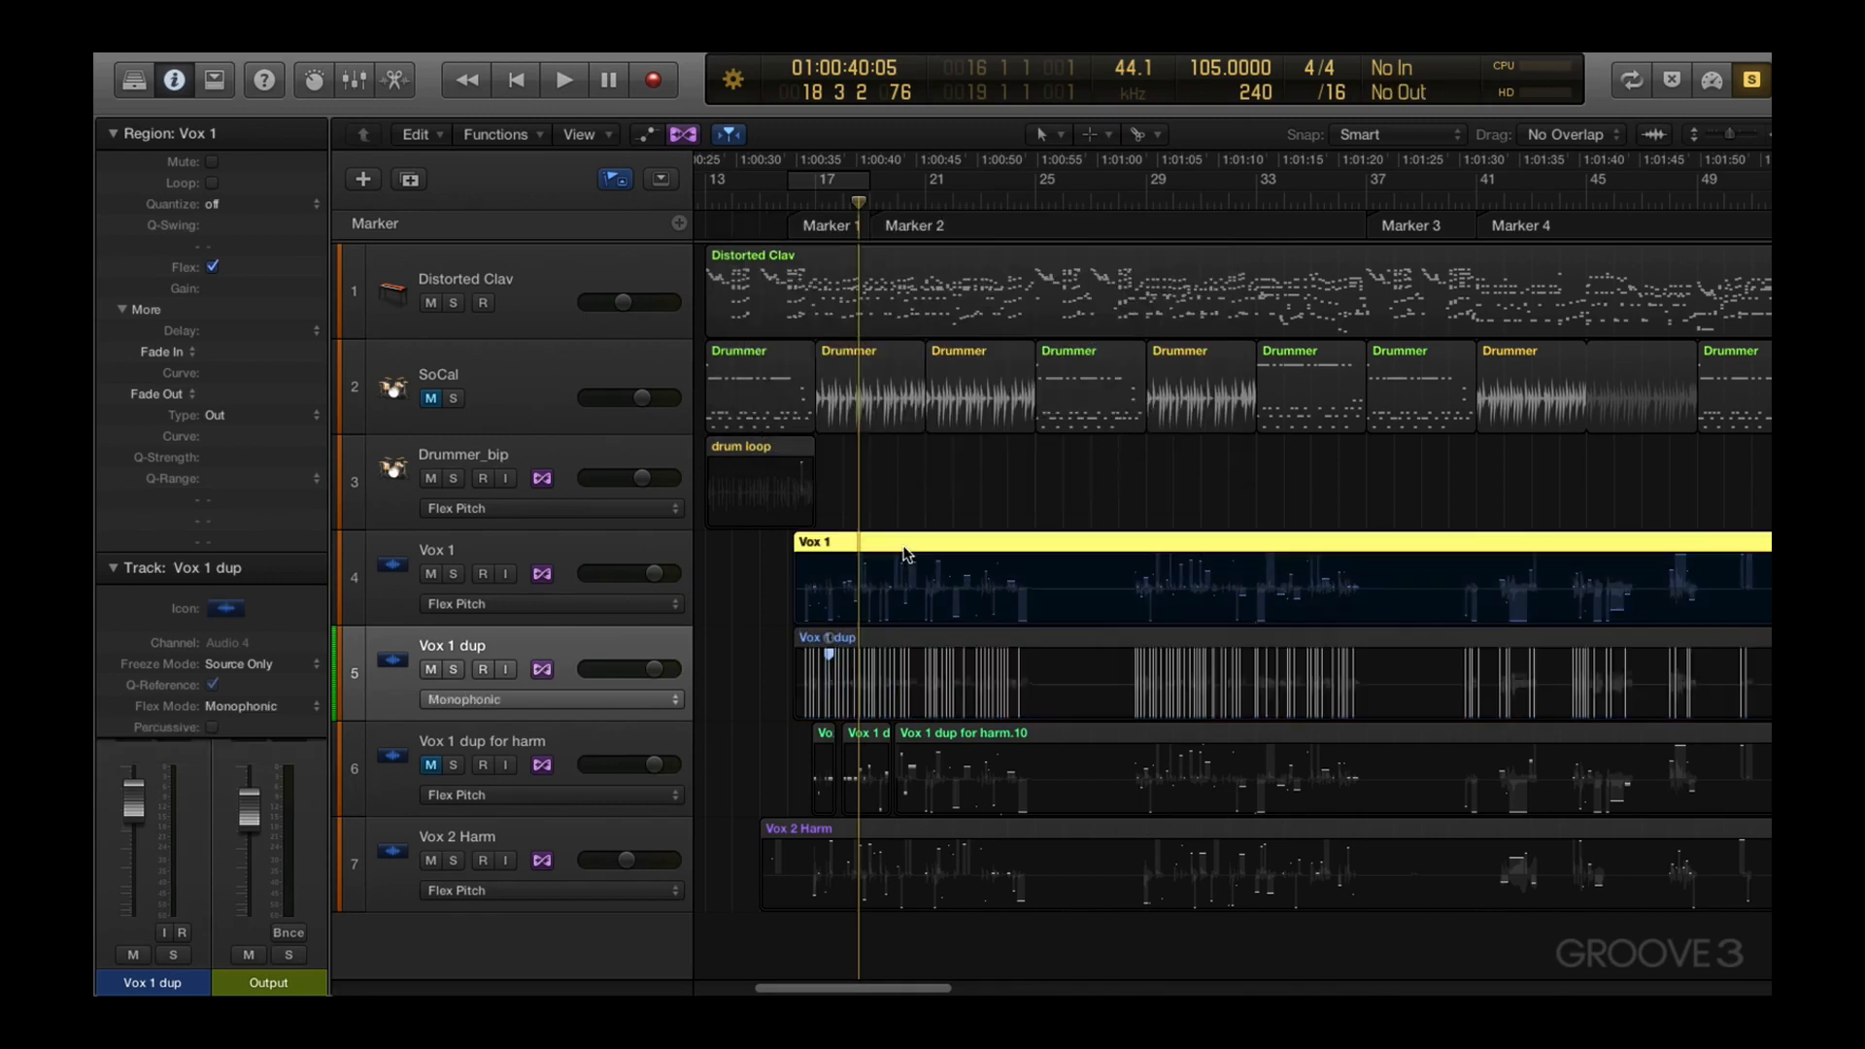
key(shift+Return)
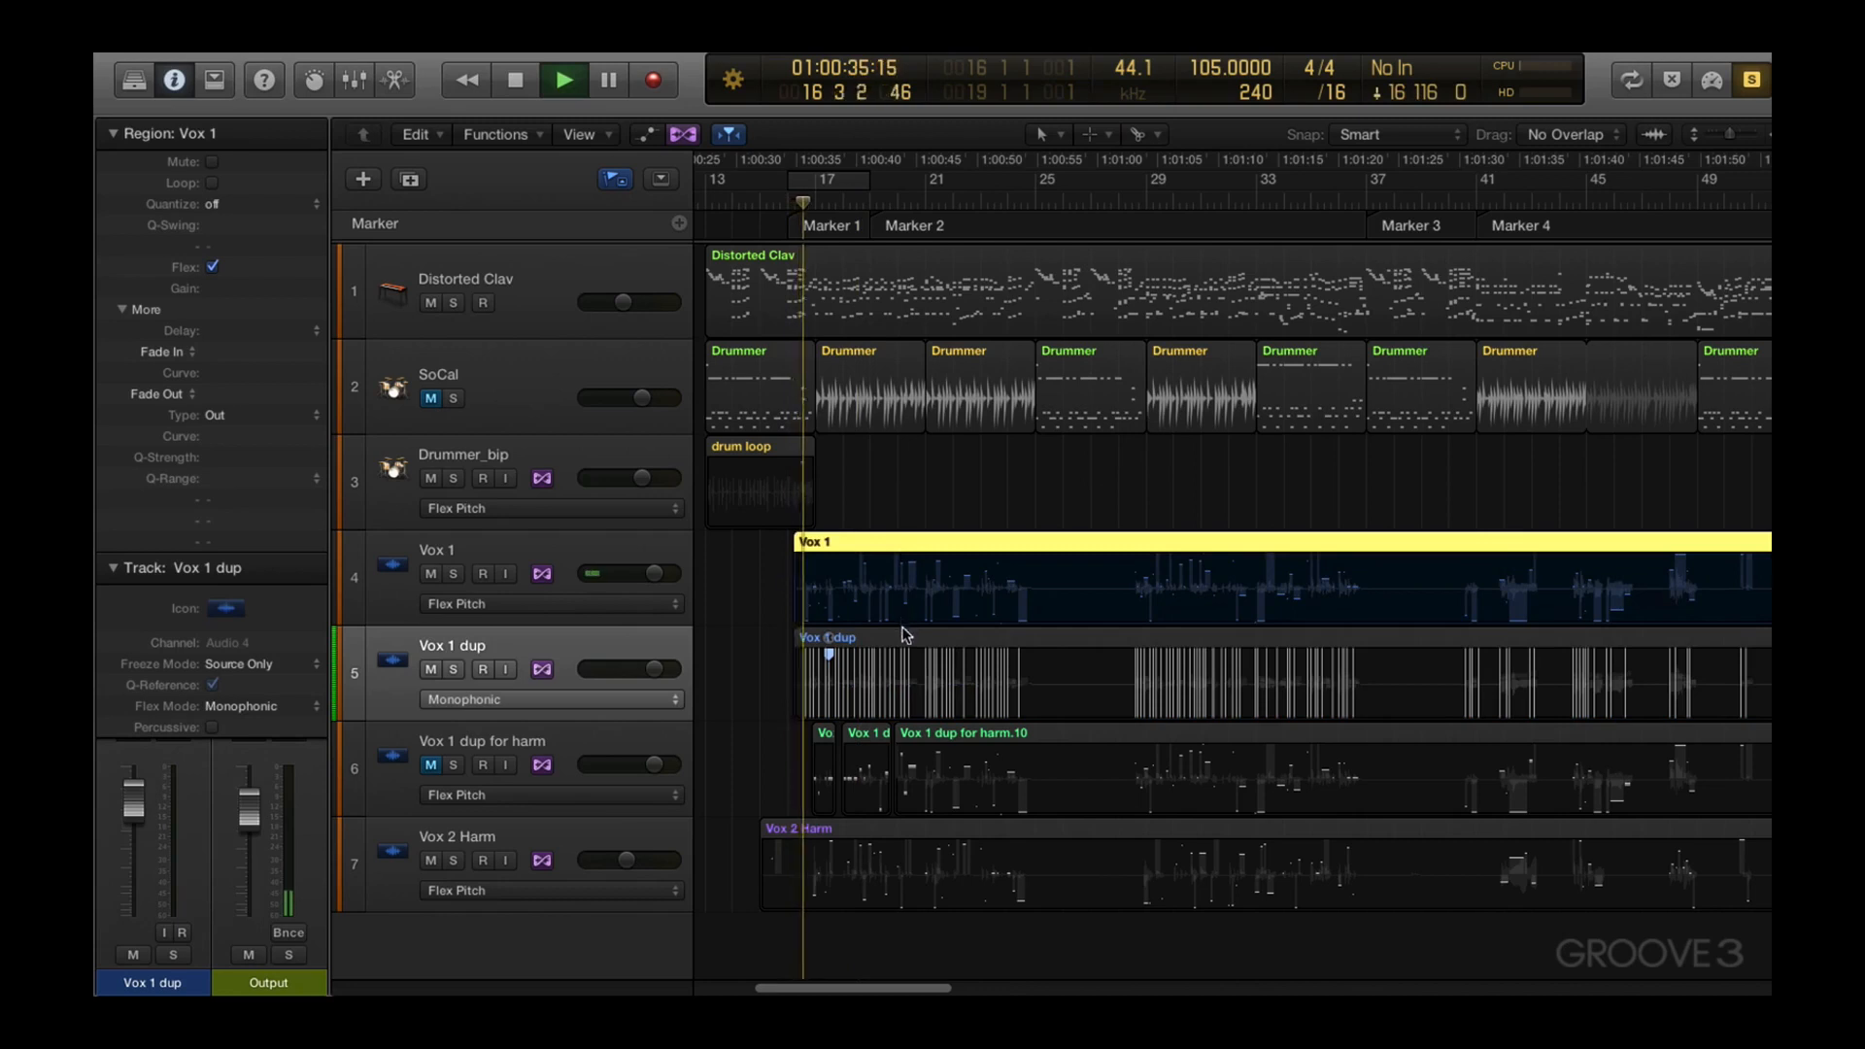
key(space)
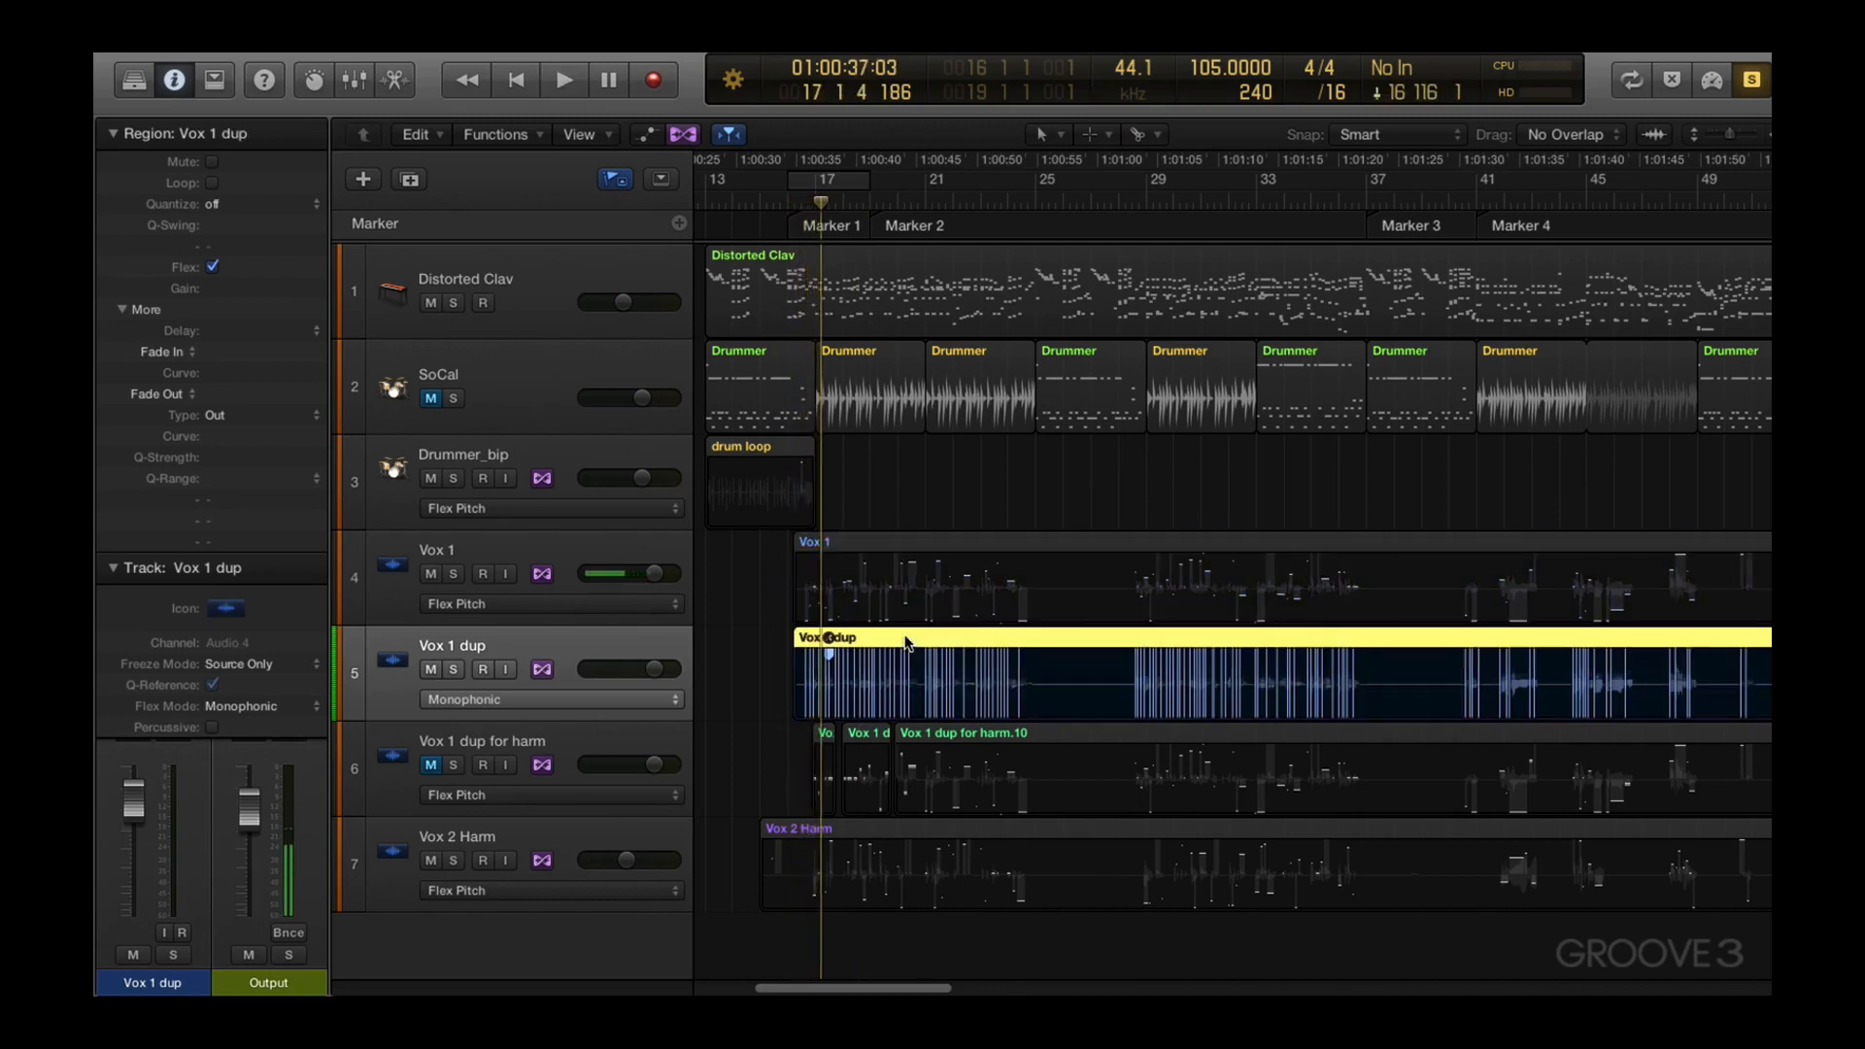
click(906, 638)
key(shift+Return)
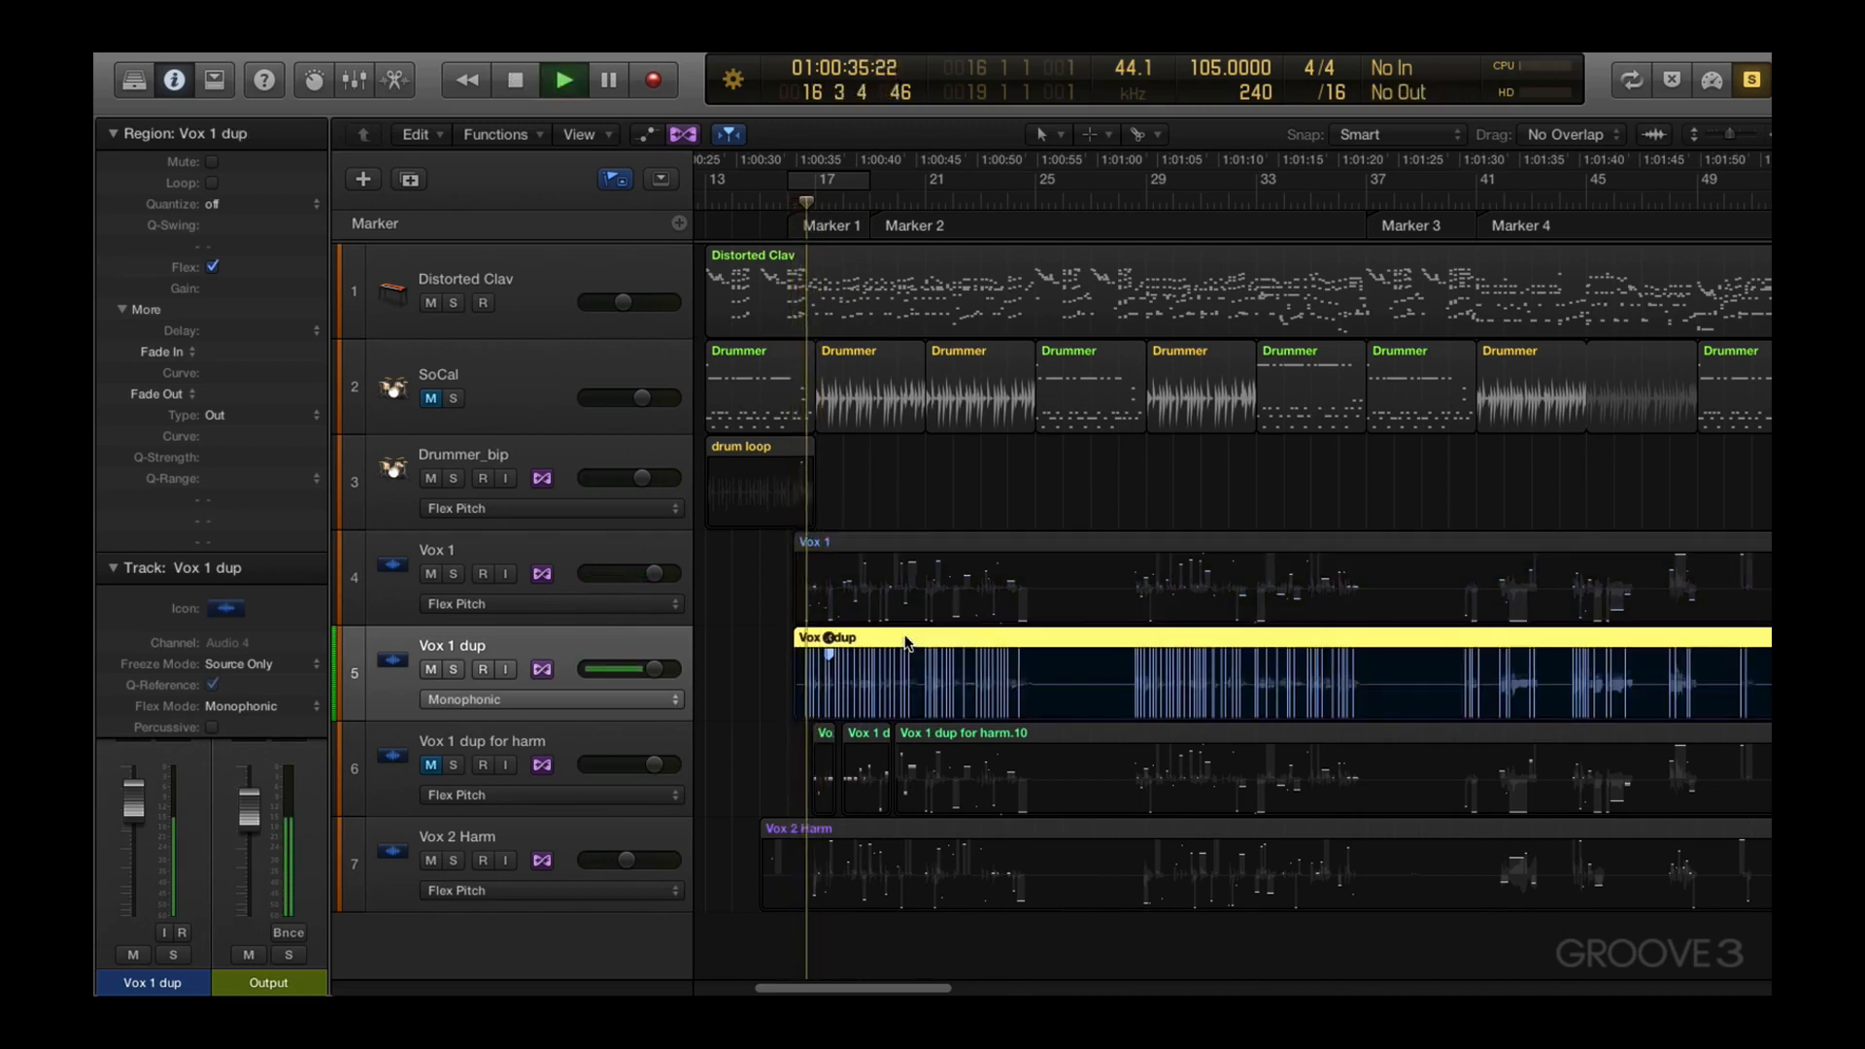
key(space)
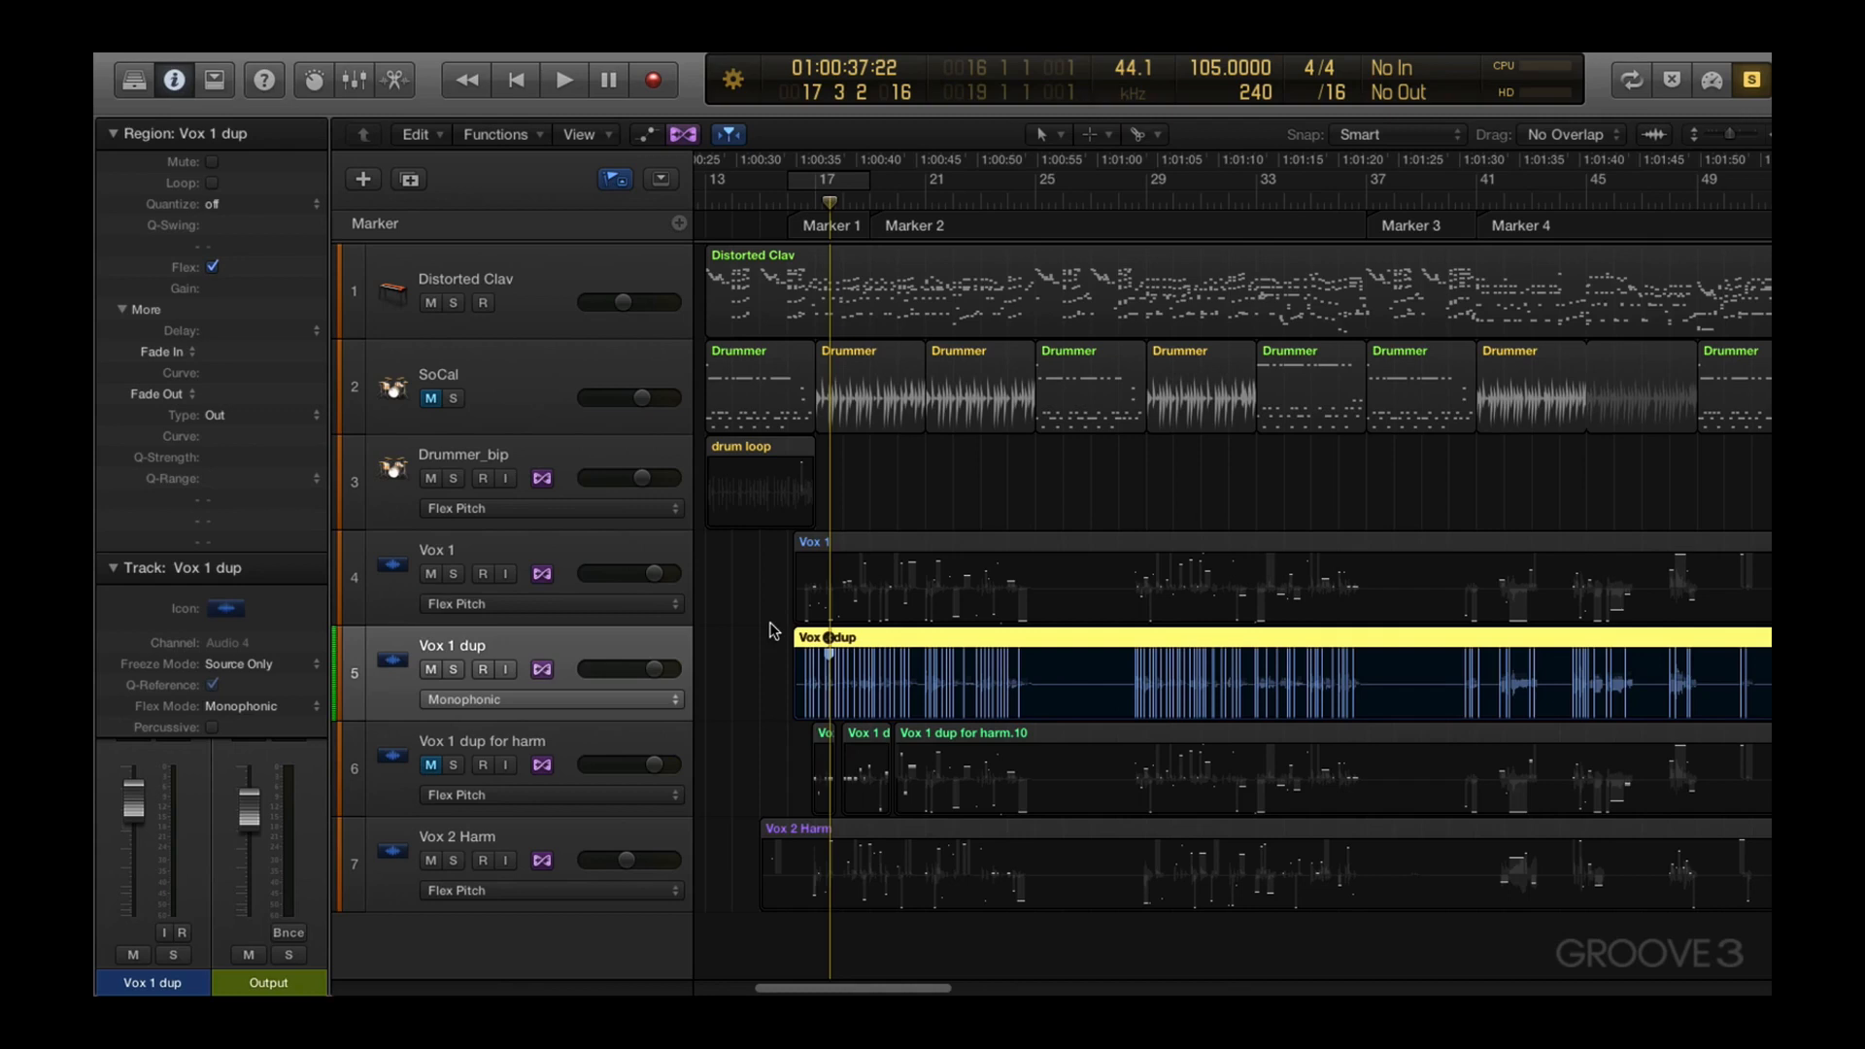
Quantize the Vox 1 dup region to 1/8 Note
drag(770, 622, 993, 729)
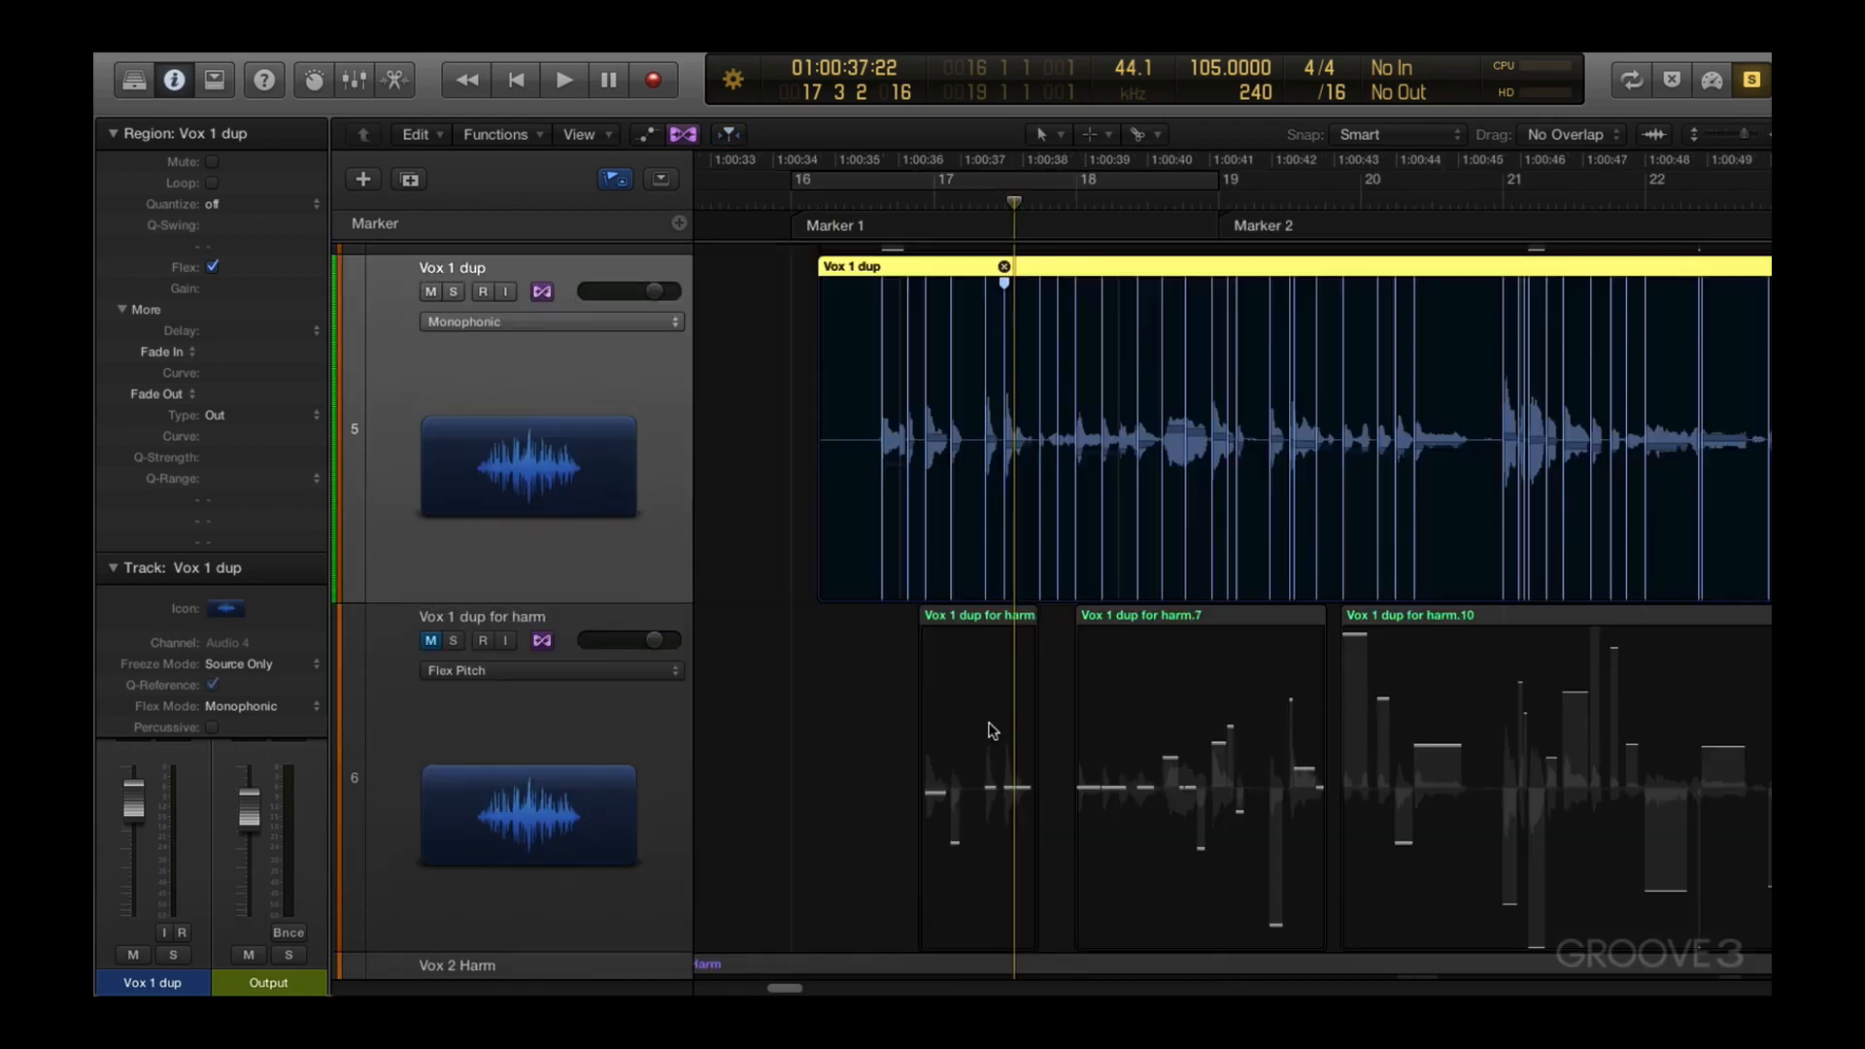
scroll(772, 582, up, 3)
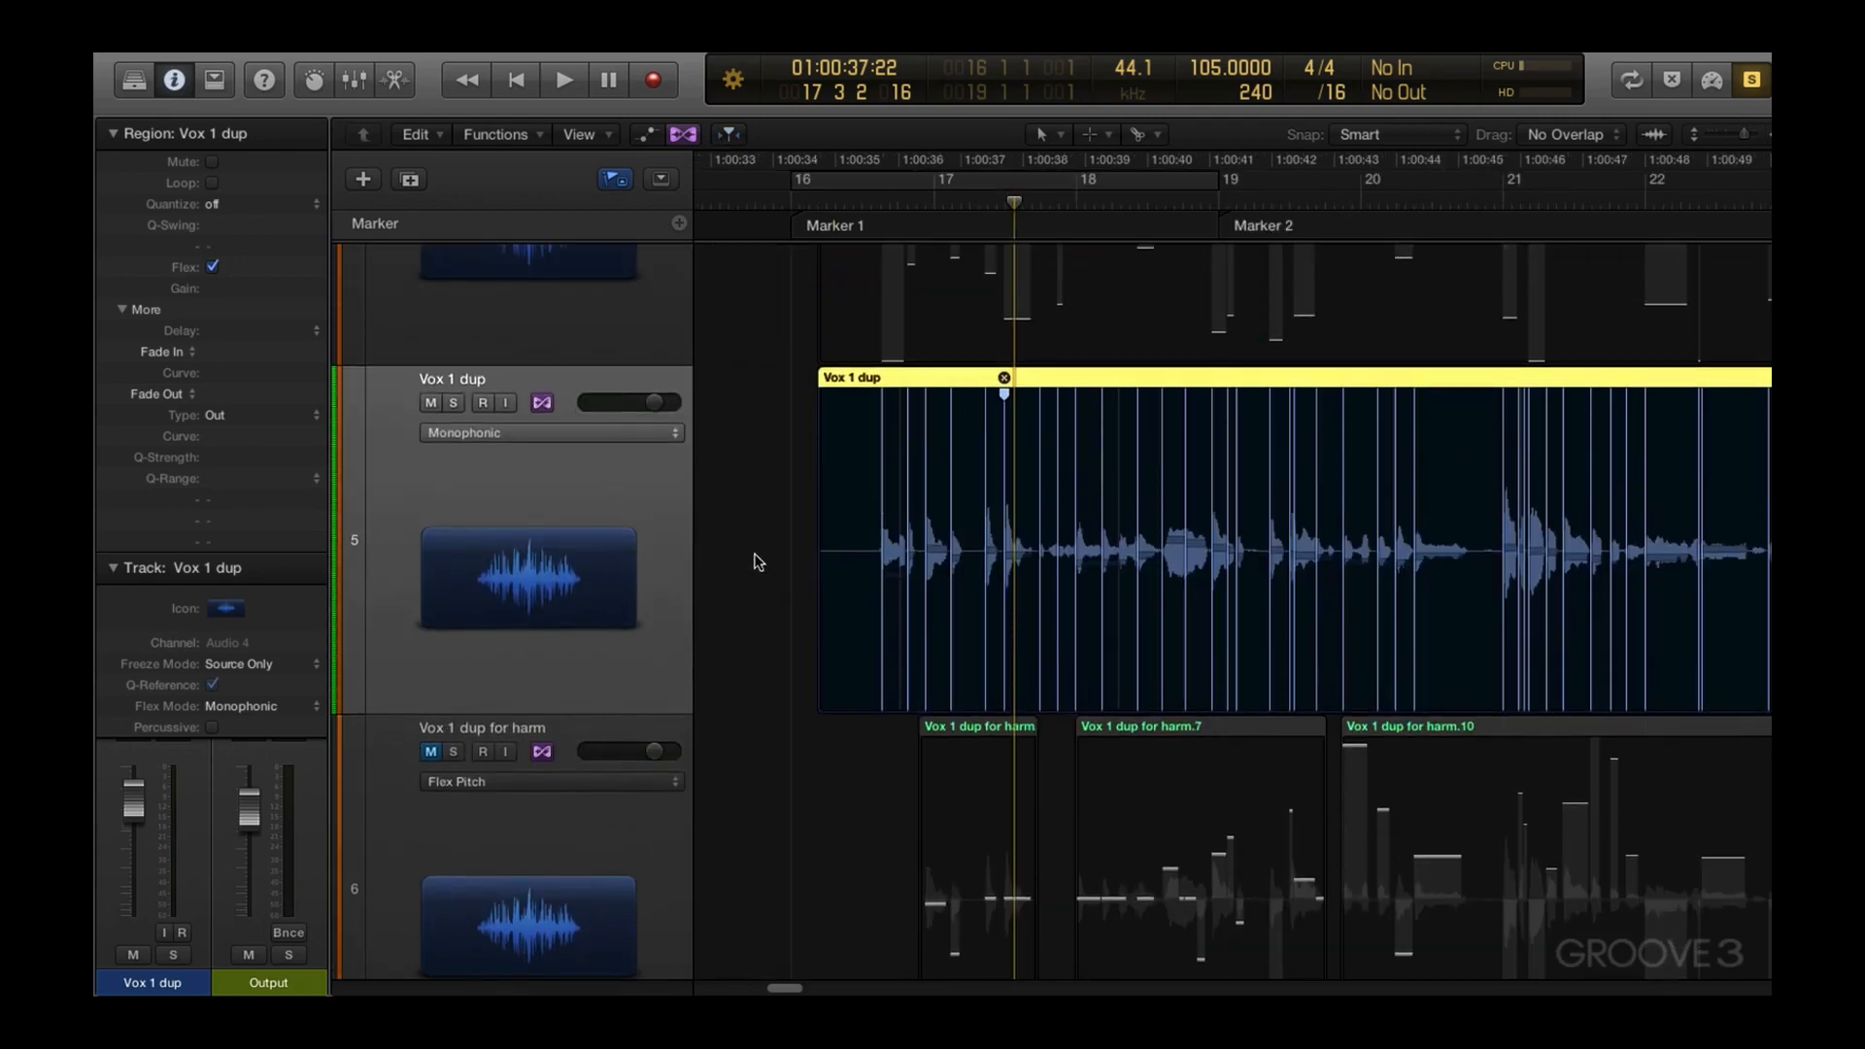
click(253, 210)
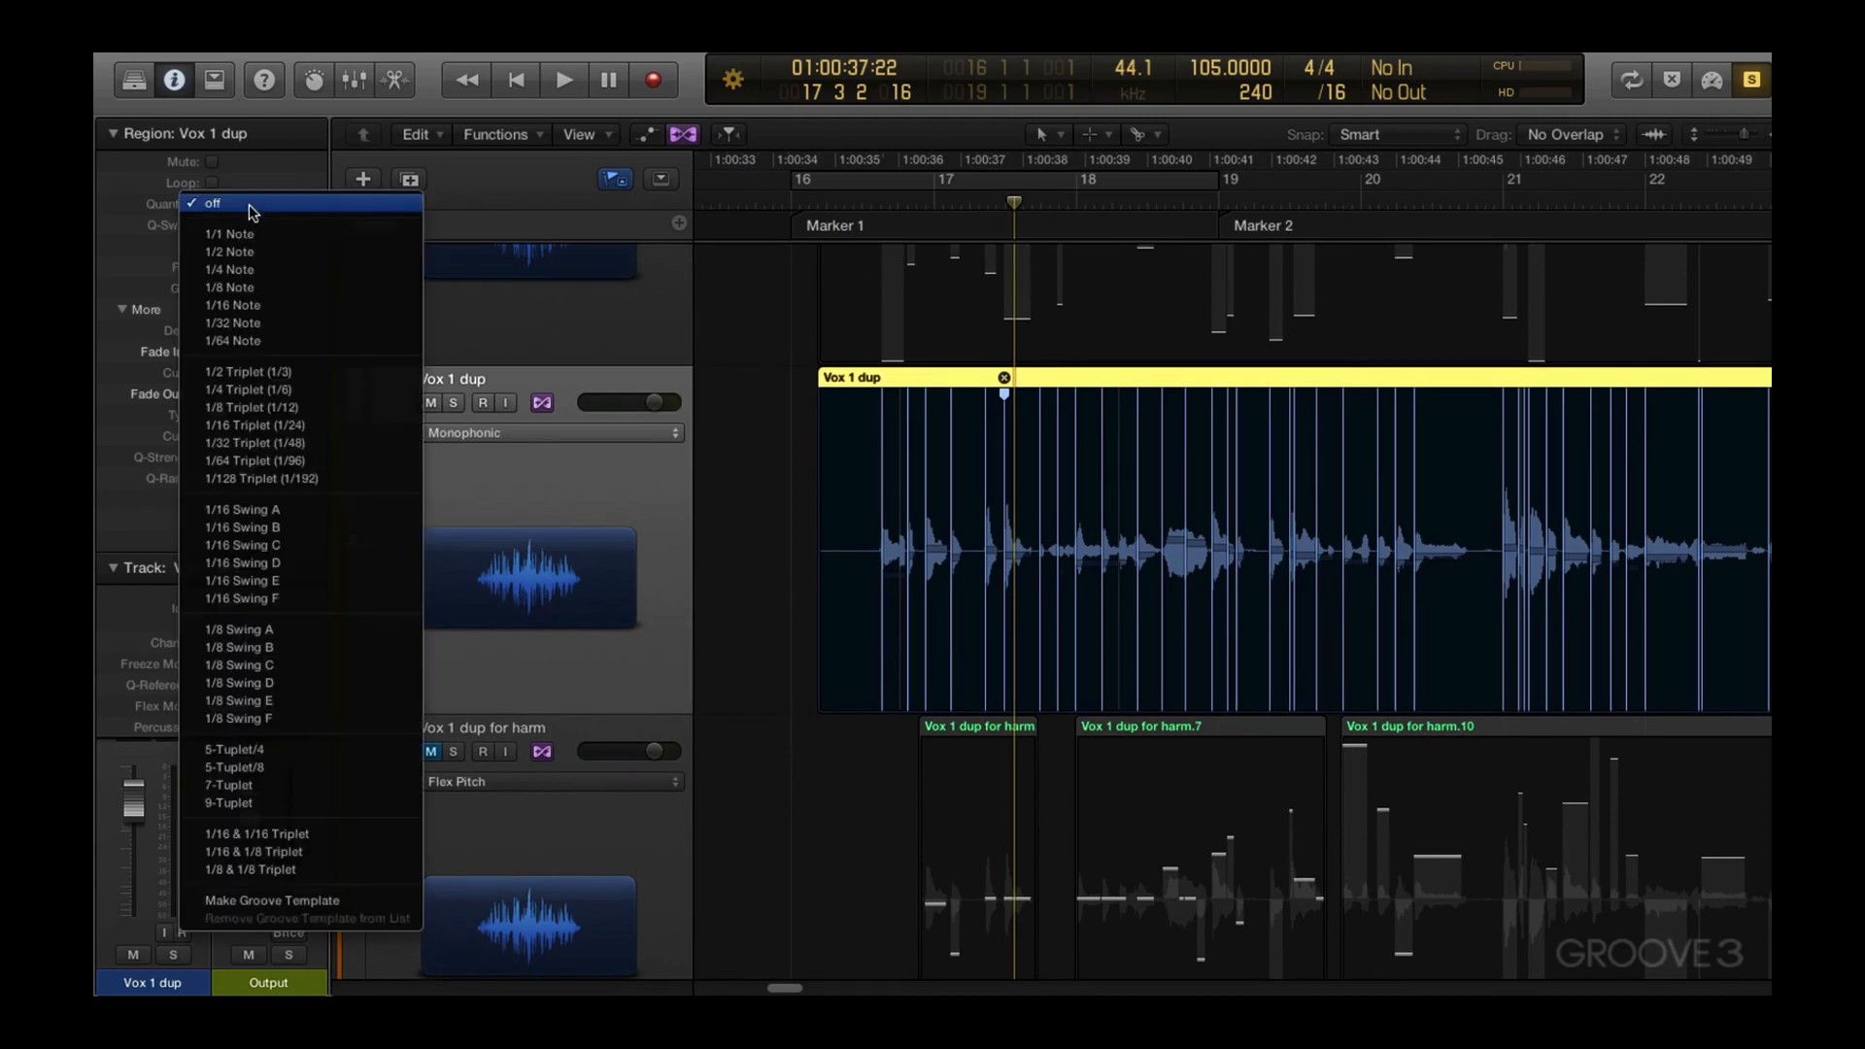
click(254, 292)
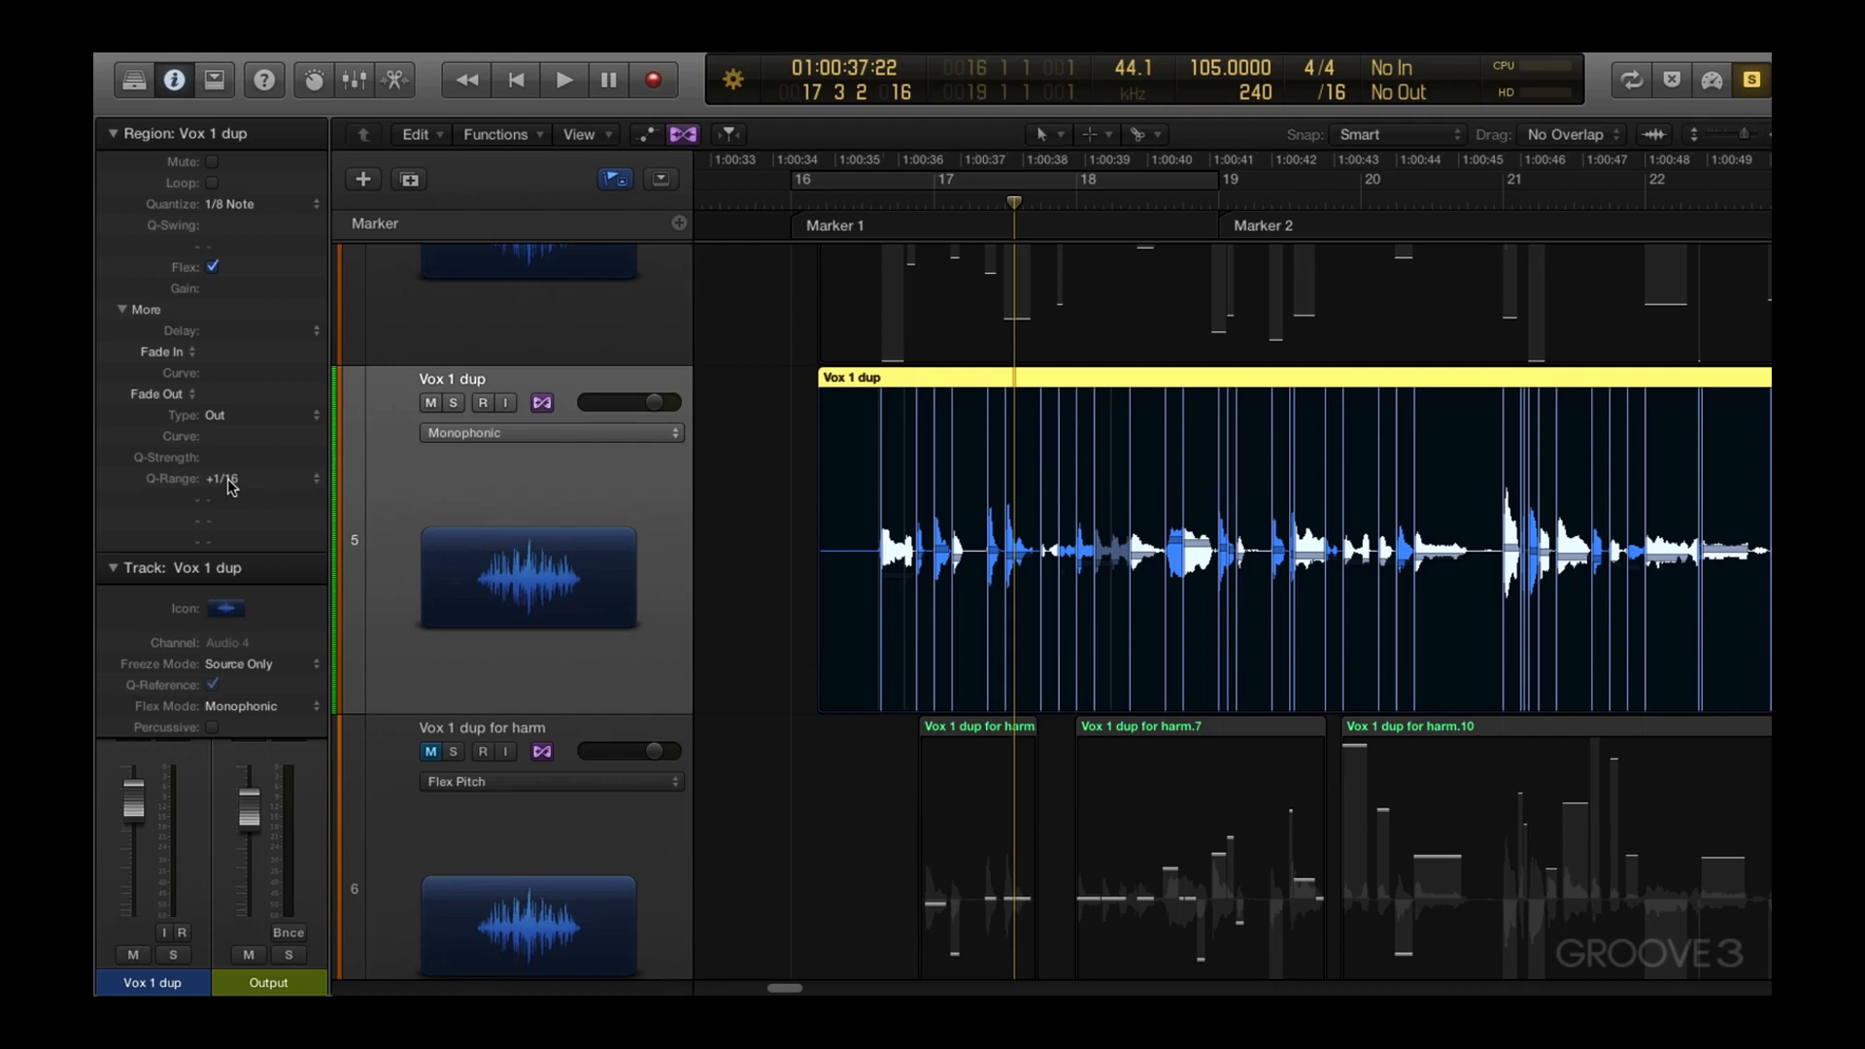
Move the flex markers just before and at bar 17 slightly later in Vox 1 dup and audition the region from its start
mouse_move(232, 487)
drag(787, 442, 1132, 649)
mouse_move(1090, 517)
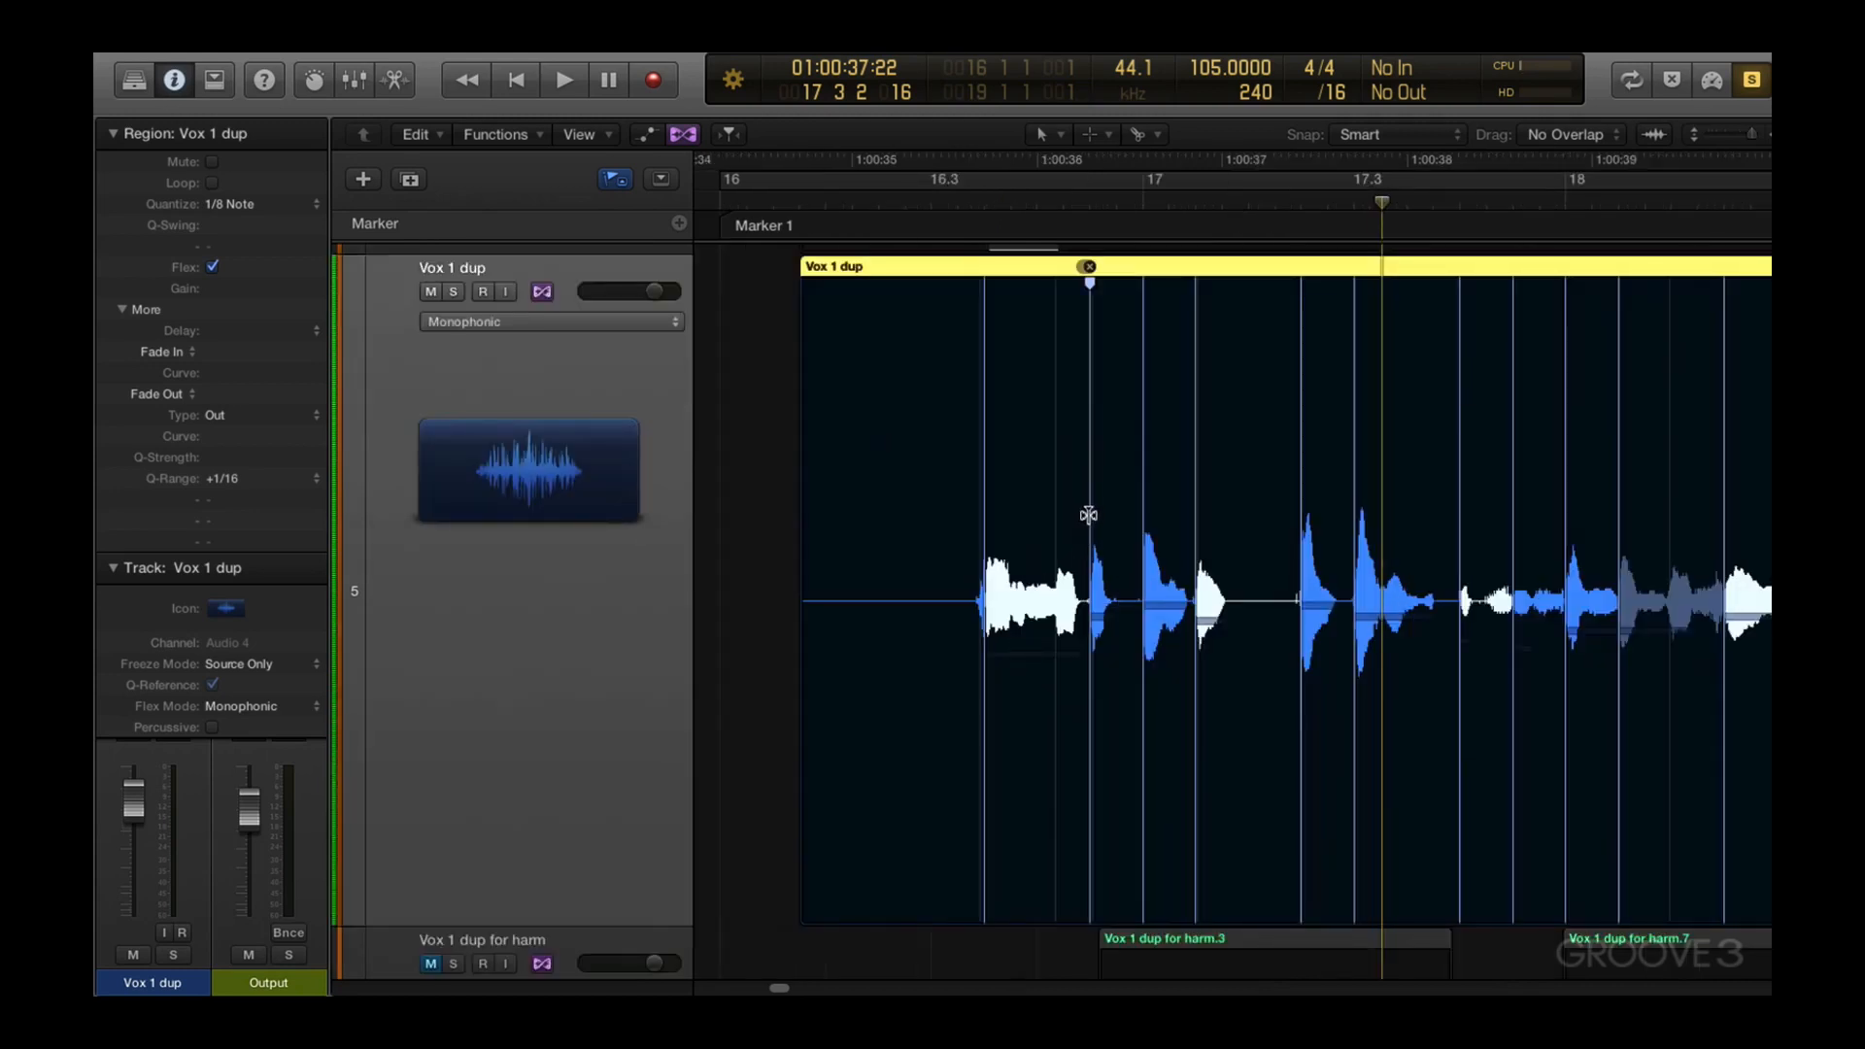
drag(1091, 466, 1161, 459)
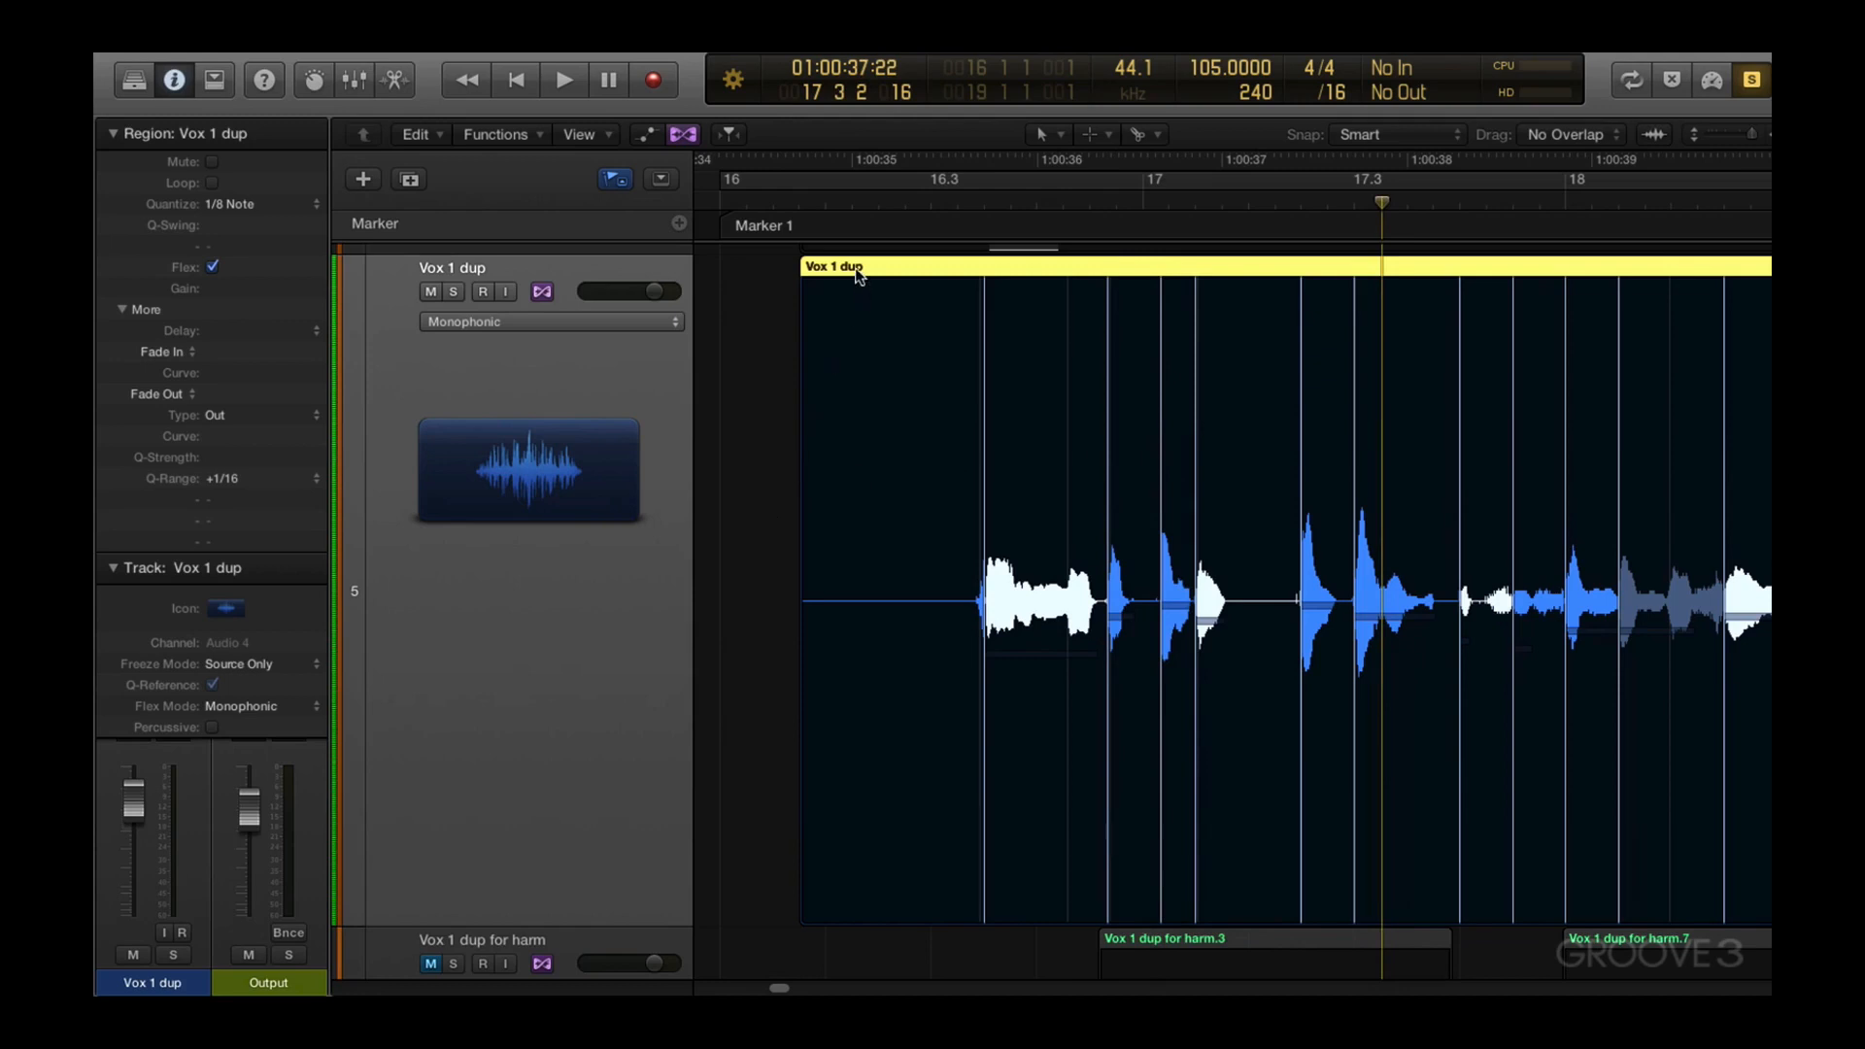
key(shift+space)
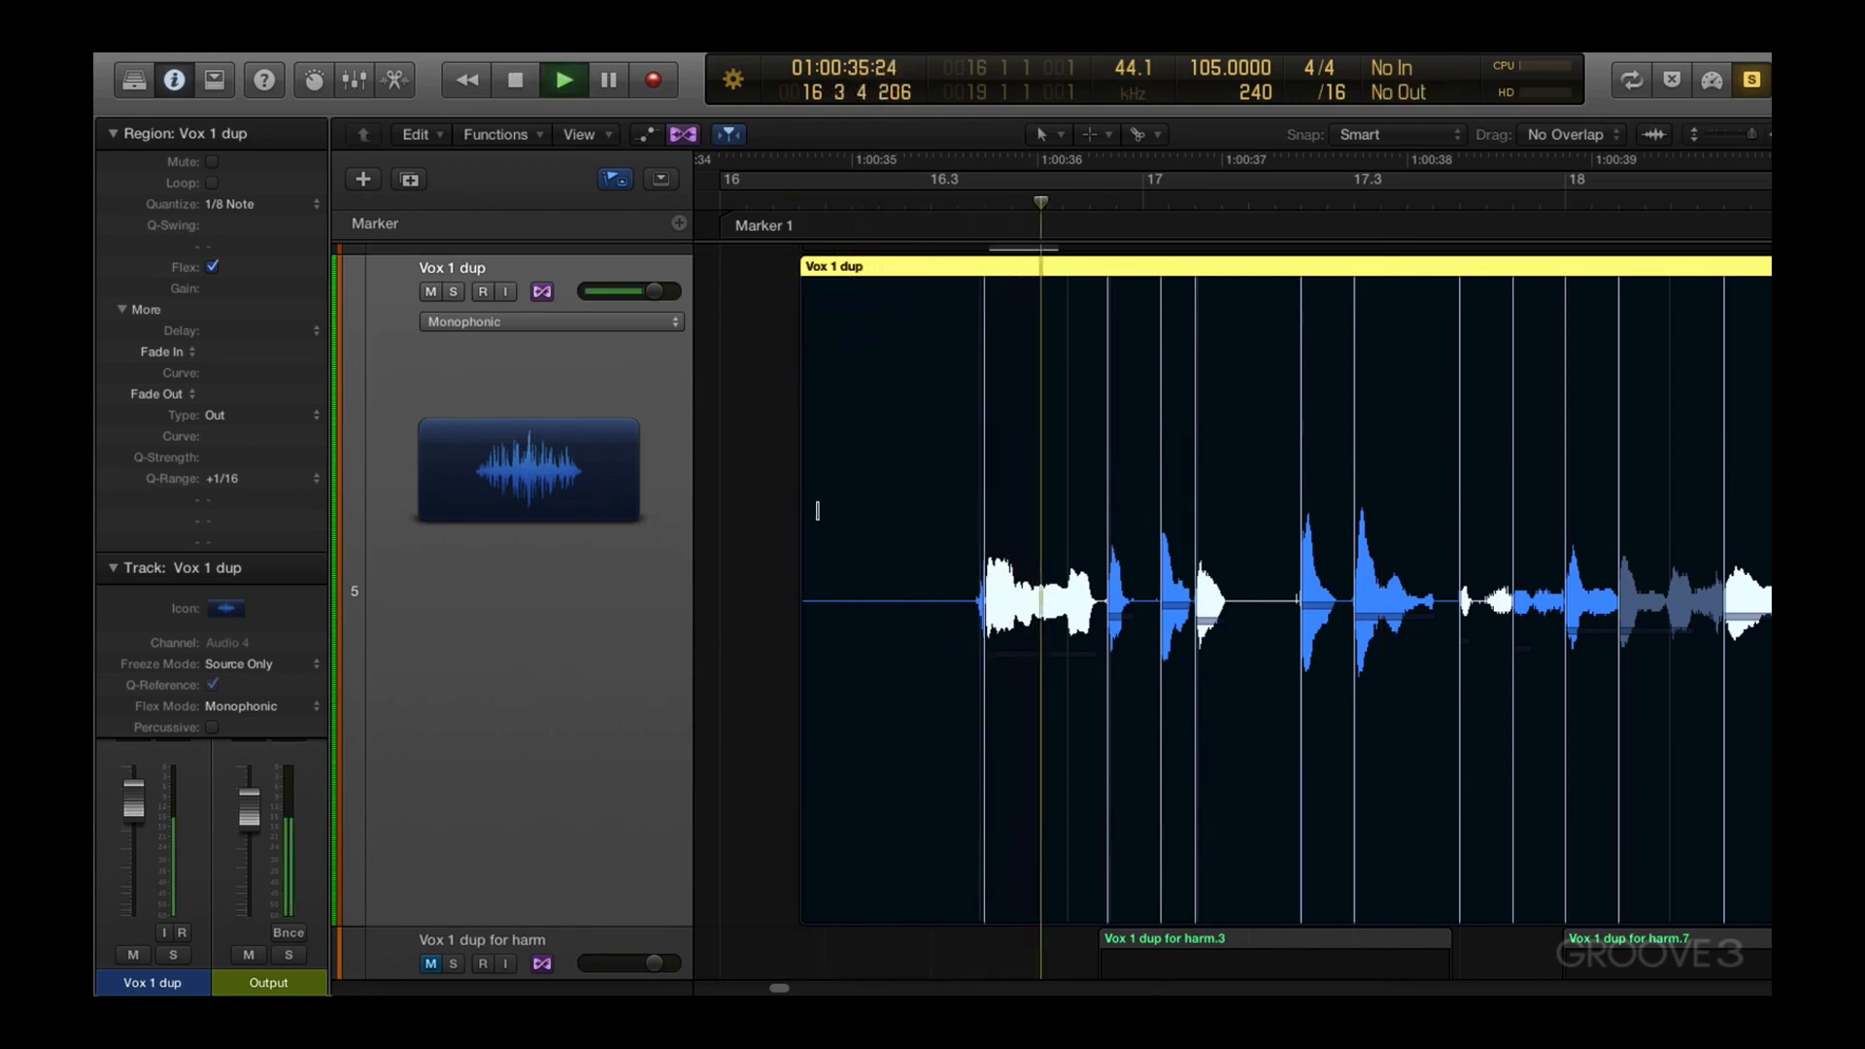
key(space)
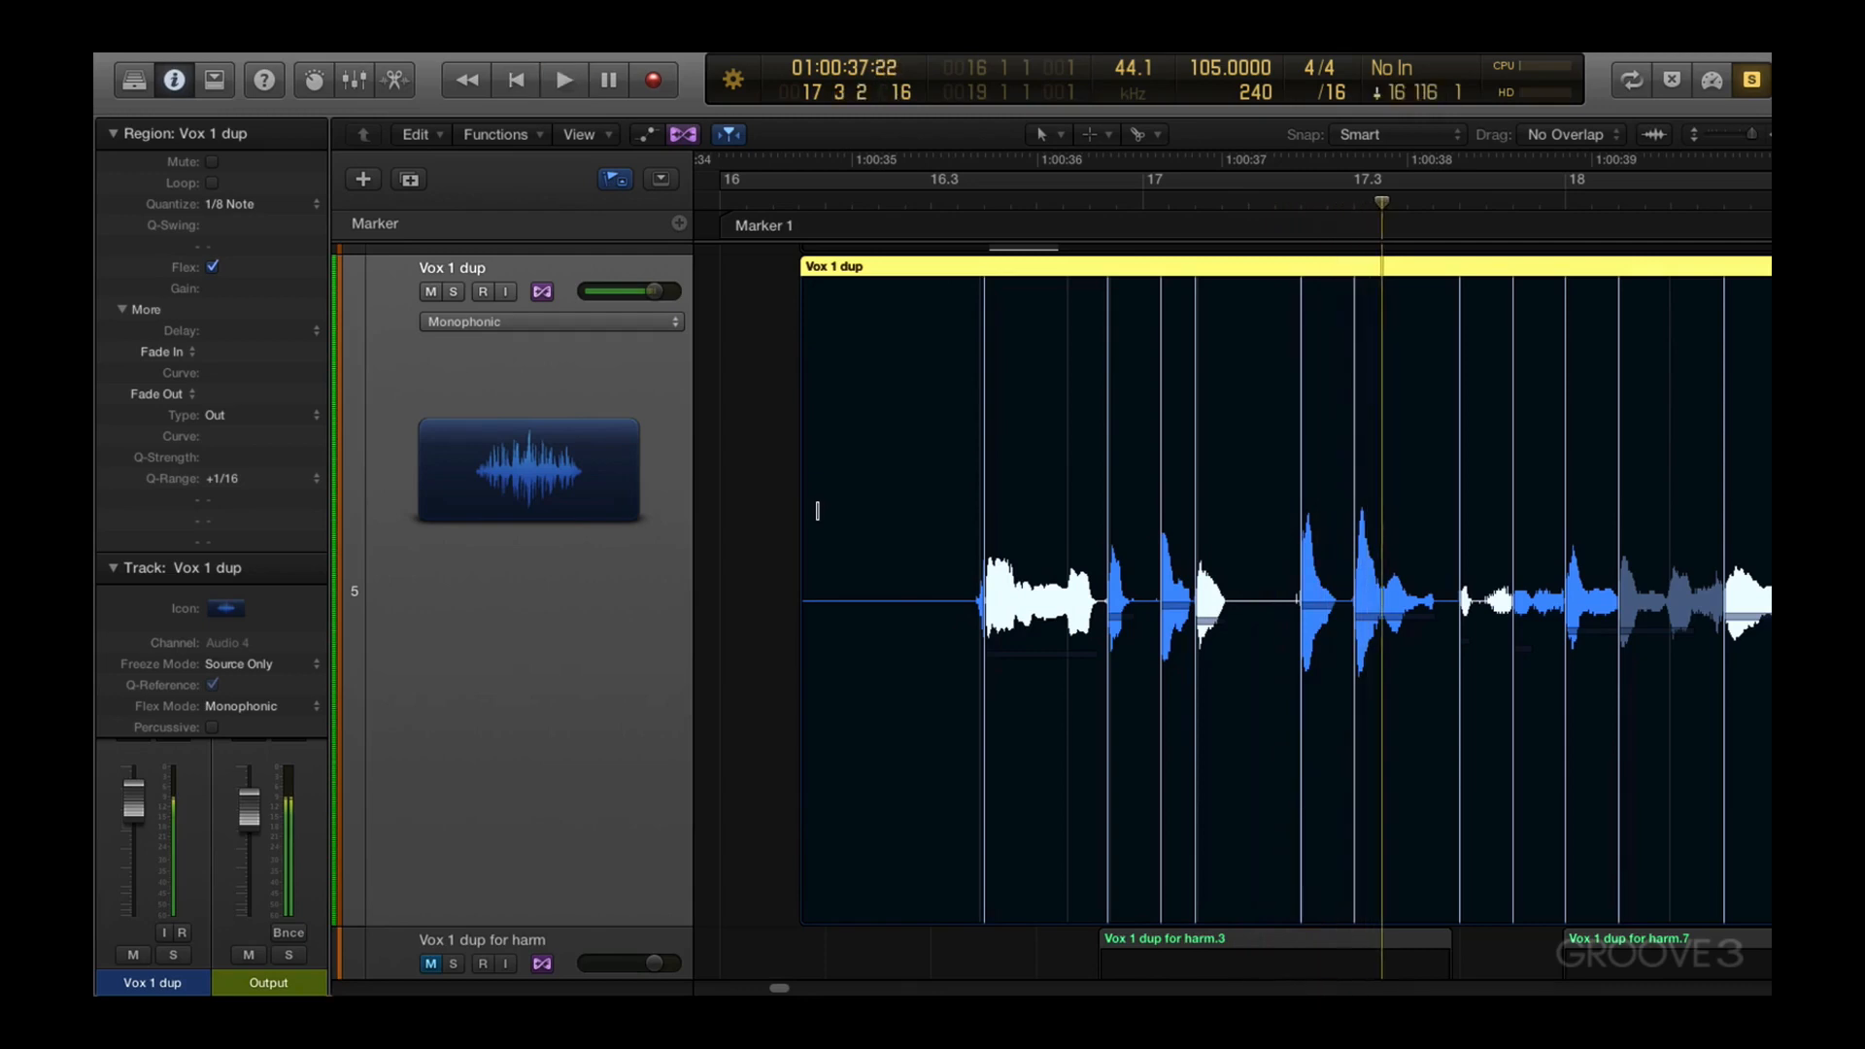
Compare the original Vox 1 with the quantized Vox 1 dup by playing each region from its start
ctrl+alt+click(762, 526)
scroll(761, 526, up, 5)
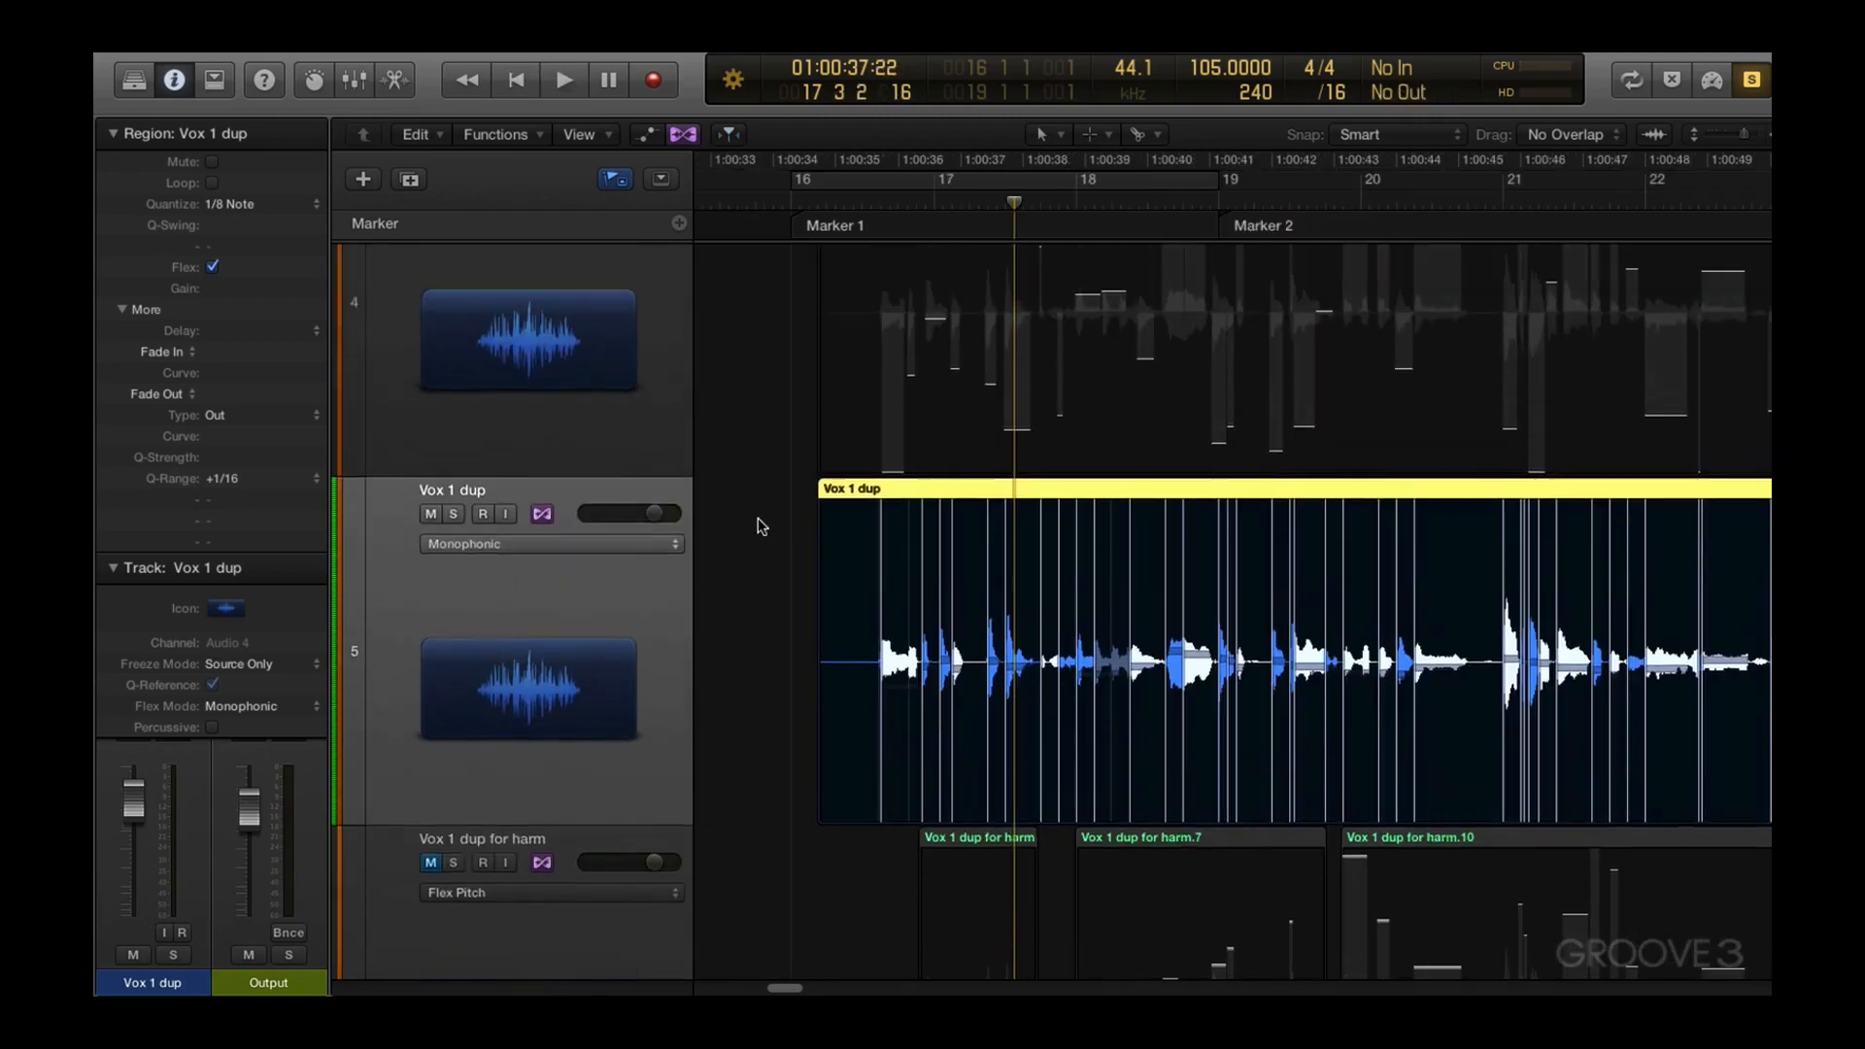
click(902, 319)
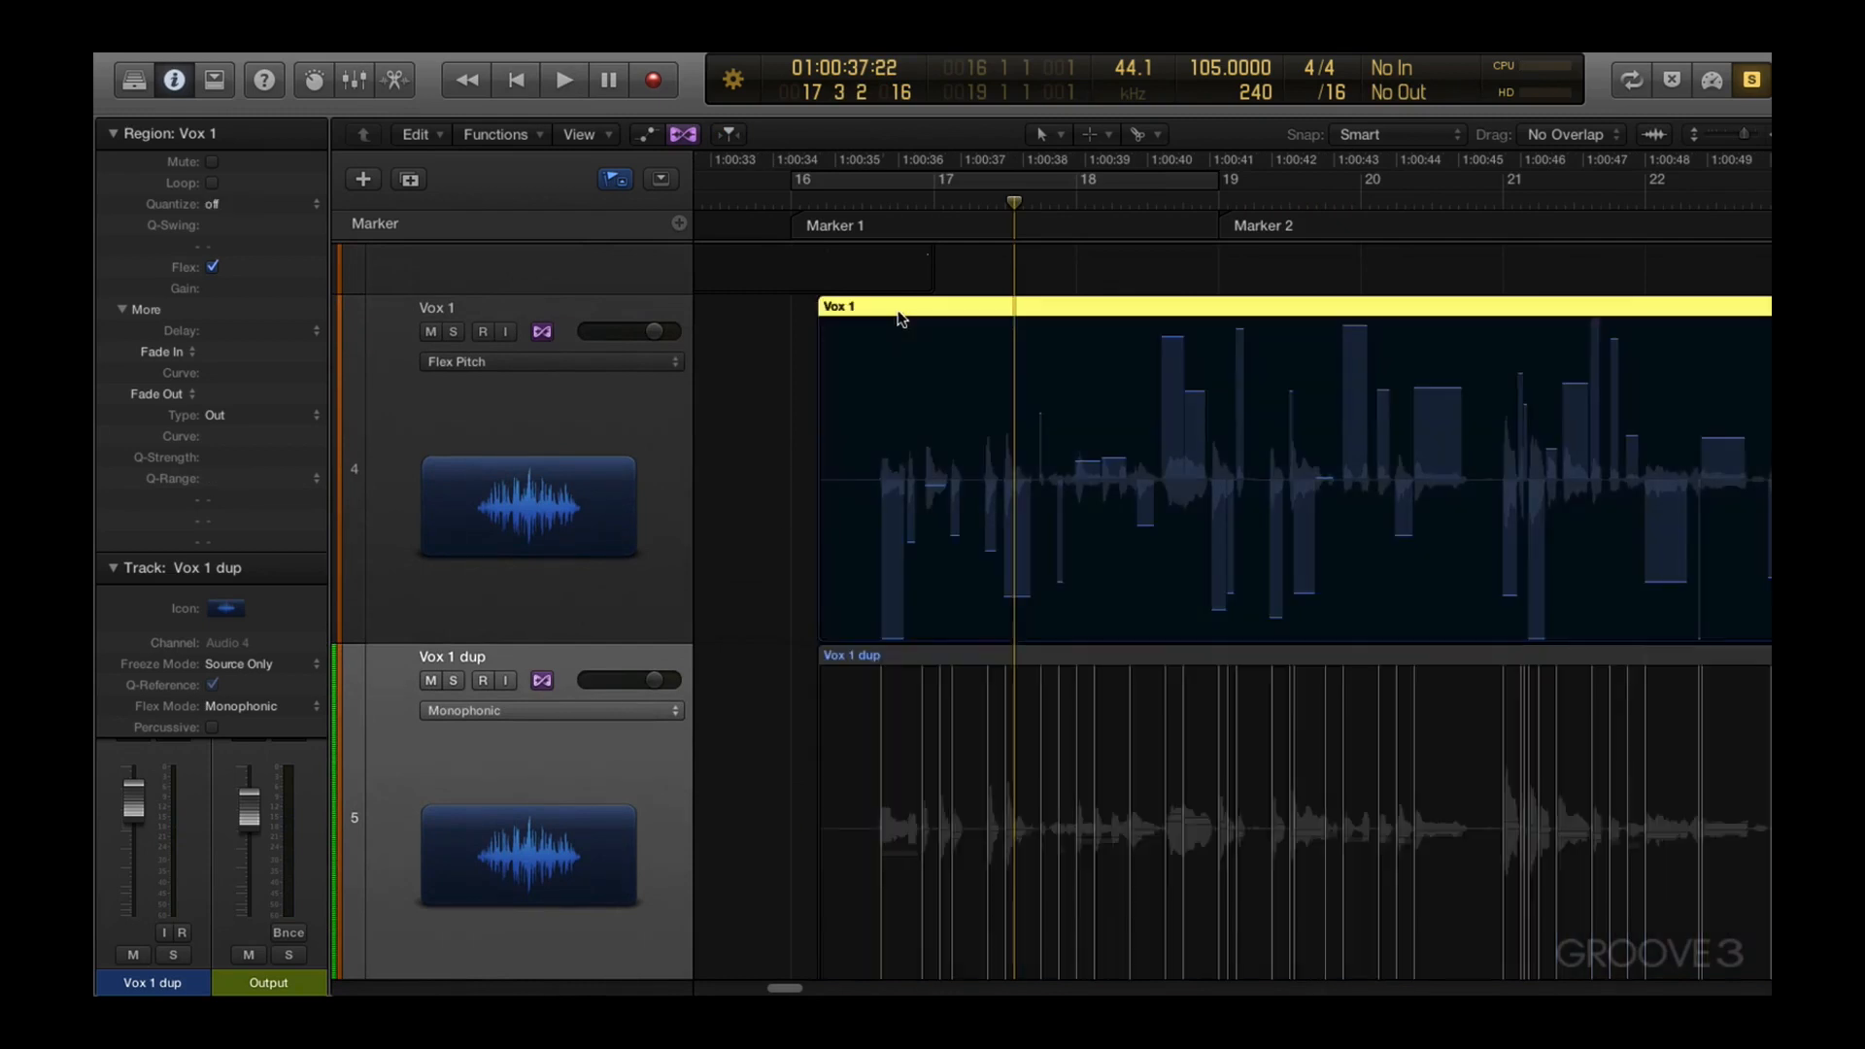
key(shift+space)
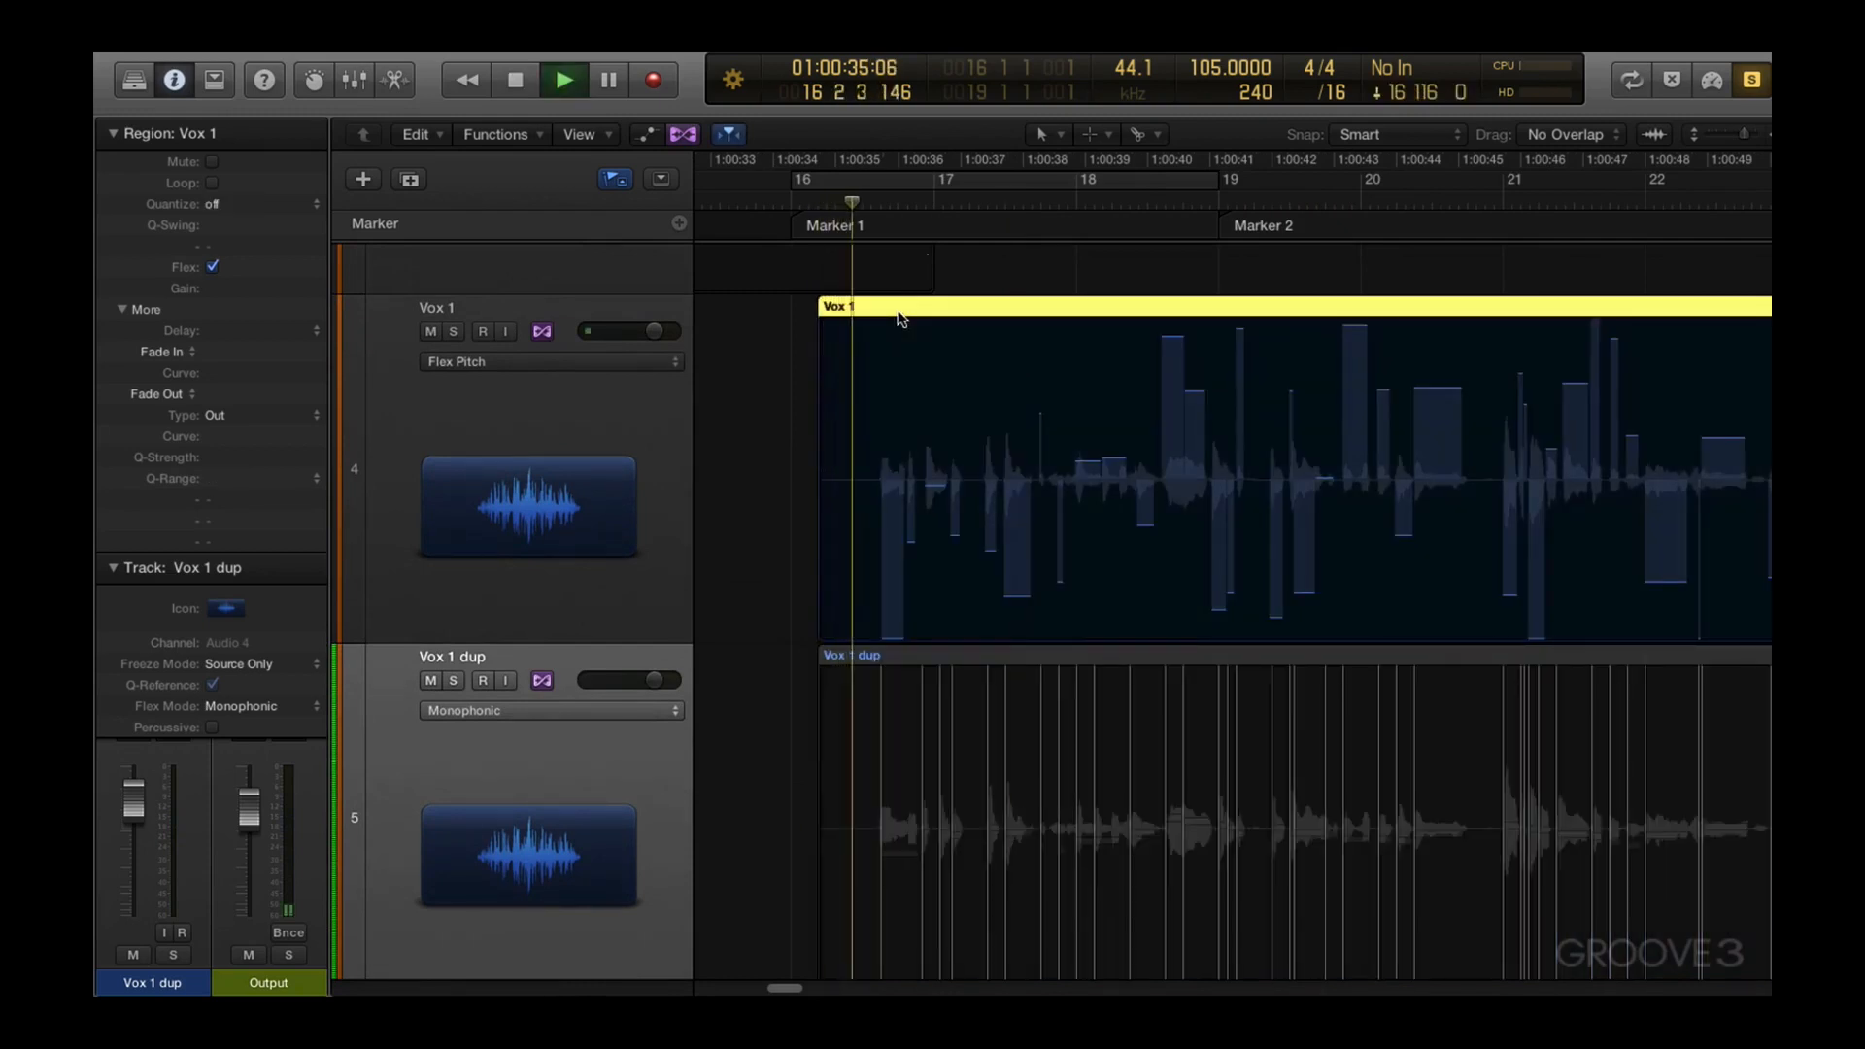
key(space)
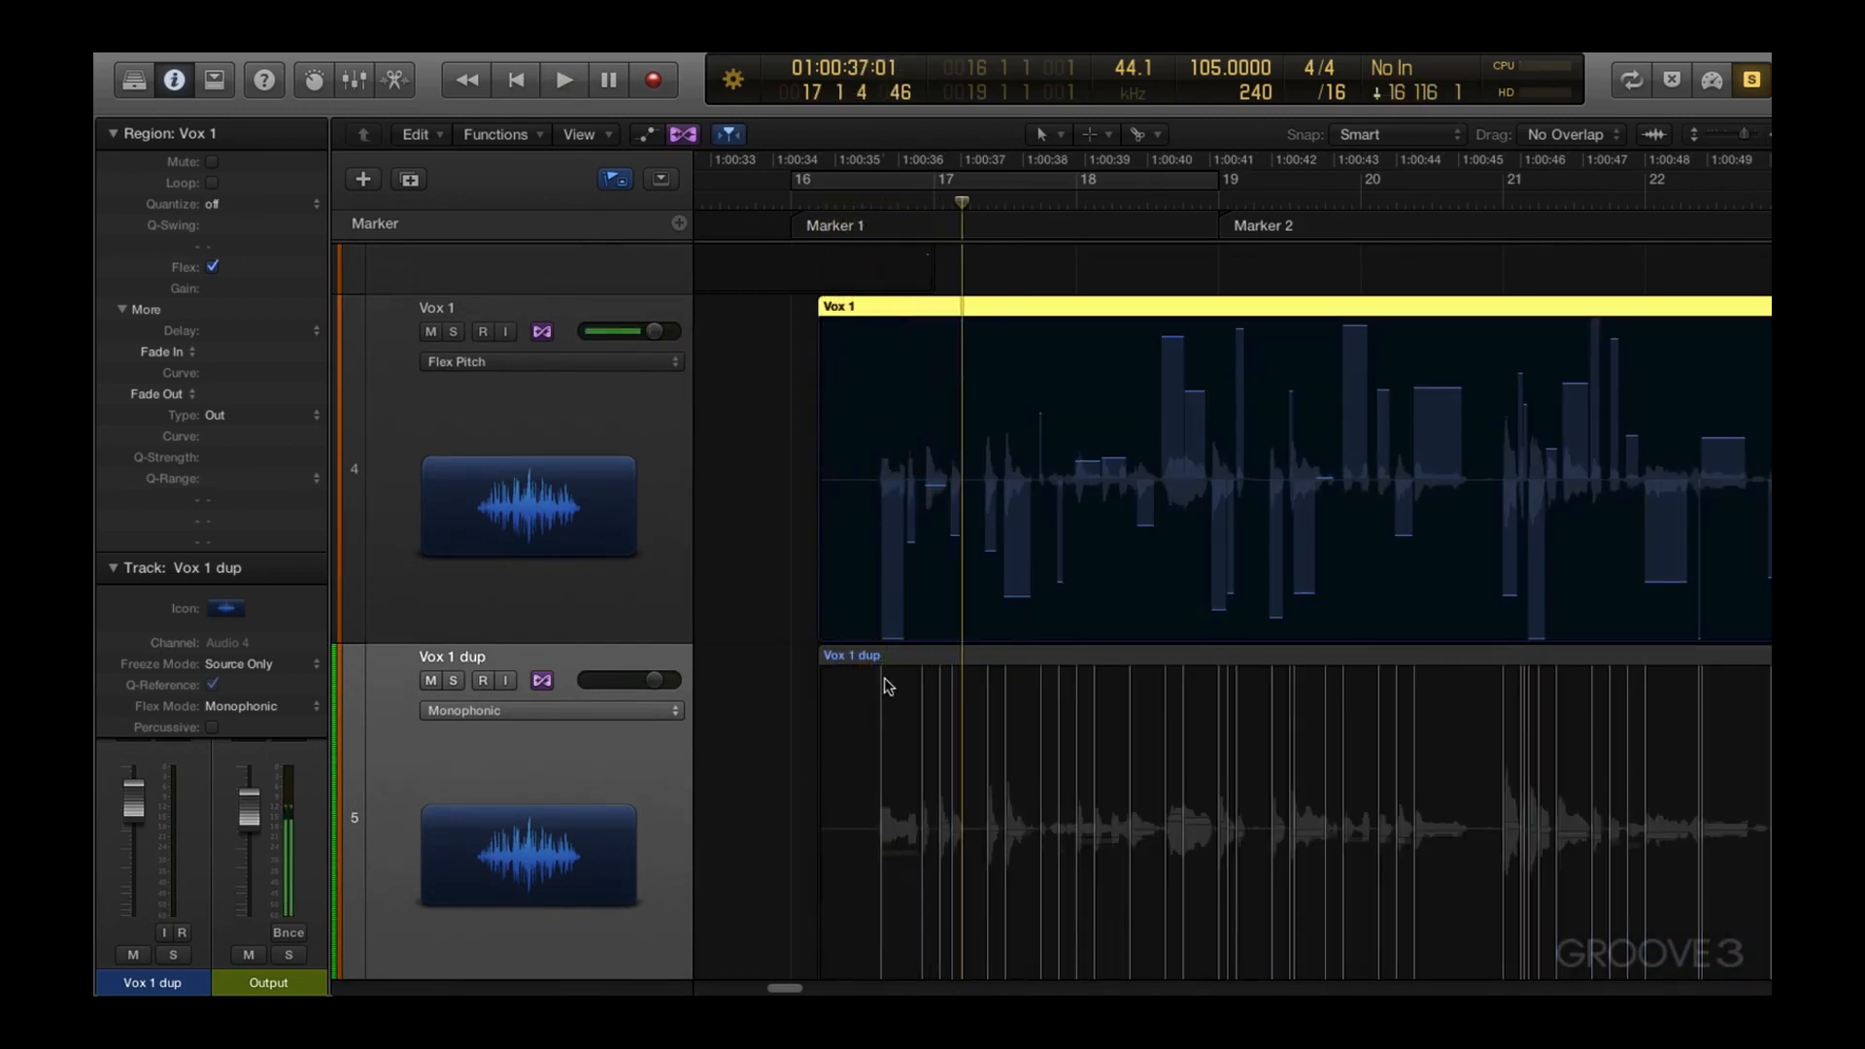
click(902, 661)
key(shift+space)
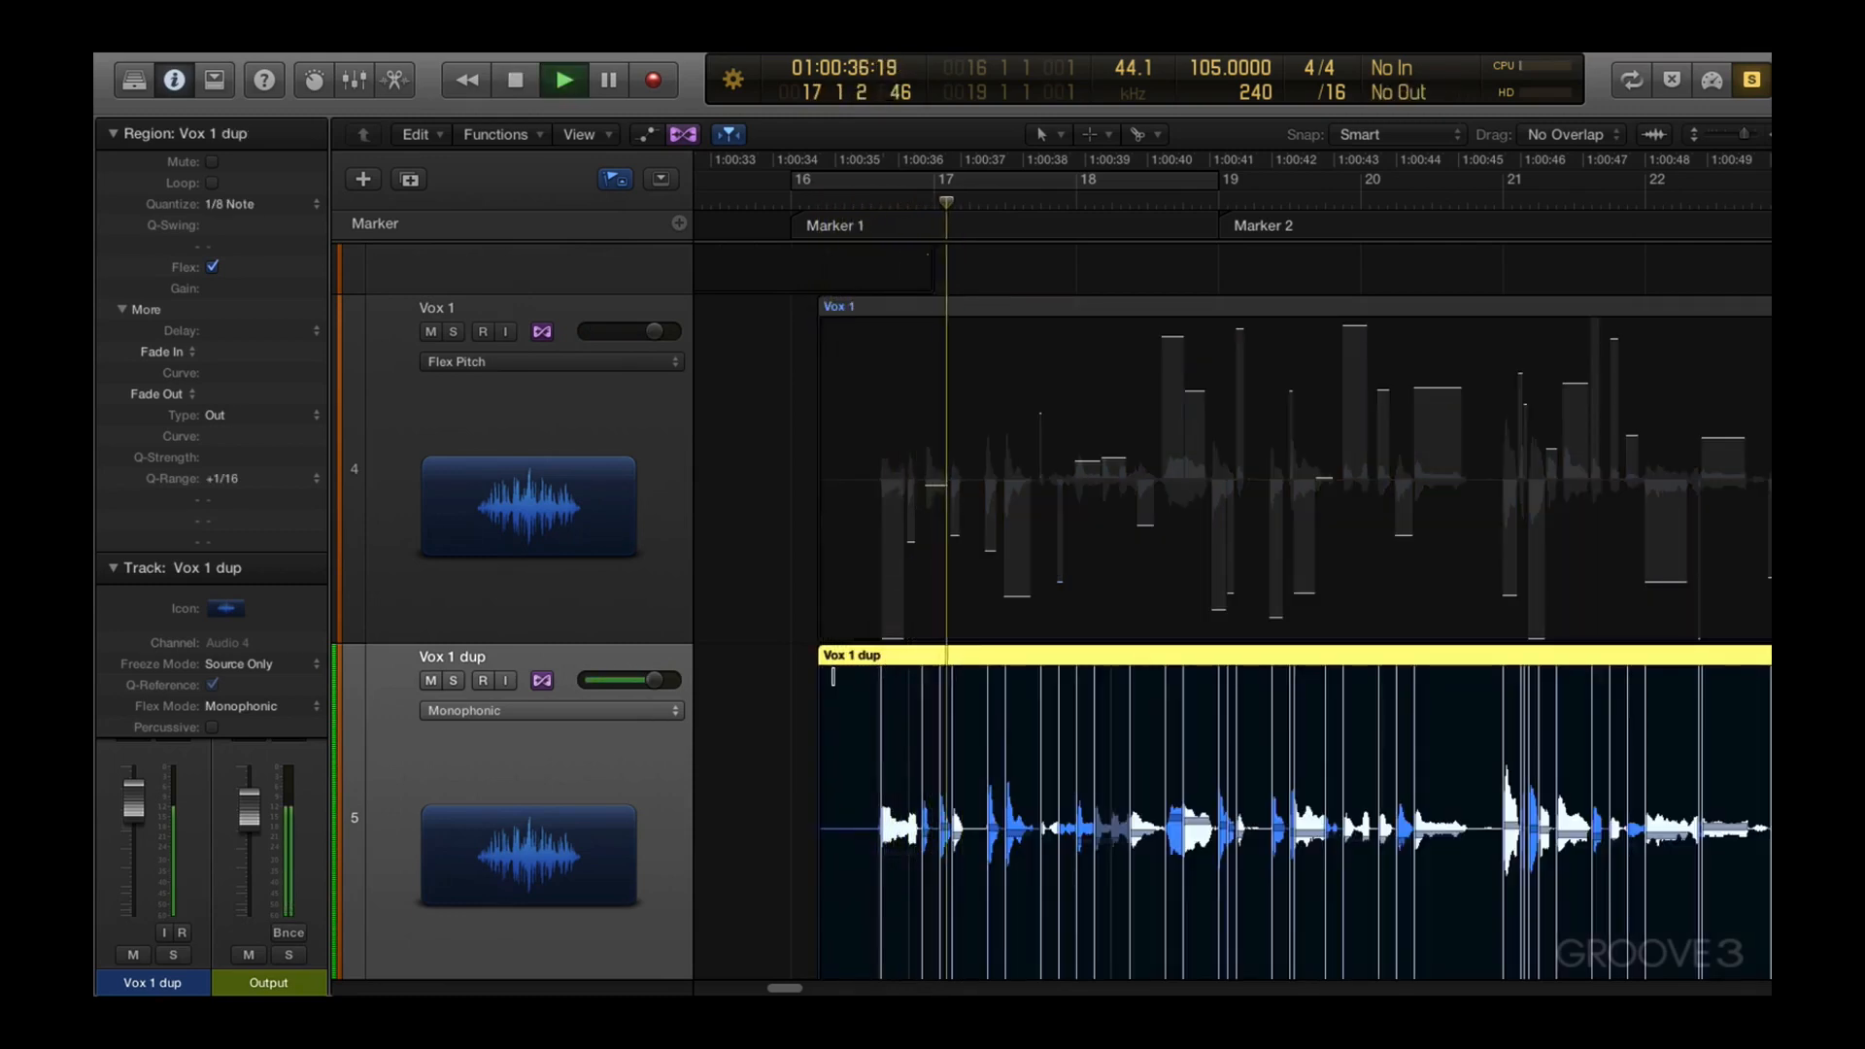
key(space)
Switch the Vox 1 dup track back to Flex Pitch and play its region from the start
click(661, 716)
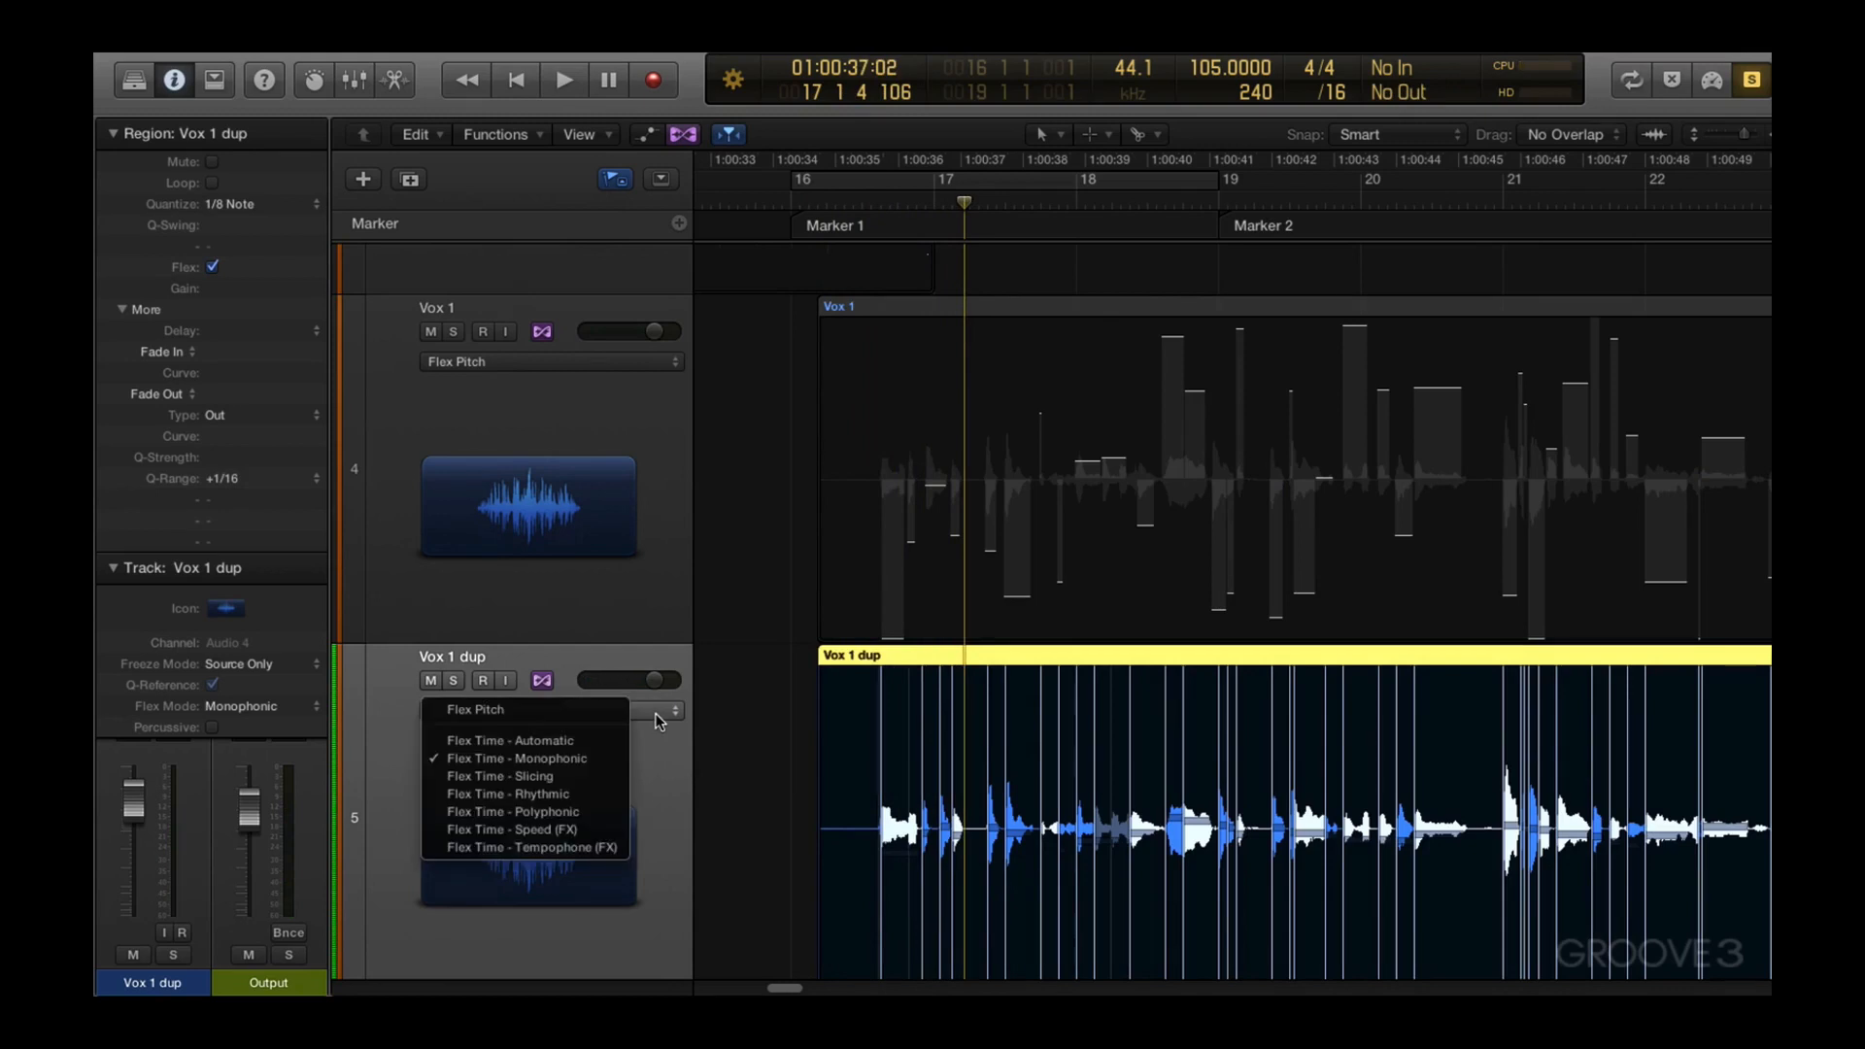
click(505, 712)
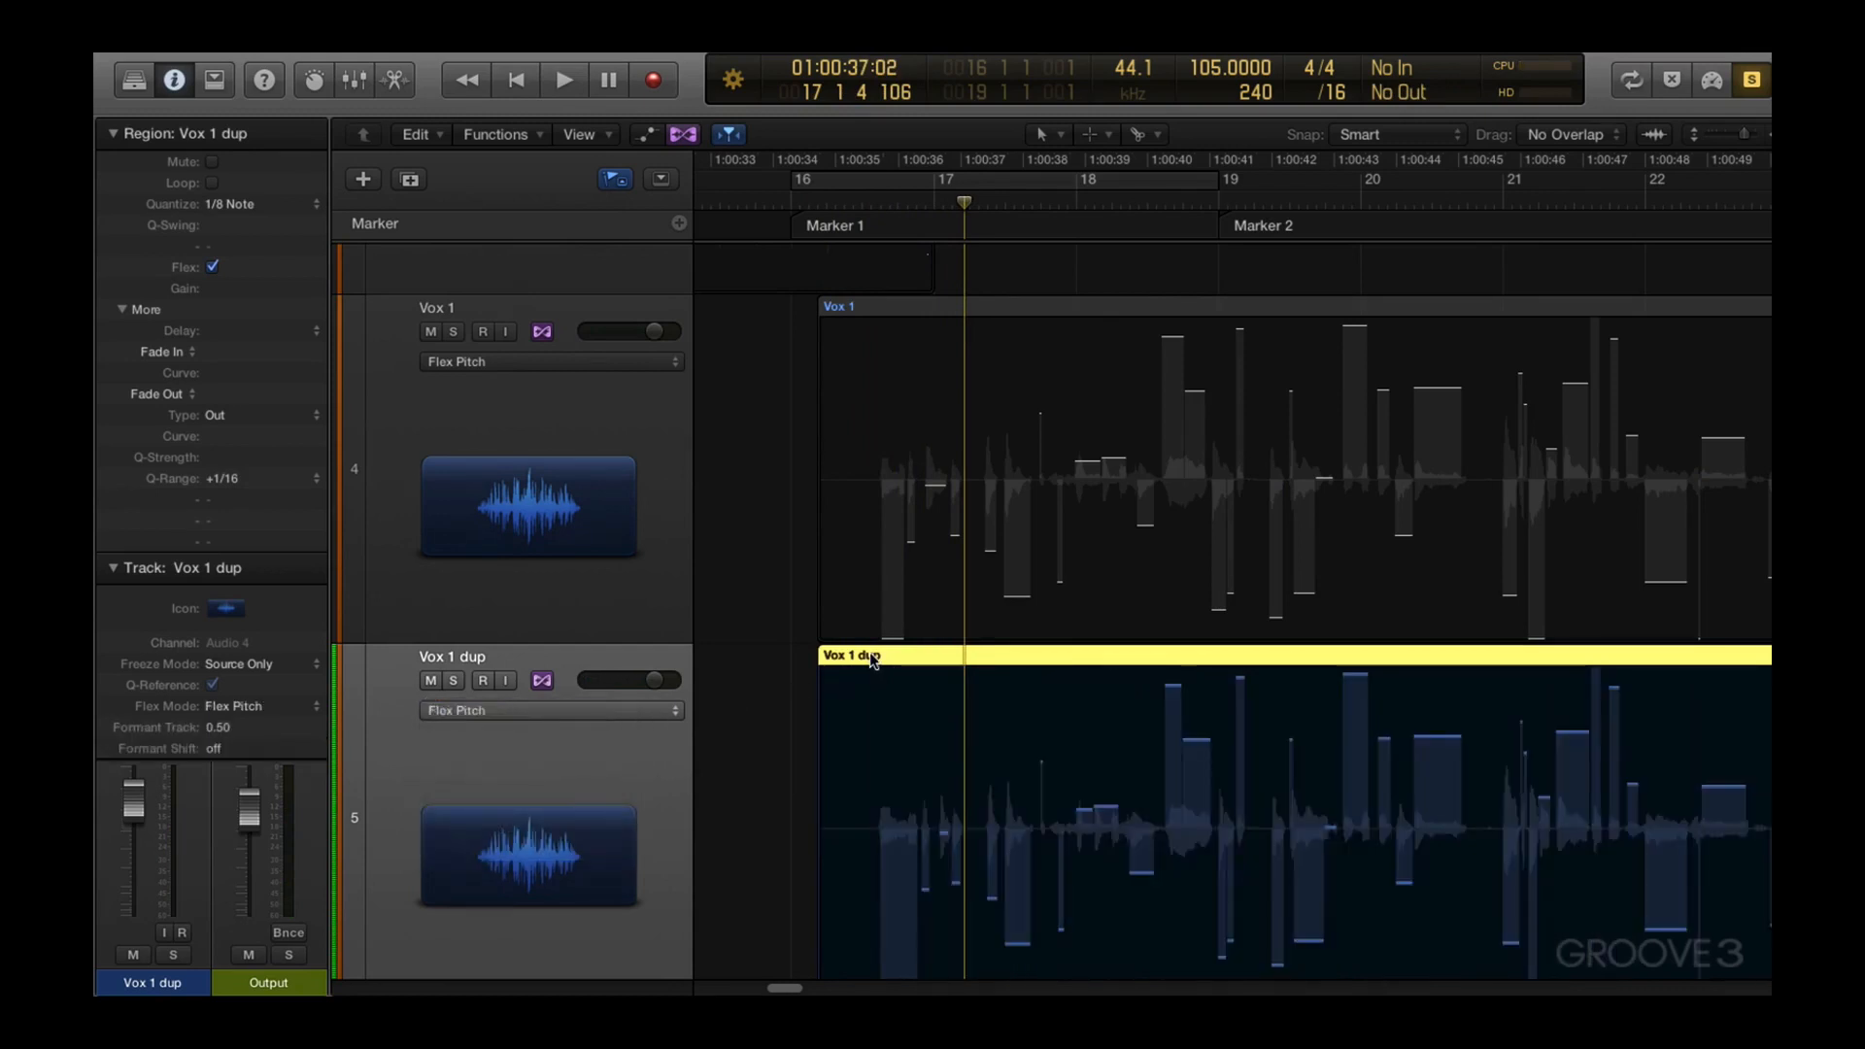
key(shift+space)
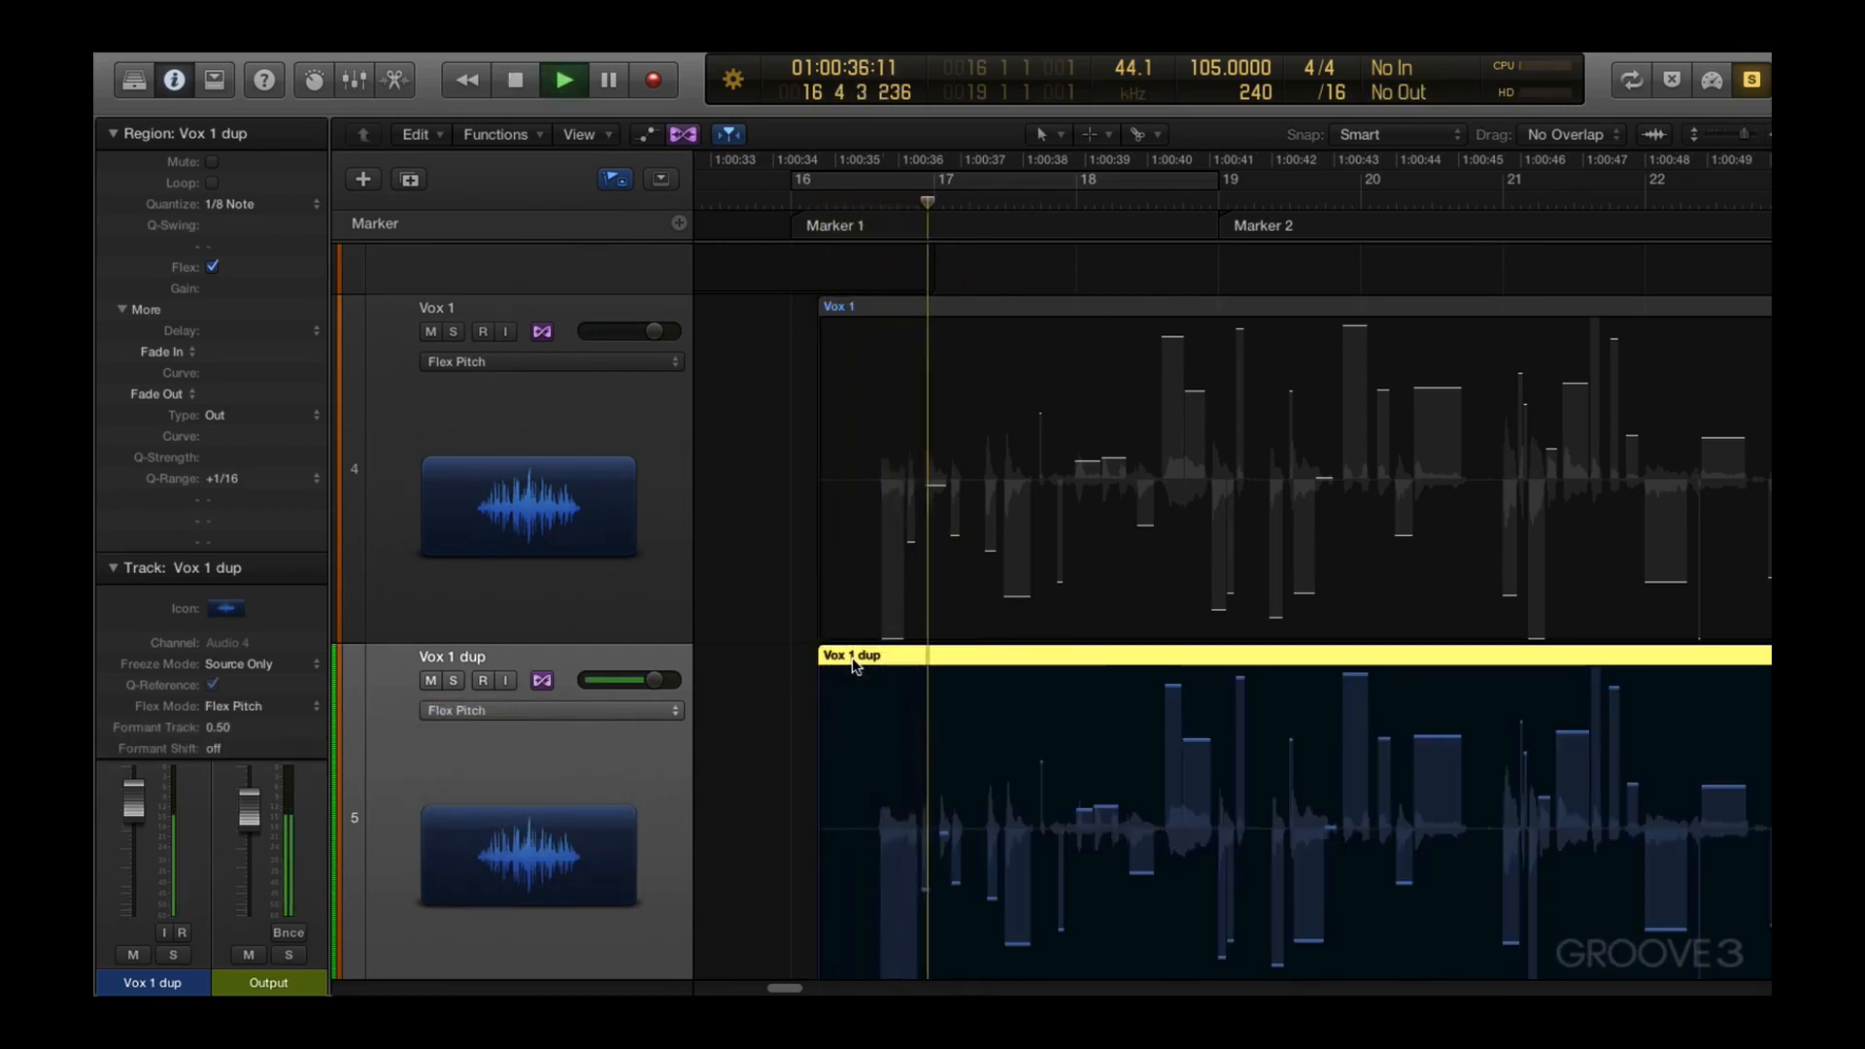
Play the original Vox 1 region from its start to compare its timing with Vox 1 dup, and clear the selection
key(space)
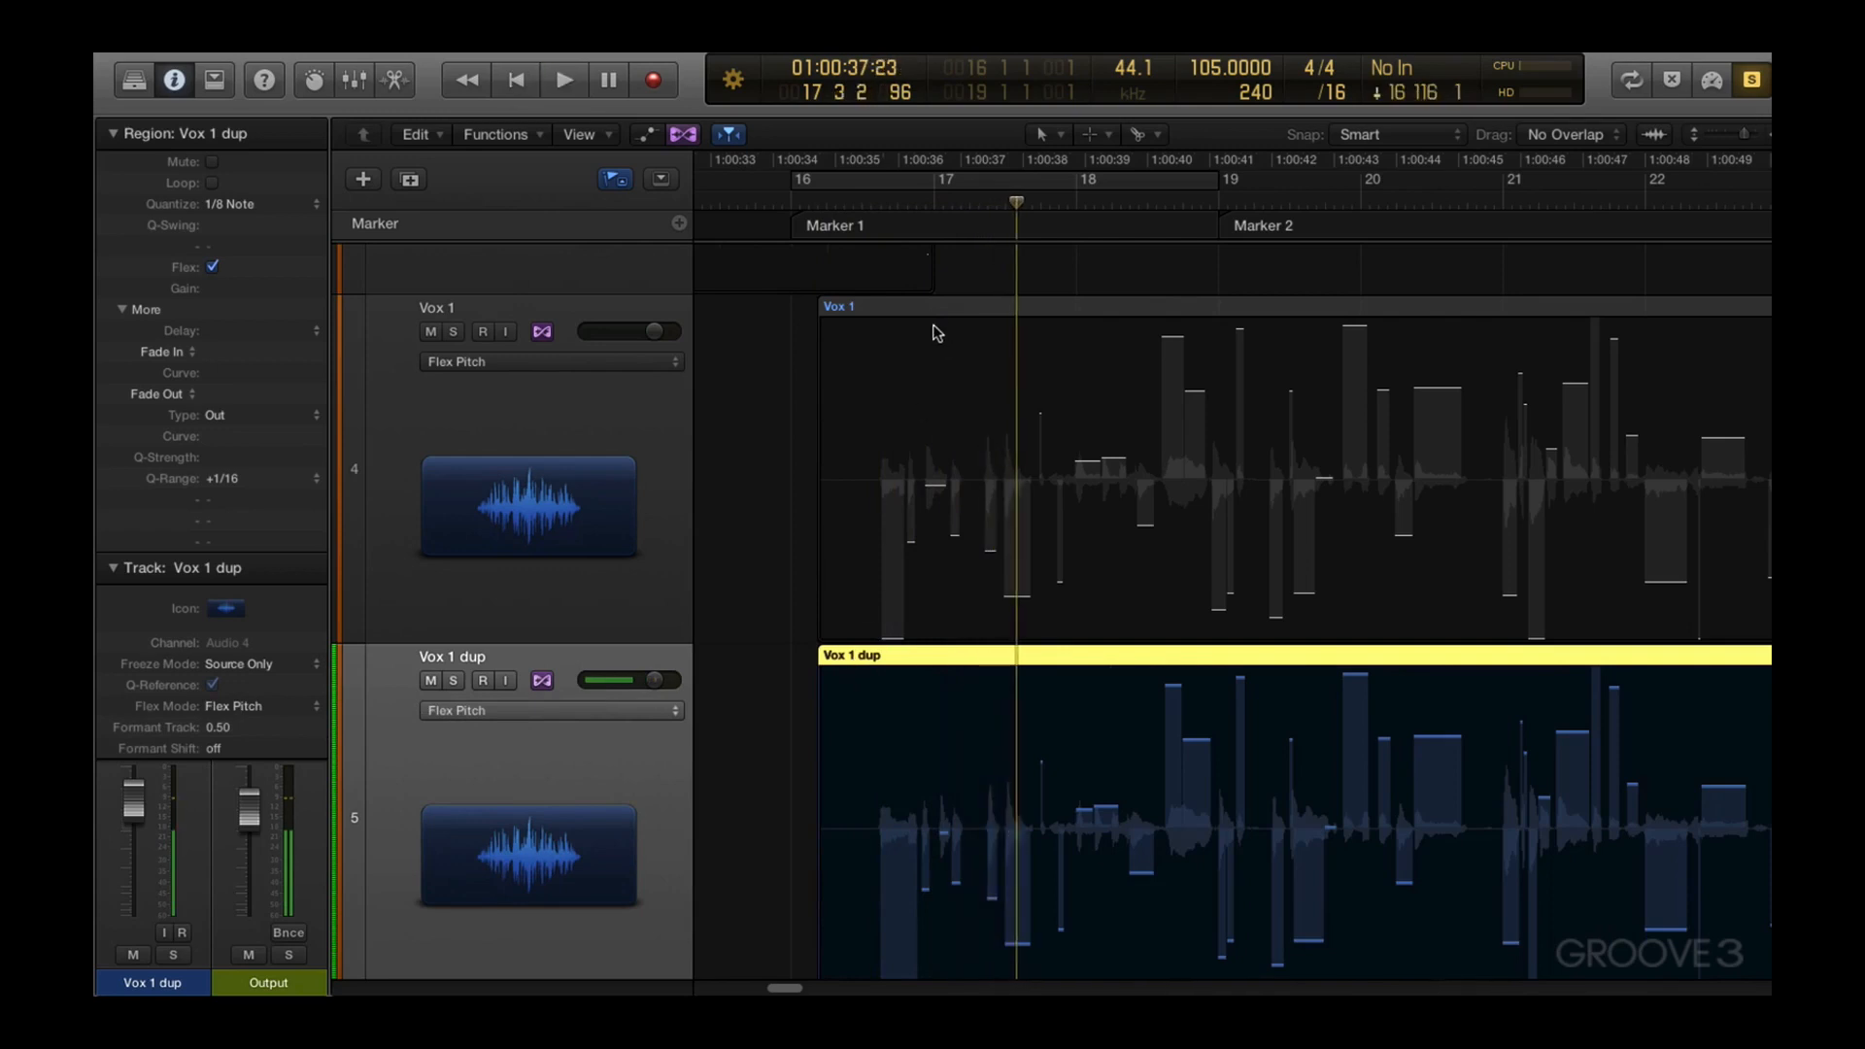
click(928, 311)
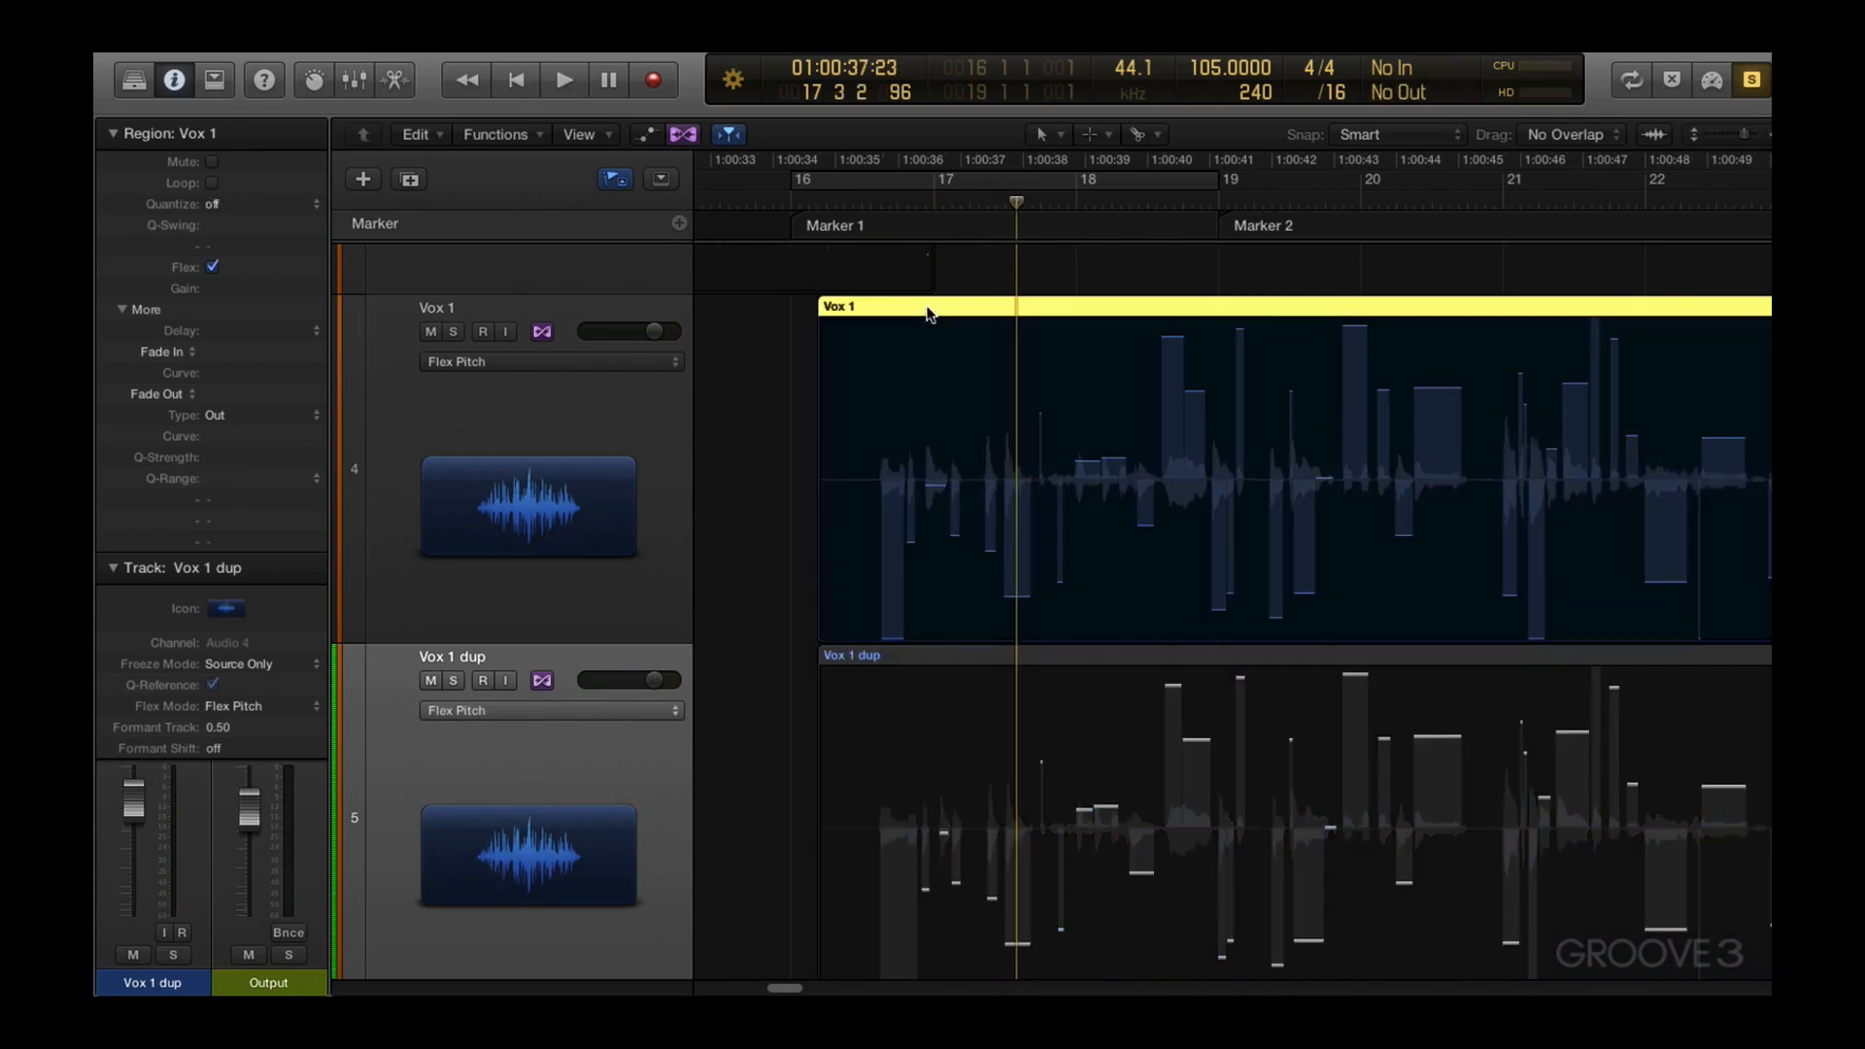
key(shift+space)
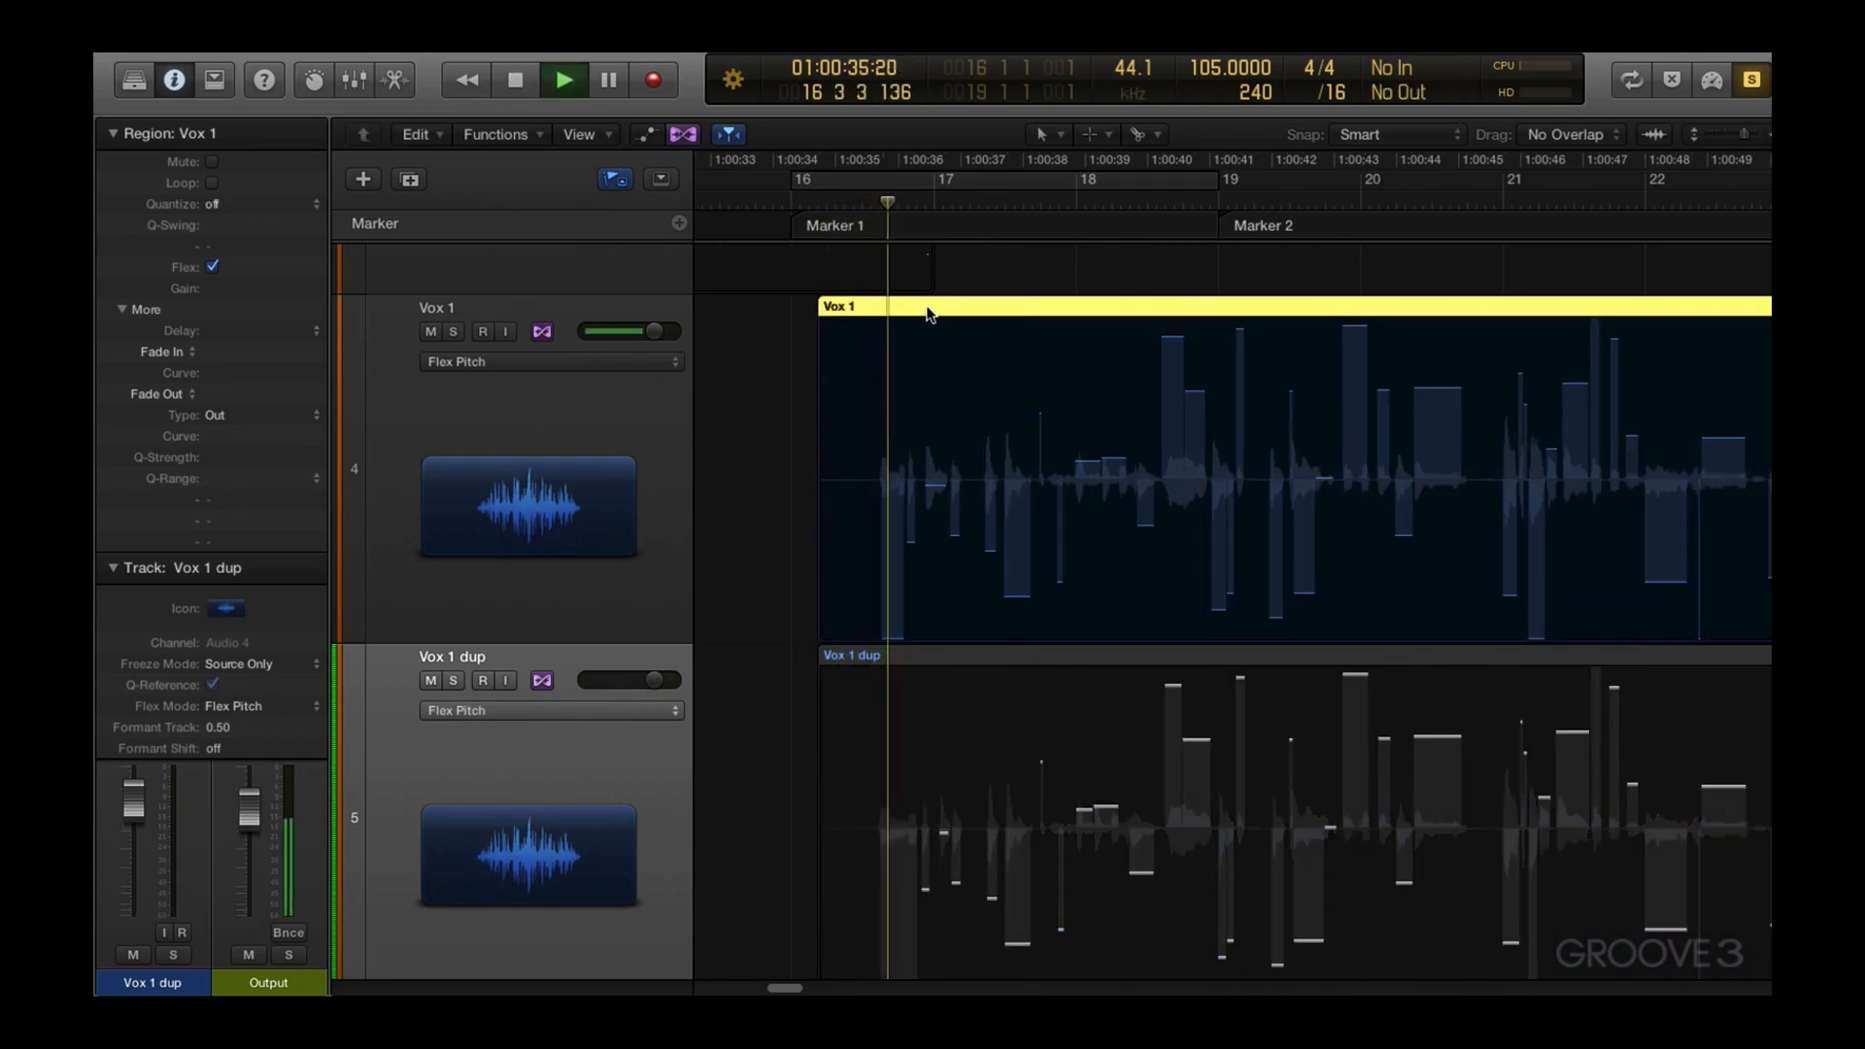
key(space)
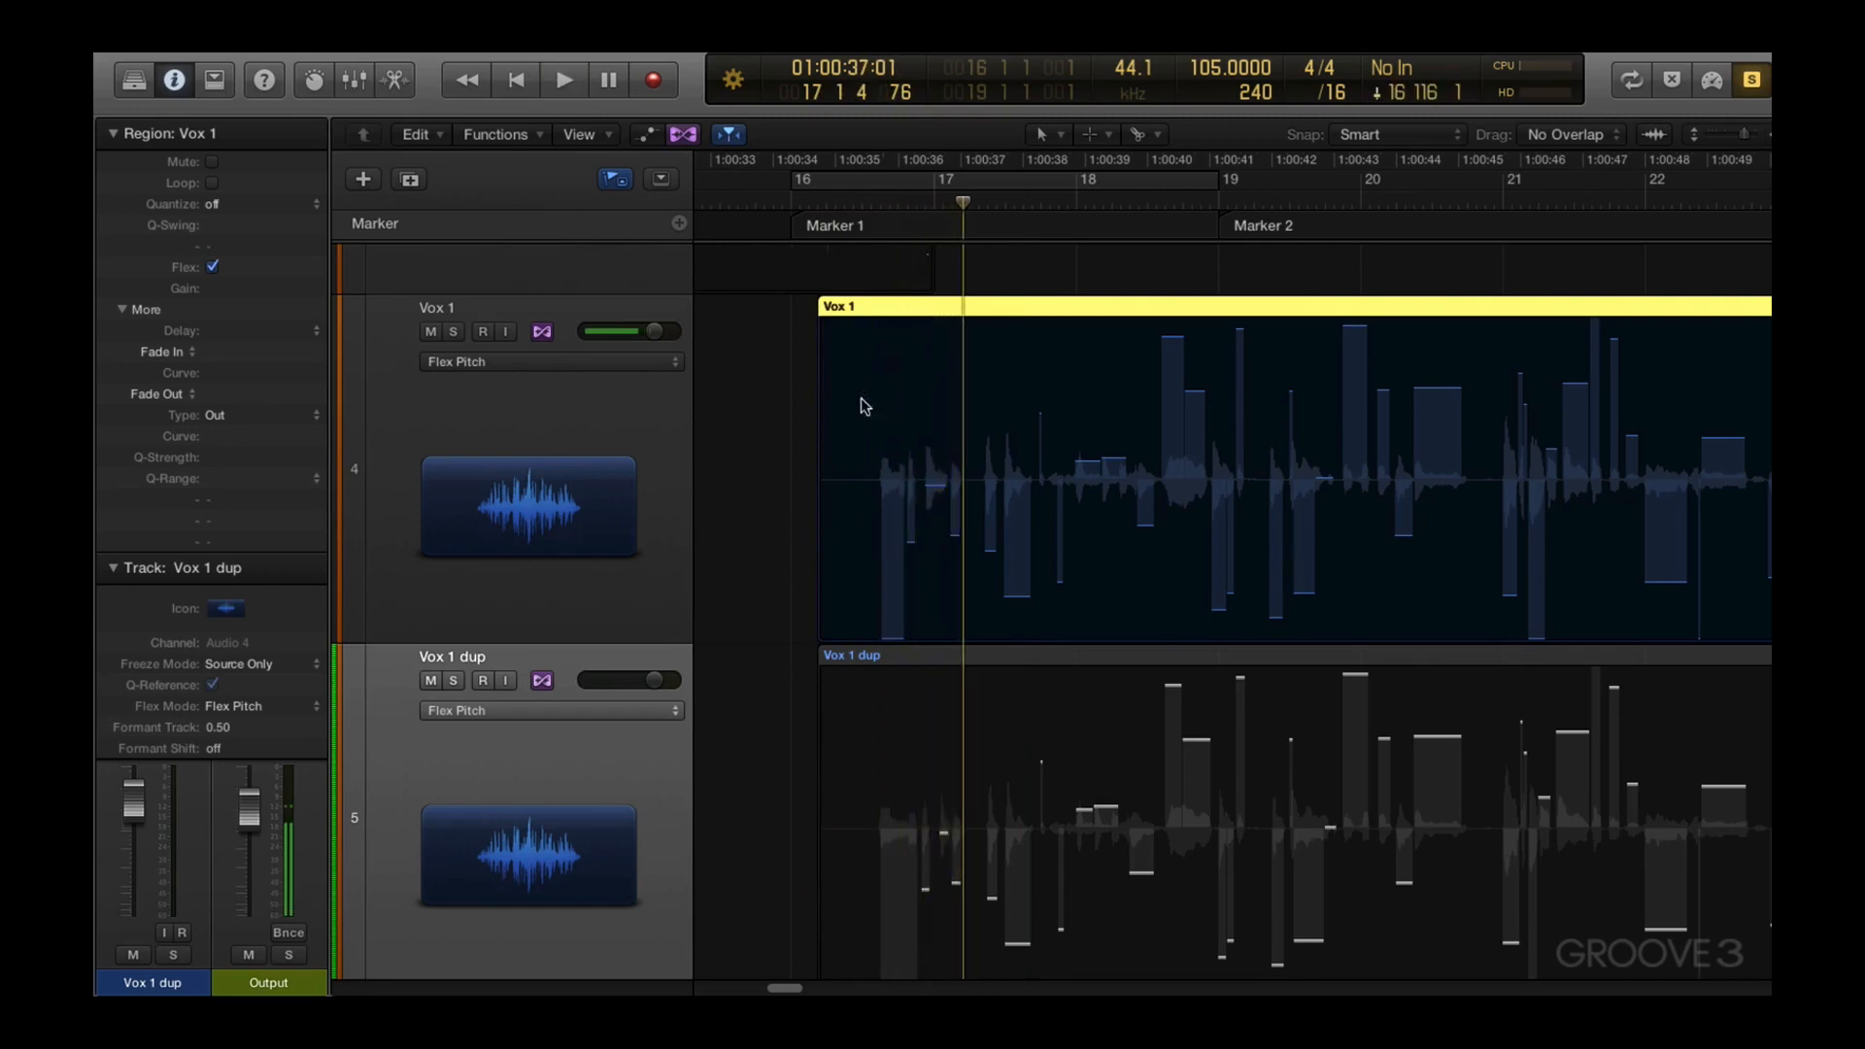
click(742, 522)
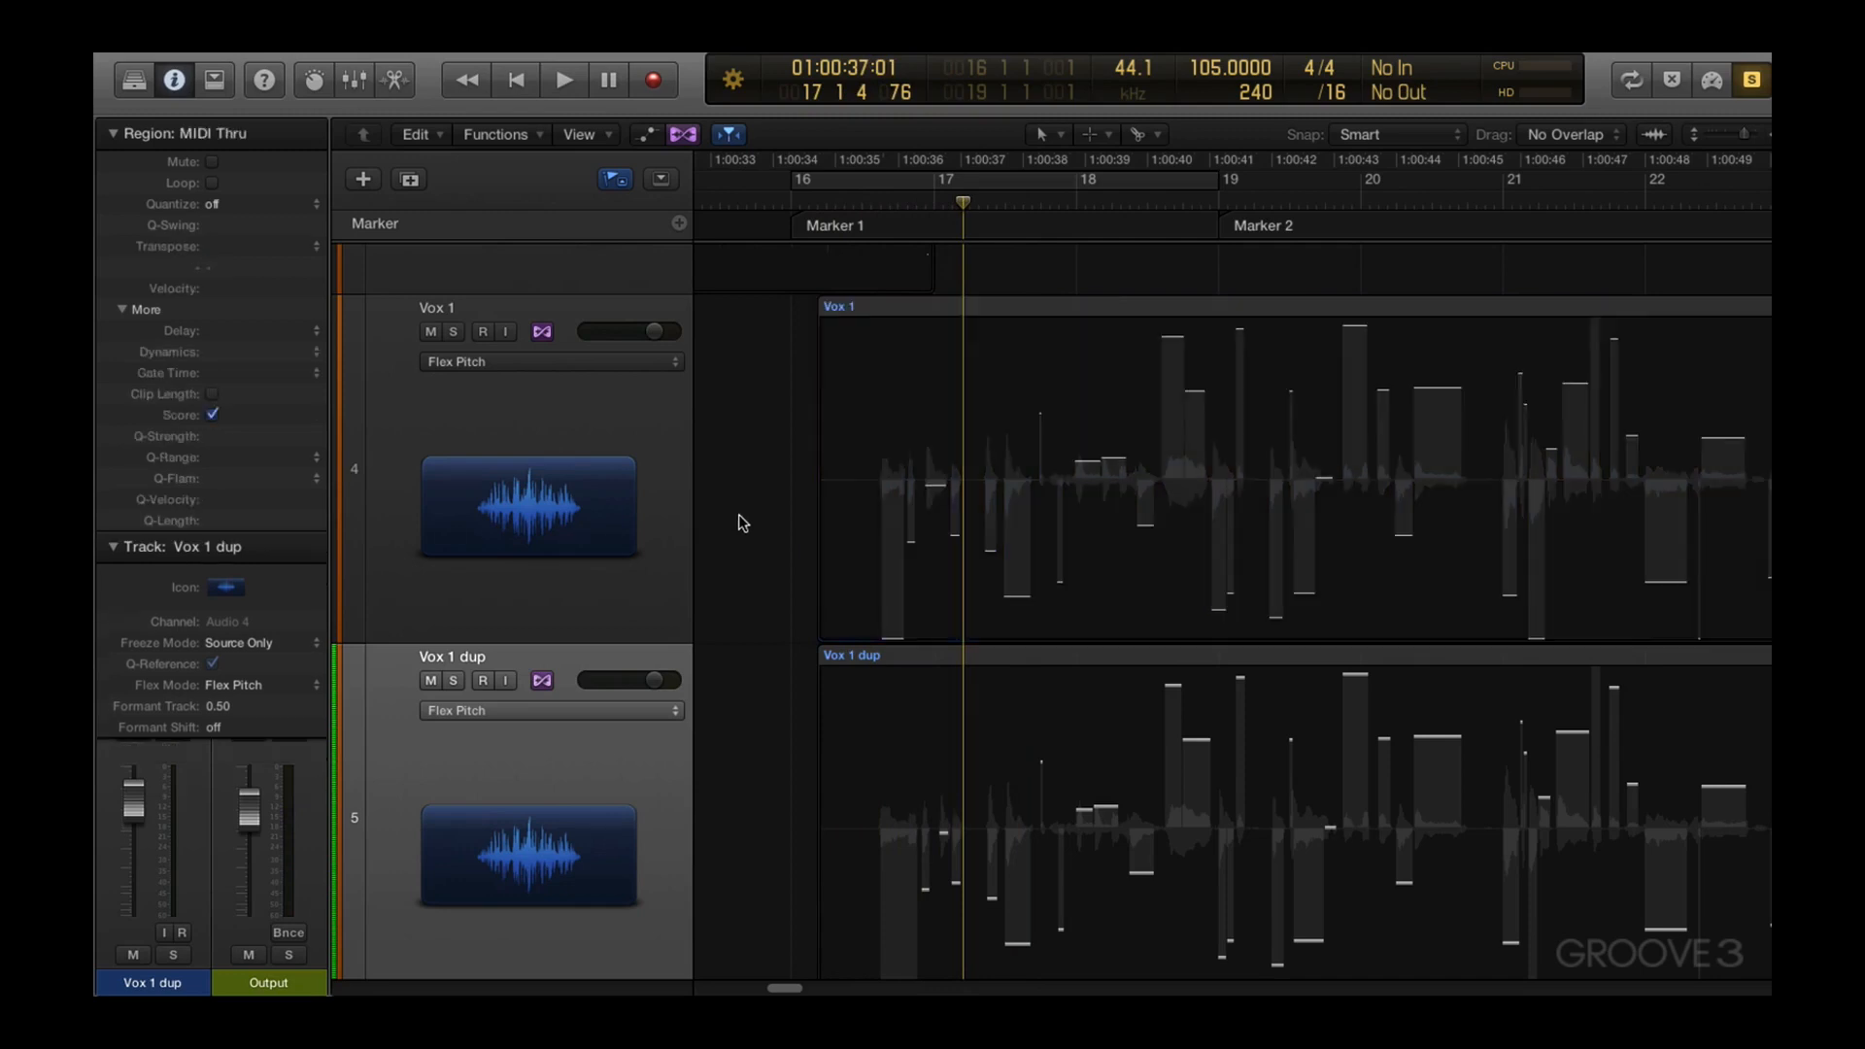
Set the Drummer_bip track's flex mode to Flex Time - Slicing and play the drum loop region from its start
key(ctrl+z)
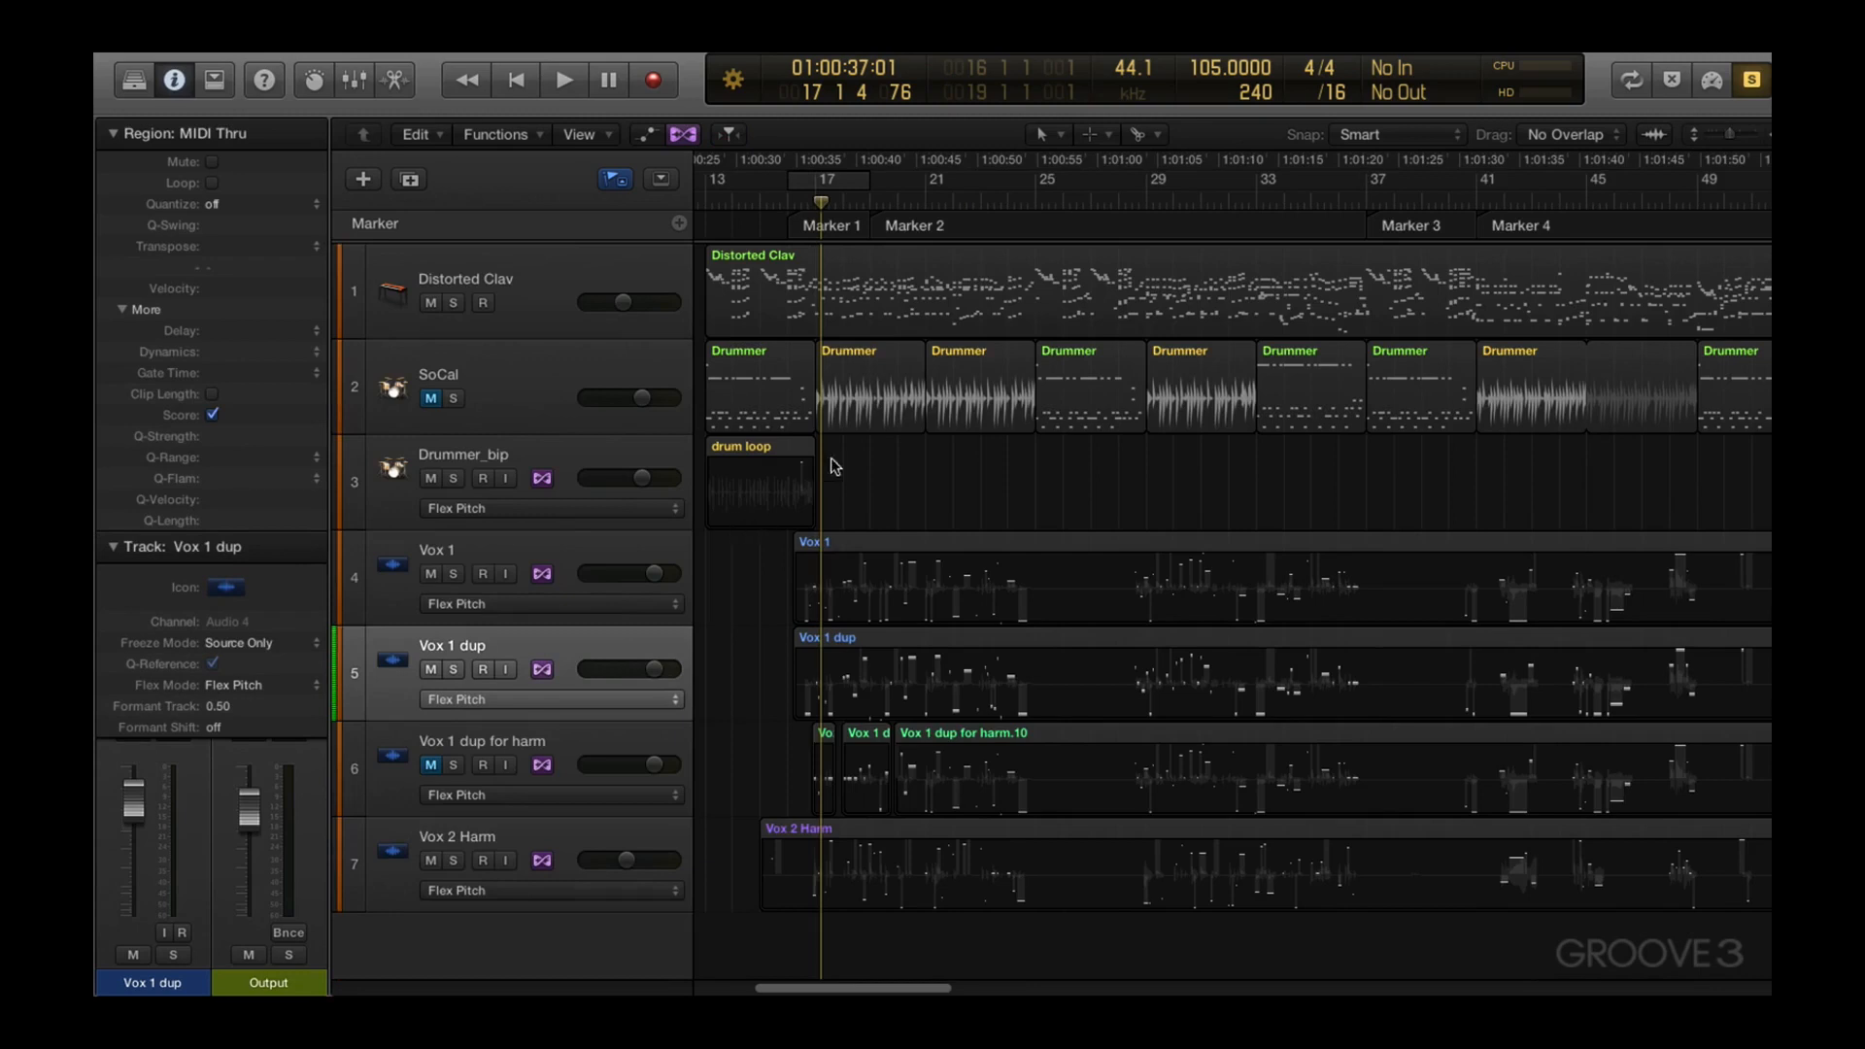
click(775, 445)
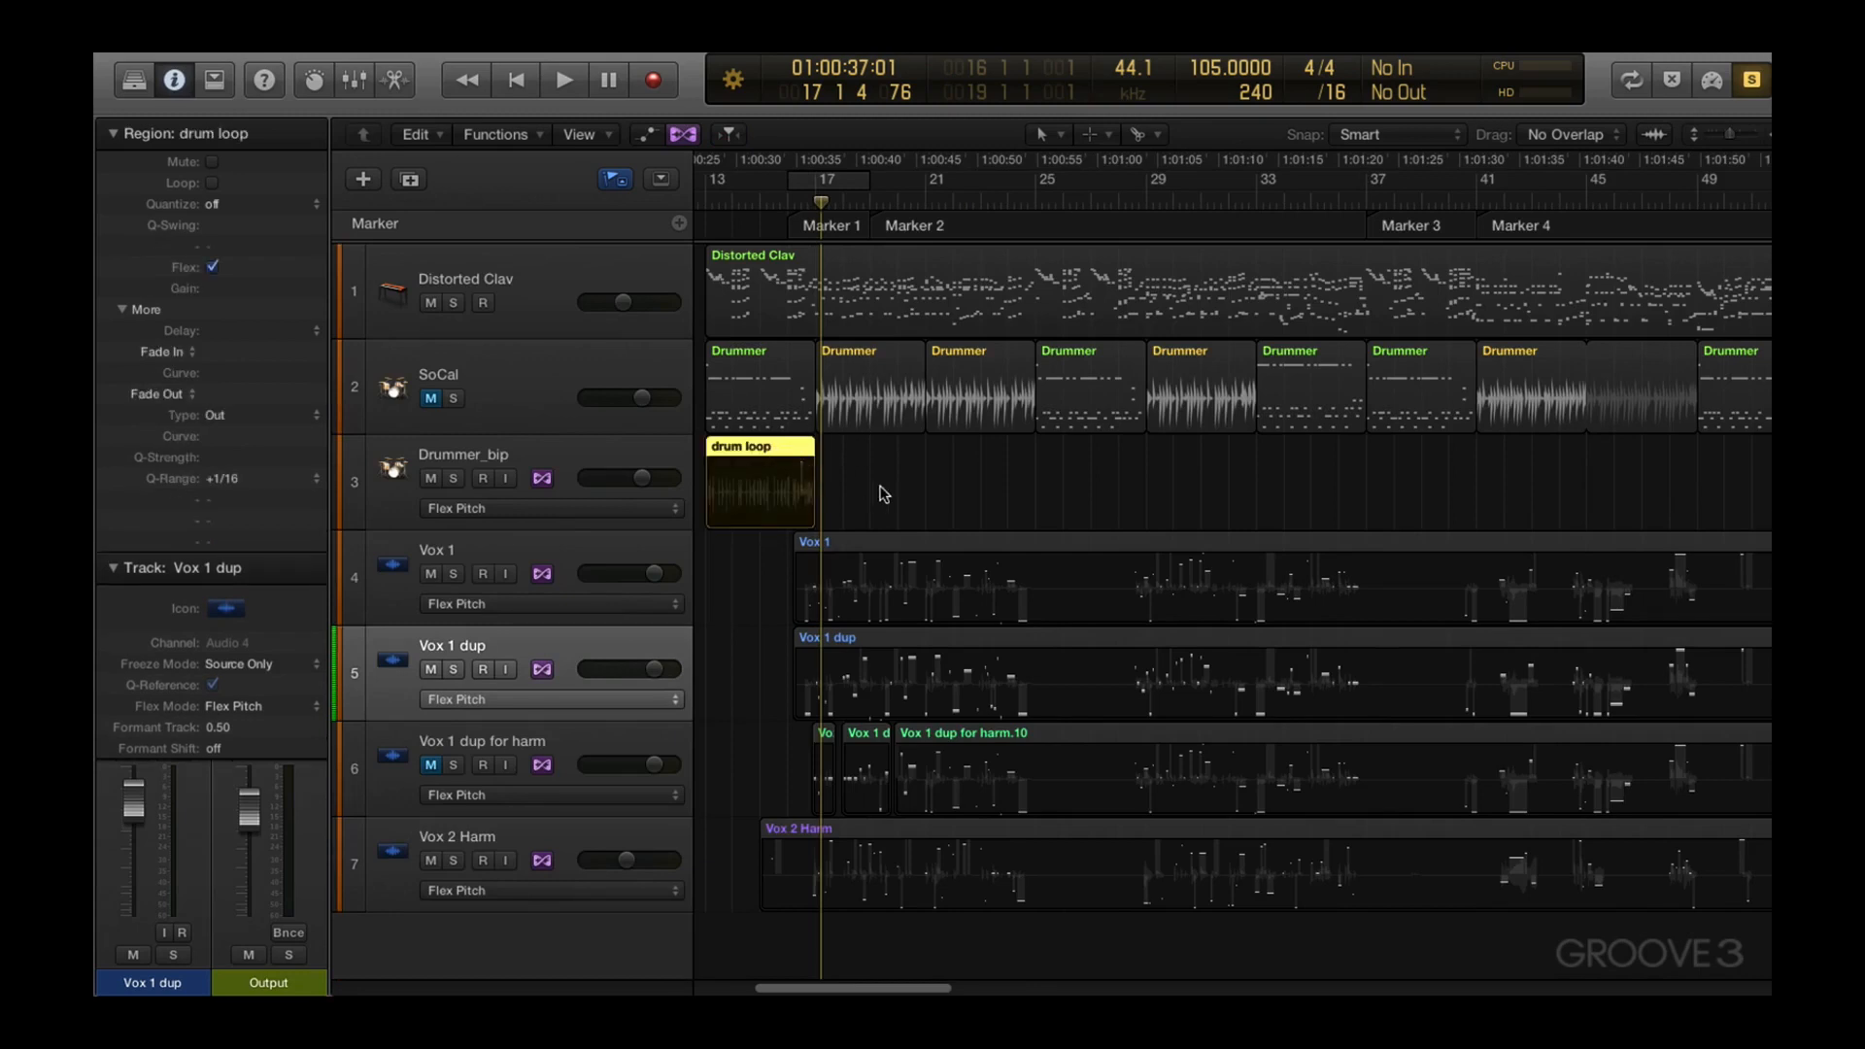
click(677, 510)
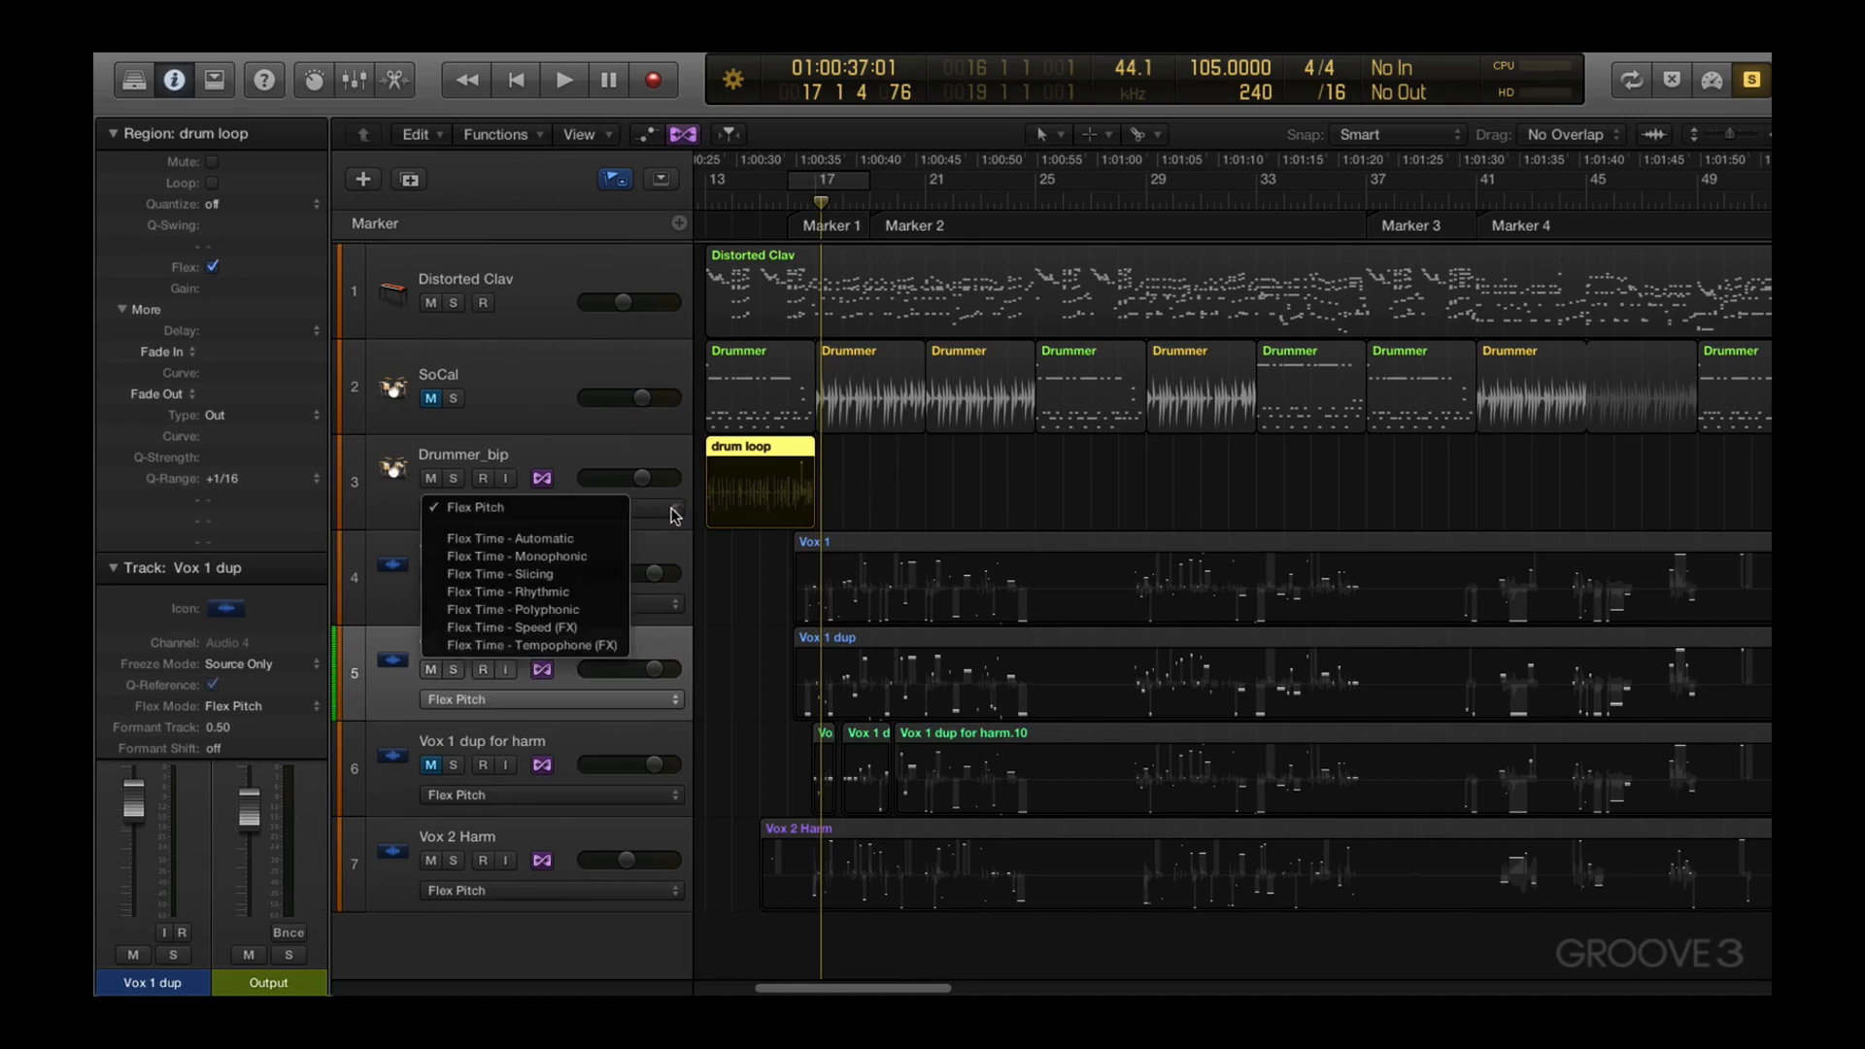
click(606, 569)
click(583, 453)
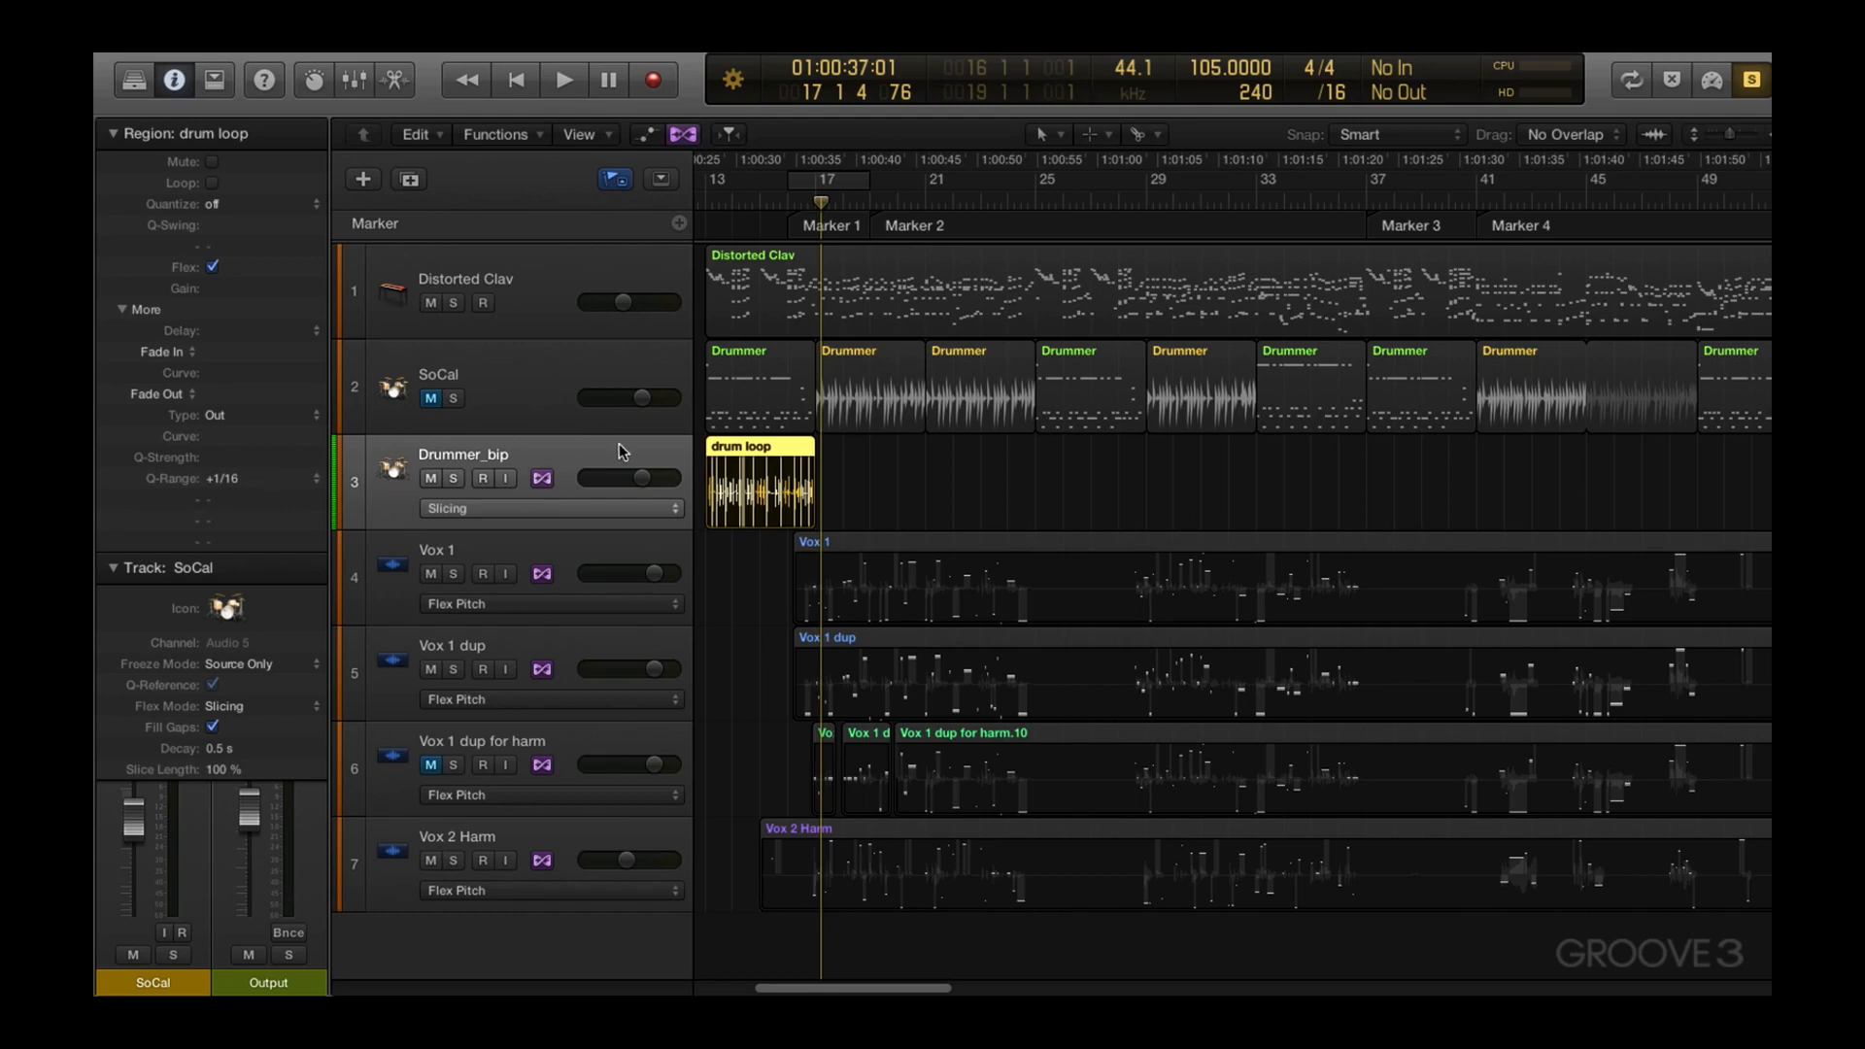
key(shift+space)
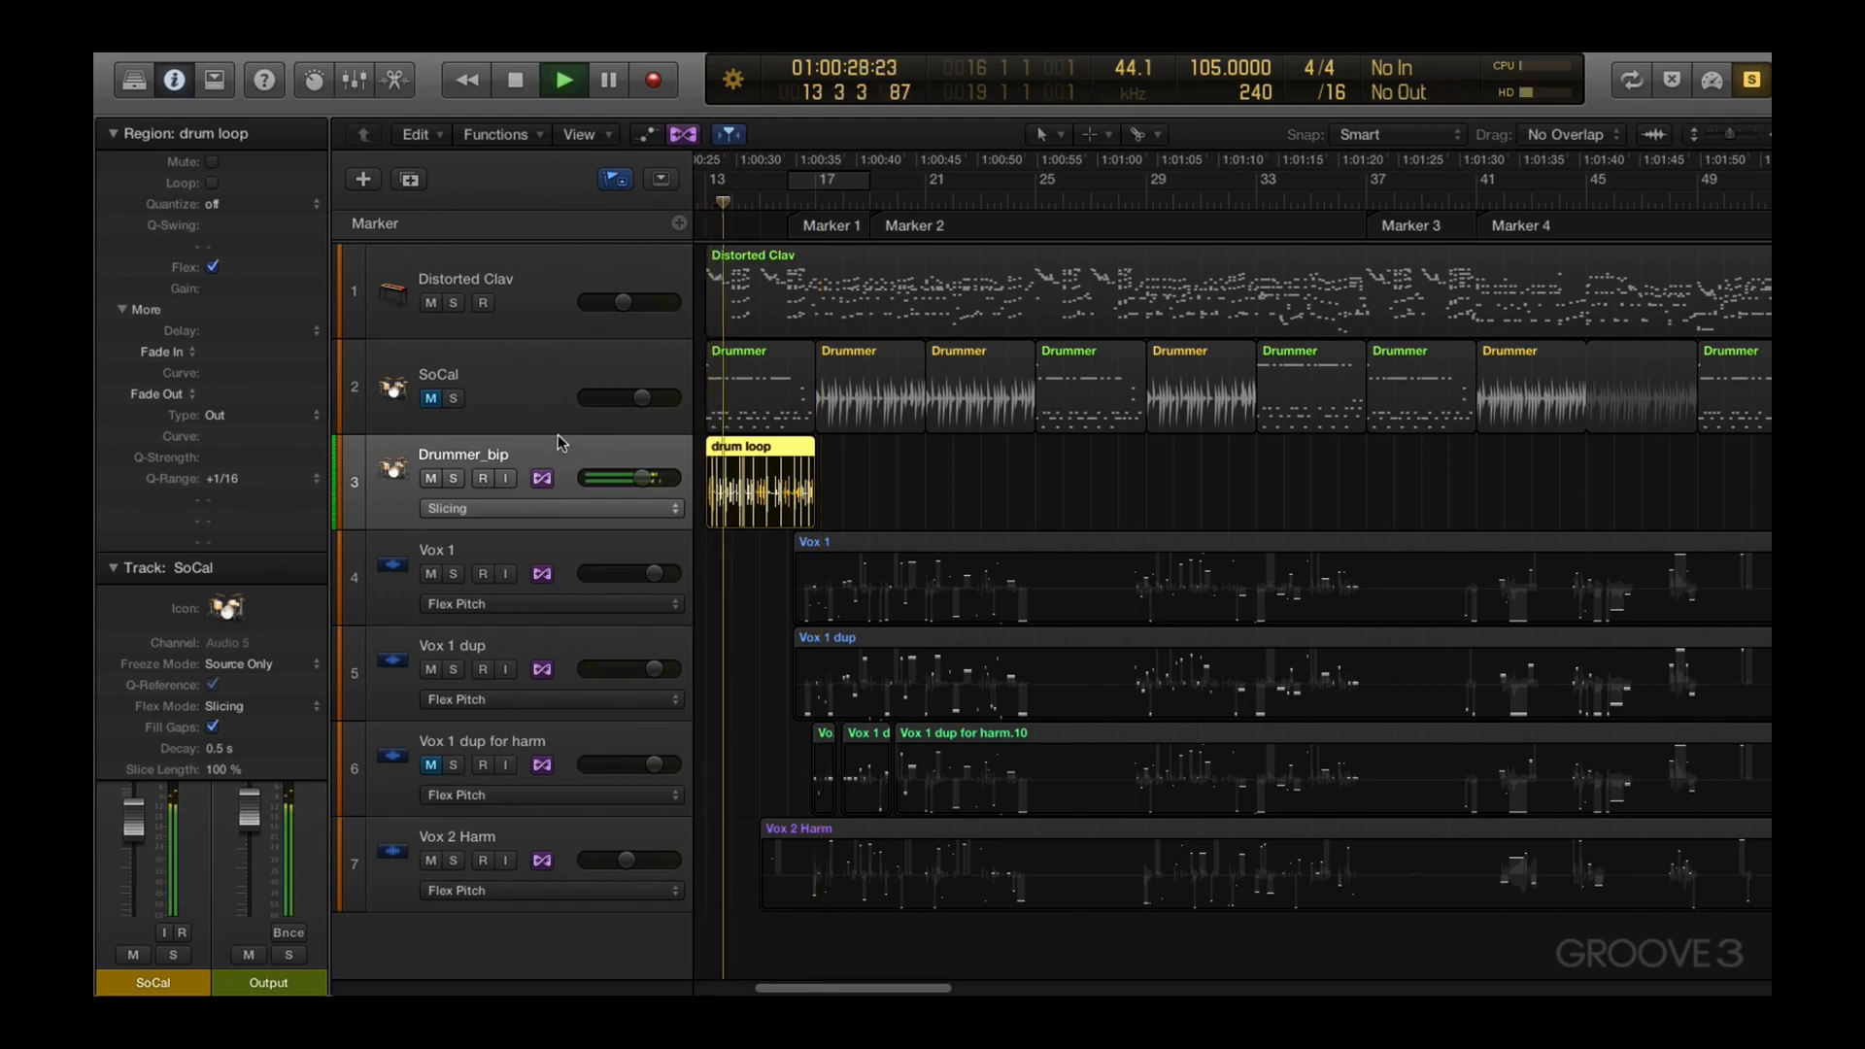
key(space)
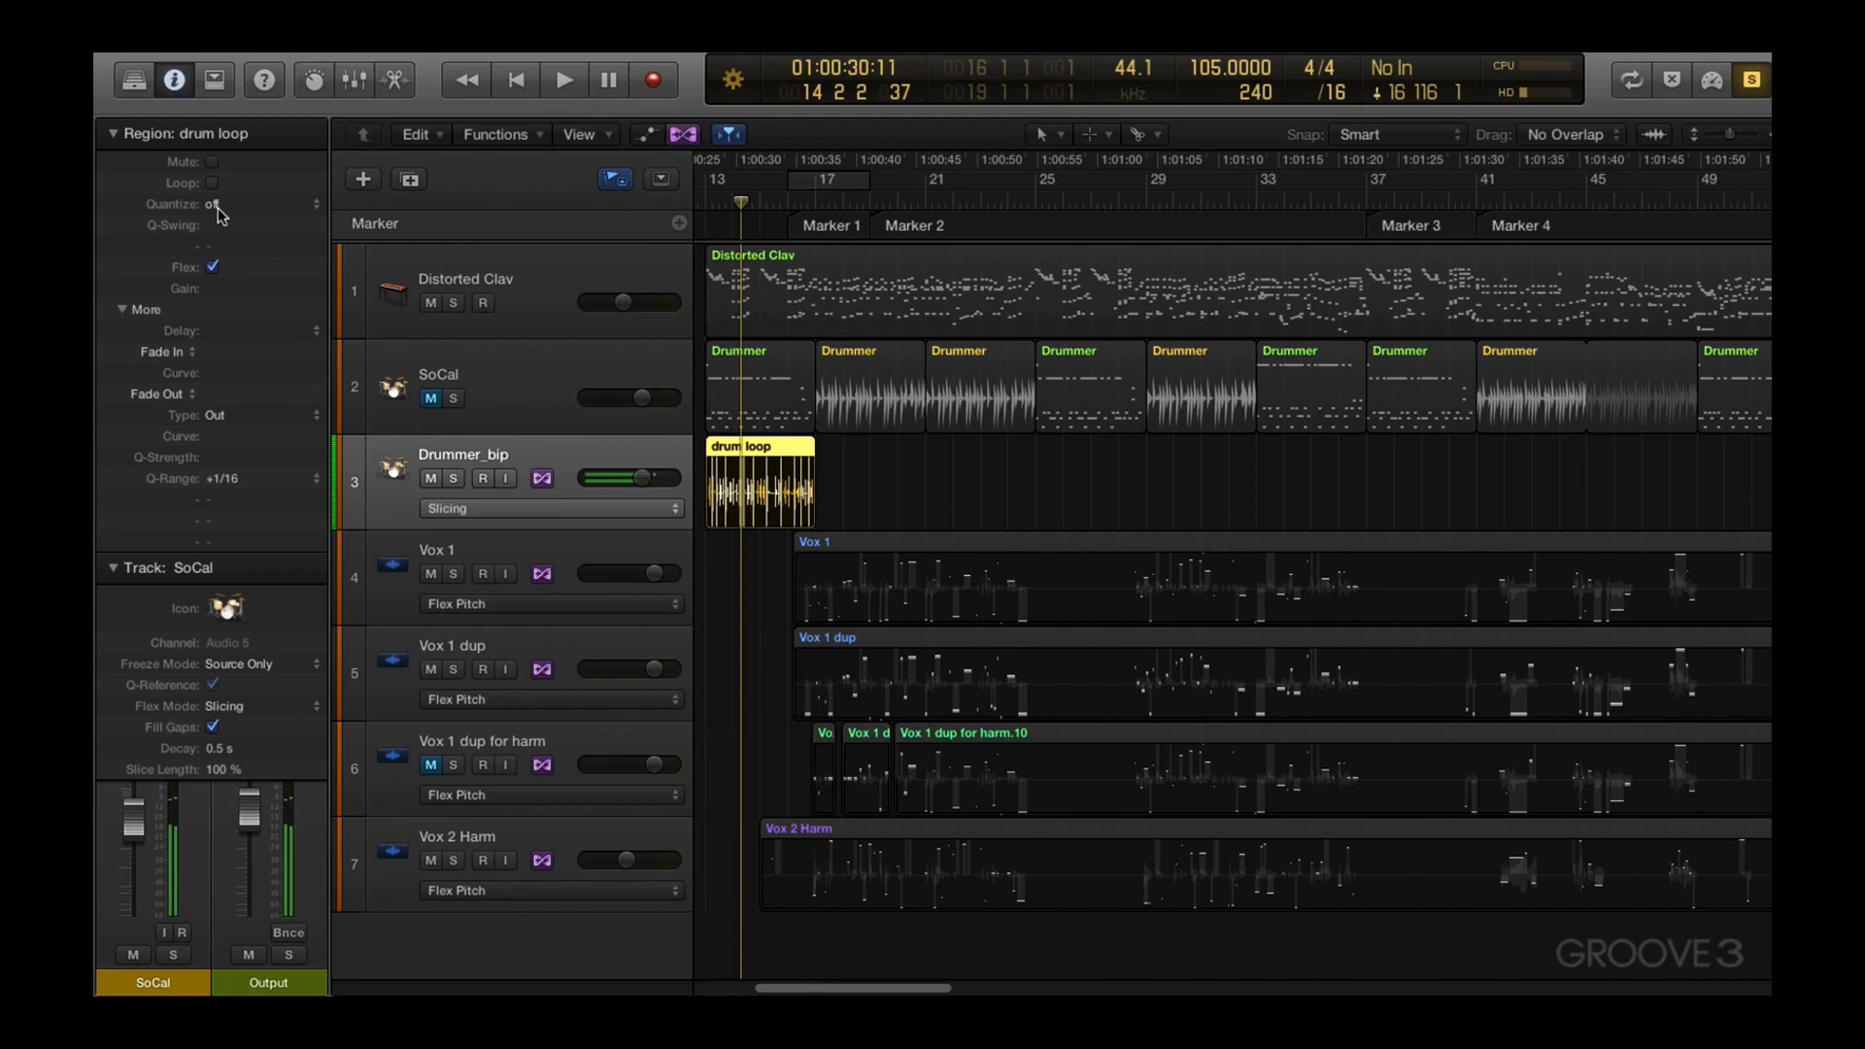
Quantize the drum loop region to 1/8 Triplet (1/12)
click(218, 206)
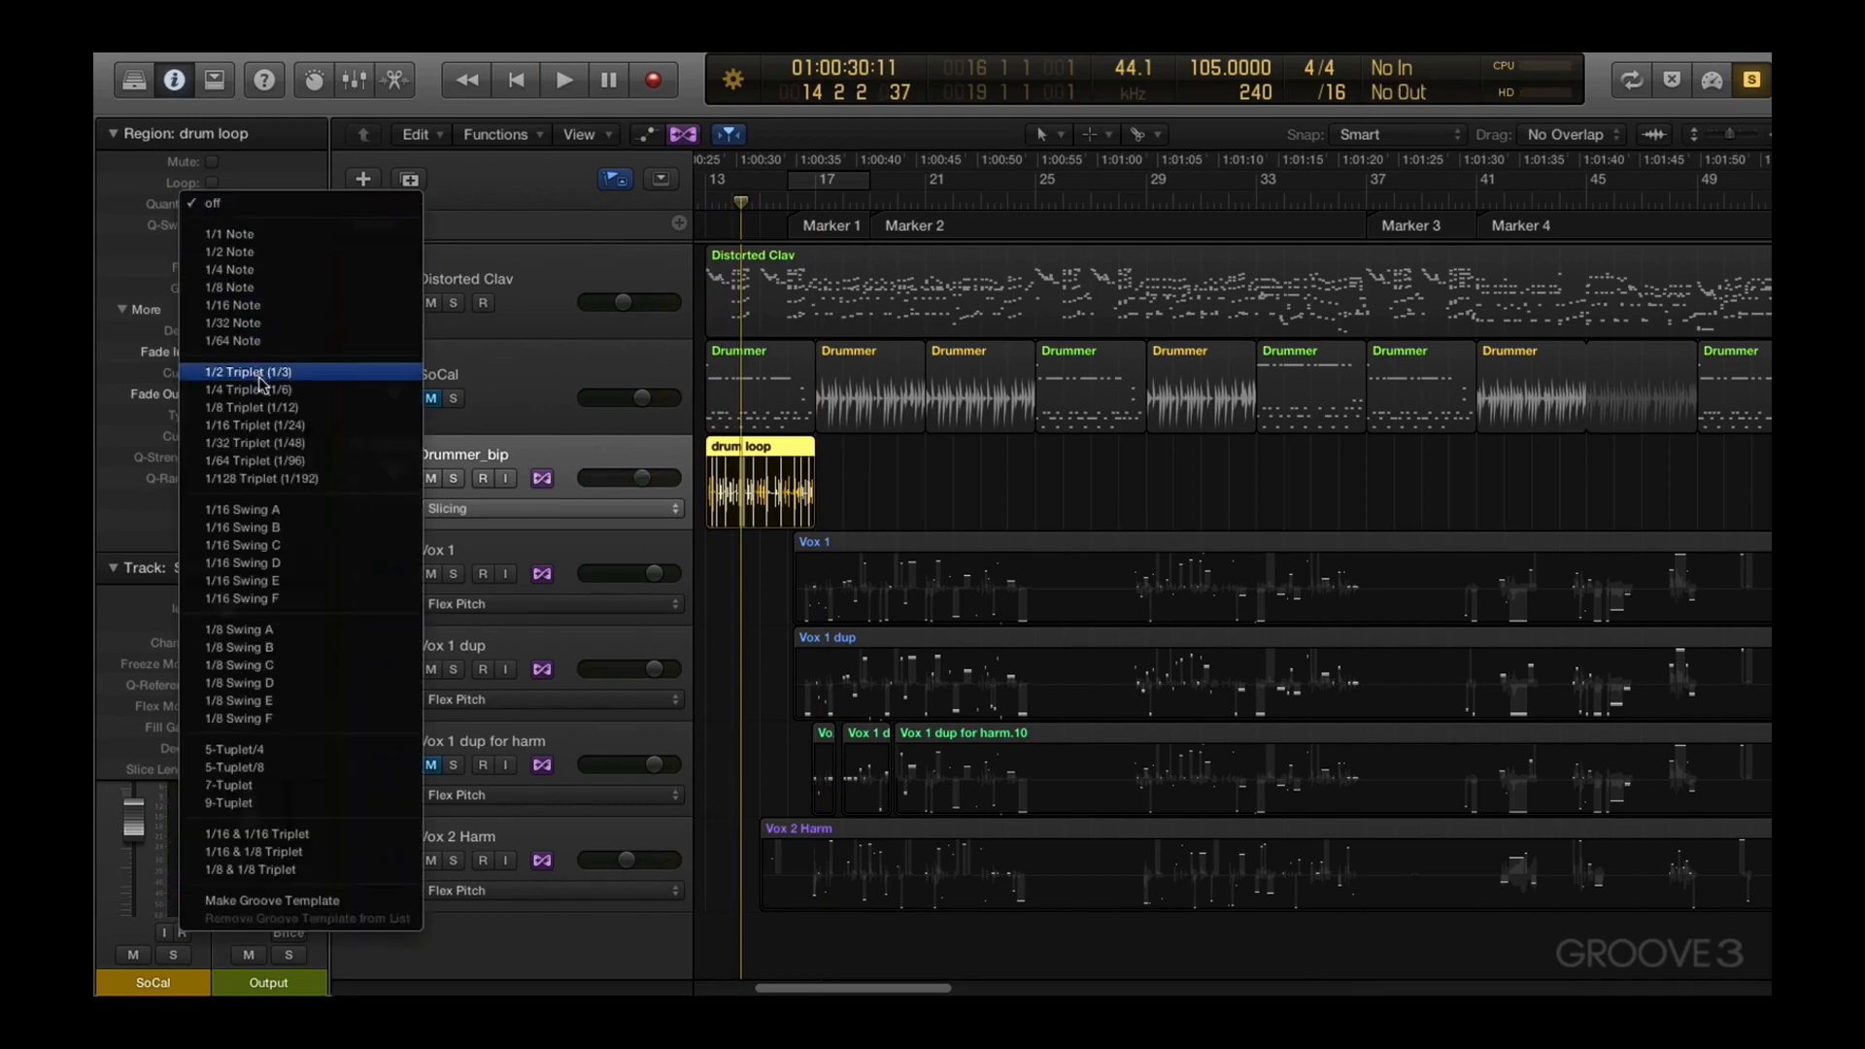
click(264, 408)
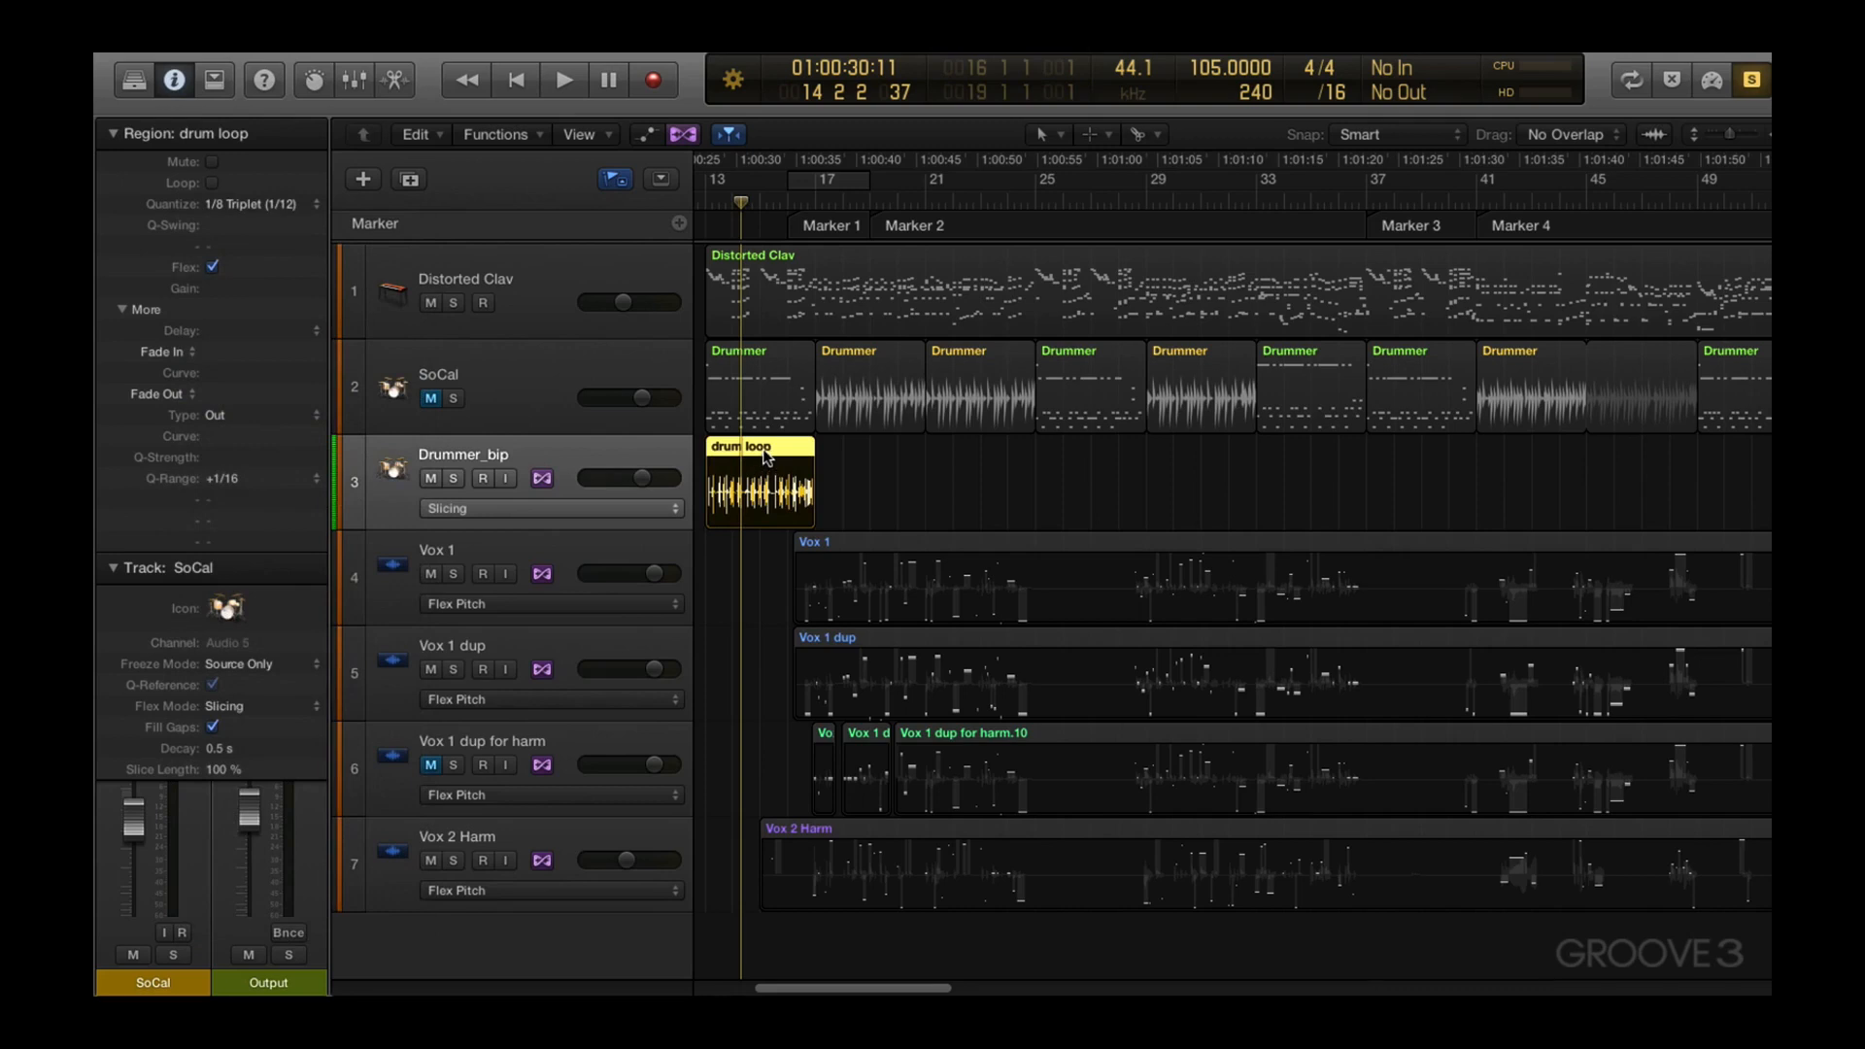
key(z)
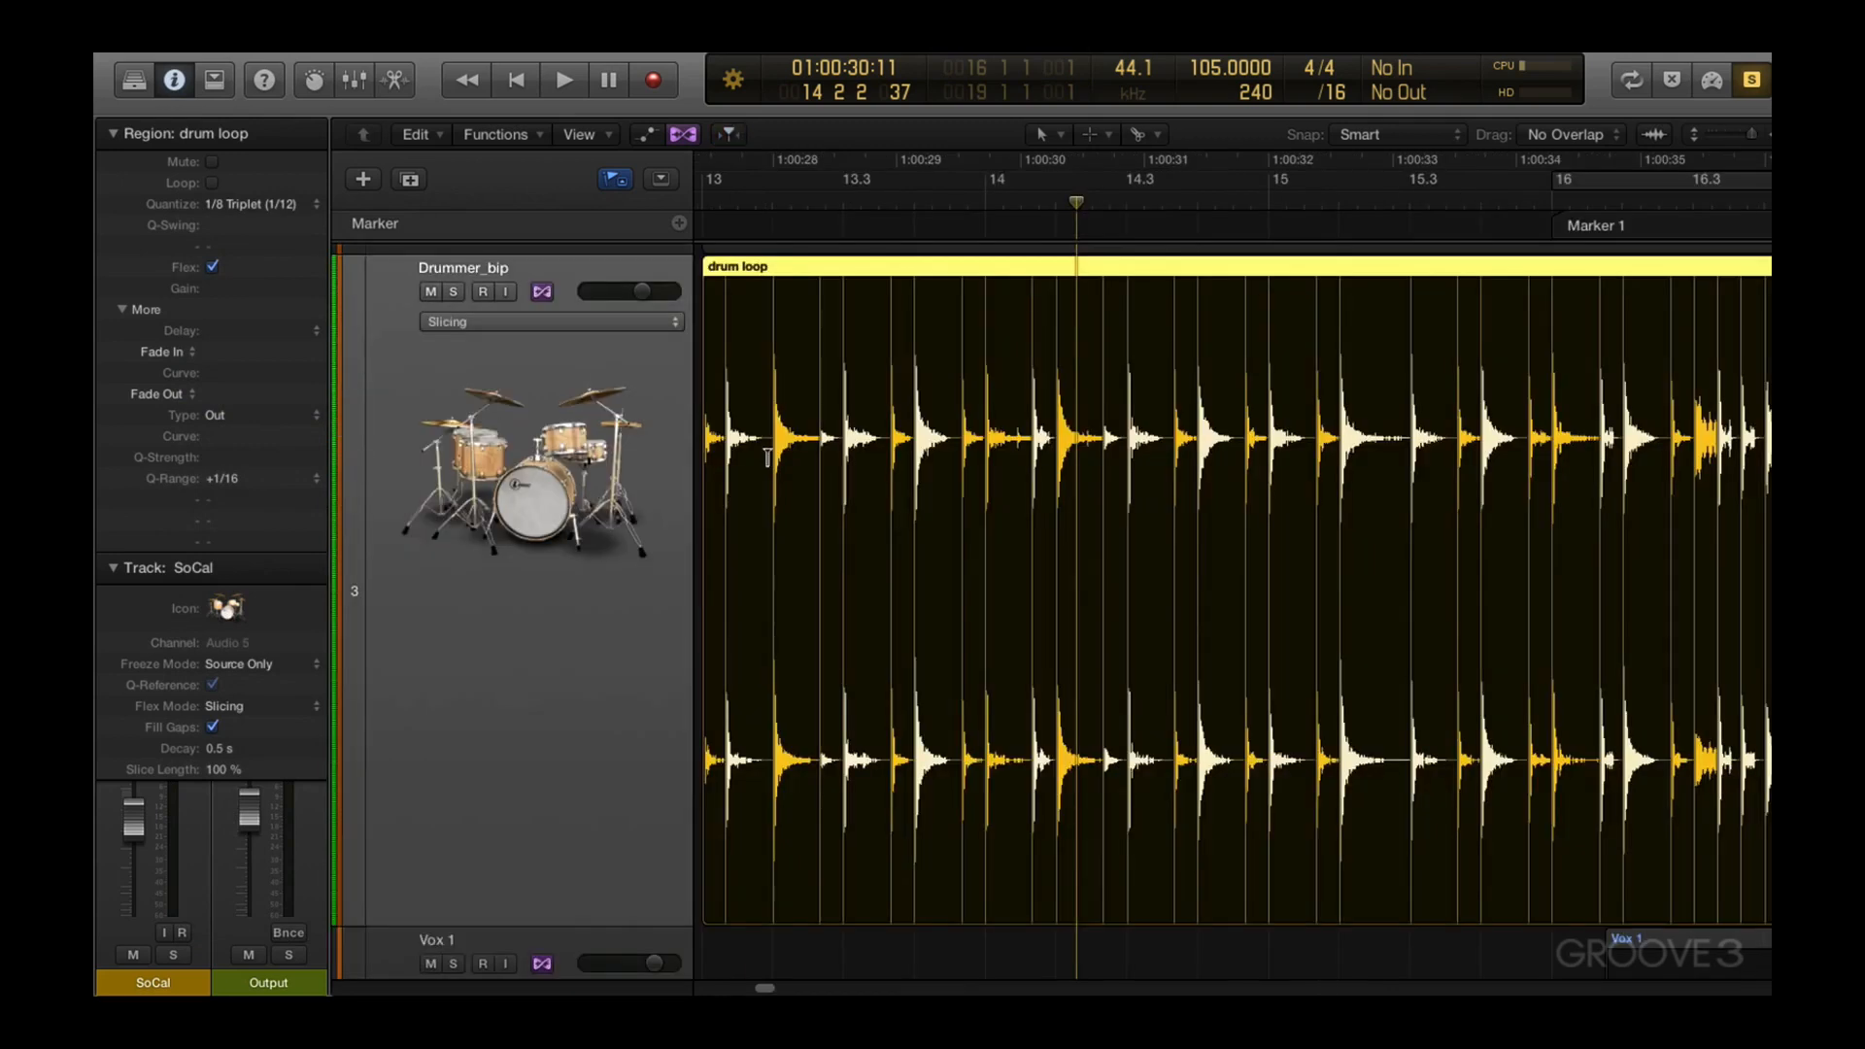
Undo and redo the drum loop's quantization to compare the timing, and audition the quantized region from its start
key(super+z)
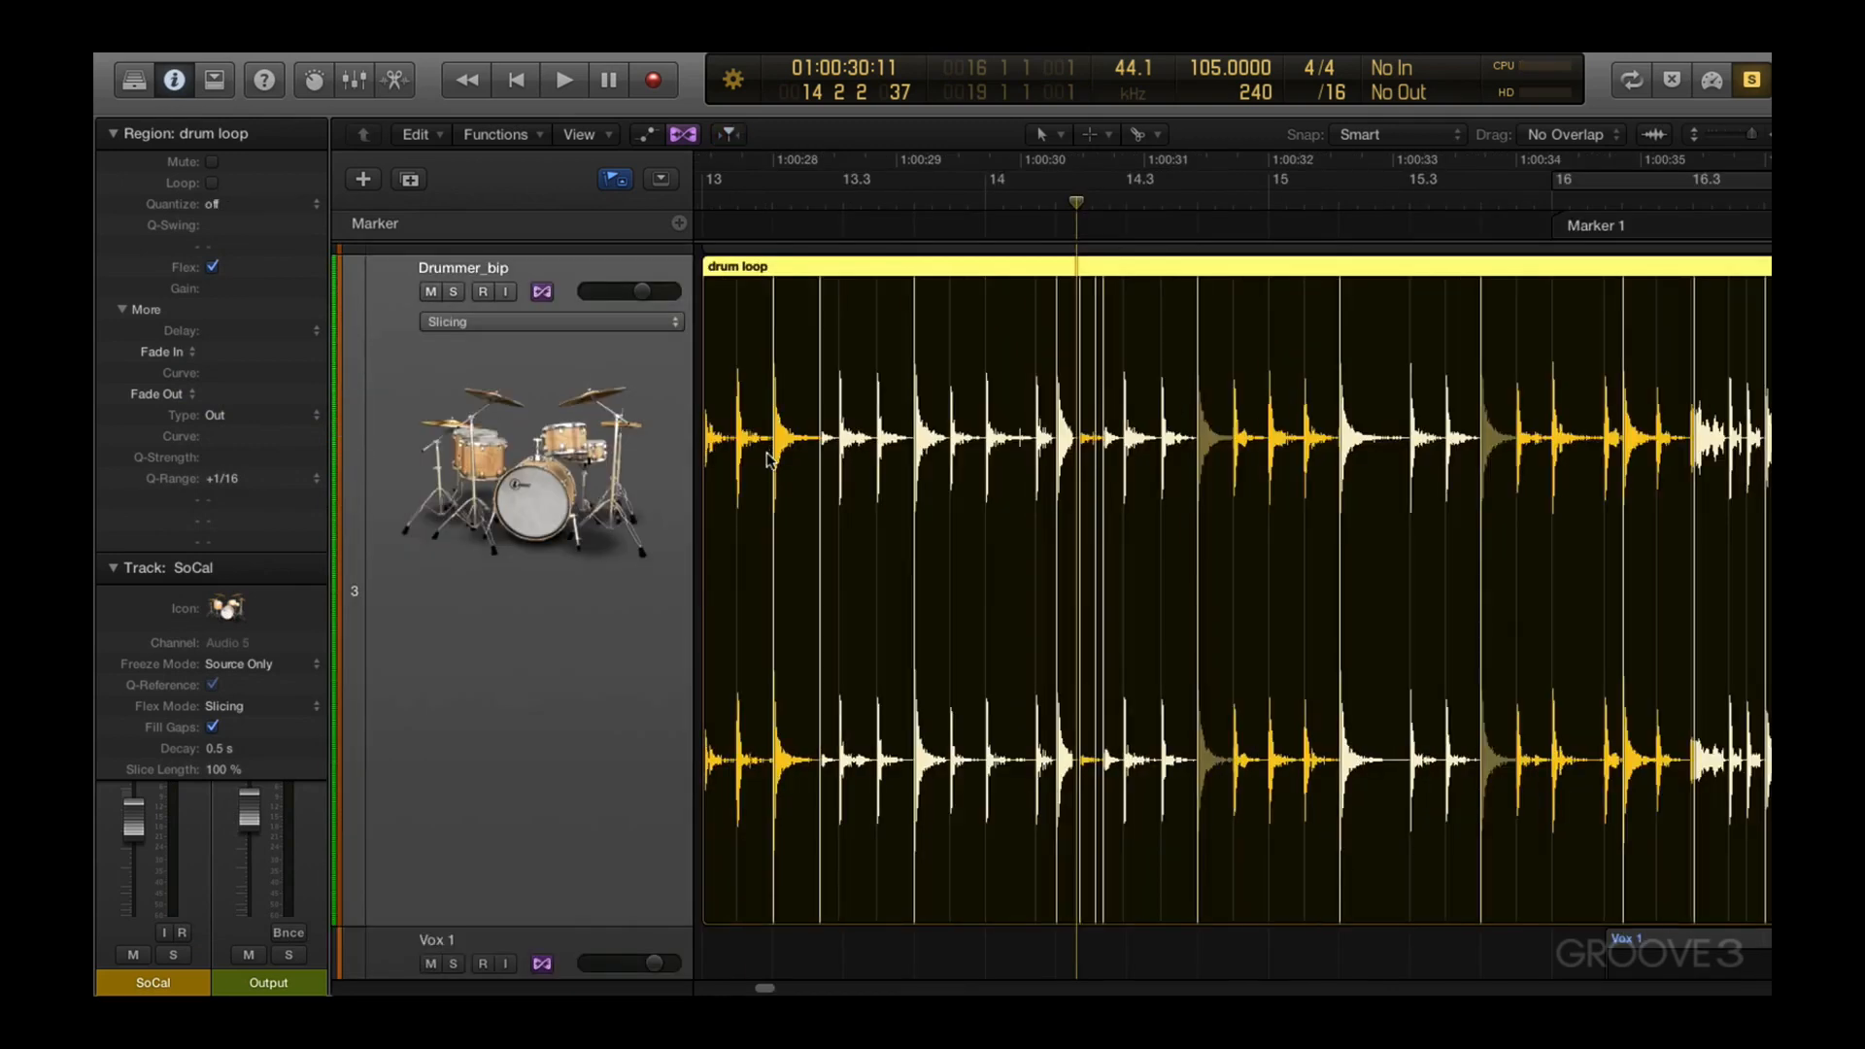
key(super+shift+z)
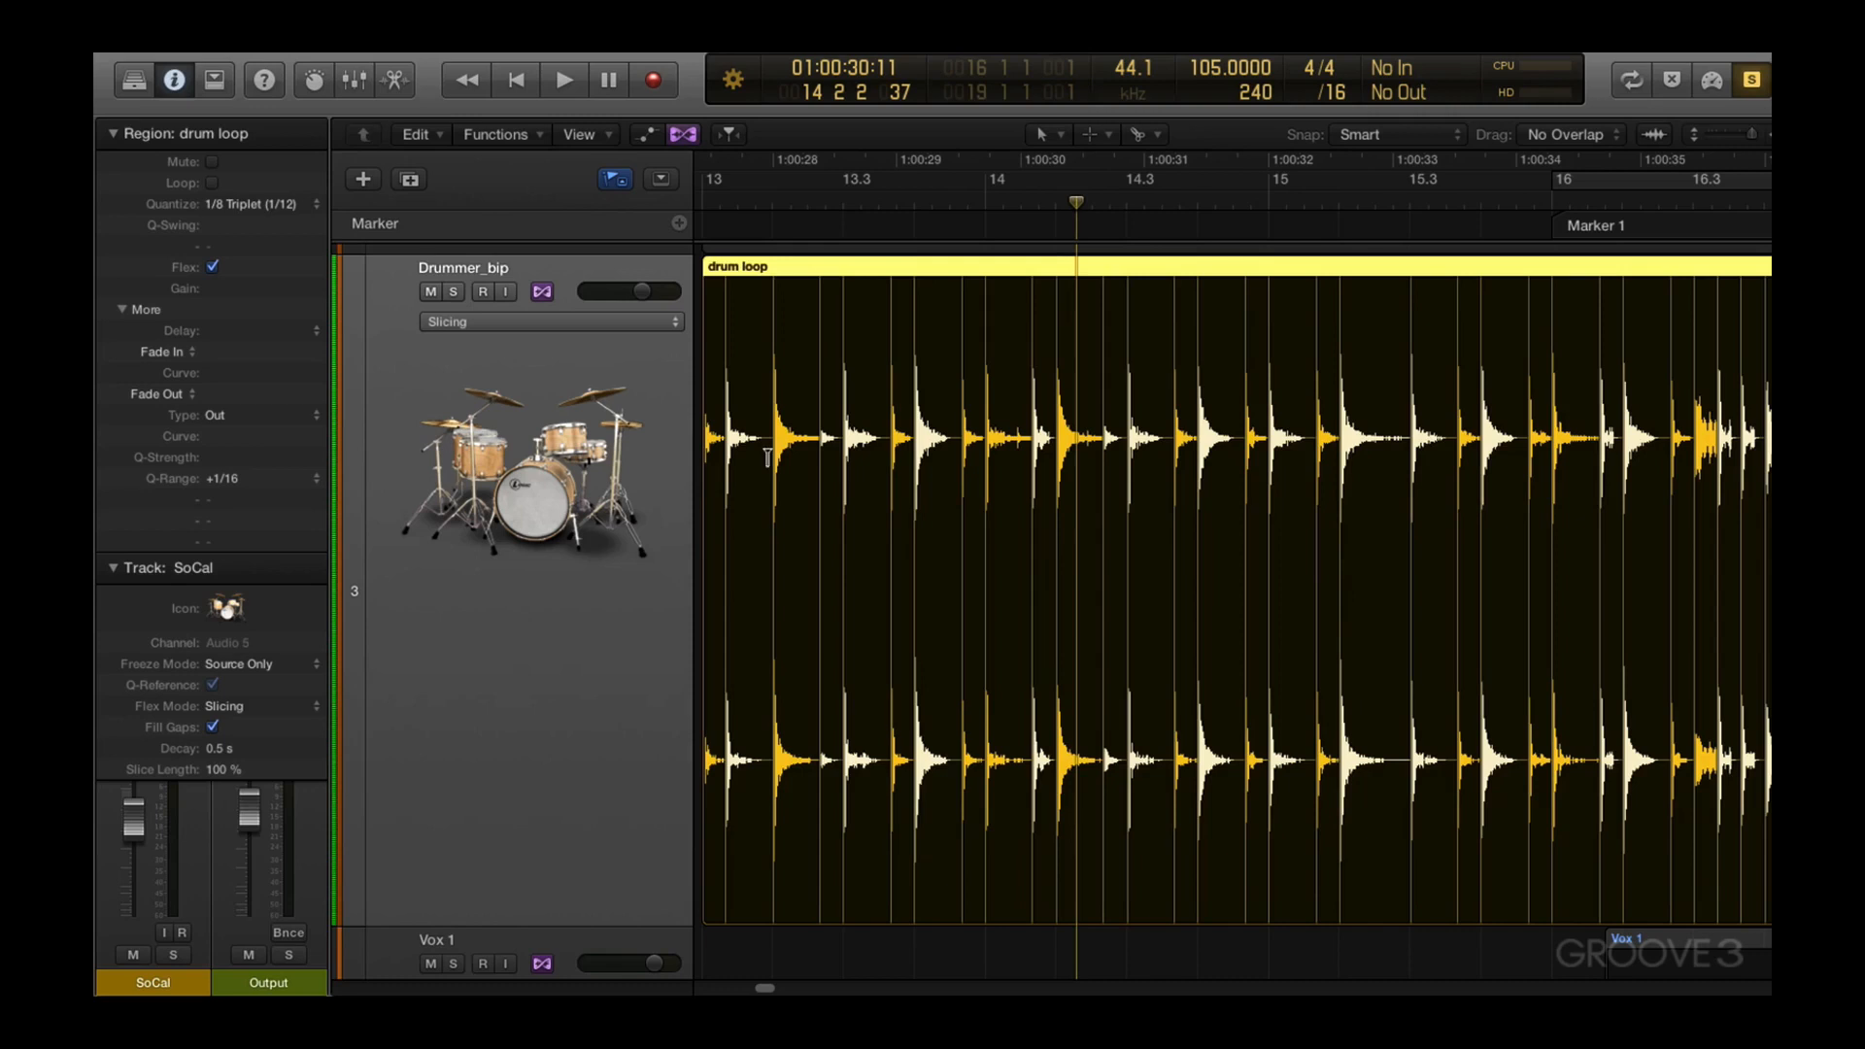
key(shift+space)
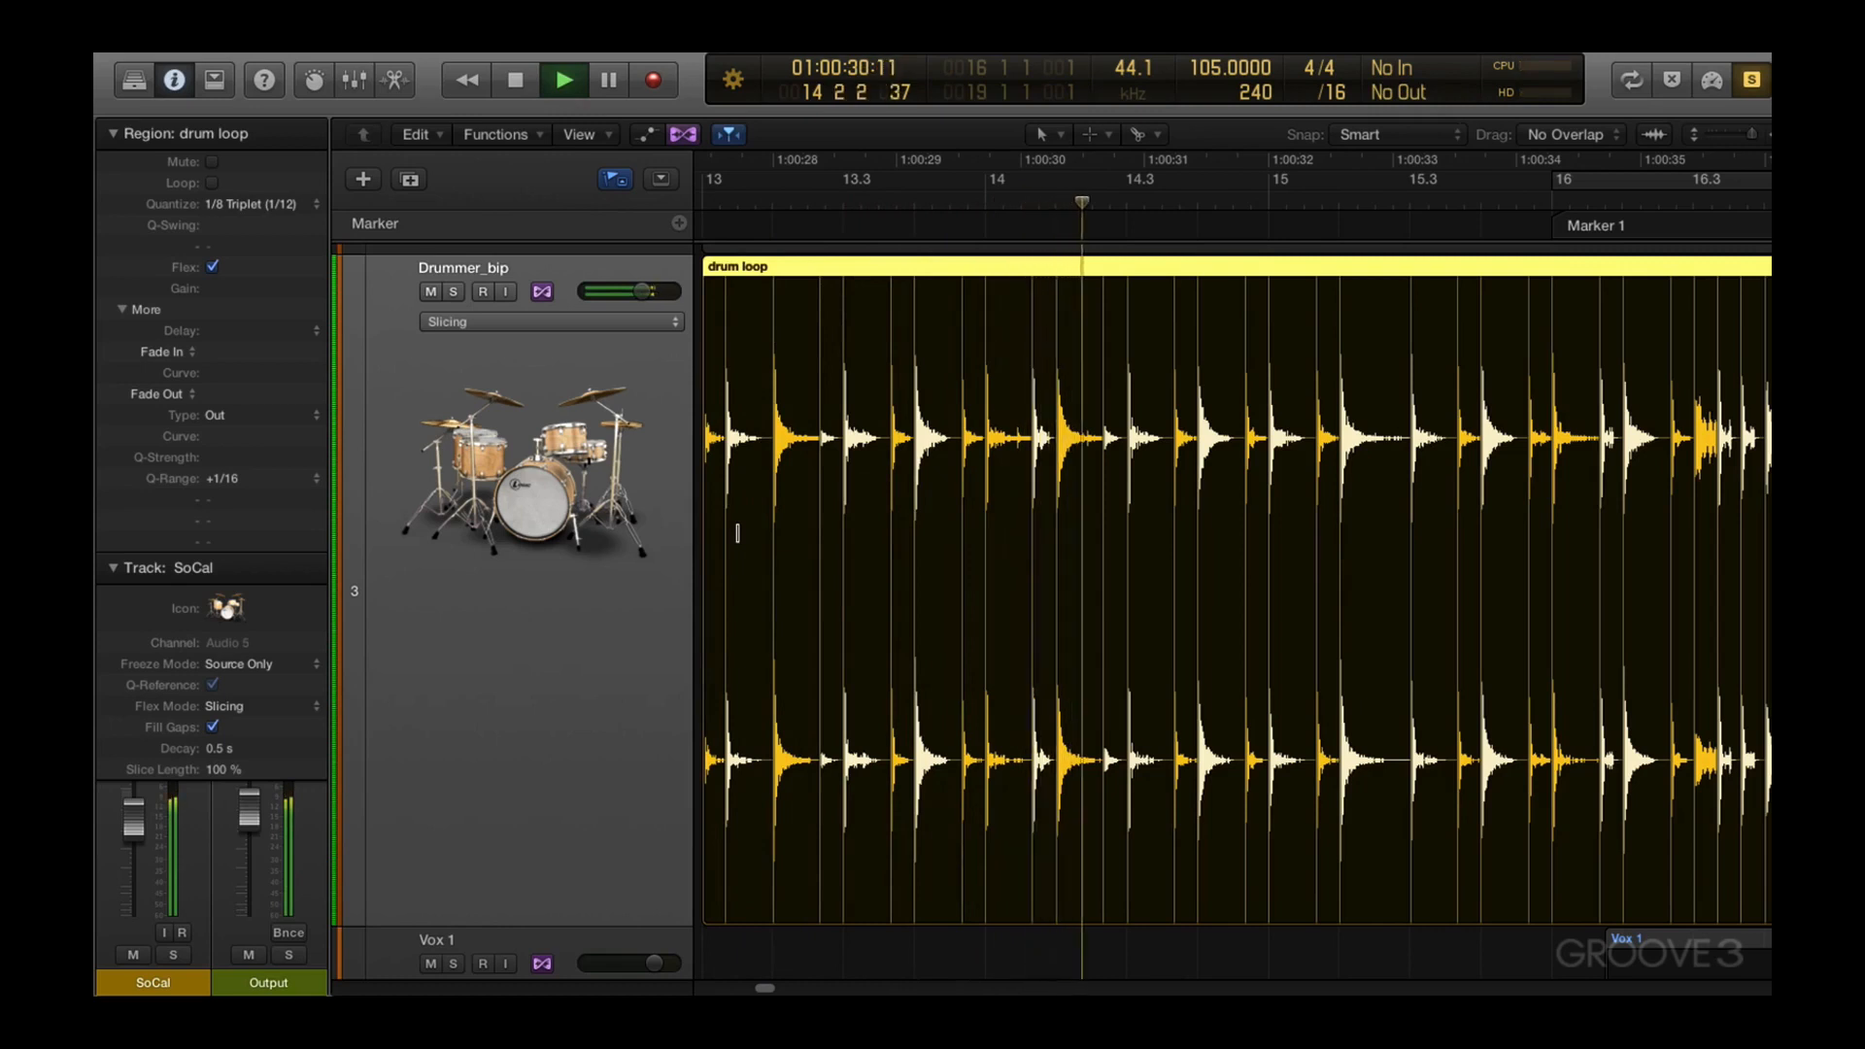
key(space)
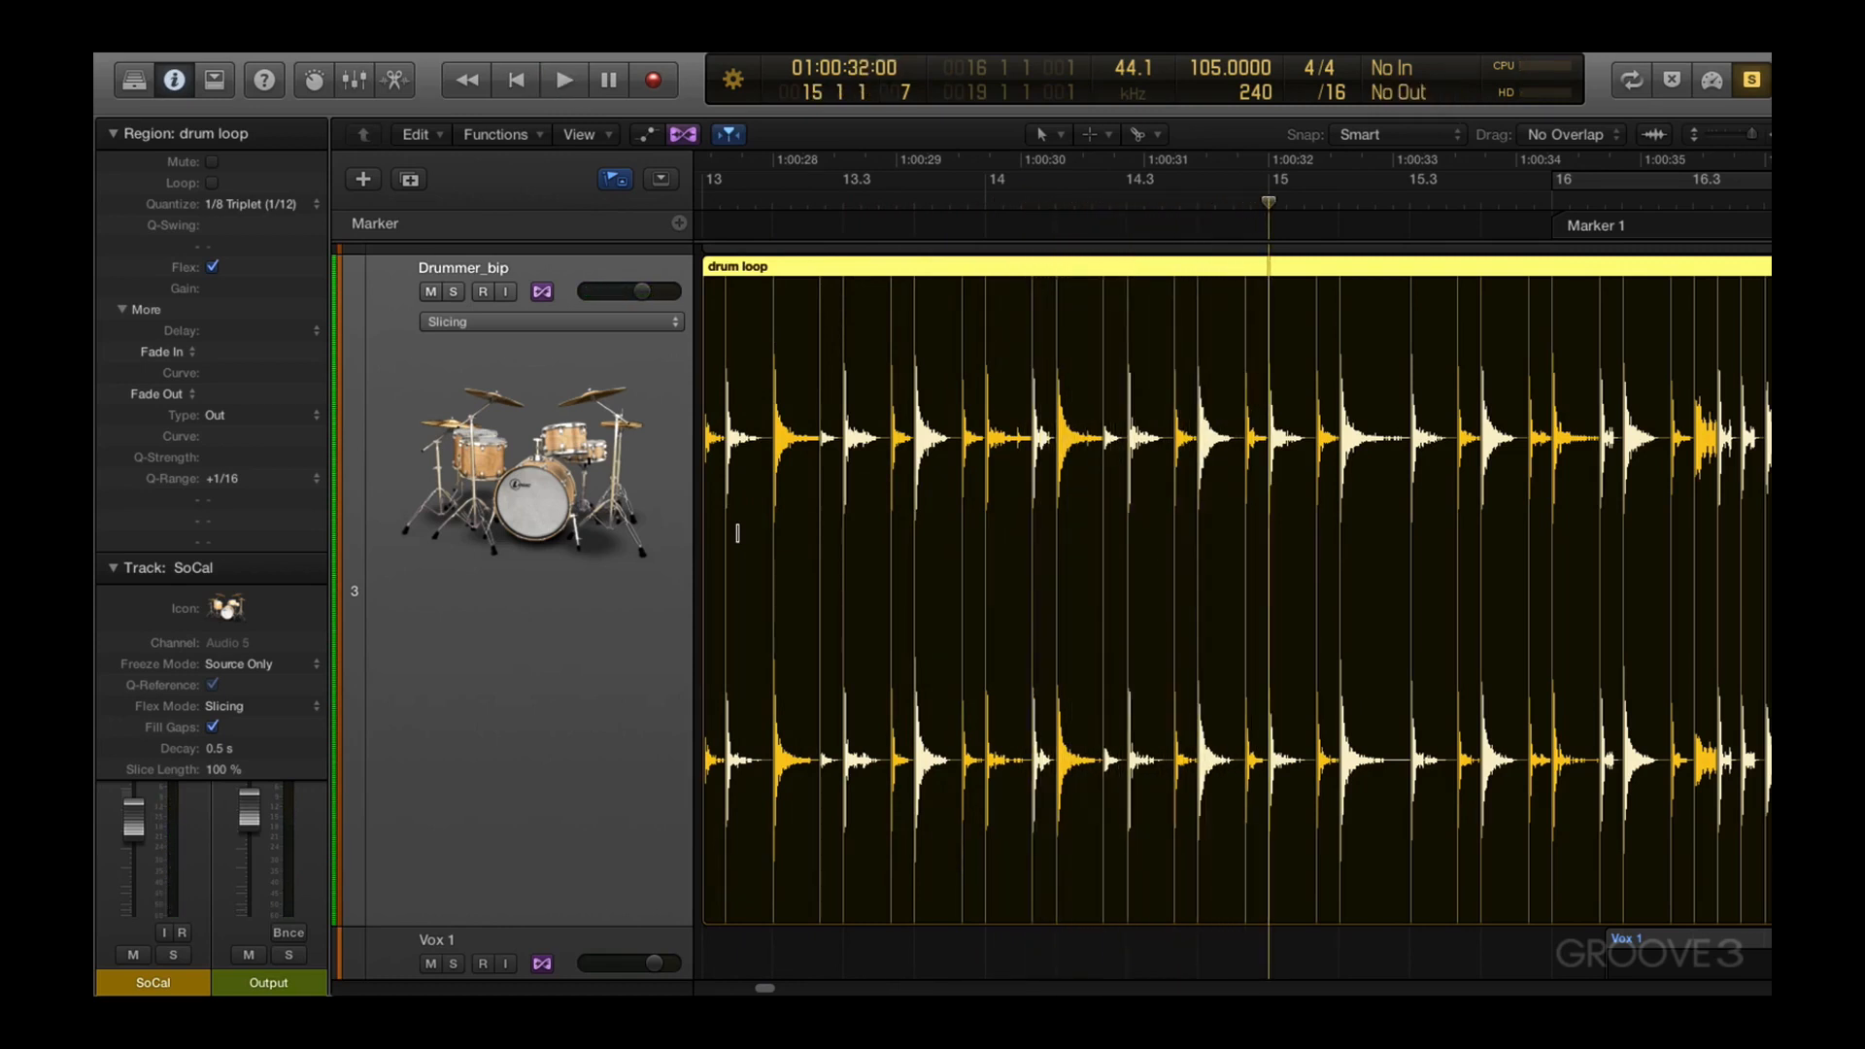
Switch the Drummer_bip track to Flex Pitch with time quantization reapplied, and play the drum loop from its start
click(604, 317)
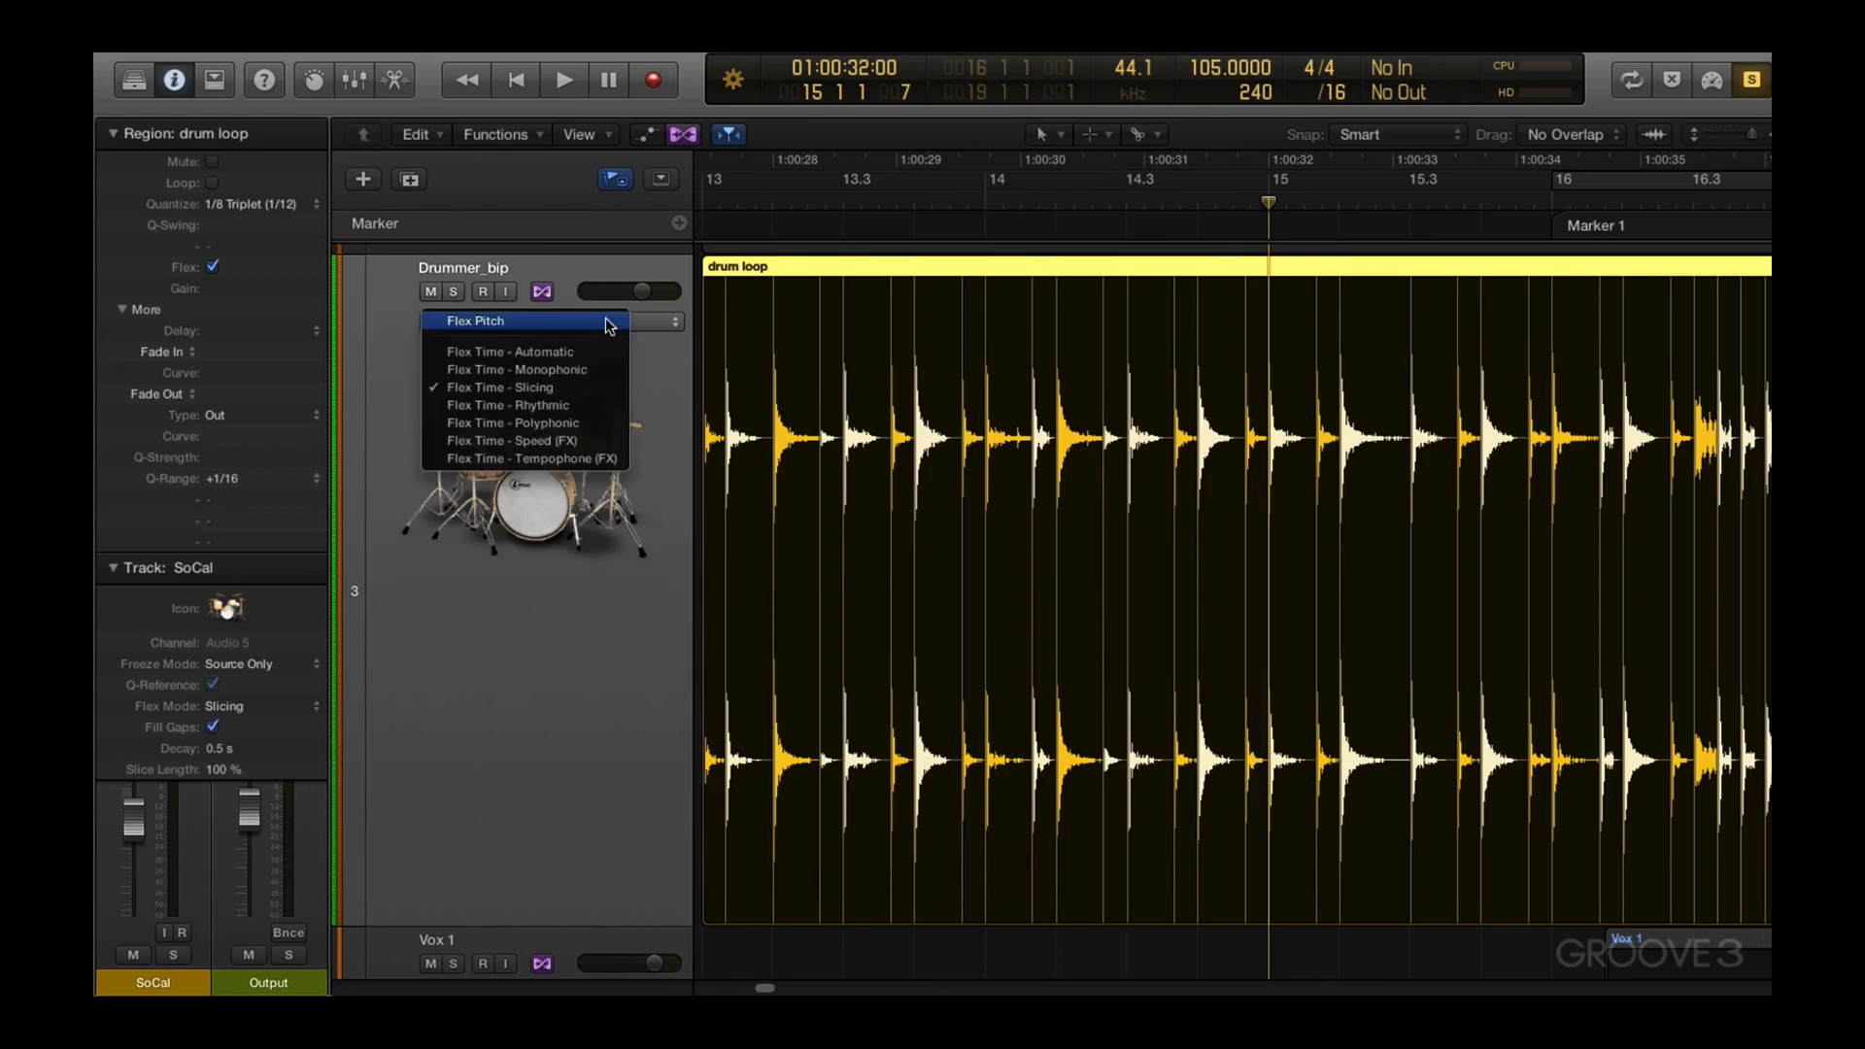
click(604, 318)
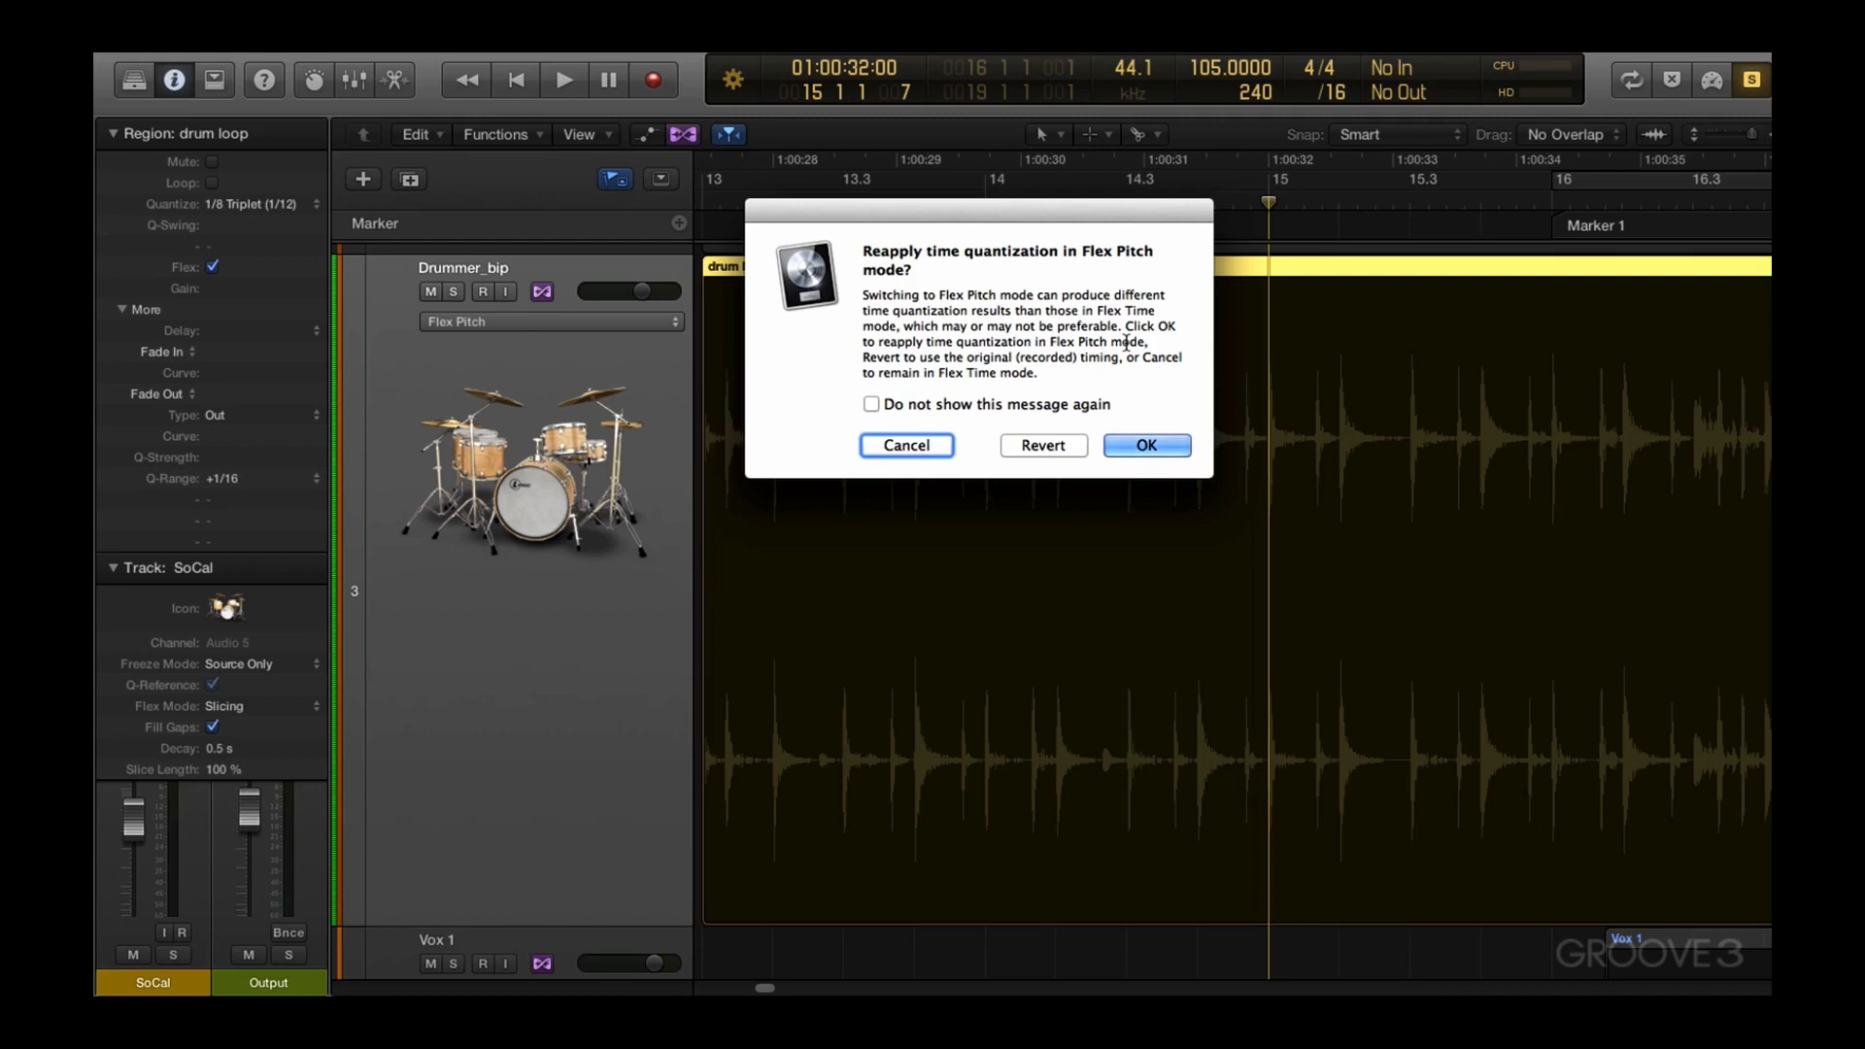
click(1149, 446)
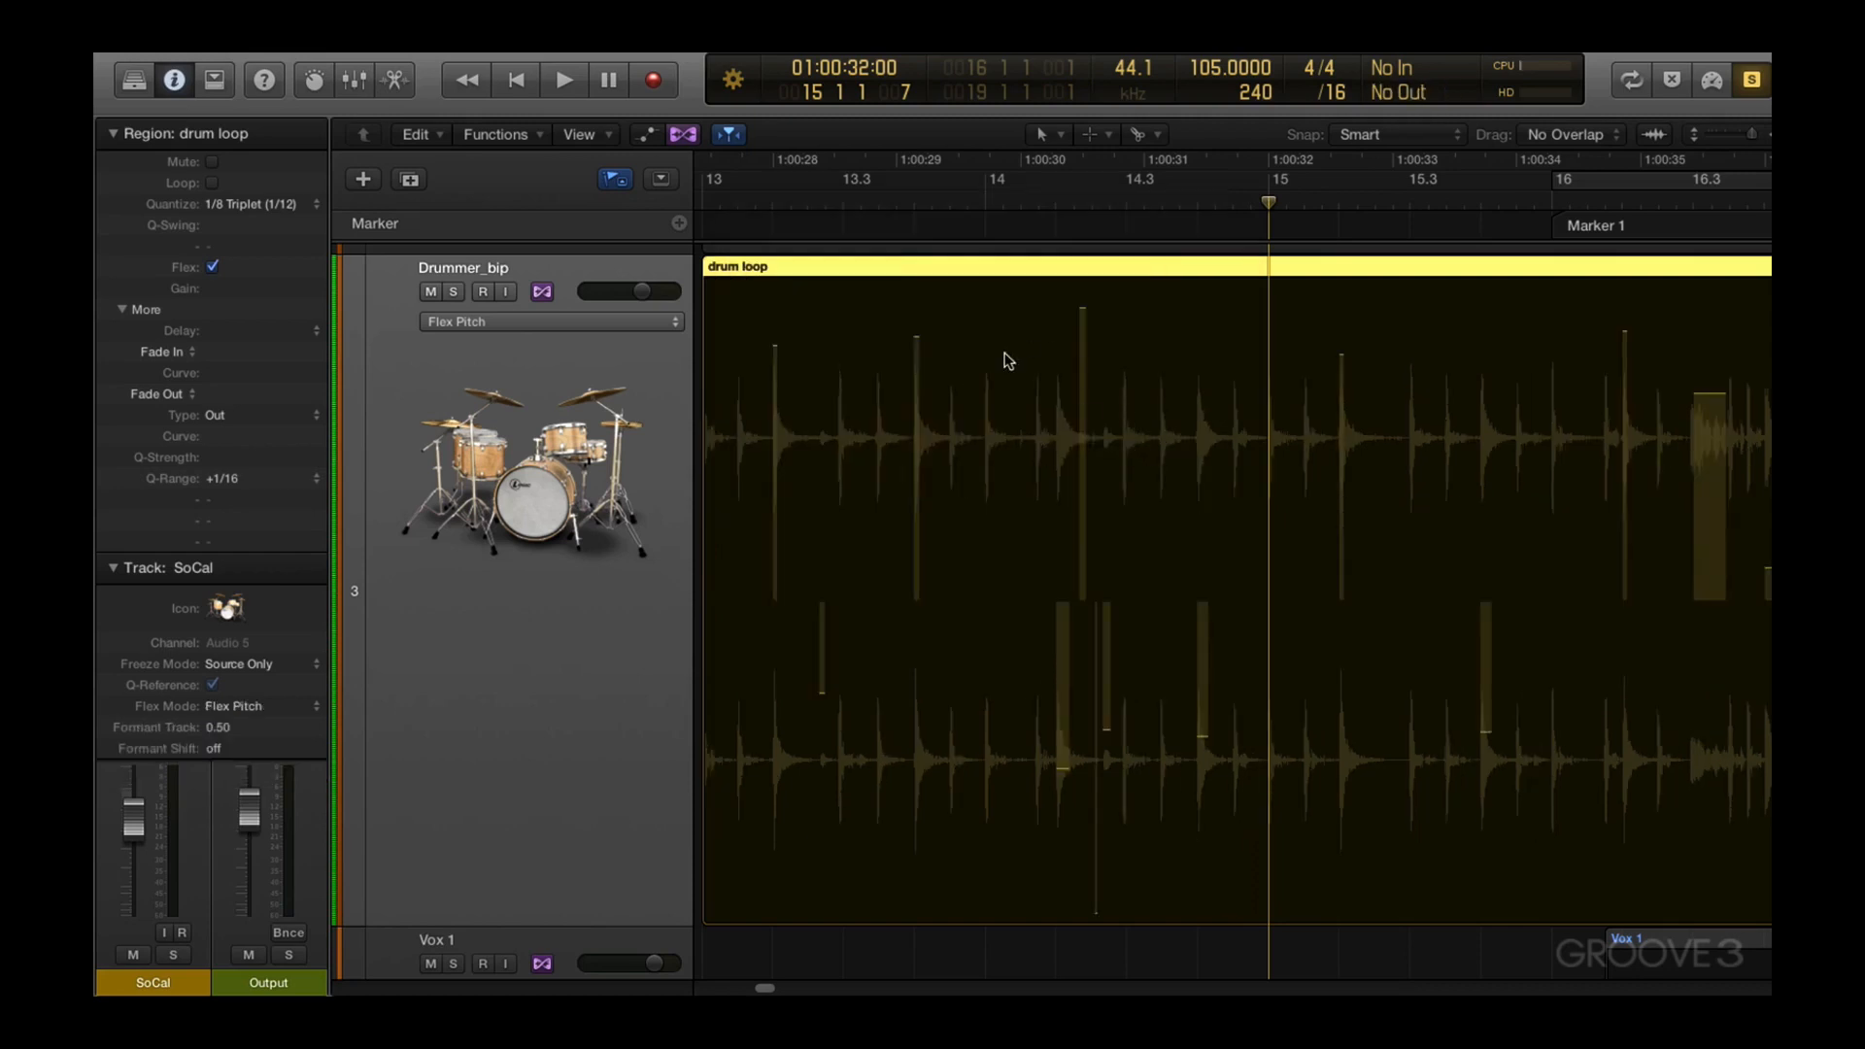
key(shift+Return)
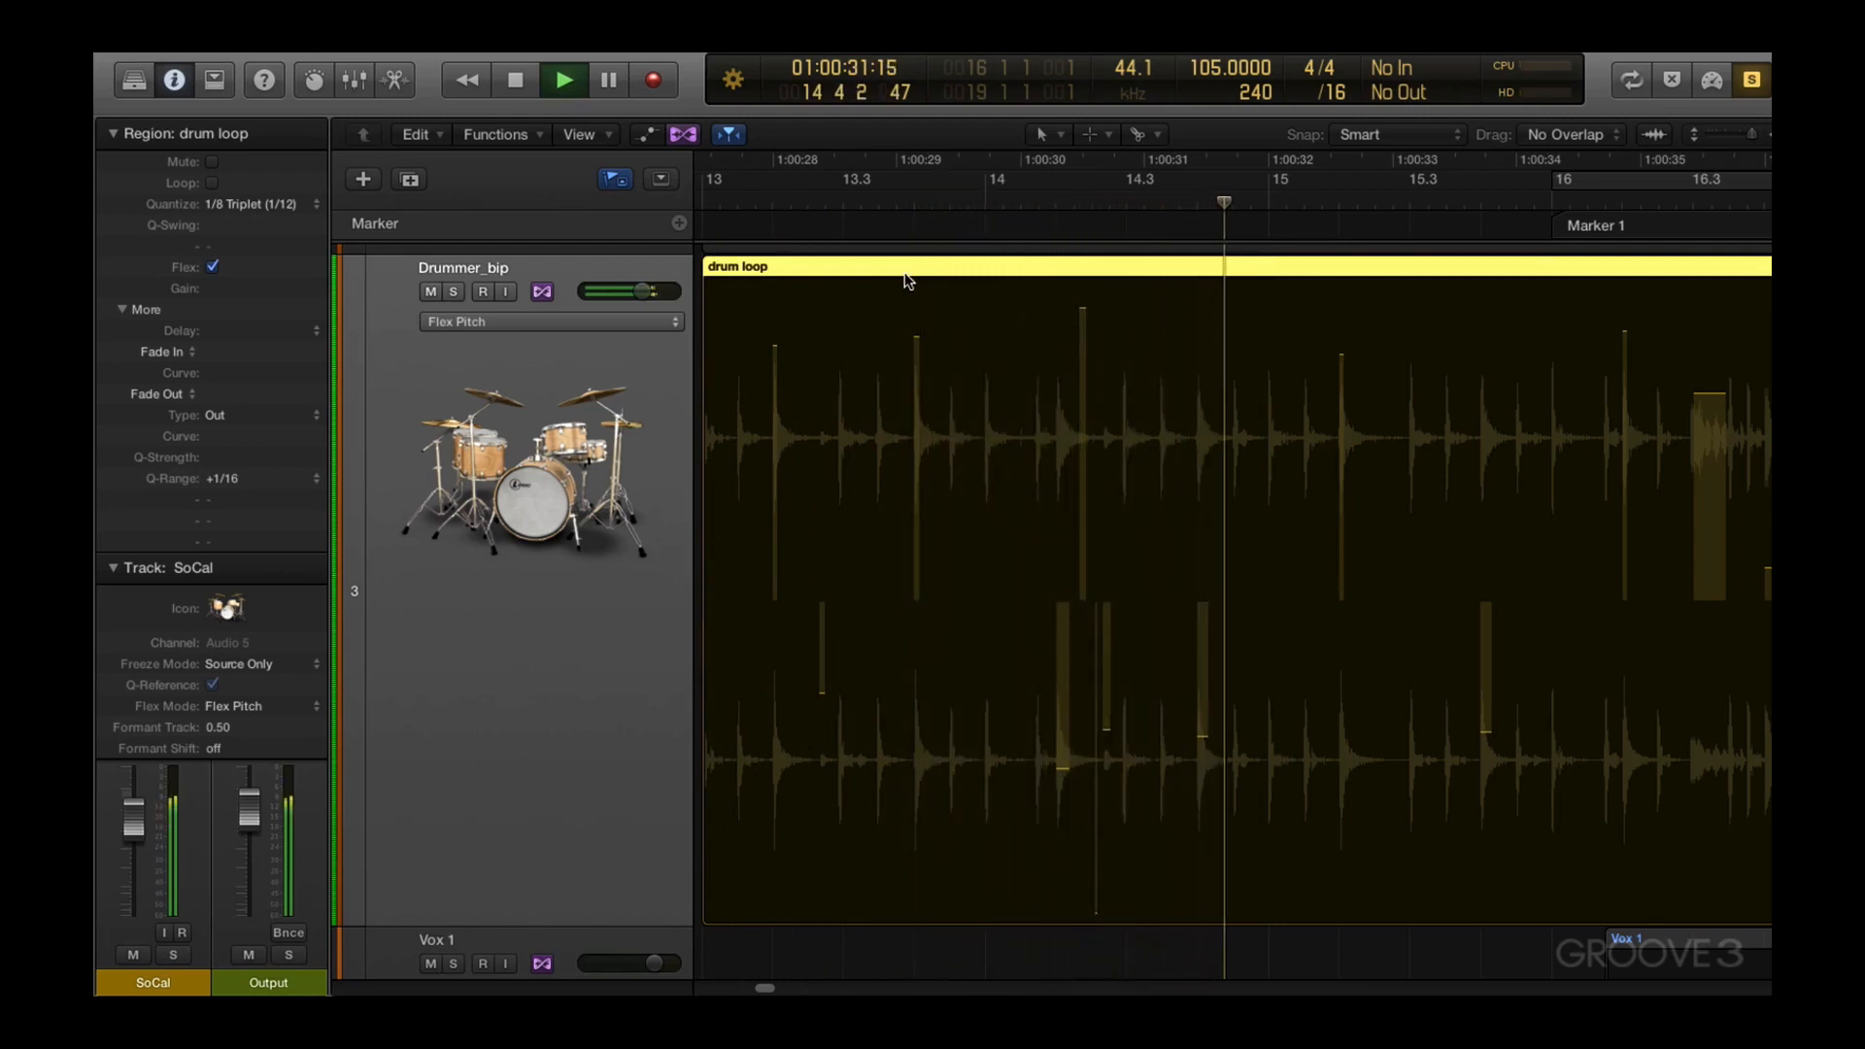
key(space)
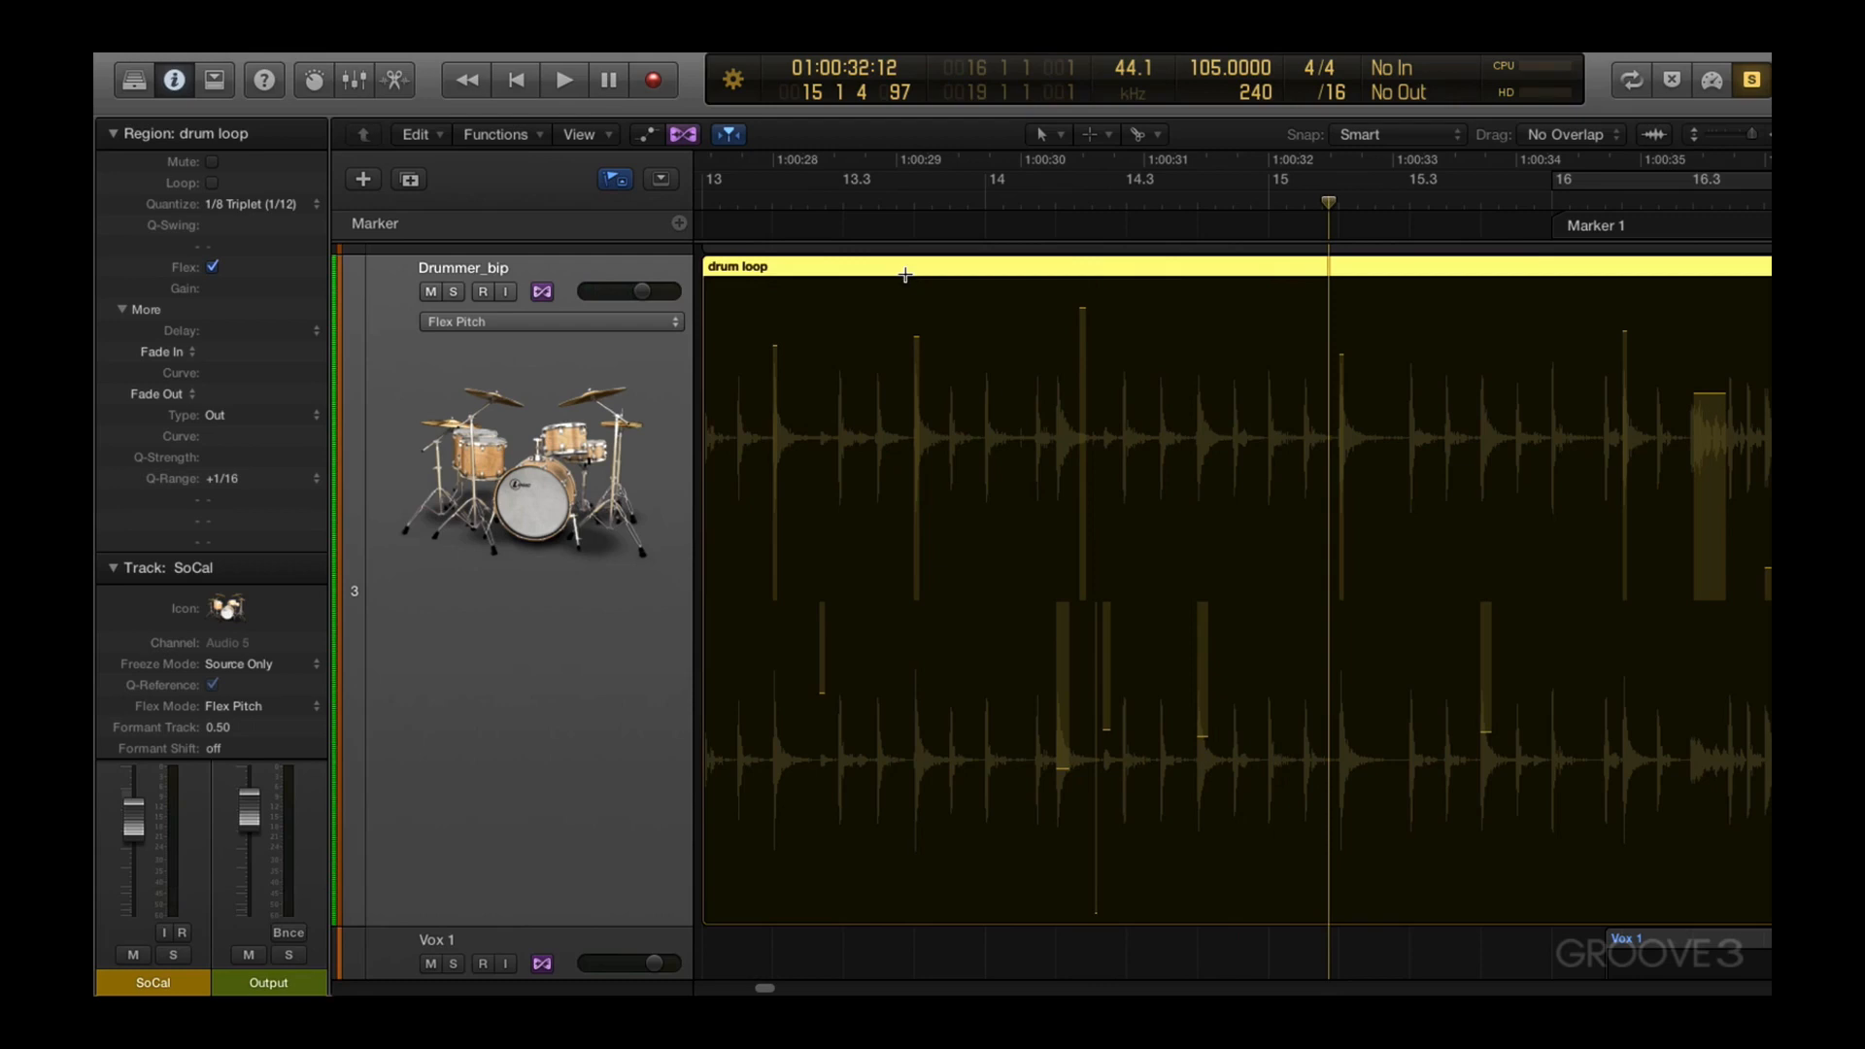
Return the Drummer_bip track to Flex Time - Slicing and play the drum loop from its start
click(676, 324)
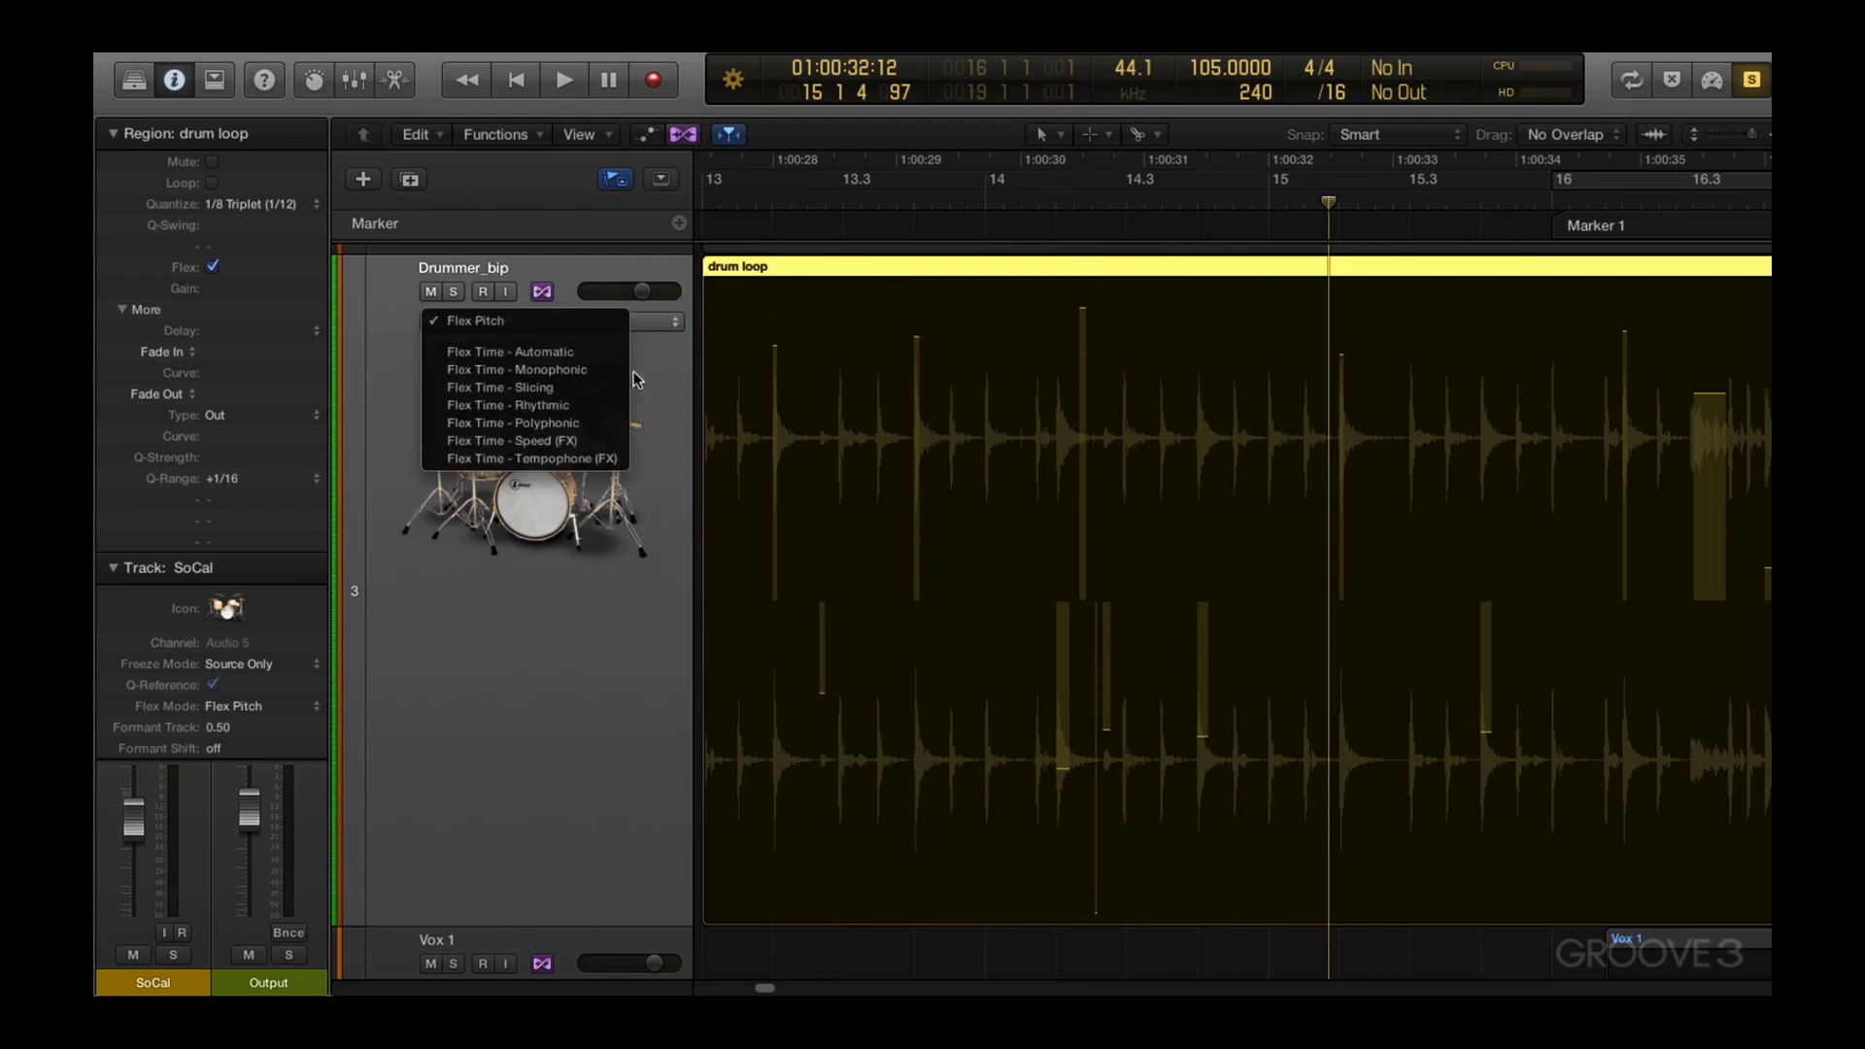
click(591, 385)
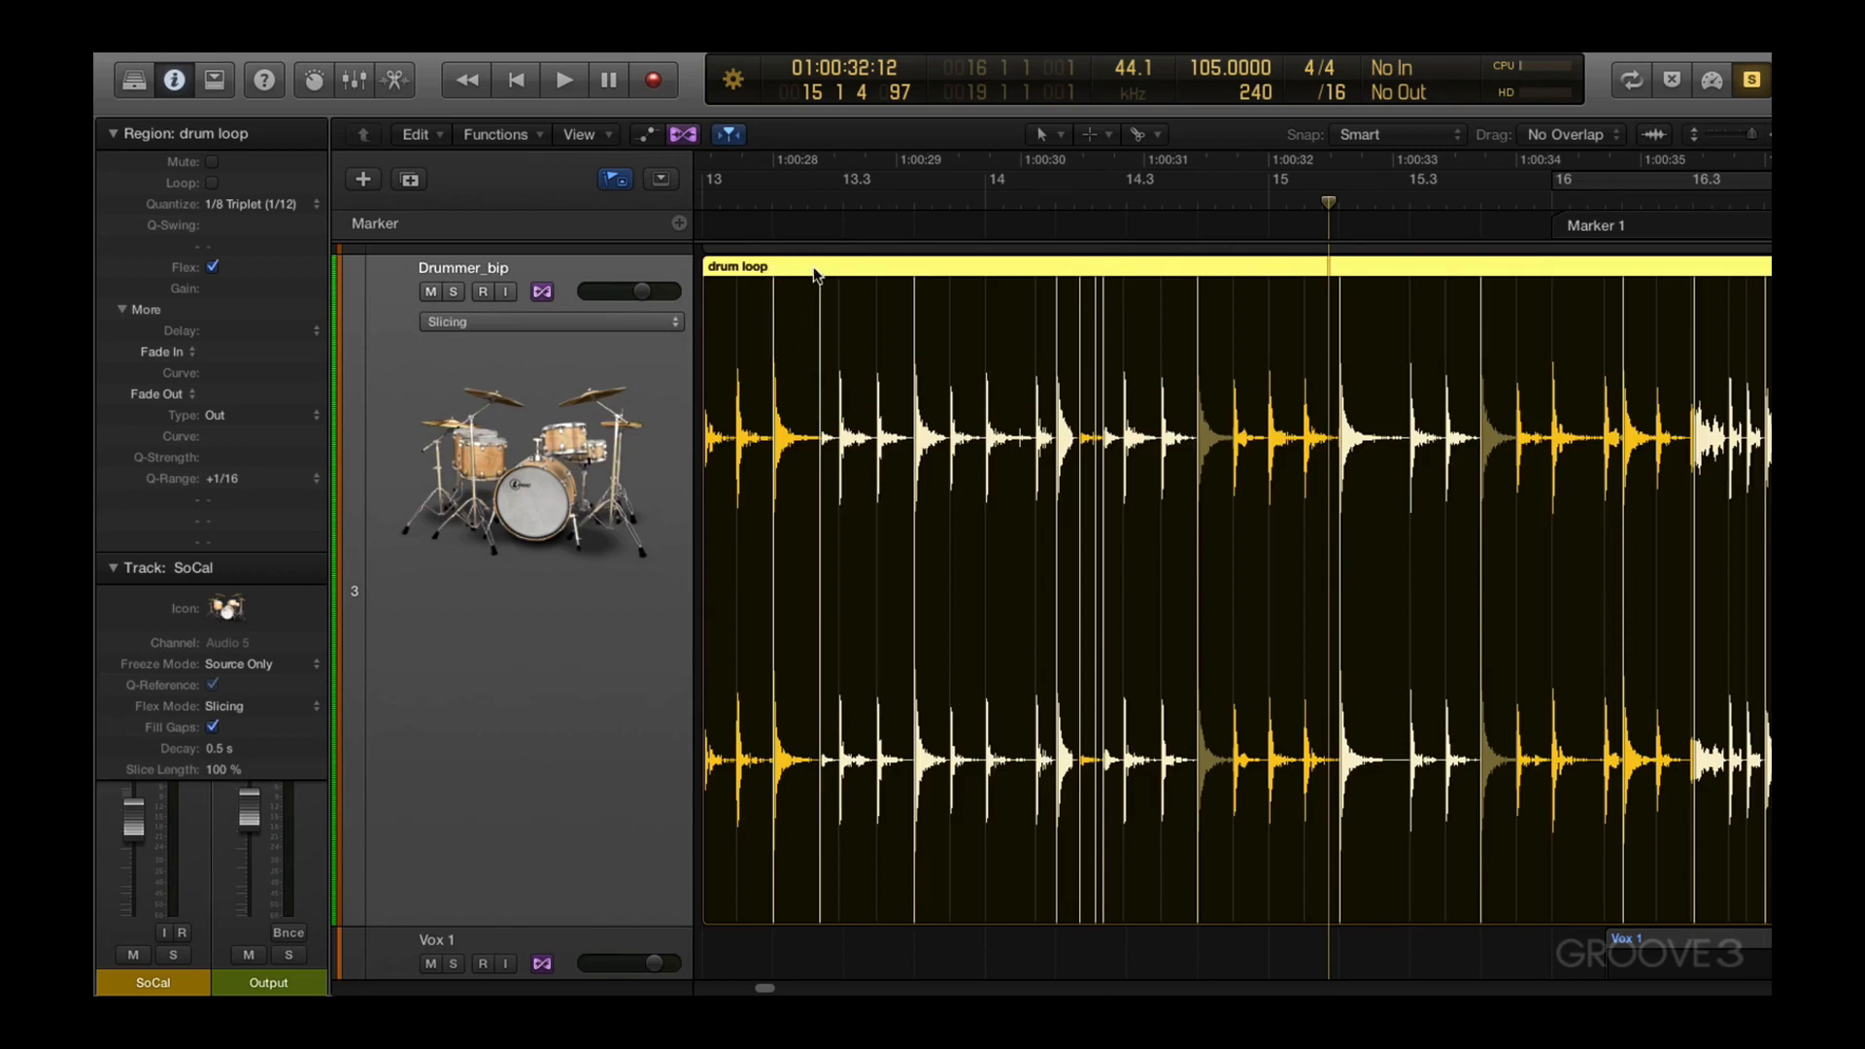
key(shift+space)
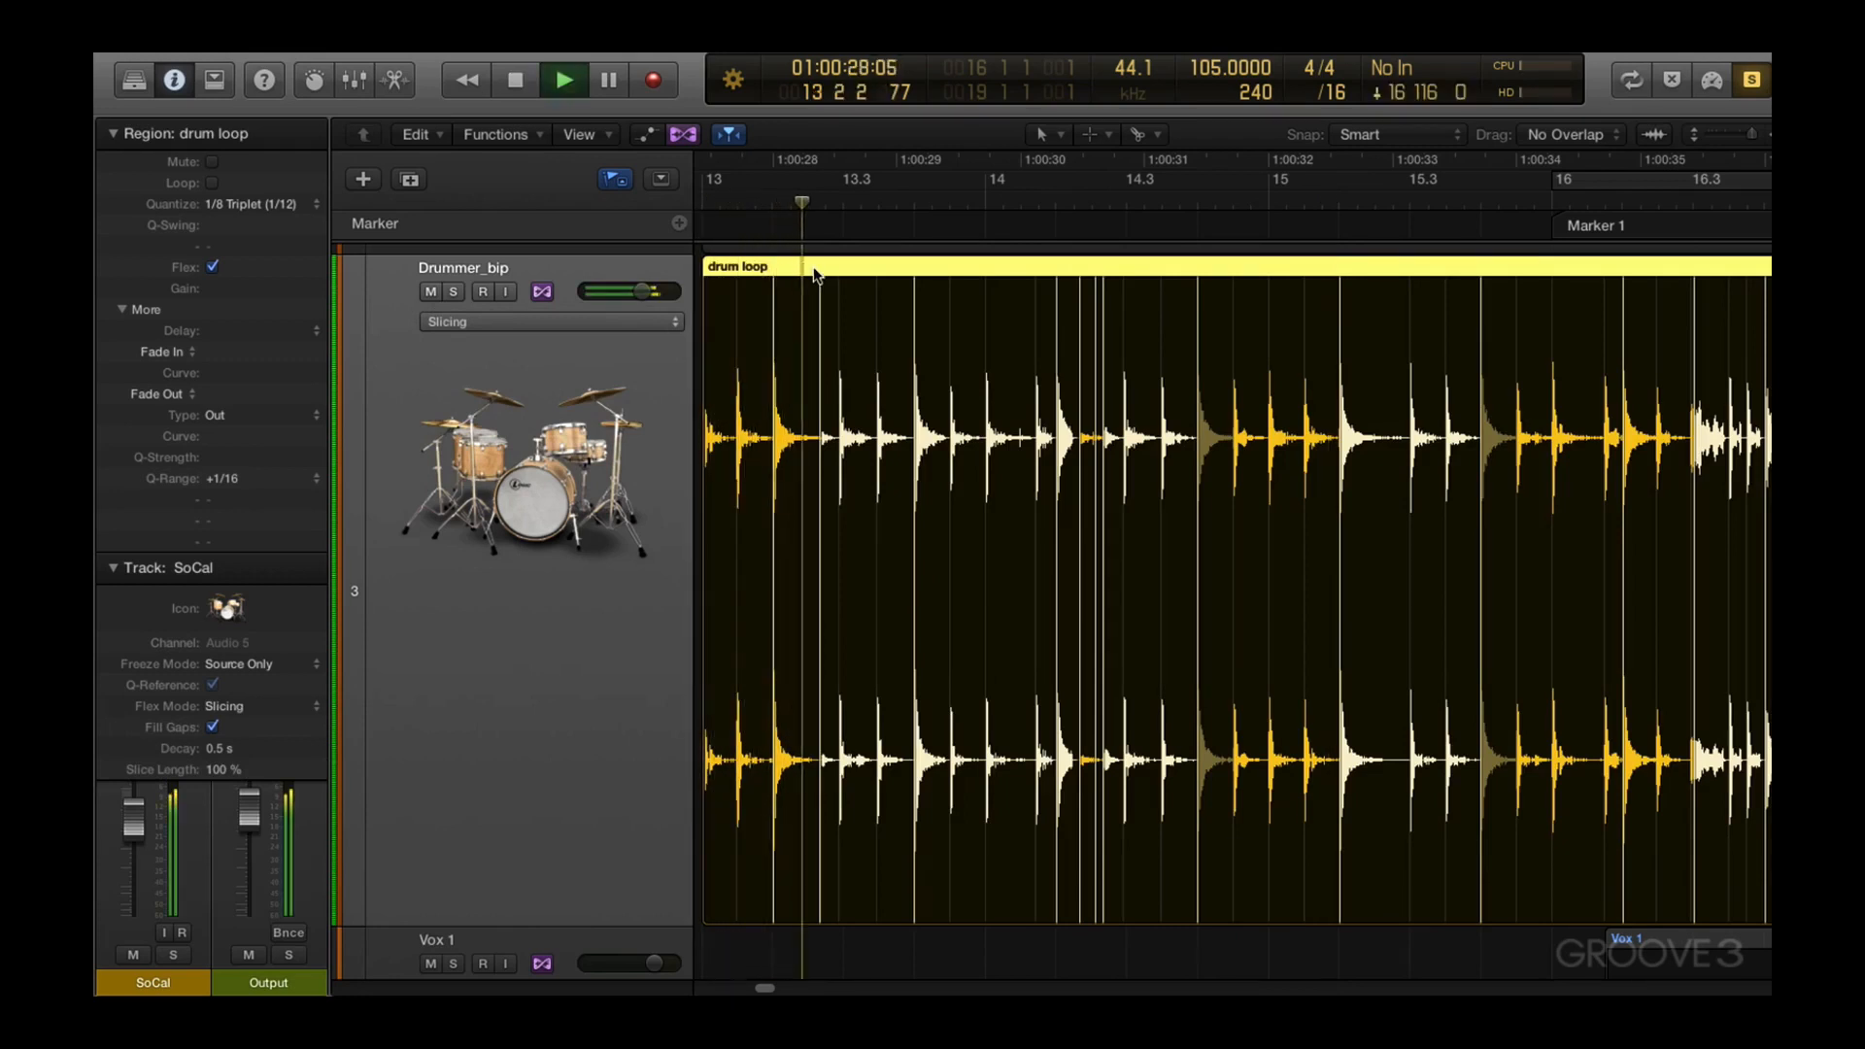
key(space)
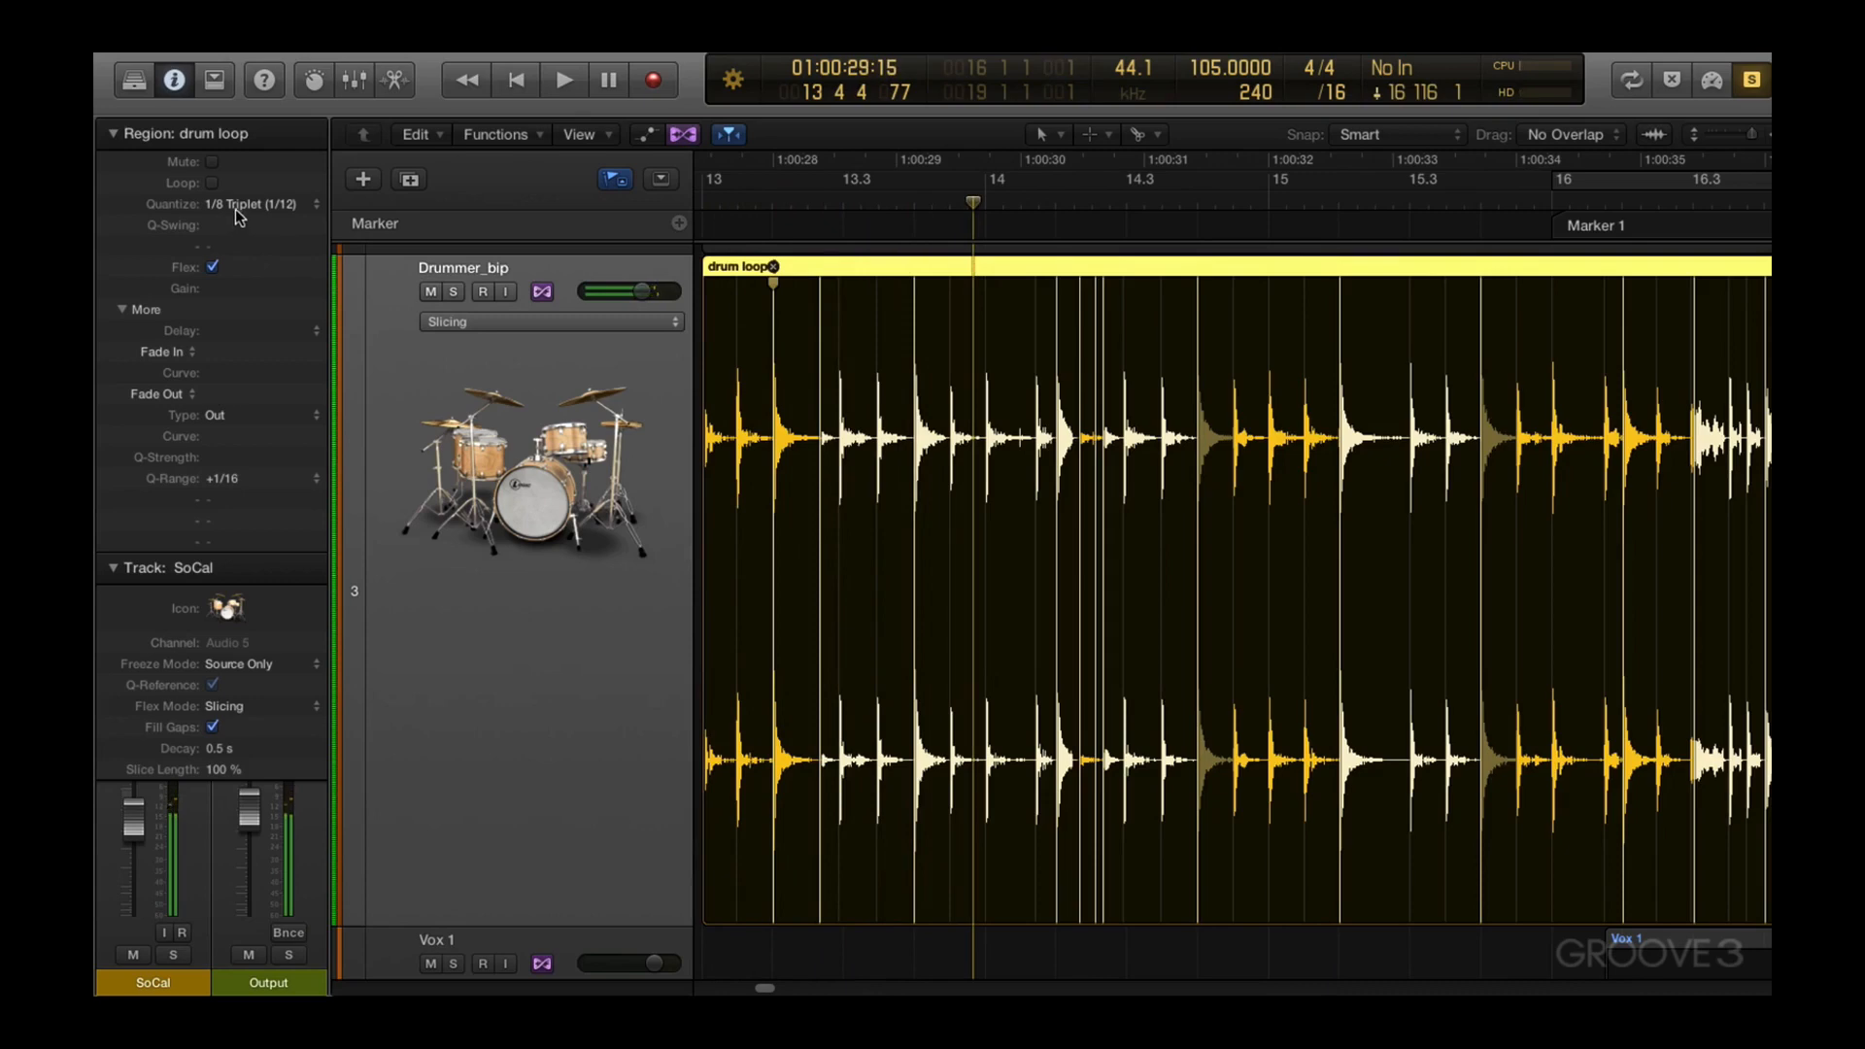
Refresh the drum loop's quantization by choosing 1/4 Triplet (1/6) and returning to 1/8 Triplet (1/12), and play the region
click(235, 206)
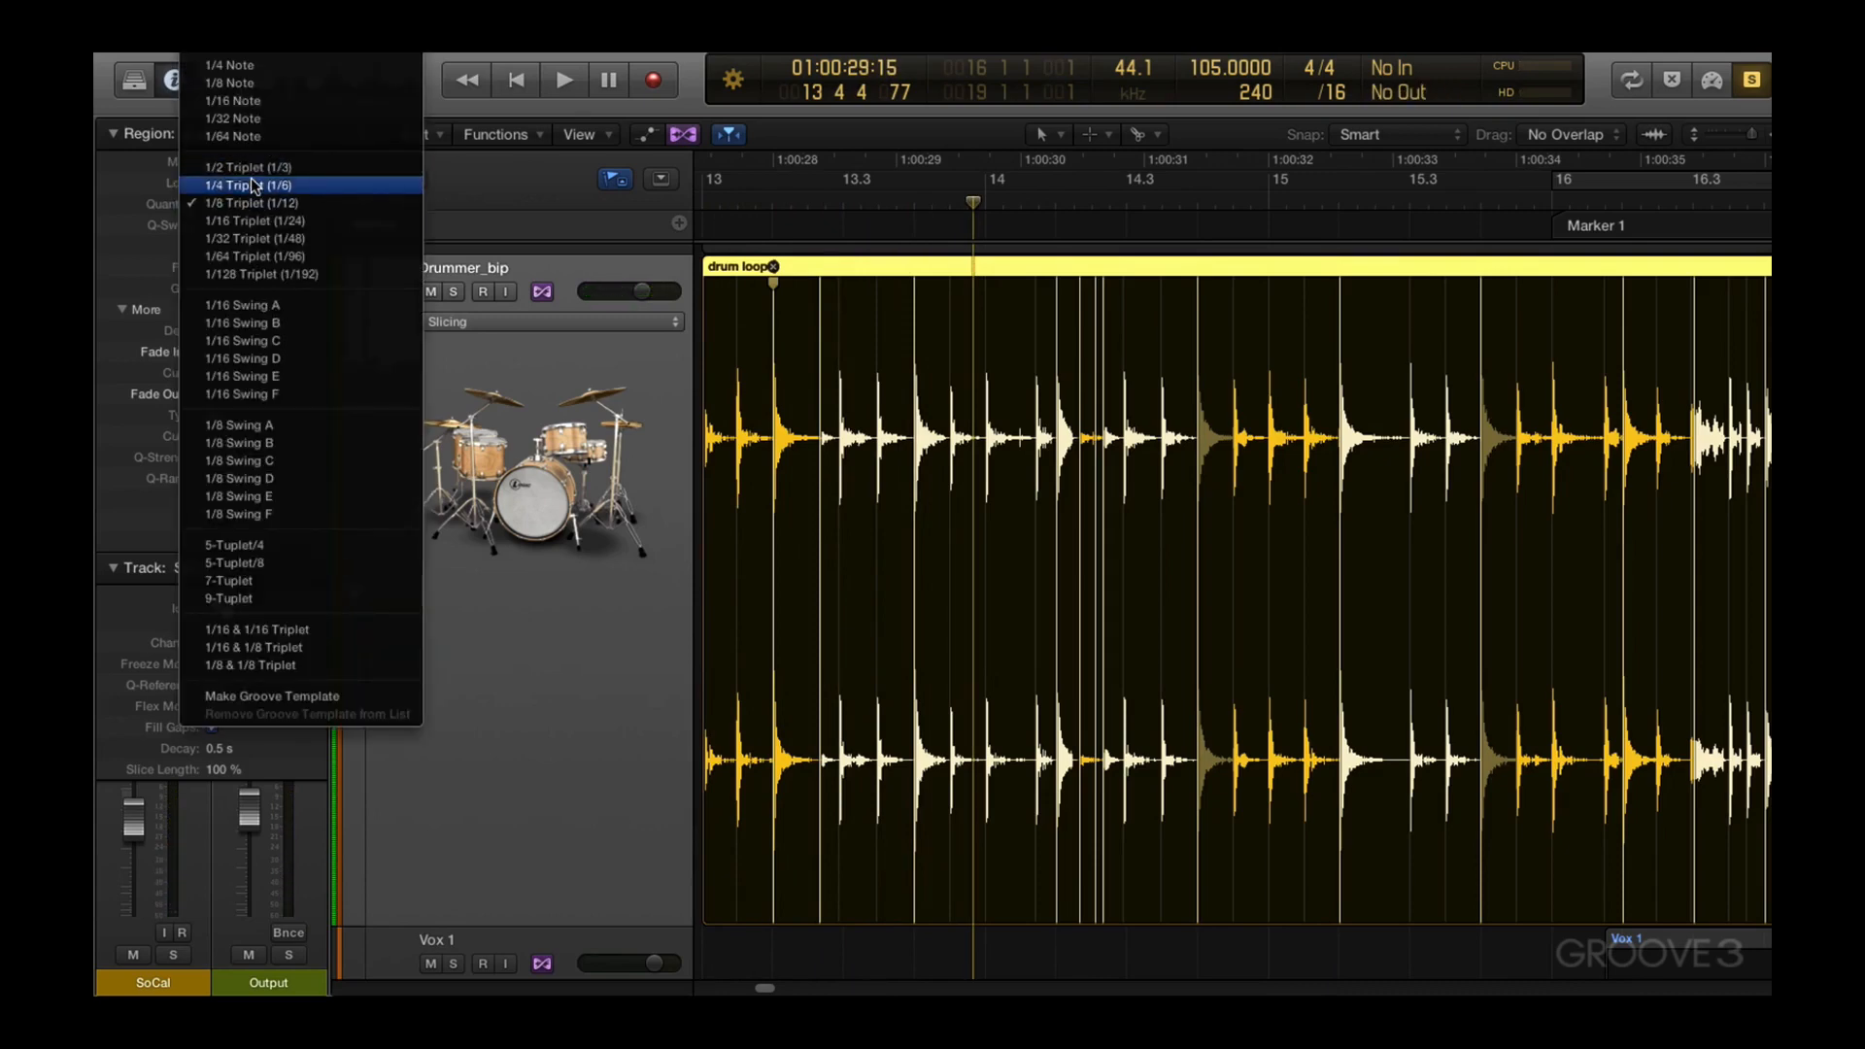
click(250, 183)
click(249, 202)
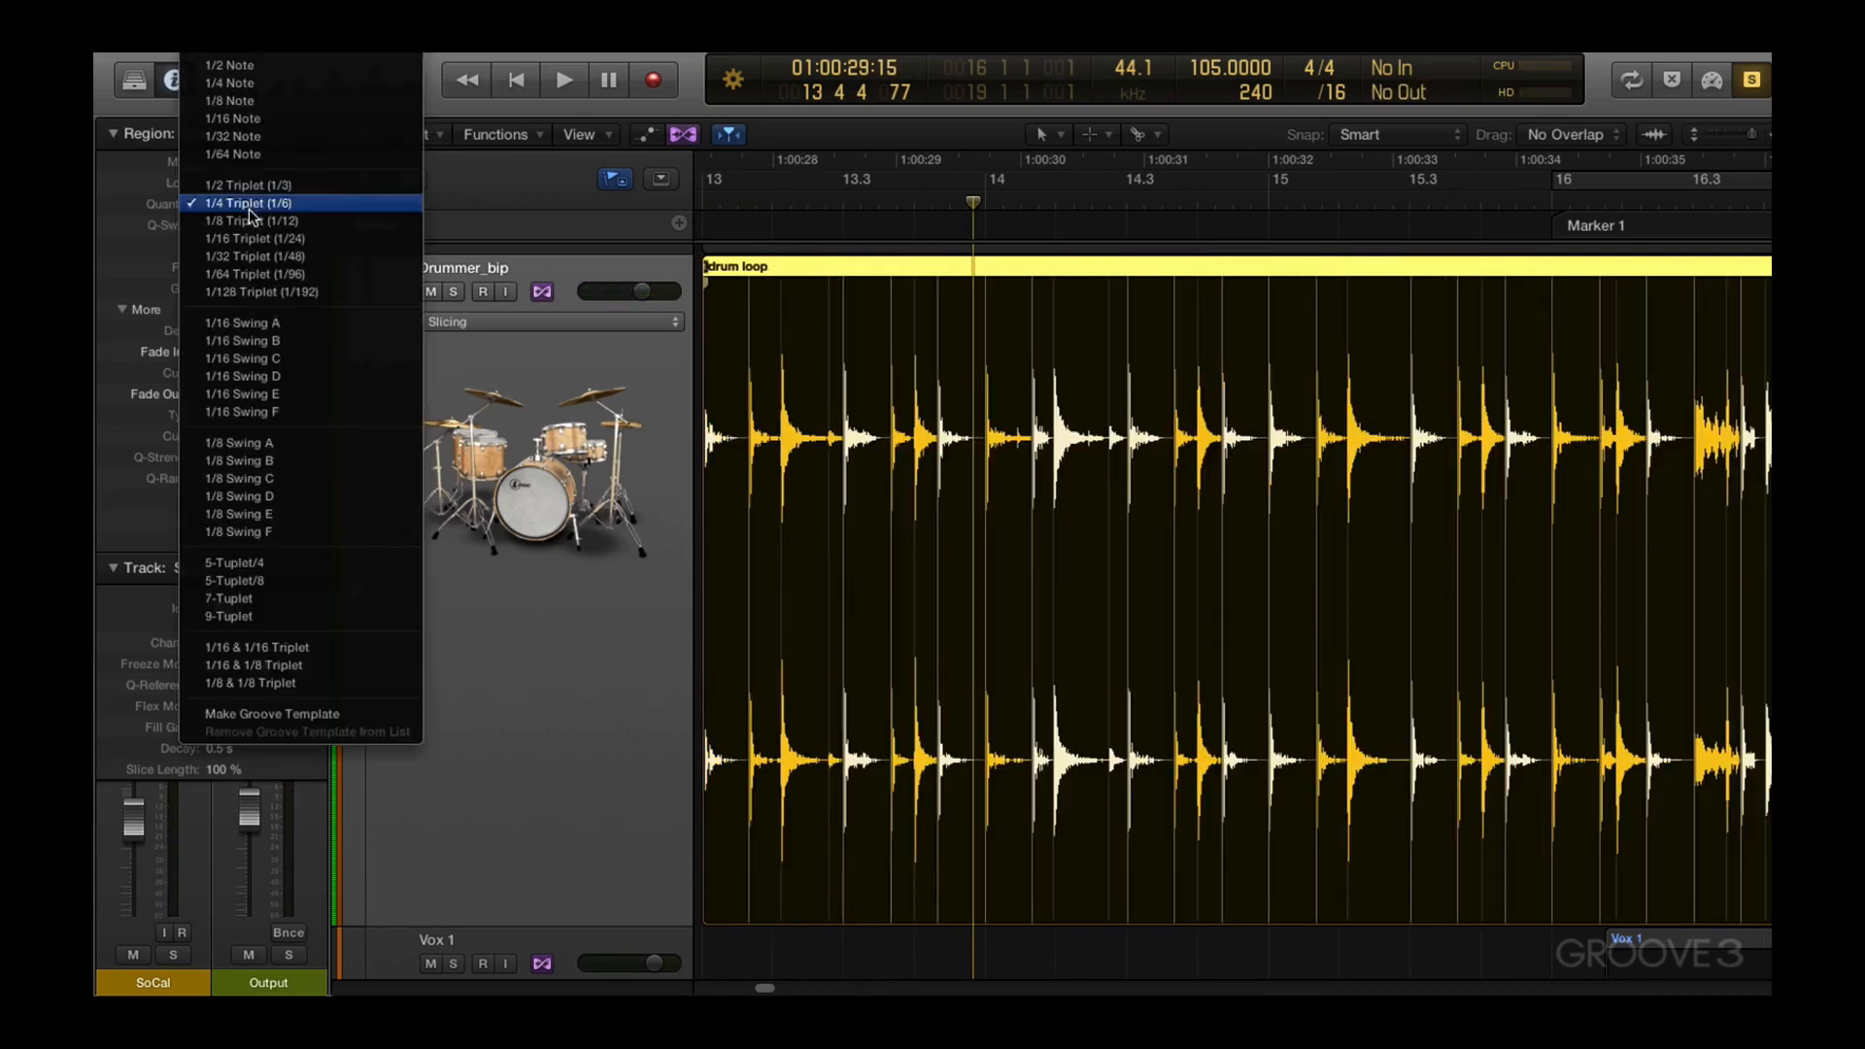
click(249, 228)
key(space)
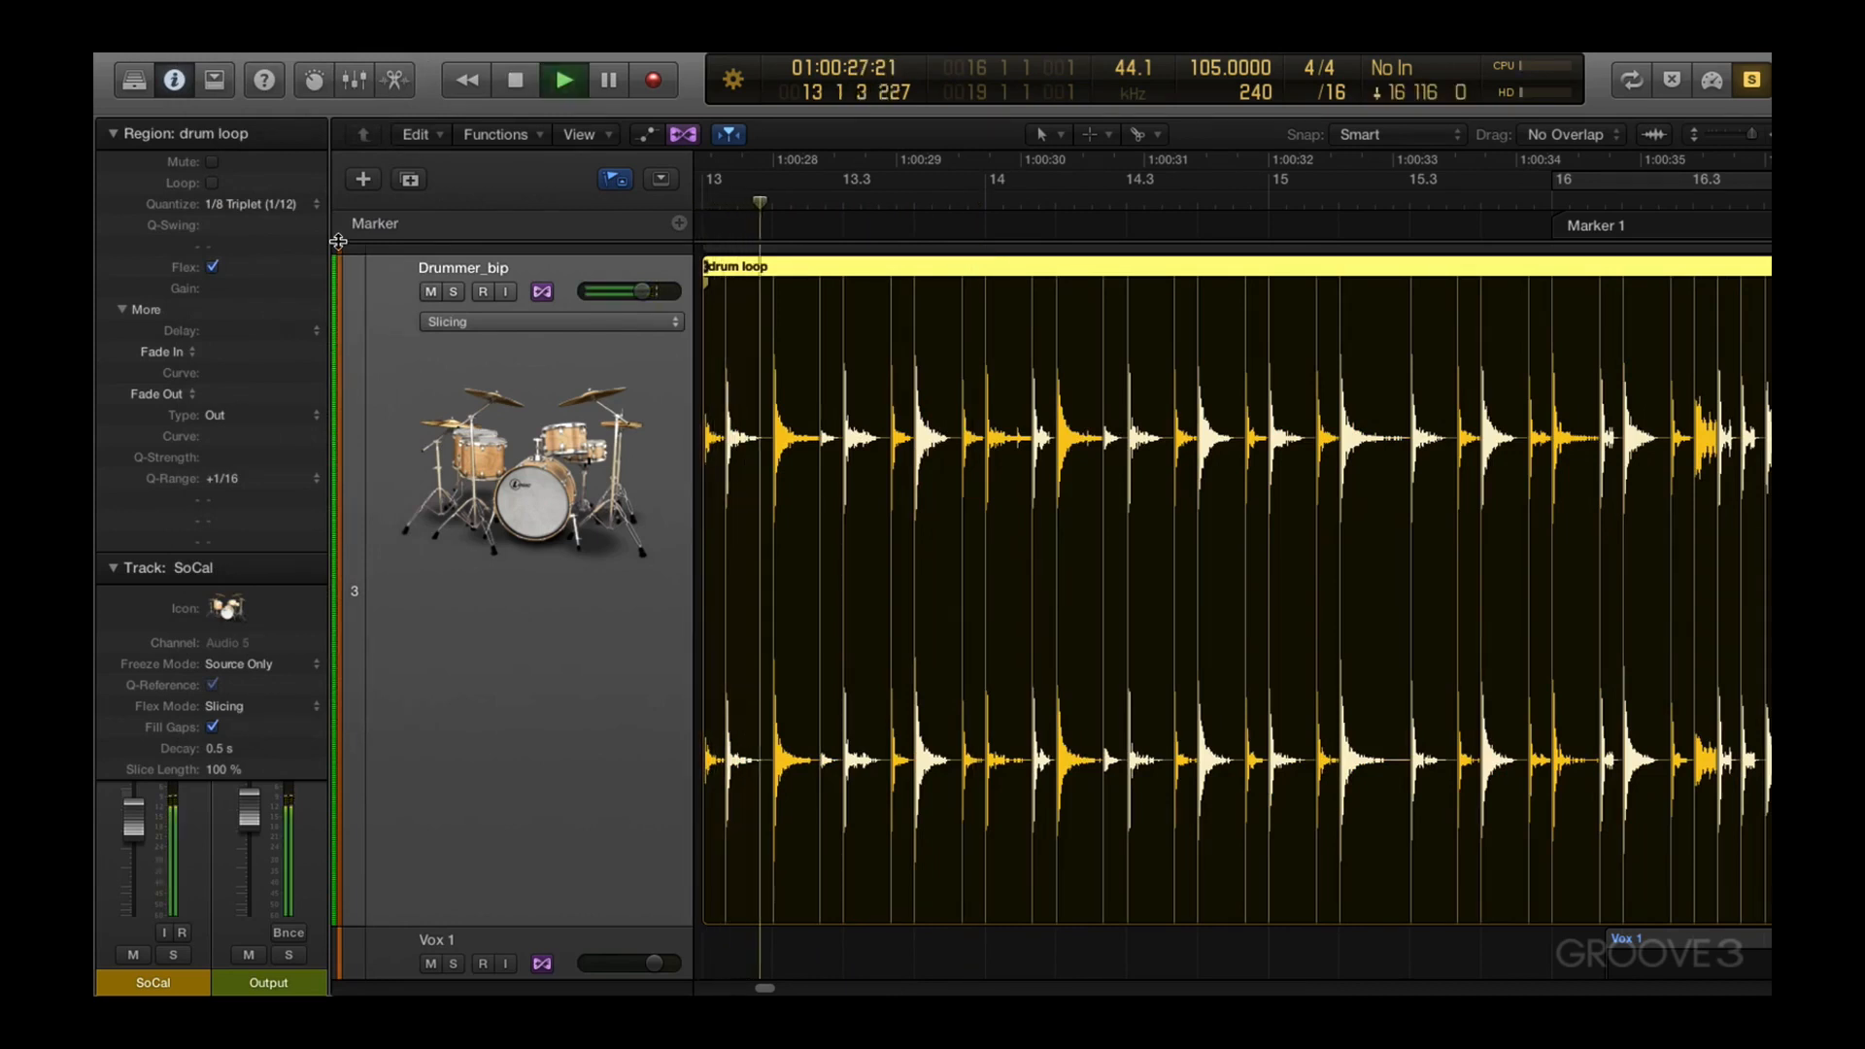
key(space)
Switch the Drummer_bip track to Flex Pitch with the timing reverted to the original recording, and audition part of the drum loop
click(538, 323)
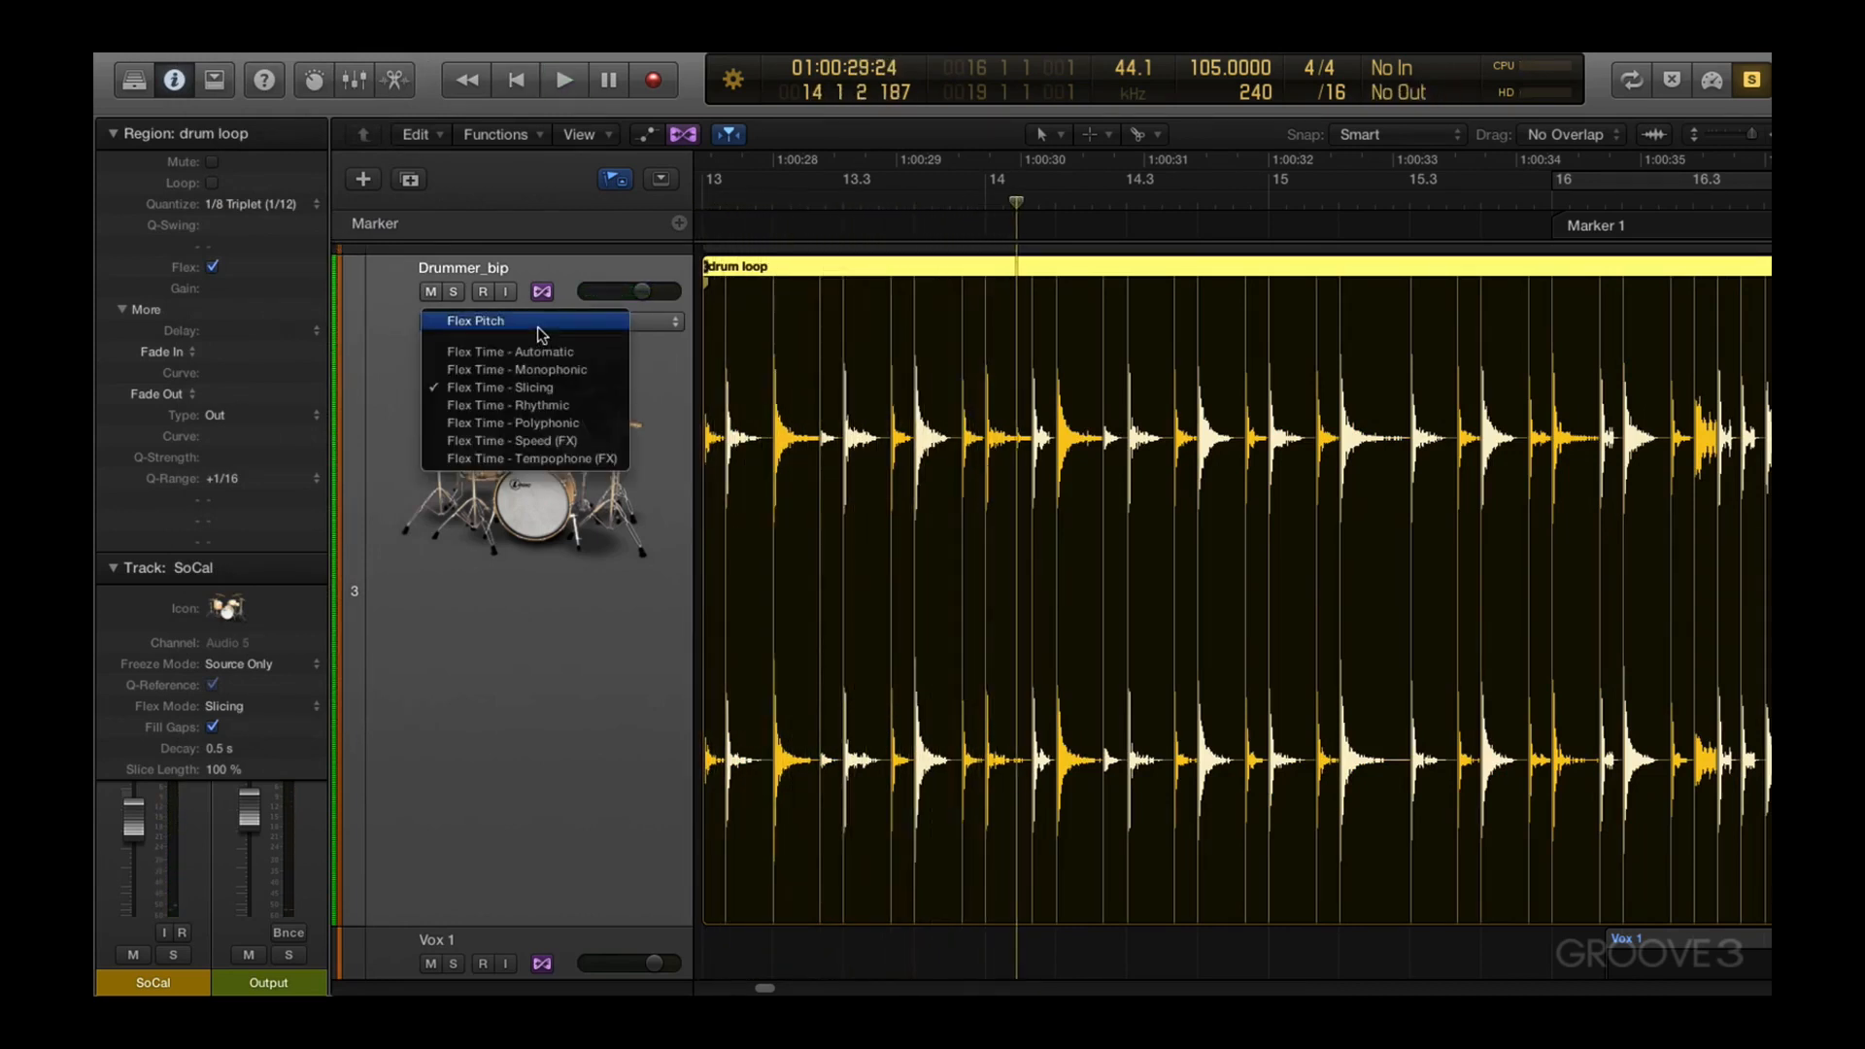
click(538, 327)
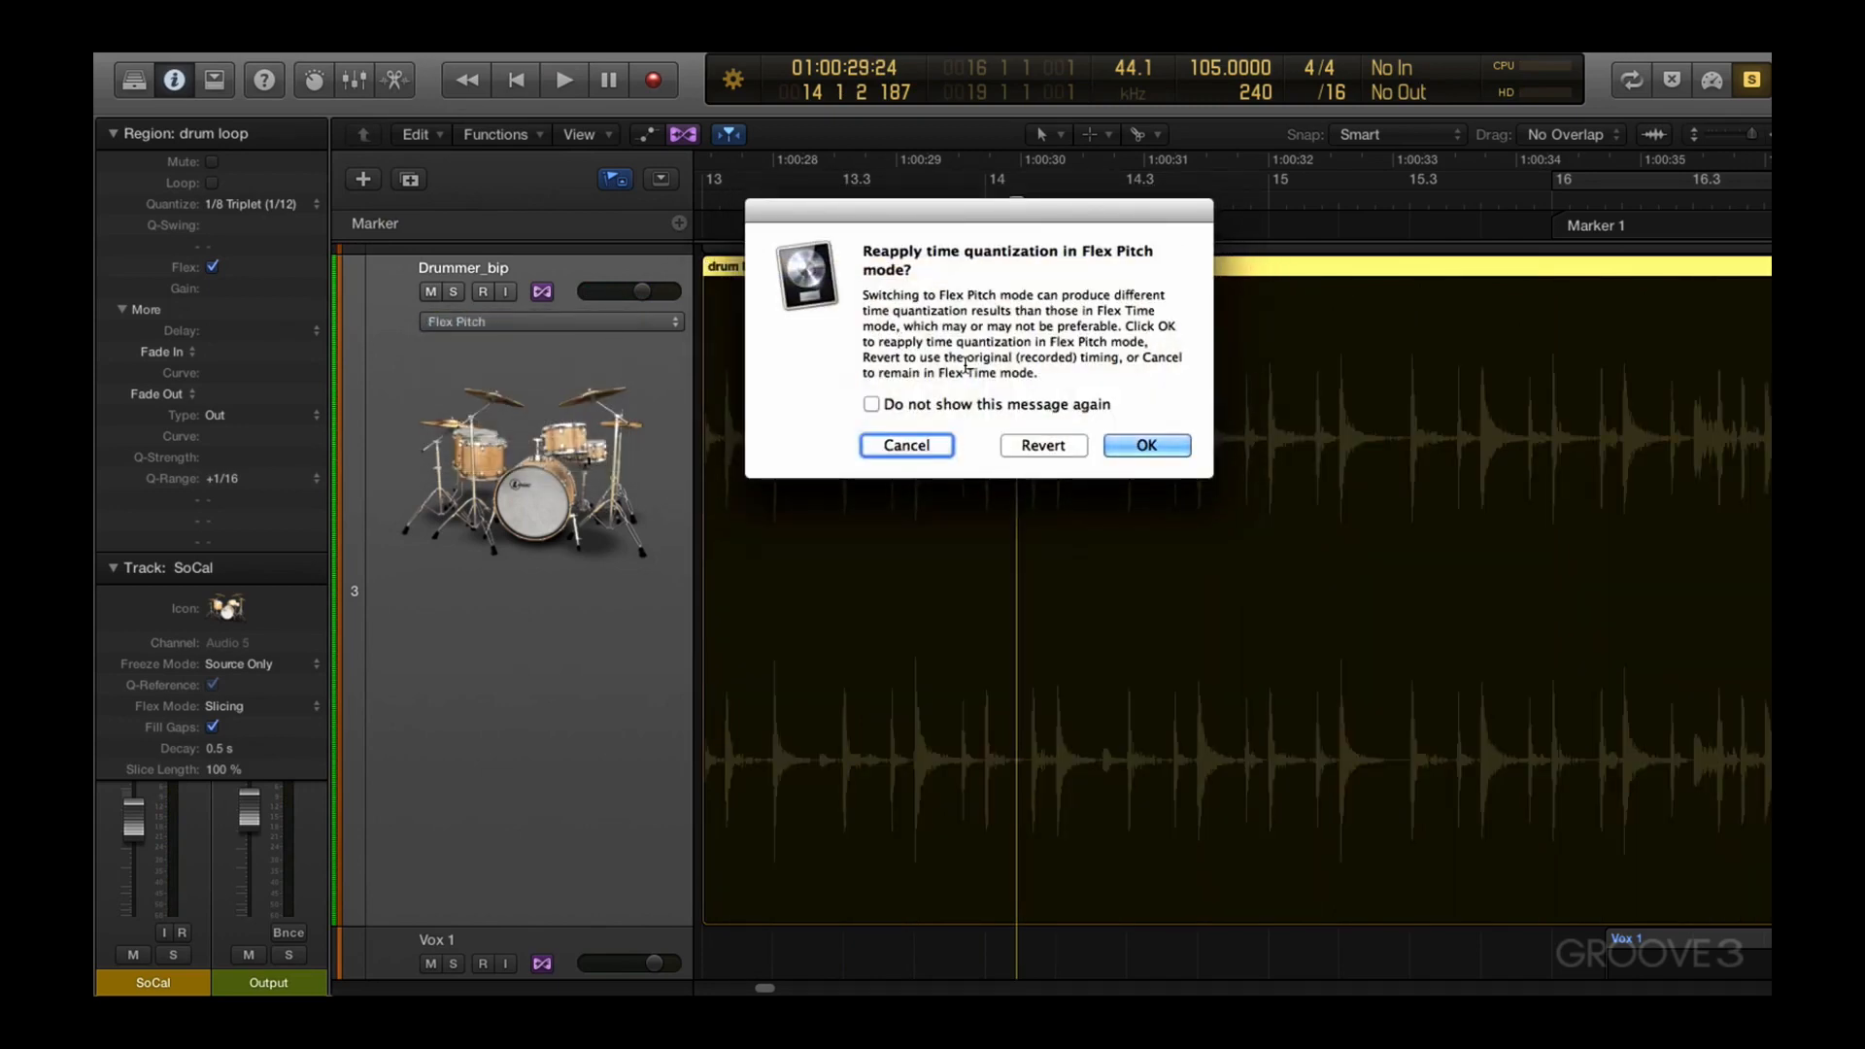
click(1040, 447)
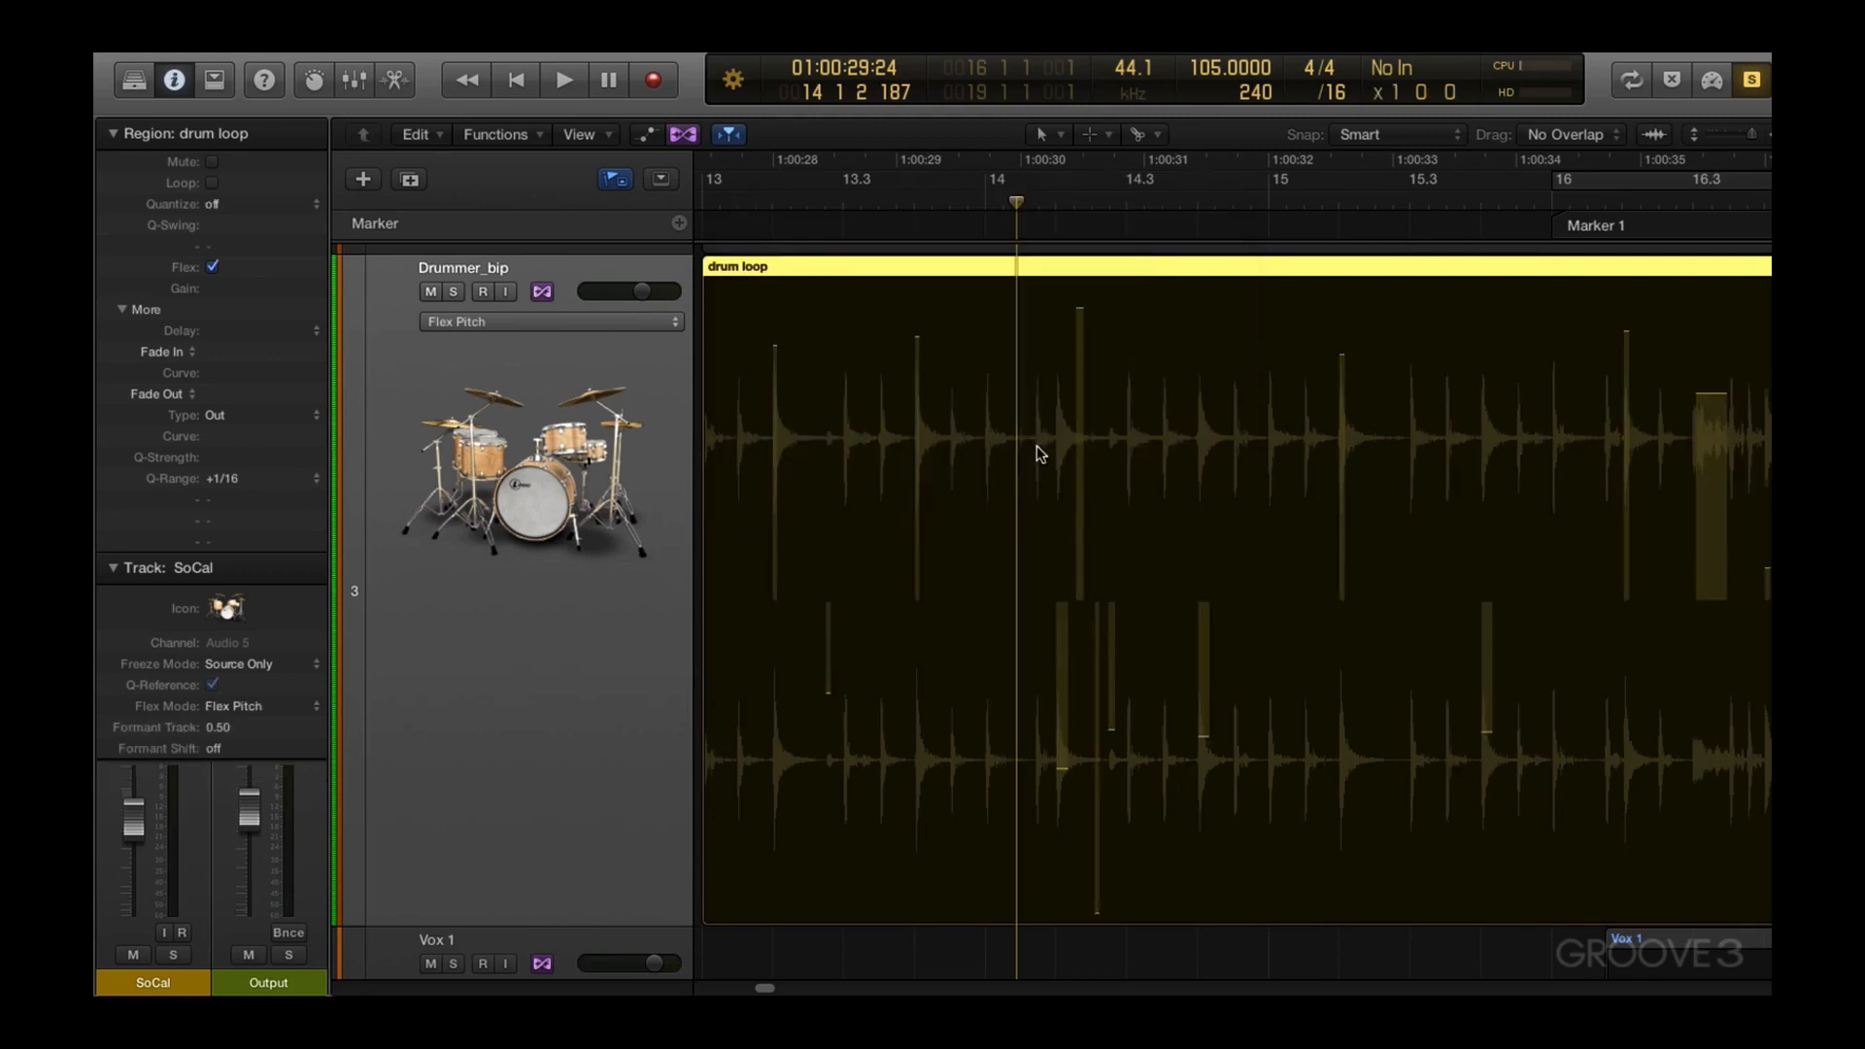
key(space)
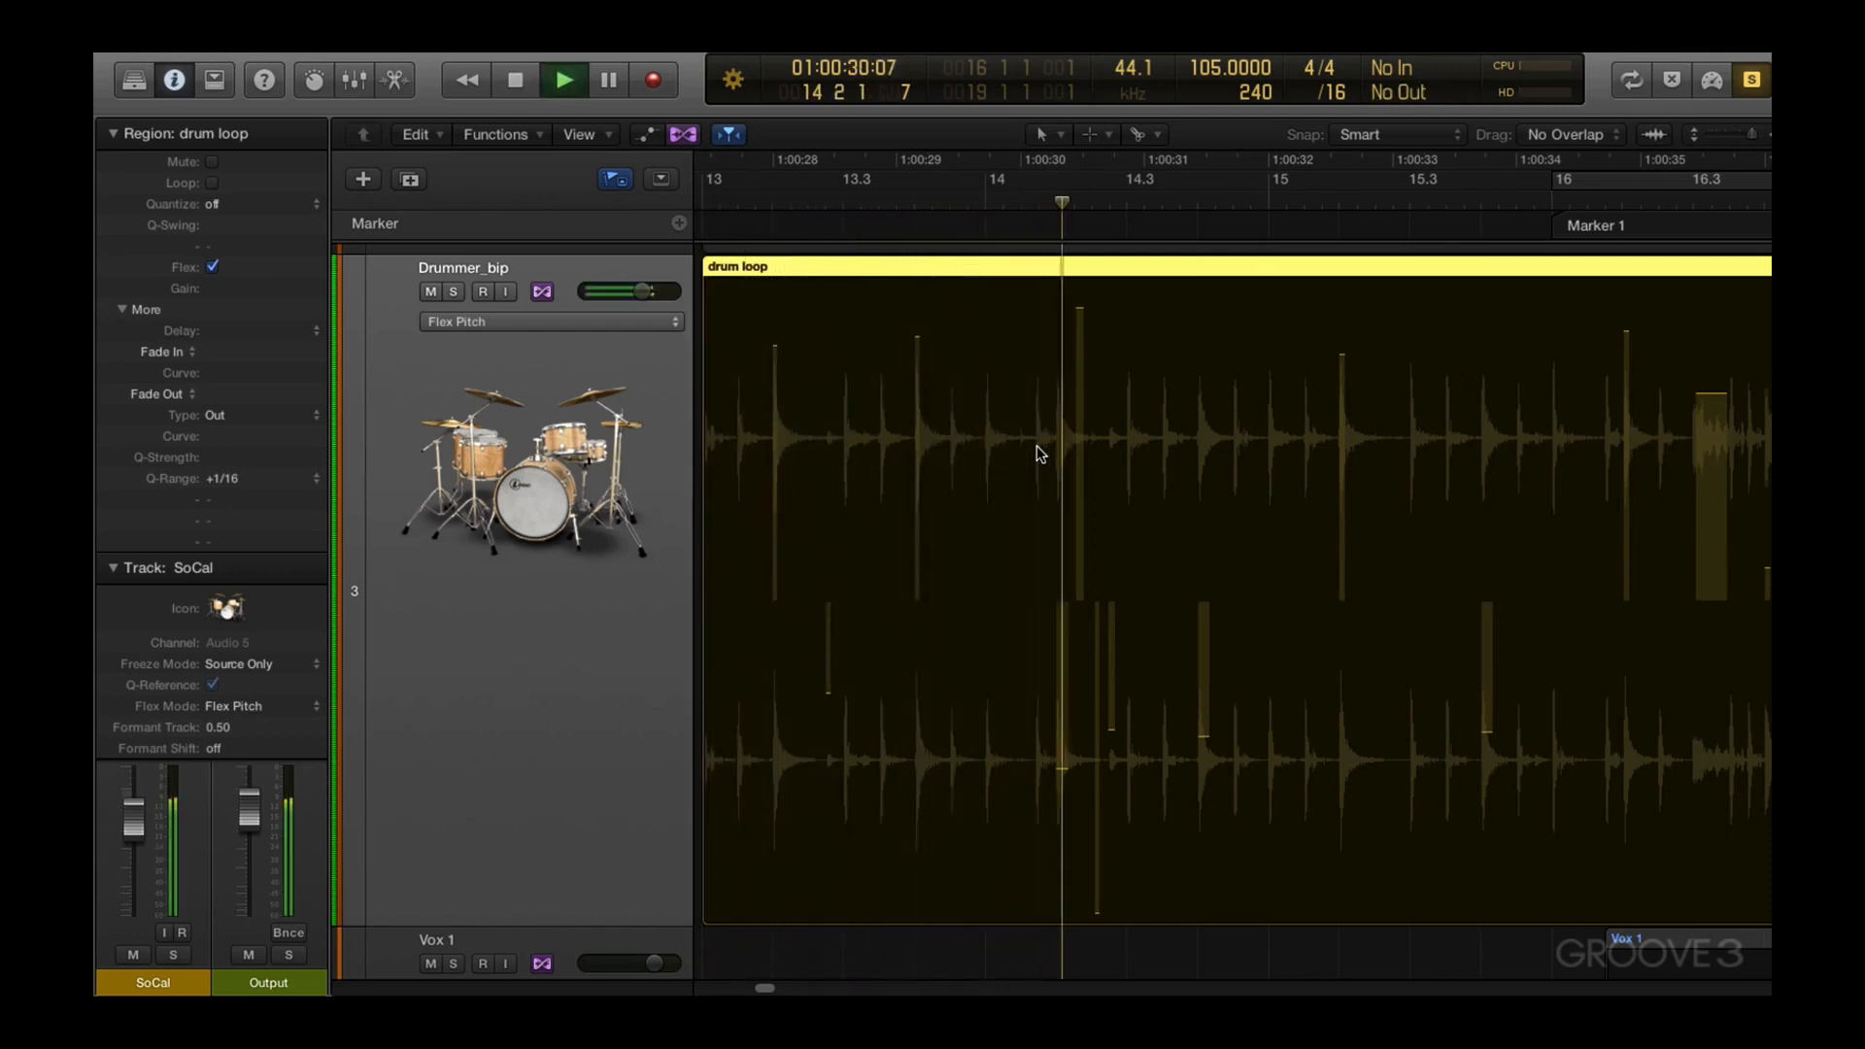
key(space)
Return the Drummer_bip track to Flex Time - Slicing with the drum loop quantized to 1/8 Triplet (1/12), and play the region
click(574, 327)
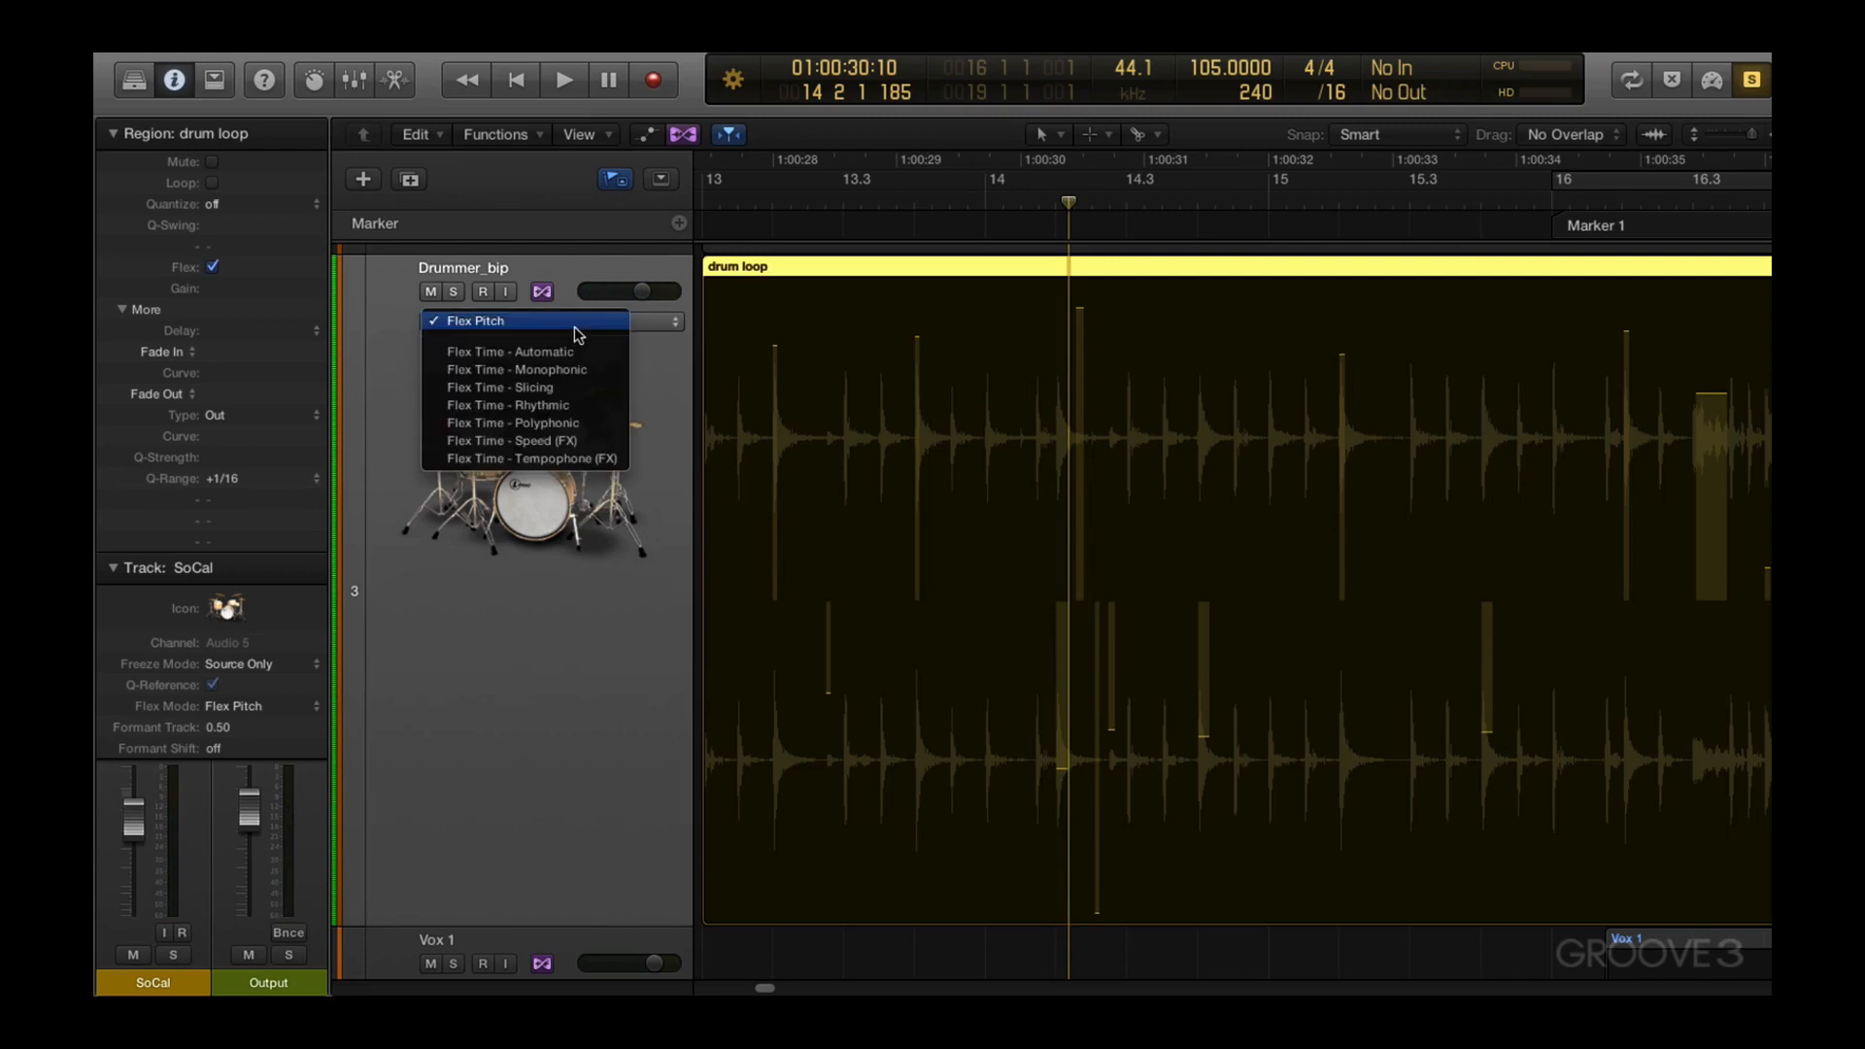
click(577, 388)
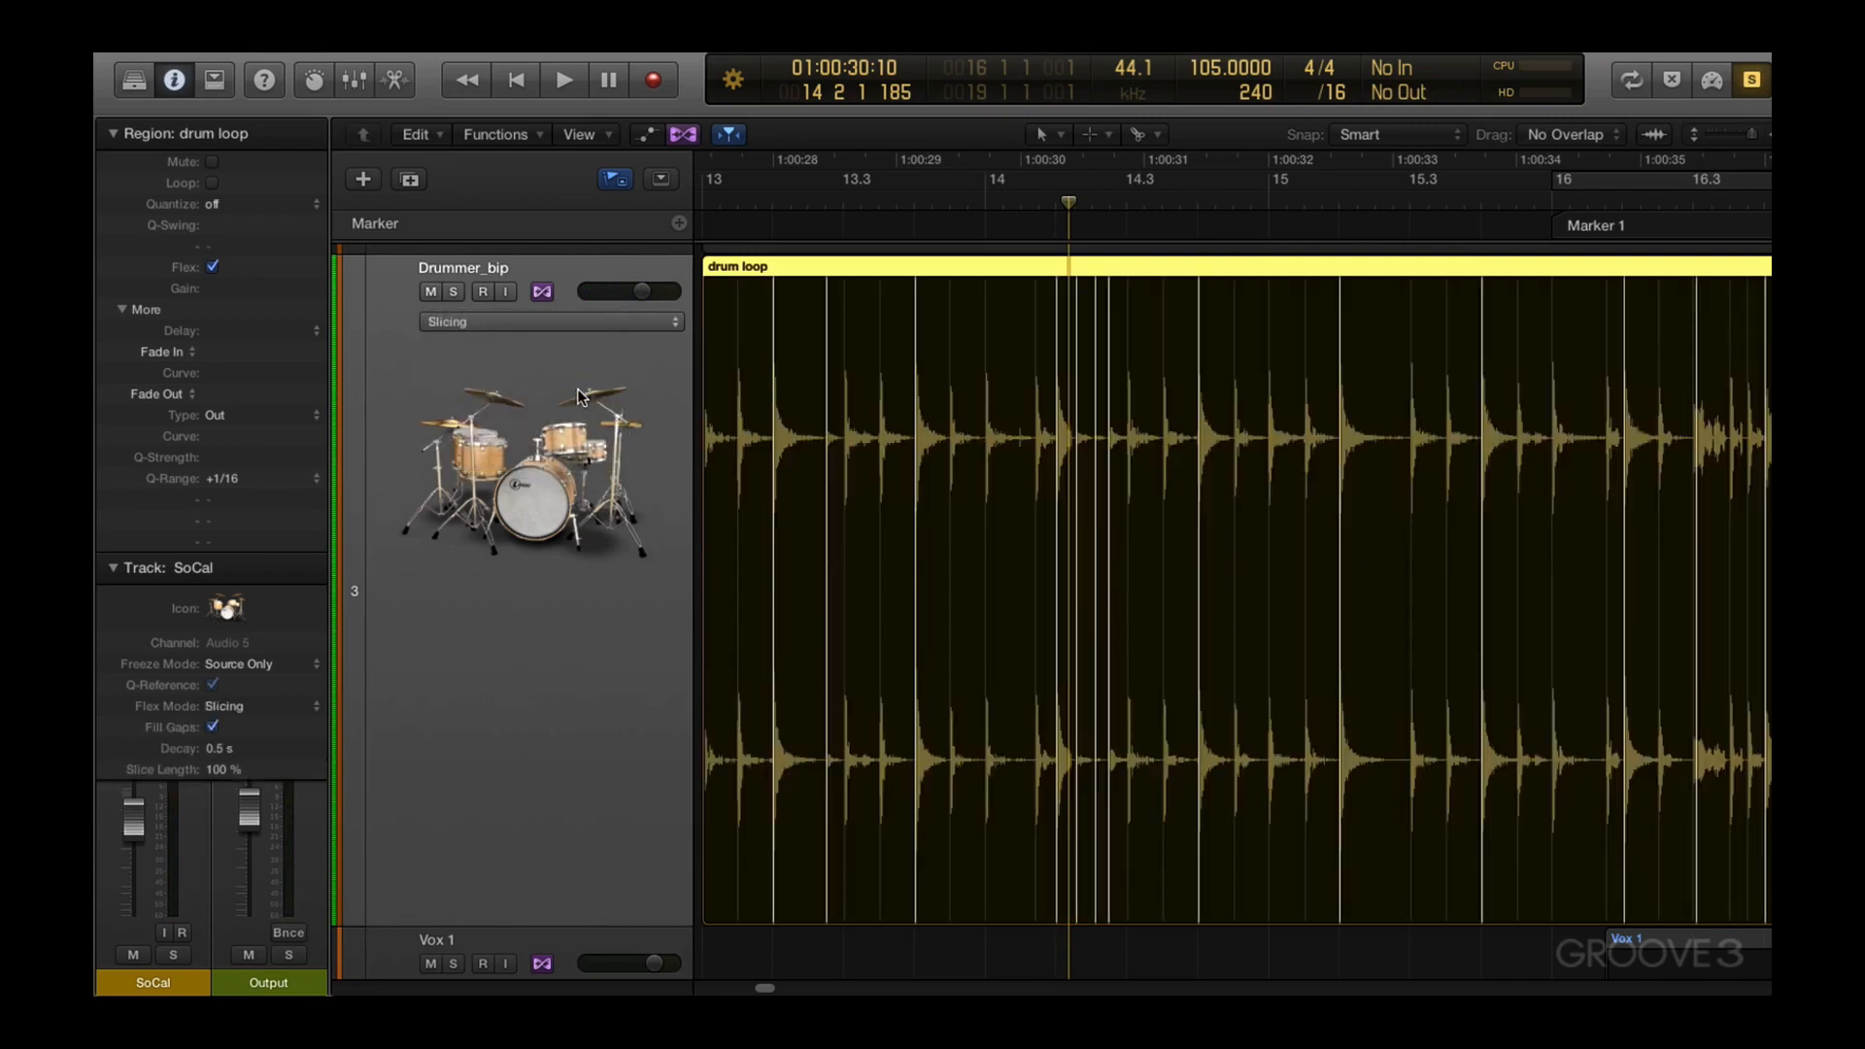
click(257, 212)
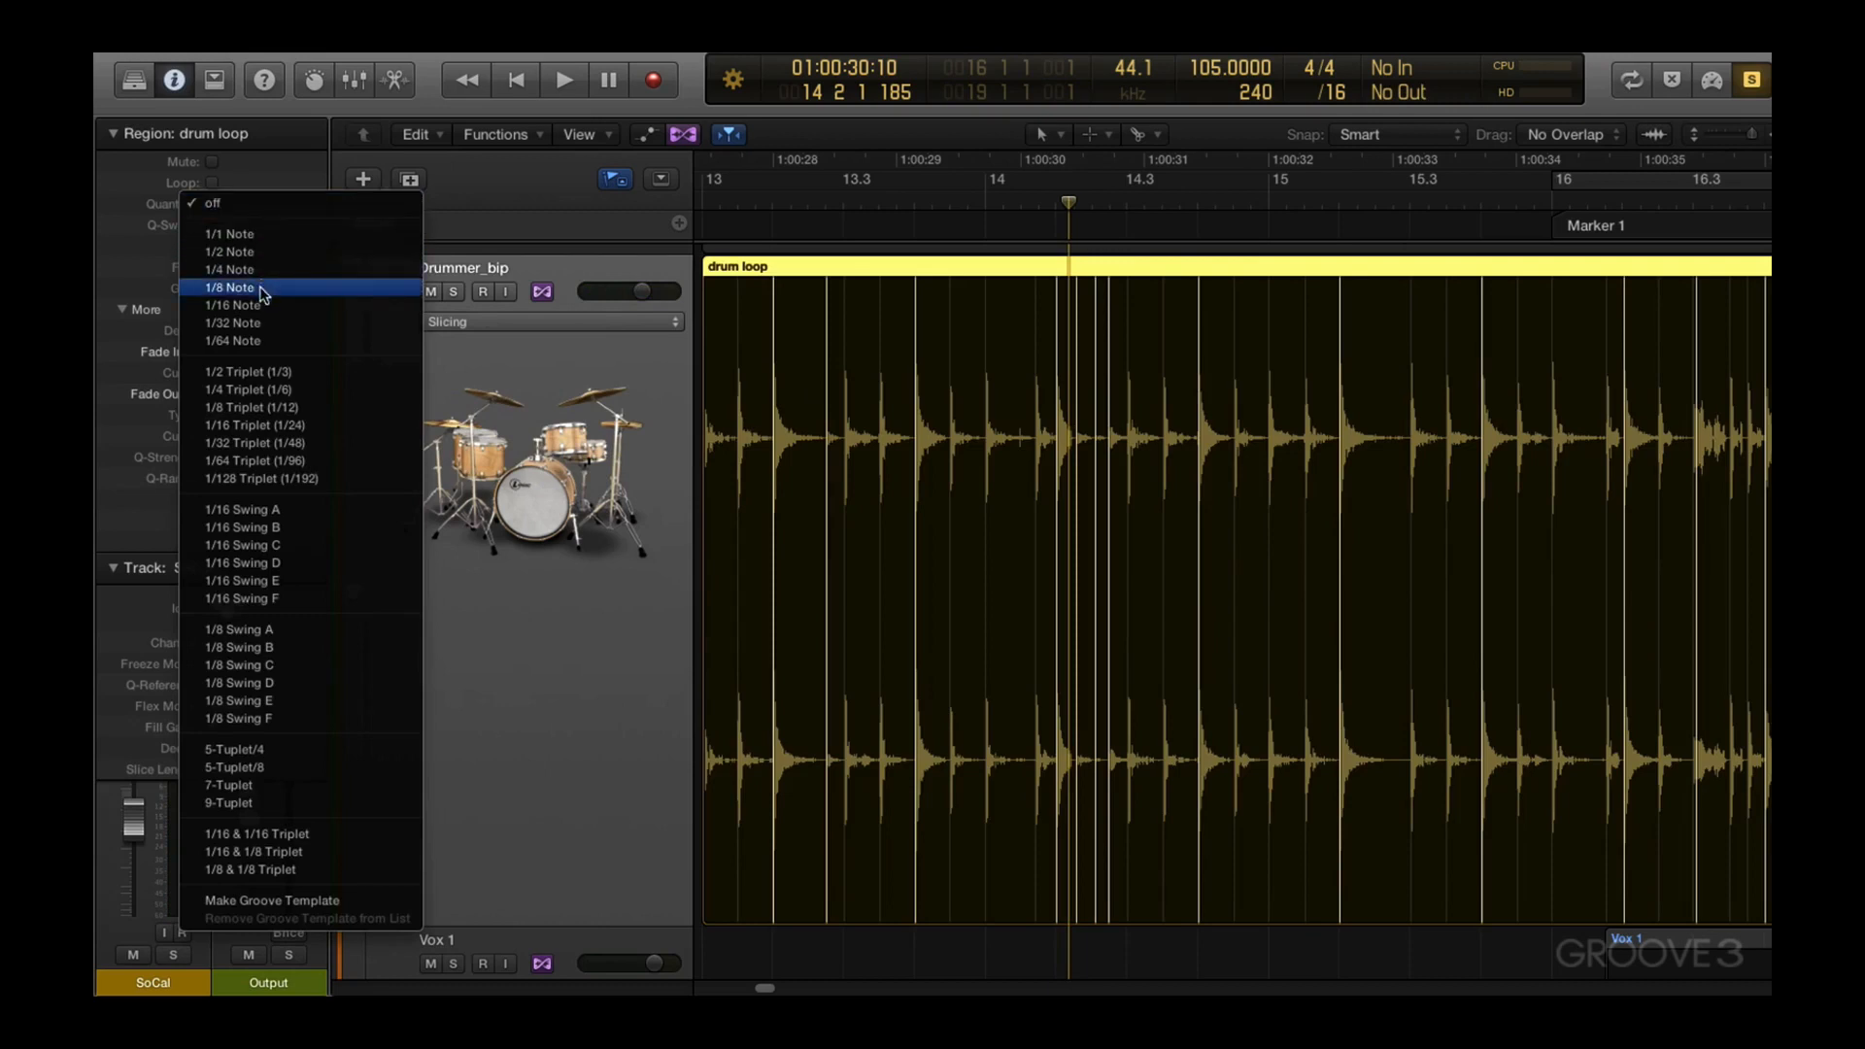
click(264, 408)
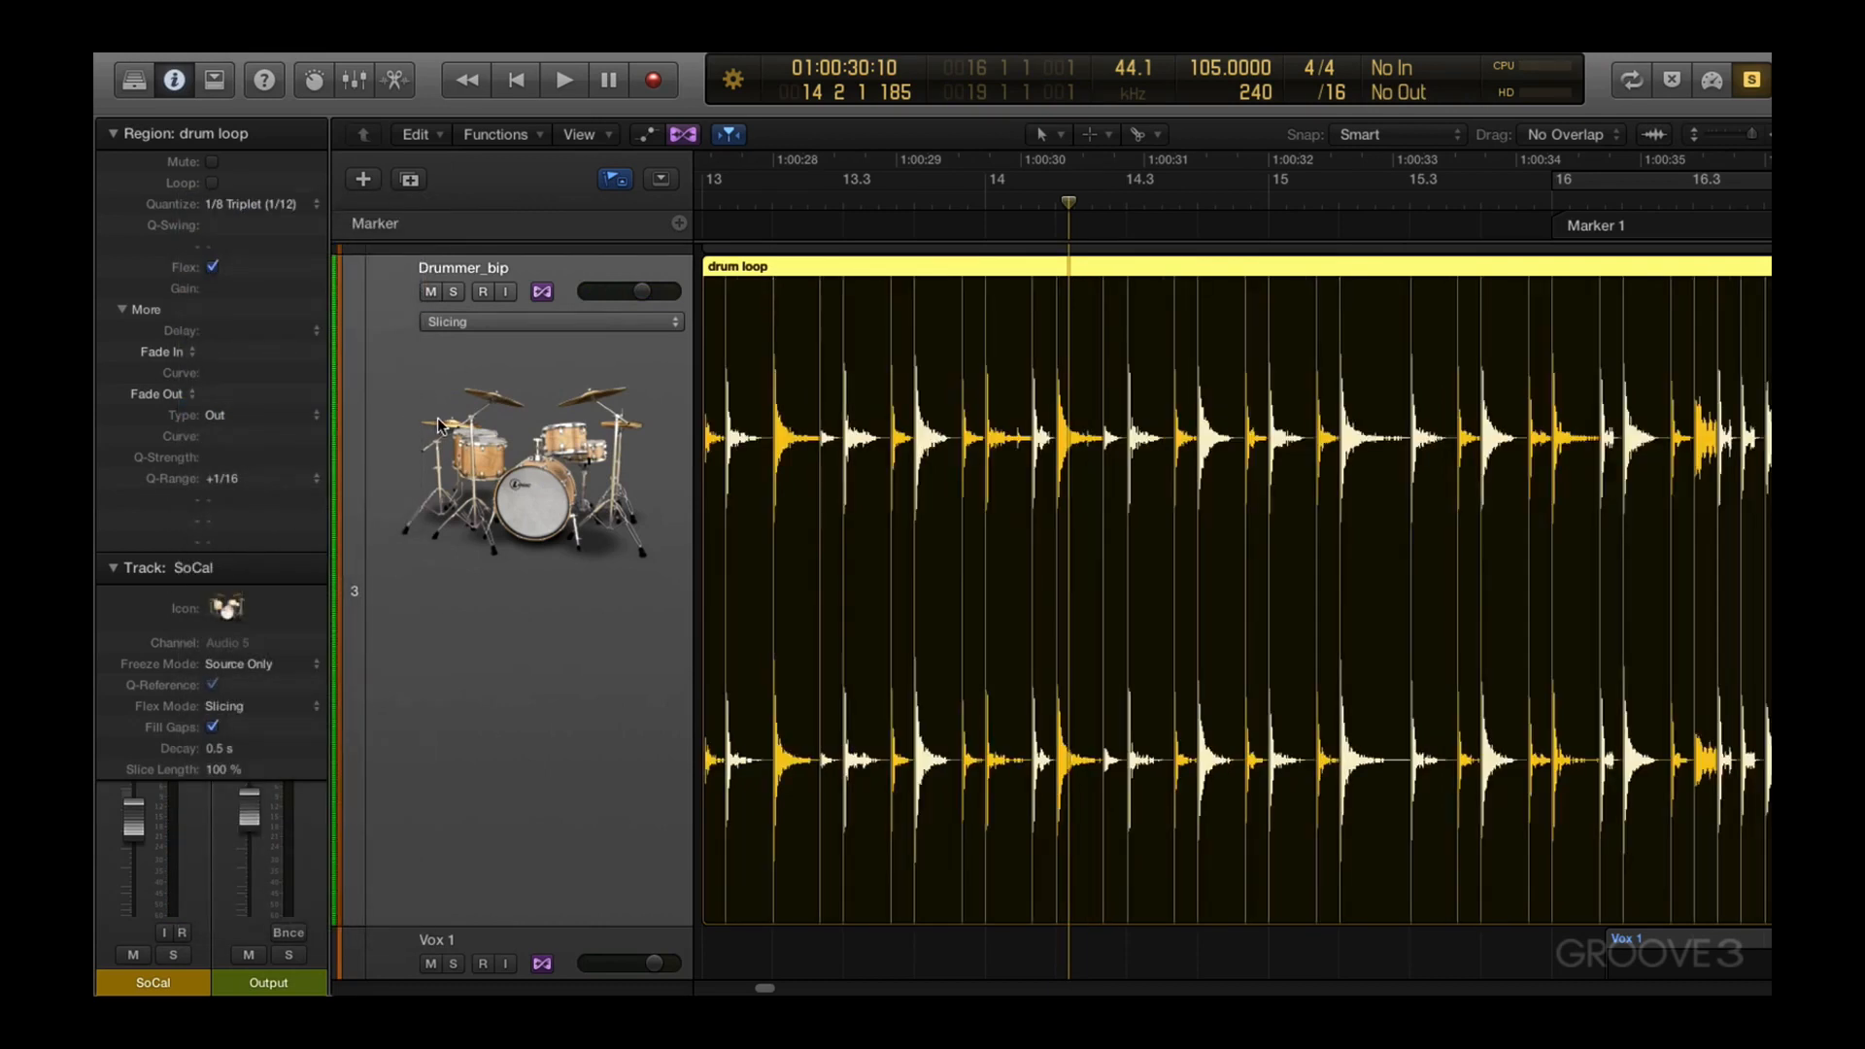
key(space)
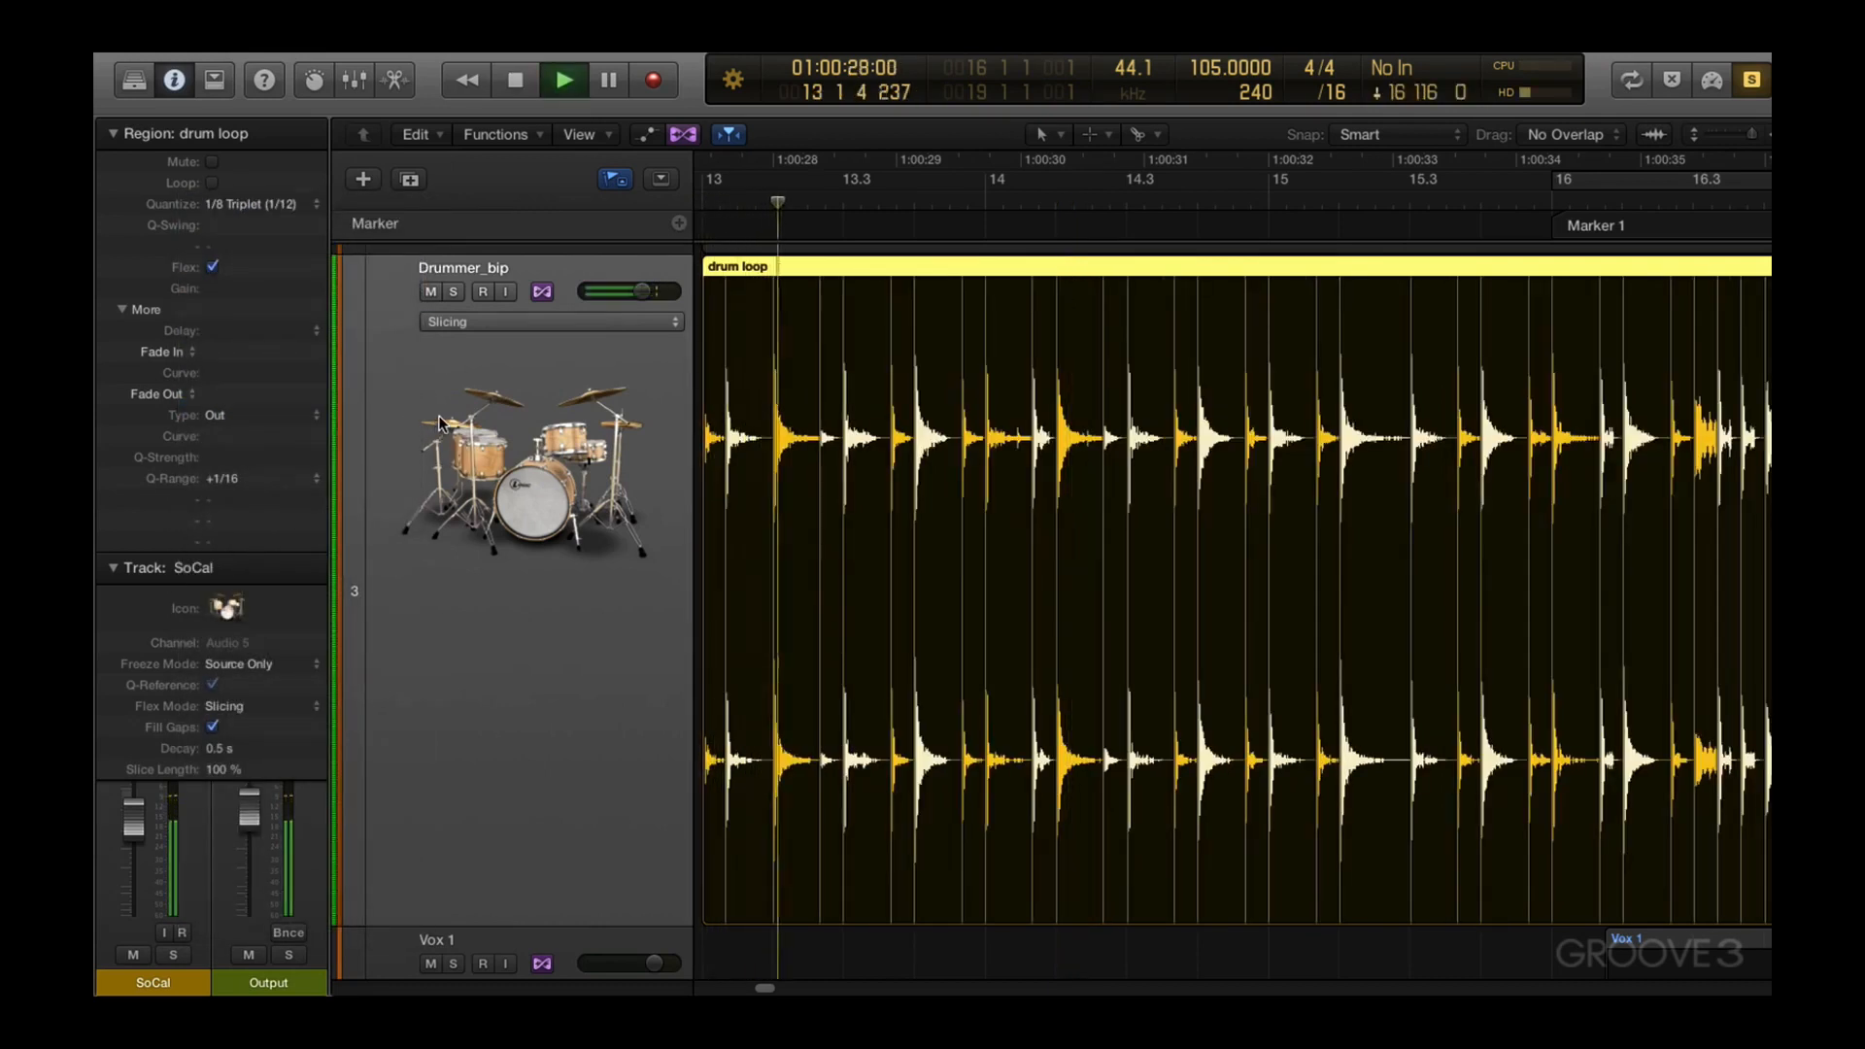
key(space)
Choose Flex Pitch for the Drummer_bip track and cancel the mode change, remaining in Flex Time - Slicing
click(551, 325)
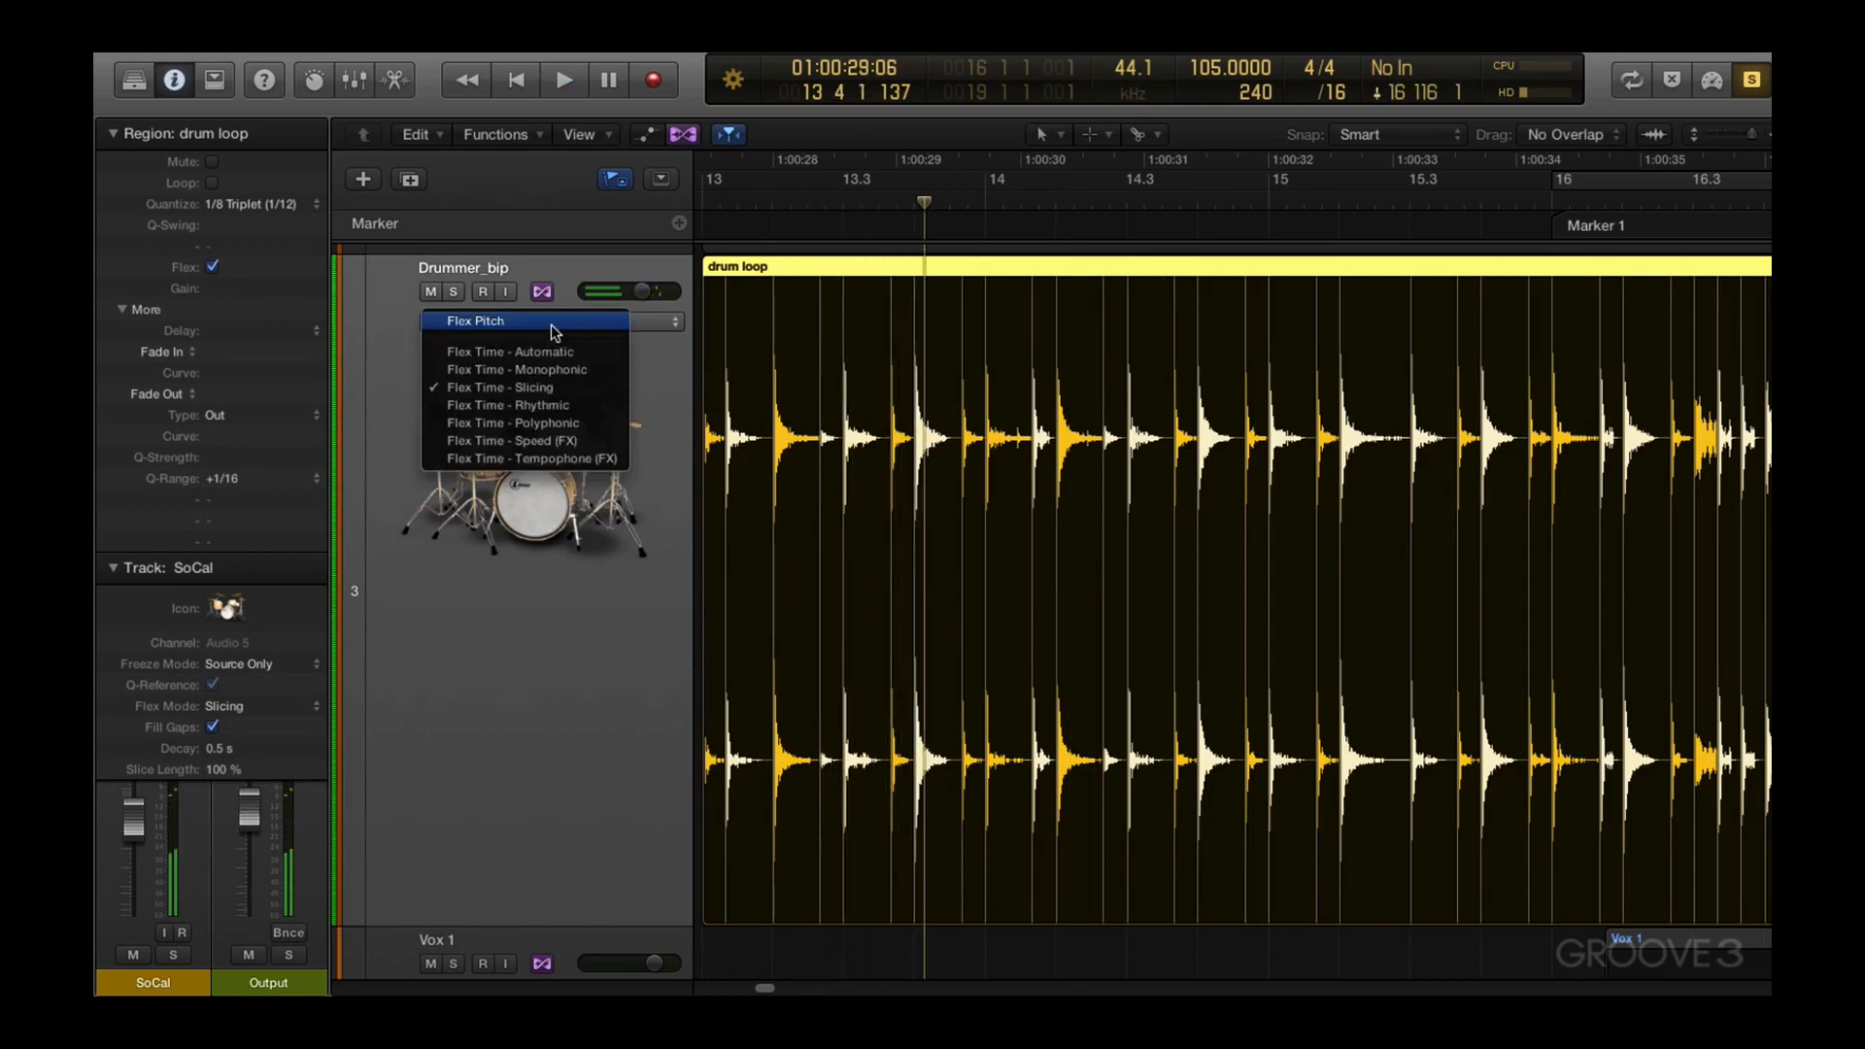
click(551, 324)
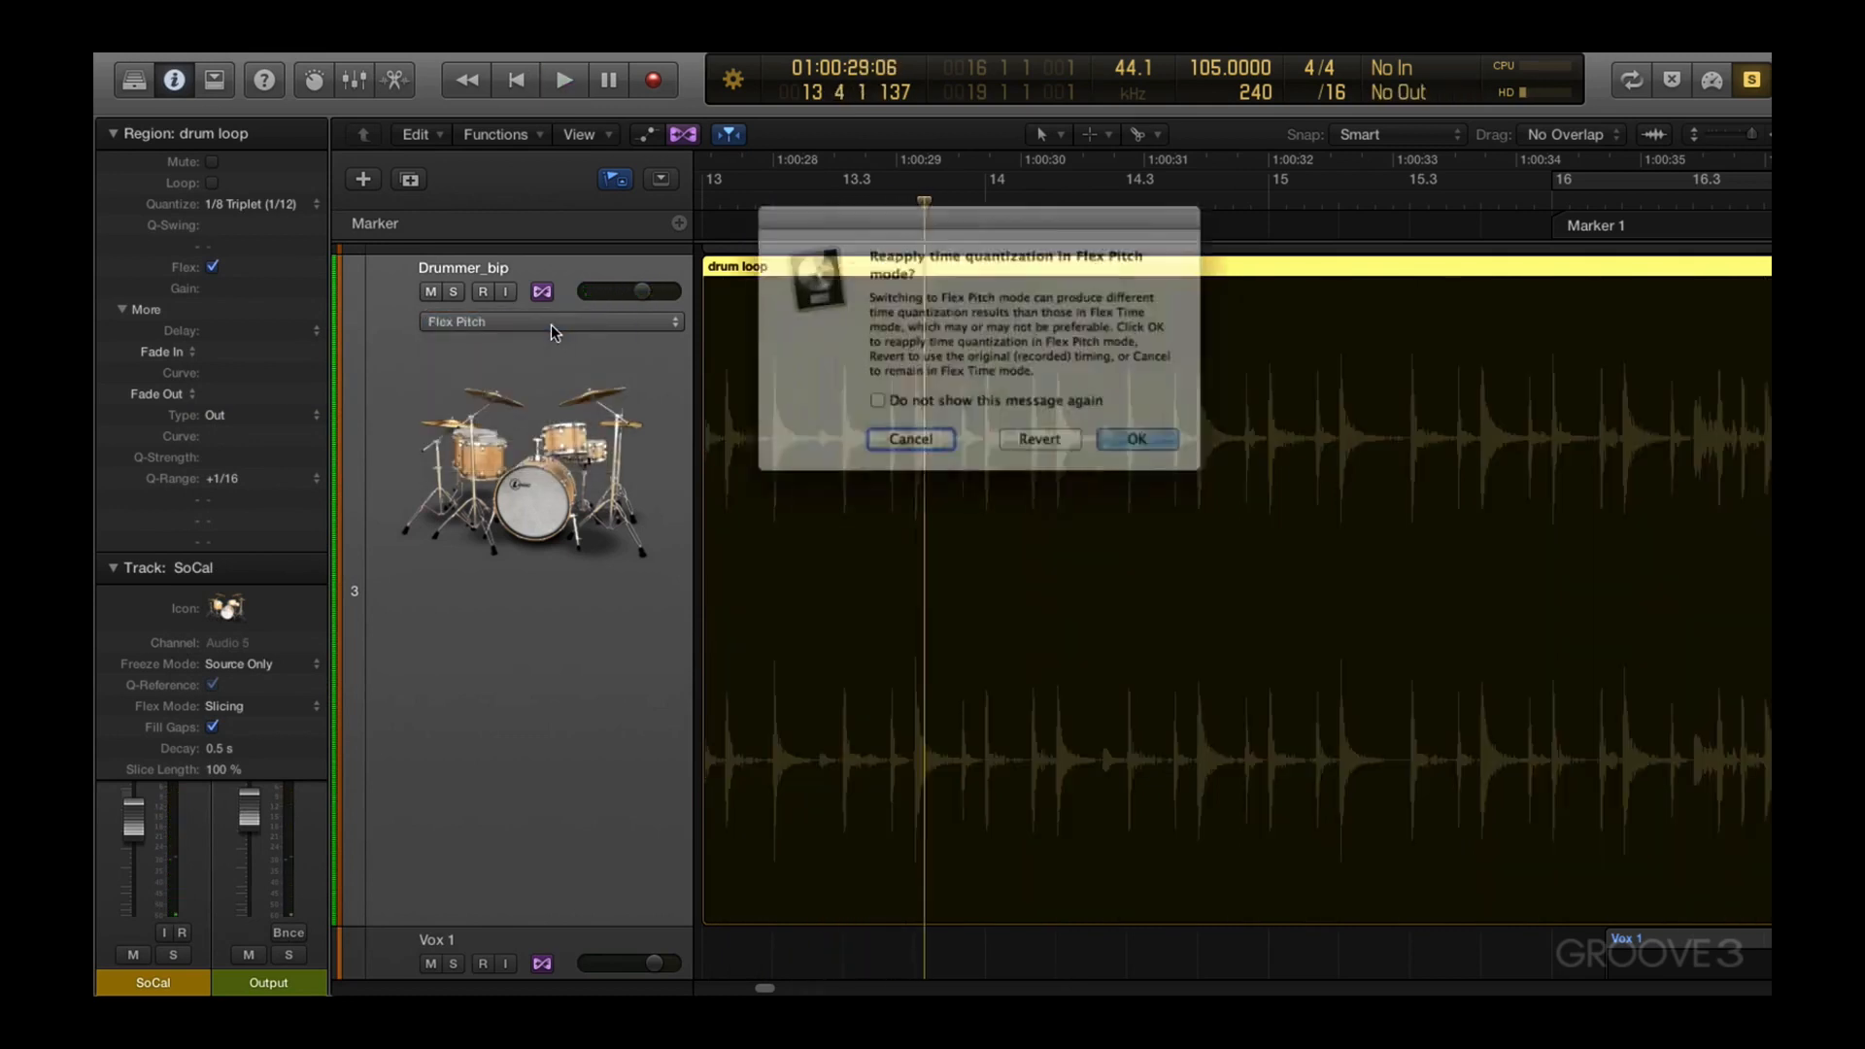
click(926, 447)
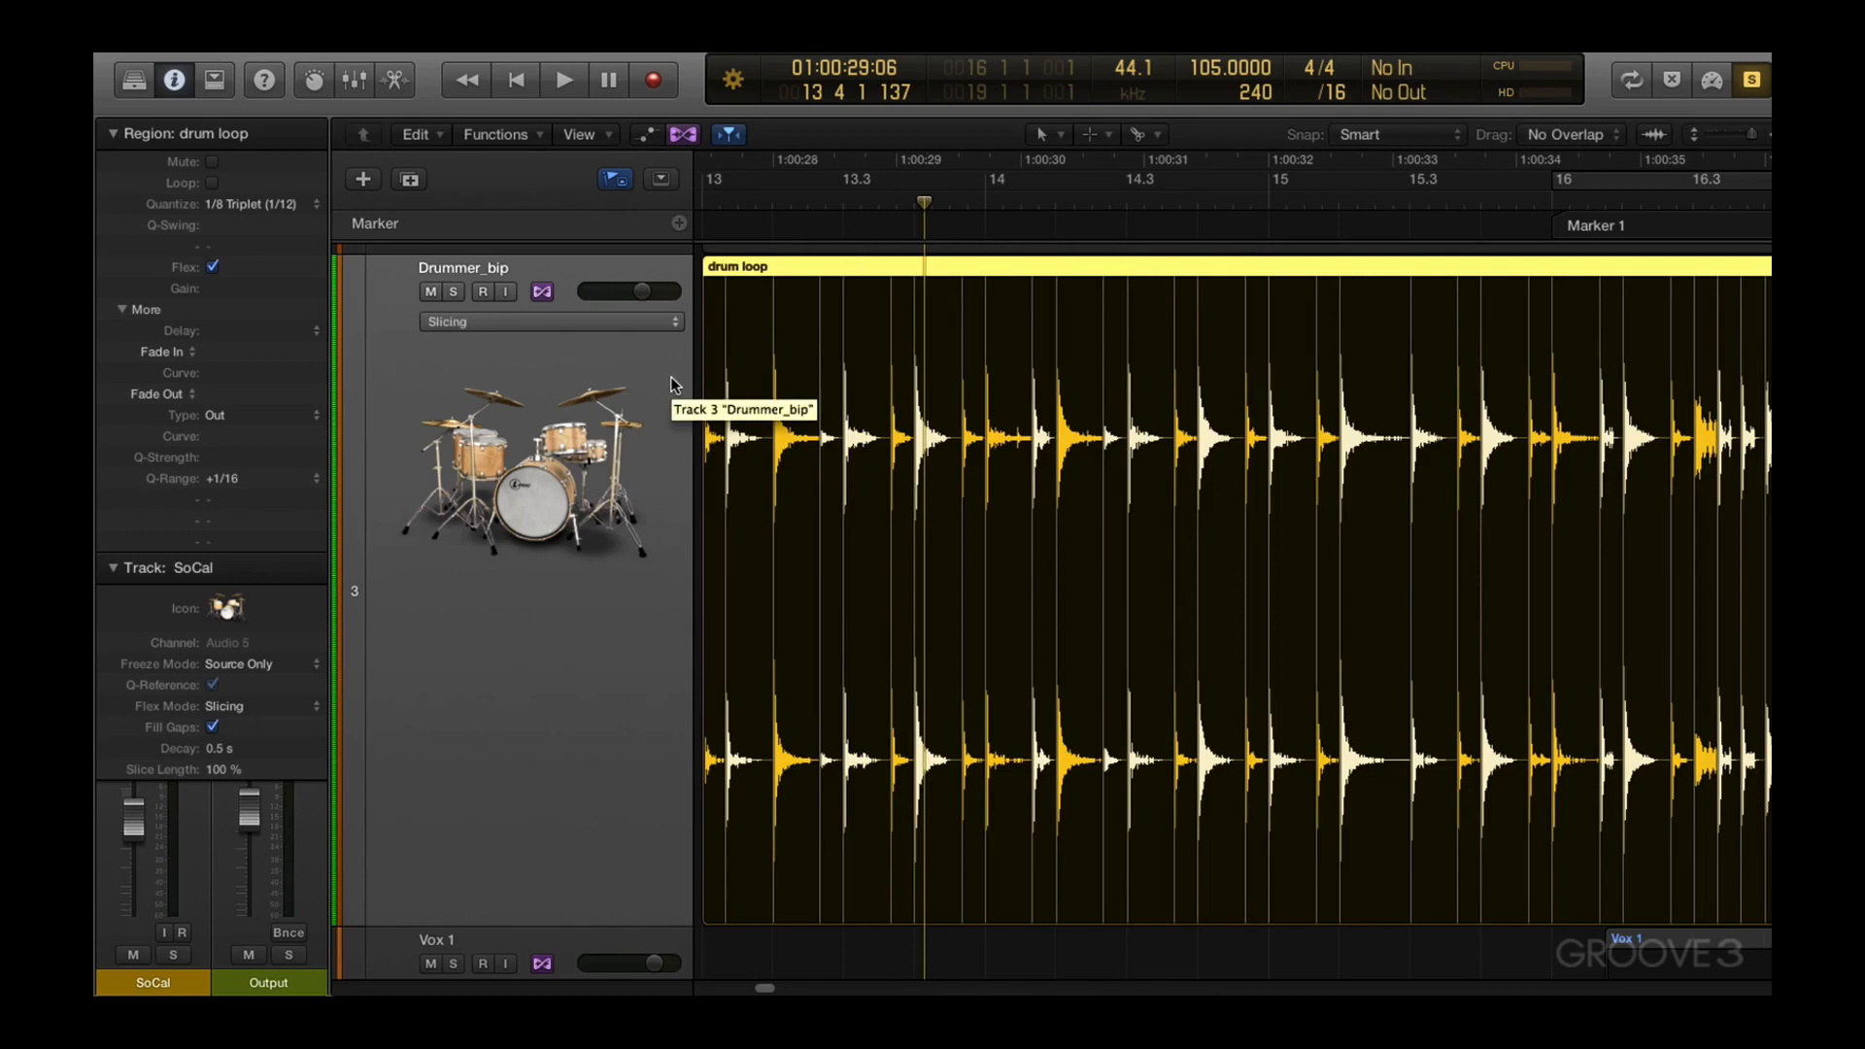
Switch the Drummer_bip track to Flex Pitch, reverting to the original recorded timing, and play the start of the drum loop
click(620, 322)
click(833, 375)
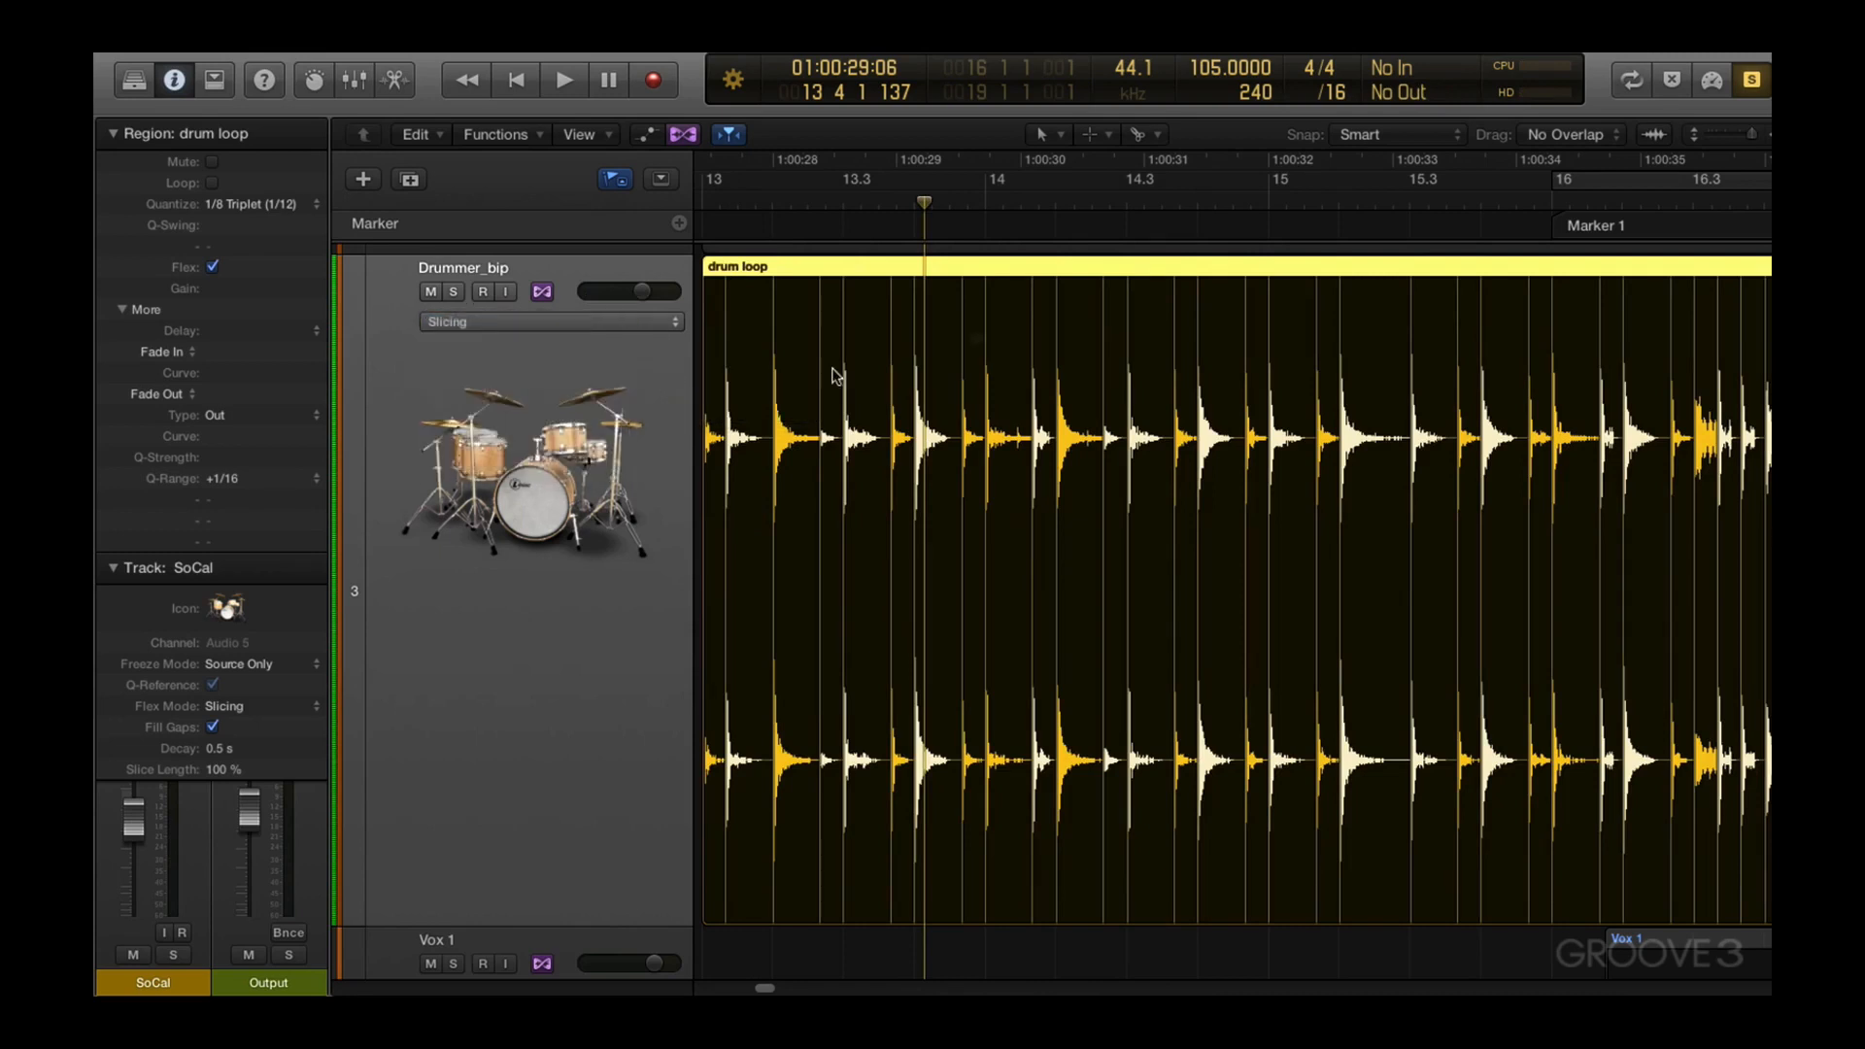
click(1045, 446)
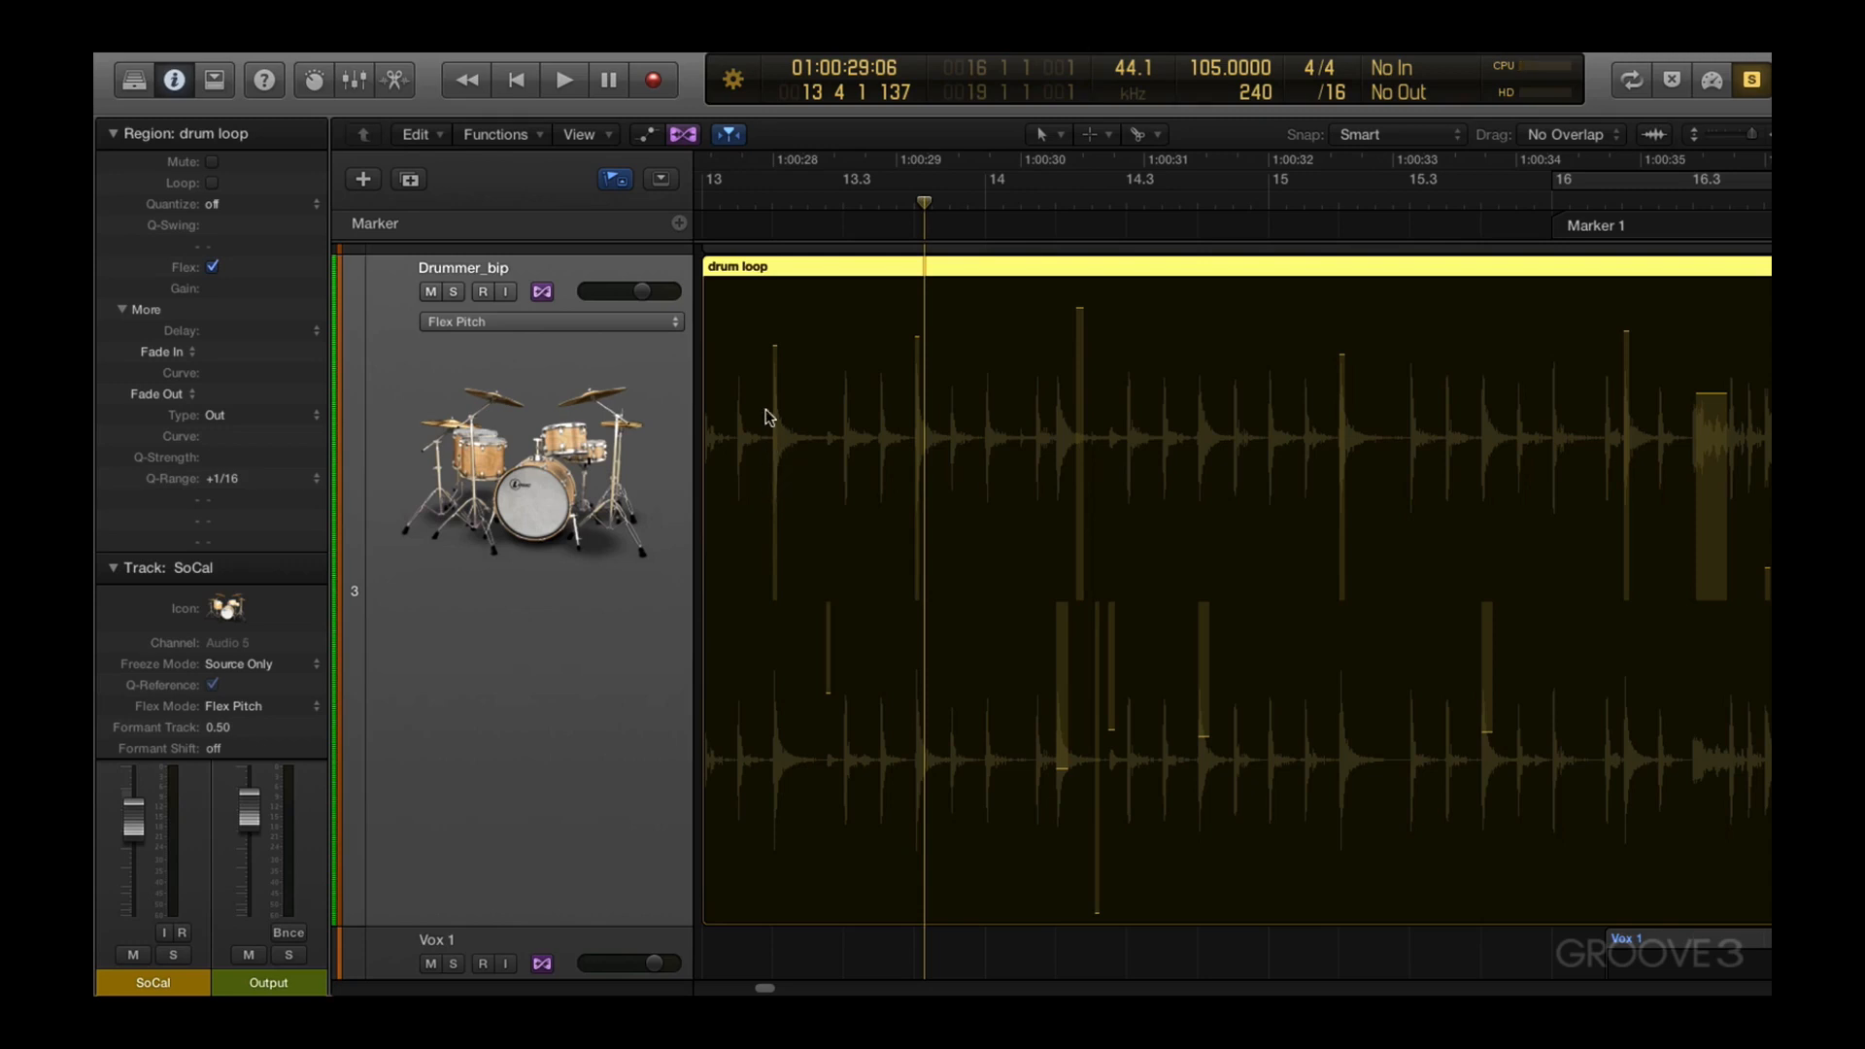
key(space)
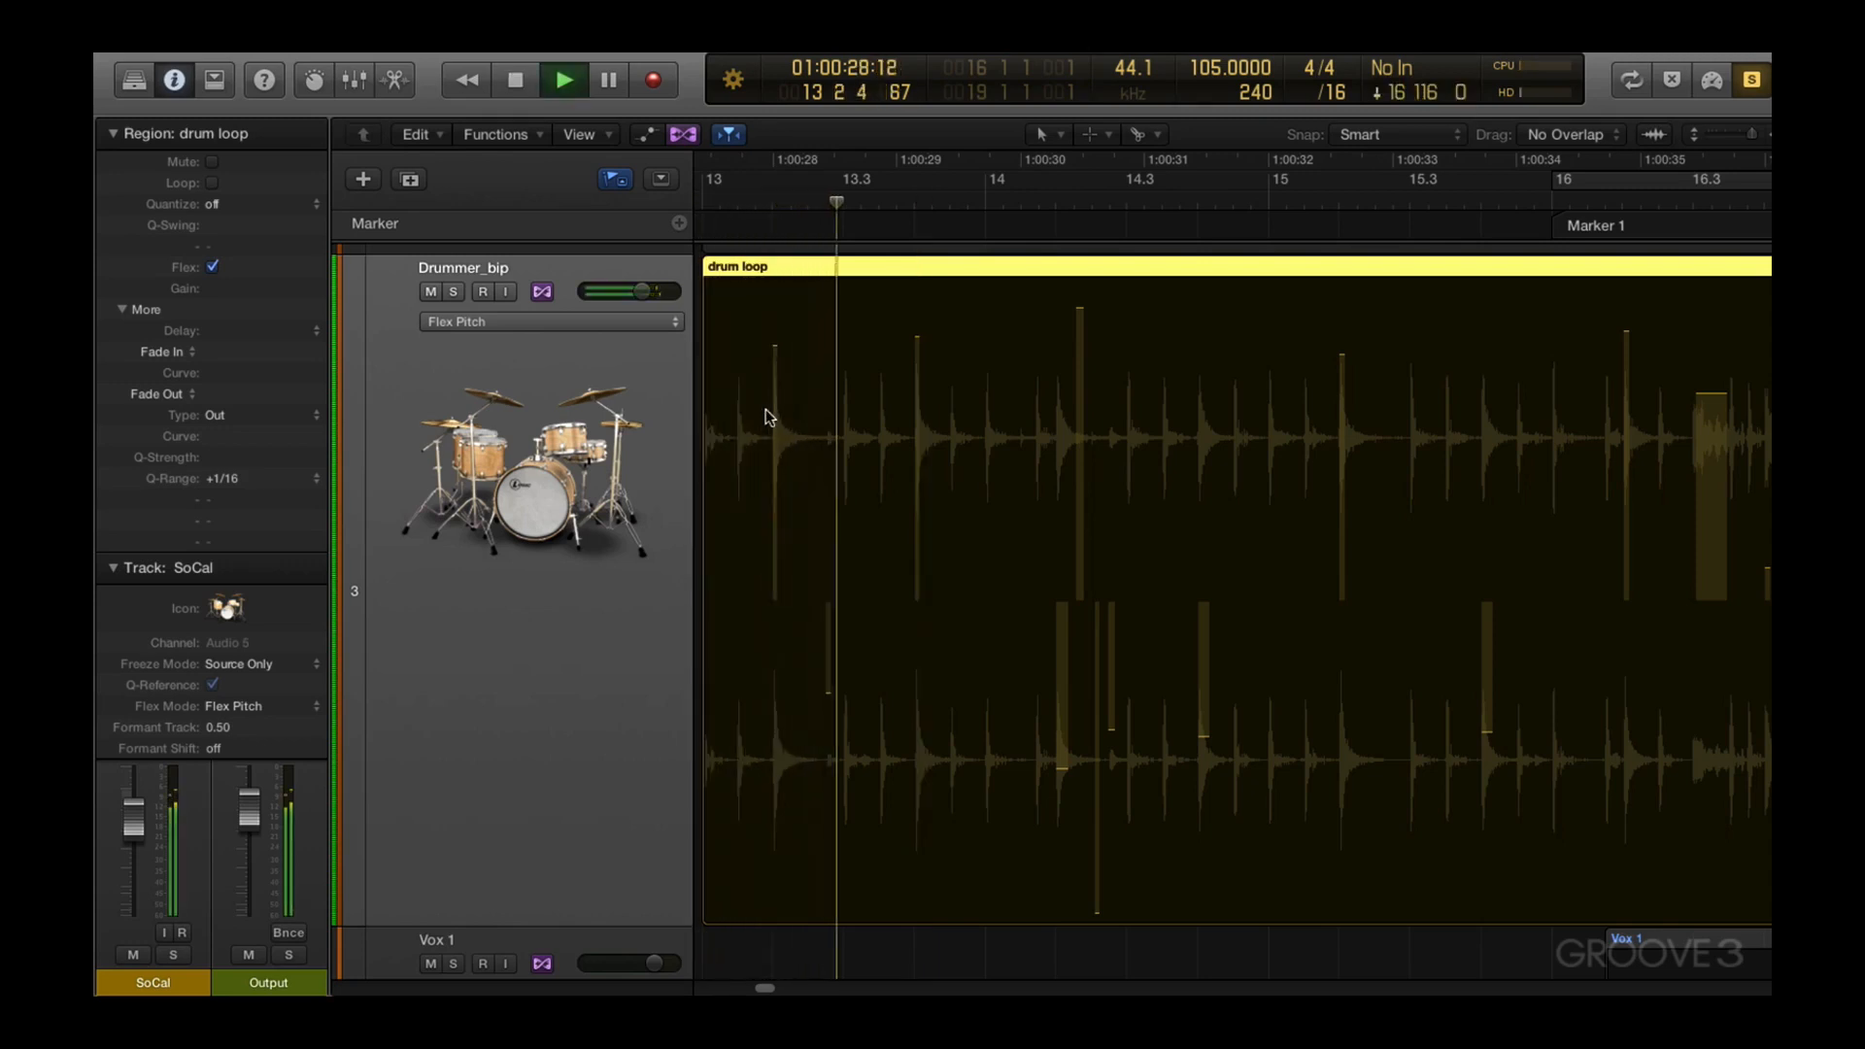
key(space)
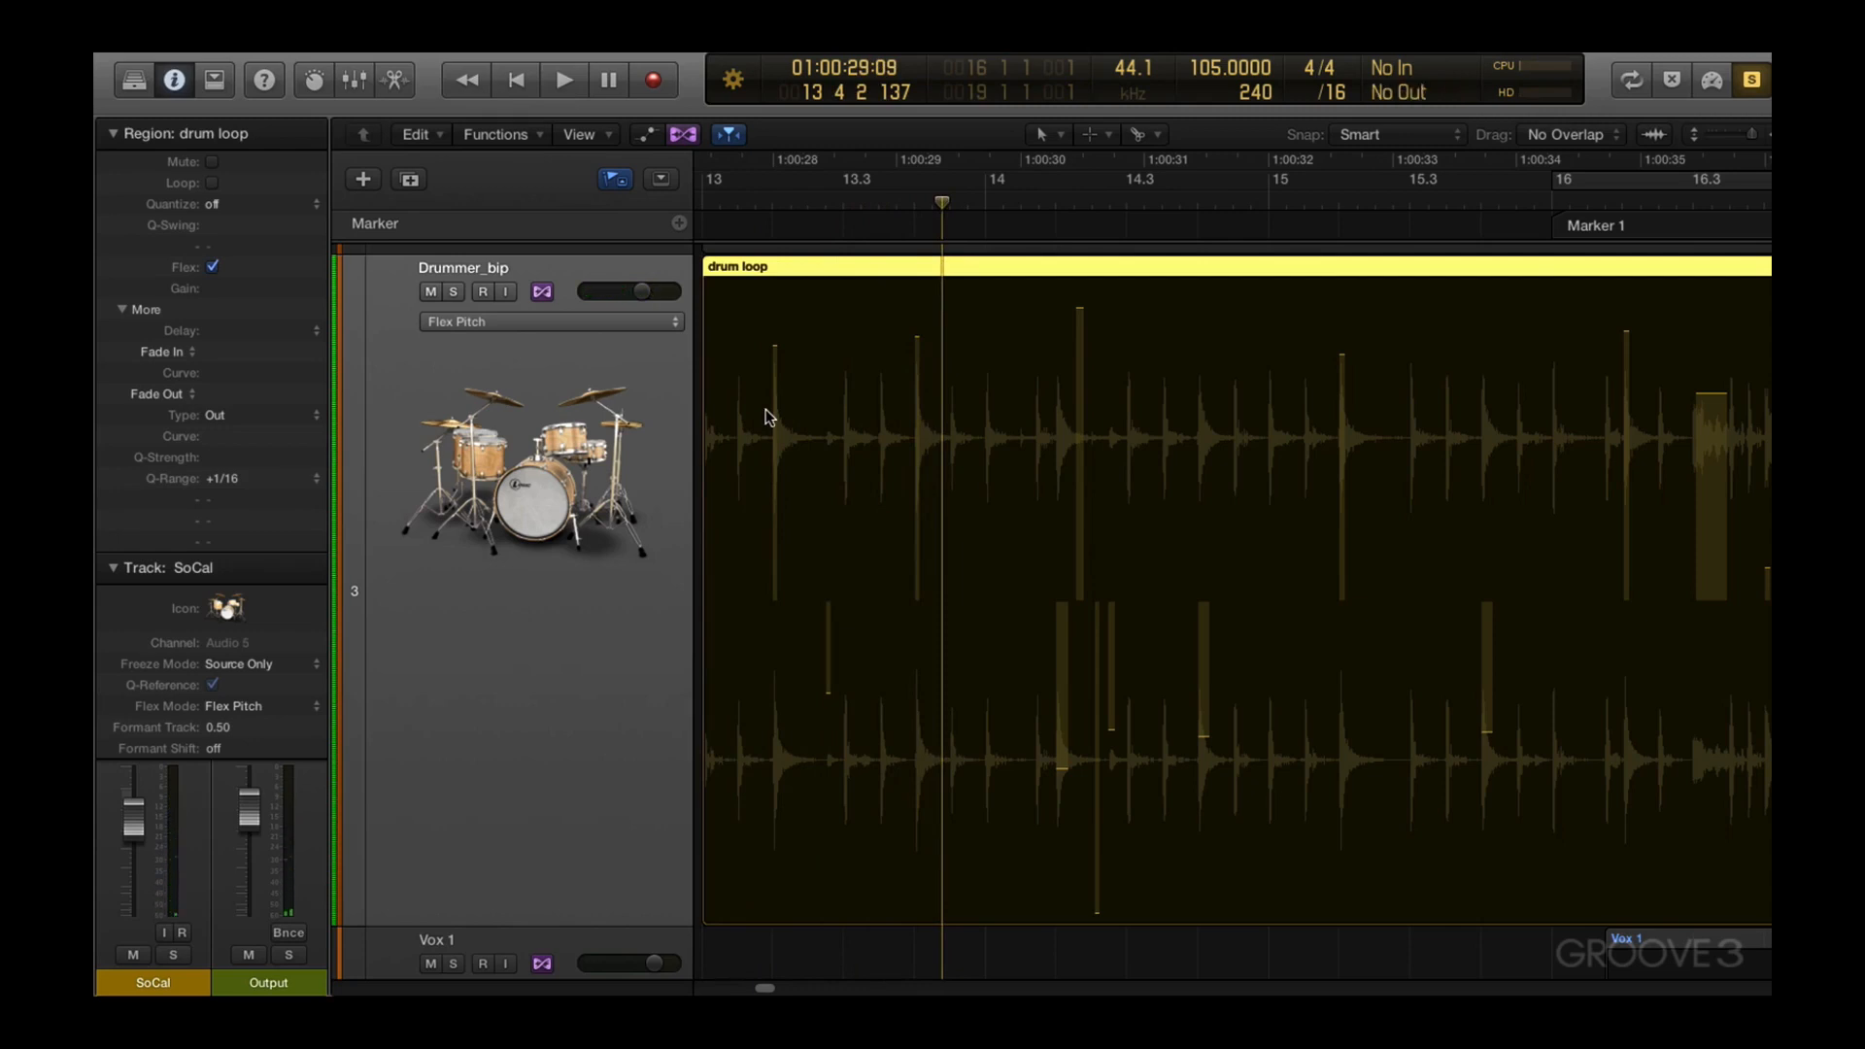
Set all notes of the drum loop to Perfect Pitch and audition the start of the region several times
right_click(816, 385)
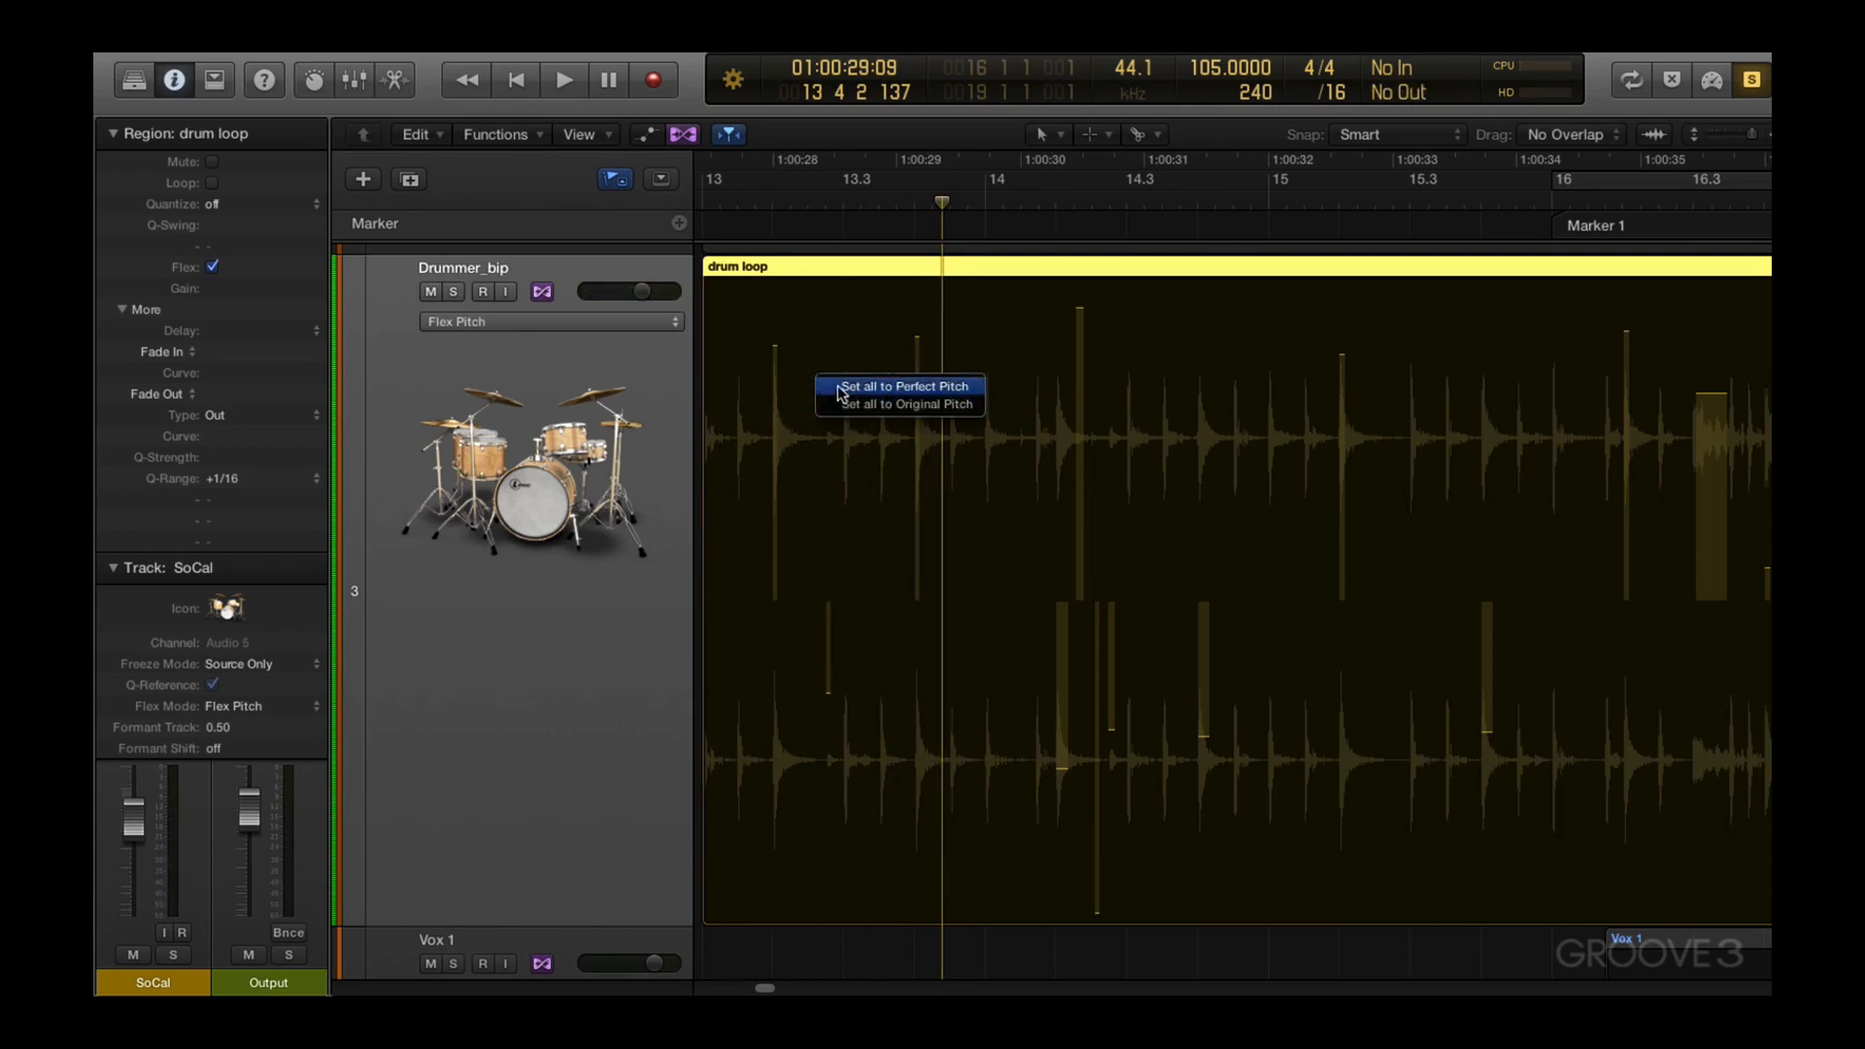
click(839, 387)
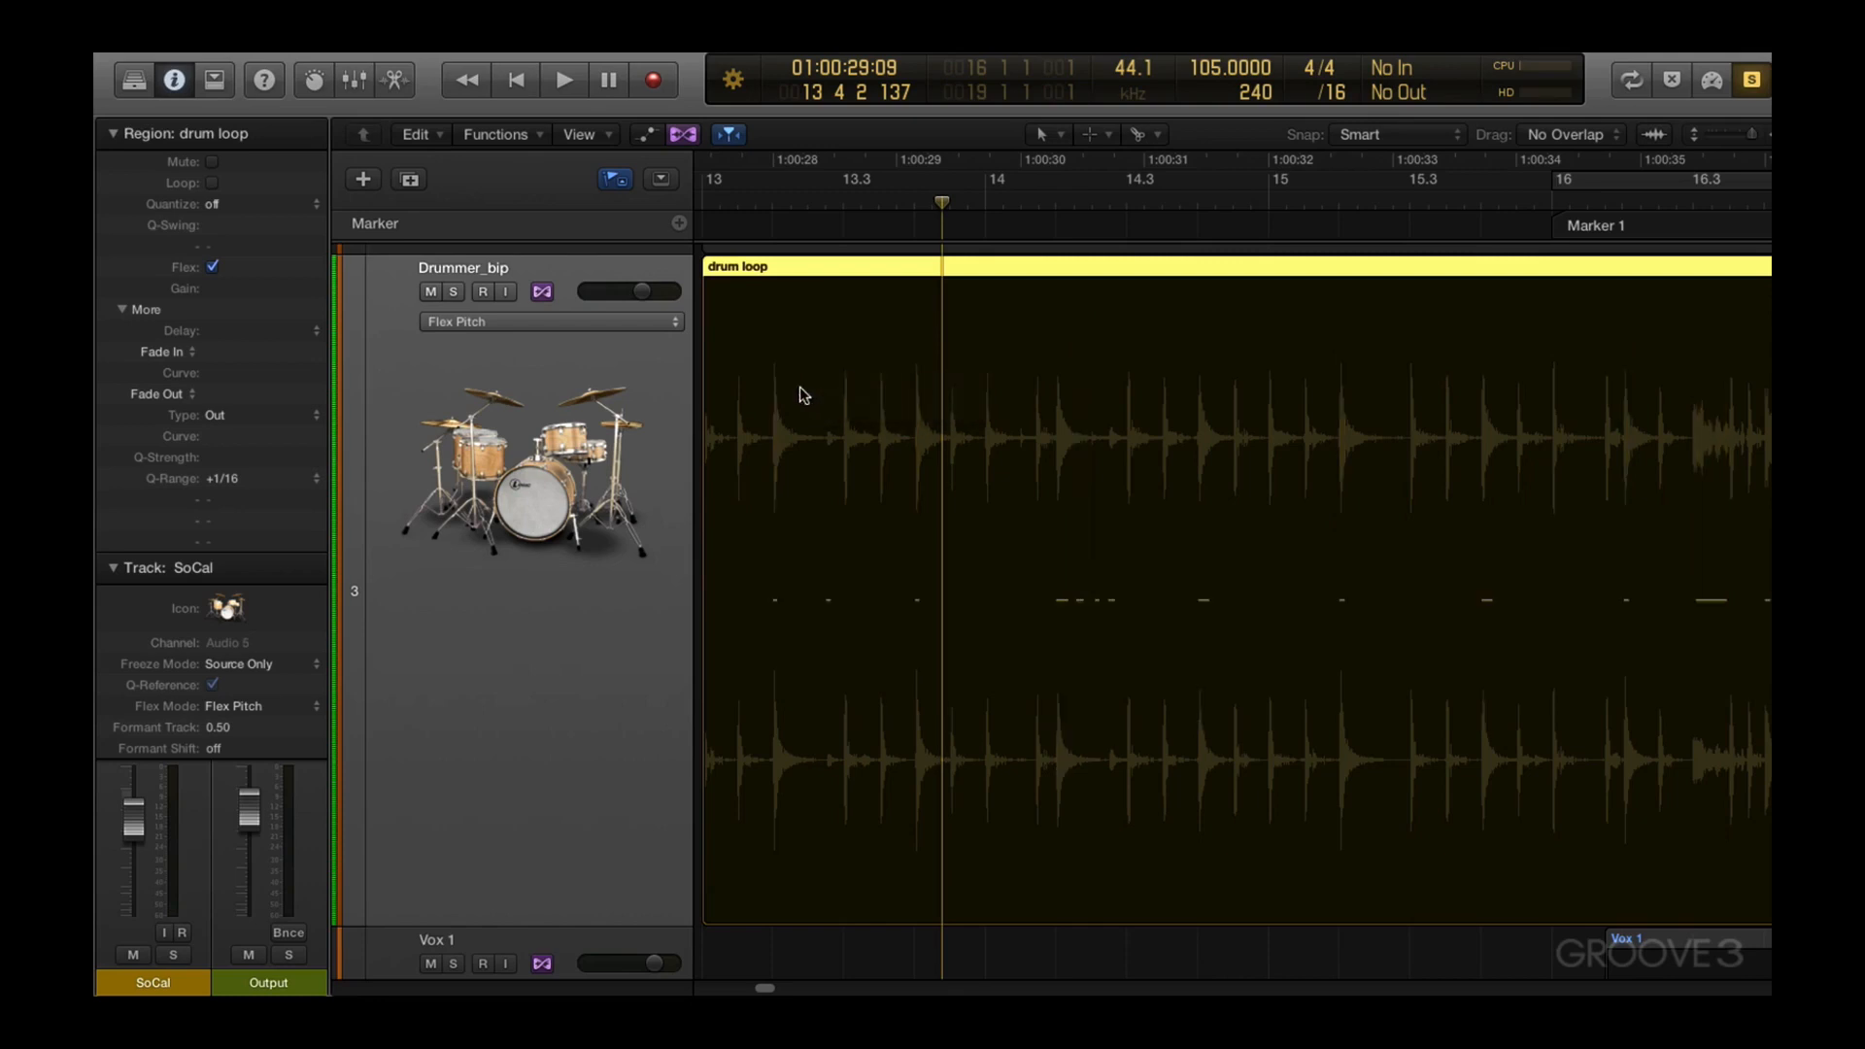
key(space)
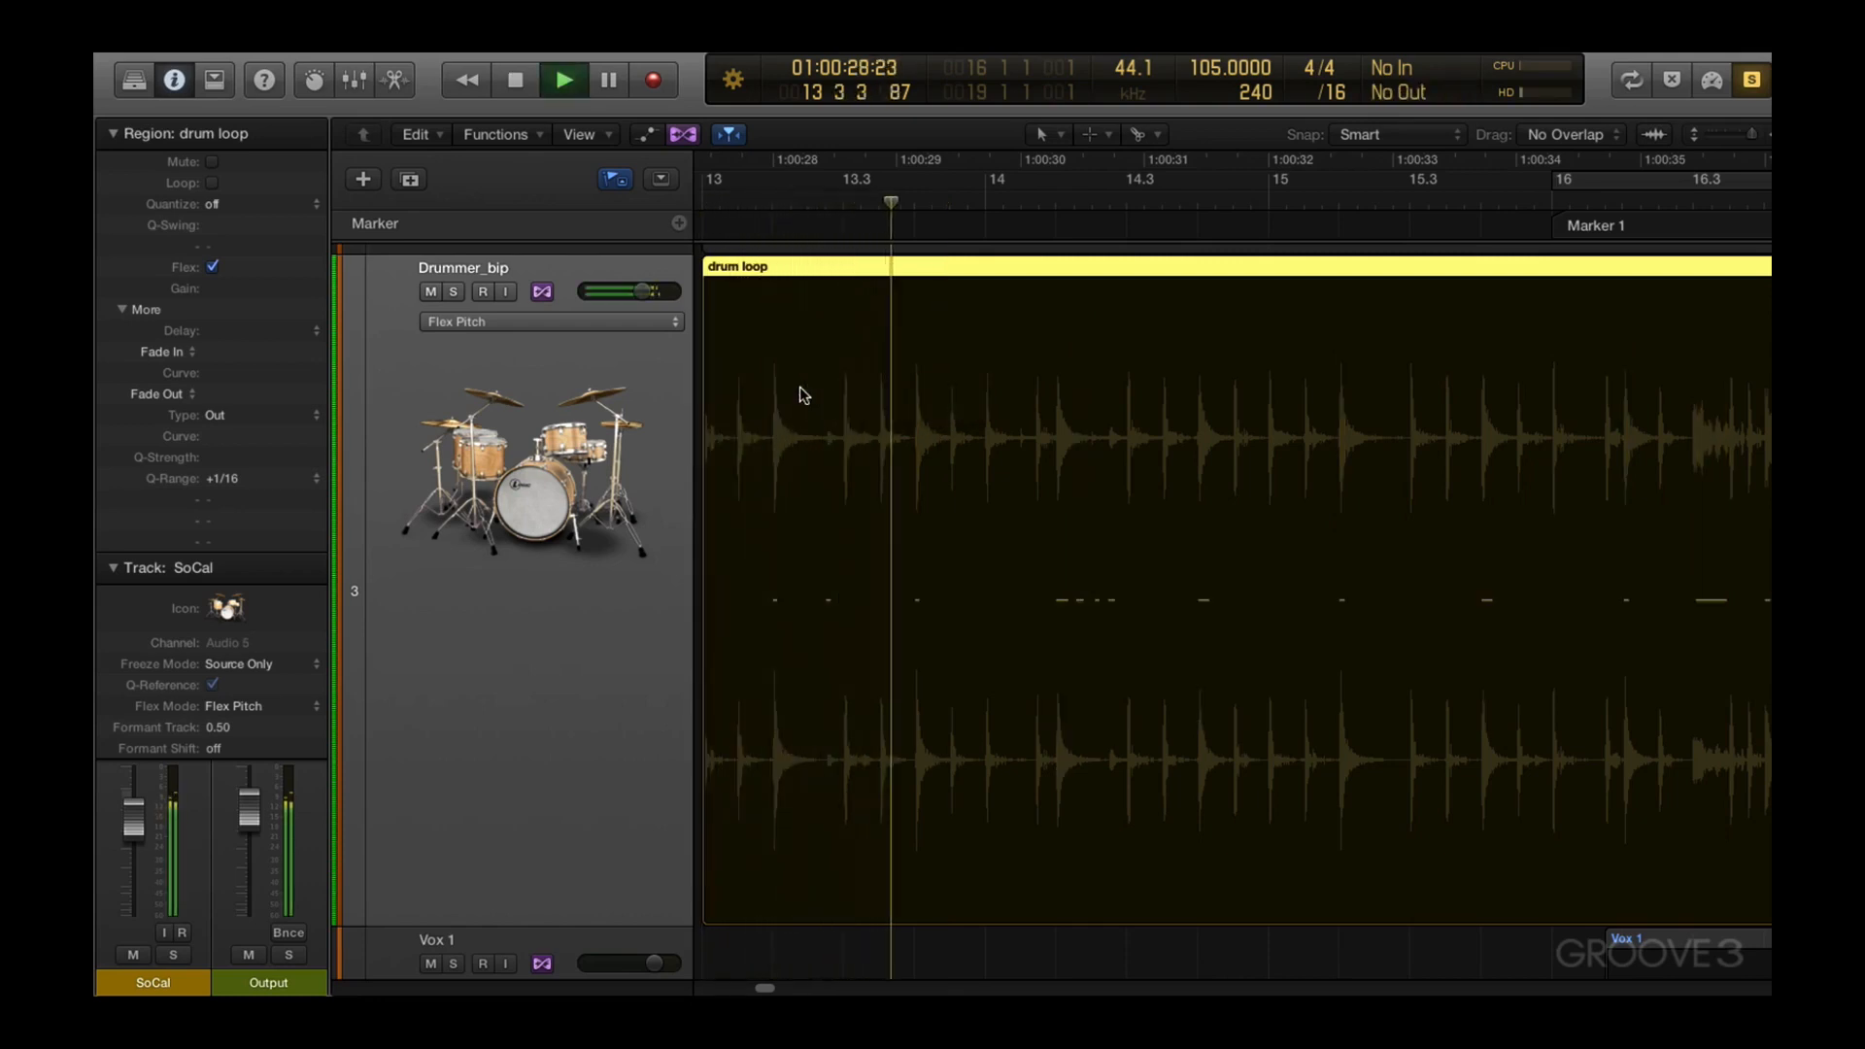
key(space)
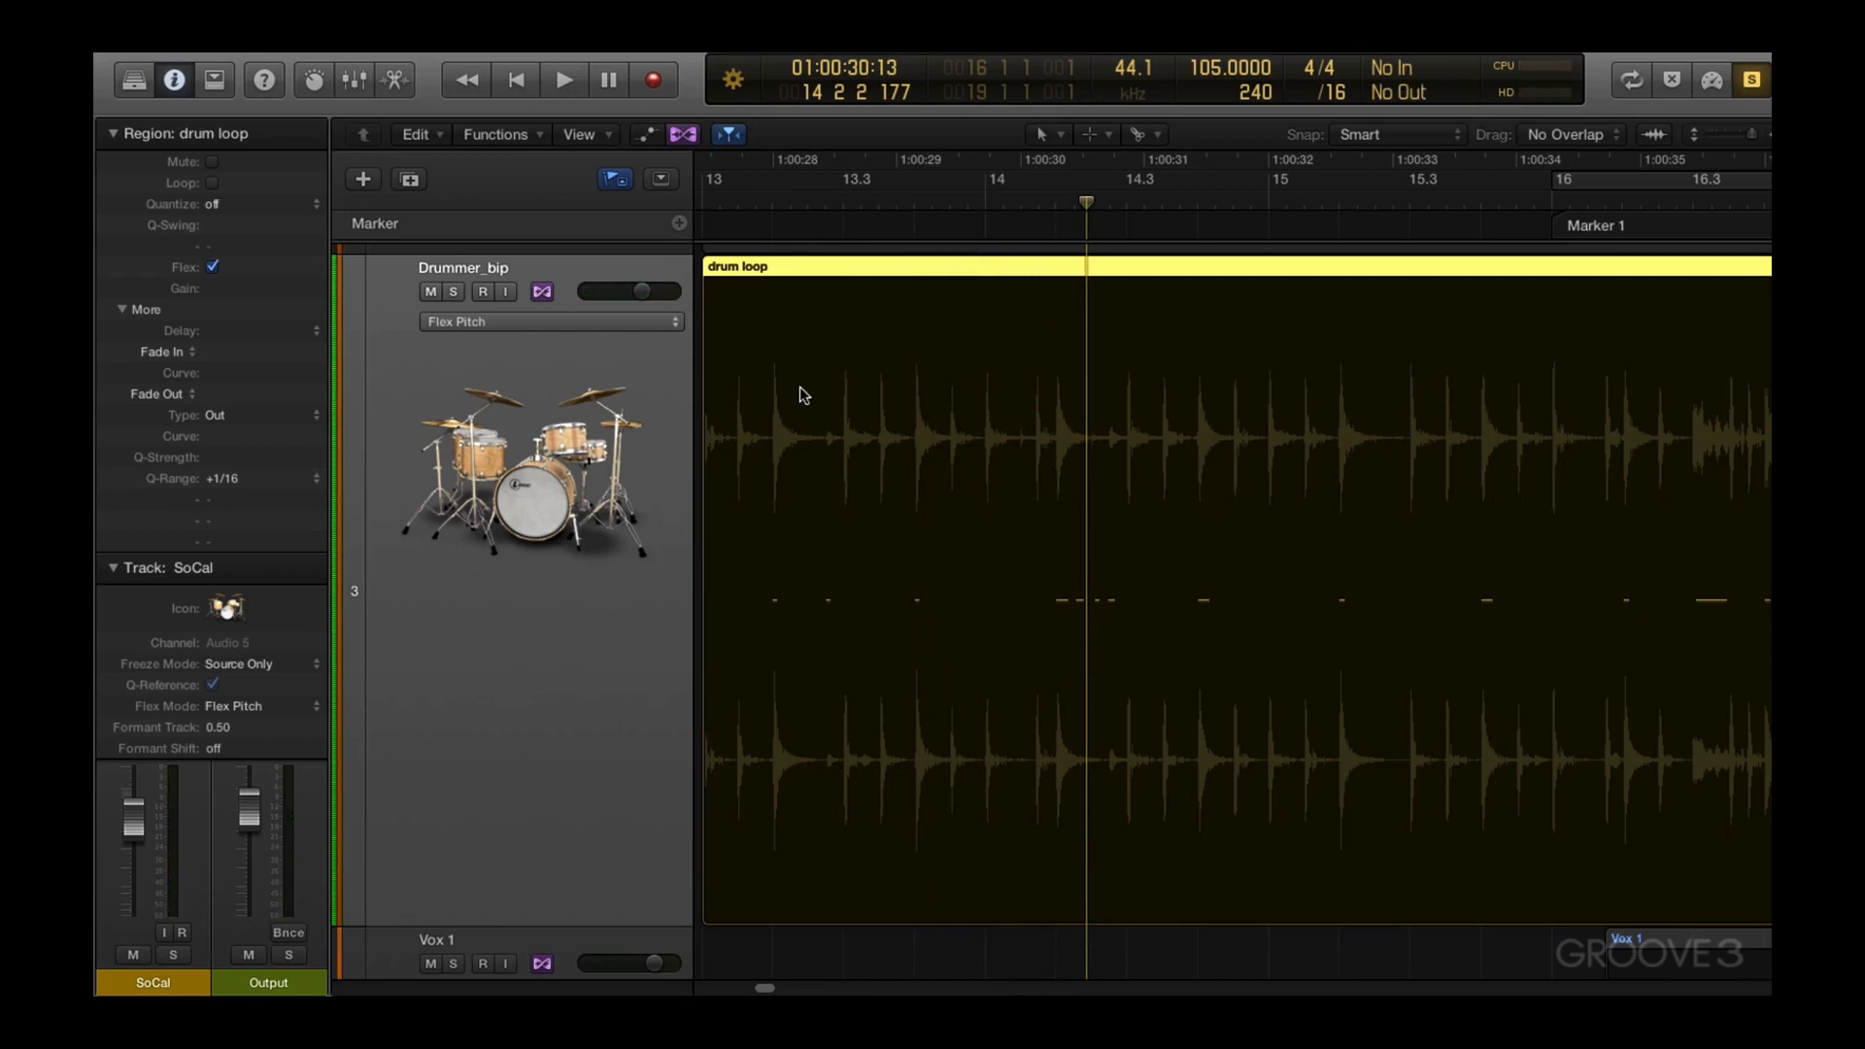
key(space)
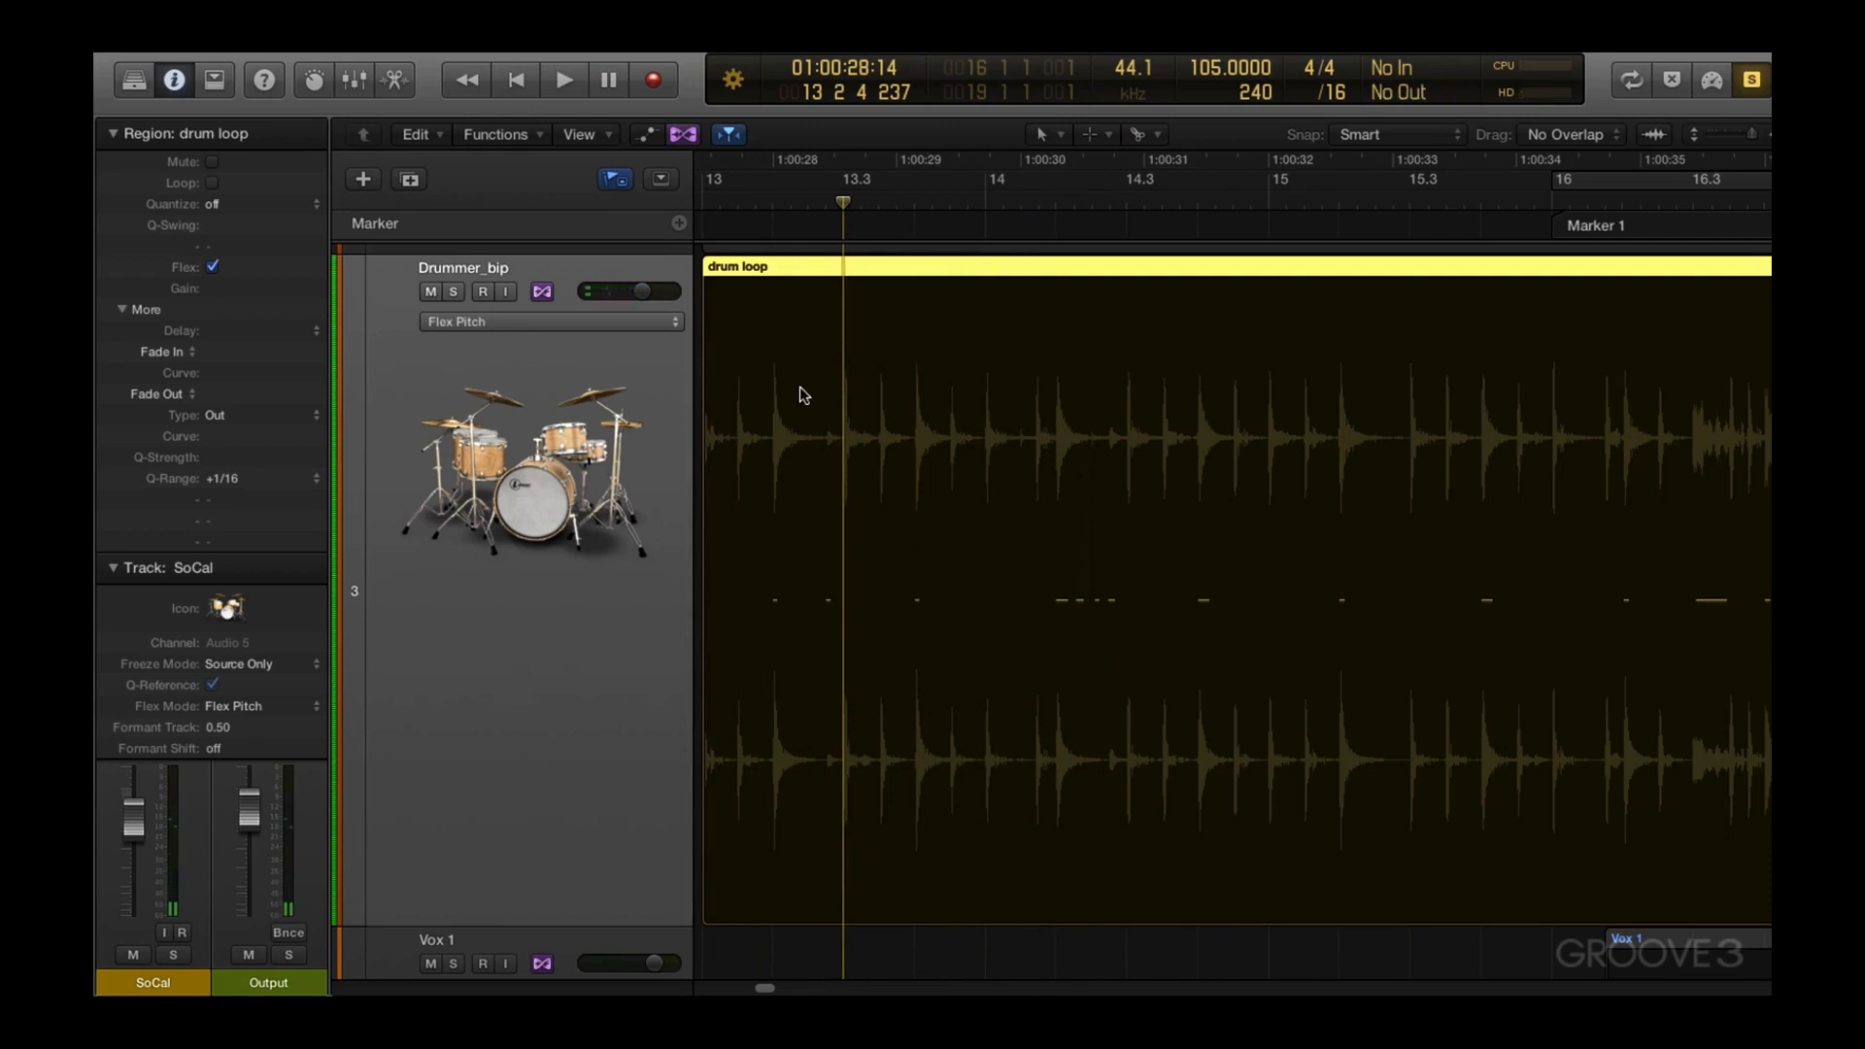
key(space)
key(space)
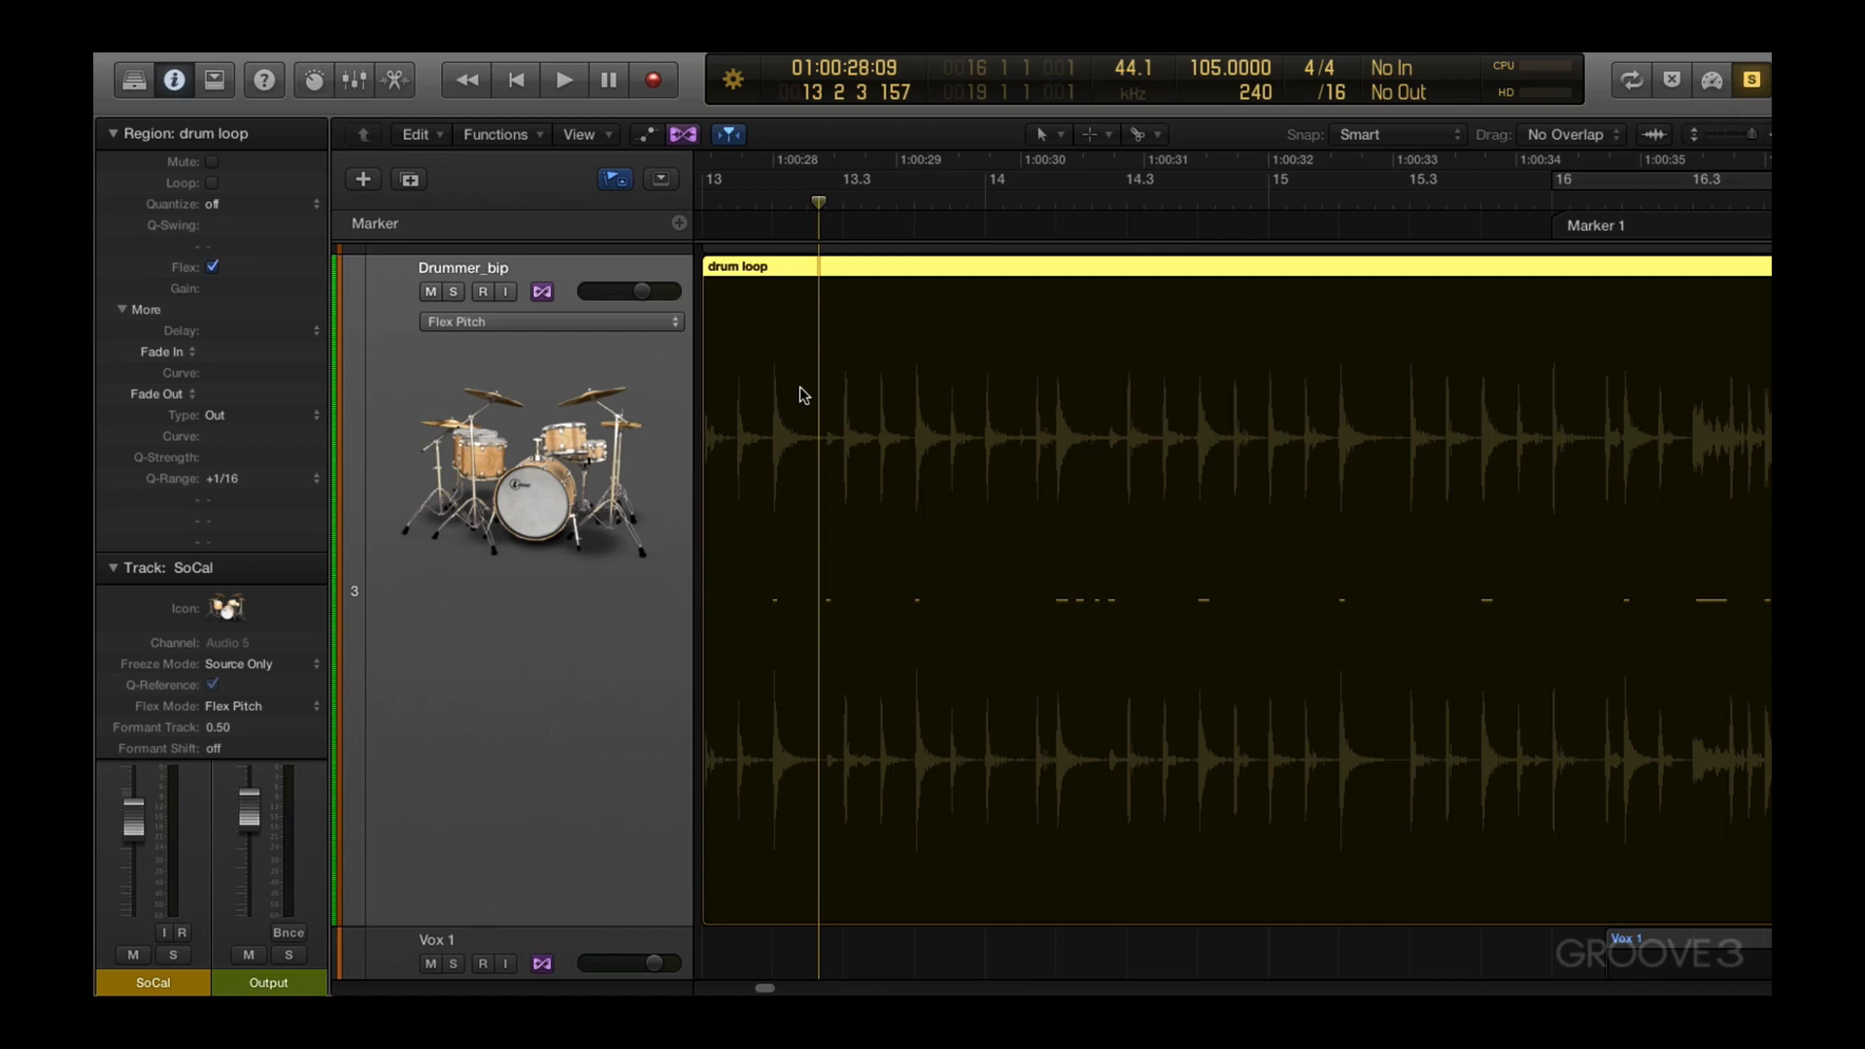
right_click(923, 433)
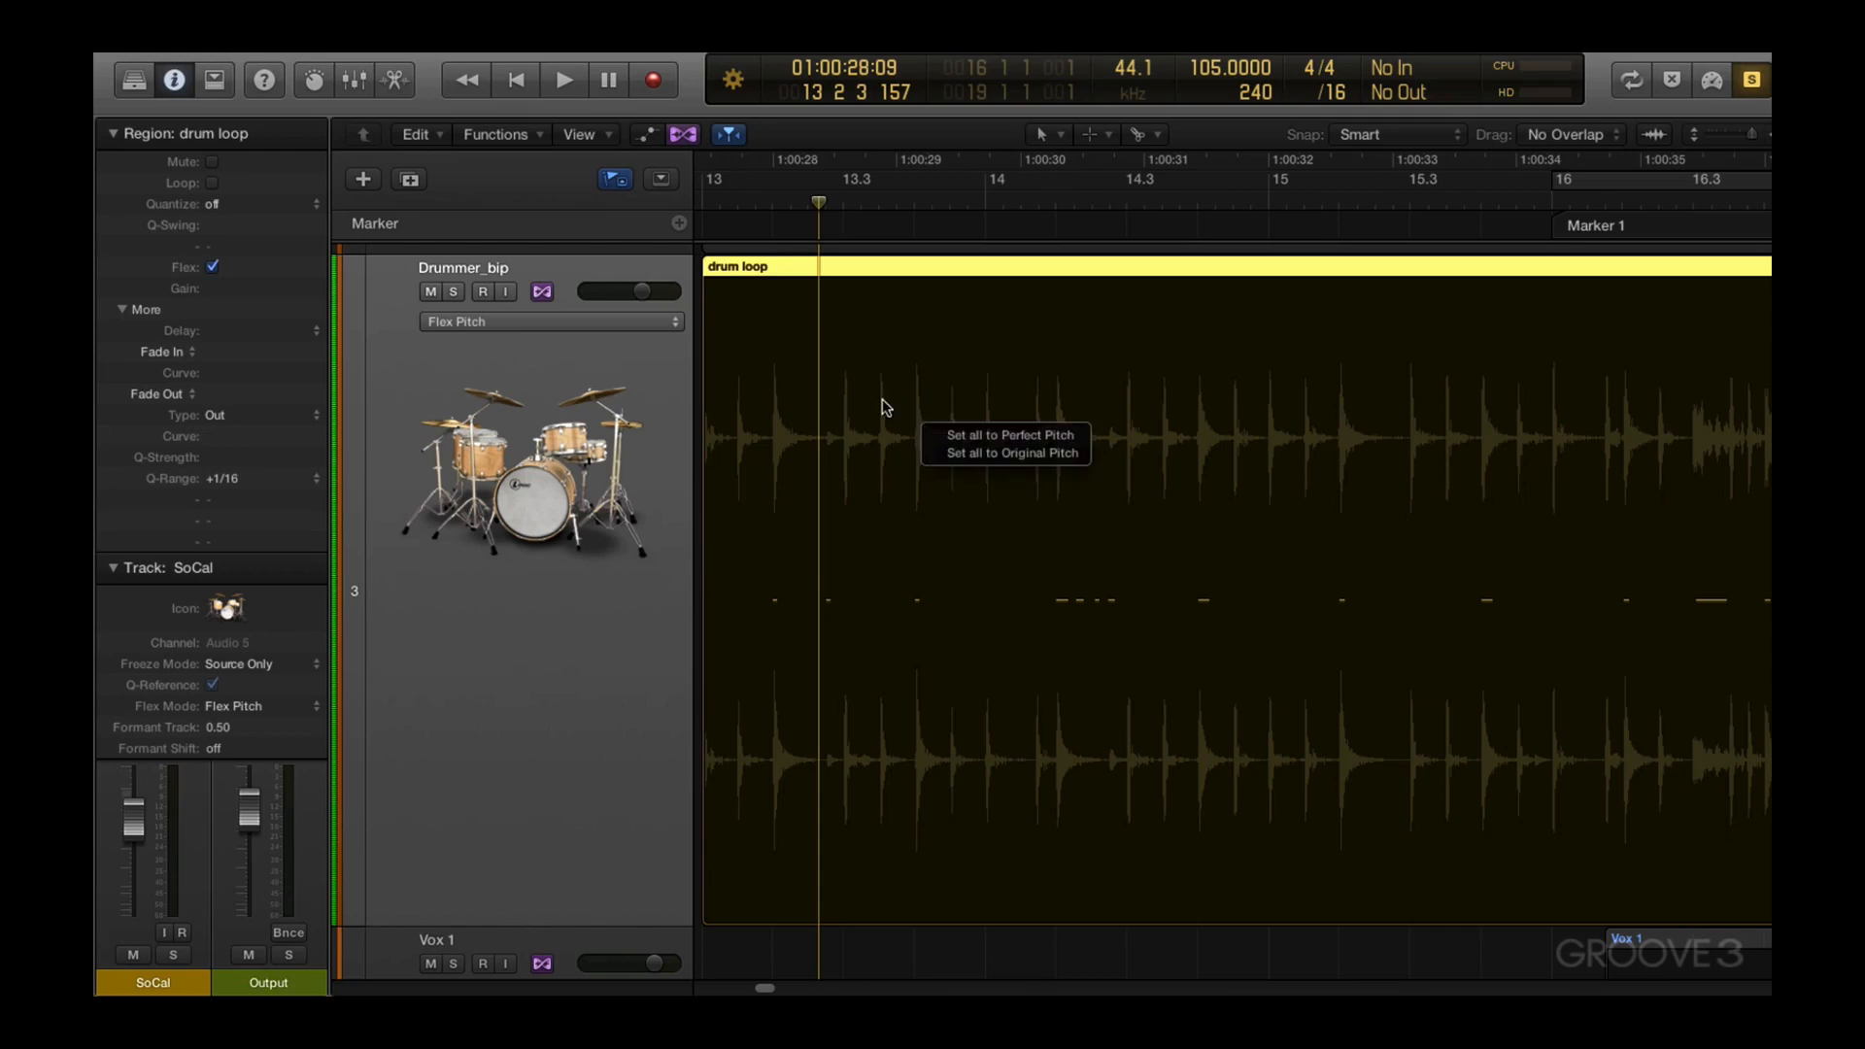
click(886, 407)
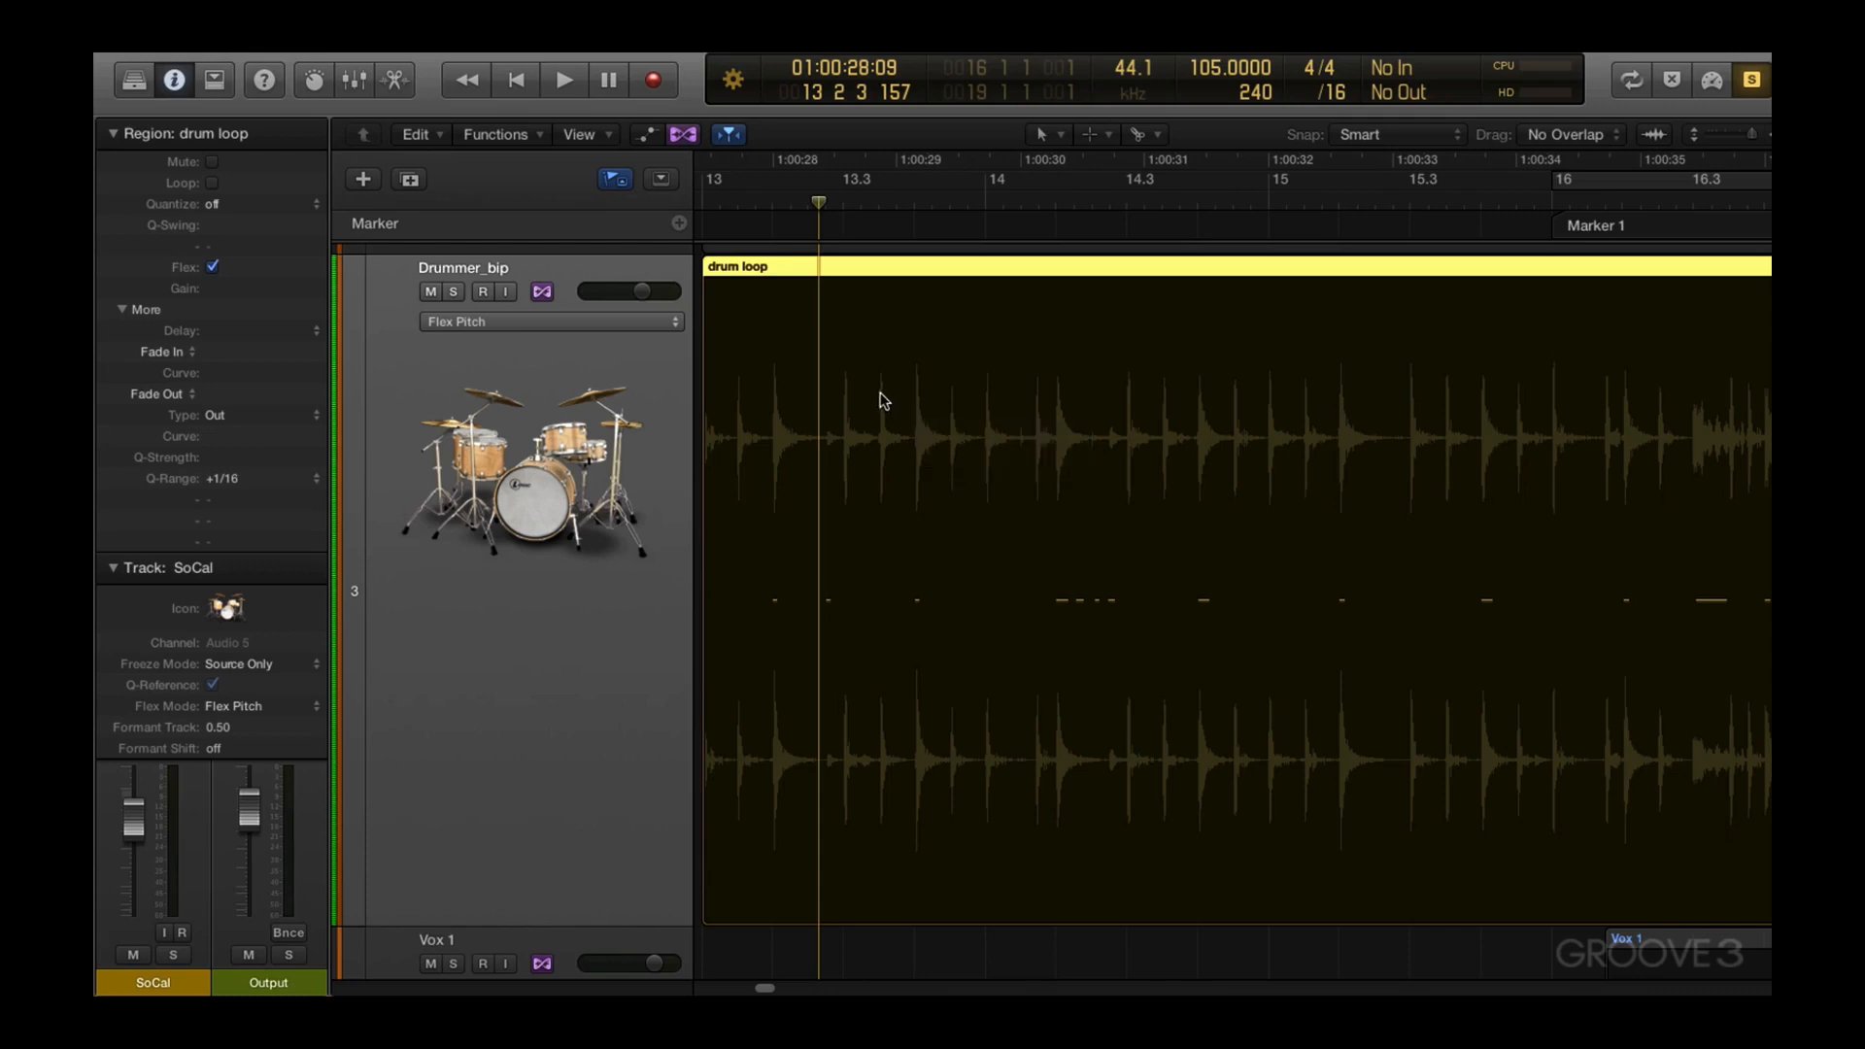
Hide flex editing and try to bounce the drum loop region in place as drum loop_bip on a new track
click(686, 132)
key(super+Up)
key(super+Up)
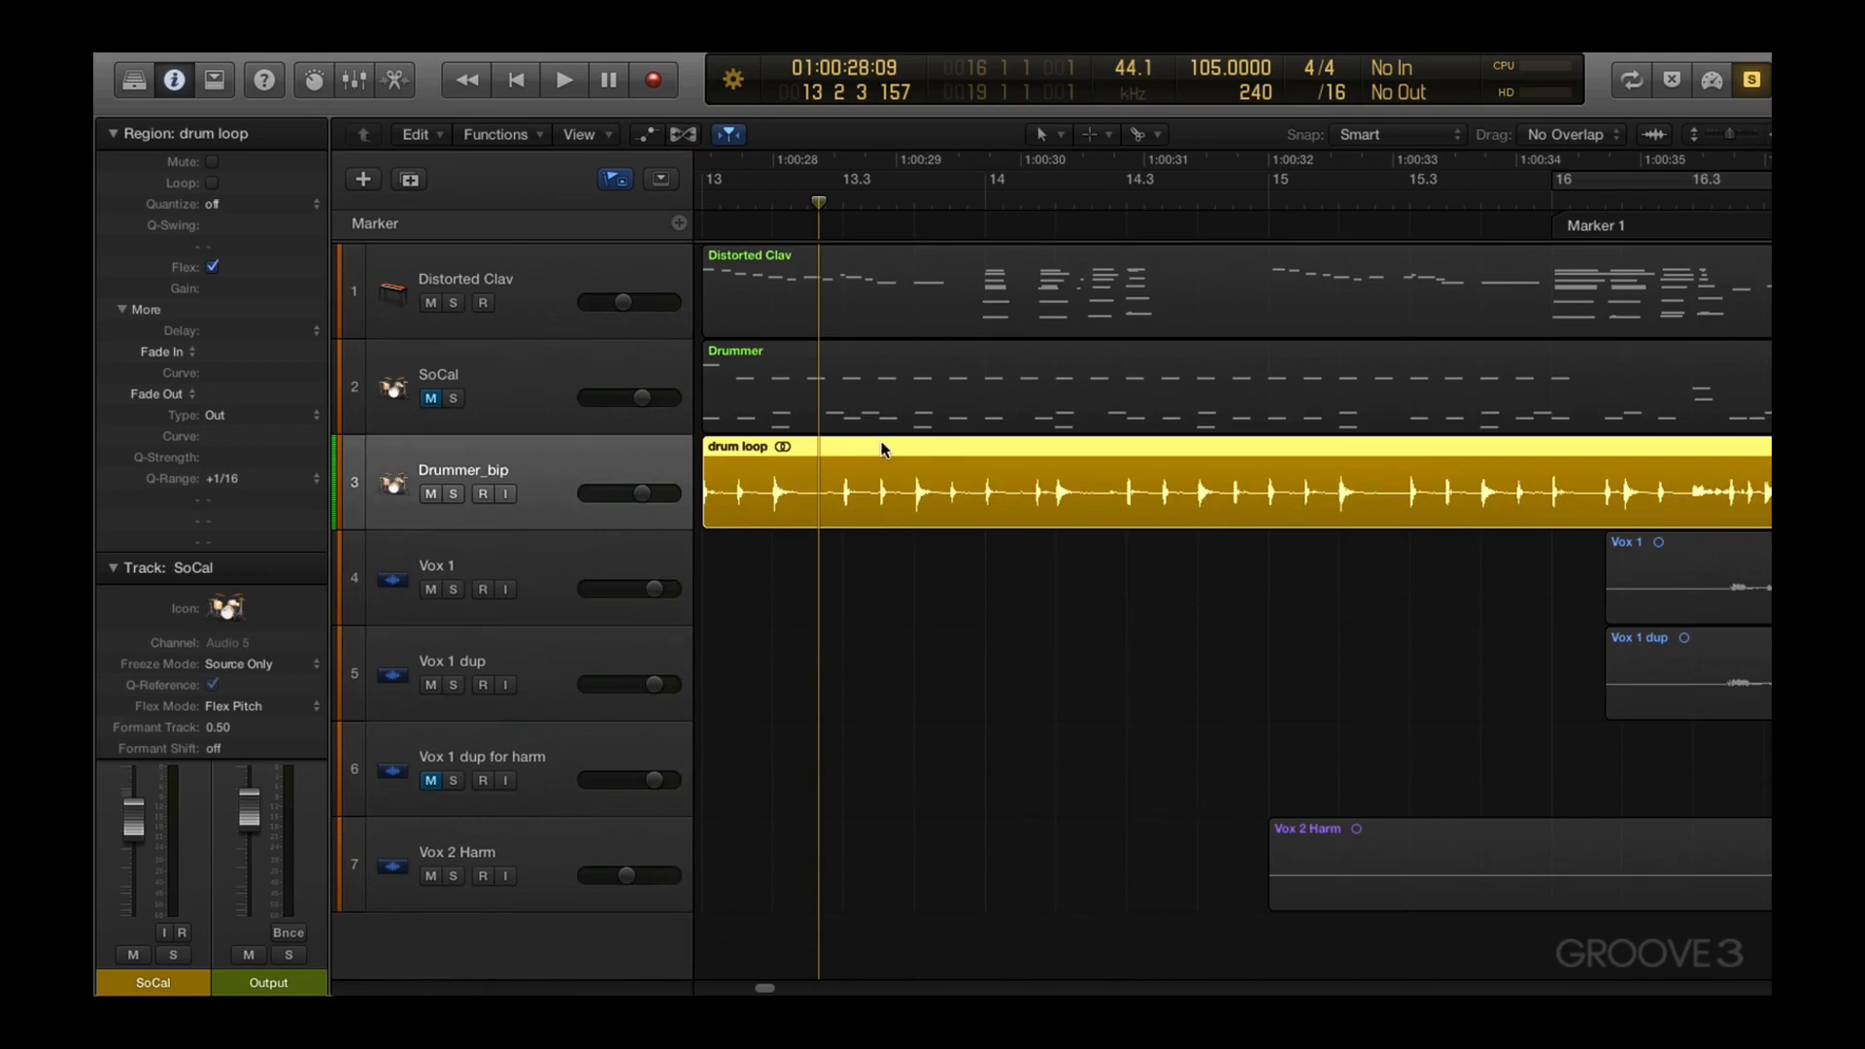
right_click(884, 449)
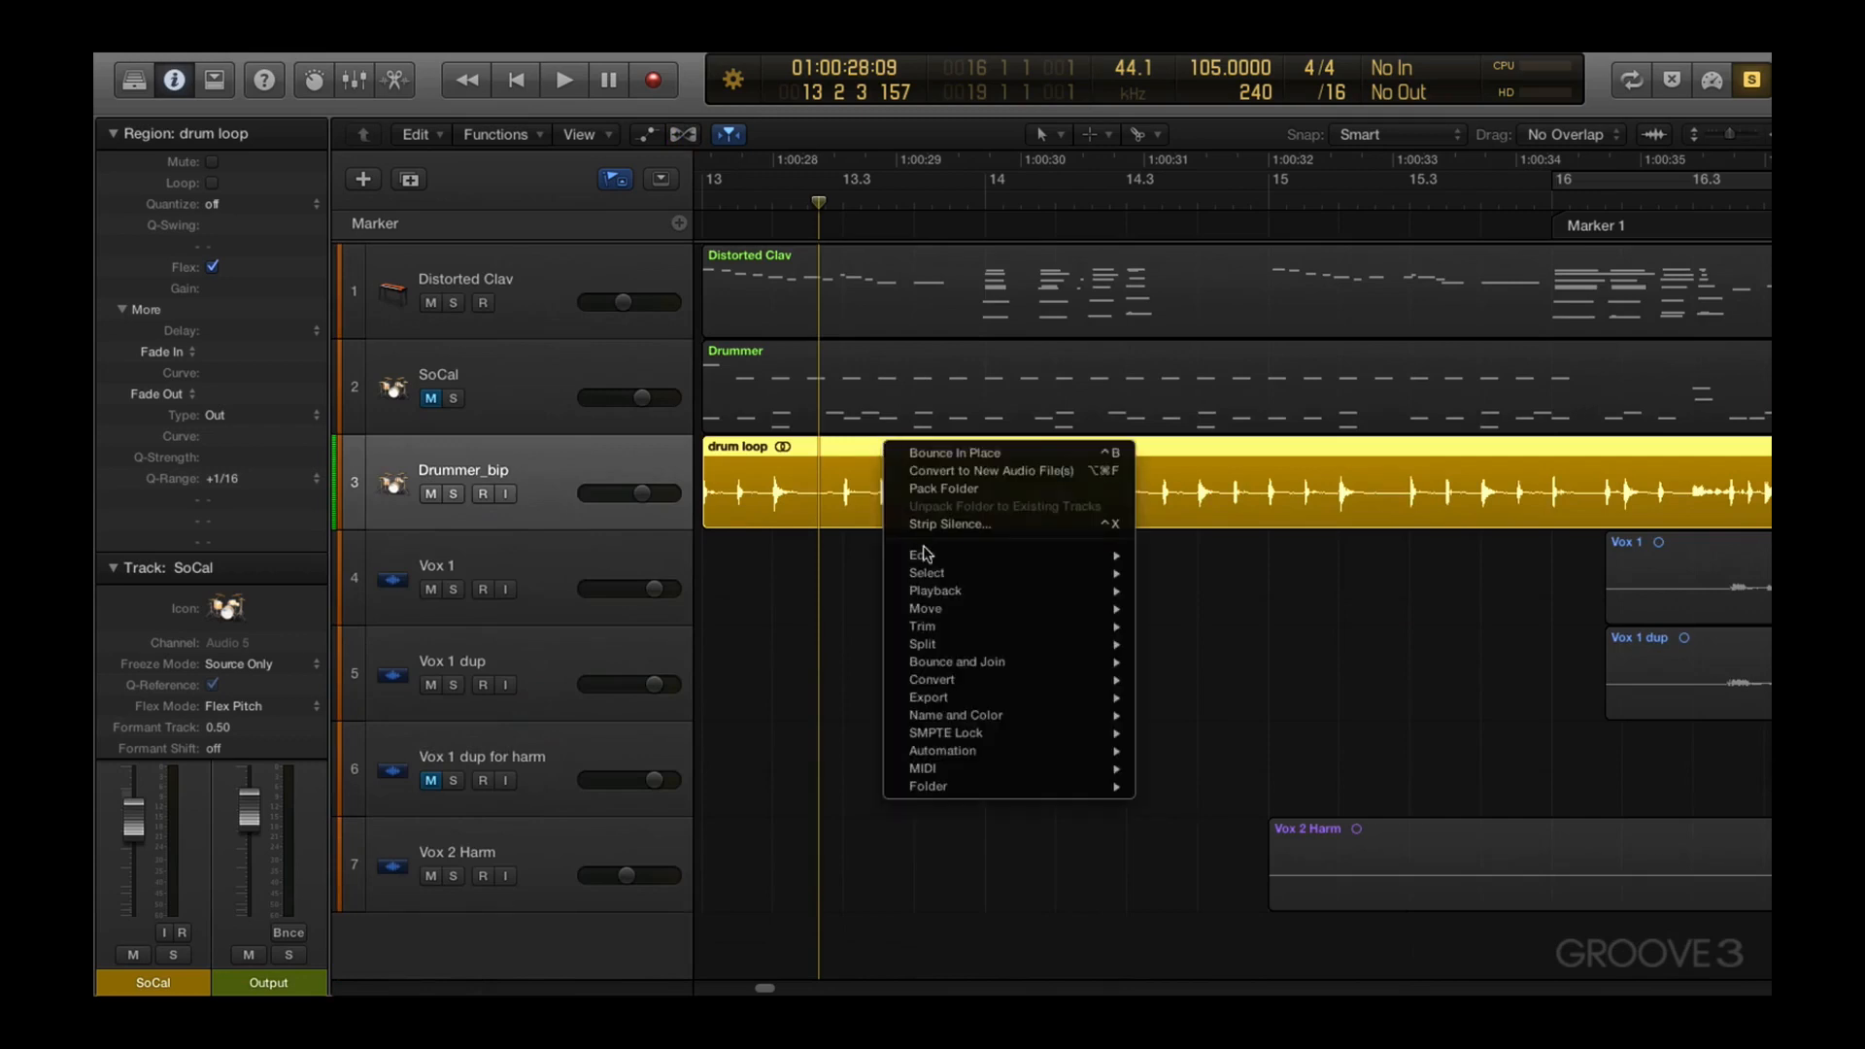
mouse_move(970, 651)
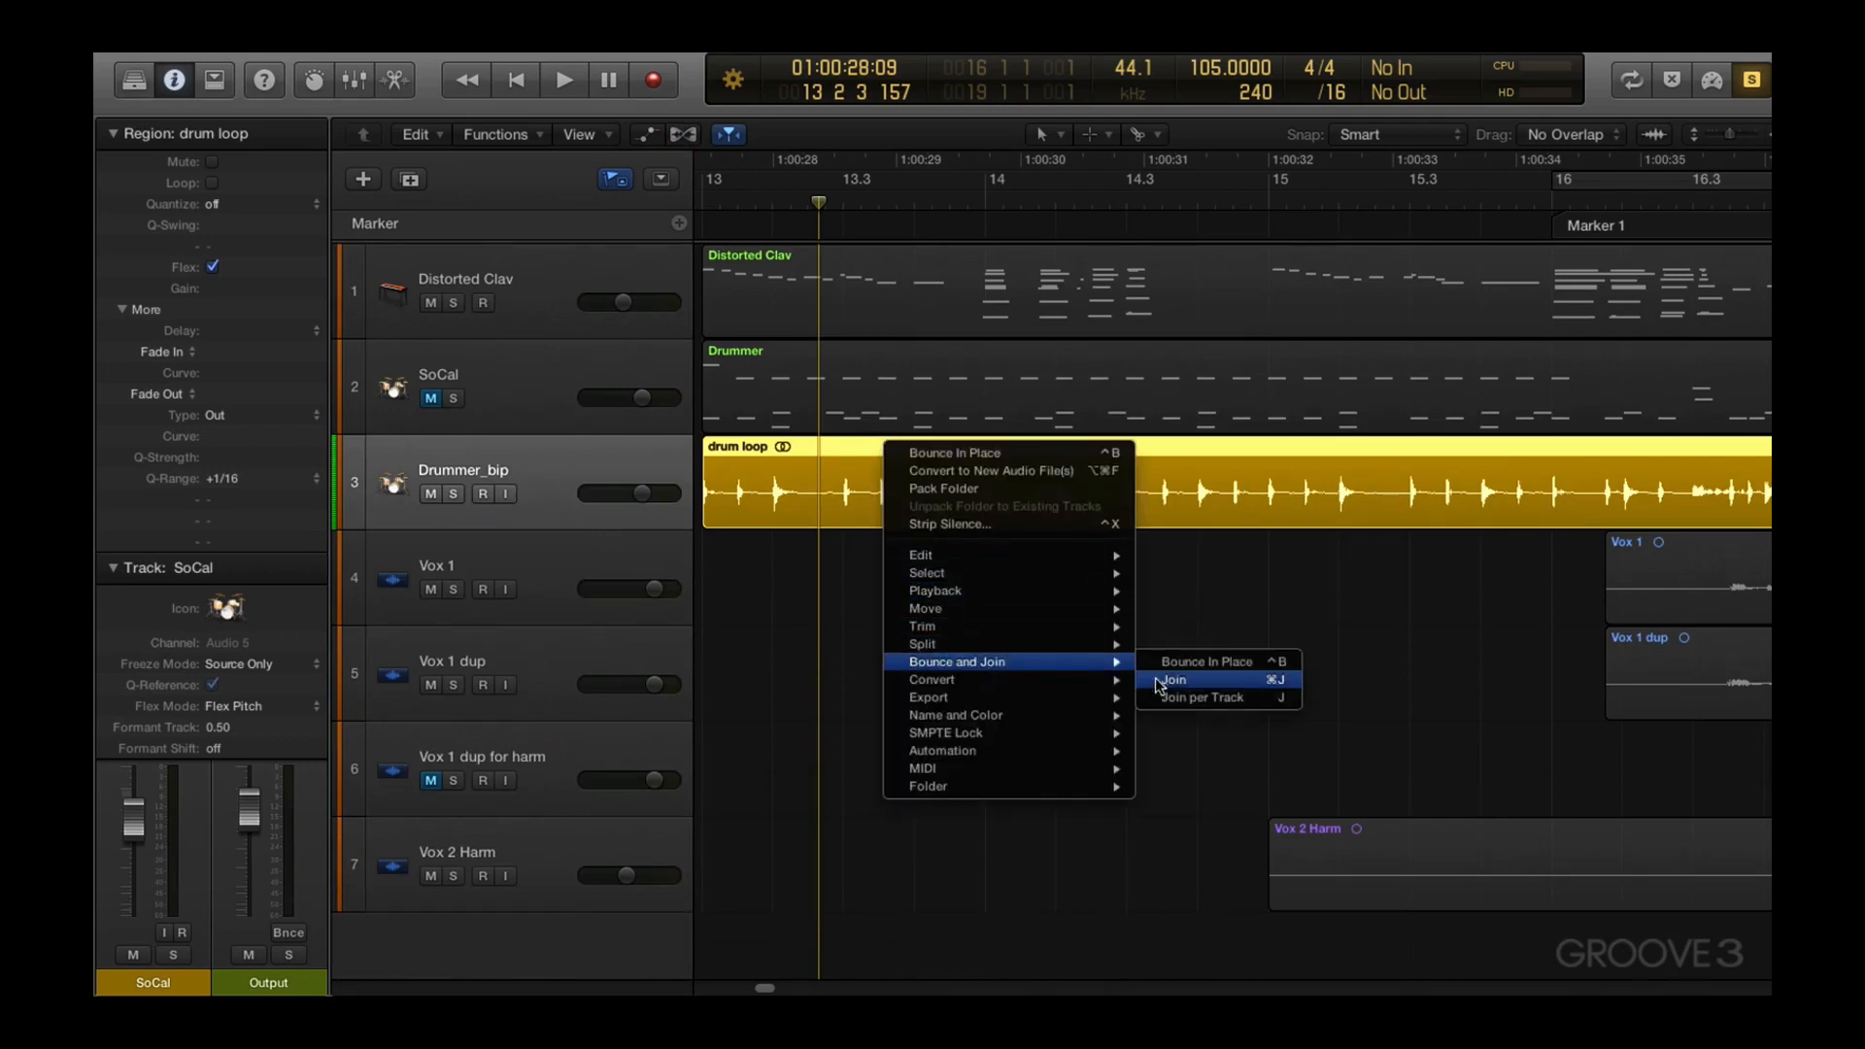
click(1183, 665)
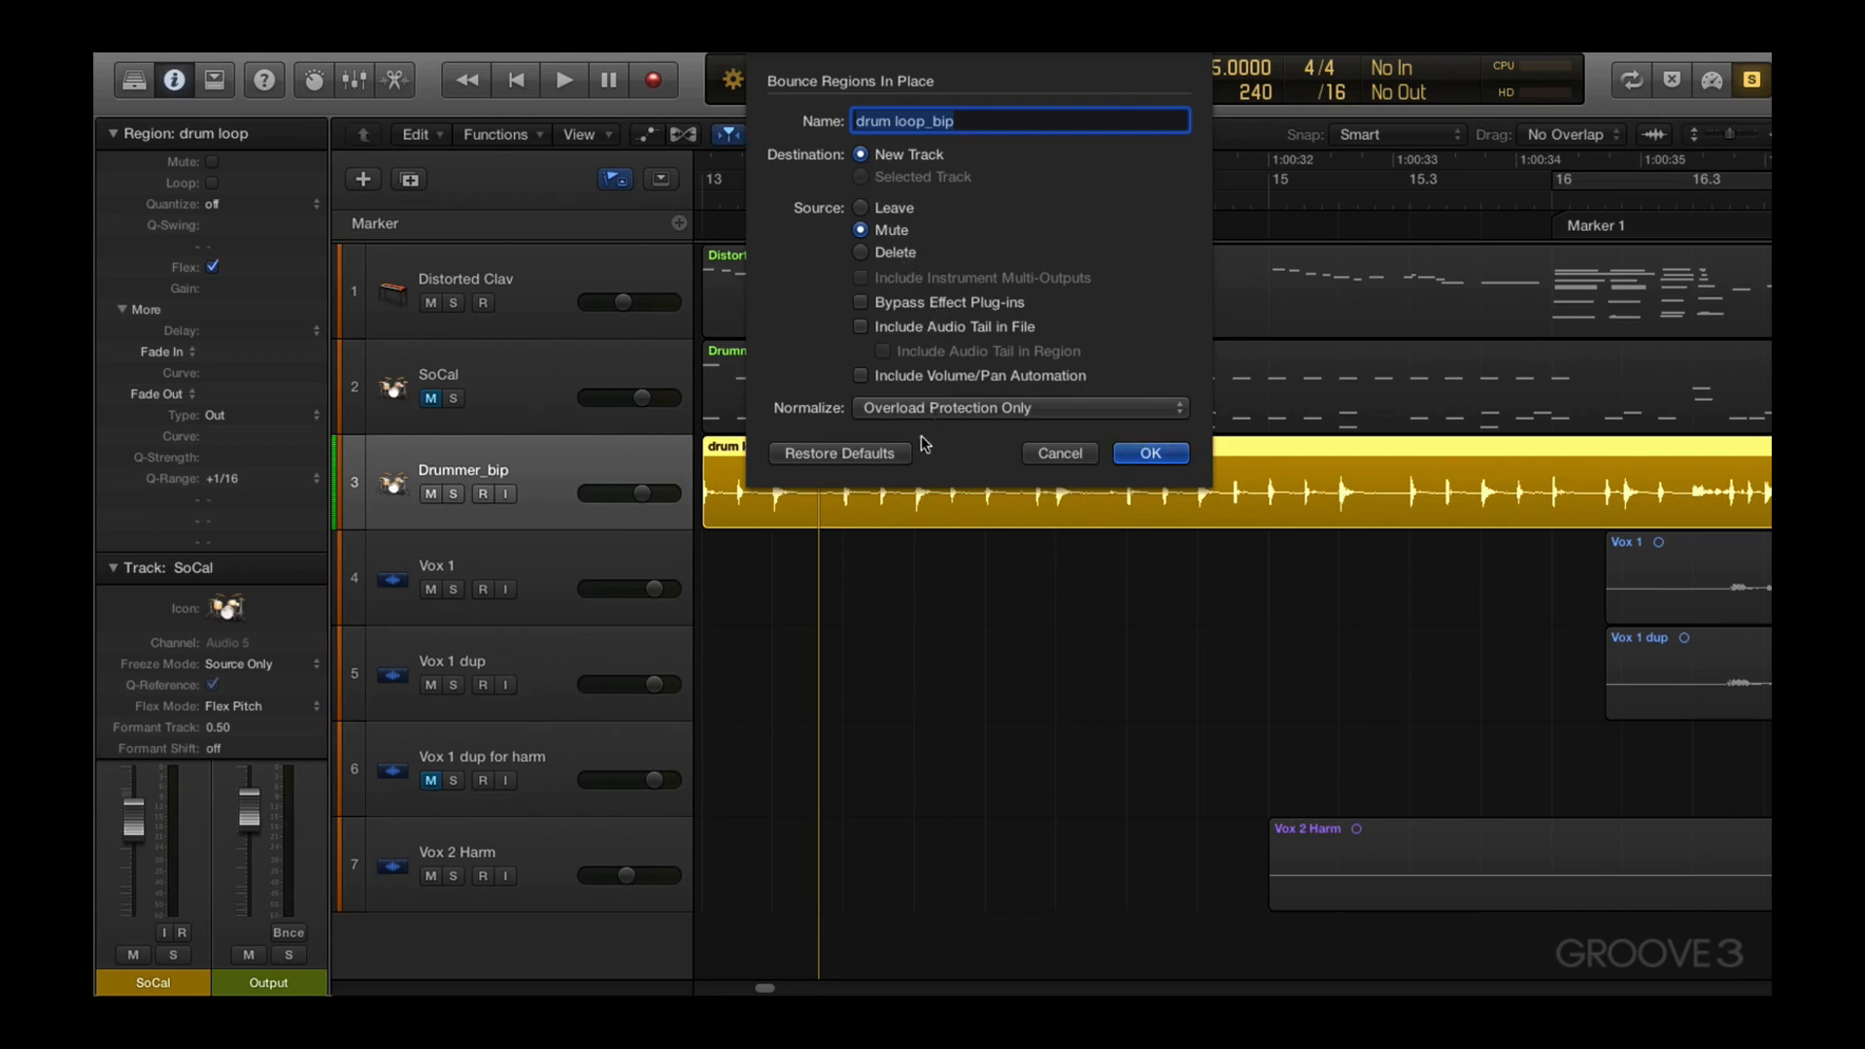
click(1174, 463)
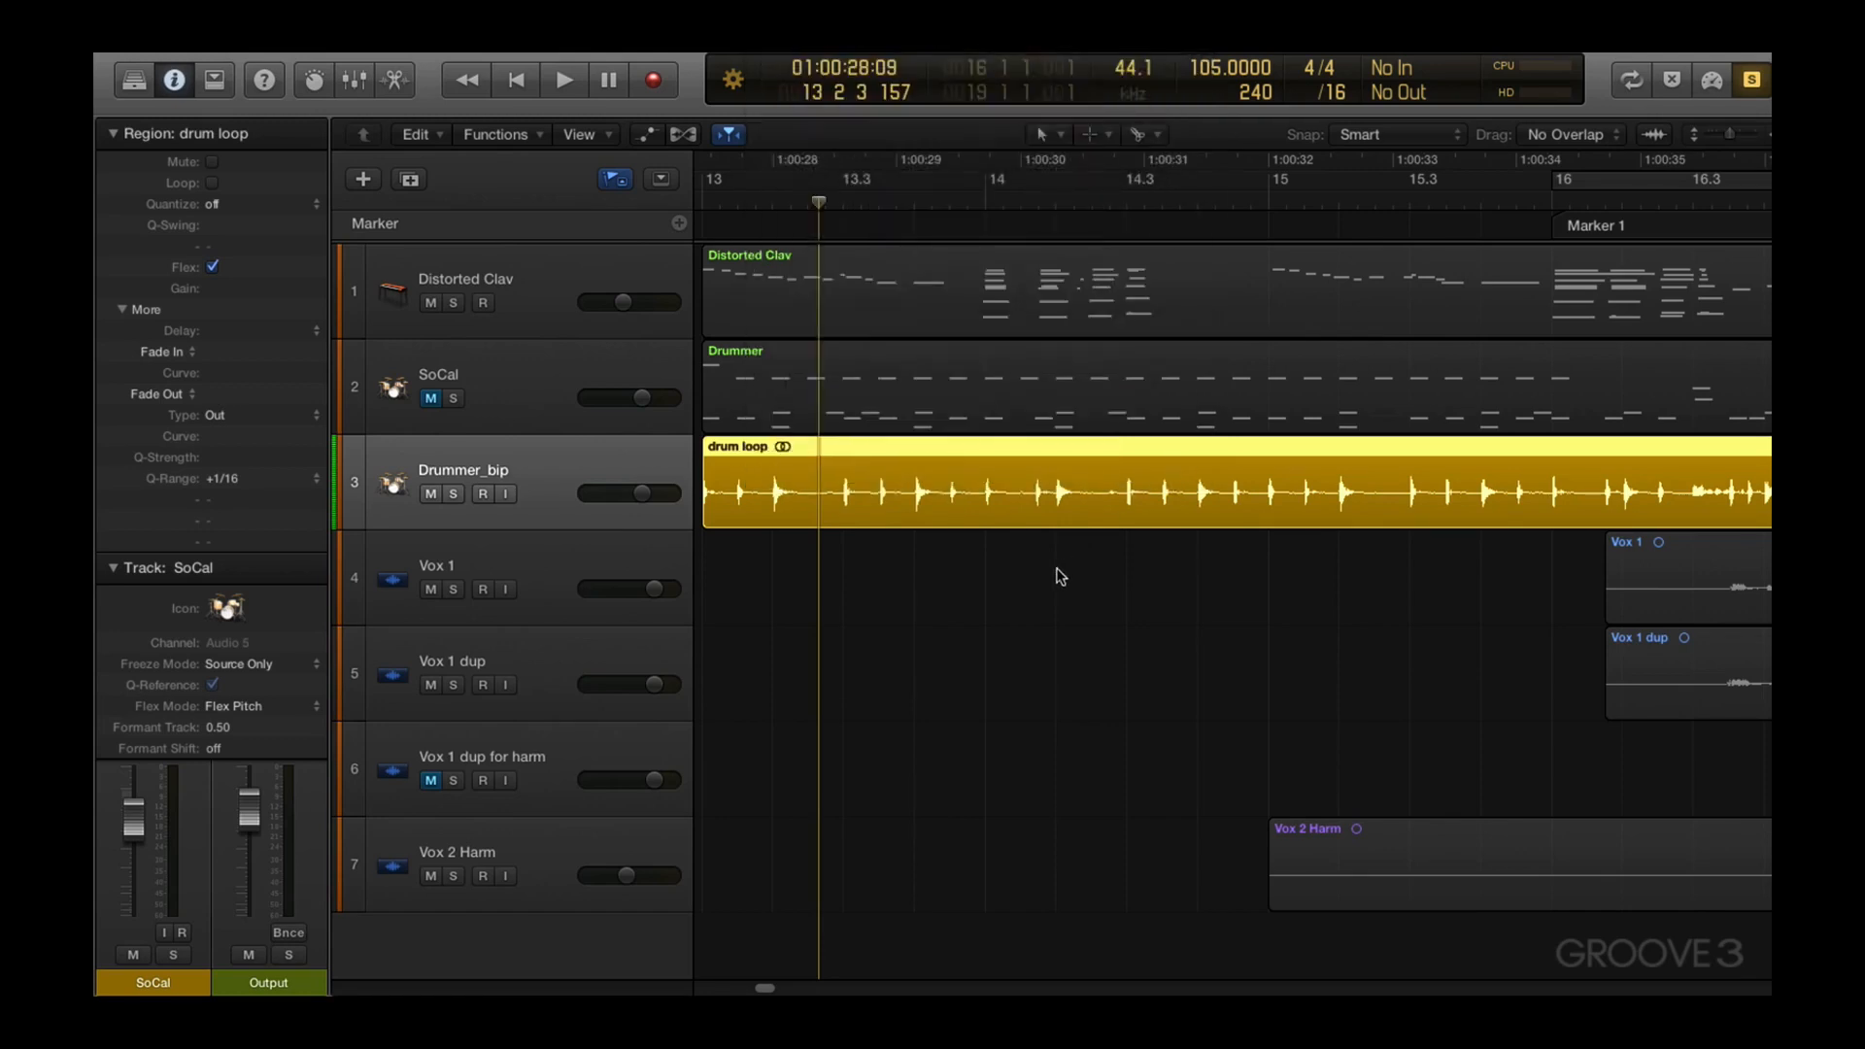